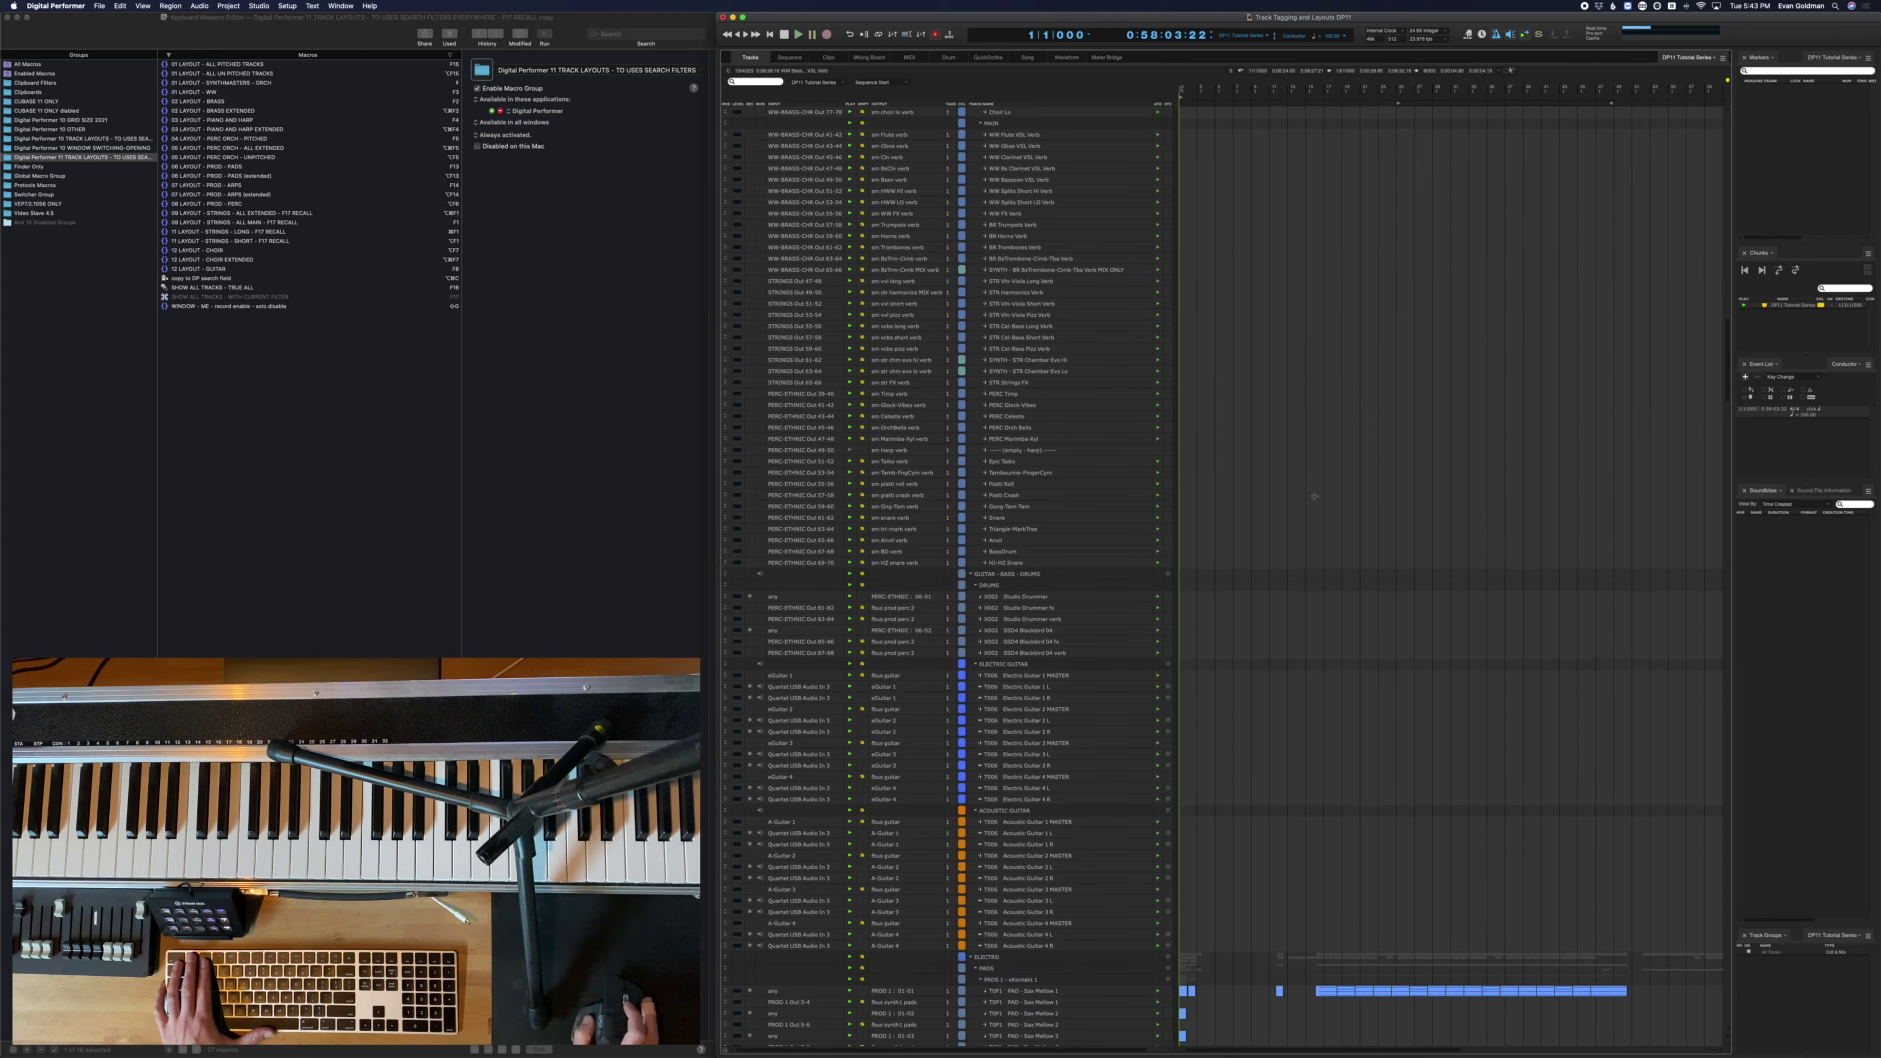
Look through the complete track list from the guitar and percussion tracks back up to the conductor track
{"action": "scroll", "coordinate": [1314, 497], "scroll_direction": "down", "scroll_amount": 5}
{"action": "scroll", "coordinate": [1314, 496], "scroll_direction": "up", "scroll_amount": 20}
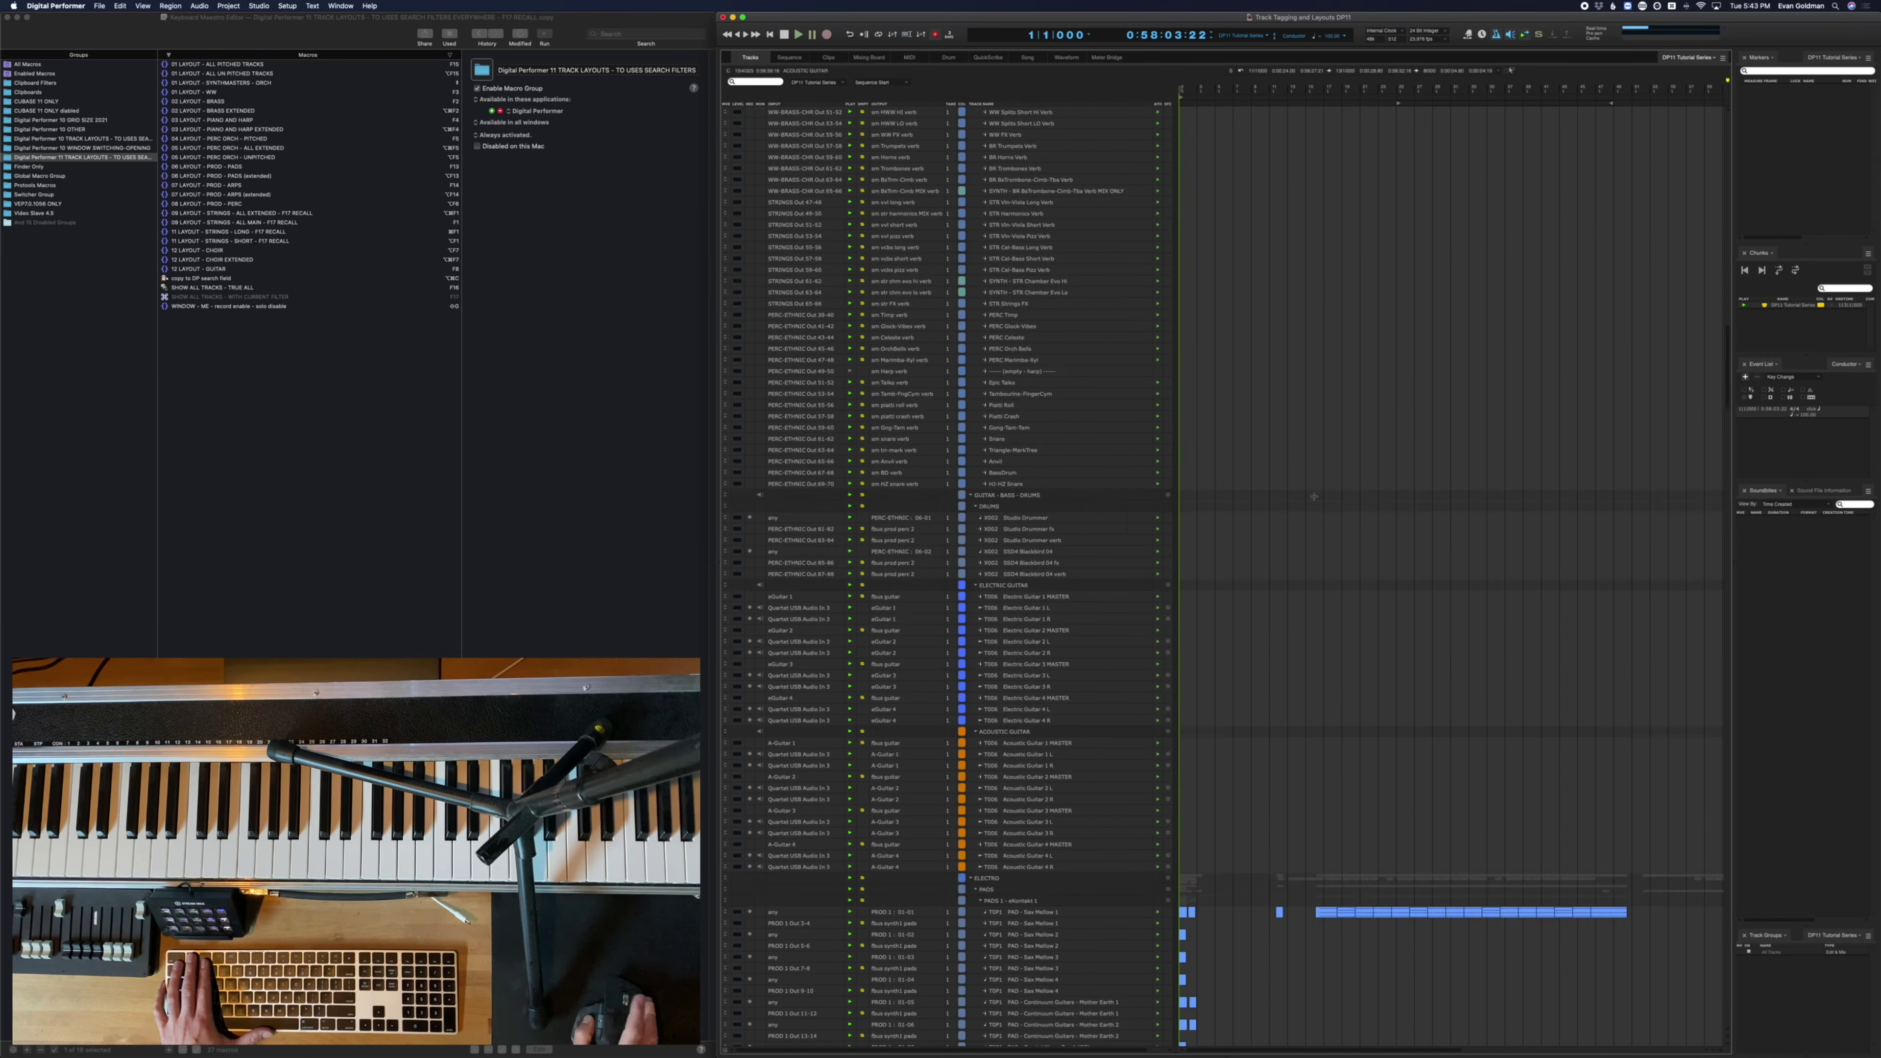
{"action": "left_click", "coordinate": [1281, 428]}
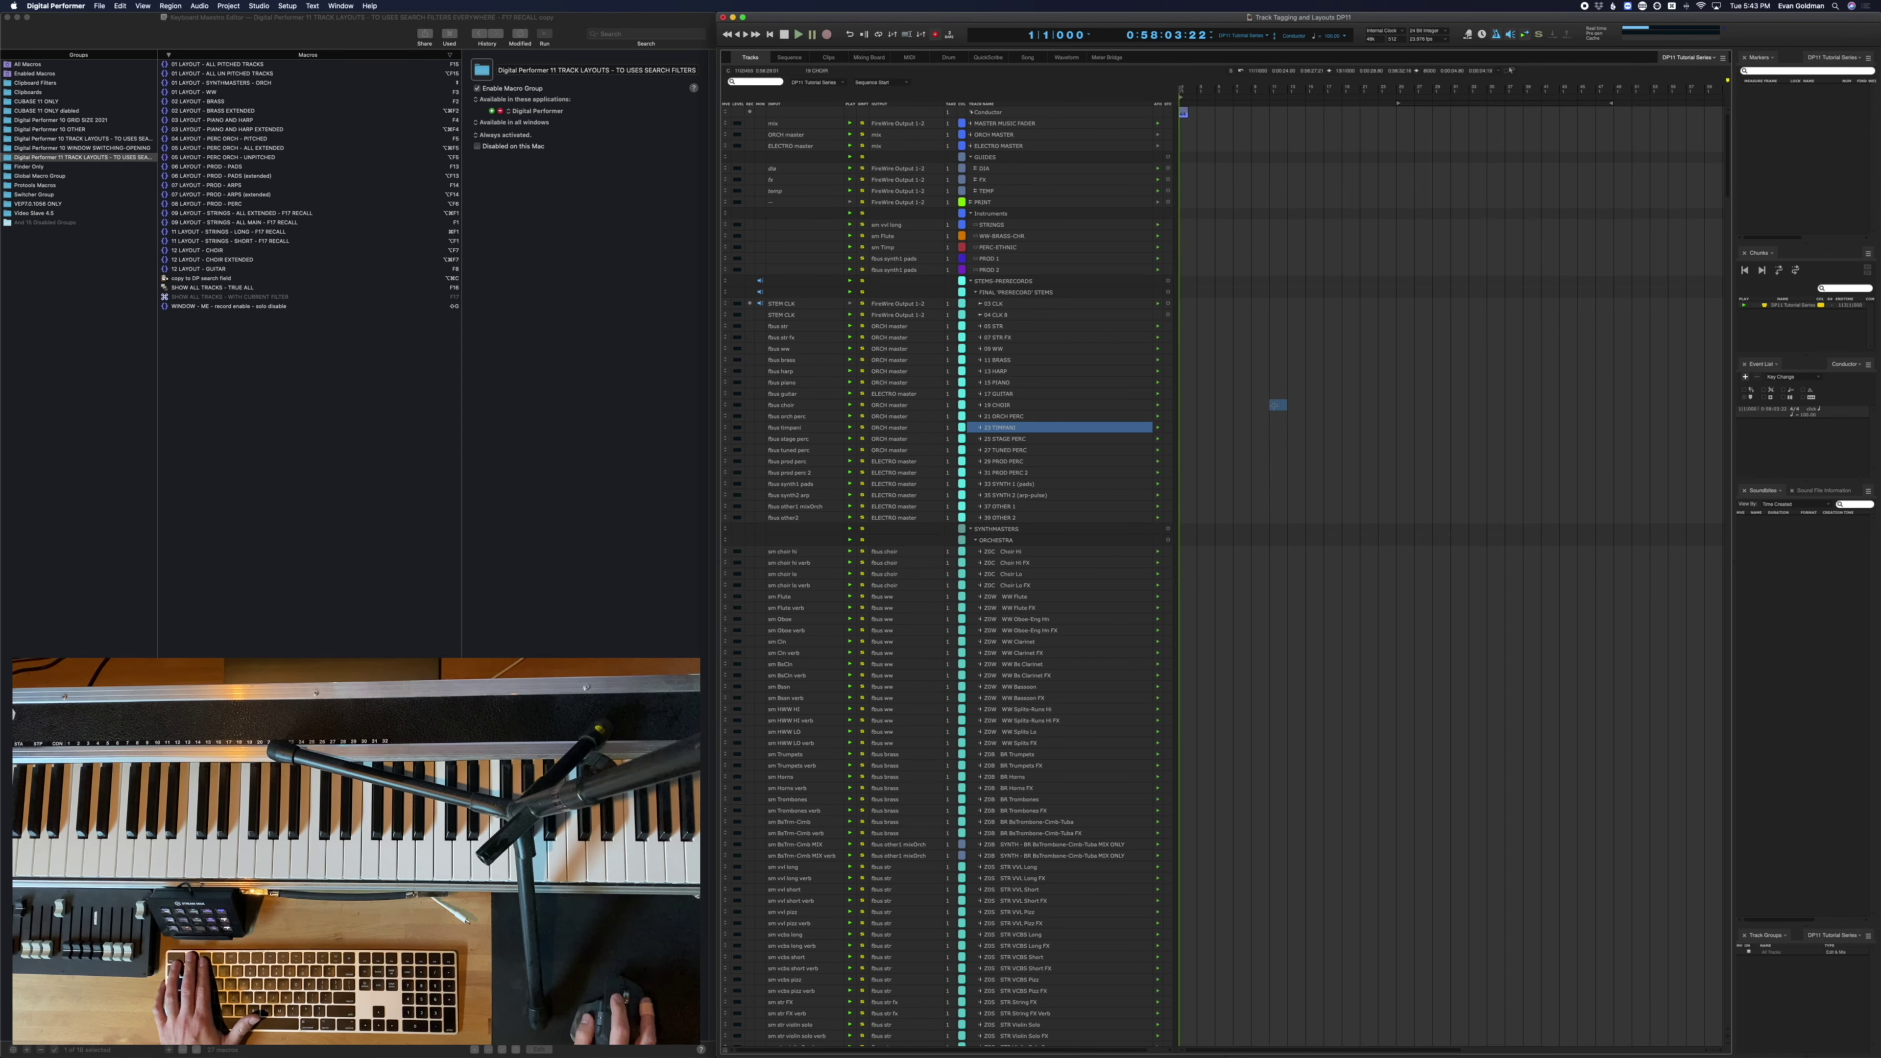
{"action": "left_click", "coordinate": [1277, 406]}
Recall the track layout for all main strings, followed by the layout with only the long string articulations
{"action": "key", "text": "F1"}
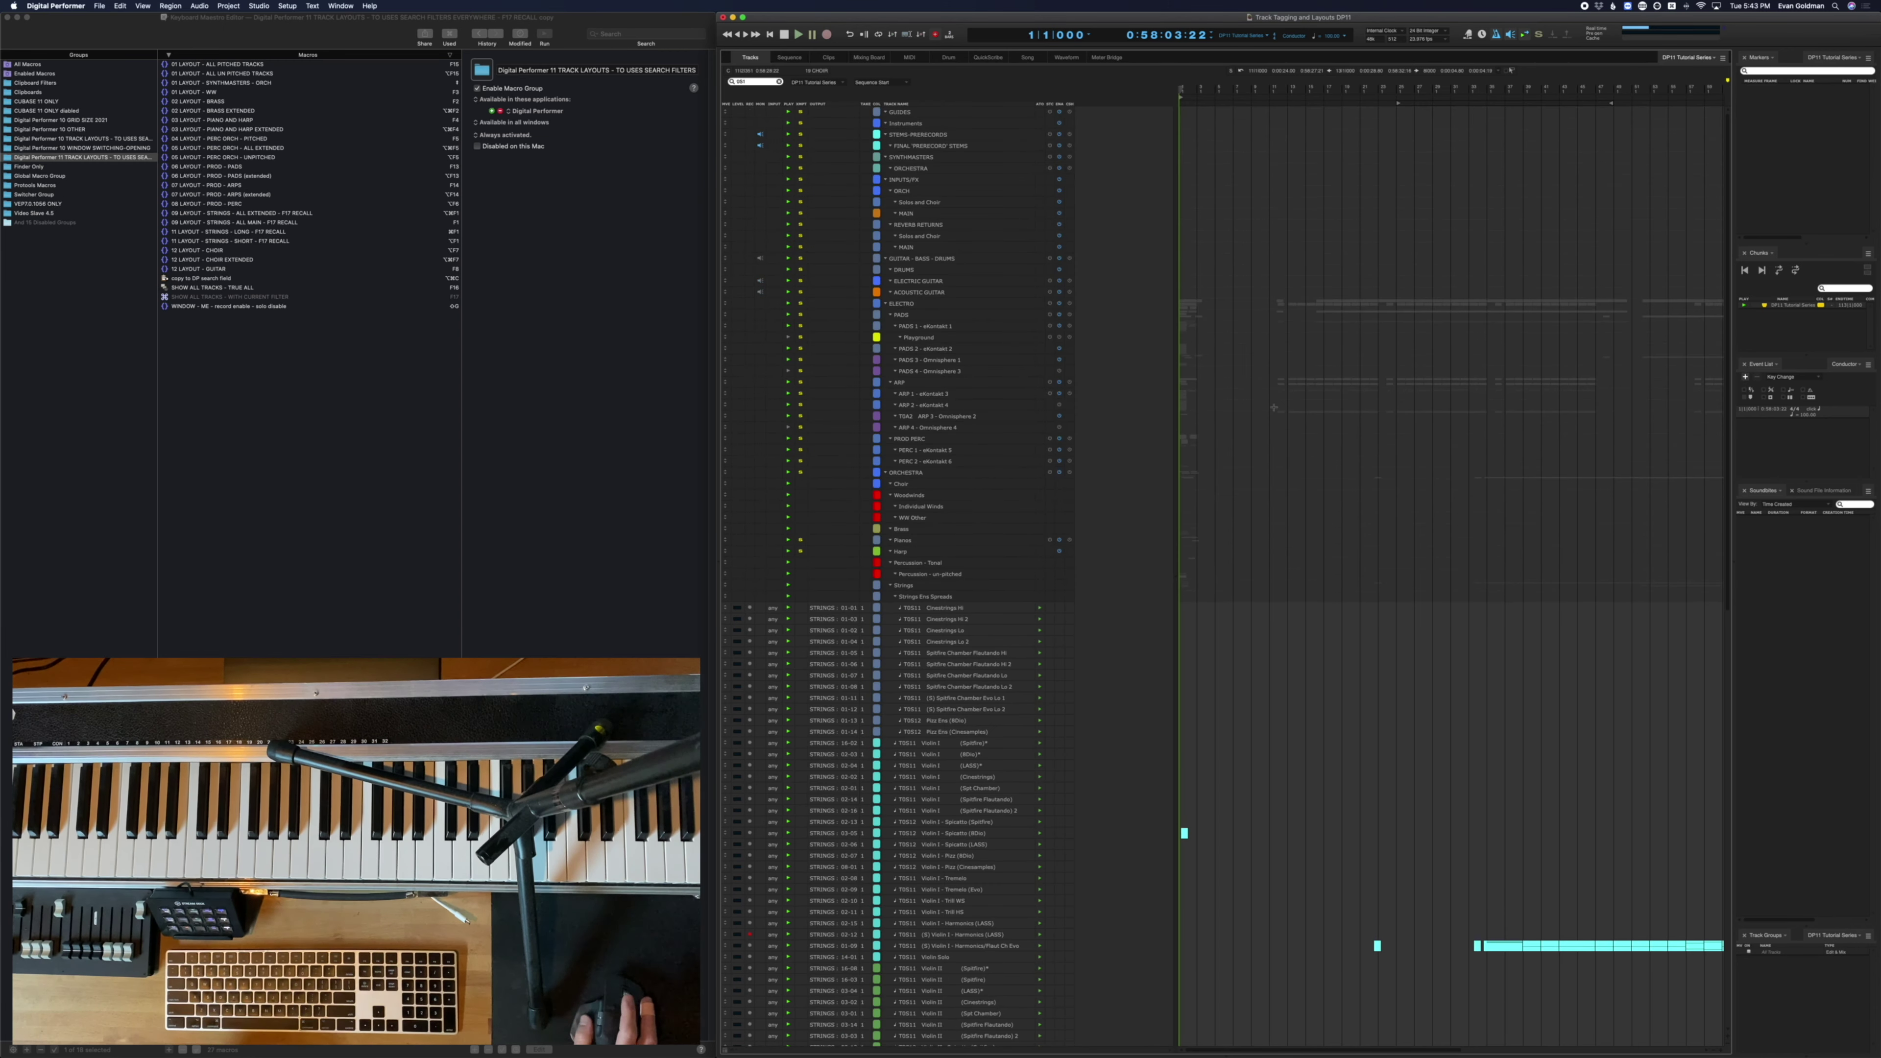
{"action": "left_click", "coordinate": [1308, 565]}
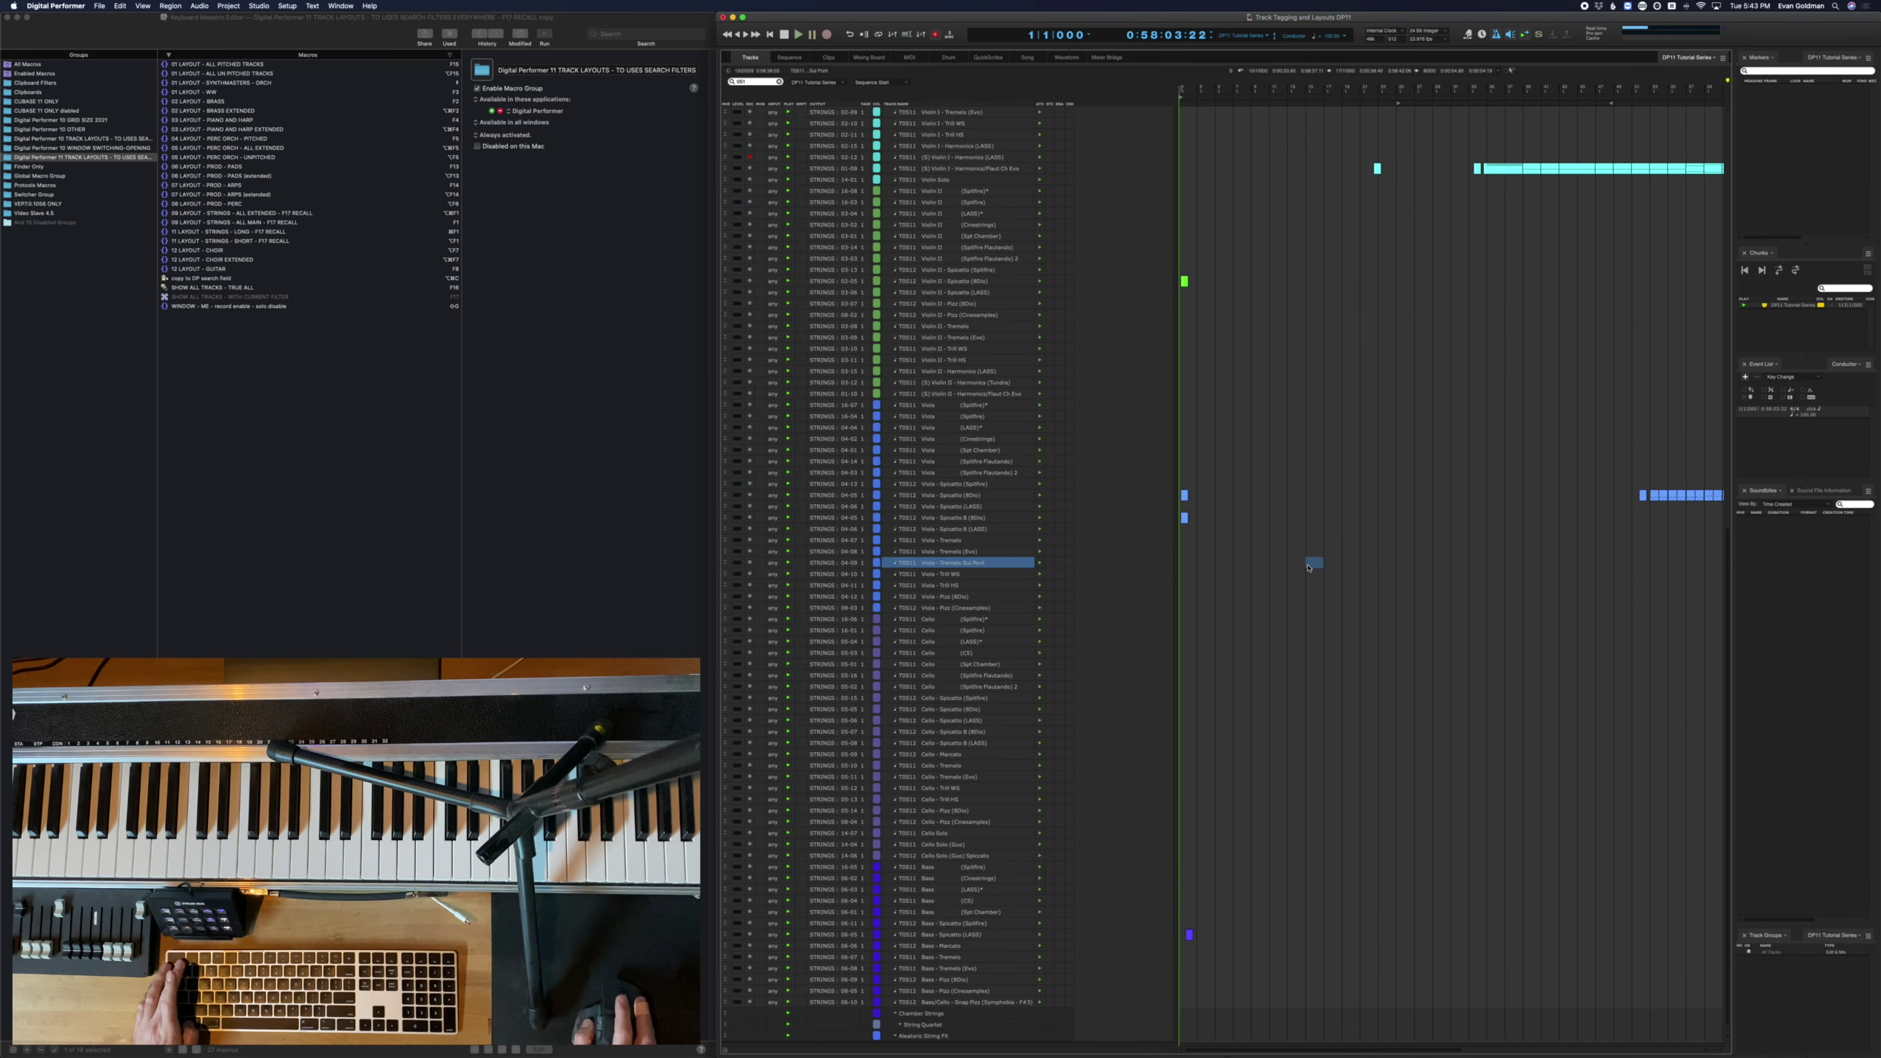
{"action": "key", "text": "alt+F1"}
{"action": "left_click", "coordinate": [1296, 763]}
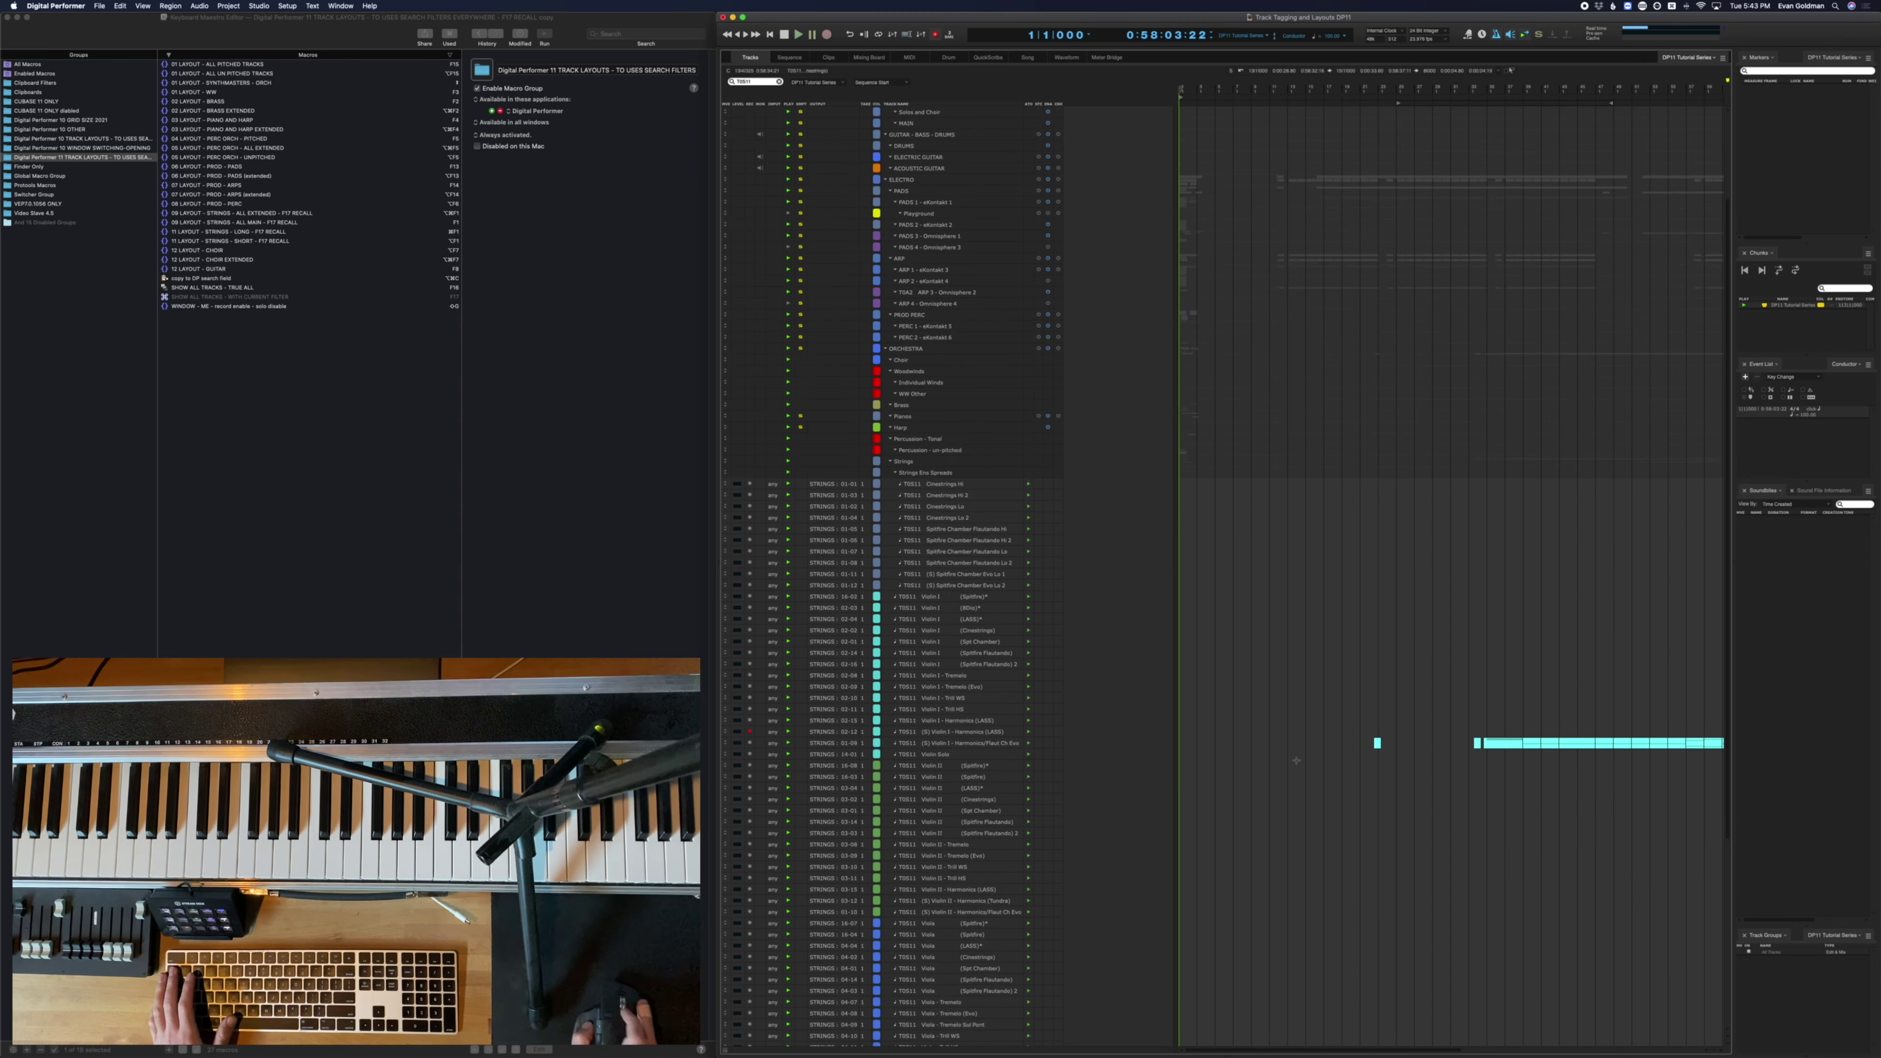
{"action": "key", "text": "super+F1"}
{"action": "left_click", "coordinate": [1296, 763]}
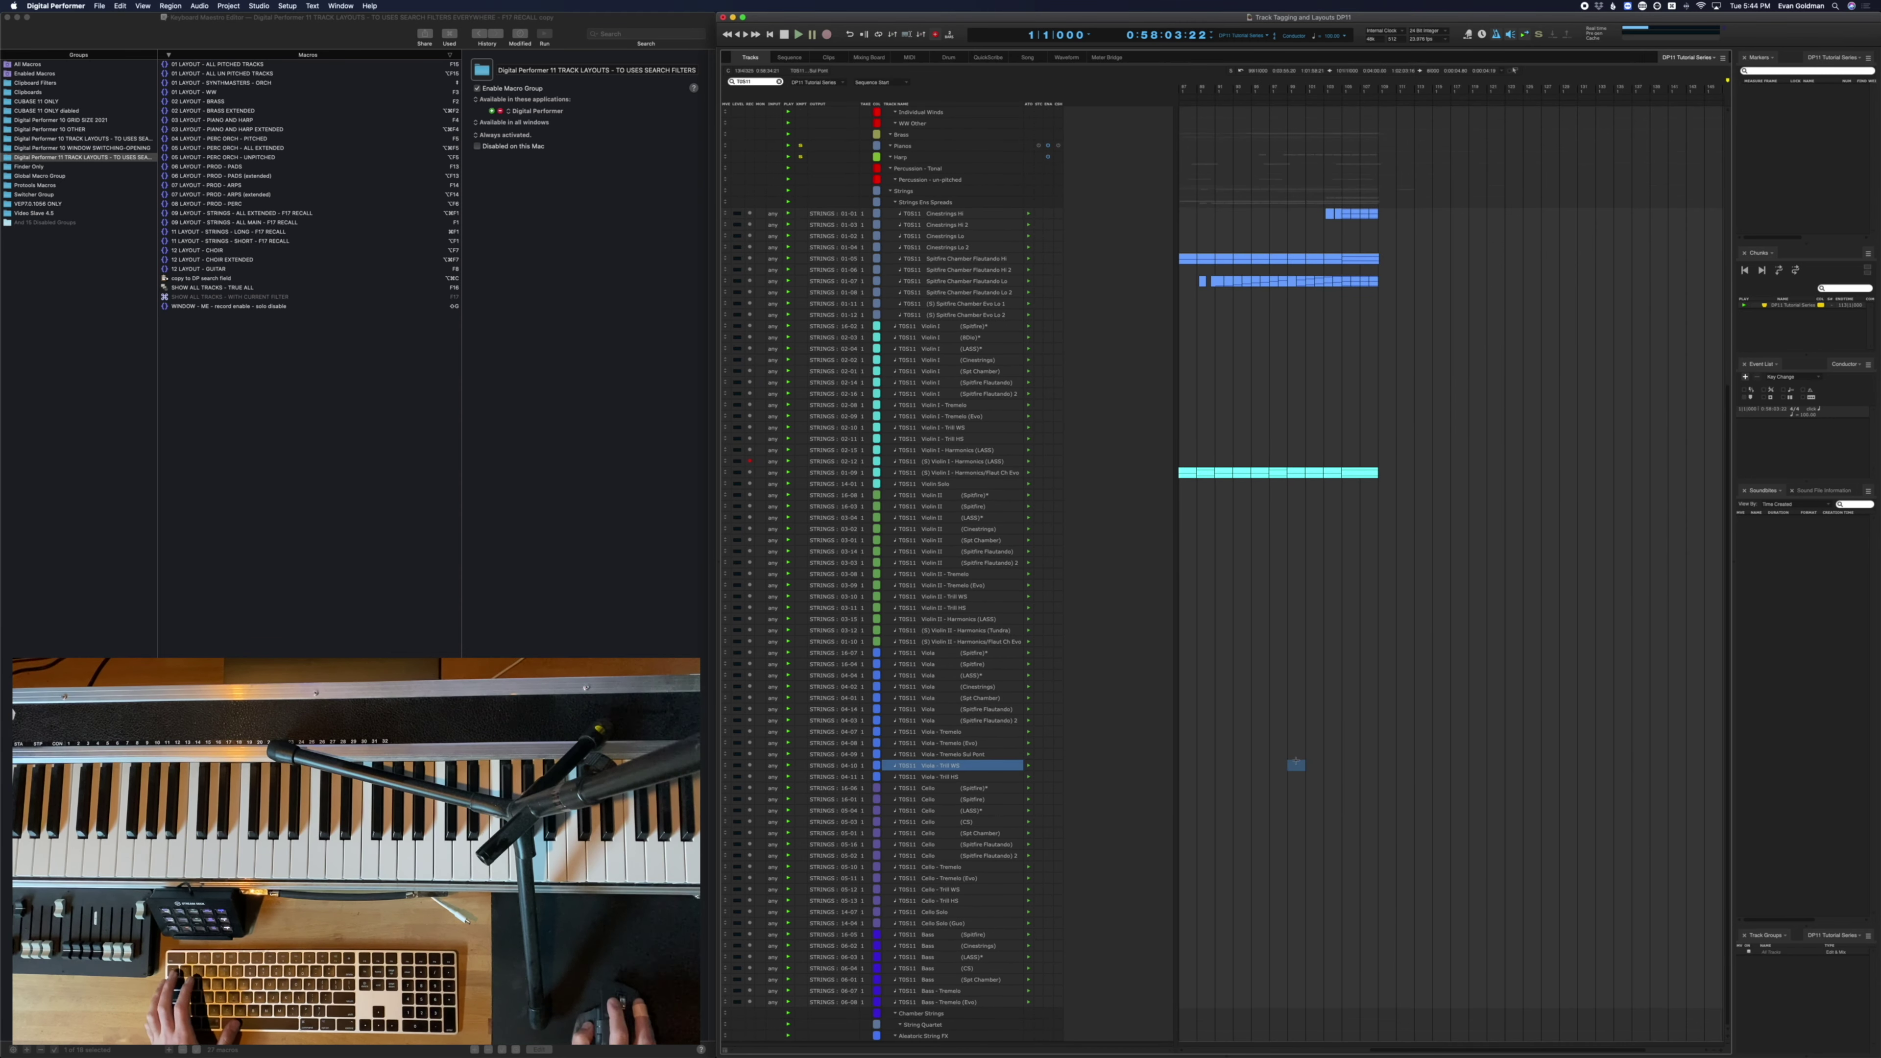
Recall the brass track layout showing the trumpet, French horn, trombone and tuba tracks
{"action": "key", "text": "F2"}
{"action": "left_click", "coordinate": [1516, 677]}
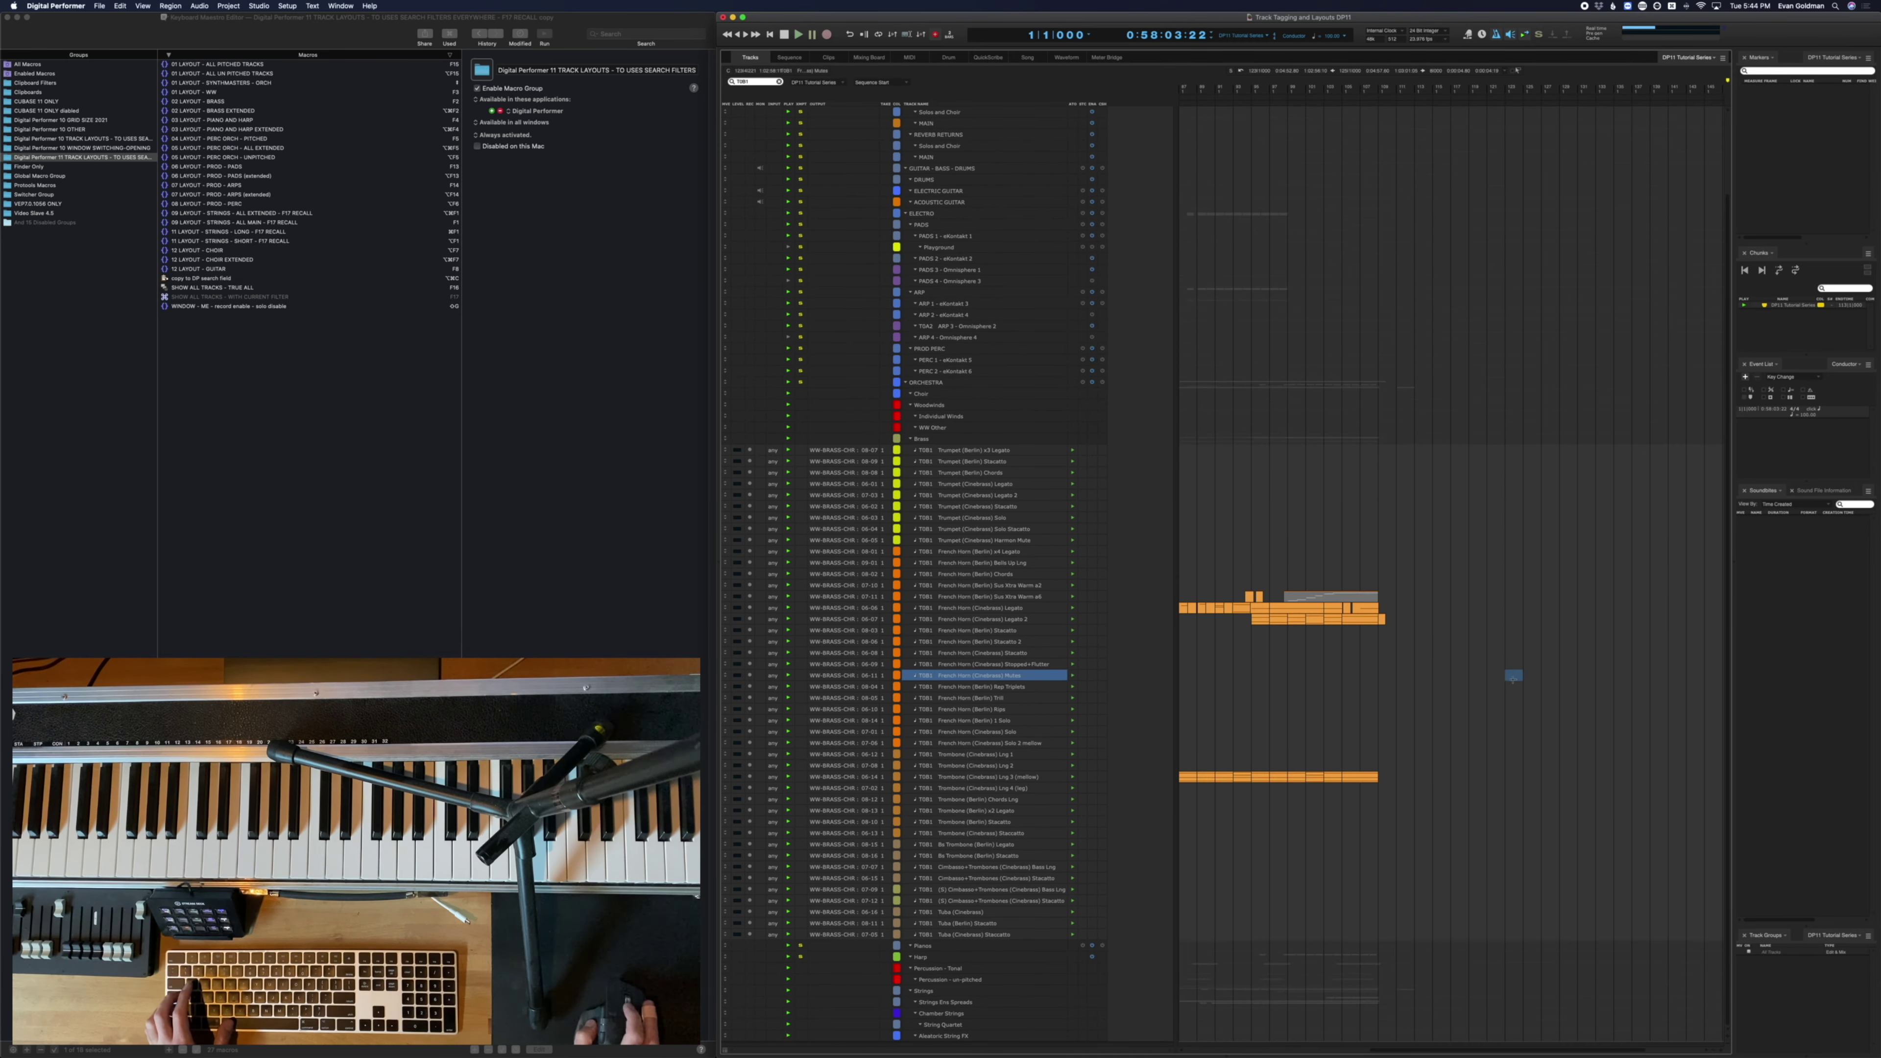
{"action": "left_click", "coordinate": [1516, 700]}
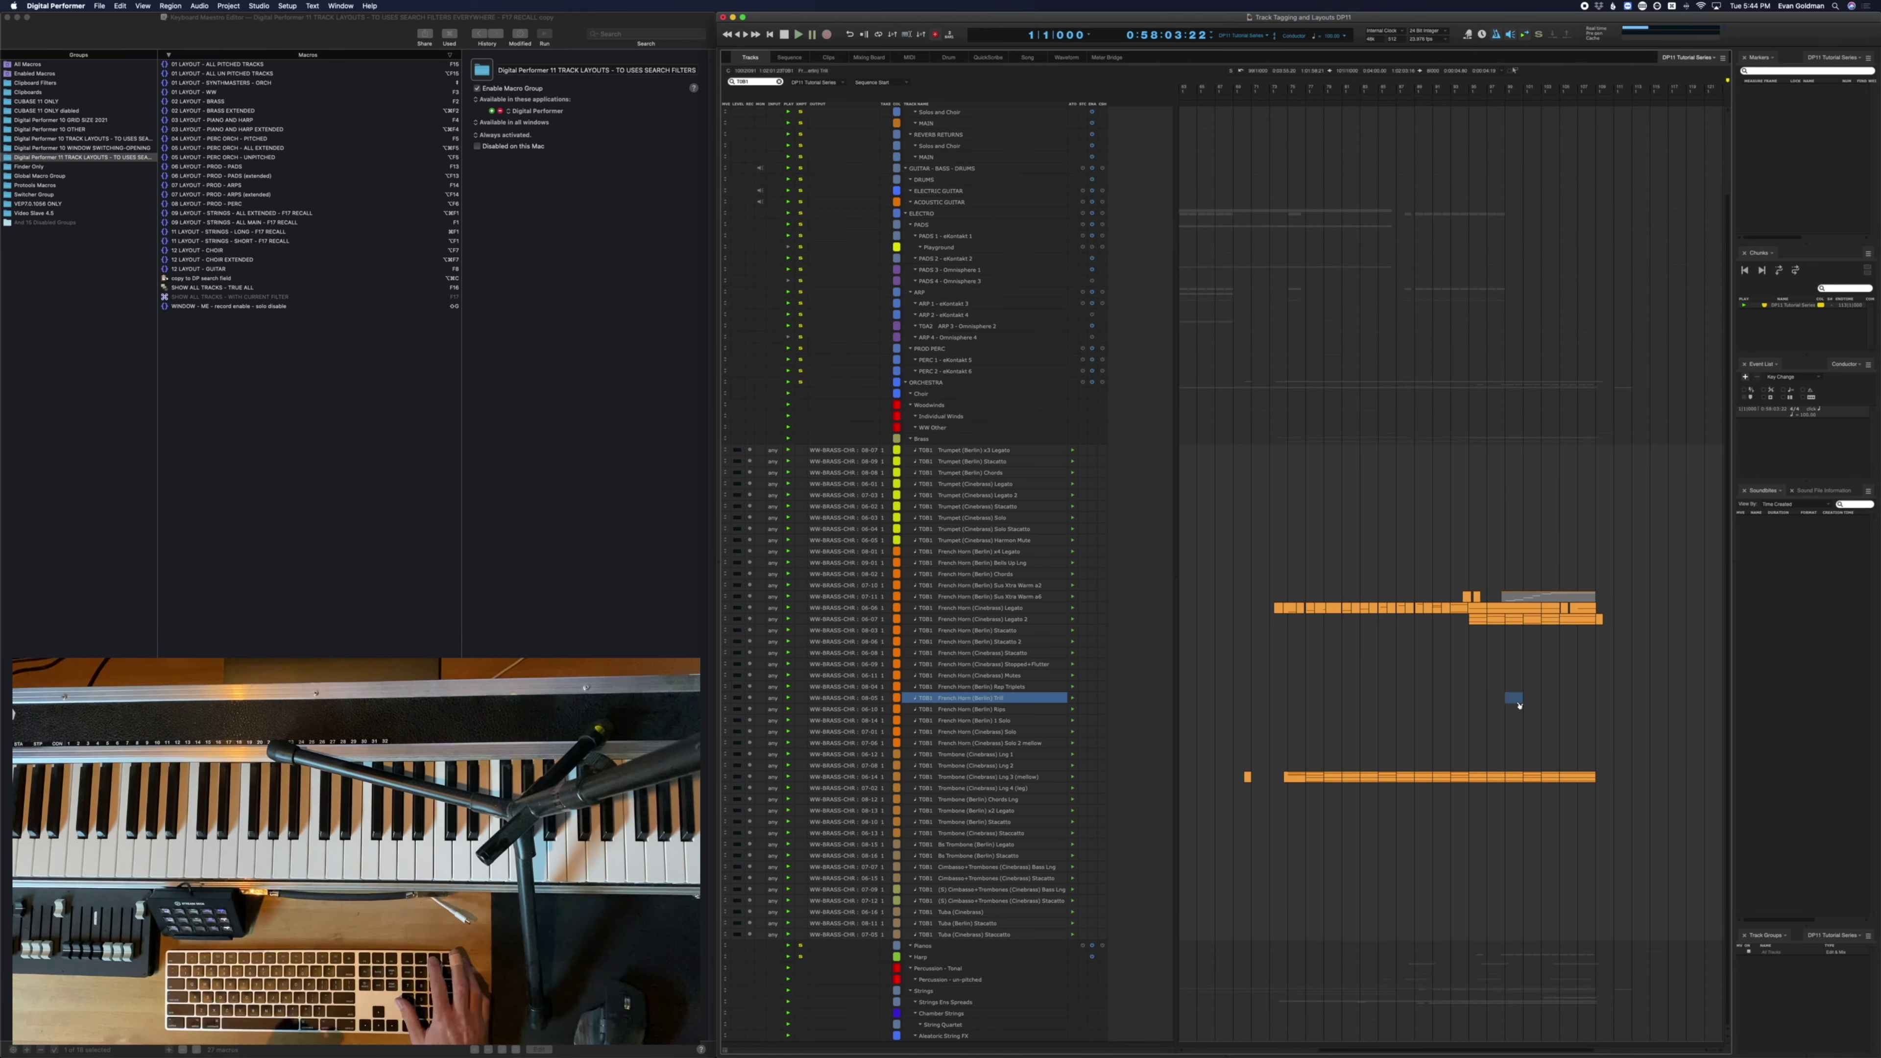
Show only the string tracks that contain music, and bring back the full strings layout including empty tracks
{"action": "key", "text": "alt+F1"}
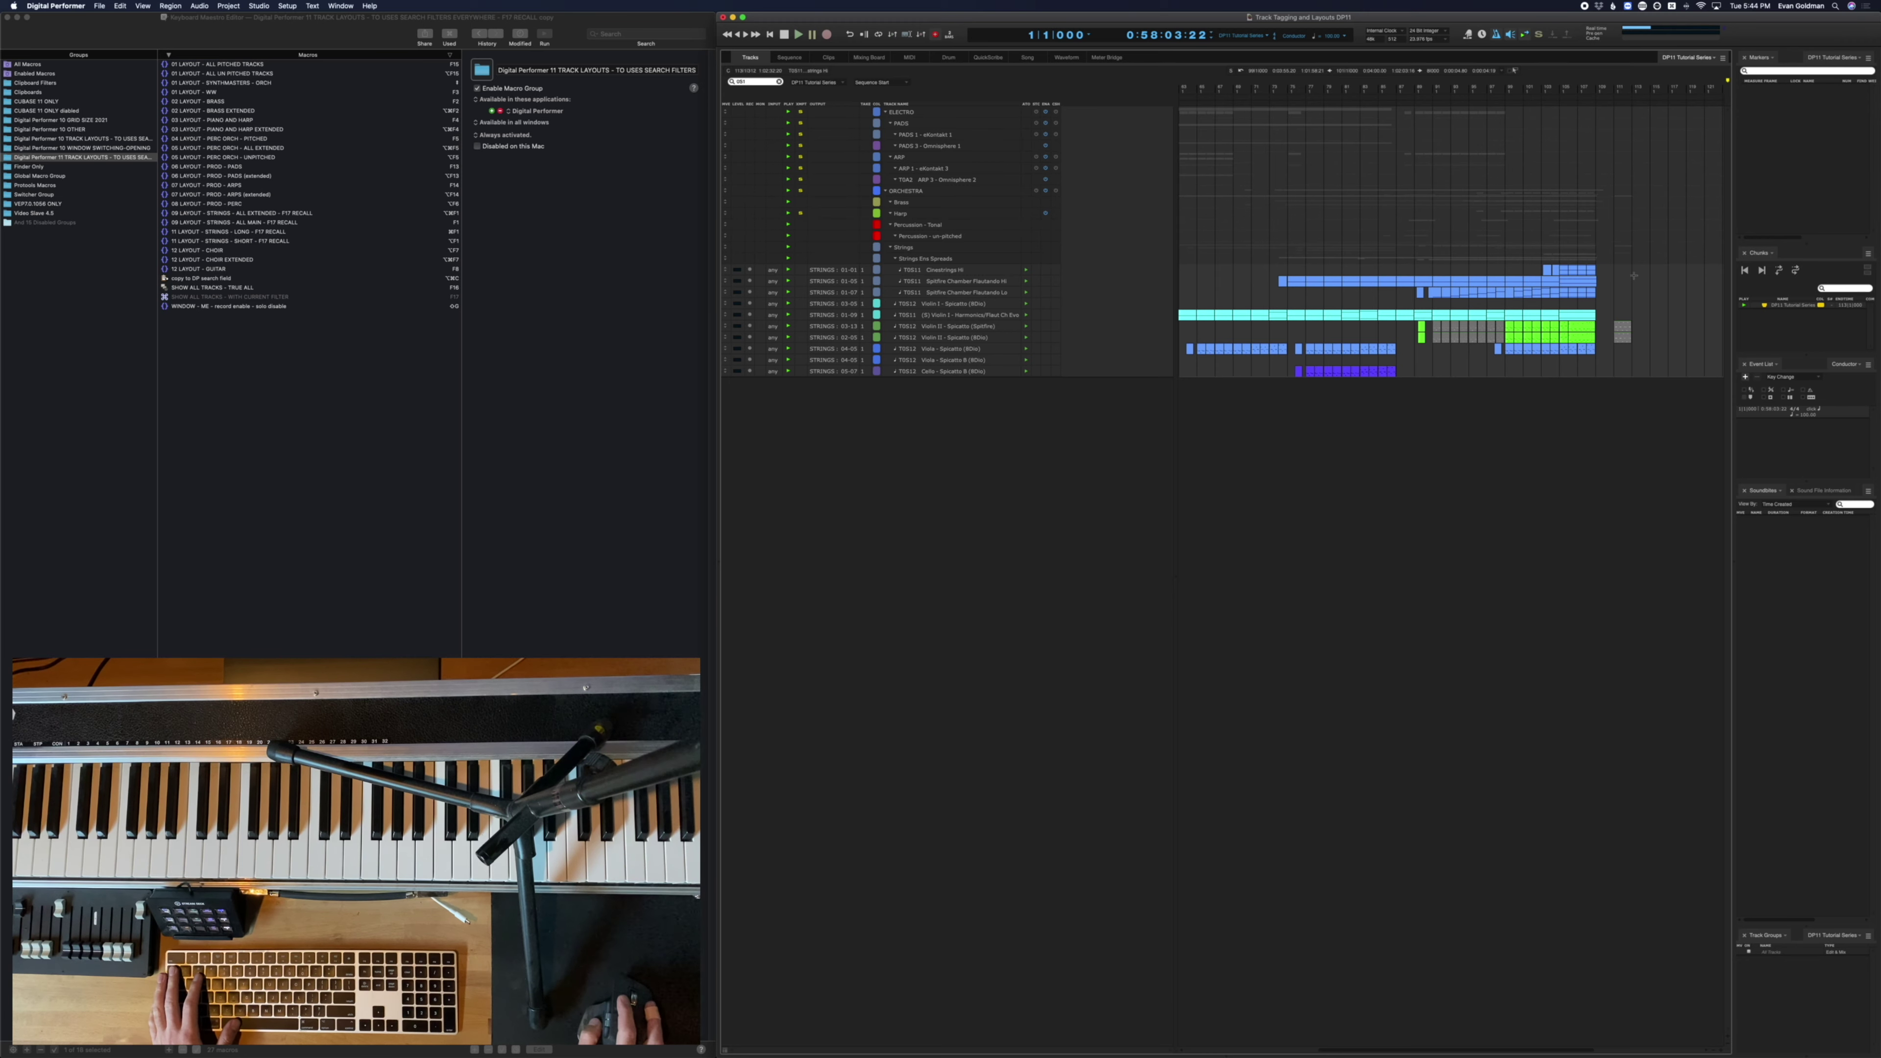
{"action": "key", "text": "F16"}
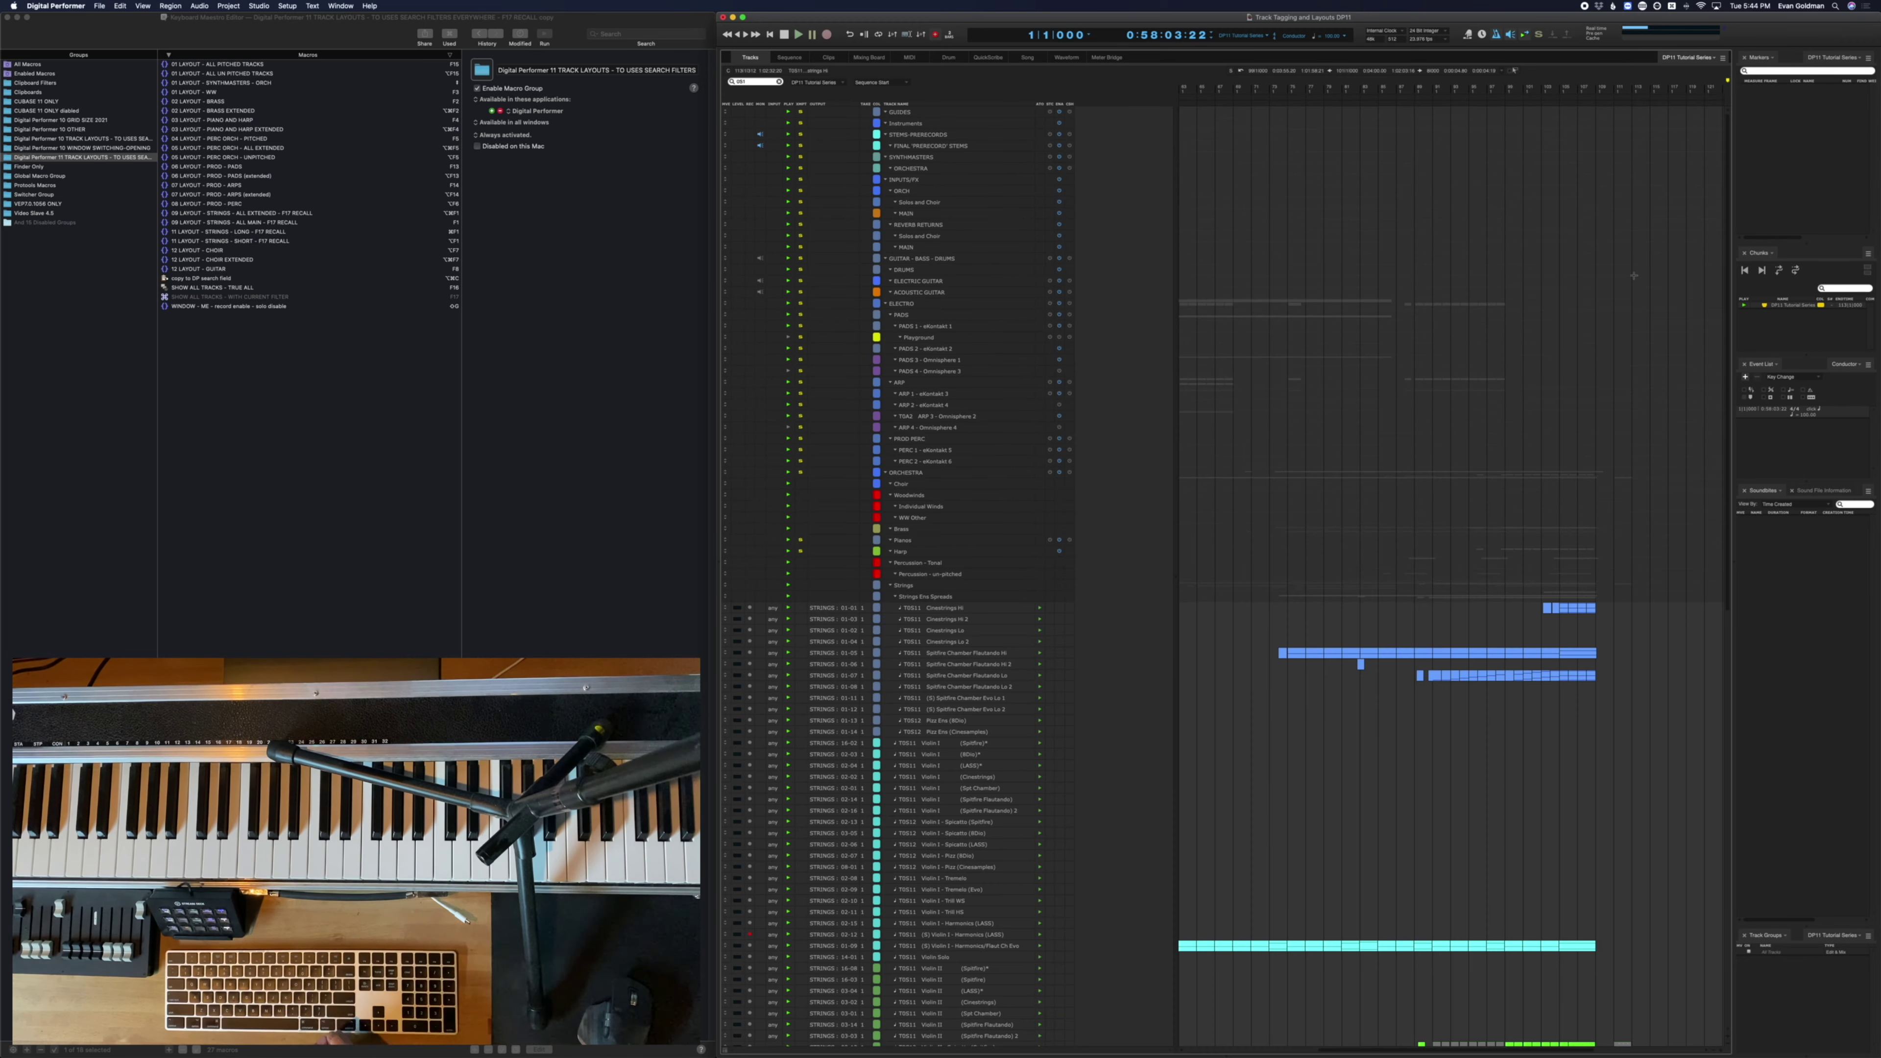
{"action": "scroll", "coordinate": [1634, 276], "scroll_direction": "down", "scroll_amount": 15}
{"action": "left_click", "coordinate": [1516, 676]}
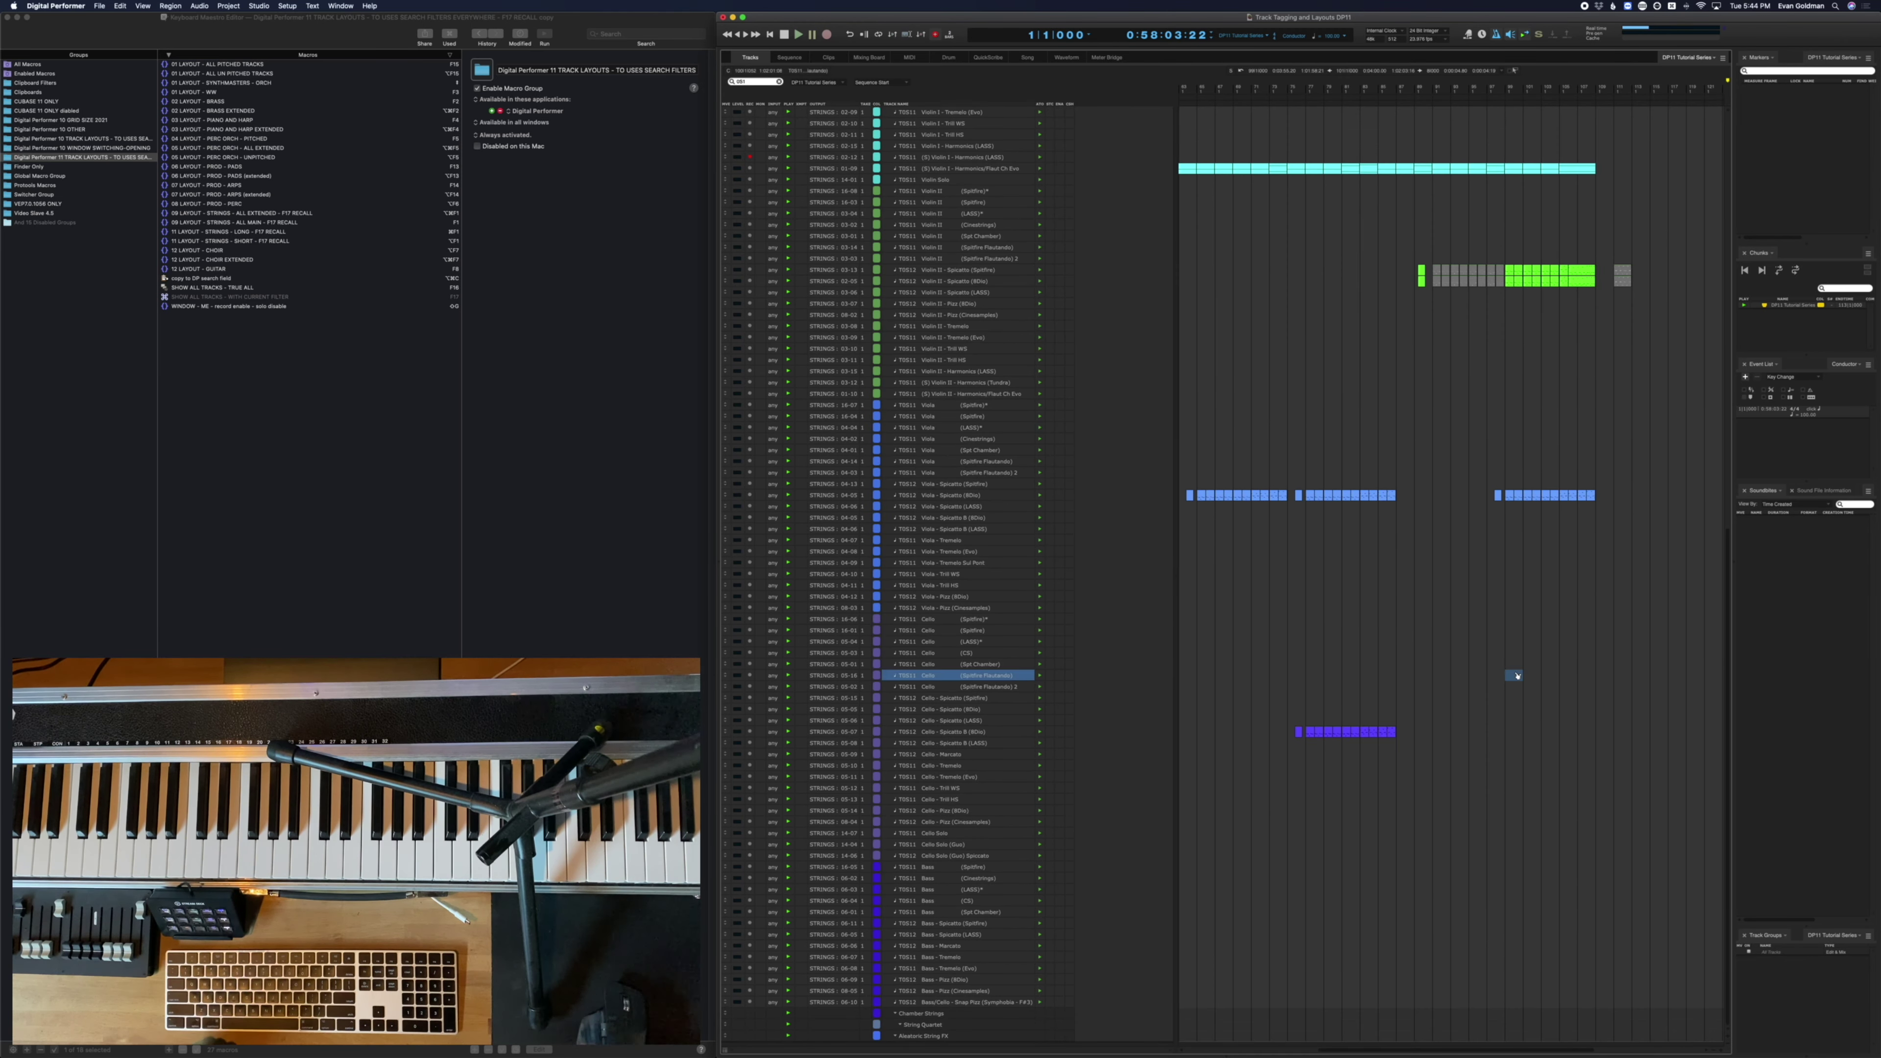
Show all tracks of the project without a filter and return to the beginning of the track list
{"action": "key", "text": "F15"}
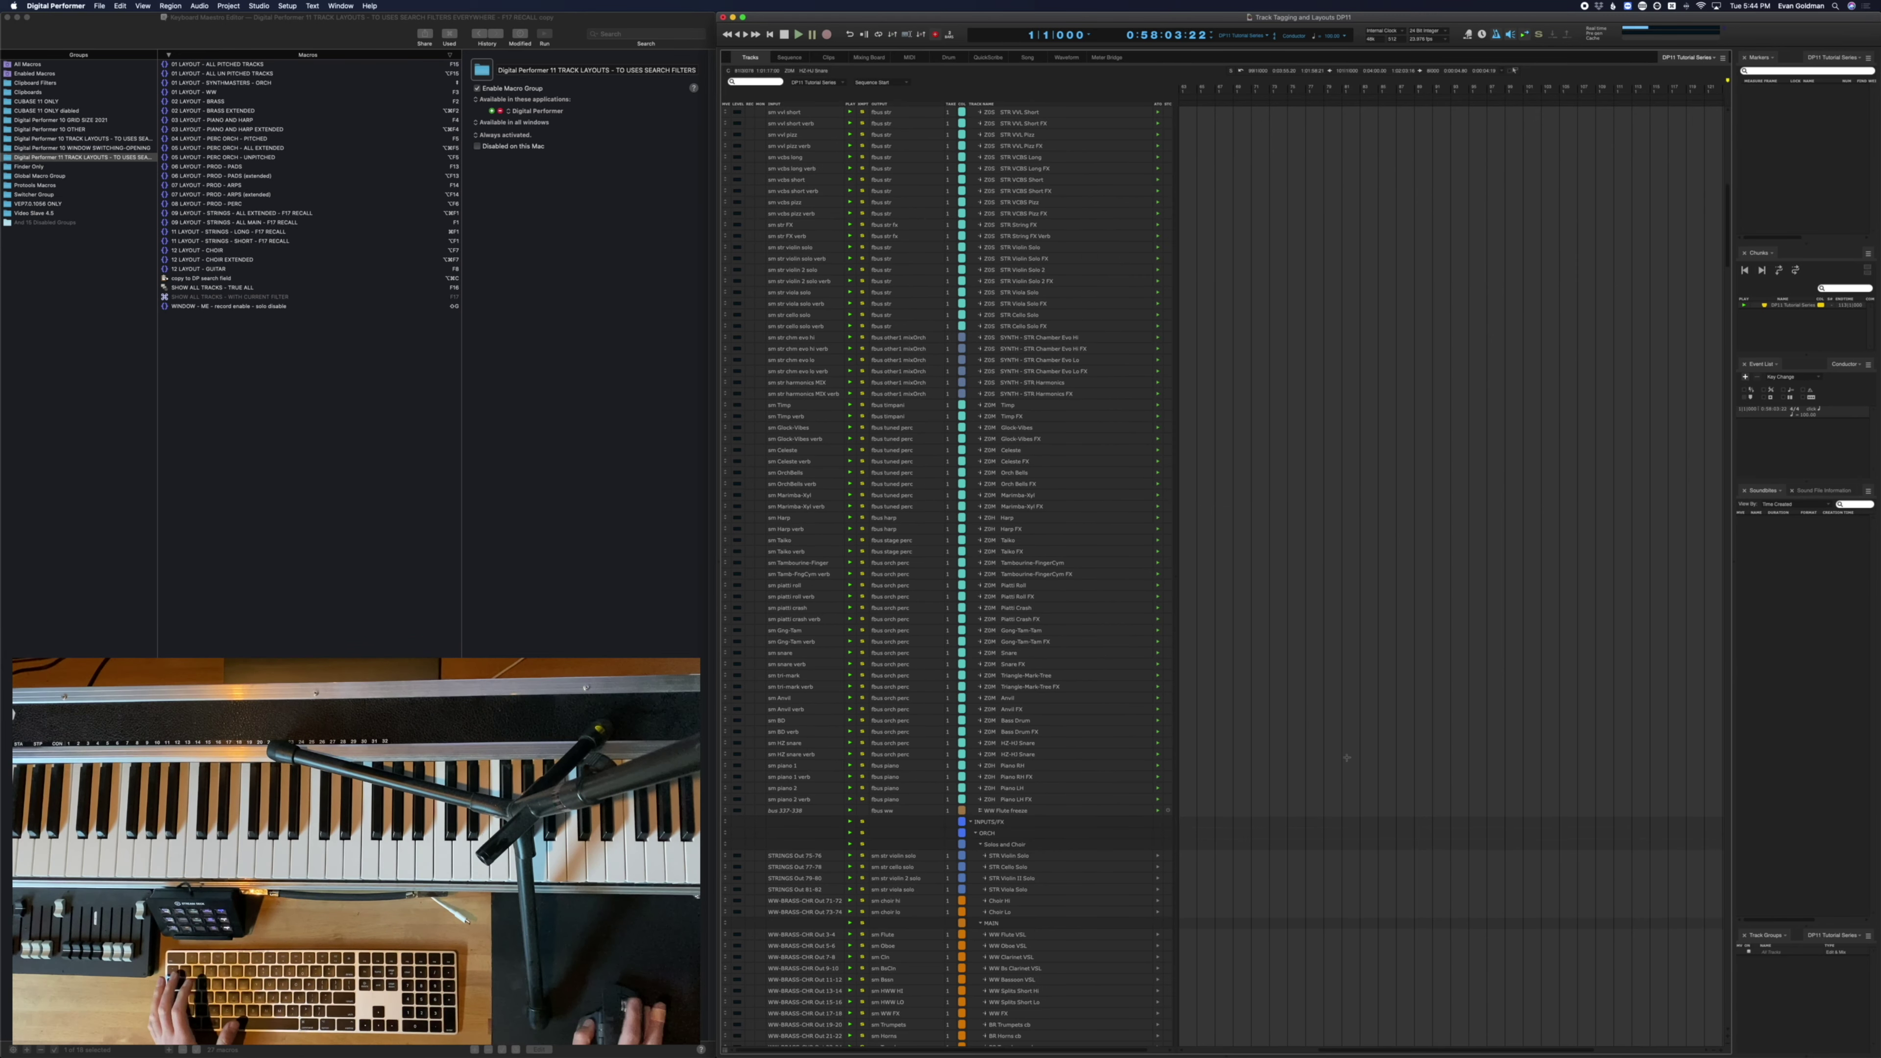
{"action": "scroll", "coordinate": [1347, 756], "scroll_direction": "up", "scroll_amount": 10}
{"action": "left_click", "coordinate": [1347, 756]}
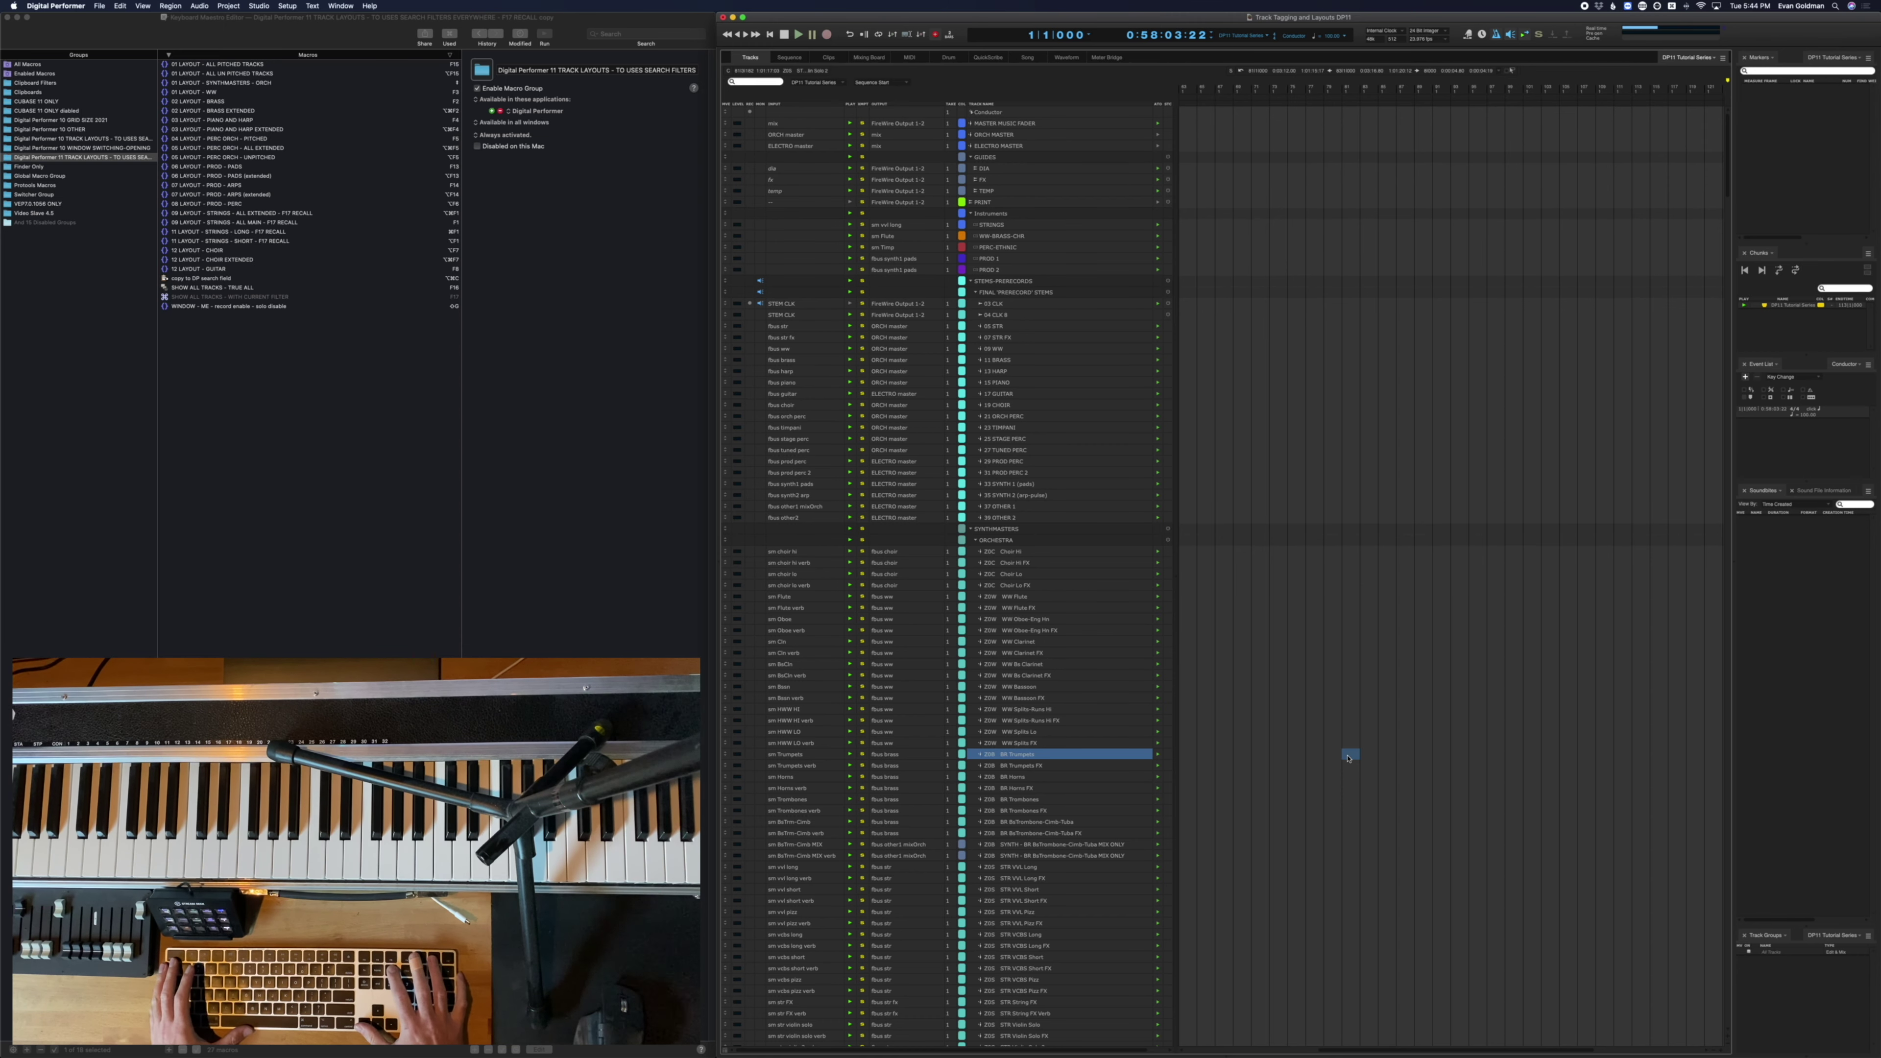
Filter the track list by "z0" and look through the orchestral choir, woodwind, brass, string and percussion return tracks
{"action": "type", "text": "z0"}
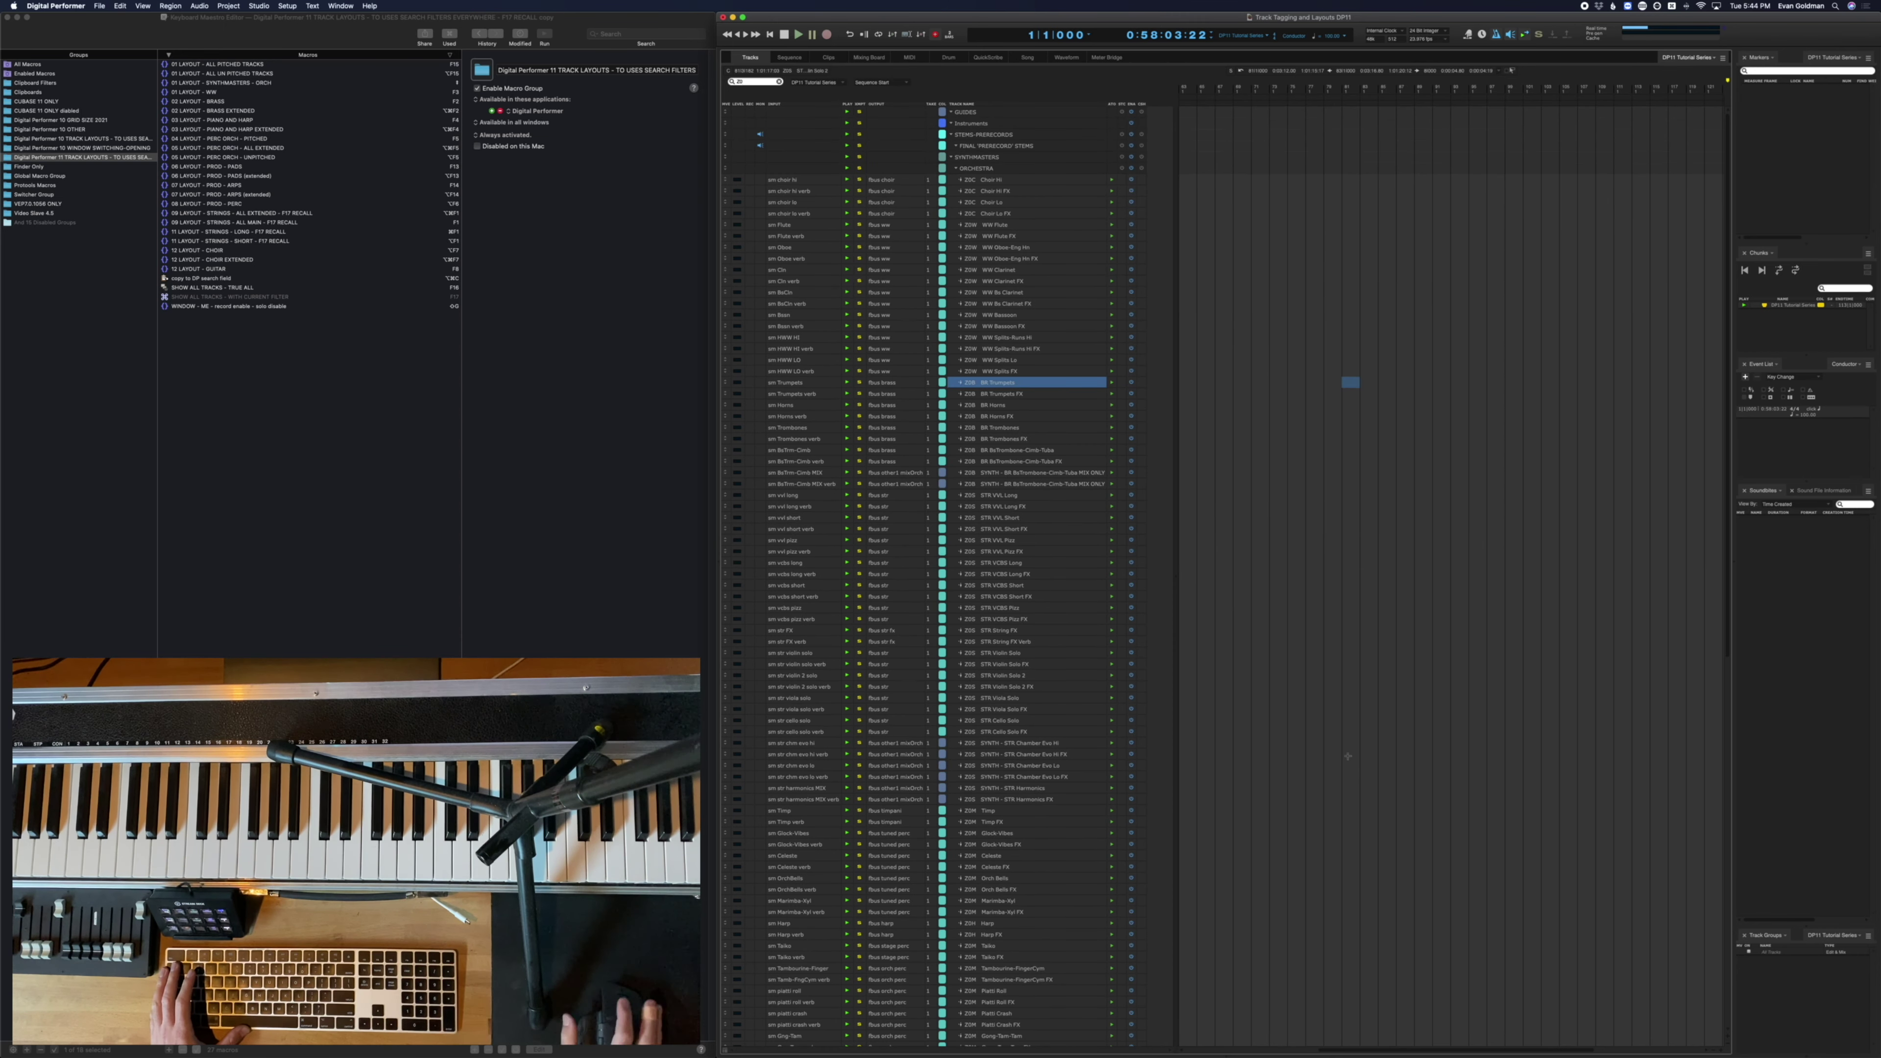
{"action": "scroll", "coordinate": [1347, 382], "scroll_direction": "up", "scroll_amount": 10}
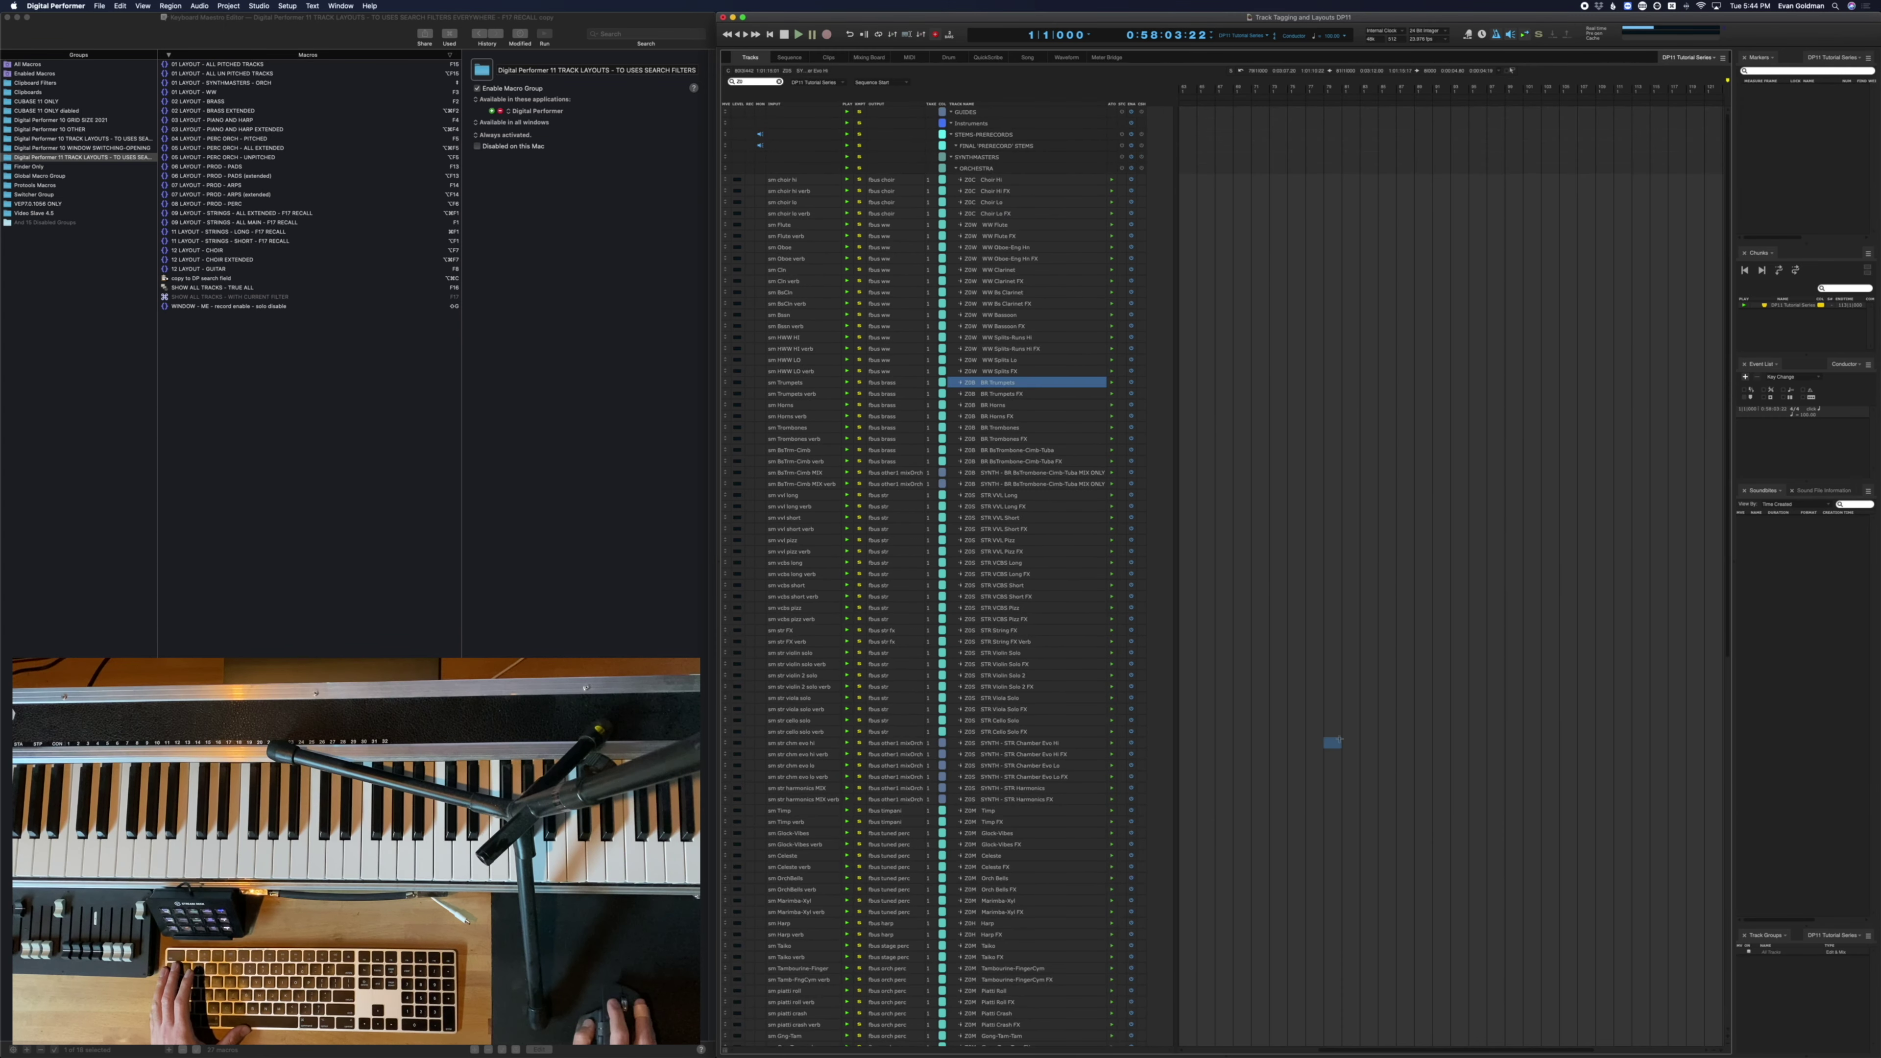
{"action": "left_click", "coordinate": [1333, 743]}
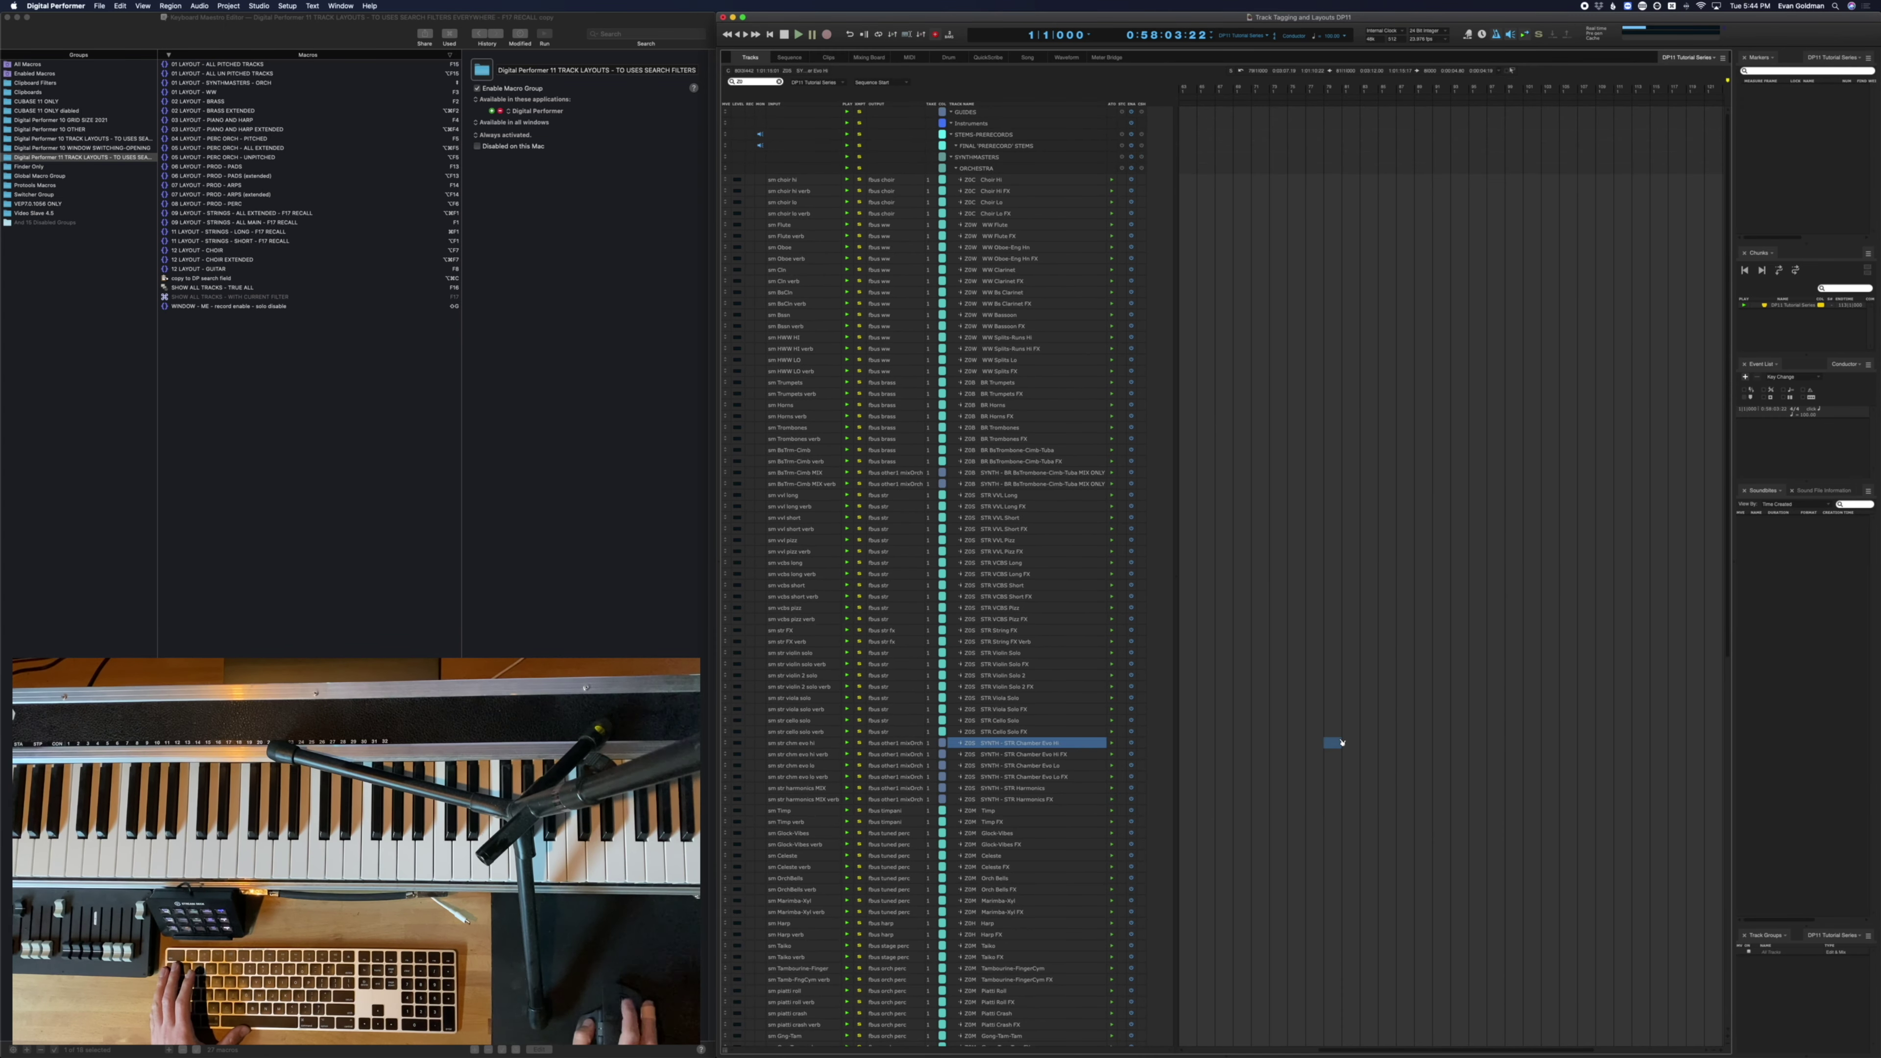
{"action": "left_click", "coordinate": [1295, 562]}
{"action": "left_click", "coordinate": [1296, 416]}
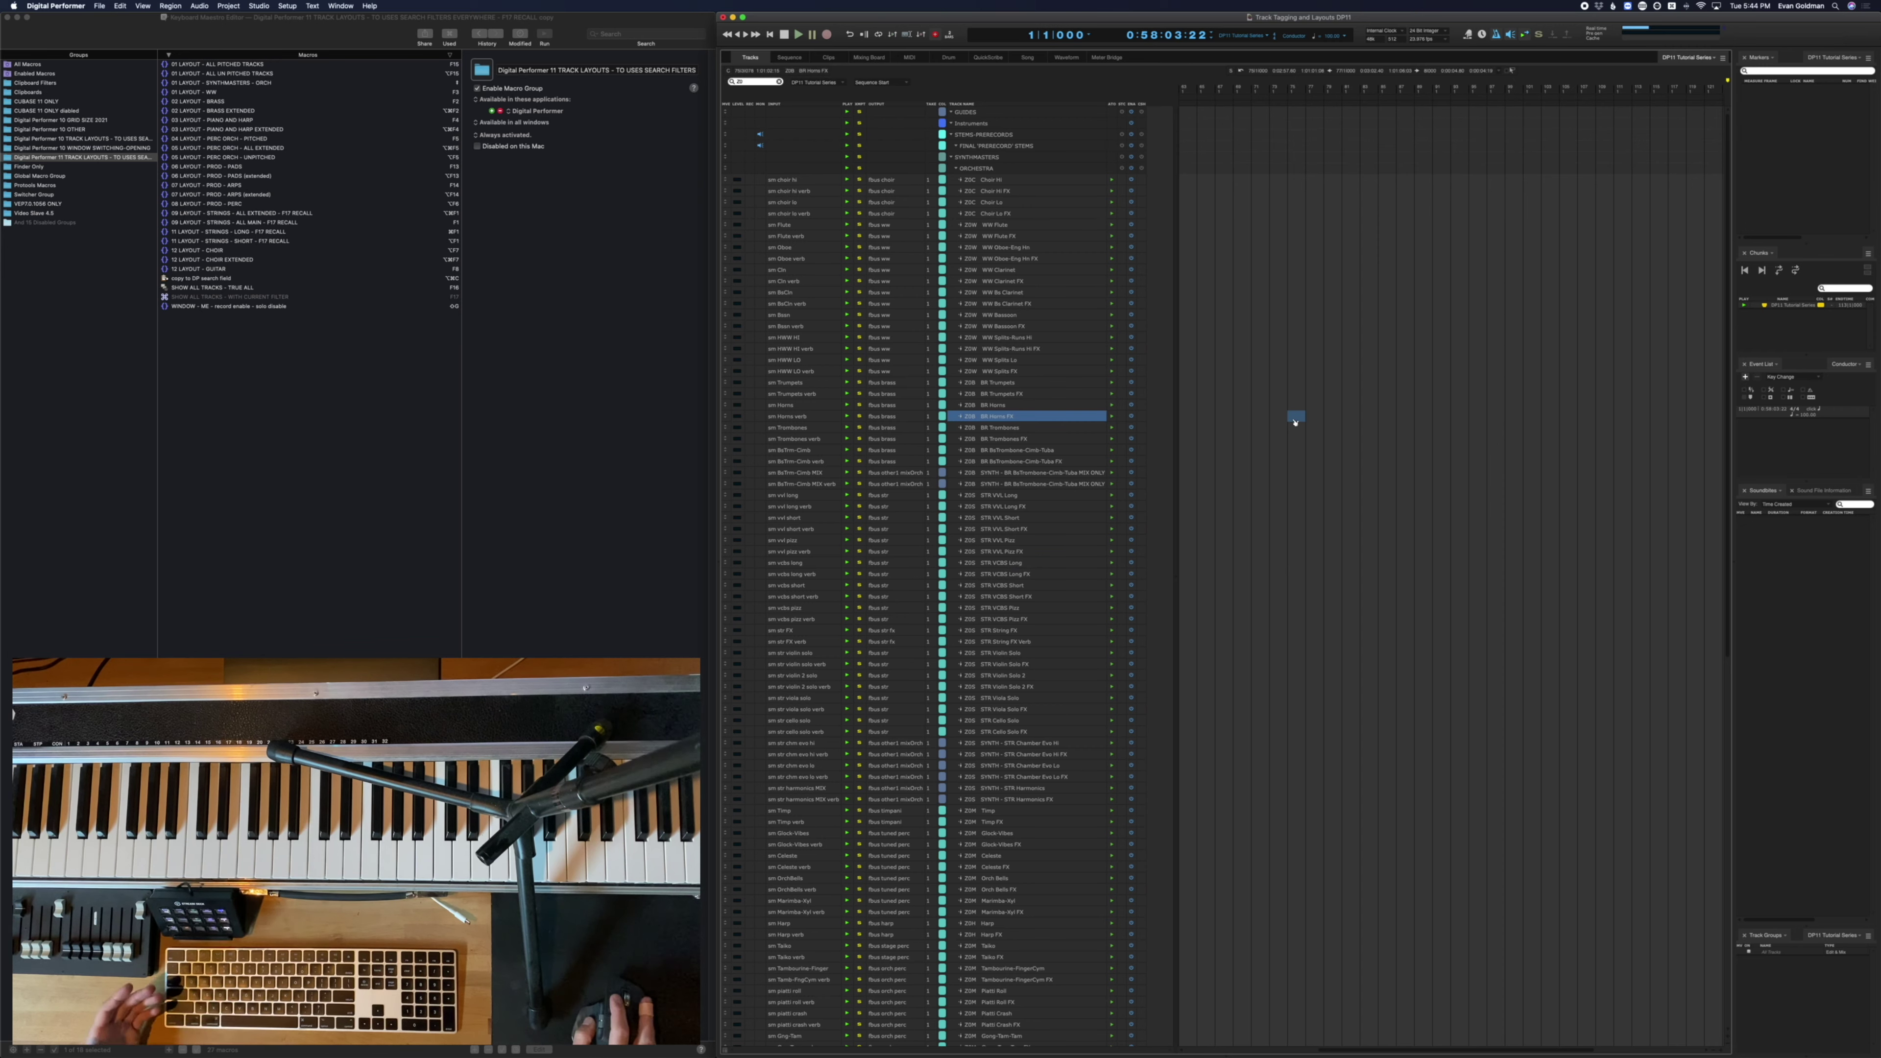
{"action": "scroll", "coordinate": [1301, 437], "scroll_direction": "down", "scroll_amount": 3}
{"action": "left_click", "coordinate": [1293, 461]}
{"action": "left_click", "coordinate": [1279, 259]}
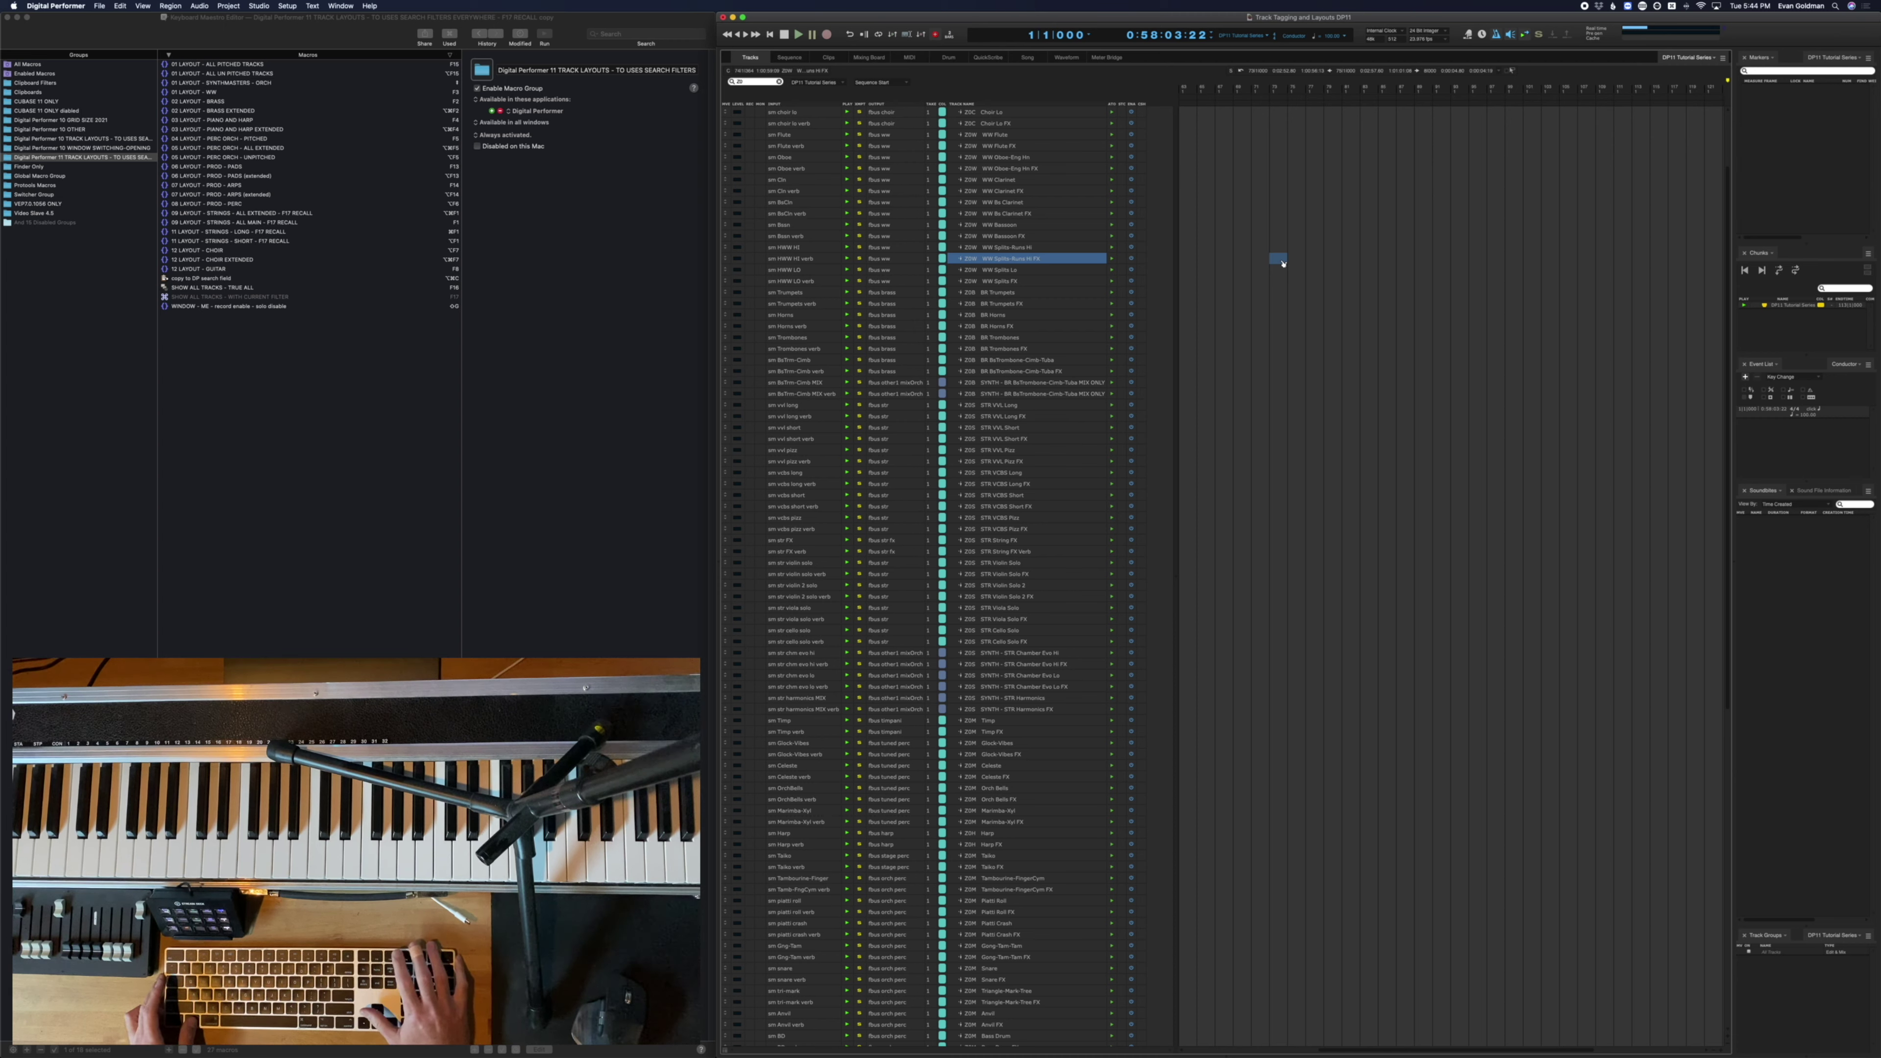
Recall the layout for all pitched tracks and look through its guitar, pad, arp, brass, harp and string tracks
{"action": "key", "text": "F13"}
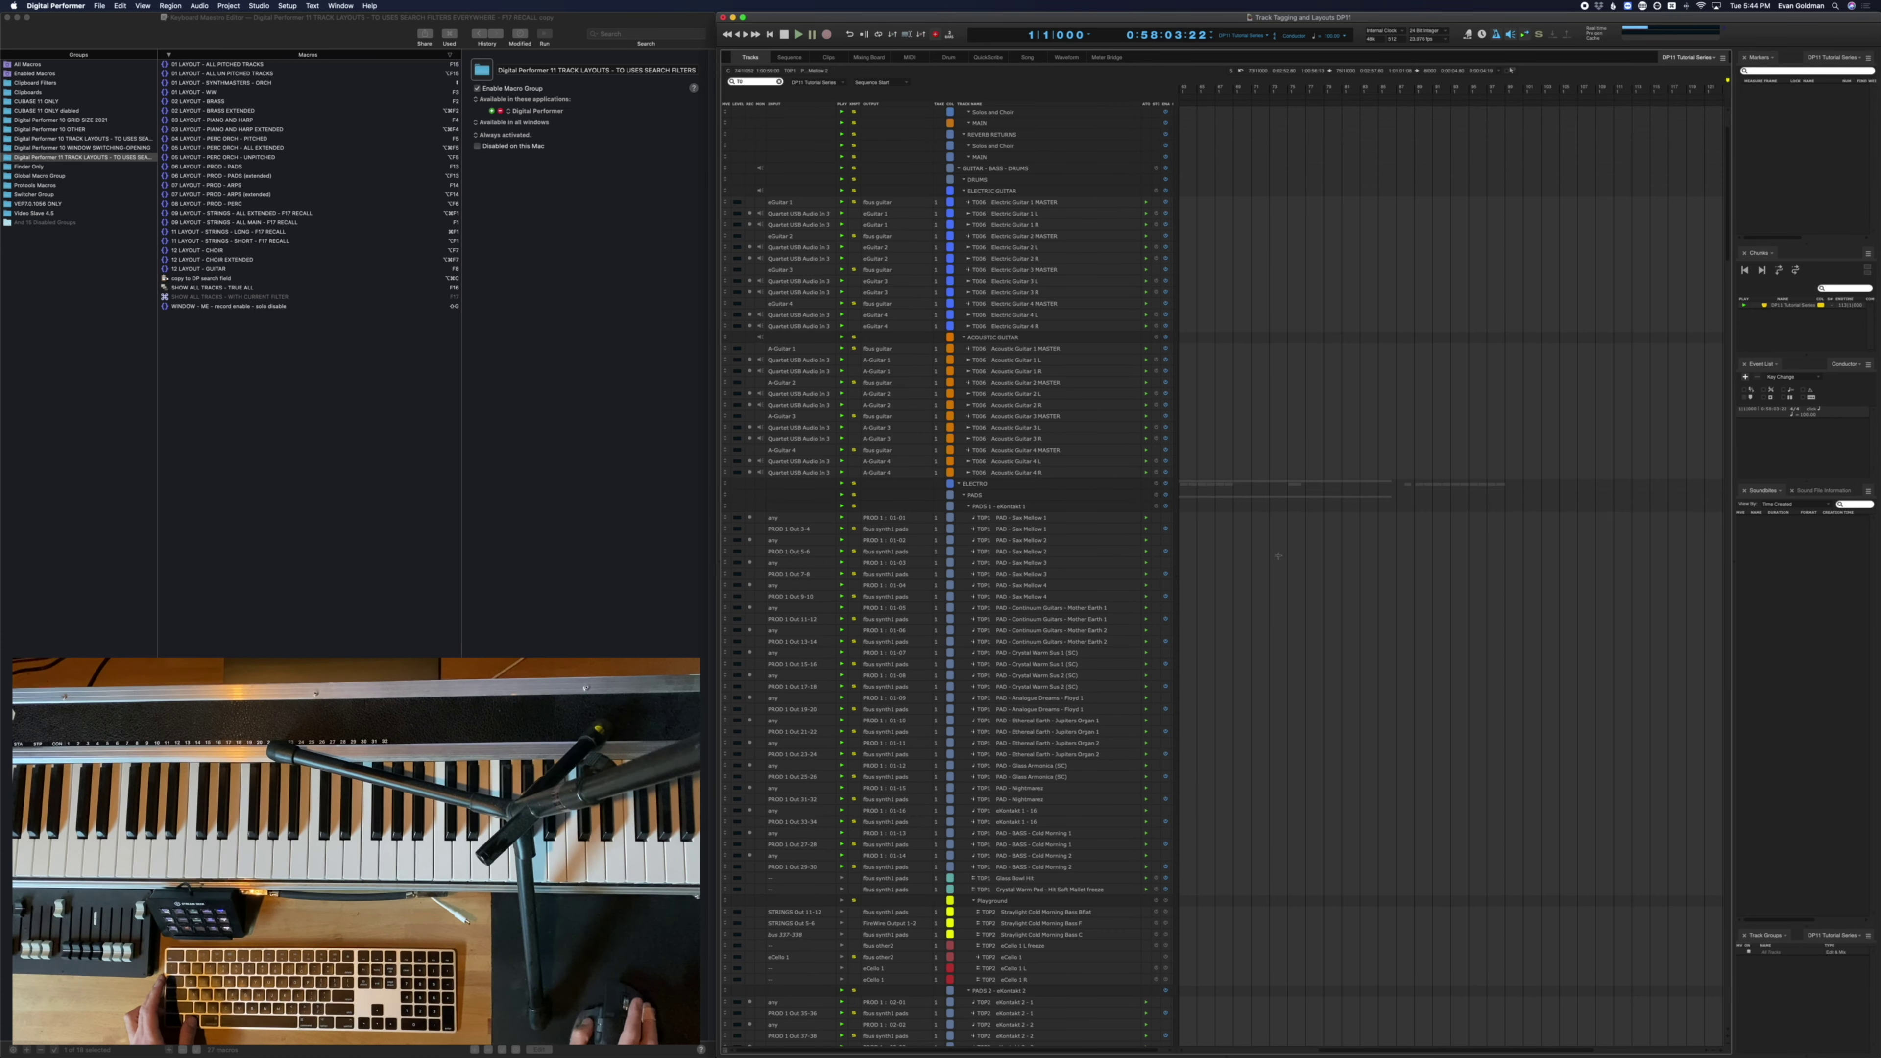
{"action": "scroll", "coordinate": [1278, 555], "scroll_direction": "down", "scroll_amount": 20}
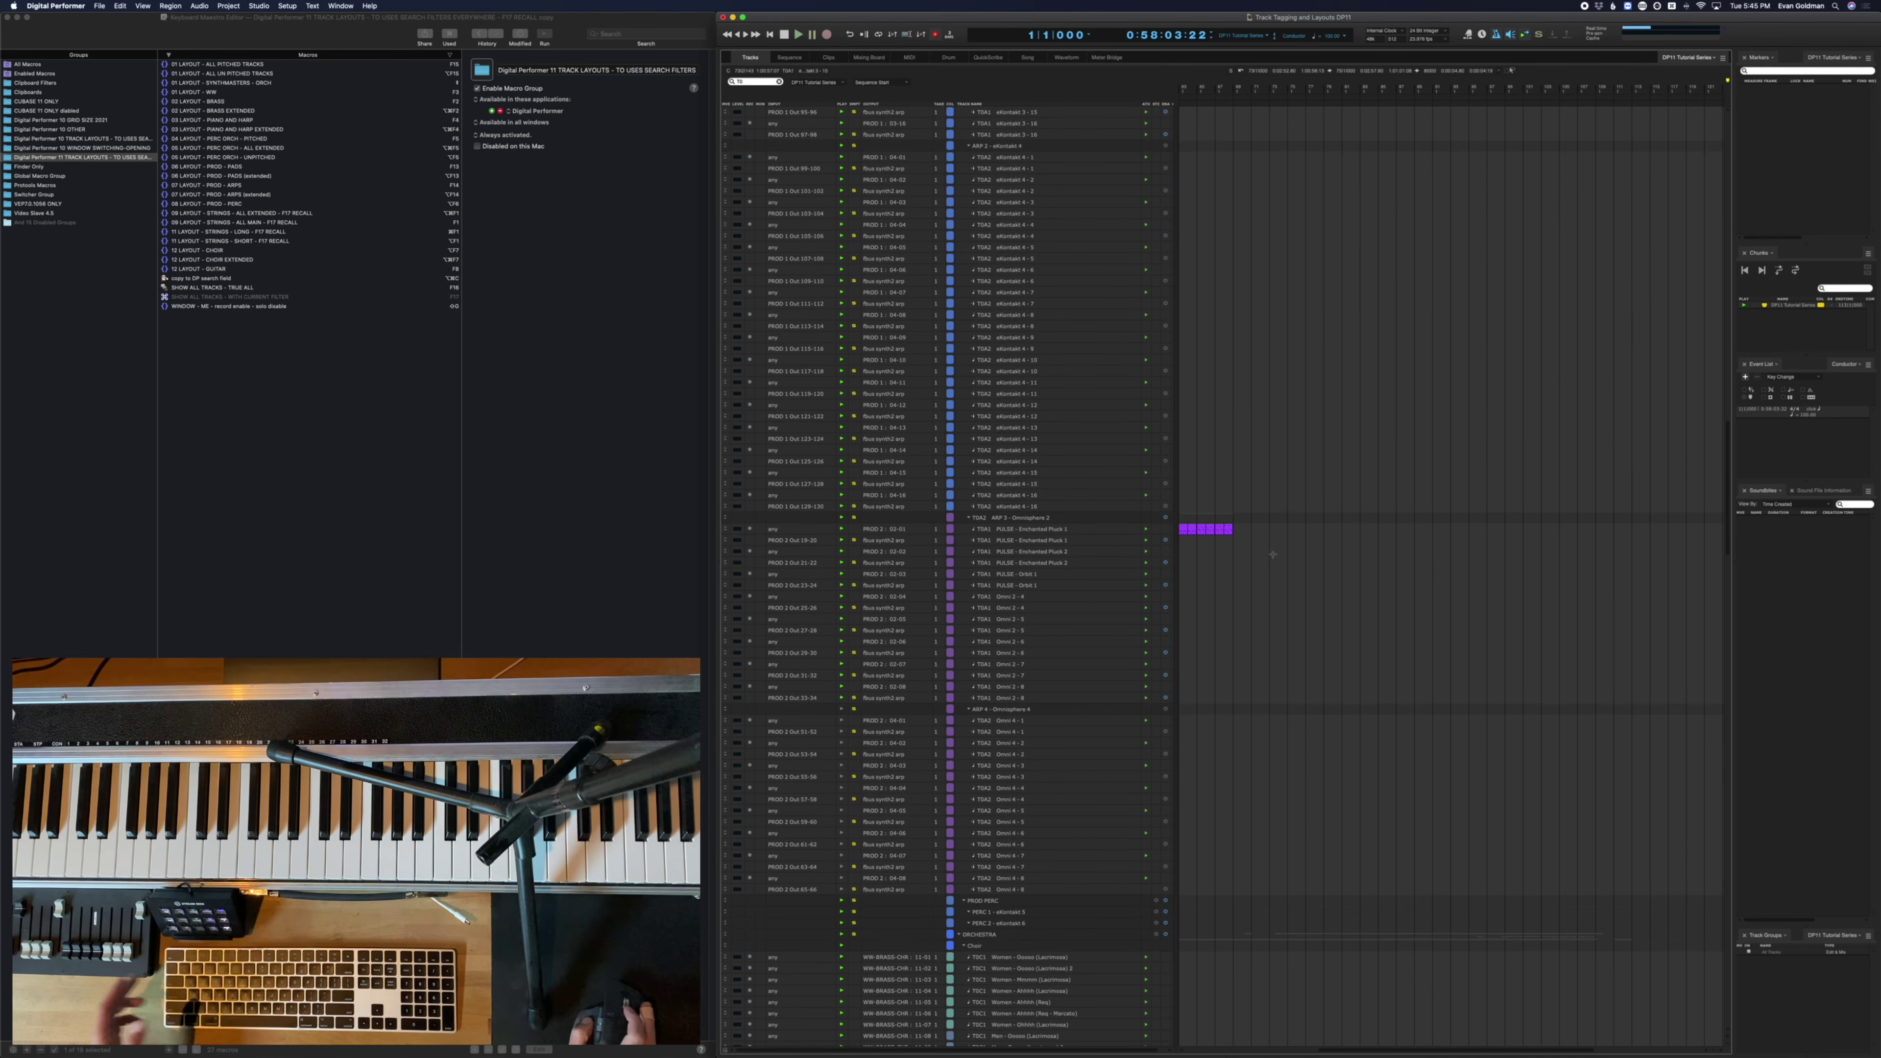
{"action": "scroll", "coordinate": [1273, 556], "scroll_direction": "down", "scroll_amount": 20}
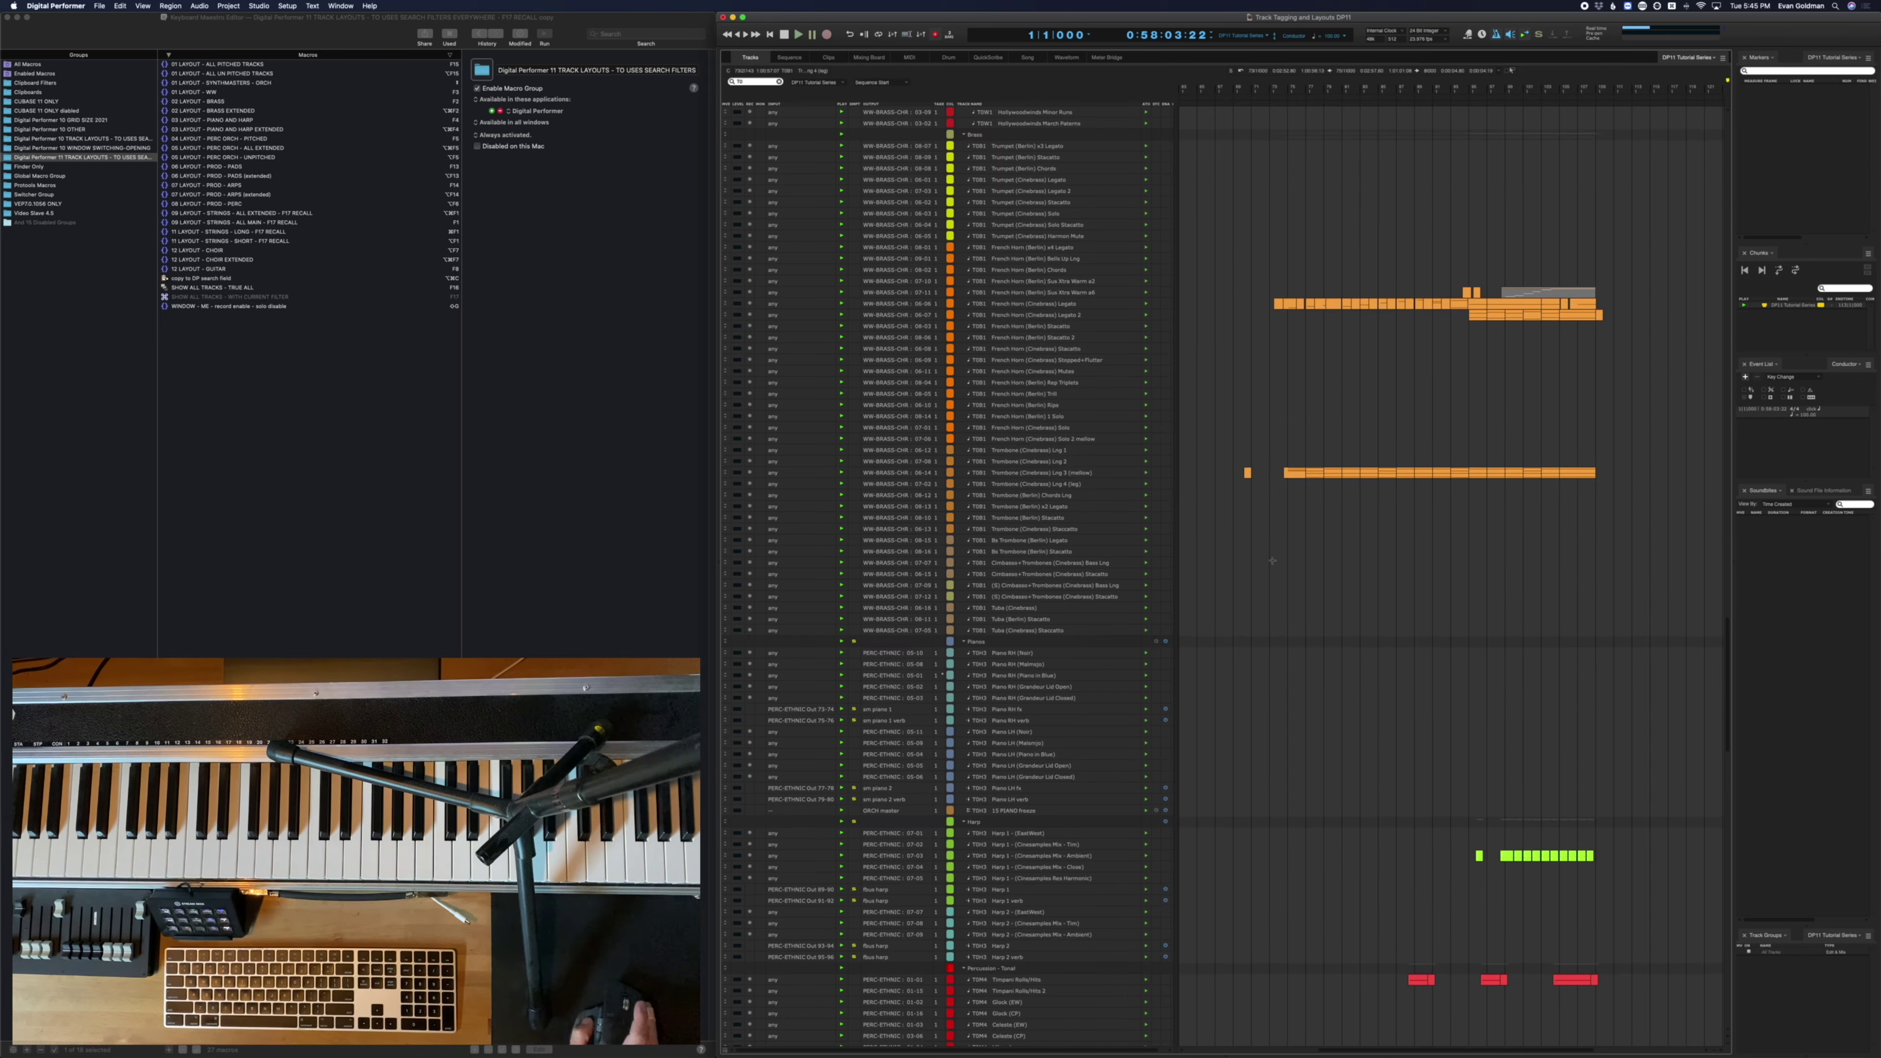
{"action": "scroll", "coordinate": [1272, 561], "scroll_direction": "down", "scroll_amount": 20}
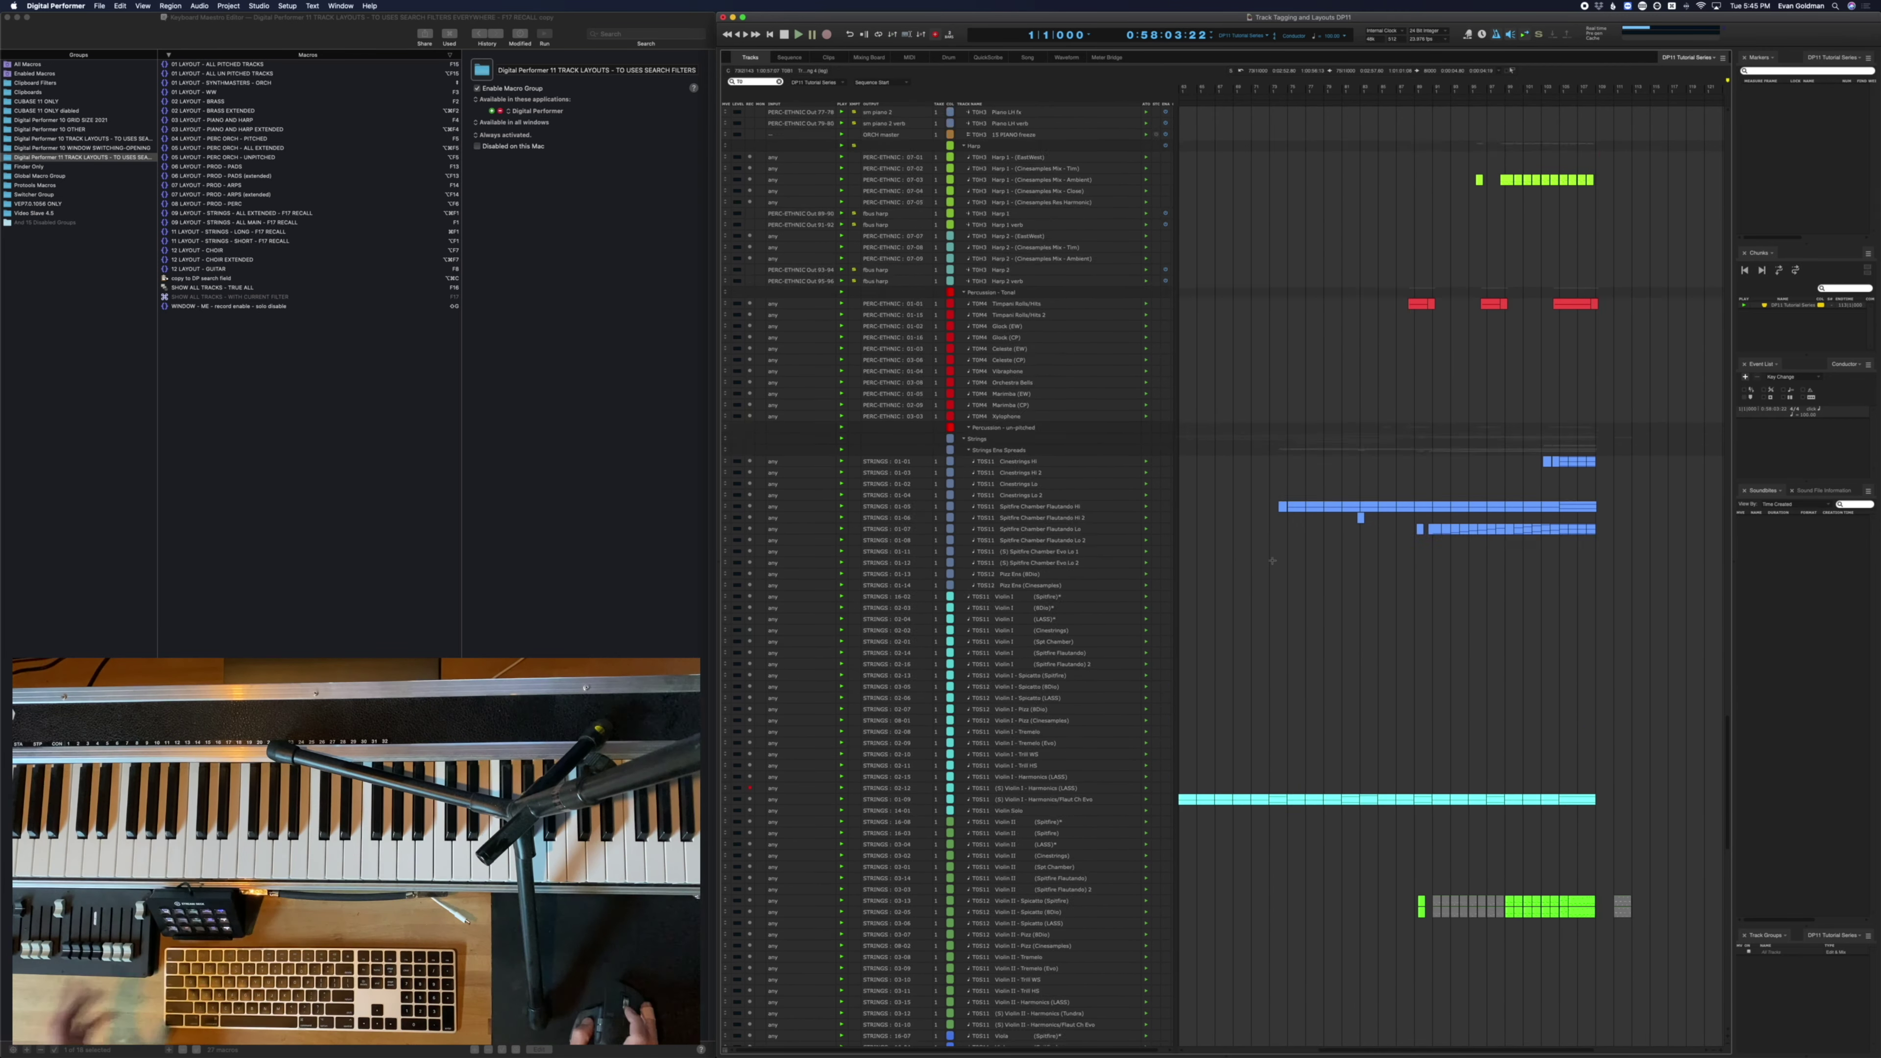
{"action": "left_click", "coordinate": [1256, 597]}
{"action": "scroll", "coordinate": [1255, 597], "scroll_direction": "up", "scroll_amount": 20}
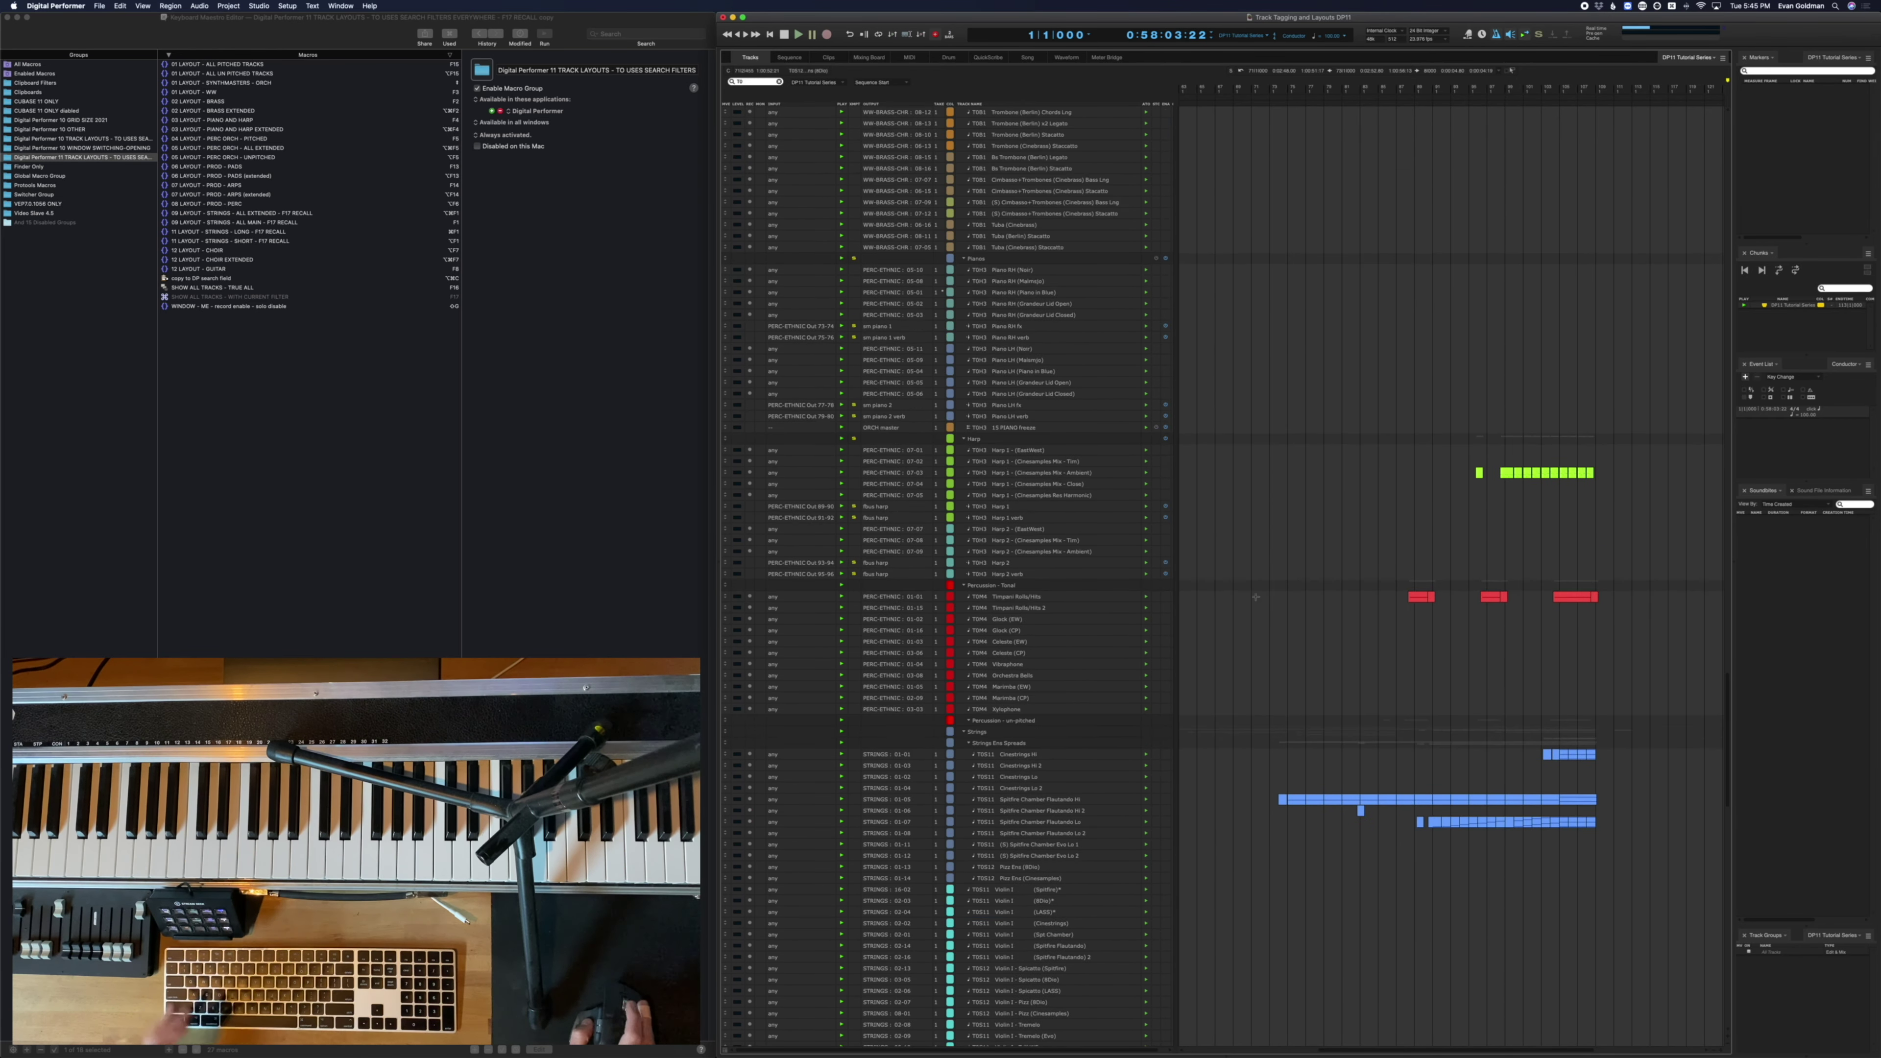
{"action": "scroll", "coordinate": [1255, 597], "scroll_direction": "up", "scroll_amount": 10}
{"action": "left_click", "coordinate": [1279, 518]}
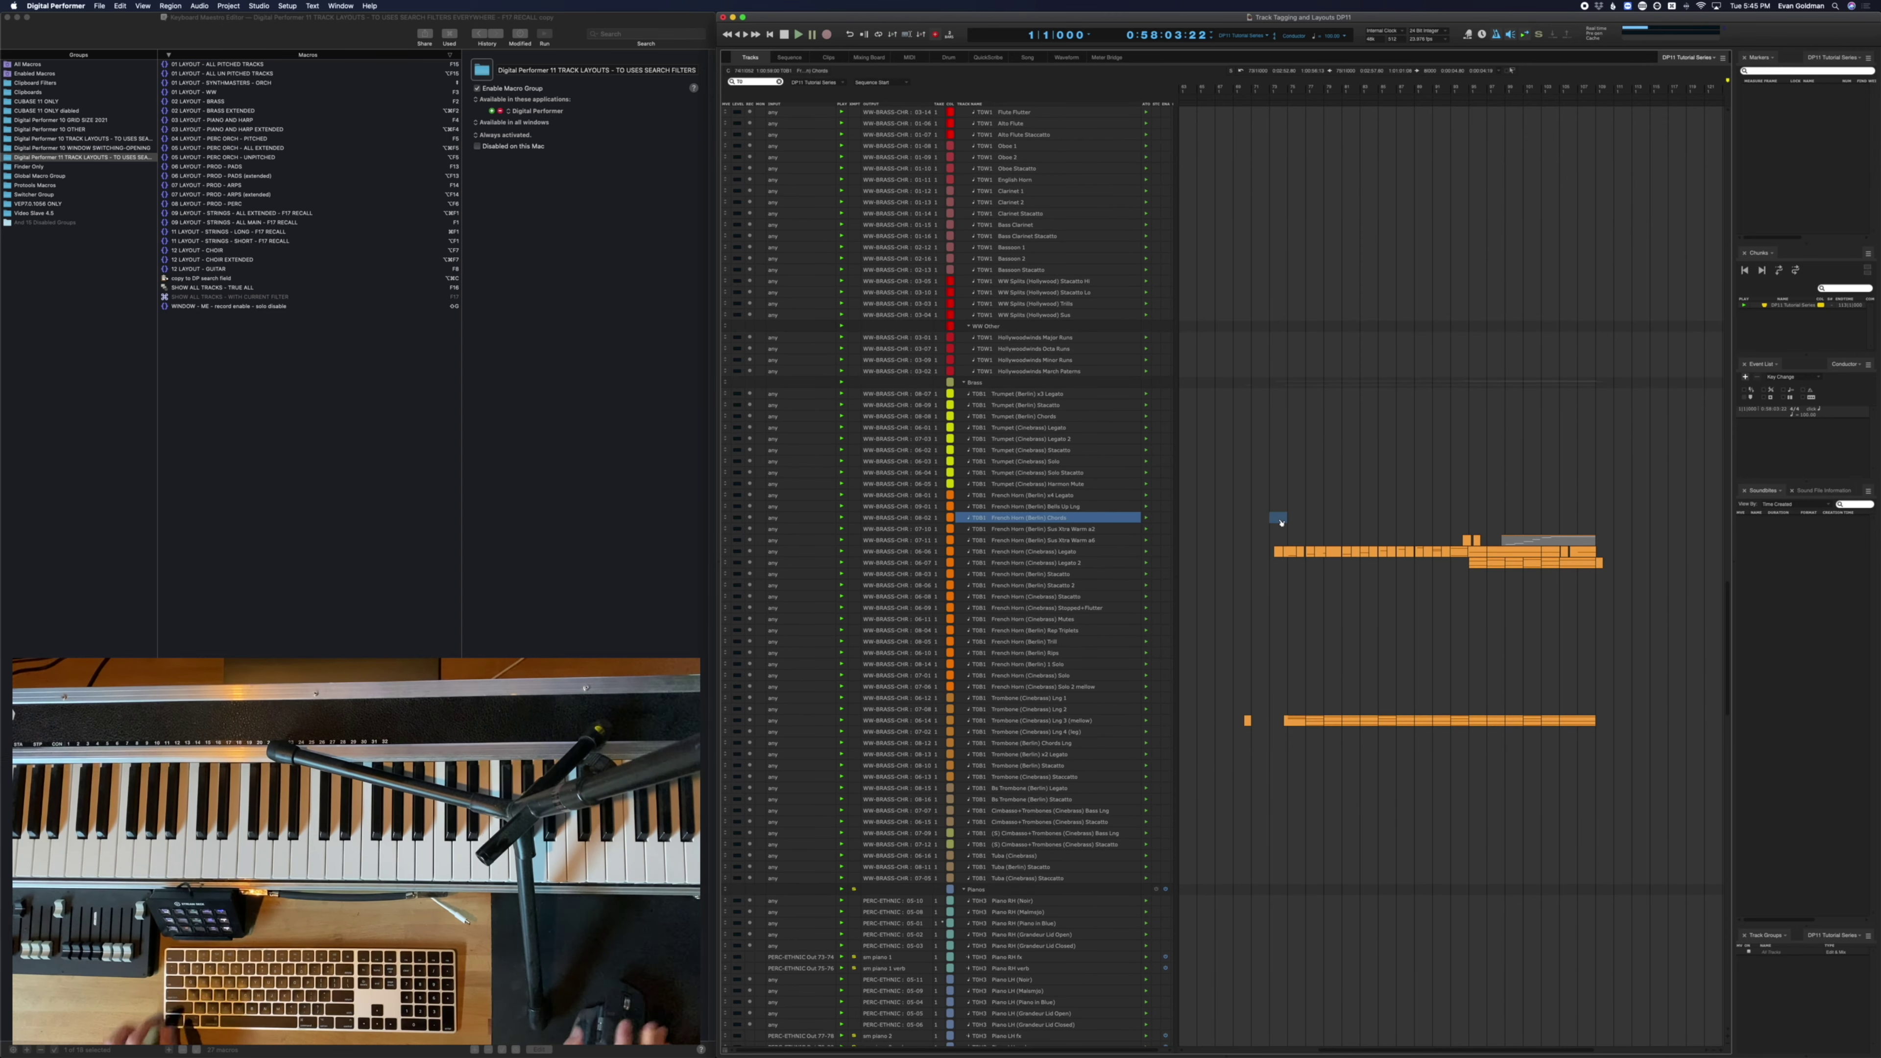
Recall the layout for all unpitched tracks and look through its drum, production percussion and orchestral percussion tracks
{"action": "key", "text": "Return"}
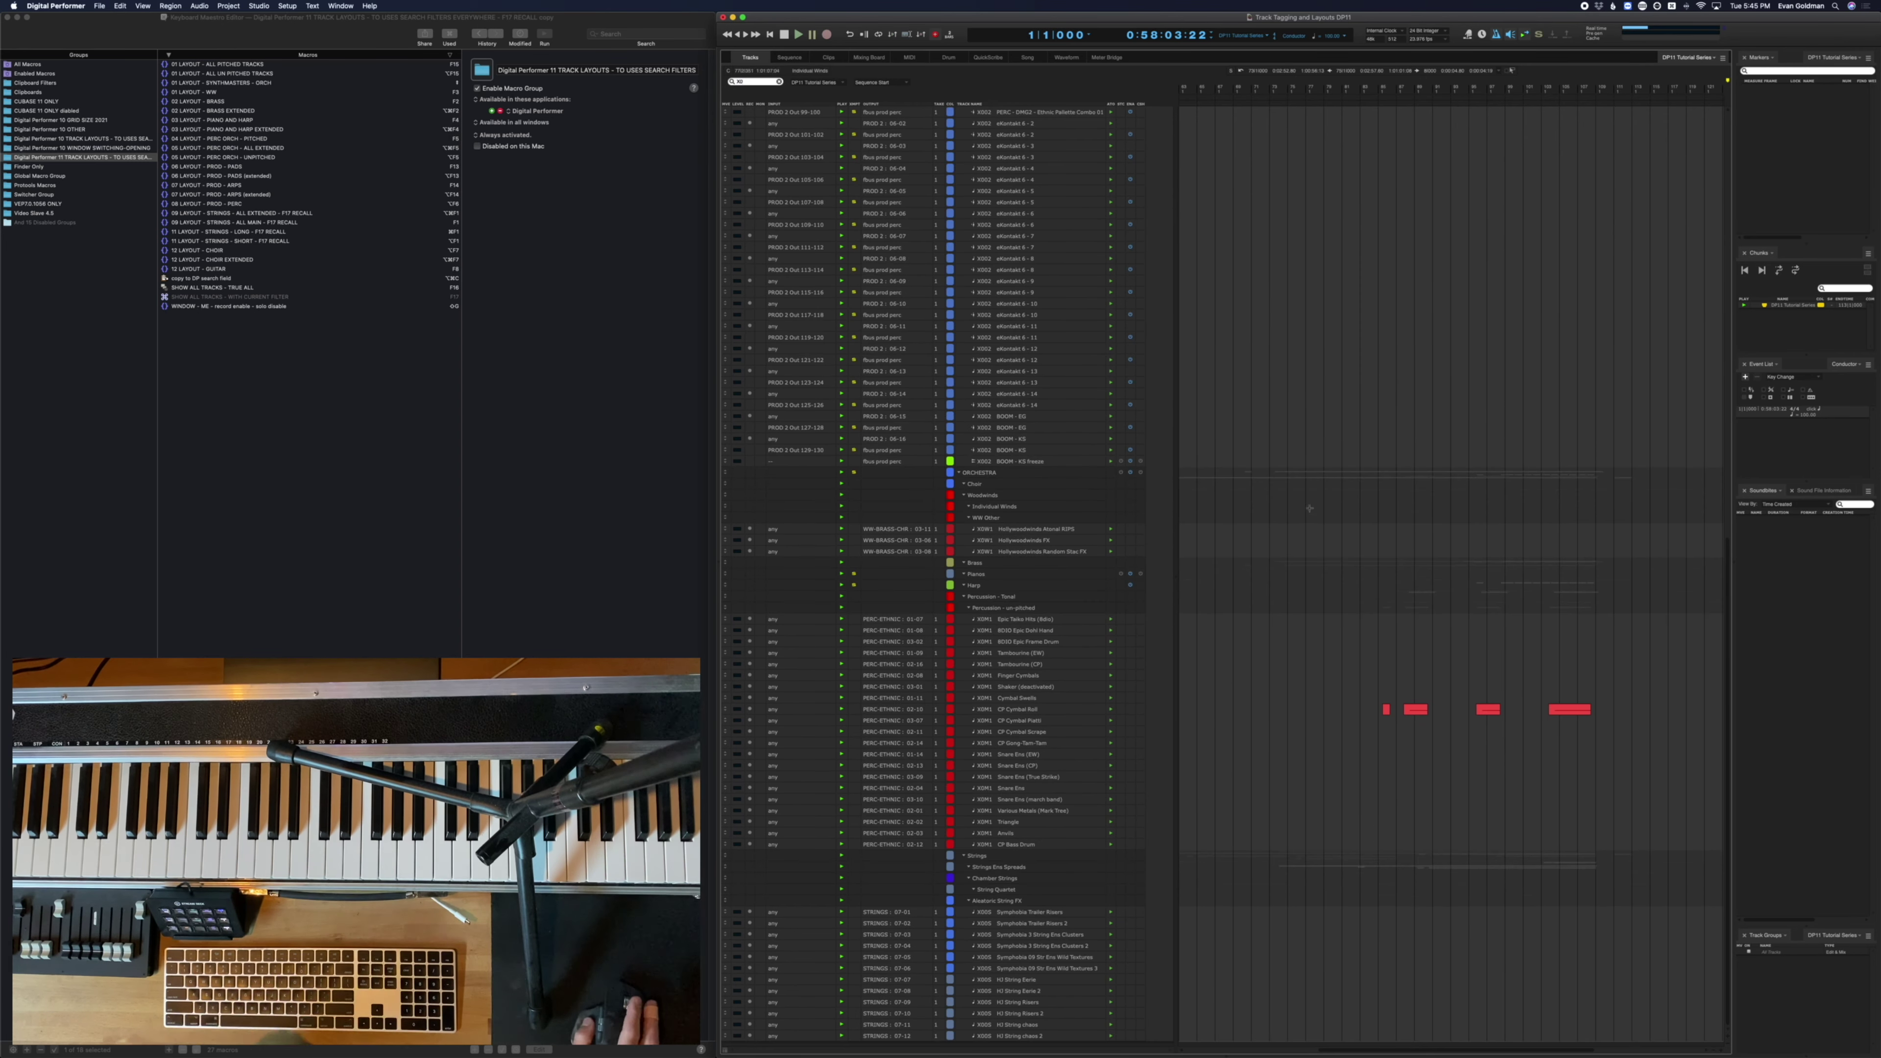
{"action": "scroll", "coordinate": [1312, 517], "scroll_direction": "down", "scroll_amount": 6}
{"action": "left_click", "coordinate": [1279, 811]}
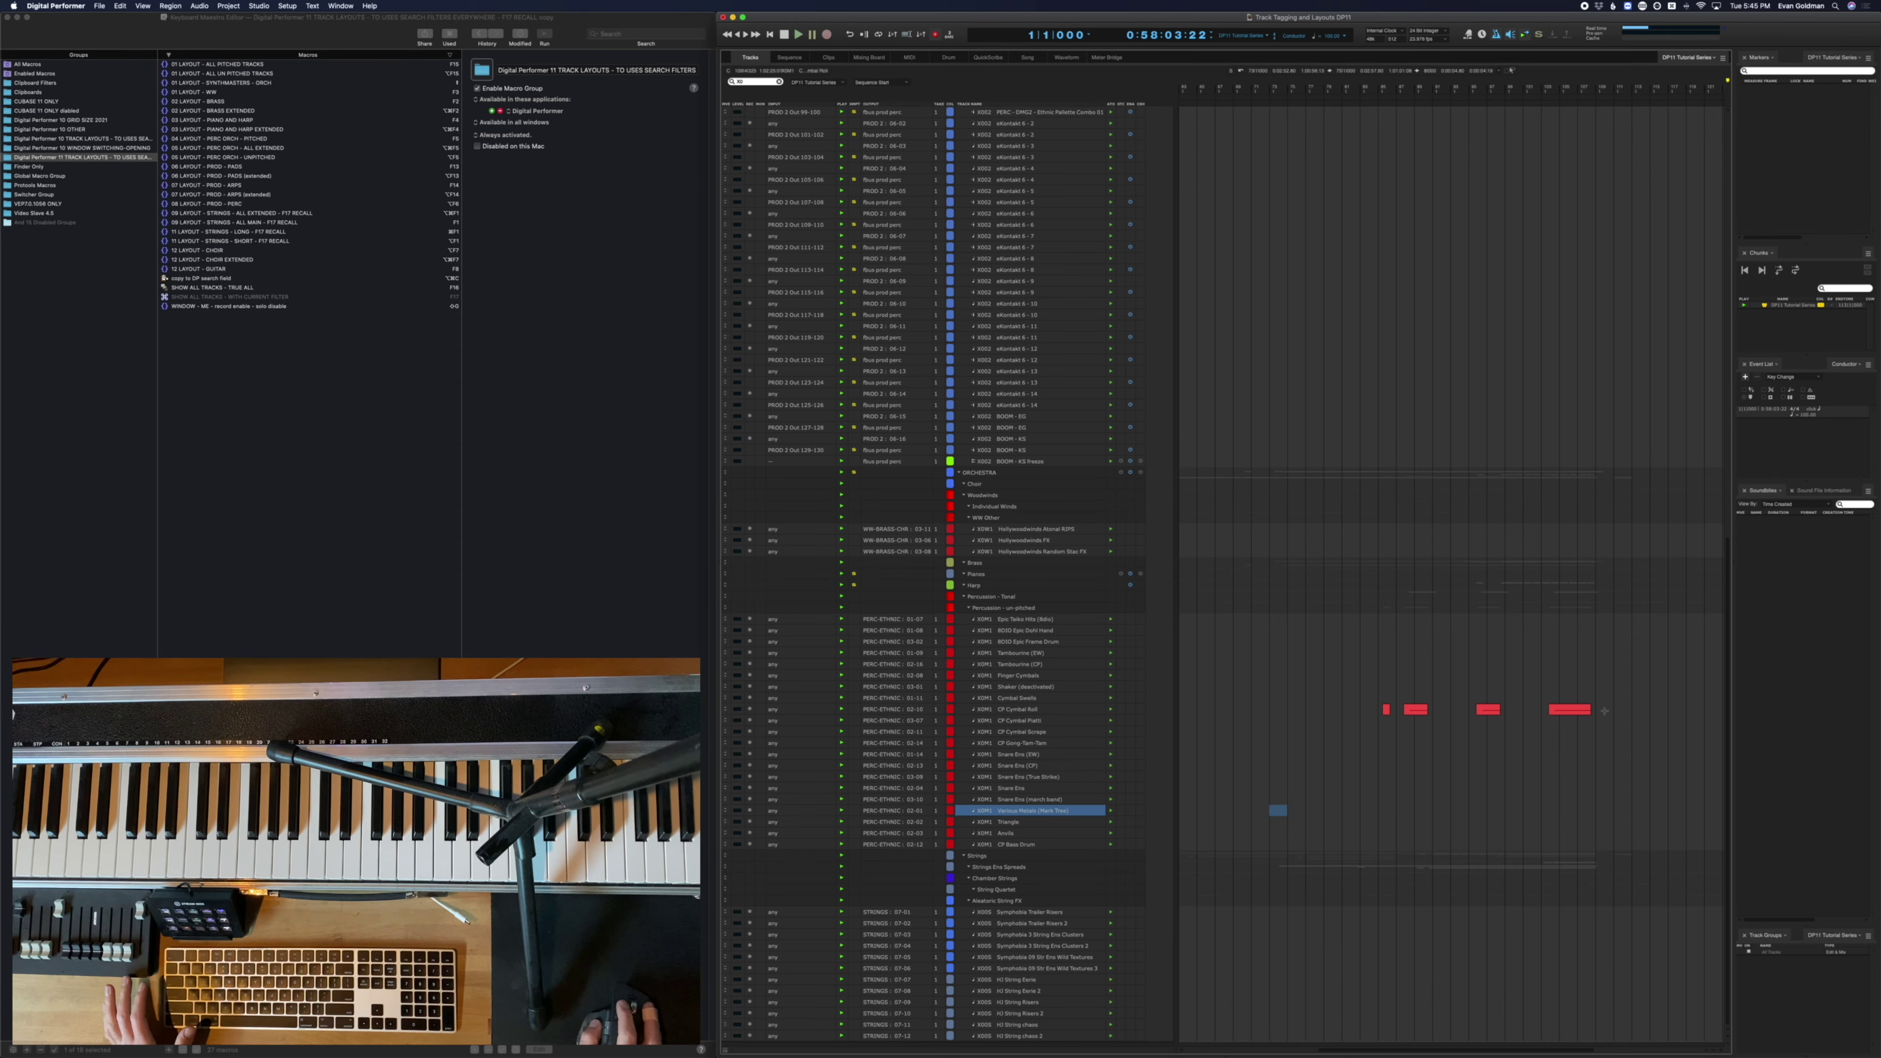
{"action": "scroll", "coordinate": [1279, 810], "scroll_direction": "up", "scroll_amount": 20}
{"action": "left_click", "coordinate": [1440, 833]}
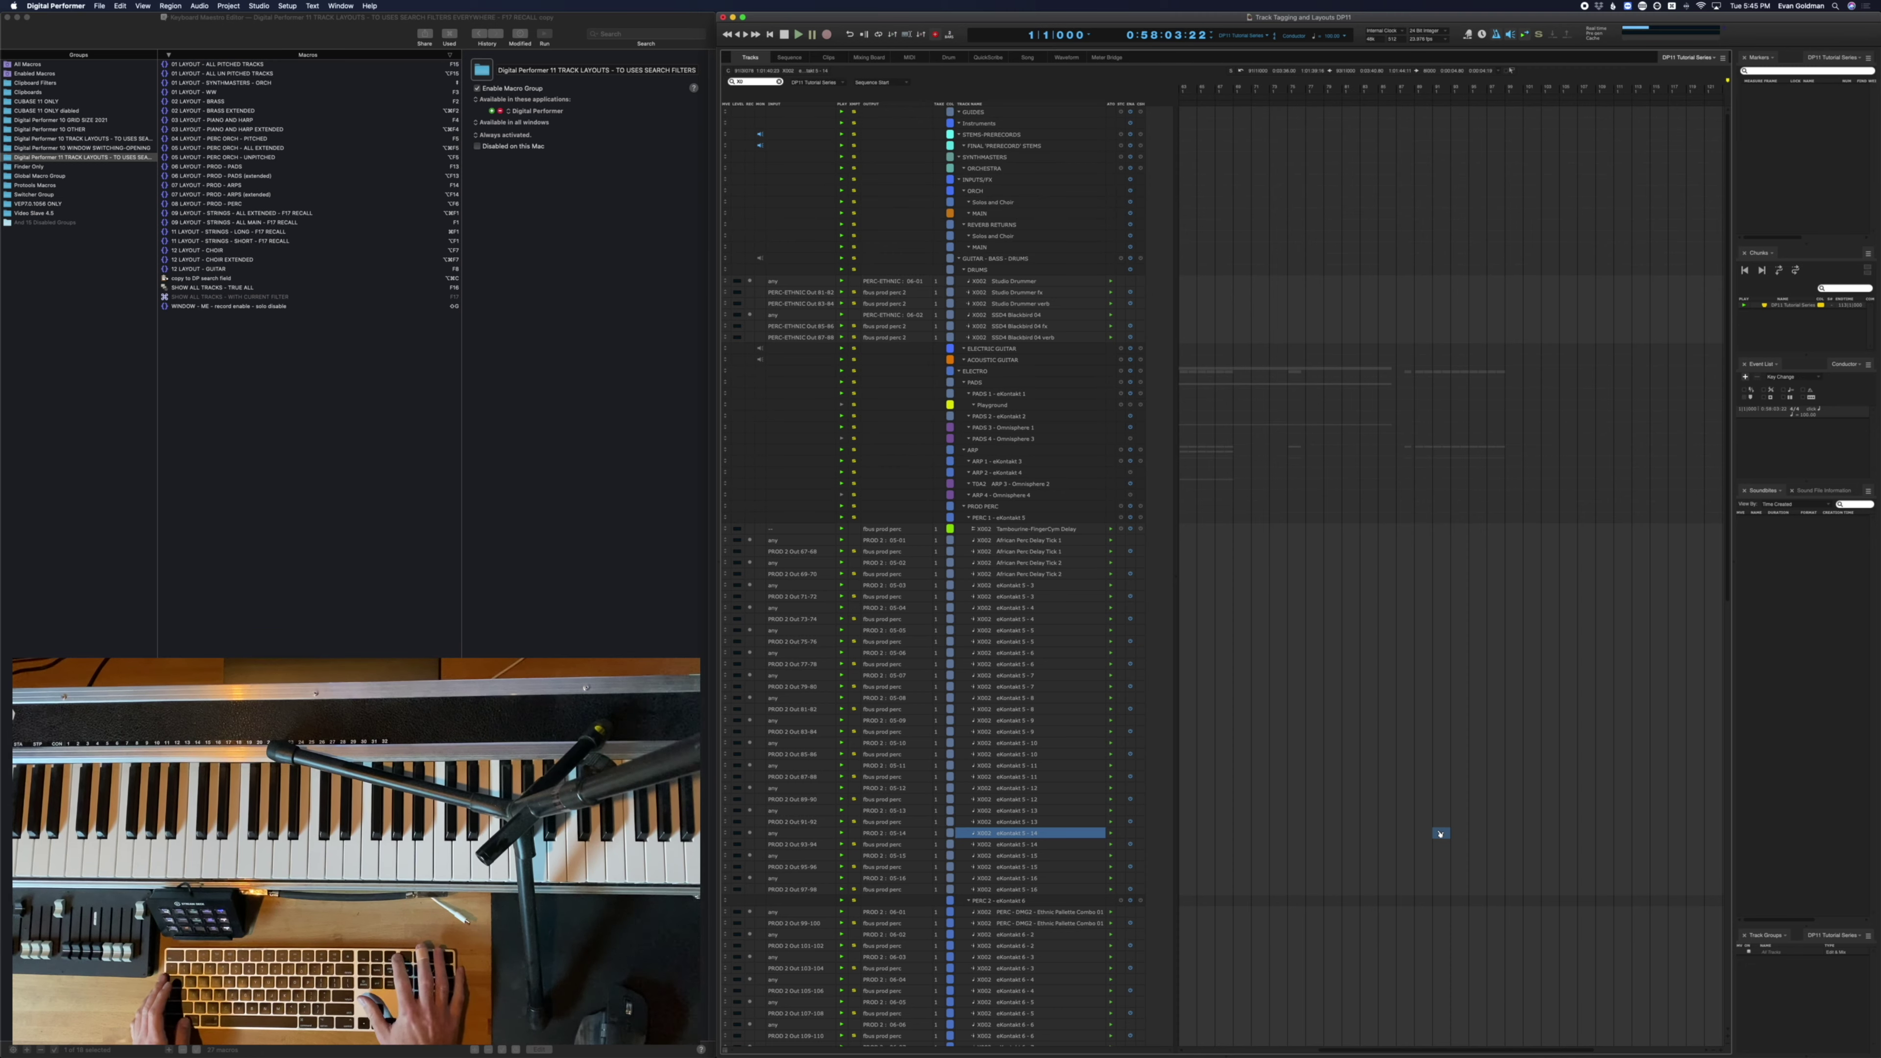
Return to the all pitched tracks layout and review its brass, piano, harp, tonal percussion, choir and woodwind tracks
{"action": "key", "text": "F15"}
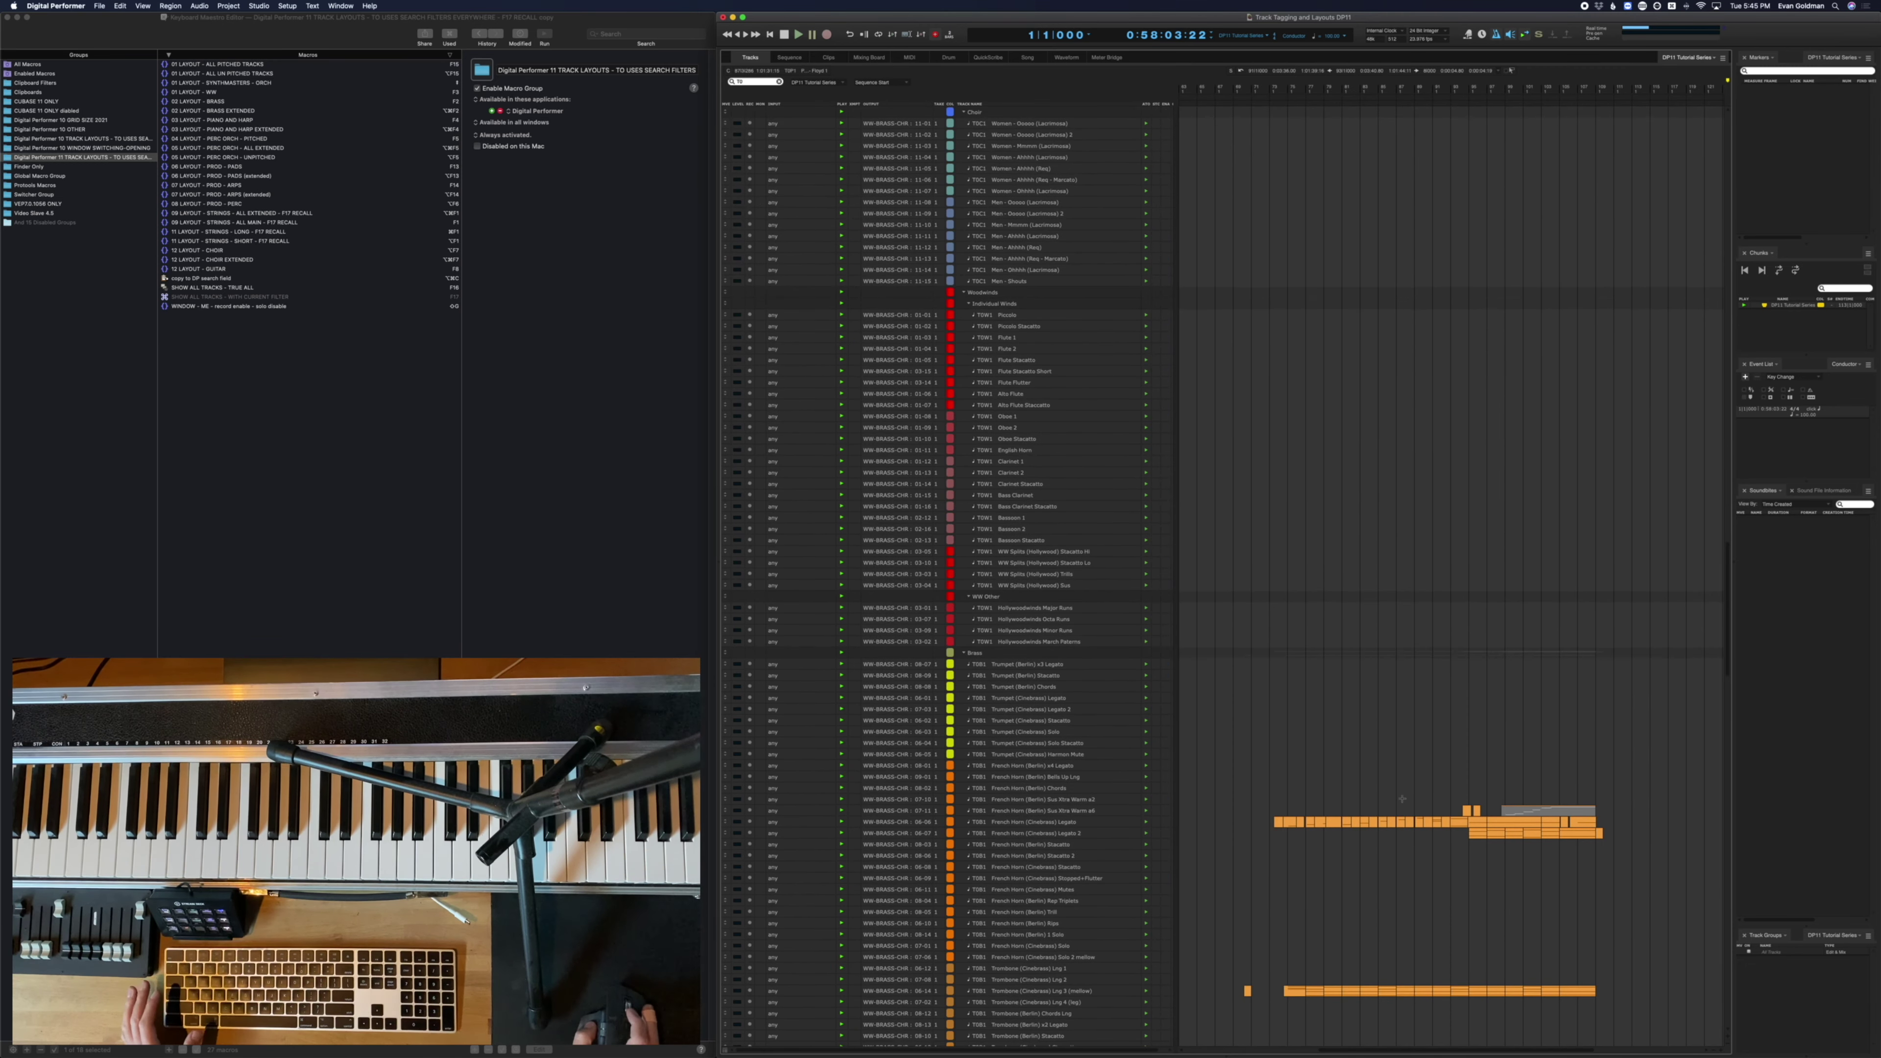
{"action": "scroll", "coordinate": [1398, 799], "scroll_direction": "down", "scroll_amount": 10}
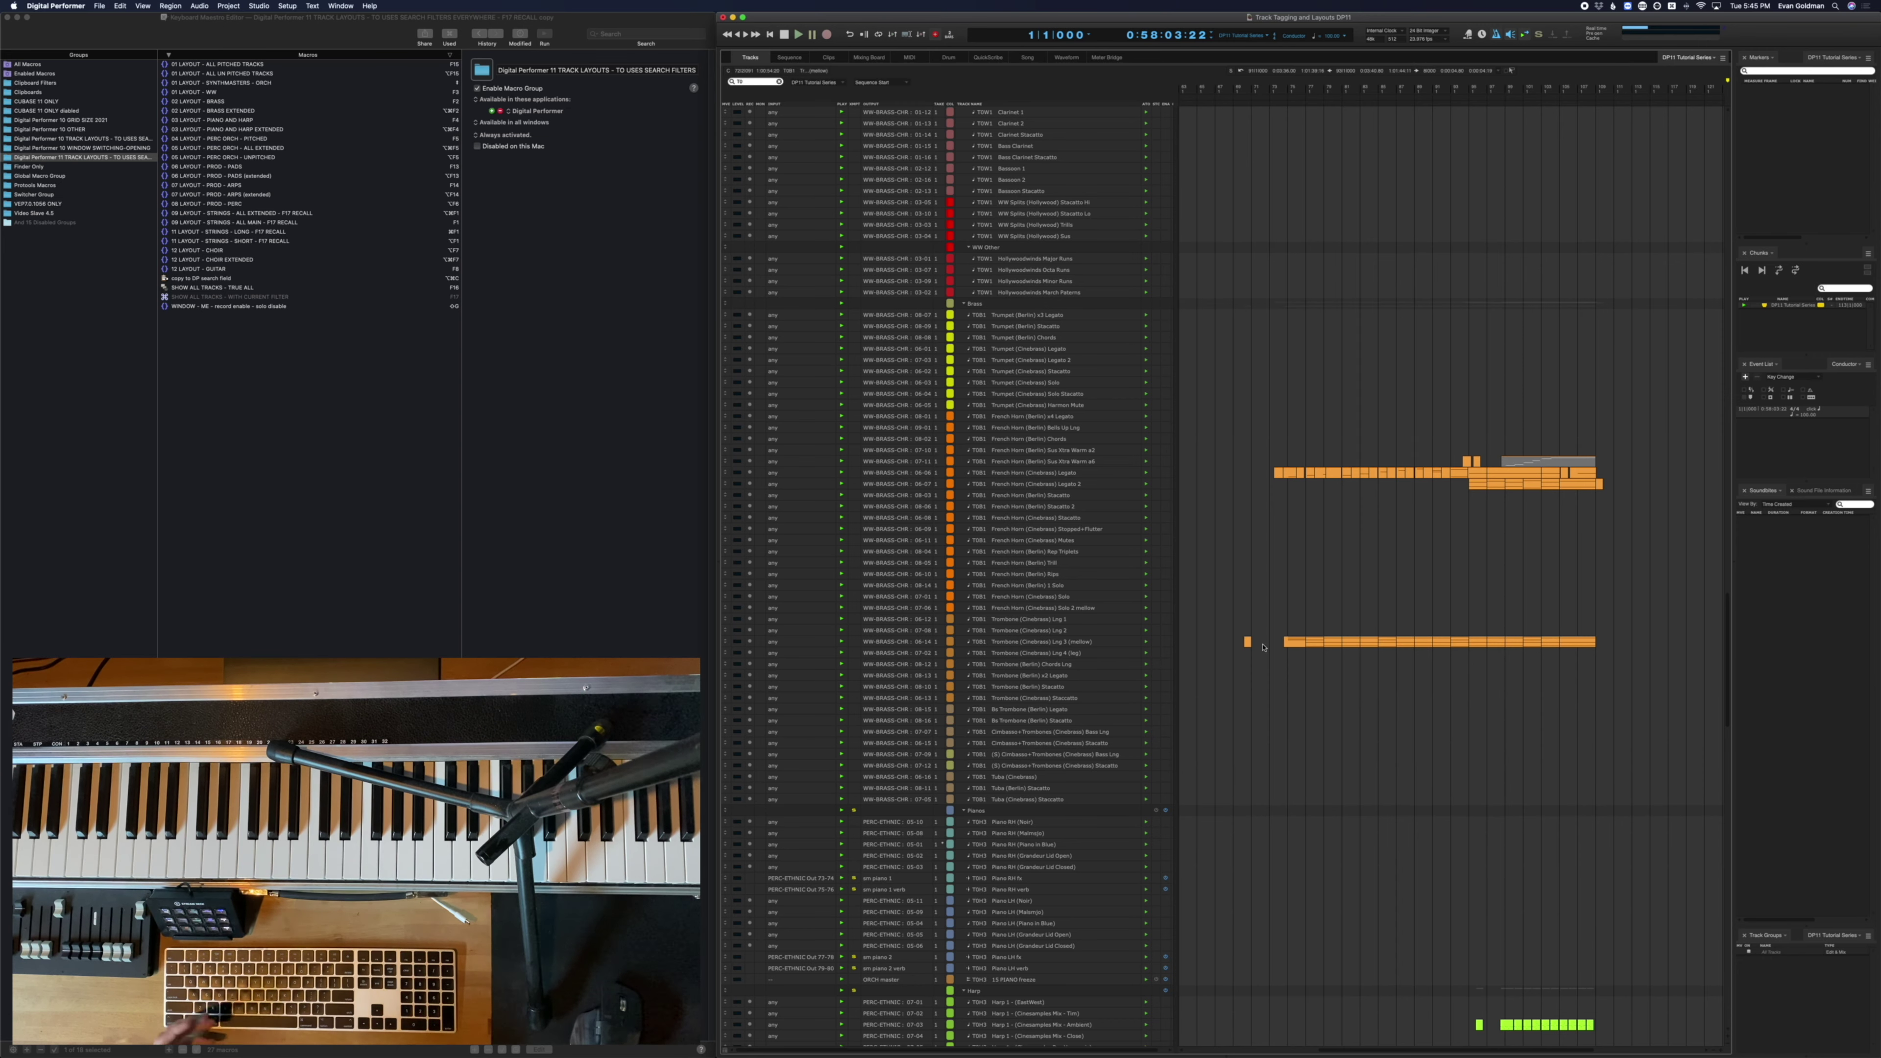
{"action": "scroll", "coordinate": [1272, 645], "scroll_direction": "up", "scroll_amount": 4}
{"action": "scroll", "coordinate": [1277, 638], "scroll_direction": "down", "scroll_amount": 10}
{"action": "left_click", "coordinate": [1281, 621]}
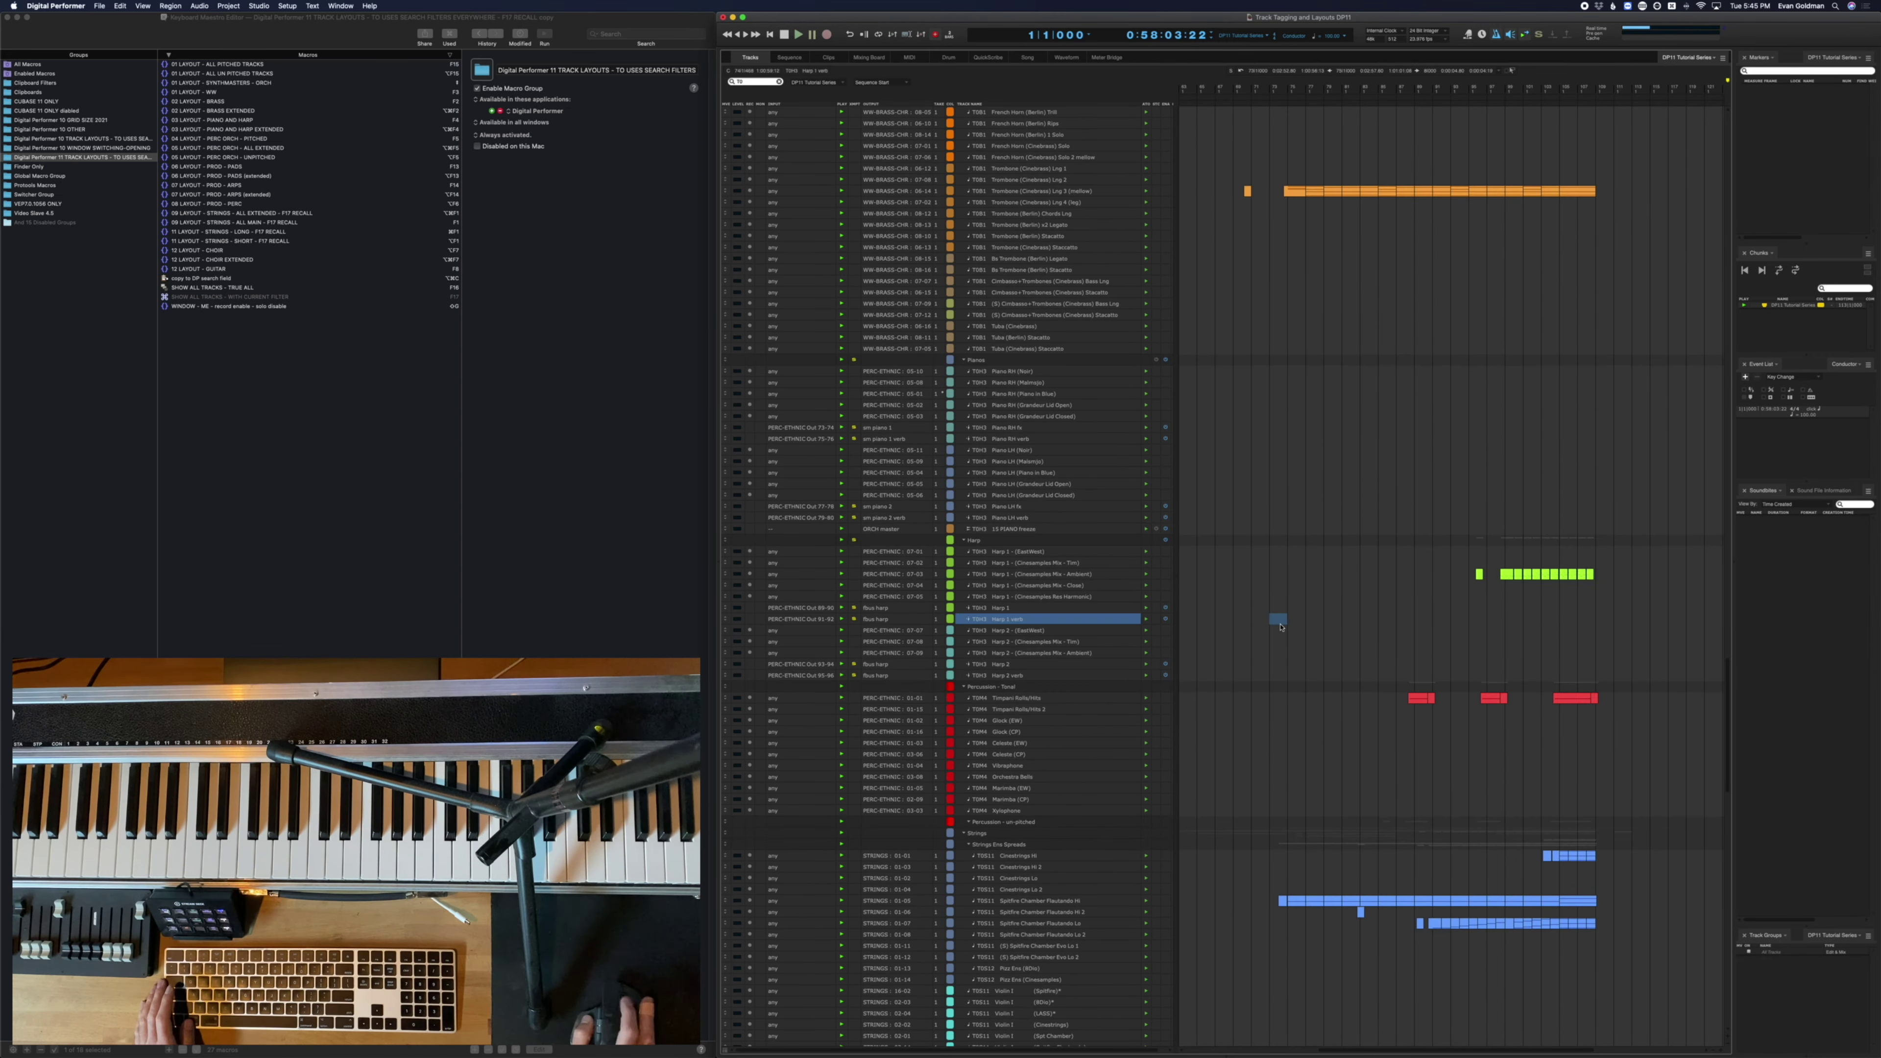
{"action": "key", "text": "F14"}
{"action": "scroll", "coordinate": [1281, 621], "scroll_direction": "down", "scroll_amount": 20}
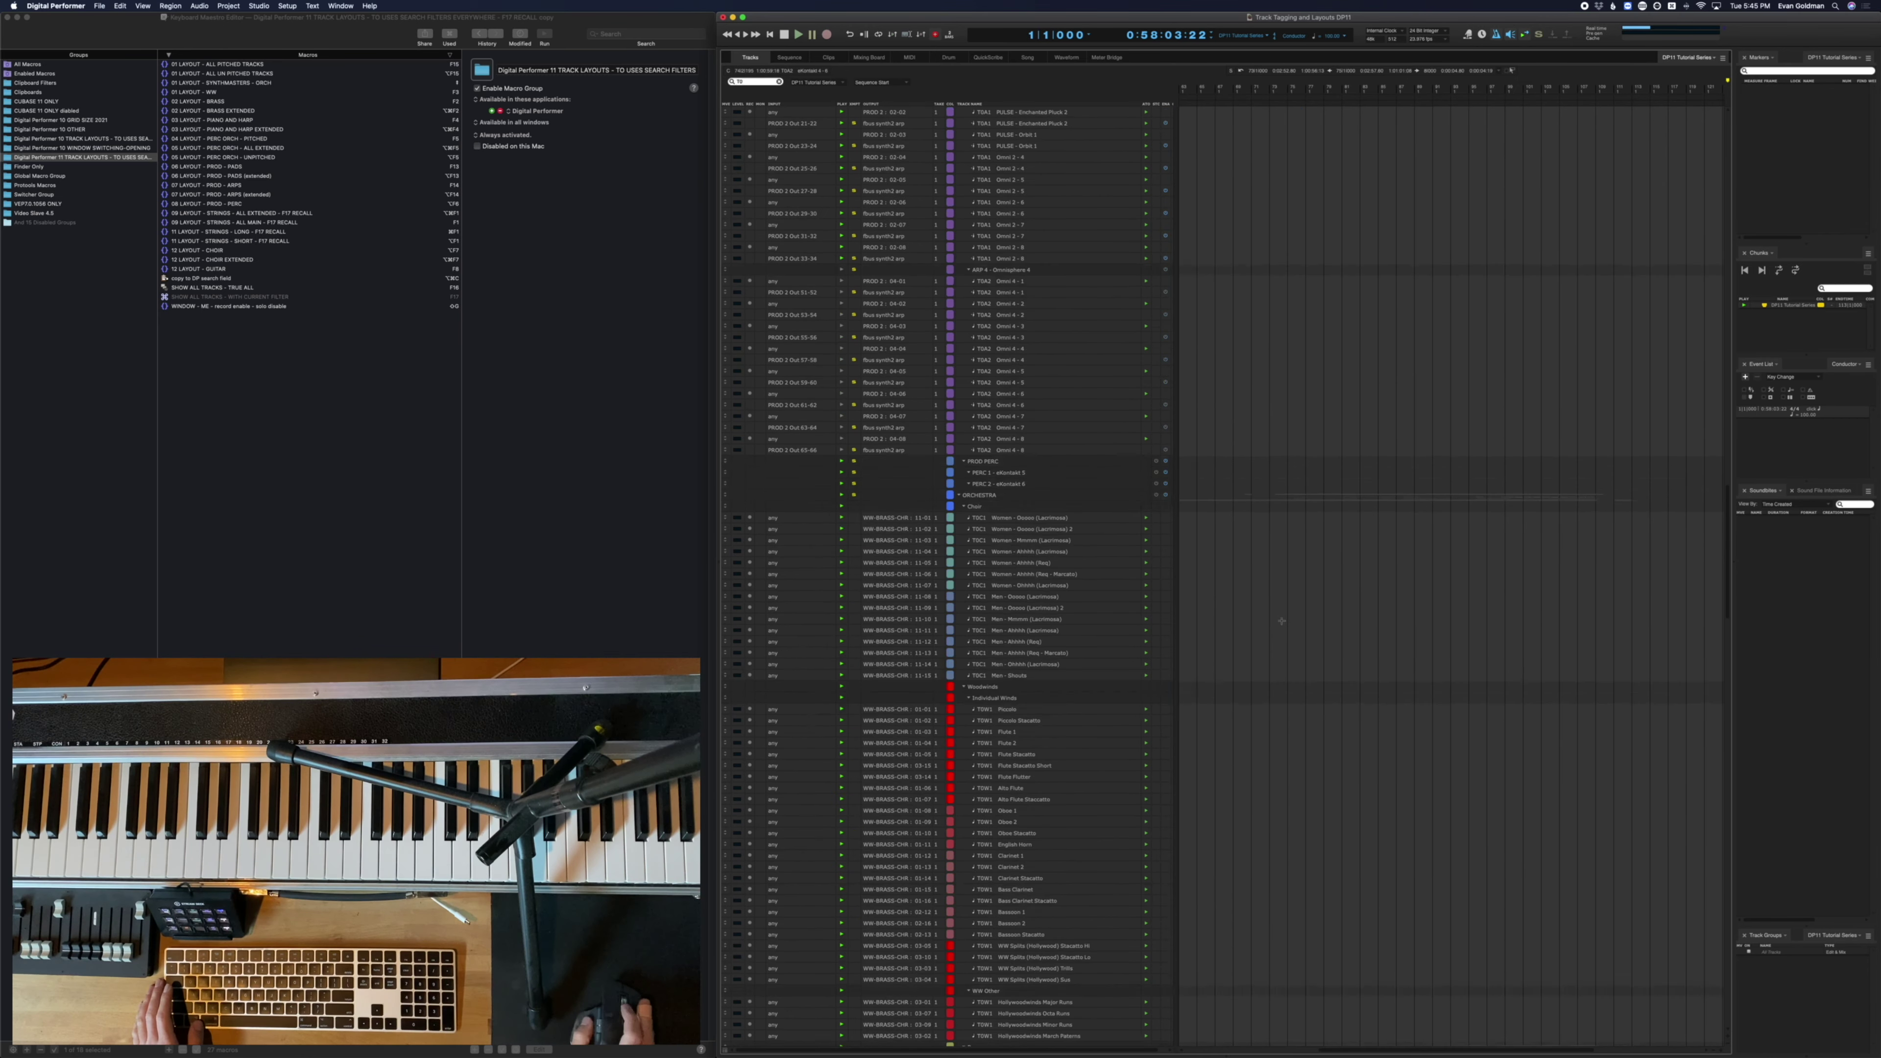
{"action": "left_click", "coordinate": [1282, 621]}
Switch back to the all unpitched tracks layout and select one of the production percussion tracks
{"action": "key", "text": "alt+F5"}
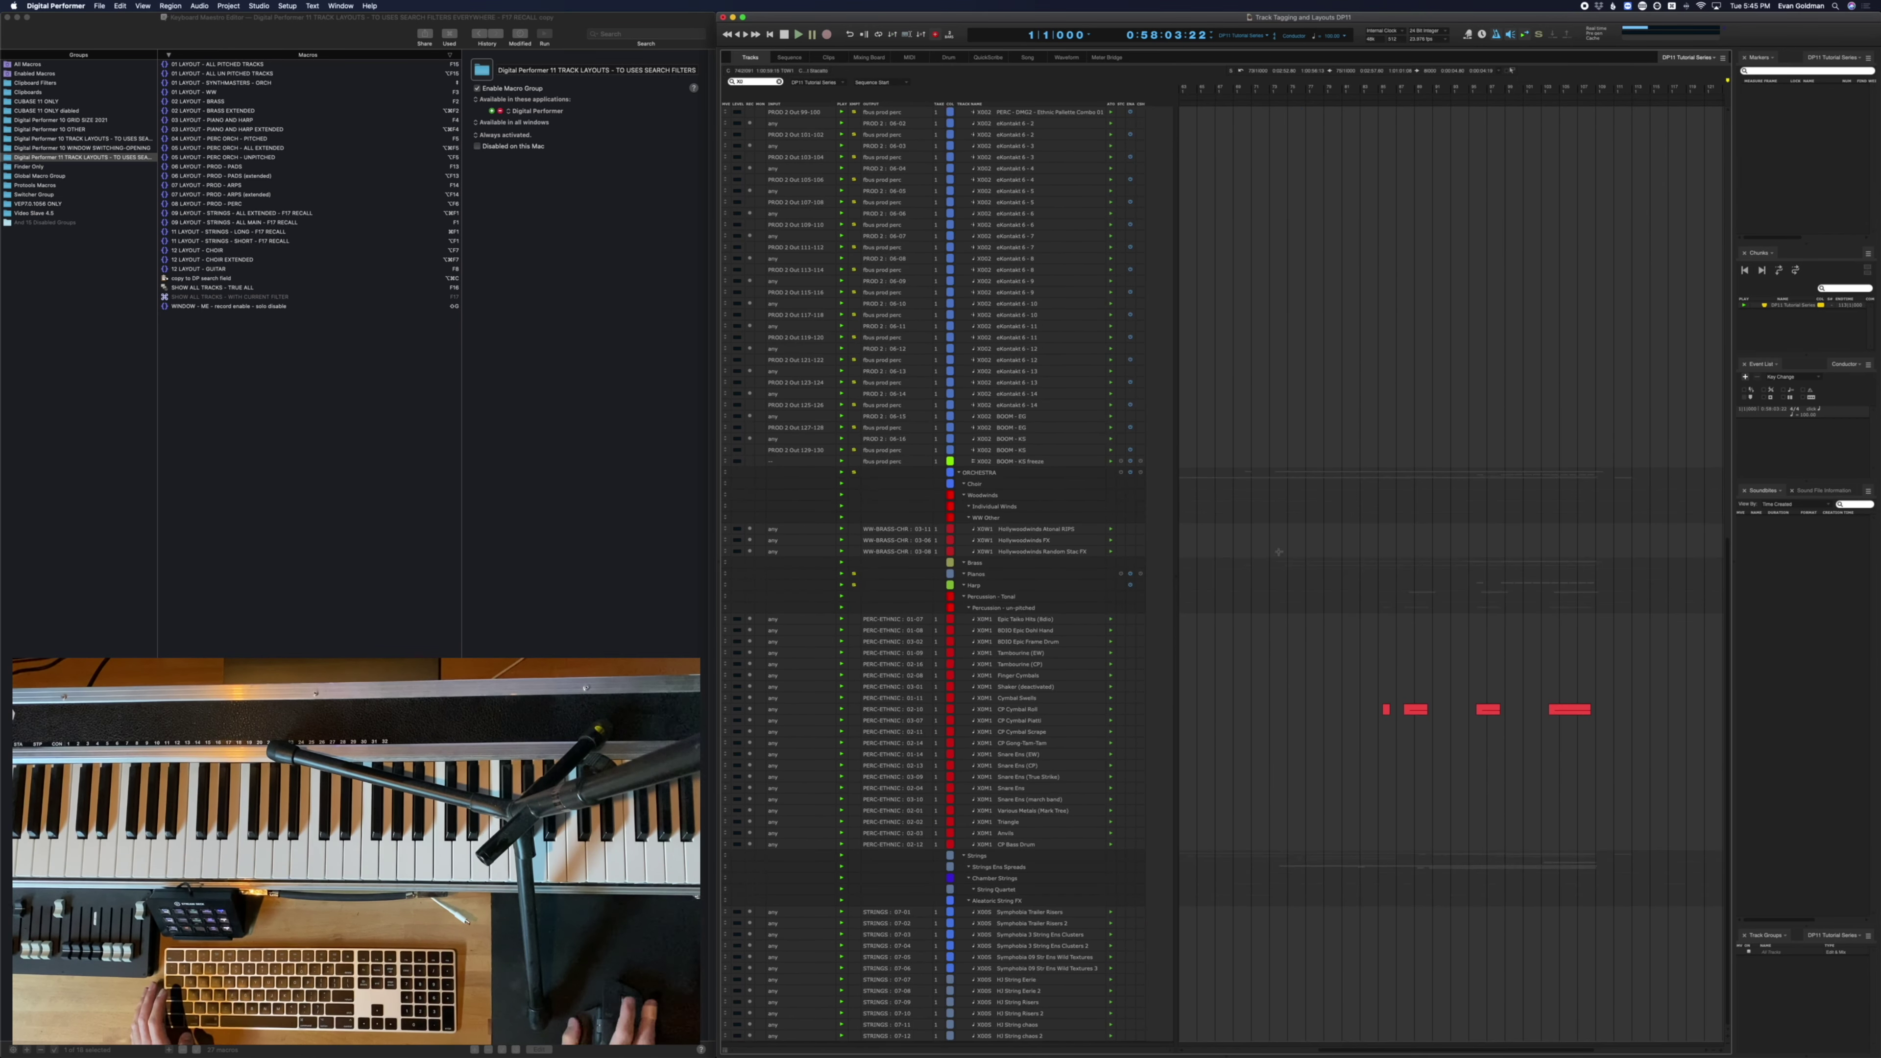
{"action": "key", "text": "F16"}
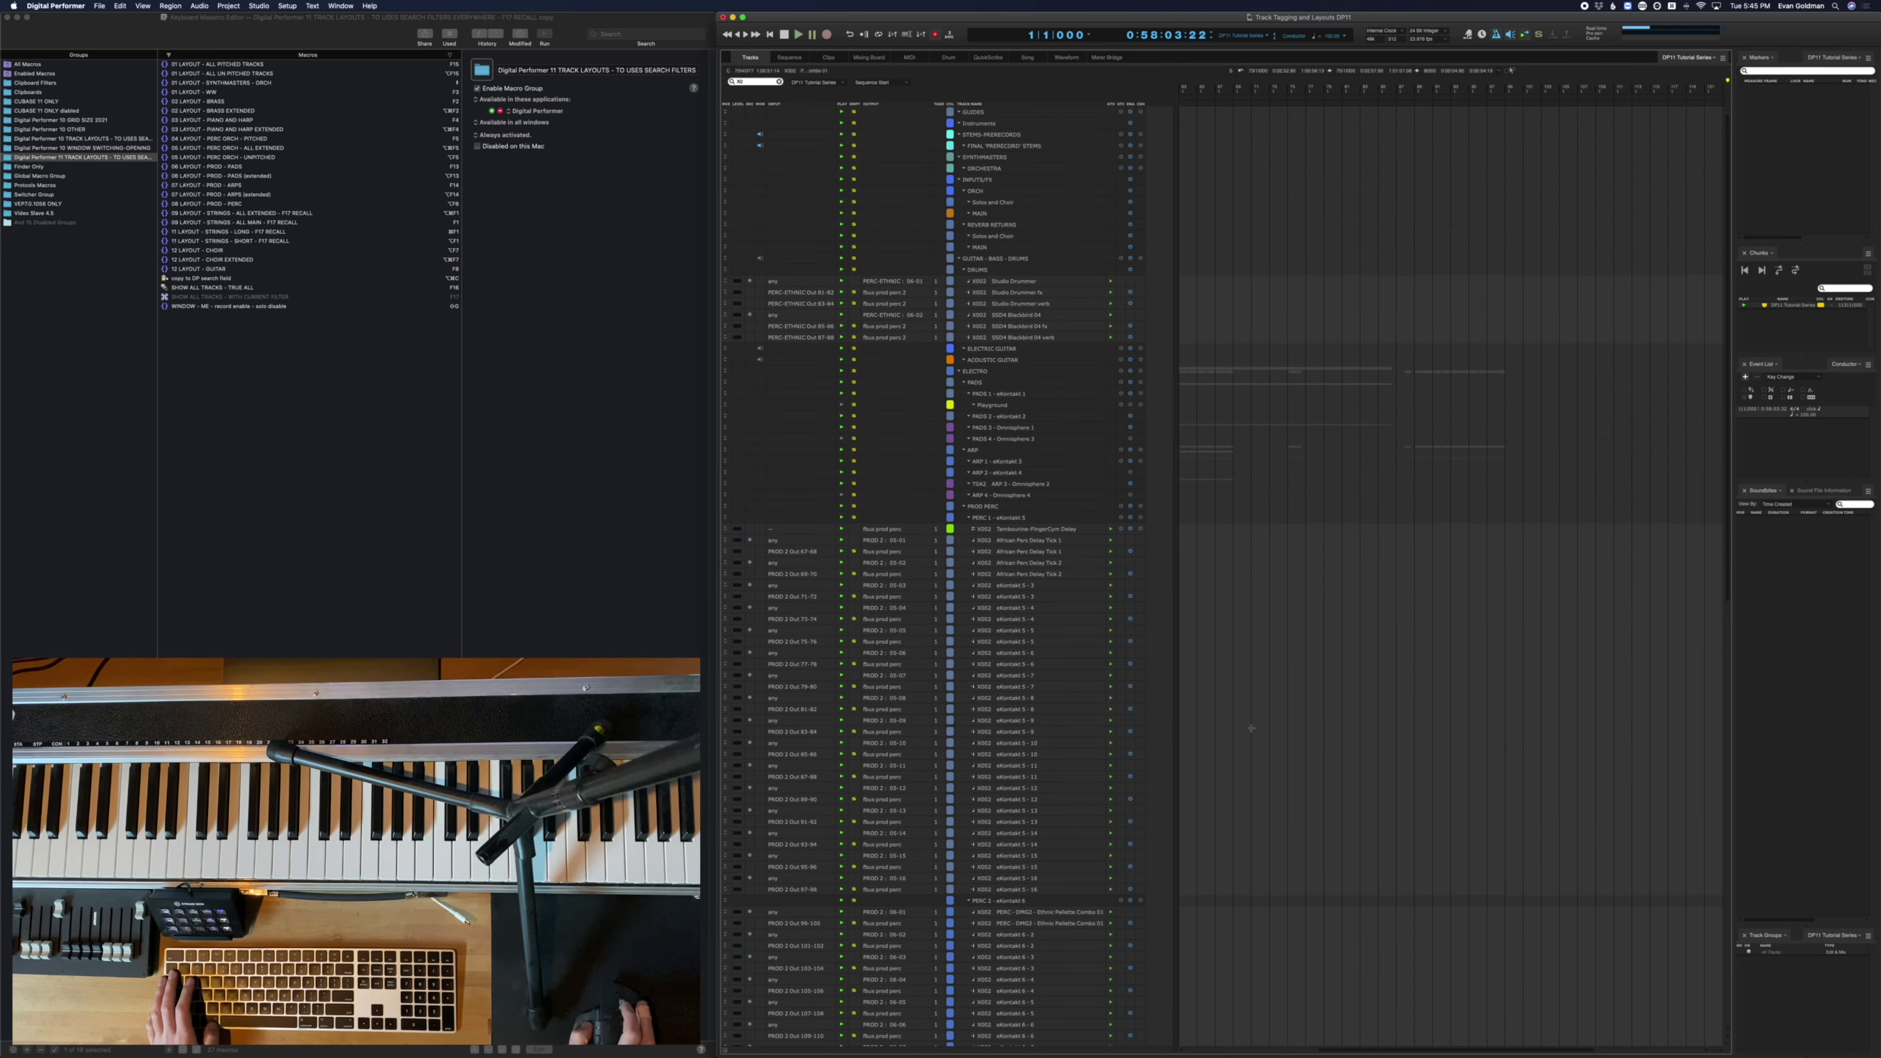
{"action": "left_click", "coordinate": [1250, 731]}
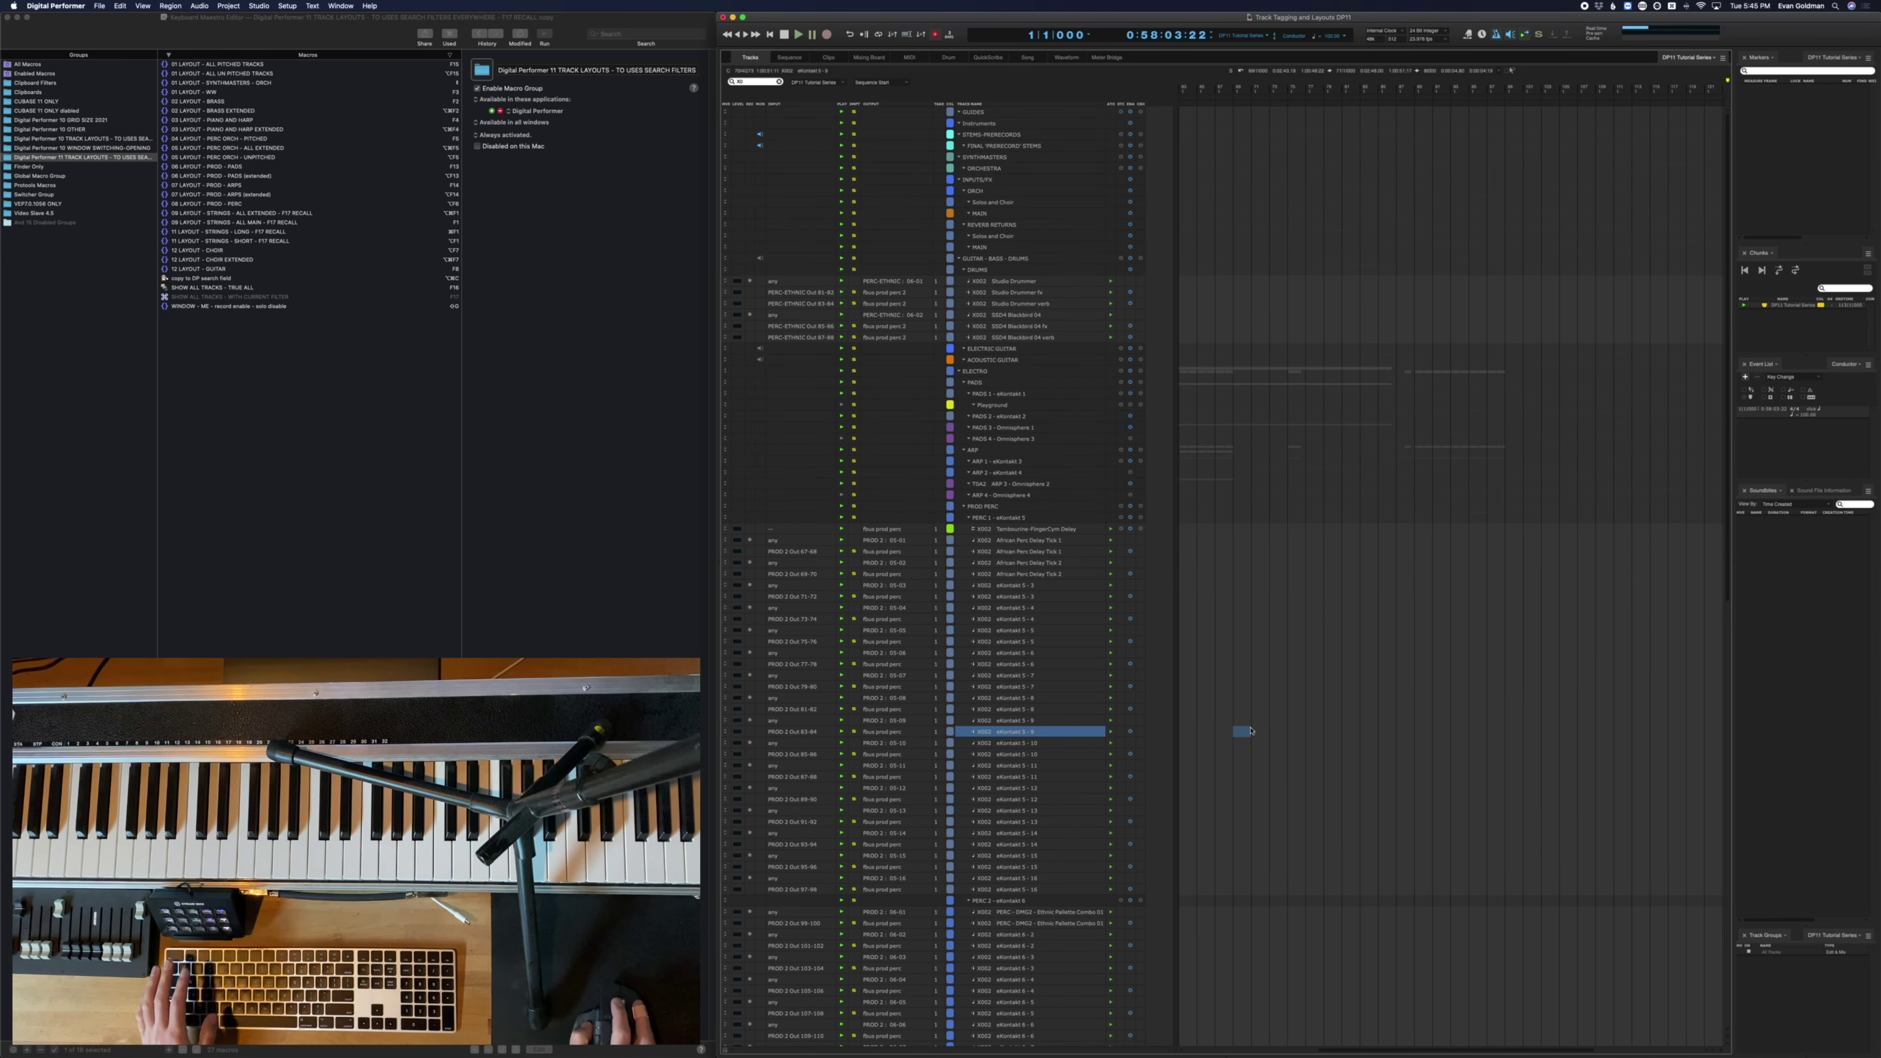
{"action": "left_click", "coordinate": [1294, 631]}
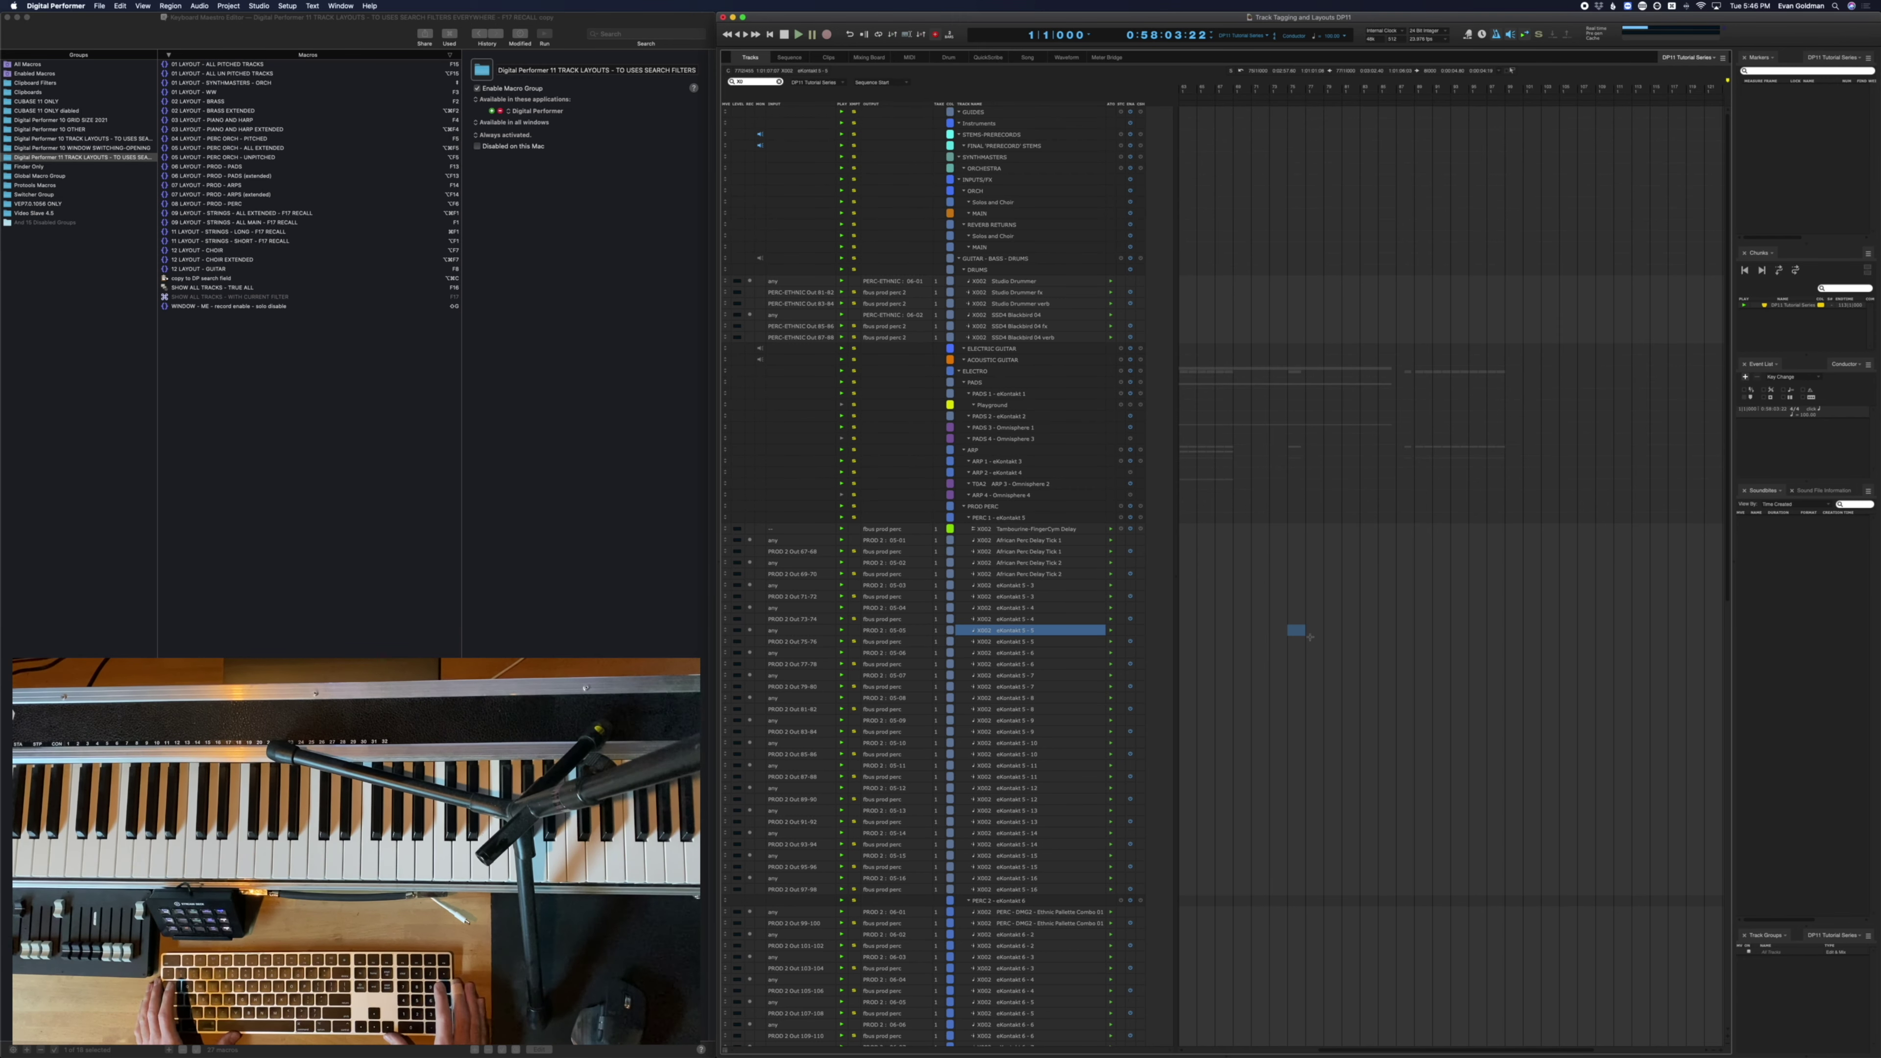
{"action": "left_click", "coordinate": [1407, 767]}
{"action": "left_click", "coordinate": [1367, 767]}
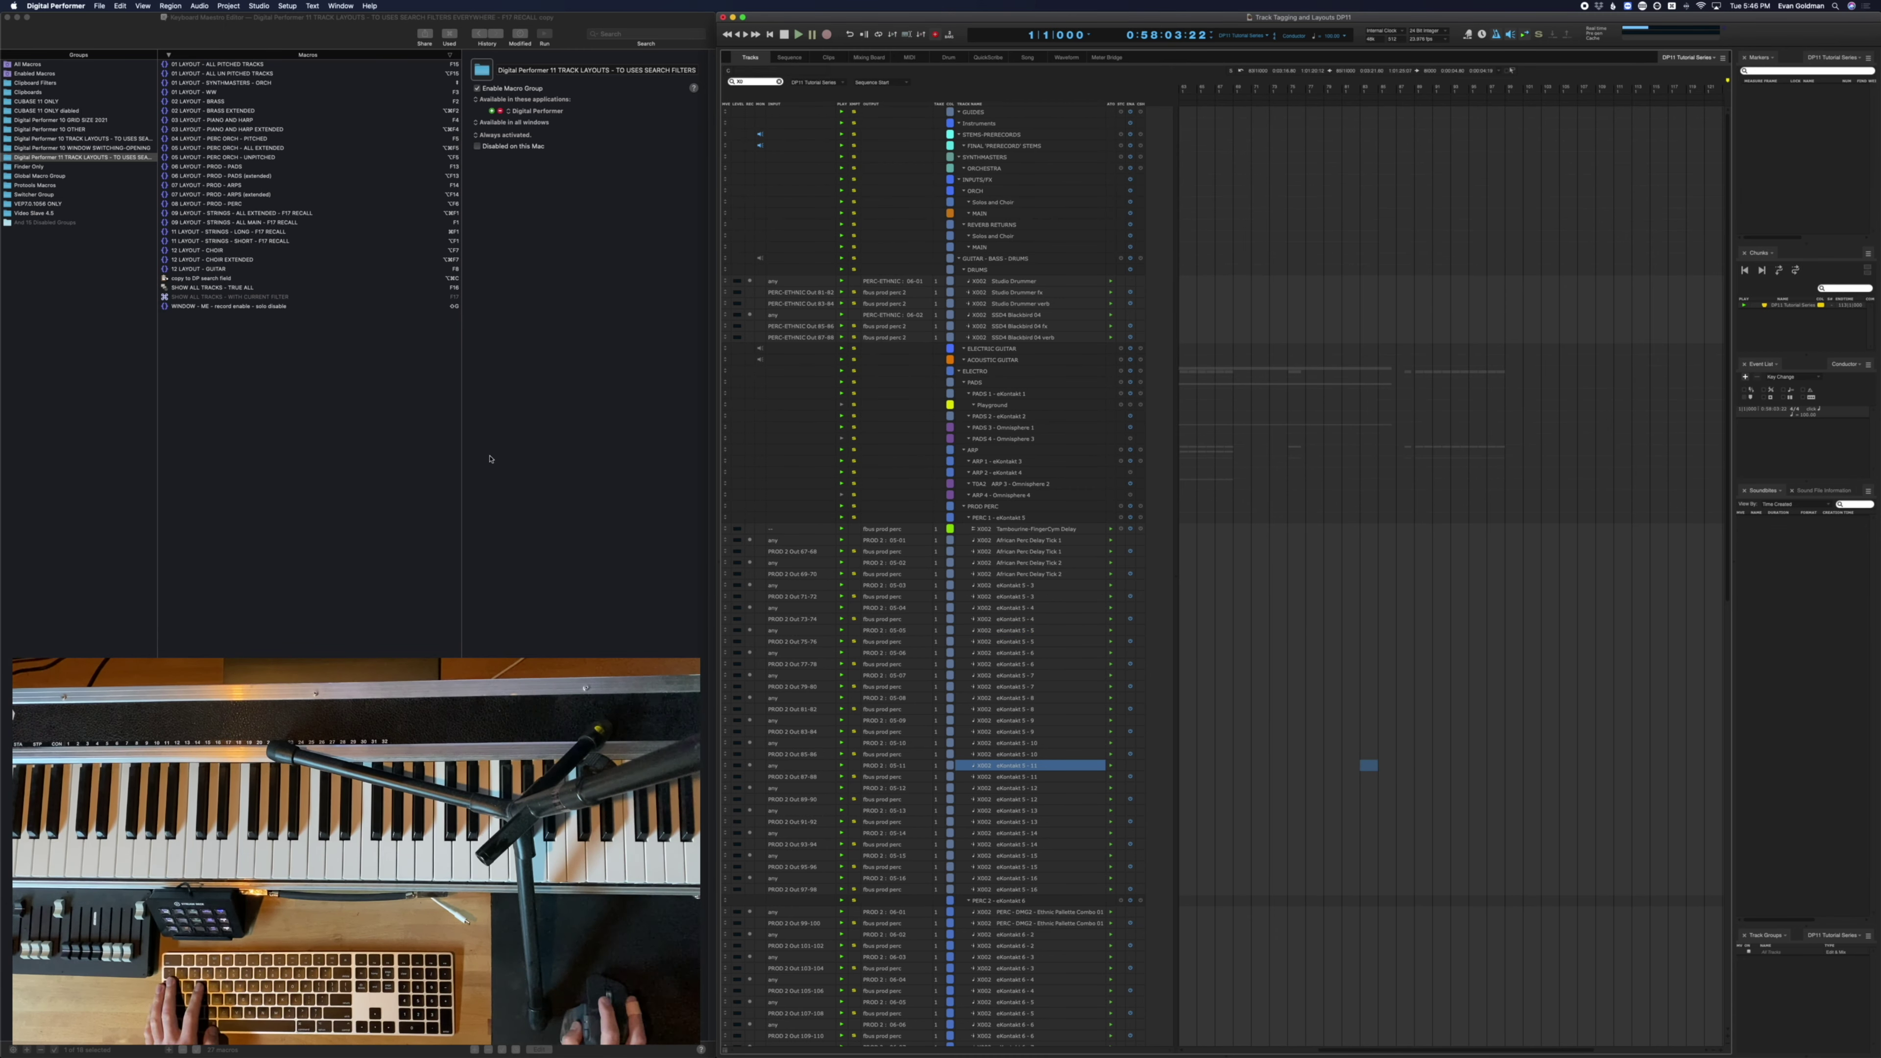
{"action": "left_click", "coordinate": [1457, 642]}
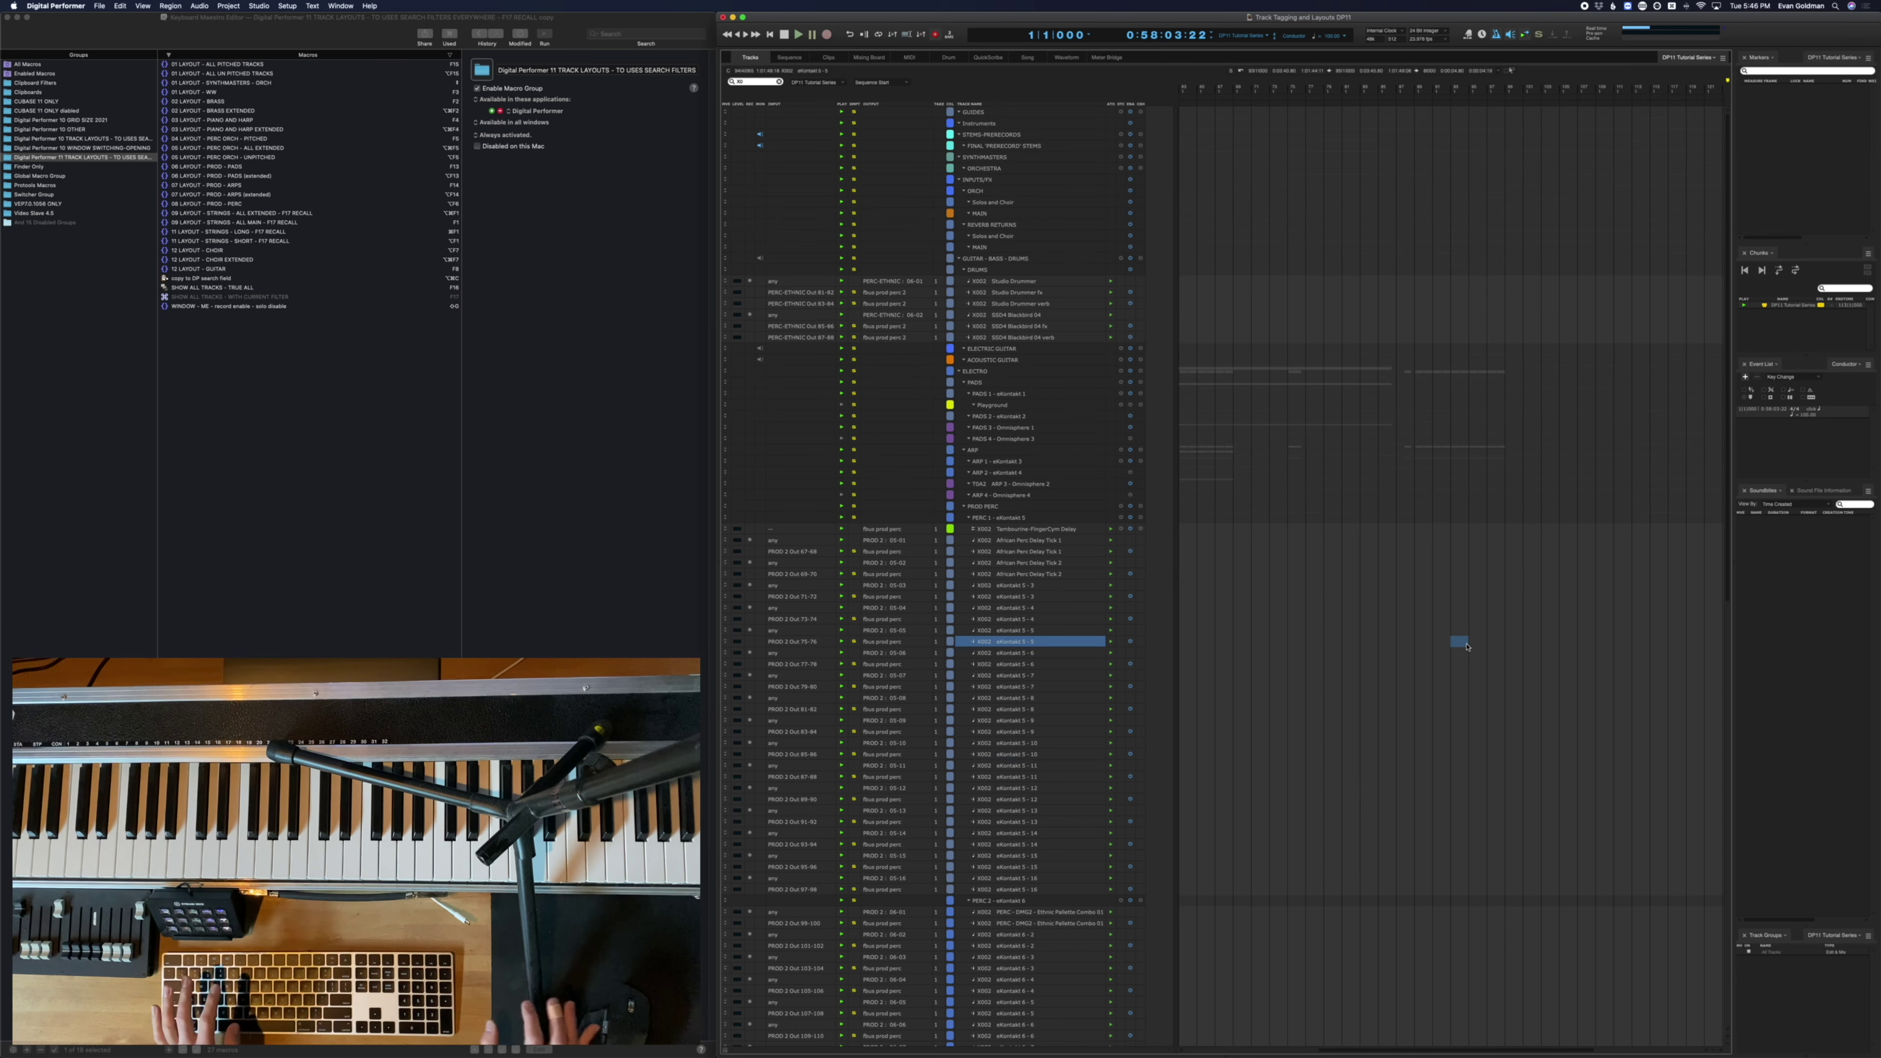
{"action": "left_click", "coordinate": [1350, 711]}
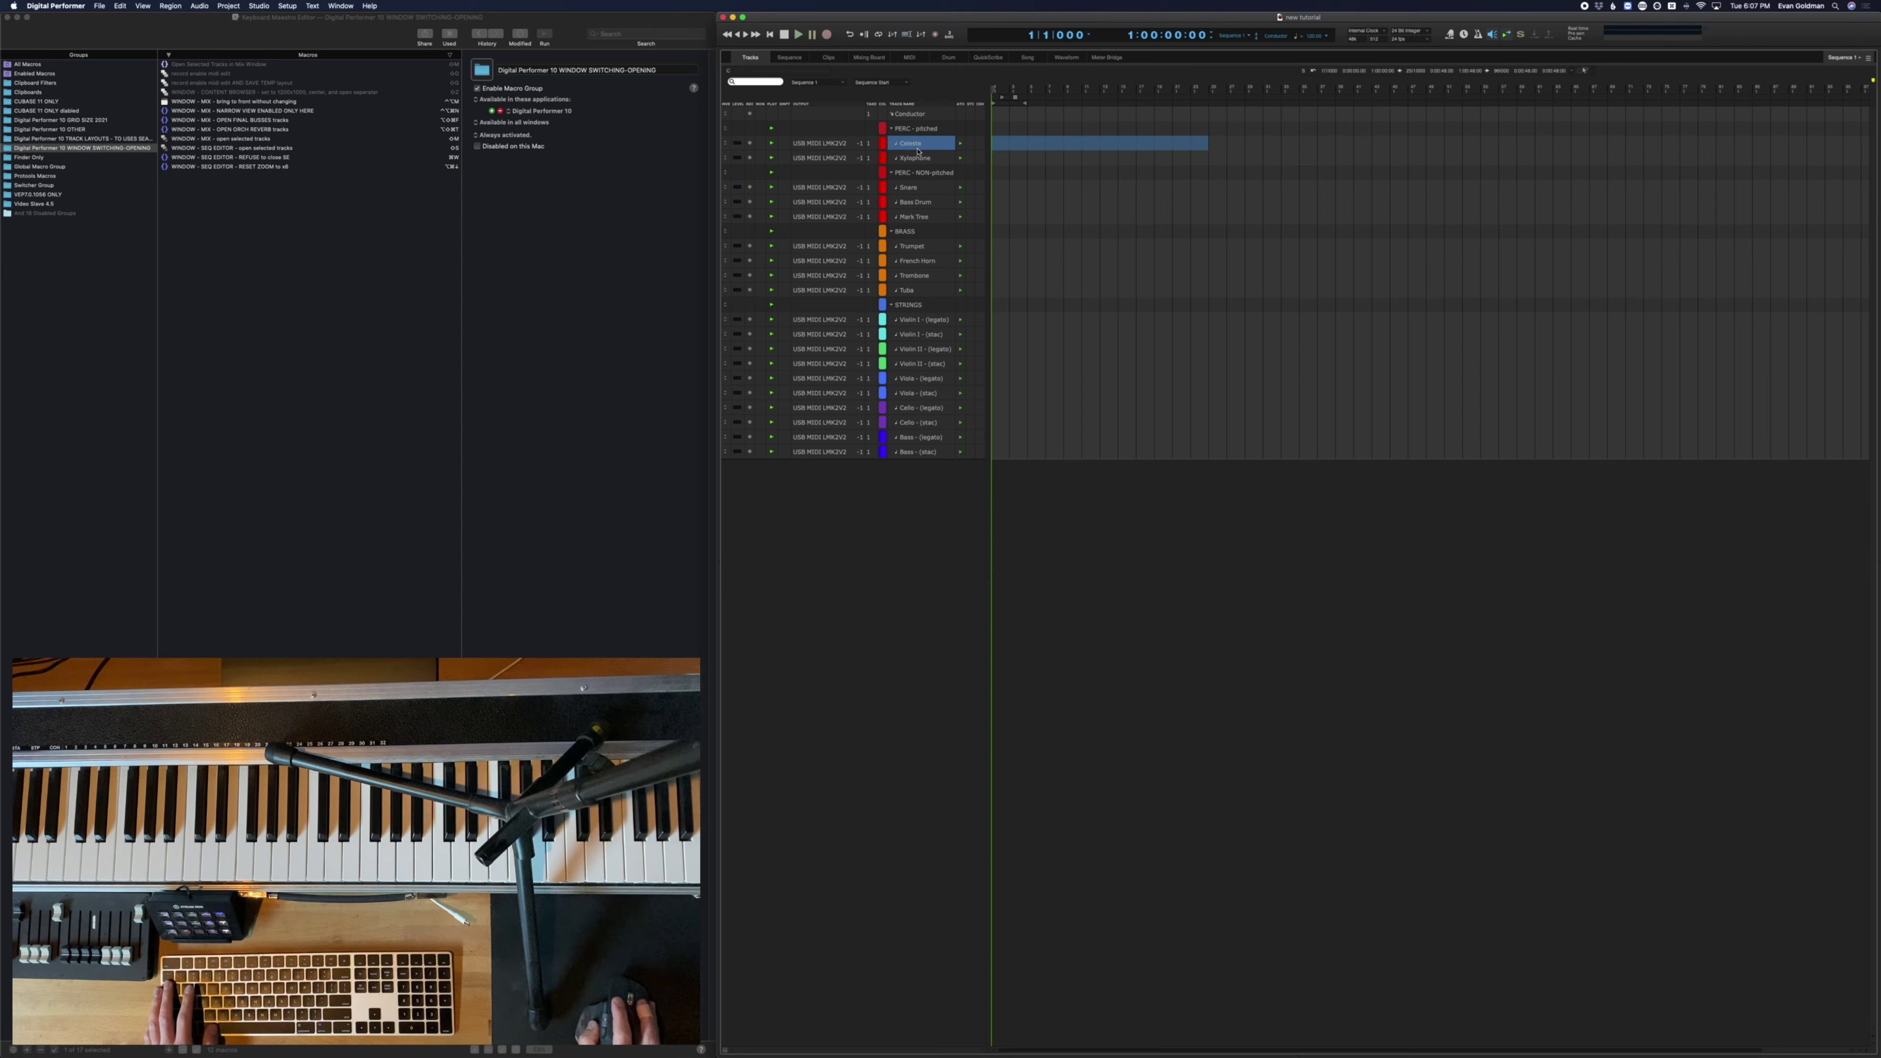
Switch to Keyboard Maestro and create a new macro group named "Digital Performer Tutorial"
{"action": "left_click", "coordinate": [334, 463]}
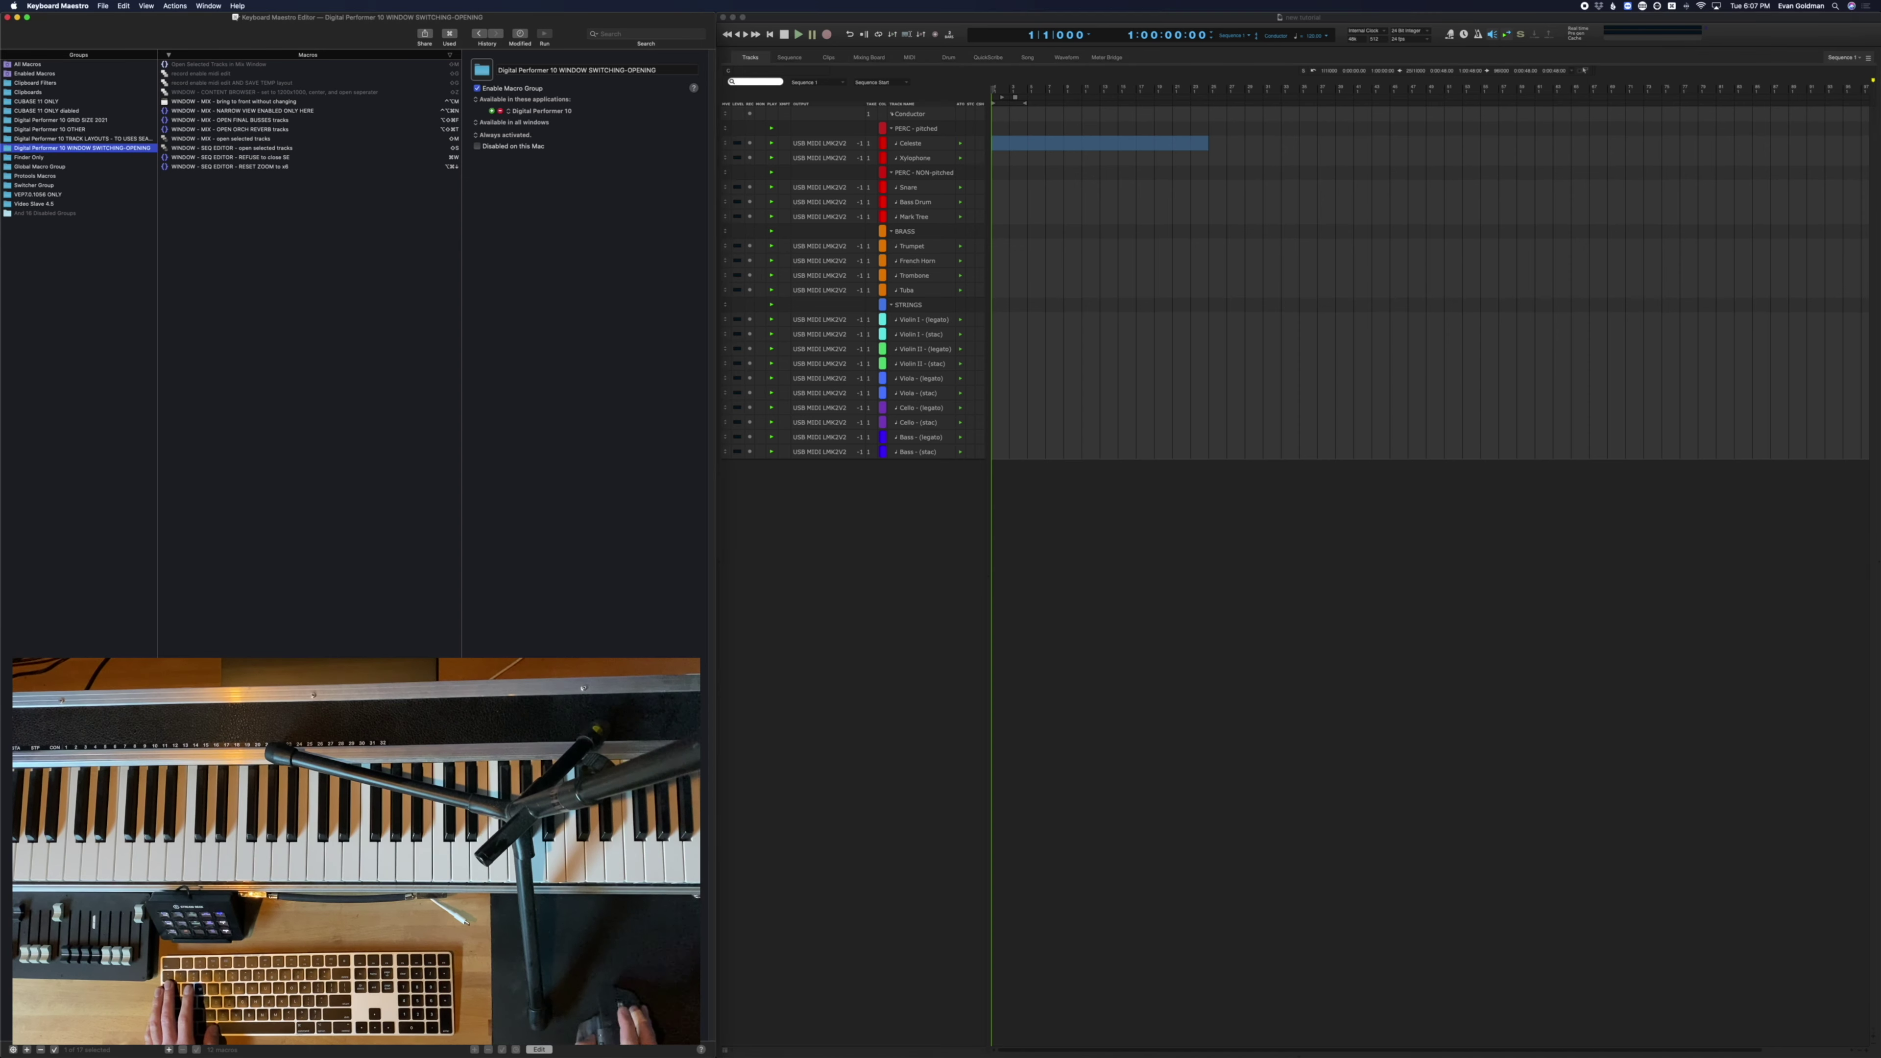
{"action": "left_click", "coordinate": [169, 1049]}
{"action": "key", "text": "v"}
{"action": "key", "text": "i"}
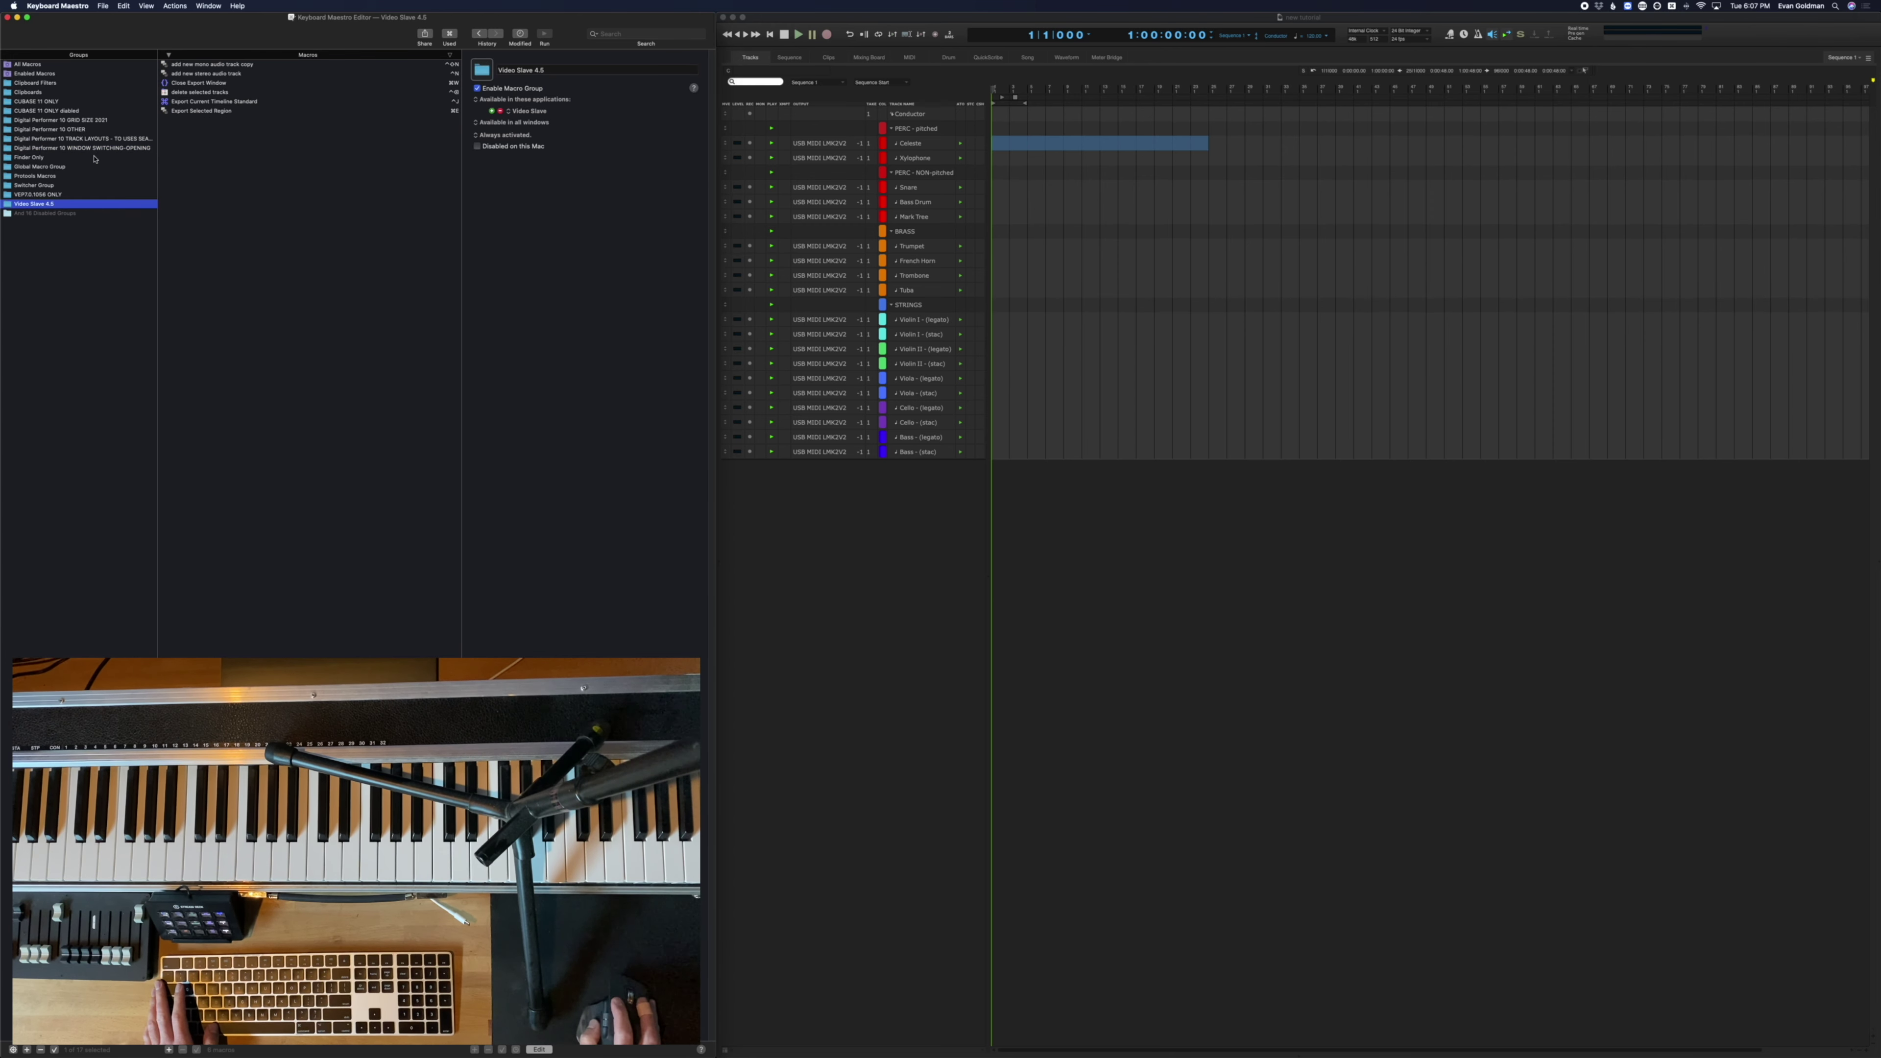
{"action": "left_click", "coordinate": [26, 1050]}
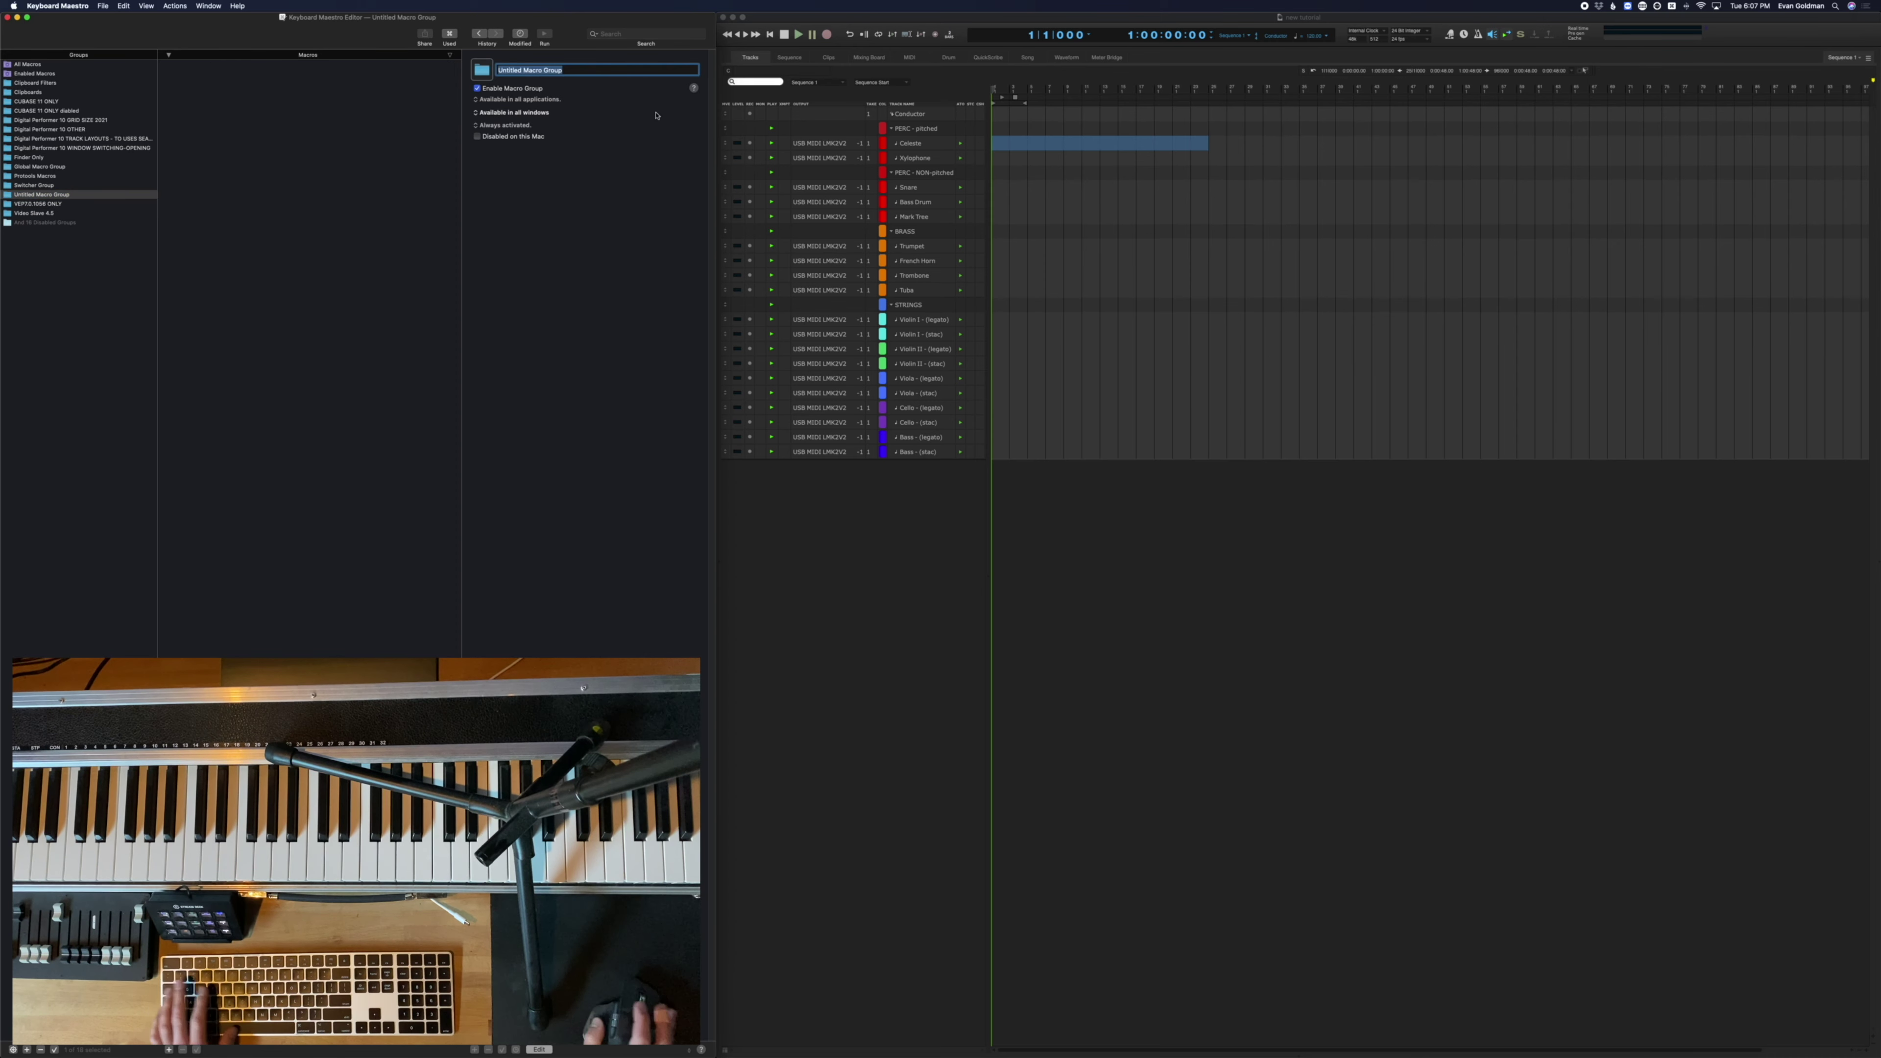
{"action": "type", "text": "Digital"}
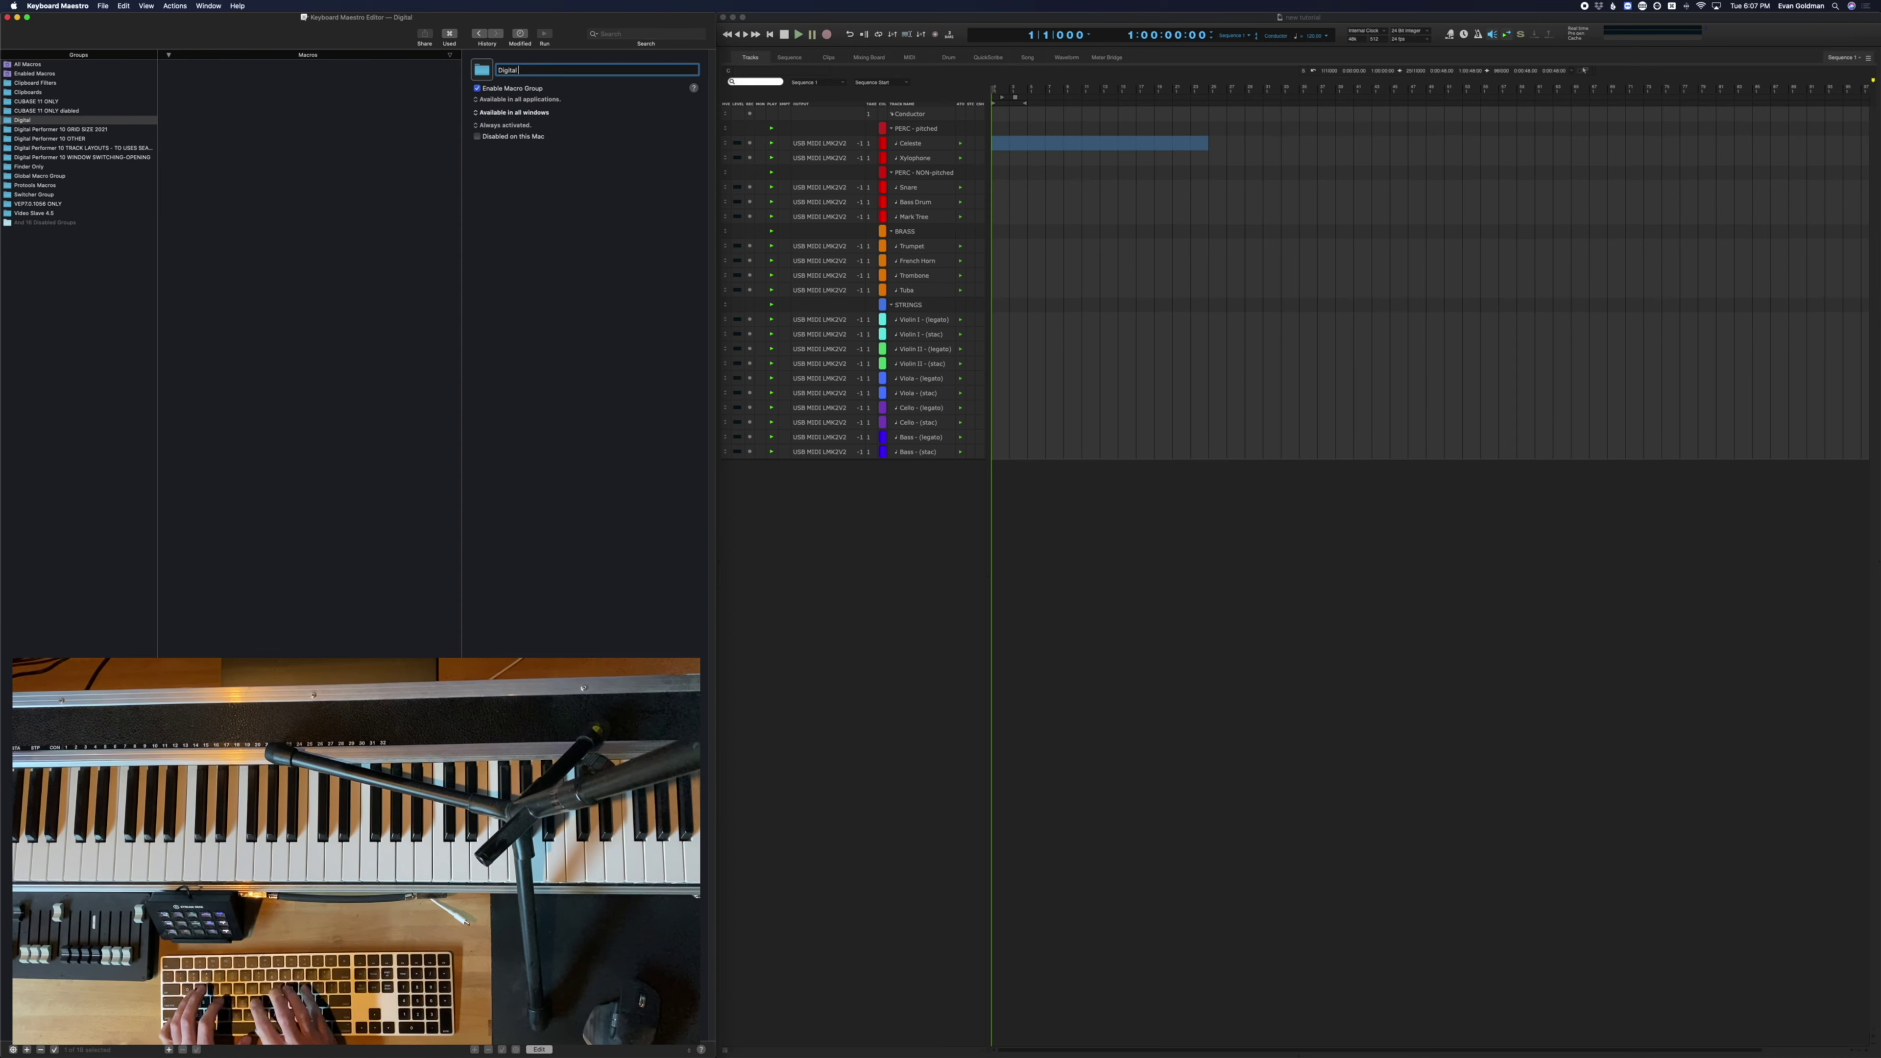
{"action": "type", "text": " Performer Tutorial"}
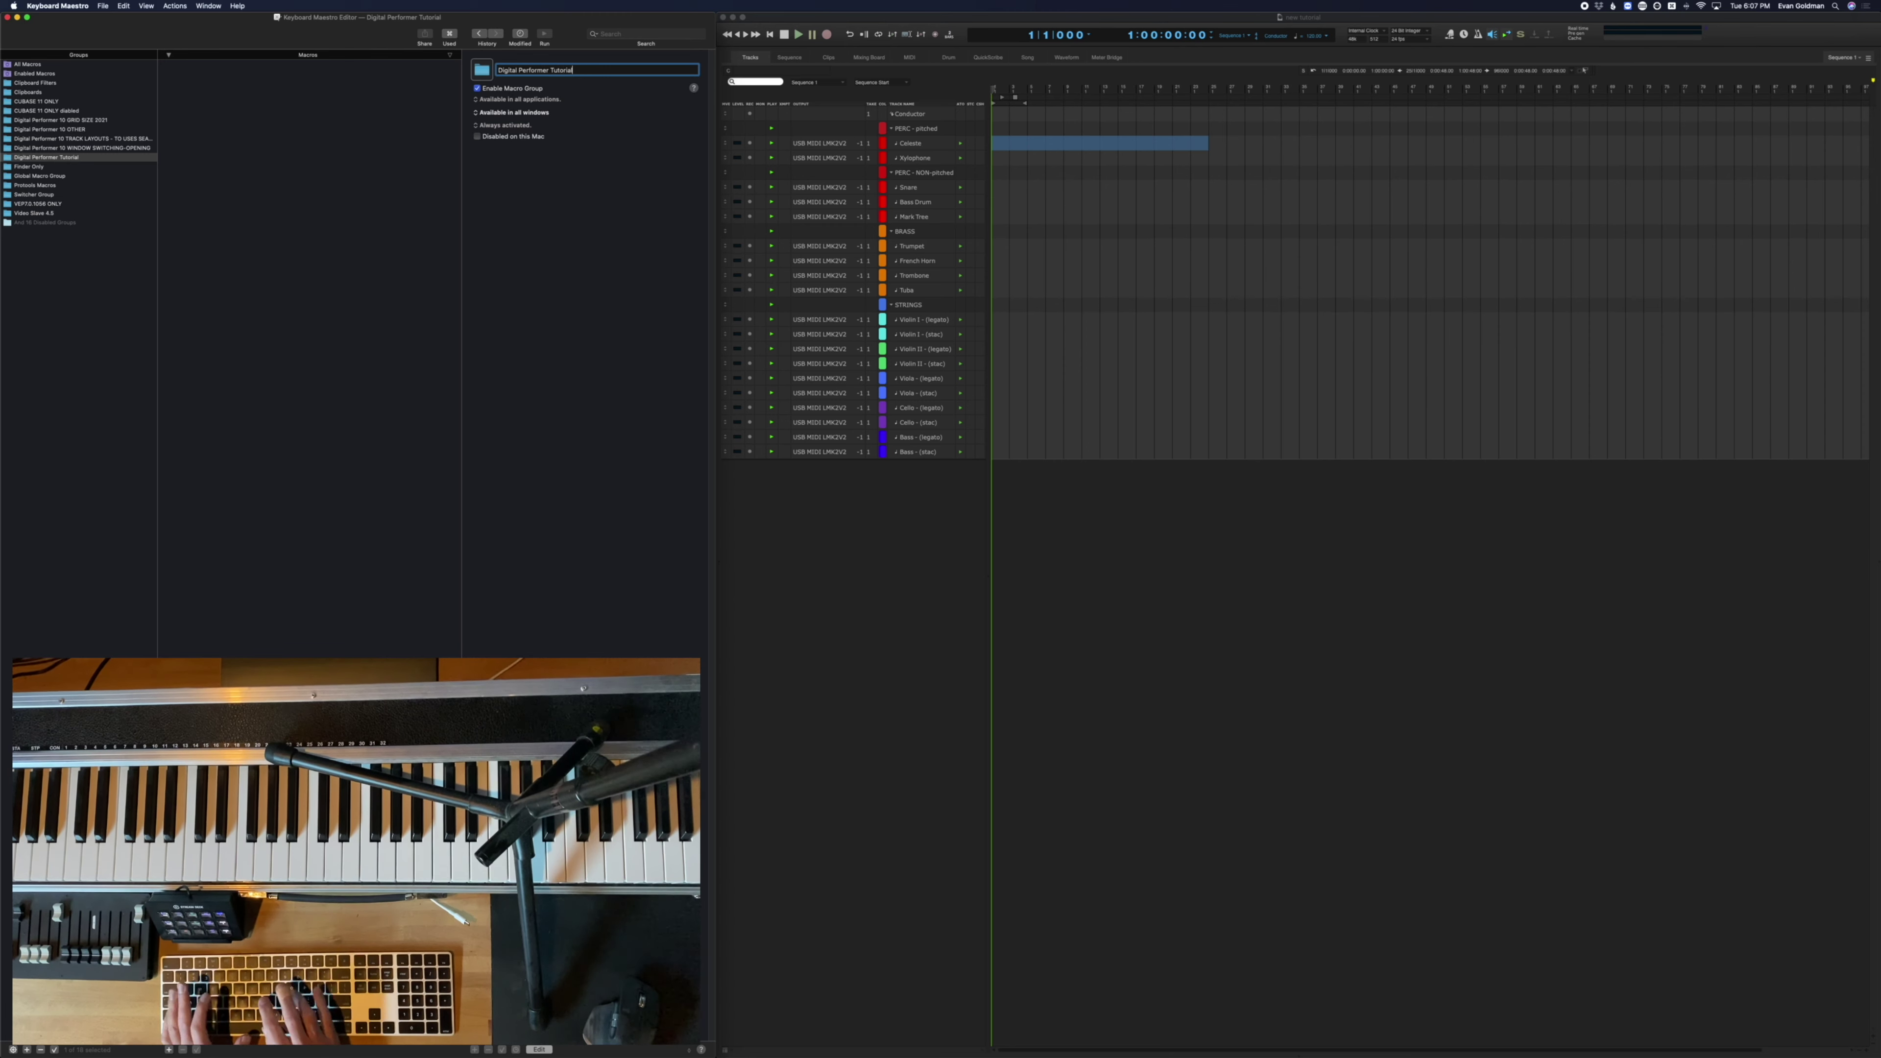
{"action": "key", "text": "Return"}
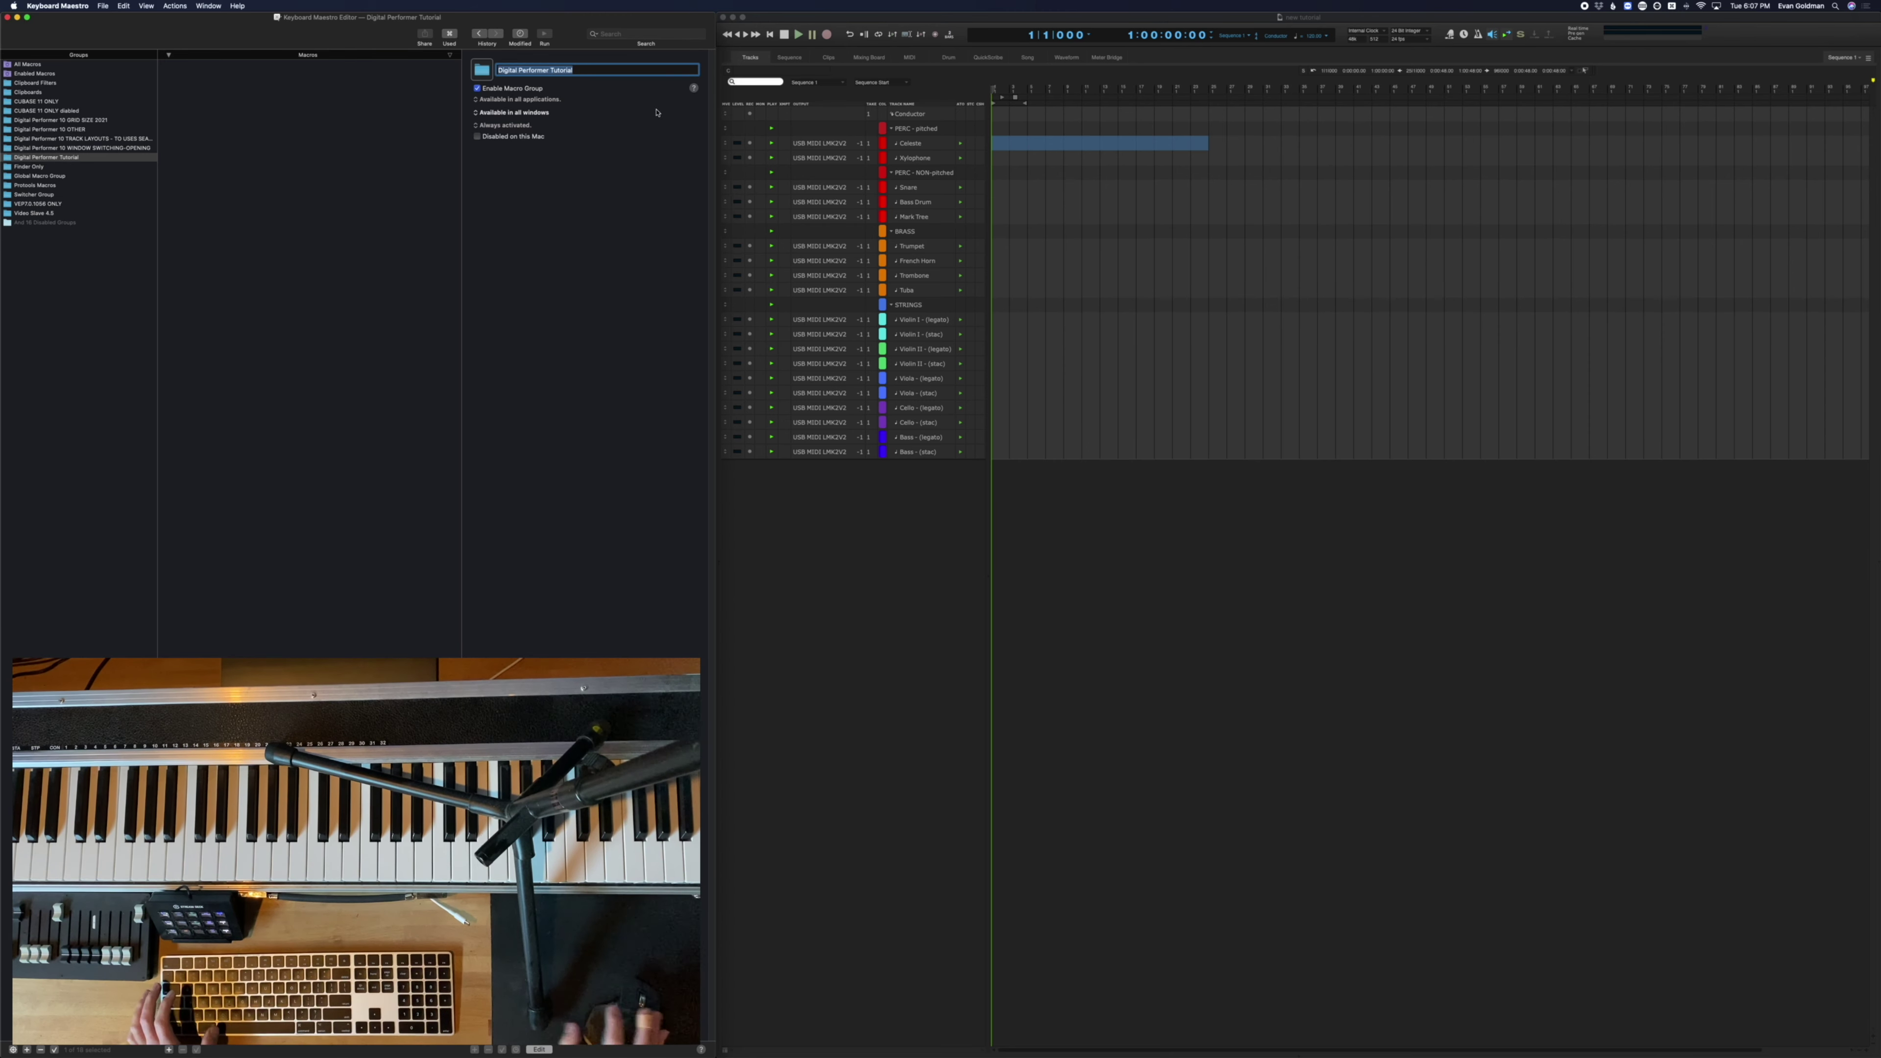
Make the new macro group available only in the Digital Performer application
{"action": "left_click", "coordinate": [544, 101]}
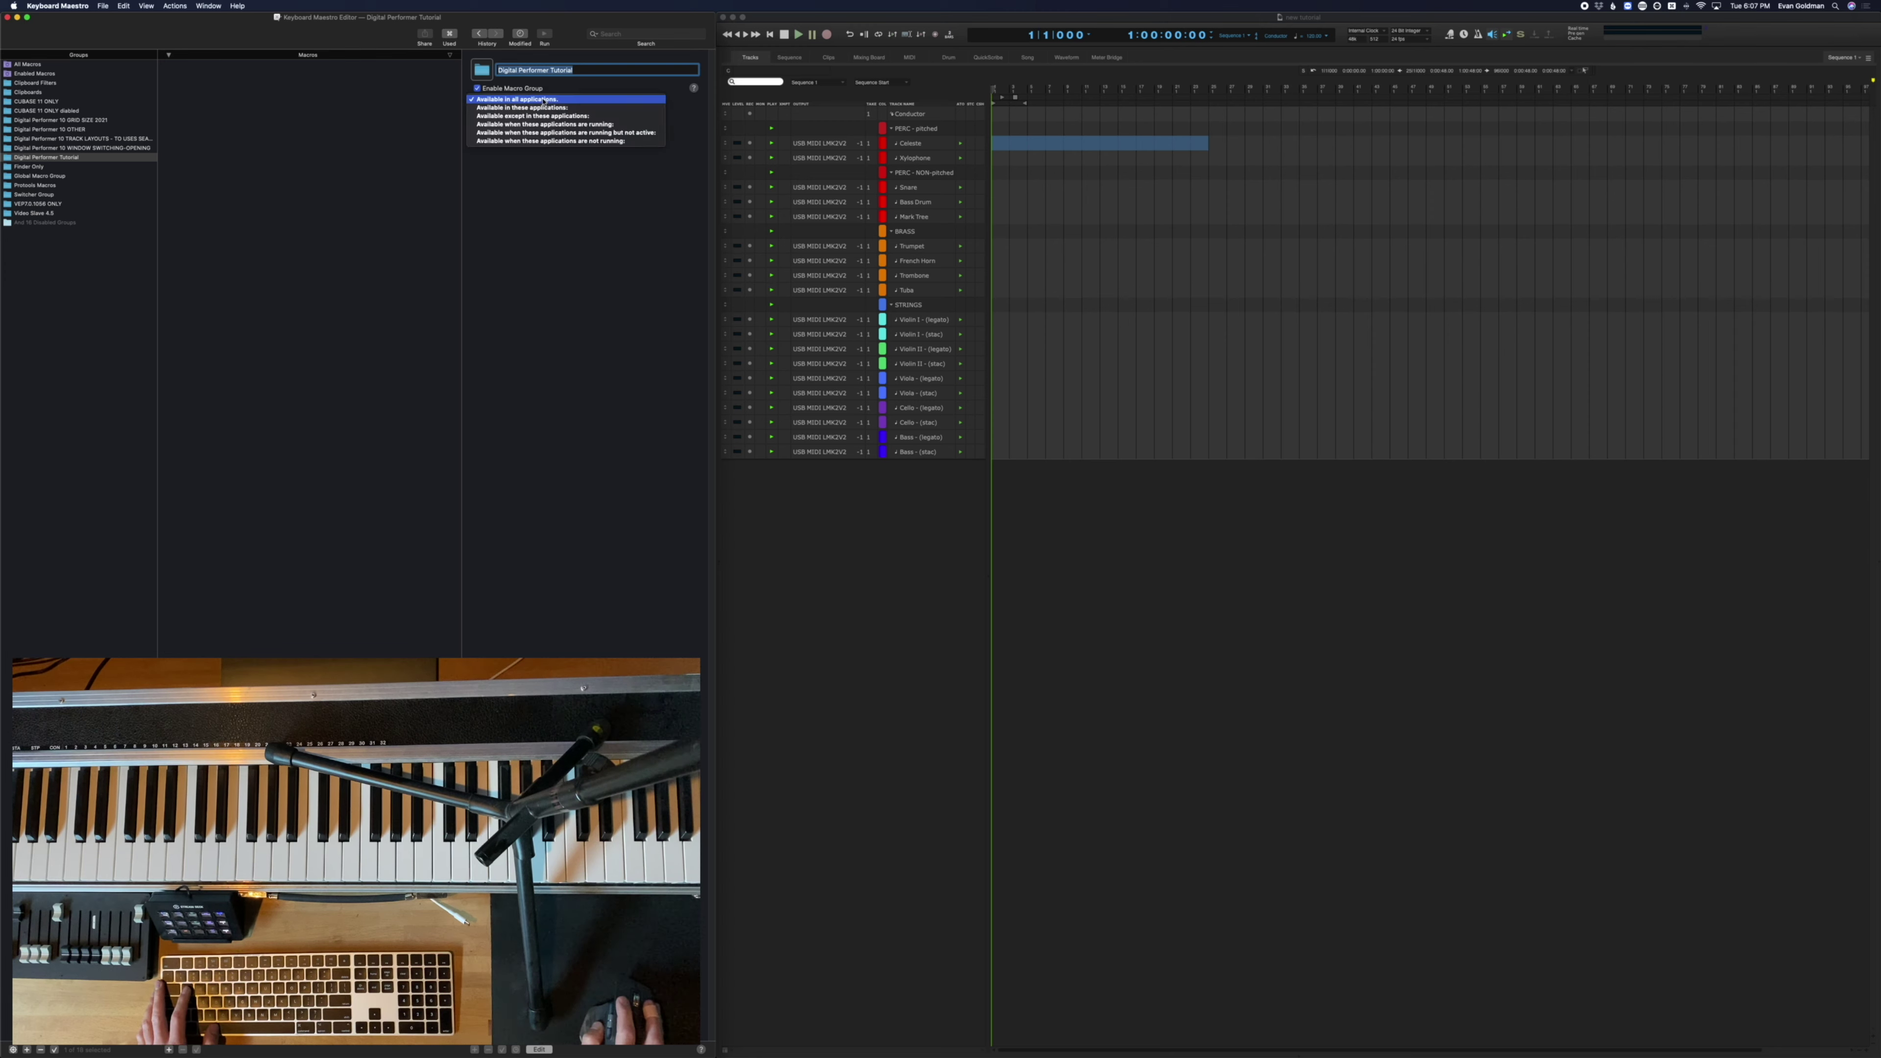
{"action": "left_click", "coordinate": [543, 108]}
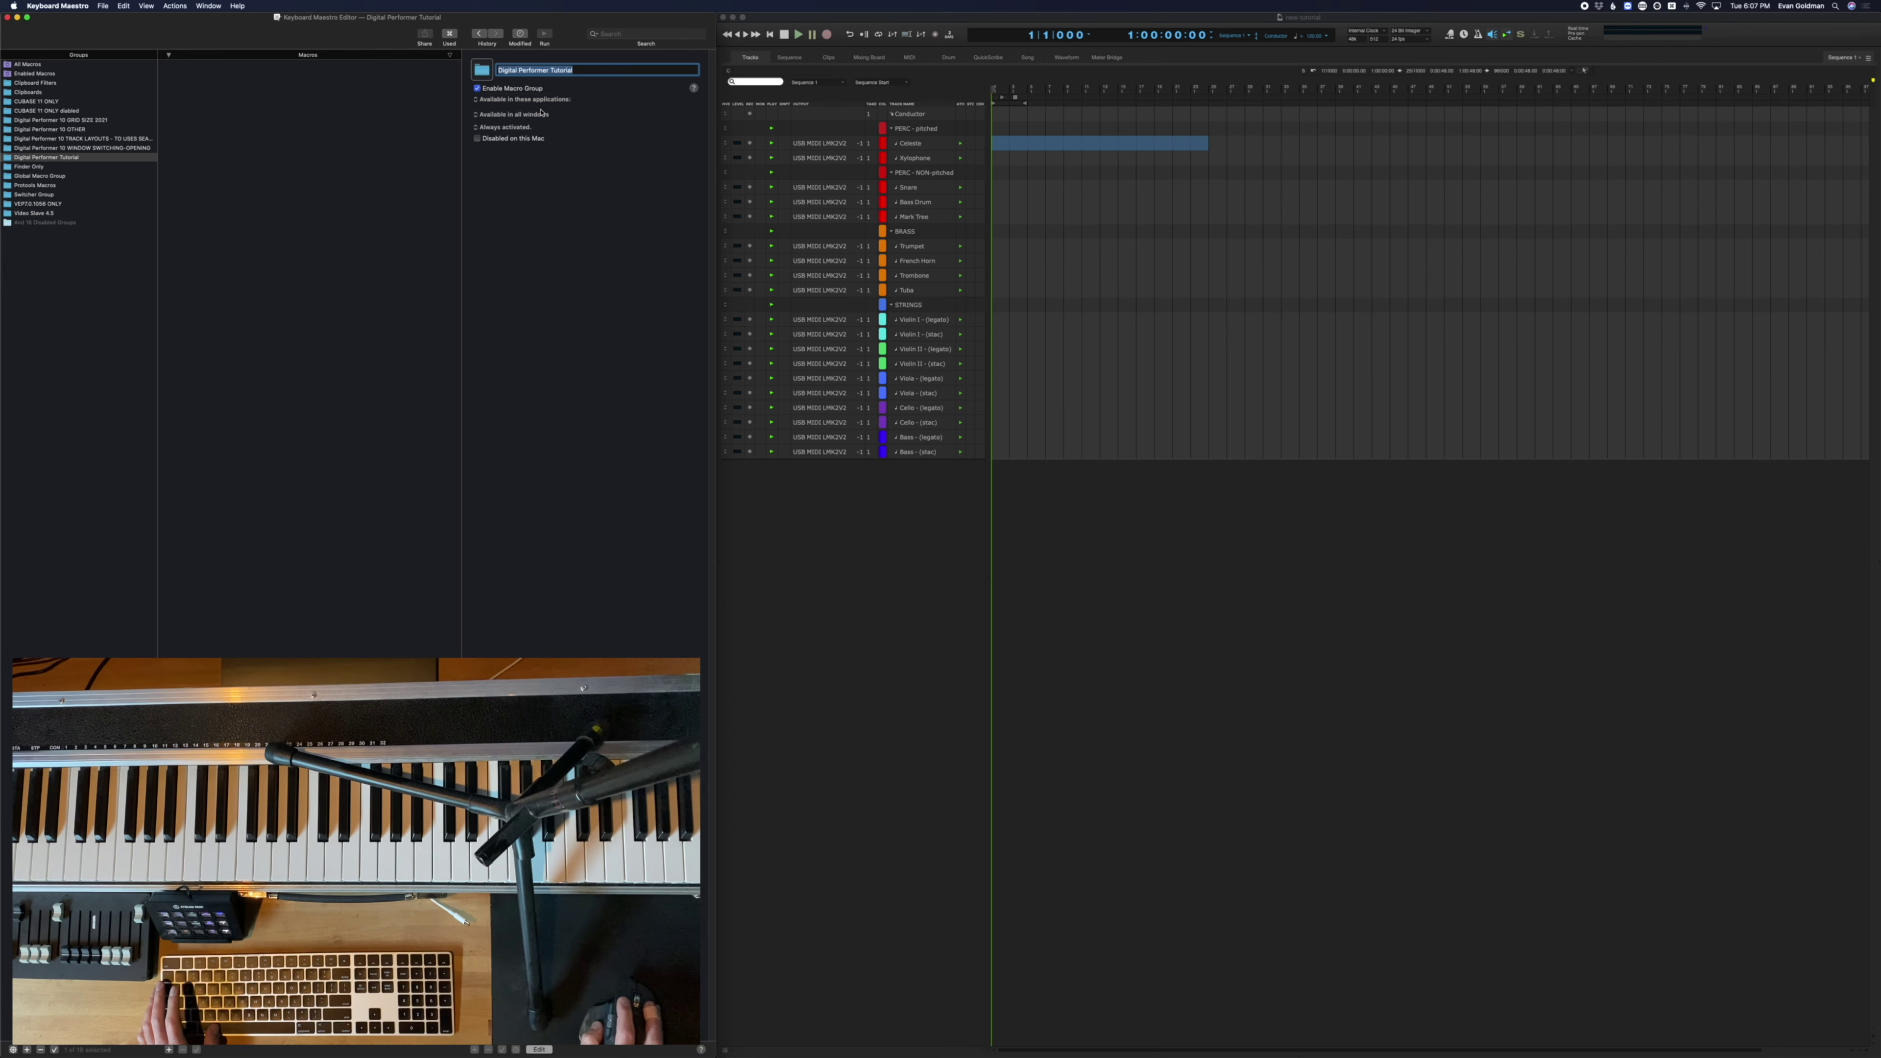
{"action": "left_click", "coordinate": [508, 104]}
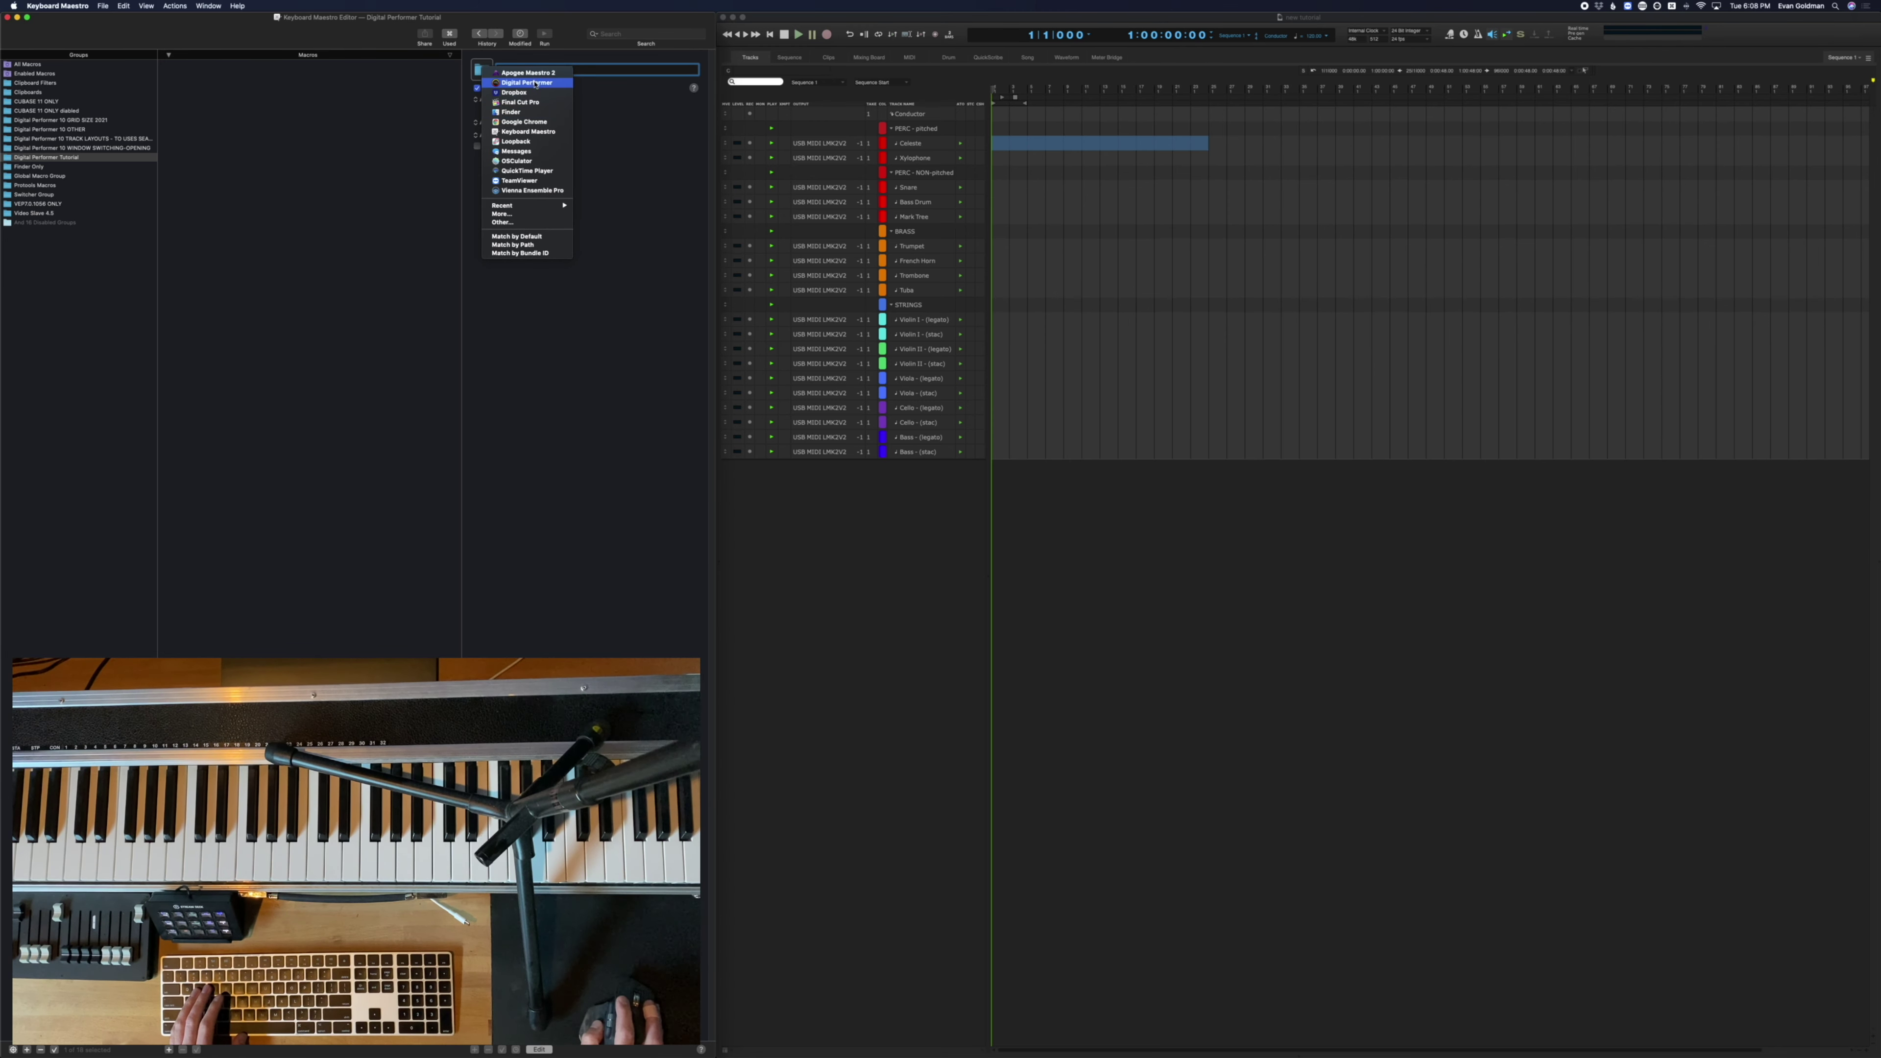
{"action": "left_click", "coordinate": [517, 83]}
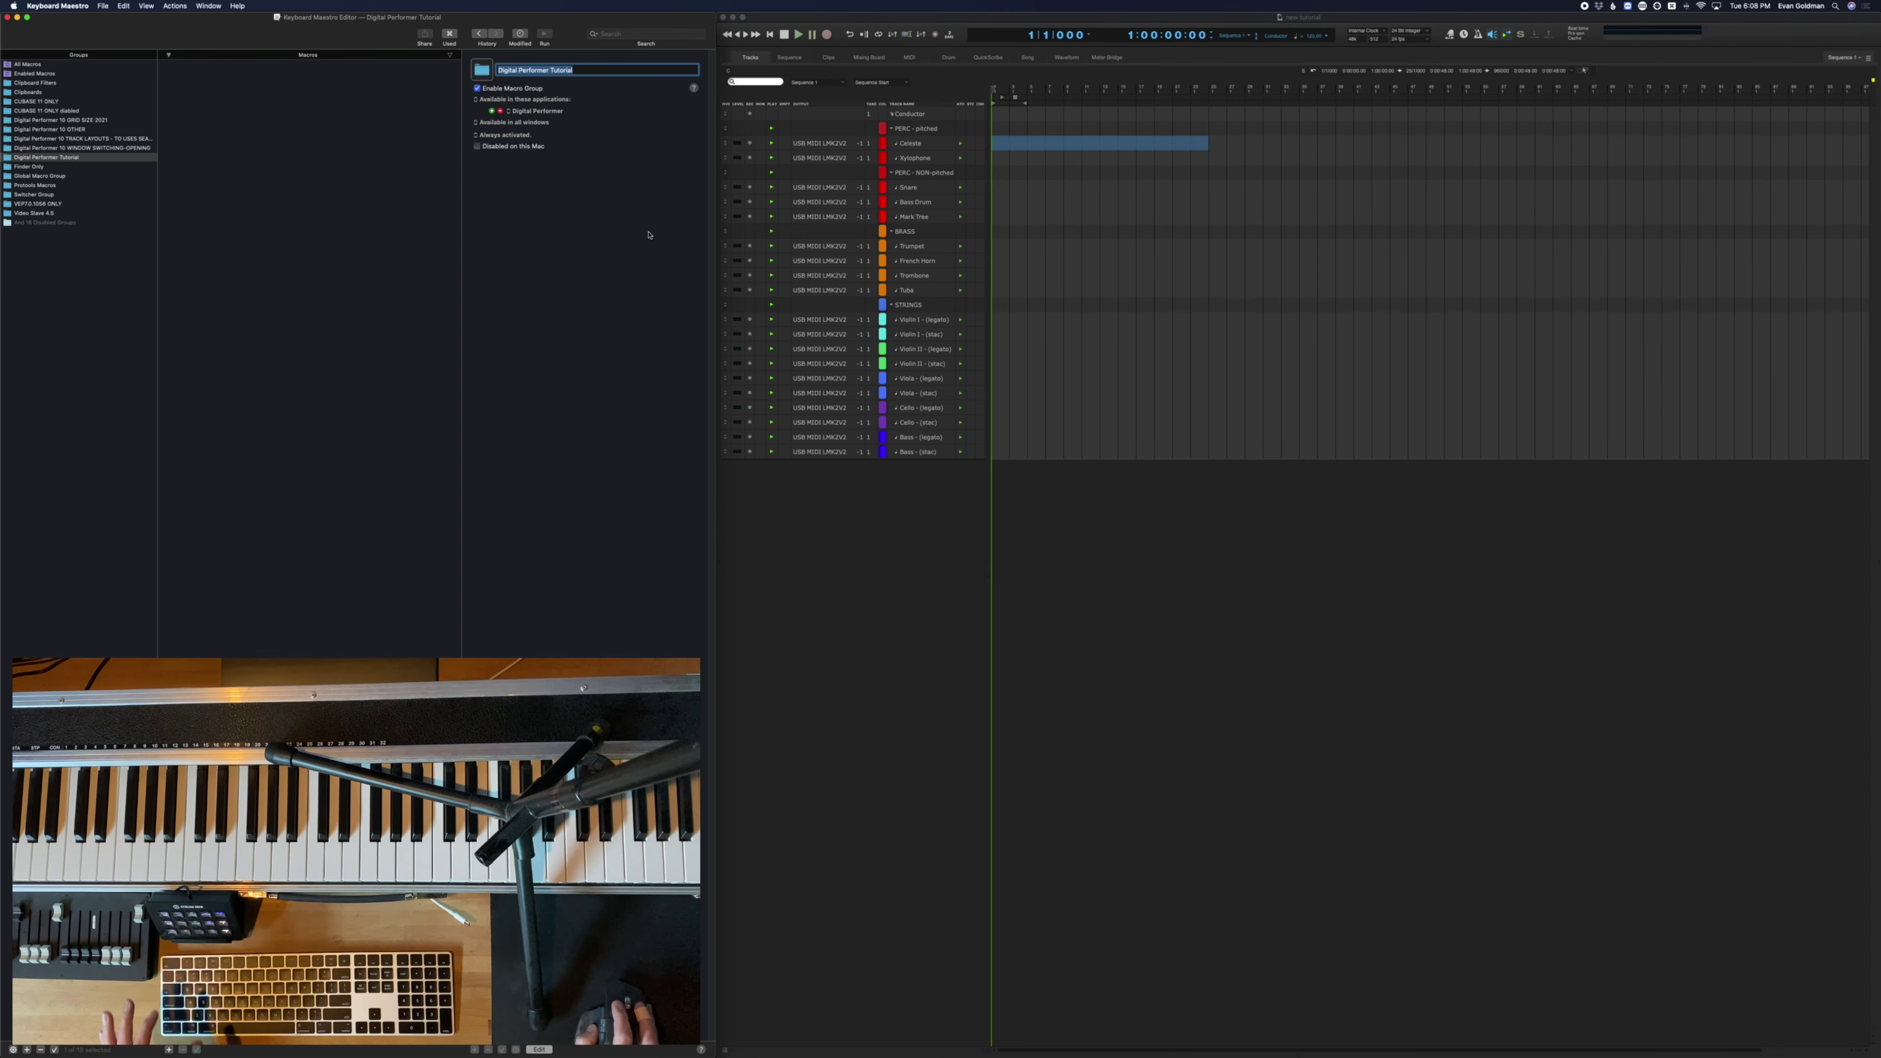
Switch to Digital Performer and highlight every track from the conductor to the staccato bass to review the small template
{"action": "left_click", "coordinate": [1158, 392]}
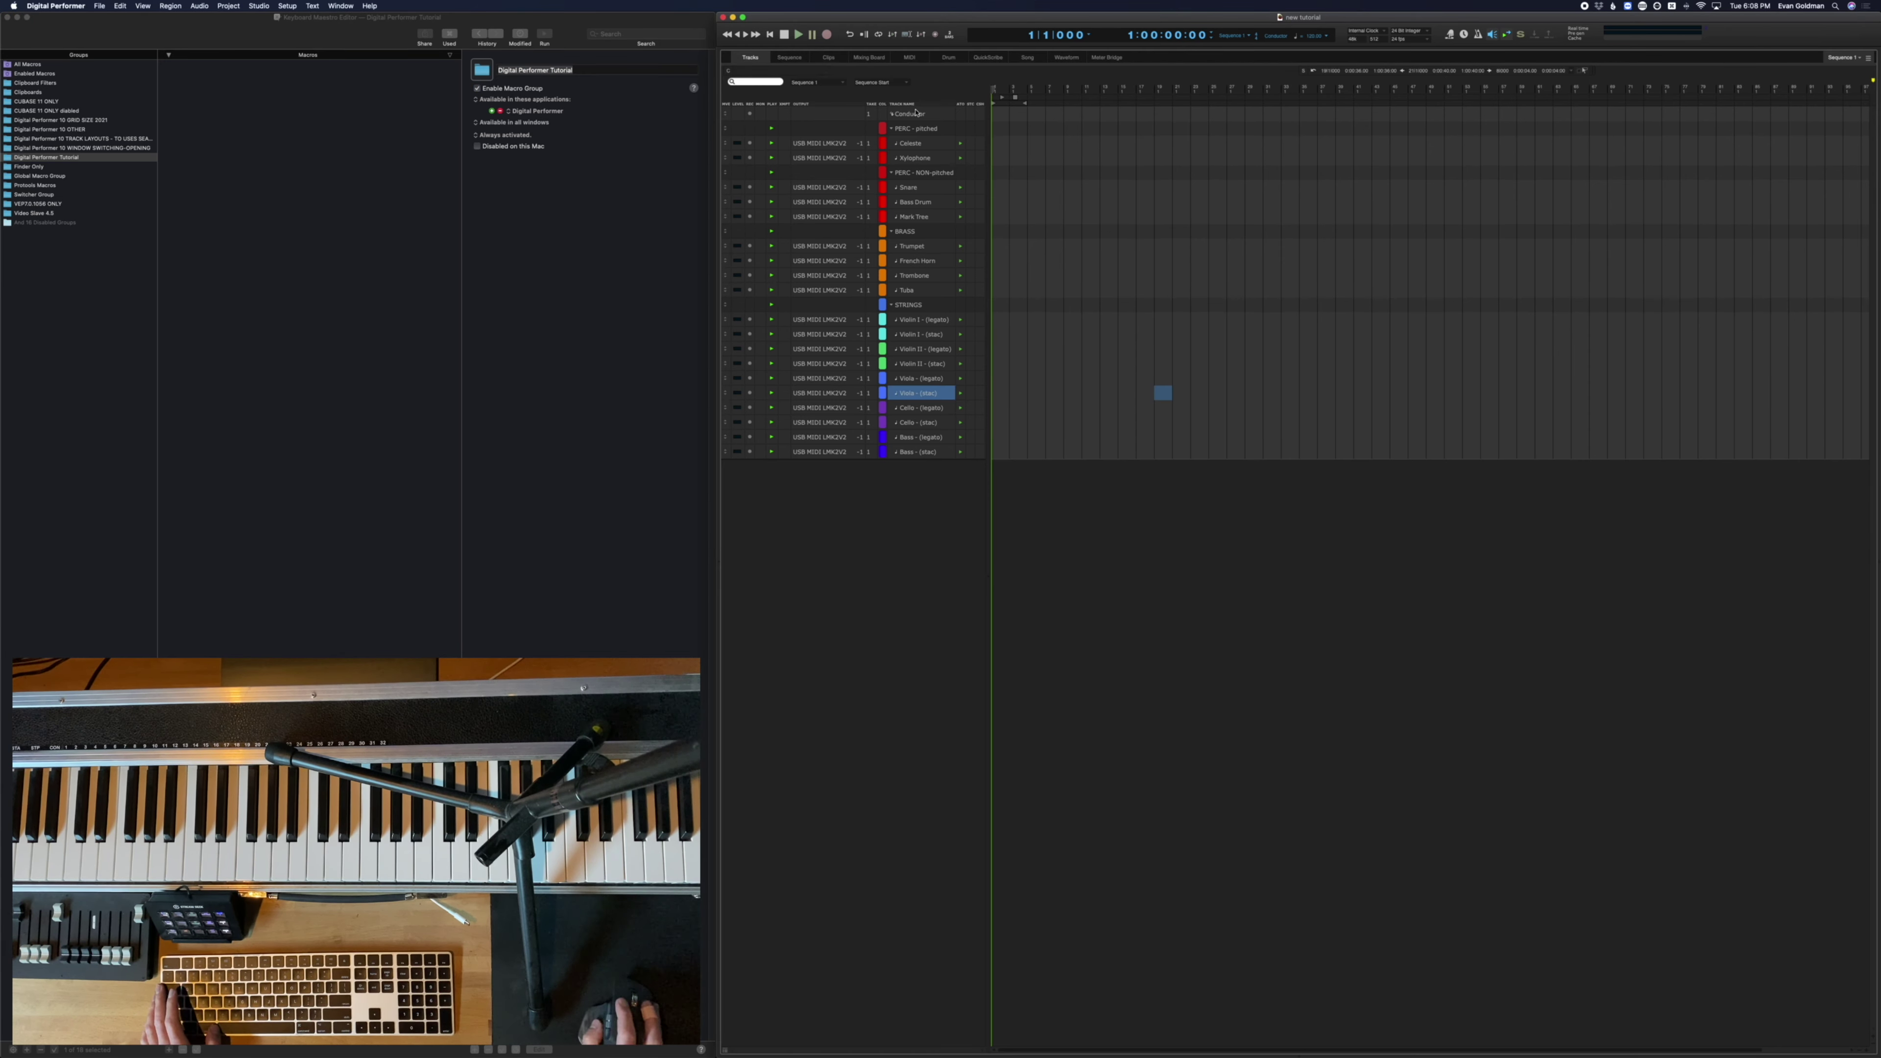
{"action": "left_click_drag", "start_coordinate": [915, 113], "coordinate": [938, 530]}
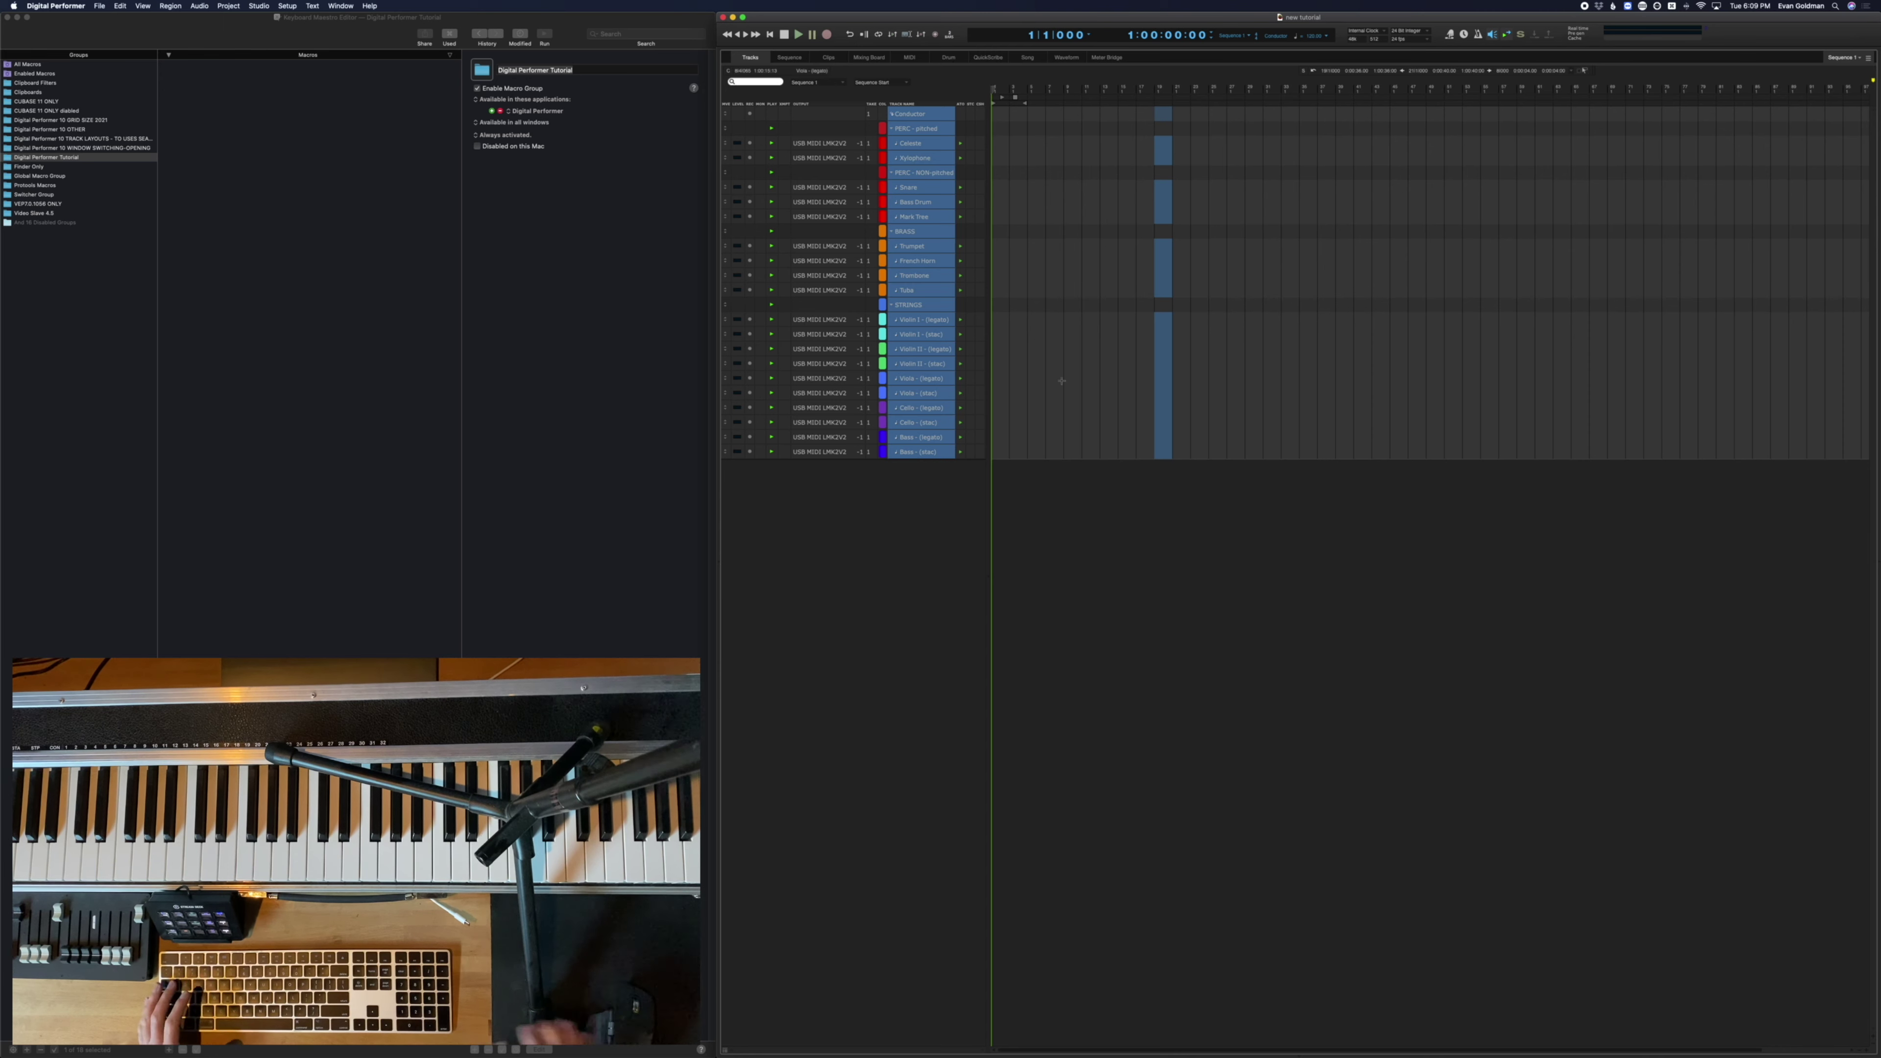
{"action": "left_click", "coordinate": [1071, 362]}
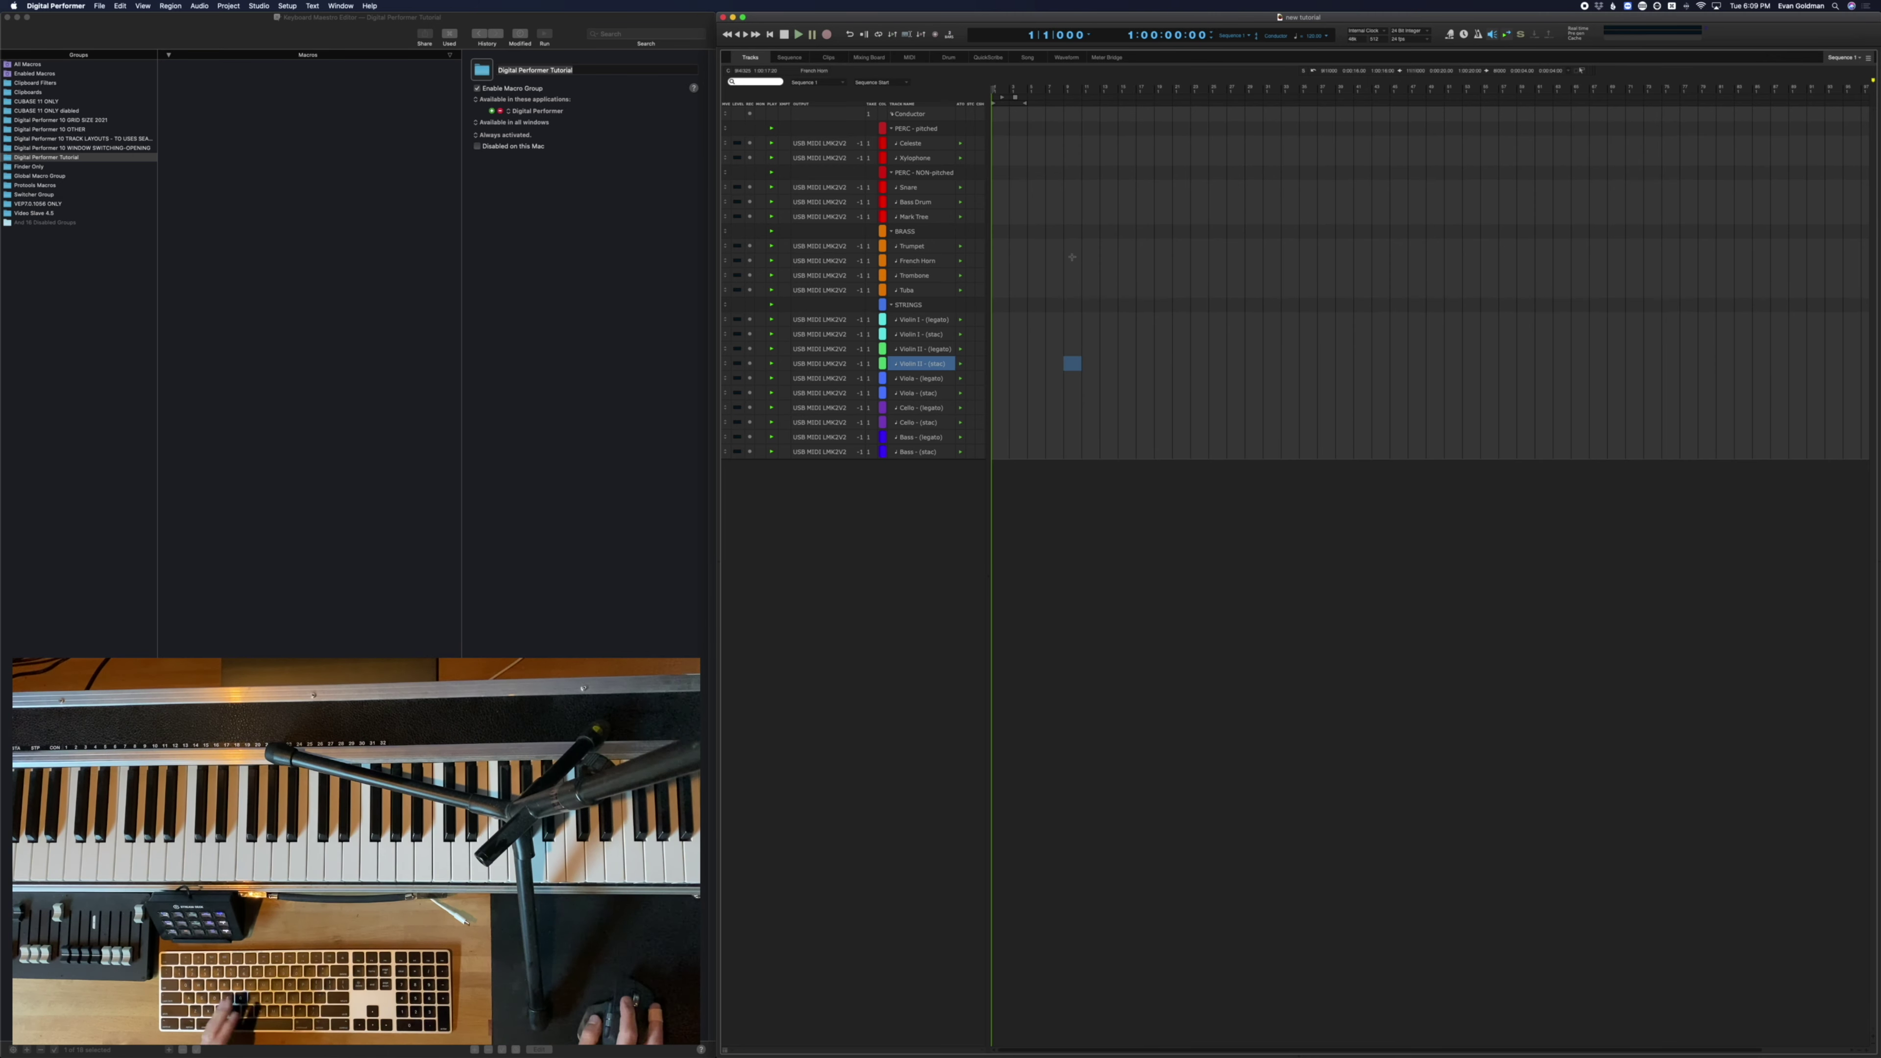
{"action": "left_click", "coordinate": [1051, 422]}
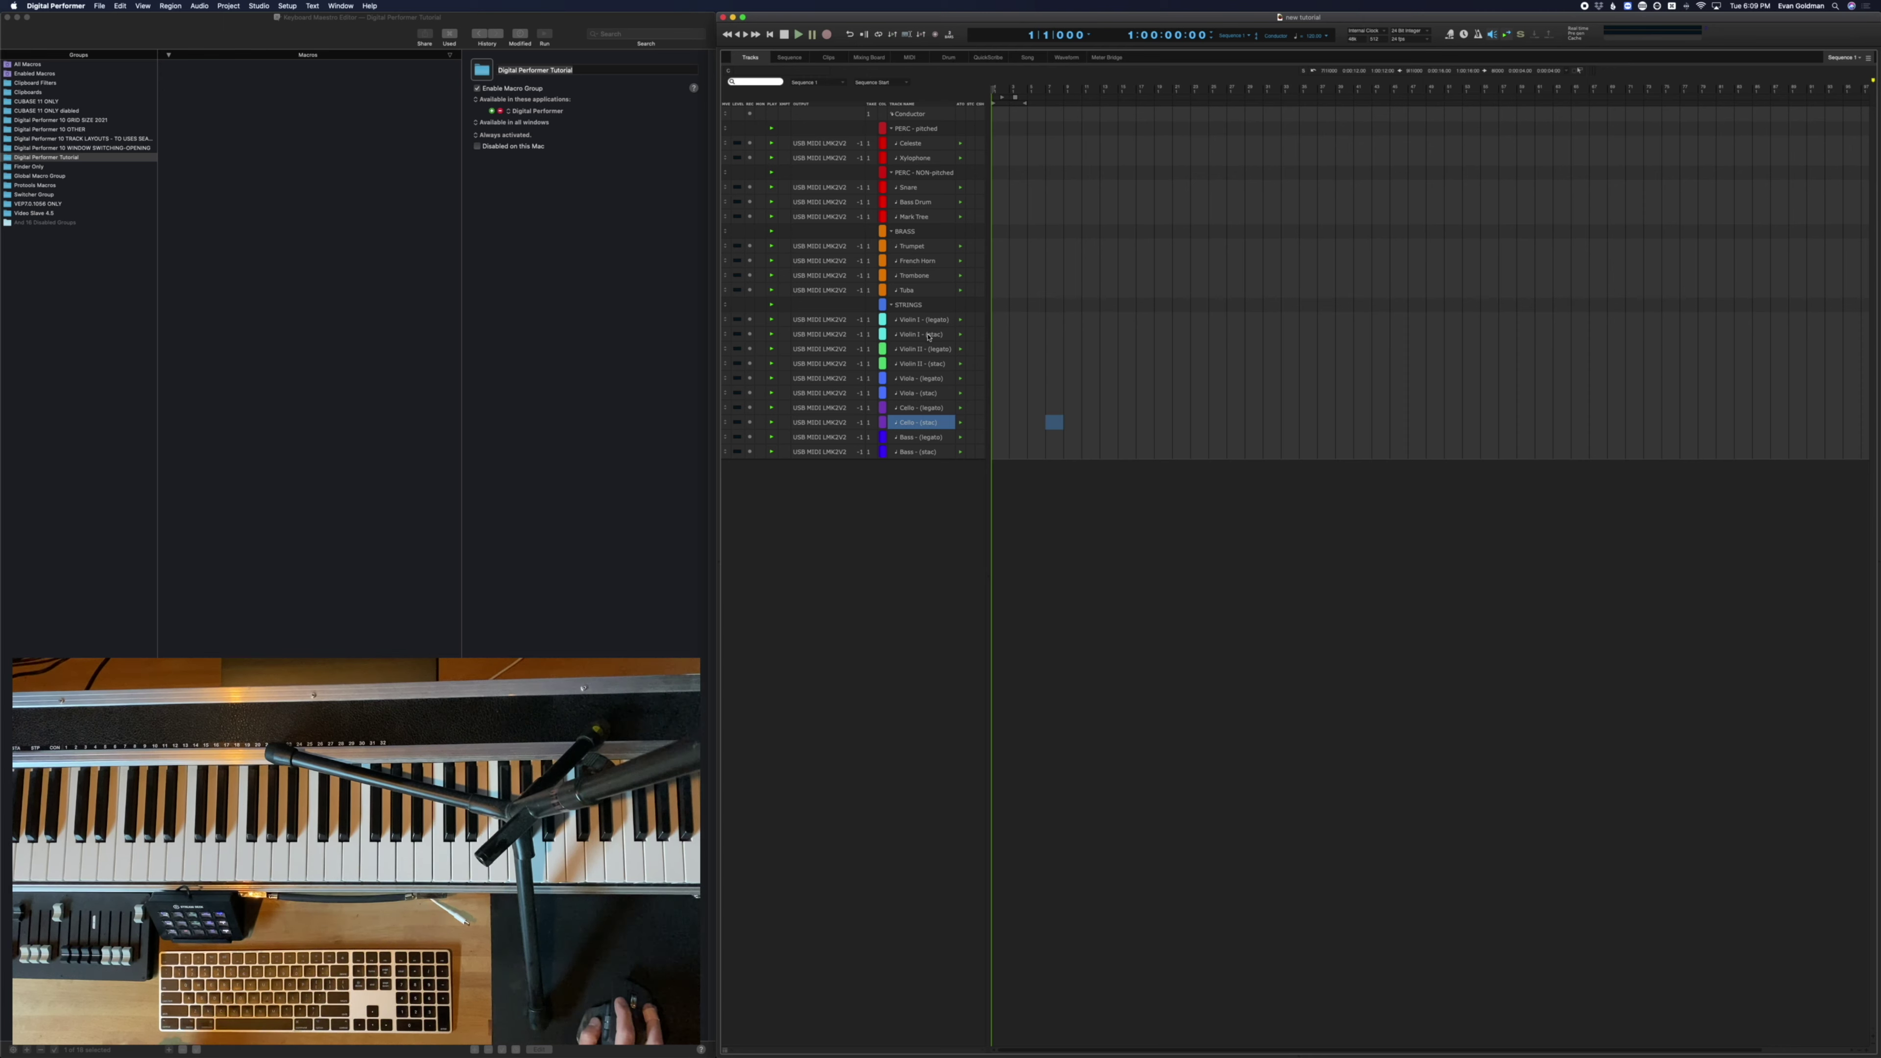
Select the staccato tracks of Violin I, Violin II, Viola, Cello and Bass together
{"action": "left_click", "coordinate": [928, 334]}
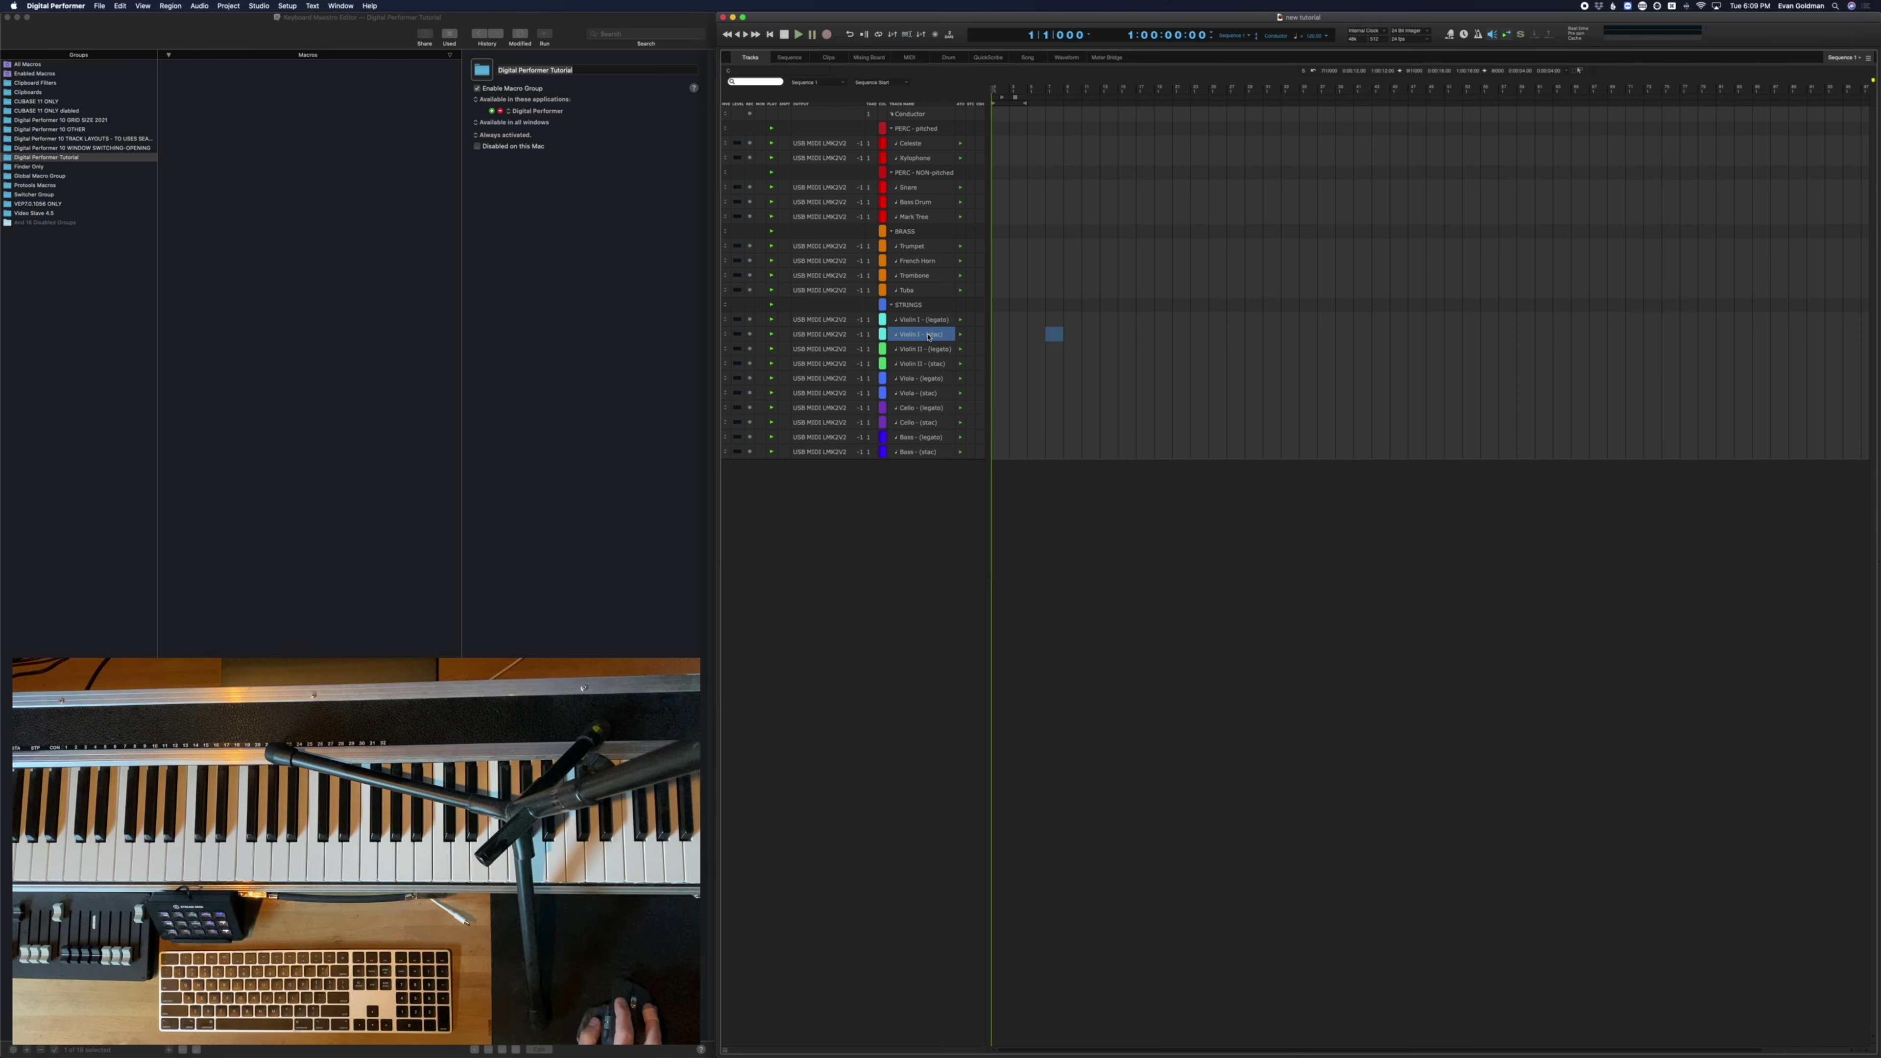
{"action": "left_click", "coordinate": [930, 364], "text": "super"}
{"action": "left_click", "coordinate": [931, 395], "text": "super"}
{"action": "left_click", "coordinate": [941, 424], "text": "super"}
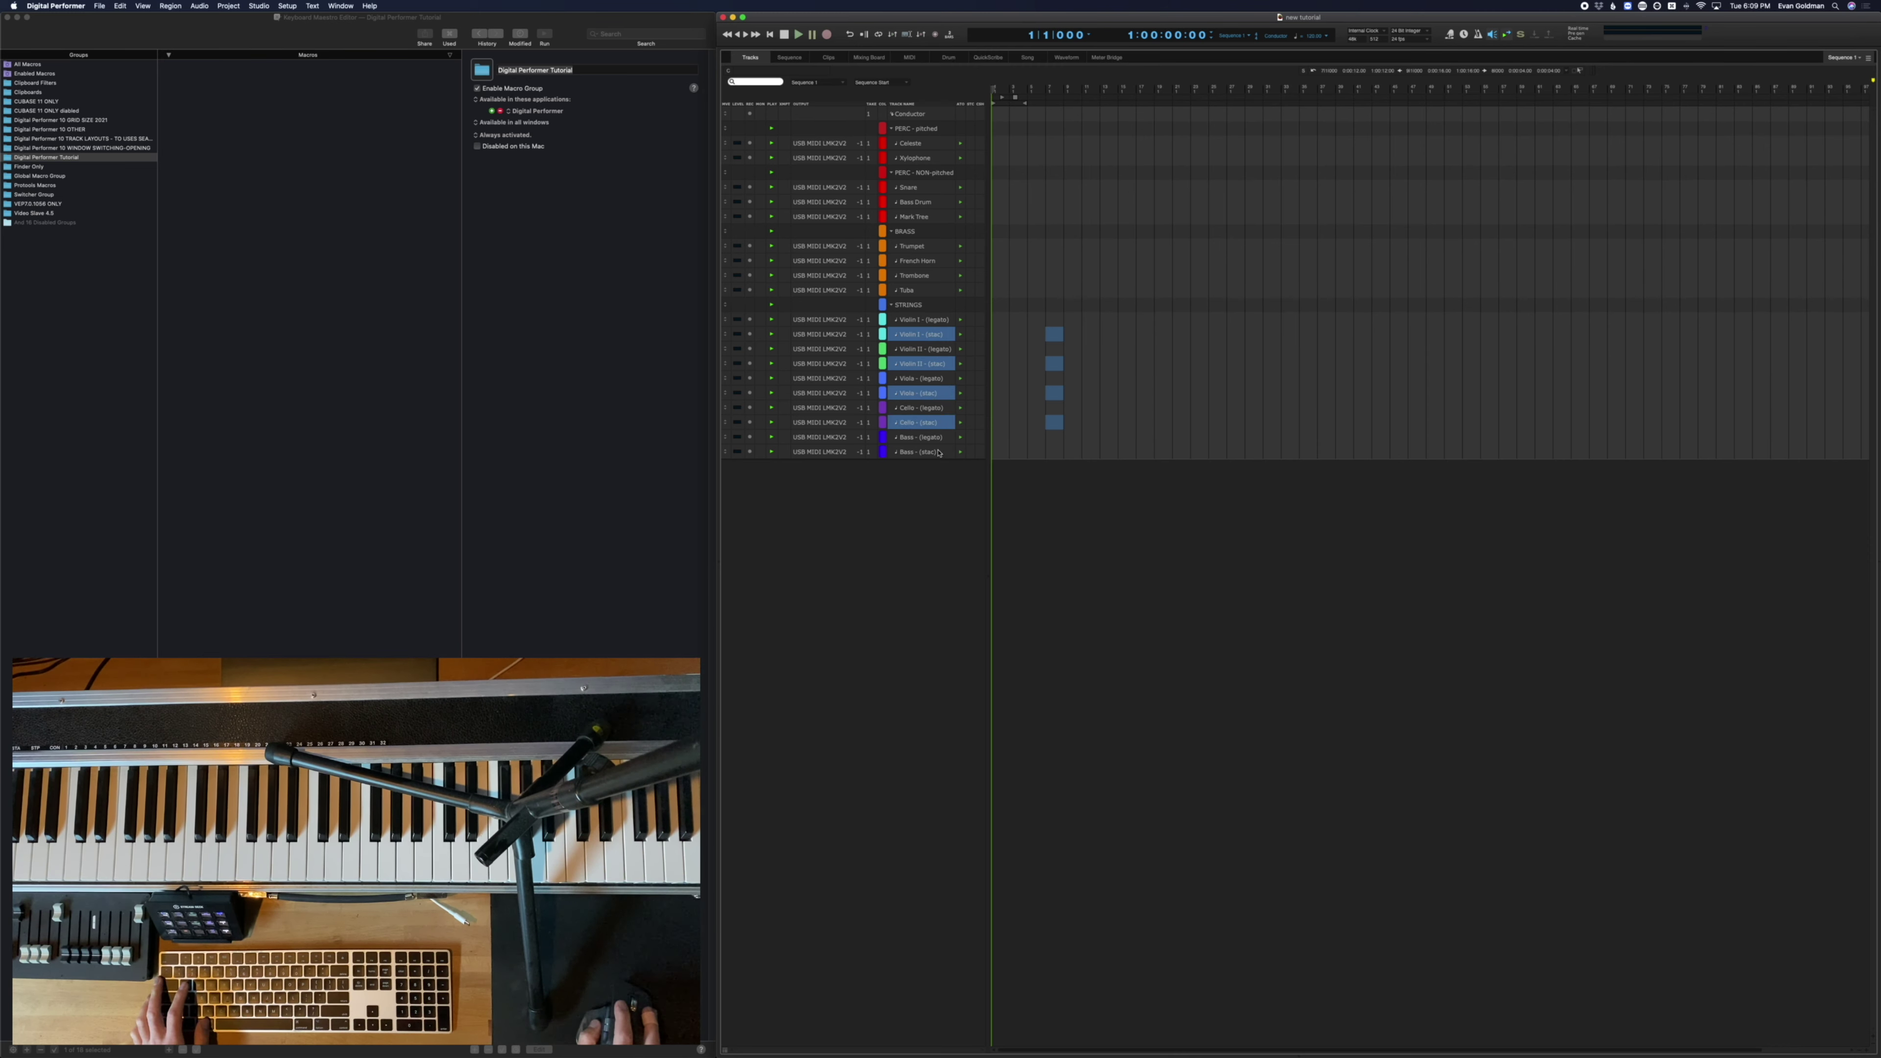
{"action": "left_click", "coordinate": [939, 452], "text": "super"}
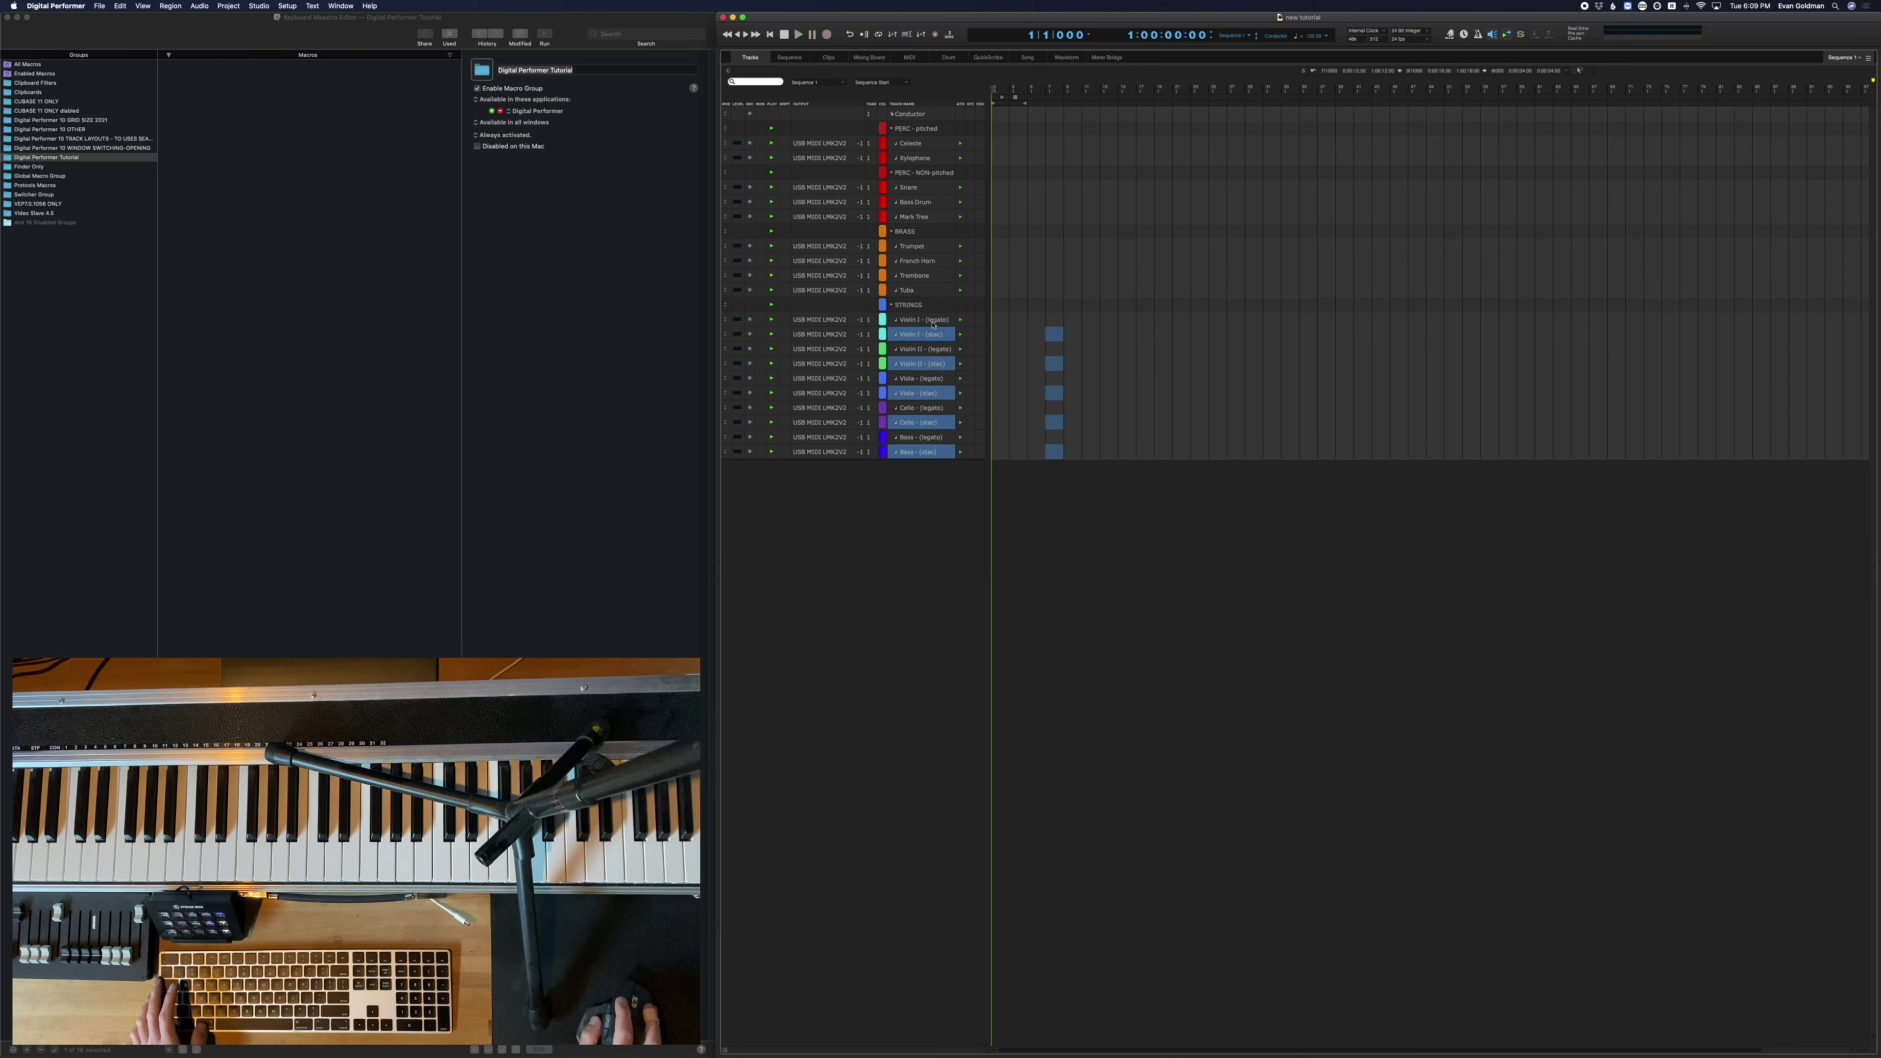
Select the legato tracks of Violin I, Violin II, Viola, Cello and Bass together
{"action": "left_click", "coordinate": [932, 321]}
{"action": "left_click", "coordinate": [933, 350], "text": "super"}
{"action": "left_click", "coordinate": [933, 378], "text": "super"}
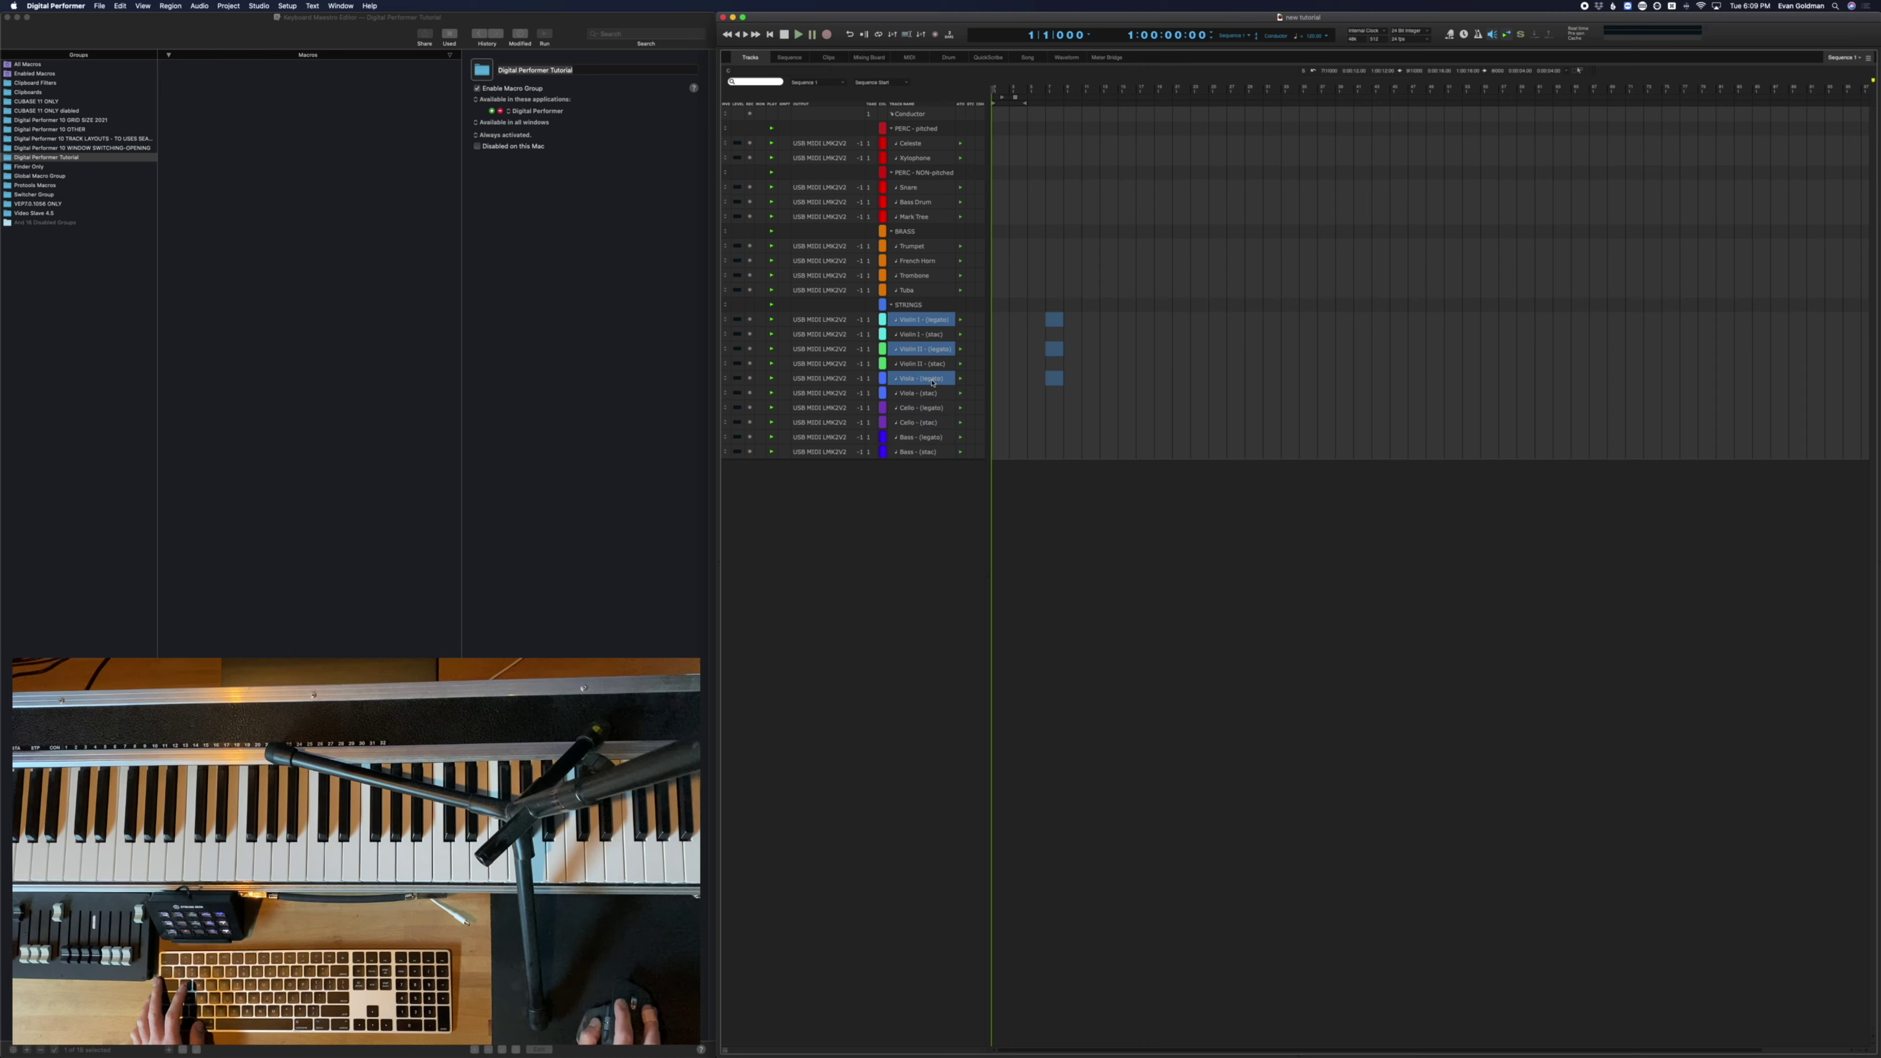
{"action": "left_click", "coordinate": [933, 408], "text": "super"}
{"action": "left_click", "coordinate": [938, 439], "text": "super"}
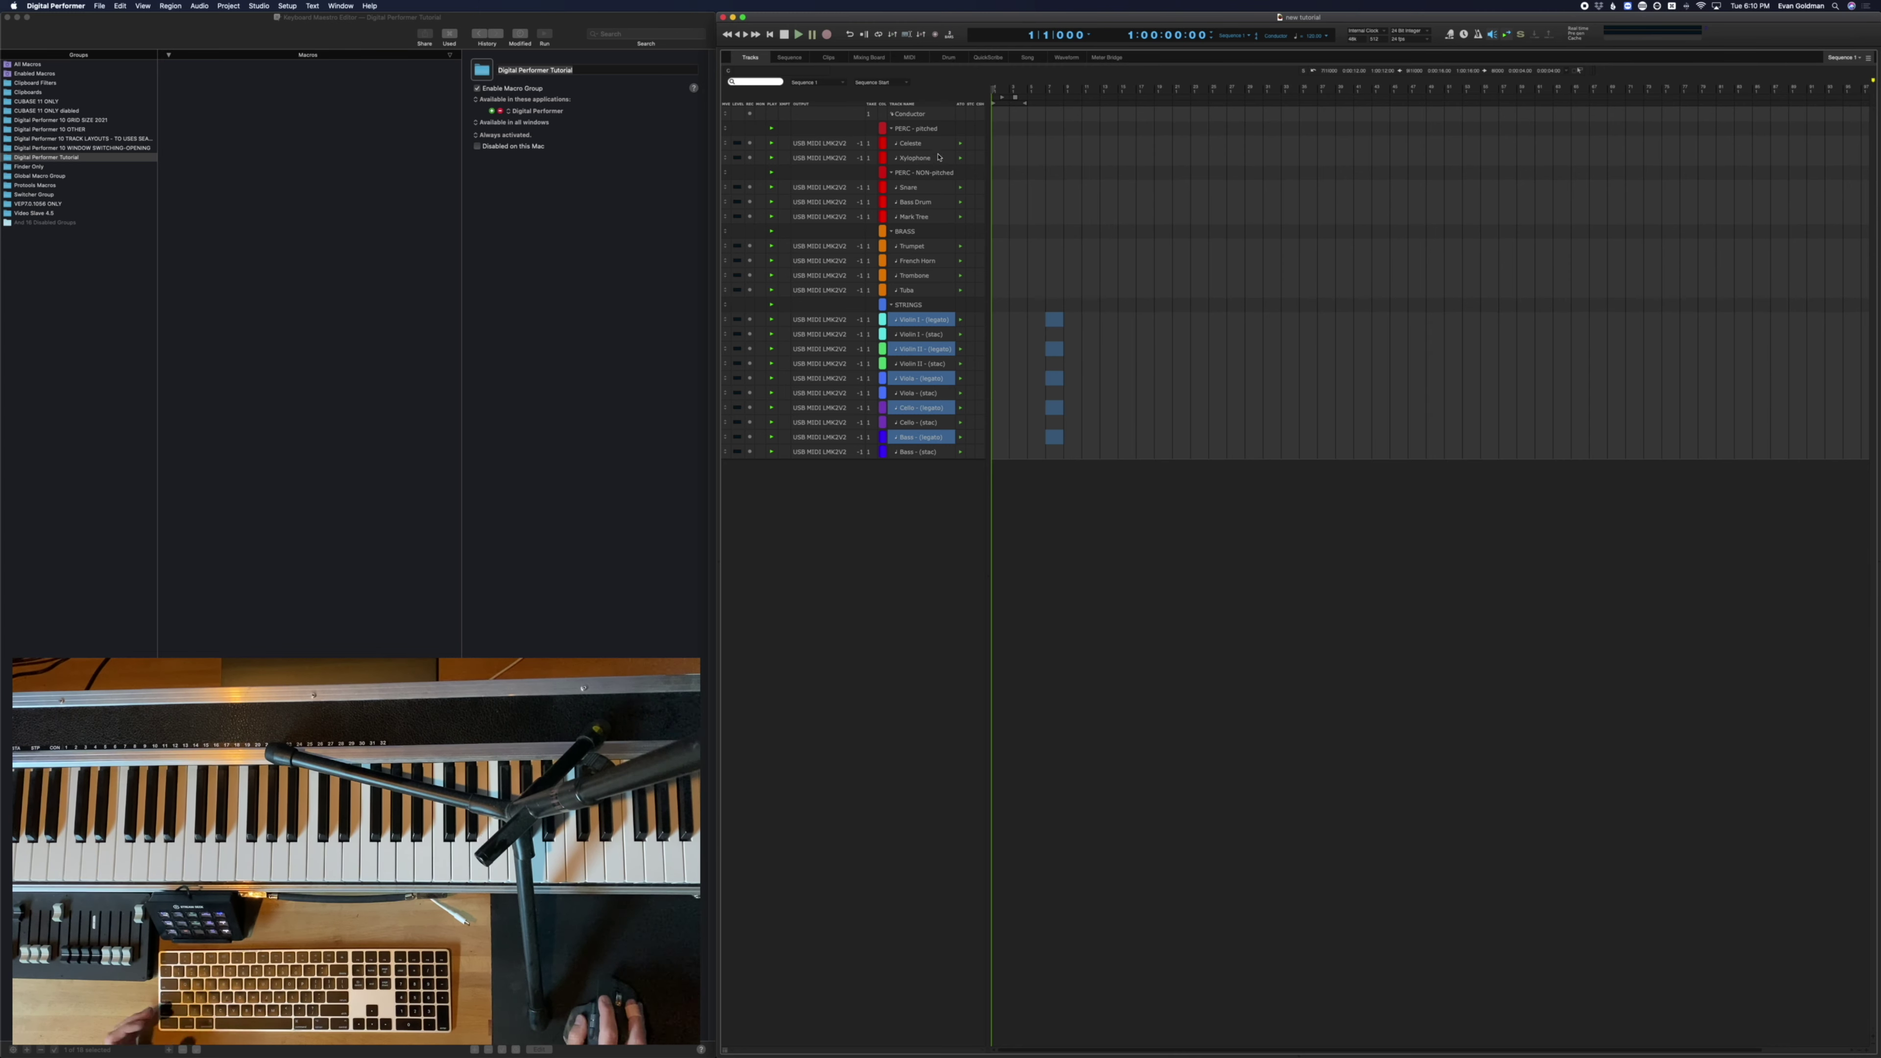
Add the prefix T0 to the names of the staccato Bass, Tuba and Xylophone tracks
{"action": "left_click", "coordinate": [925, 454]}
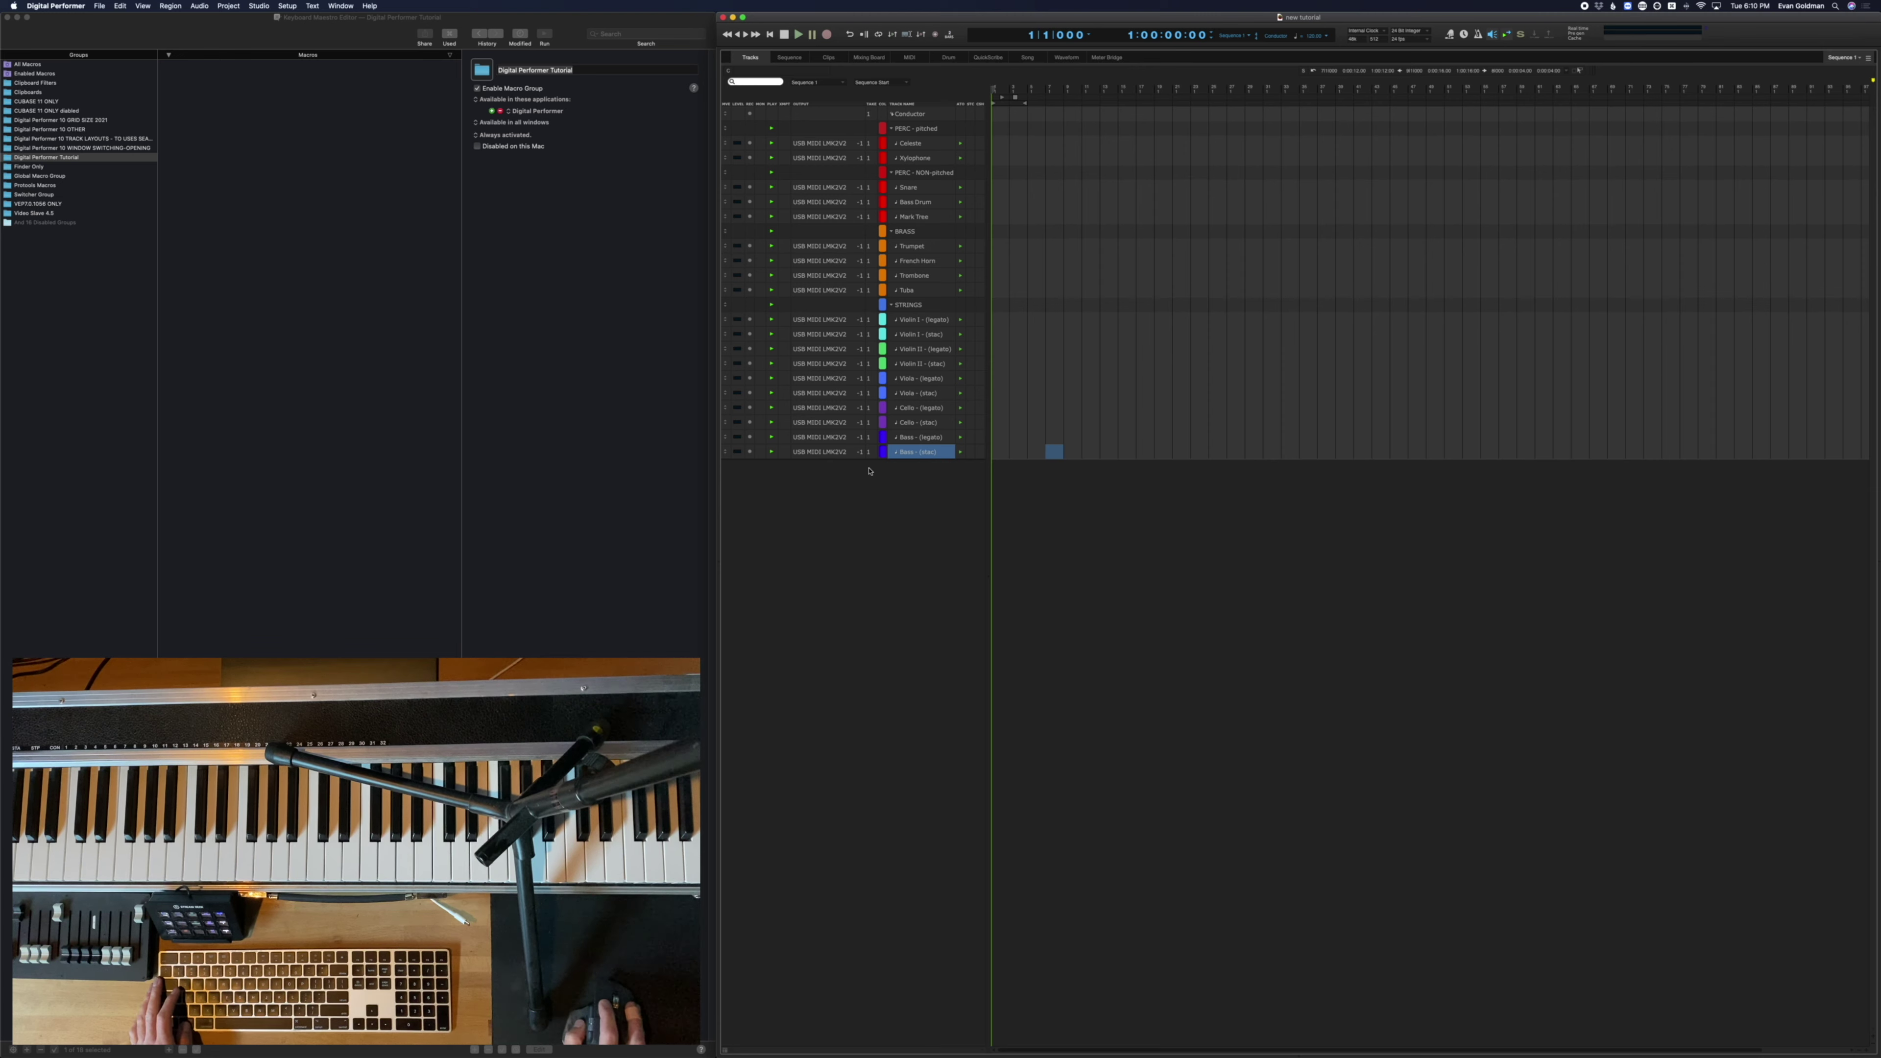
{"action": "double_click", "coordinate": [921, 451]}
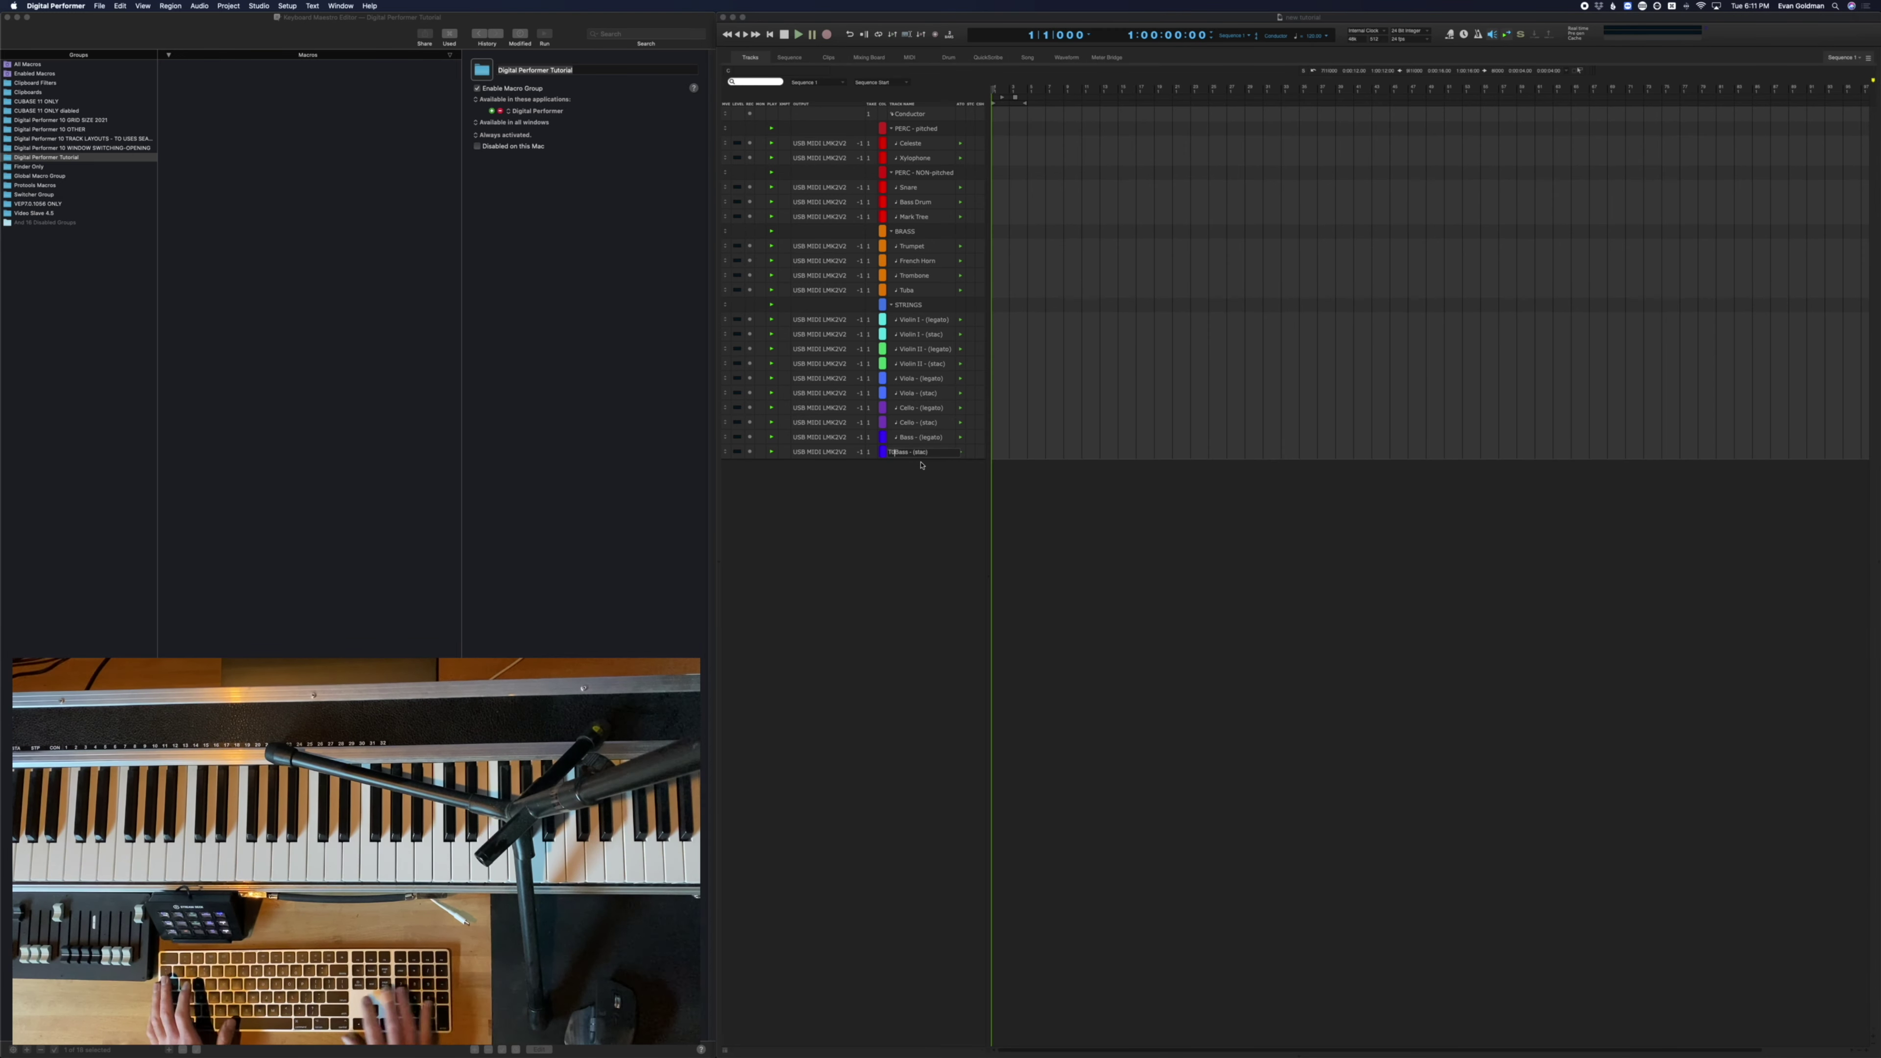
{"action": "type", "text": "T0"}
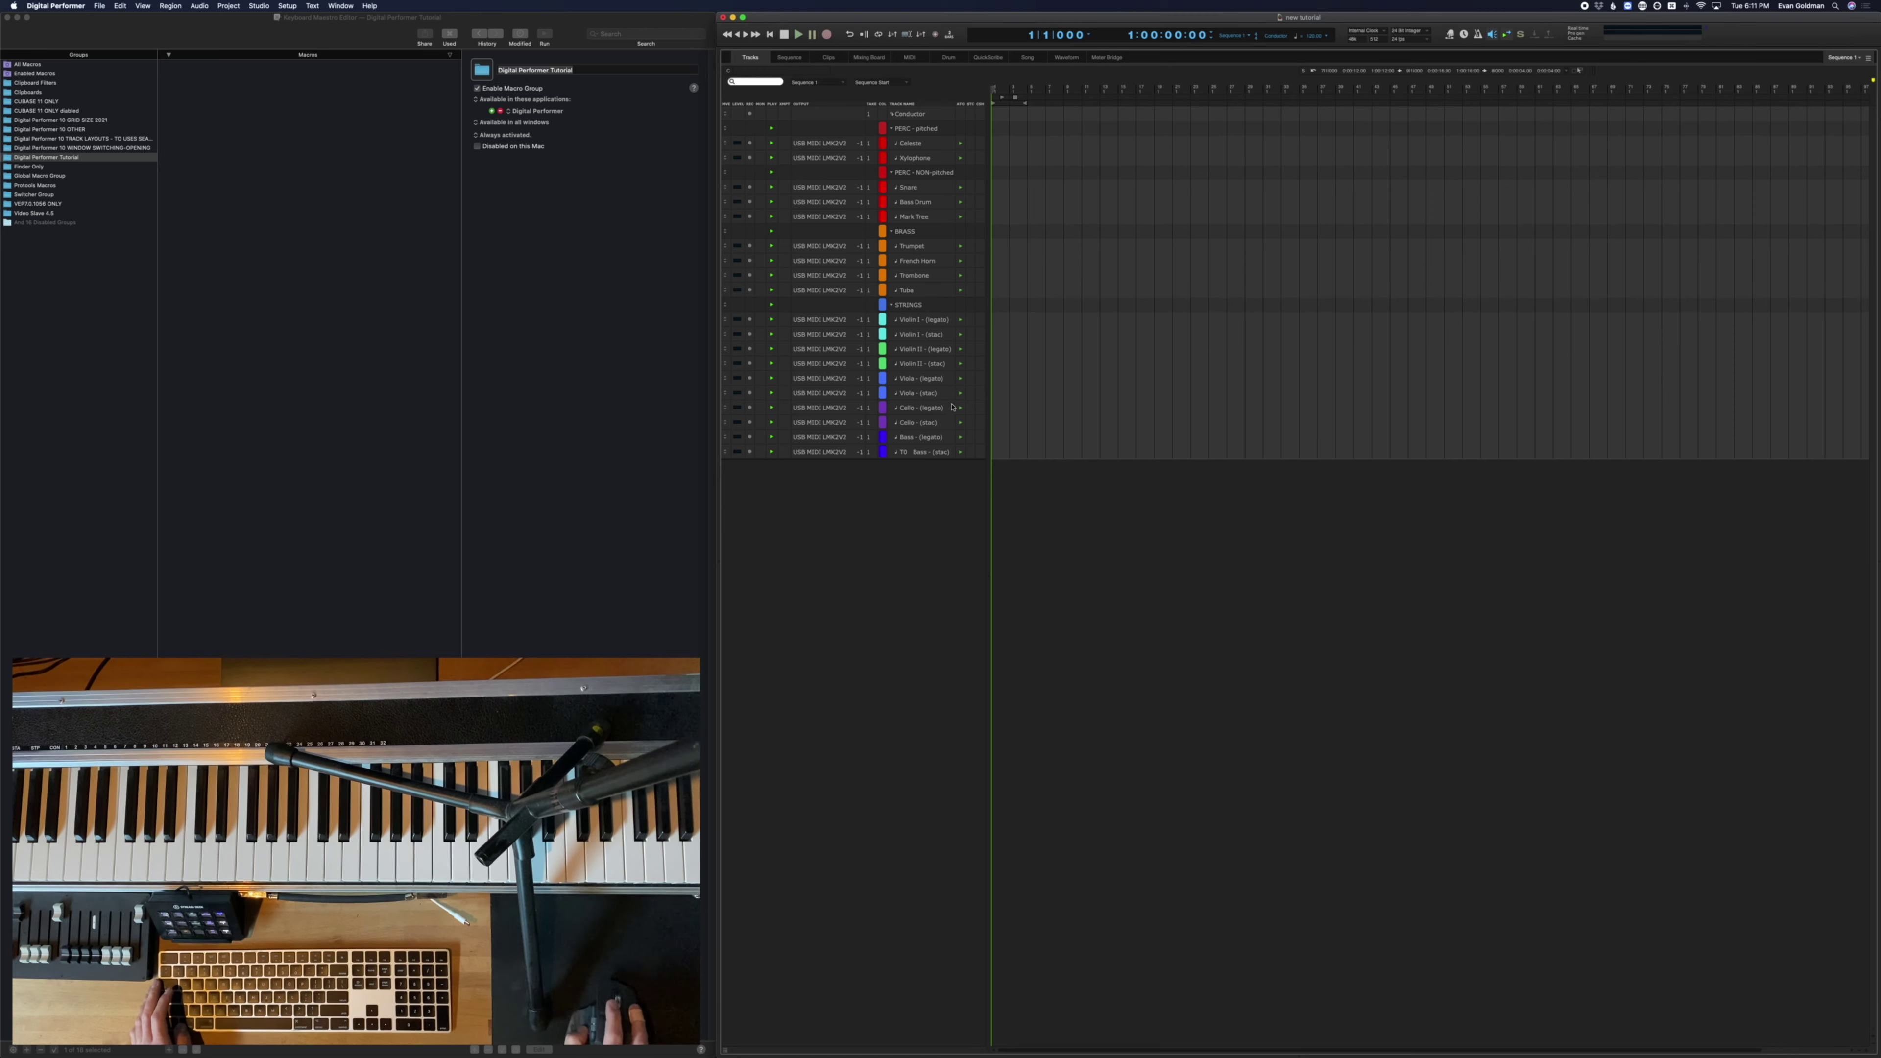
{"action": "double_click", "coordinate": [920, 287]}
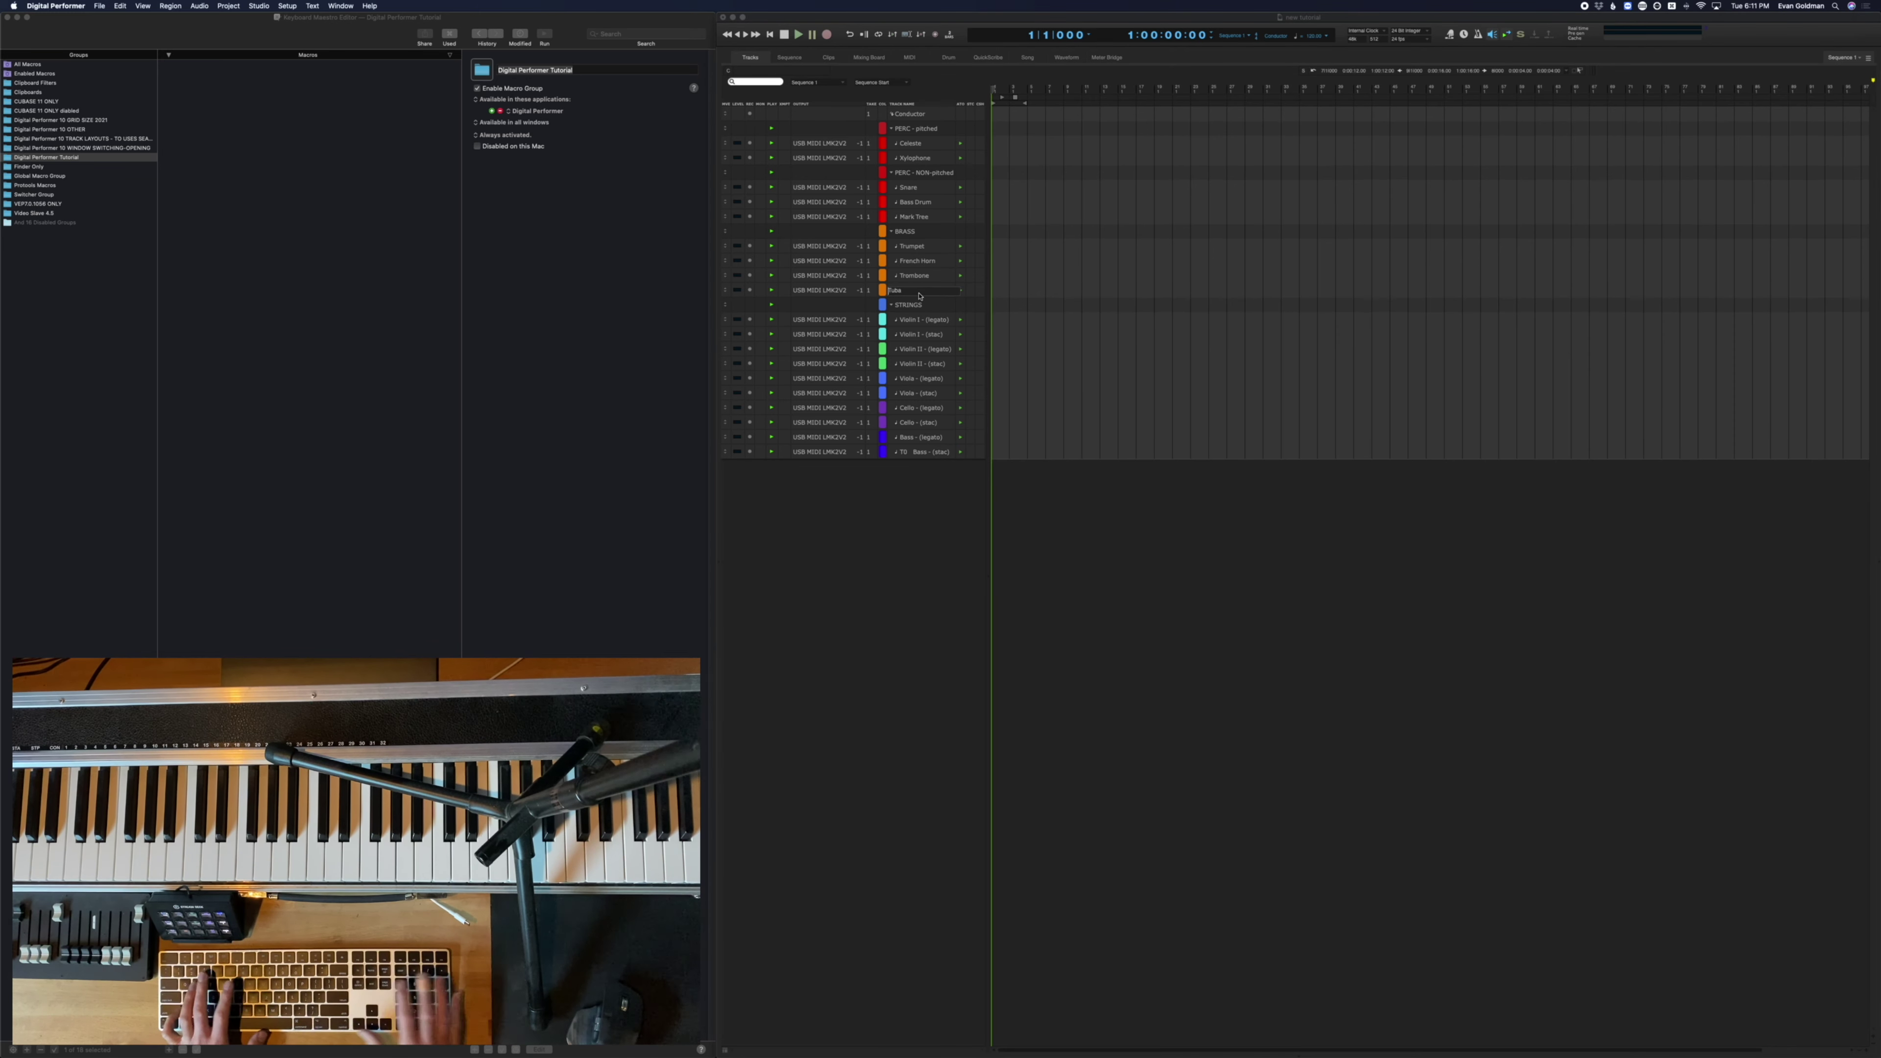
{"action": "type", "text": "T0"}
{"action": "key", "text": "Return"}
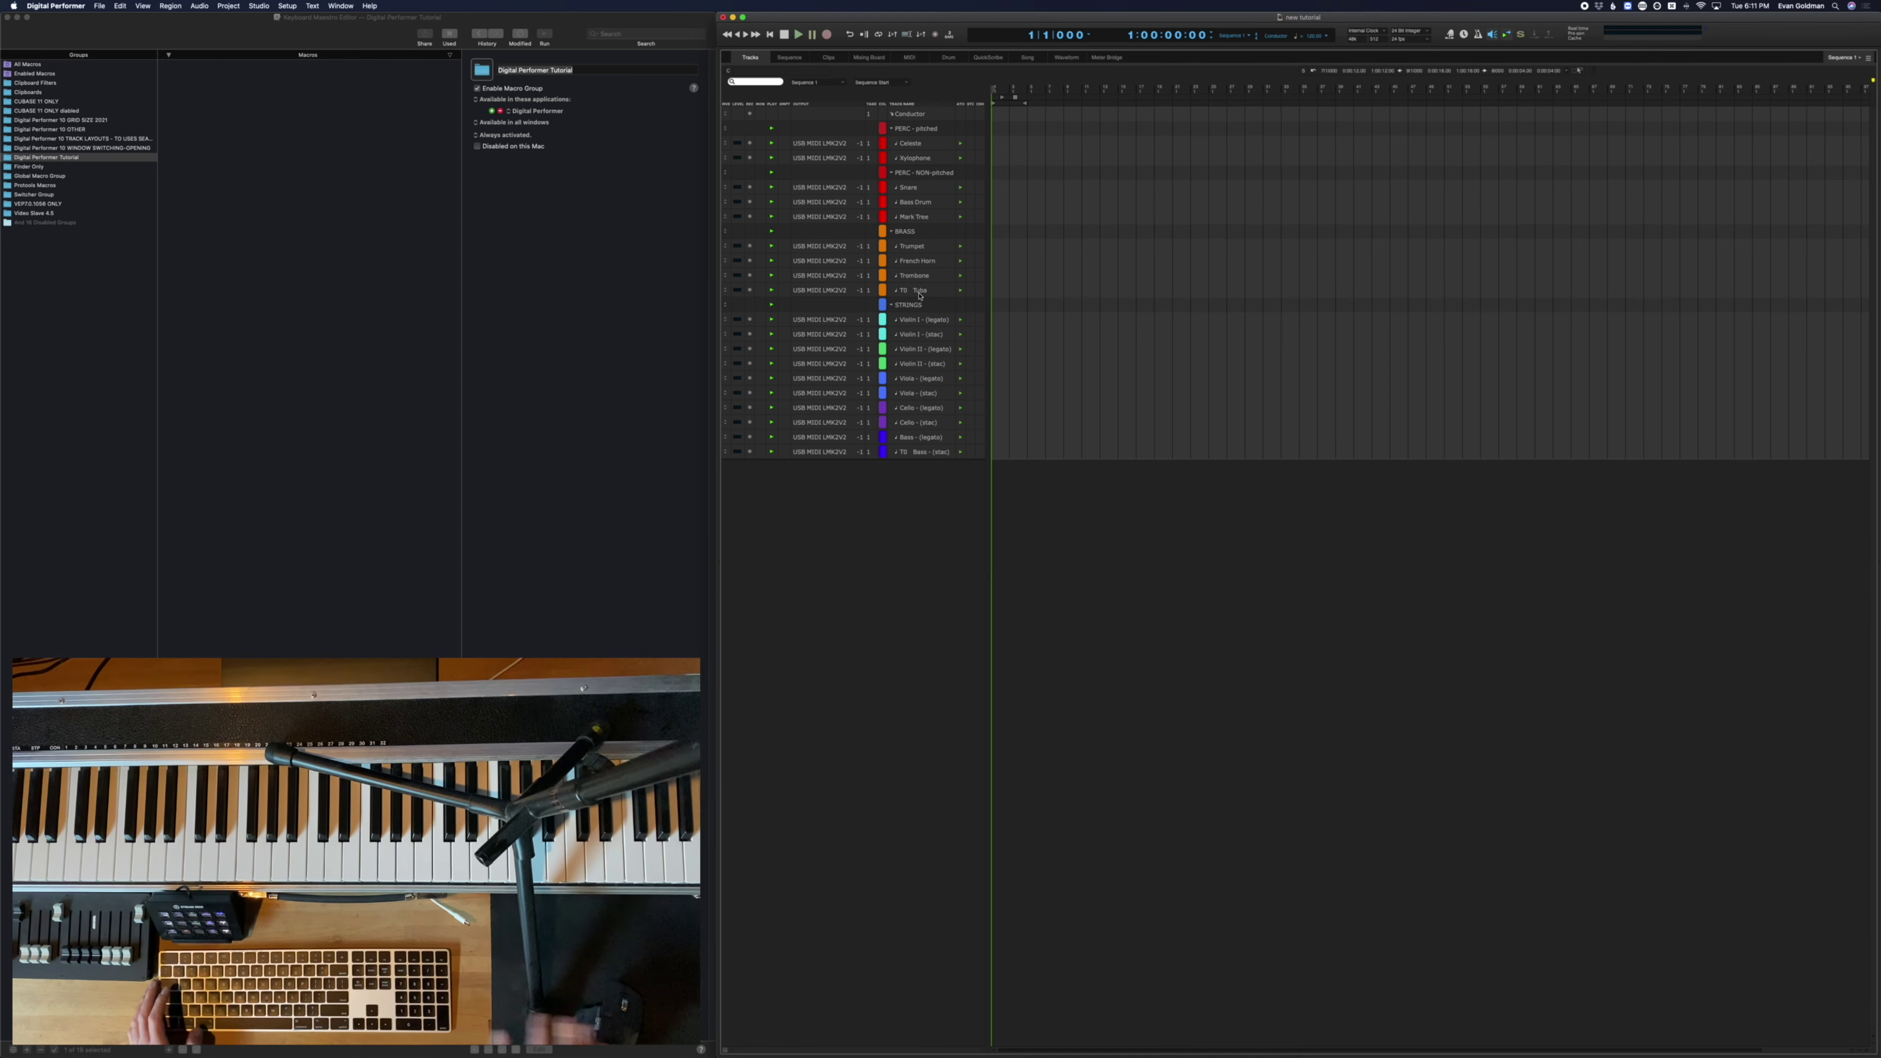
{"action": "double_click", "coordinate": [916, 157]}
{"action": "type", "text": "T0"}
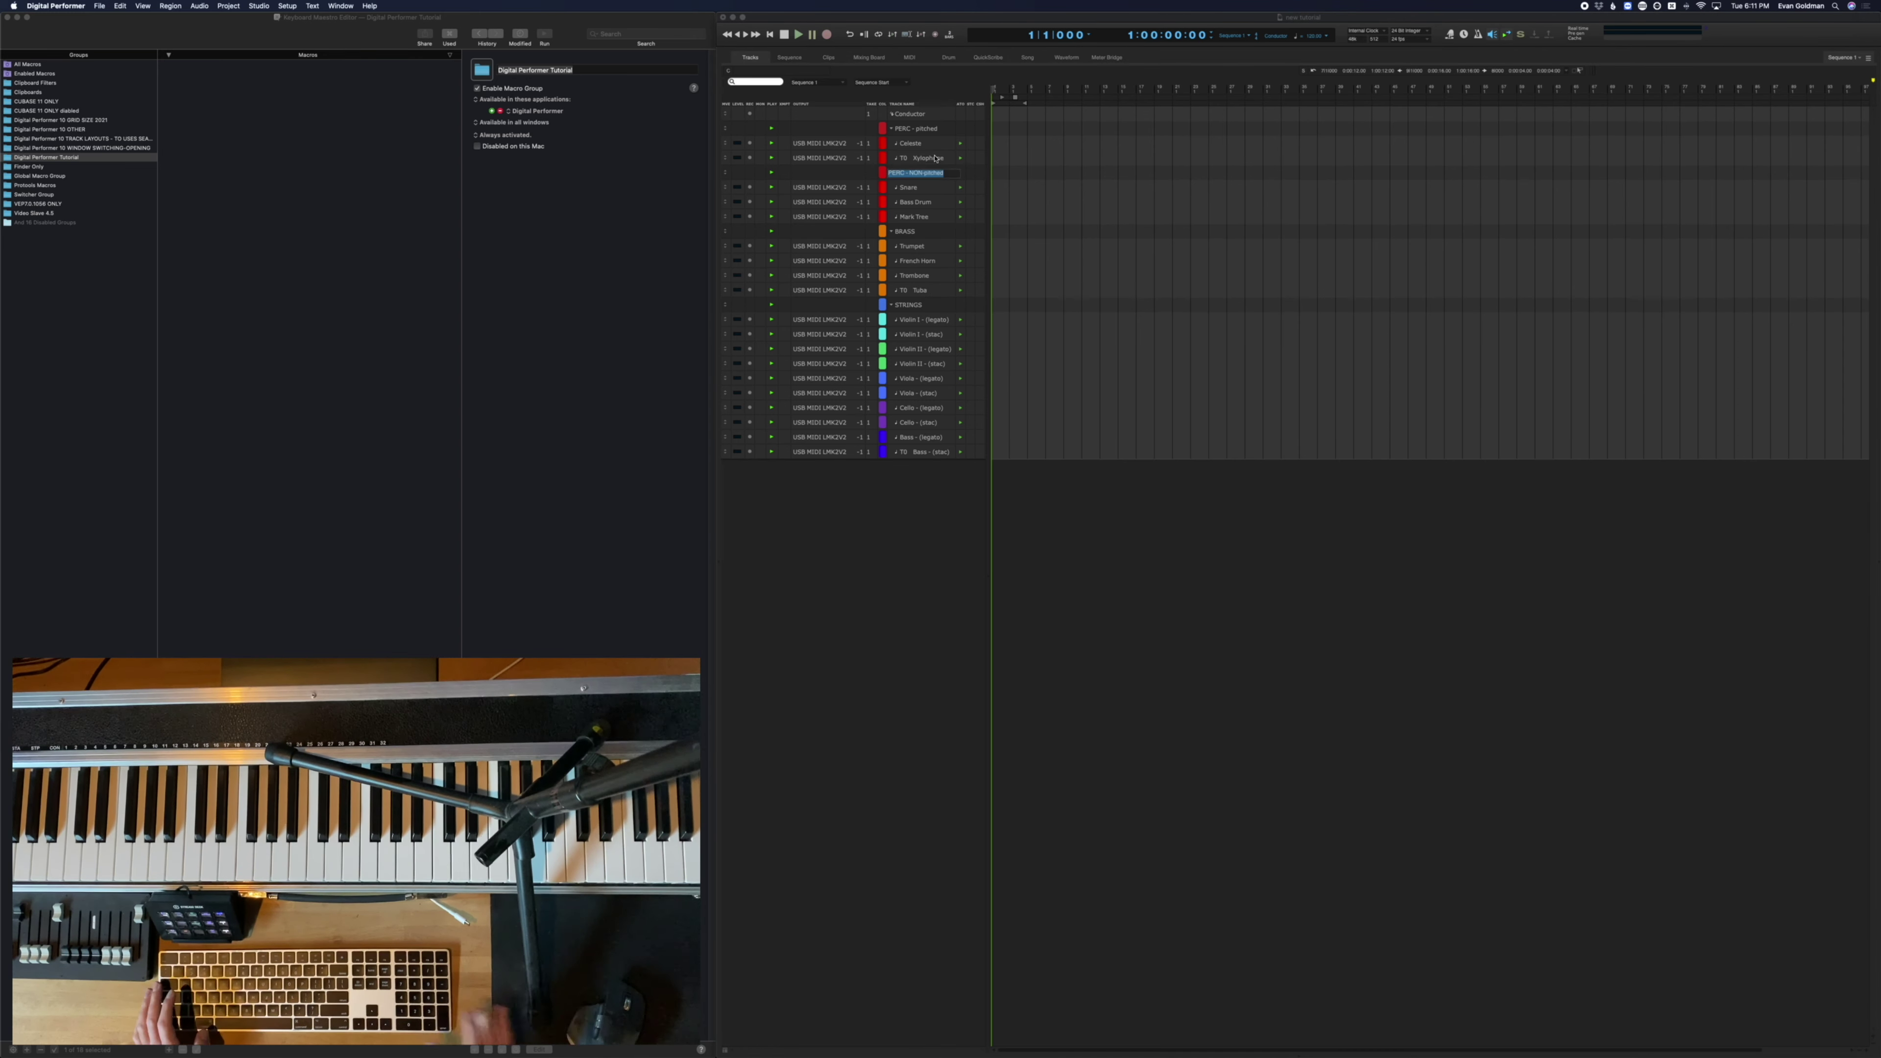
{"action": "left_click", "coordinate": [1124, 452]}
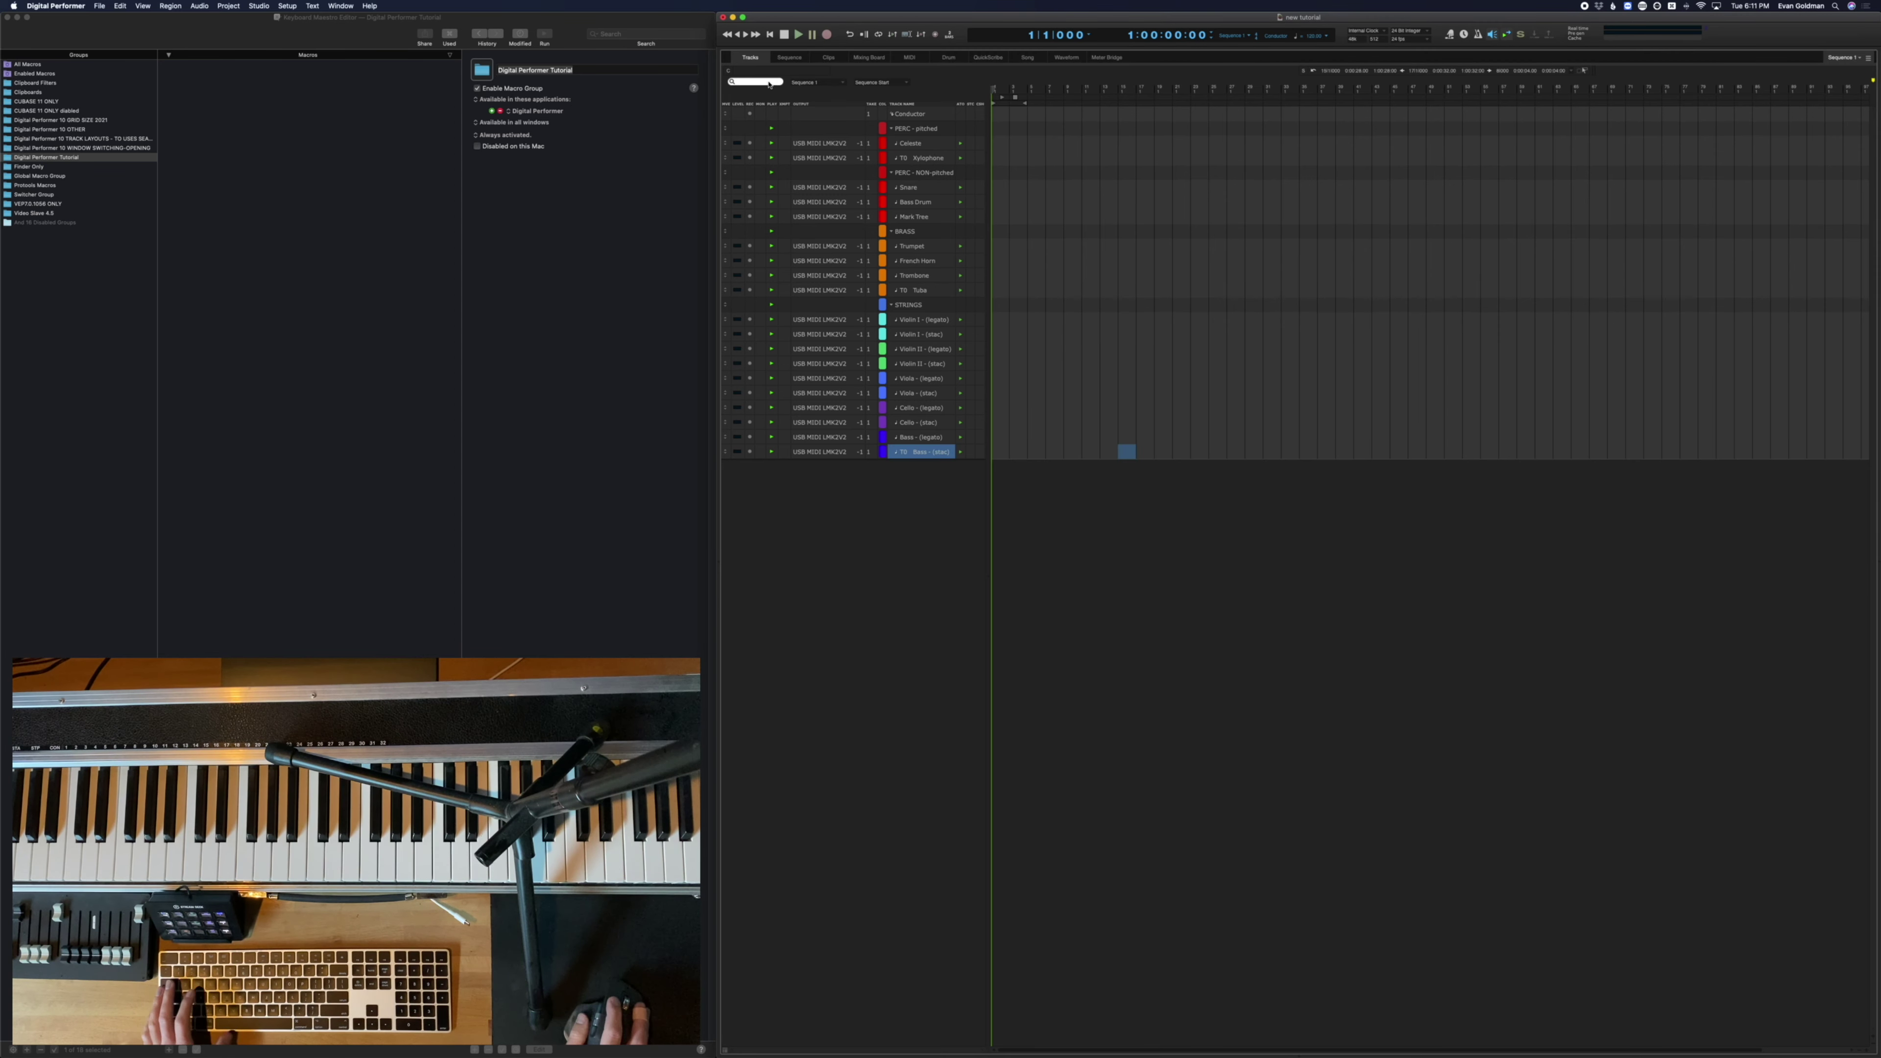
Filter the track list by t0 to check the tagged tracks, and clear the filter again
{"action": "type", "text": "t0"}
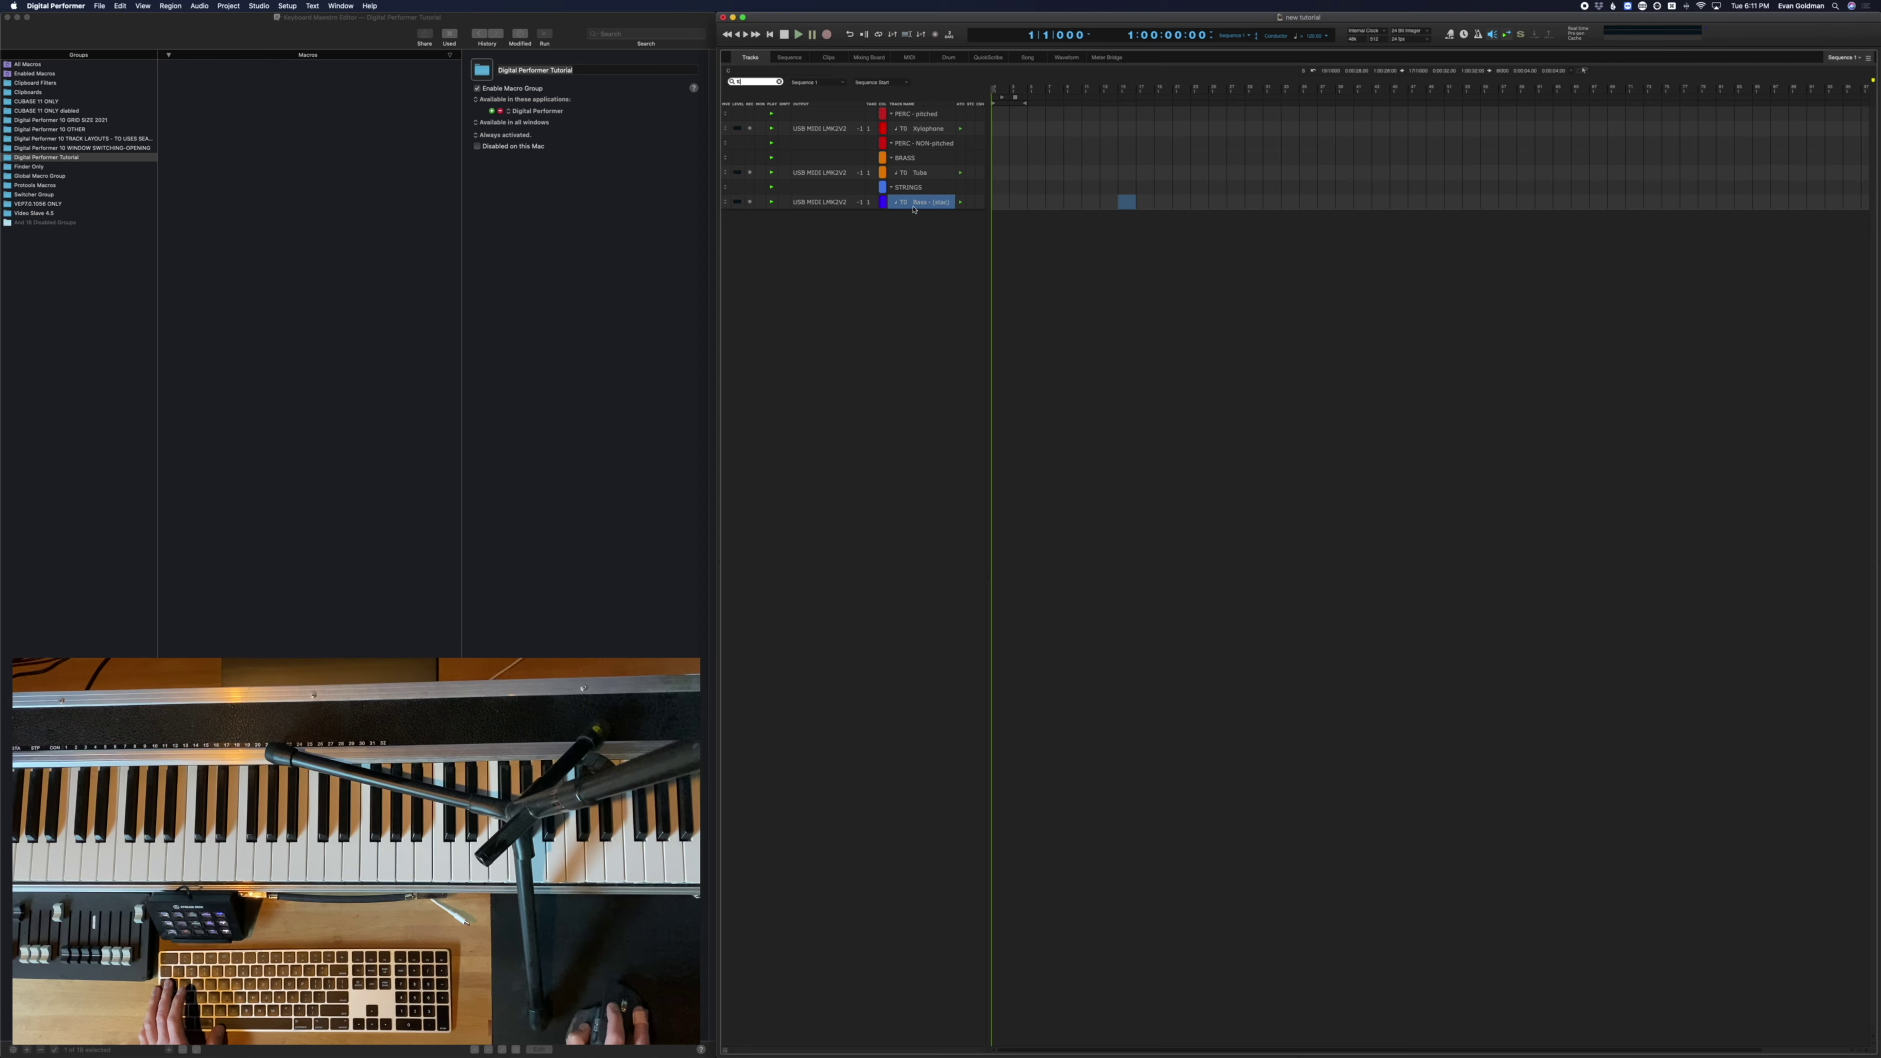
{"action": "left_click", "coordinate": [778, 83]}
Add the prefix X0 to the names of the Mark Tree, Bass Drum and Snare tracks
{"action": "left_click", "coordinate": [914, 217]}
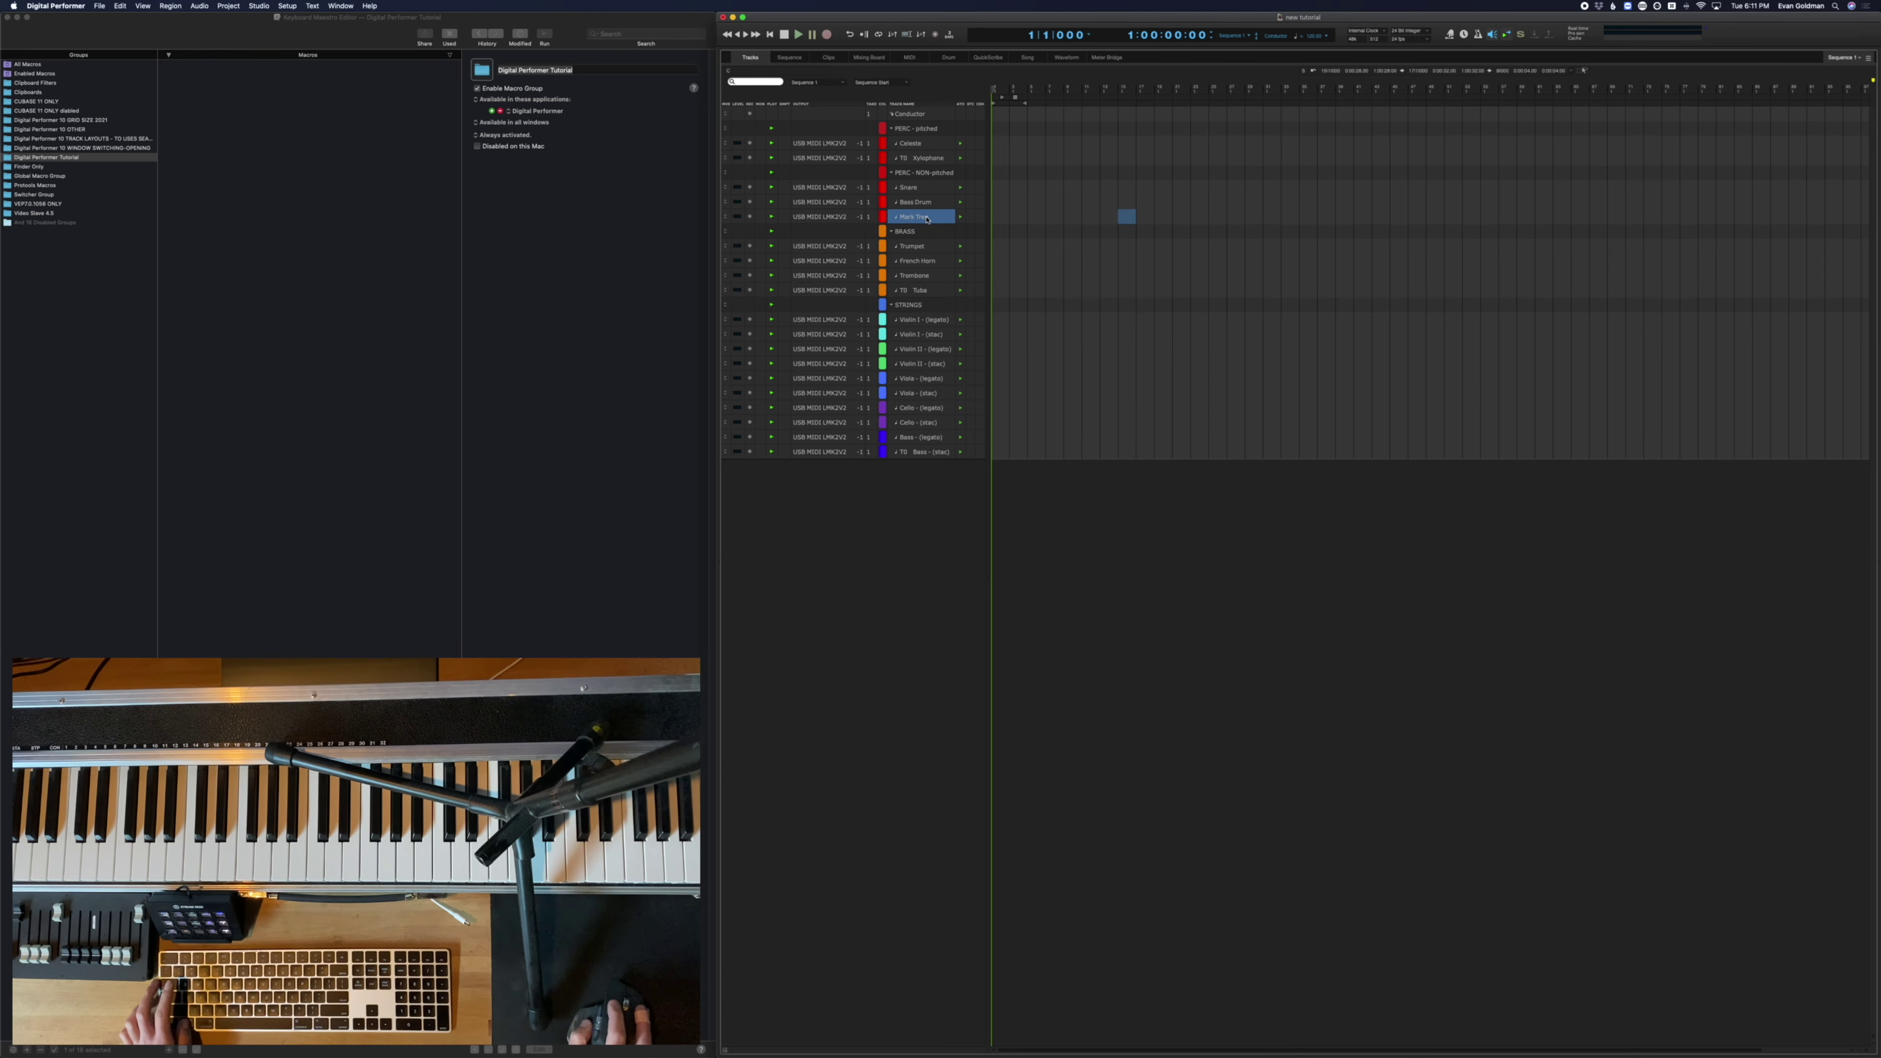
{"action": "key", "text": "Return"}
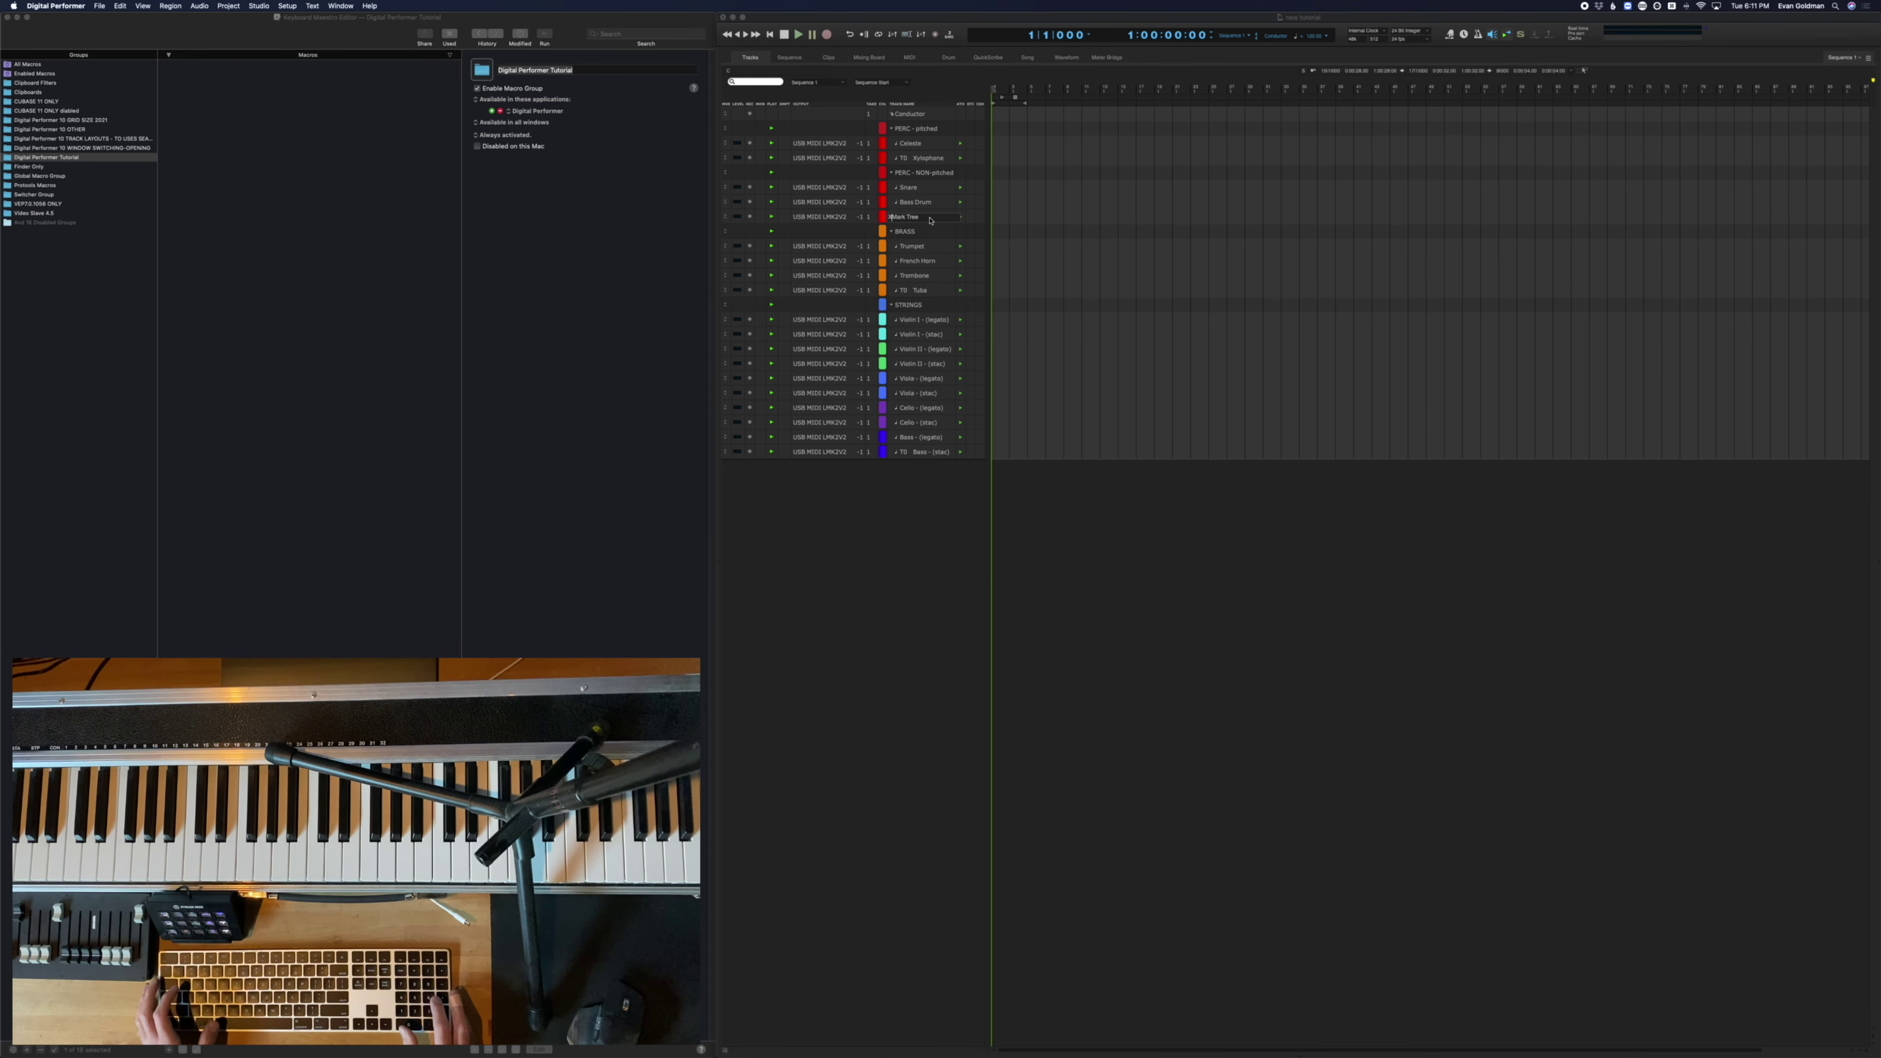
{"action": "key", "text": "shift+Tab"}
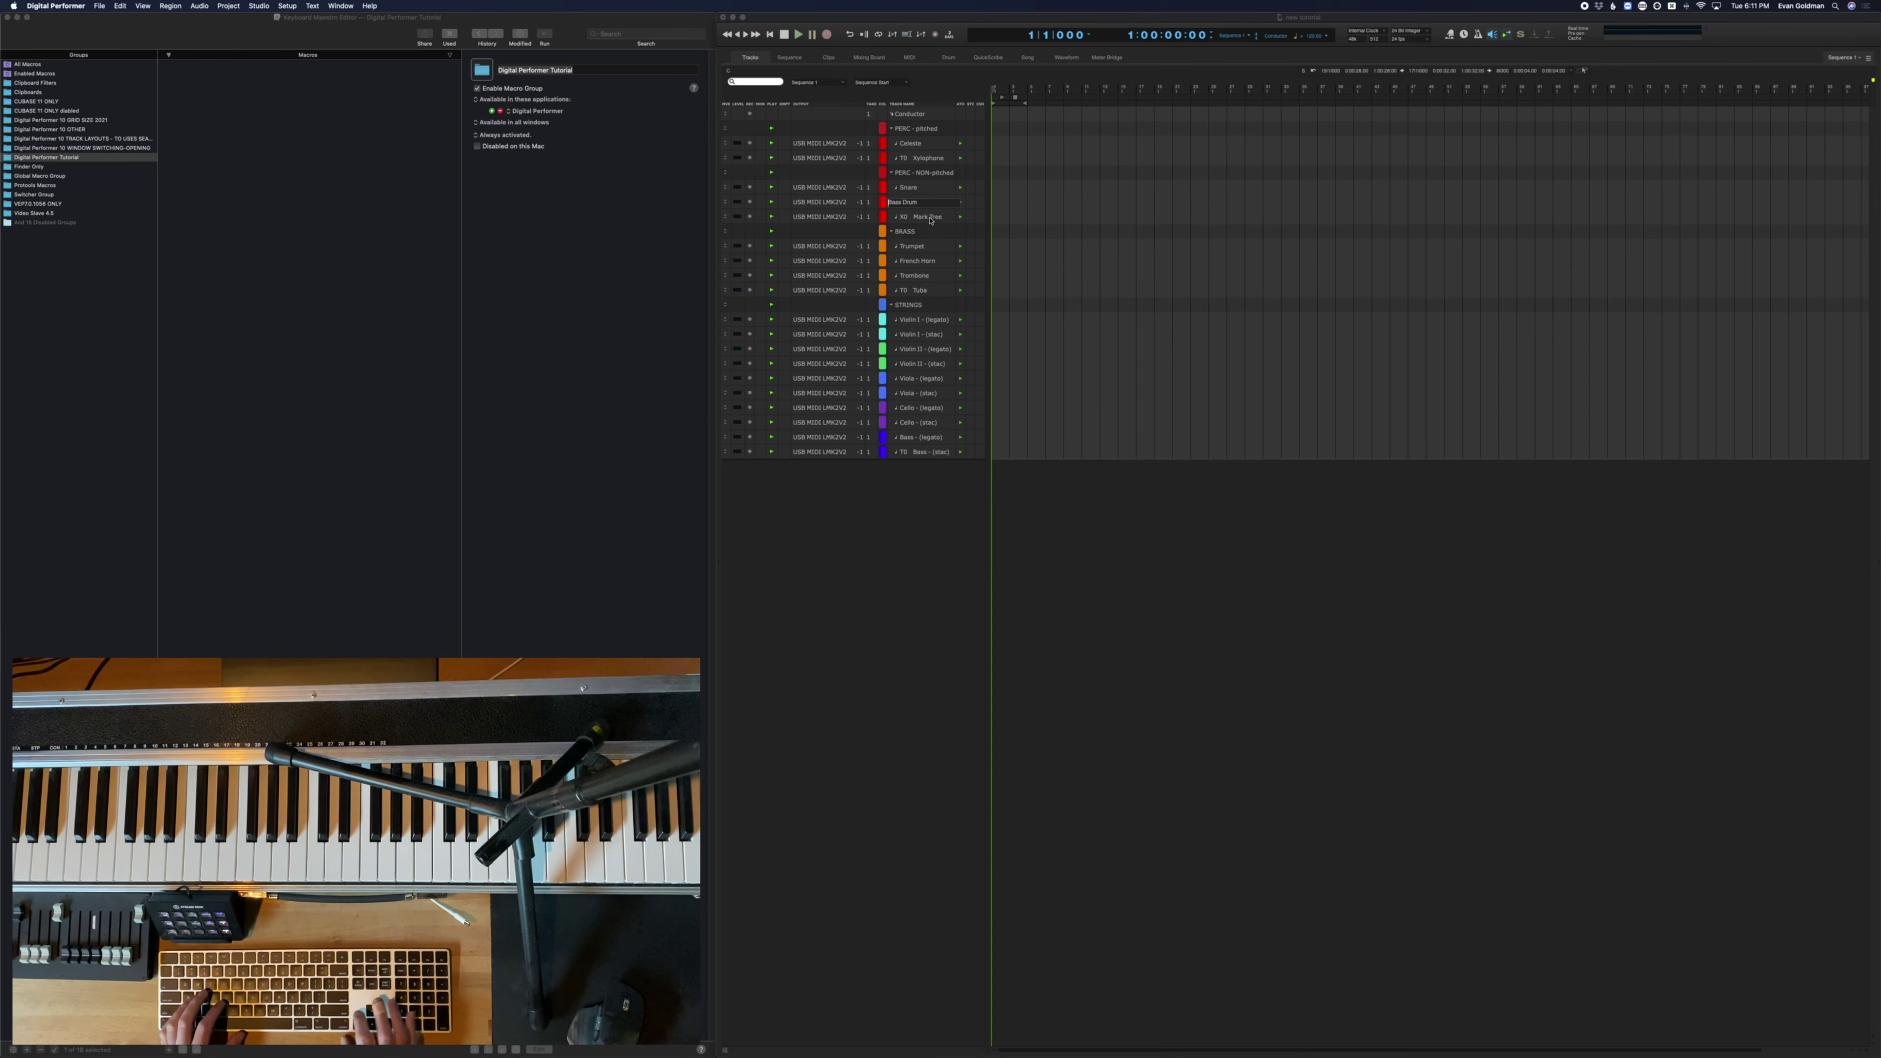
{"action": "type", "text": "X0"}
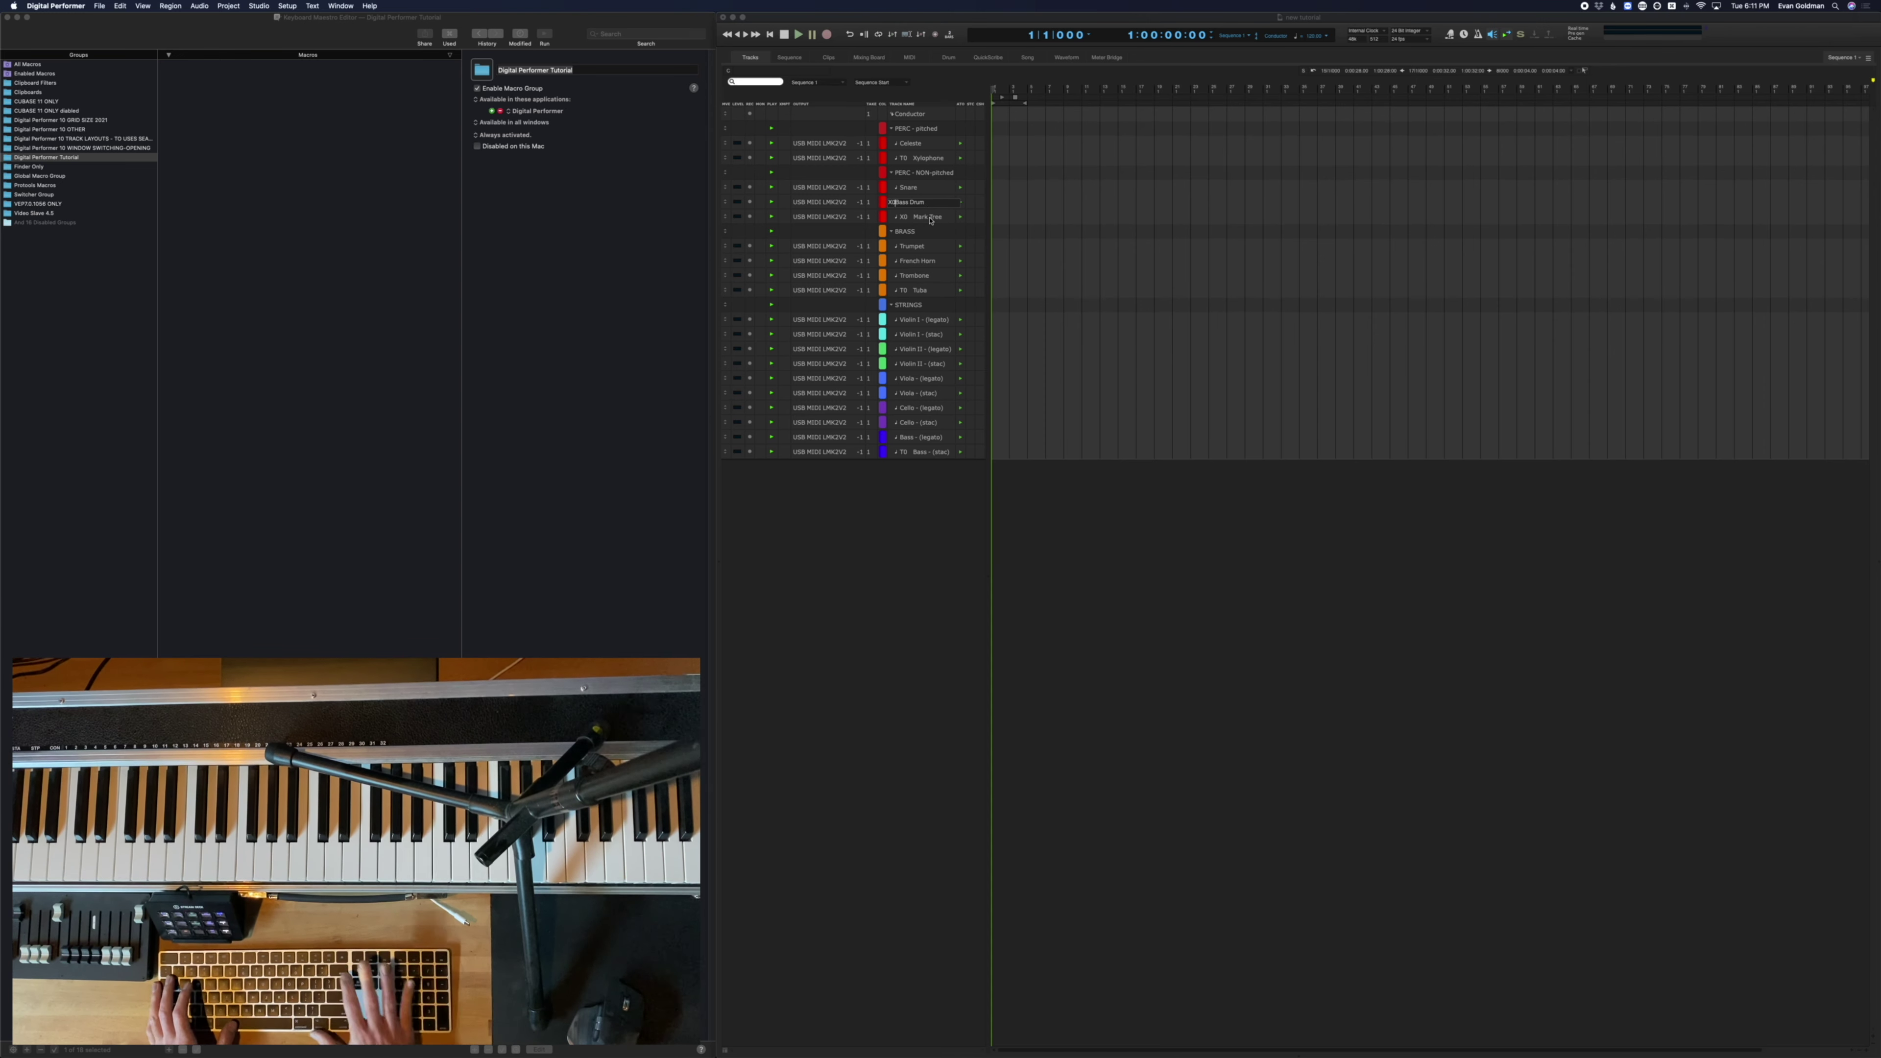
{"action": "key", "text": "shift+Tab"}
{"action": "type", "text": "X"}
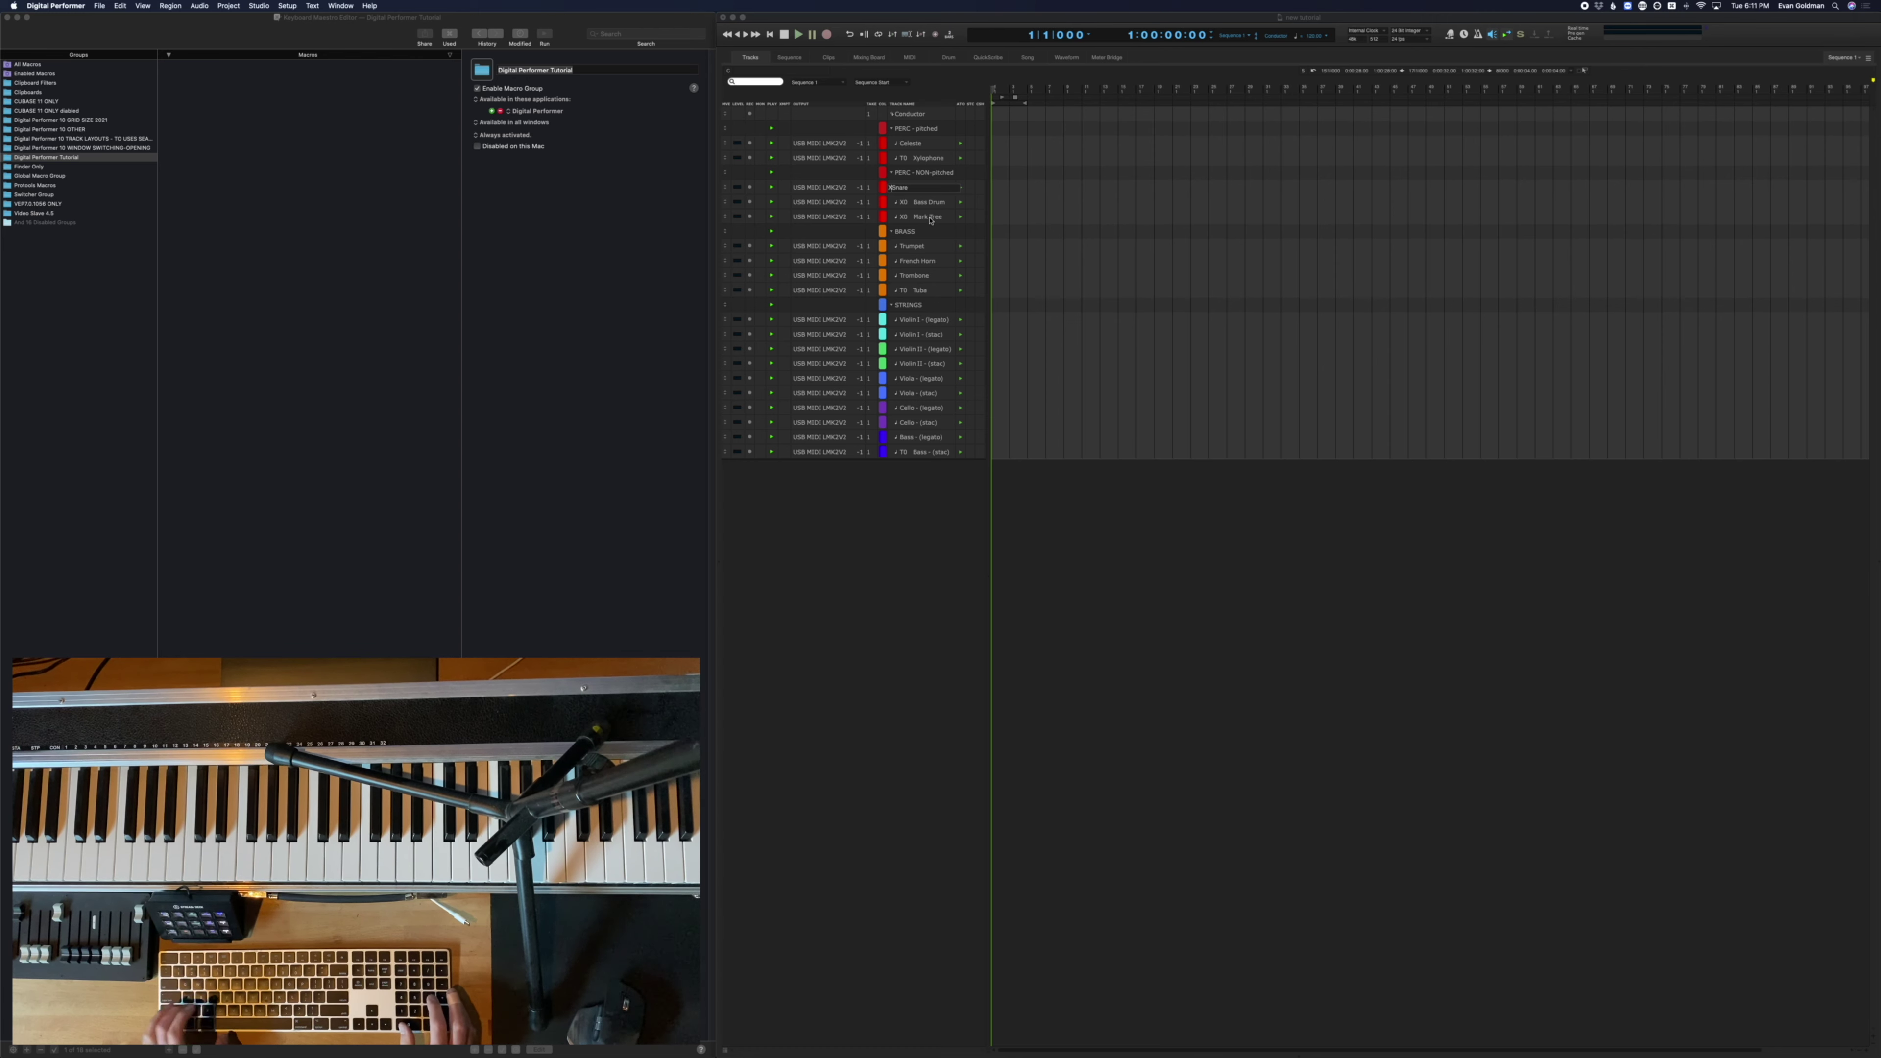
{"action": "type", "text": "0"}
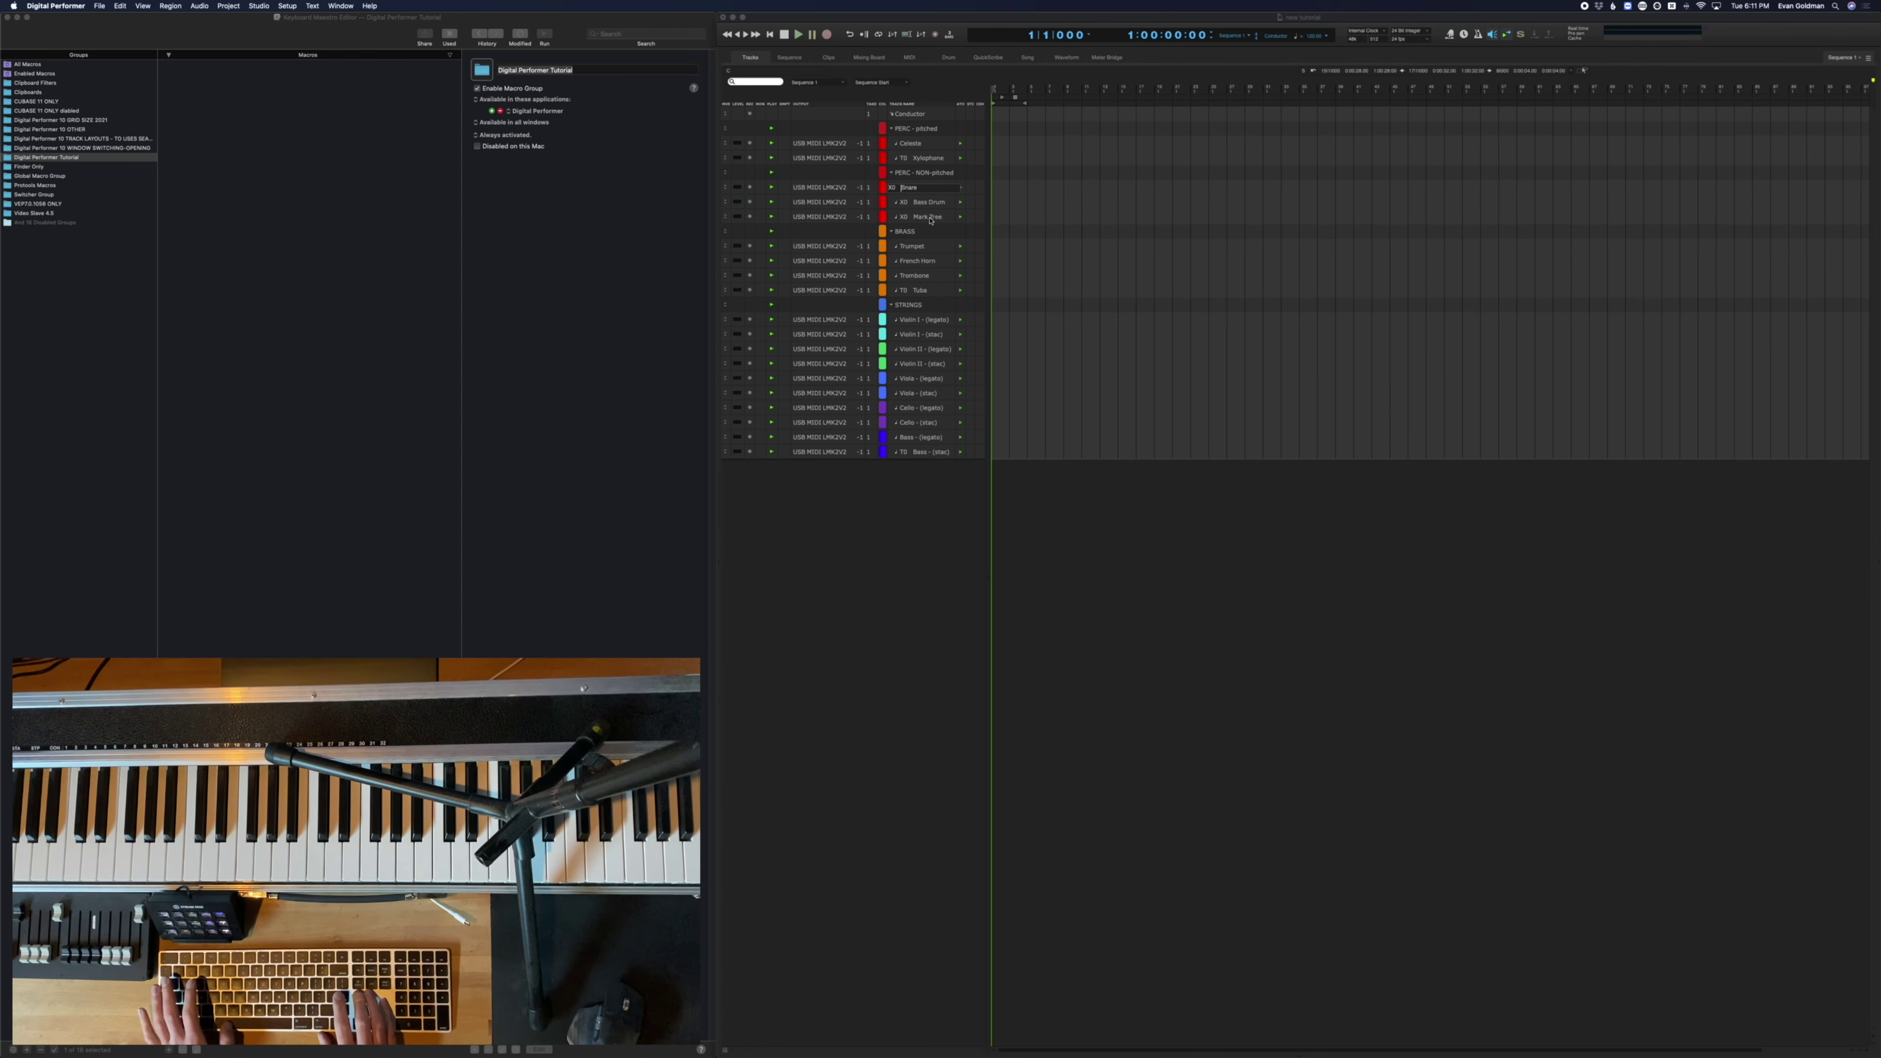
{"action": "key", "text": "Return"}
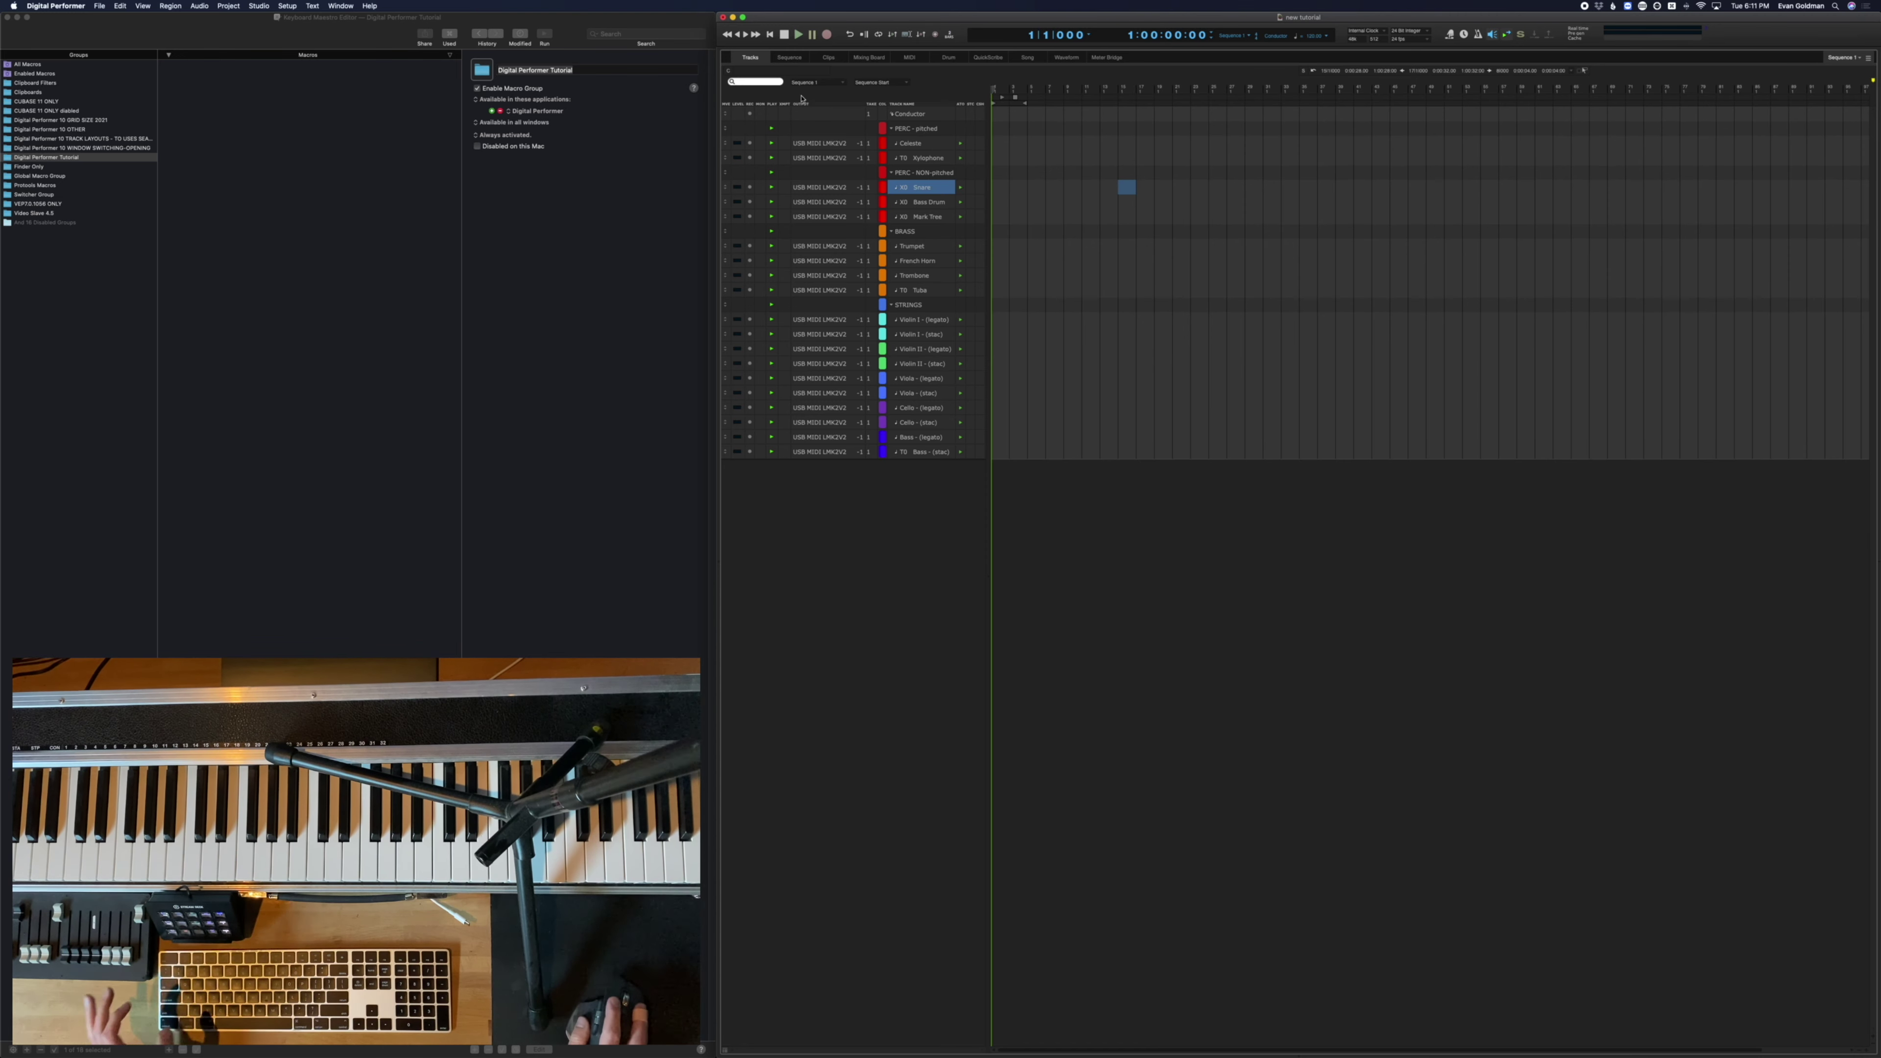
Filter the track list by T0 and by X0 to check each tagged set, and clear the filter
{"action": "left_click", "coordinate": [757, 83]}
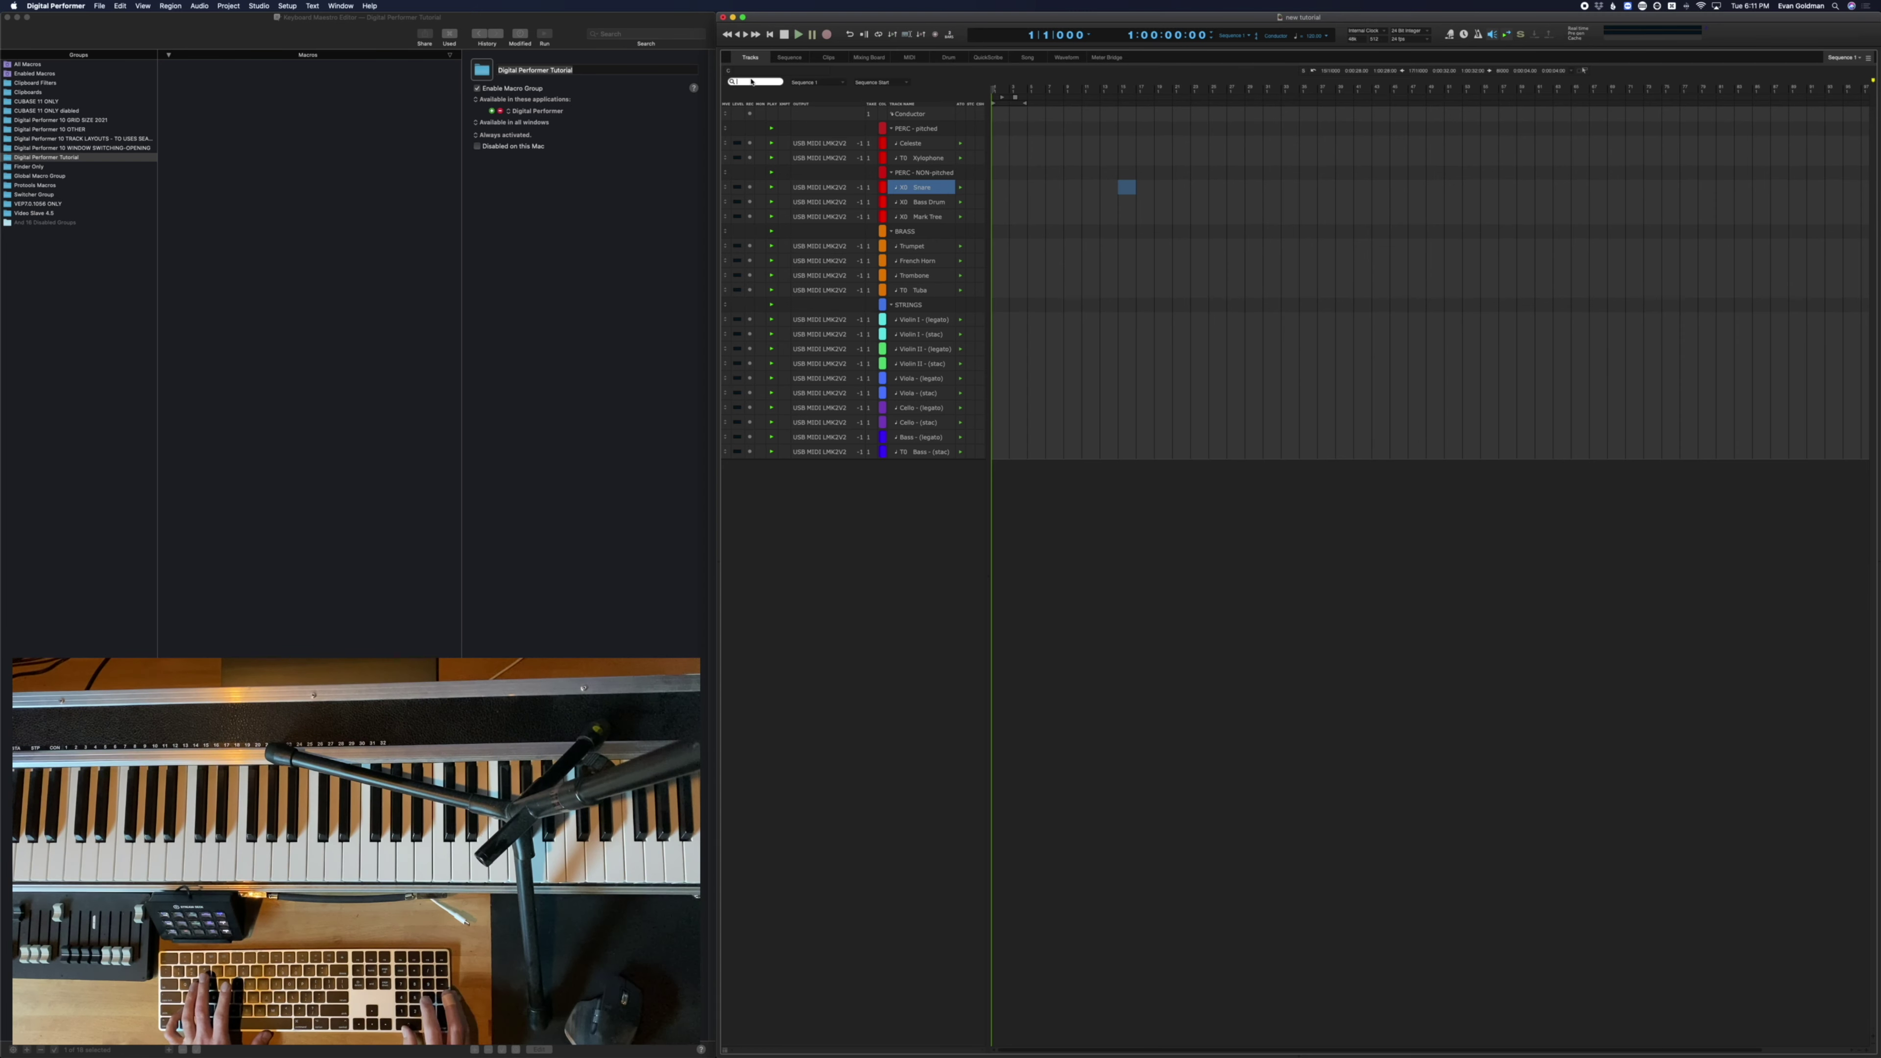
{"action": "type", "text": "T0"}
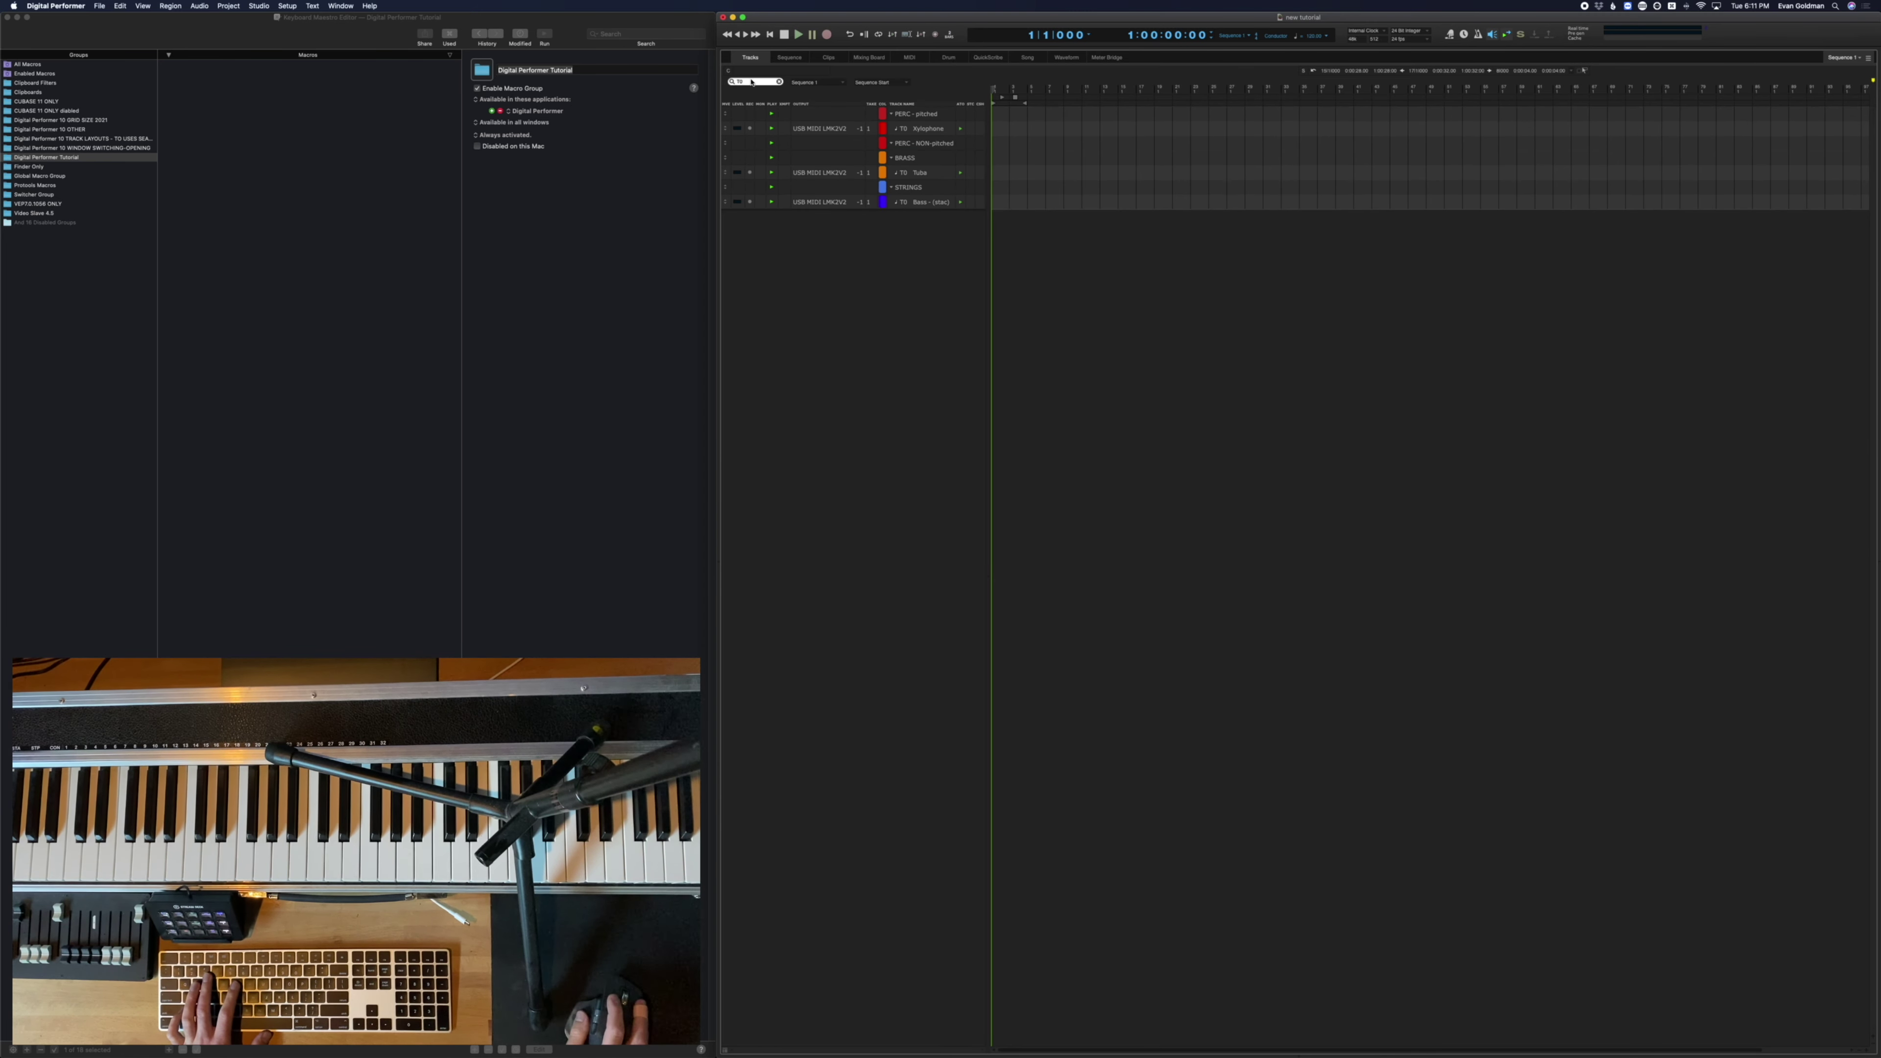
{"action": "type", "text": "X0"}
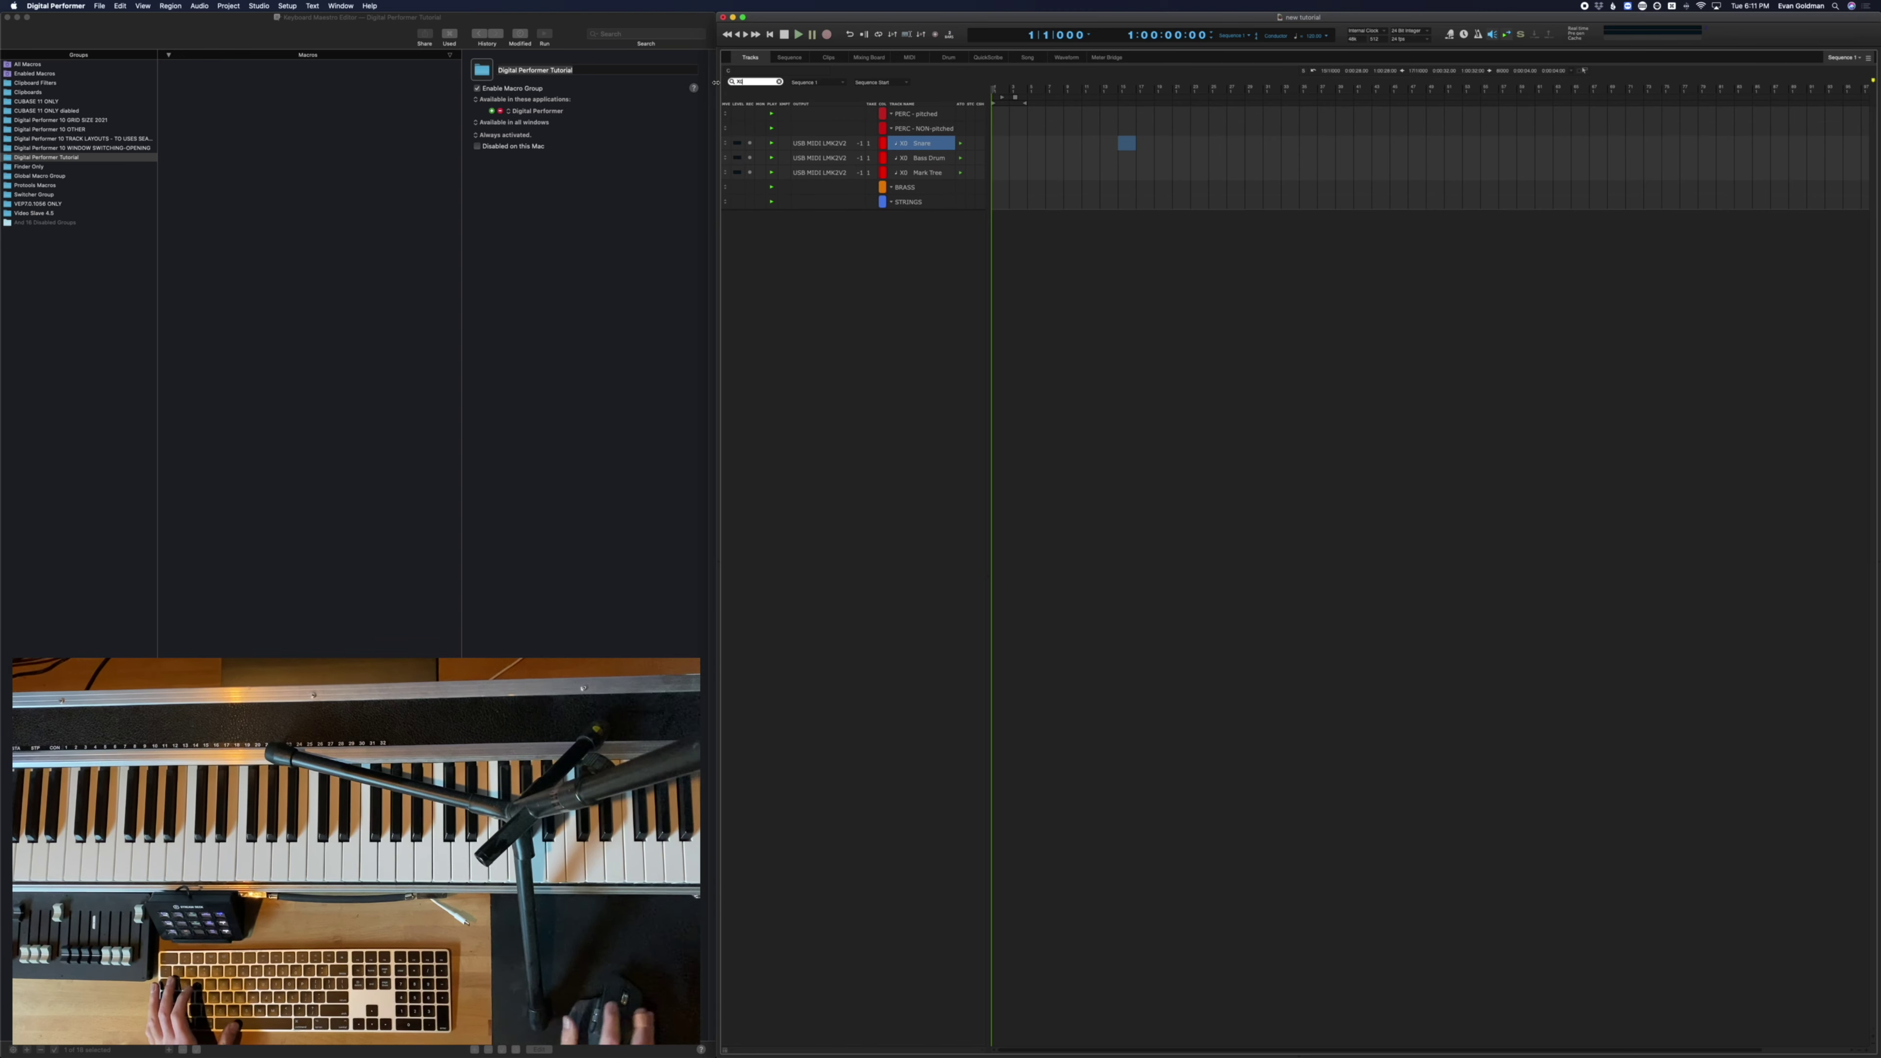
{"action": "left_click", "coordinate": [779, 82]}
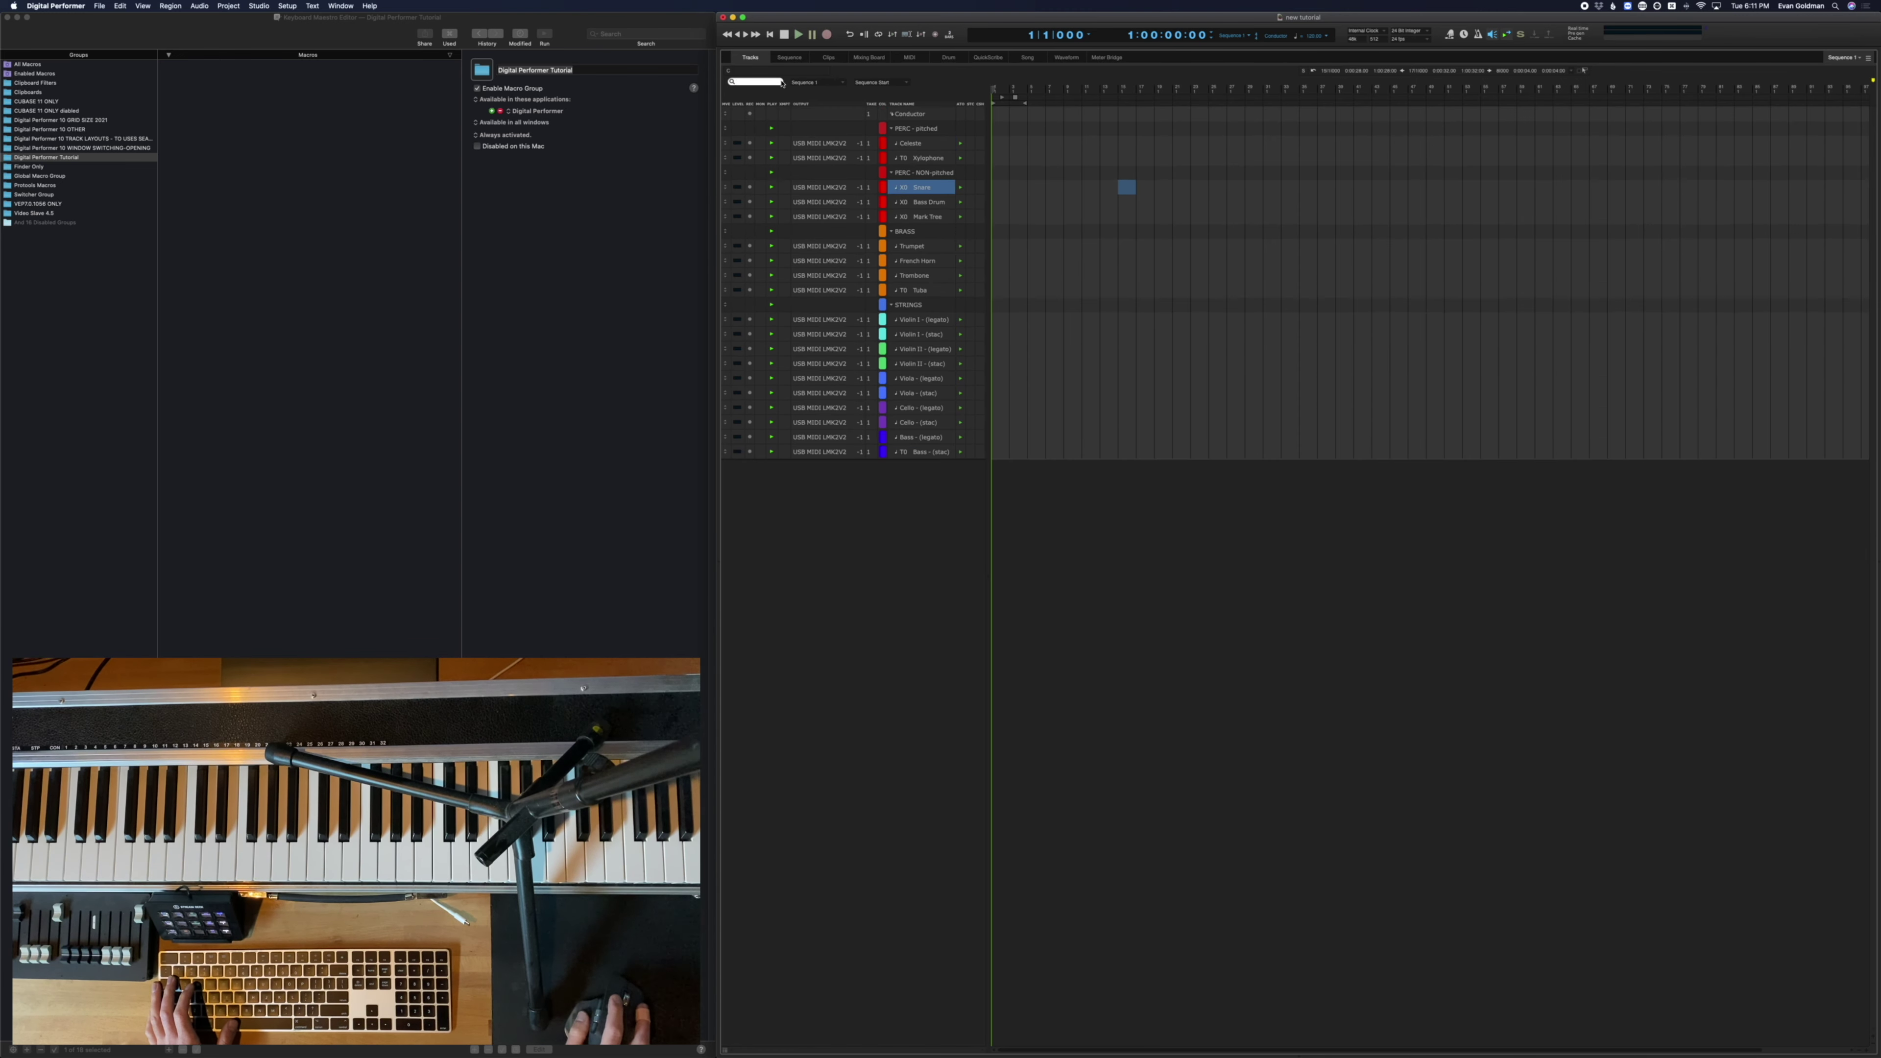
{"action": "left_click", "coordinate": [1179, 408]}
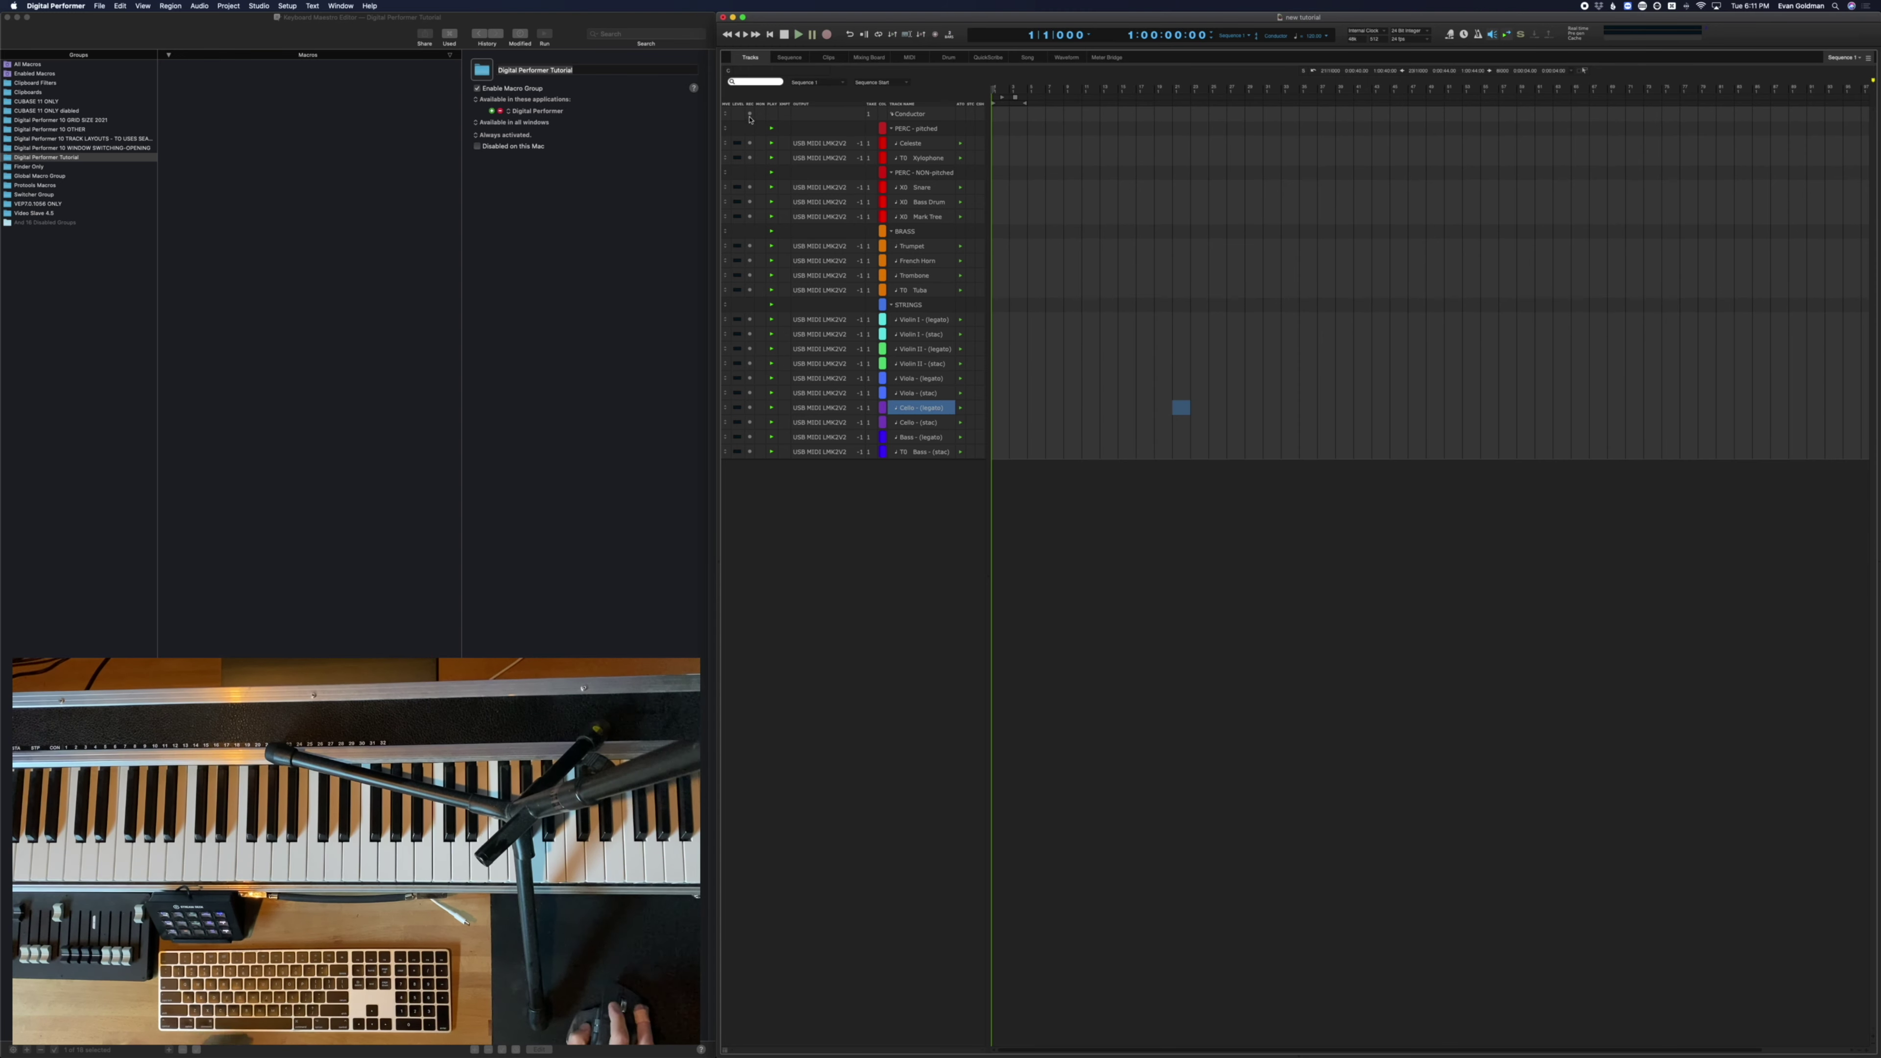
Extend the name tags to T0S on the staccato Bass track and T0B on the Tuba track
{"action": "left_click", "coordinate": [924, 454]}
{"action": "key", "text": "shift+e"}
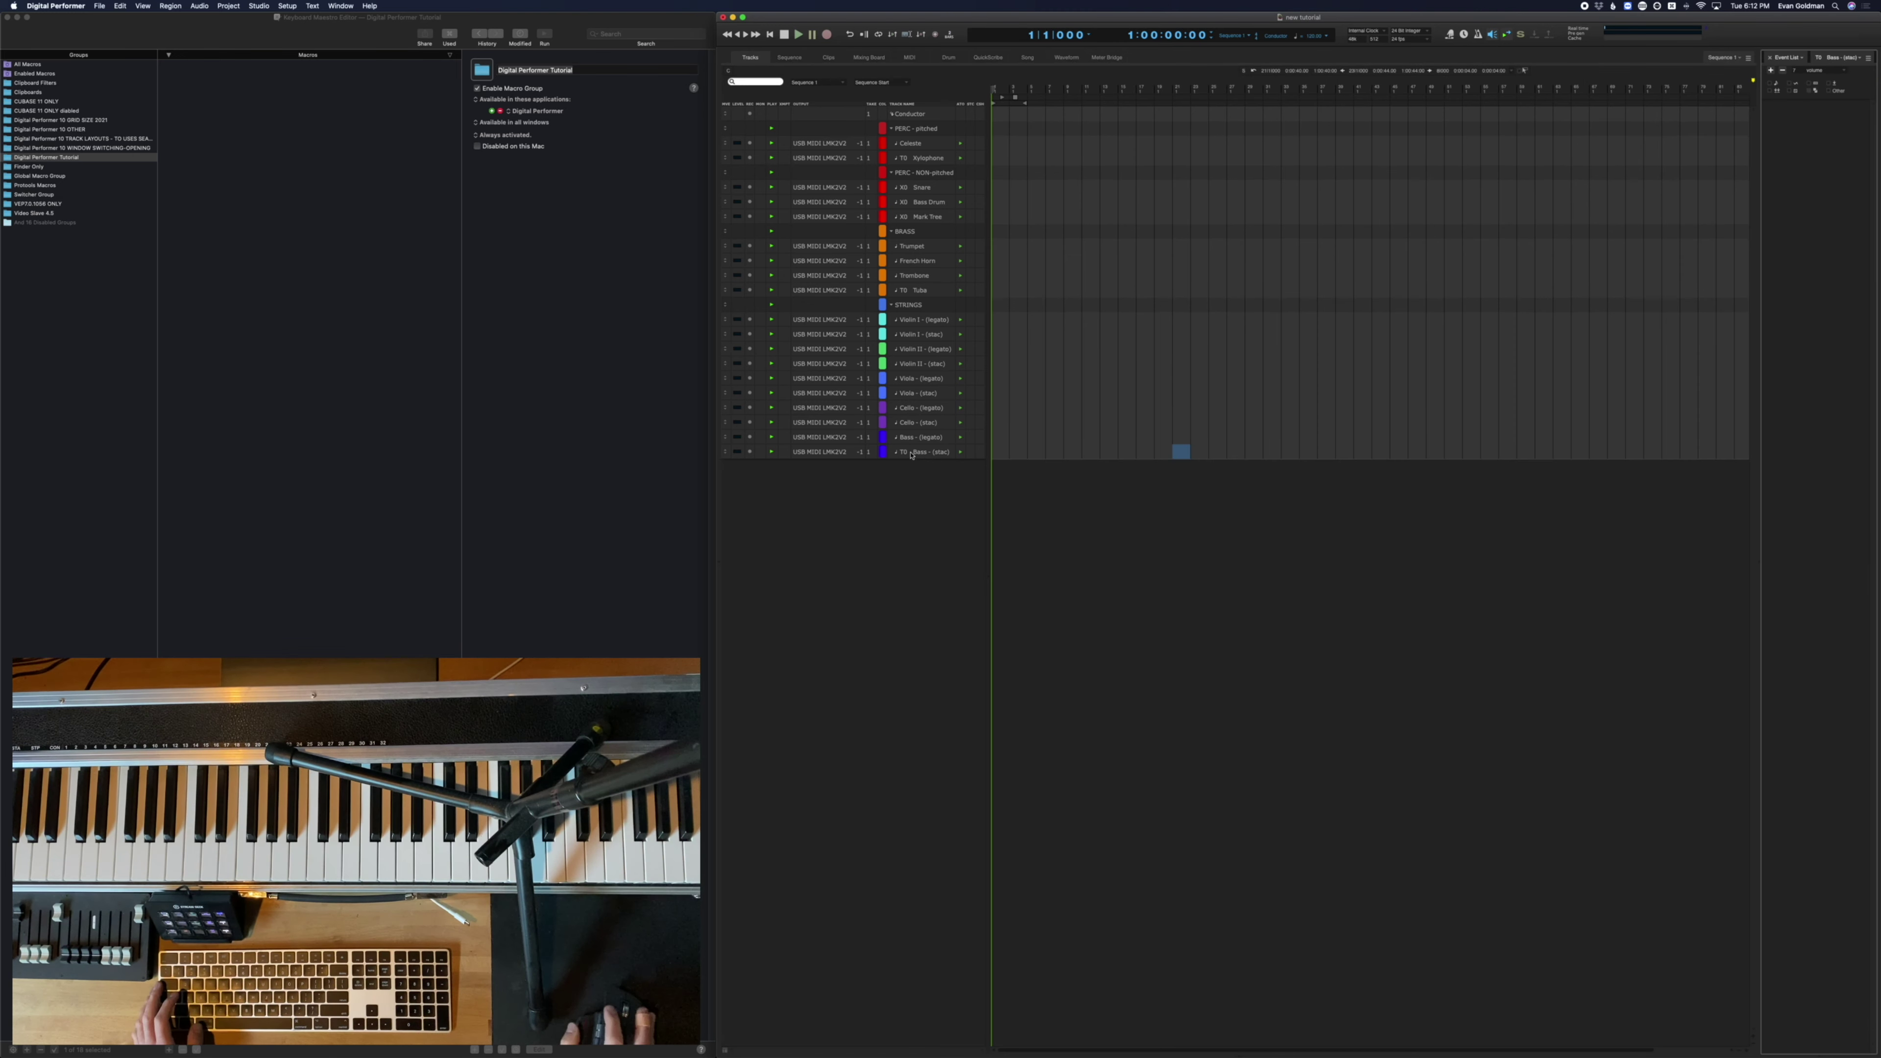
{"action": "double_click", "coordinate": [916, 454]}
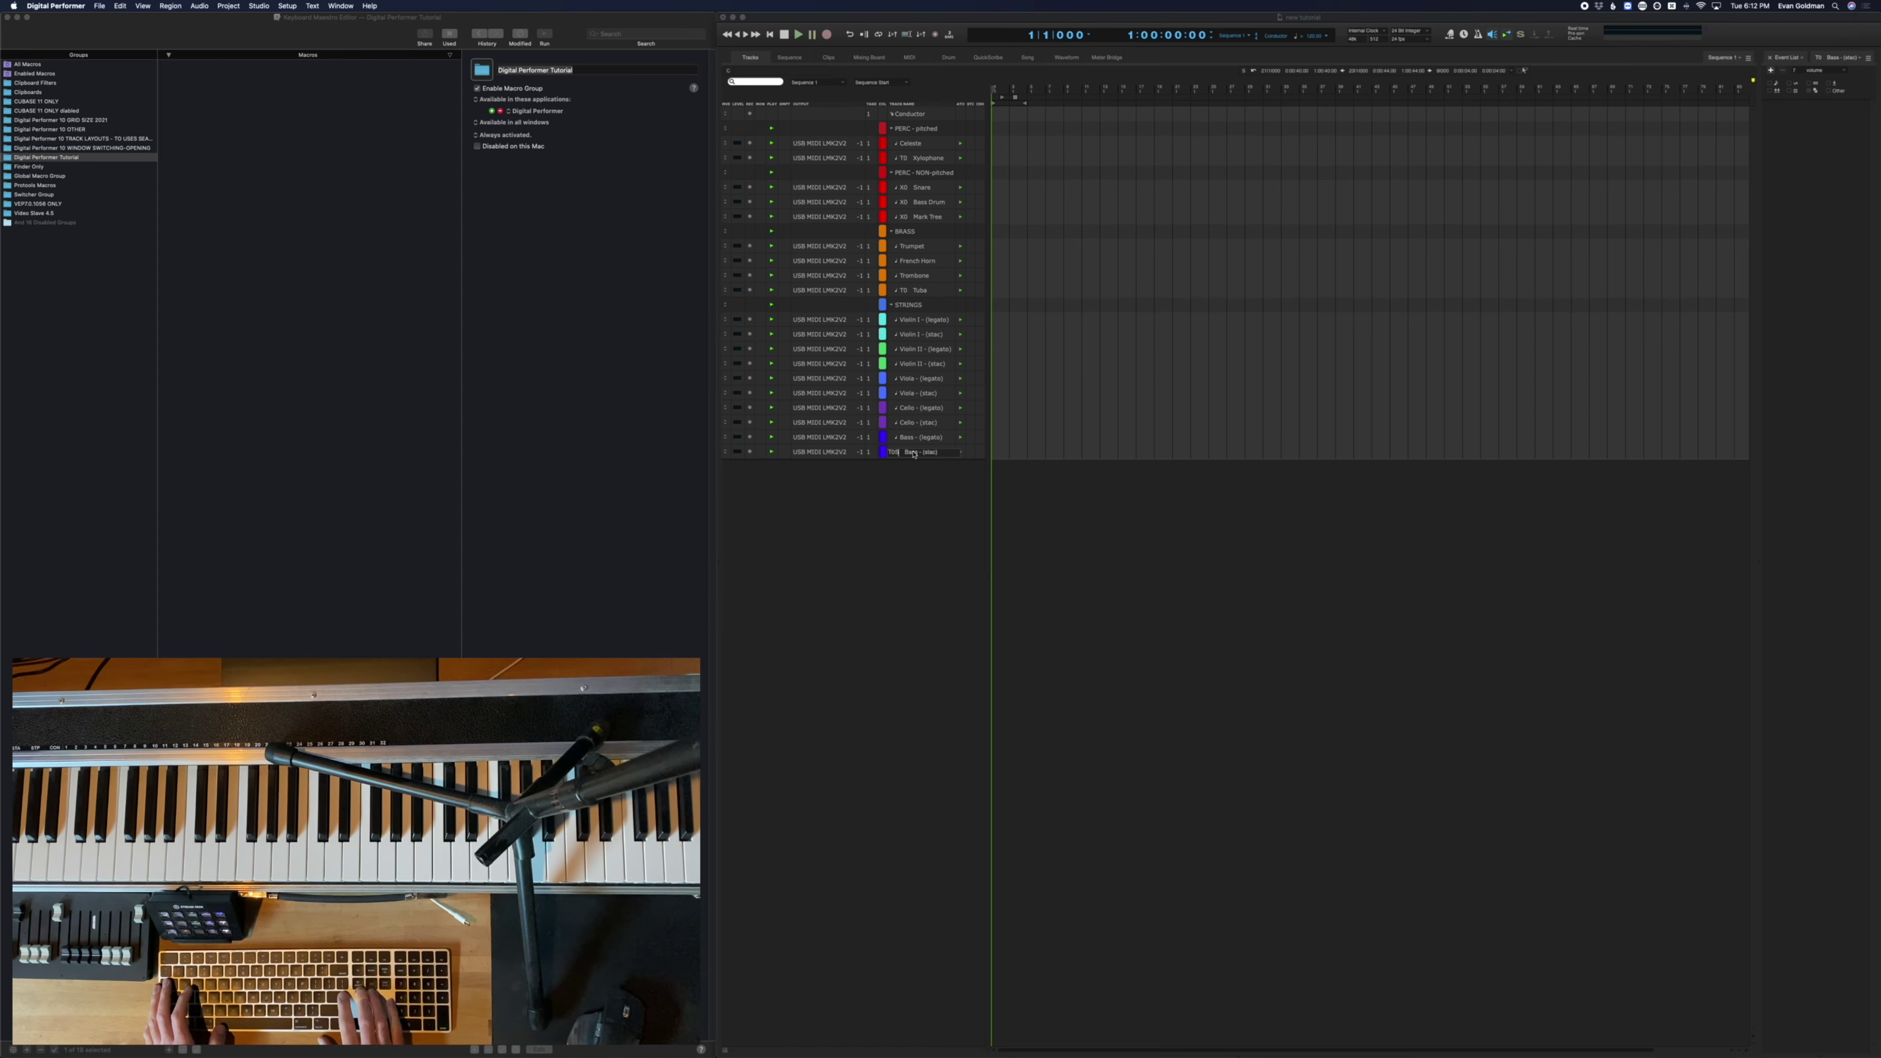
{"action": "key", "text": "Return"}
{"action": "double_click", "coordinate": [920, 291]}
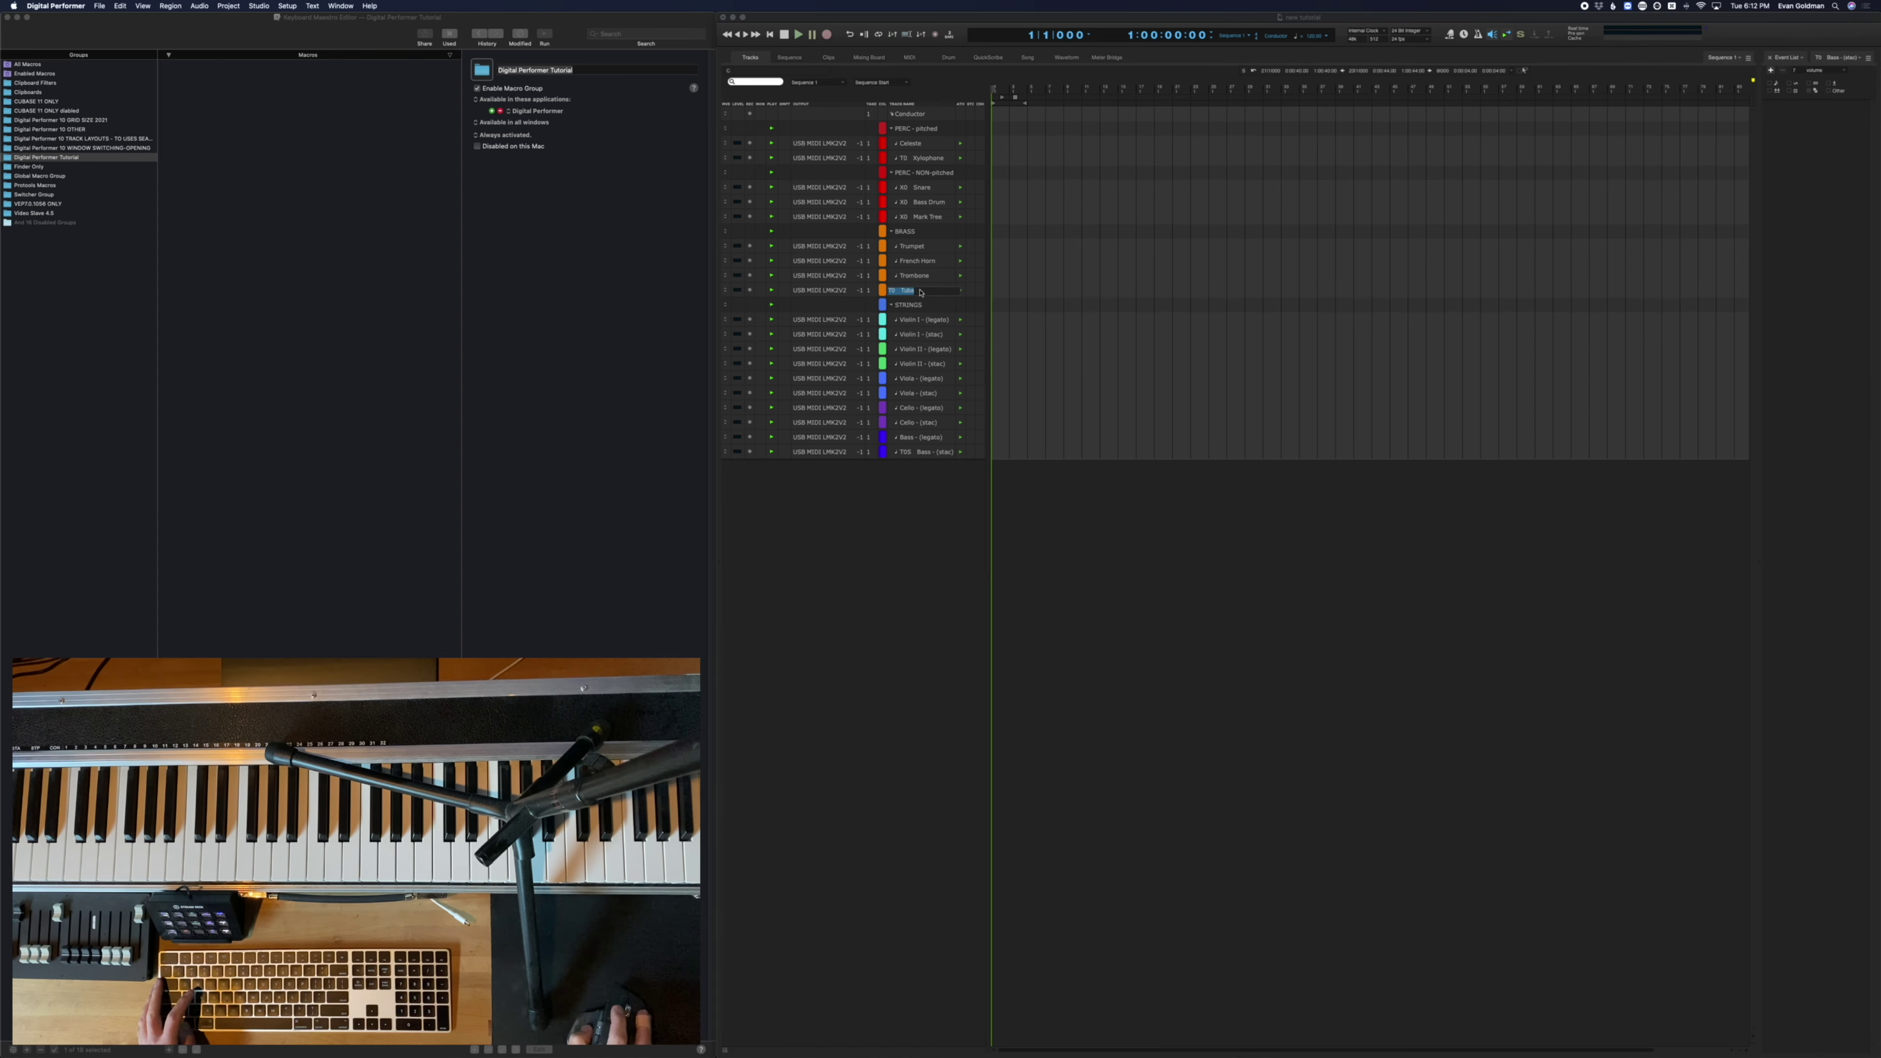
{"action": "type", "text": "TOB"}
{"action": "key", "text": "Return"}
Extend the tag in the Mark Tree track's name to X0P
{"action": "left_click", "coordinate": [918, 217]}
{"action": "left_click", "coordinate": [918, 217]}
{"action": "key", "text": "Up"}
{"action": "type", "text": "XO"}
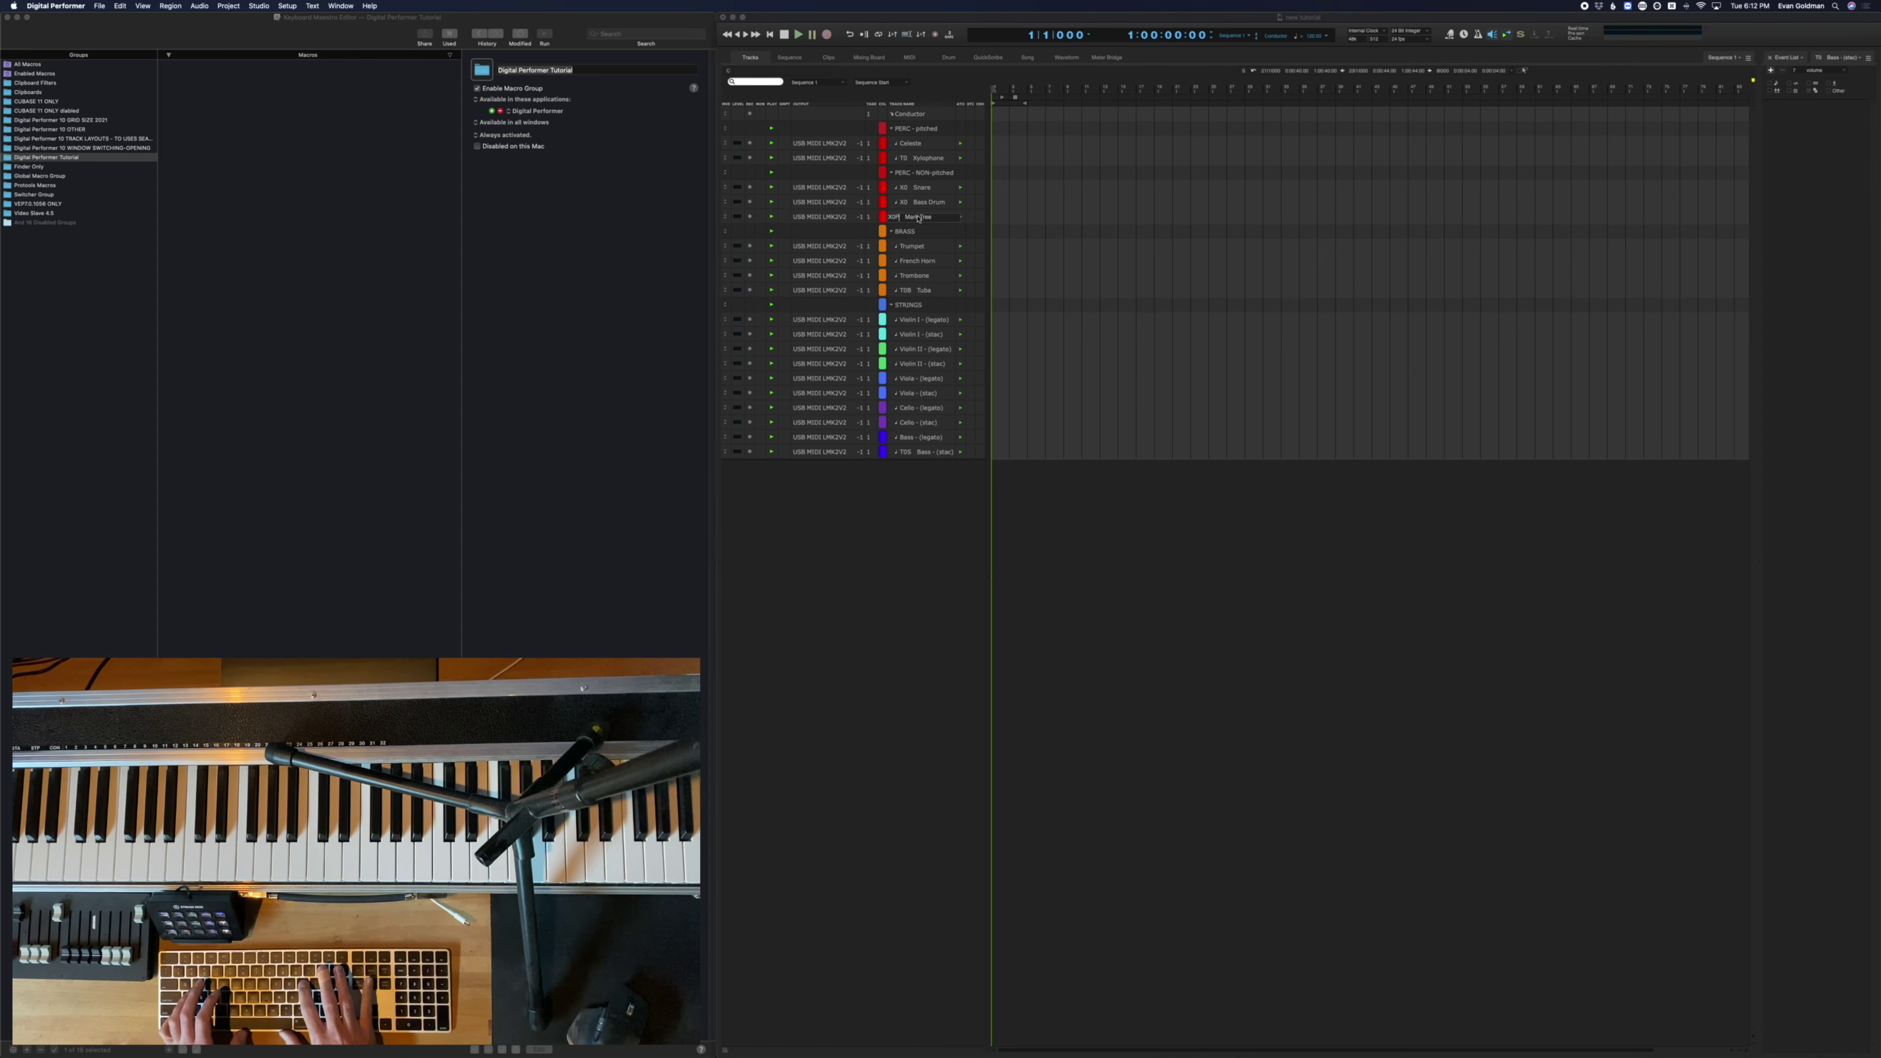
{"action": "type", "text": "P"}
{"action": "key", "text": "Return"}
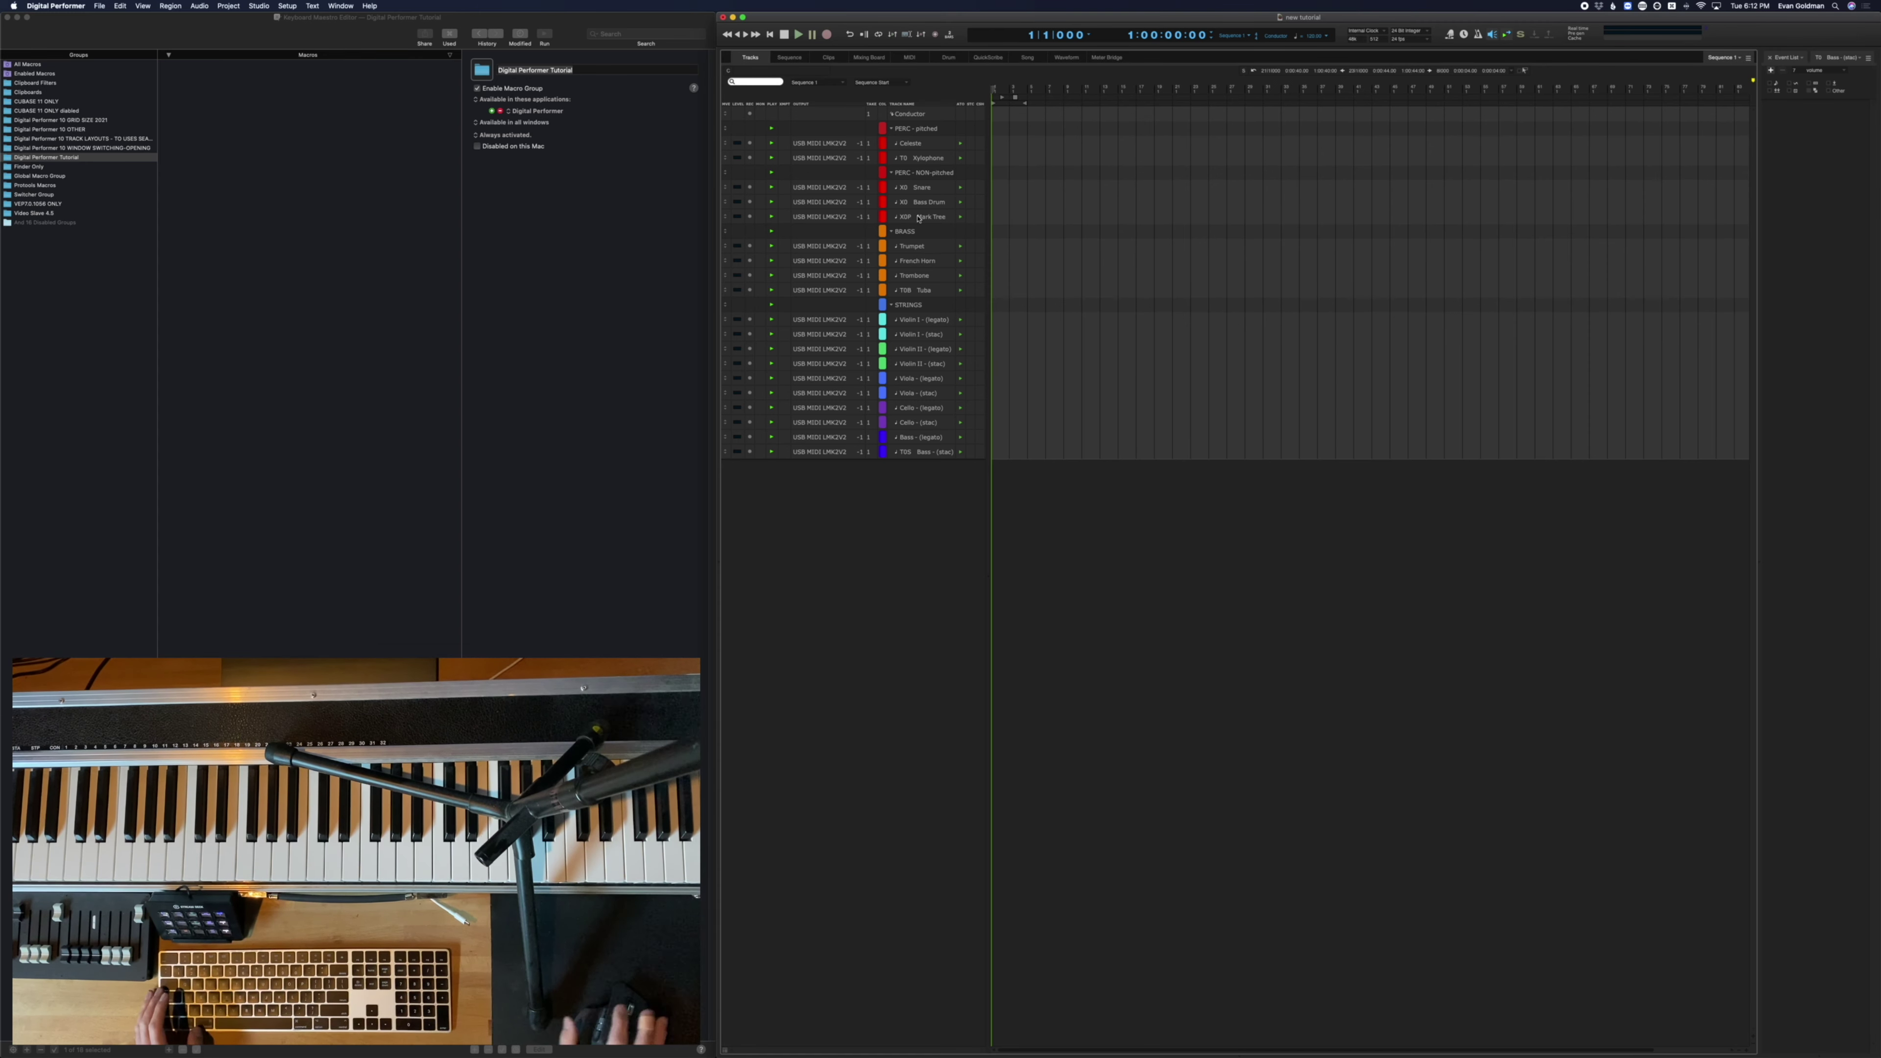
Extend the tag in the Xylophone track's name to T0P
{"action": "left_click", "coordinate": [926, 159]}
{"action": "left_click", "coordinate": [926, 159]}
{"action": "key", "text": "Up"}
{"action": "key", "text": "Right"}
{"action": "key", "text": "Right"}
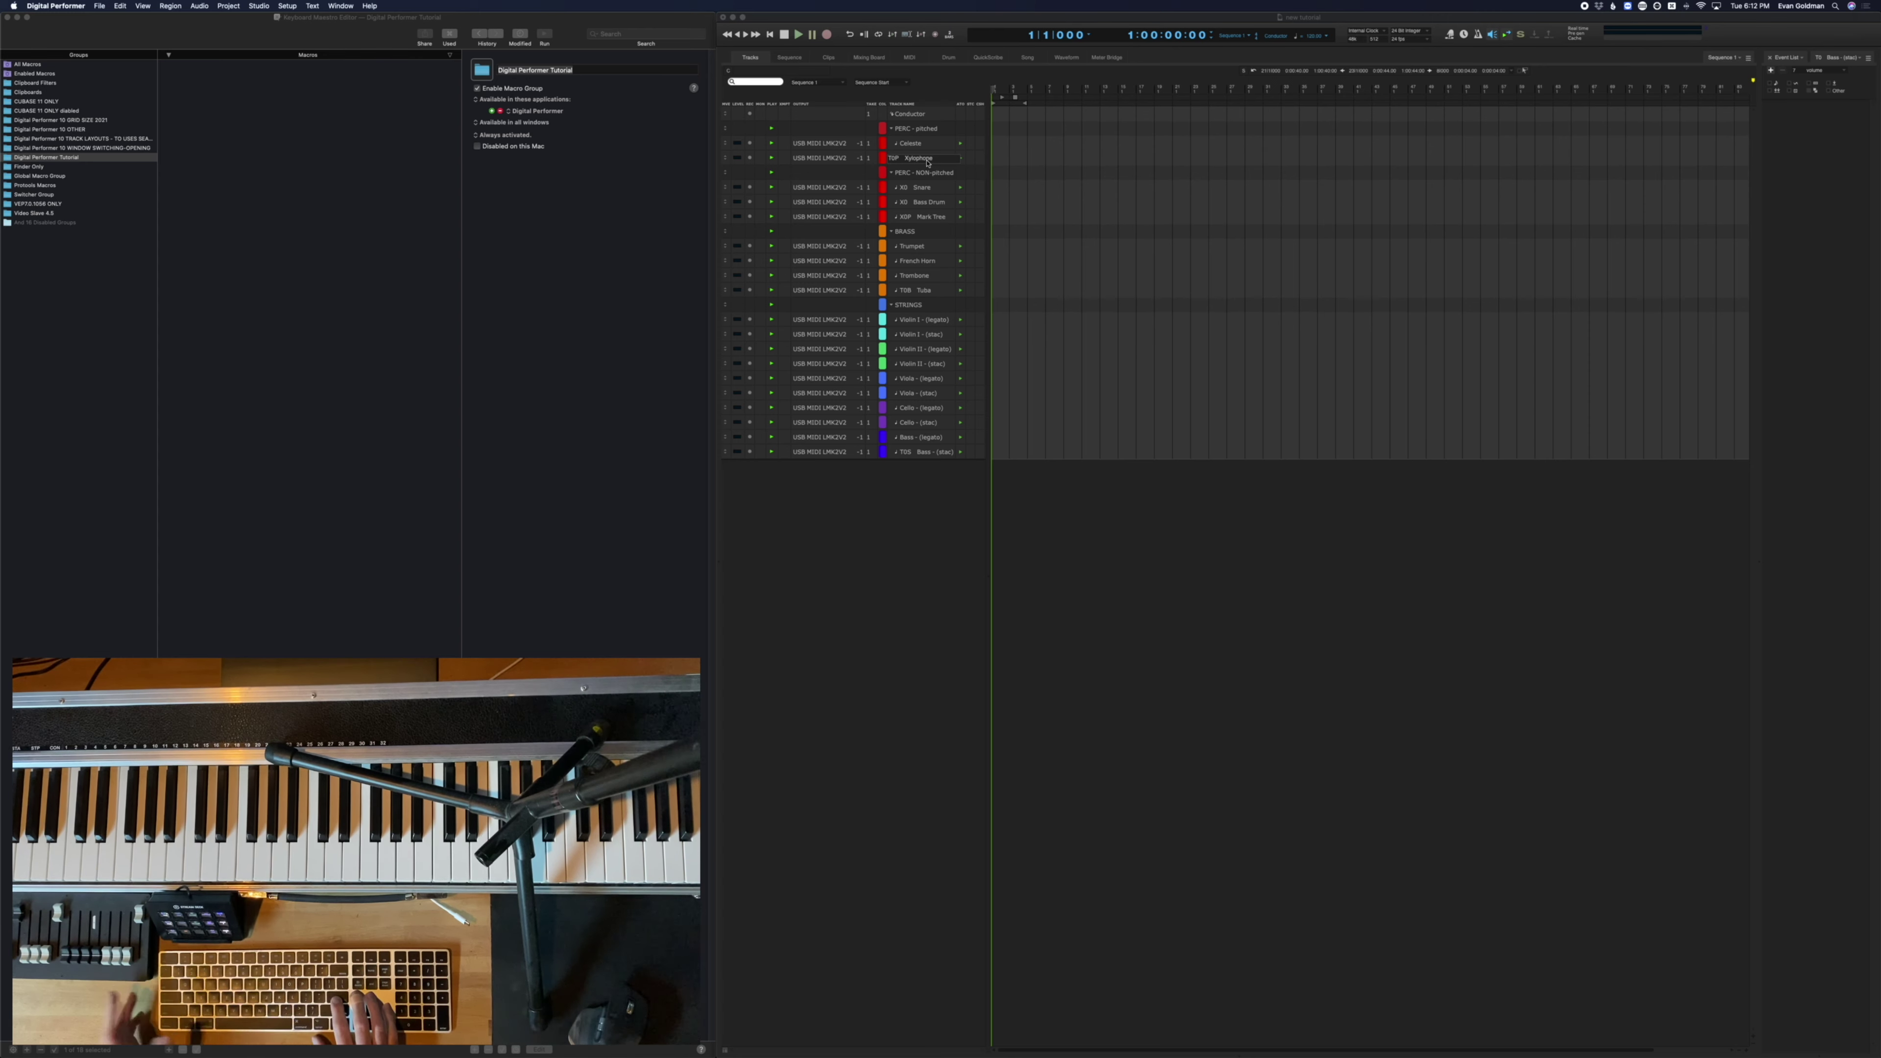
{"action": "type", "text": "P"}
{"action": "key", "text": "Return"}
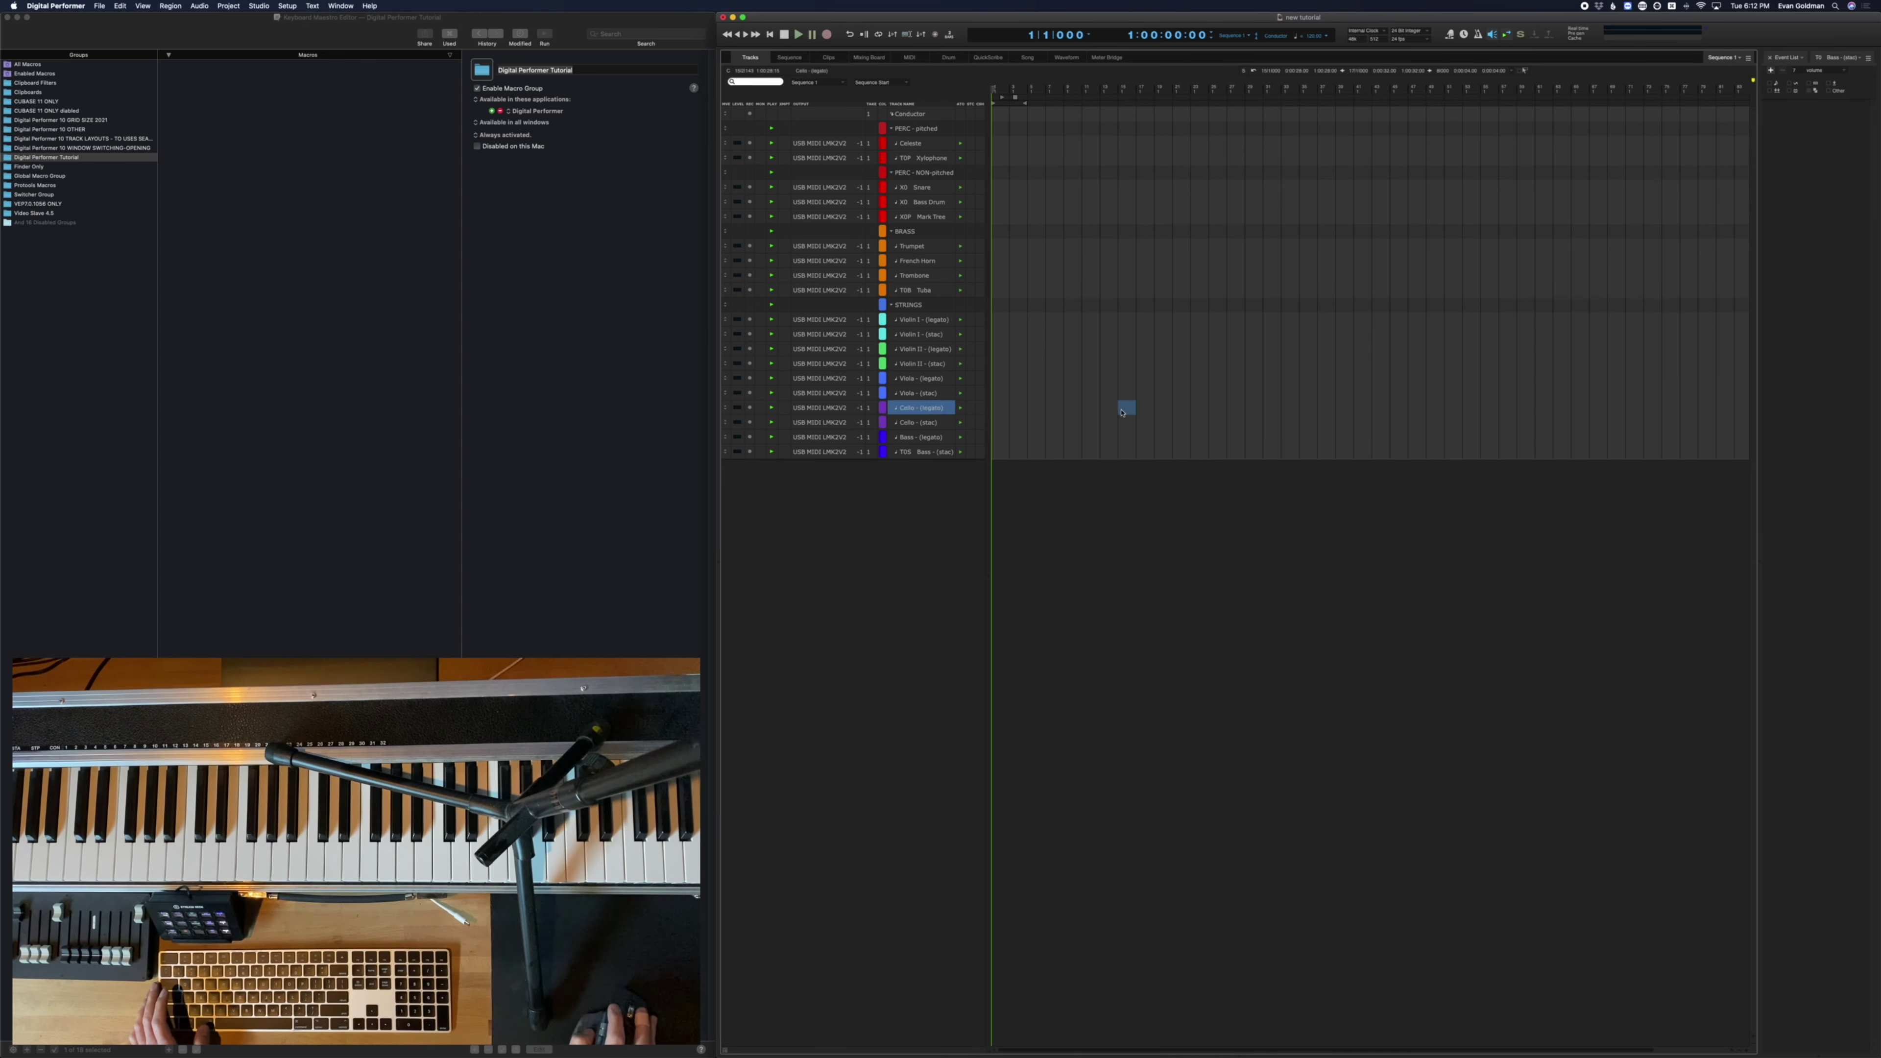
Select the pitched and non-pitched percussion tracks together, from Mark Tree up to the pitched percussion folder
{"action": "left_click", "coordinate": [927, 217]}
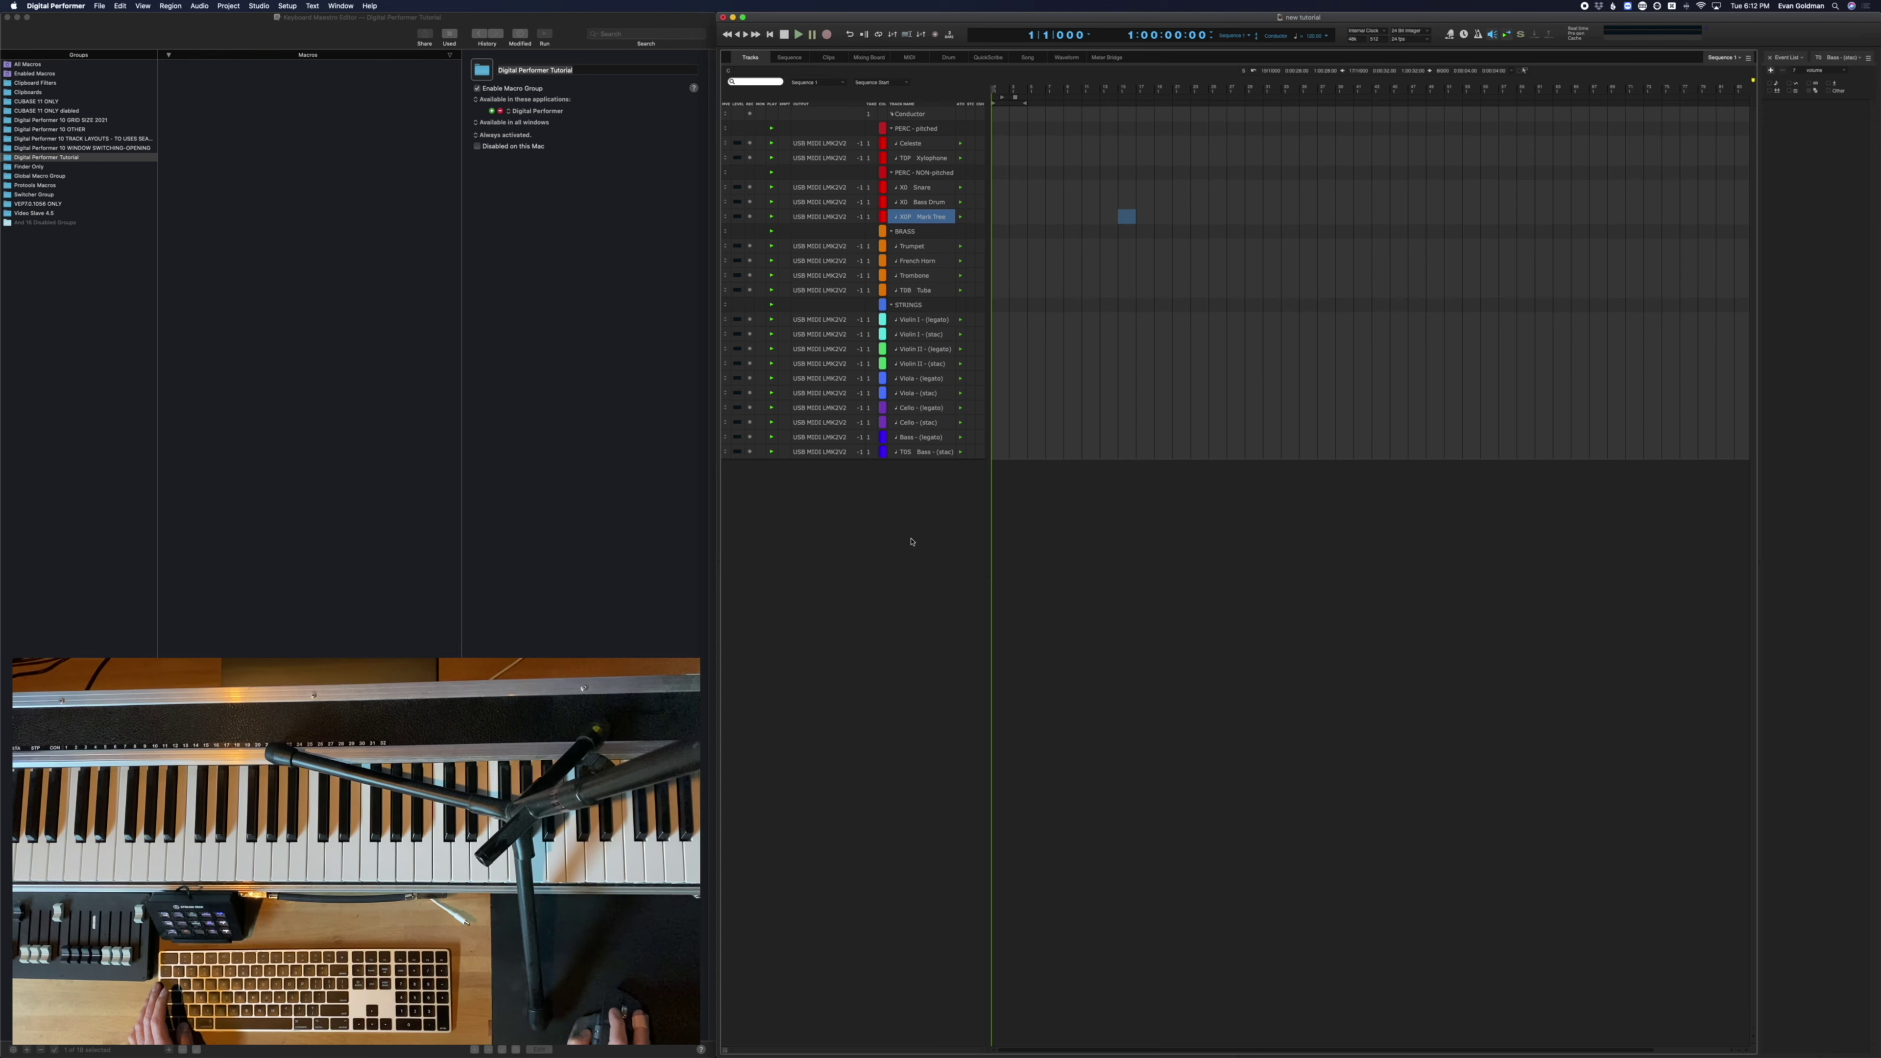
{"action": "left_click", "coordinate": [920, 437]}
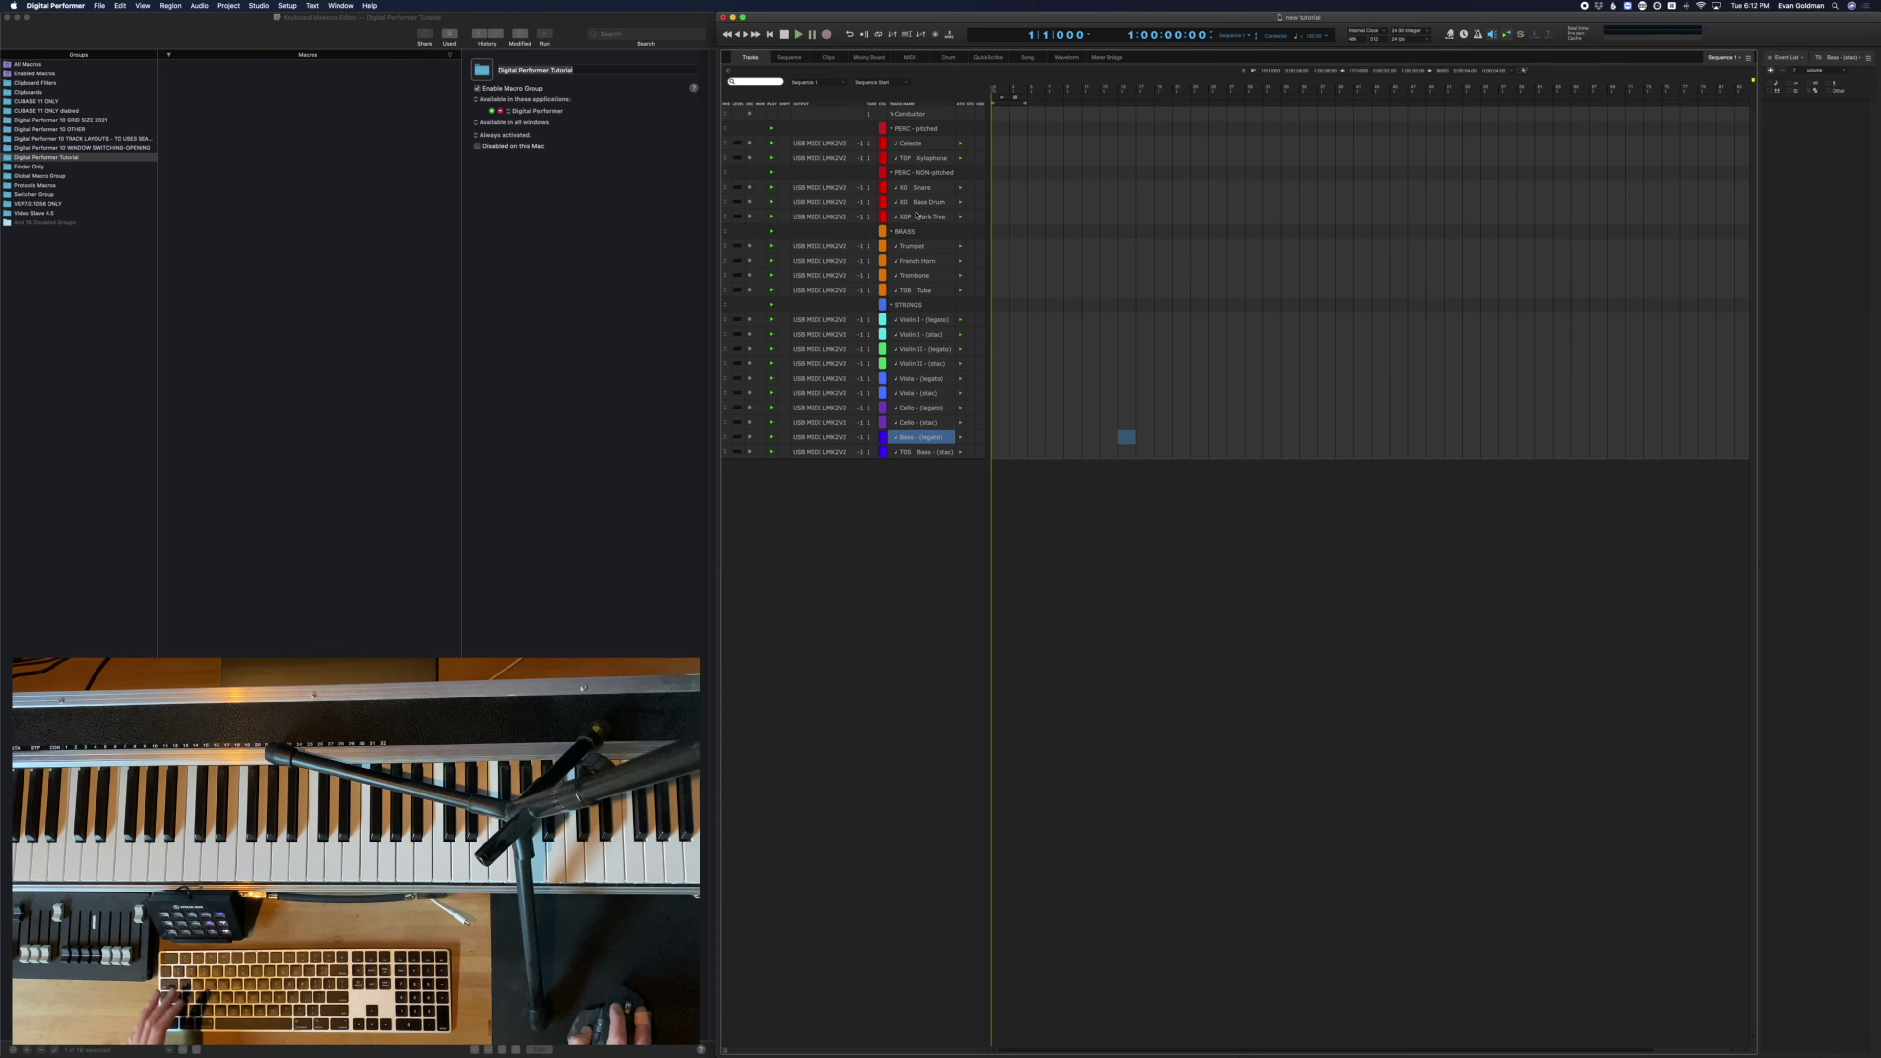
{"action": "left_click_drag", "start_coordinate": [916, 221], "coordinate": [916, 140]}
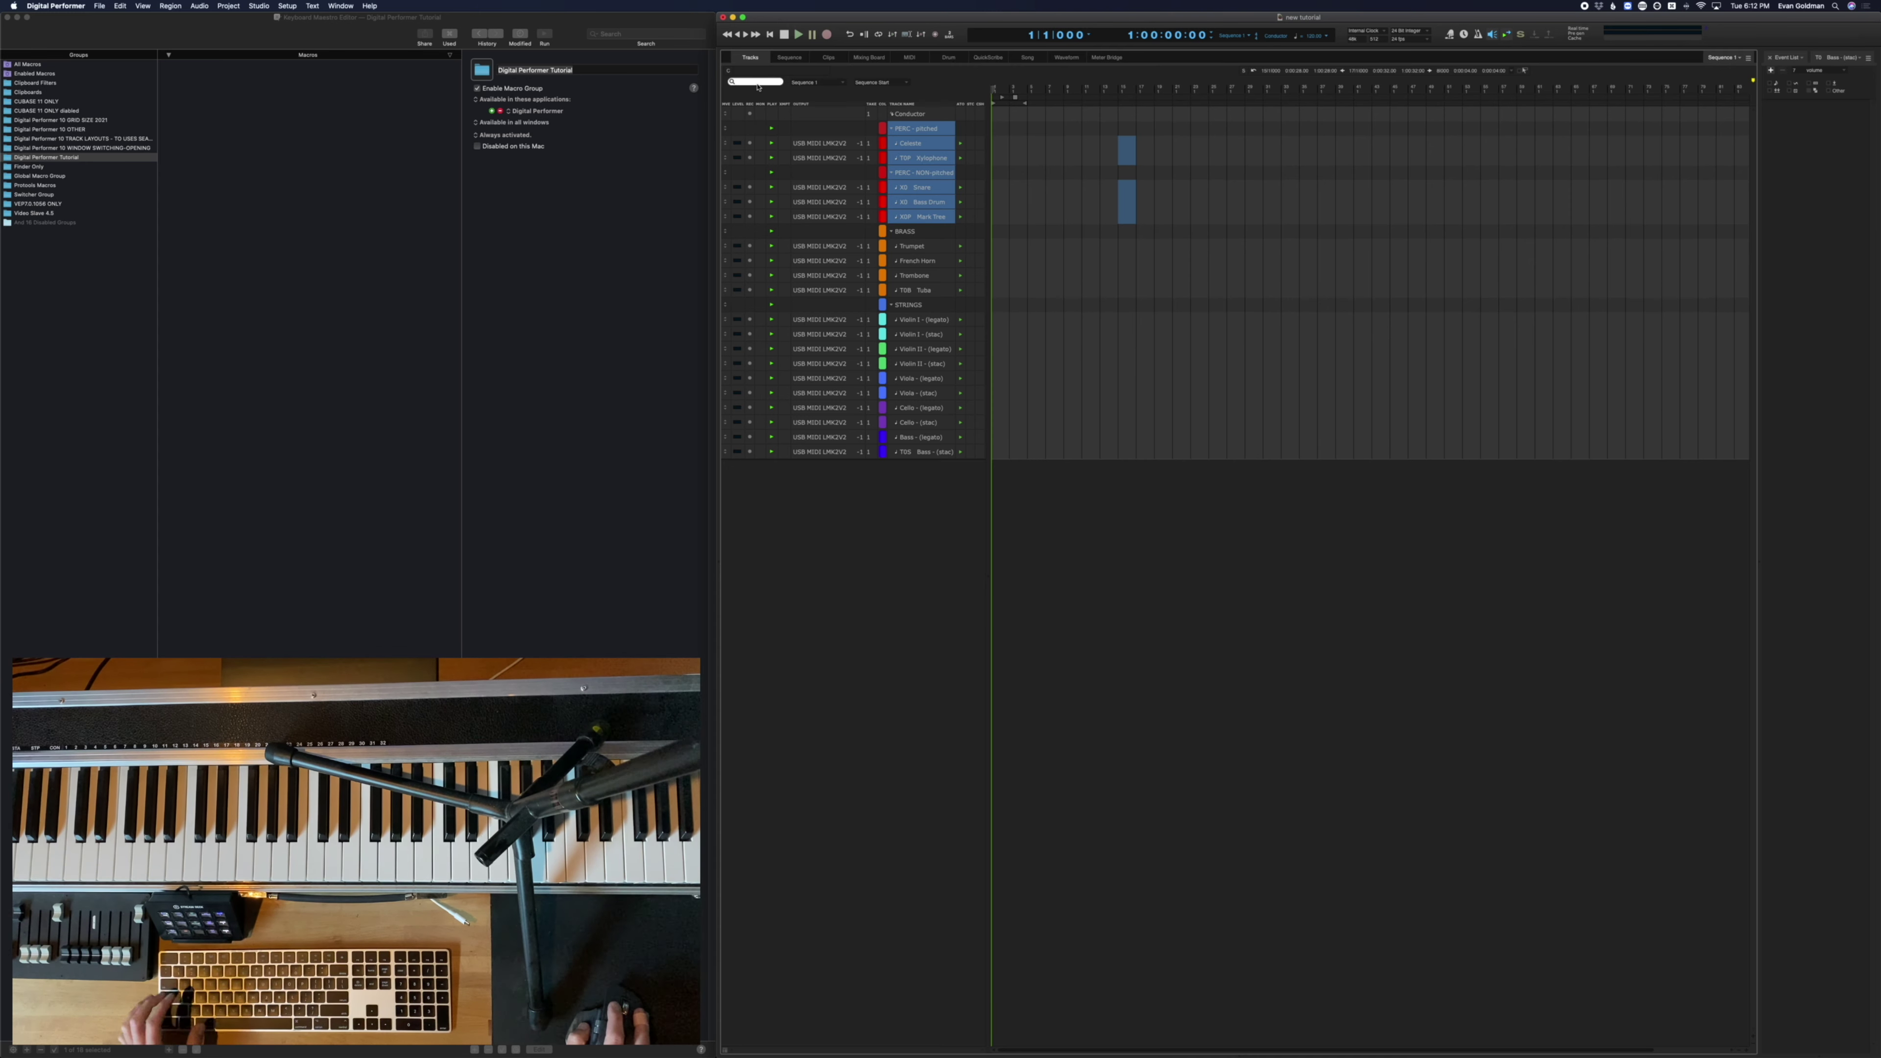
Filter the track list by 0P to check the tagged percussion tracks, and clear the filter
{"action": "type", "text": "1"}
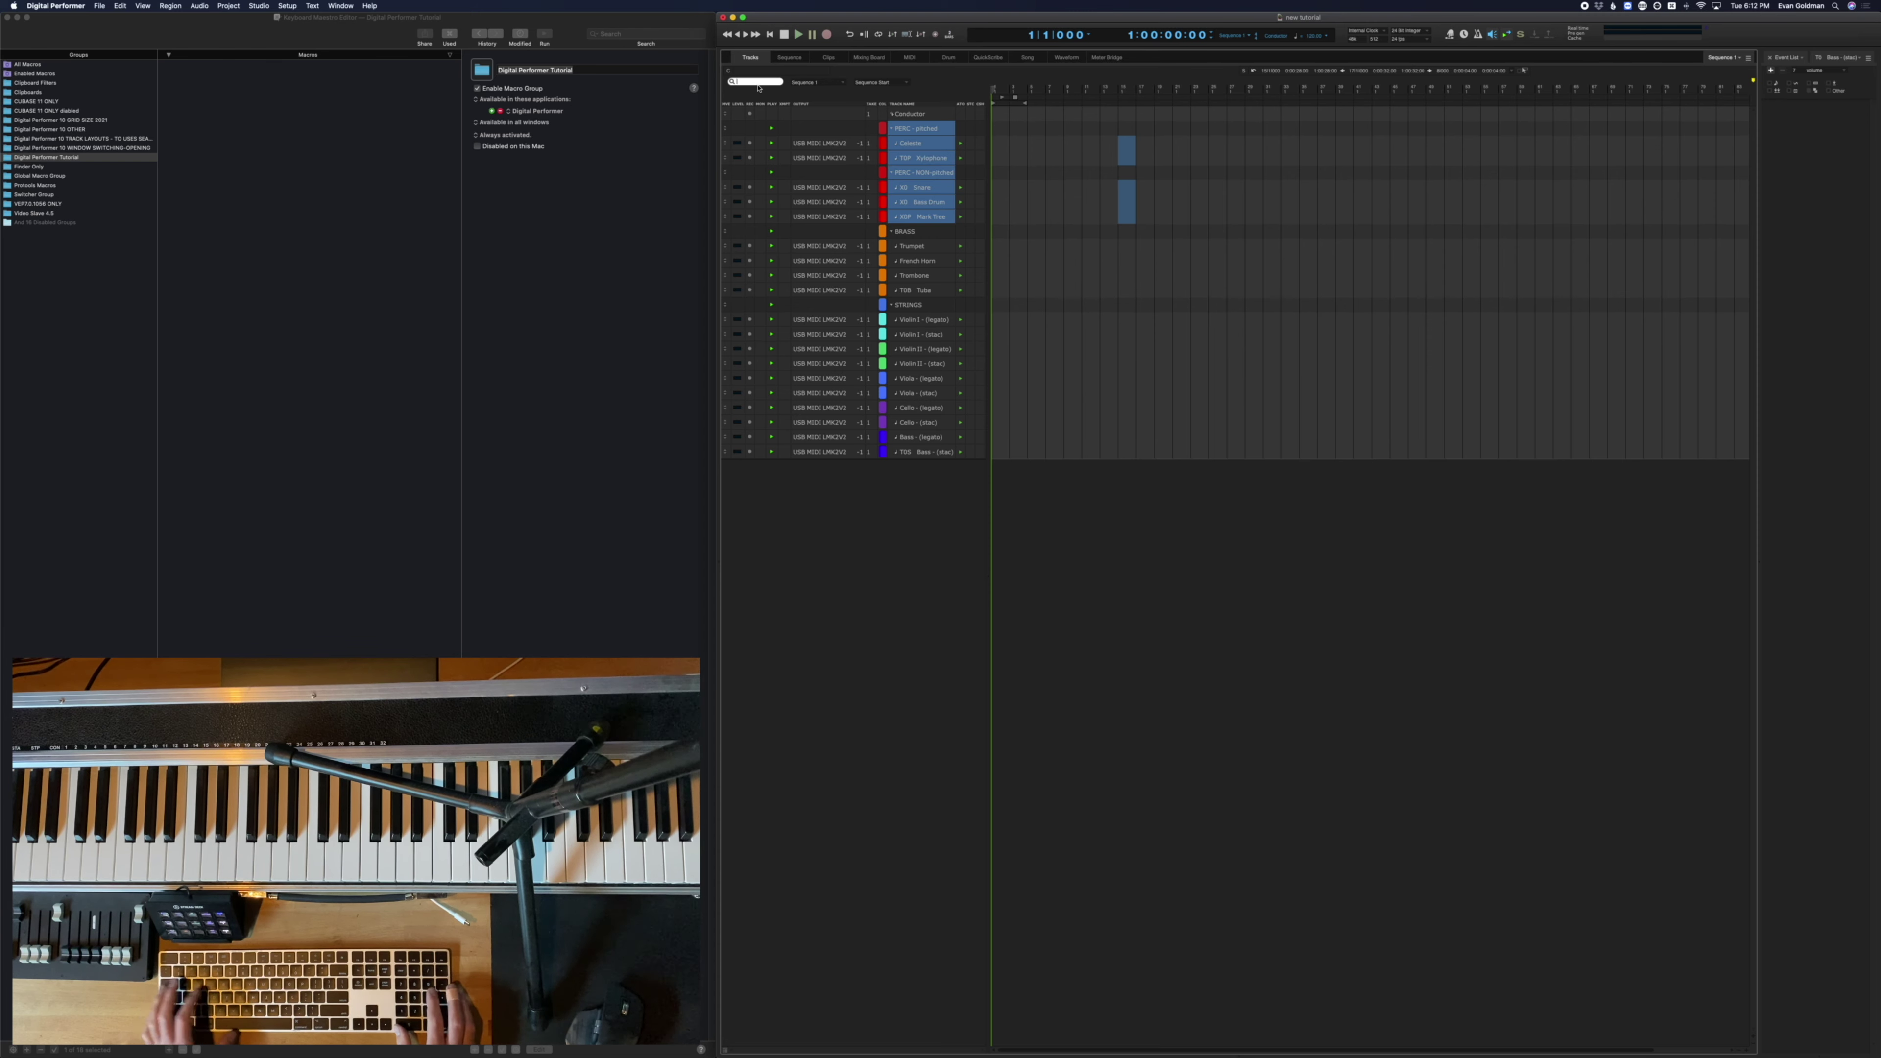
{"action": "type", "text": "O"}
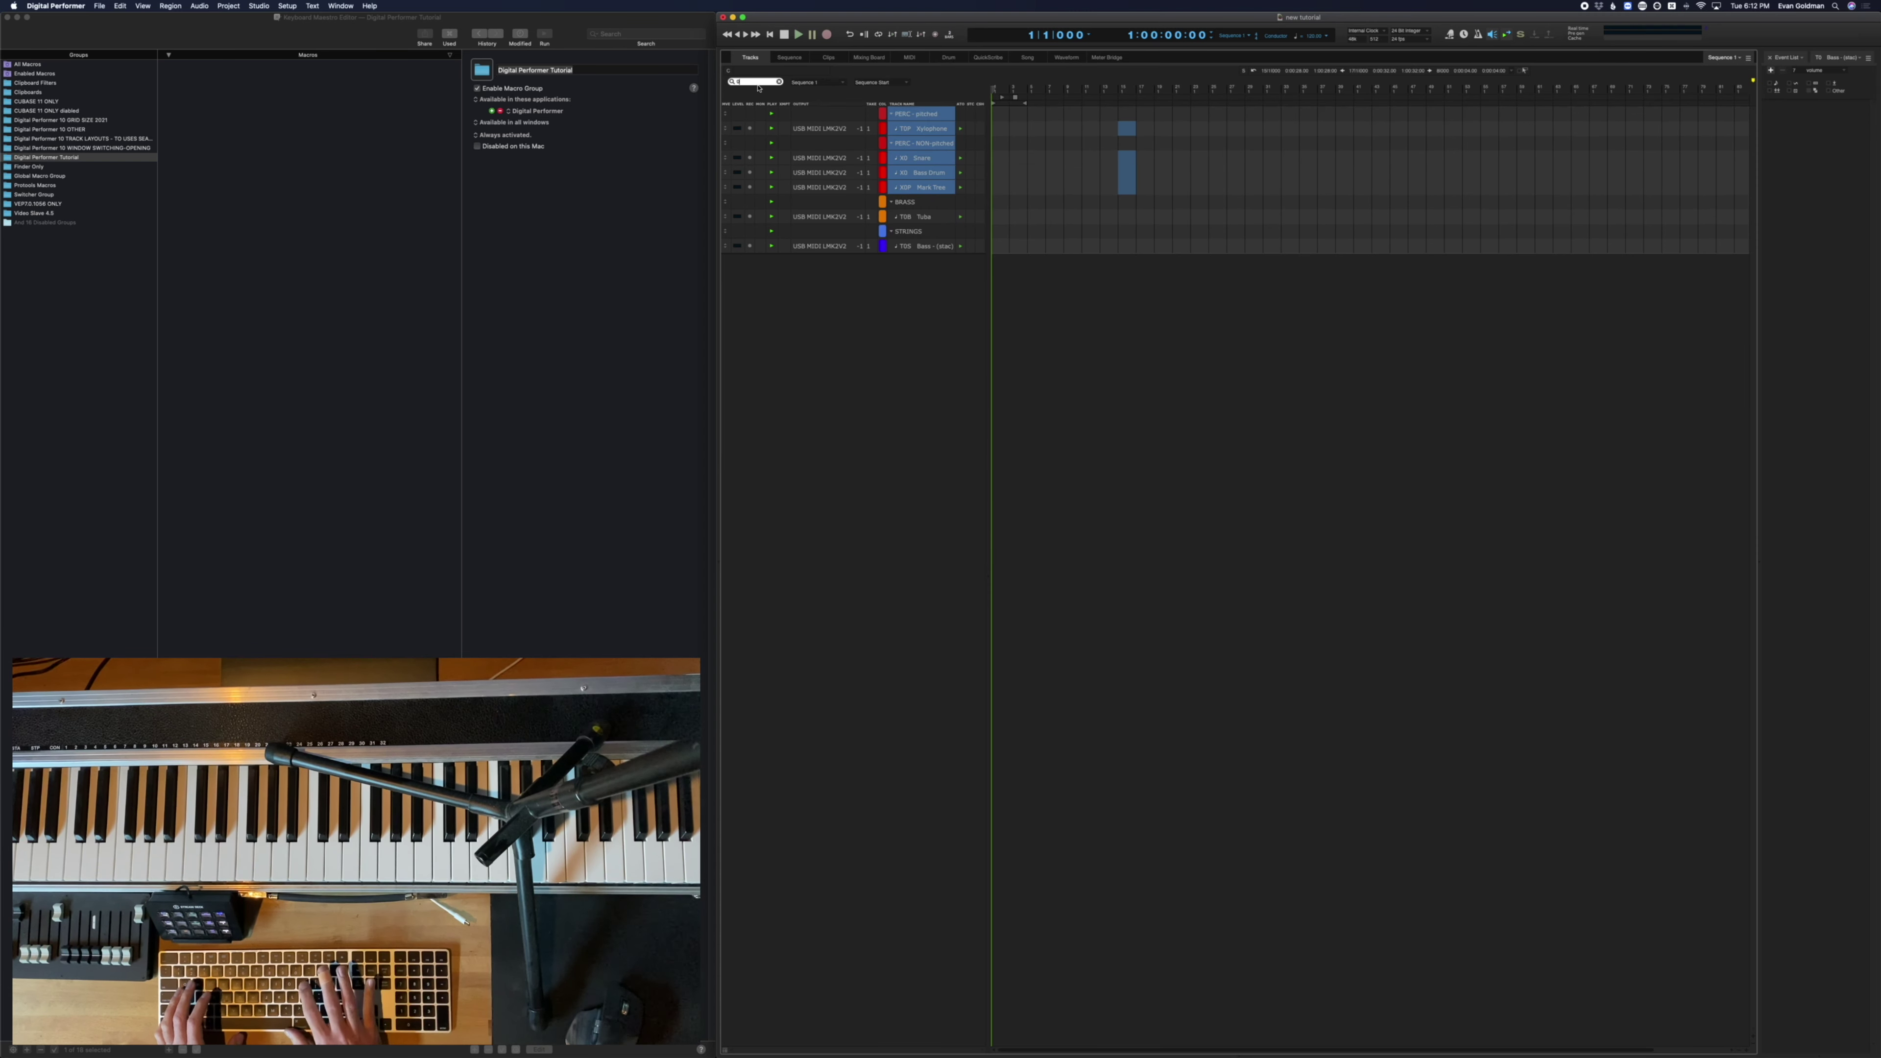
{"action": "type", "text": "P"}
{"action": "left_click", "coordinate": [852, 370]}
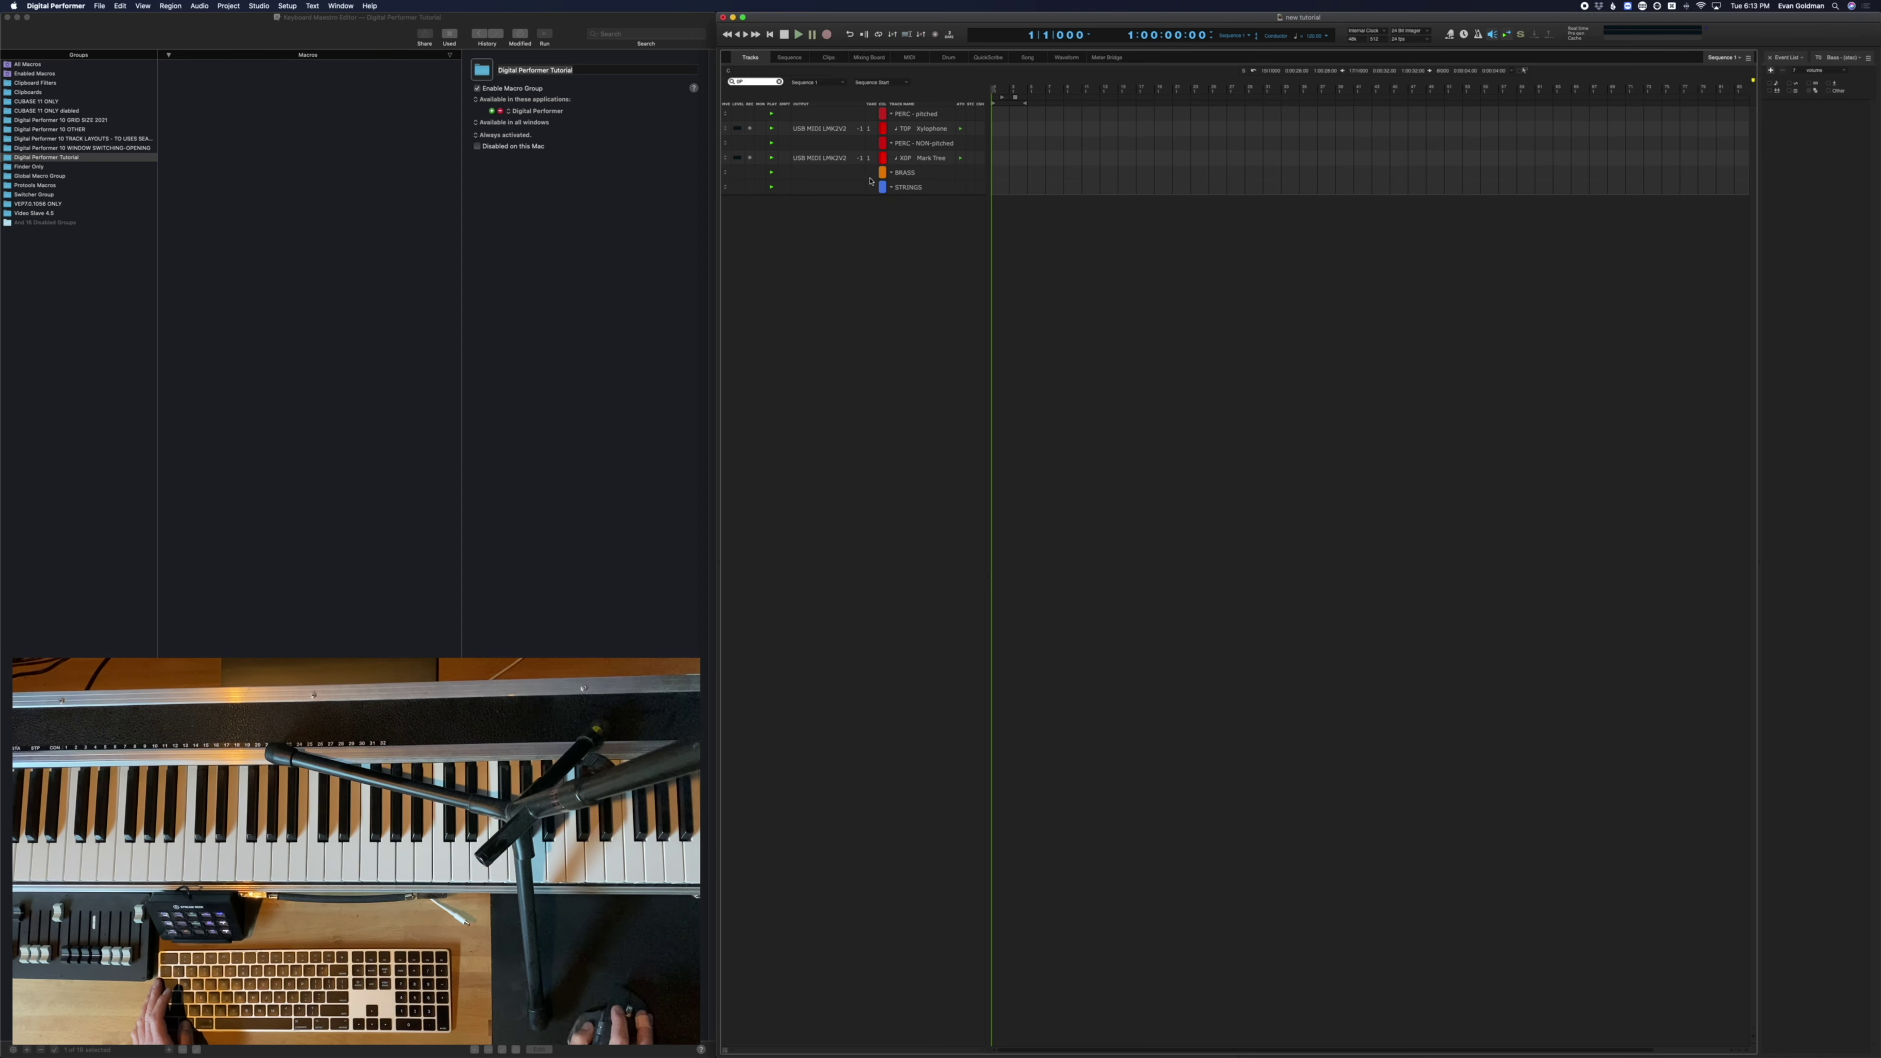
{"action": "left_click", "coordinate": [778, 81]}
{"action": "left_click", "coordinate": [923, 393]}
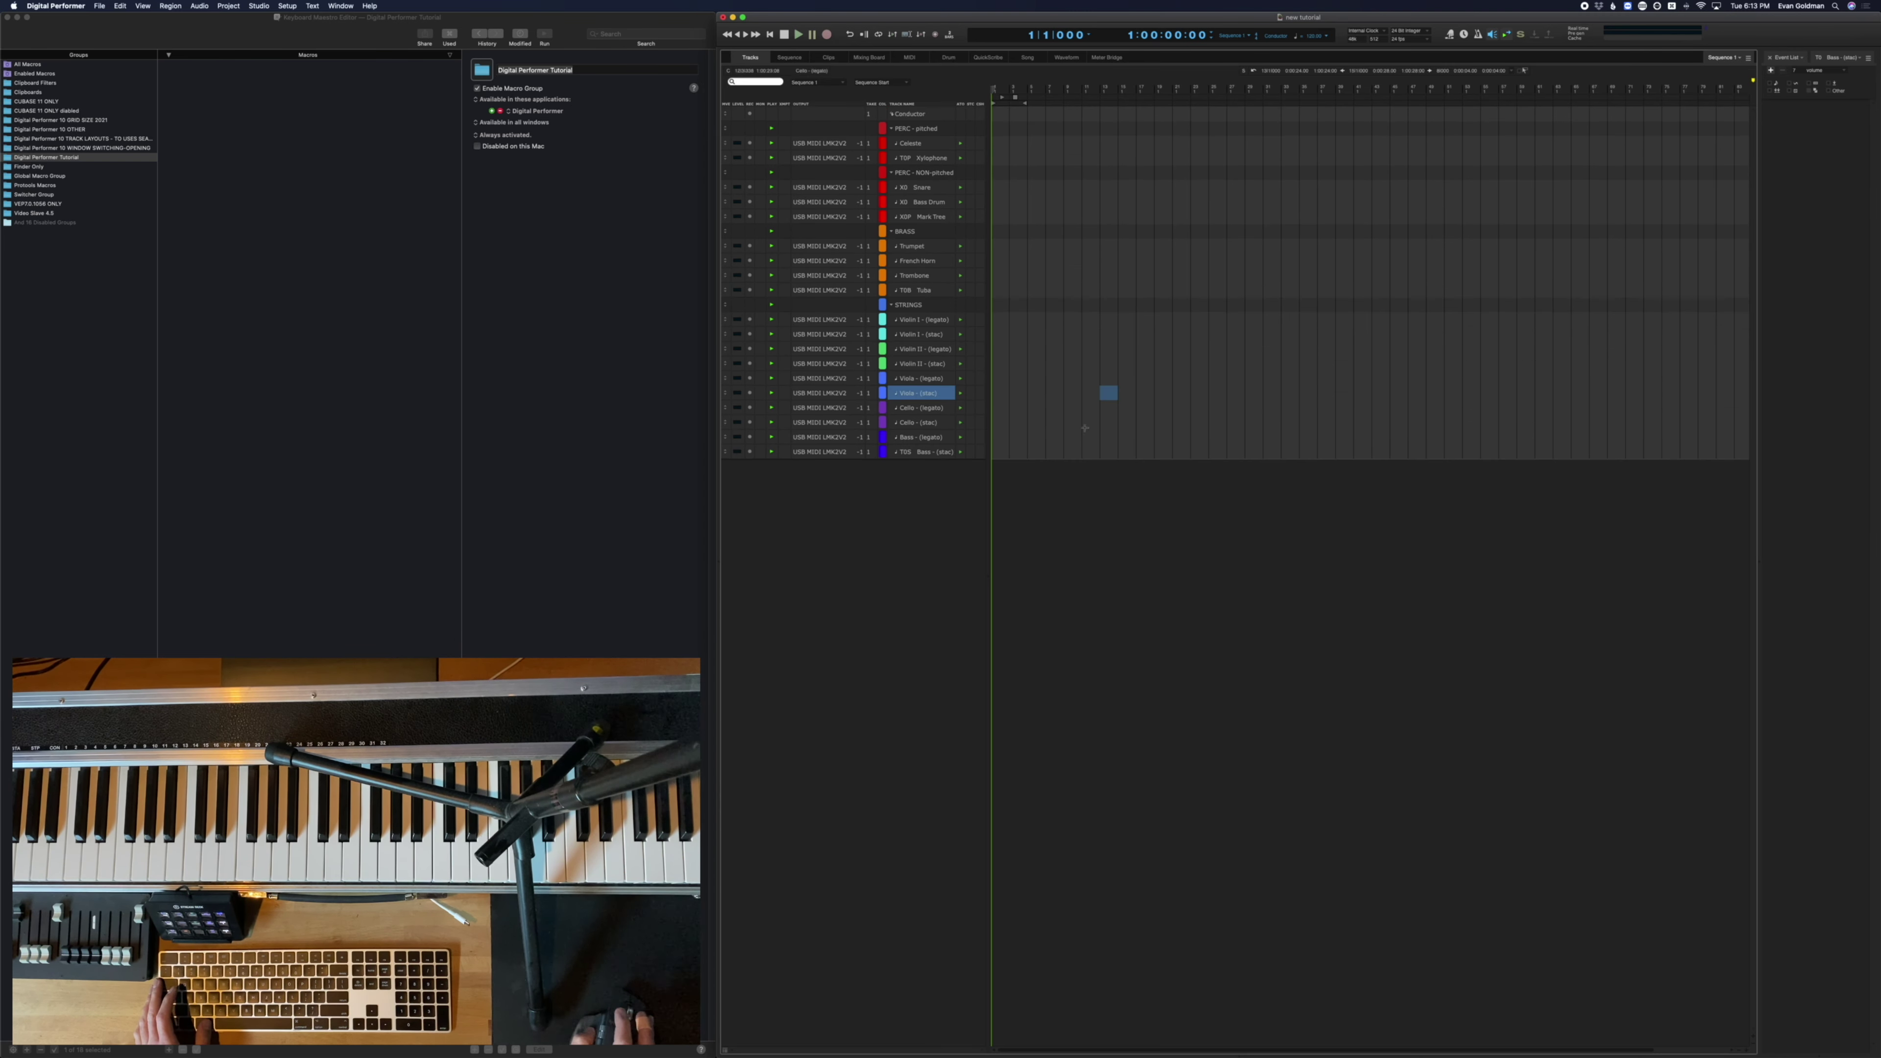
Tag the staccato Bass track's name with T0S2 and the legato Bass track's name with T0S1
{"action": "left_click", "coordinate": [923, 454]}
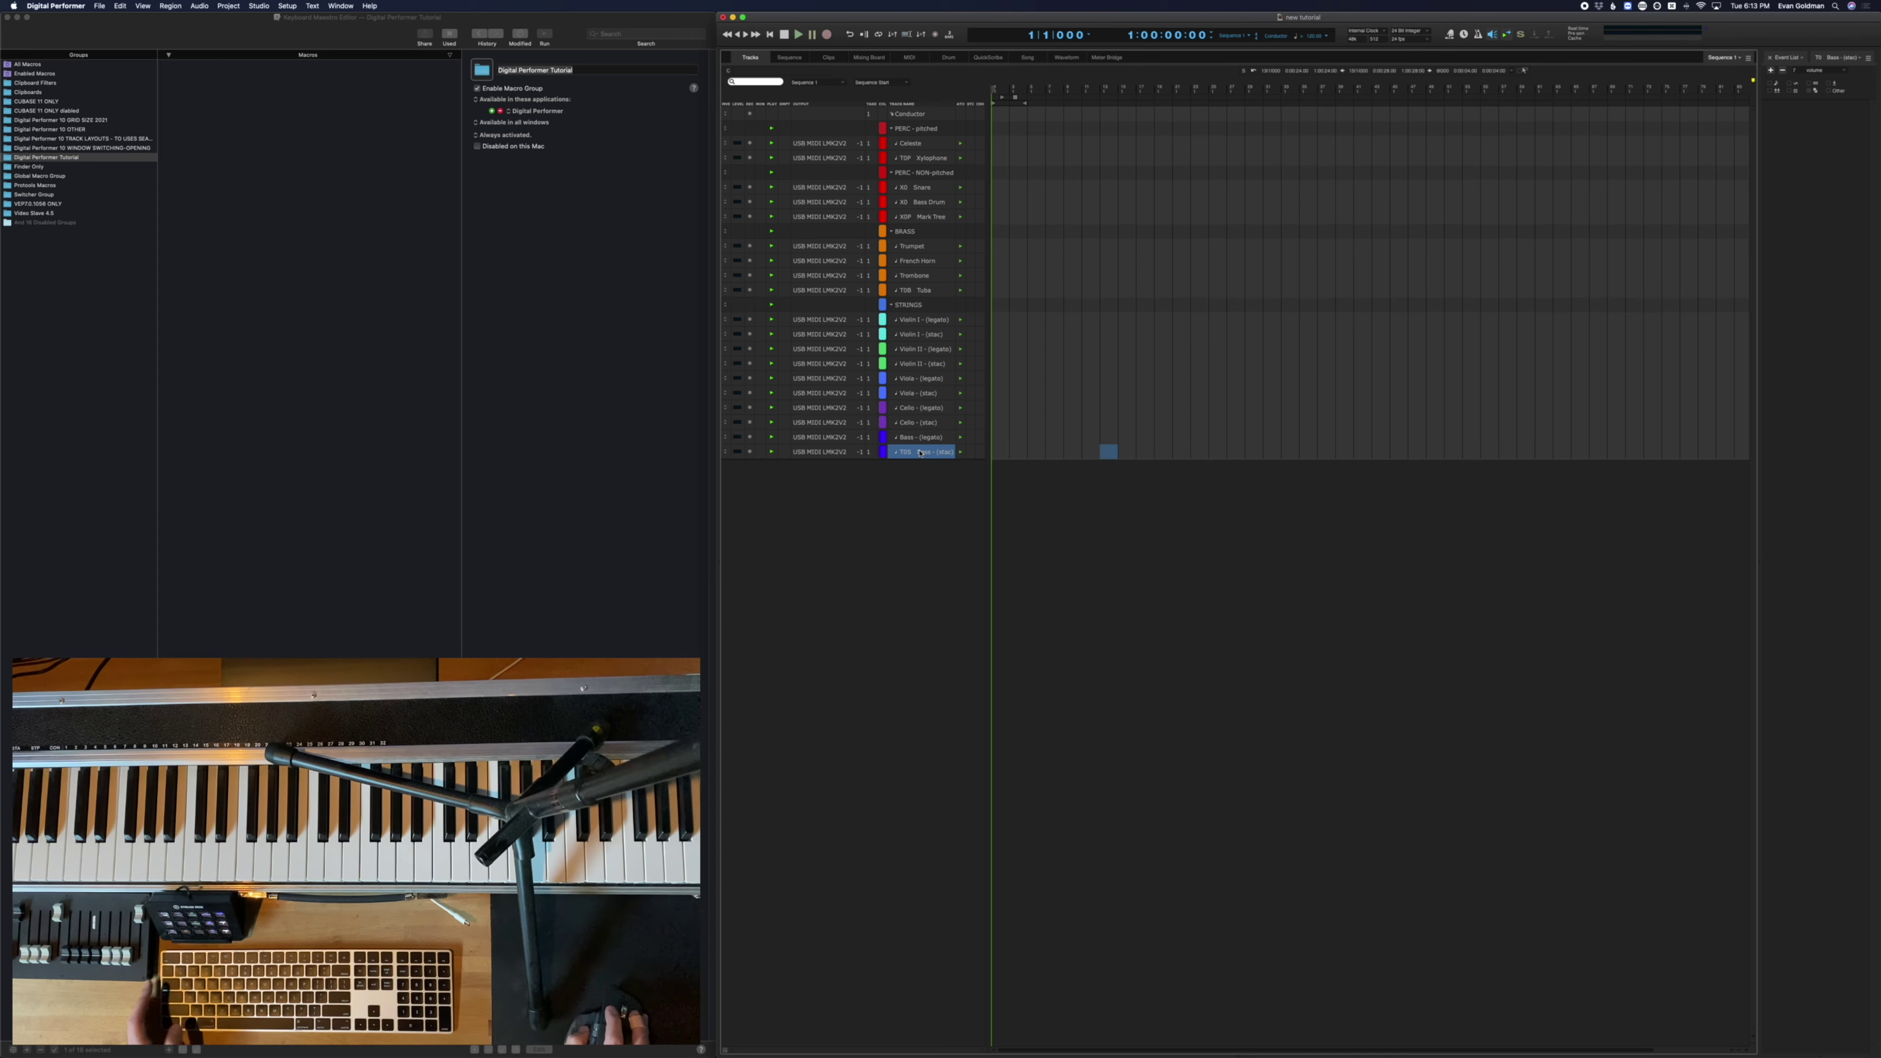
{"action": "key", "text": "Left"}
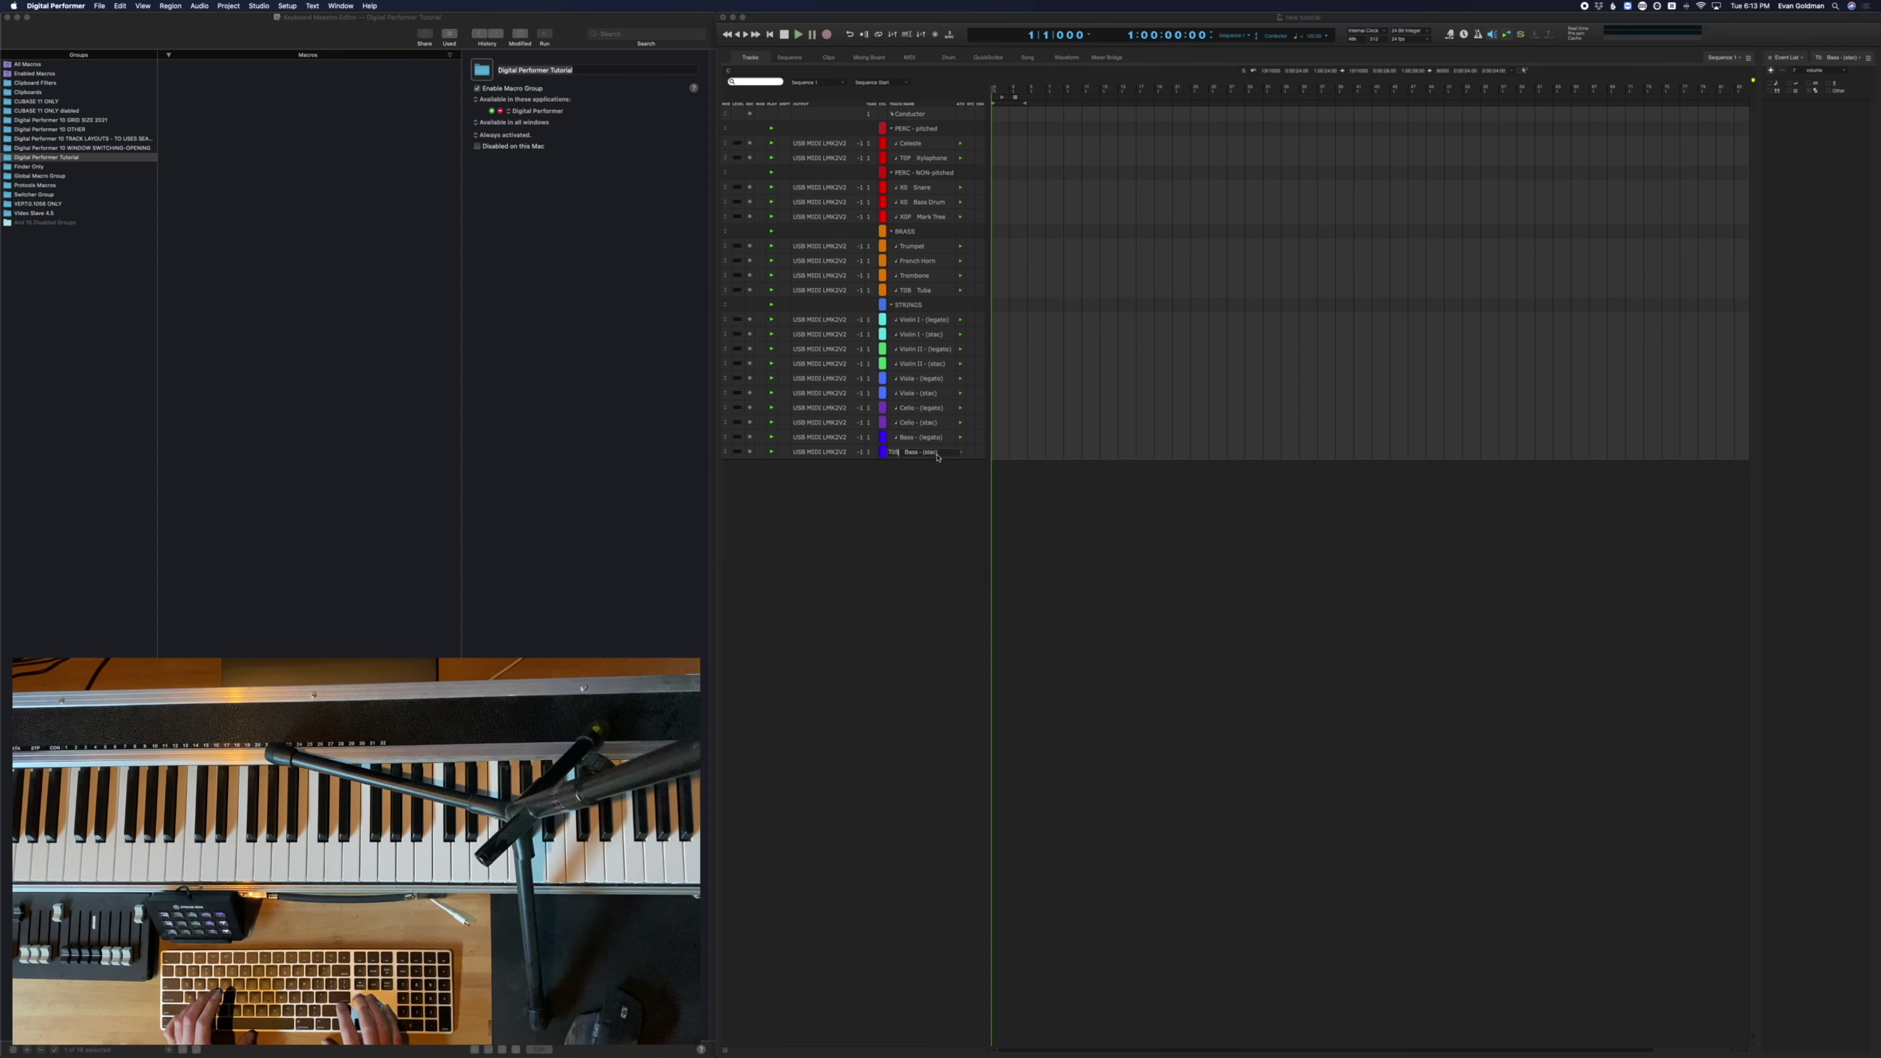
{"action": "type", "text": "2"}
{"action": "key", "text": "Up"}
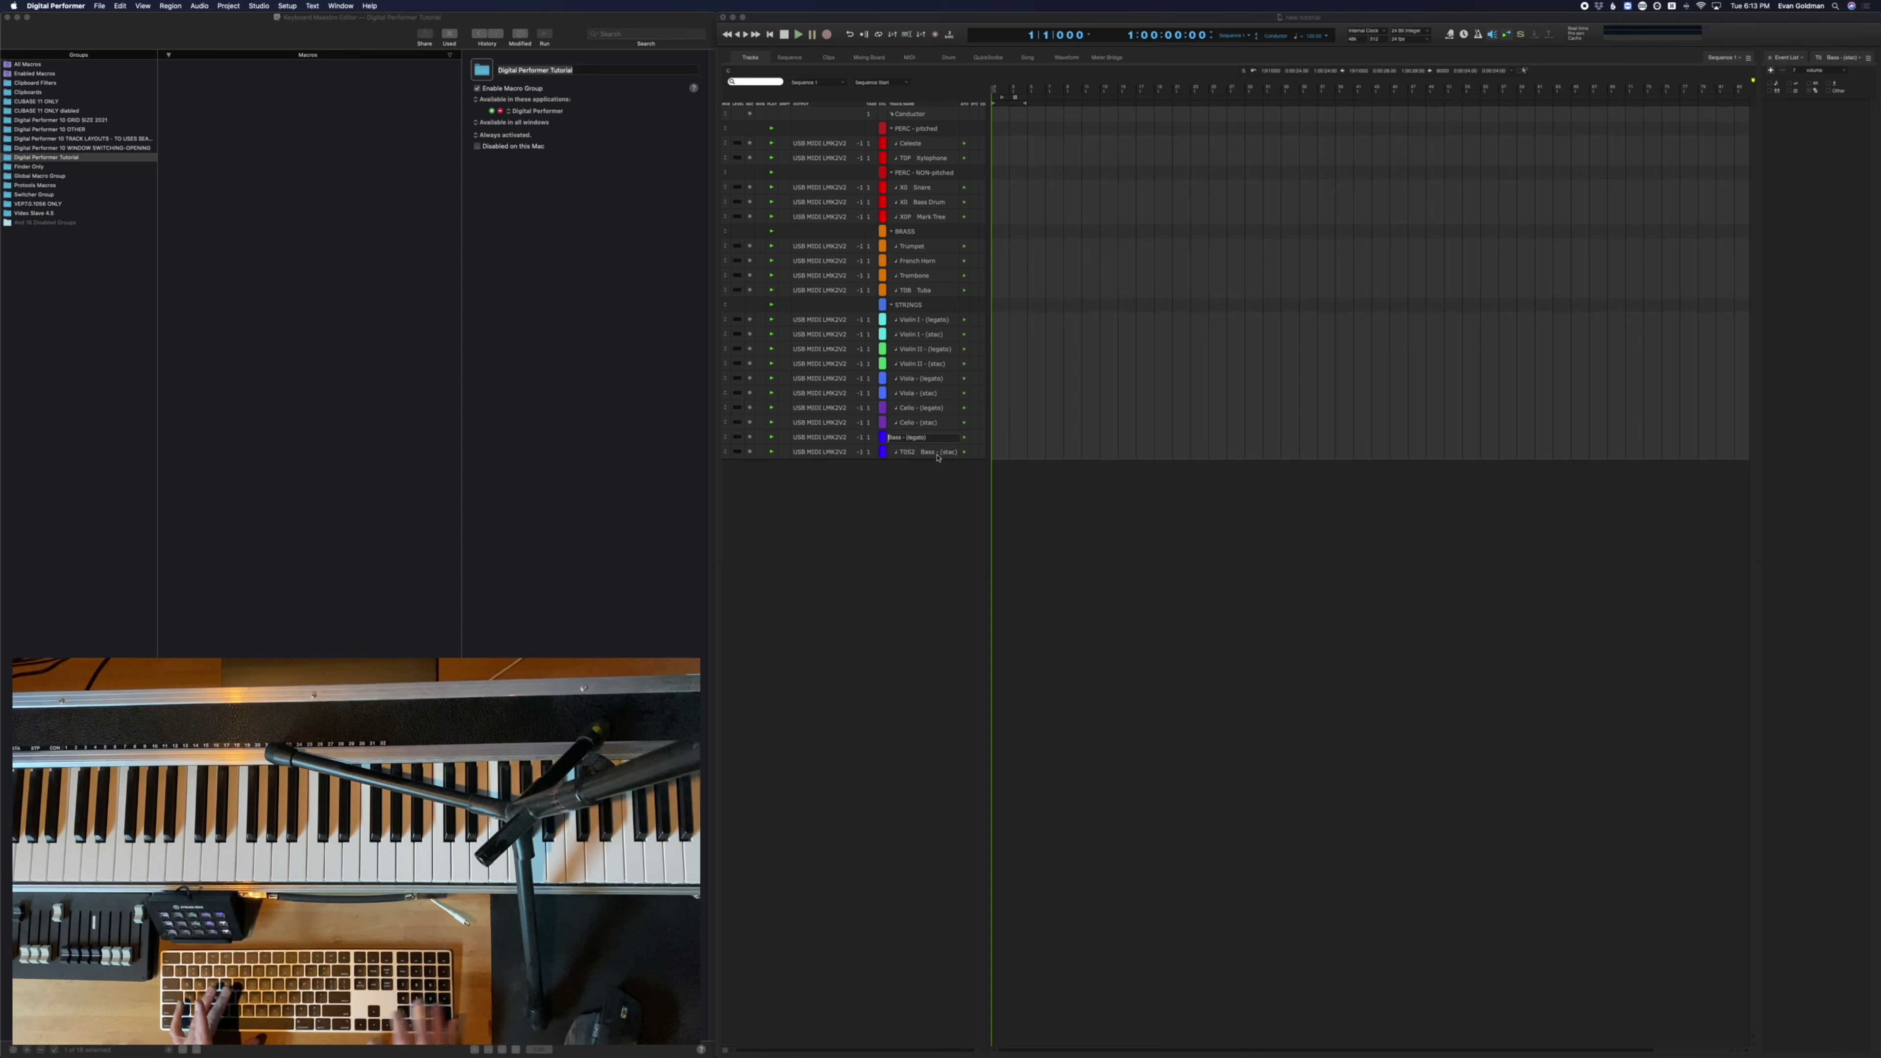
{"action": "type", "text": "TOS1"}
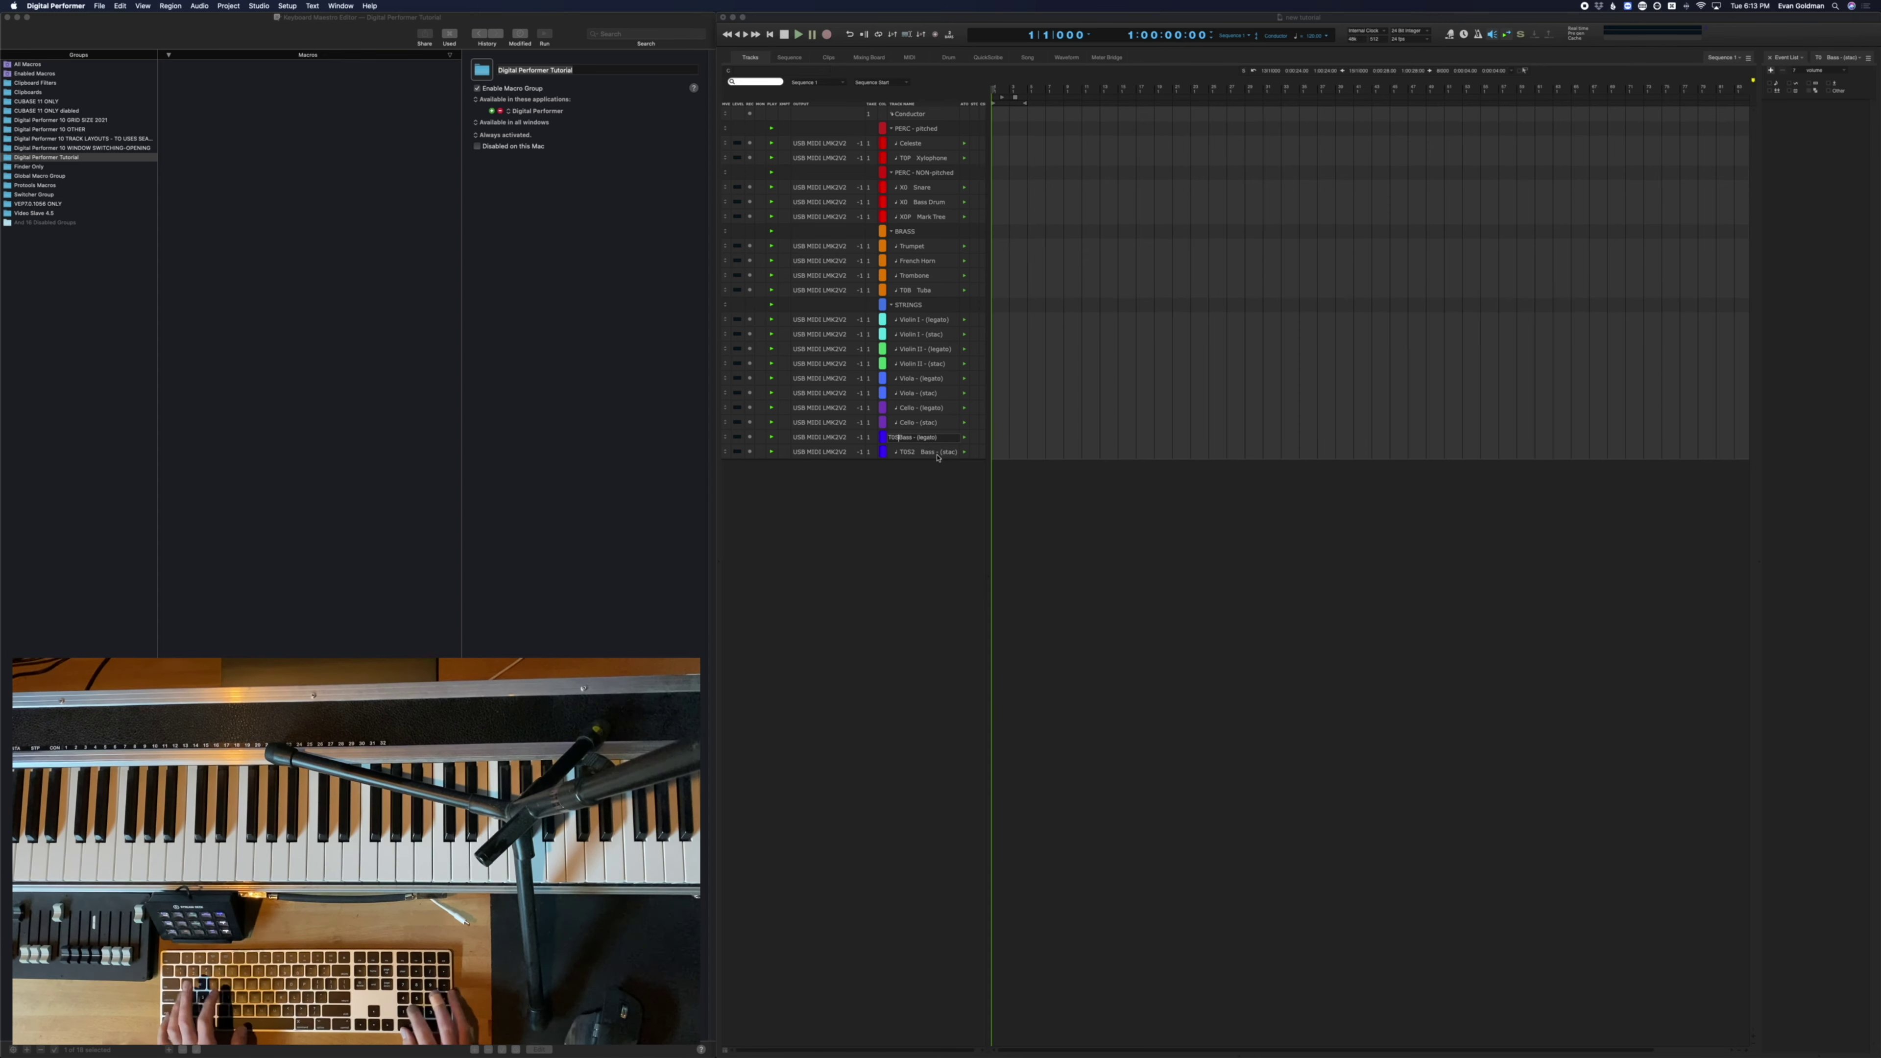
{"action": "key", "text": "Return"}
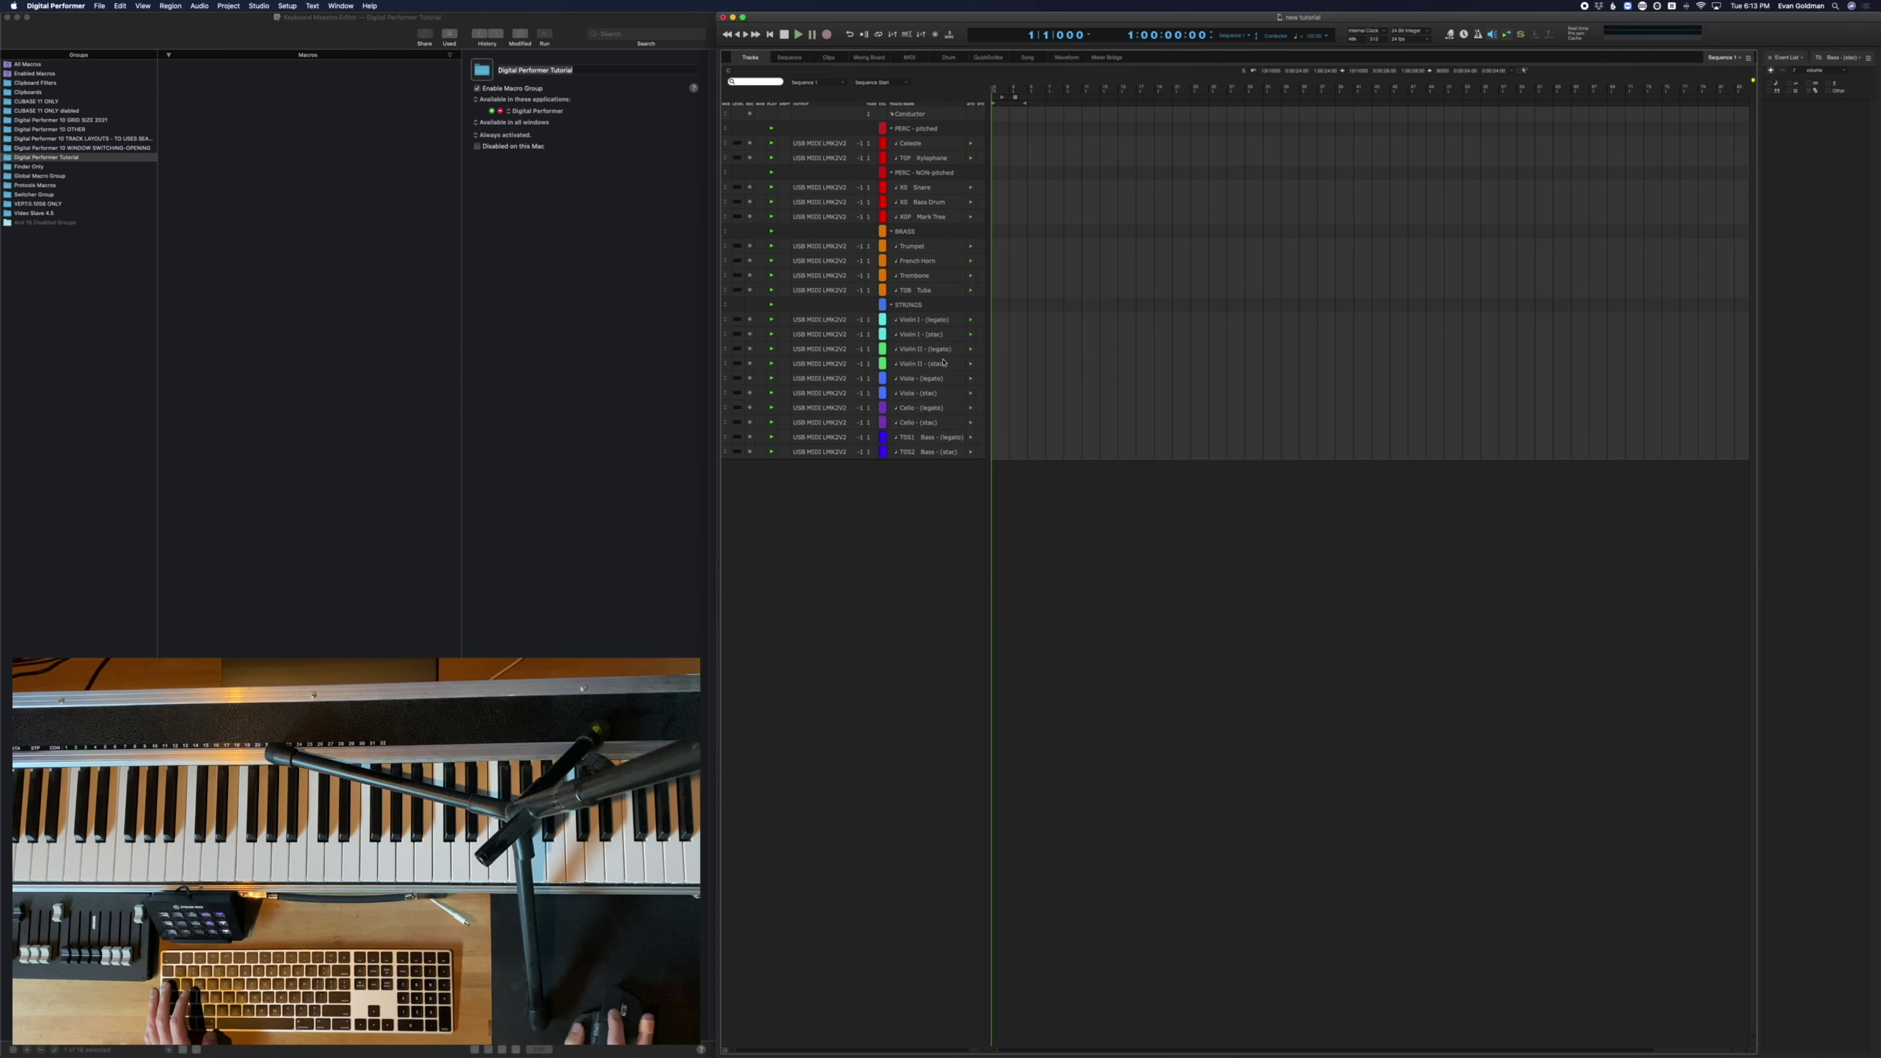
Filter the track list by t0s, narrow it to t0s2 to check the Bass tags, and clear the filter
{"action": "left_click", "coordinate": [924, 455]}
{"action": "left_click", "coordinate": [927, 437]}
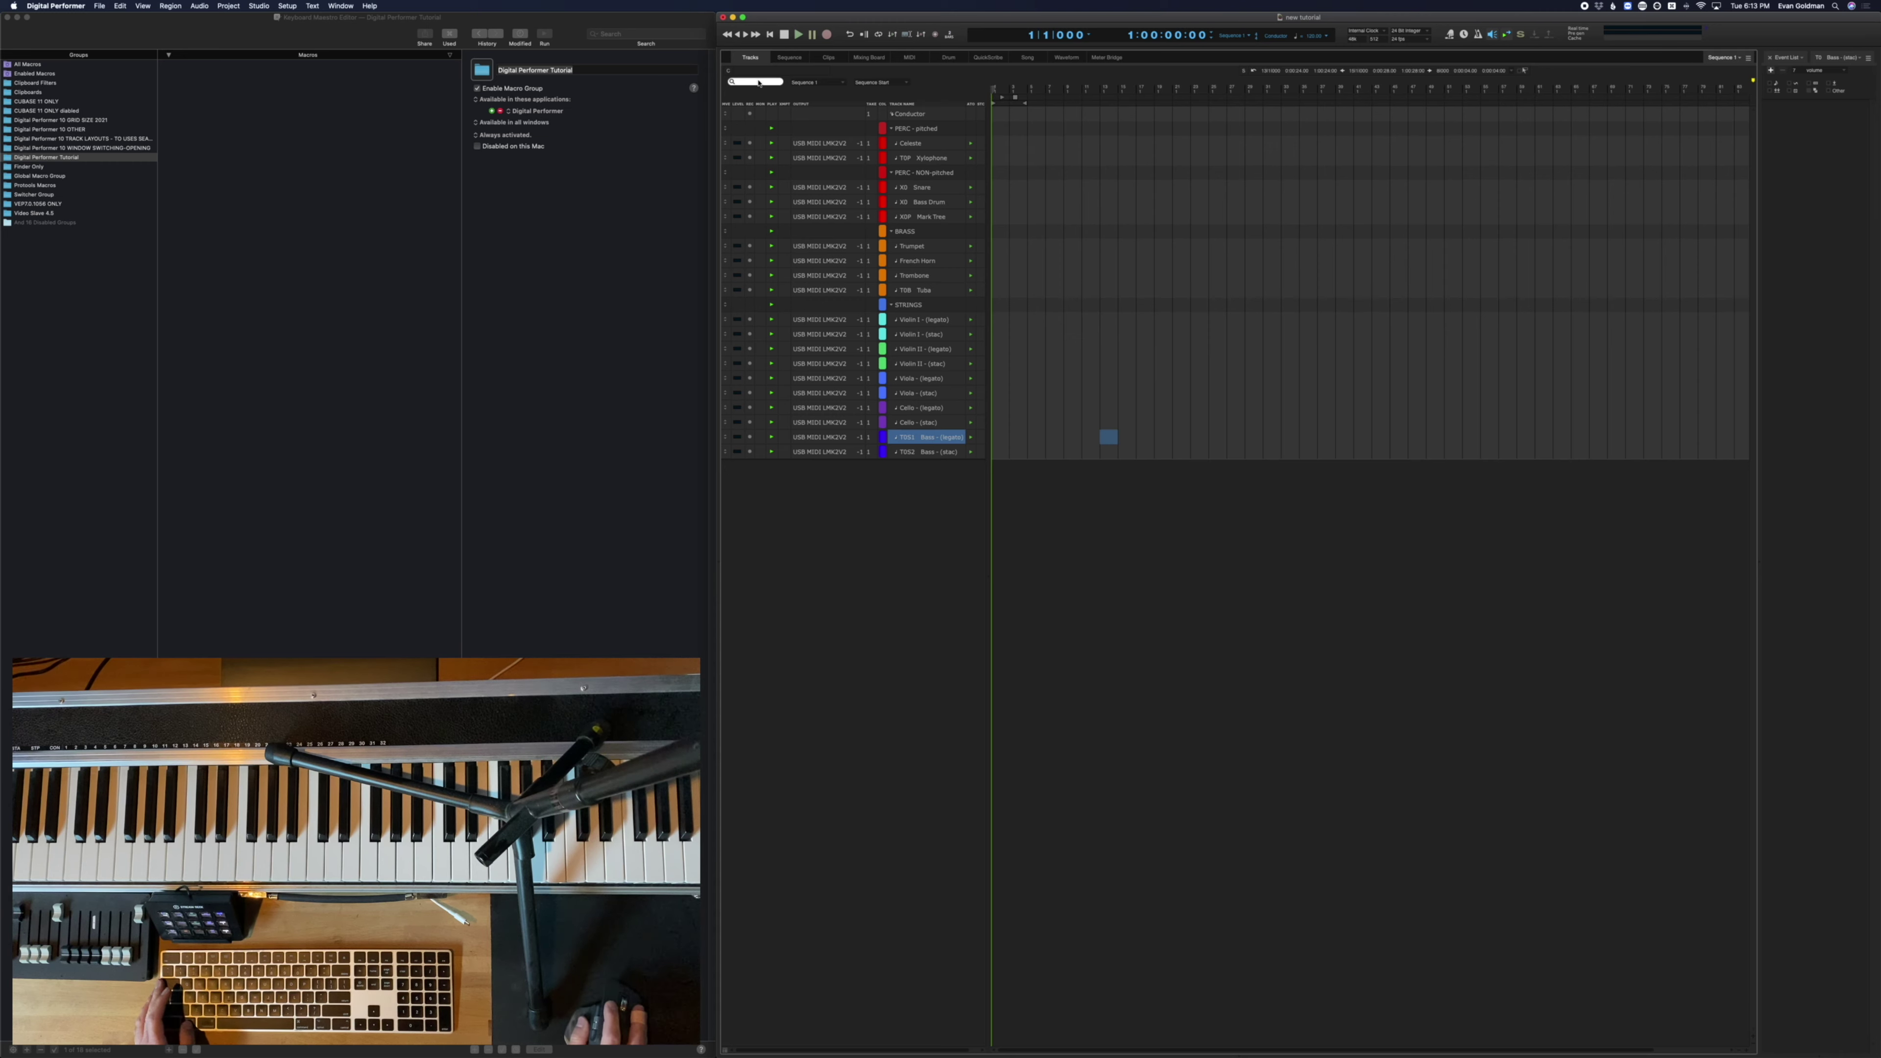
{"action": "type", "text": "tos"}
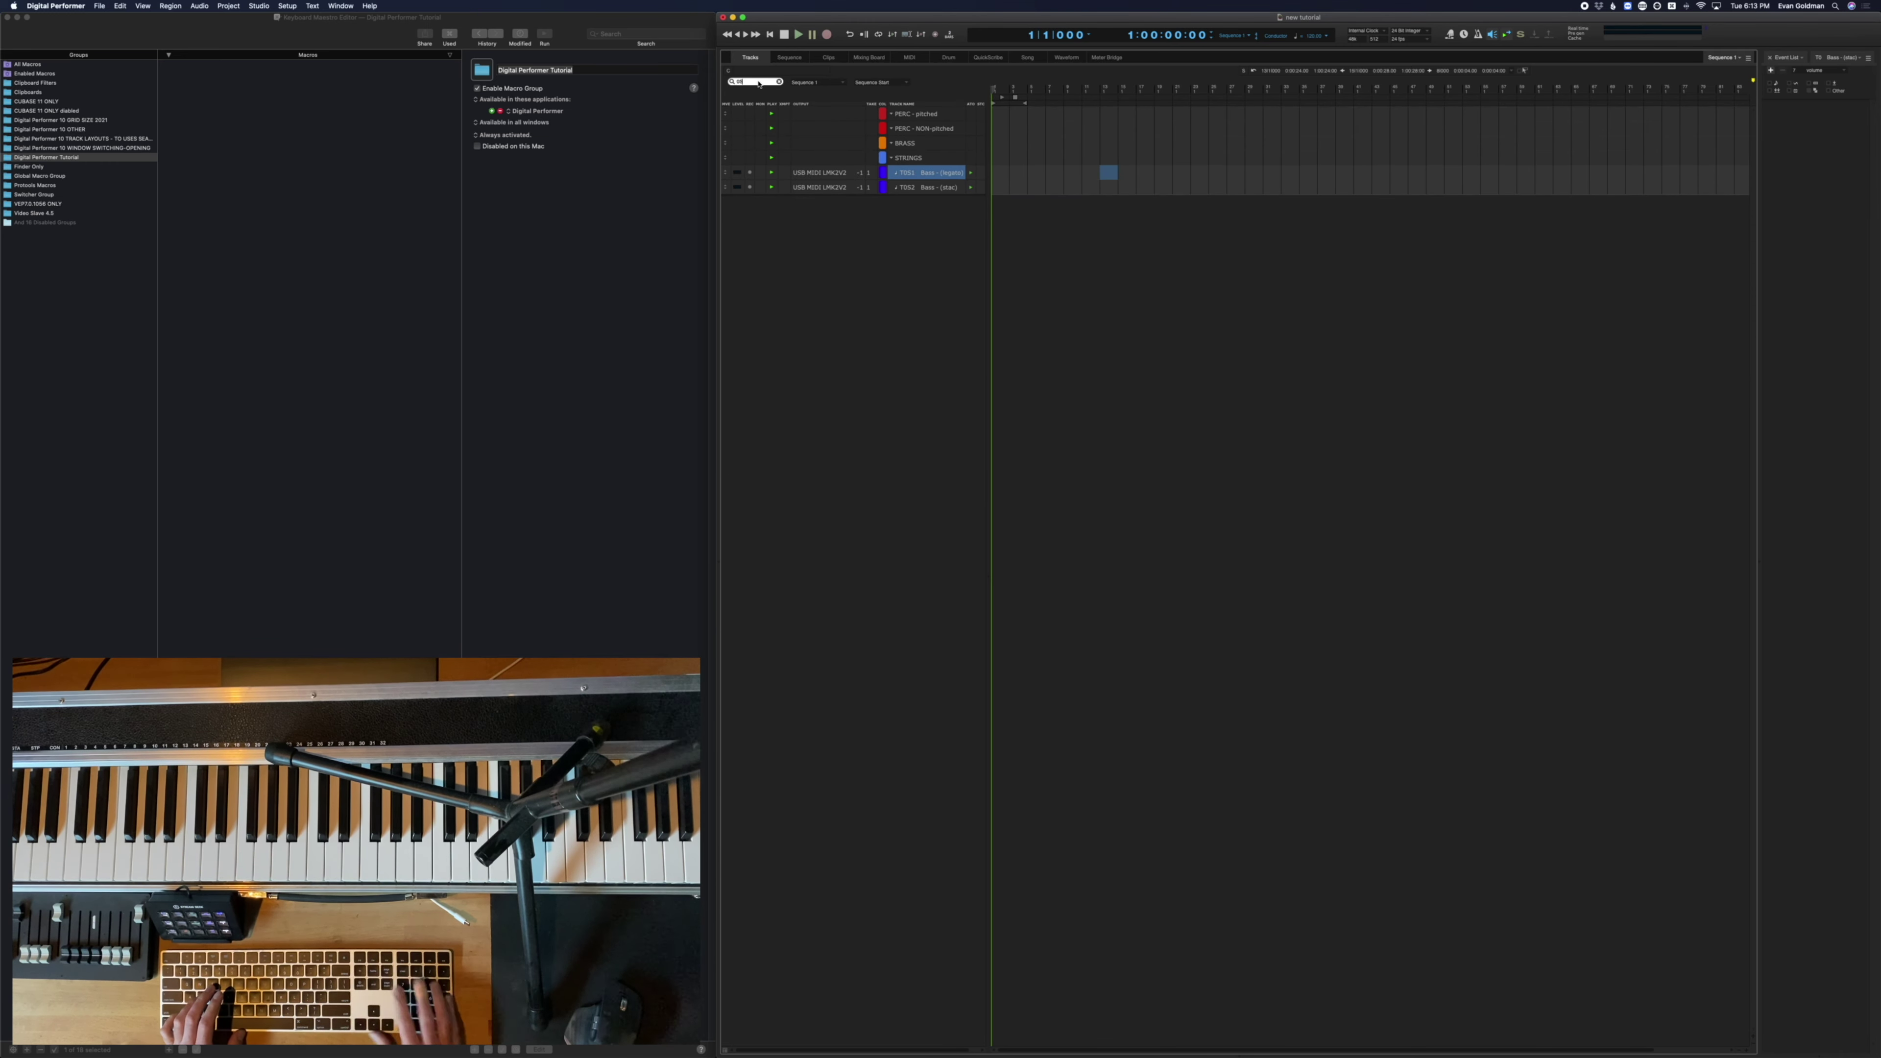
{"action": "type", "text": "2"}
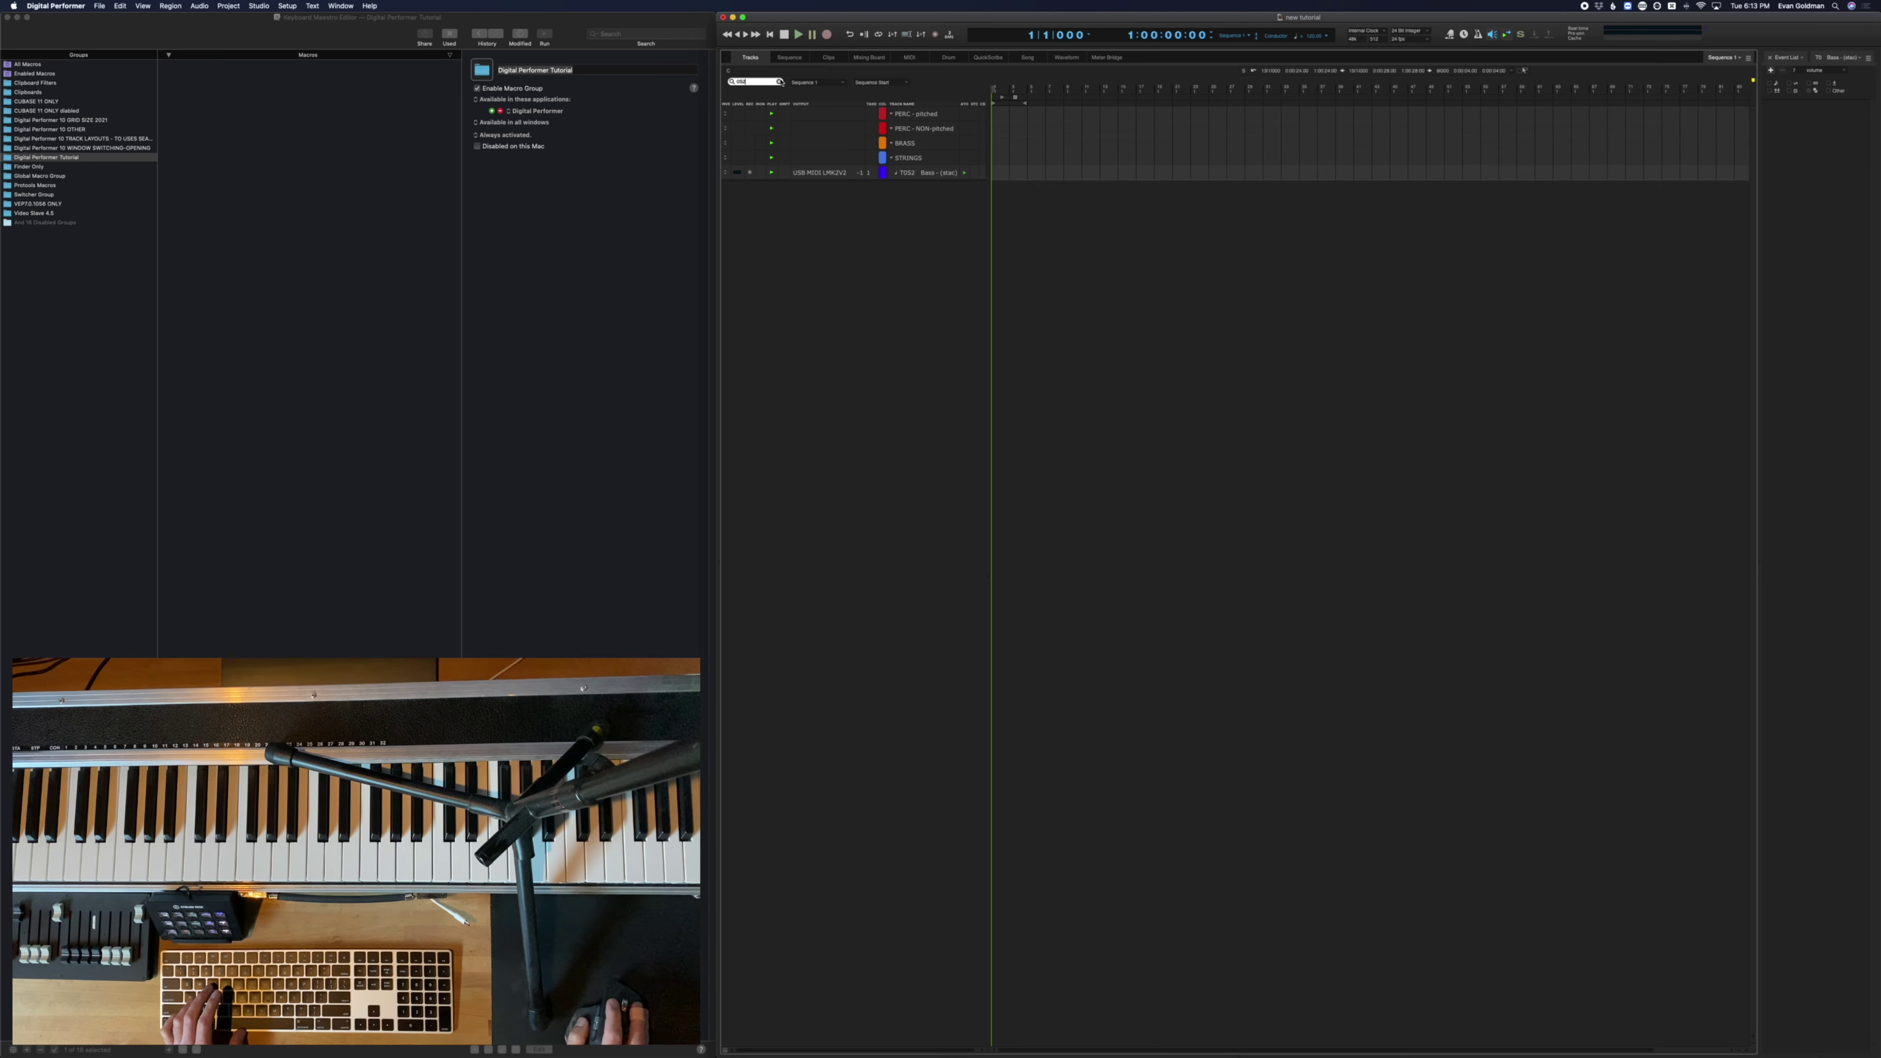
{"action": "left_click", "coordinate": [779, 81]}
{"action": "left_click", "coordinate": [1158, 407]}
{"action": "left_click", "coordinate": [1085, 290]}
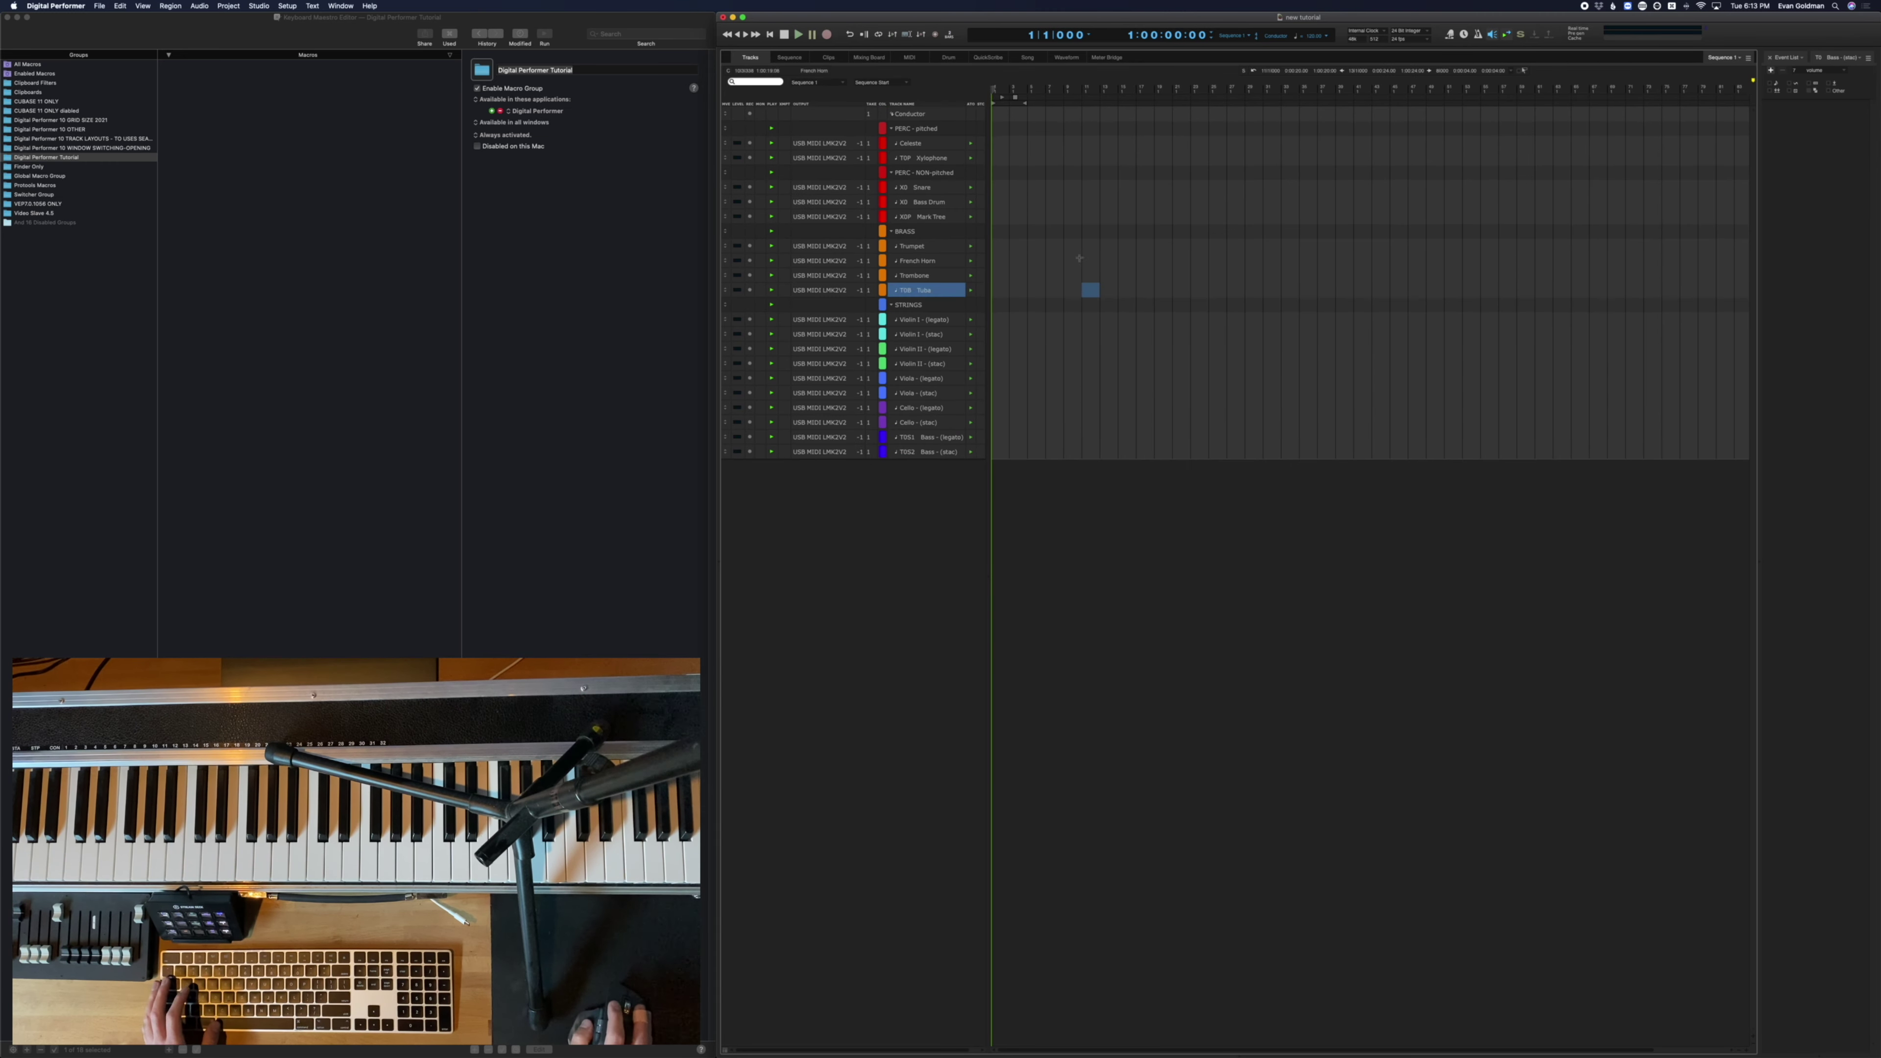
{"action": "left_click", "coordinate": [1078, 261]}
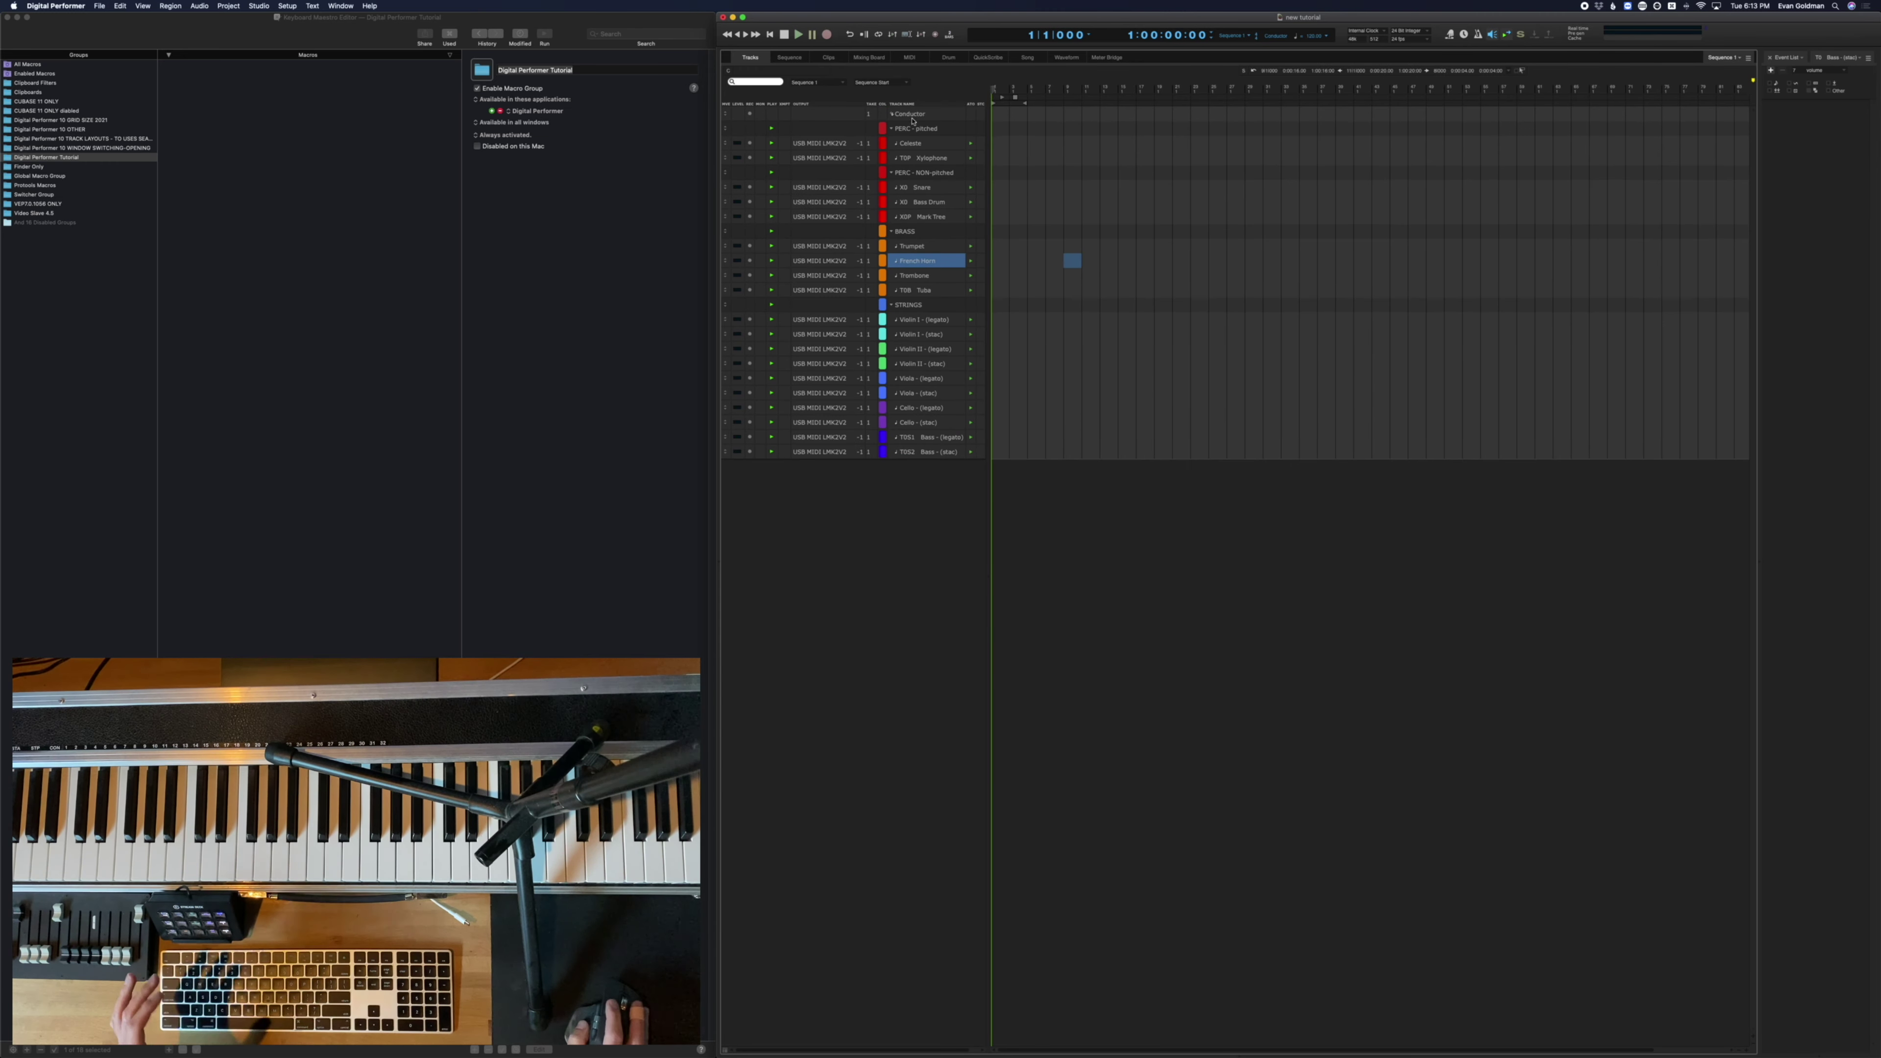
{"action": "key", "text": "super+a"}
{"action": "left_click", "coordinate": [1143, 393]}
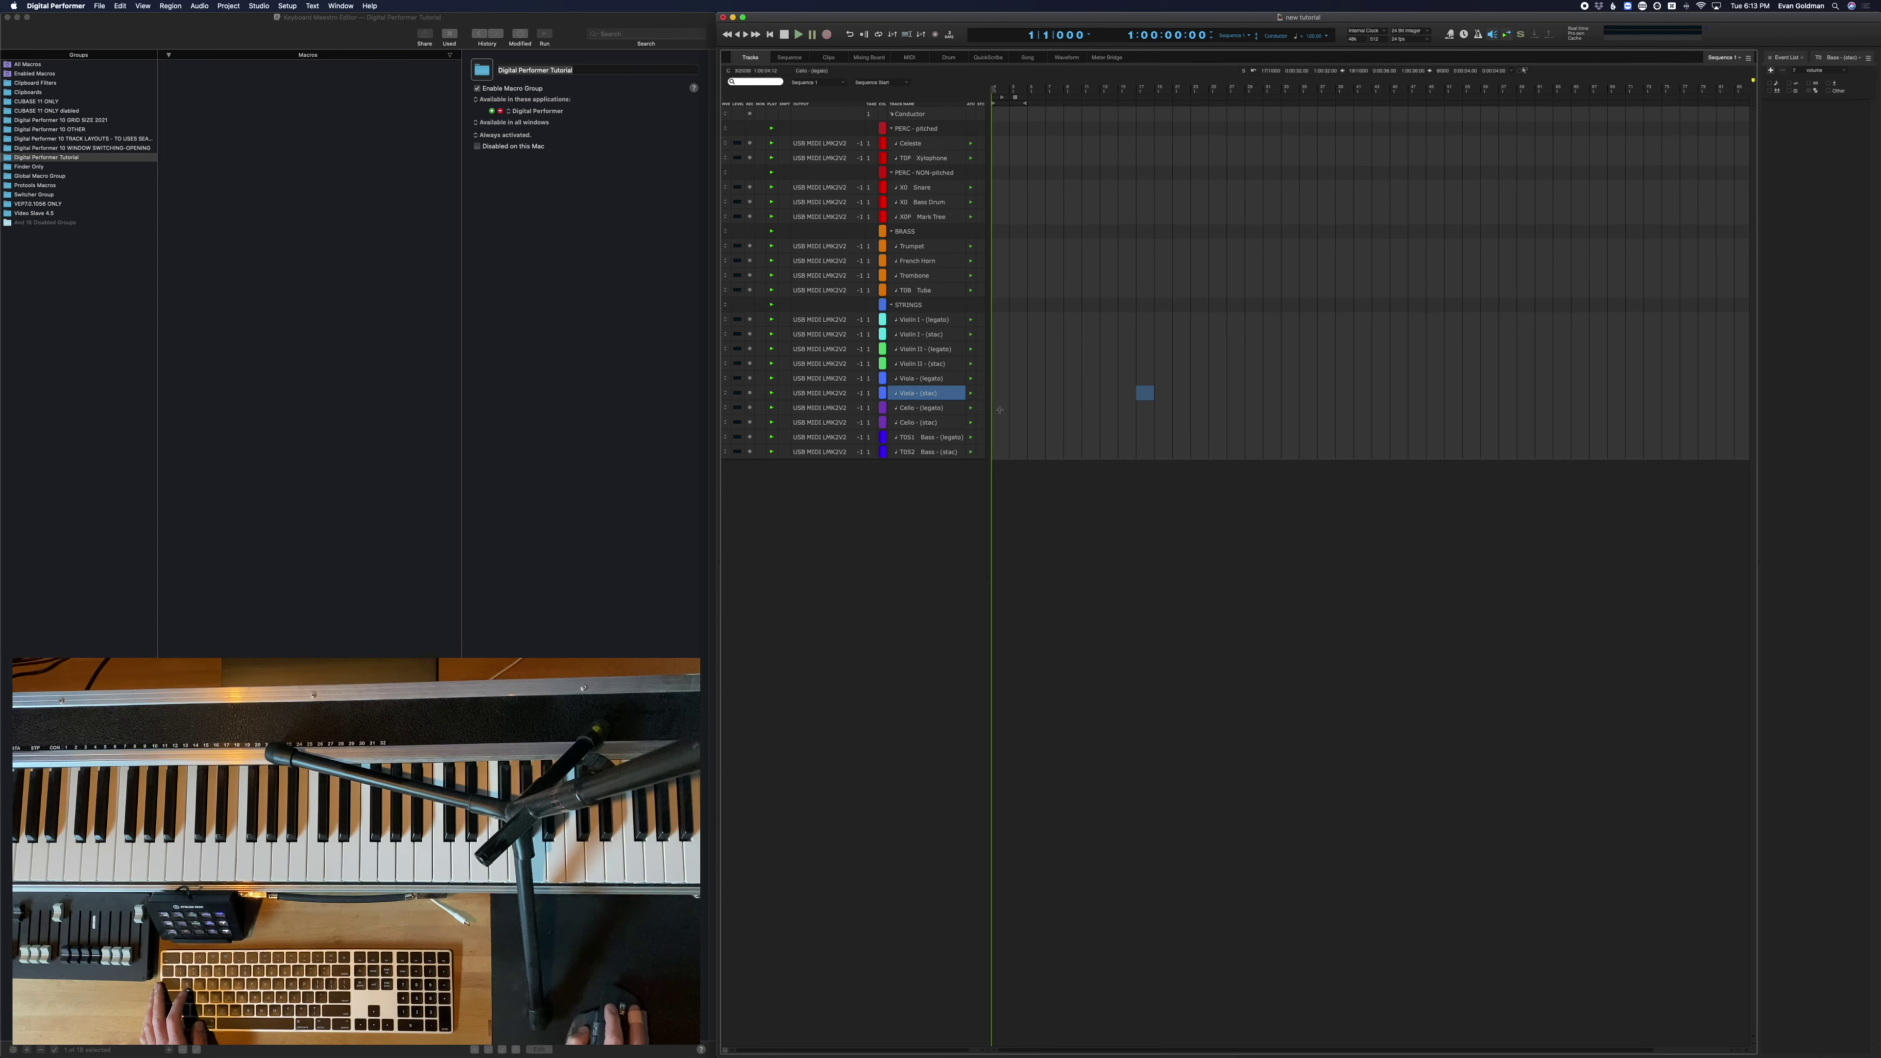
{"action": "left_click", "coordinate": [926, 438]}
{"action": "left_click", "coordinate": [924, 422]}
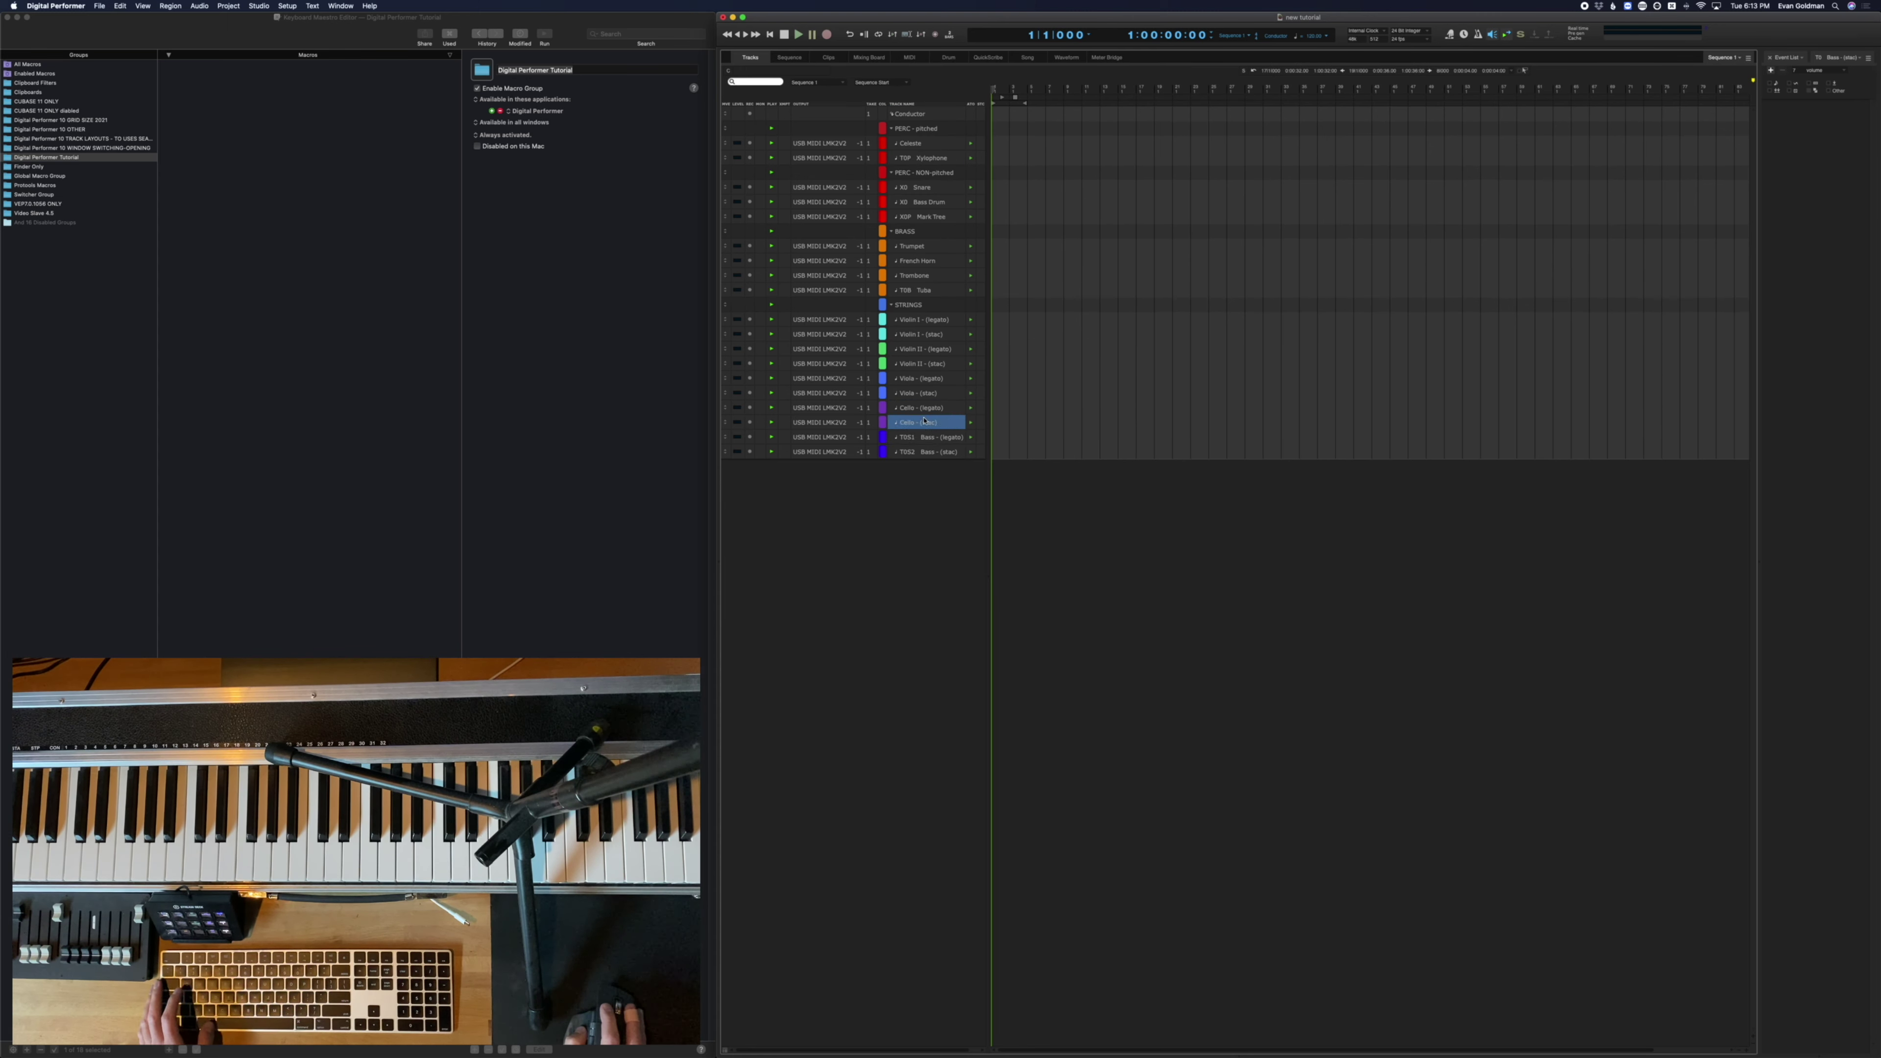
{"action": "left_click", "coordinate": [925, 451]}
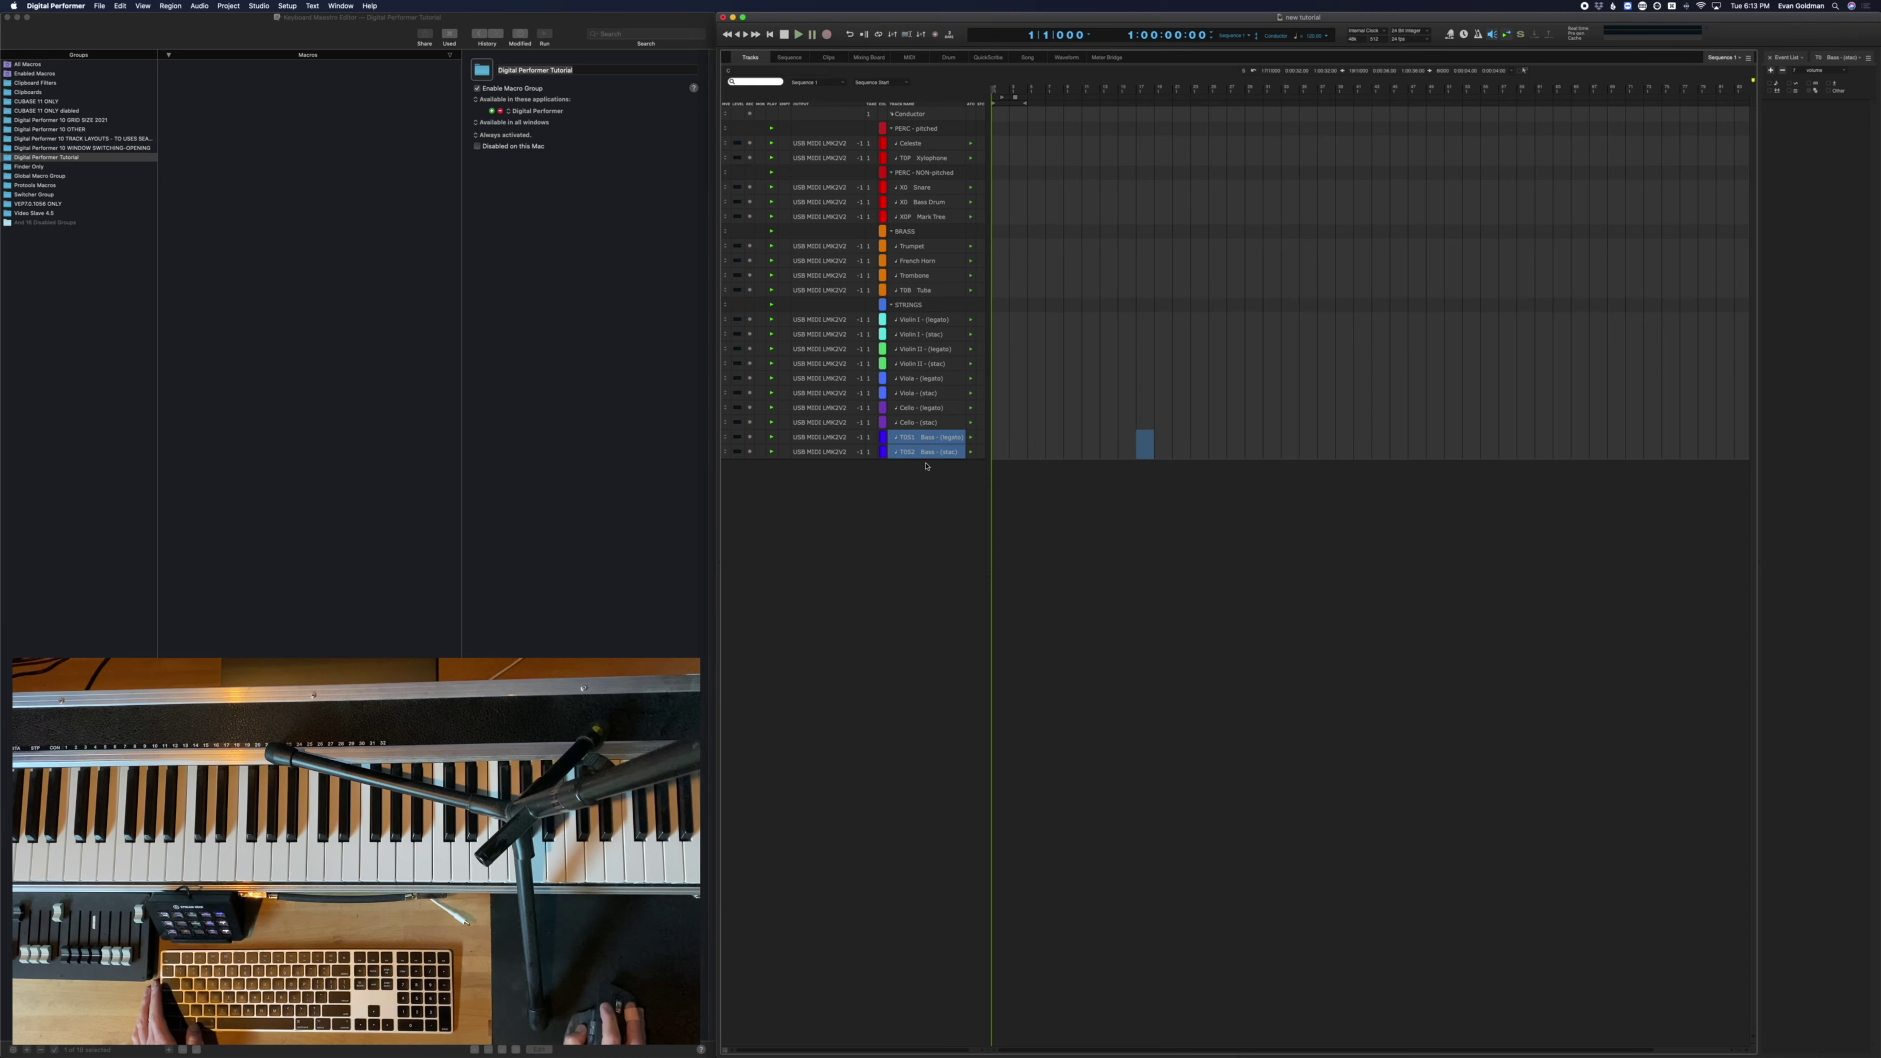
{"action": "left_click", "coordinate": [1103, 393]}
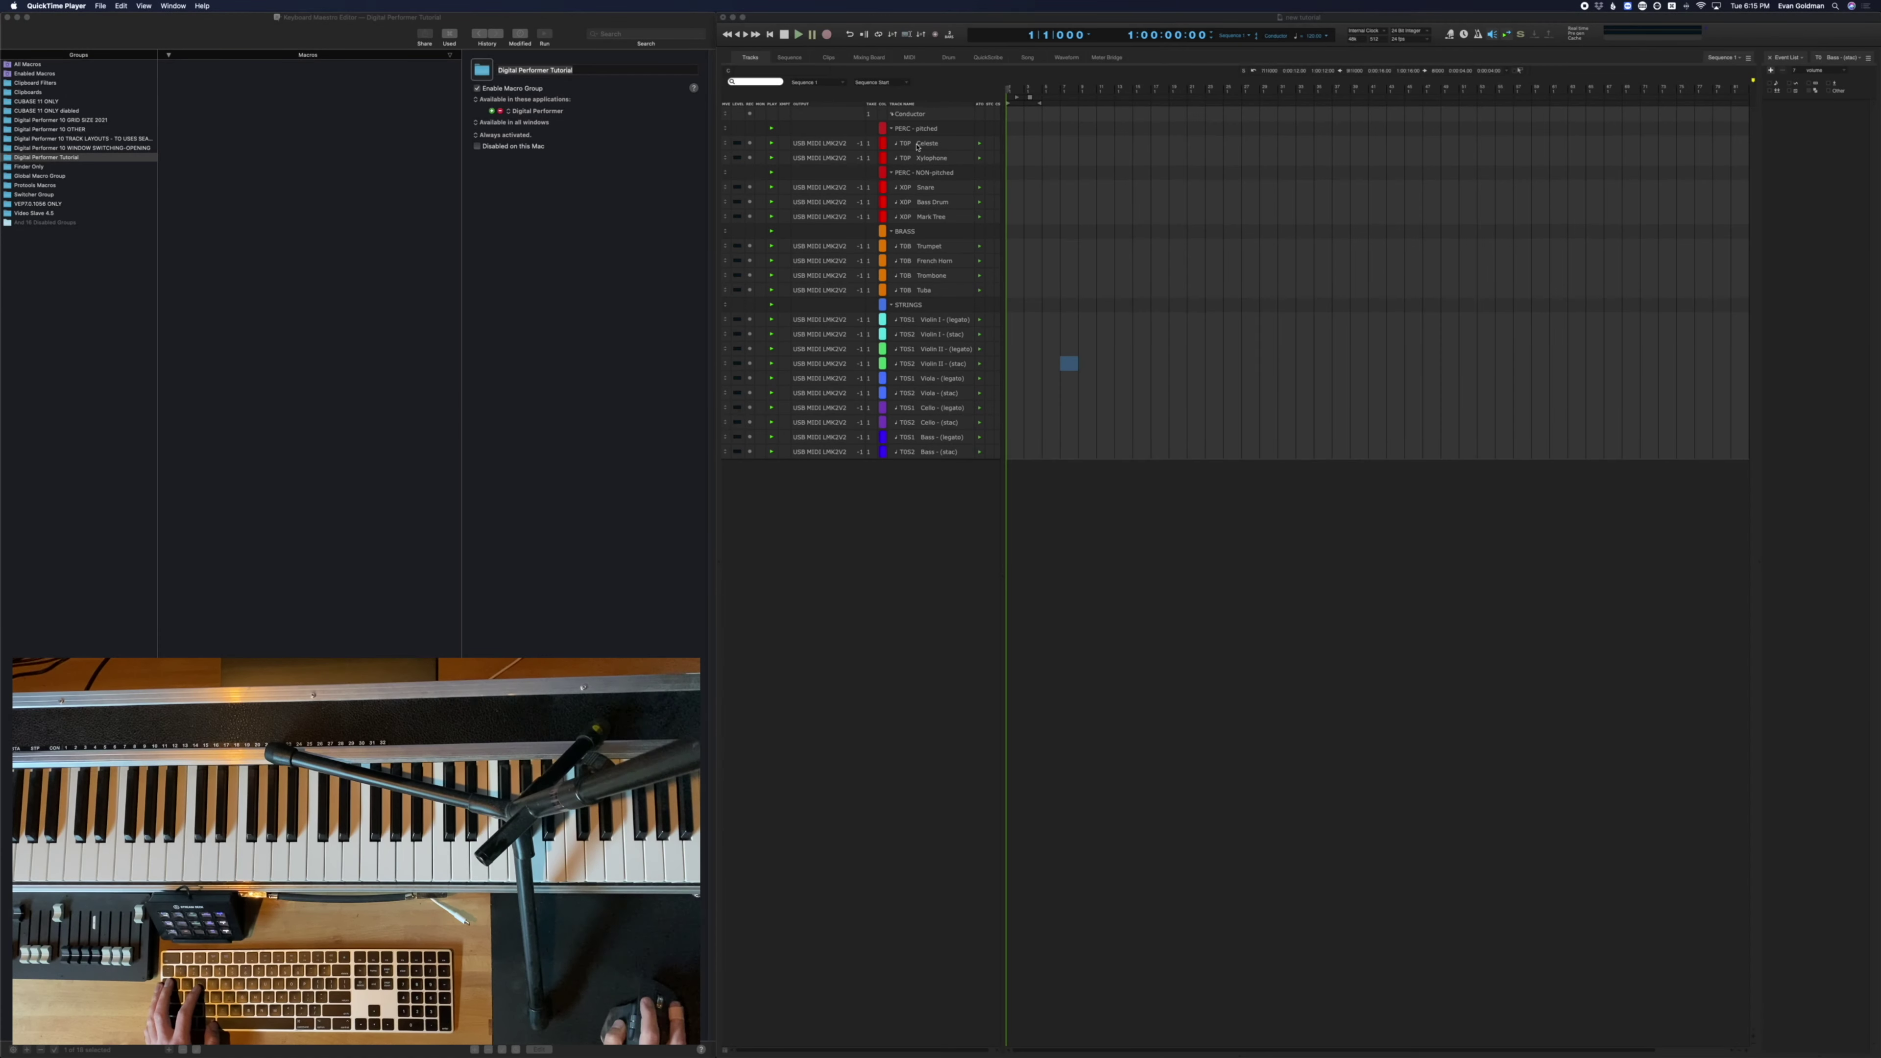
{"action": "left_click", "coordinate": [918, 146]}
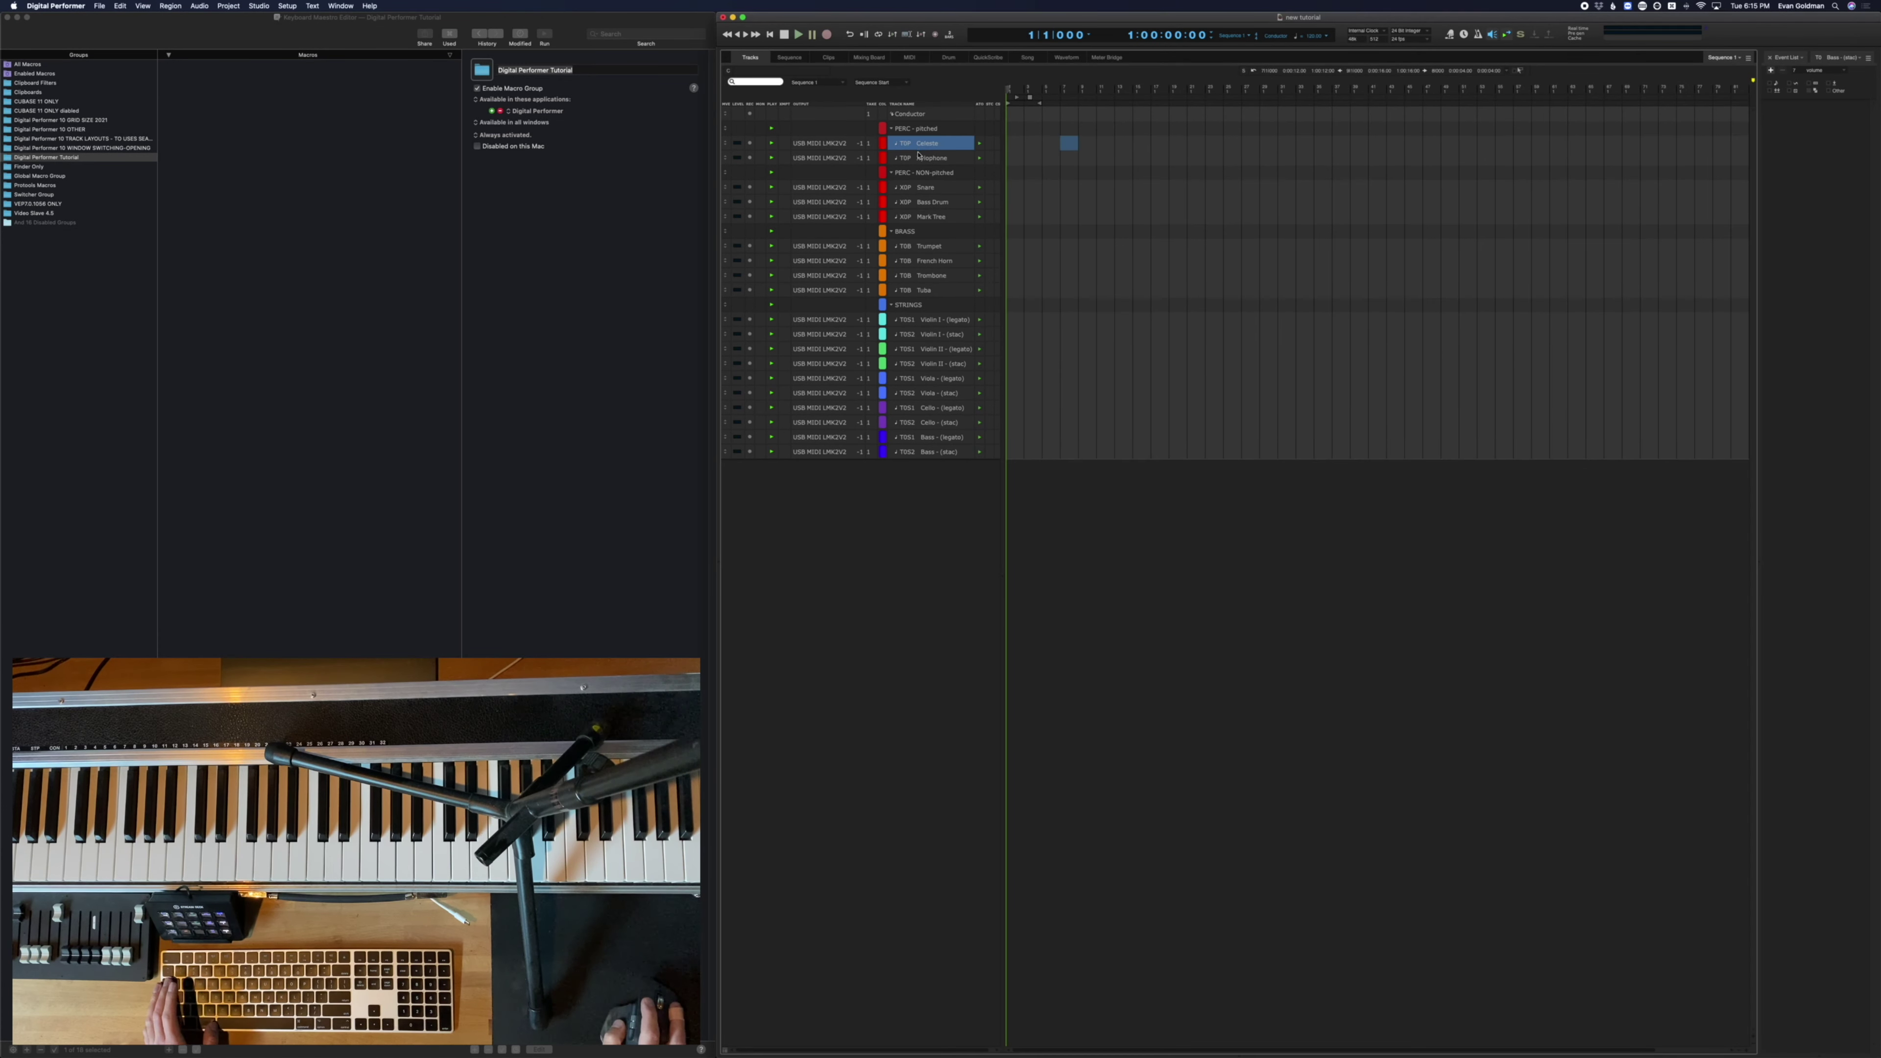
{"action": "mouse_move", "coordinate": [919, 157]}
{"action": "left_mouse_down"}
{"action": "mouse_move", "coordinate": [907, 458]}
{"action": "mouse_move", "coordinate": [939, 157]}
{"action": "left_mouse_up"}
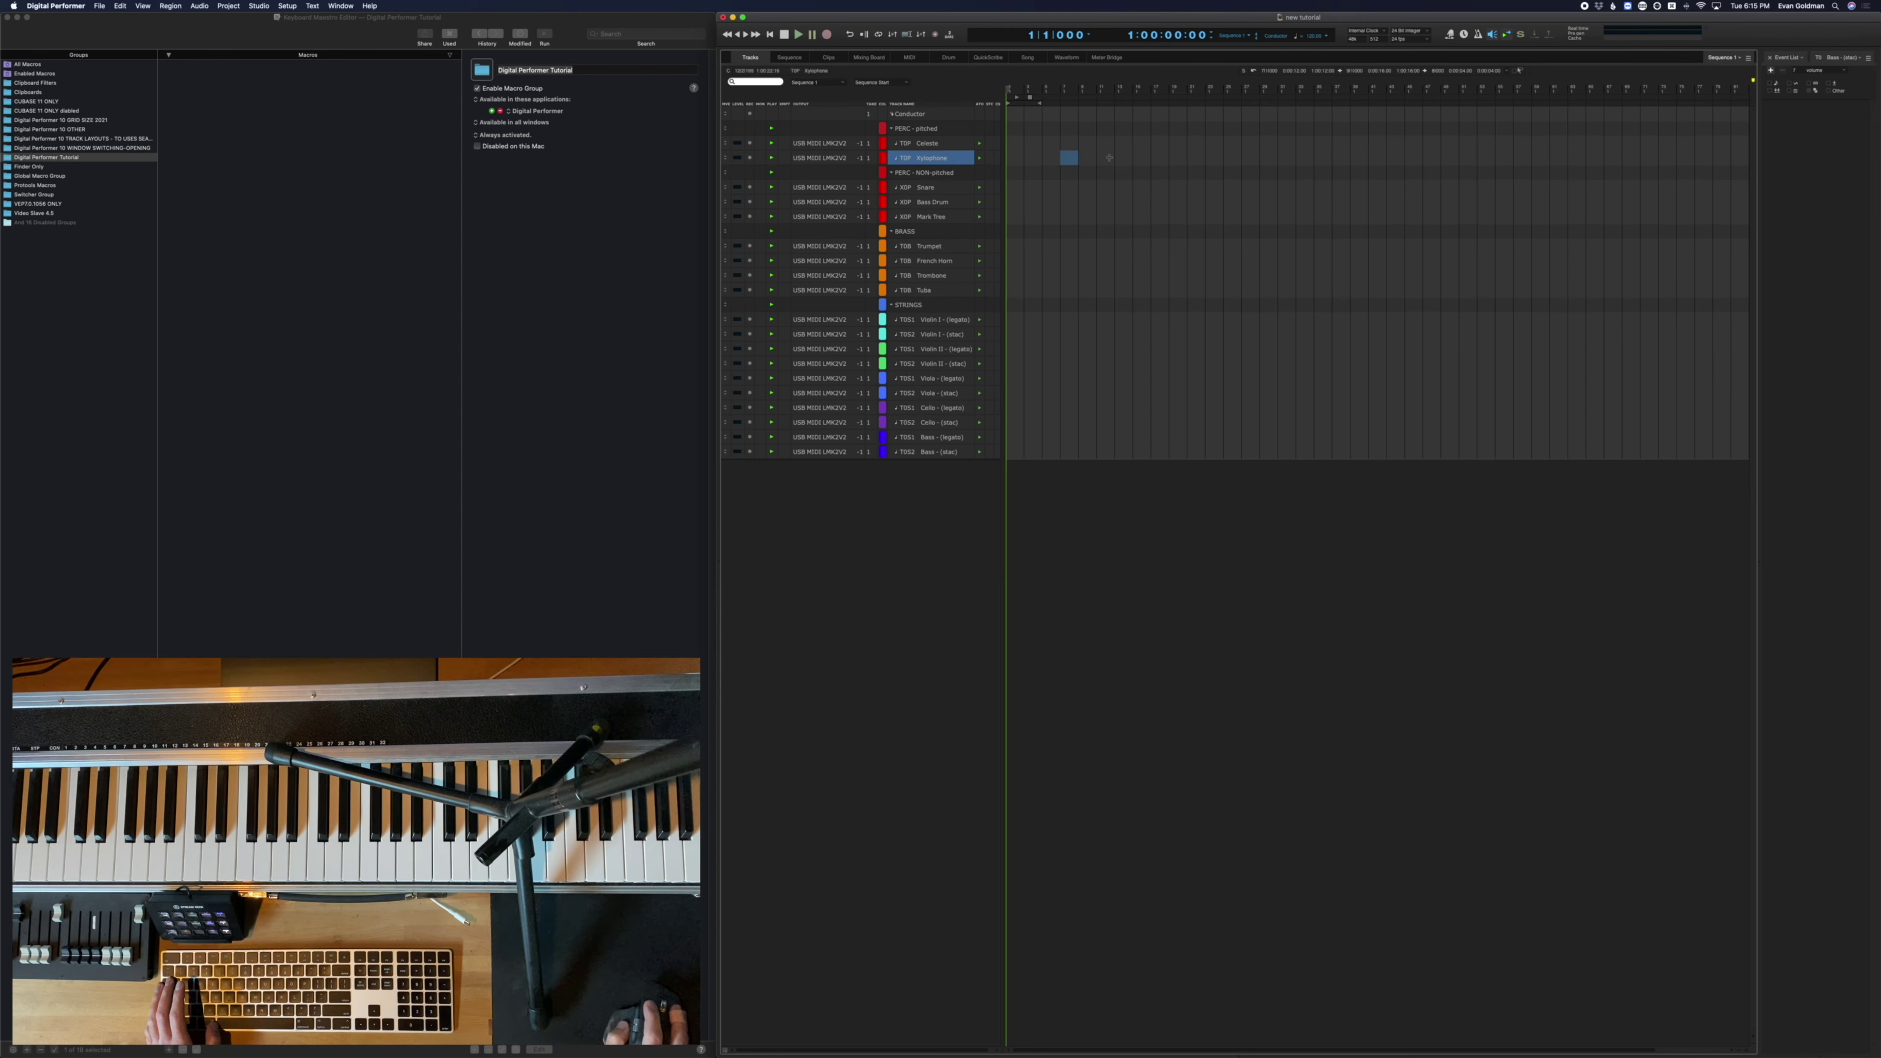
{"action": "left_click_drag", "start_coordinate": [1108, 158], "coordinate": [1007, 157]}
{"action": "left_click", "coordinate": [1104, 260]}
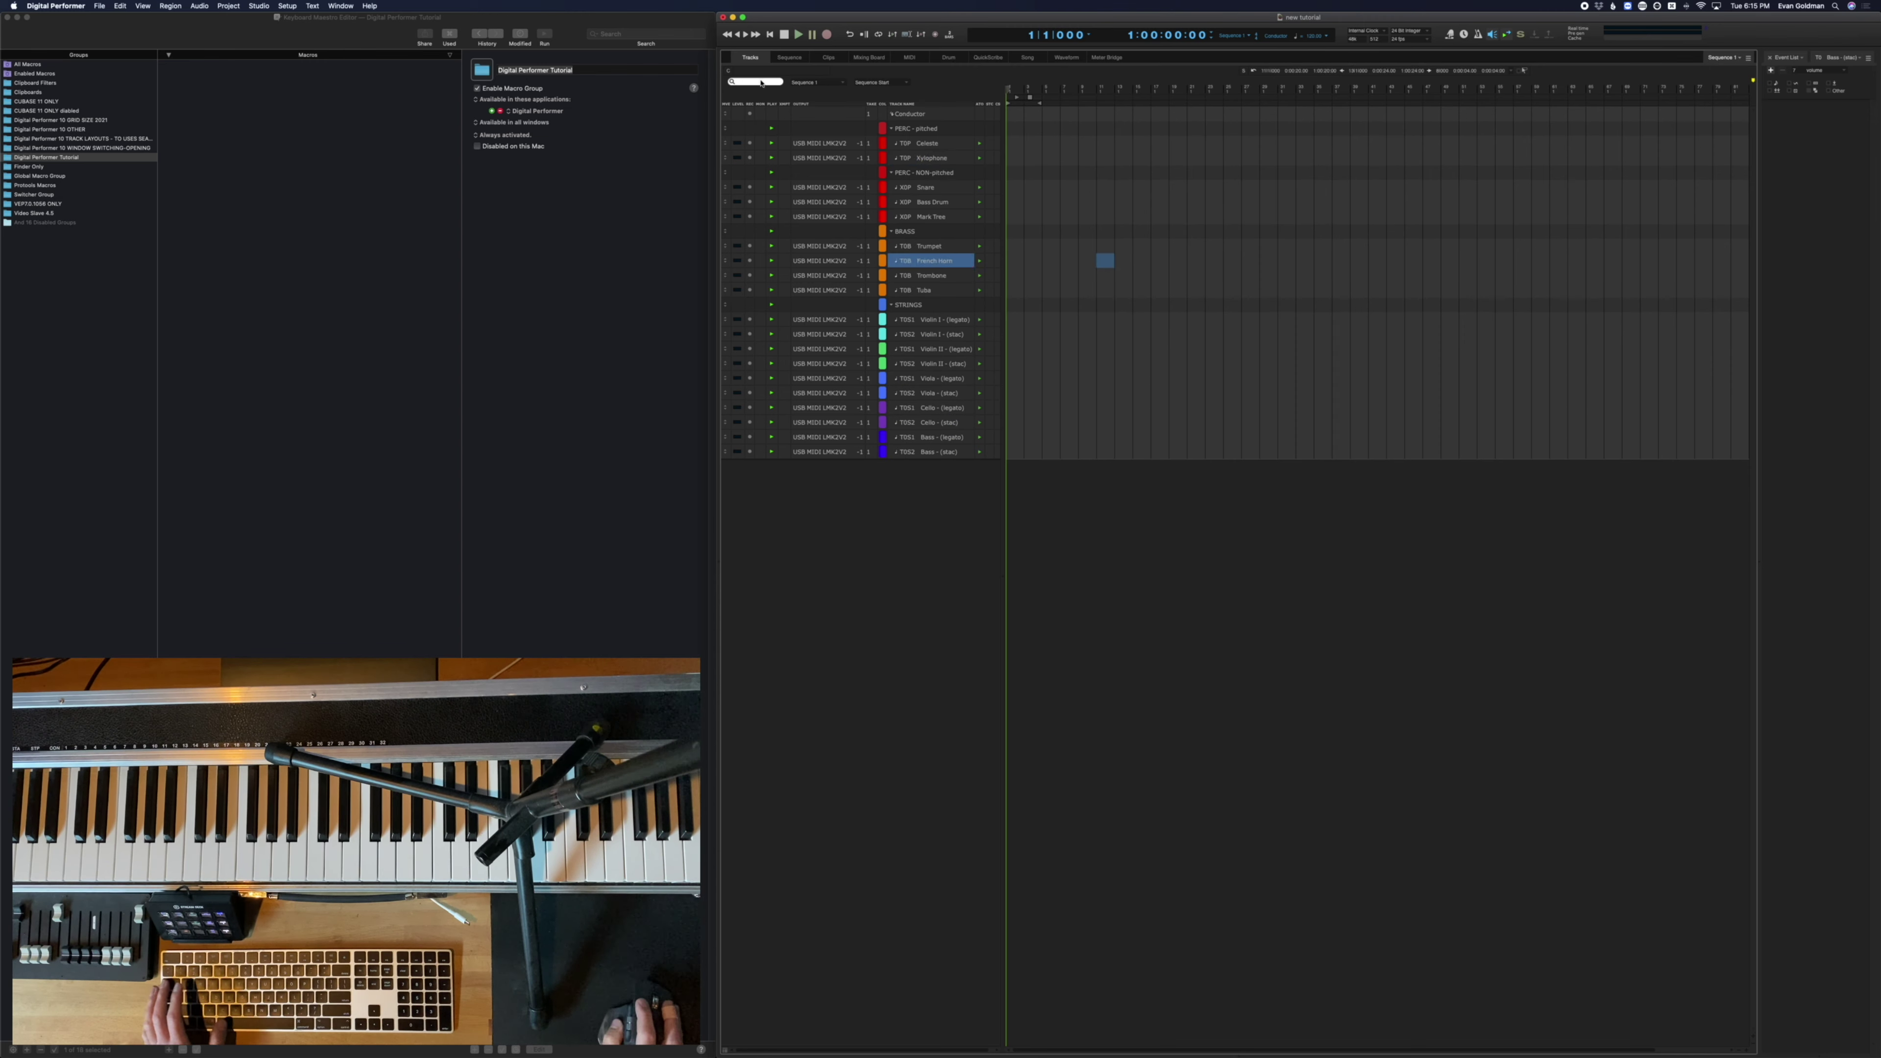
Filter the track list by T0 to check the pitched tracks and by X0 to check the non-pitched percussion, then clear the filter
{"action": "type", "text": "TO"}
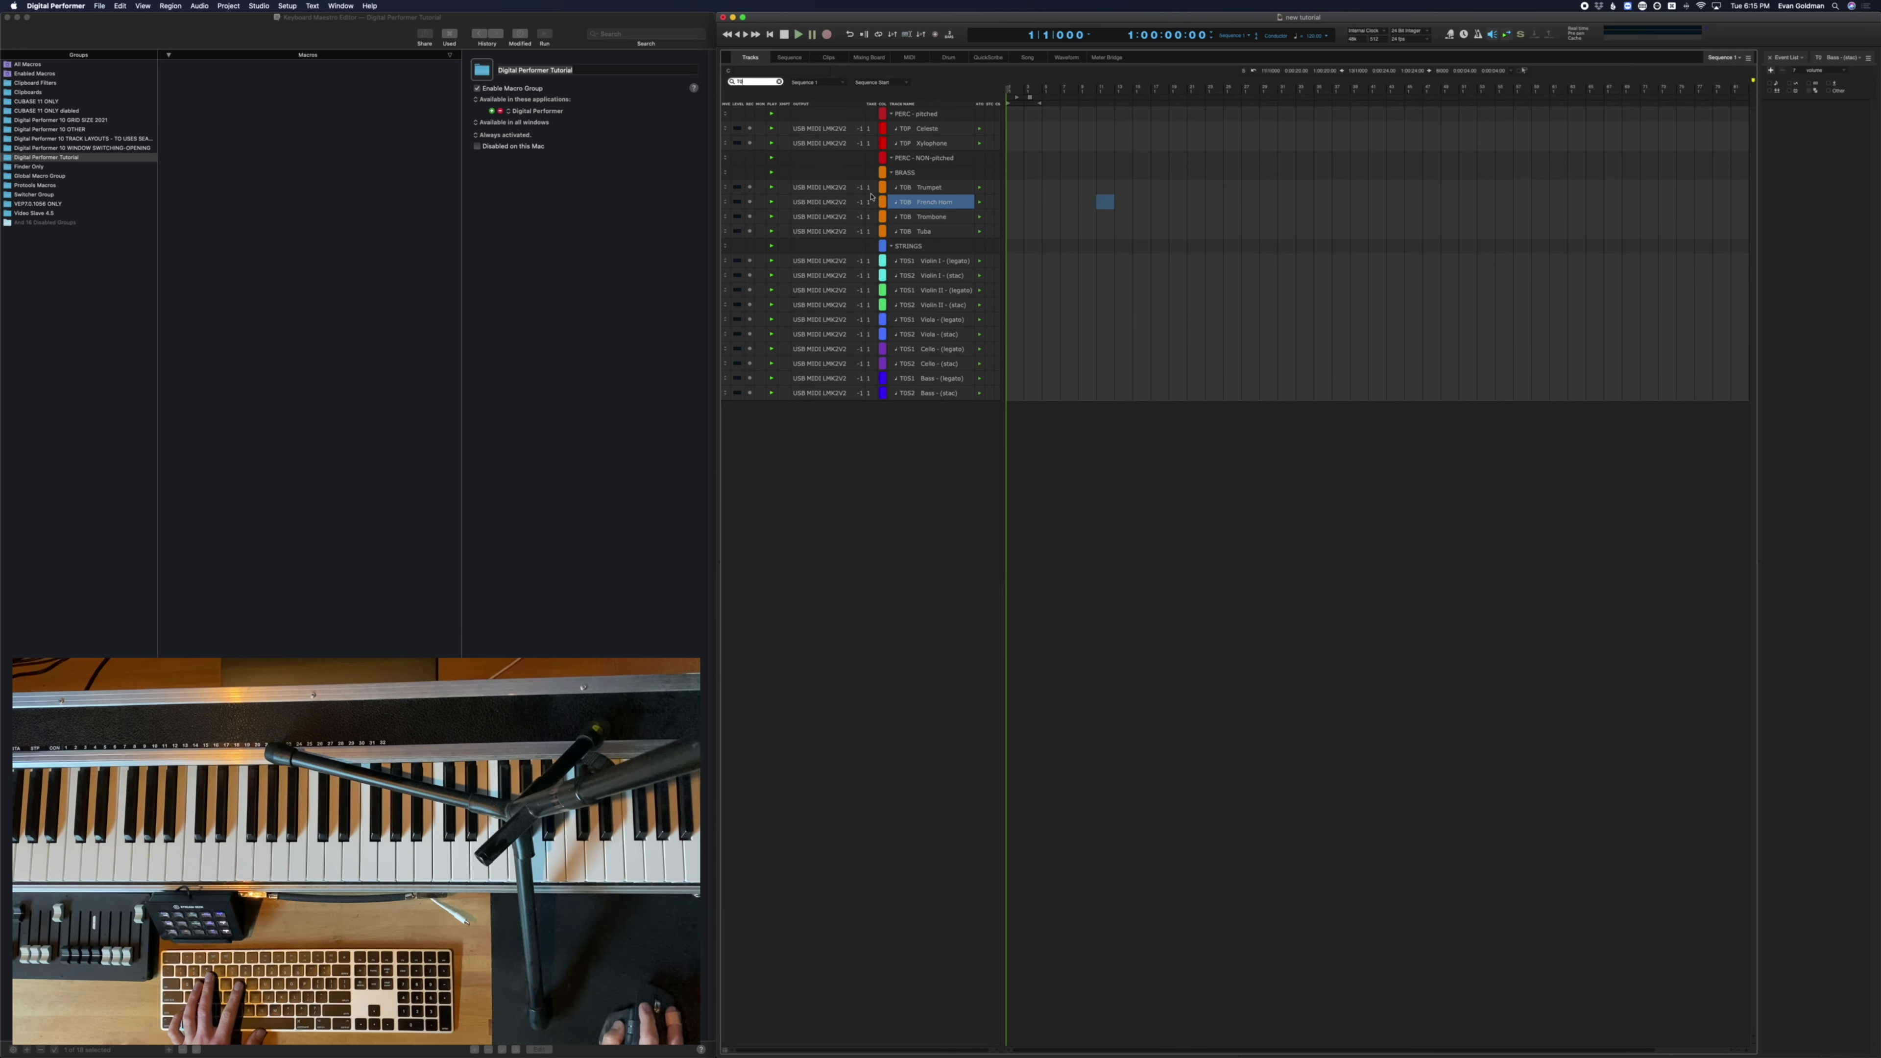
{"action": "type", "text": "XO"}
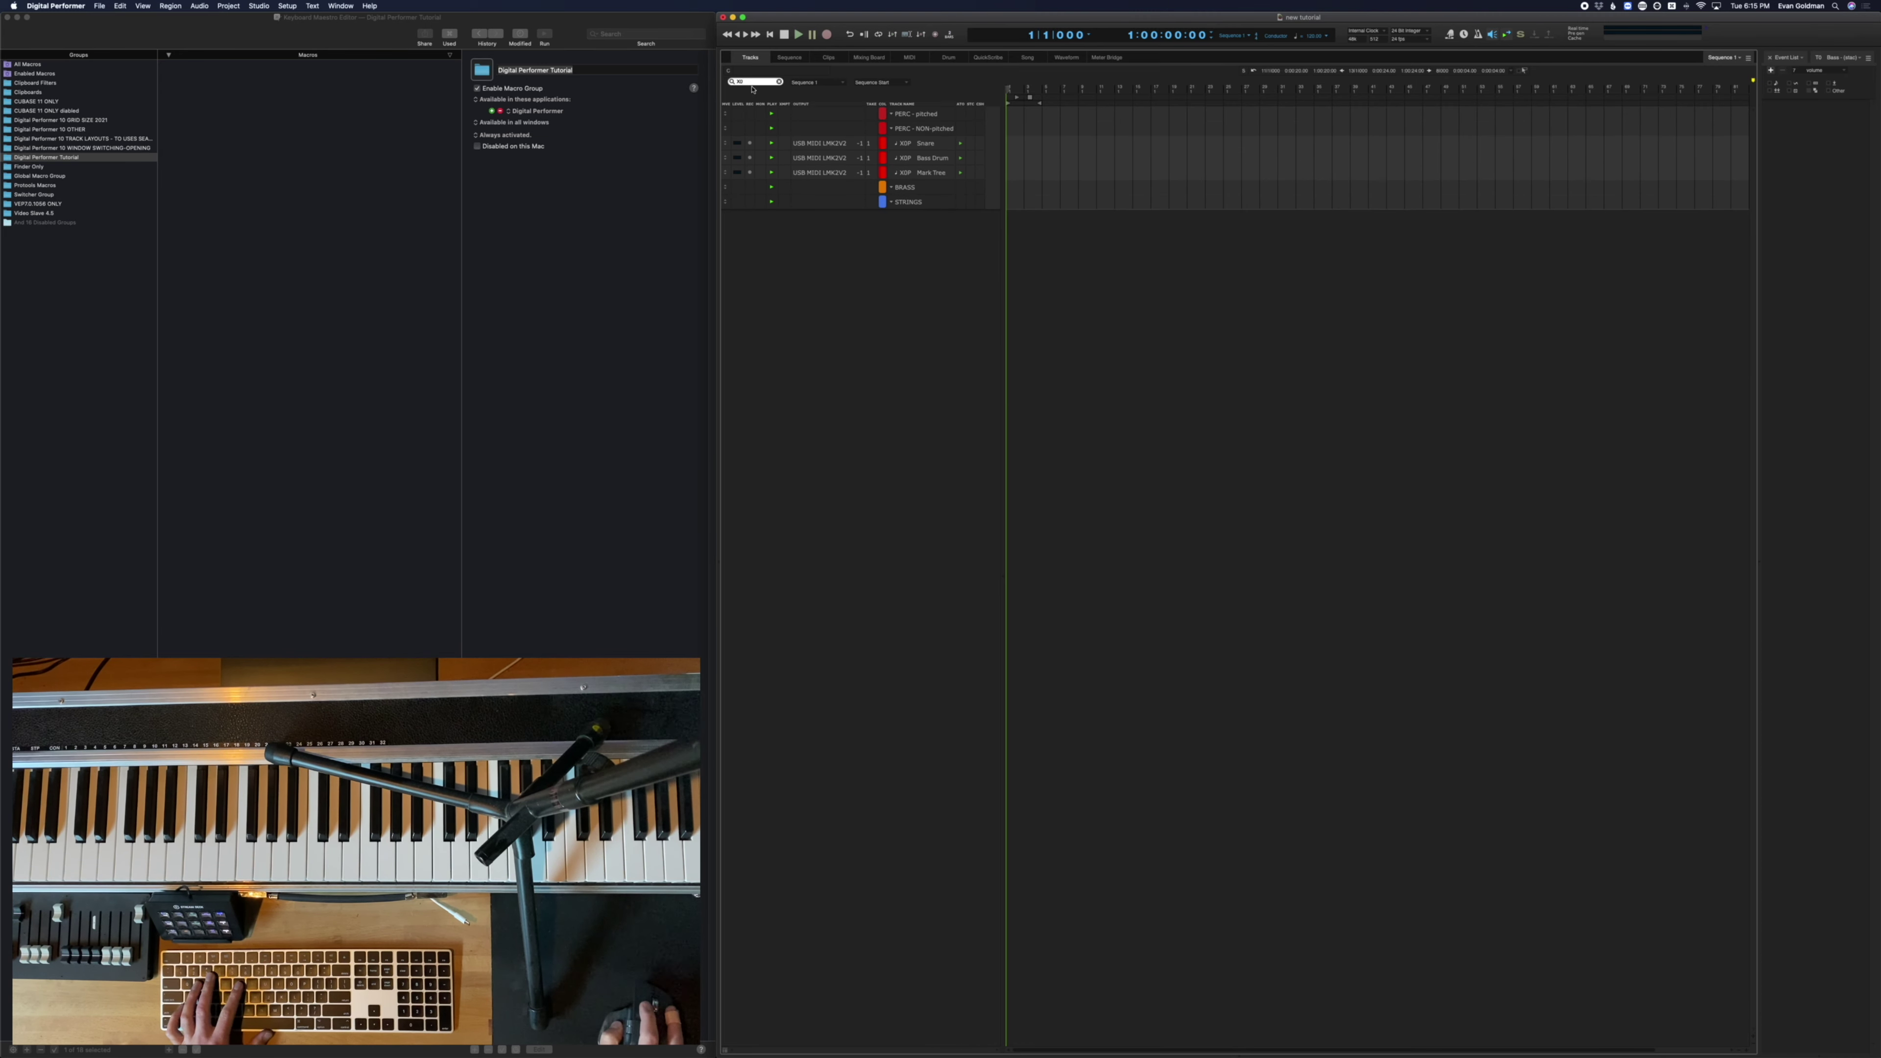
{"action": "key", "text": "BackSpace"}
{"action": "key", "text": "BackSpace"}
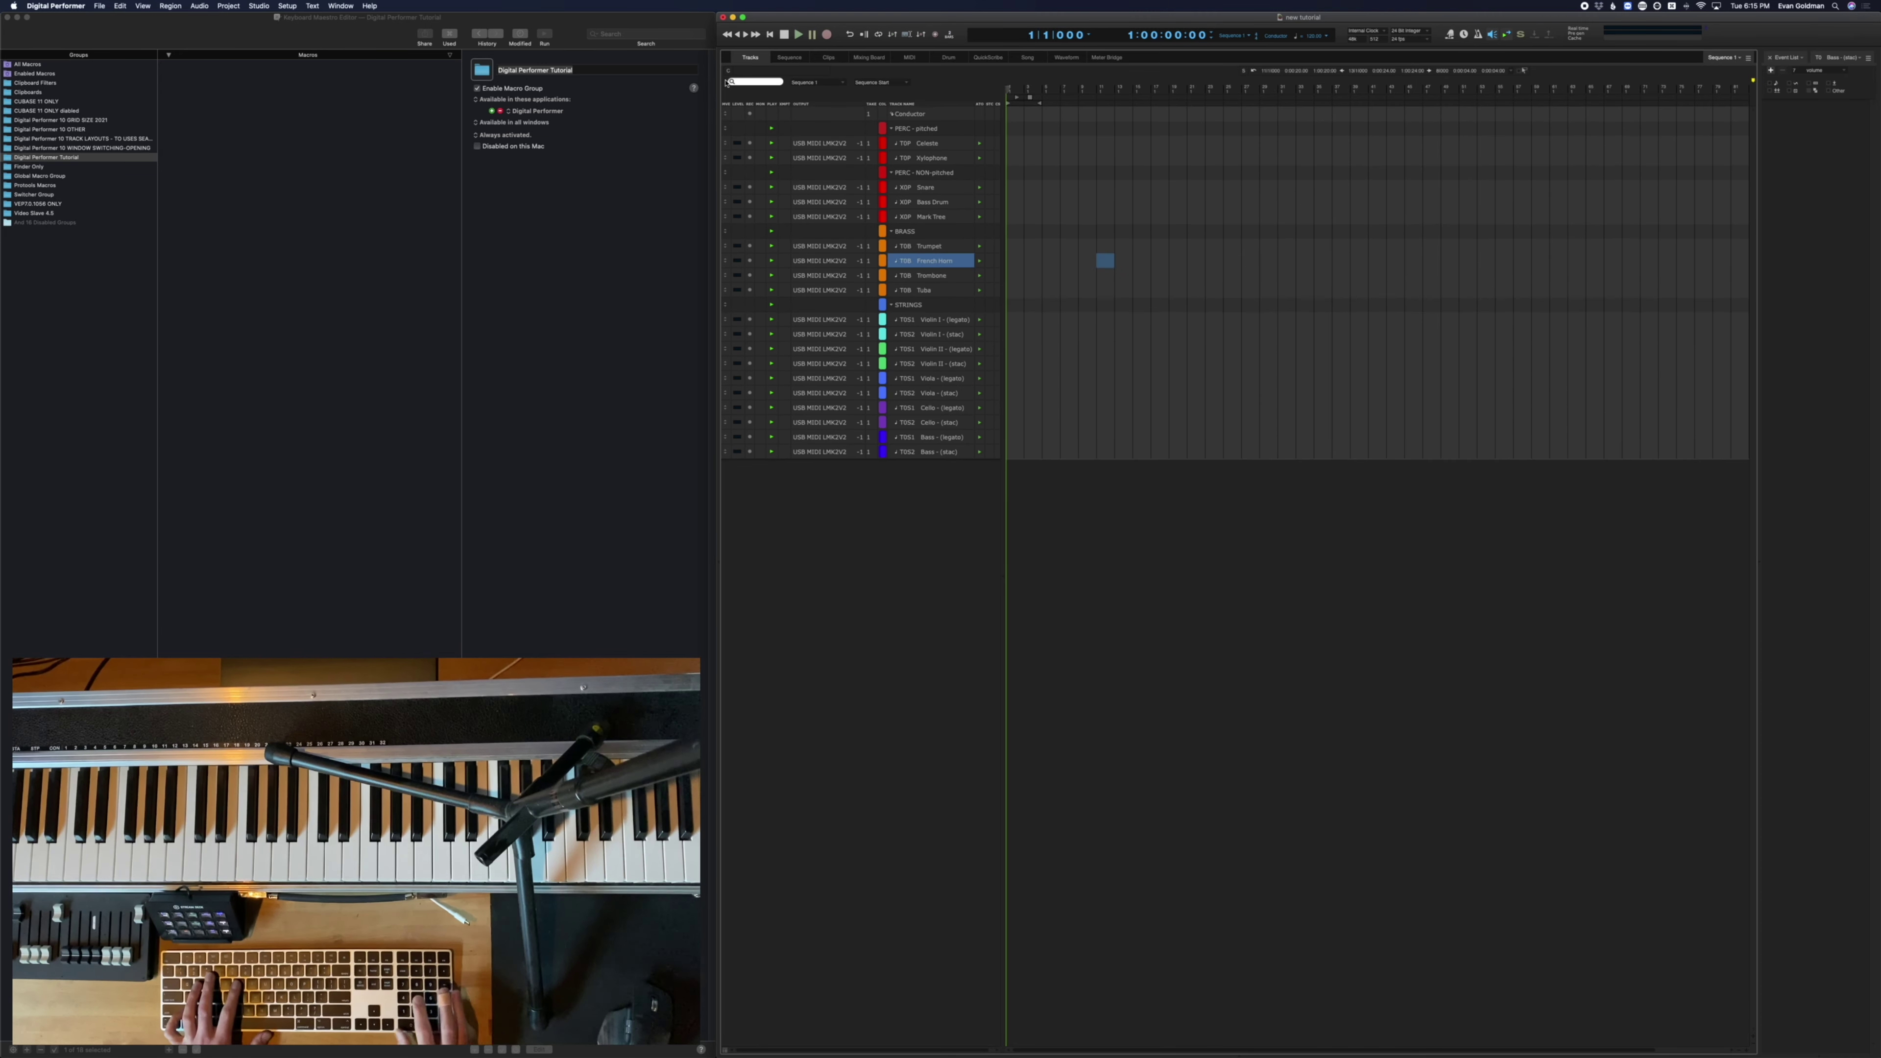
Filter the track list by T0S, T0B, T0P and 0P in turn to check the strings, brass, pitched percussion and all percussion tags
{"action": "type", "text": "TOS"}
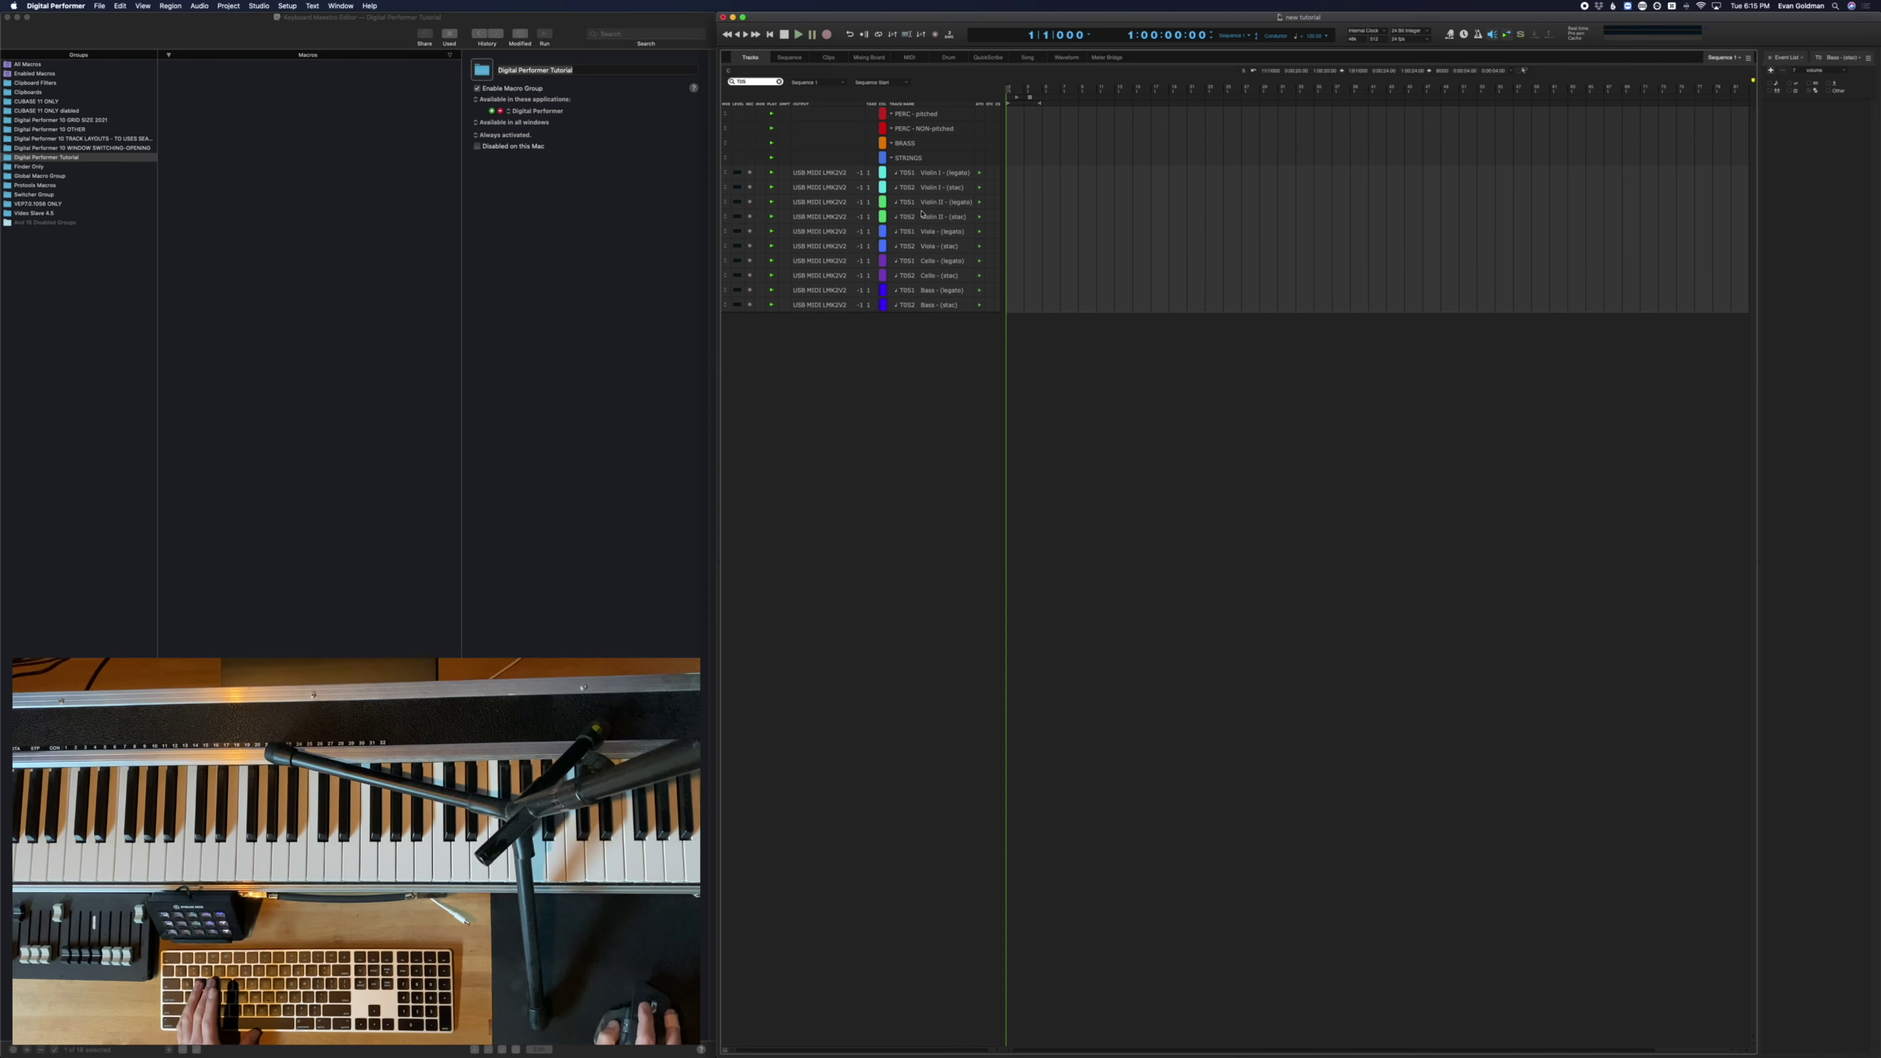
{"action": "key", "text": "BackSpace"}
{"action": "type", "text": "B"}
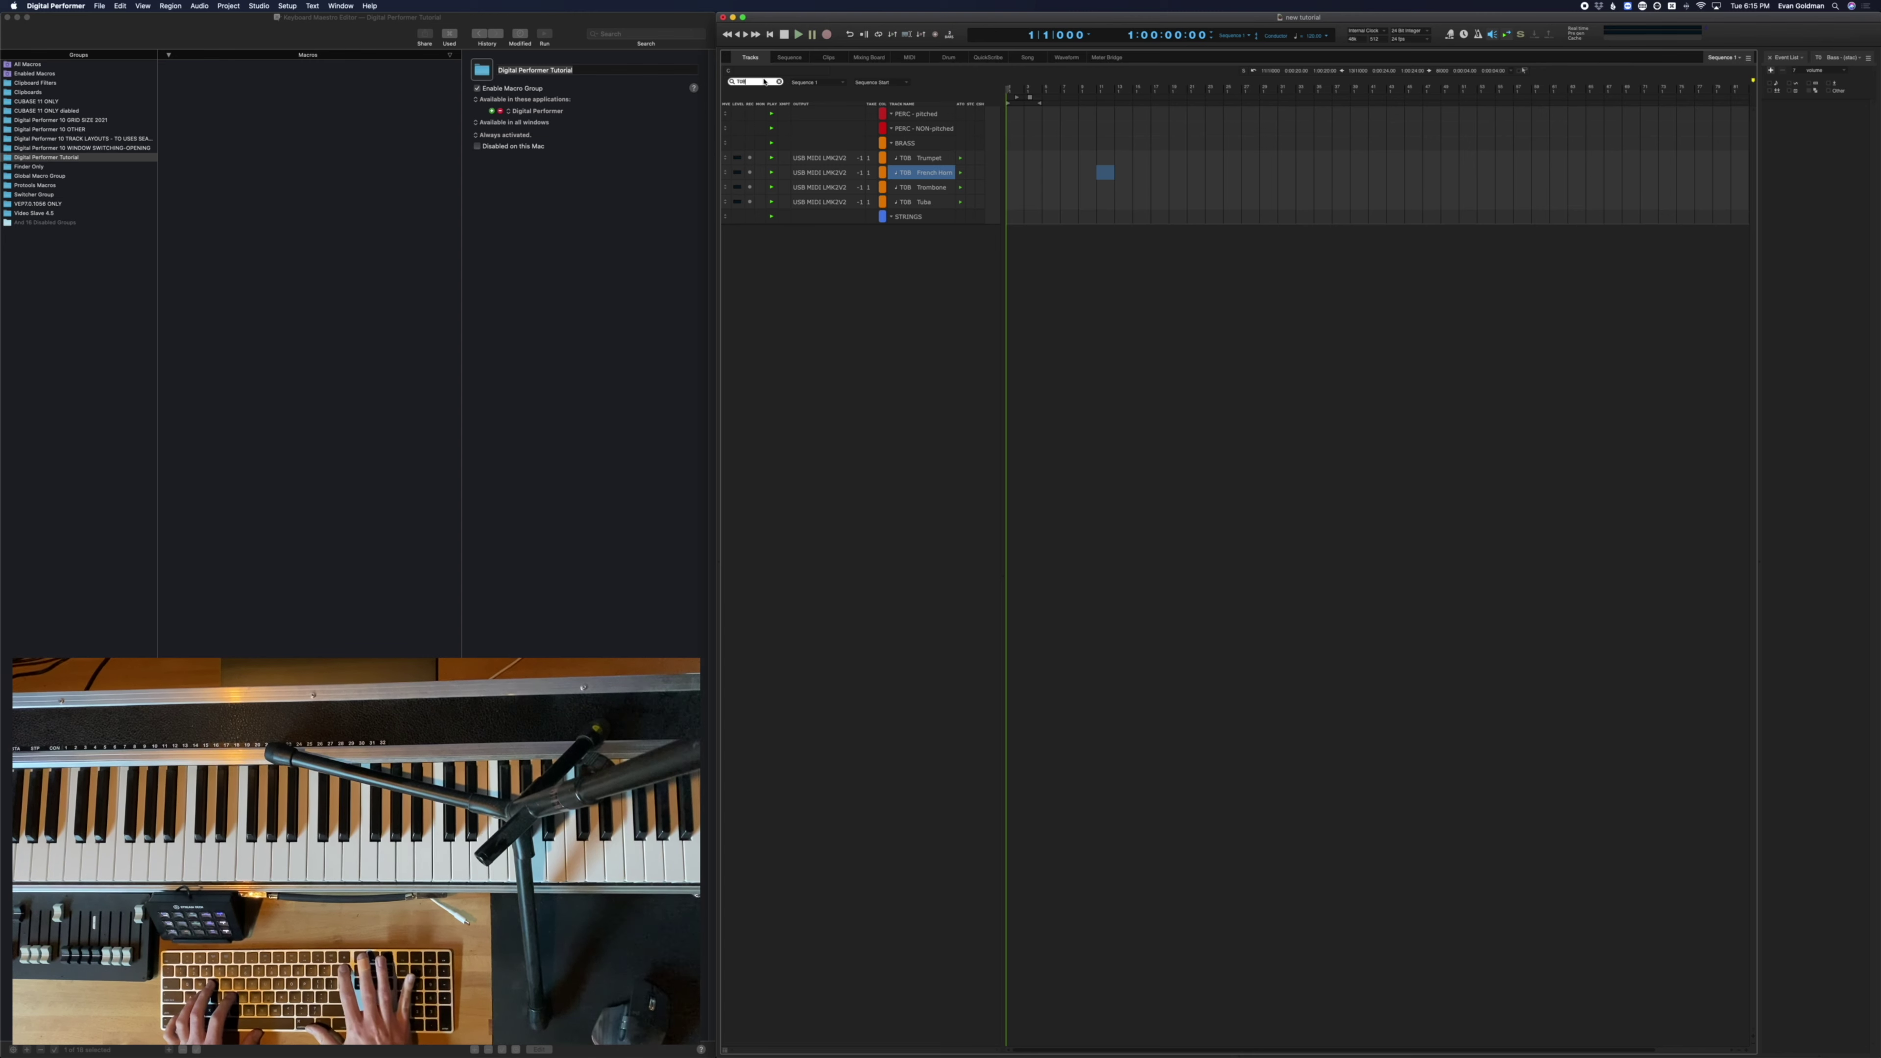
{"action": "key", "text": "BackSpace"}
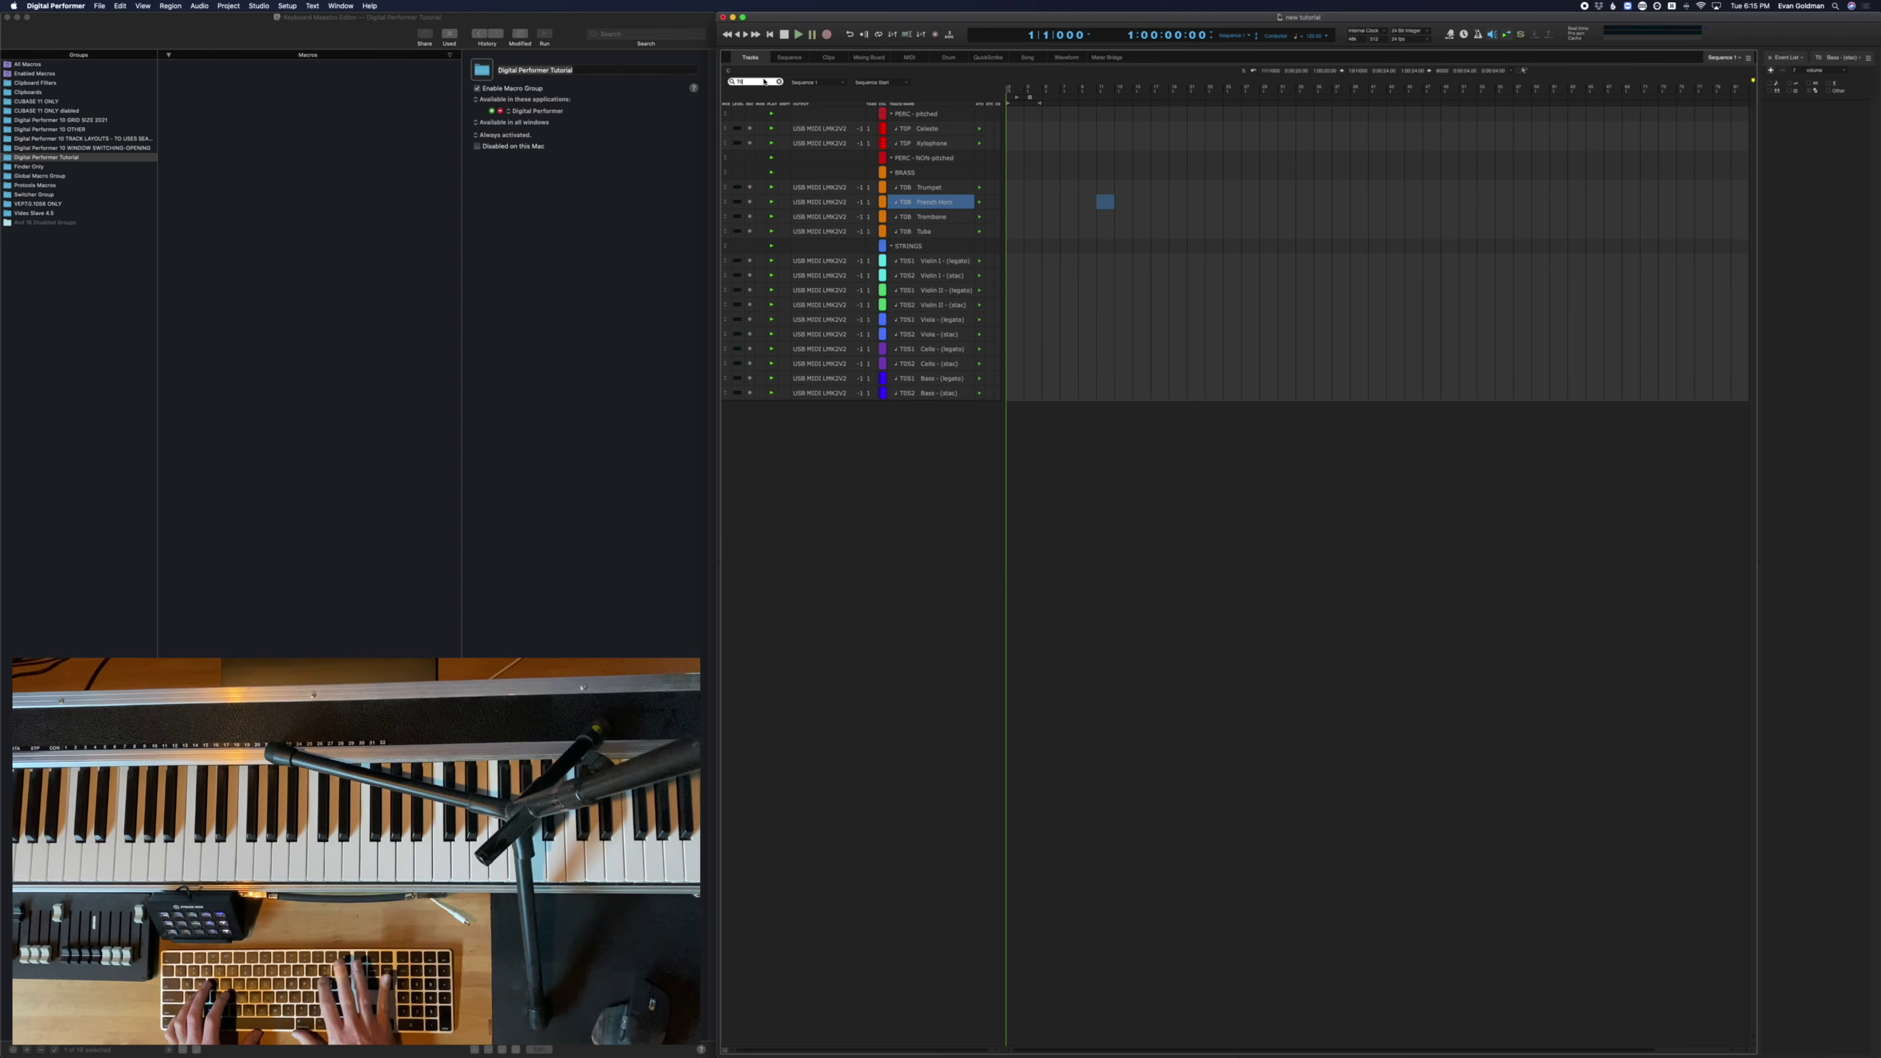
{"action": "type", "text": "P"}
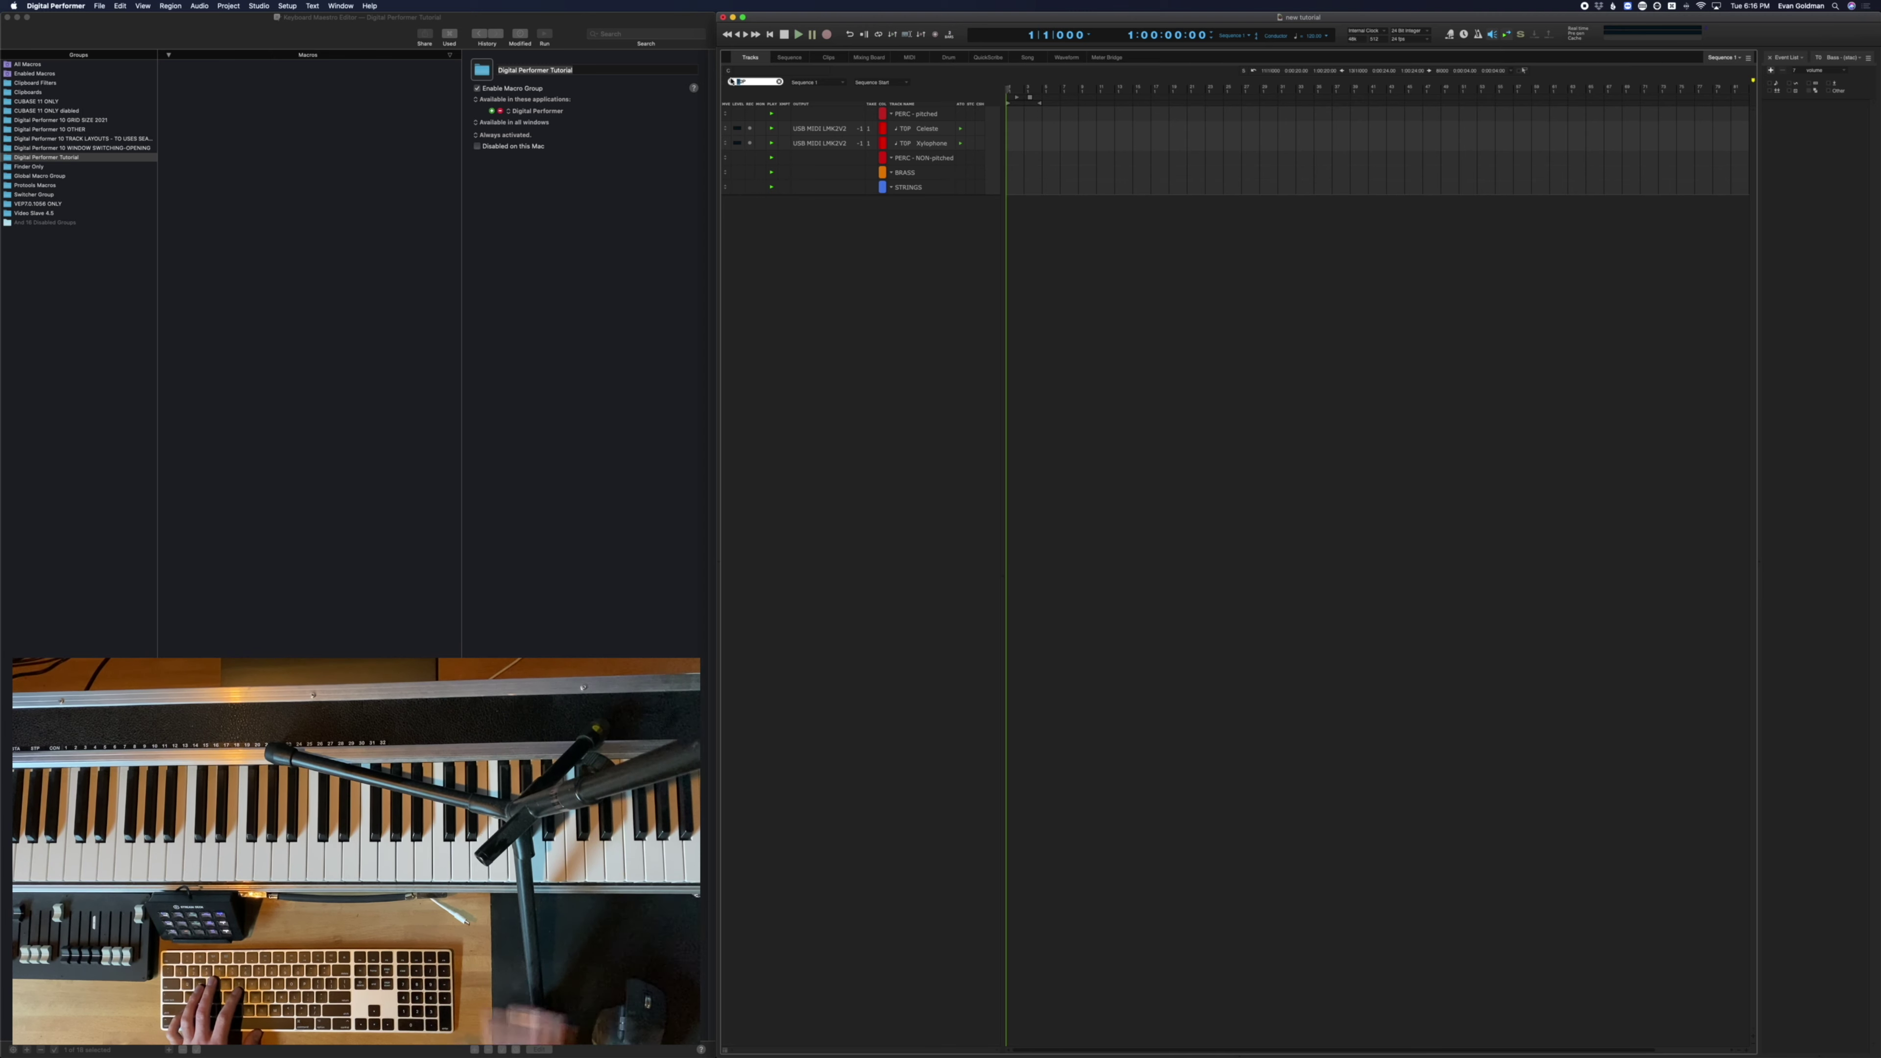
{"action": "type", "text": "OP"}
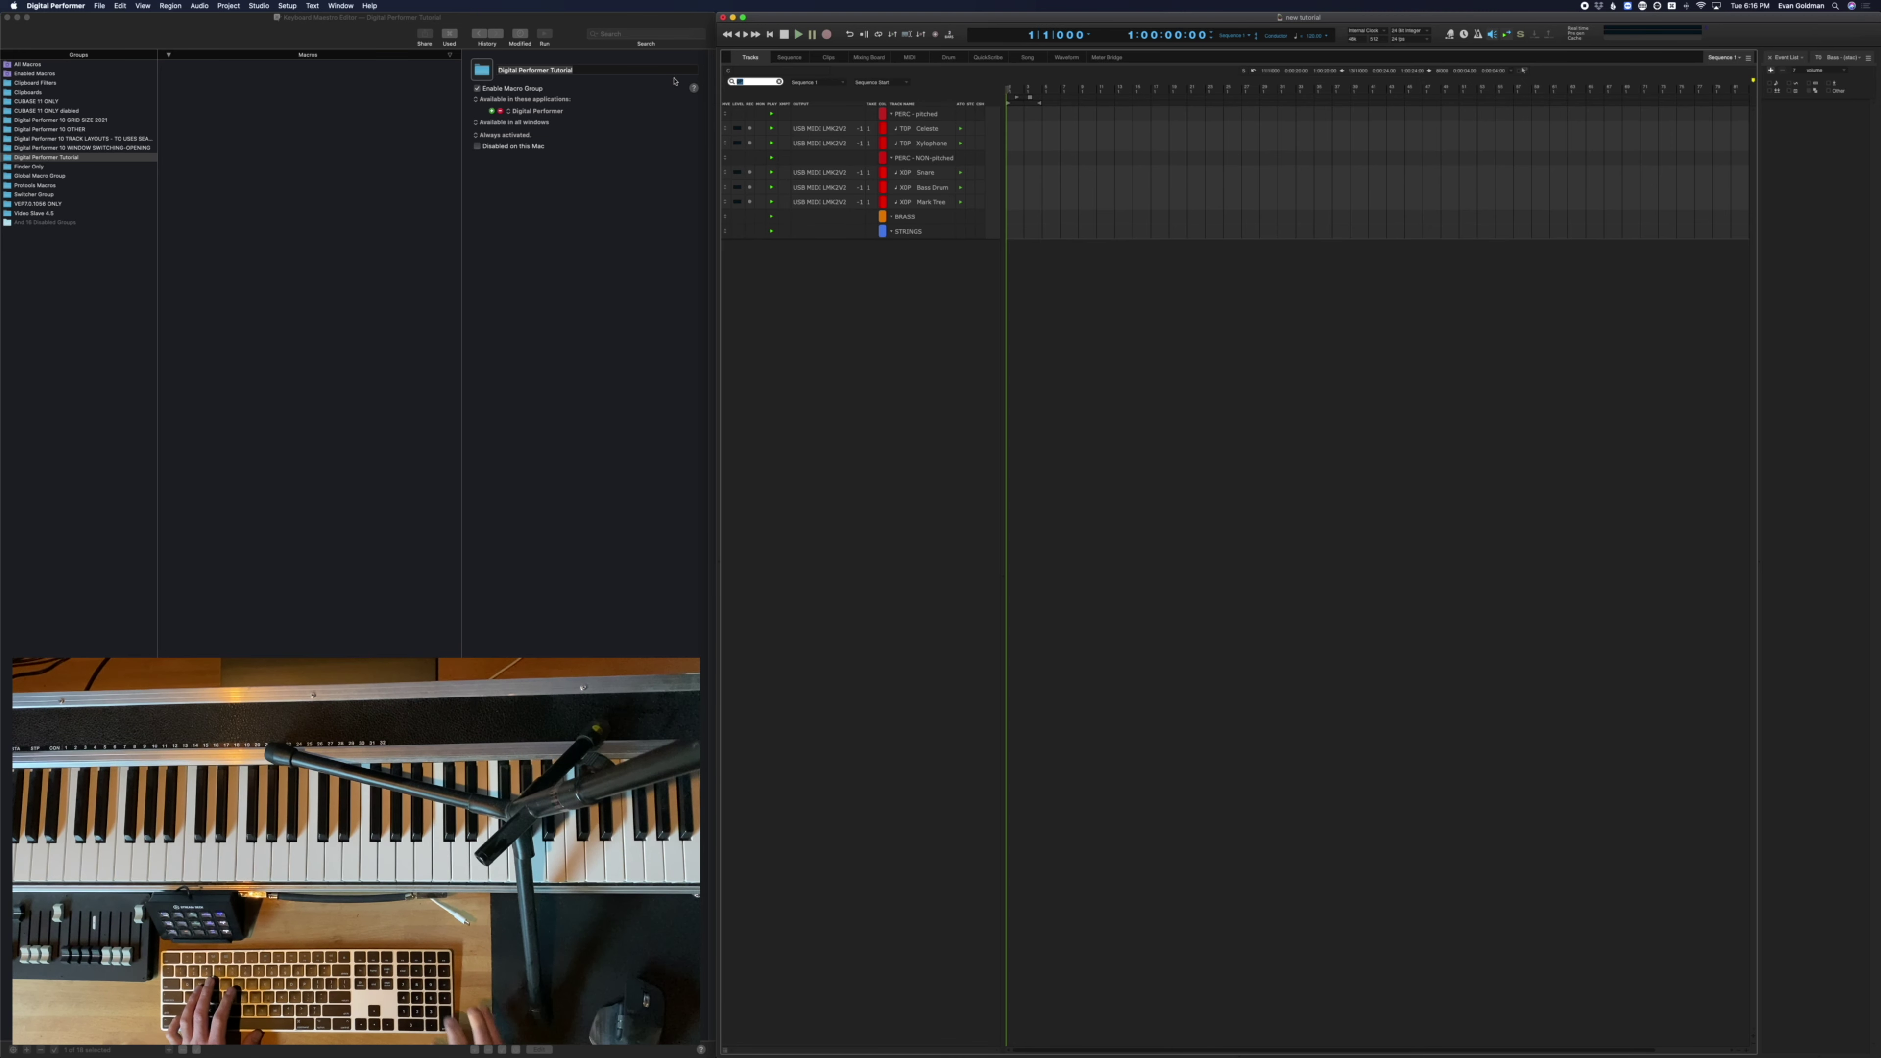
Filter the track list by T0S1 to check the legato strings and by T0S2 for the staccato strings, and clear the filter
{"action": "type", "text": "TOS1"}
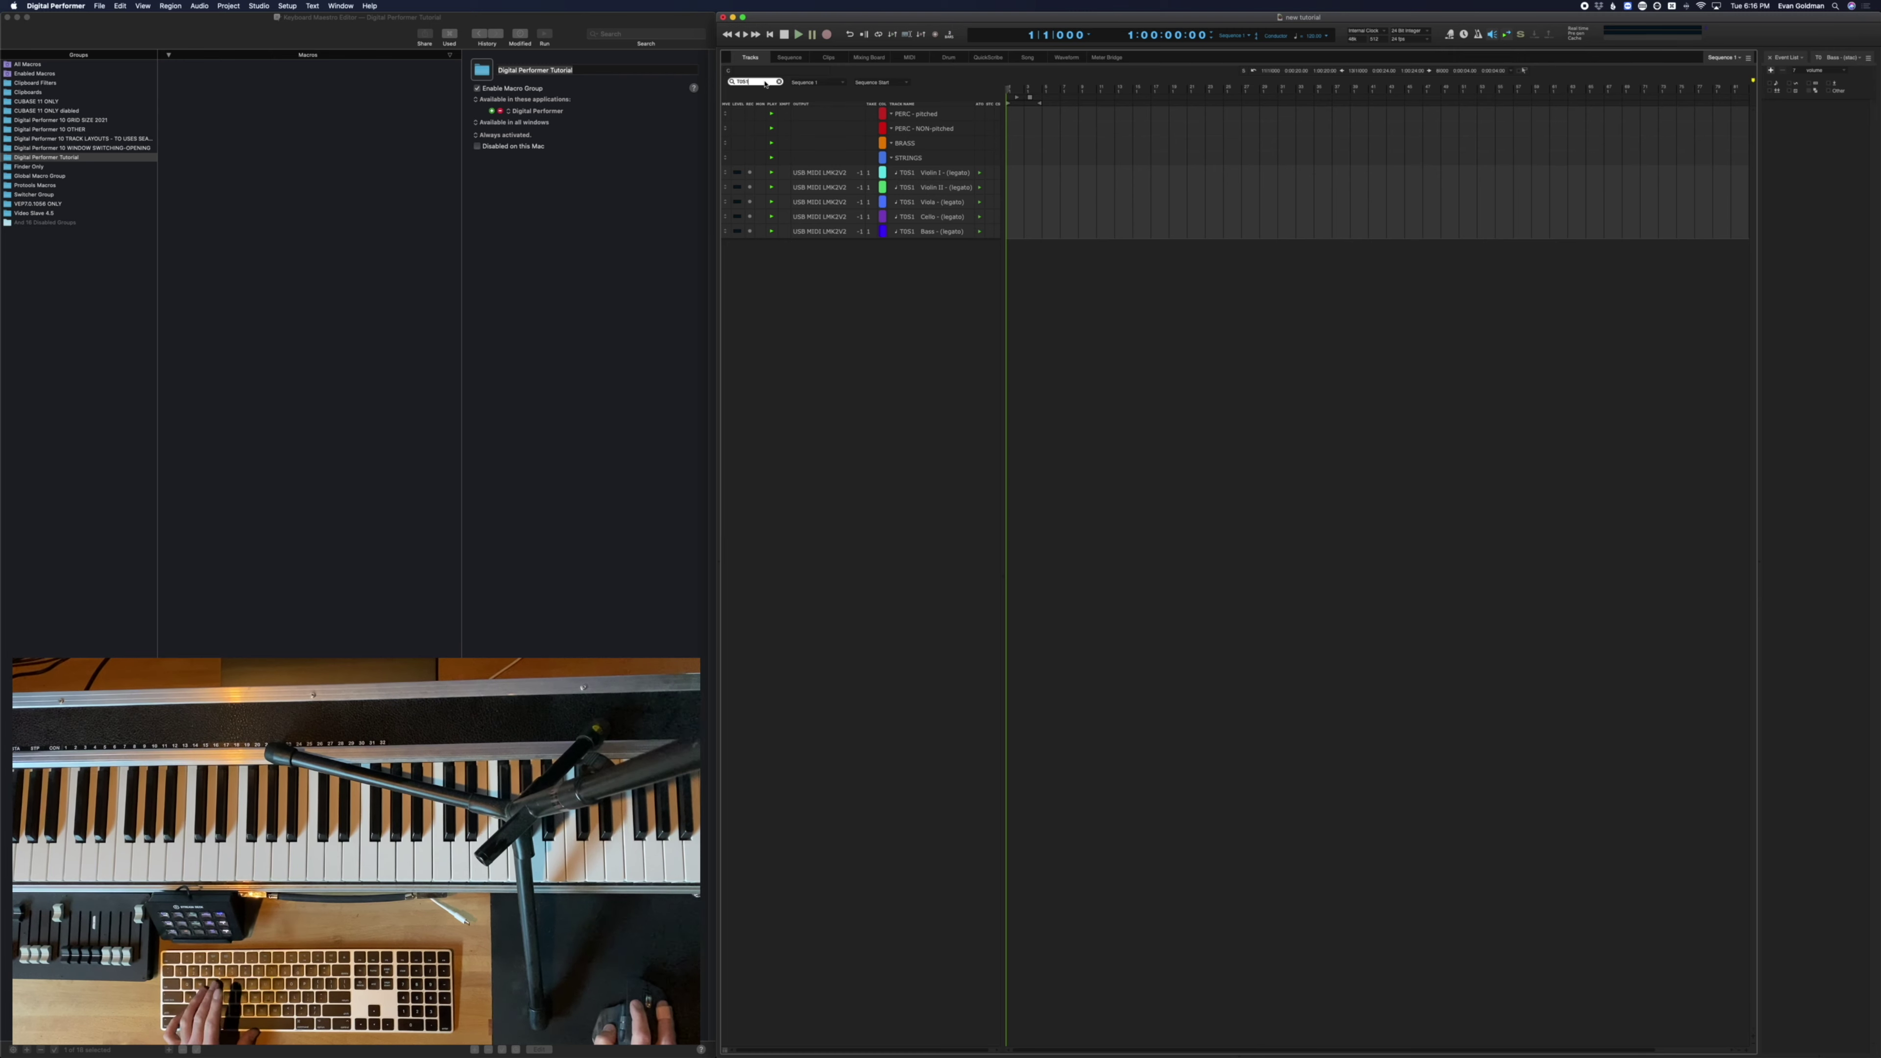
{"action": "key", "text": "BackSpace"}
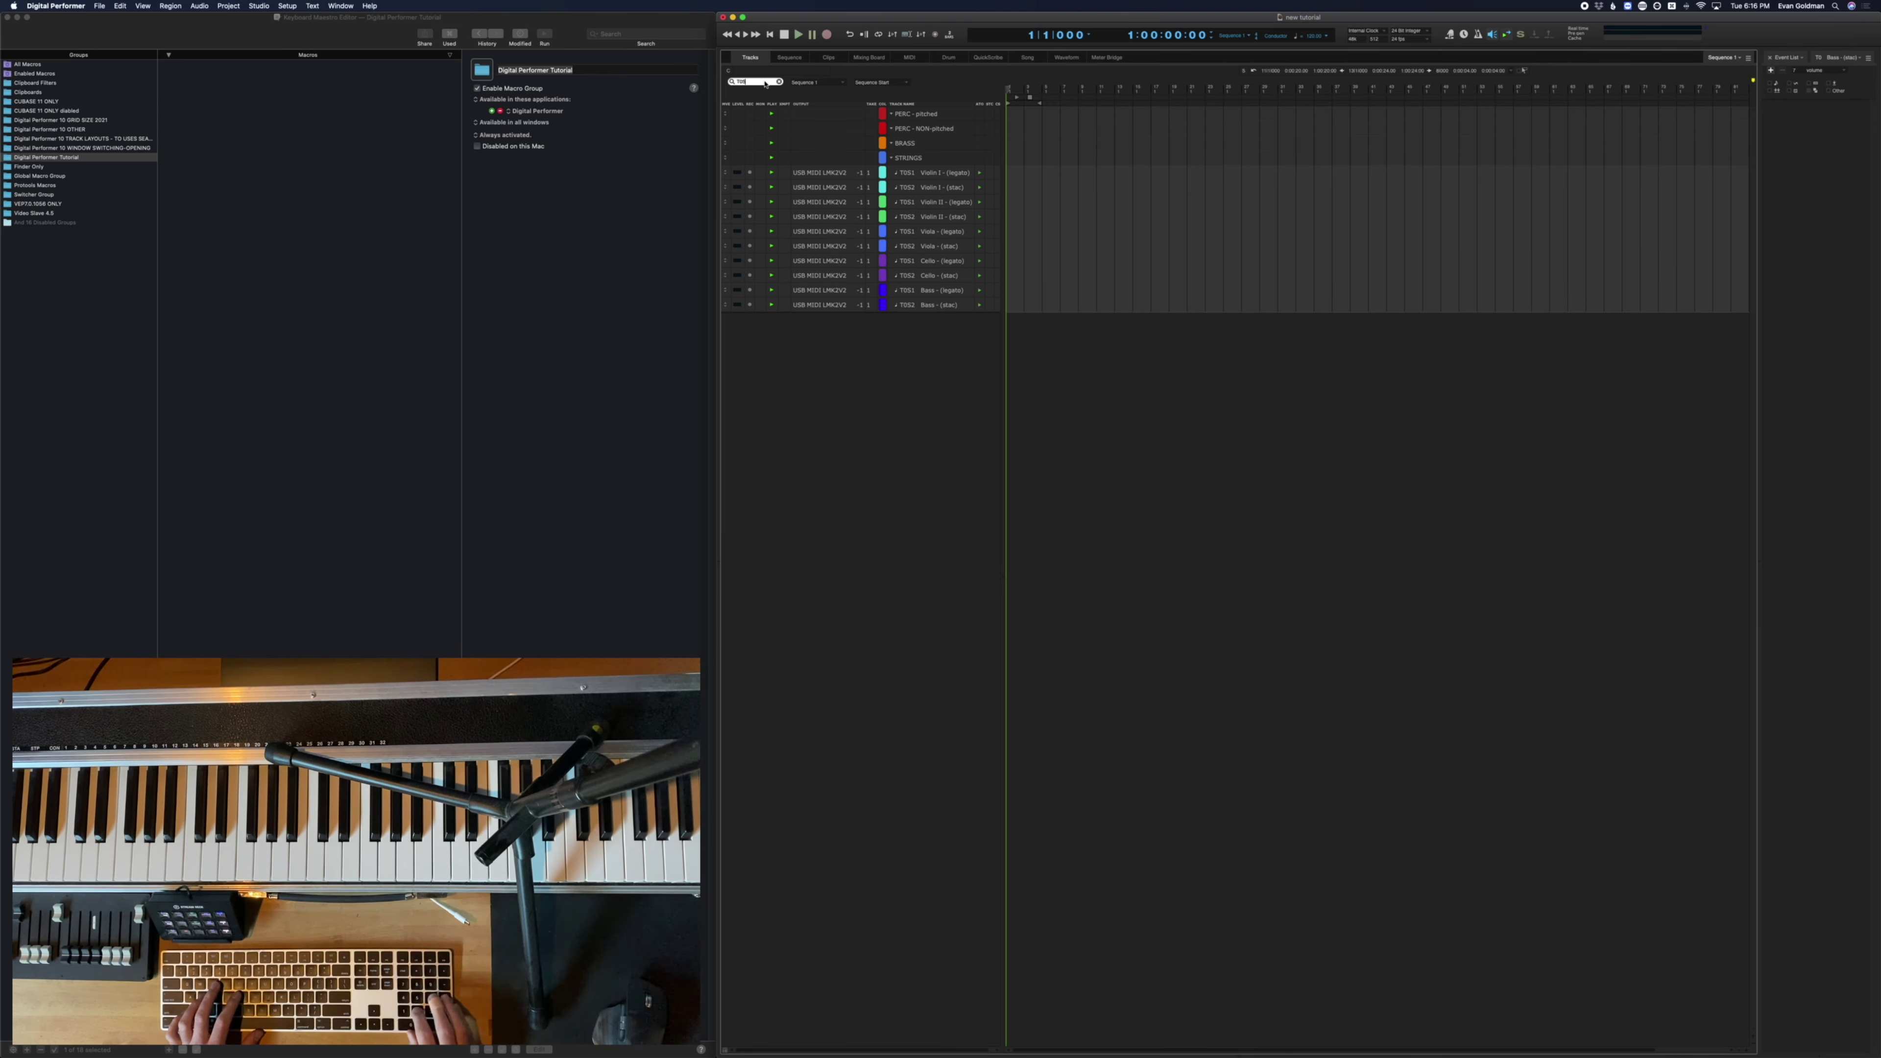
{"action": "type", "text": "2"}
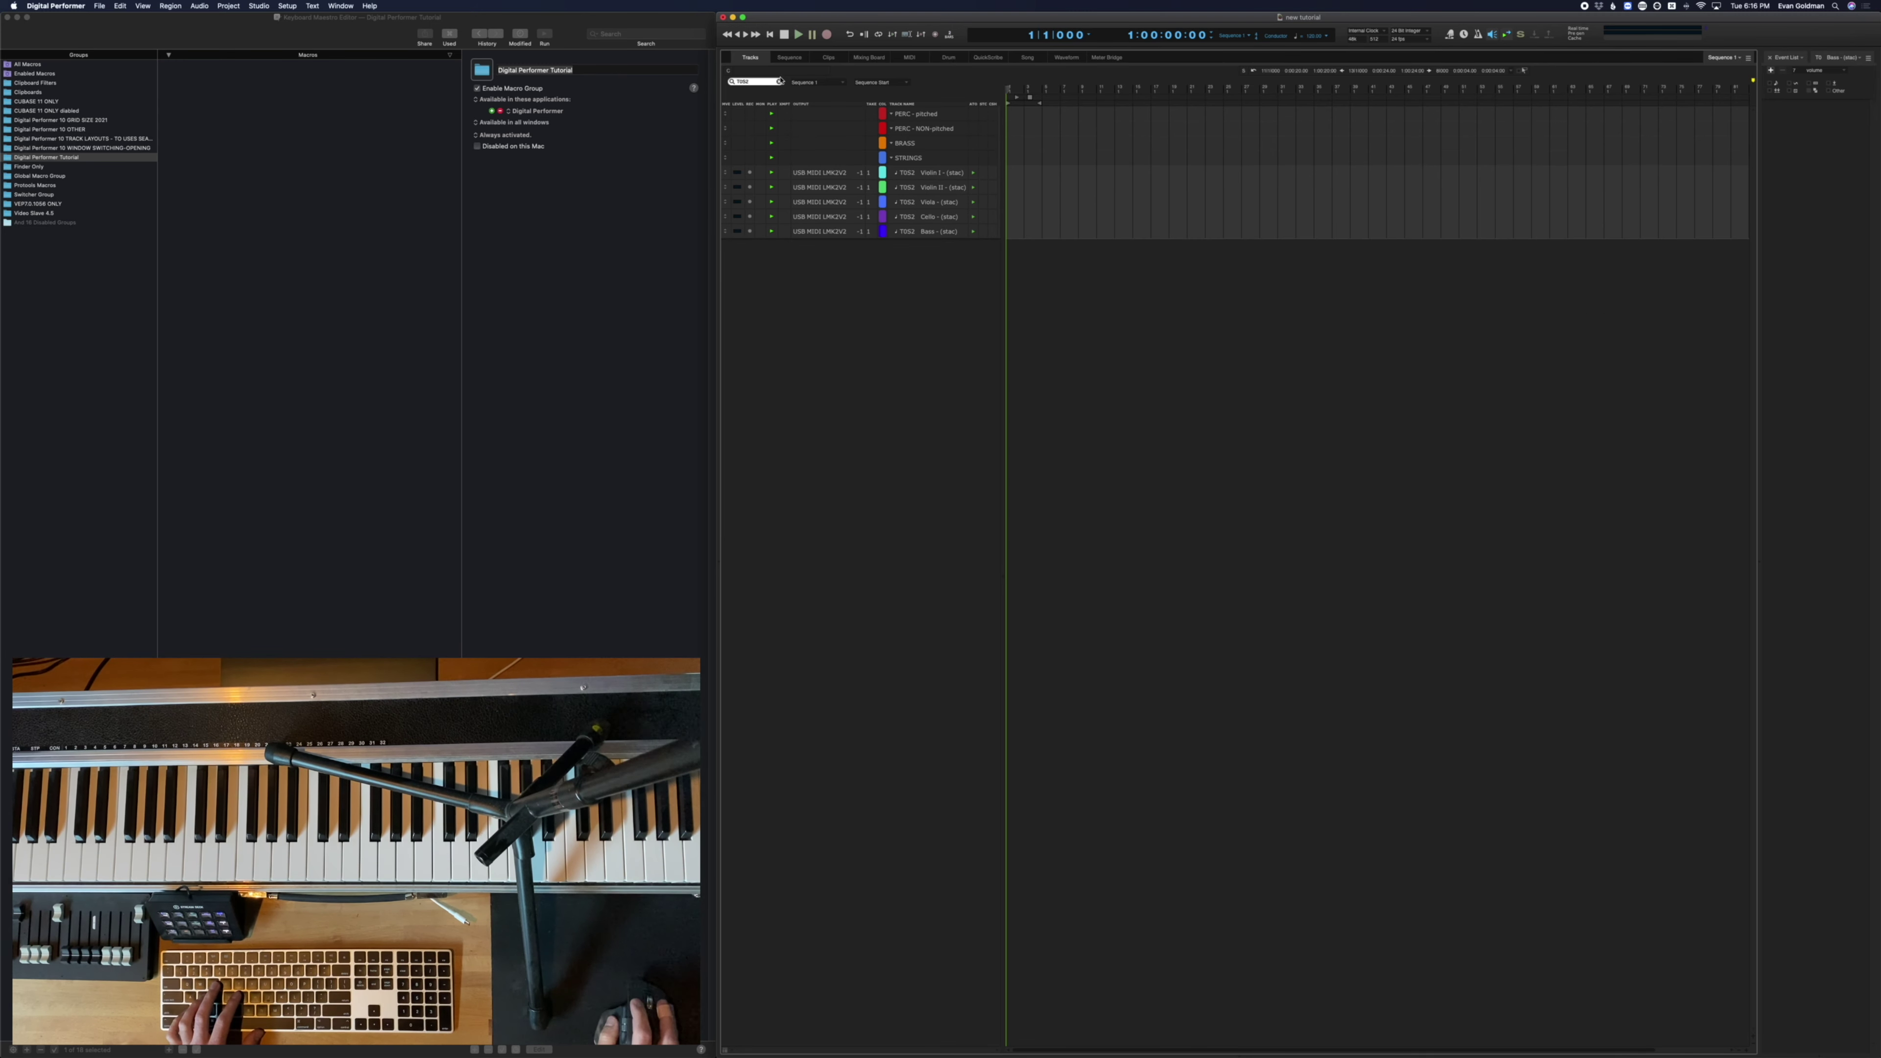
{"action": "left_click", "coordinate": [780, 81]}
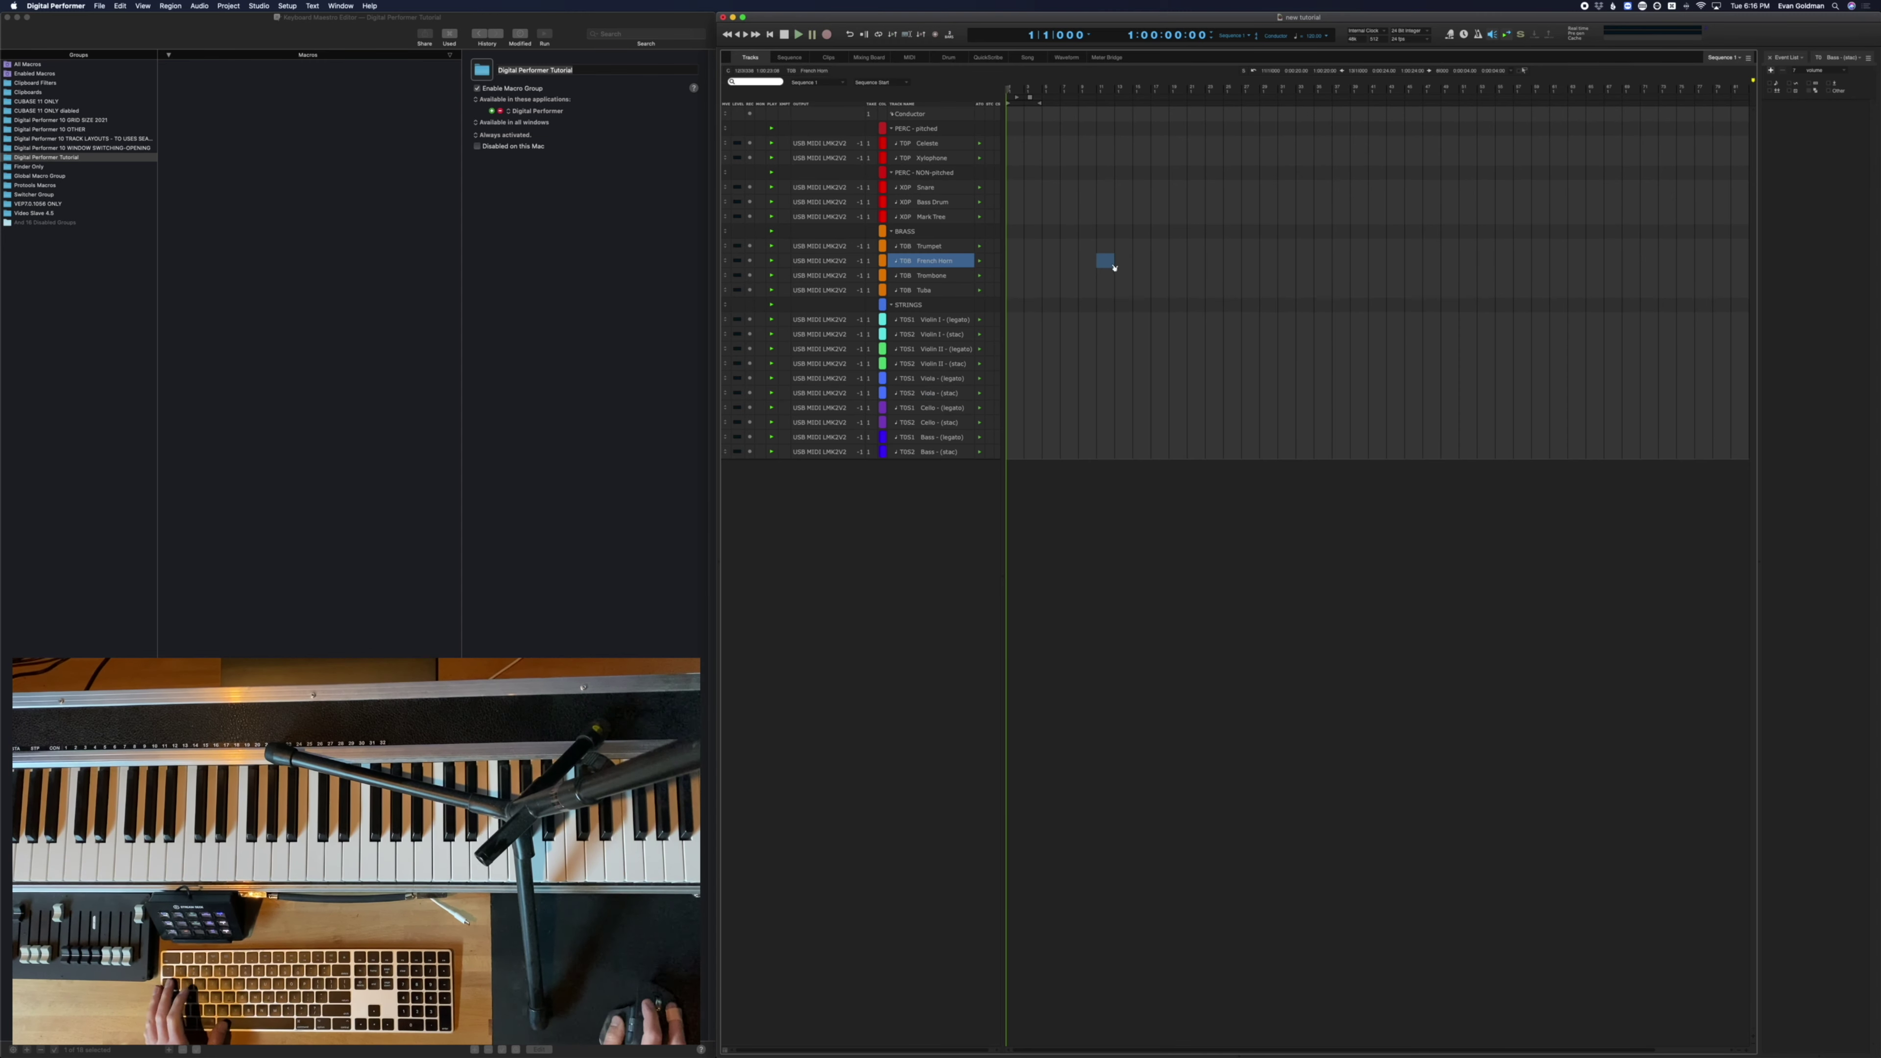
{"action": "key", "text": "super+Tab"}
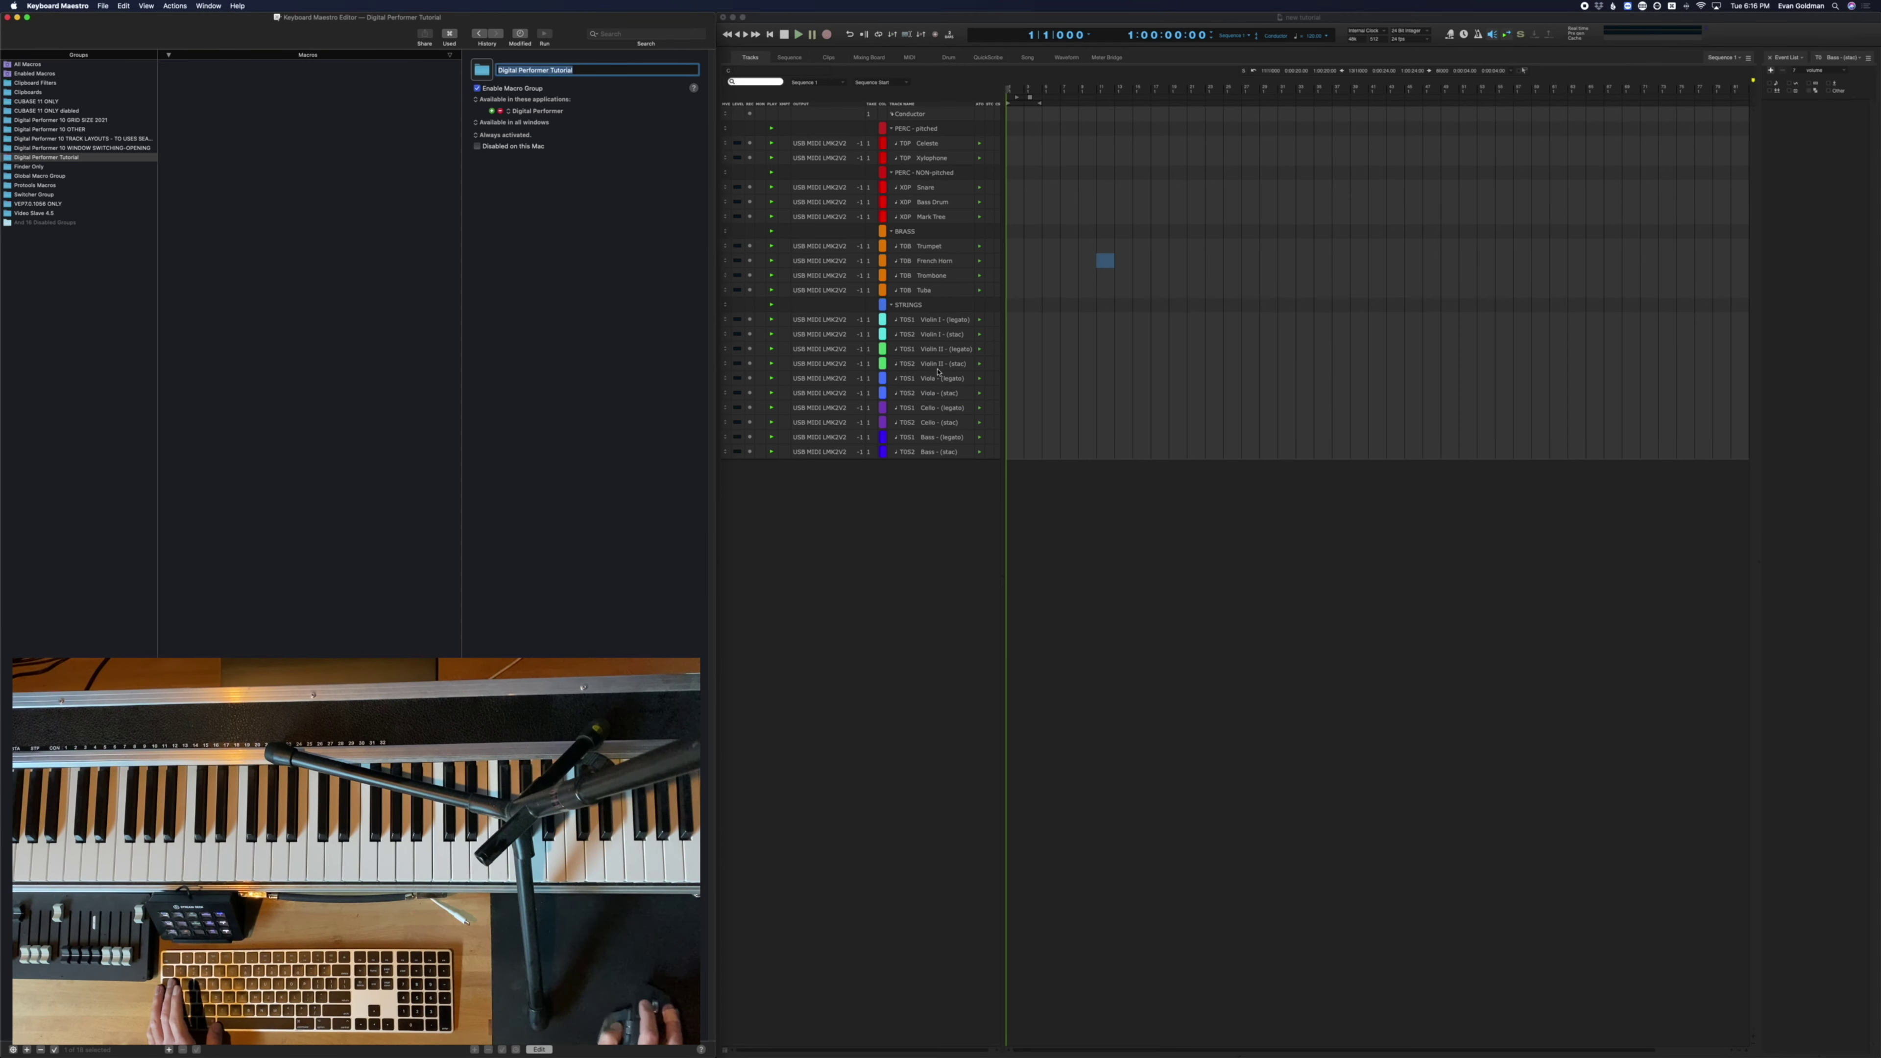
{"action": "left_click", "coordinate": [1106, 396]}
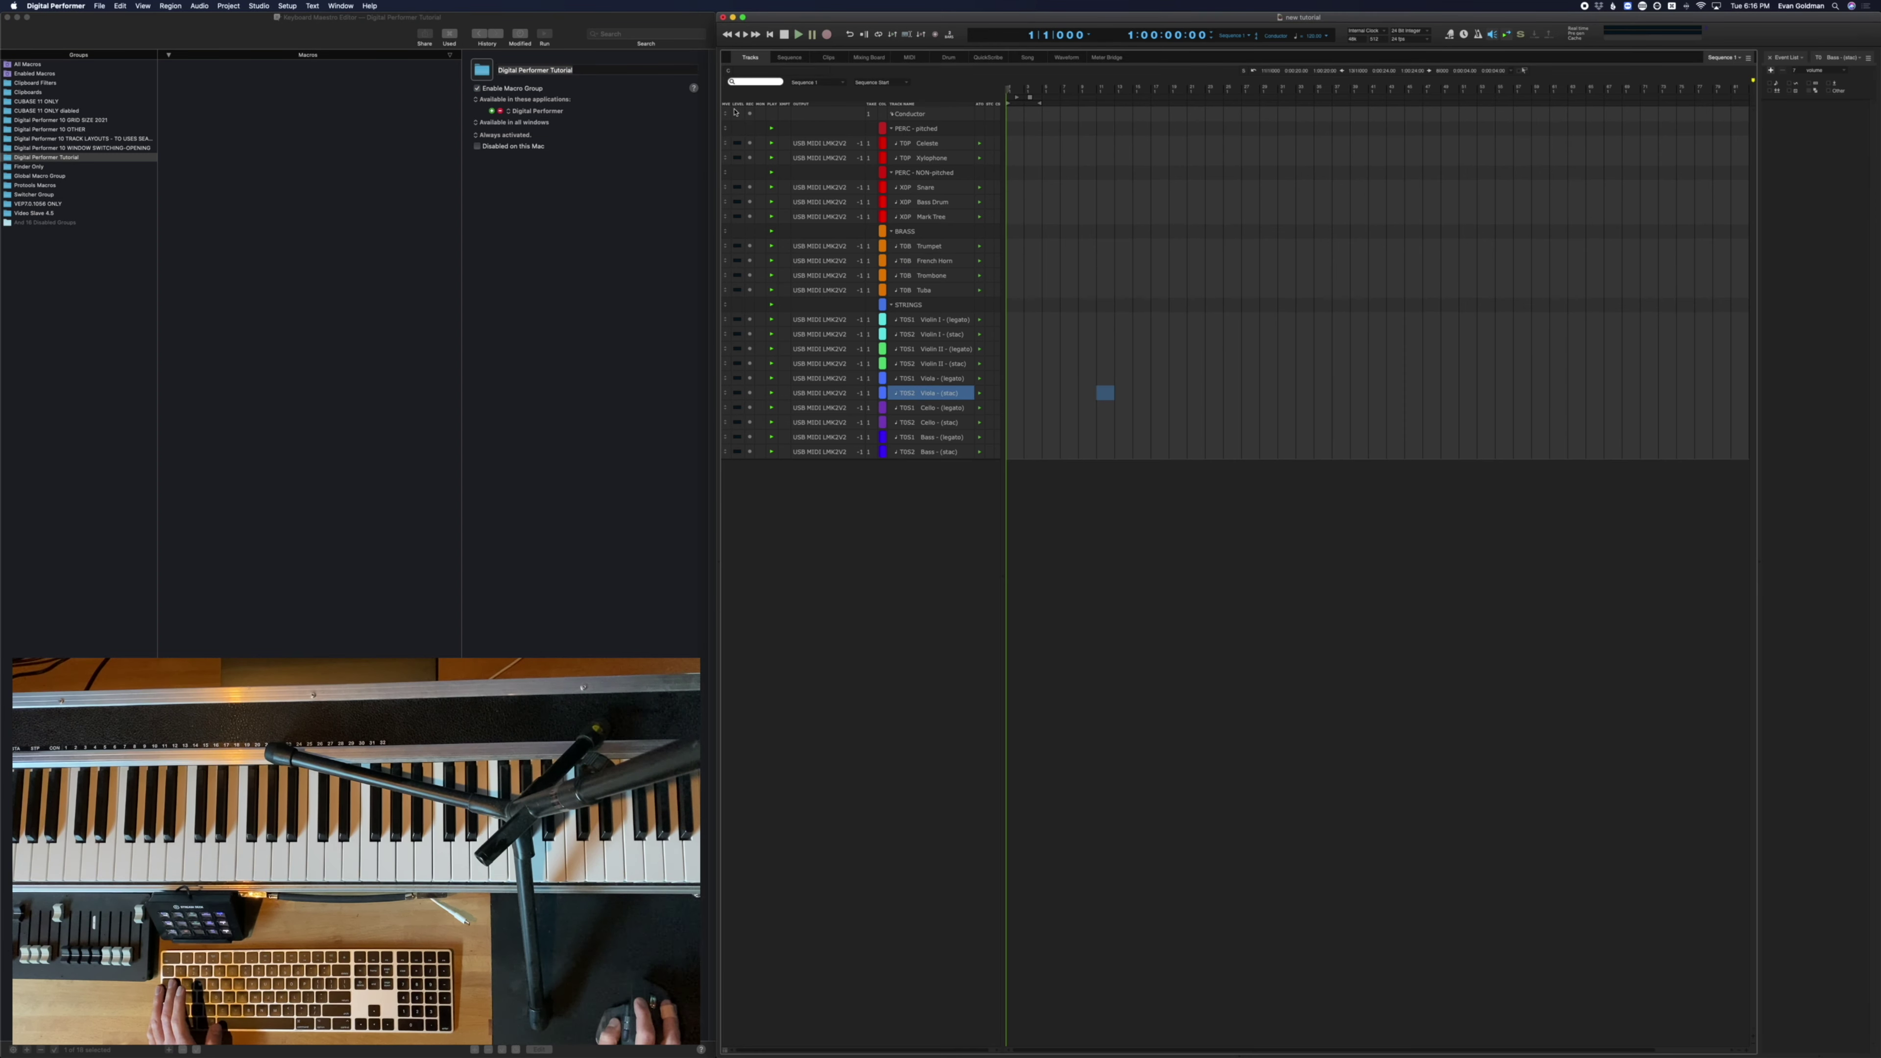
{"action": "left_click", "coordinate": [1231, 408]}
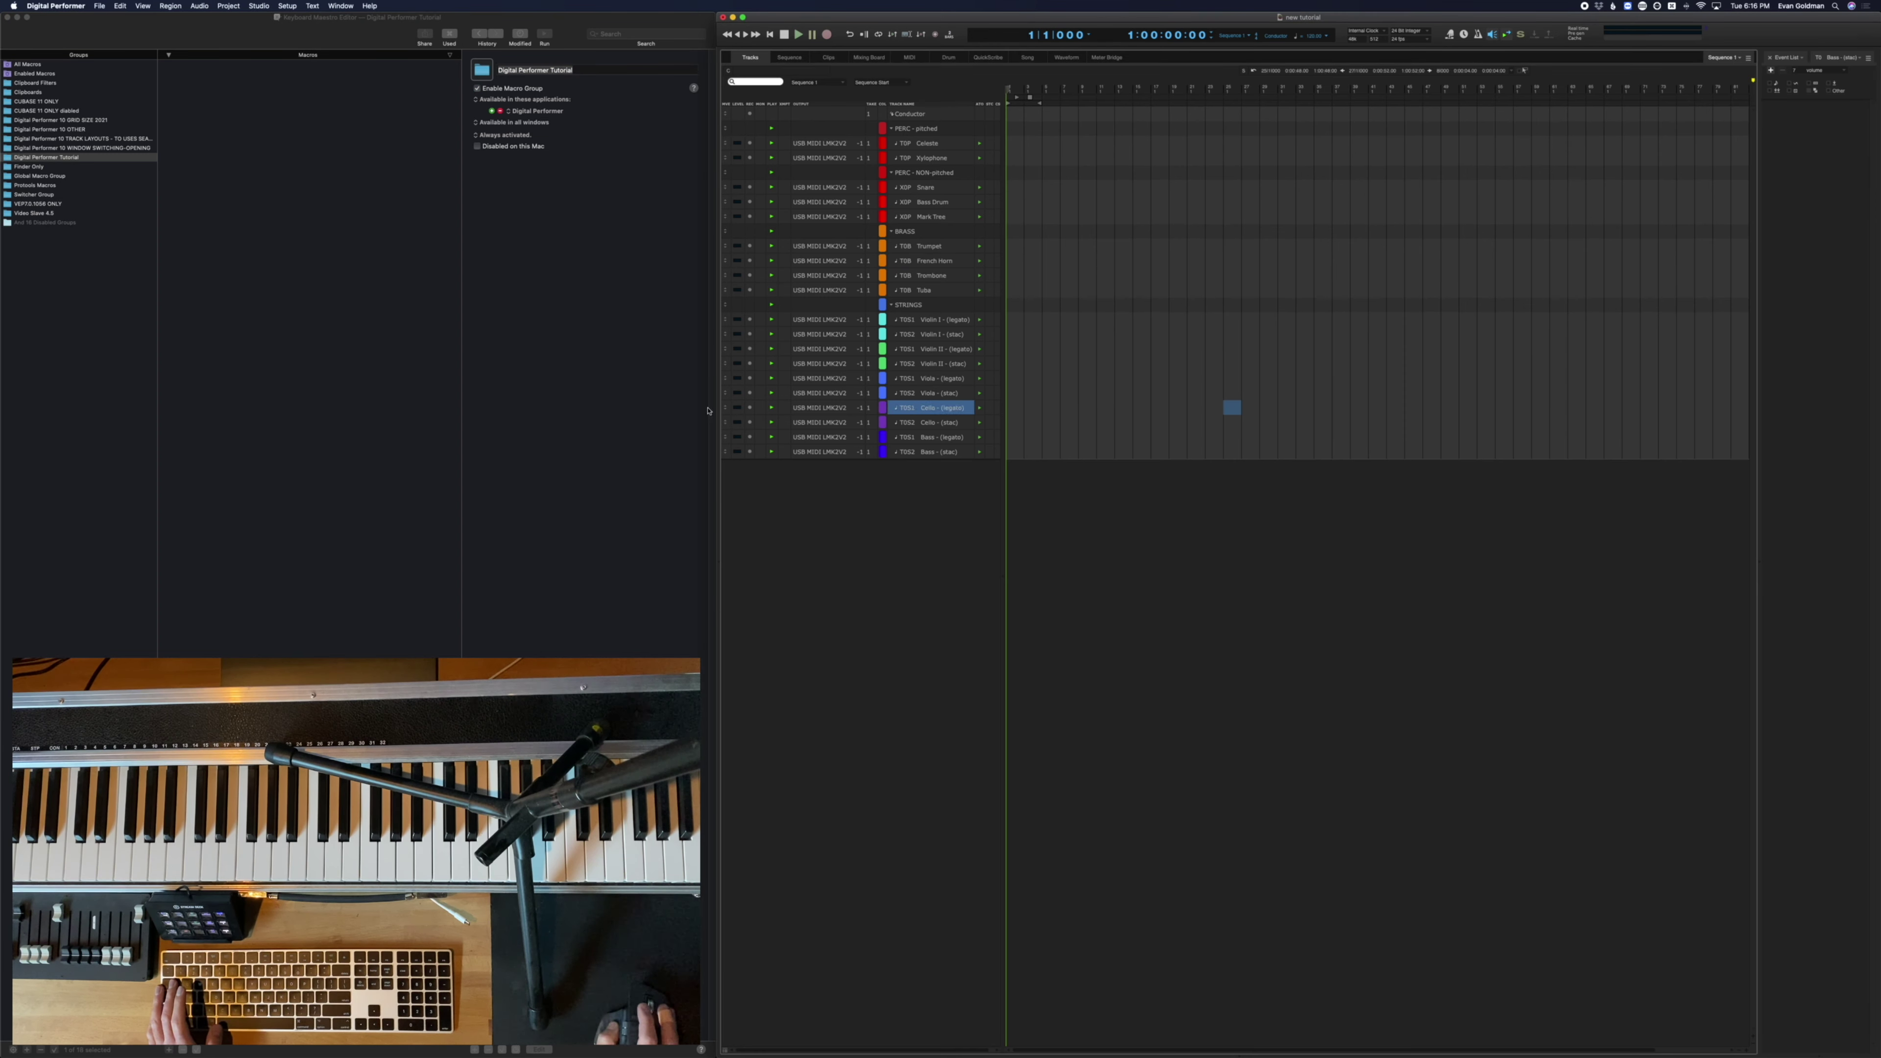
Switch to Keyboard Maestro and create a new macro in the Digital Performer Tutorial group
{"action": "key", "text": "super+Tab"}
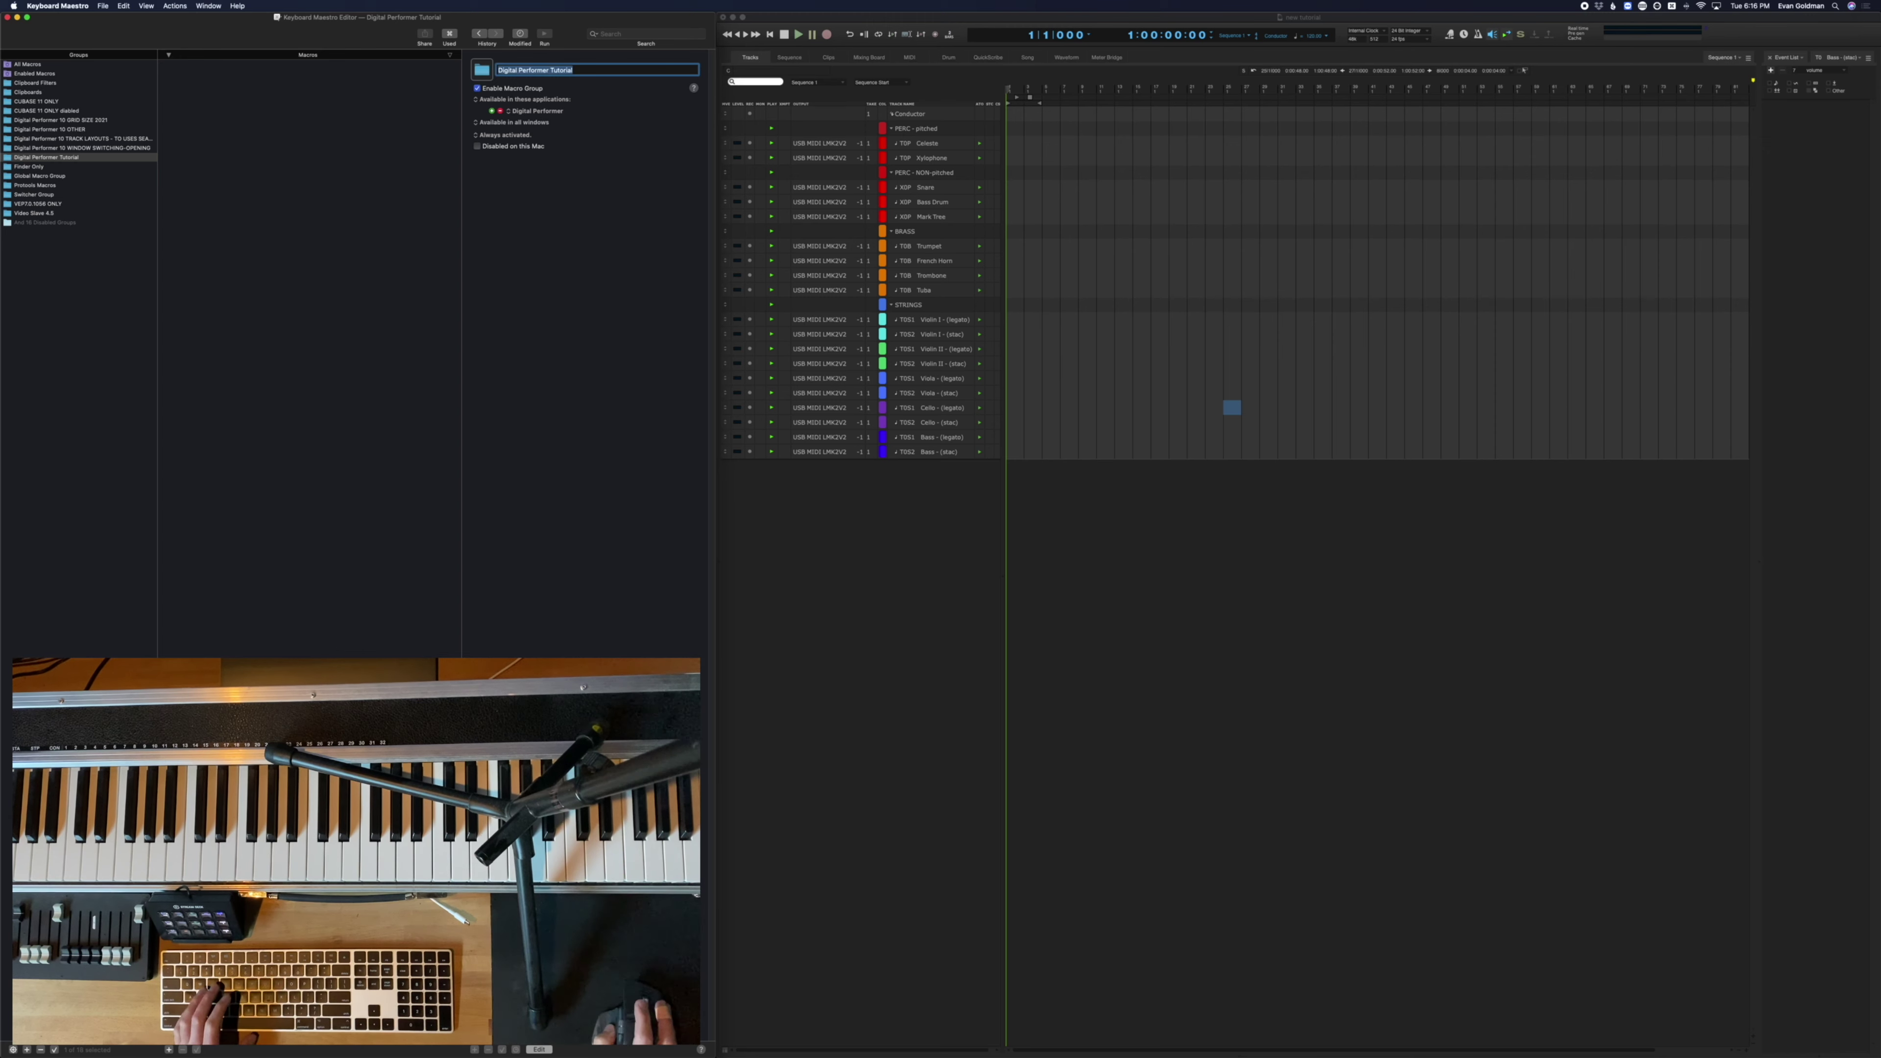
{"action": "left_click", "coordinate": [169, 1050]}
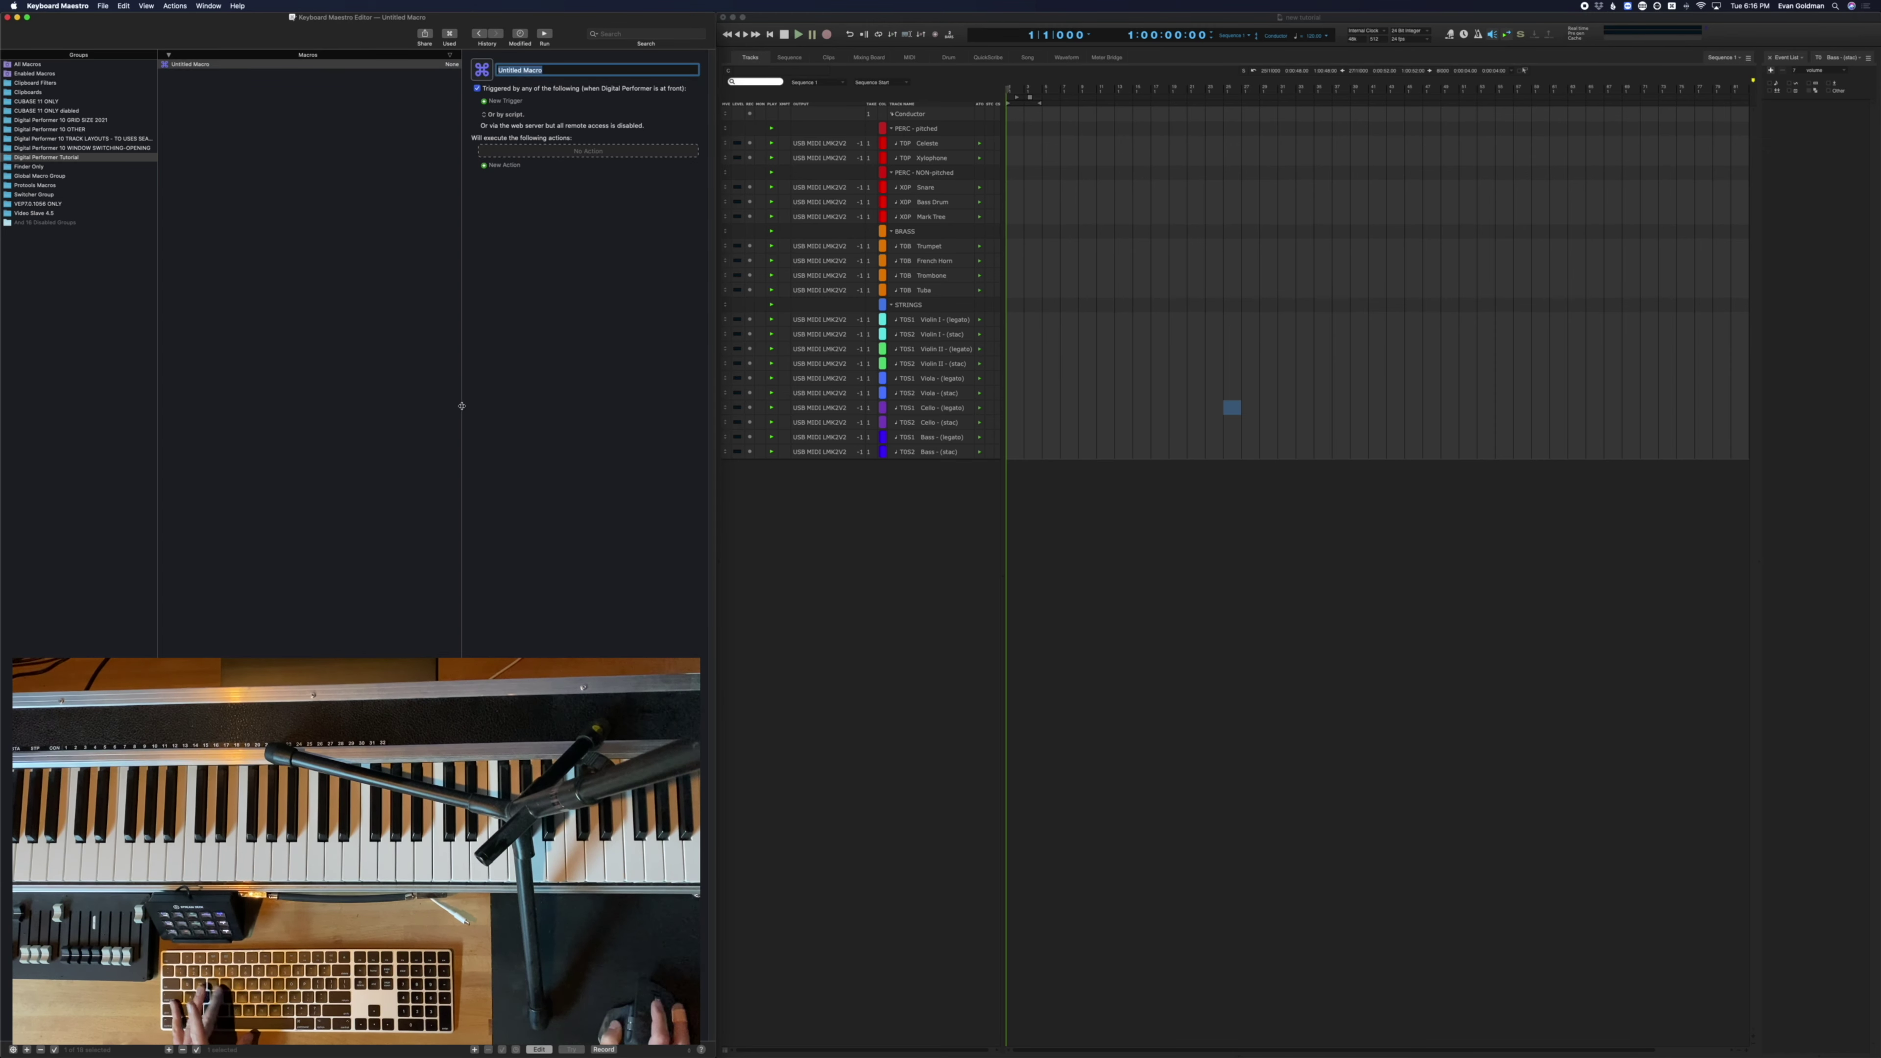
{"action": "type", "text": "ALL P"}
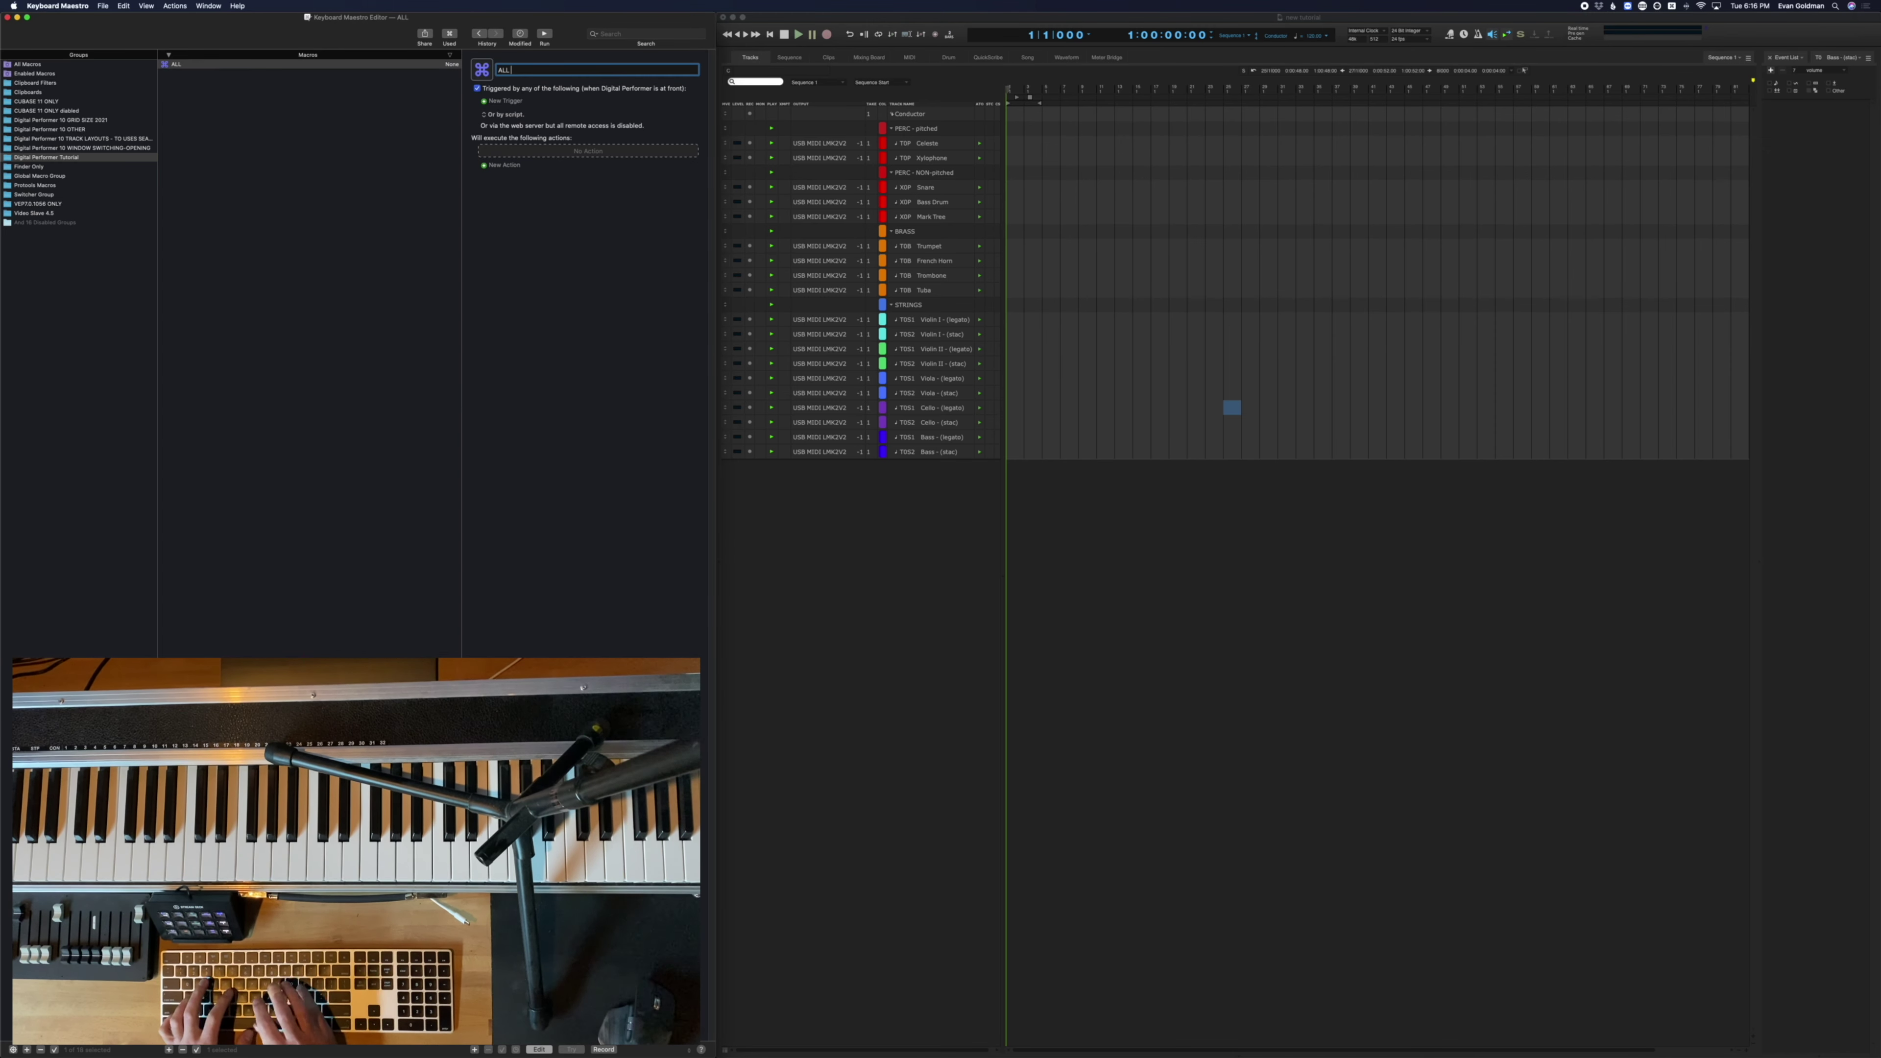
{"action": "key", "text": "BackSpace"}
{"action": "key", "text": "BackSpace"}
{"action": "key", "text": "BackSpace"}
{"action": "key", "text": "BackSpace"}
{"action": "key", "text": "BackSpace"}
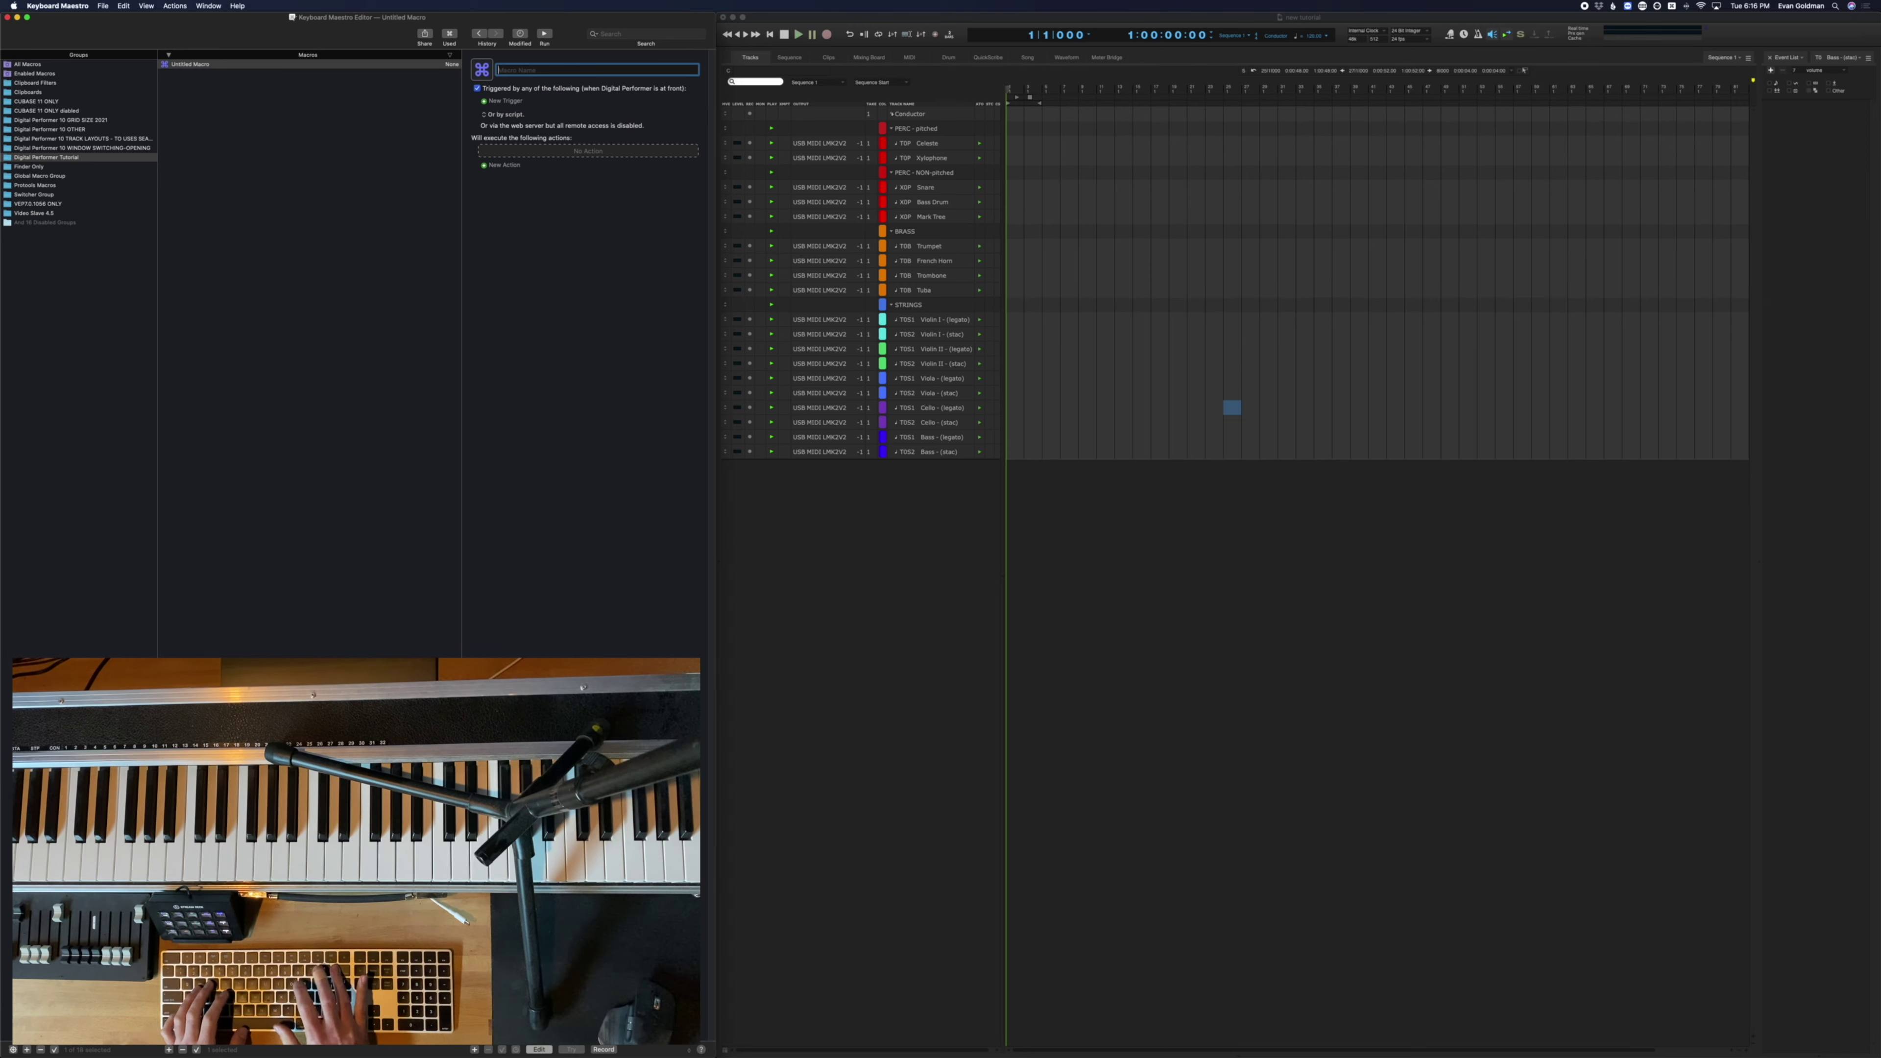
Name the macro 01 ALL PITCHED and give it a hot key trigger set to Page Up
{"action": "type", "text": "01 ALL PITCHED"}
{"action": "key", "text": "Return"}
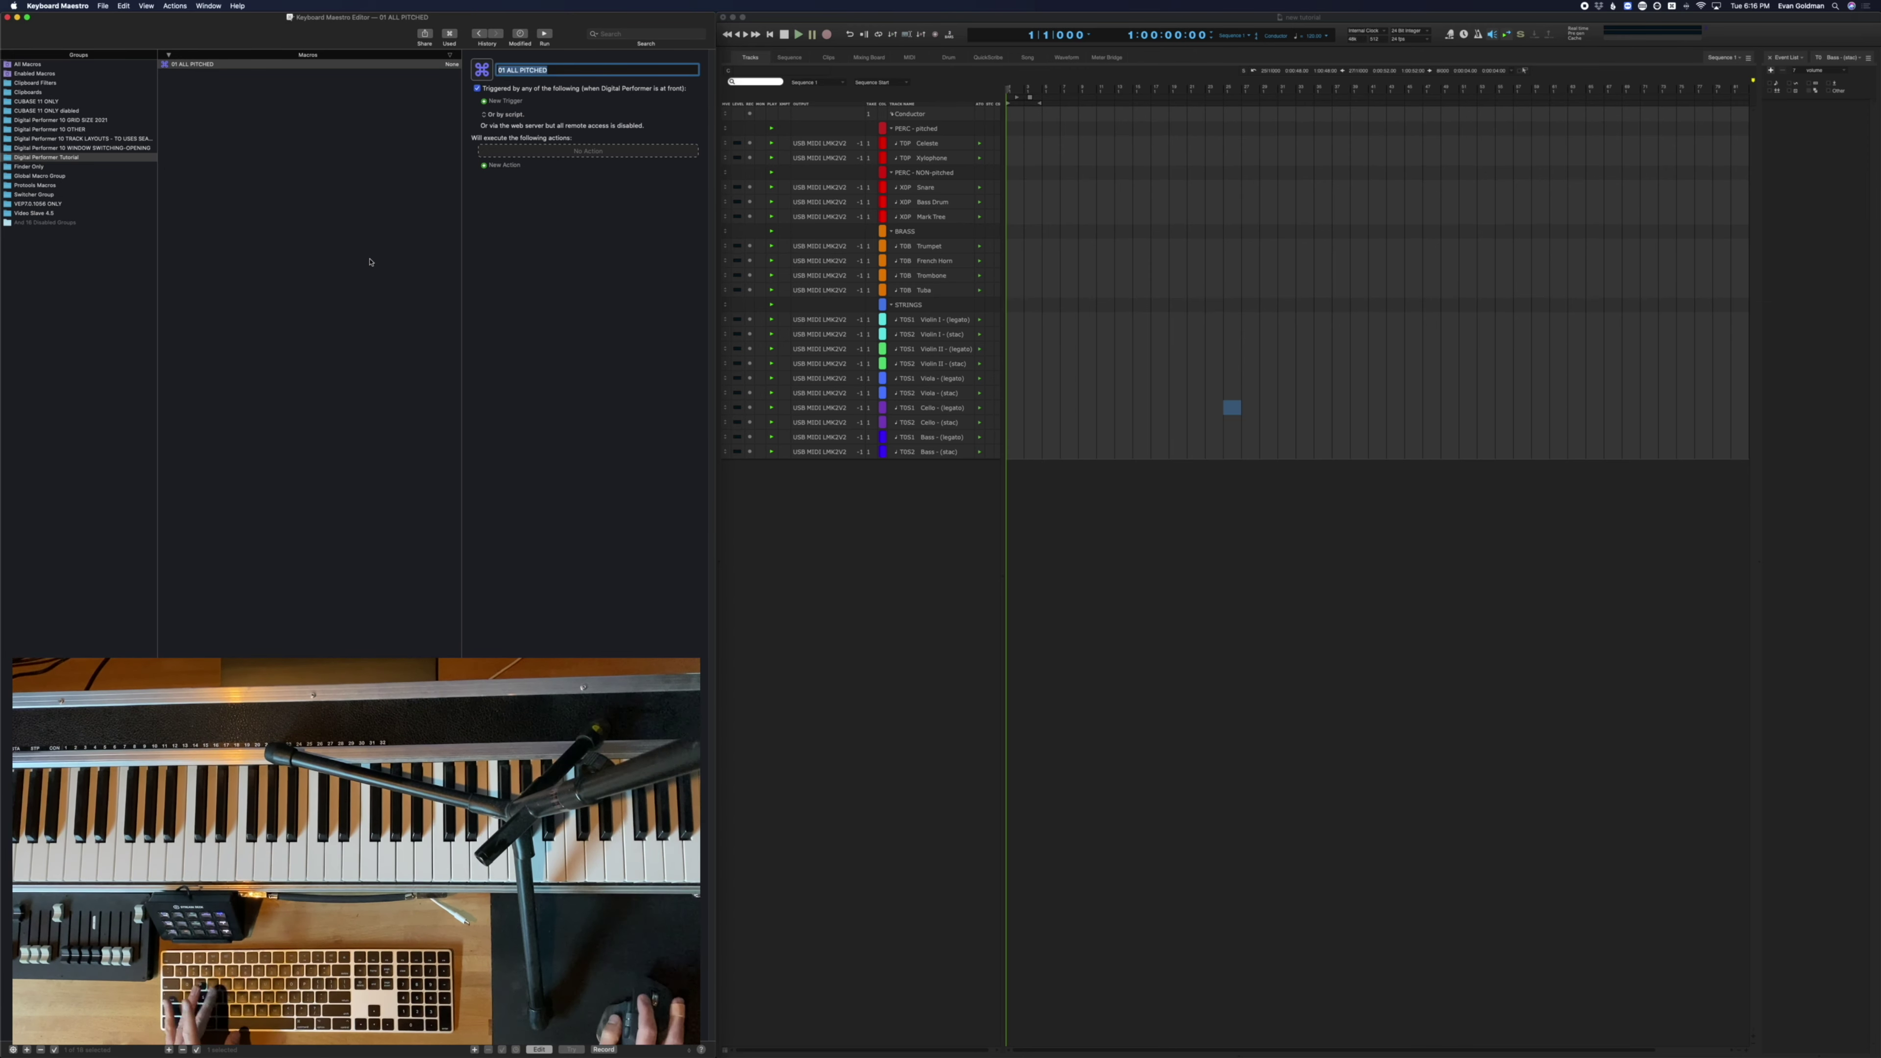
{"action": "left_click", "coordinate": [509, 102]}
{"action": "left_click", "coordinate": [514, 102]}
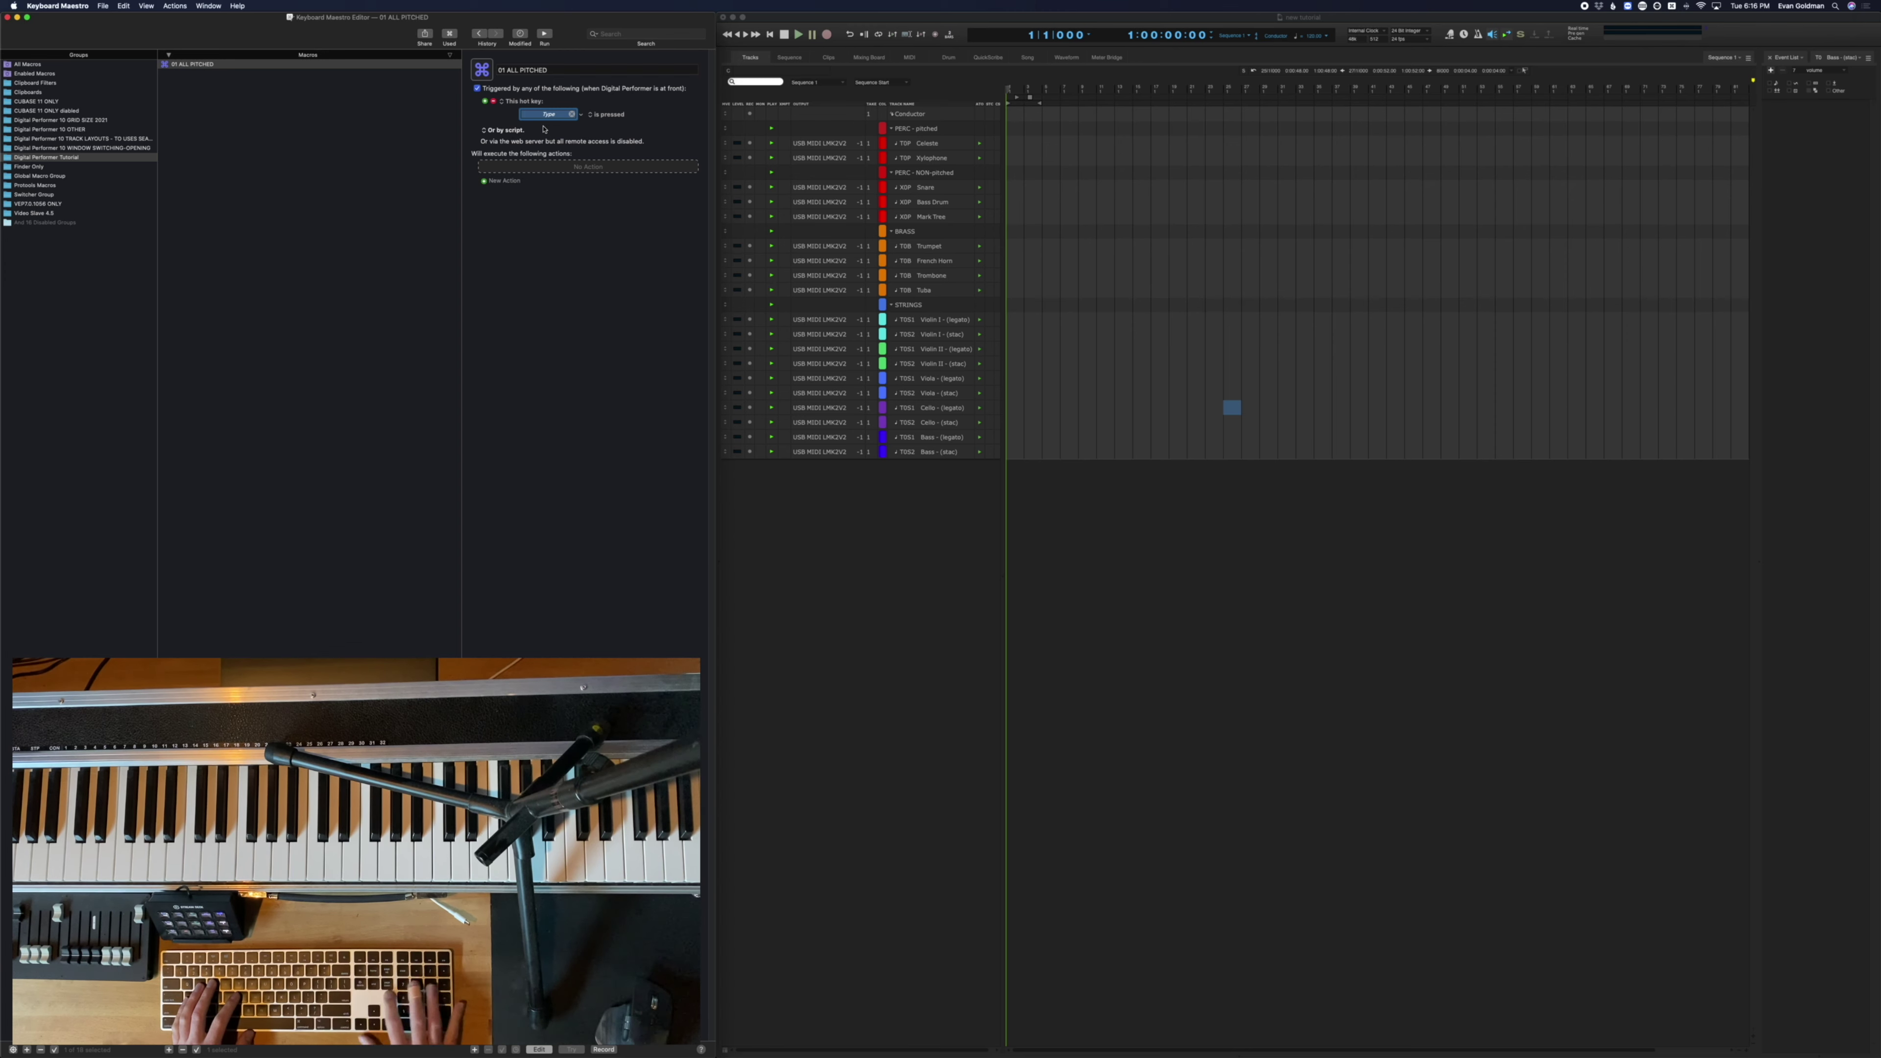
{"action": "key", "text": "Page_Up"}
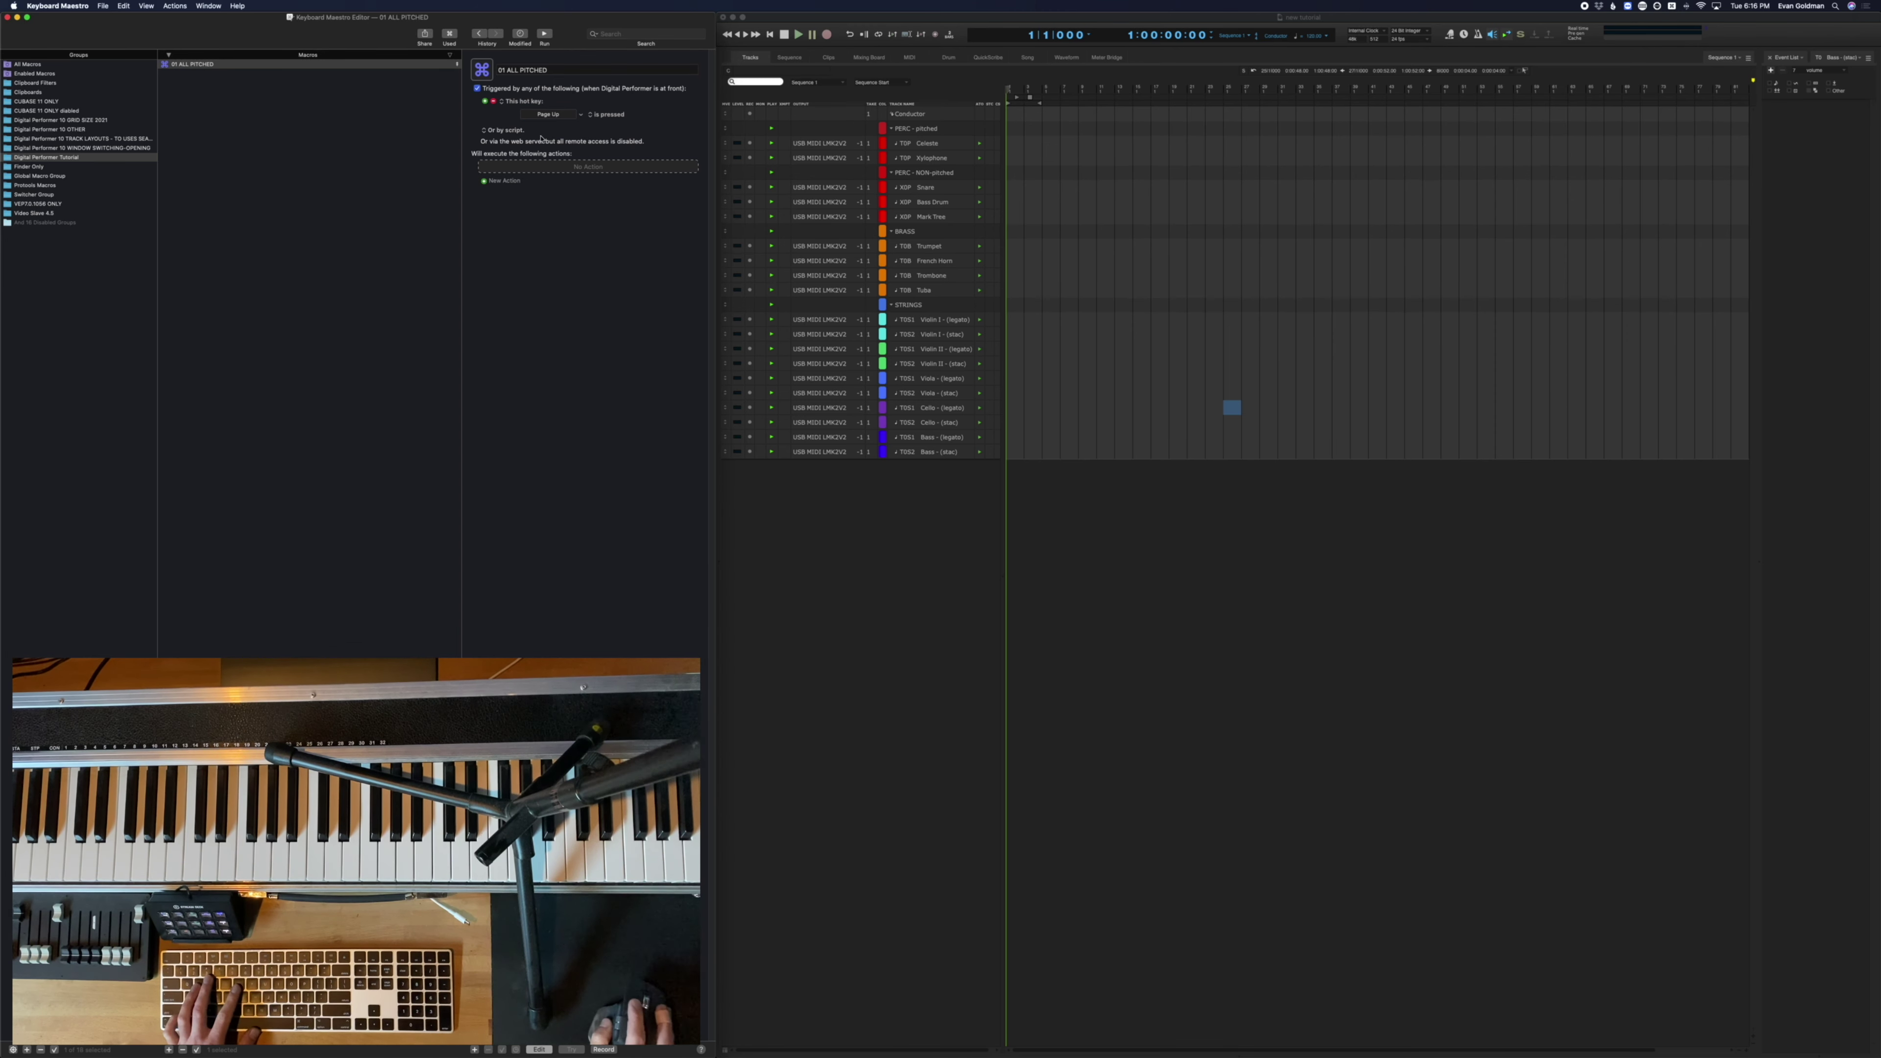
Search the actions for keystroke, add a Type a Keystroke action to the macro, and set it to simulate Command-F
{"action": "left_click", "coordinate": [504, 180]}
{"action": "type", "text": "if"}
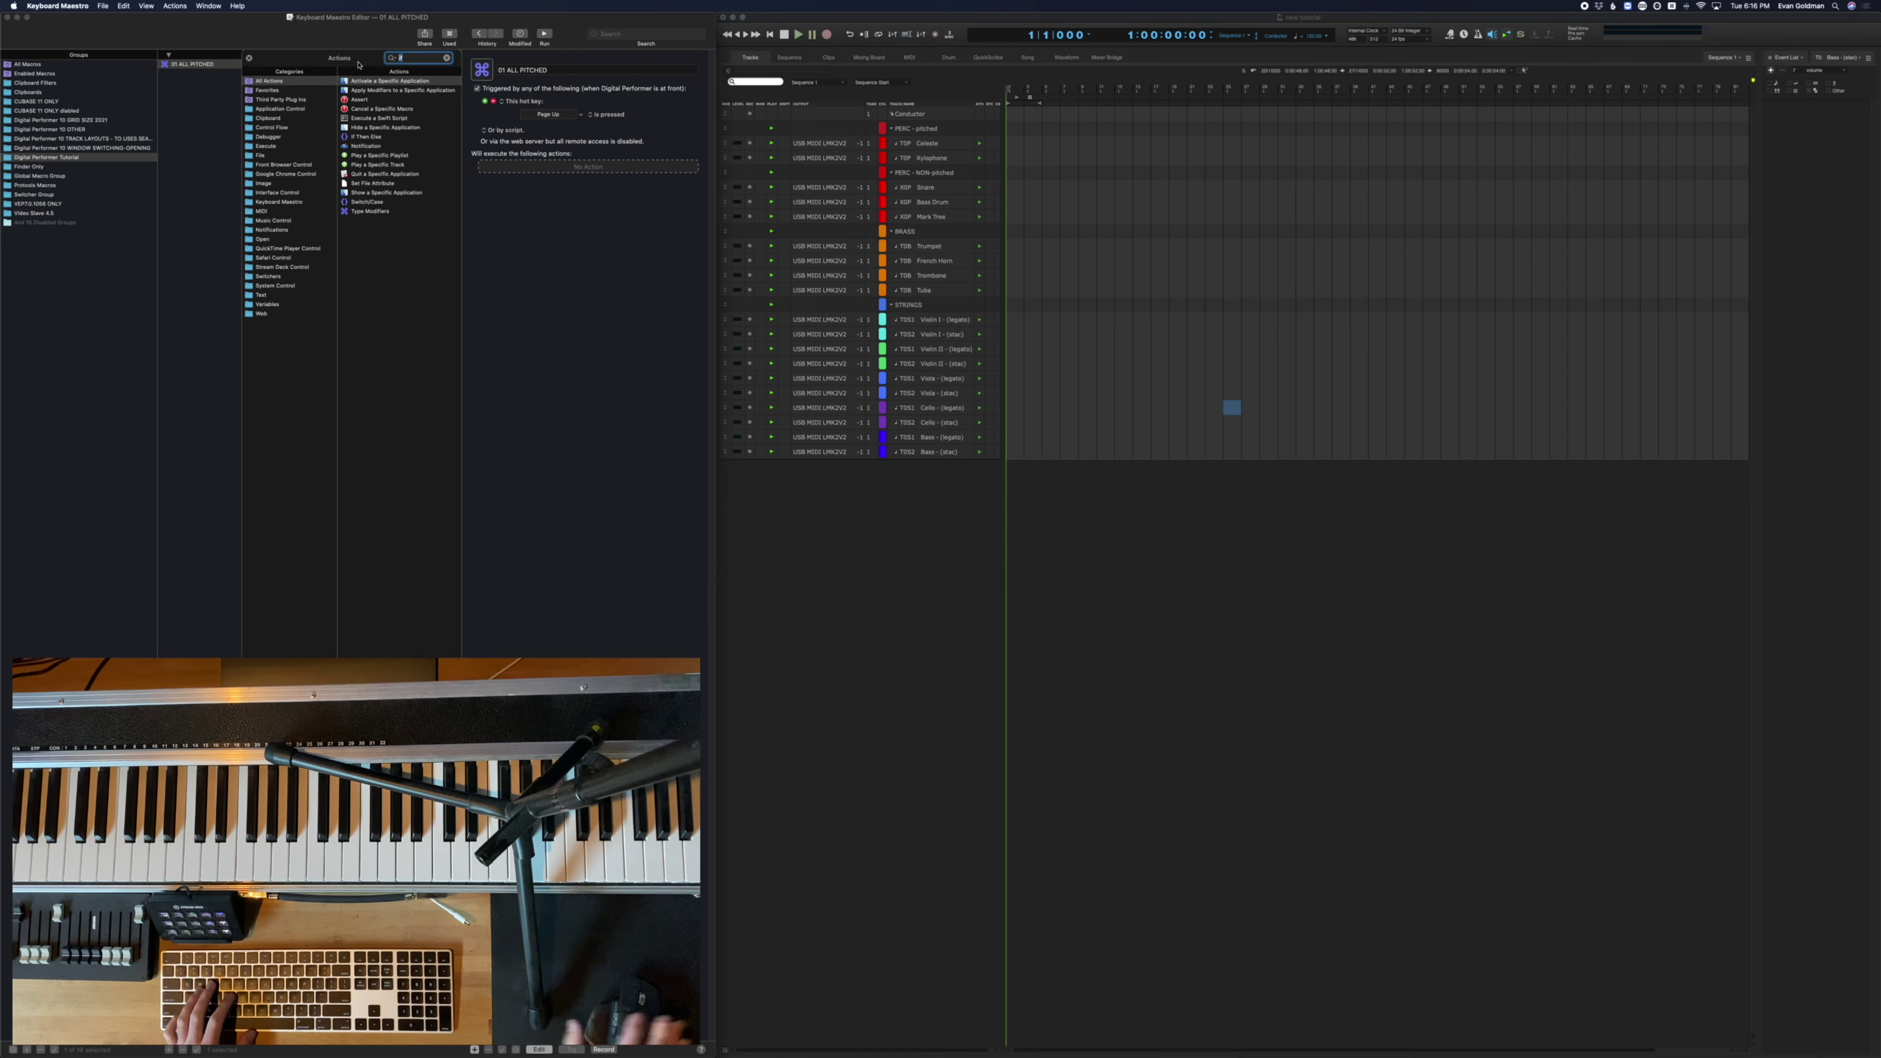
{"action": "key", "text": "BackSpace"}
{"action": "key", "text": "BackSpace"}
{"action": "type", "text": "keystro"}
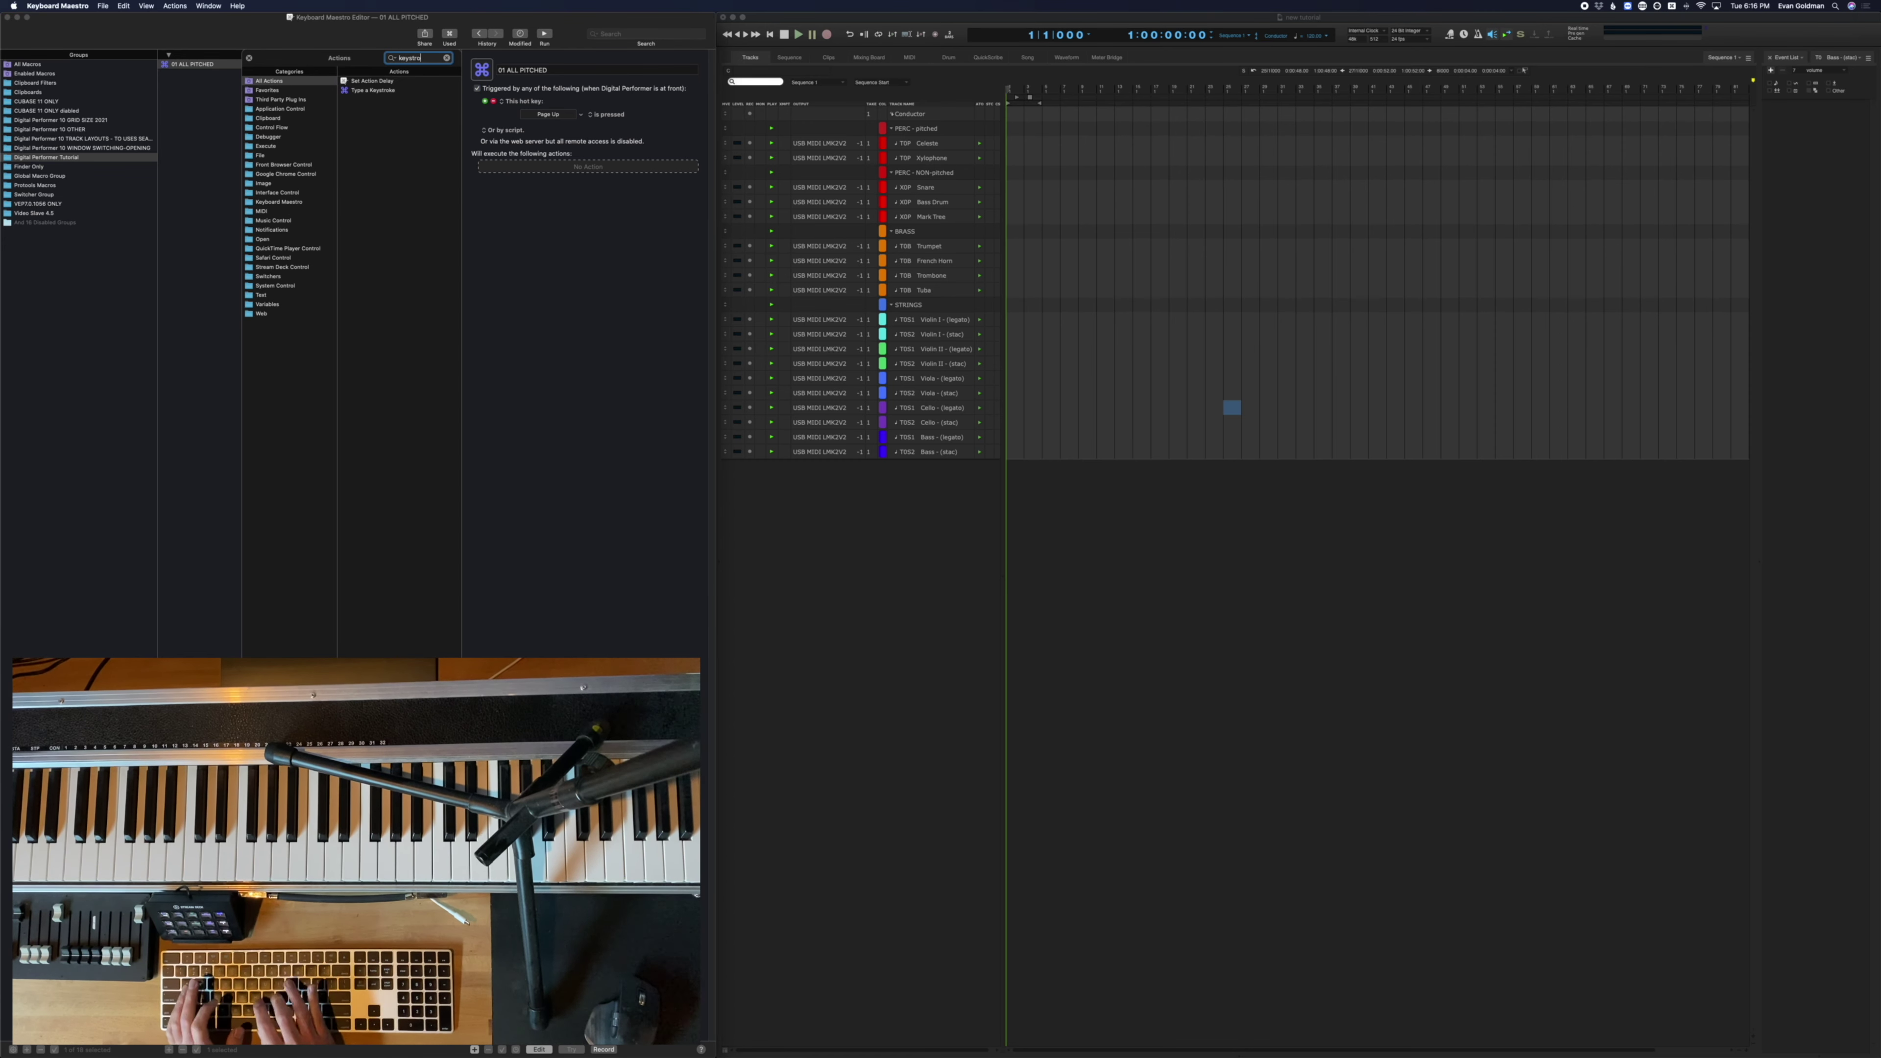
{"action": "type", "text": "ke"}
{"action": "left_click_drag", "start_coordinate": [621, 168], "coordinate": [621, 168]}
{"action": "key", "text": "Return"}
{"action": "left_click", "coordinate": [581, 182]}
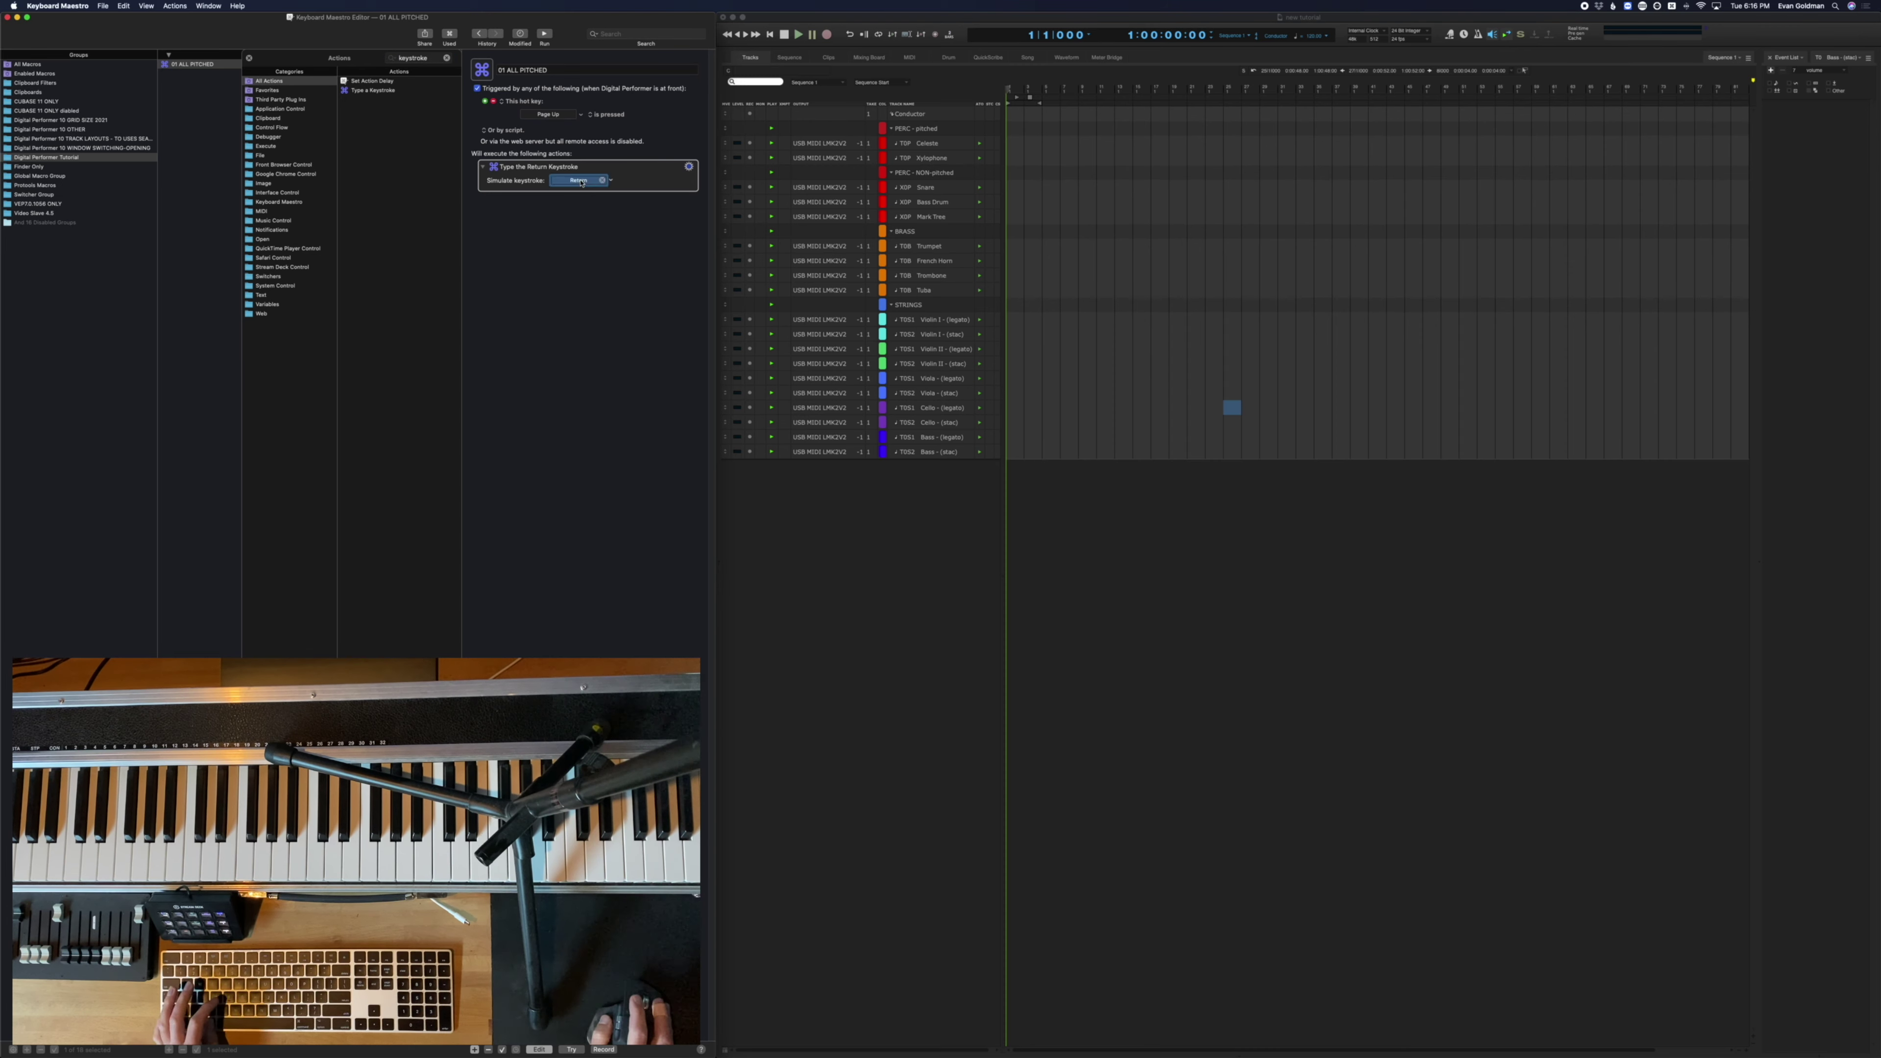
{"action": "key", "text": "cmd+f"}
{"action": "left_click", "coordinate": [1168, 276]}
{"action": "left_click", "coordinate": [1144, 249]}
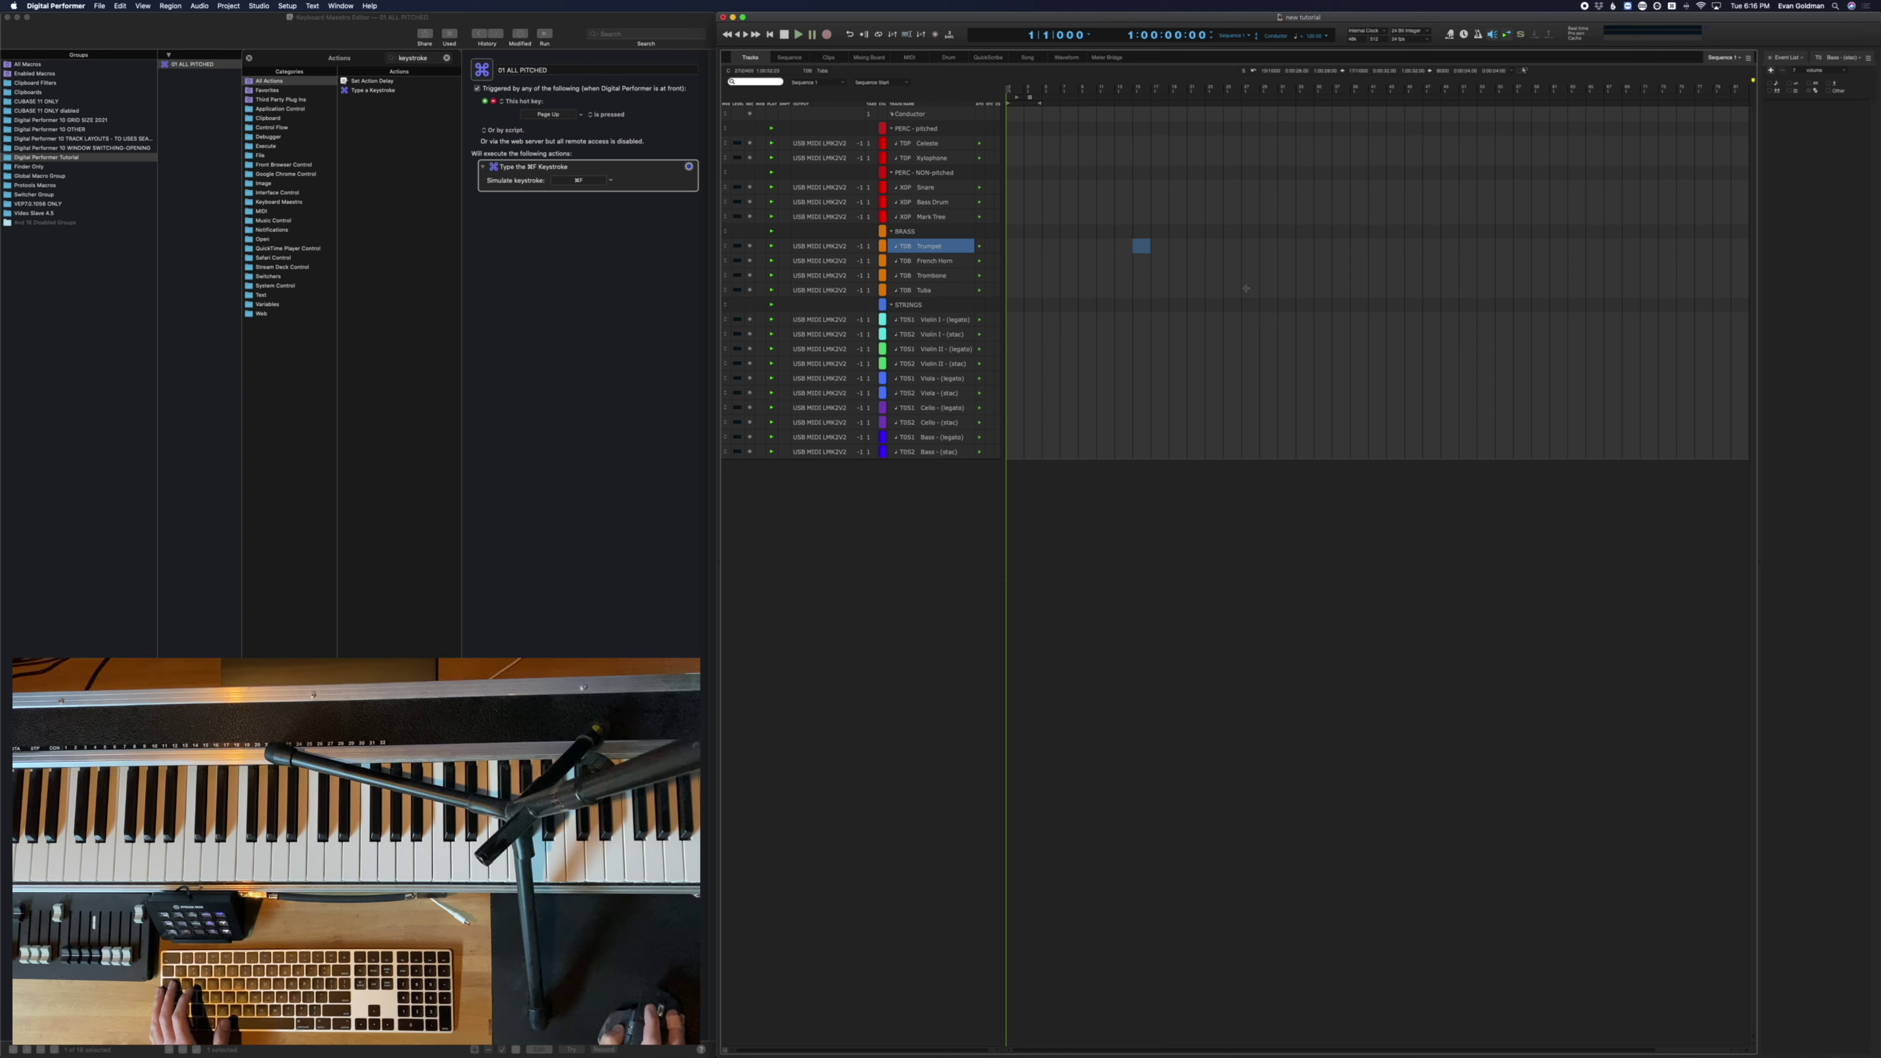
{"action": "left_click", "coordinate": [1158, 363]}
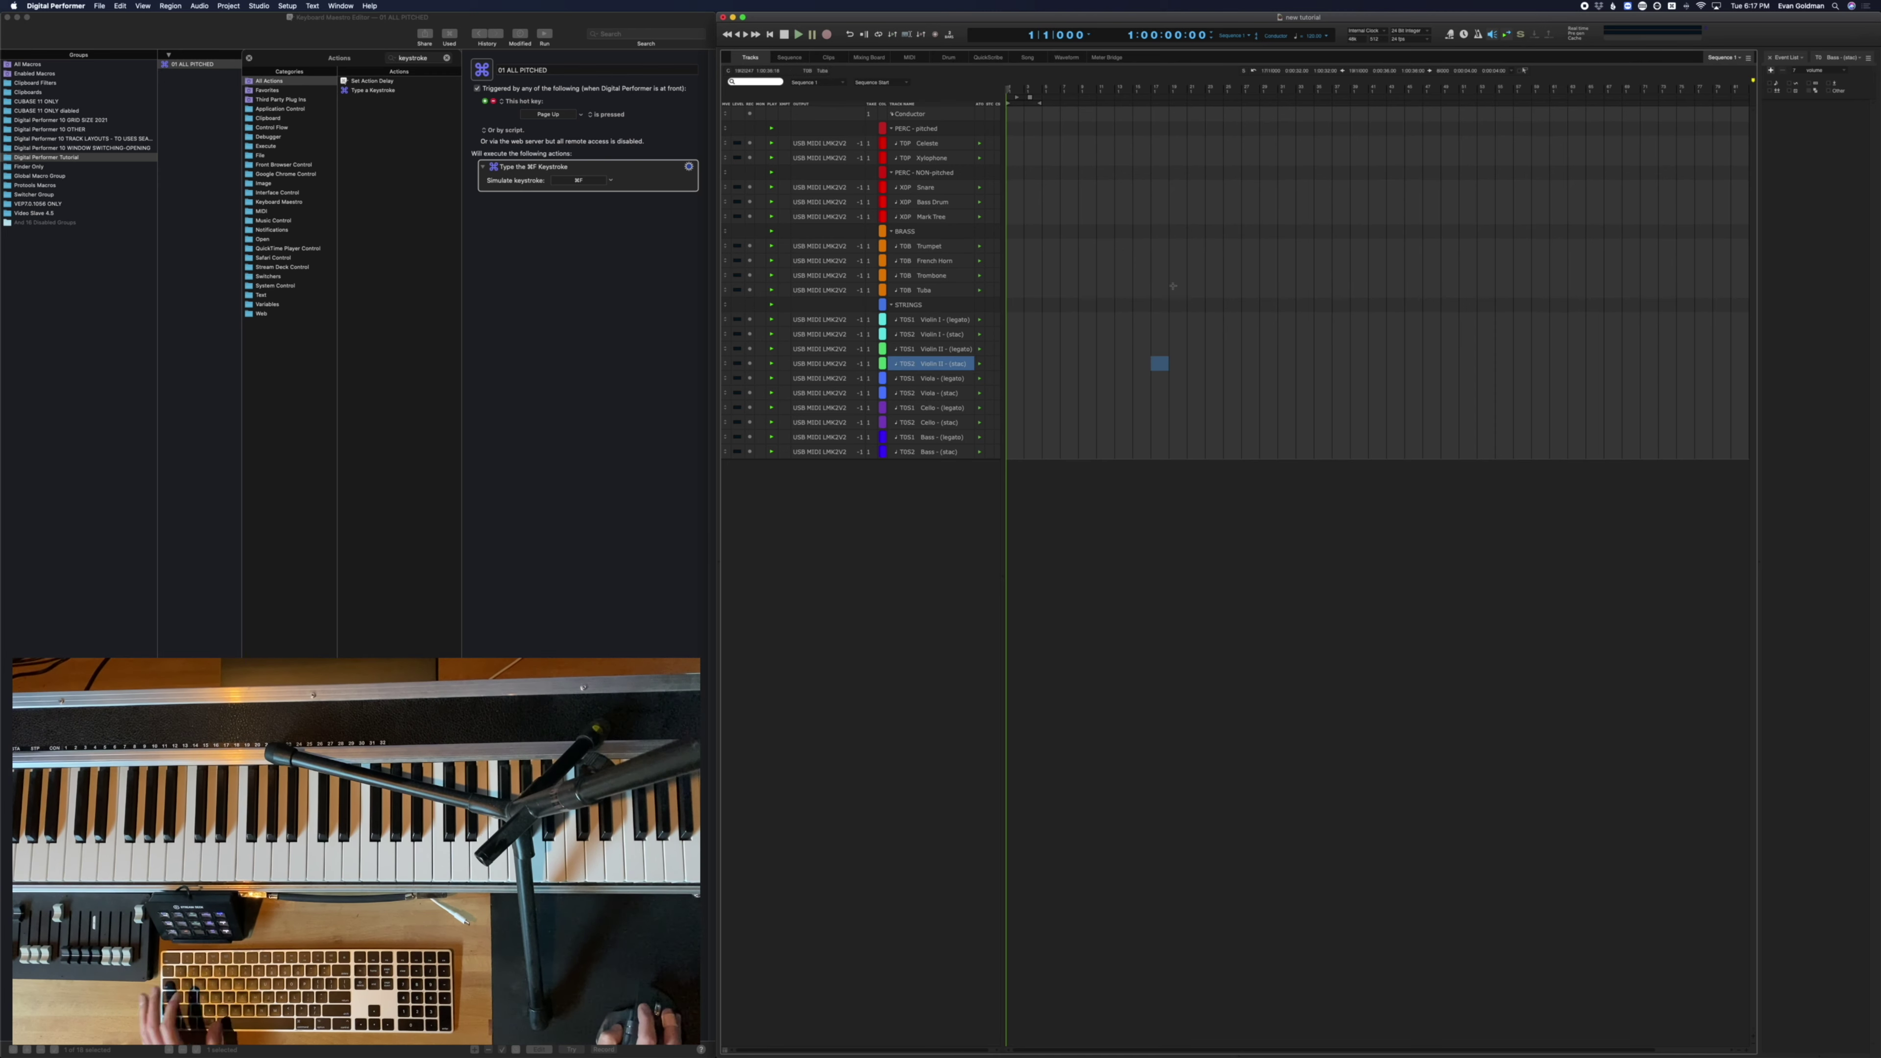
{"action": "left_click", "coordinate": [1176, 289]}
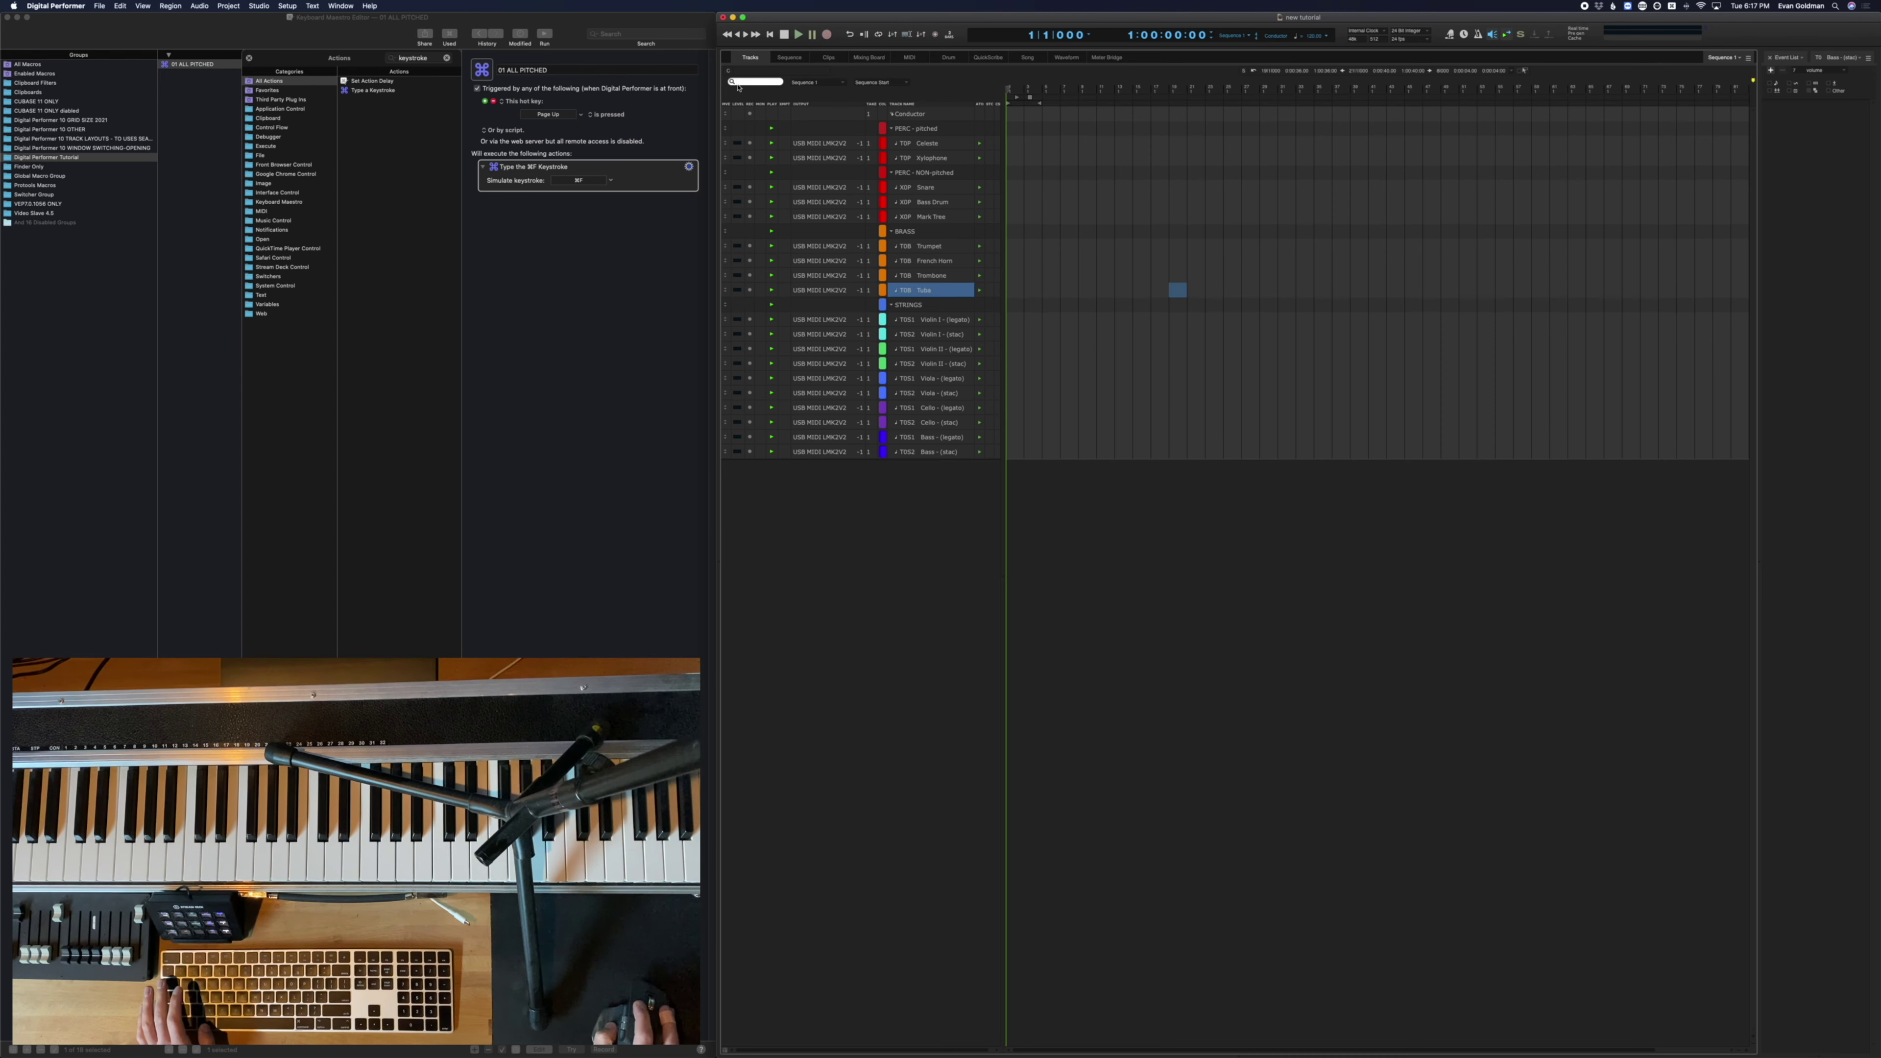
{"action": "left_click", "coordinate": [1153, 409]}
{"action": "left_click", "coordinate": [1141, 363]}
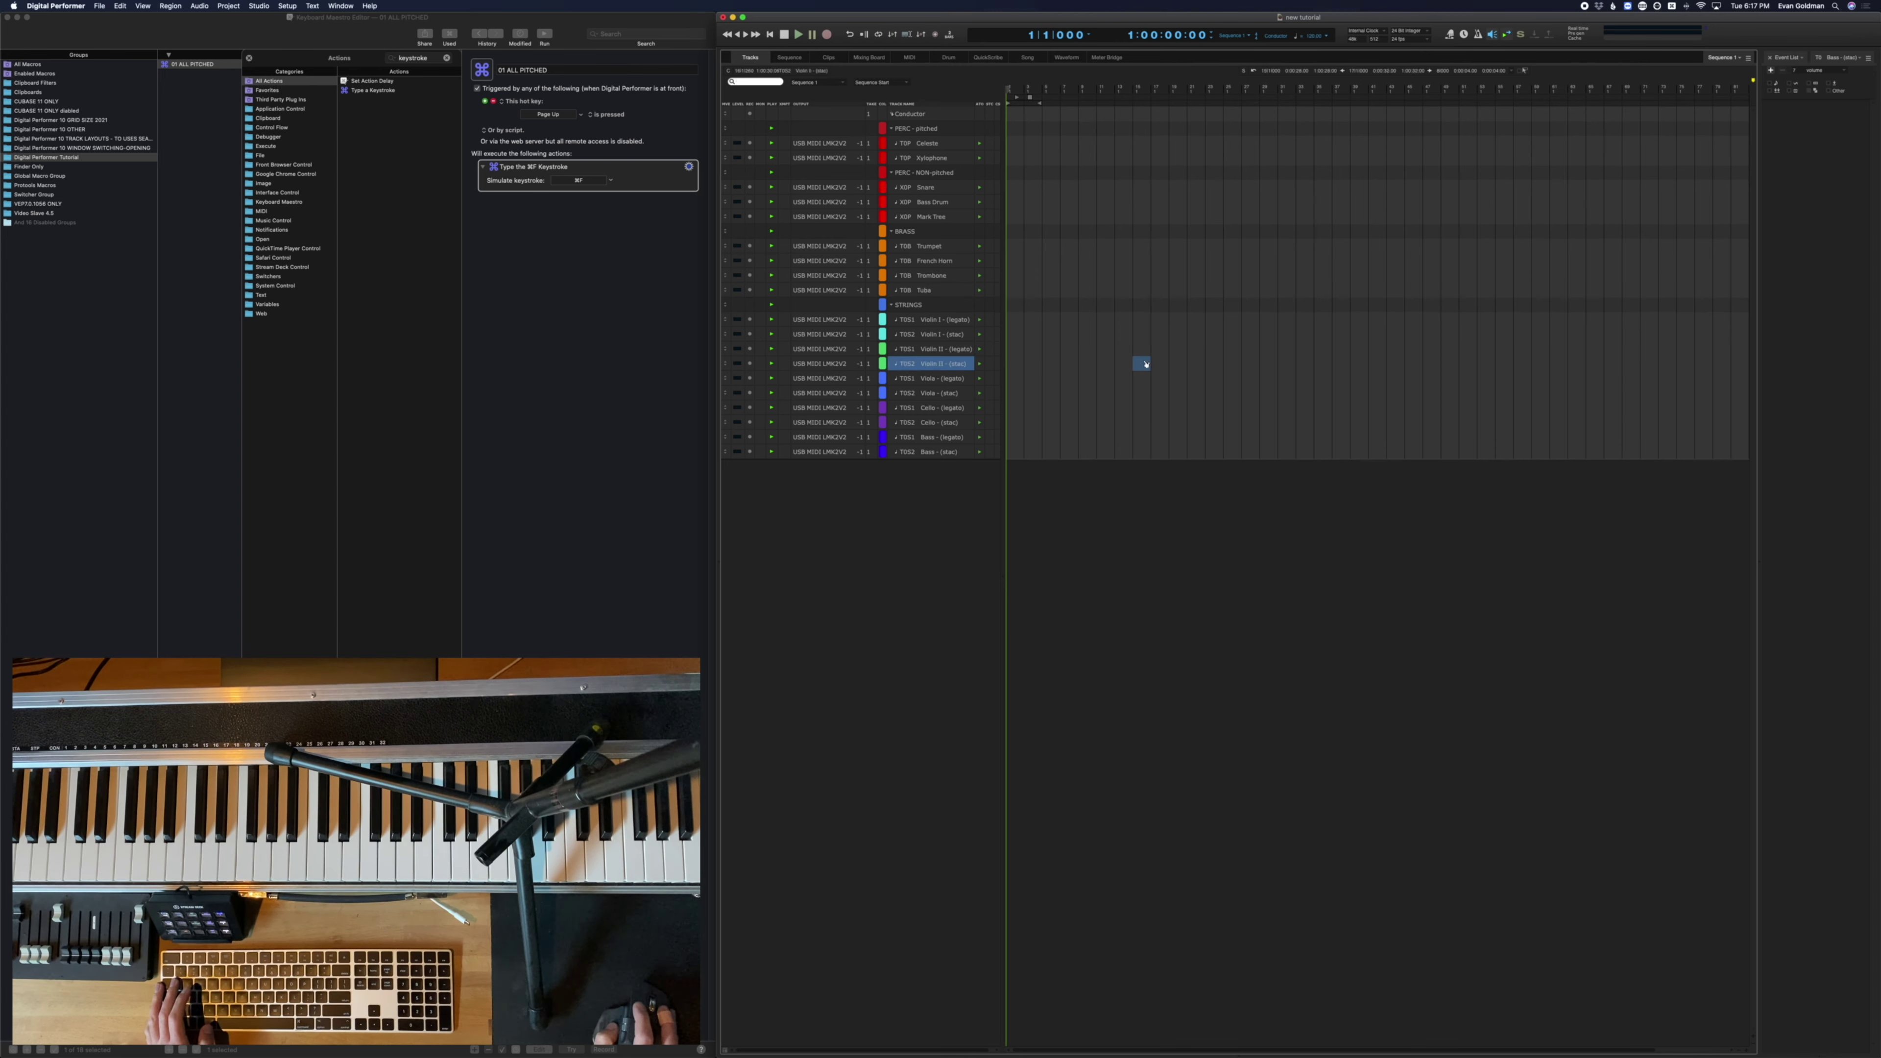
{"action": "left_click", "coordinate": [1267, 349]}
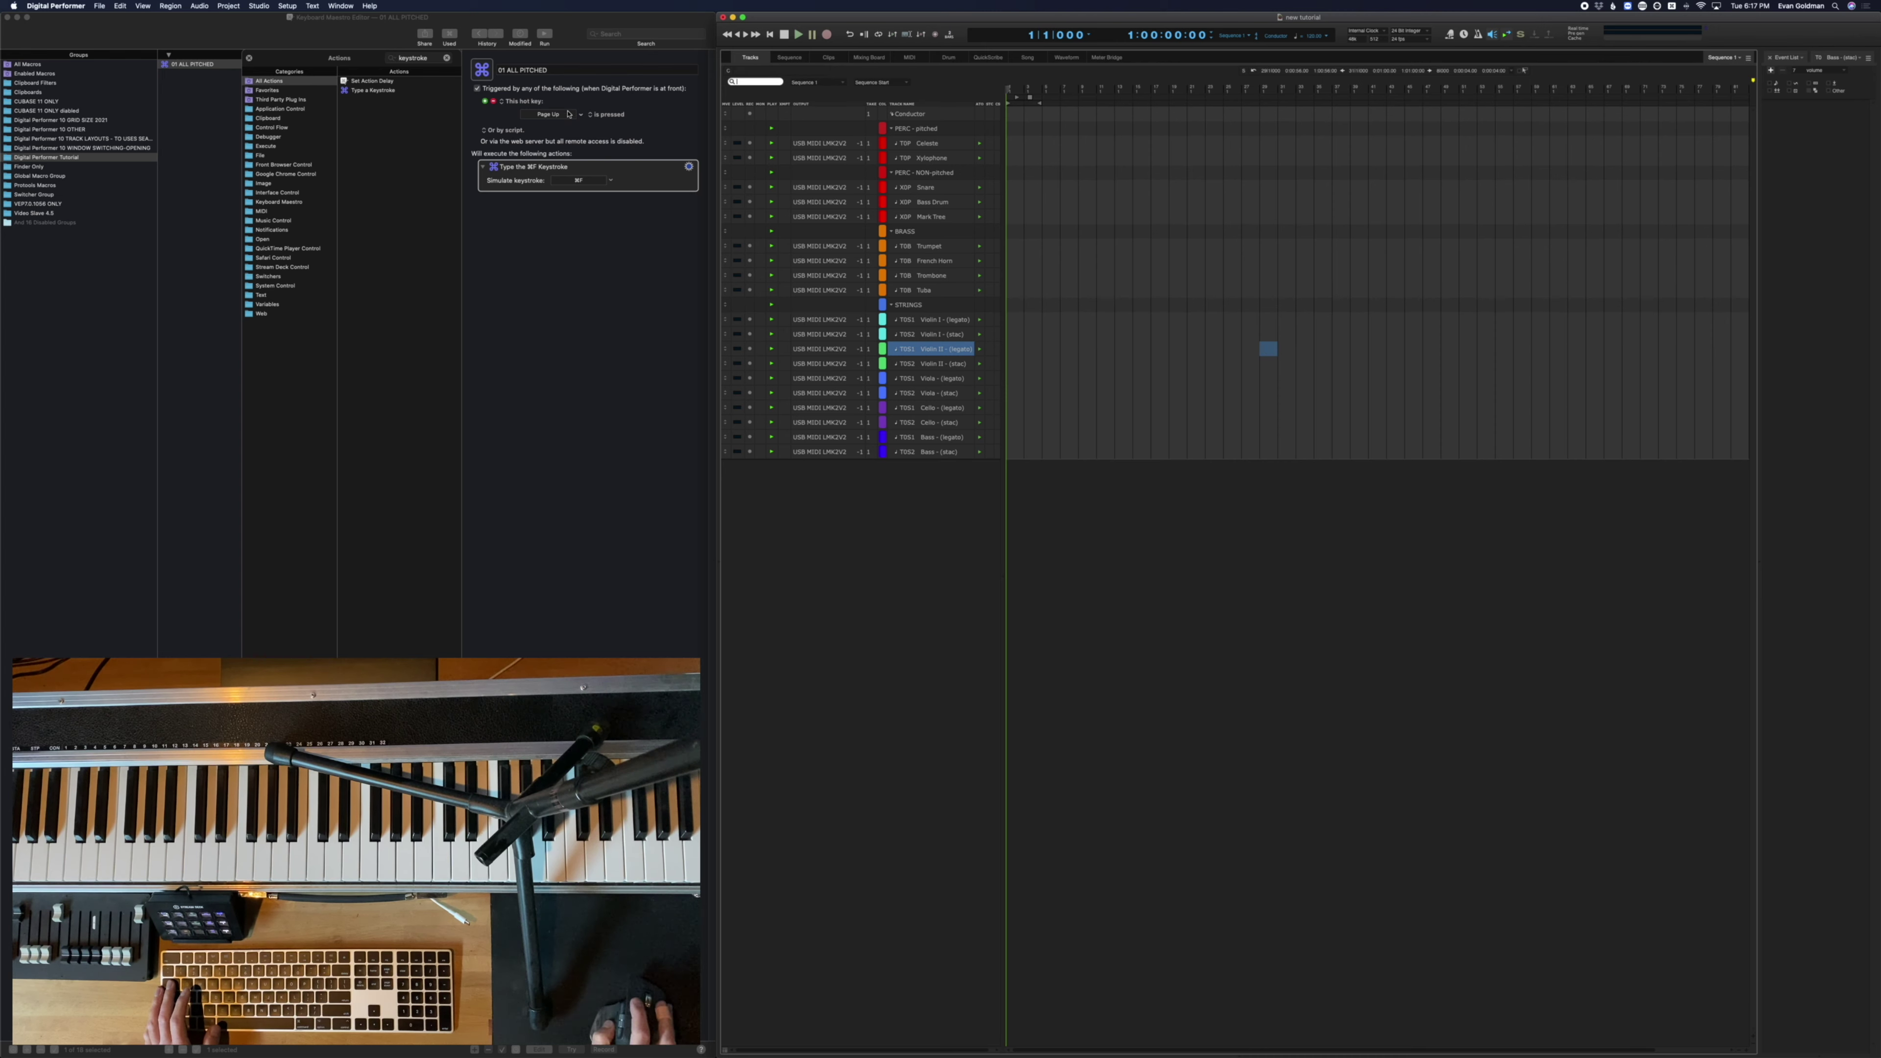
{"action": "left_click", "coordinate": [640, 175]}
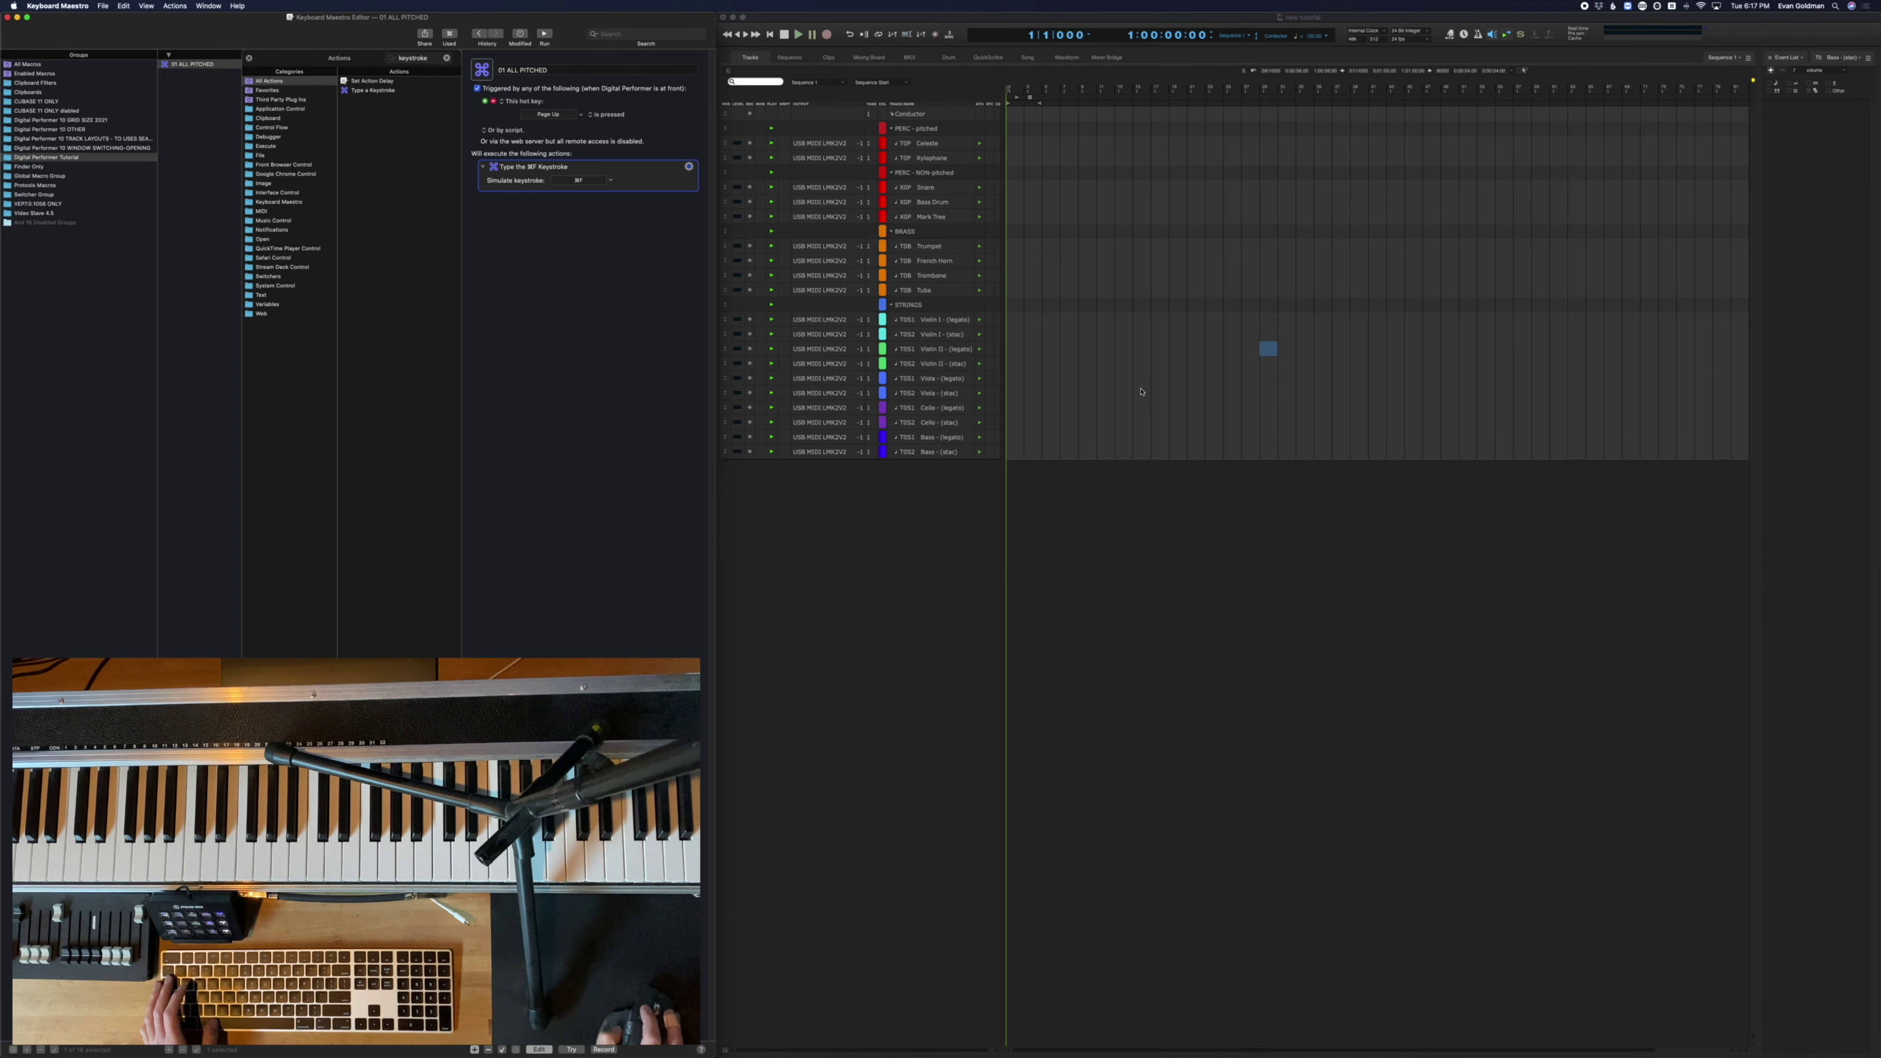
{"action": "left_click", "coordinate": [1357, 354]}
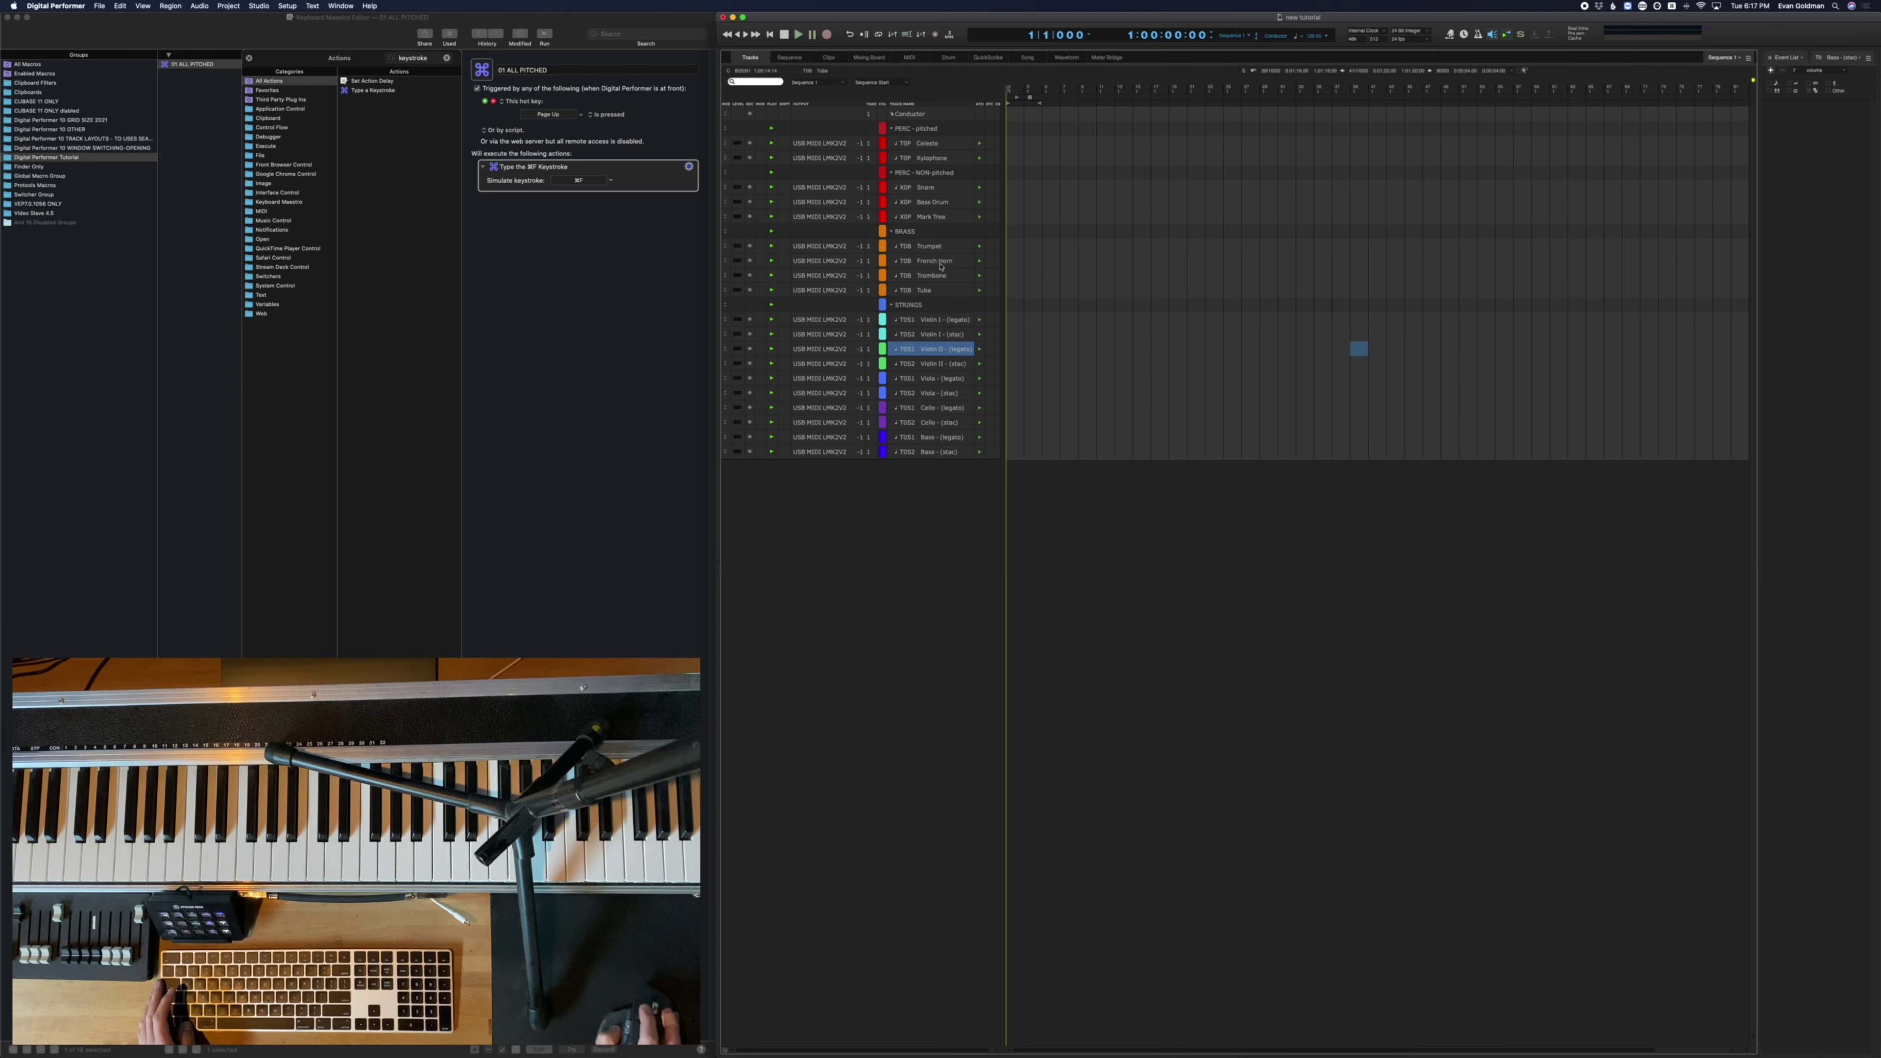
{"action": "left_click", "coordinate": [250, 59]}
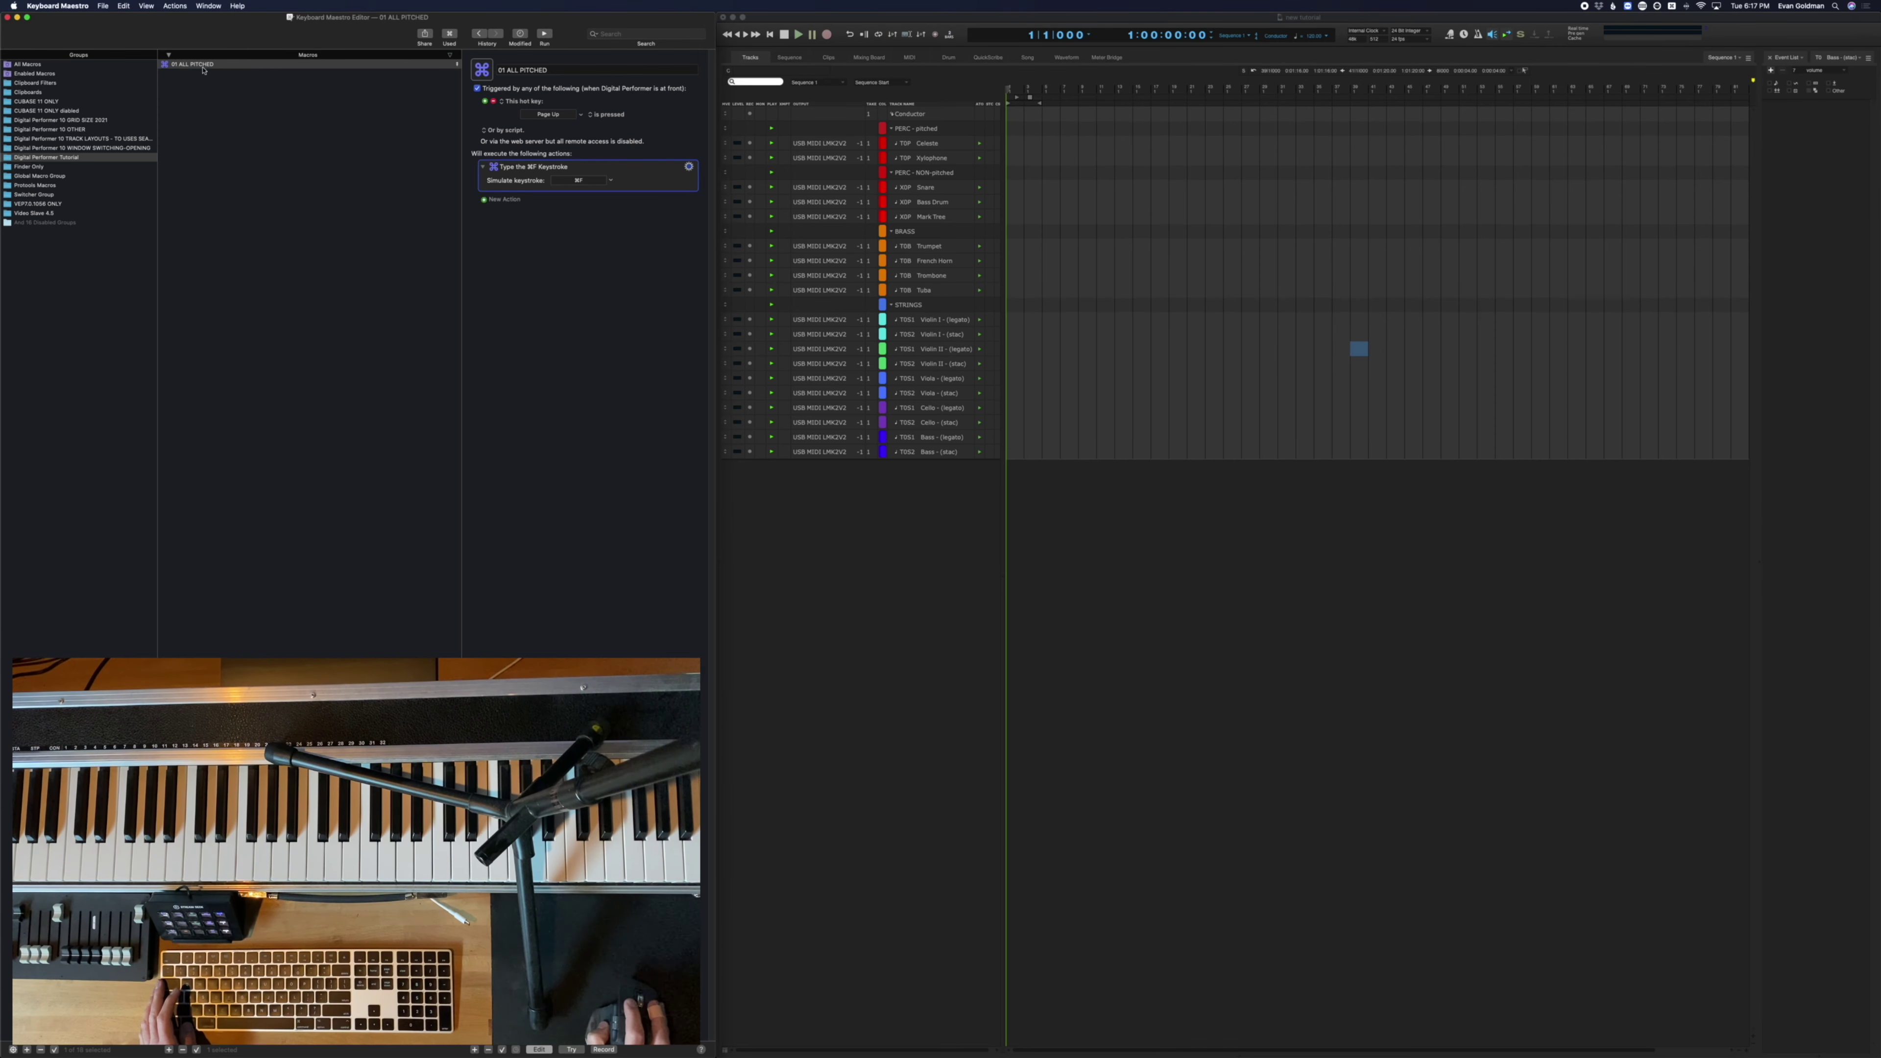
{"action": "left_click", "coordinate": [1069, 427]}
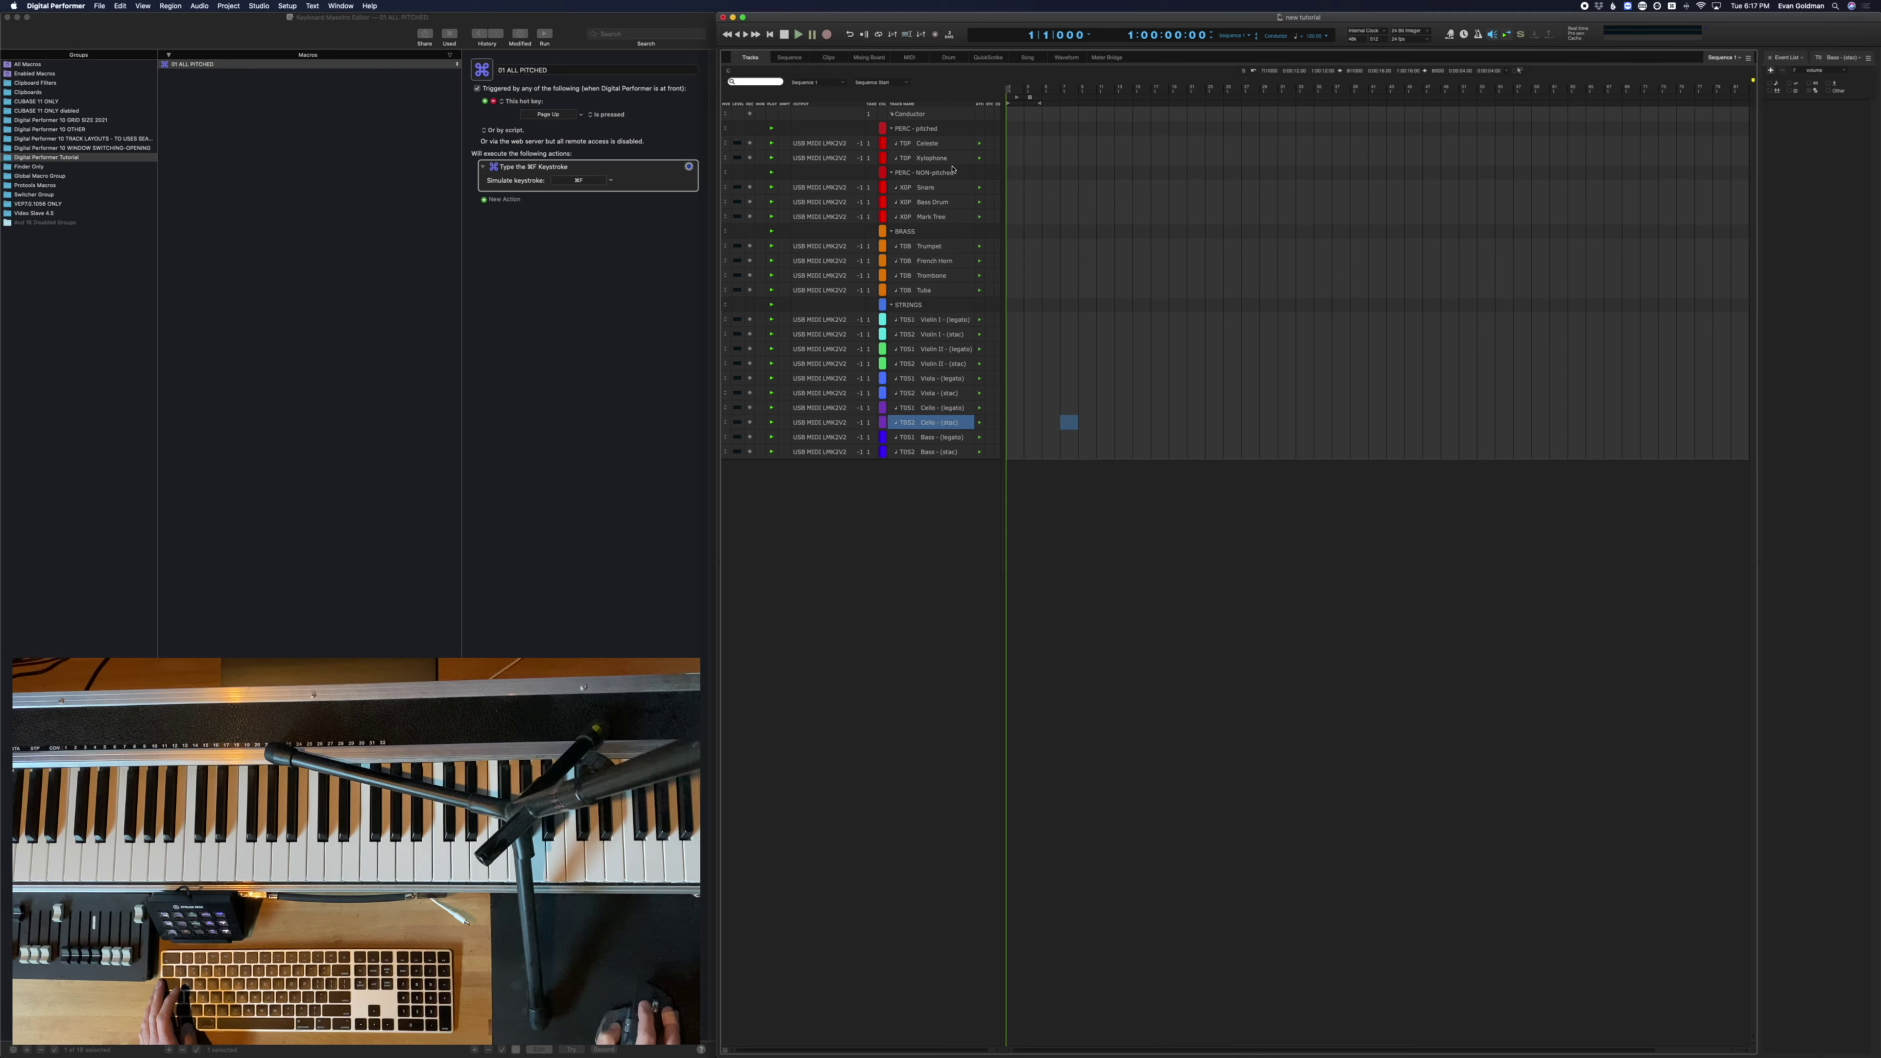
Return to Keyboard Maestro, search the actions for insert, and add an Insert Text by Pasting action with the text T0 below the keystroke action
{"action": "left_click", "coordinate": [661, 187]}
{"action": "left_click", "coordinate": [474, 1049]}
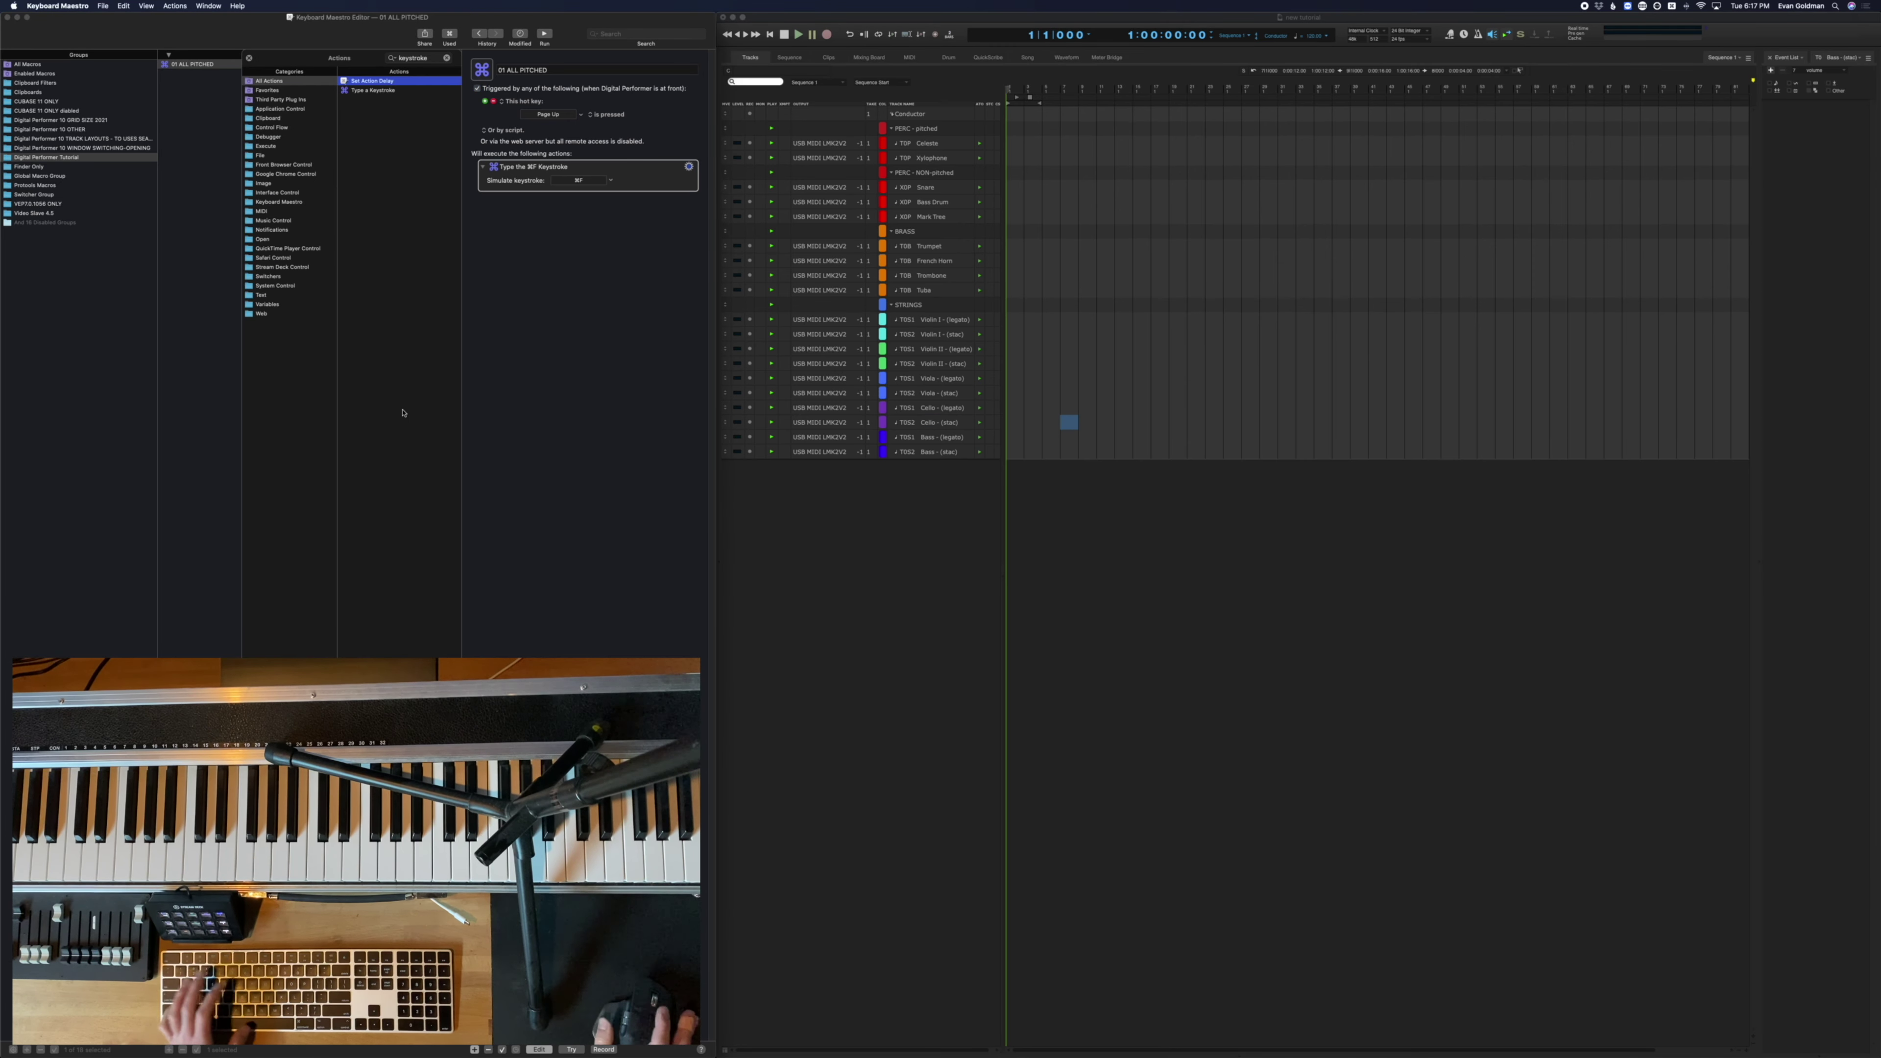
{"action": "key", "text": "super+f"}
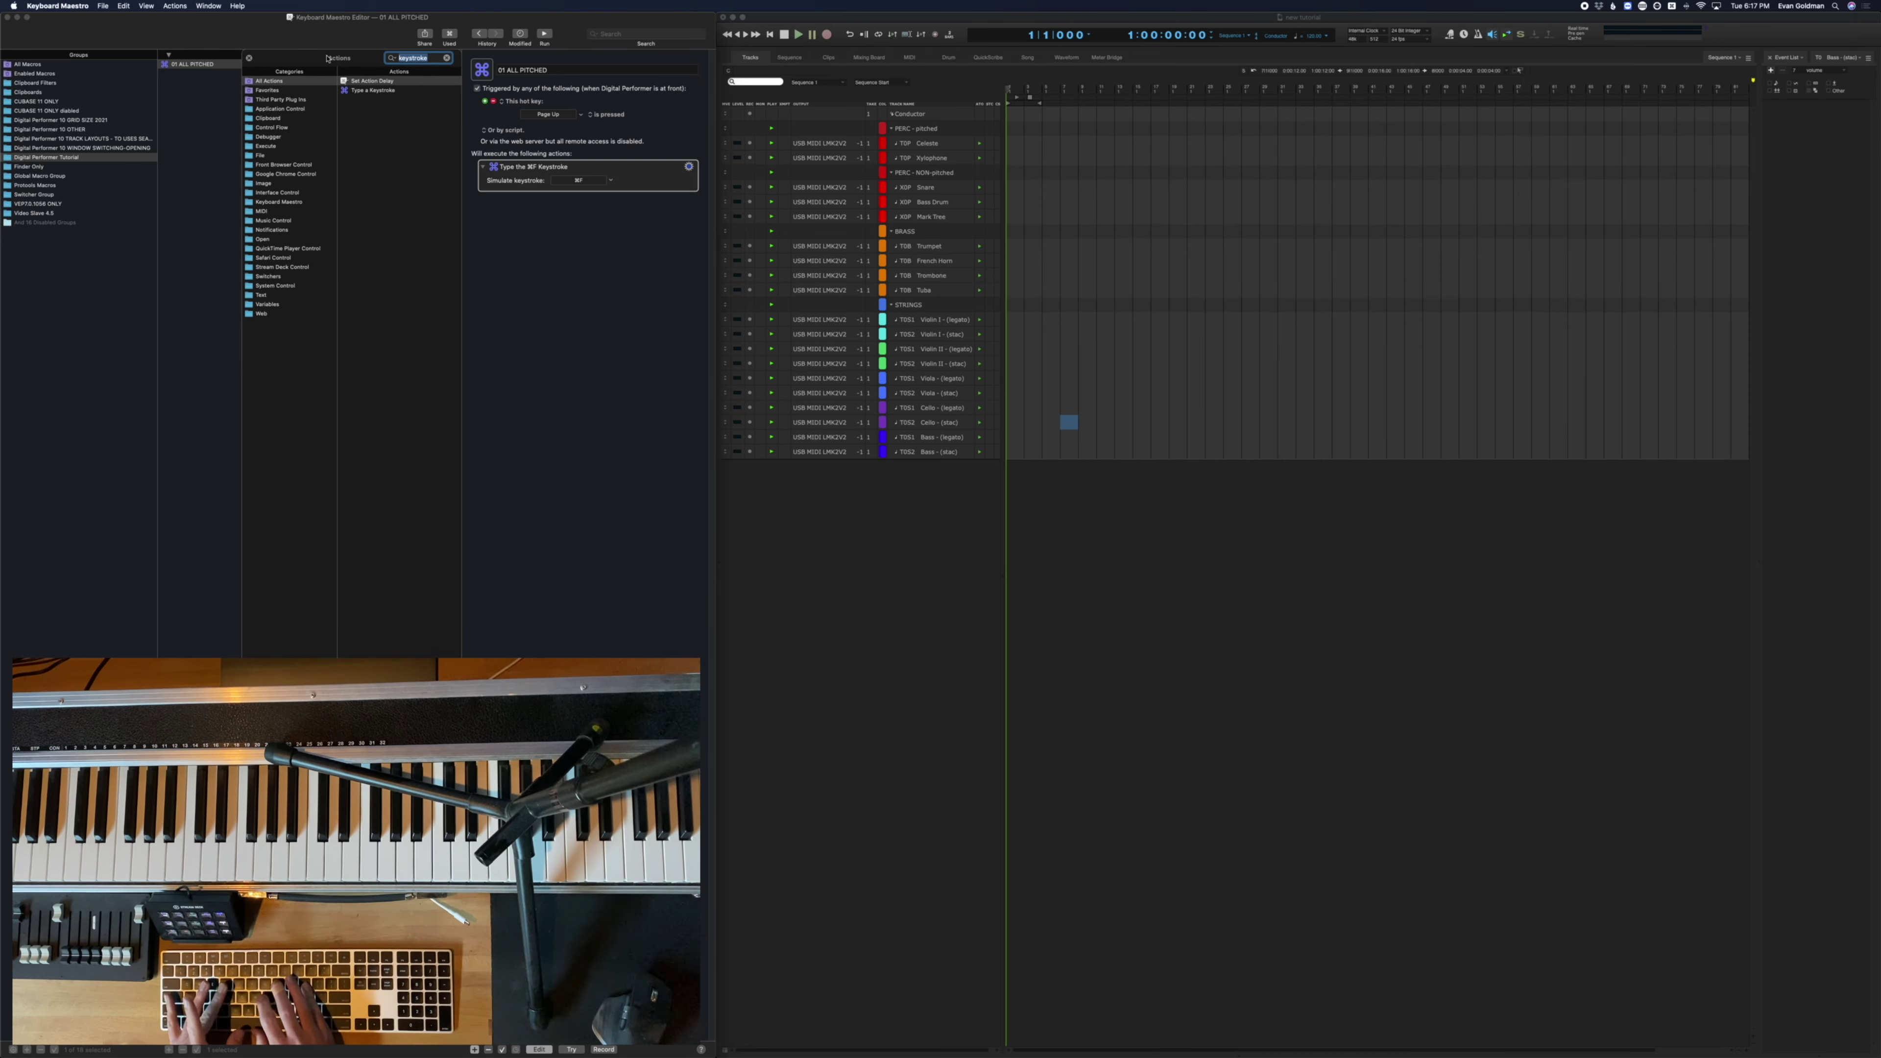
{"action": "type", "text": "insert"}
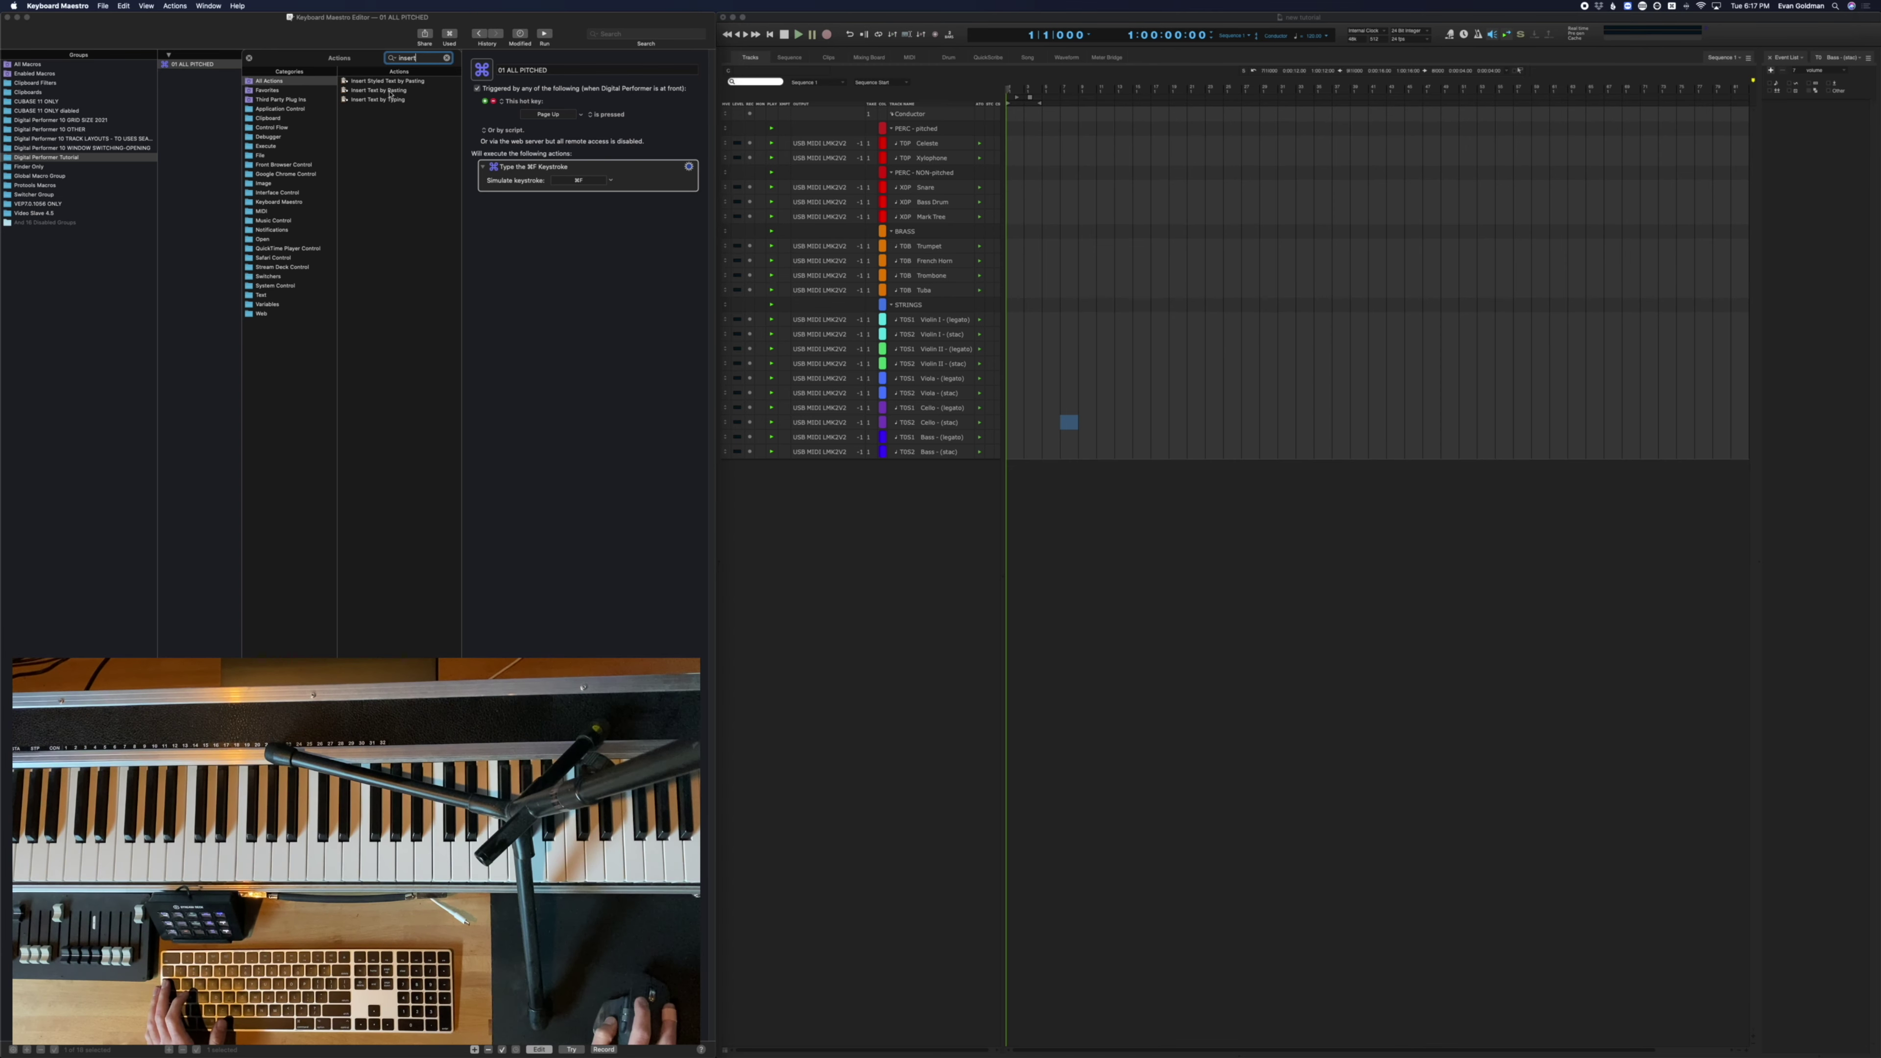
{"action": "left_click_drag", "start_coordinate": [390, 94], "coordinate": [558, 208]}
{"action": "left_click", "coordinate": [563, 230]}
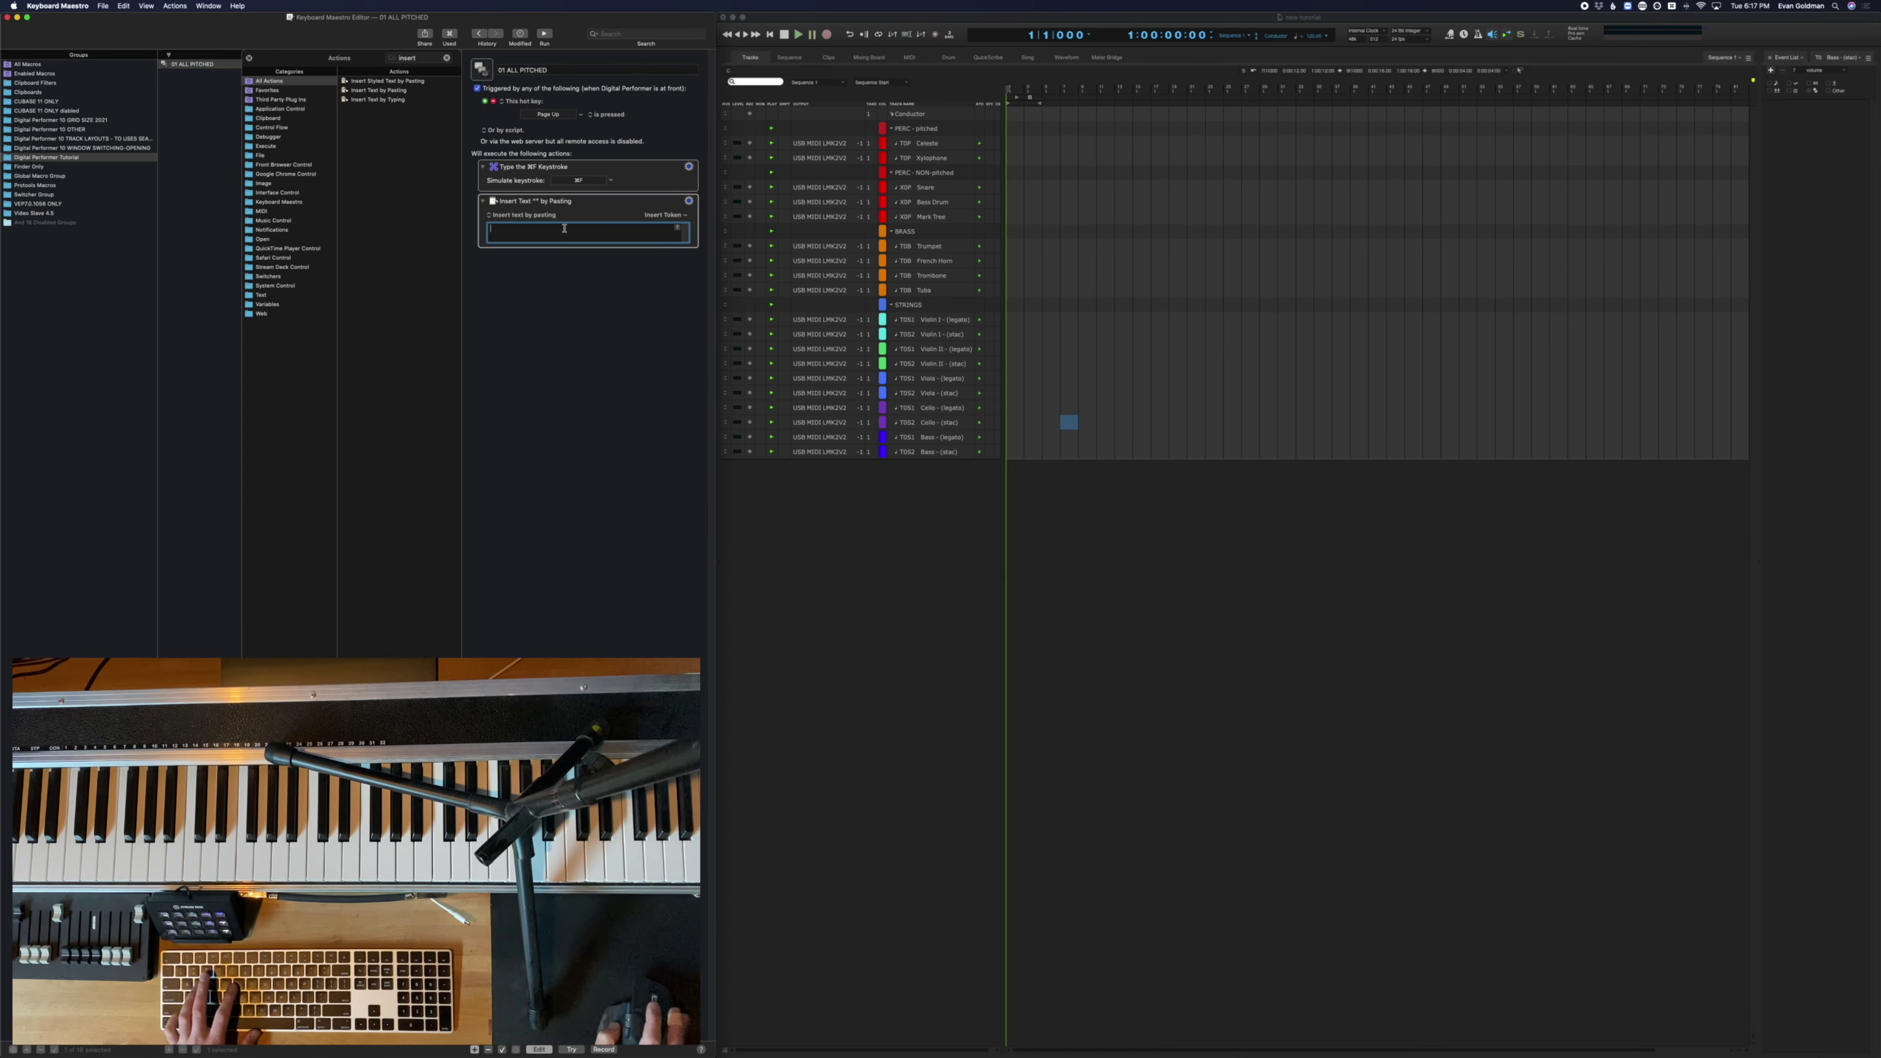
{"action": "type", "text": "TO"}
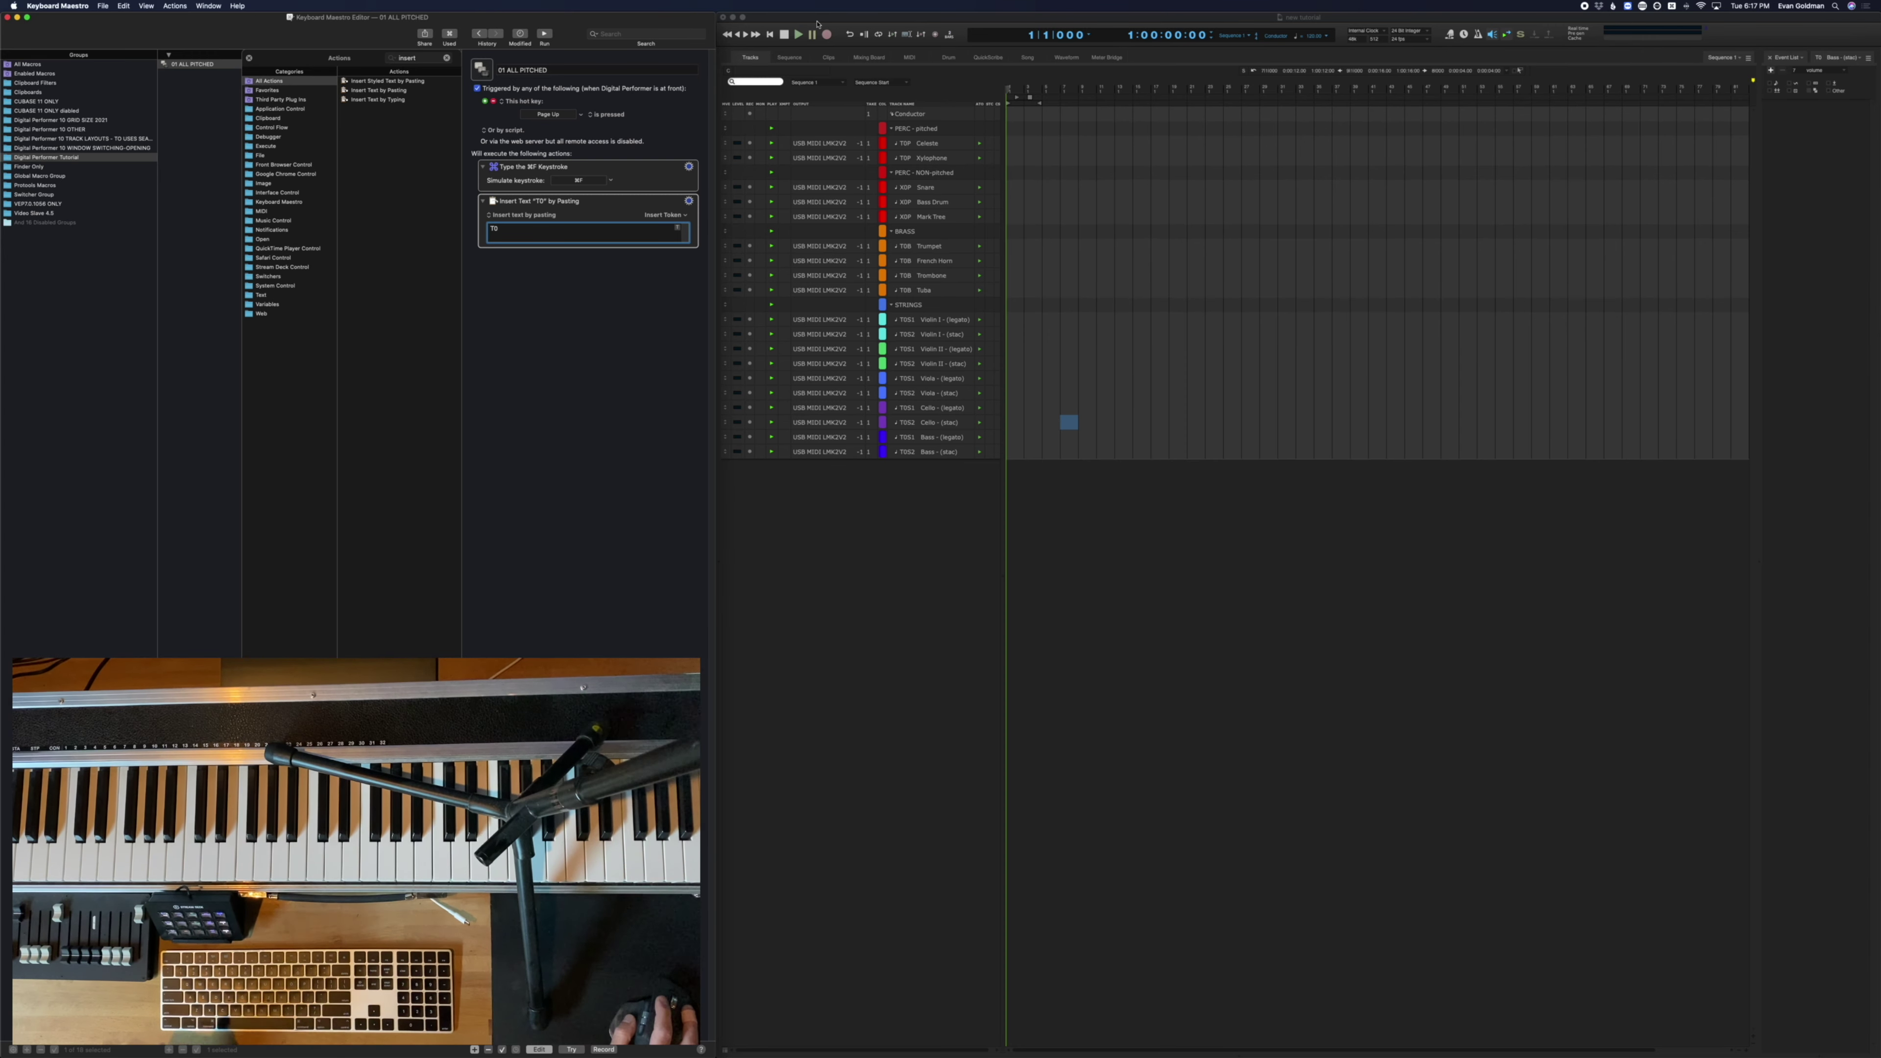
Duplicate the Command-F keystroke action below the text action and set the copy to simulate Return
{"action": "left_click", "coordinate": [752, 82]}
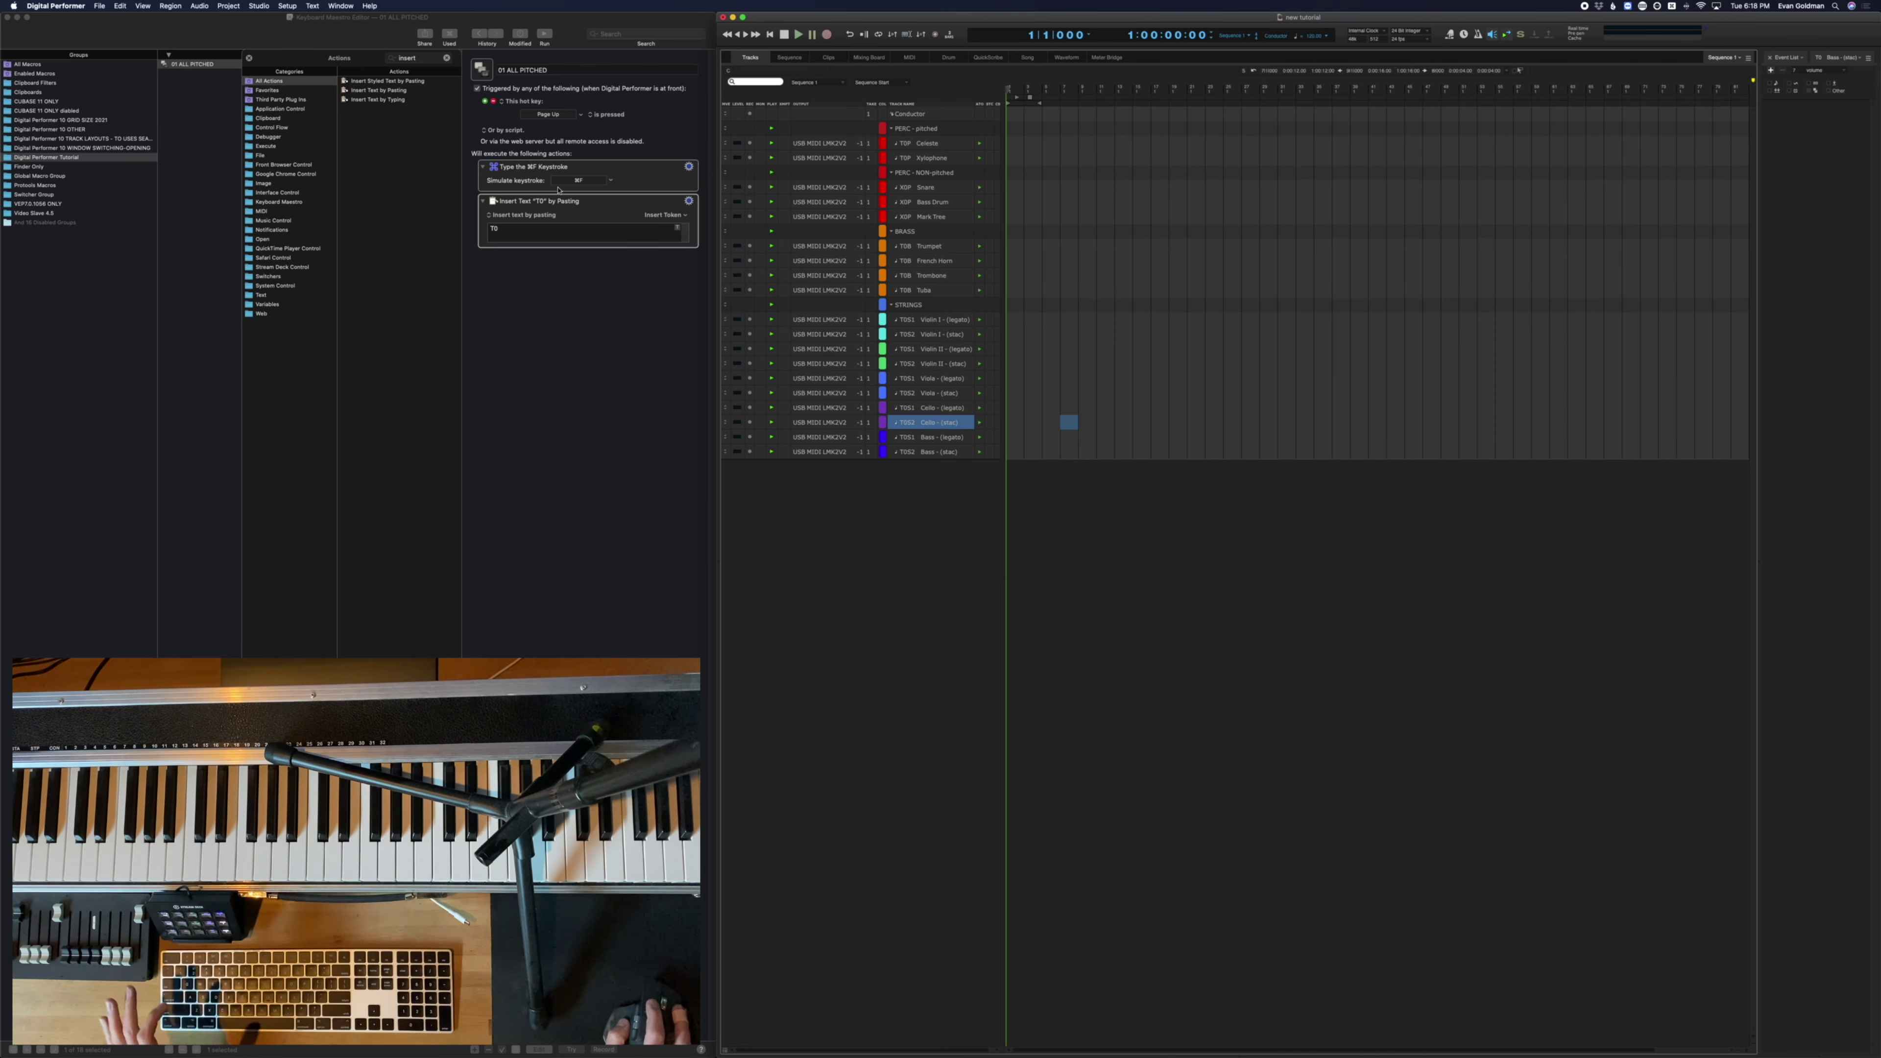
{"action": "left_click_drag", "start_coordinate": [534, 166], "coordinate": [619, 240]}
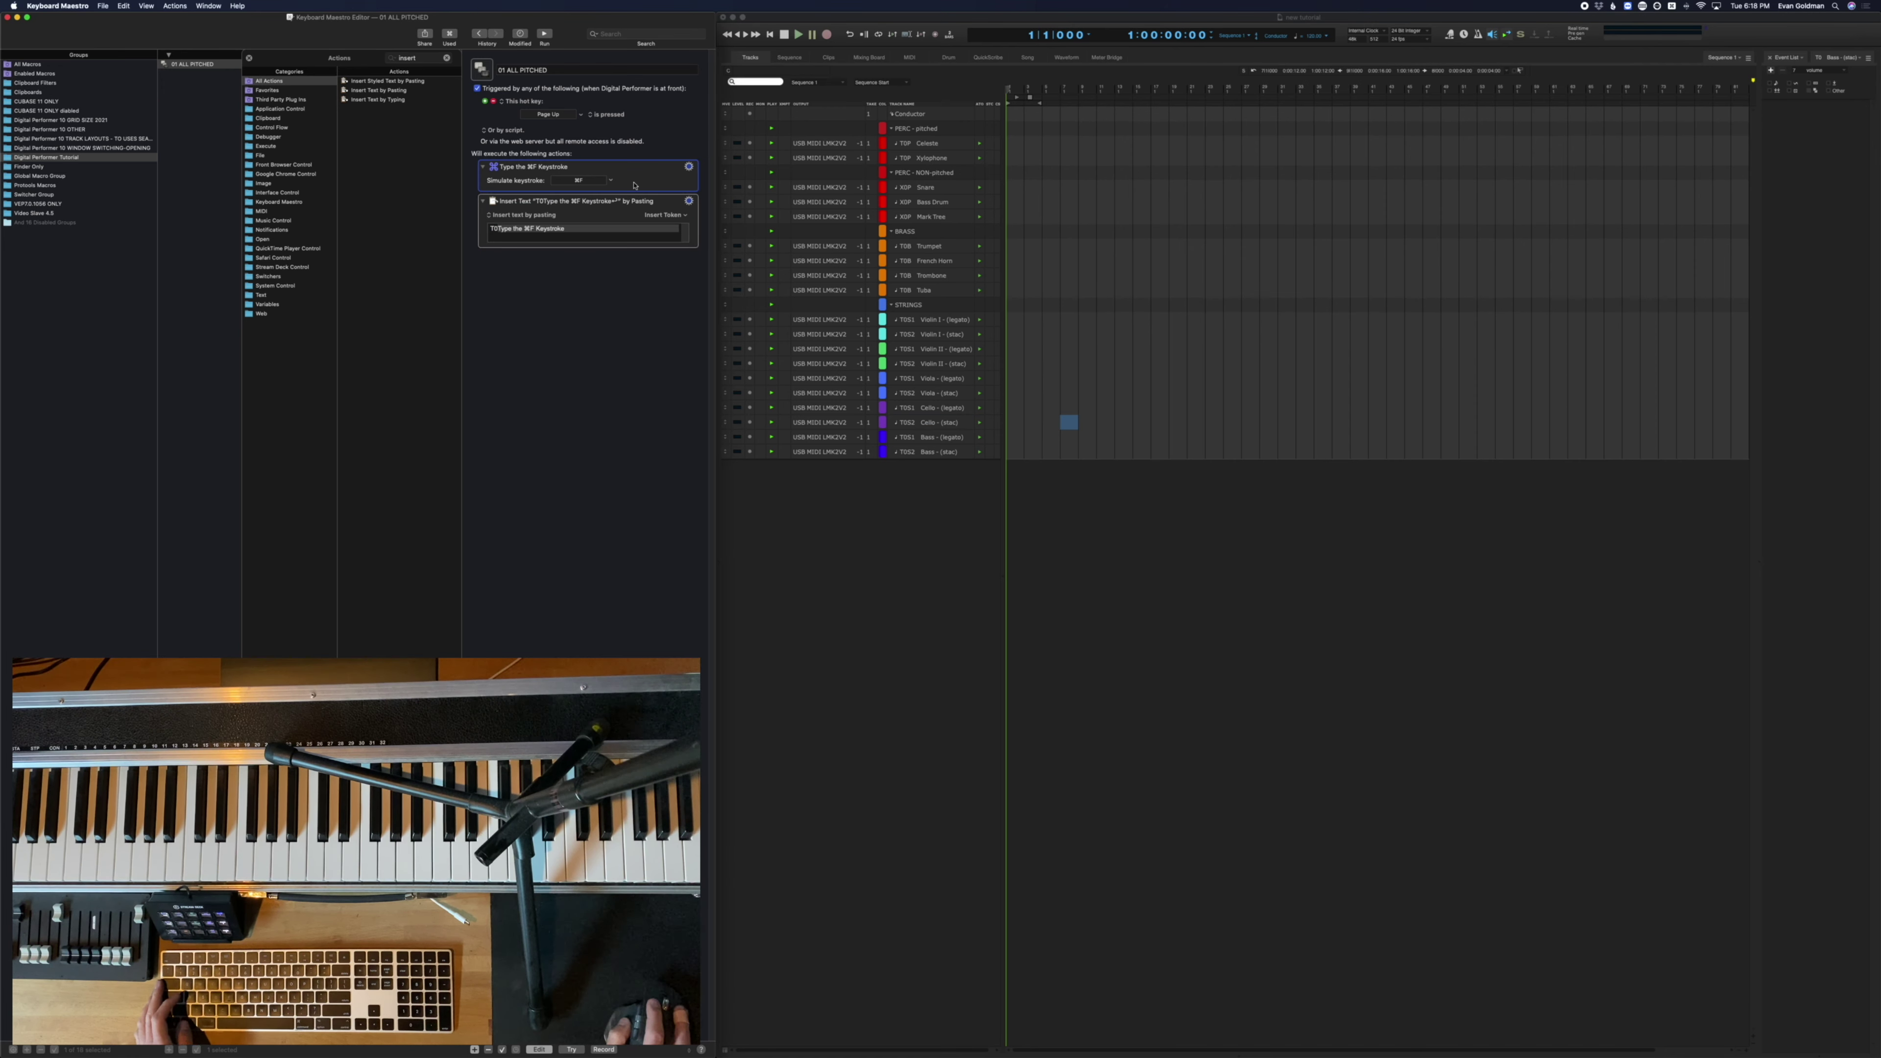
{"action": "key", "text": "super+z"}
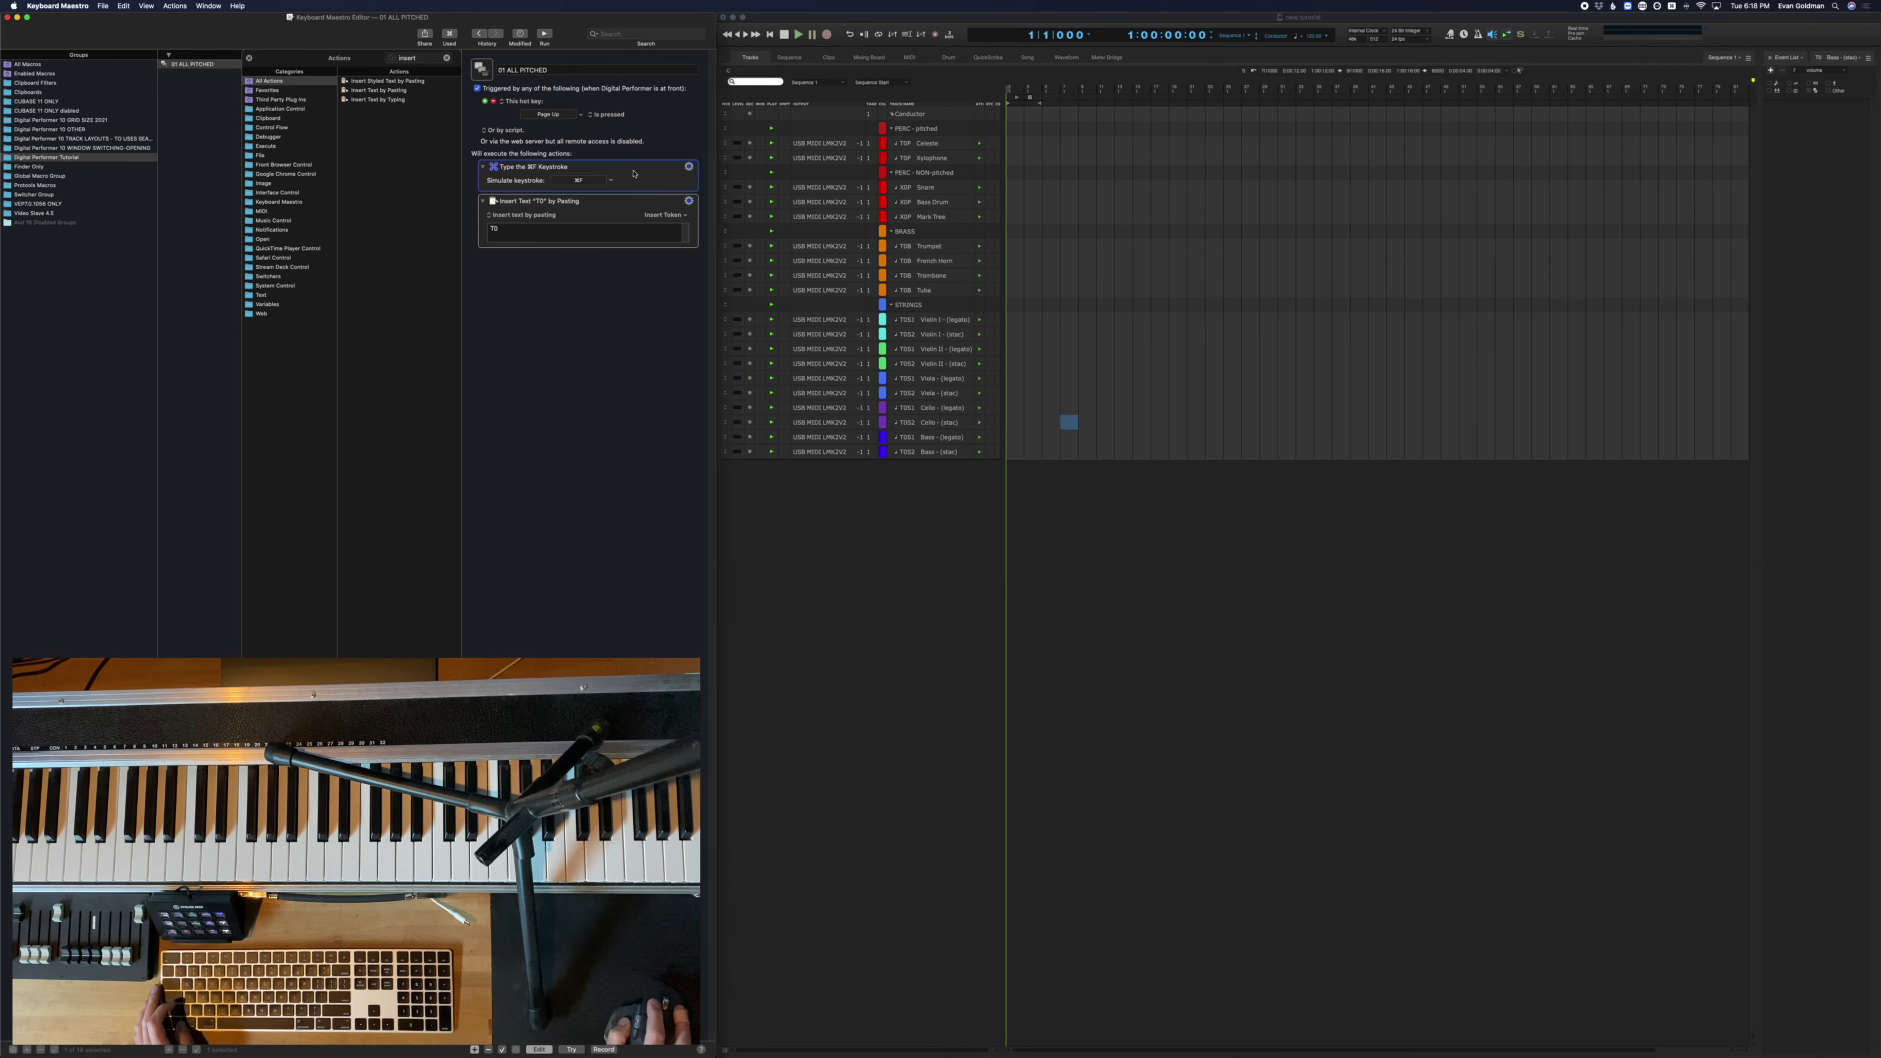
{"action": "left_click_drag", "start_coordinate": [633, 175], "coordinate": [589, 280]}
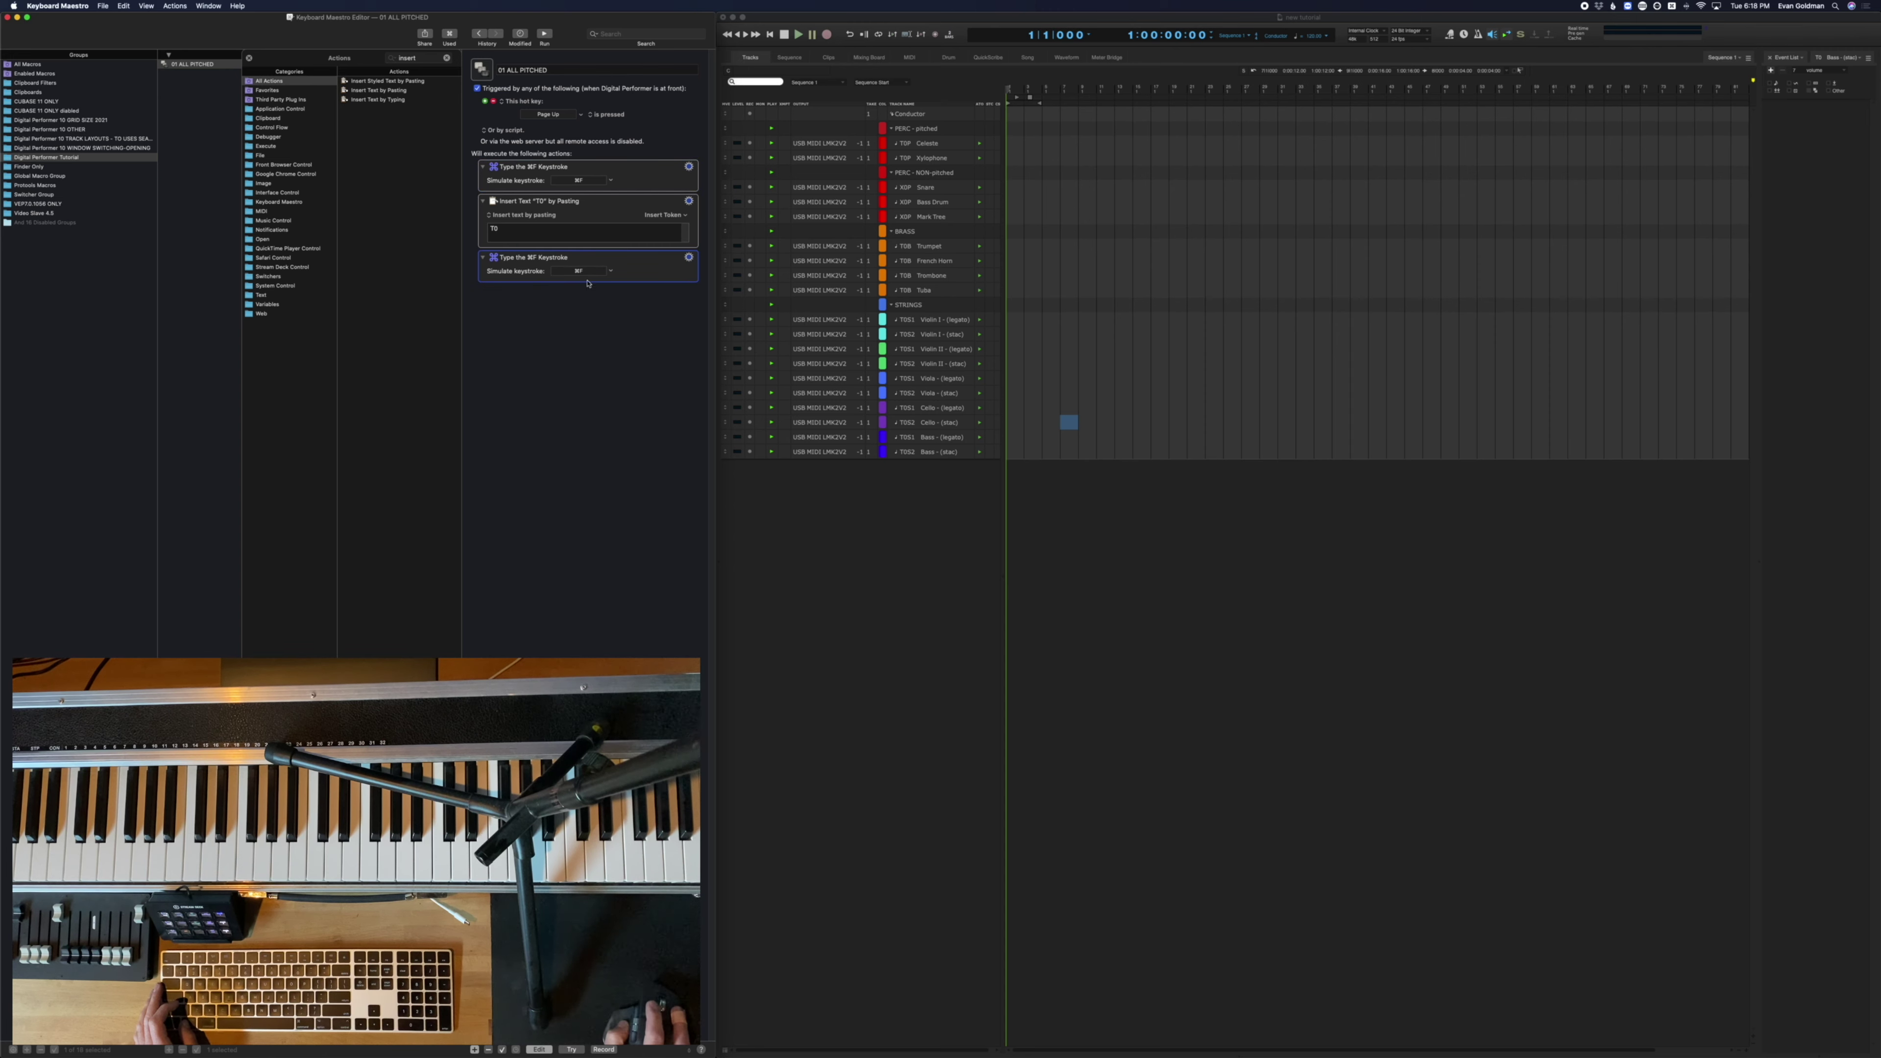
{"action": "key", "text": "Return"}
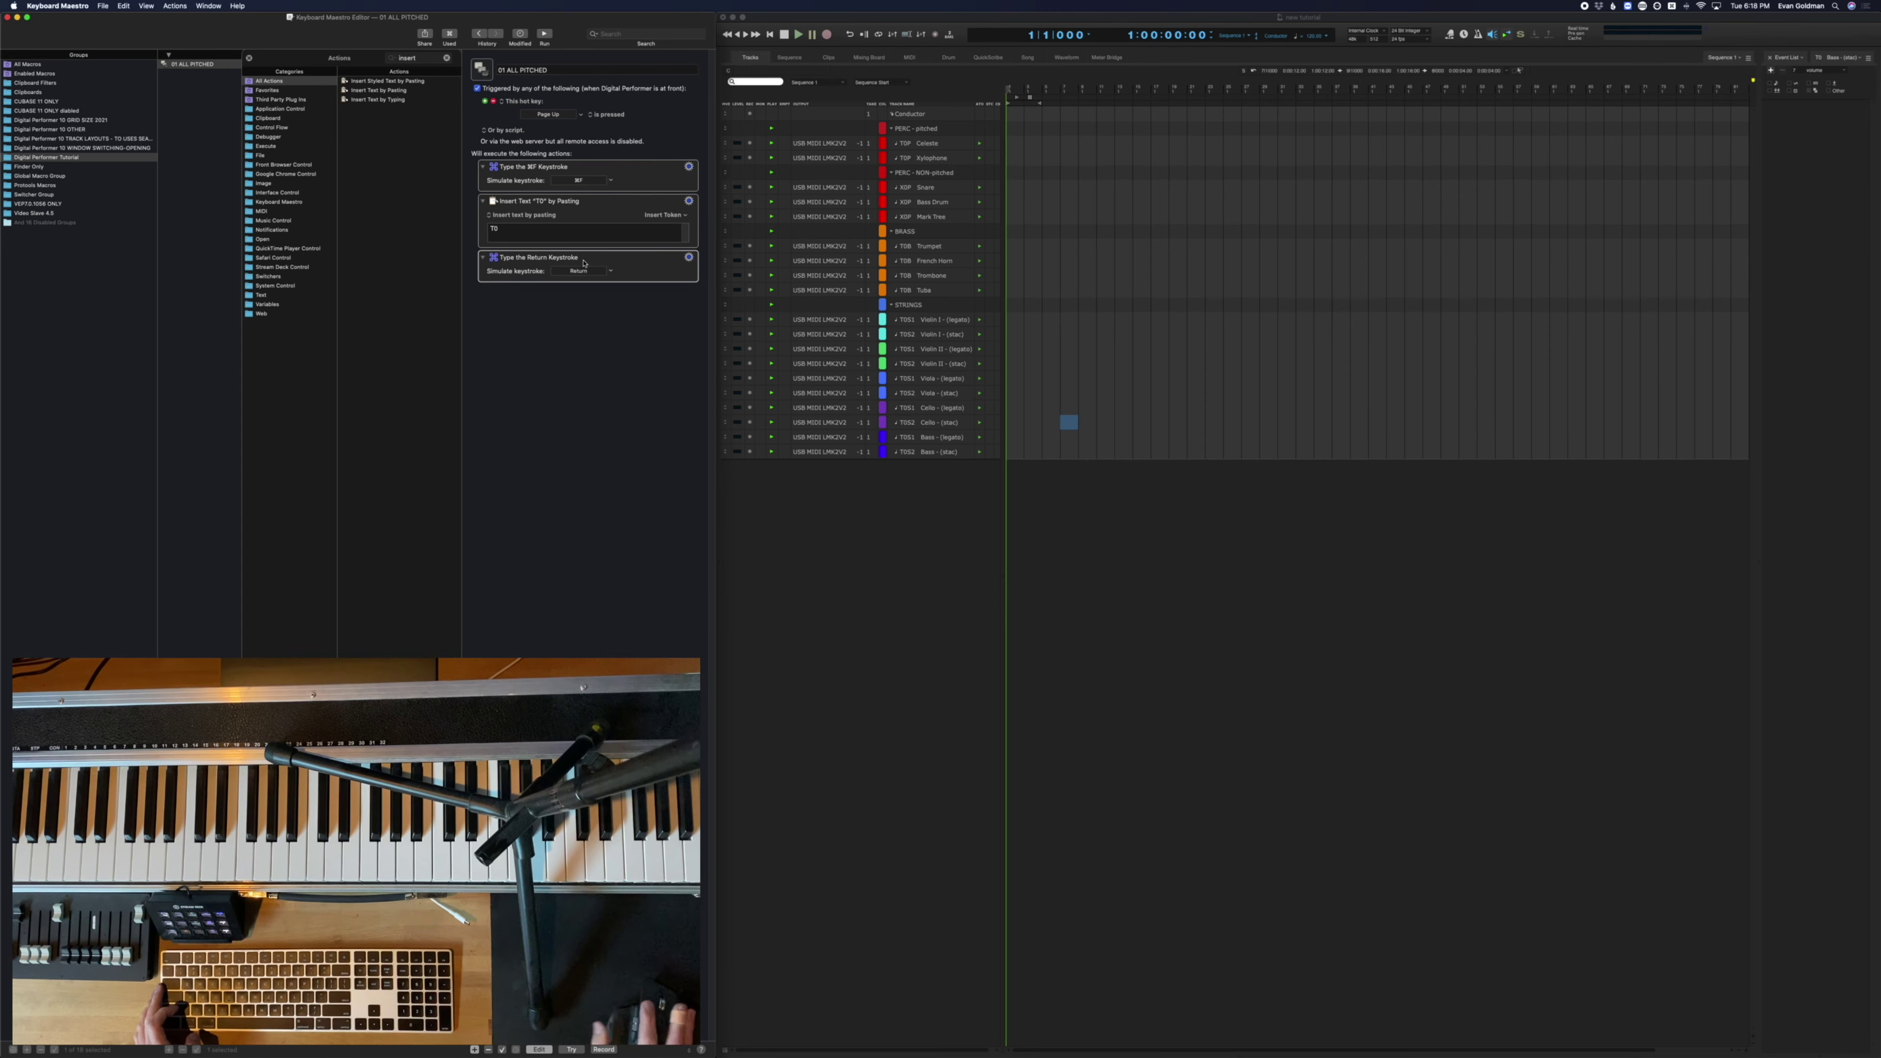
Switch to Digital Performer and run the 01 ALL PITCHED macro by its hot key to filter the track list by T0
{"action": "left_click", "coordinate": [1207, 386]}
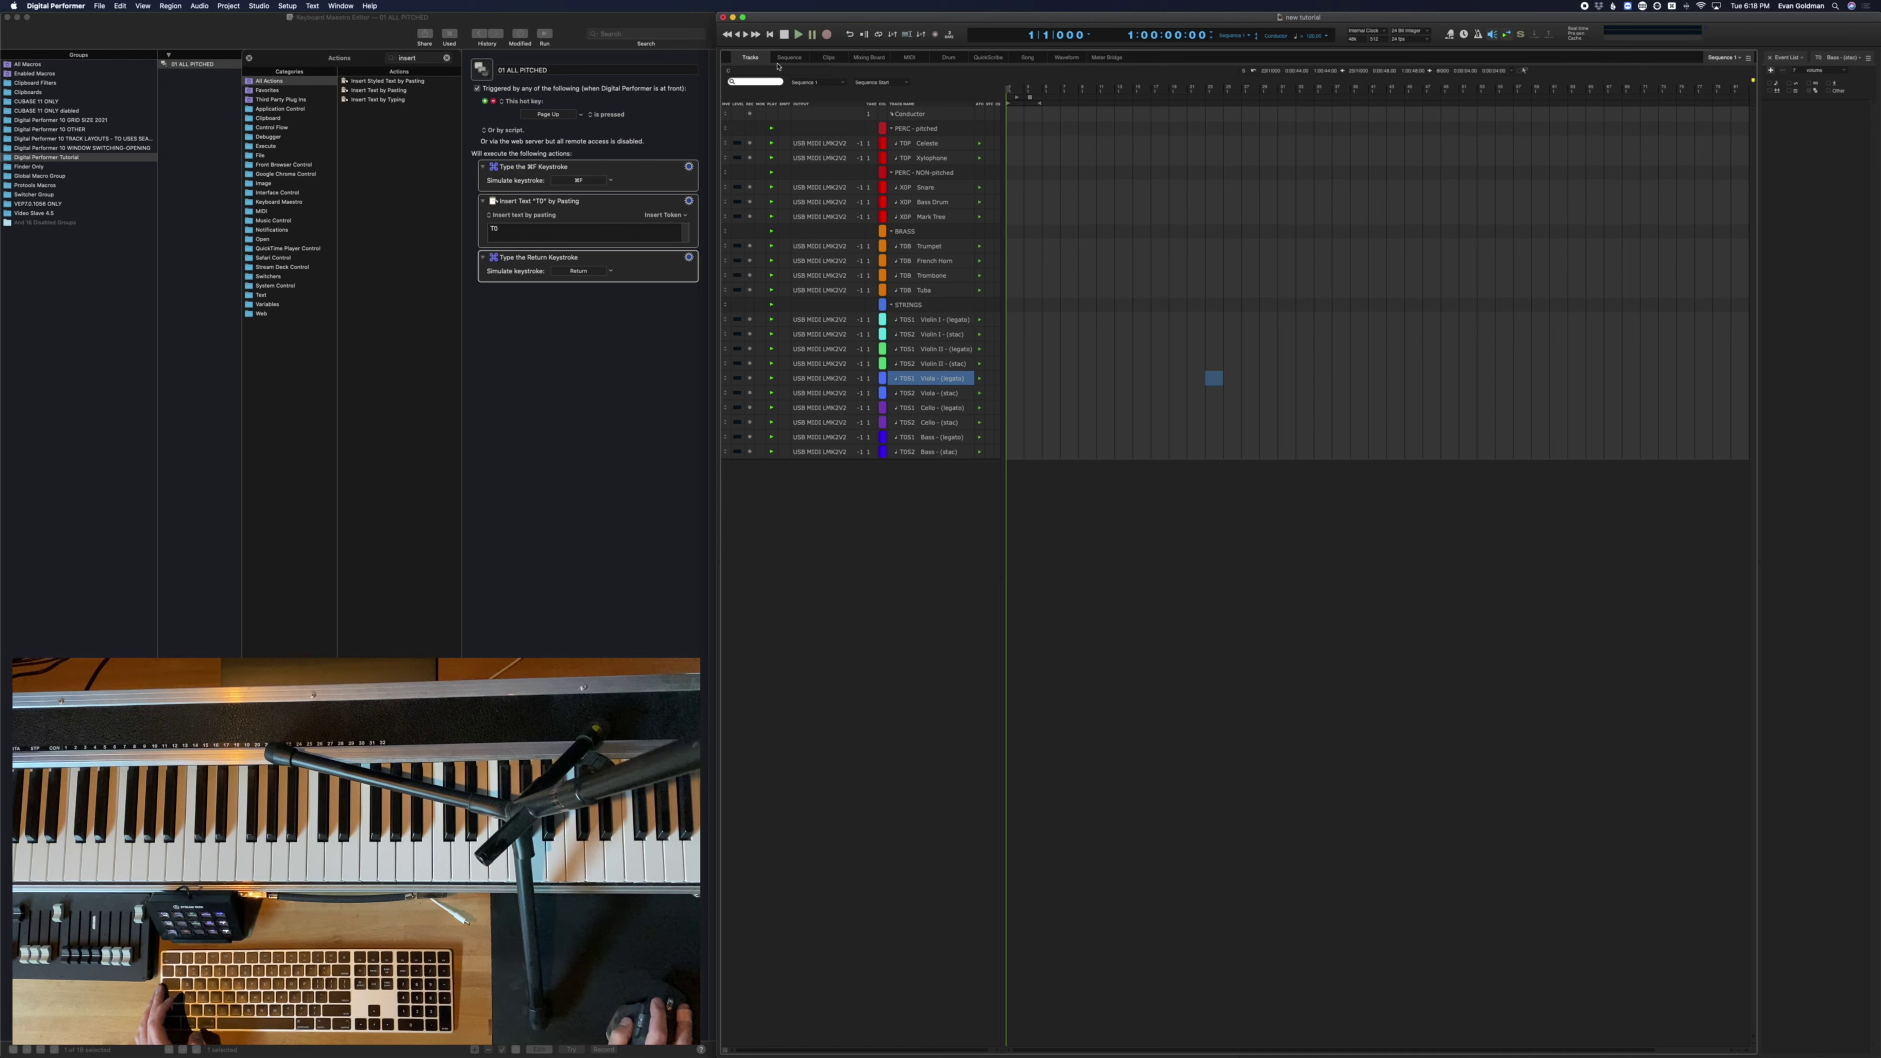
{"action": "left_click", "coordinate": [1230, 408]}
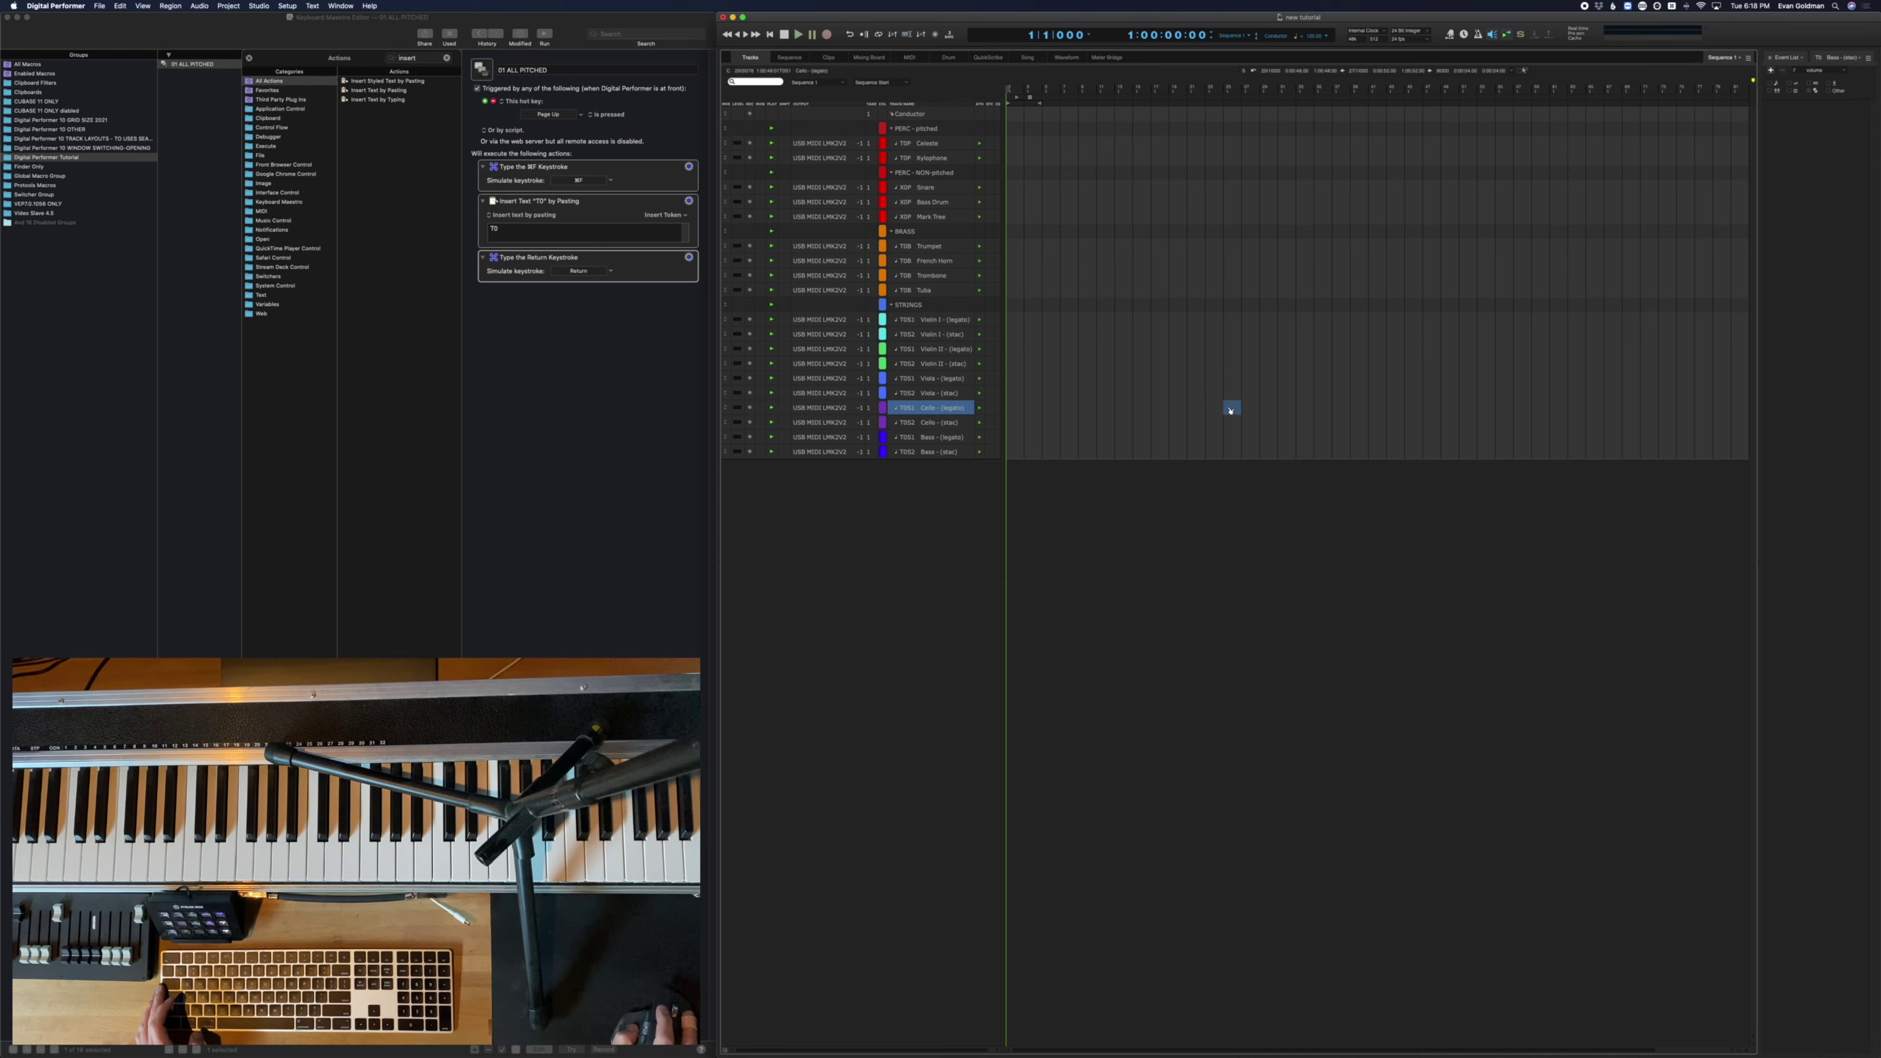
{"action": "left_click", "coordinate": [1158, 349]}
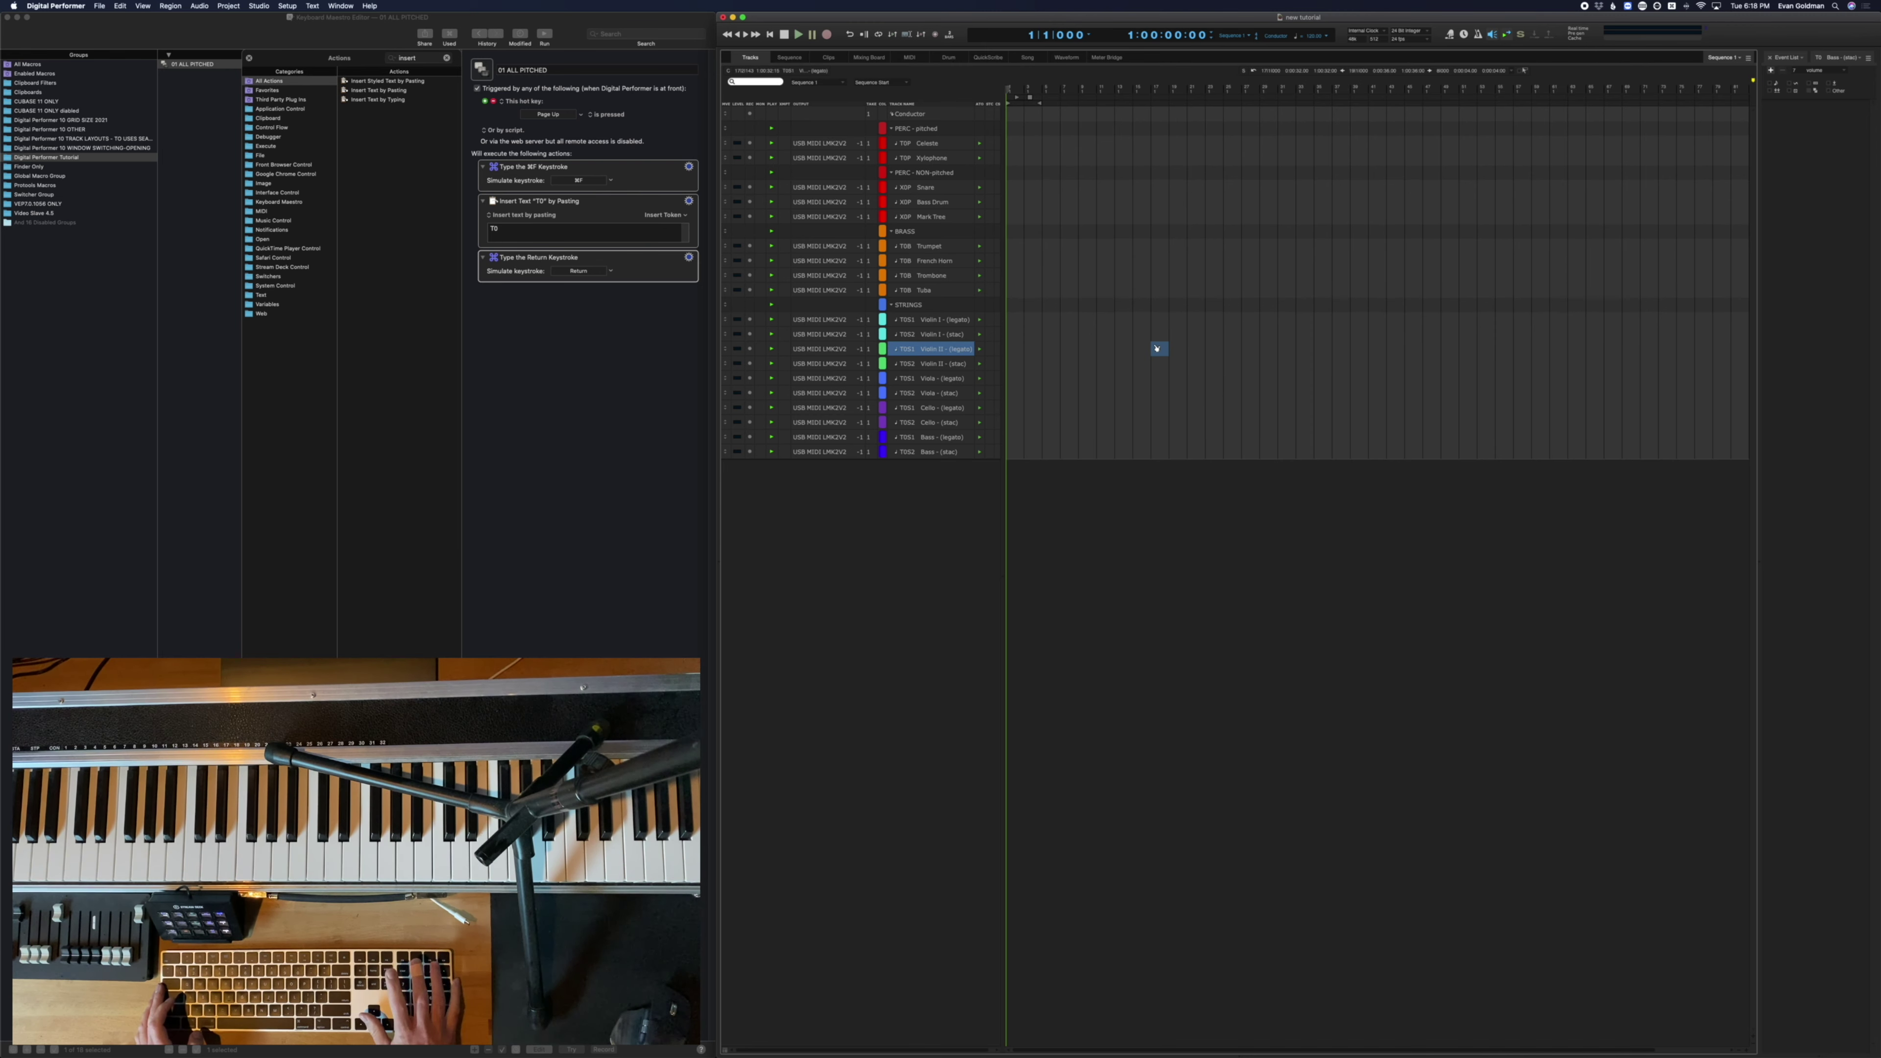
{"action": "key", "text": "Page_Up"}
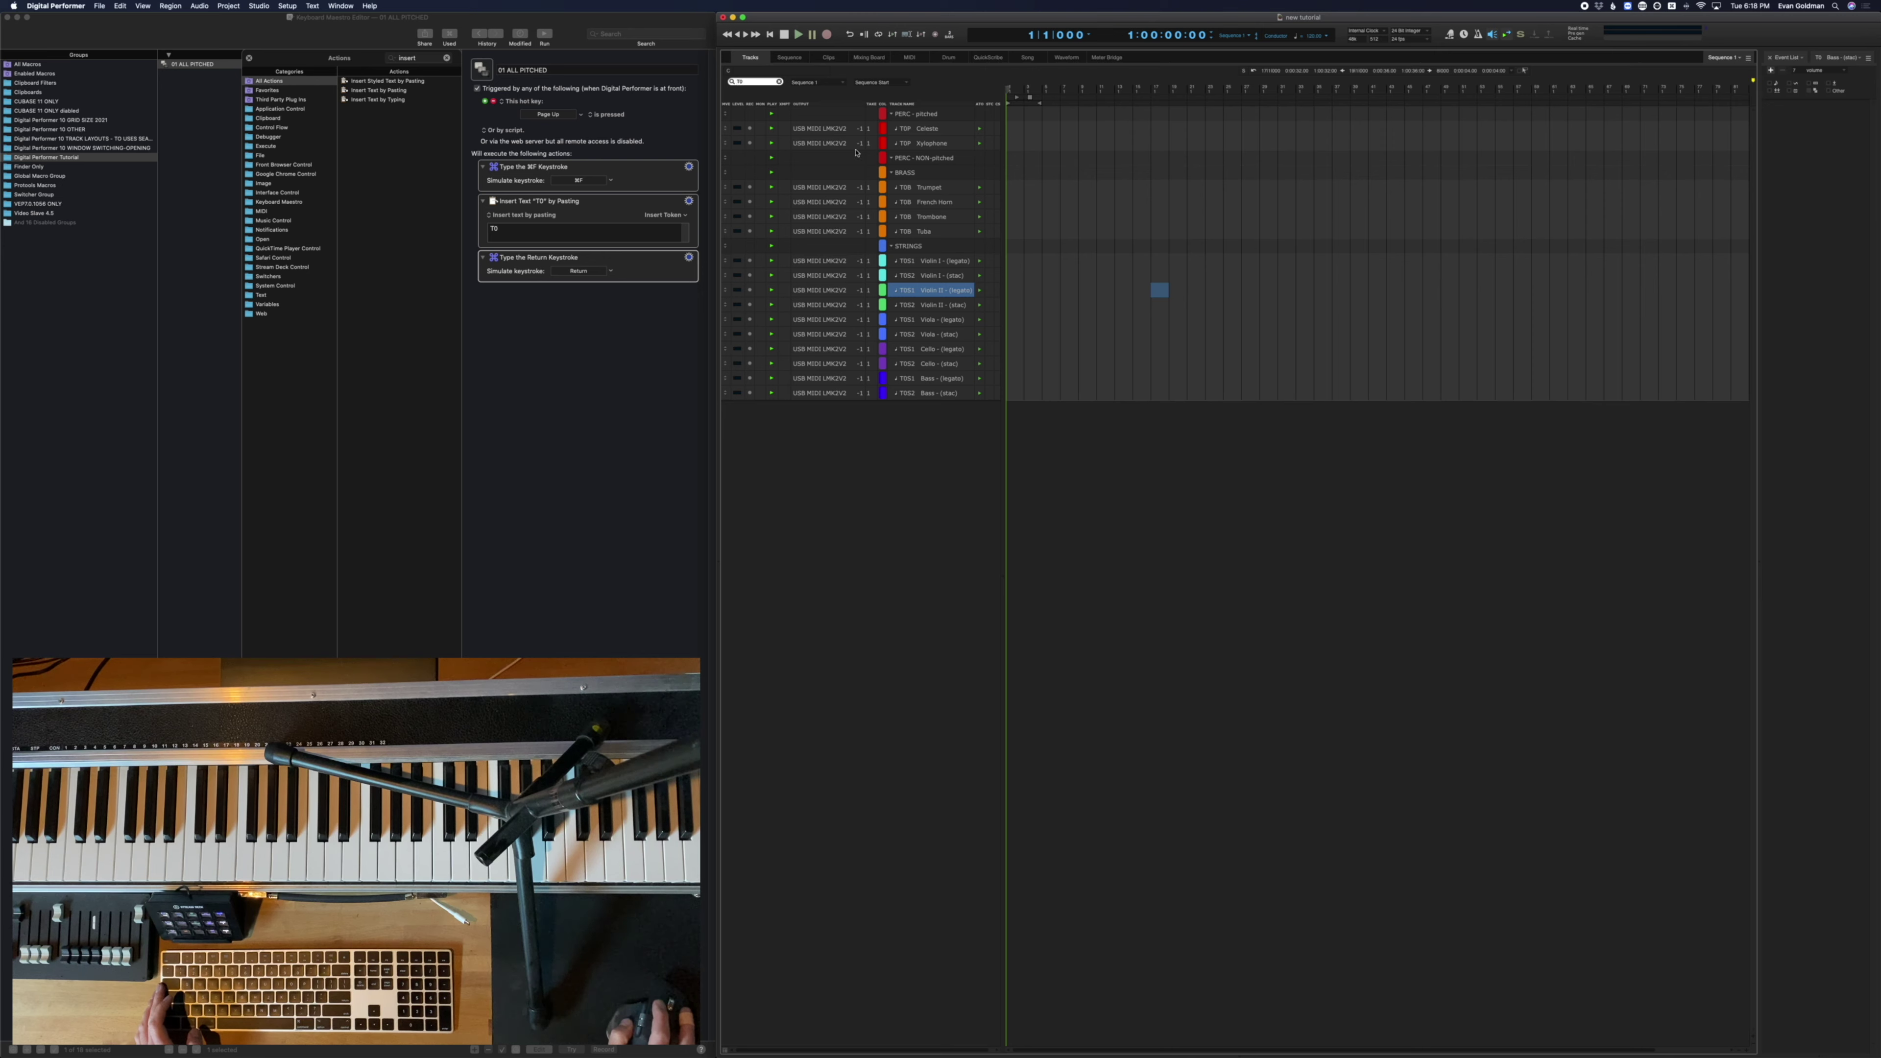
{"action": "left_click", "coordinate": [1123, 305]}
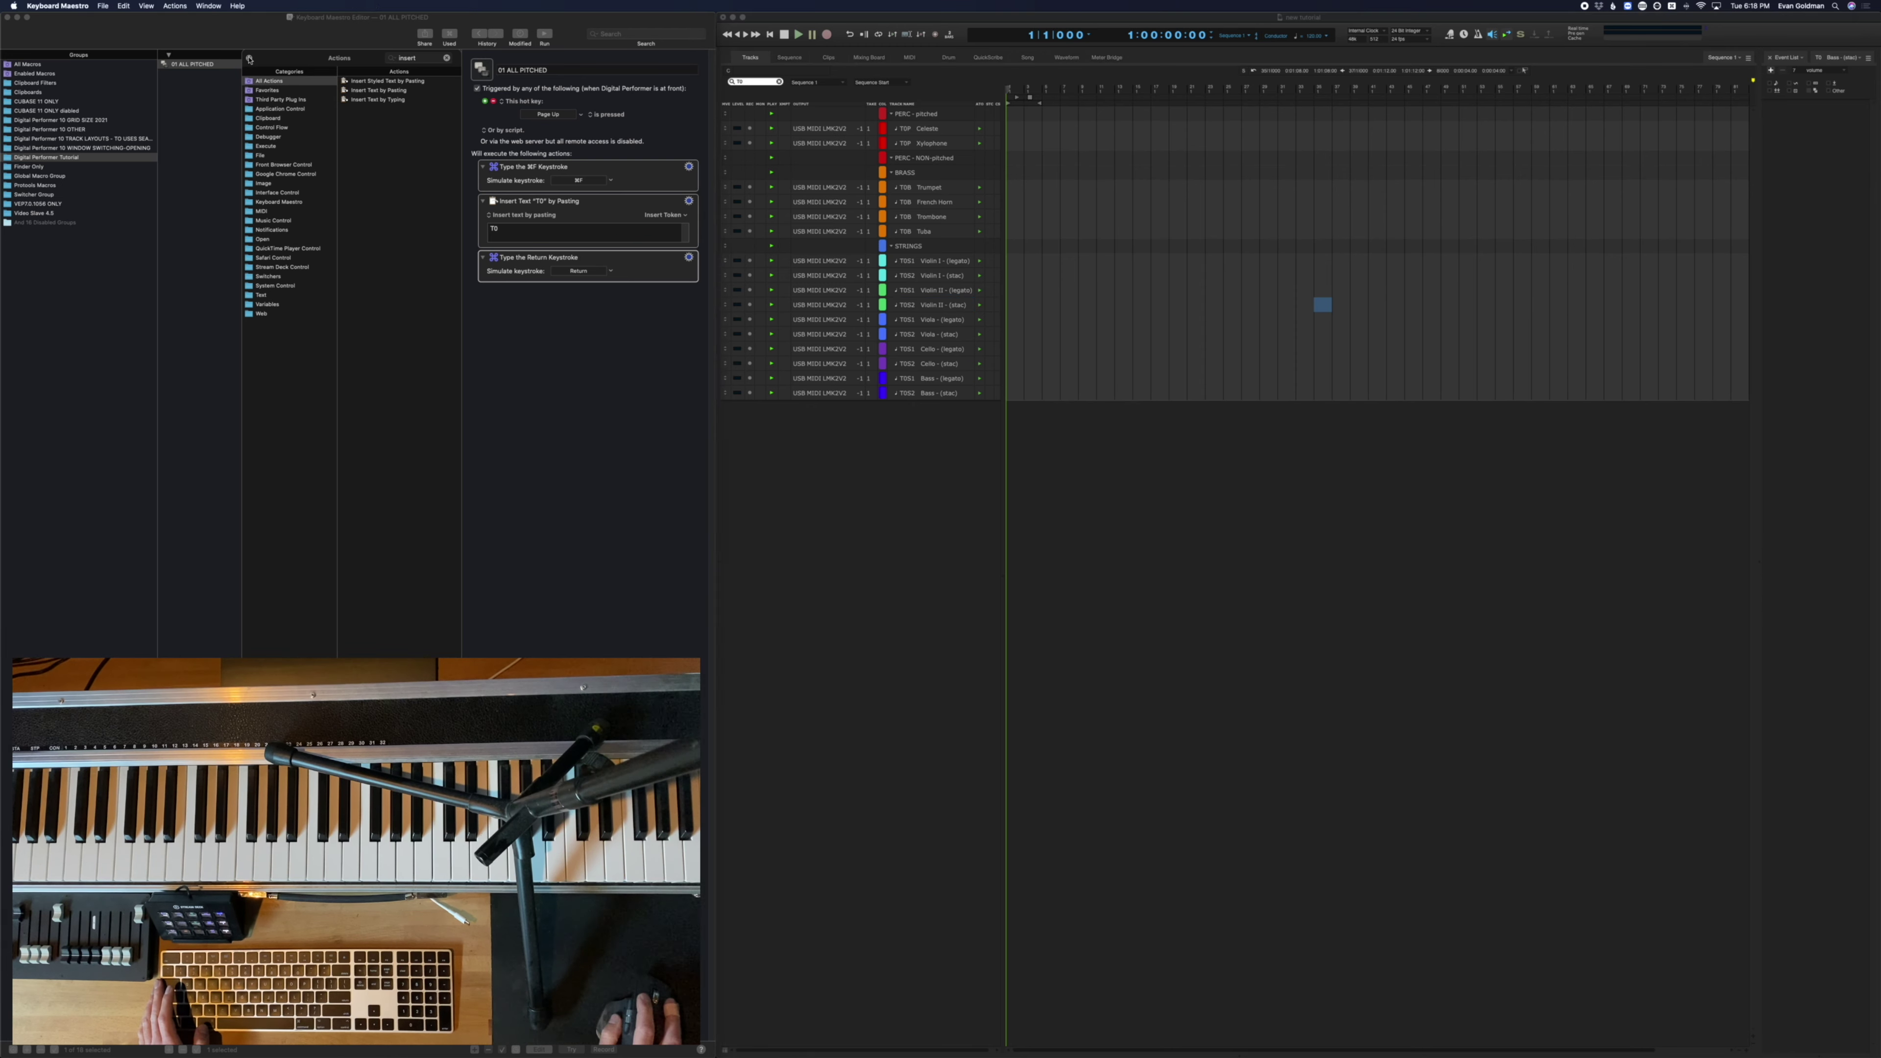
Switch back to Keyboard Maestro, close the actions list, and duplicate the 01 ALL PITCHED macro
{"action": "left_click", "coordinate": [249, 59]}
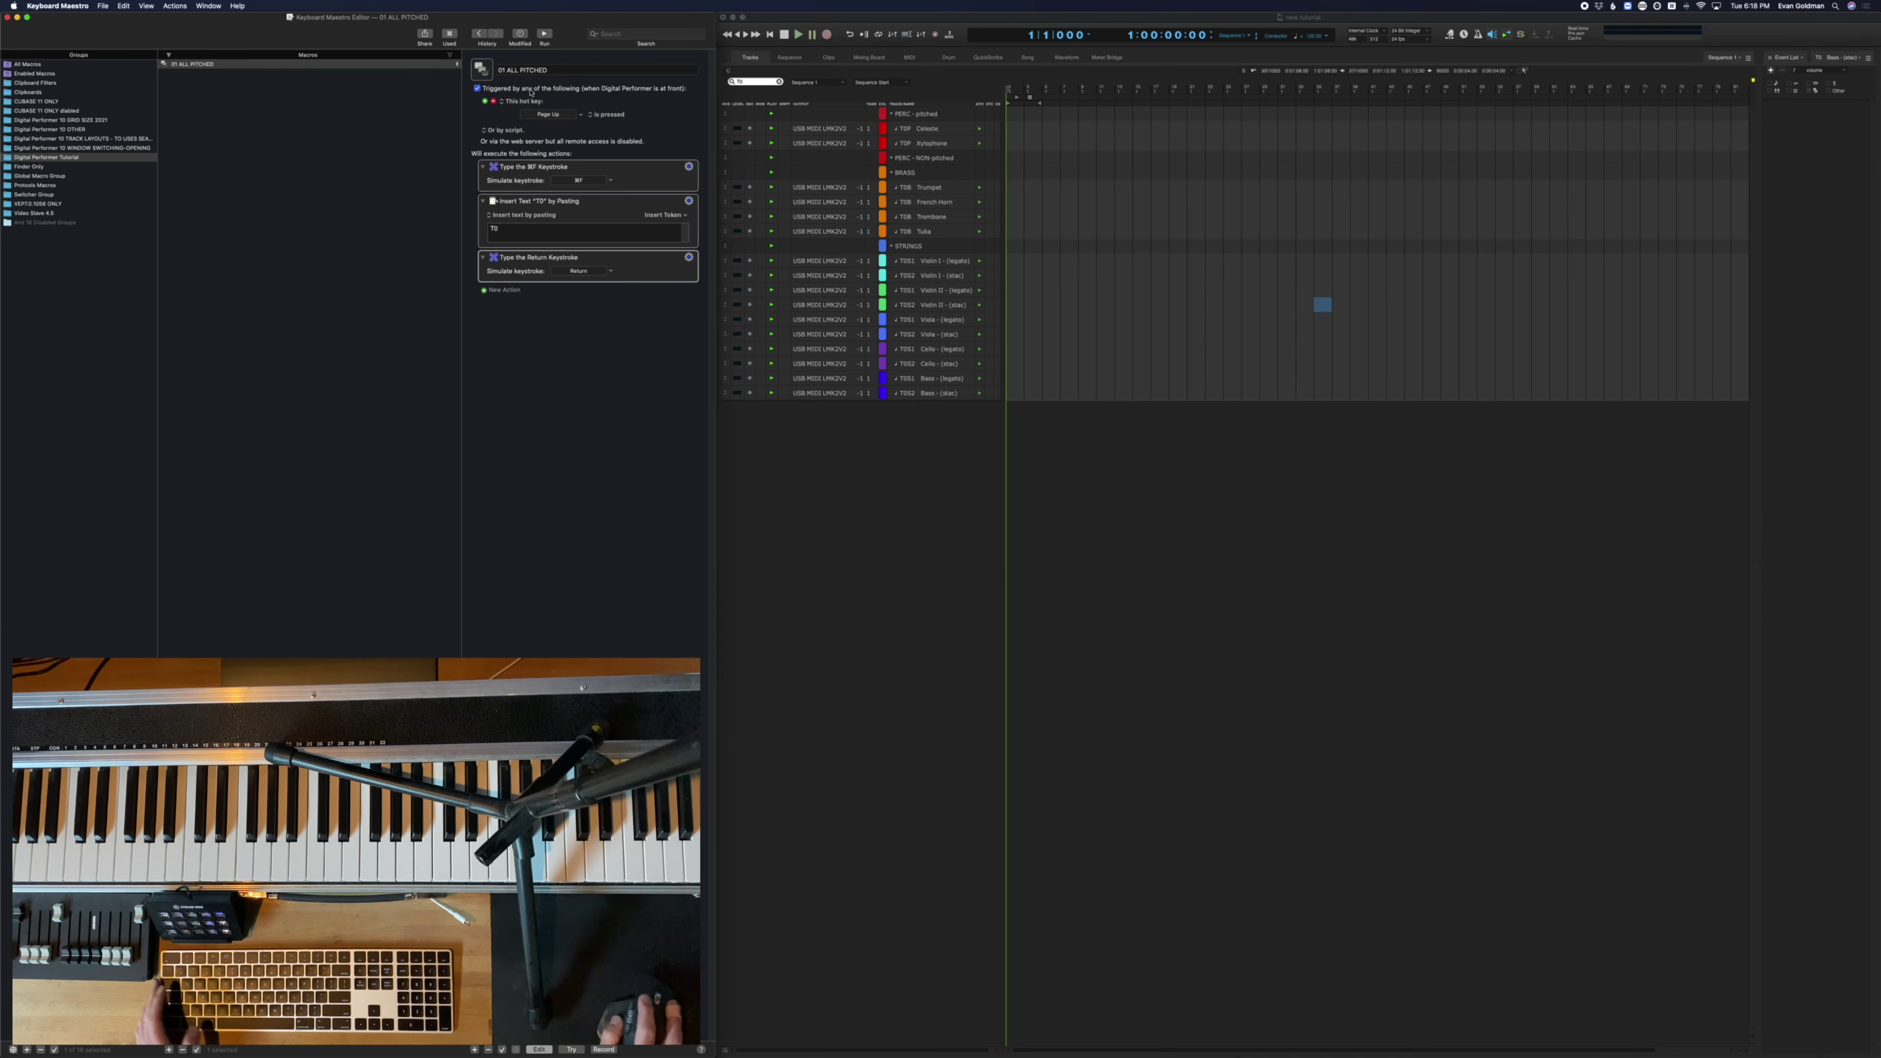
{"action": "left_click", "coordinate": [1123, 334]}
{"action": "left_click", "coordinate": [195, 67]}
{"action": "right_click", "coordinate": [195, 67]}
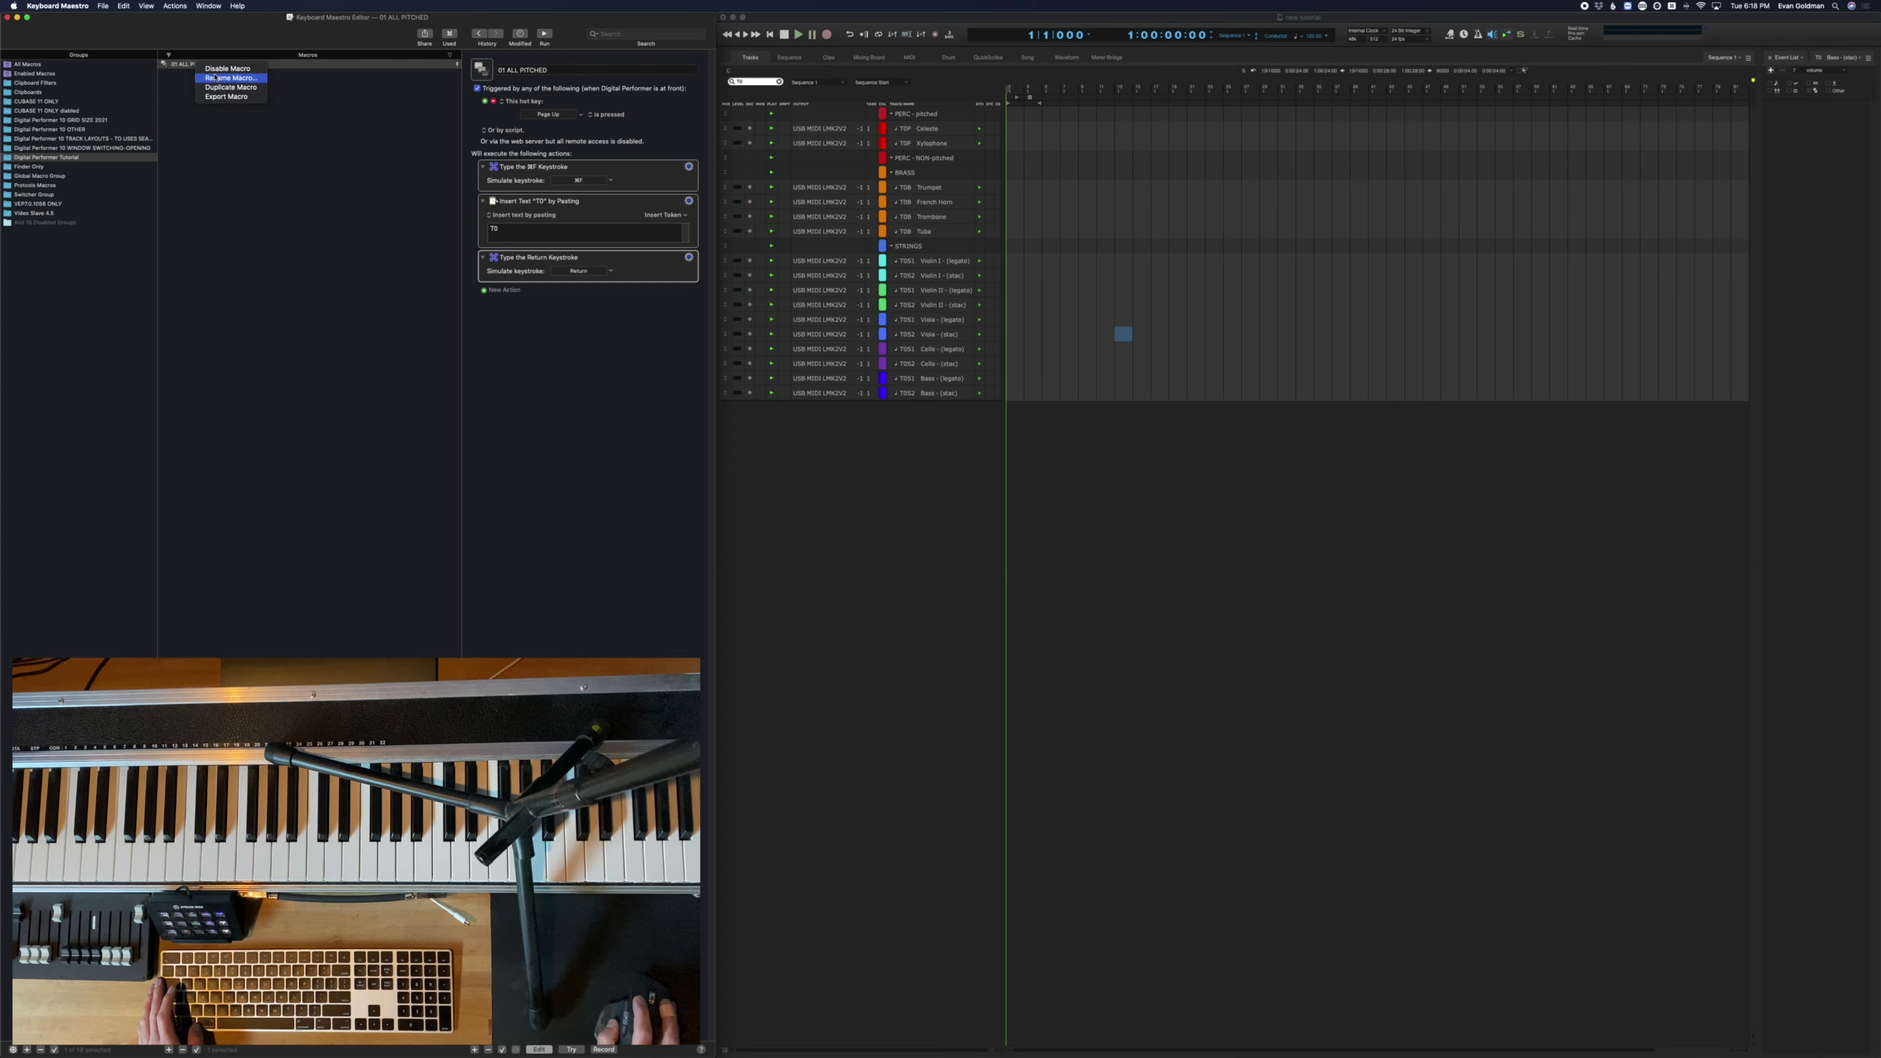
{"action": "left_click", "coordinate": [223, 87]}
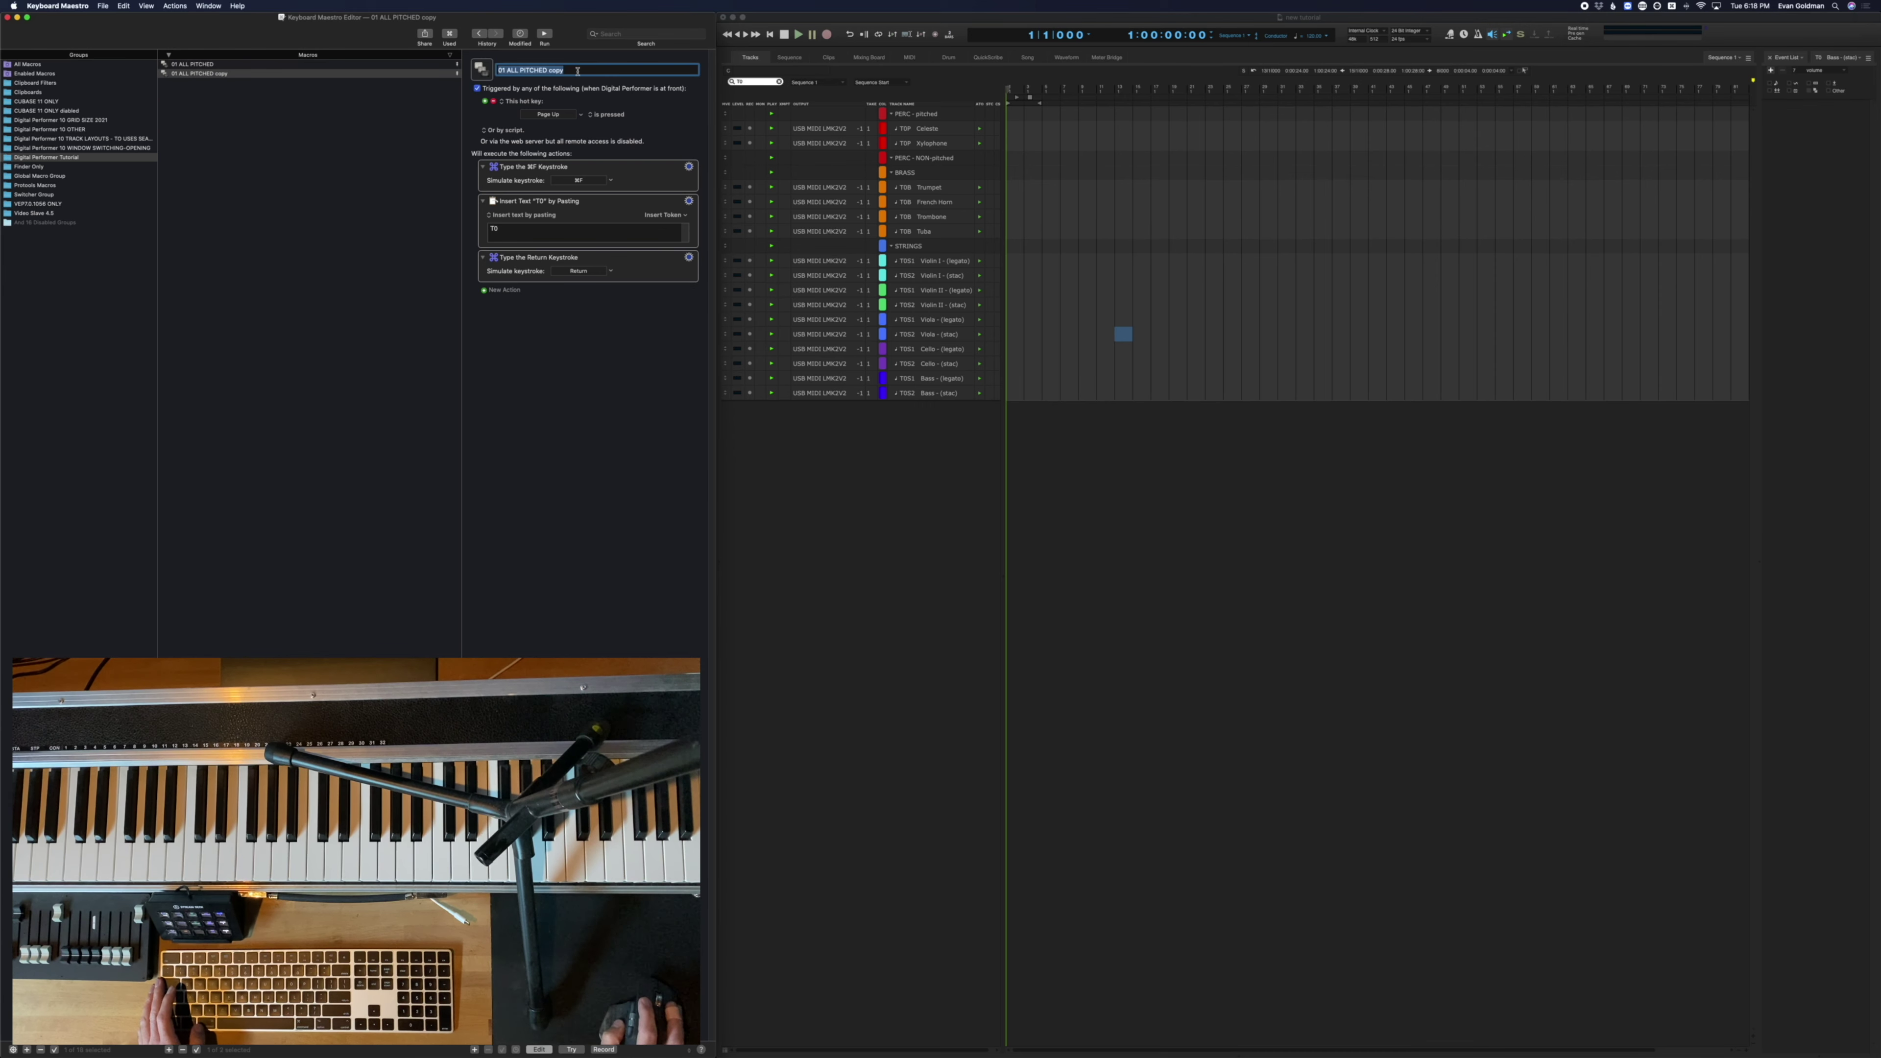
Rename the duplicated macro as 02 ALL UN-PITCHED
{"action": "key", "text": "Left"}
{"action": "key", "text": "Right"}
{"action": "key", "text": "Right"}
{"action": "key", "text": "BackSpace"}
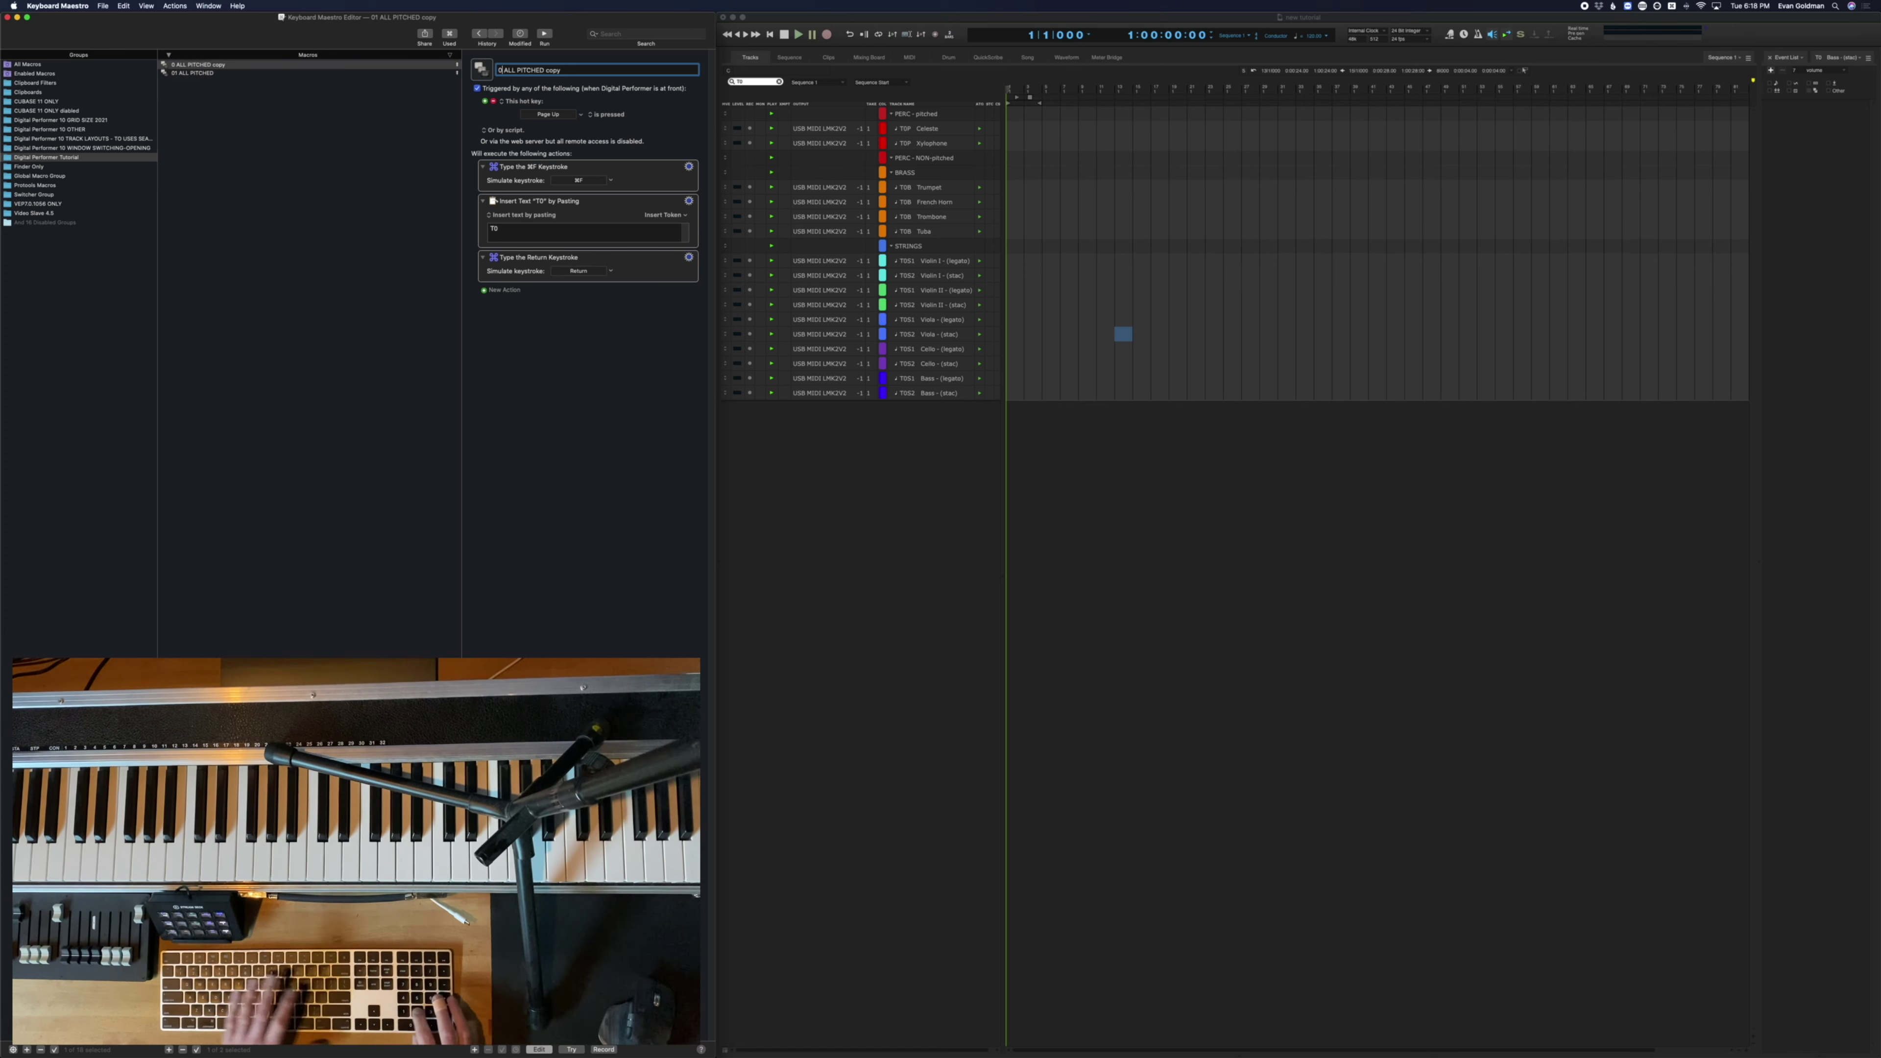
{"action": "type", "text": "2"}
{"action": "key", "text": "alt+Right"}
{"action": "key", "text": "alt+Right"}
{"action": "key", "text": "alt+Left"}
{"action": "key", "text": "shift+End"}
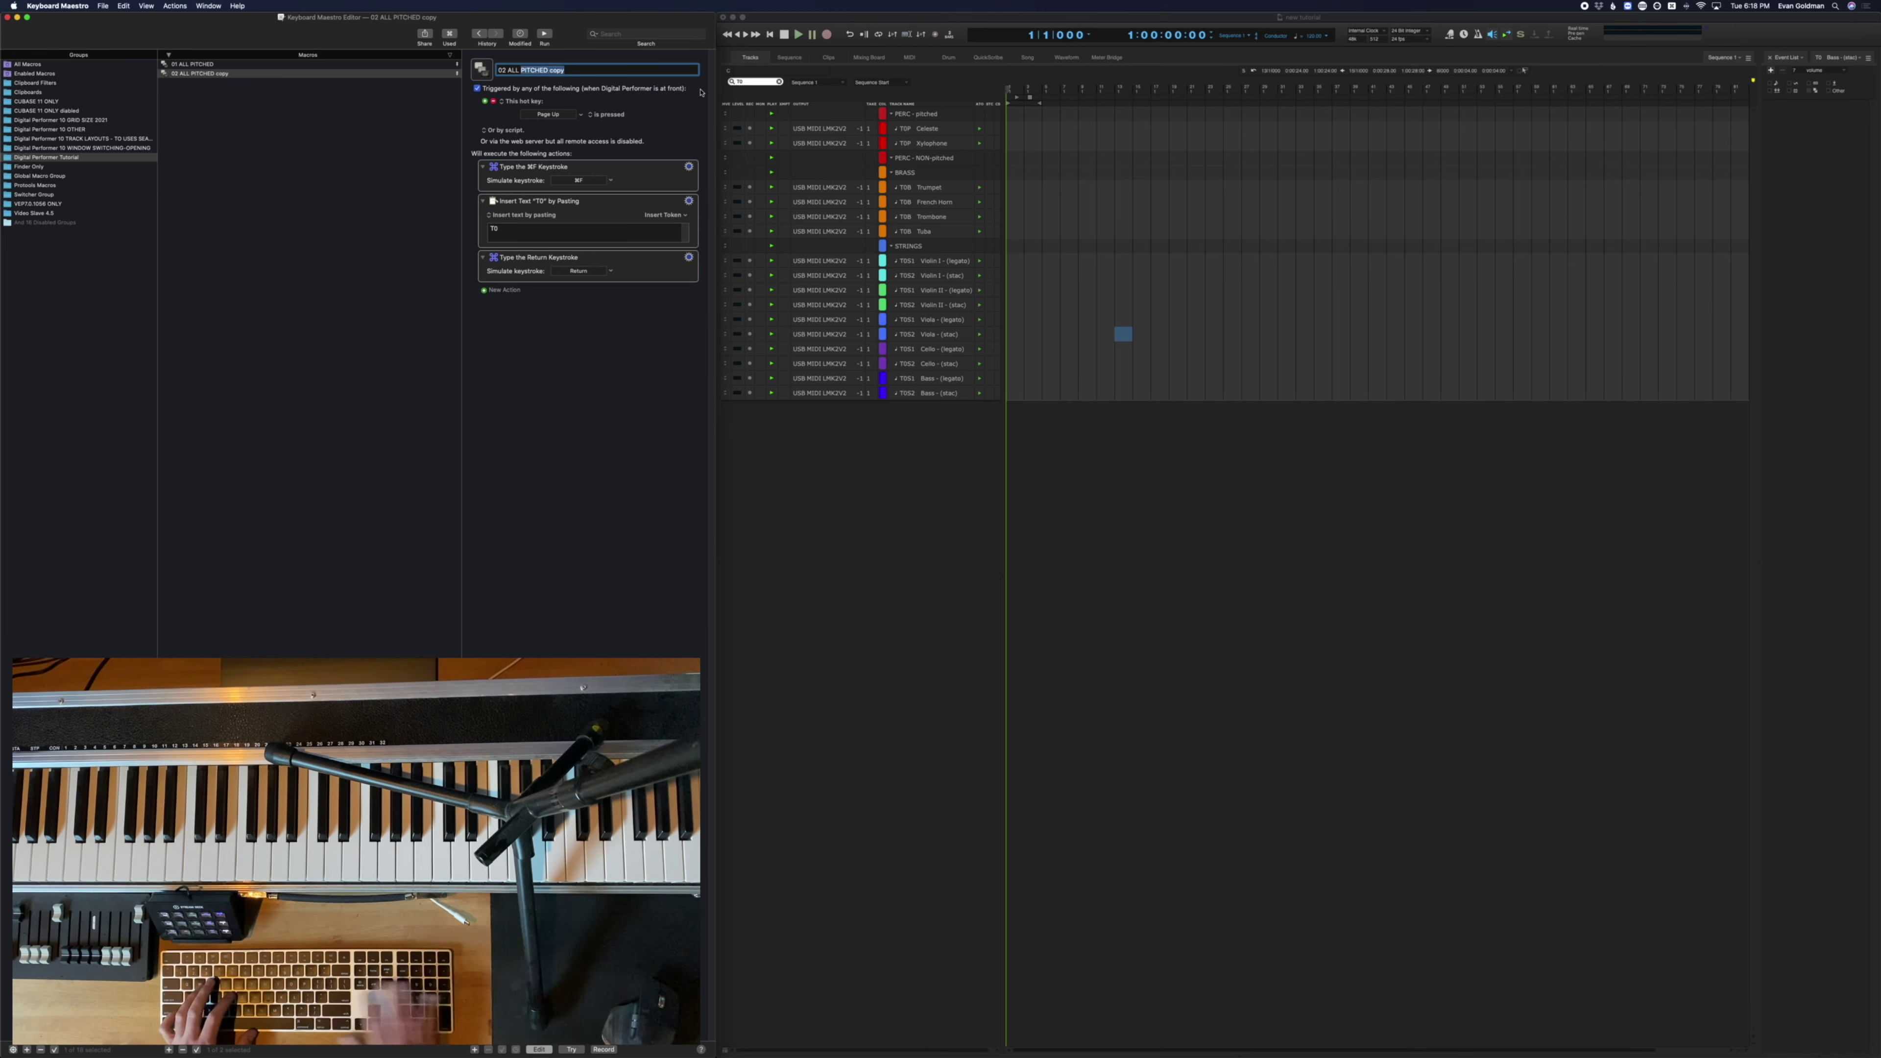
{"action": "type", "text": "UN-PITCHED"}
{"action": "key", "text": "Return"}
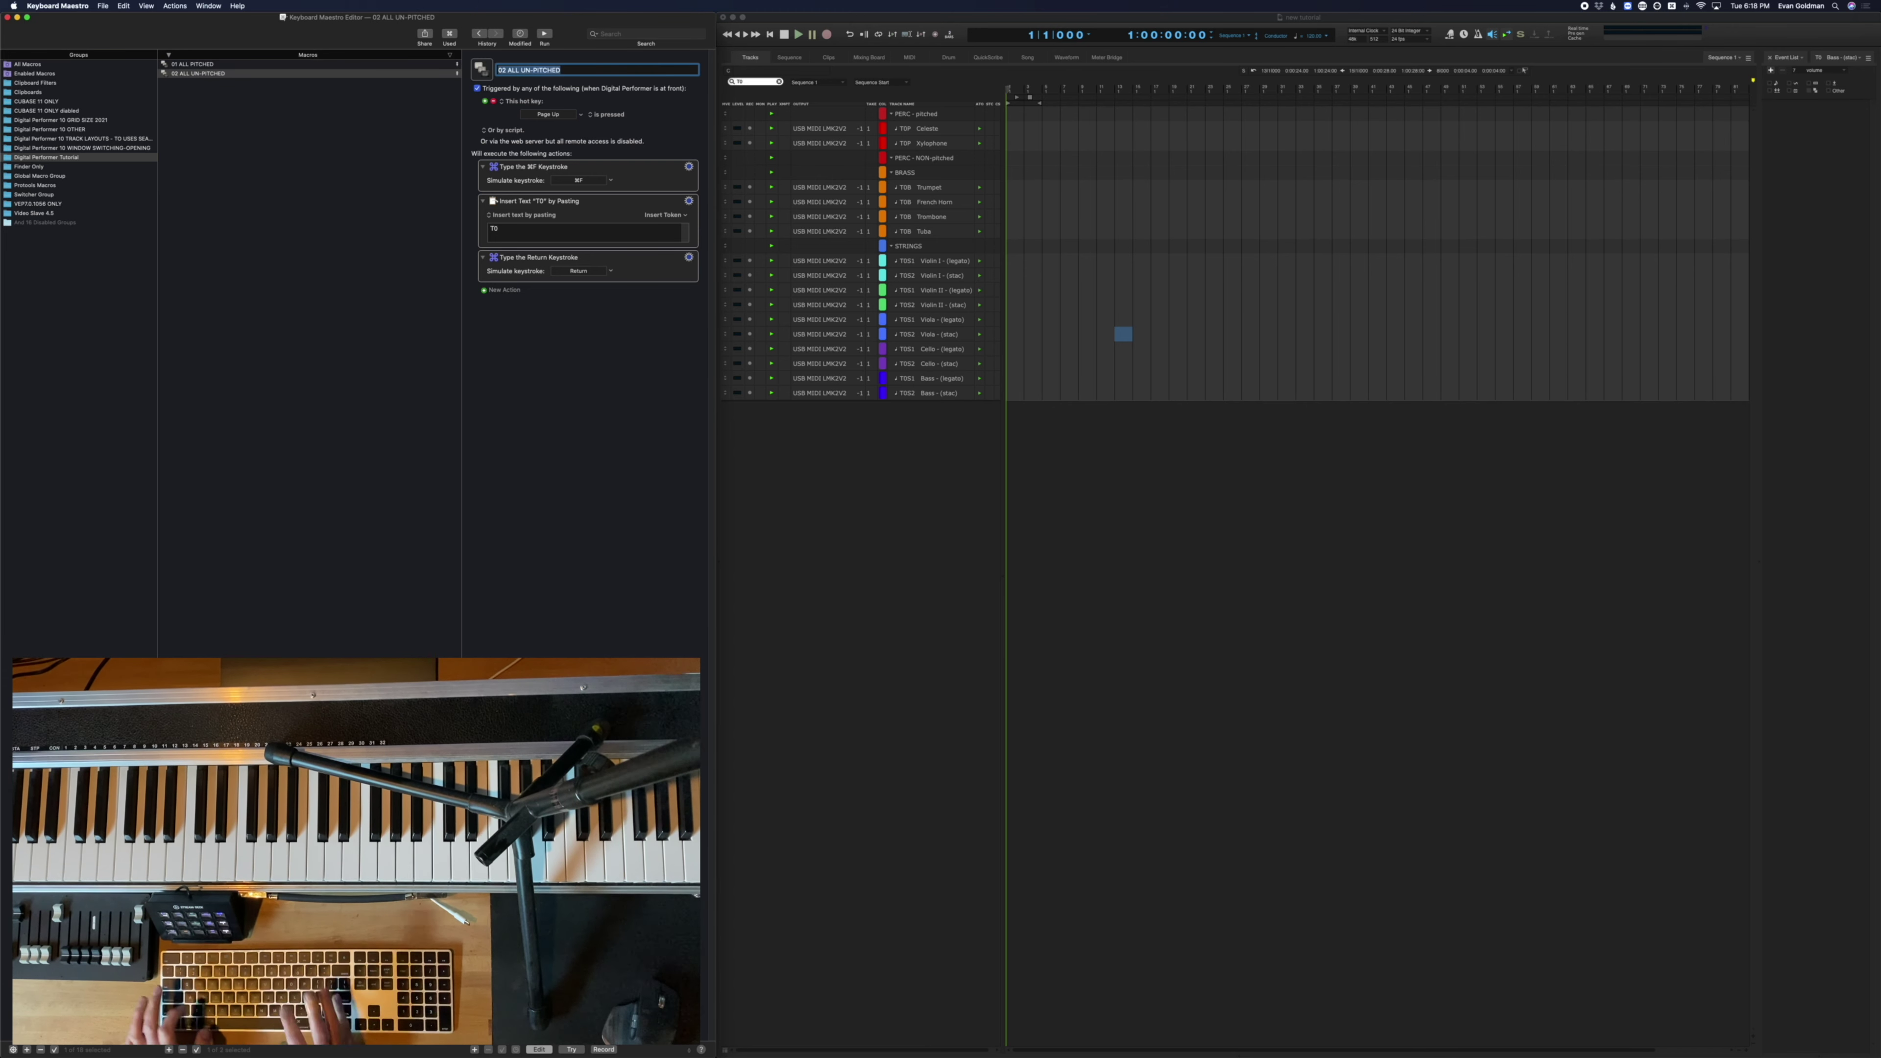
Set the 02 ALL UN-PITCHED macro's hot key to Page Down and its pasted text to X0
{"action": "left_click", "coordinate": [555, 115]}
{"action": "key", "text": "Page_Down"}
{"action": "left_click", "coordinate": [667, 186]}
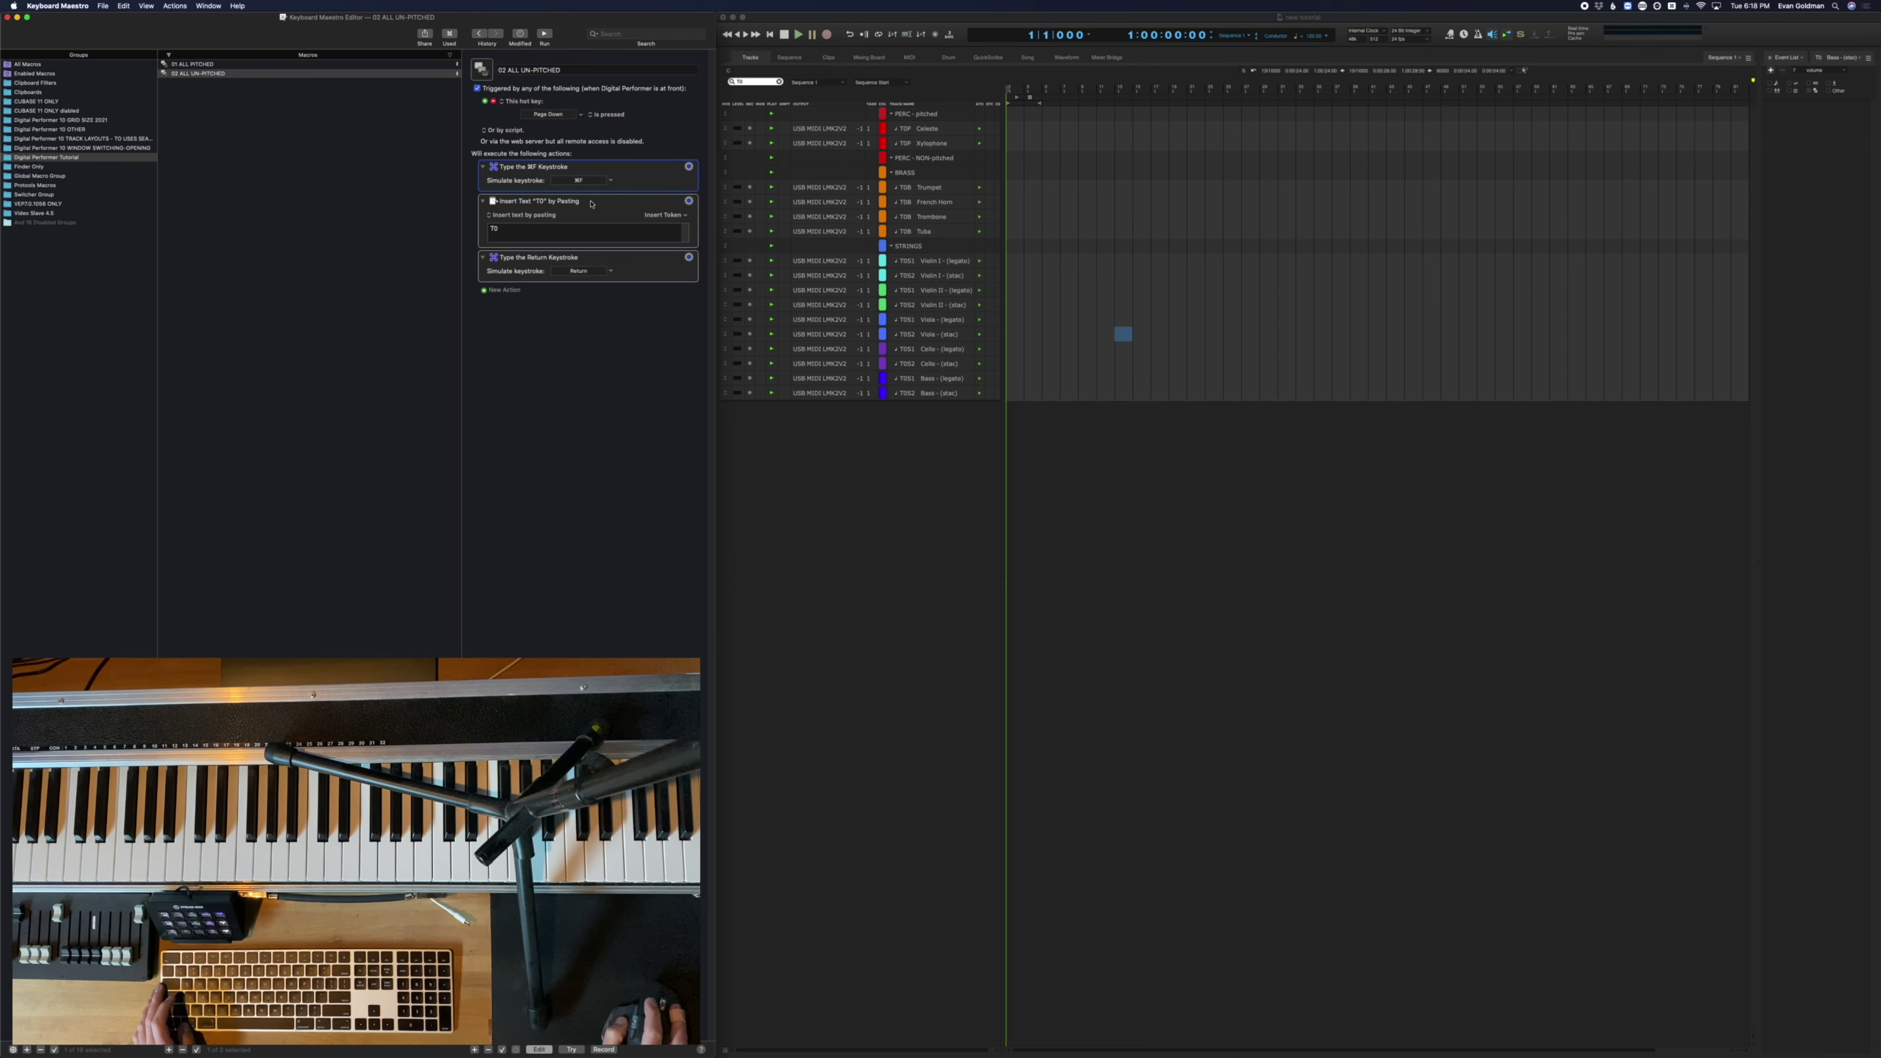
{"action": "left_click", "coordinate": [583, 230]}
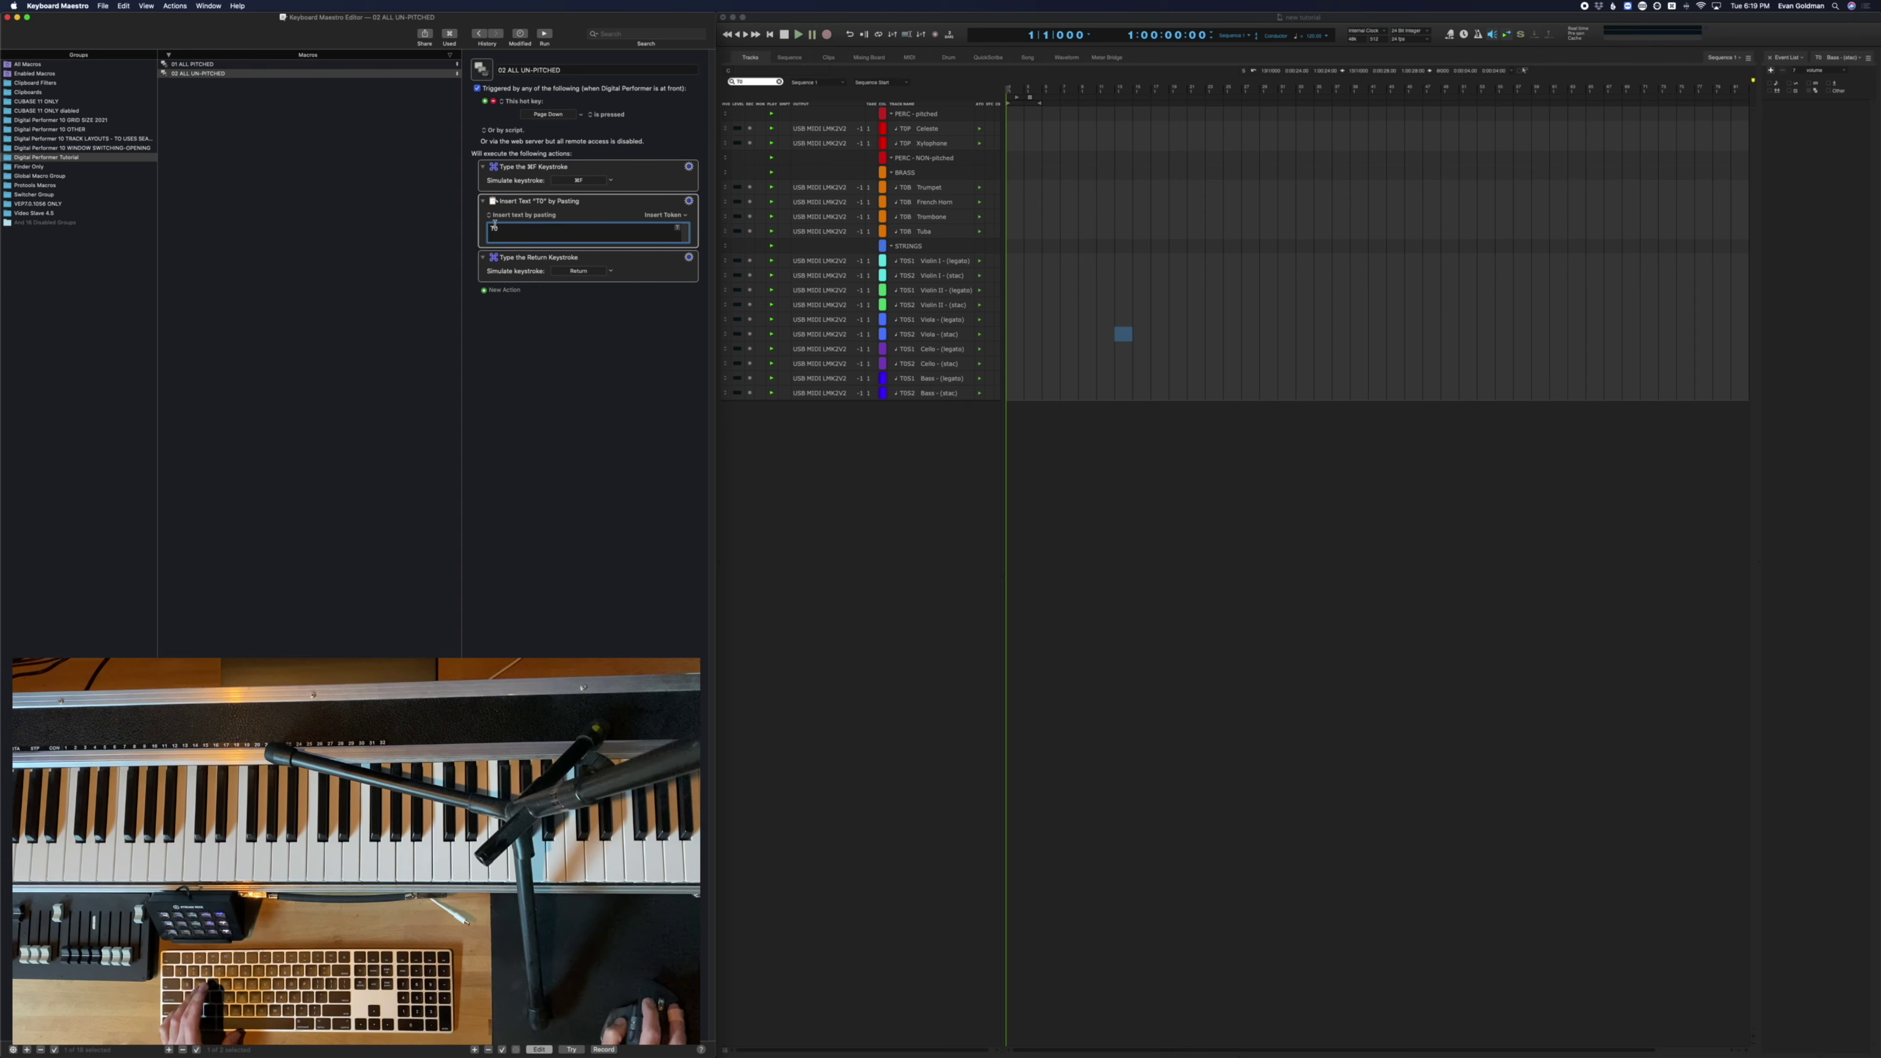
{"action": "key", "text": "super+a"}
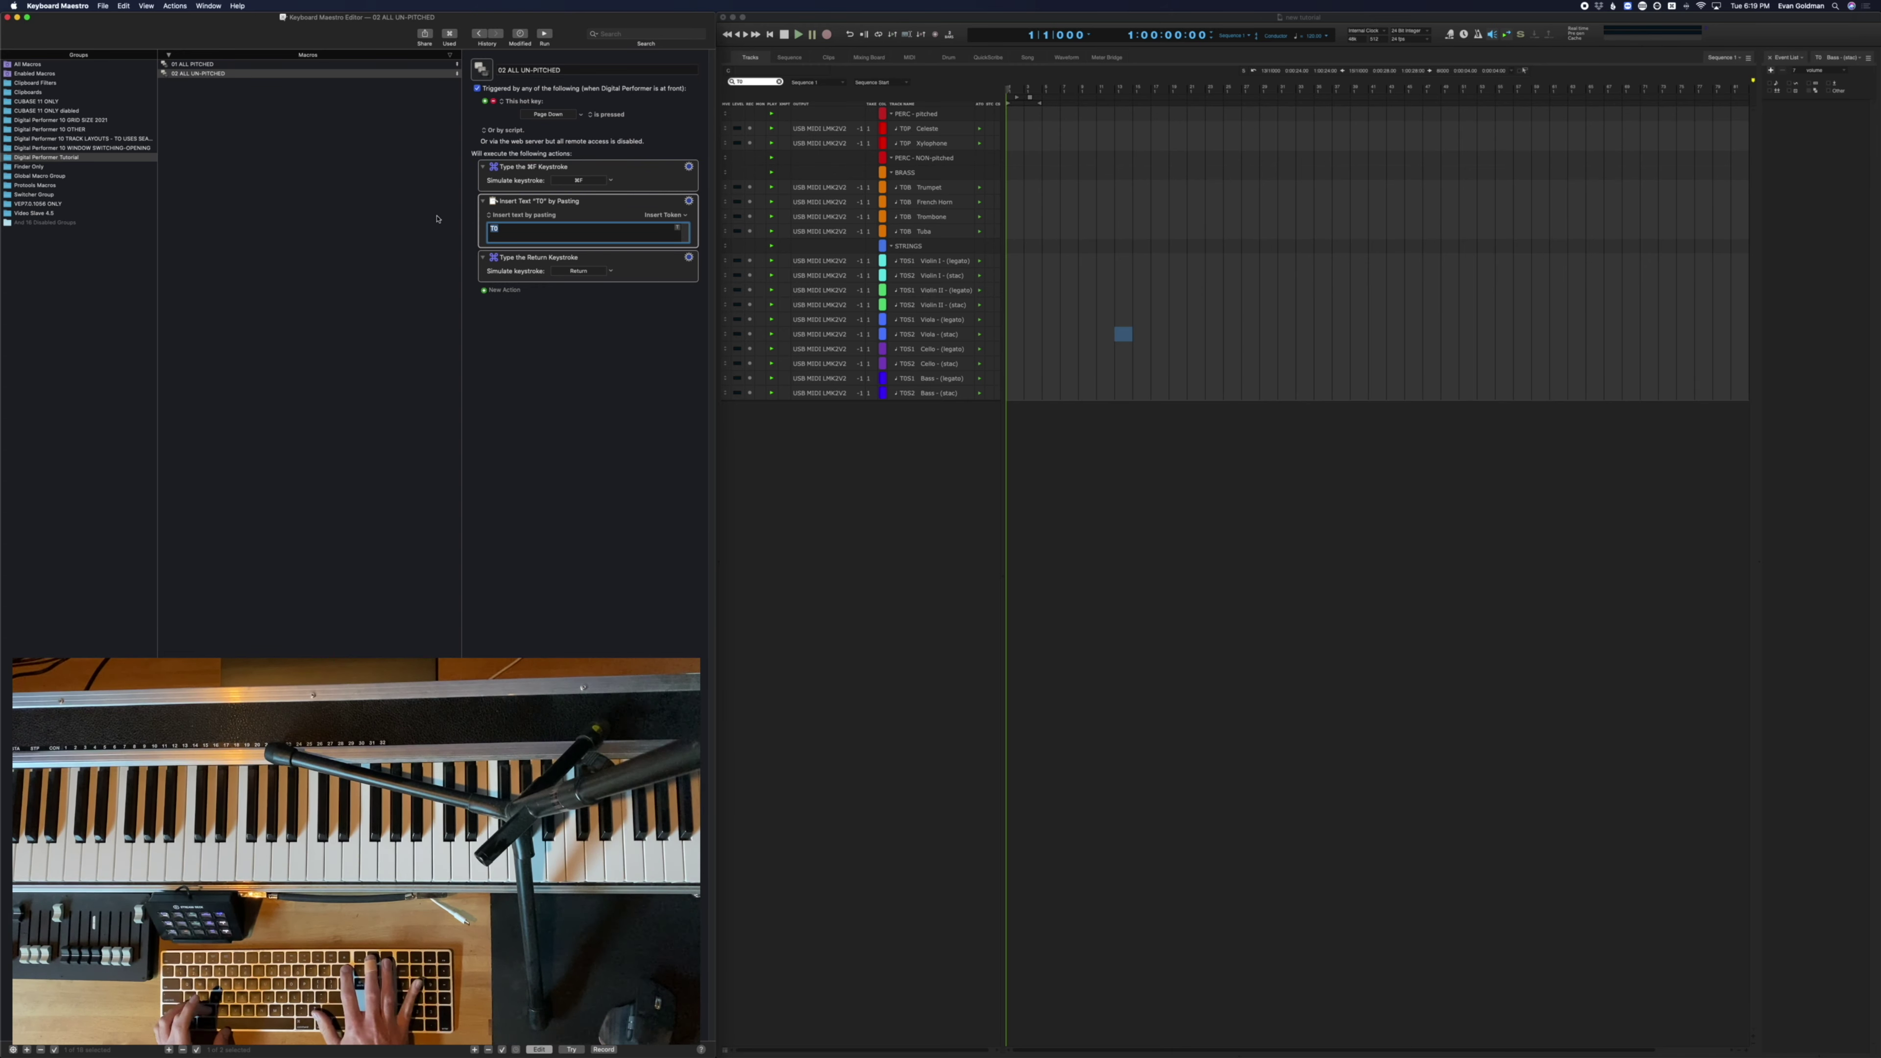
{"action": "type", "text": "X0"}
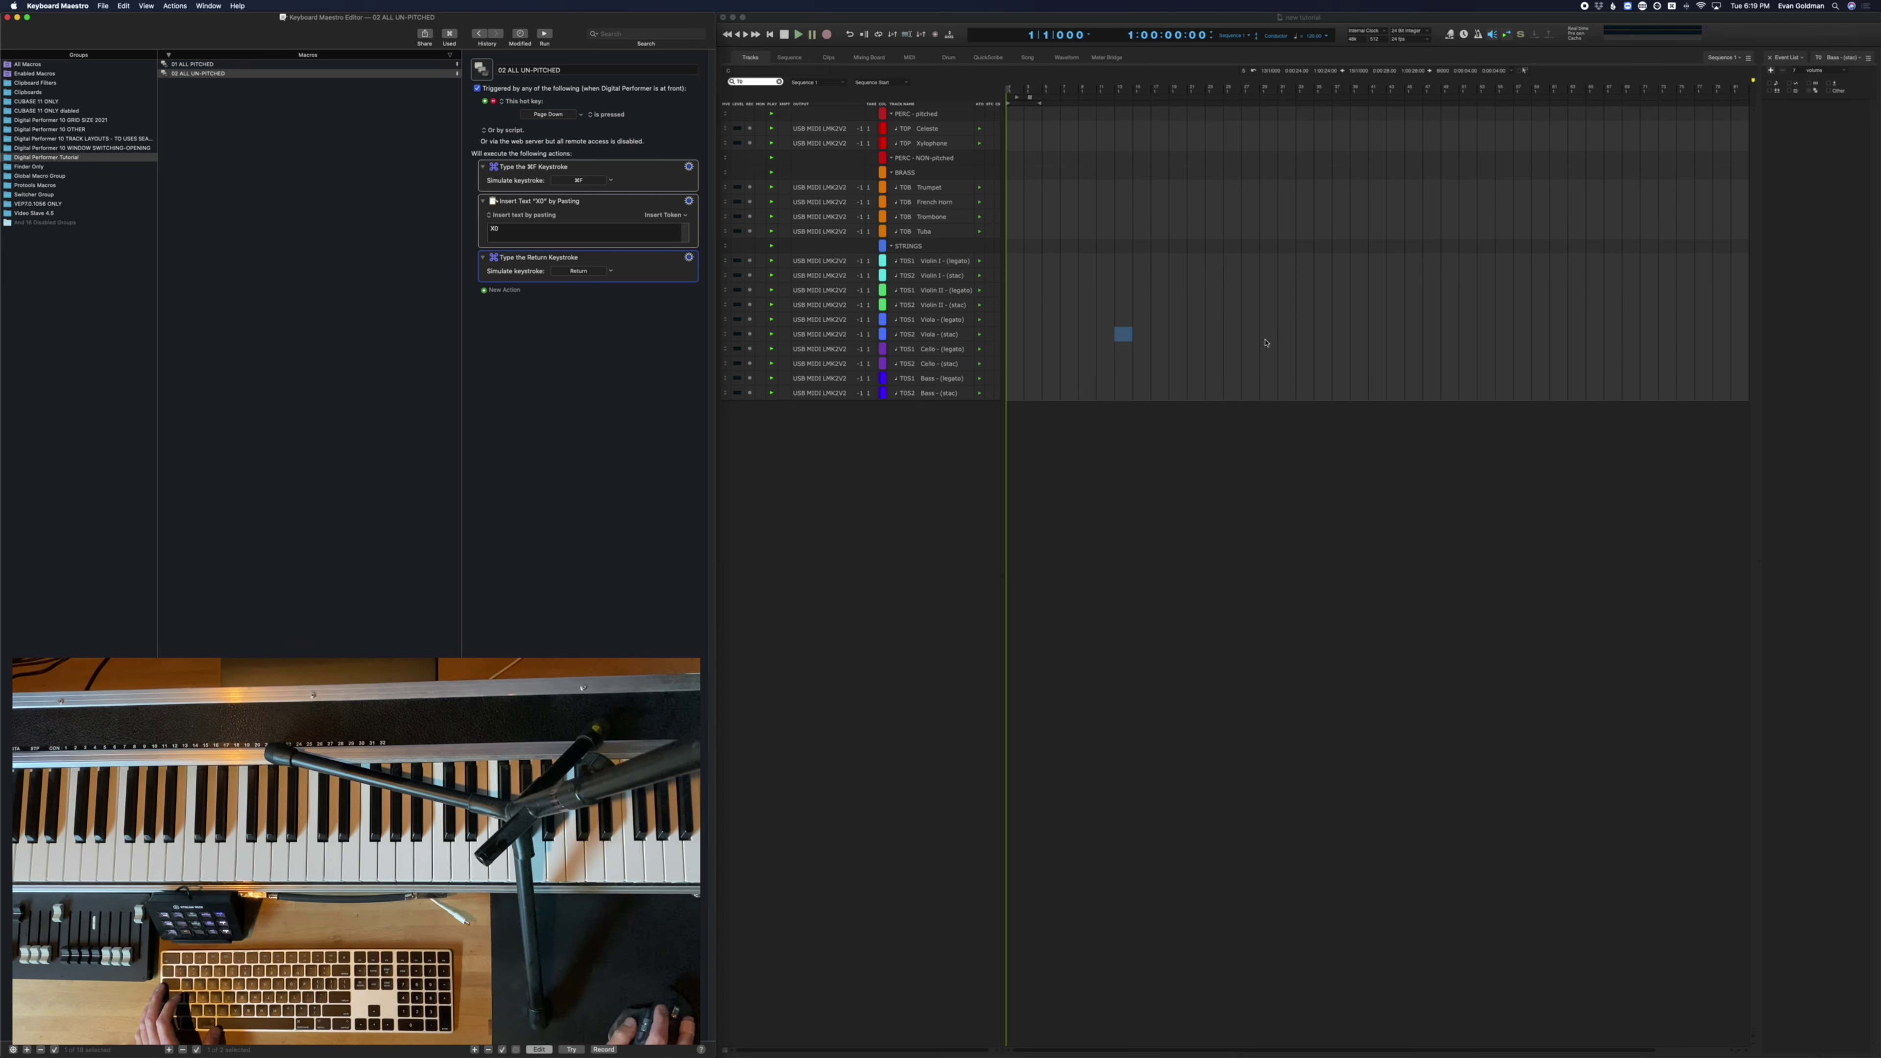
Switch to Digital Performer and run the 02 ALL UN-PITCHED macro by its hot key to filter the track list by X0
{"action": "left_click", "coordinate": [1037, 275]}
{"action": "key", "text": "Page_Down"}
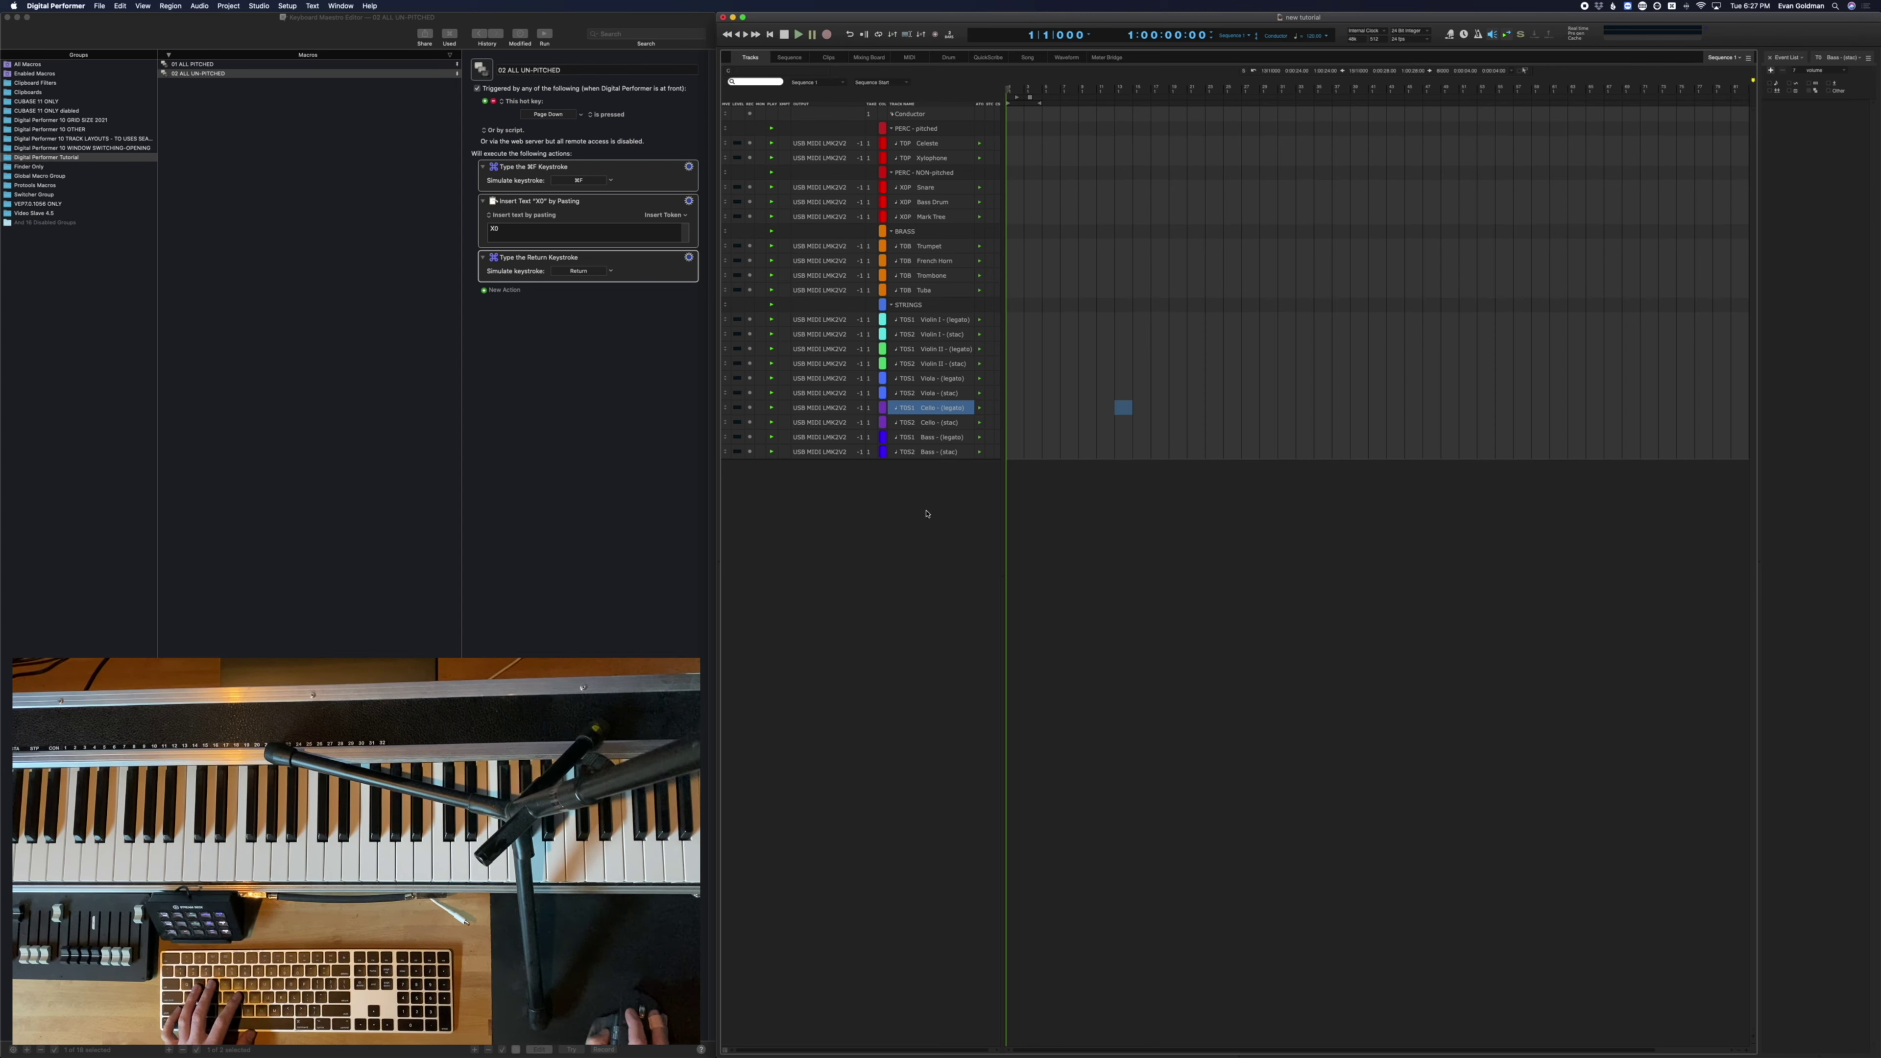
Select a stretch of bars on the Trombone track and open it in the MIDI editor
{"action": "left_click", "coordinate": [1057, 274]}
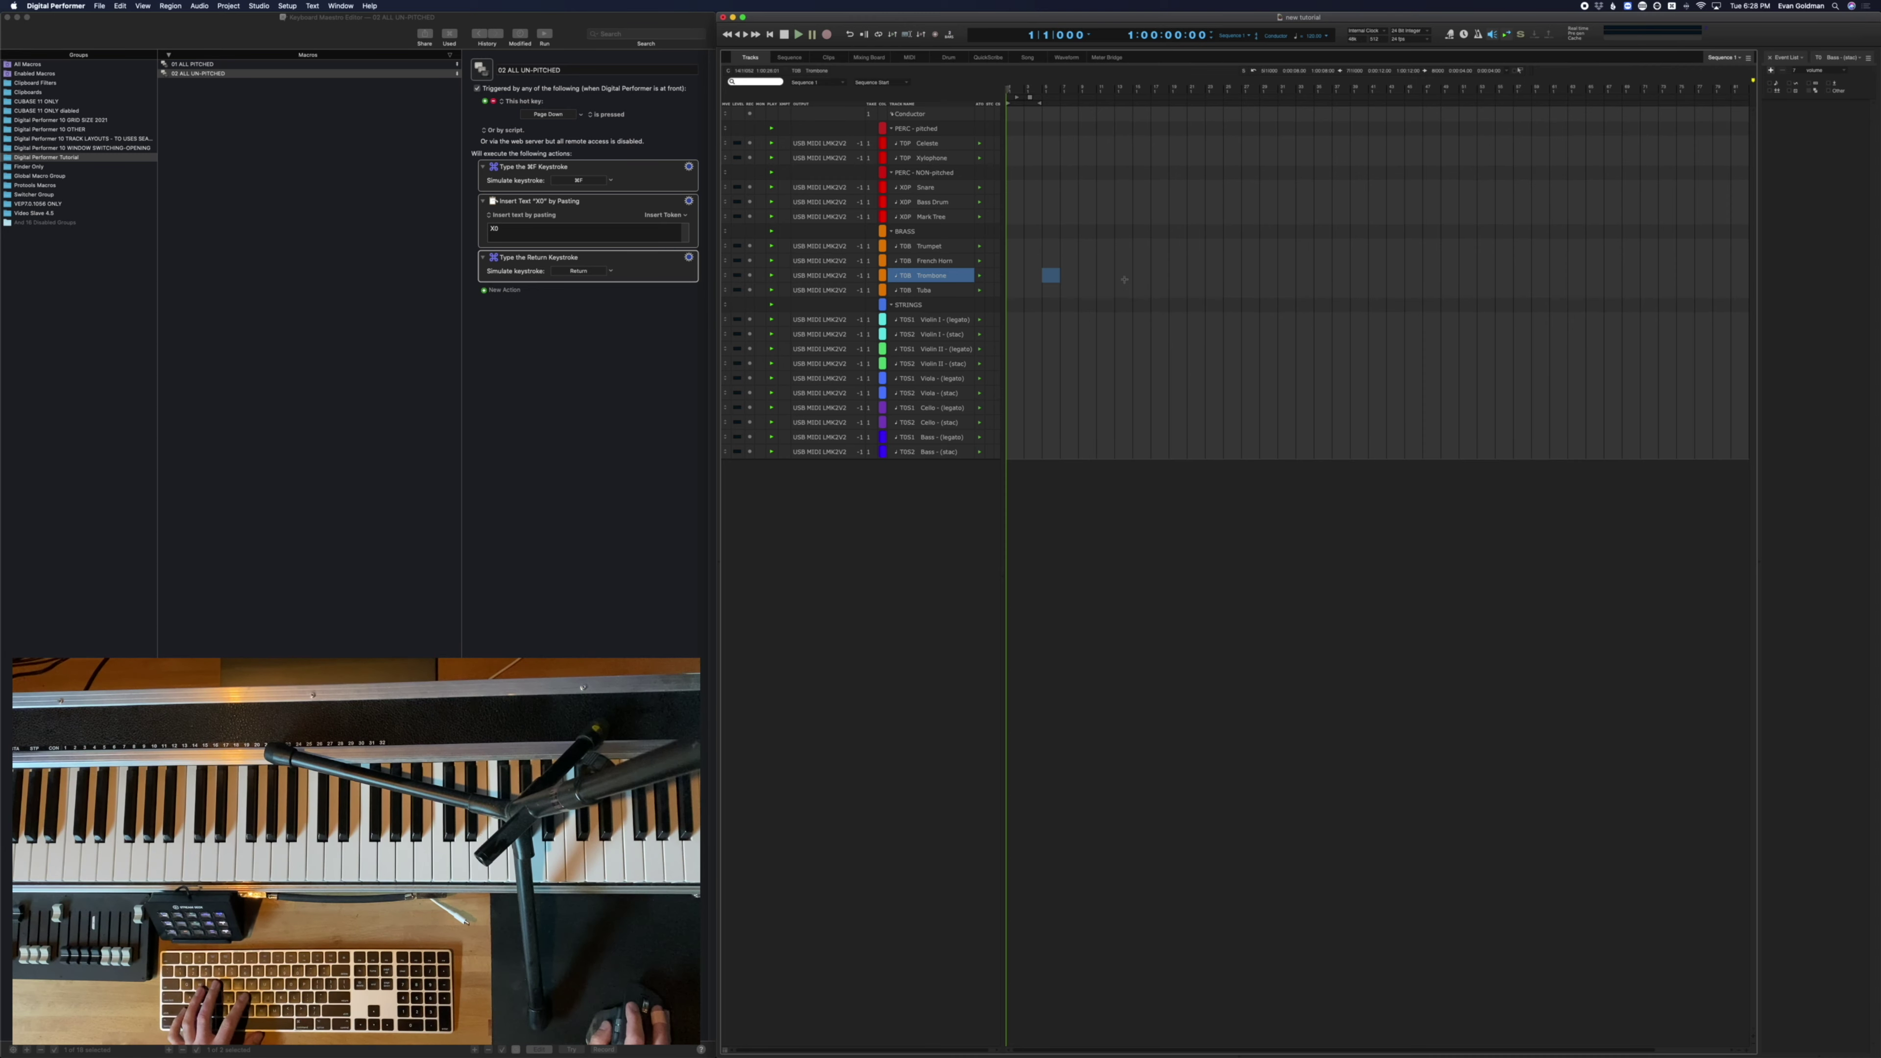
{"action": "left_click_drag", "start_coordinate": [1073, 274], "coordinate": [1131, 276]}
{"action": "key", "text": "shift+alt+g"}
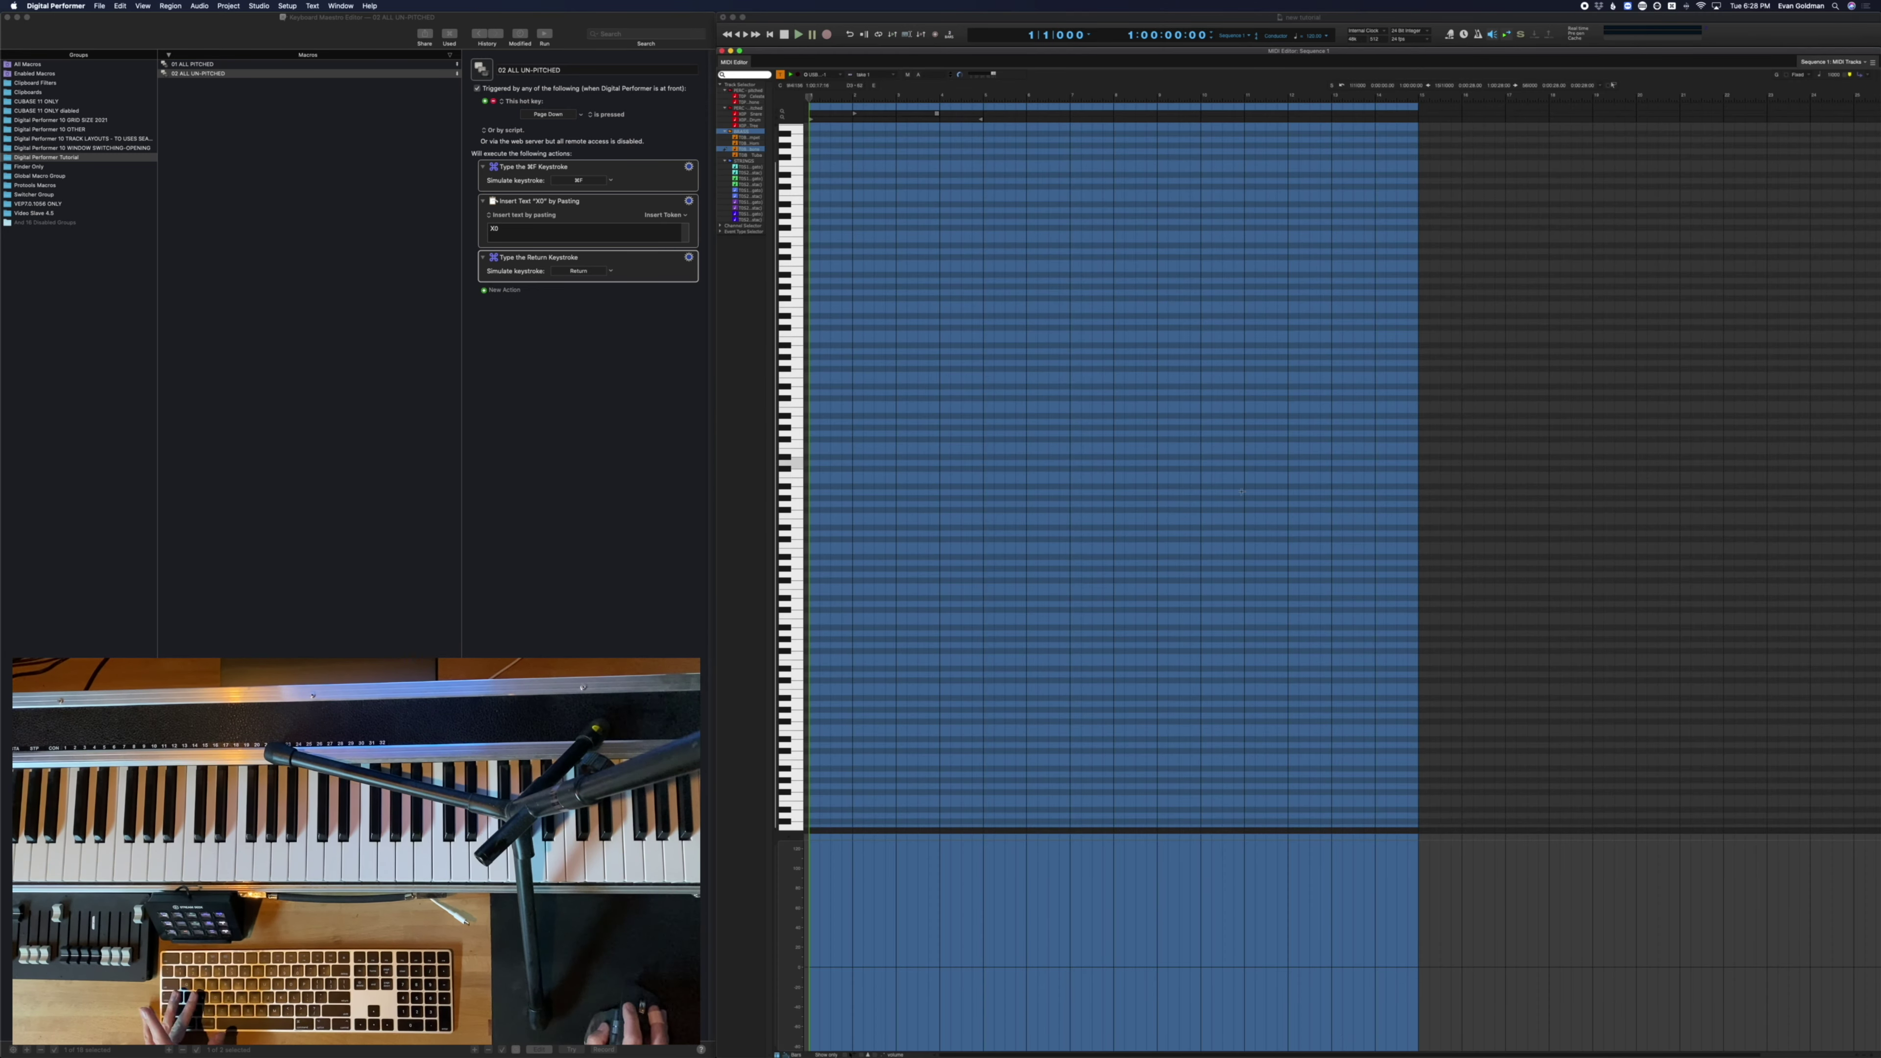
Return to the Tracks window, select a stretch of bars on the Viola (legato) track and open it in the MIDI editor
{"action": "key", "text": "Escape"}
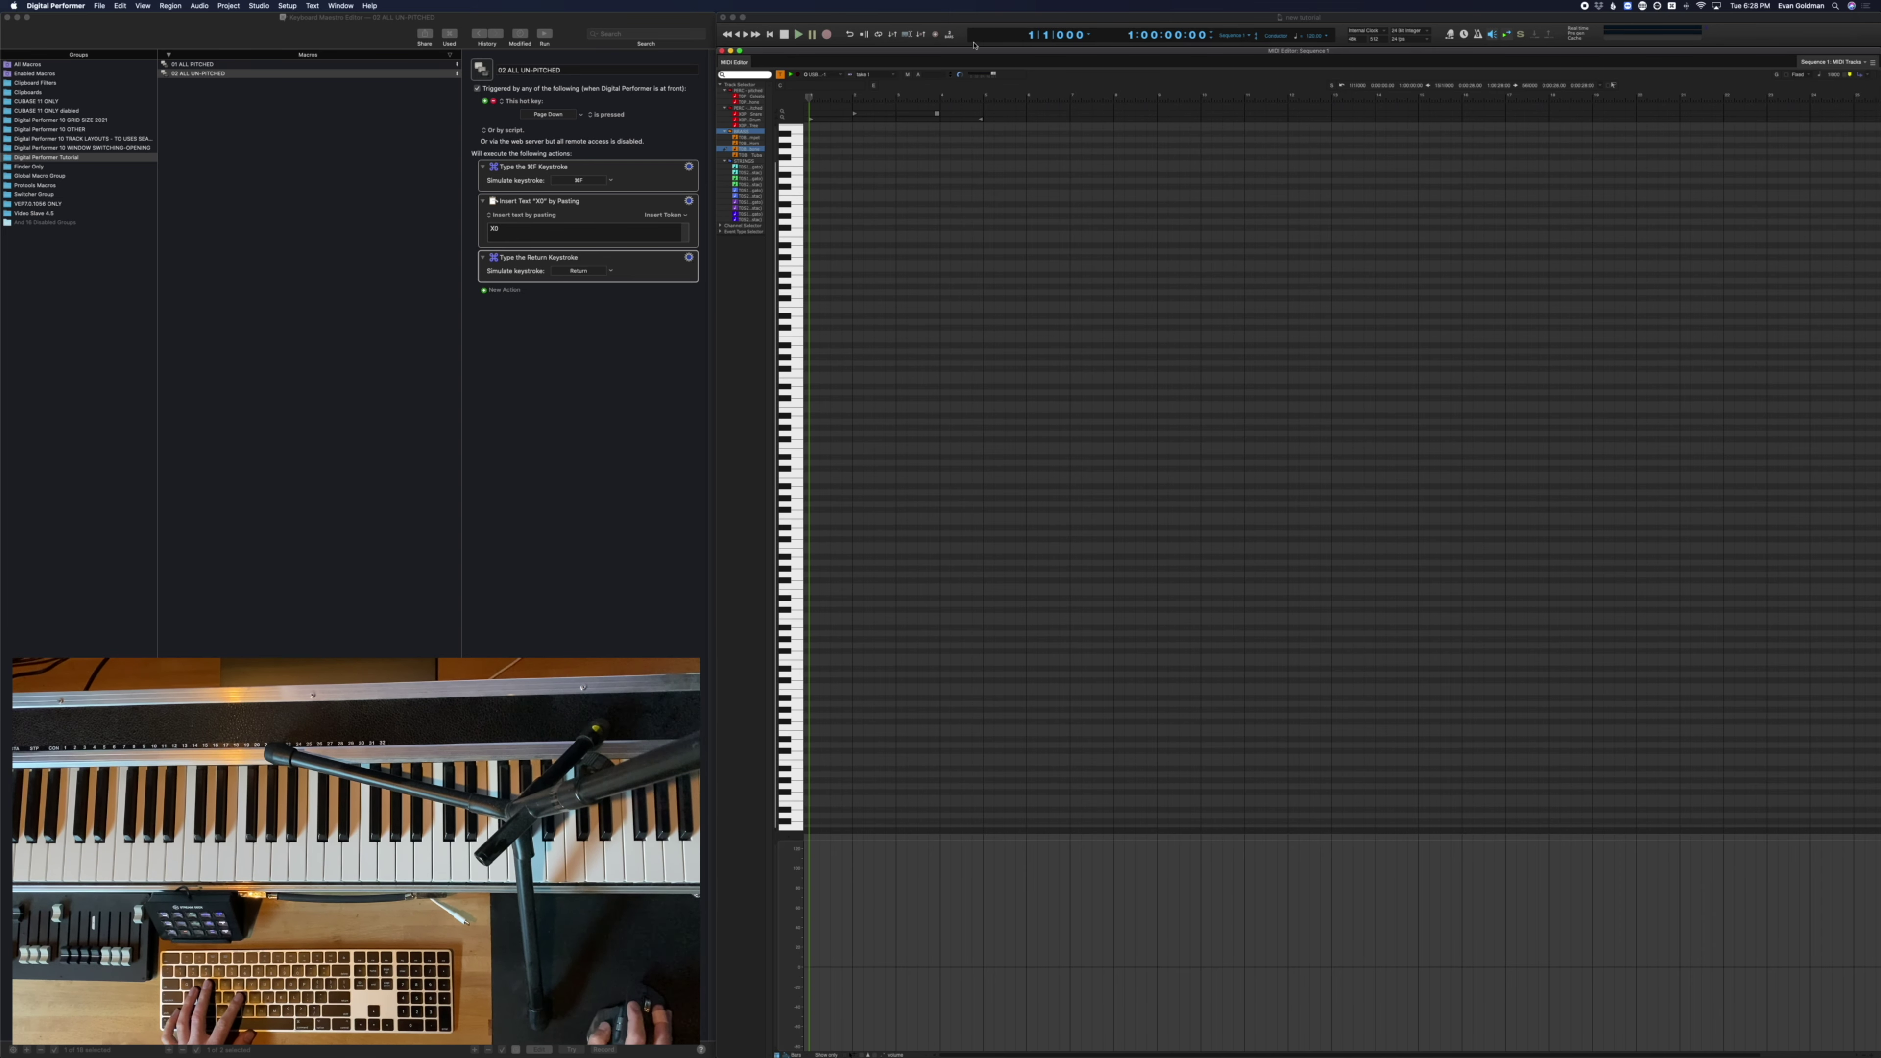
{"action": "key", "text": "shift+t"}
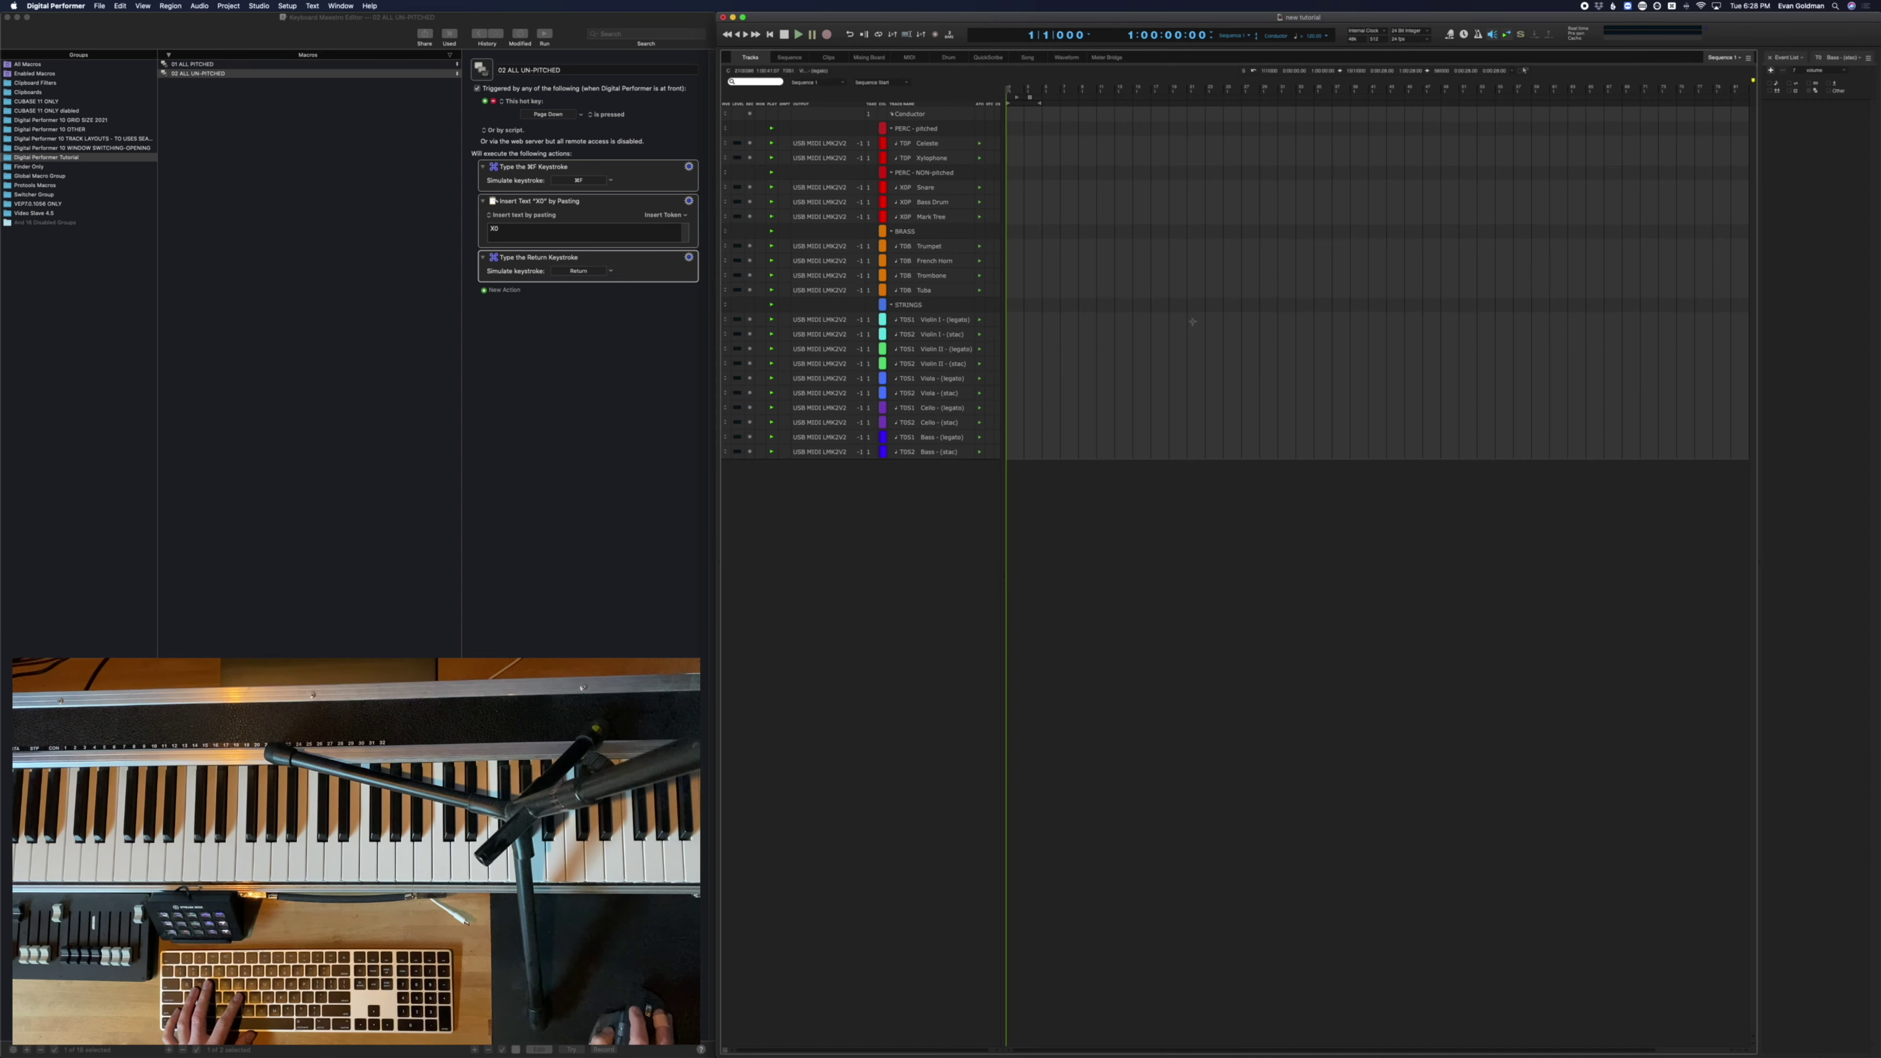
{"action": "left_click_drag", "start_coordinate": [1115, 280], "coordinate": [1049, 189]}
{"action": "left_click", "coordinate": [1138, 433]}
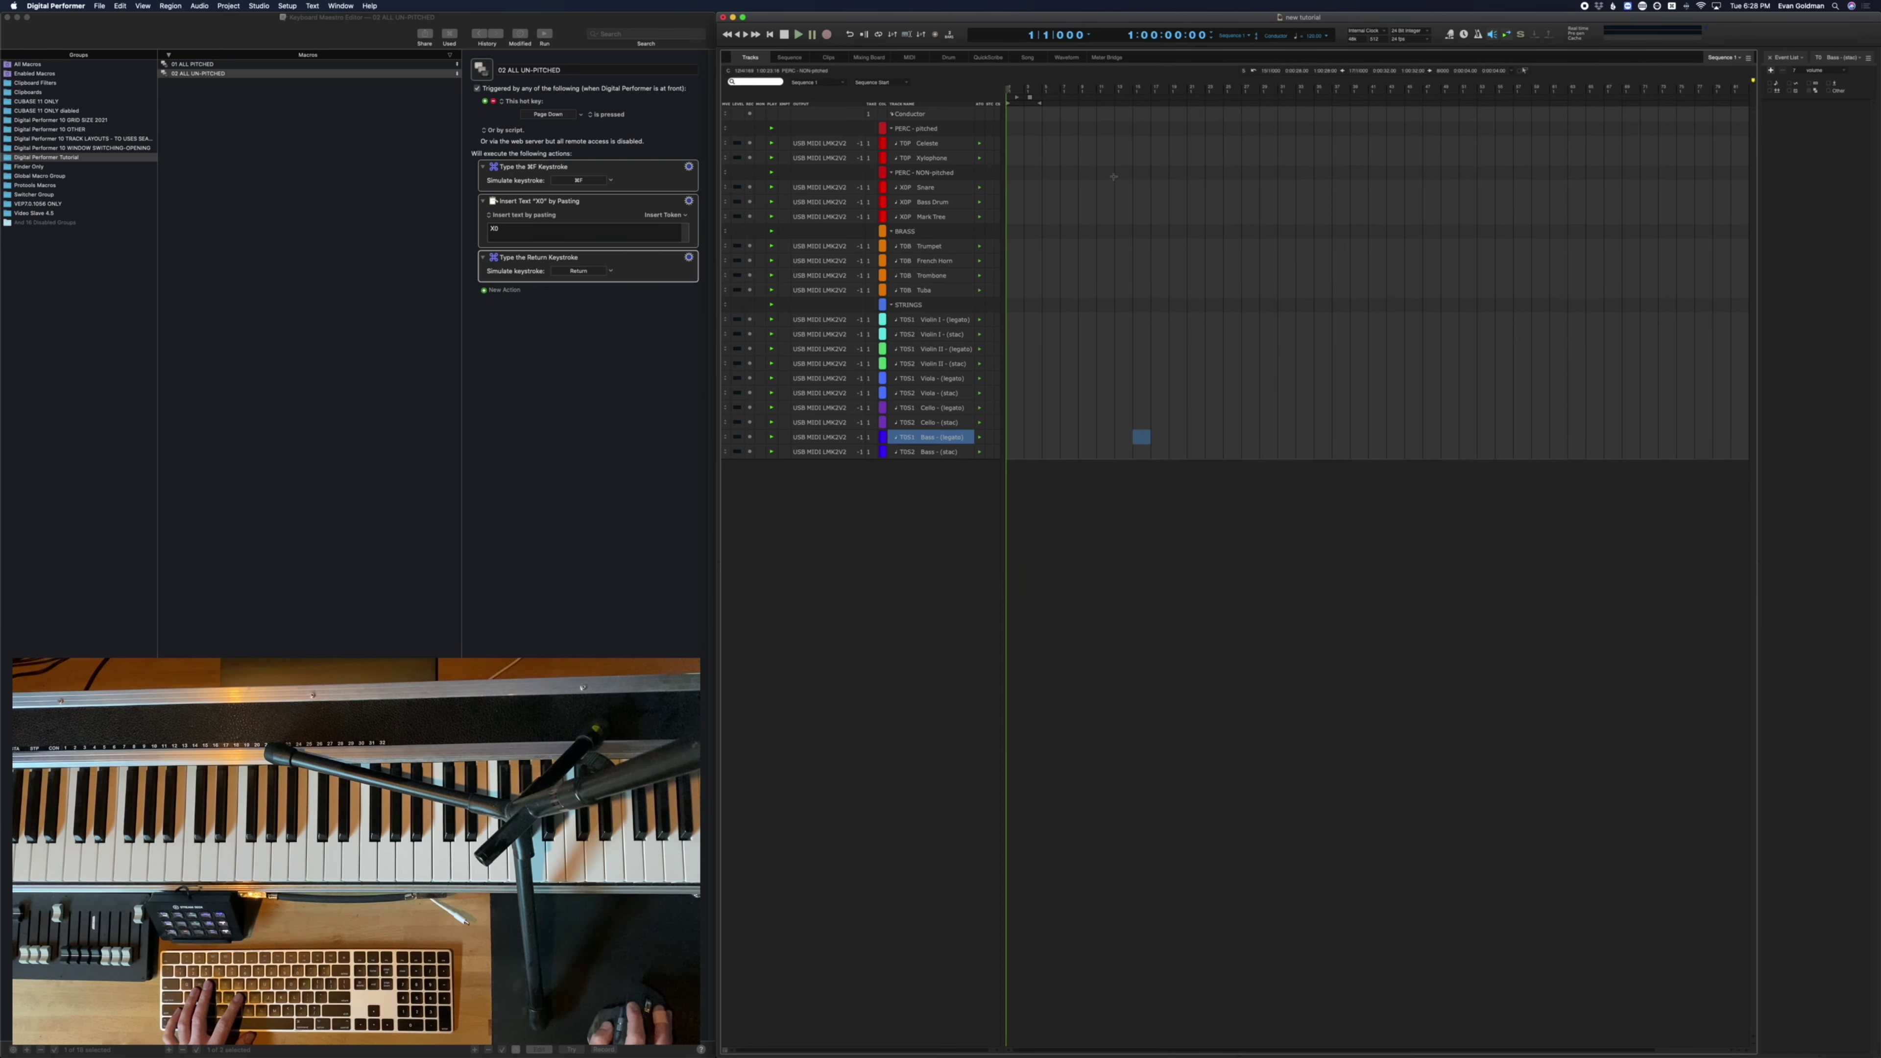
{"action": "left_click", "coordinate": [1141, 422]}
{"action": "left_click_drag", "start_coordinate": [1251, 378], "coordinate": [939, 380]}
{"action": "key", "text": "shift+m"}
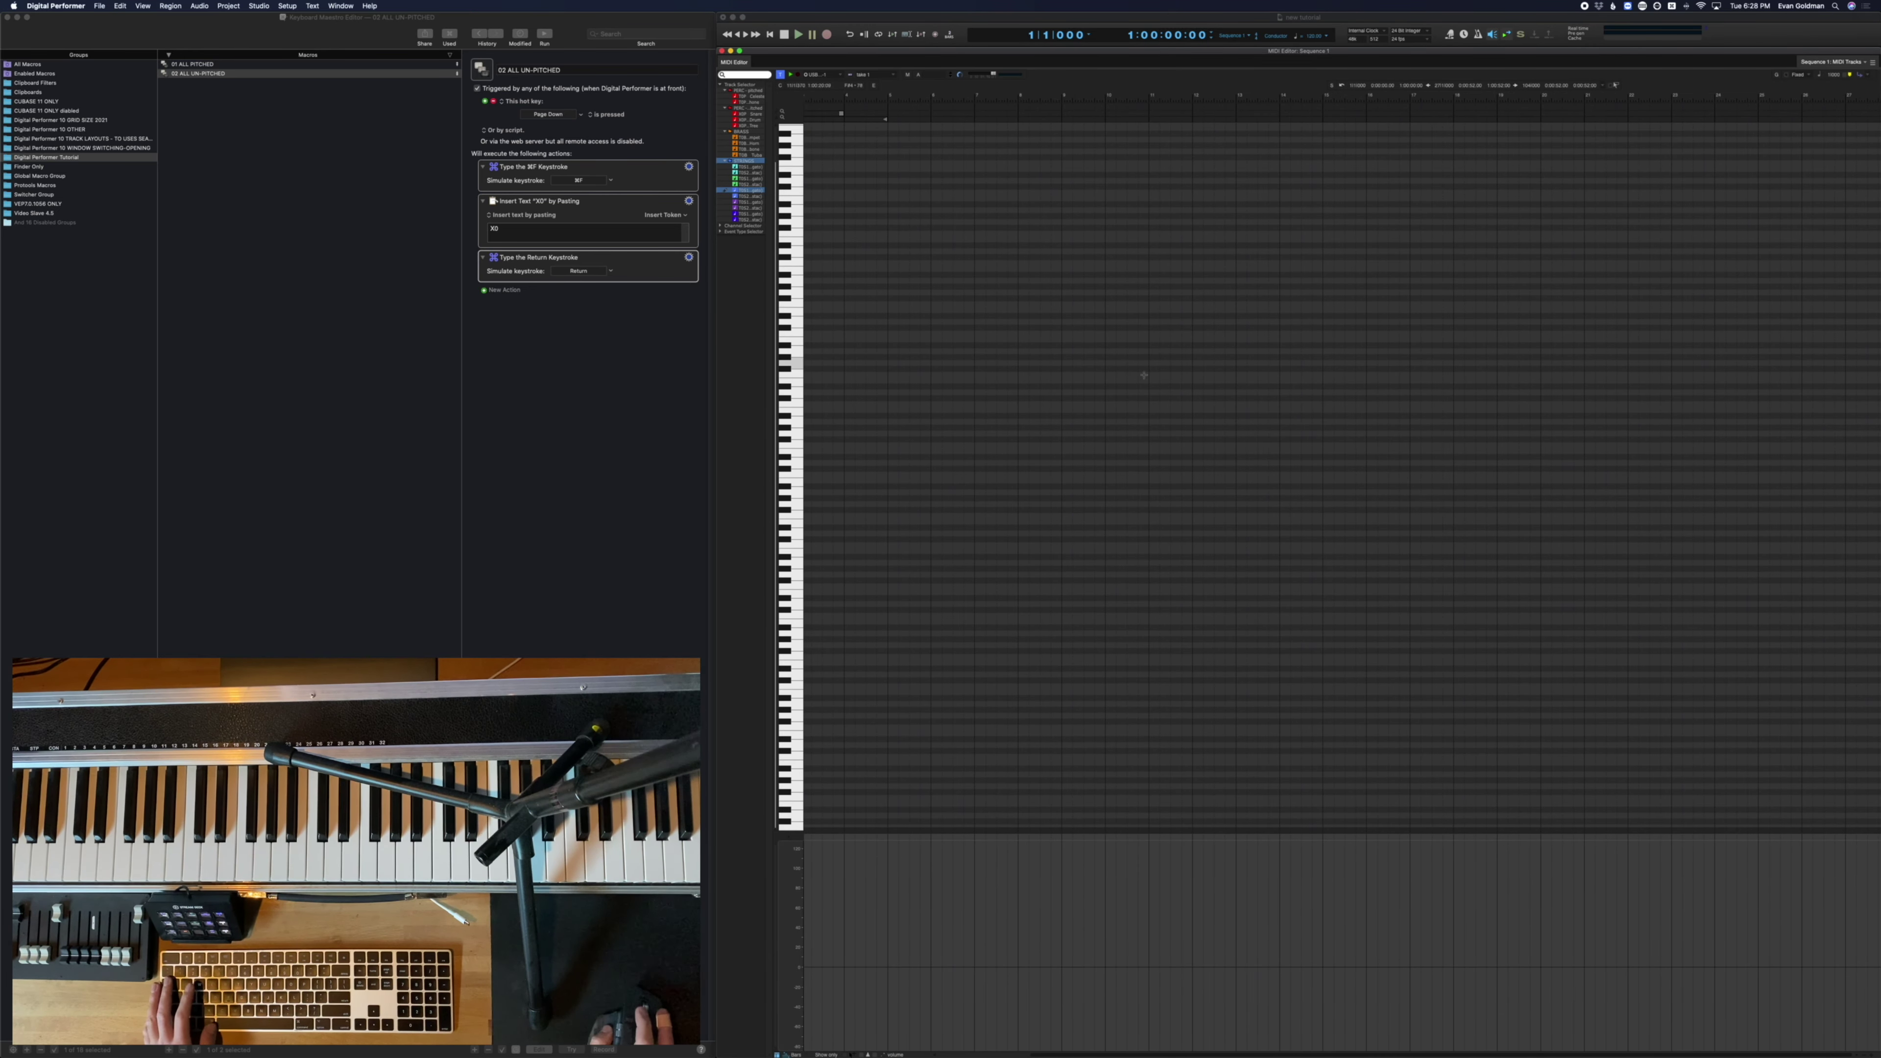
{"action": "scroll", "coordinate": [1298, 266], "scroll_direction": "left", "scroll_amount": 3}
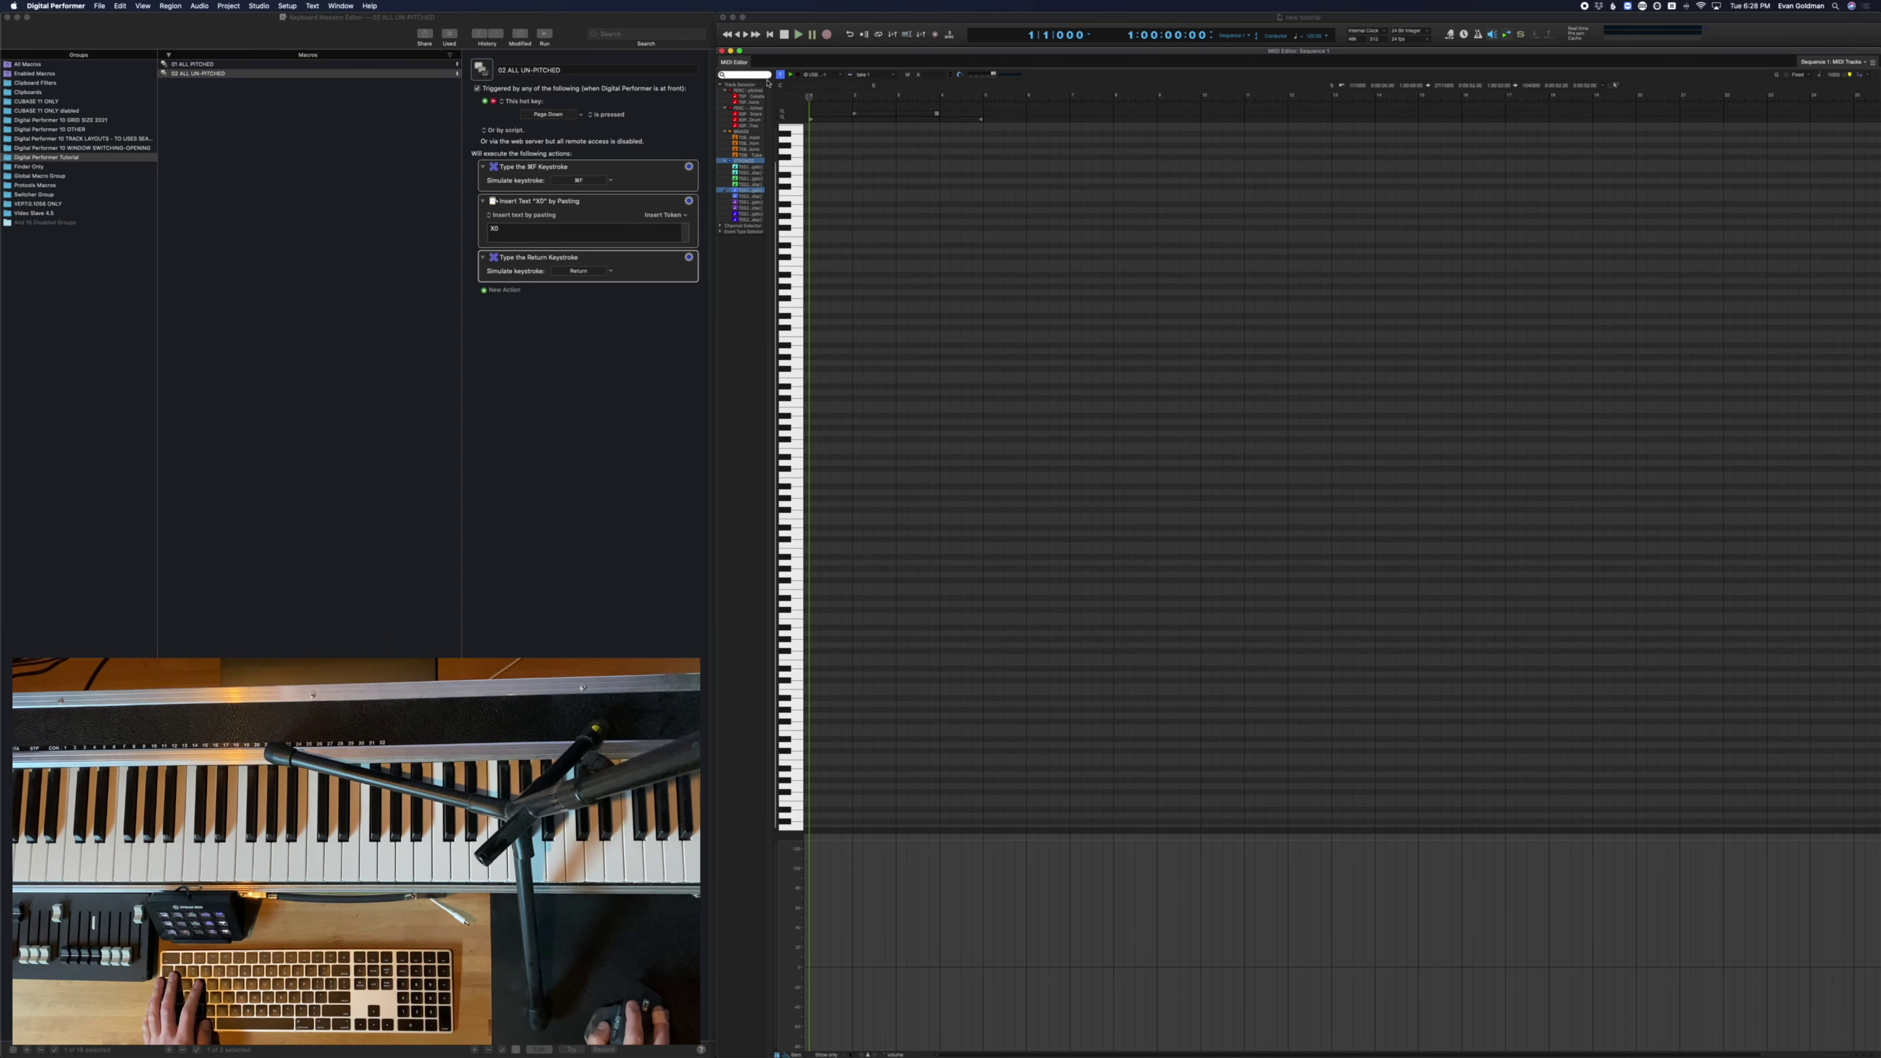
Select the opening bars of the Violin I (legato) track and draw two long consecutive notes there in the MIDI editor
{"action": "key", "text": "shift+t"}
{"action": "left_click", "coordinate": [1086, 347]}
{"action": "left_click", "coordinate": [1069, 275]}
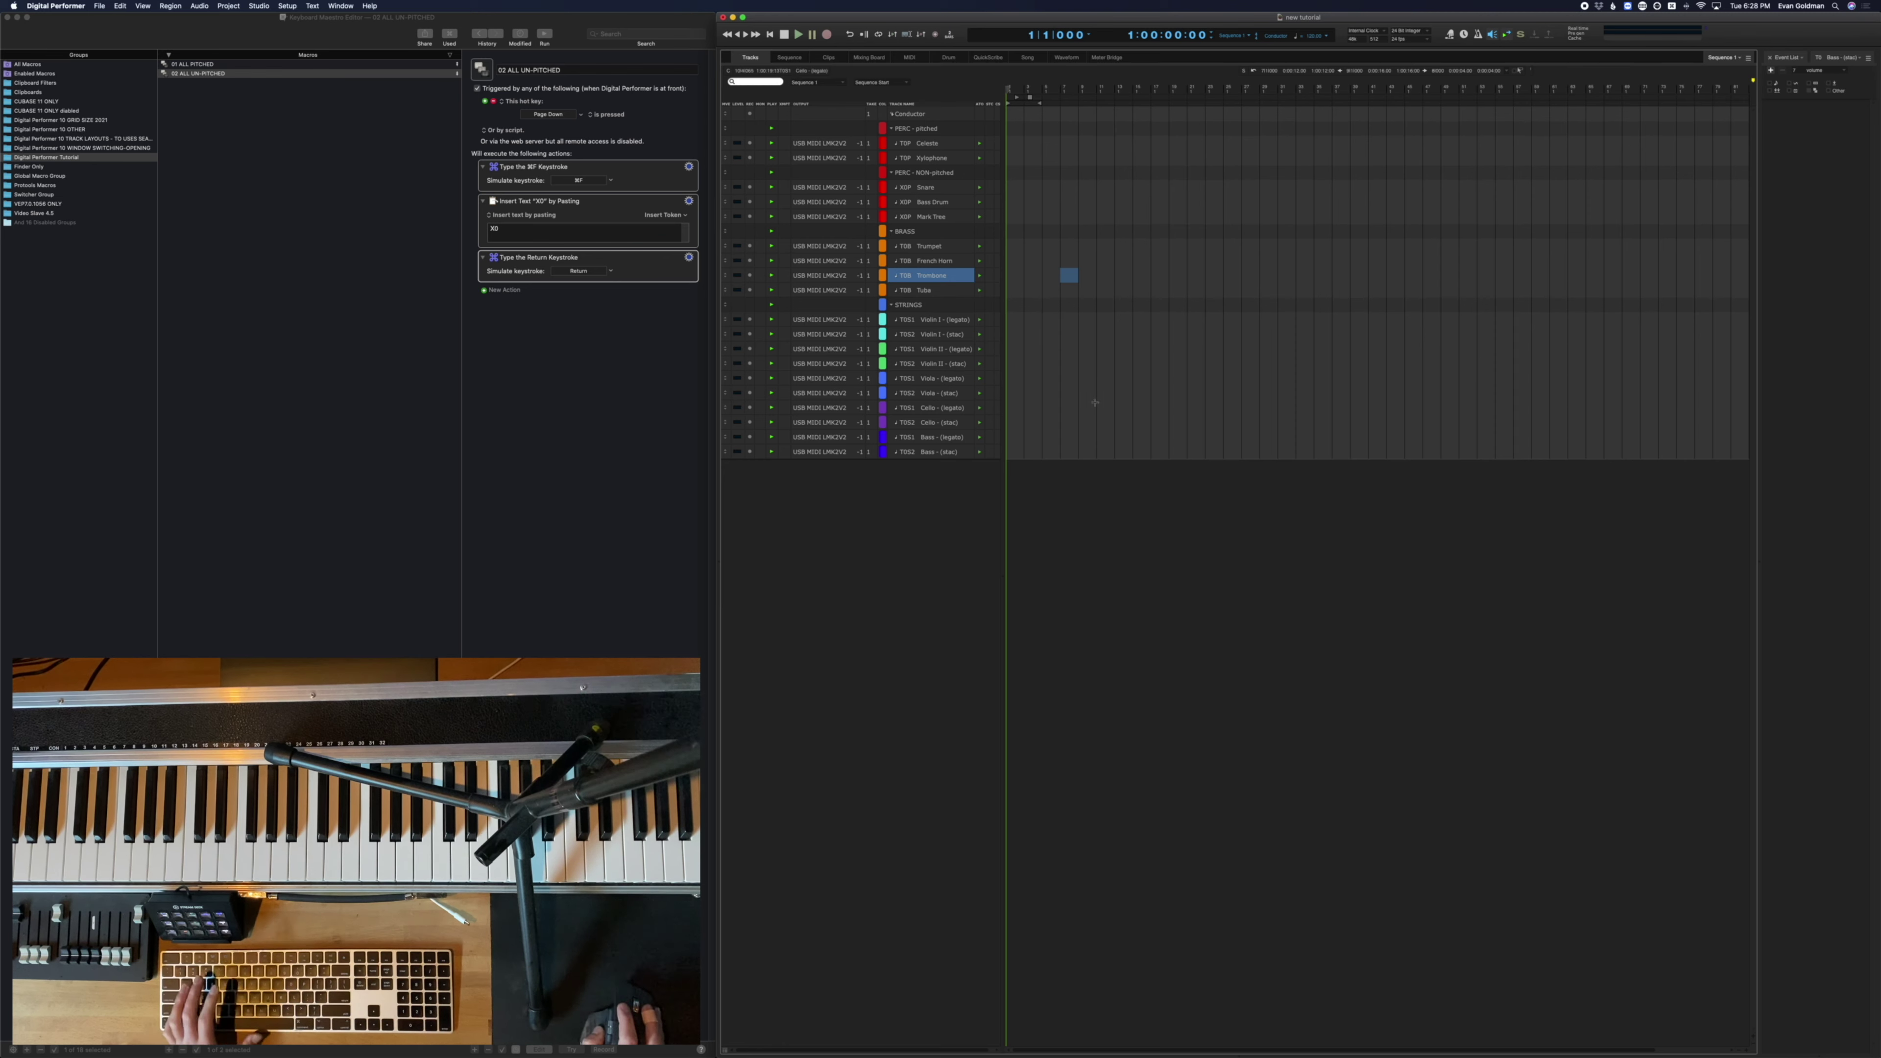
{"action": "left_click", "coordinate": [1013, 316]}
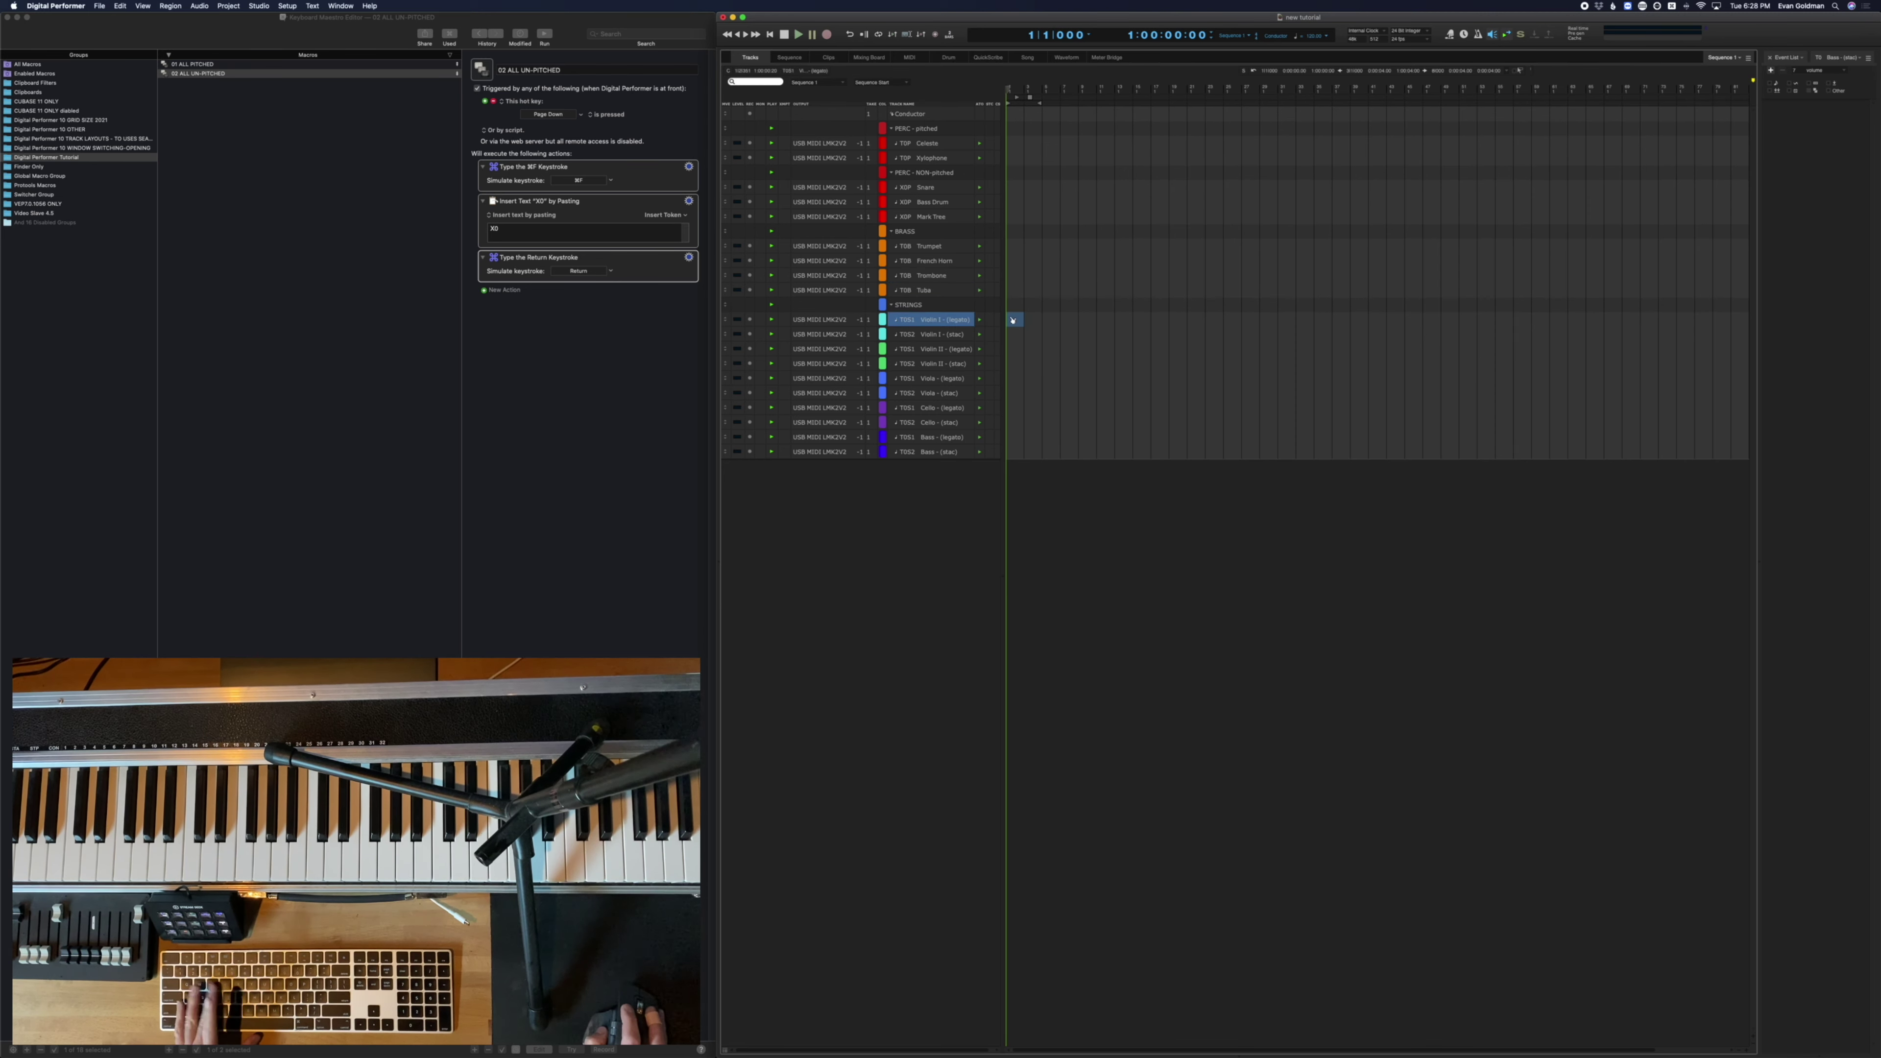
{"action": "left_click", "coordinate": [1113, 319], "text": "shift"}
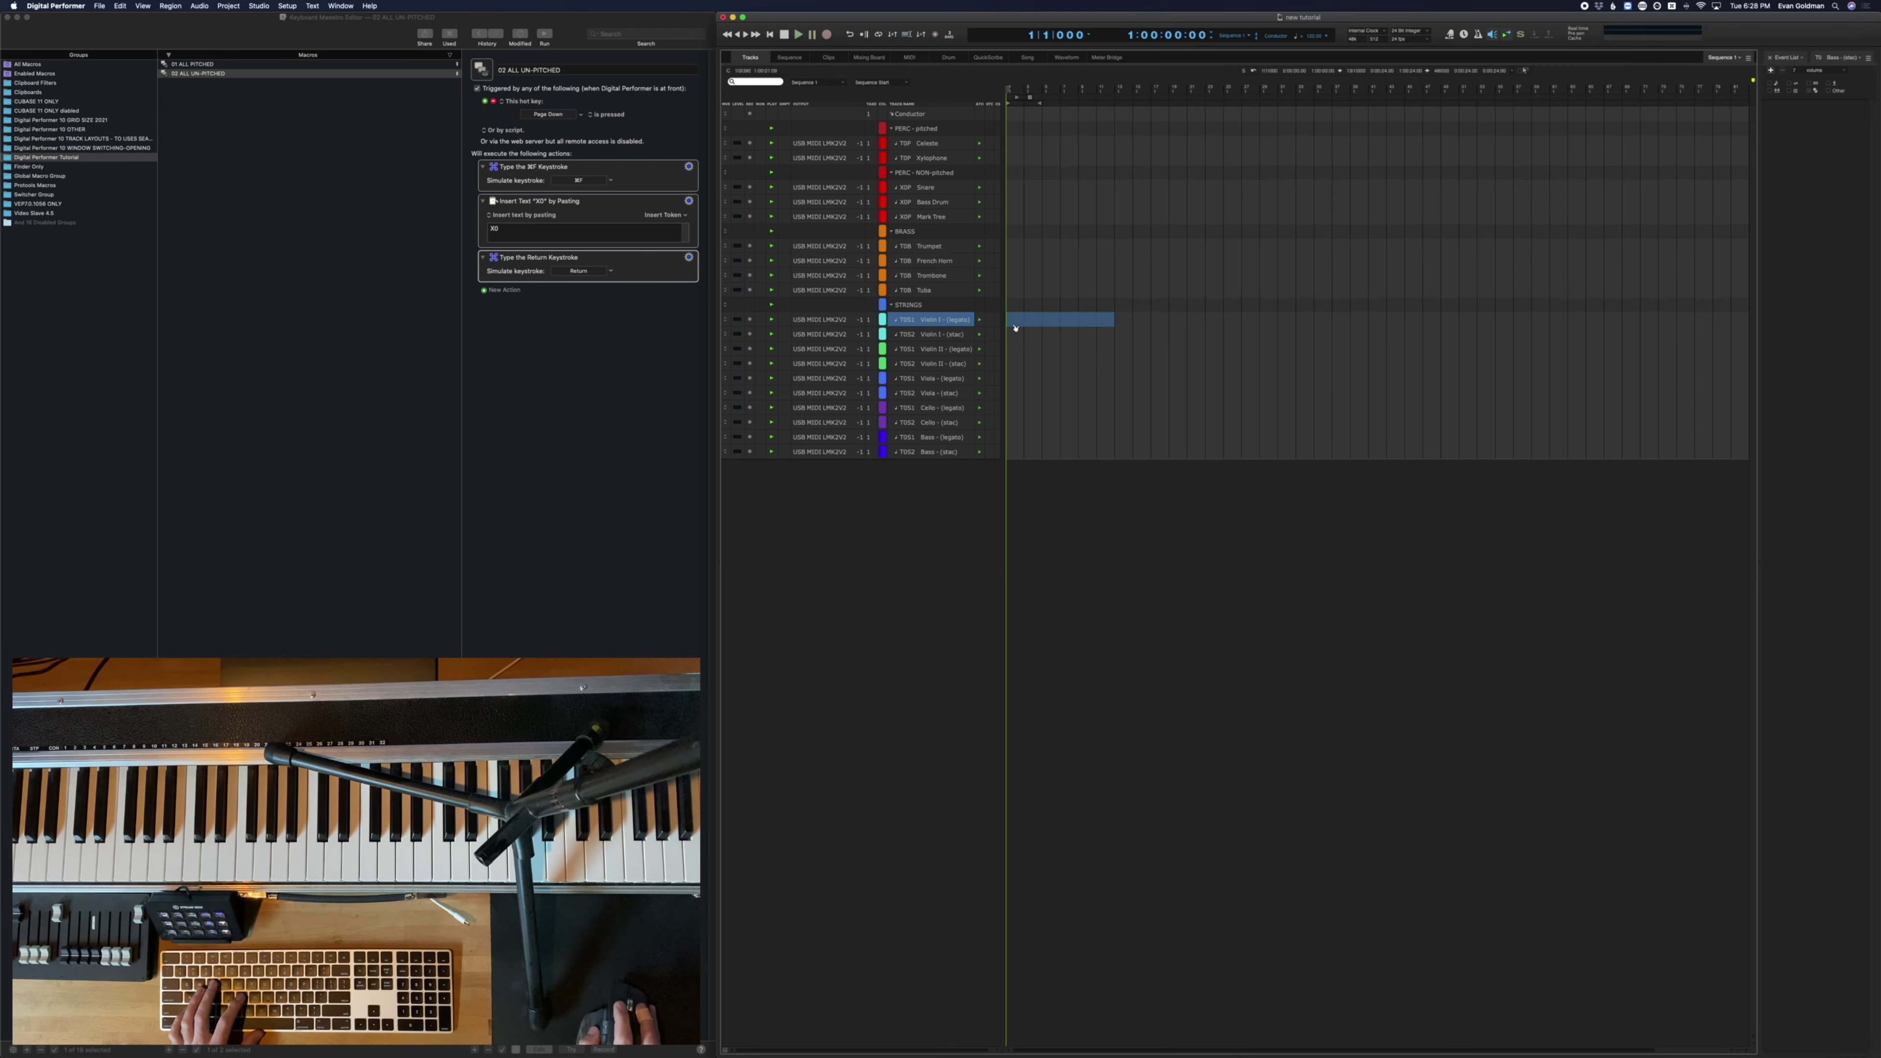
{"action": "key", "text": "shift+g"}
{"action": "left_click_drag", "start_coordinate": [874, 392], "coordinate": [1429, 423]}
{"action": "key", "text": "super+w"}
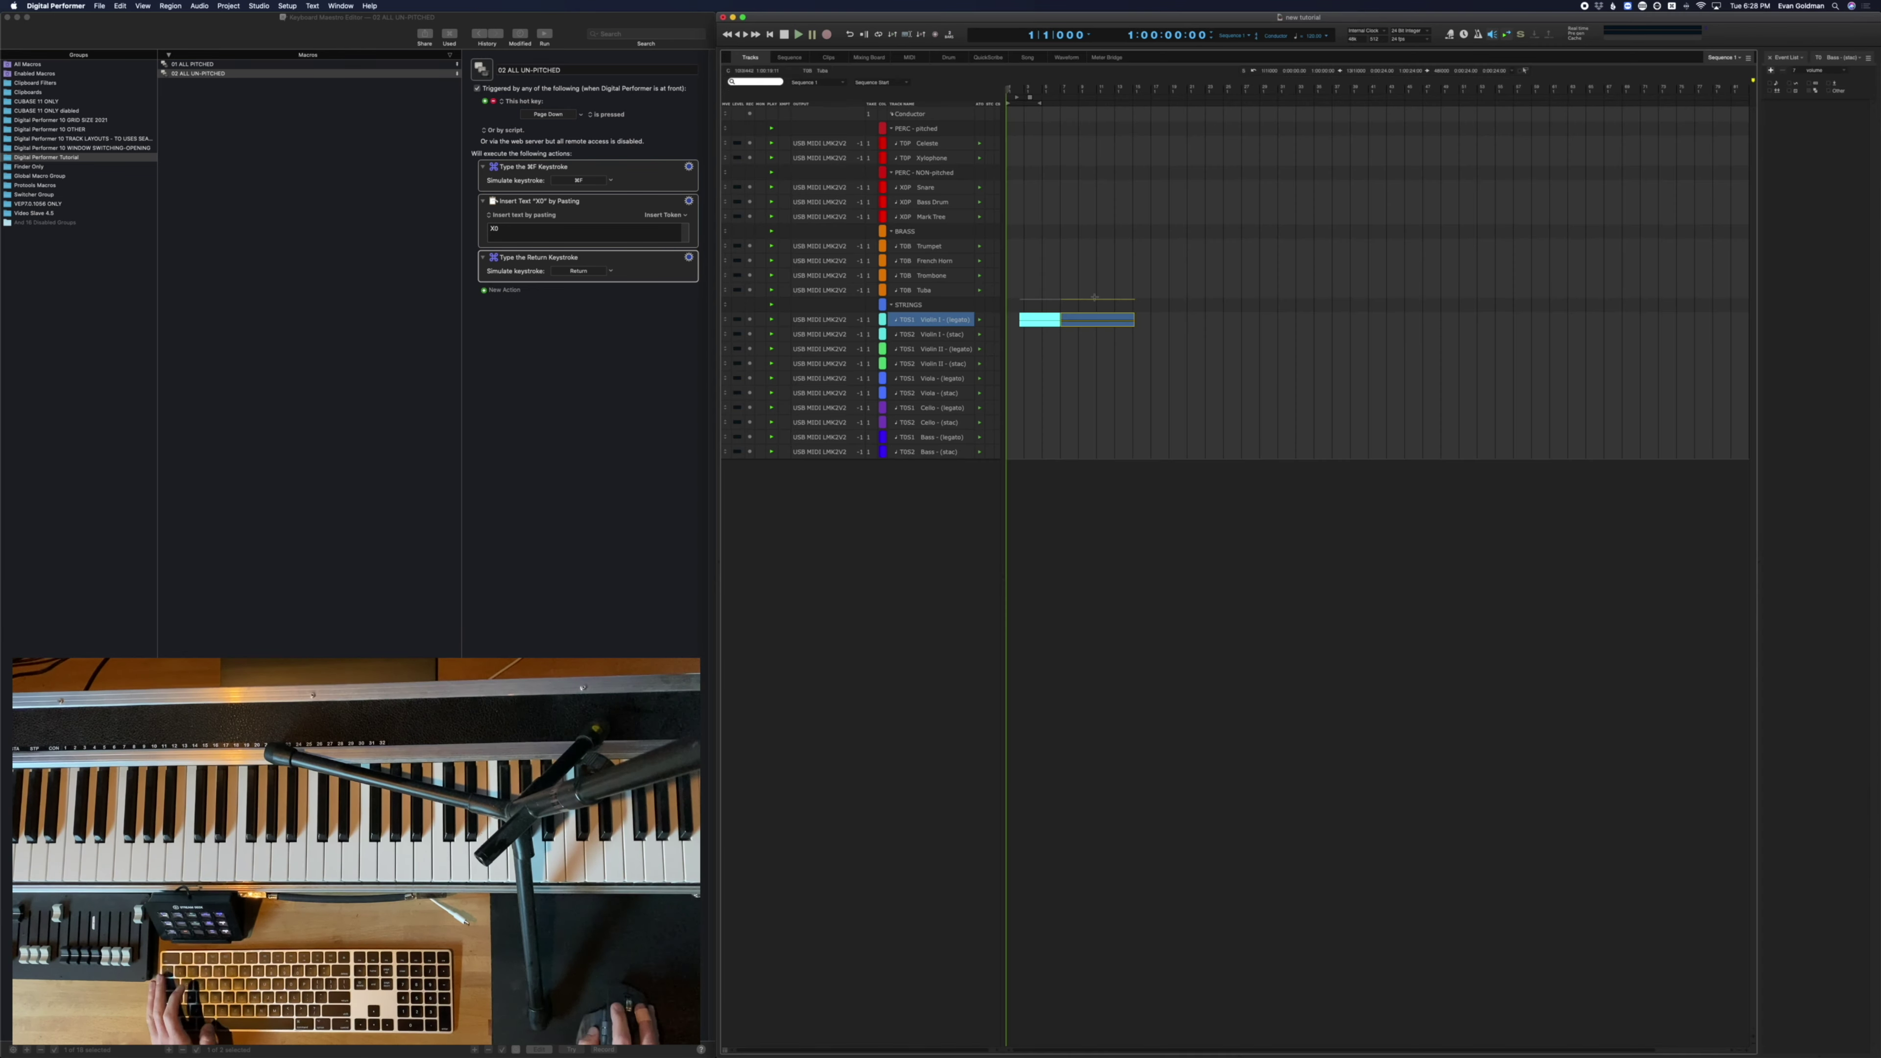
Copy the Violin I notes a few bars further along onto the Violin II (stac) track and shift both to new pitches
{"action": "left_click_drag", "start_coordinate": [1037, 319], "coordinate": [1082, 361]}
{"action": "key", "text": "shift+g"}
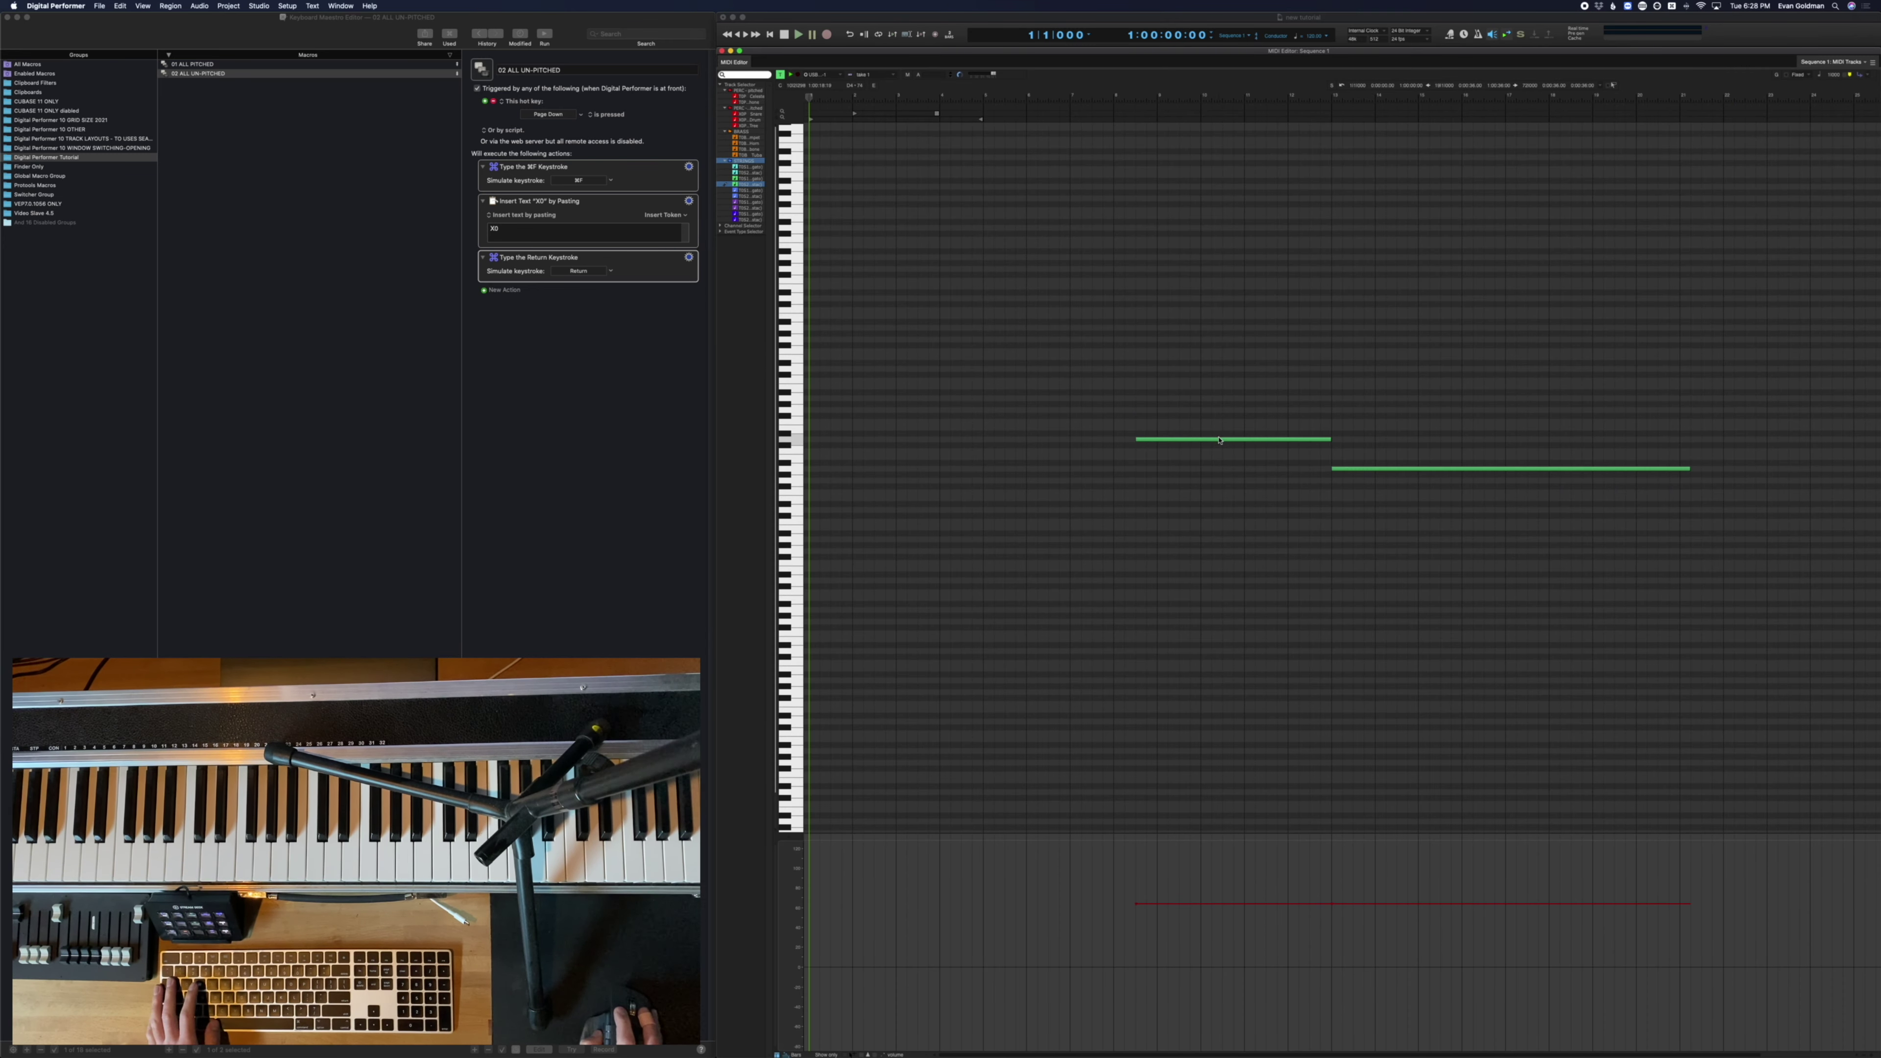
{"action": "left_click_drag", "start_coordinate": [1219, 440], "coordinate": [1227, 510]}
{"action": "key", "text": "super+w"}
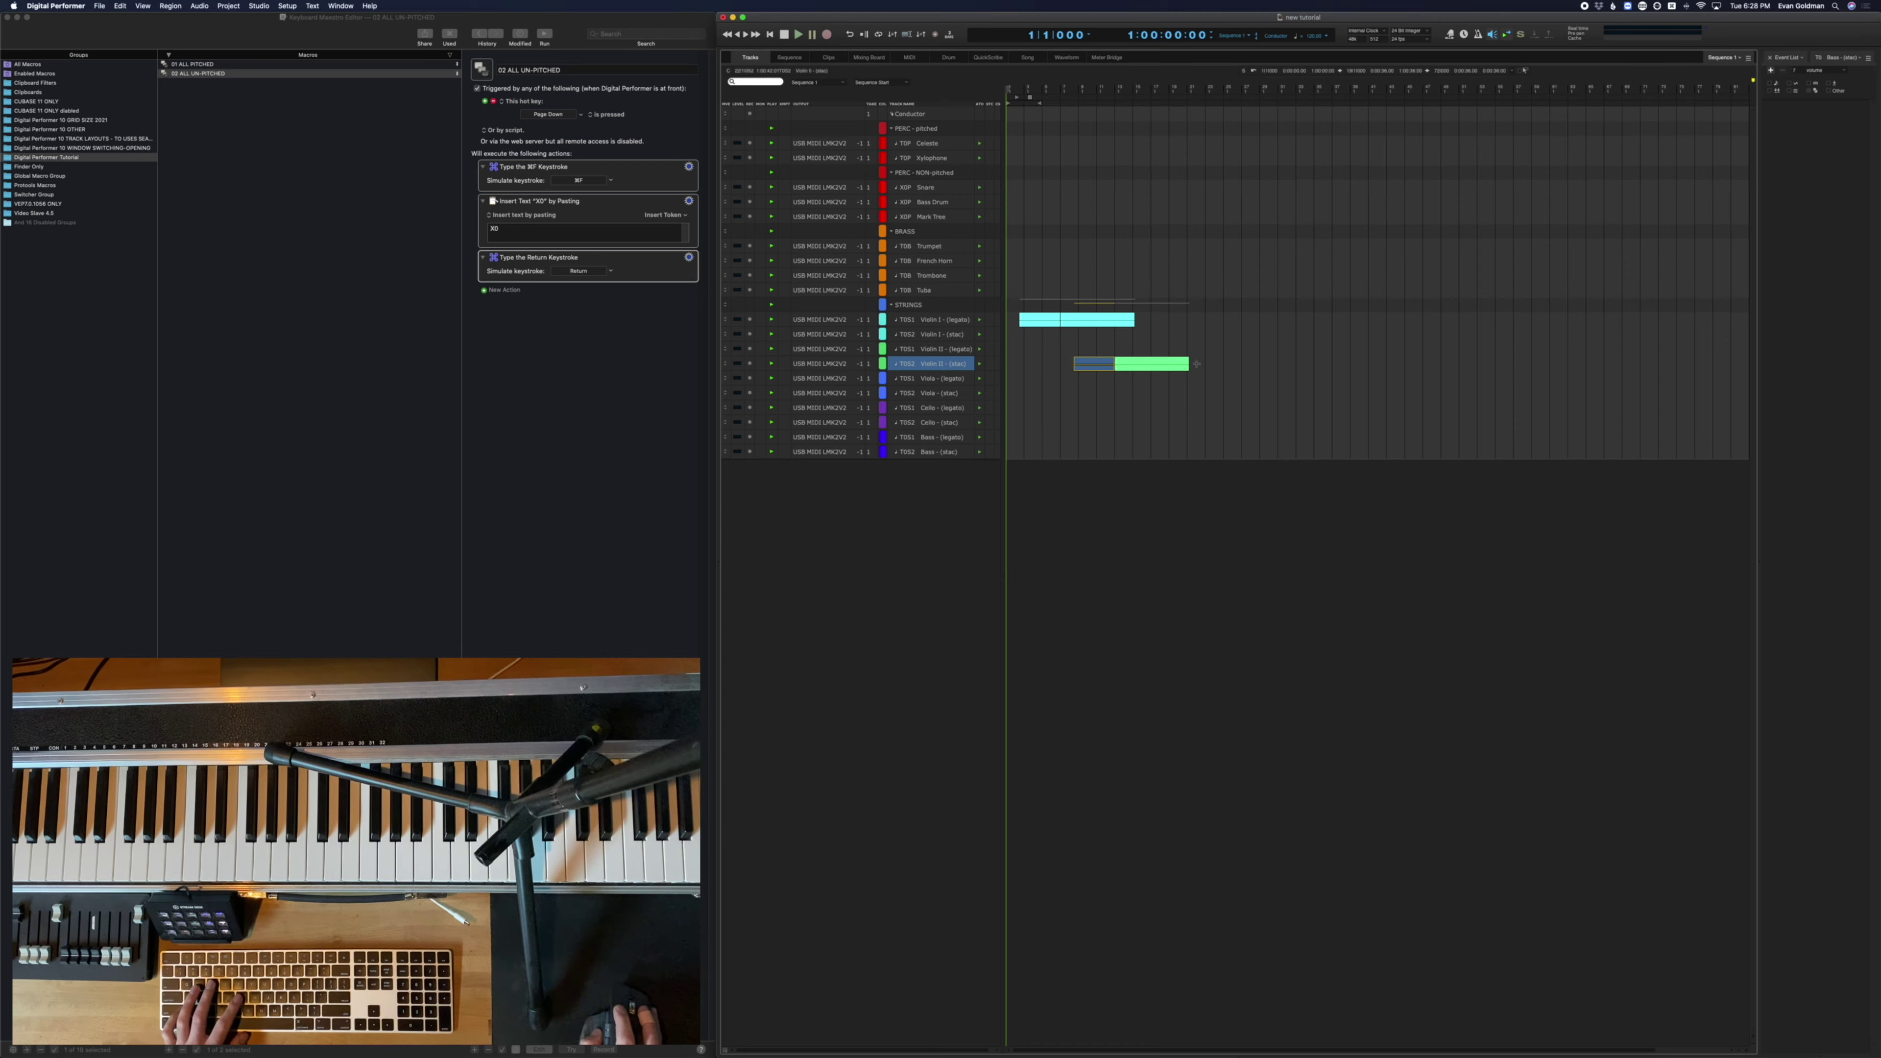
{"action": "left_click", "coordinate": [1177, 363]}
{"action": "key", "text": "shift+g"}
{"action": "left_click_drag", "start_coordinate": [1352, 456], "coordinate": [1353, 475]}
{"action": "key", "text": "super+w"}
Draw short notes on the Bass Drum track in the MIDI editor and duplicate them to make four evenly spaced hits
{"action": "left_click", "coordinate": [934, 192]}
{"action": "left_click", "coordinate": [932, 200]}
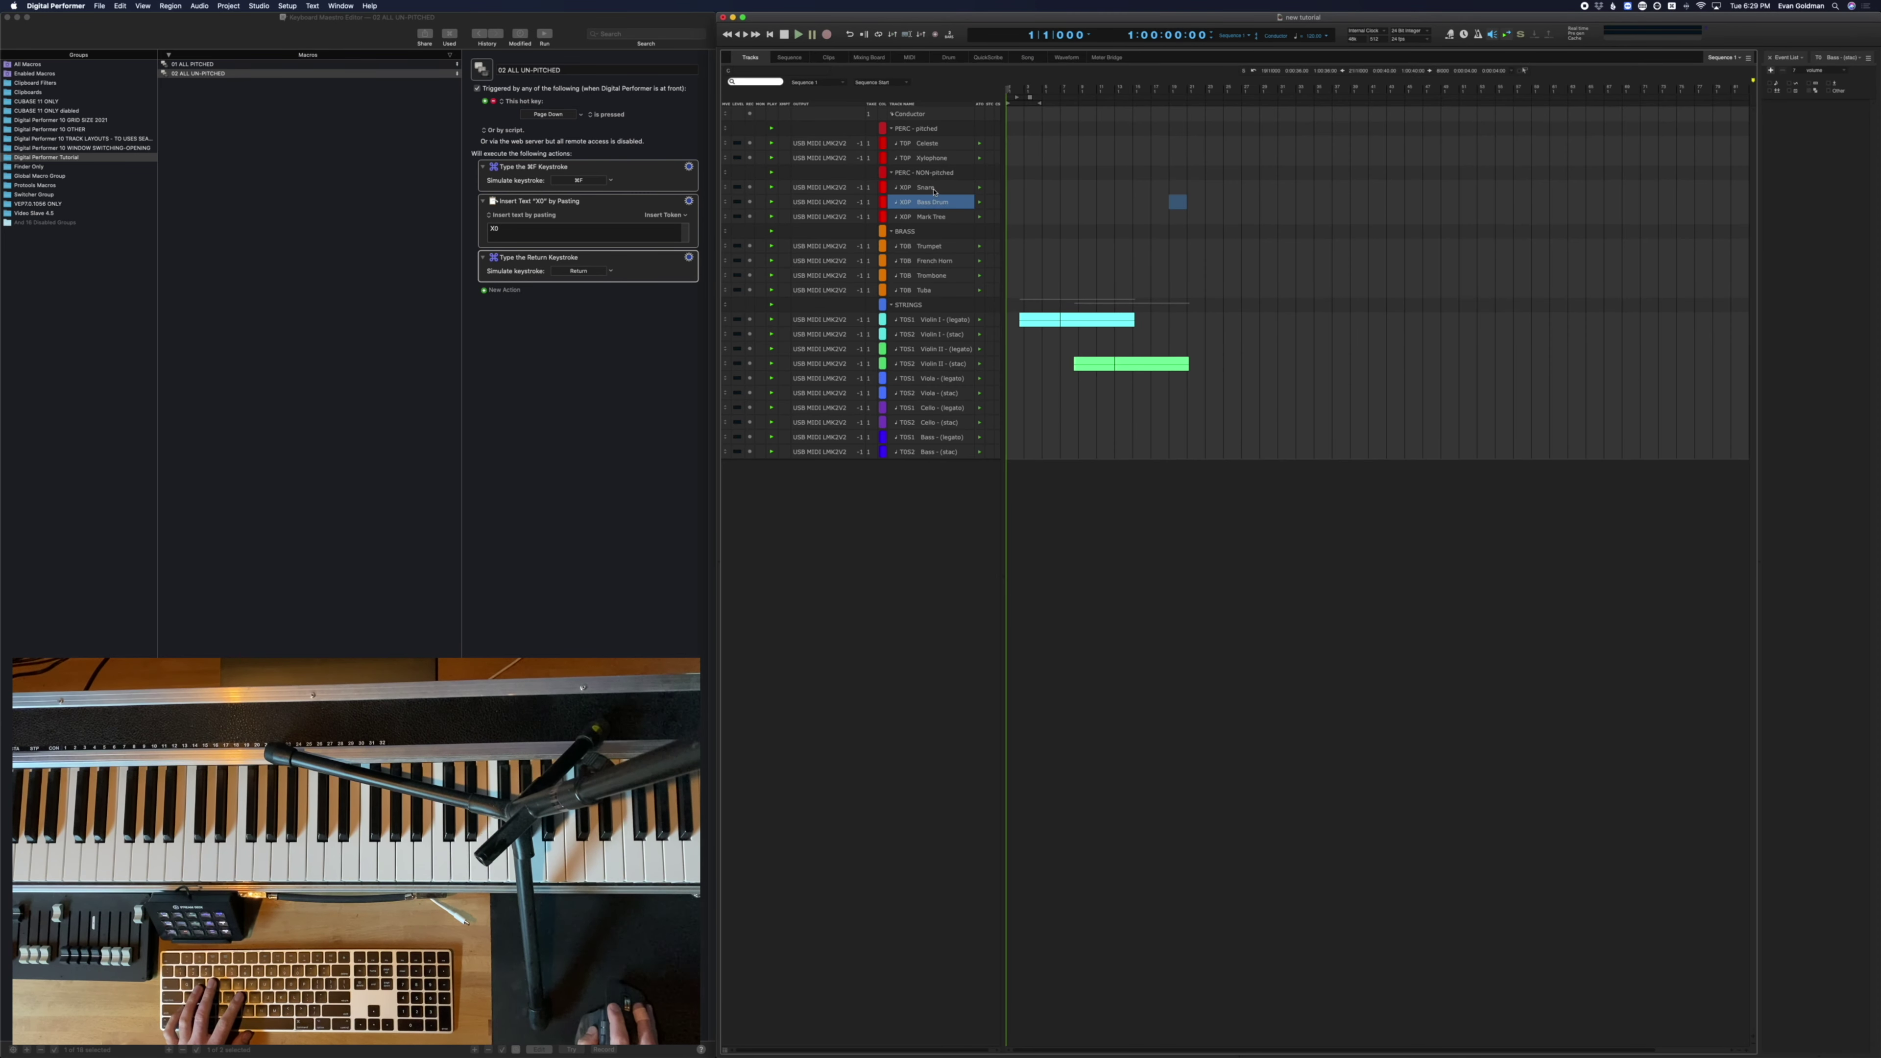
{"action": "left_click", "coordinate": [940, 193]}
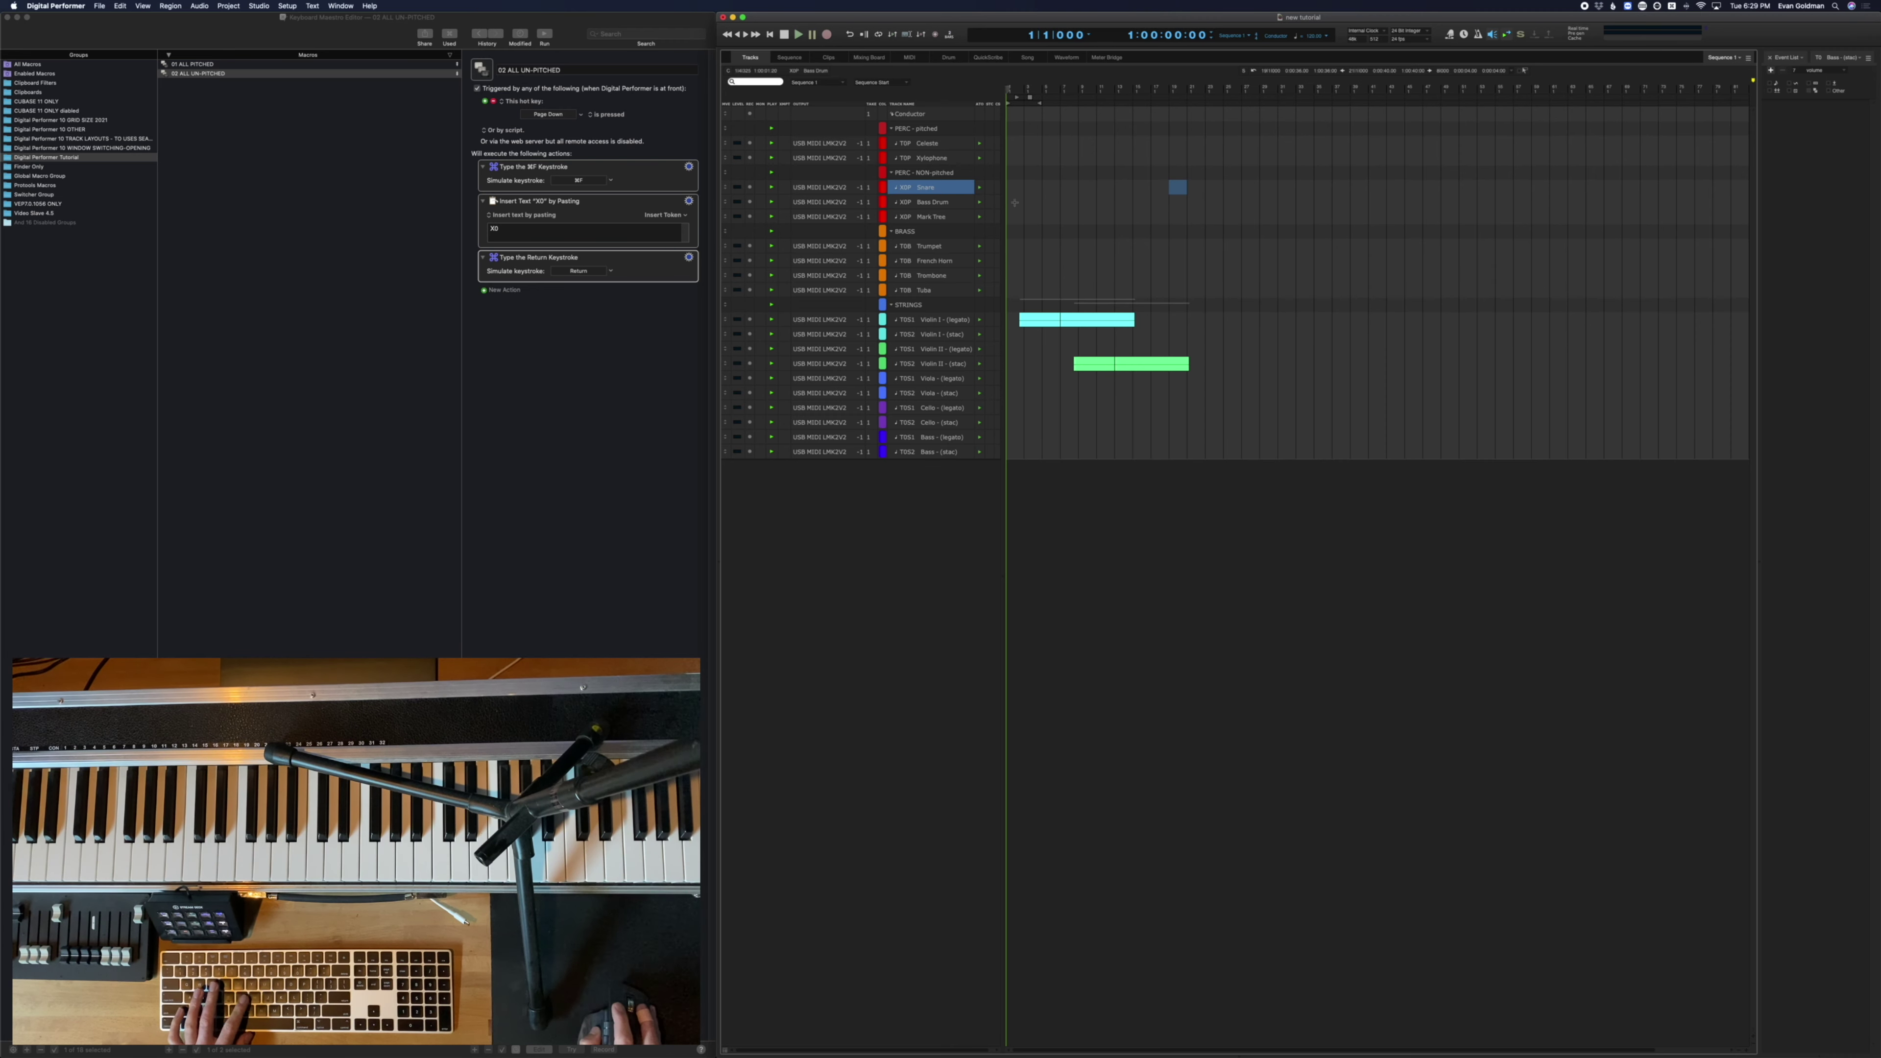
{"action": "key", "text": "shift+g"}
{"action": "mouse_move", "coordinate": [981, 474]}
{"action": "left_mouse_down"}
{"action": "mouse_move", "coordinate": [1354, 484]}
{"action": "mouse_move", "coordinate": [993, 447]}
{"action": "left_mouse_up"}
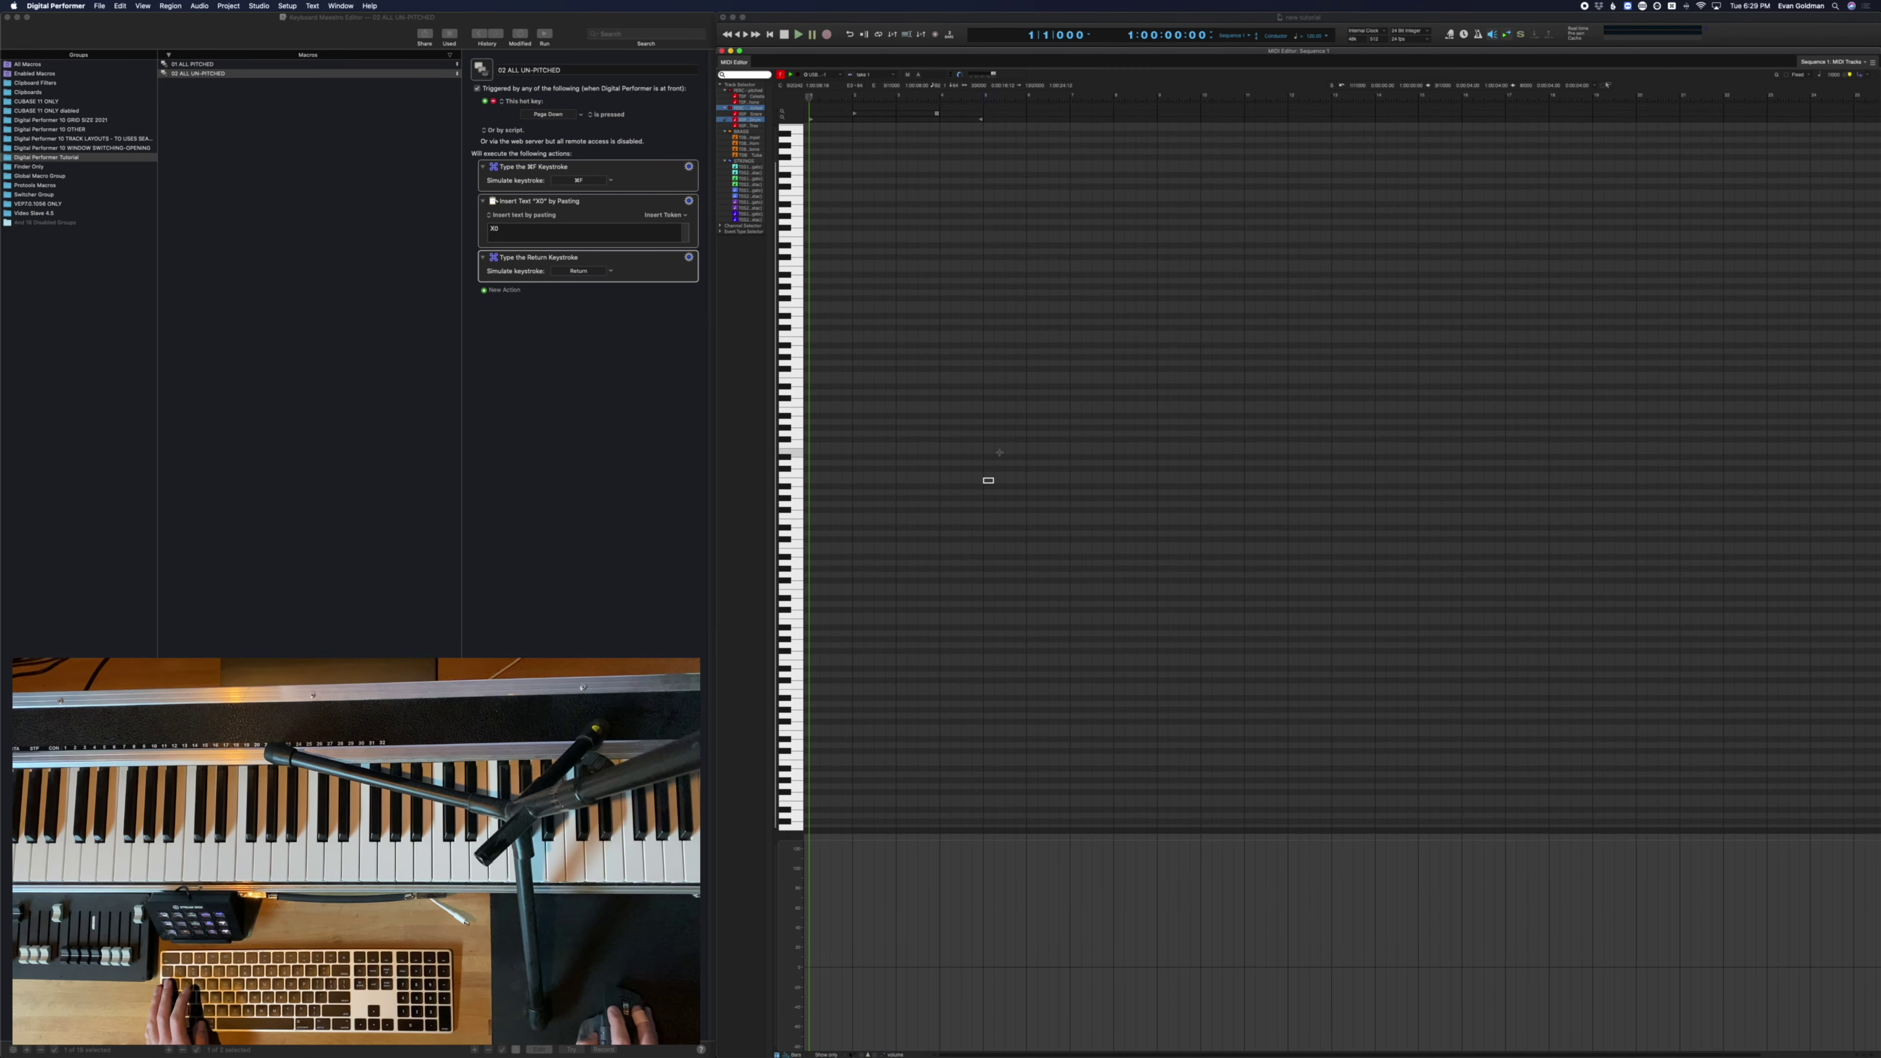
{"action": "key", "text": "super+w"}
{"action": "left_click", "coordinate": [1048, 203]}
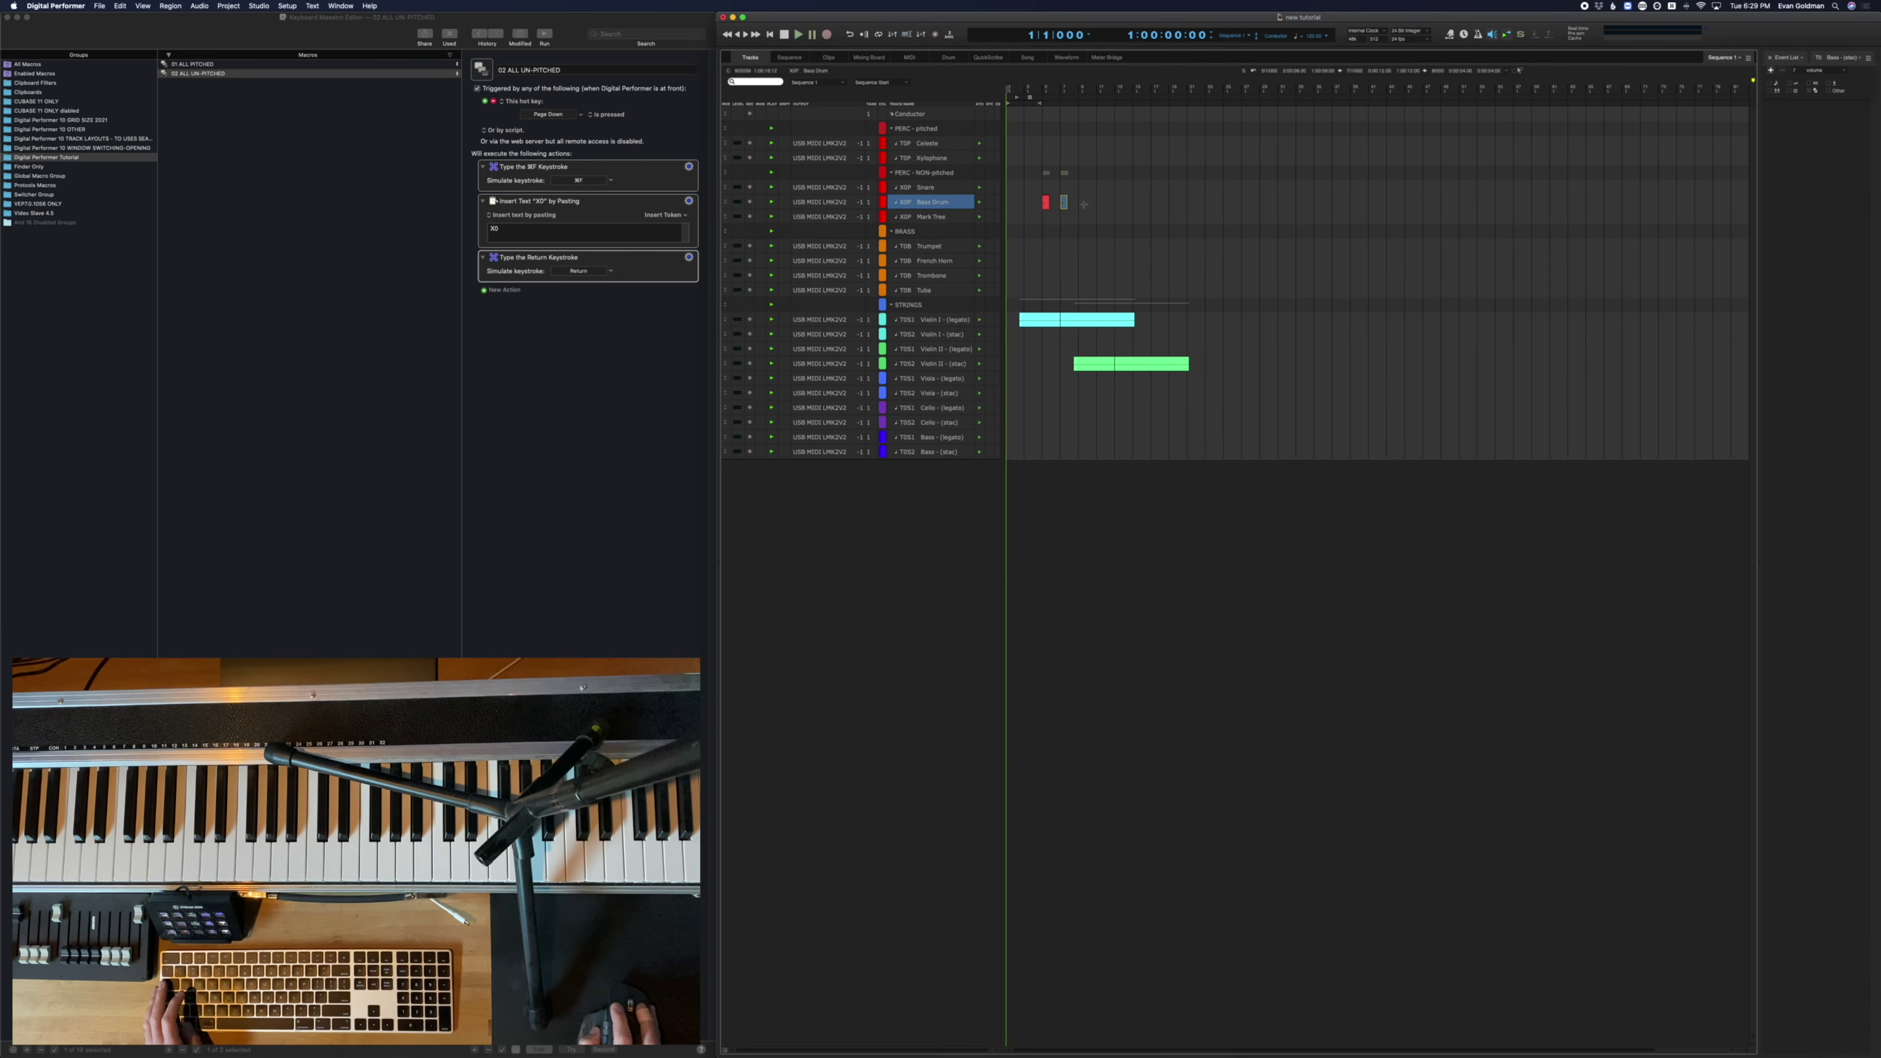
{"action": "key", "text": "super+d"}
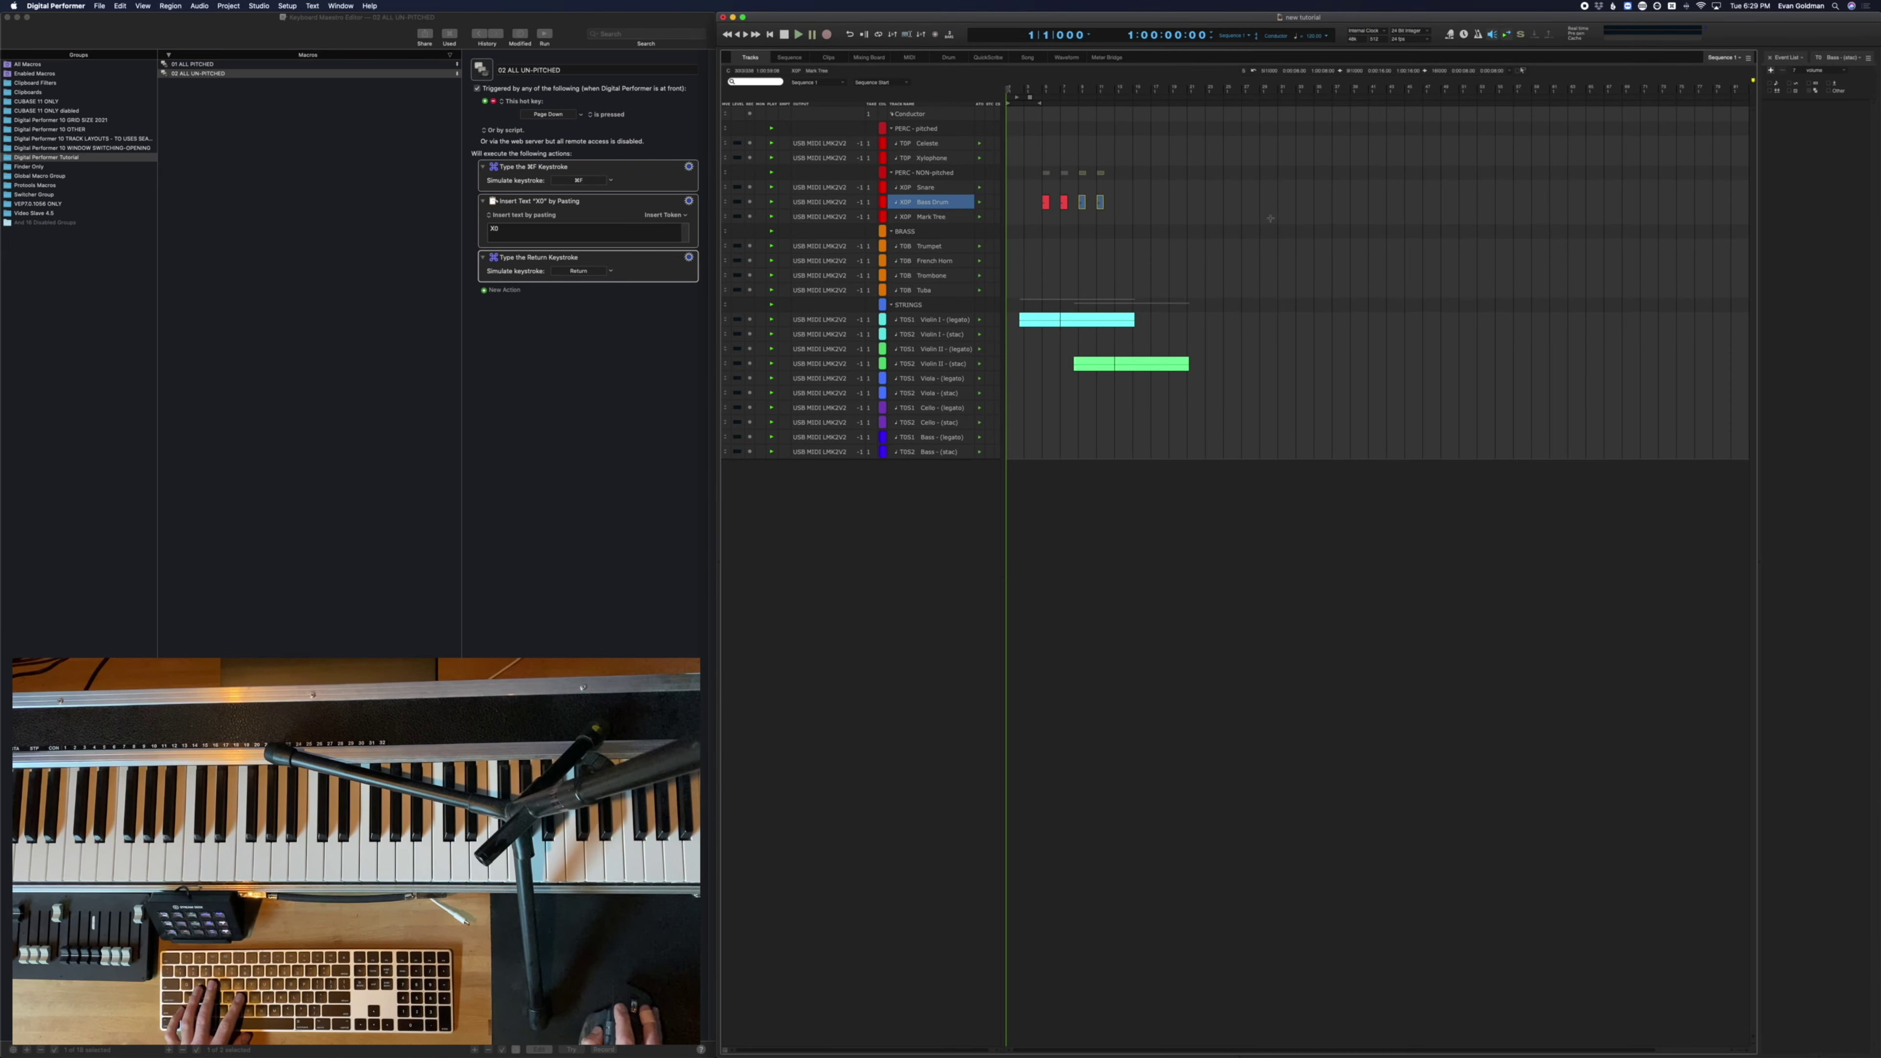
Select a block of bars spanning the Bass Drum, brass and string tracks and open it in the MIDI editor
{"action": "left_click_drag", "start_coordinate": [1270, 219], "coordinate": [942, 396]}
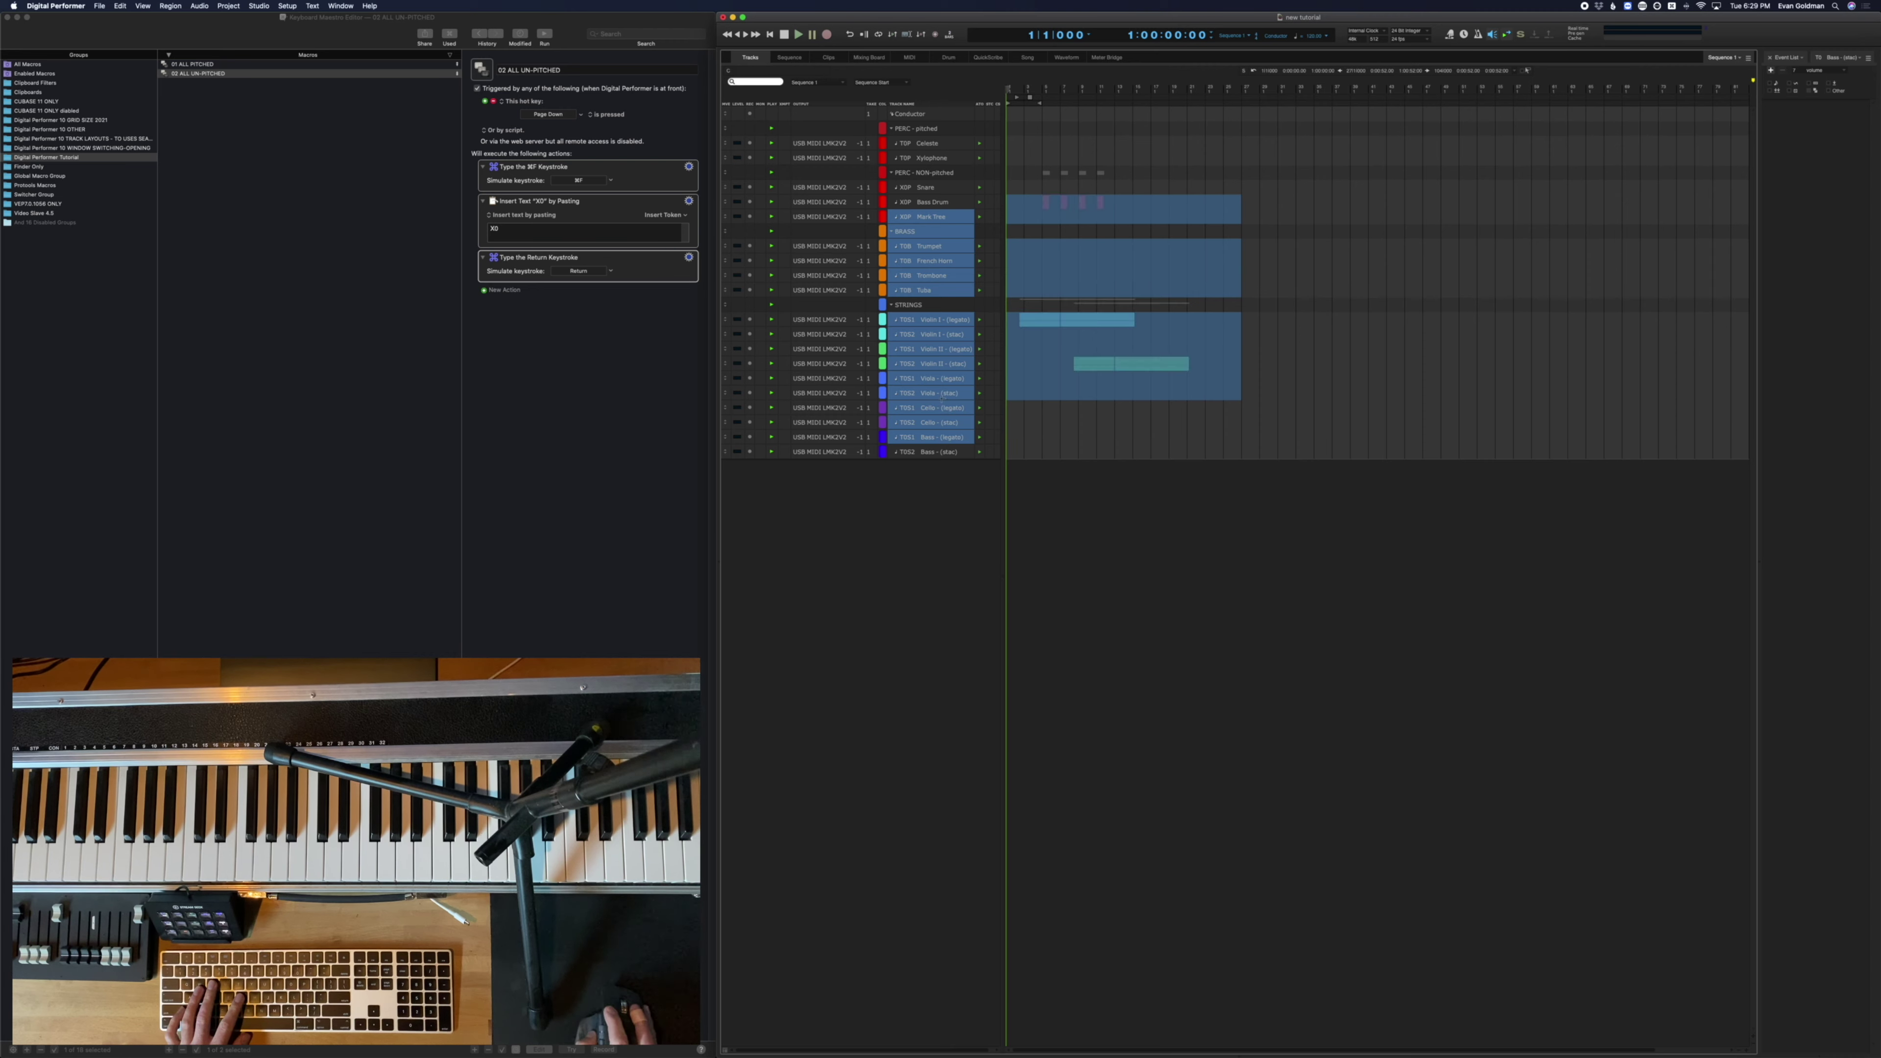
{"action": "key", "text": "shift+g"}
{"action": "left_click", "coordinate": [965, 380]}
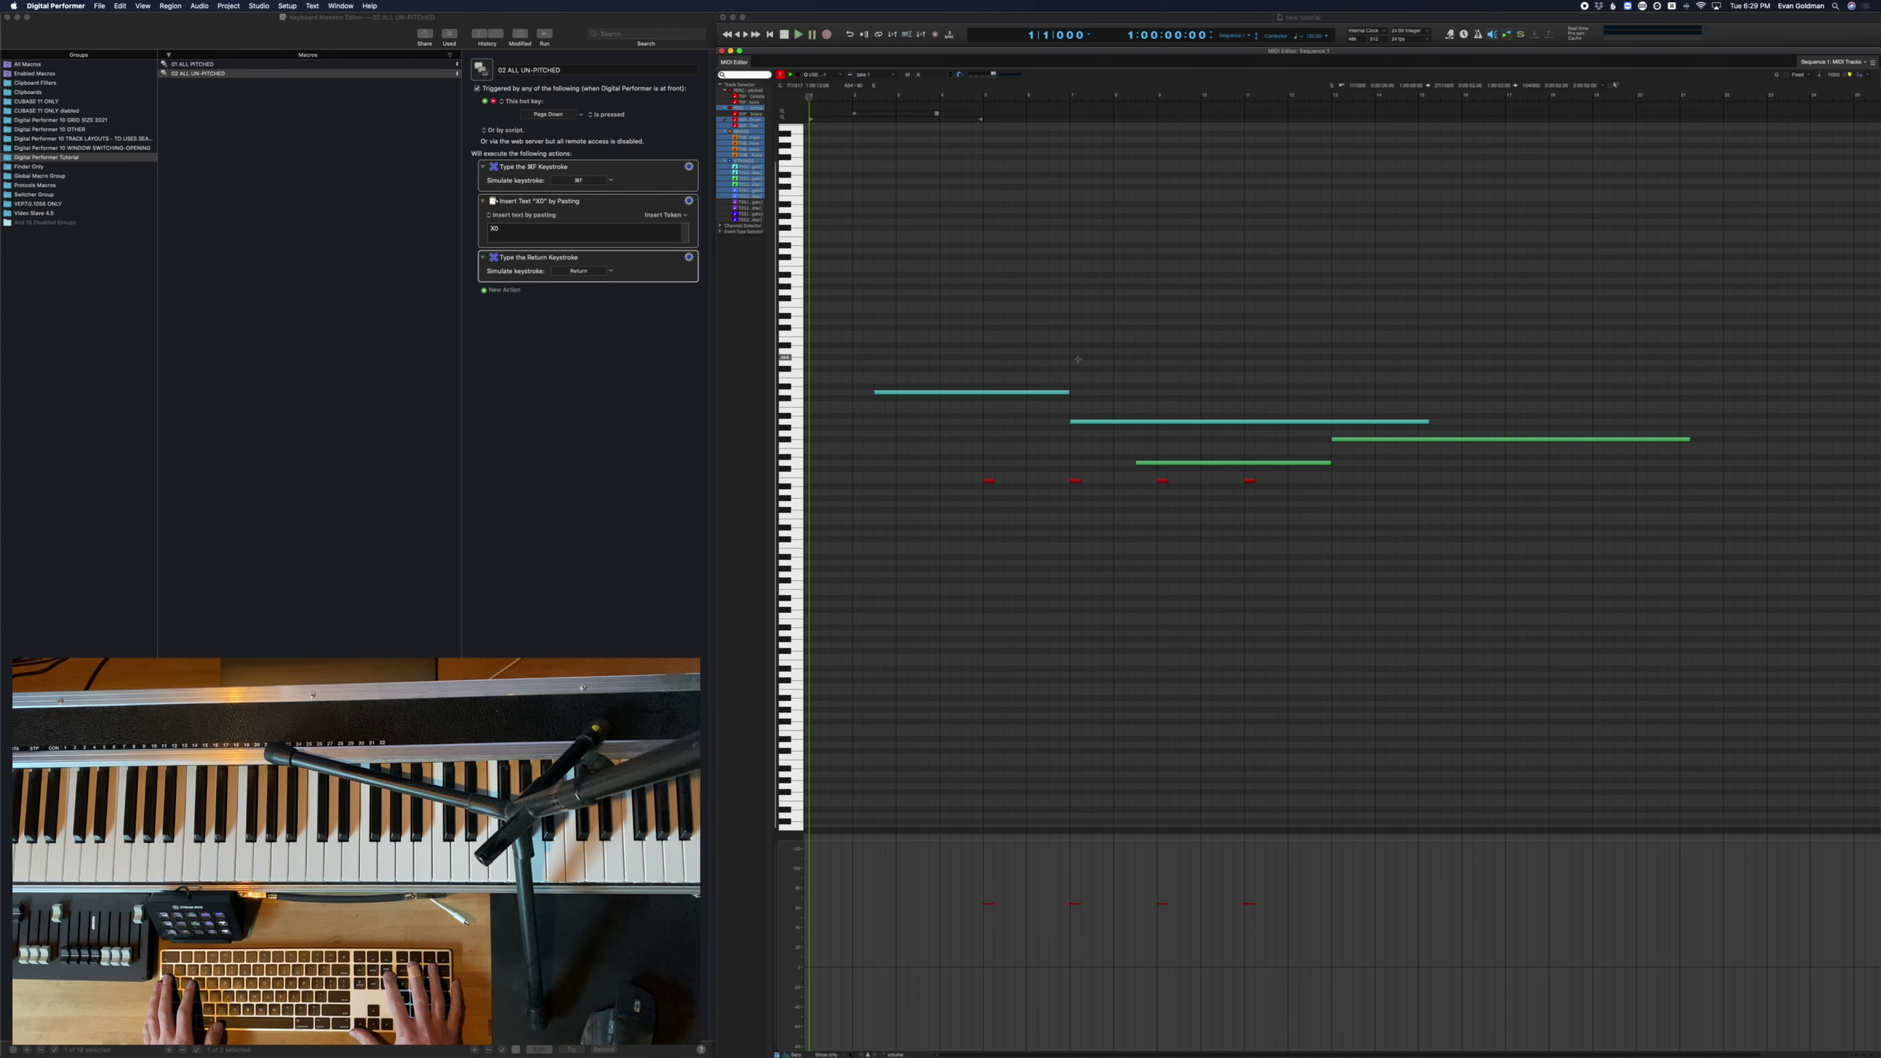
Filter the MIDI editor to the pitched tracks with the hot-key macro and select all of their notes
{"action": "key", "text": "Page_Down"}
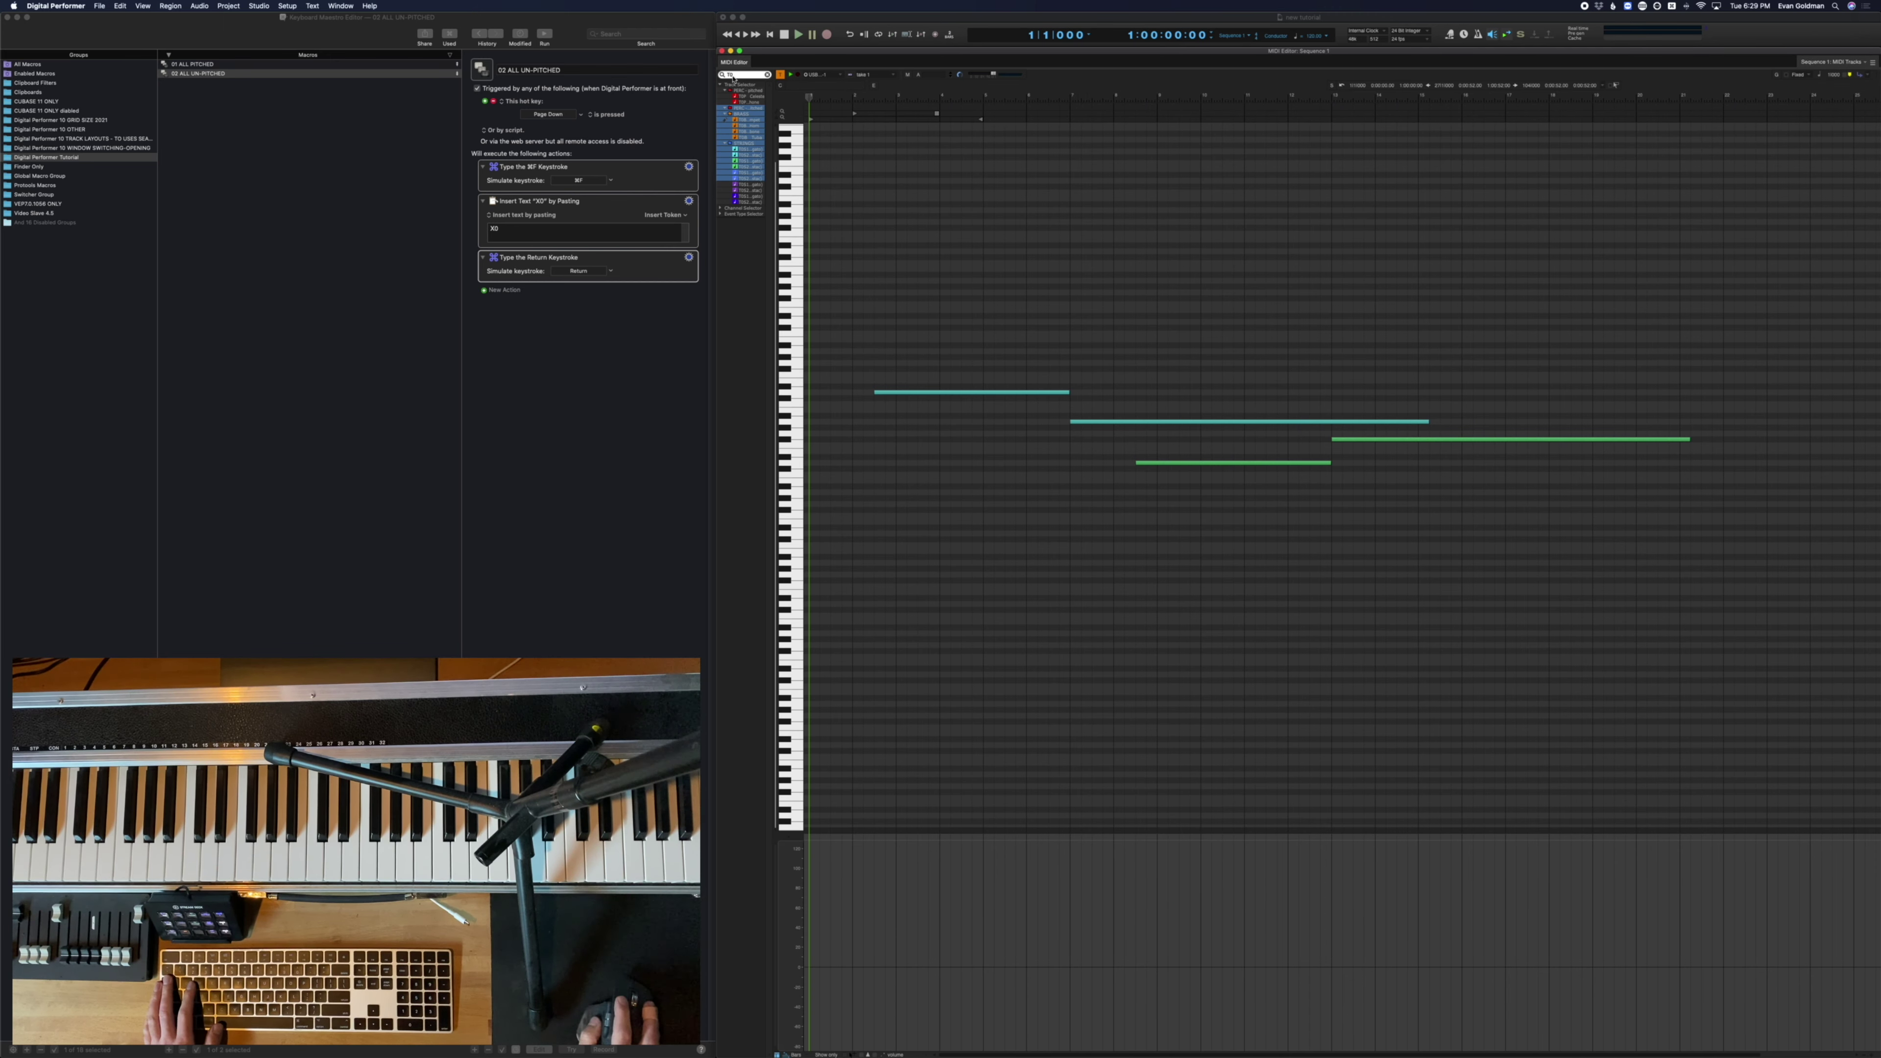
{"action": "left_click_drag", "start_coordinate": [842, 357], "coordinate": [1691, 533]}
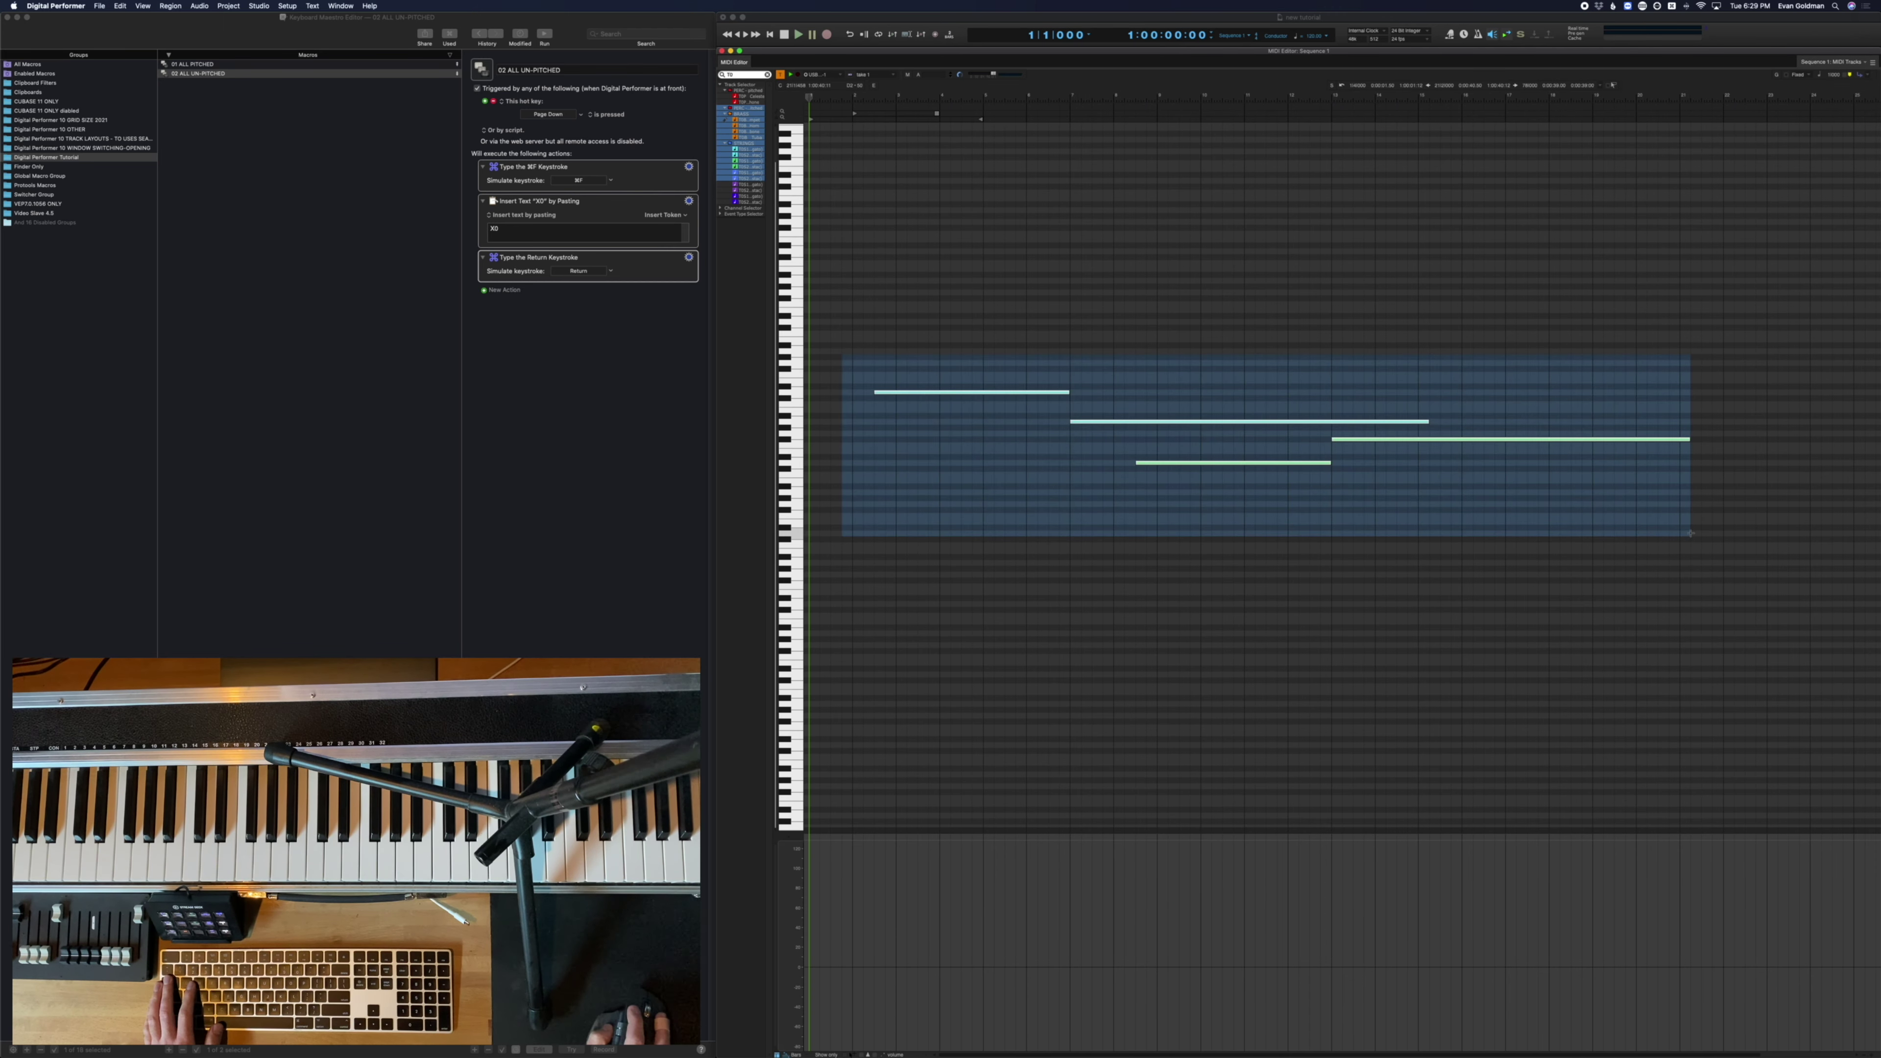
{"action": "left_click_drag", "start_coordinate": [829, 348], "coordinate": [1558, 573]}
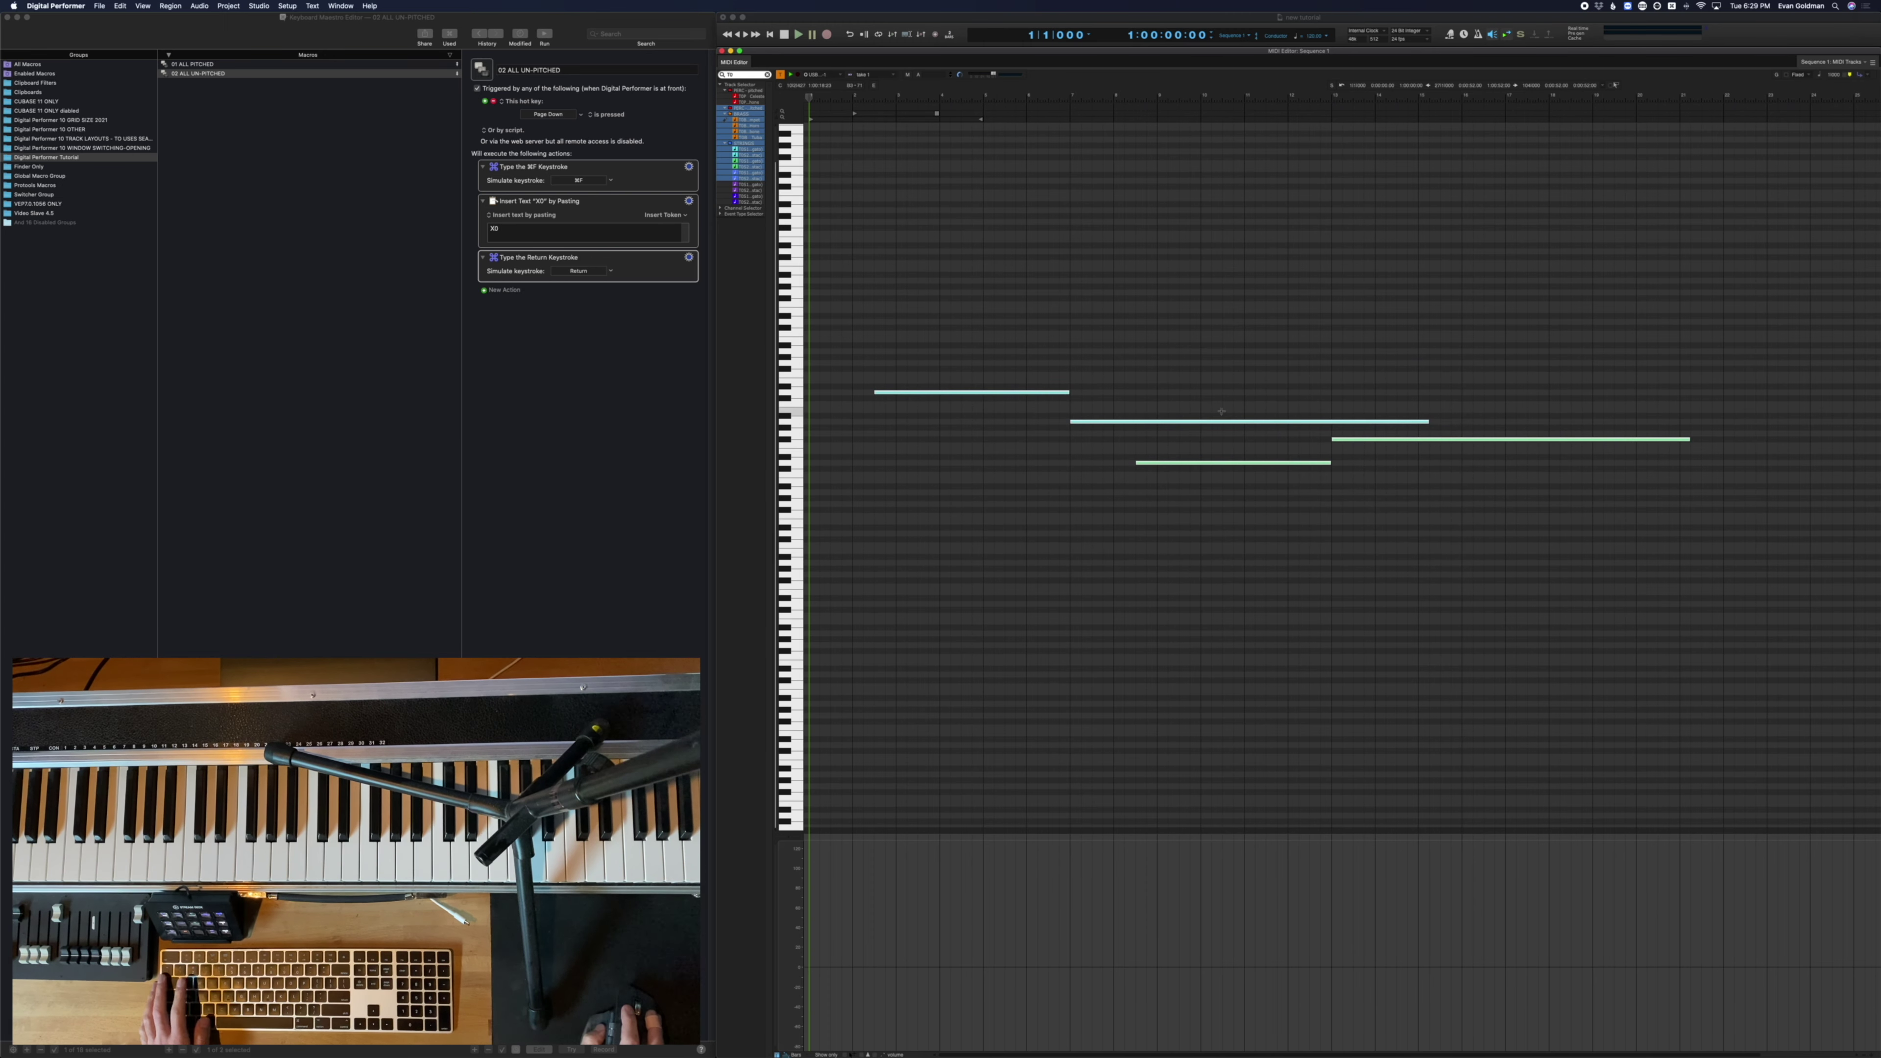
View the Bass Drum track's opening bars in the filtered MIDI editor and return to the Tracks window
{"action": "key", "text": "shift+t"}
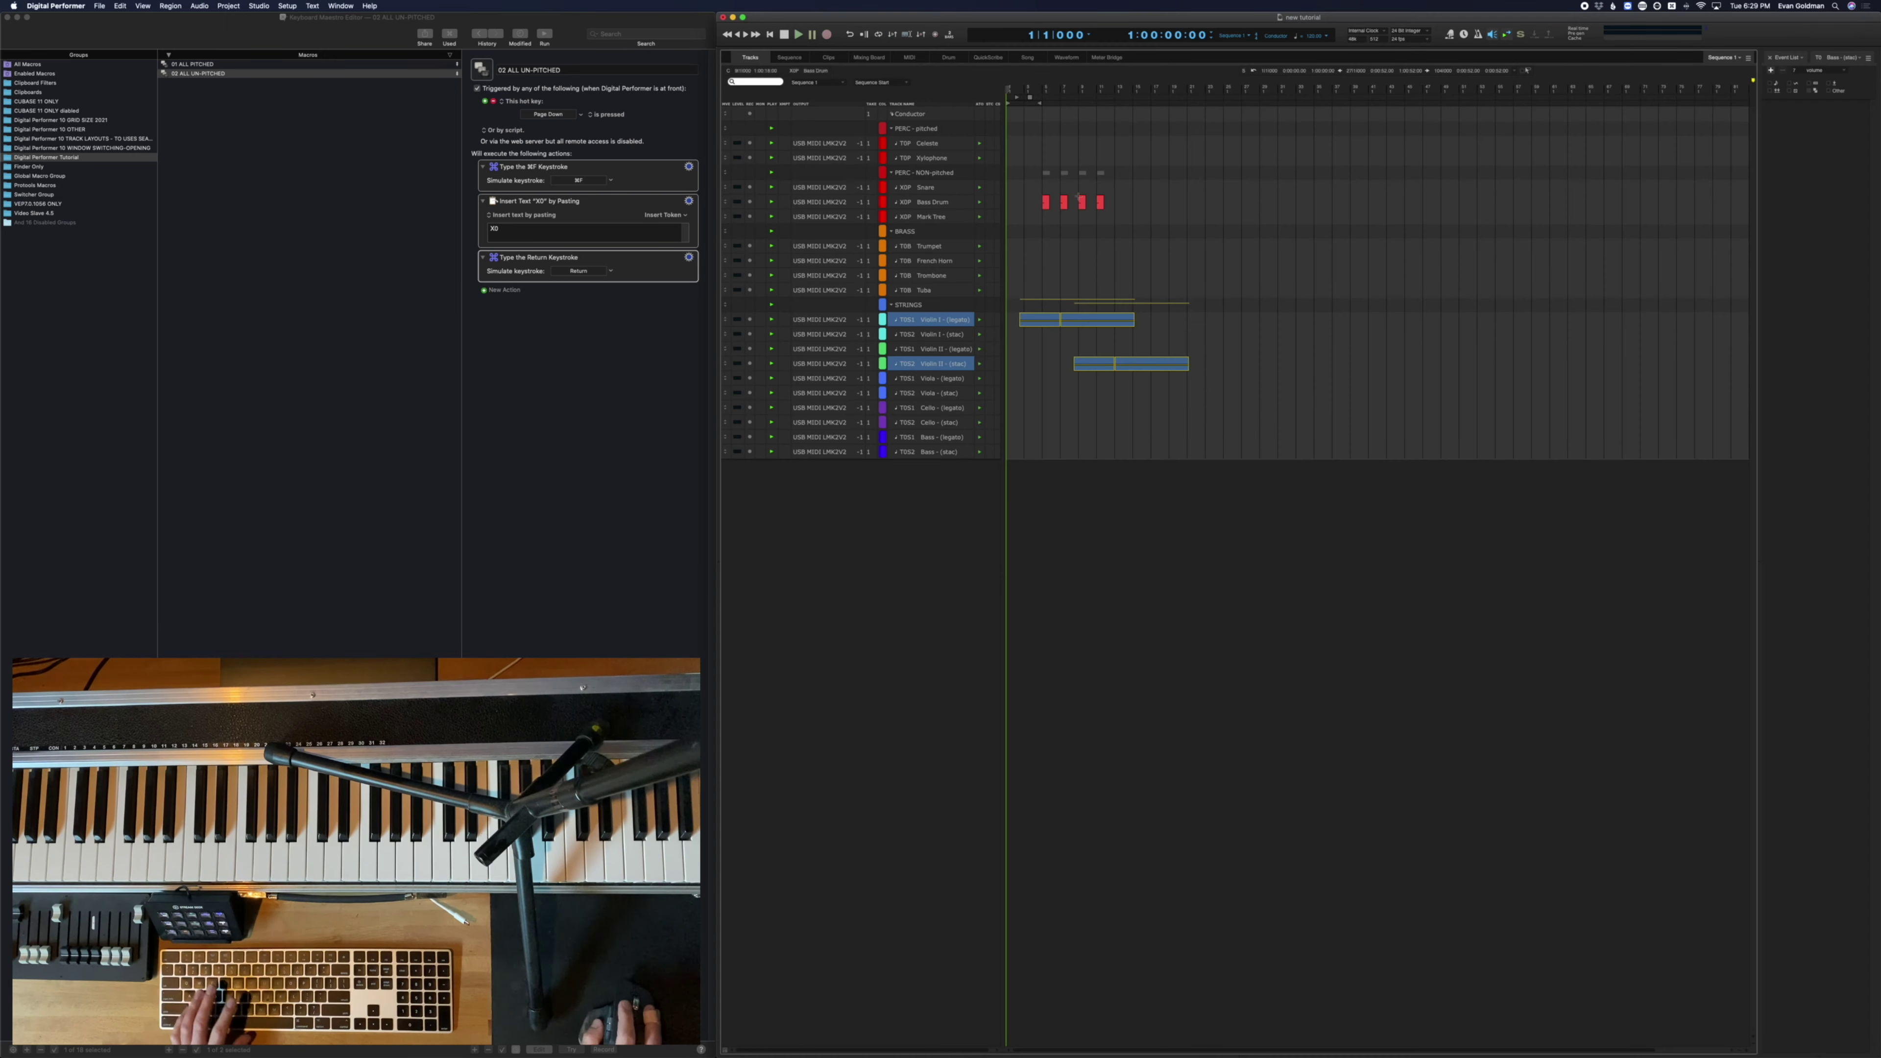
{"action": "left_click", "coordinate": [963, 204]}
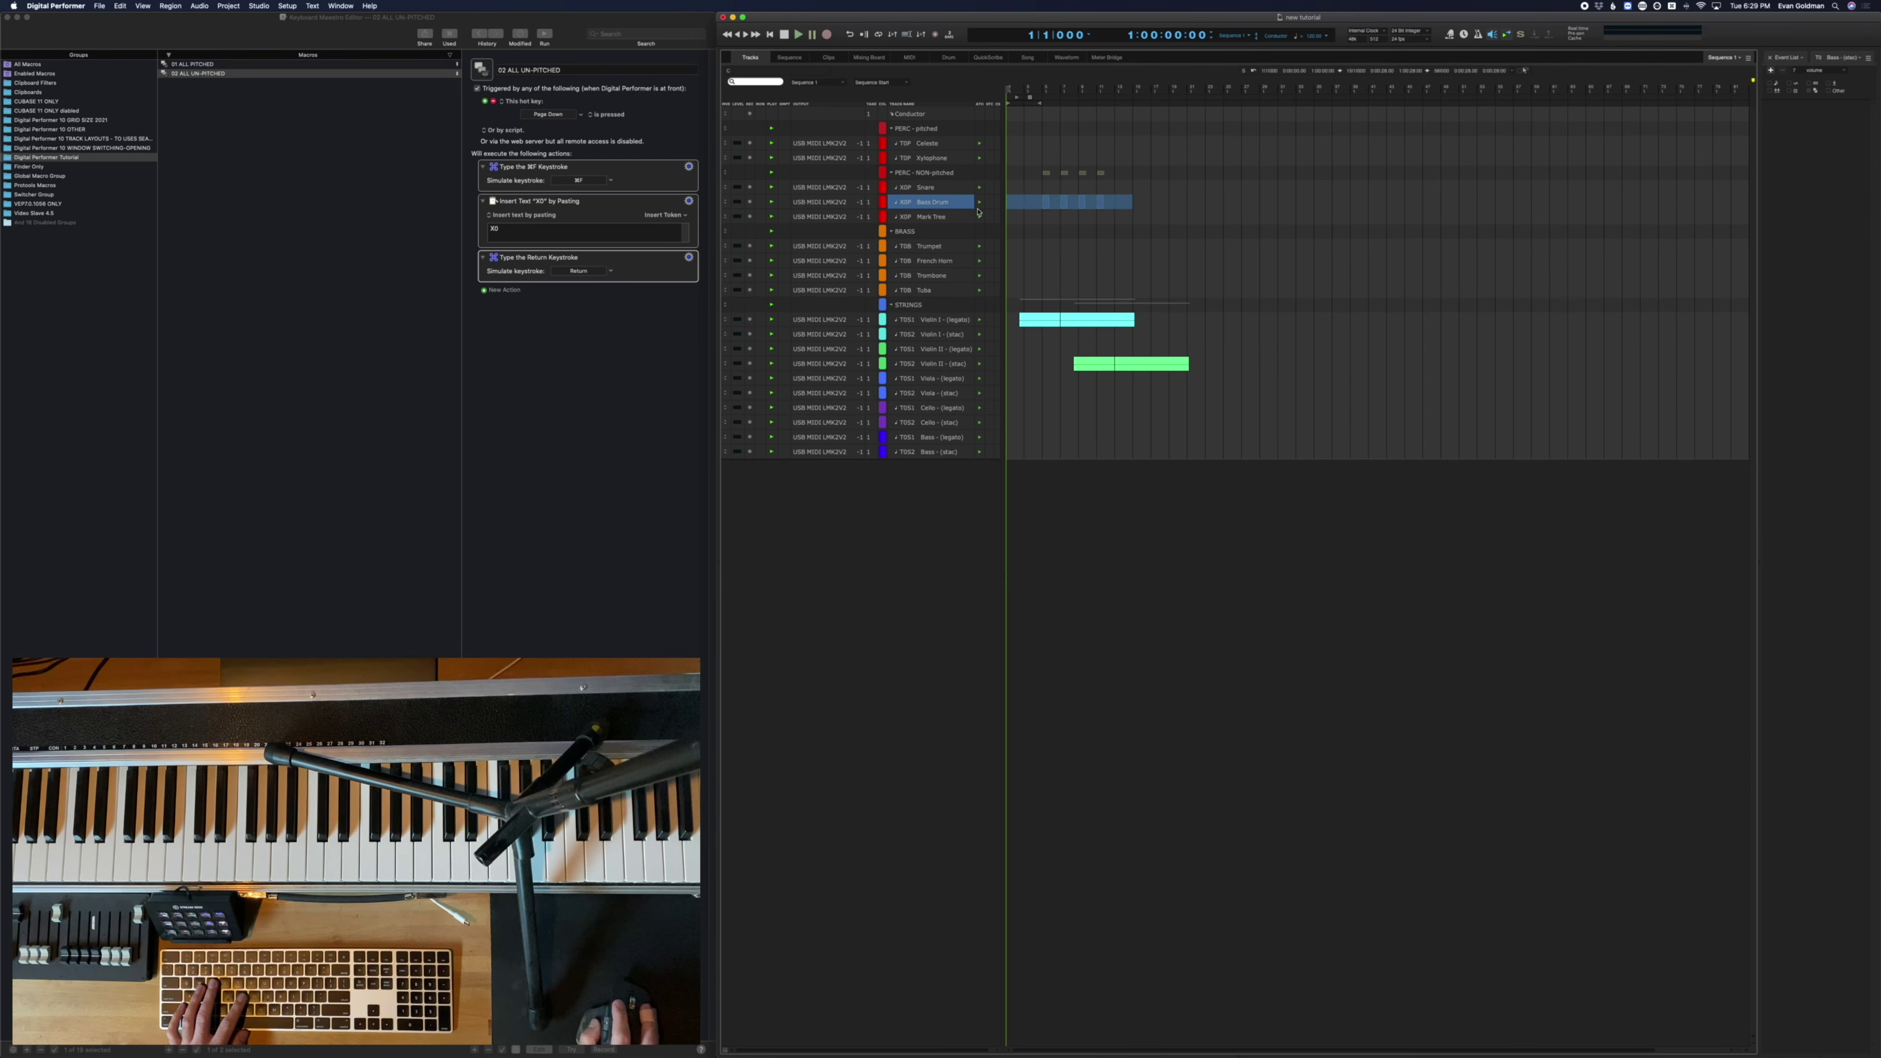
{"action": "key", "text": "shift+g"}
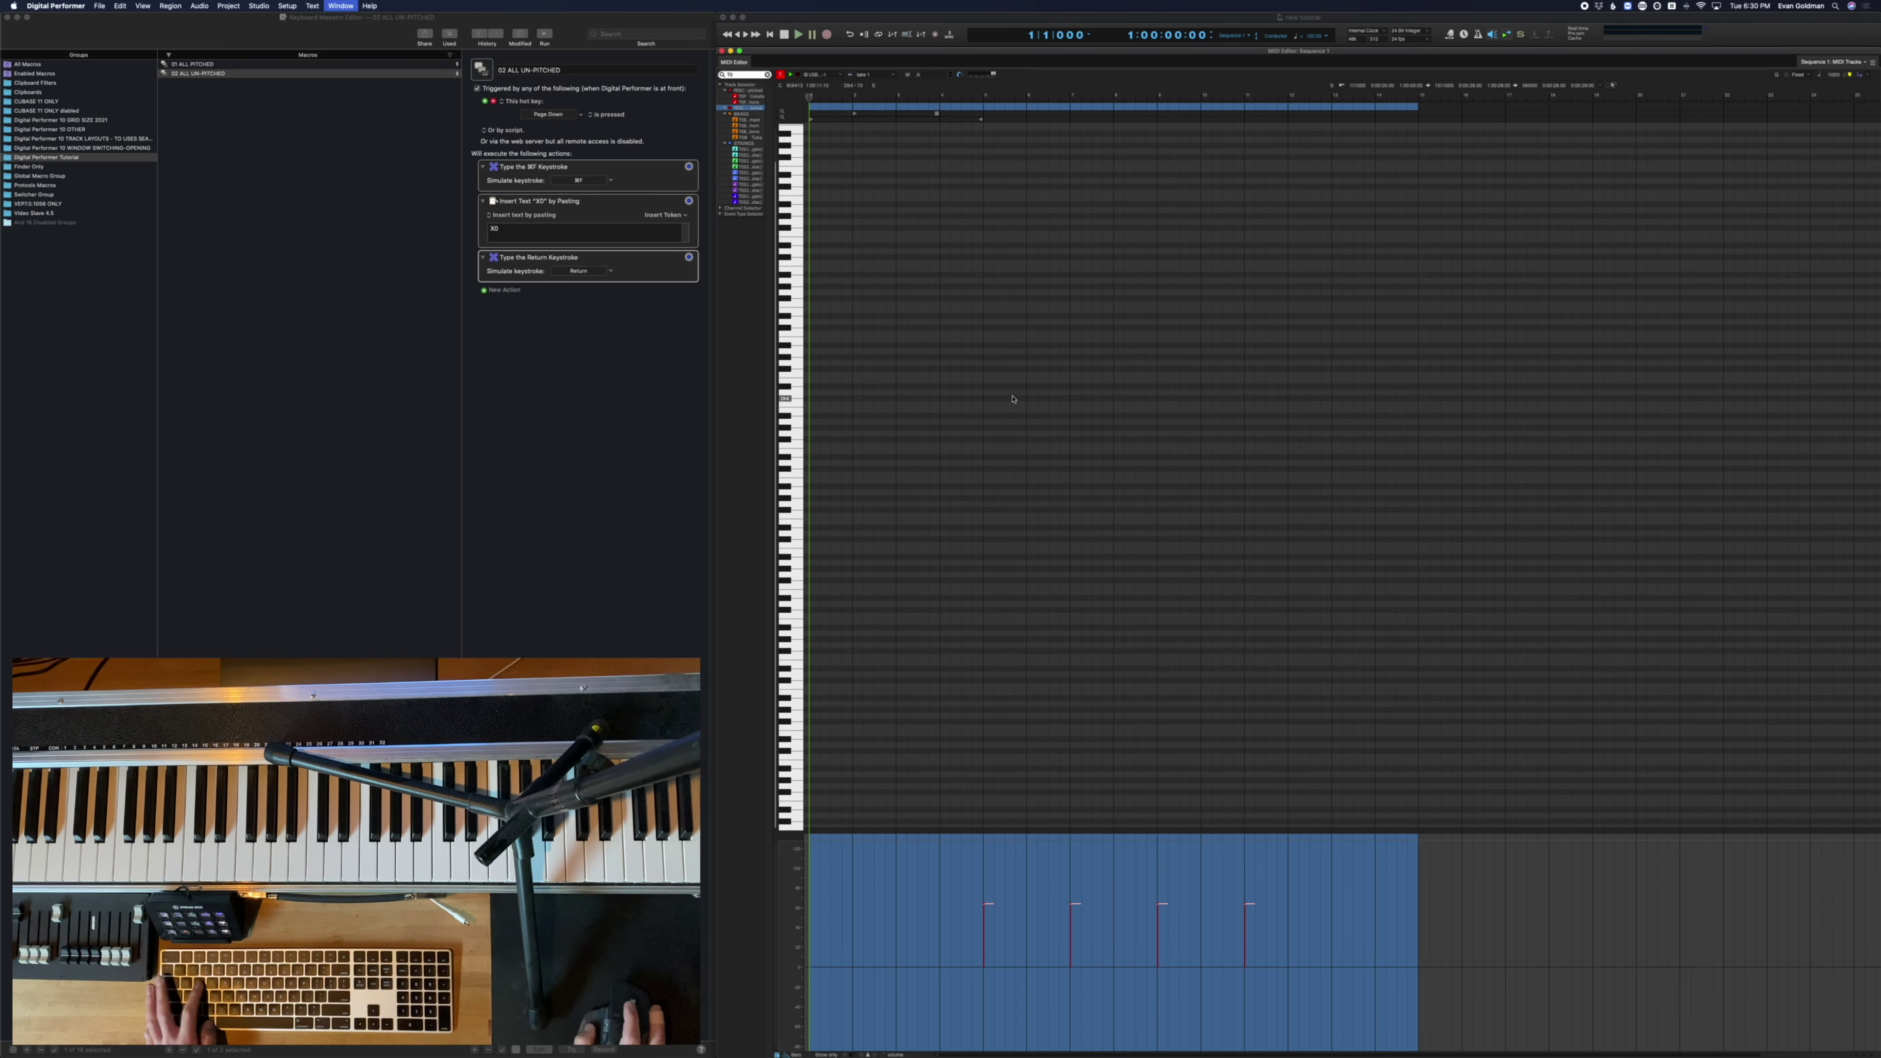
{"action": "key", "text": "shift+t"}
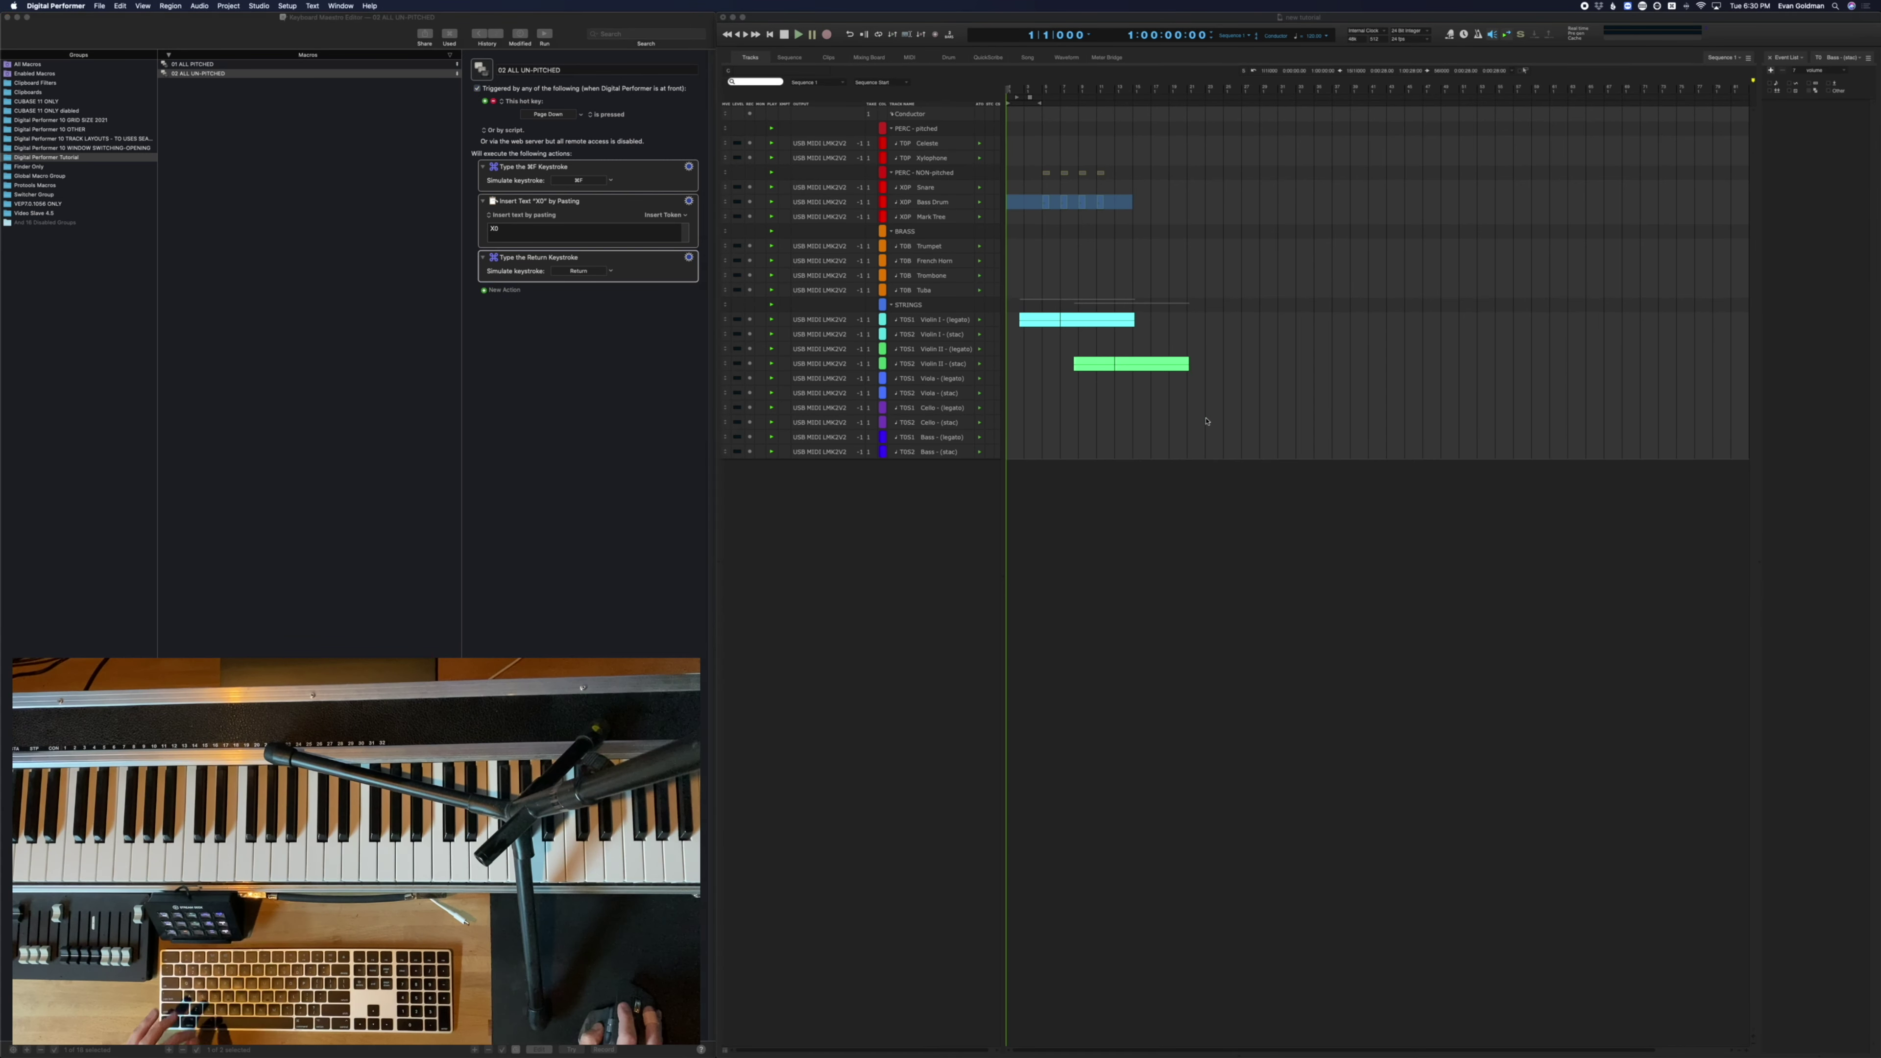
Reselect the Bass Drum bars around the four hits, check them in the MIDI editor and go back to the Tracks window
{"action": "left_click", "coordinate": [1205, 421]}
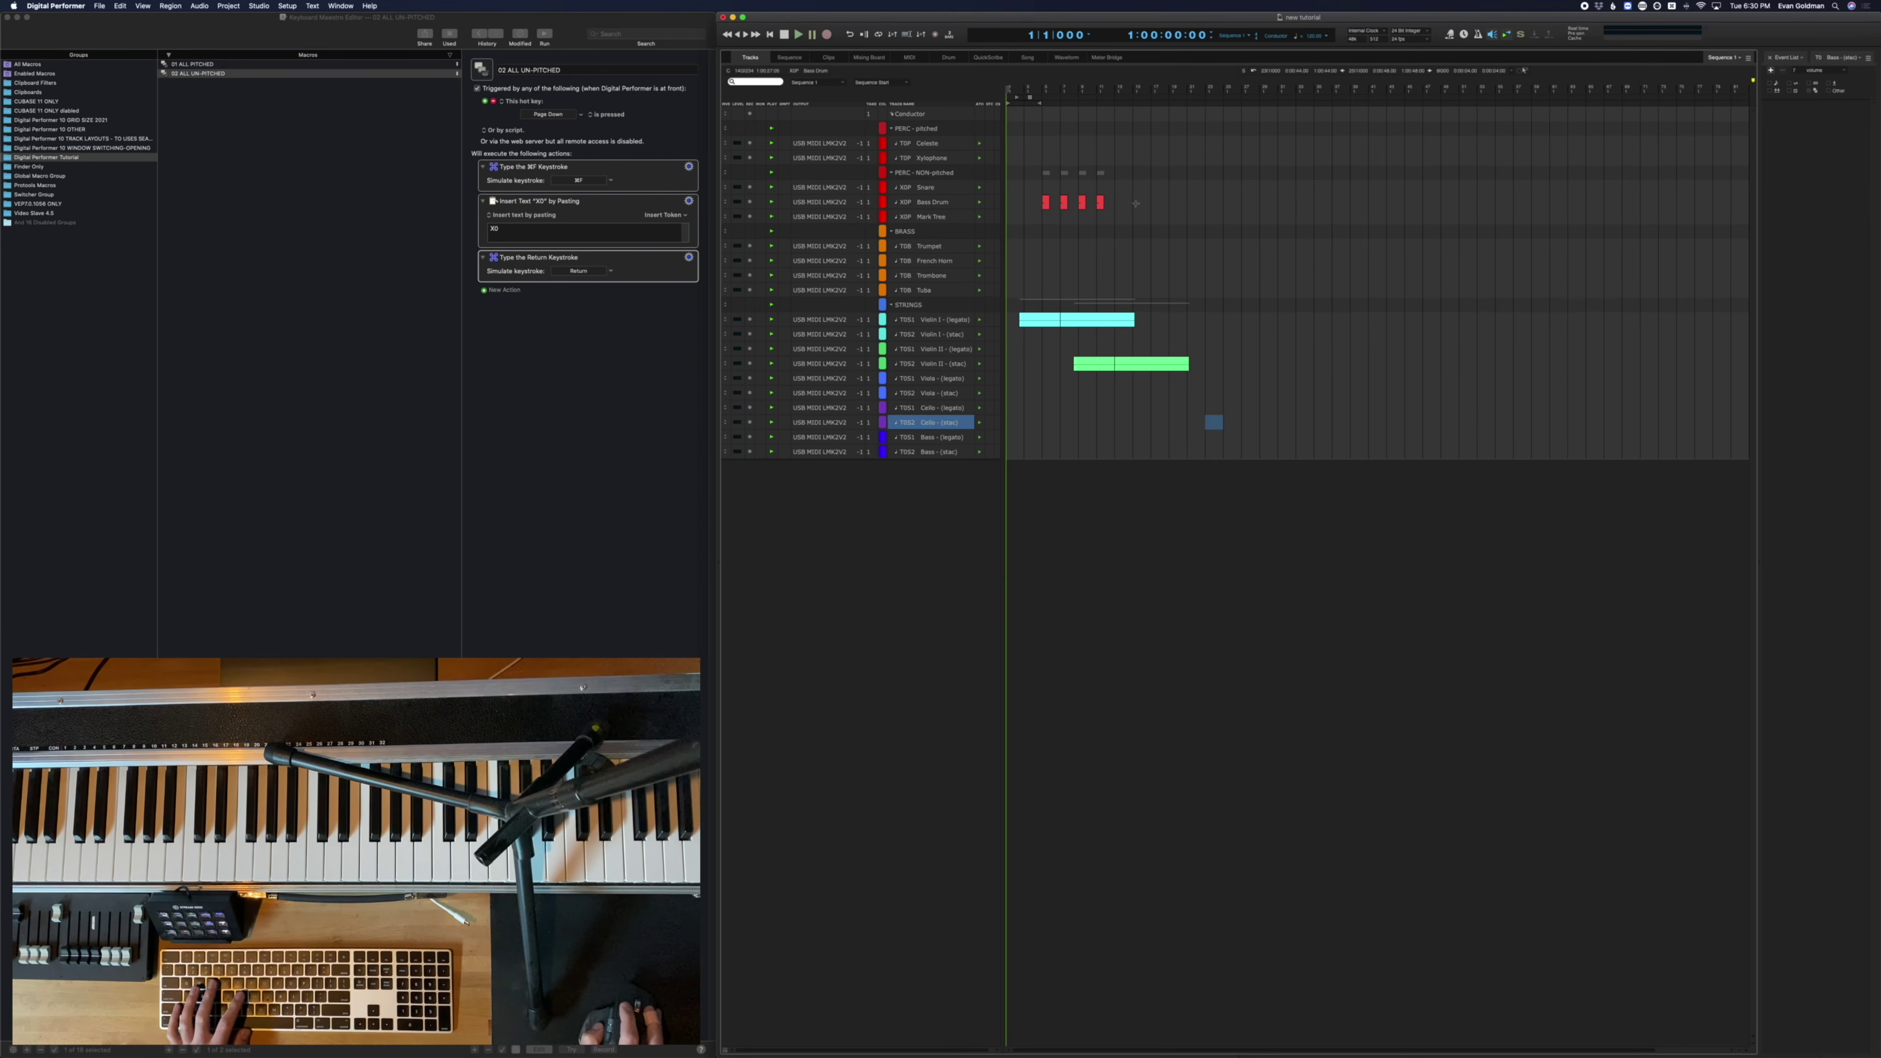
{"action": "left_click_drag", "start_coordinate": [1170, 201], "coordinate": [1023, 201]}
{"action": "key", "text": "shift+g"}
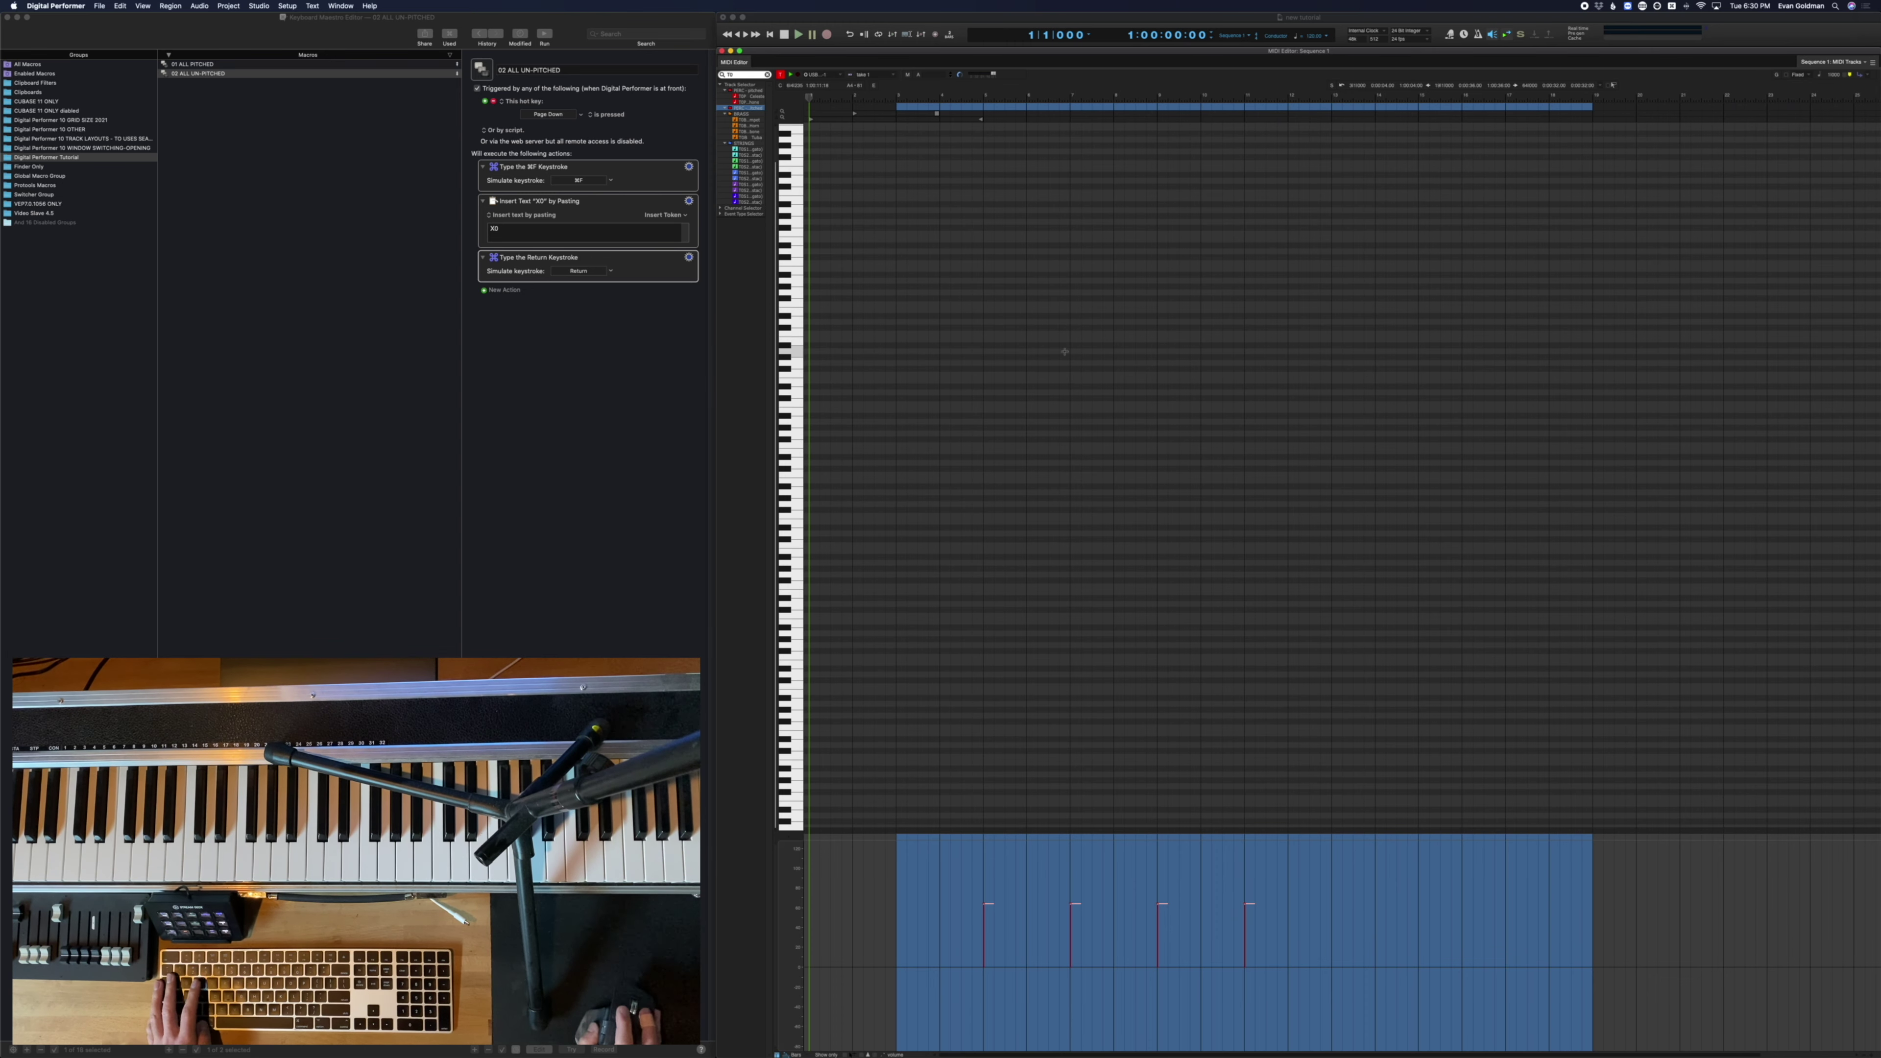
{"action": "key", "text": "shift+t"}
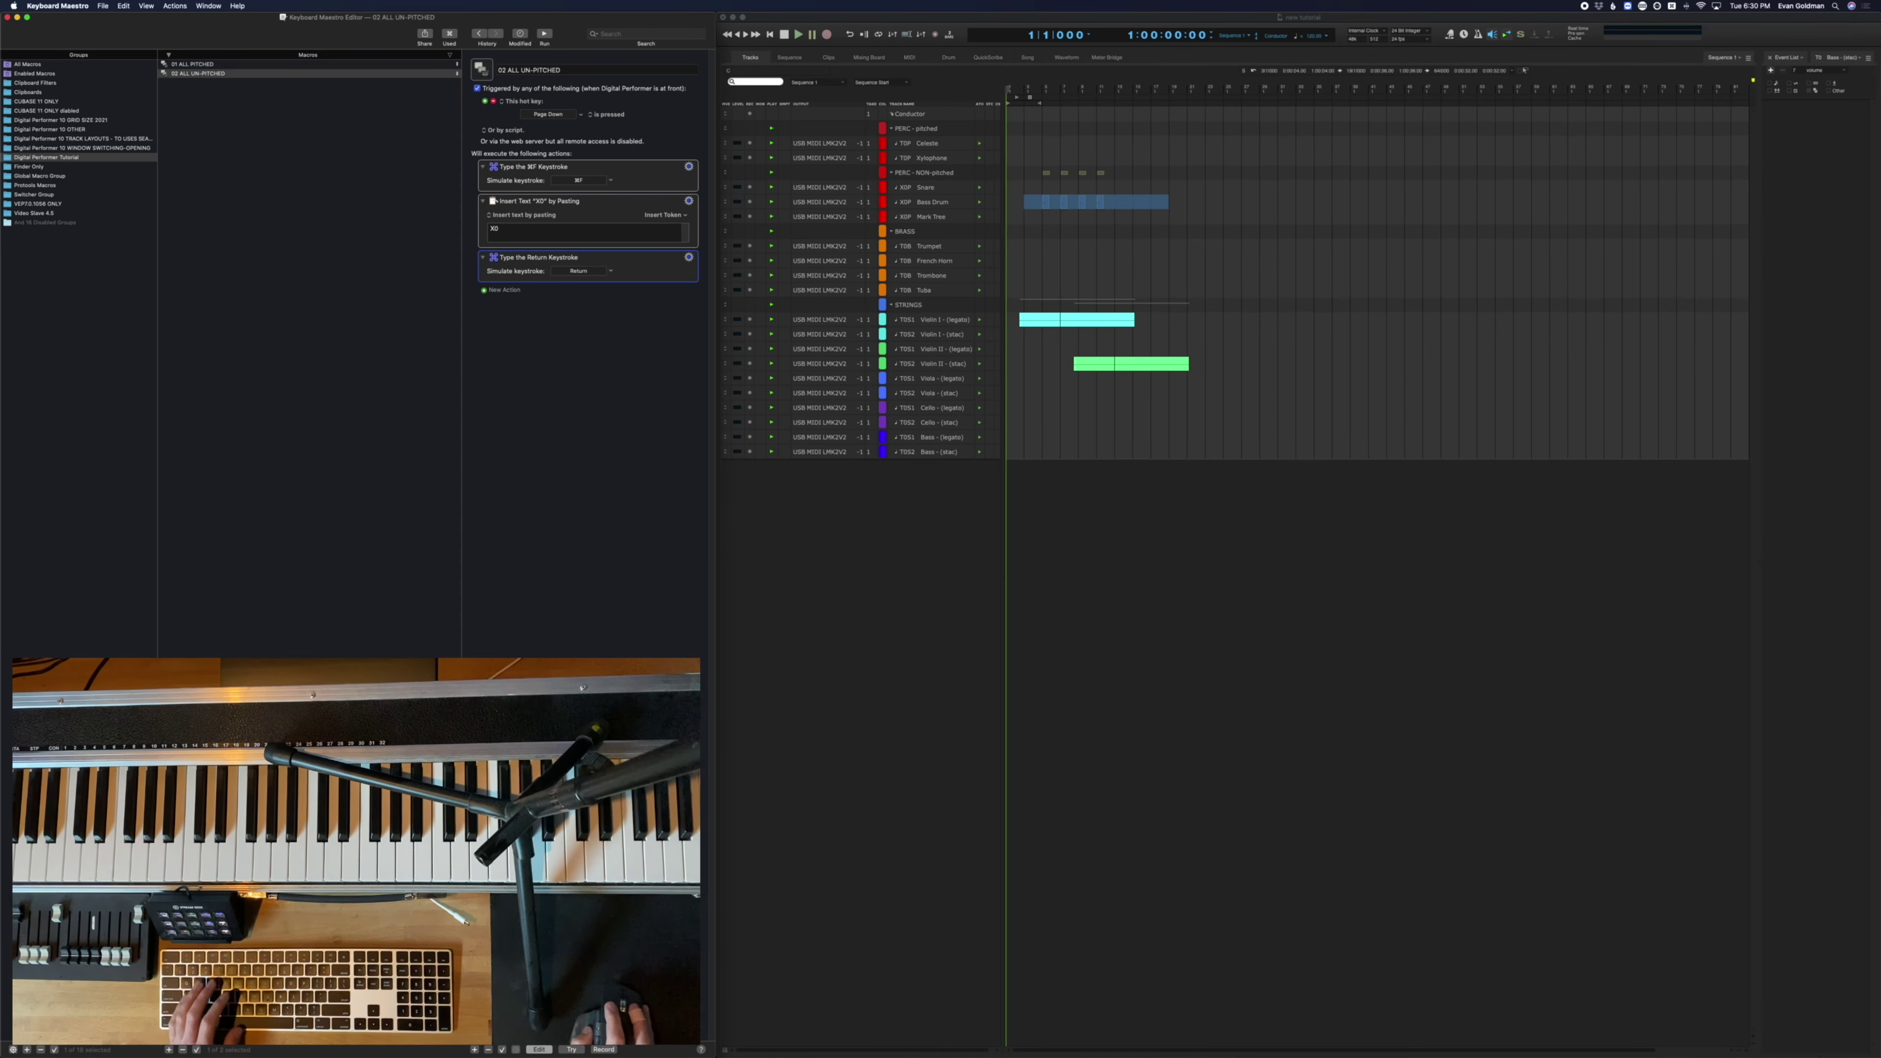
Create a new macro in Keyboard Maestro's Digital Performer Tutorial group and name it Open Midi Editor
{"action": "left_click", "coordinate": [170, 1050]}
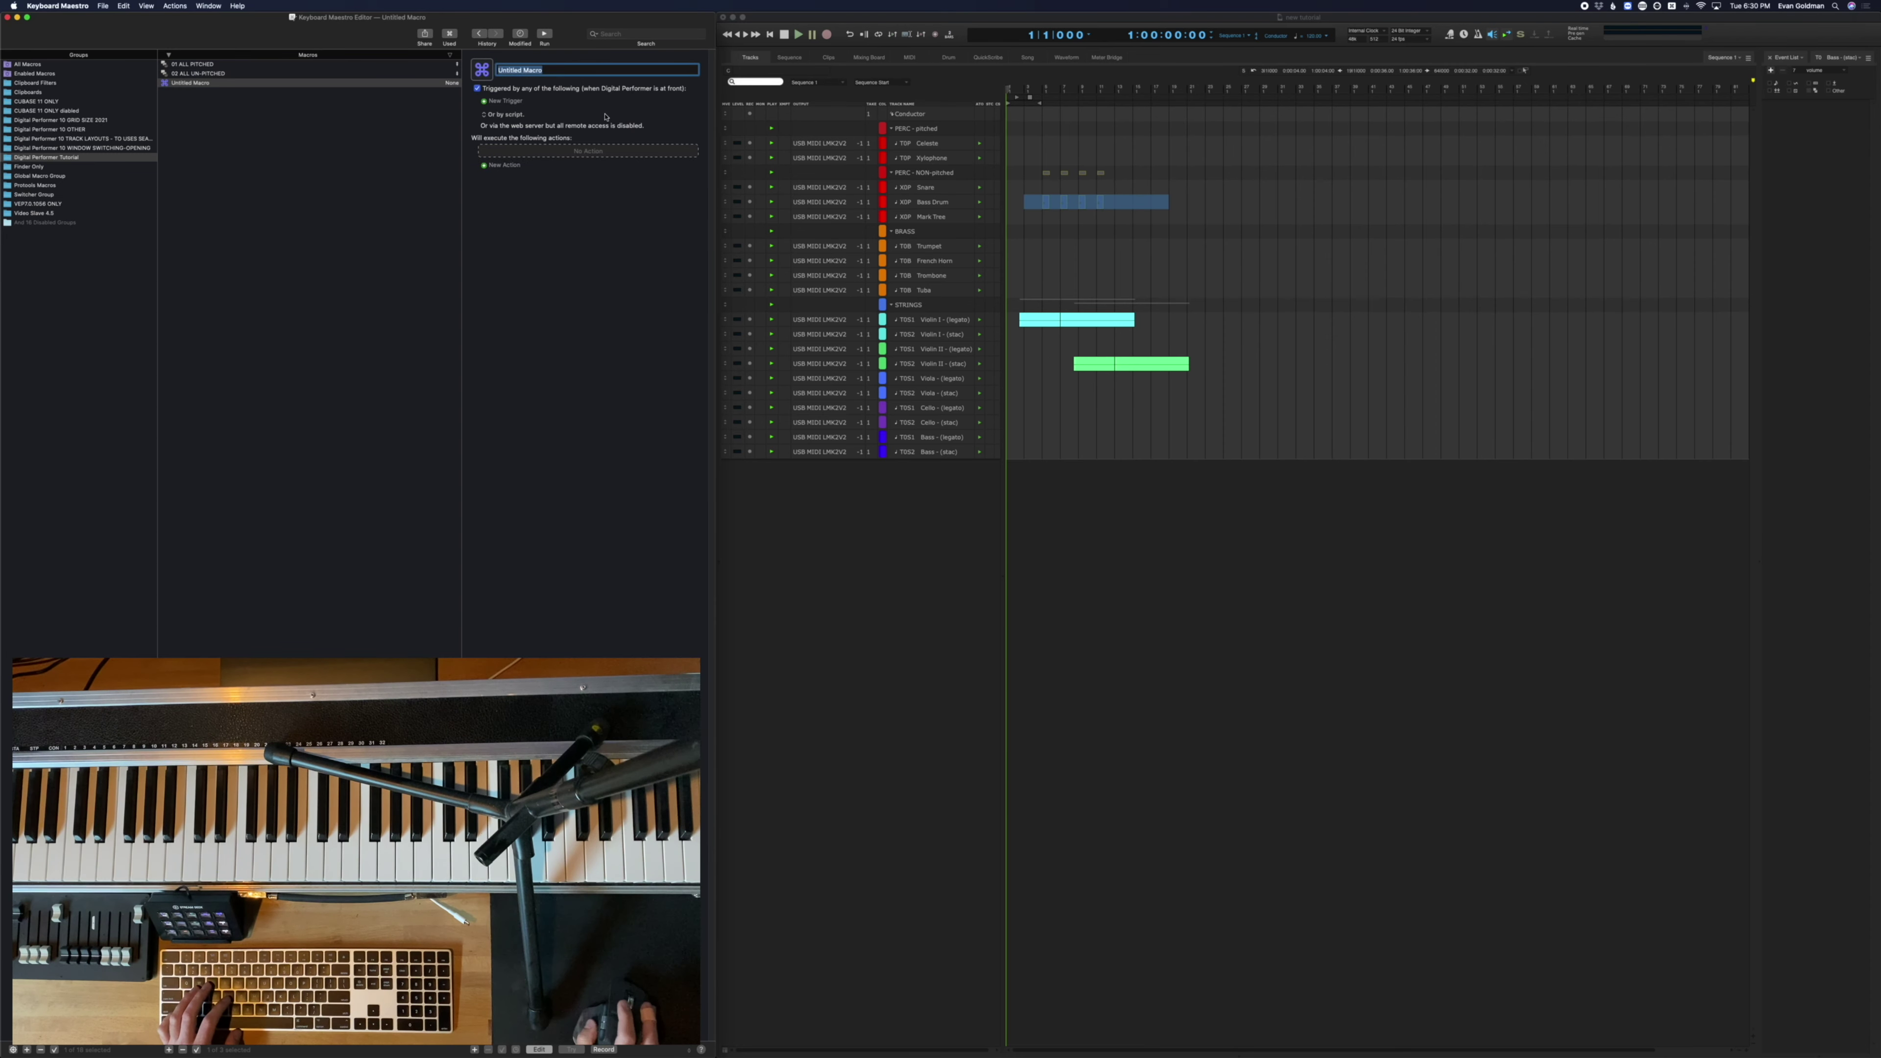
{"action": "type", "text": "Op"}
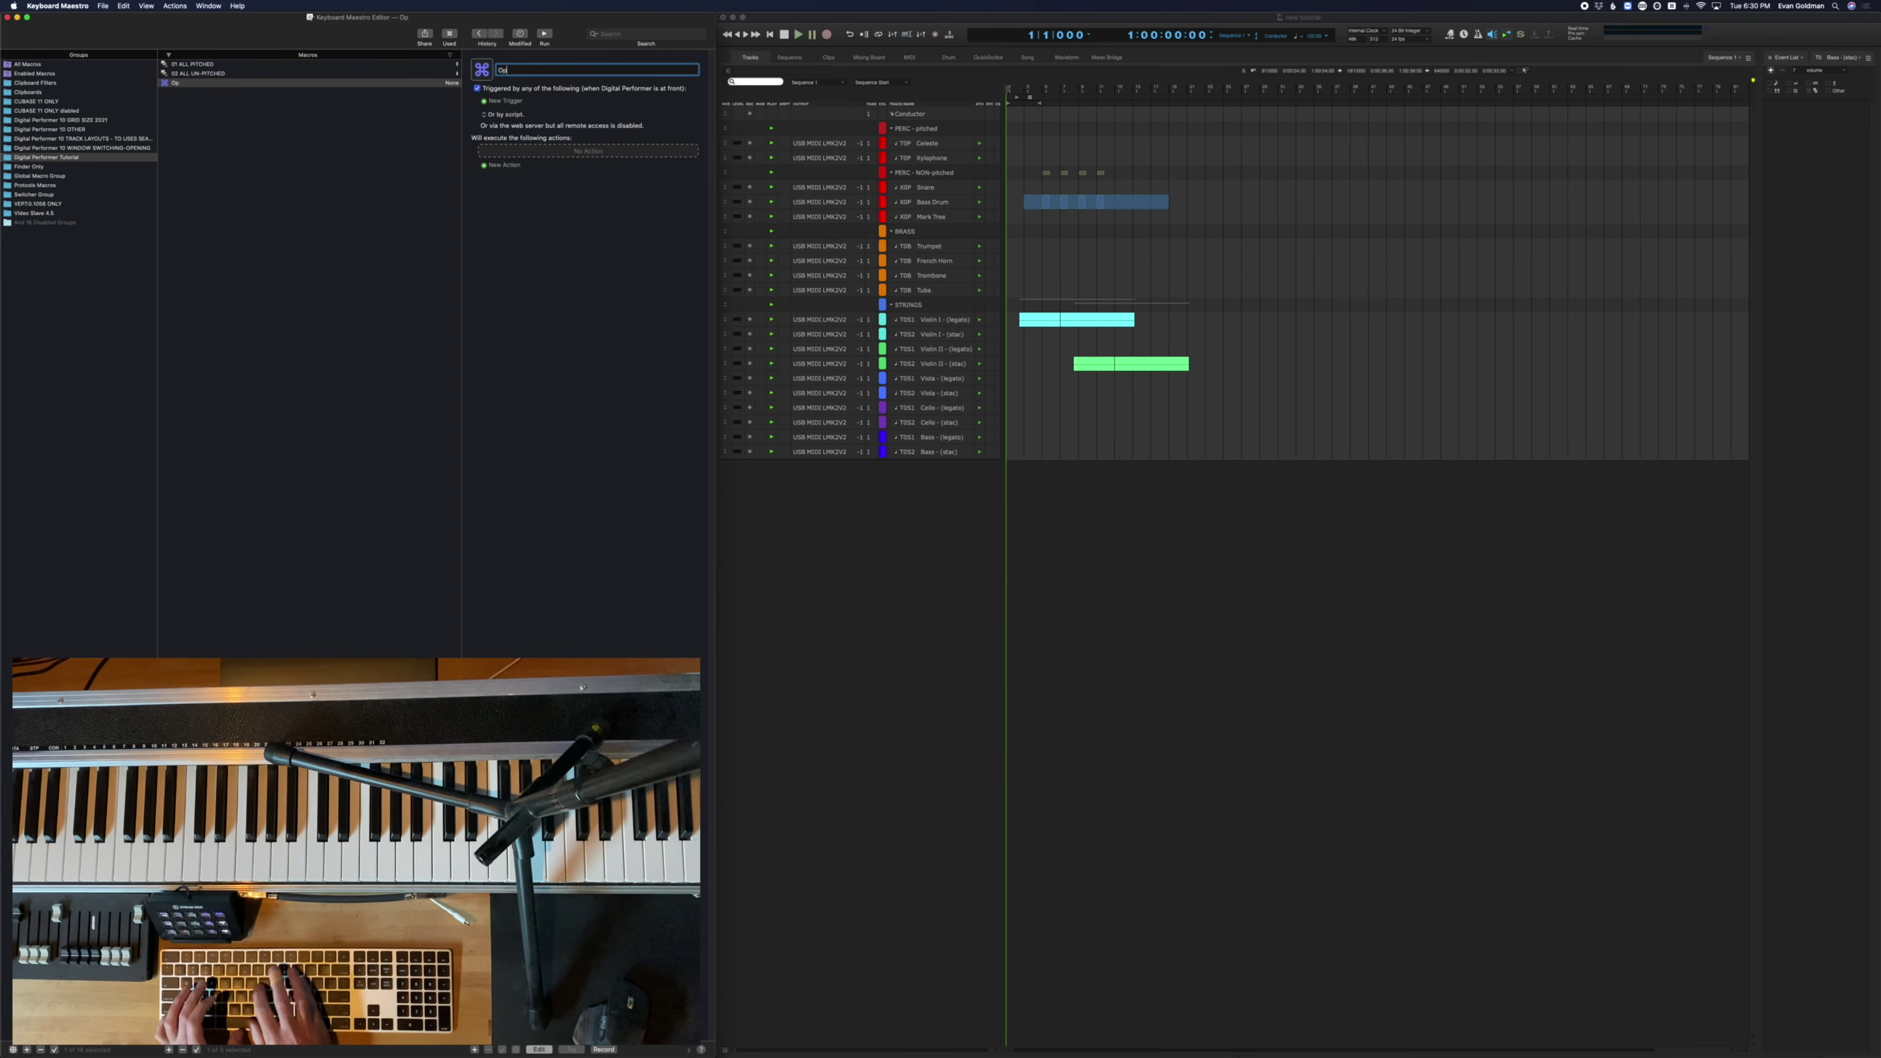
{"action": "type", "text": "en Midi Teditor"}
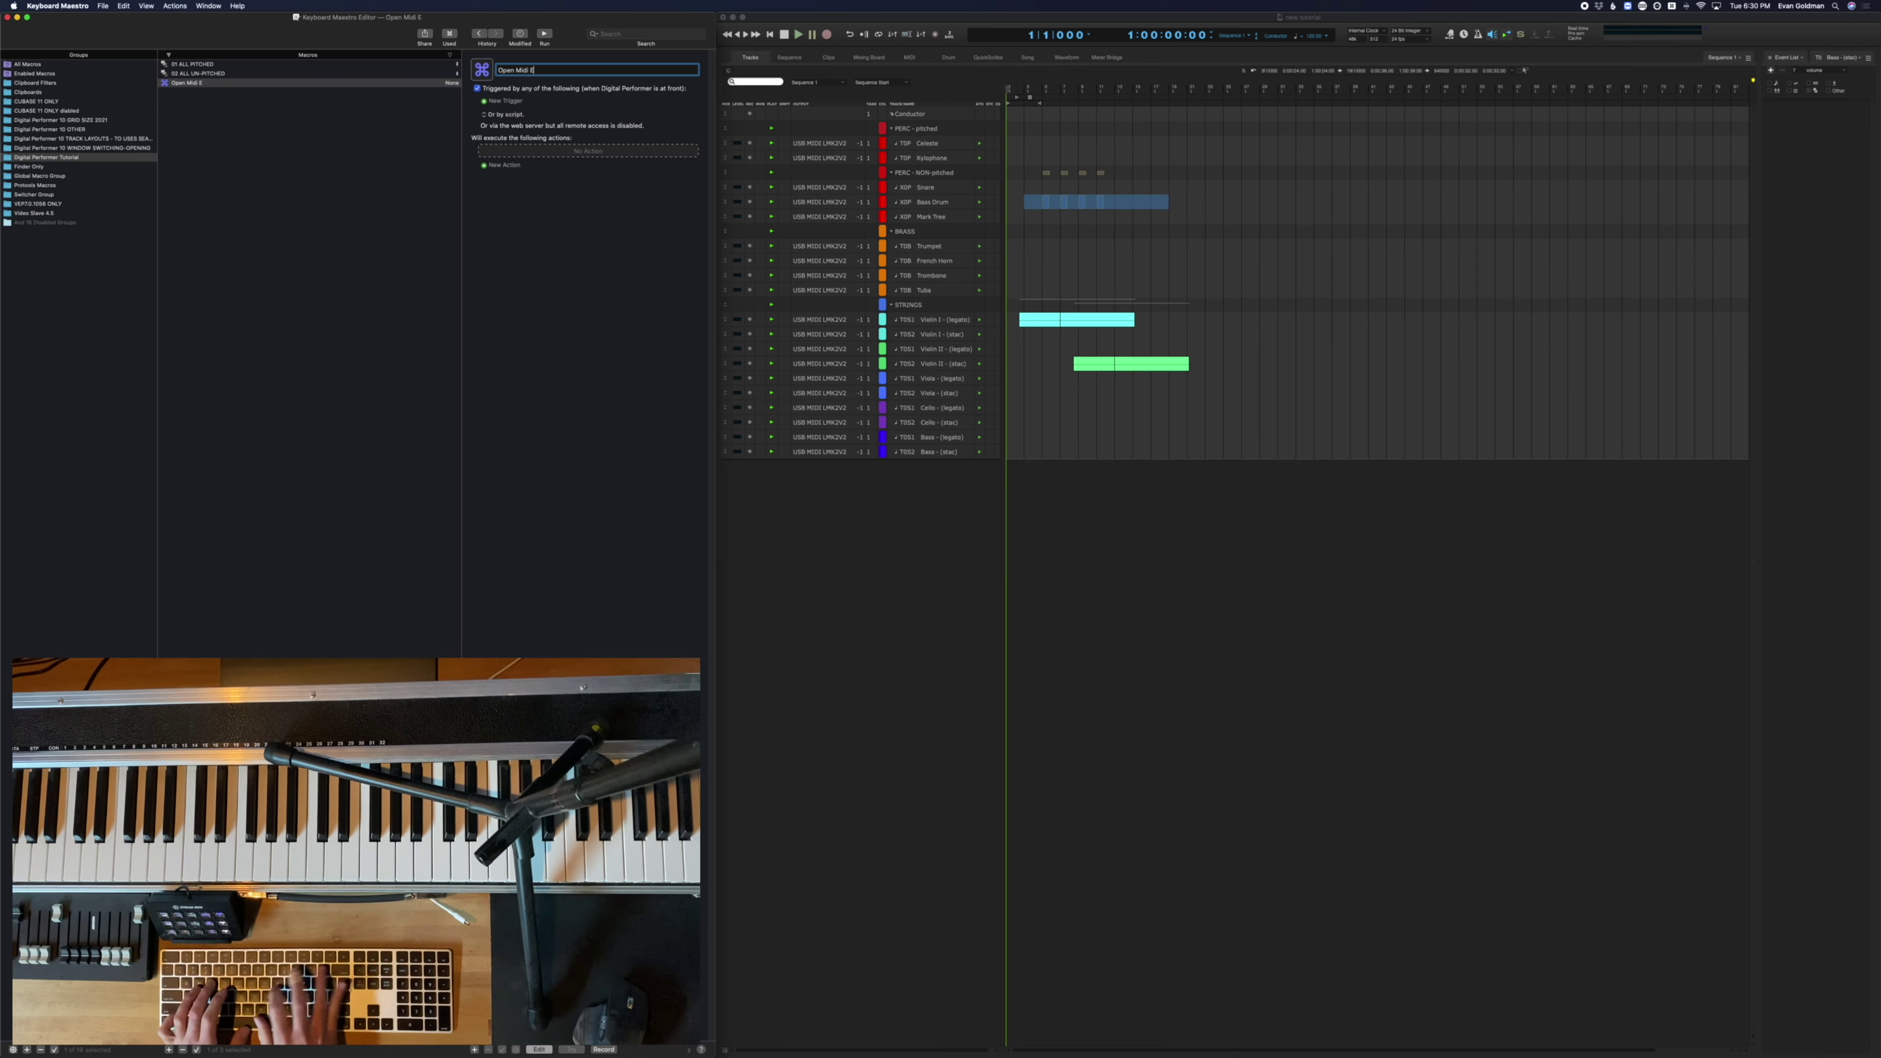
{"action": "key", "text": "Return"}
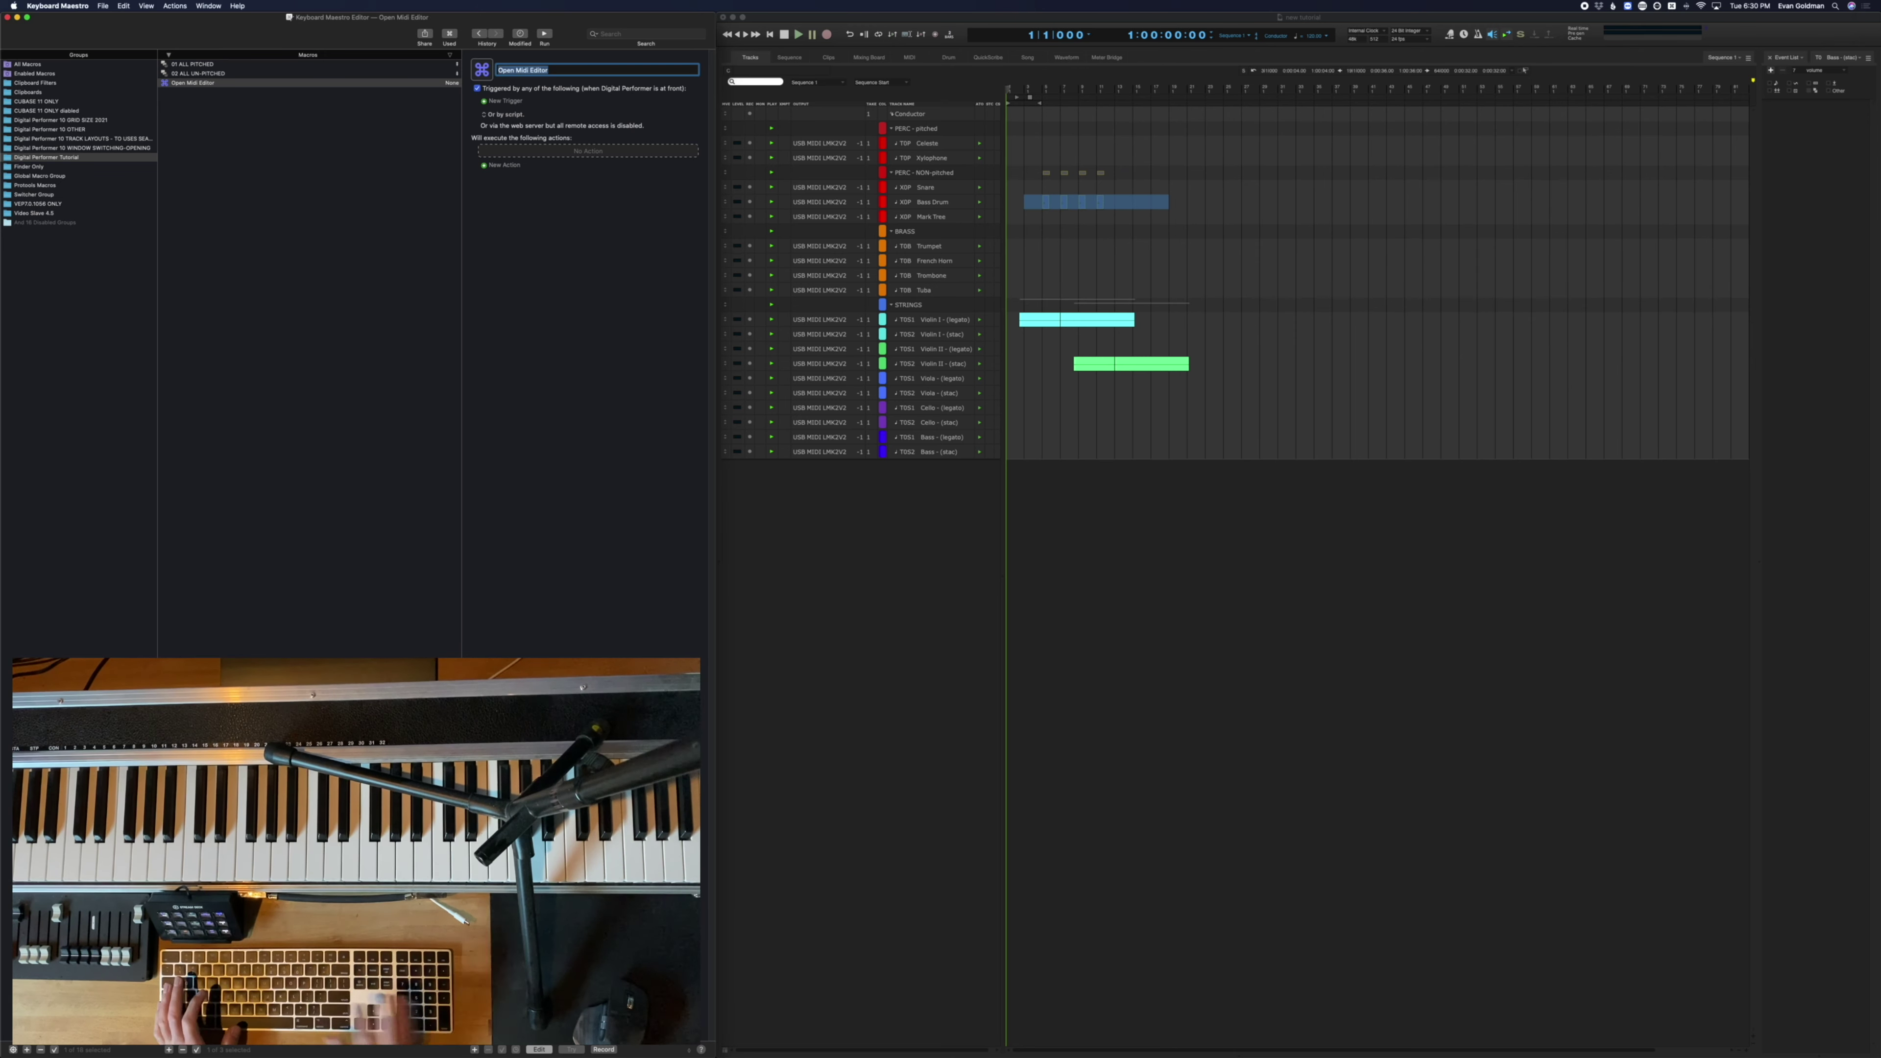
Add a hot key trigger to the Open Midi Editor macro and set it to Control+G
{"action": "left_click", "coordinate": [510, 101]}
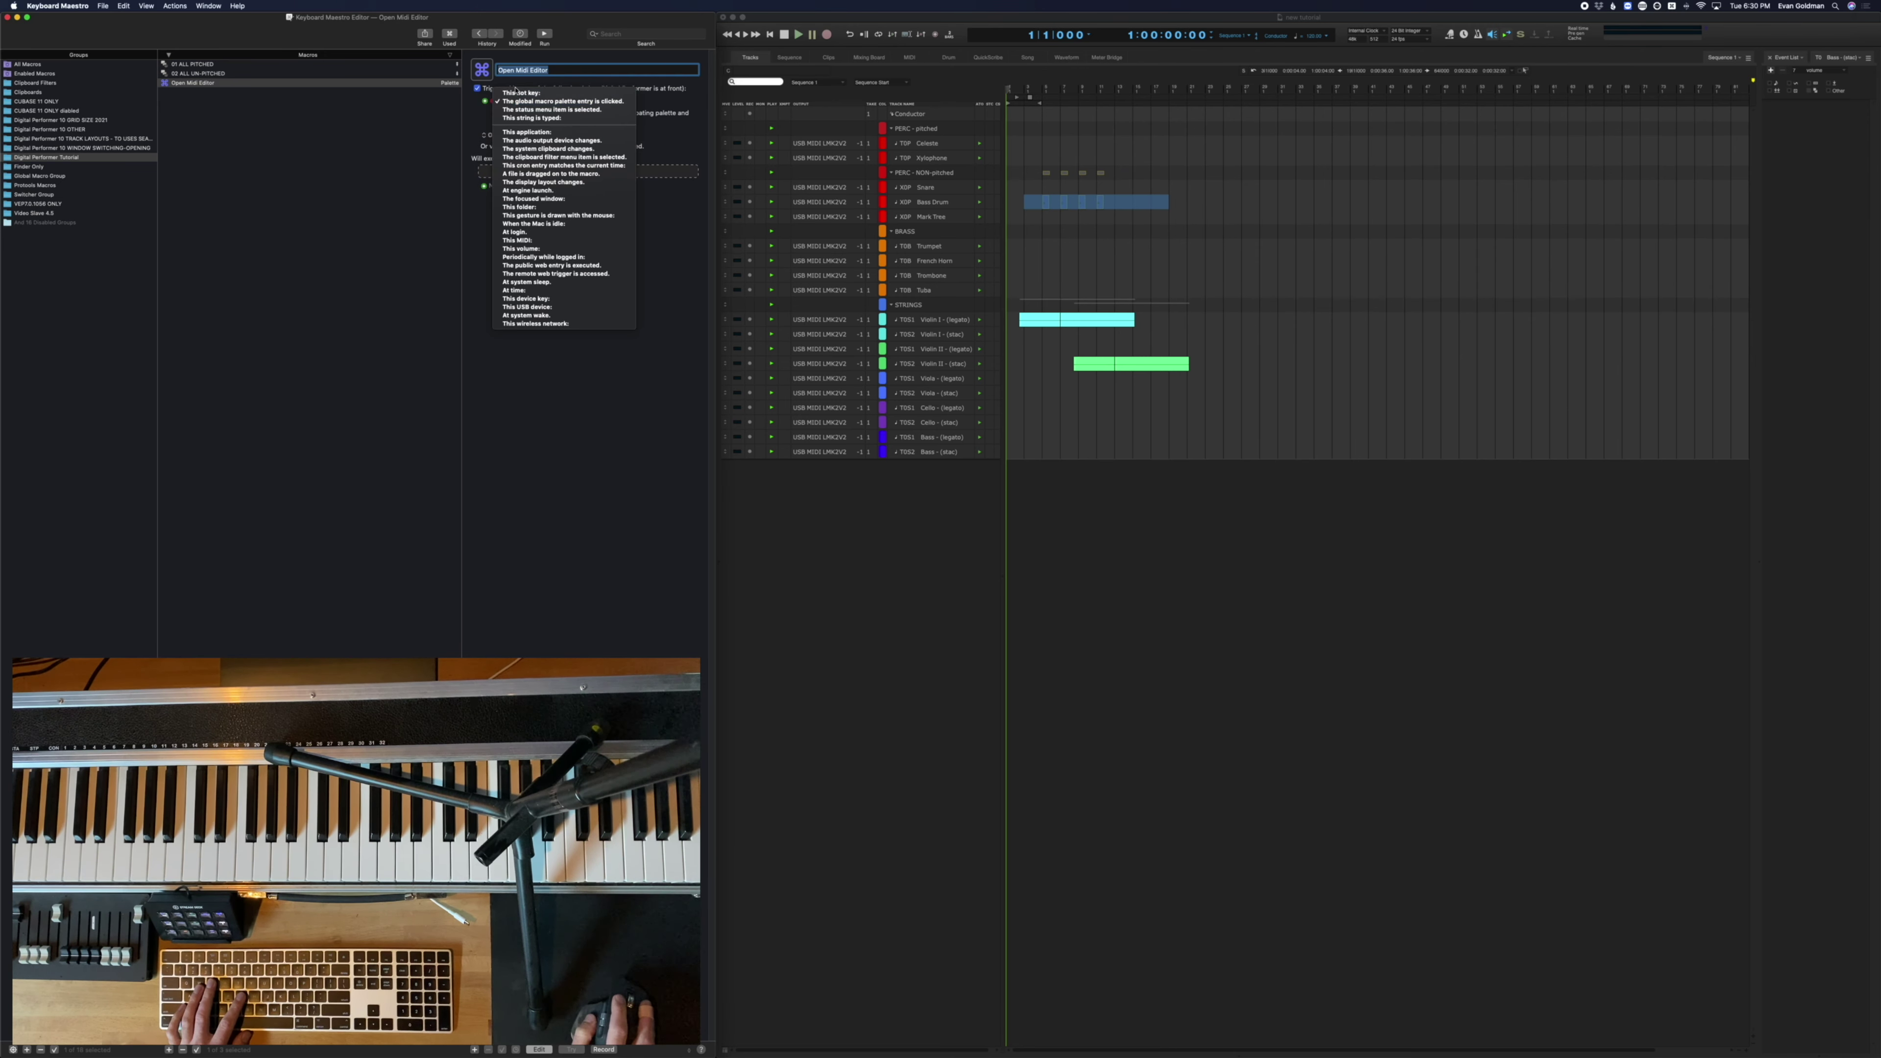
{"action": "left_click", "coordinate": [520, 93]}
{"action": "key", "text": "ctrl+g"}
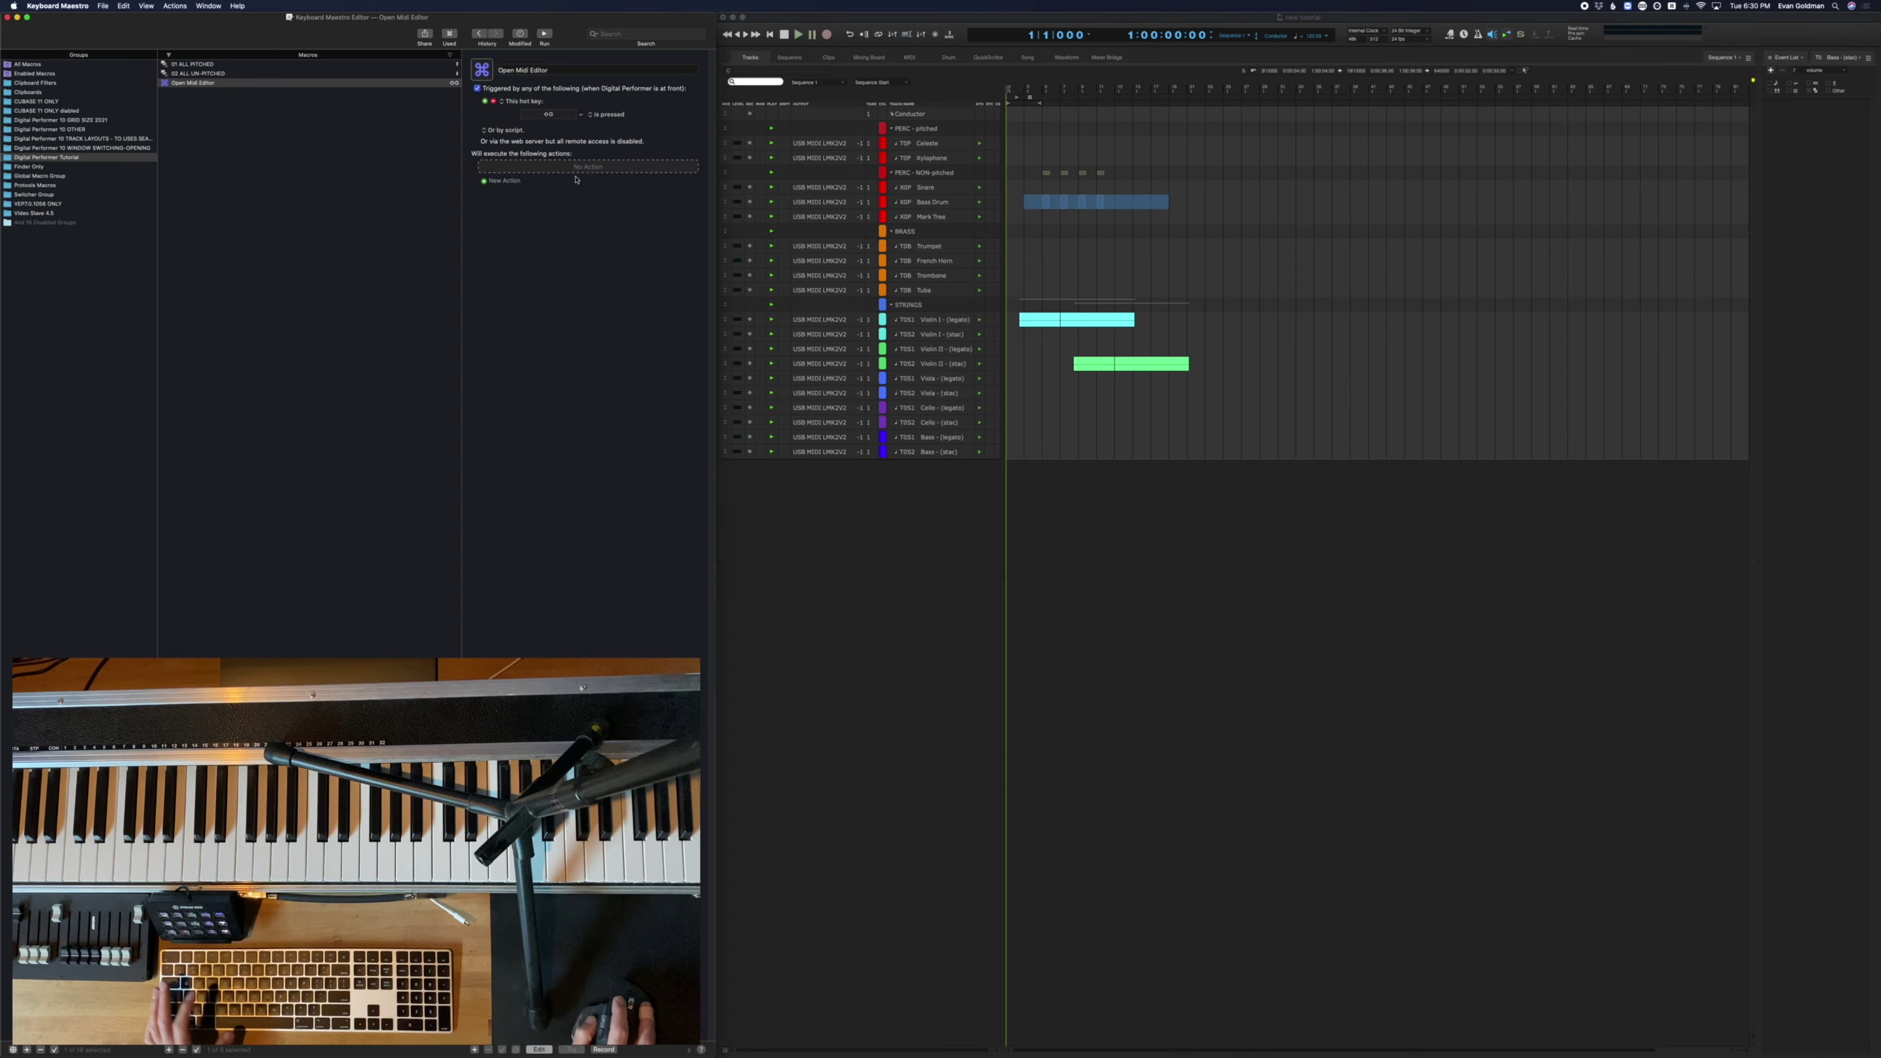
Find the Type a Keystroke action, add it to the macro with Shift+G as the simulated keystroke, and close the action list
{"action": "left_click", "coordinate": [503, 183]}
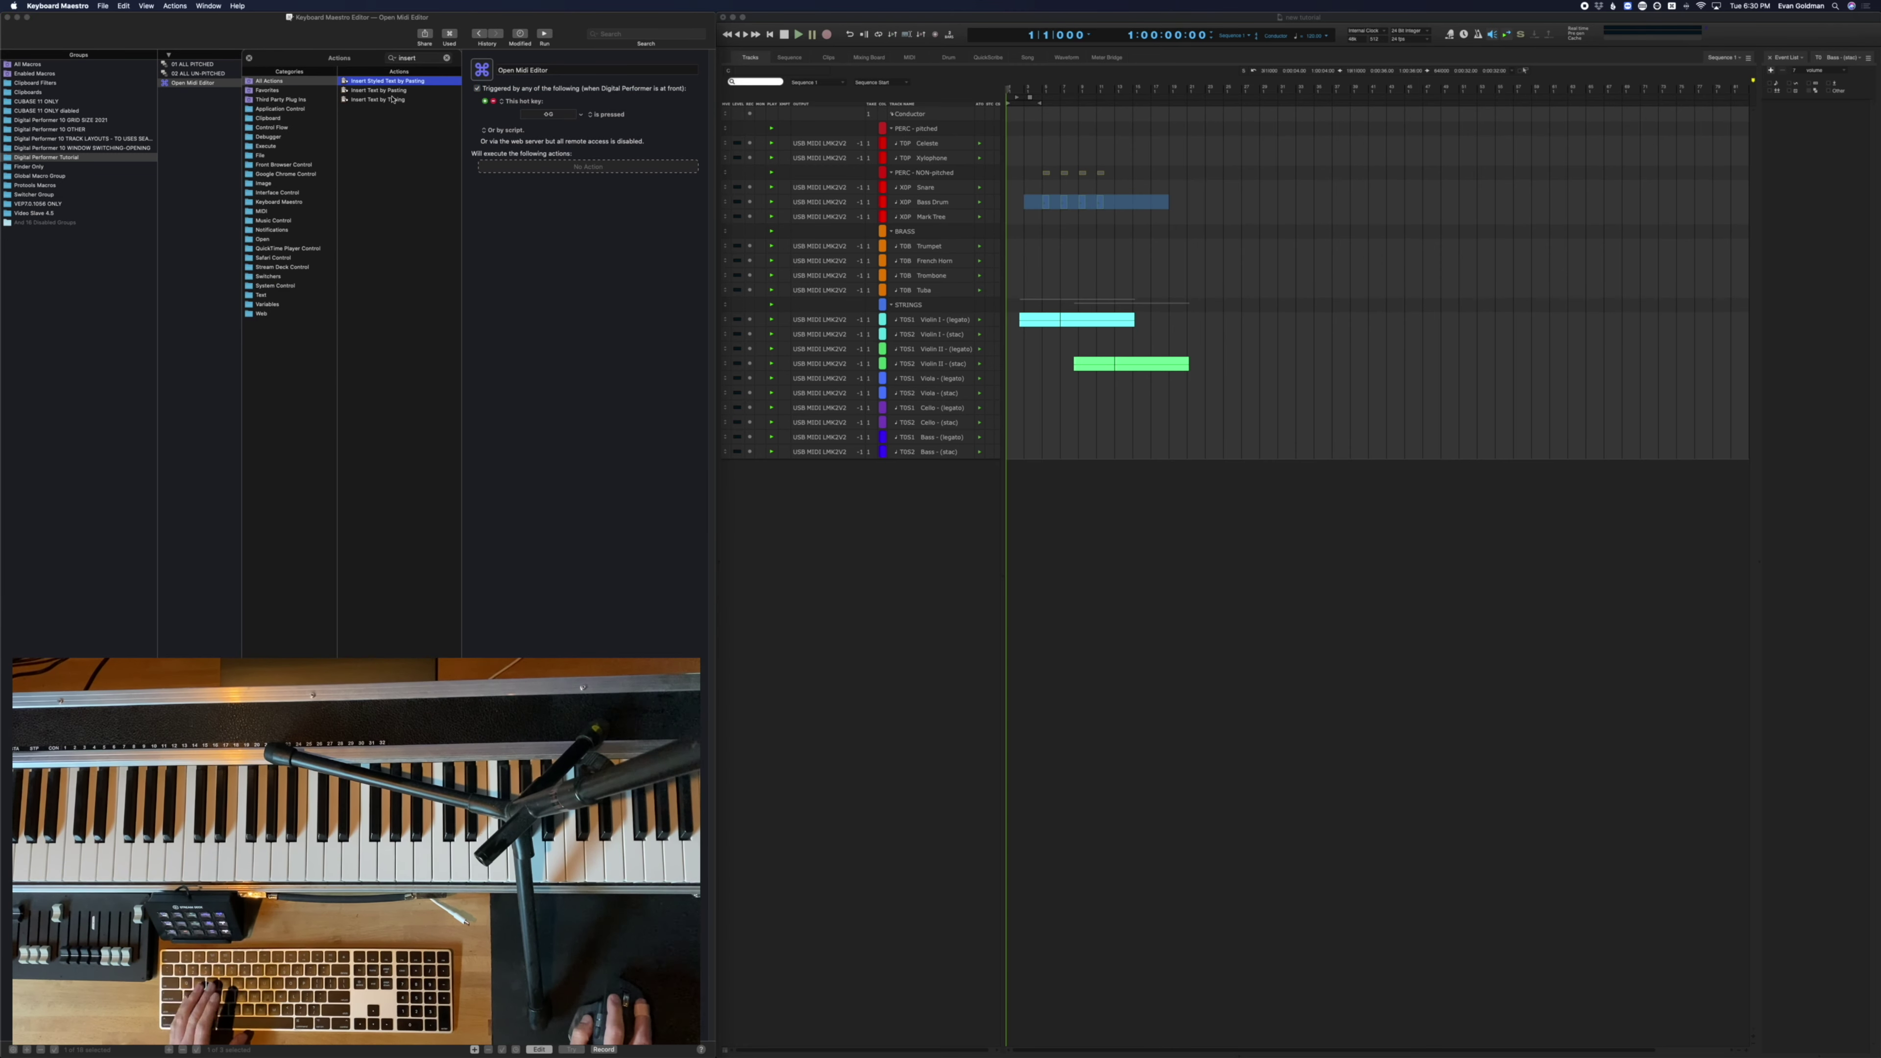
{"action": "double_click", "coordinate": [434, 57]}
{"action": "type", "text": "shift"}
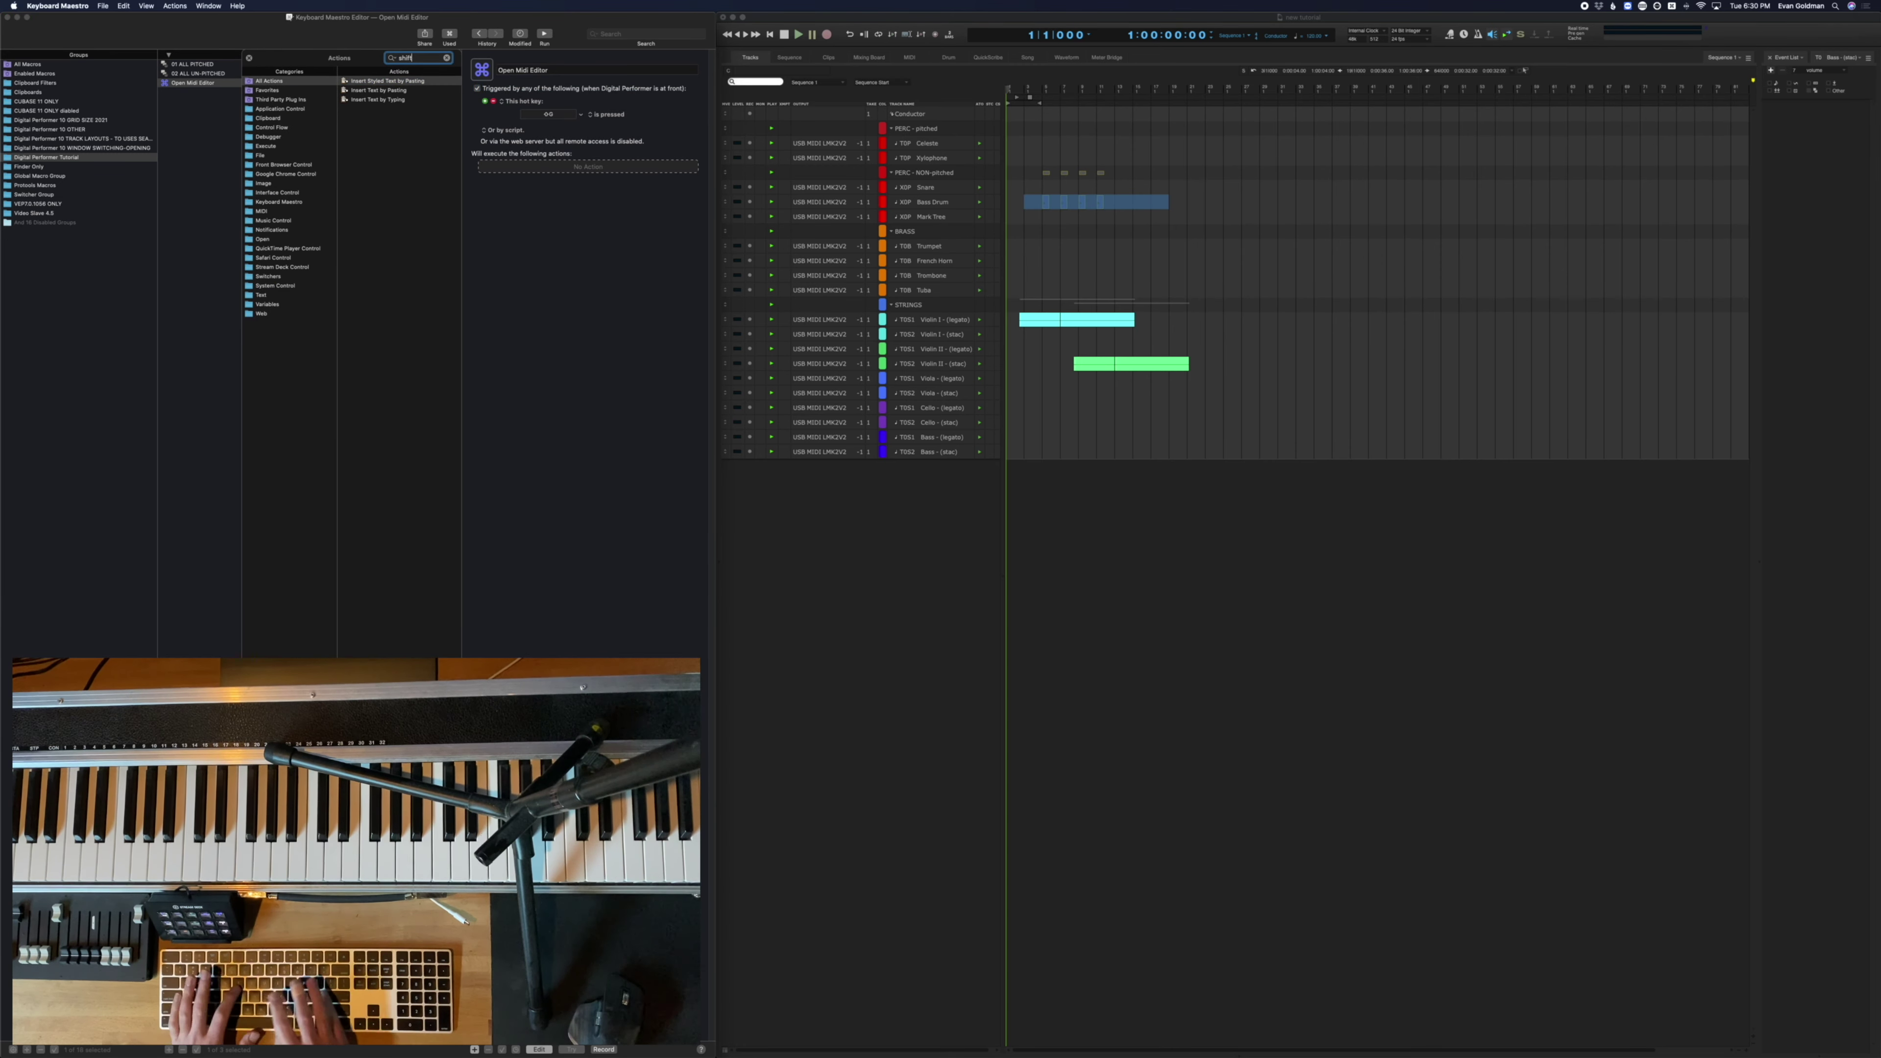
{"action": "key", "text": "BackSpace"}
{"action": "key", "text": "BackSpace"}
{"action": "key", "text": "BackSpace"}
{"action": "key", "text": "BackSpace"}
{"action": "key", "text": "BackSpace"}
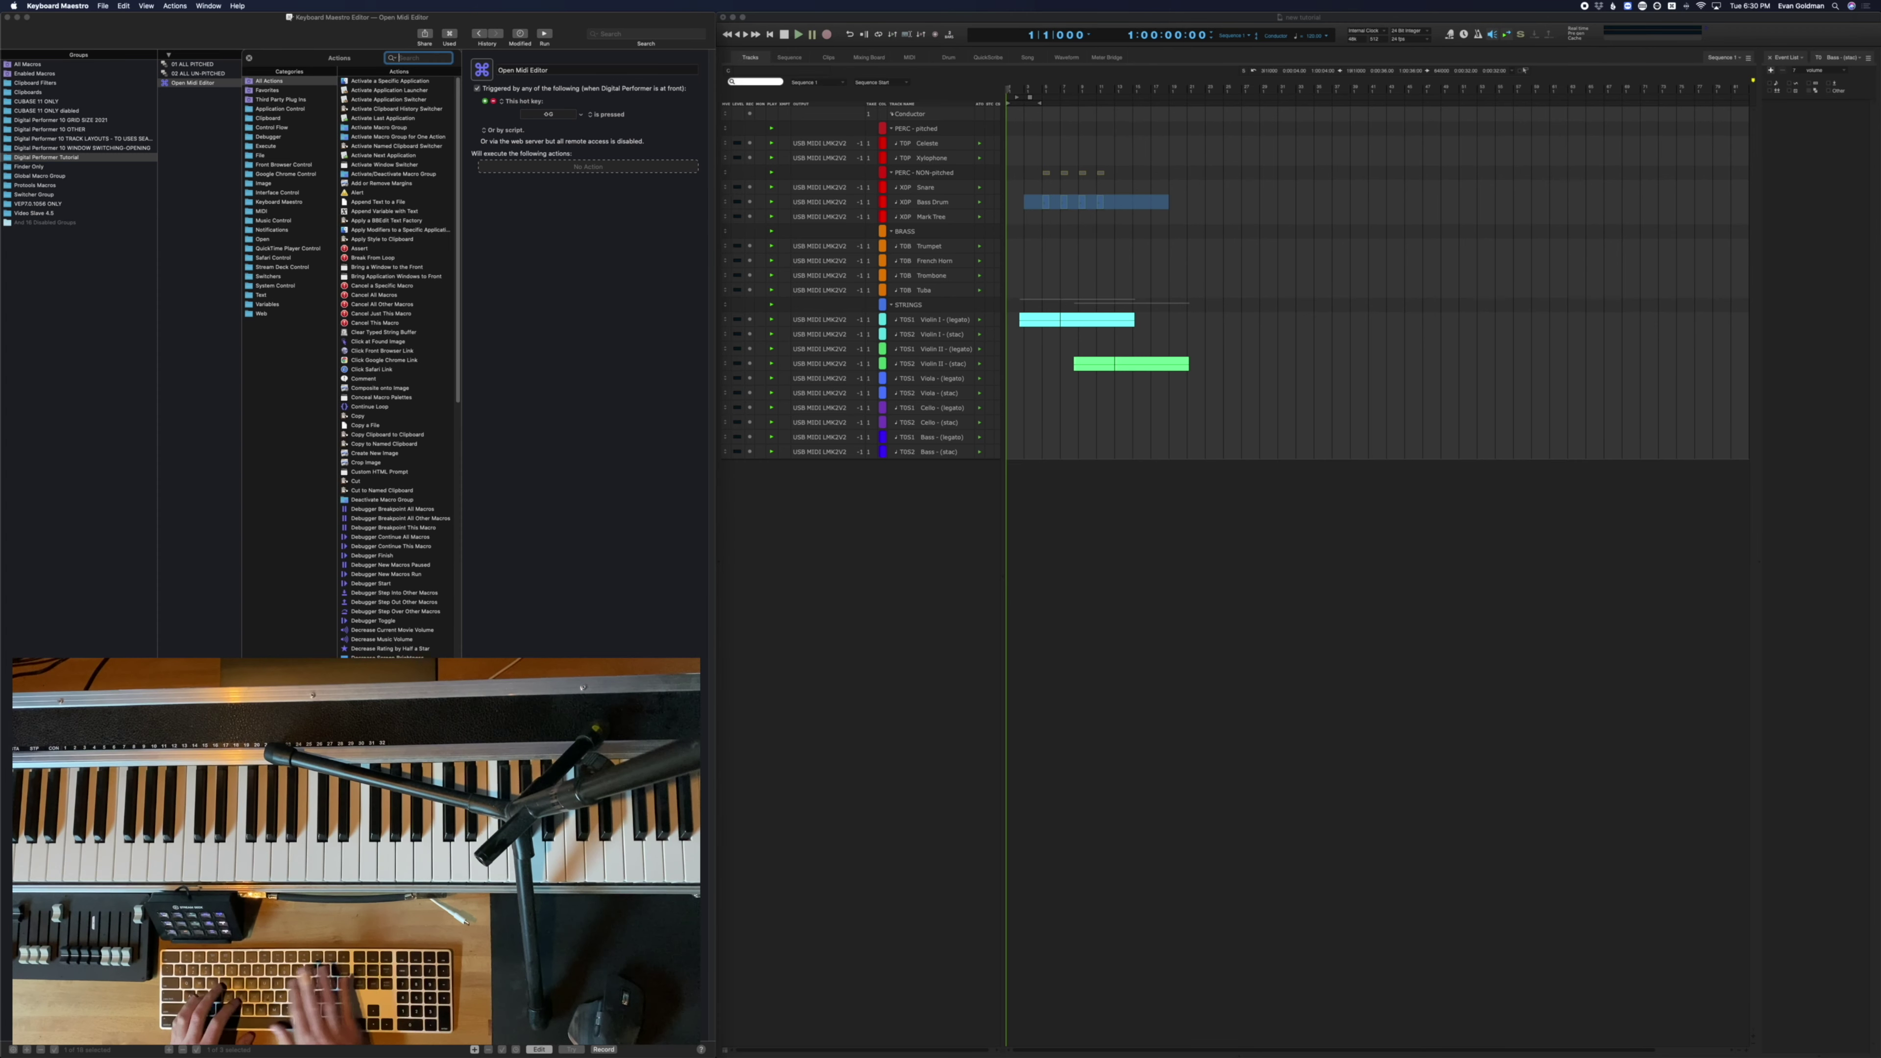
{"action": "type", "text": "type"}
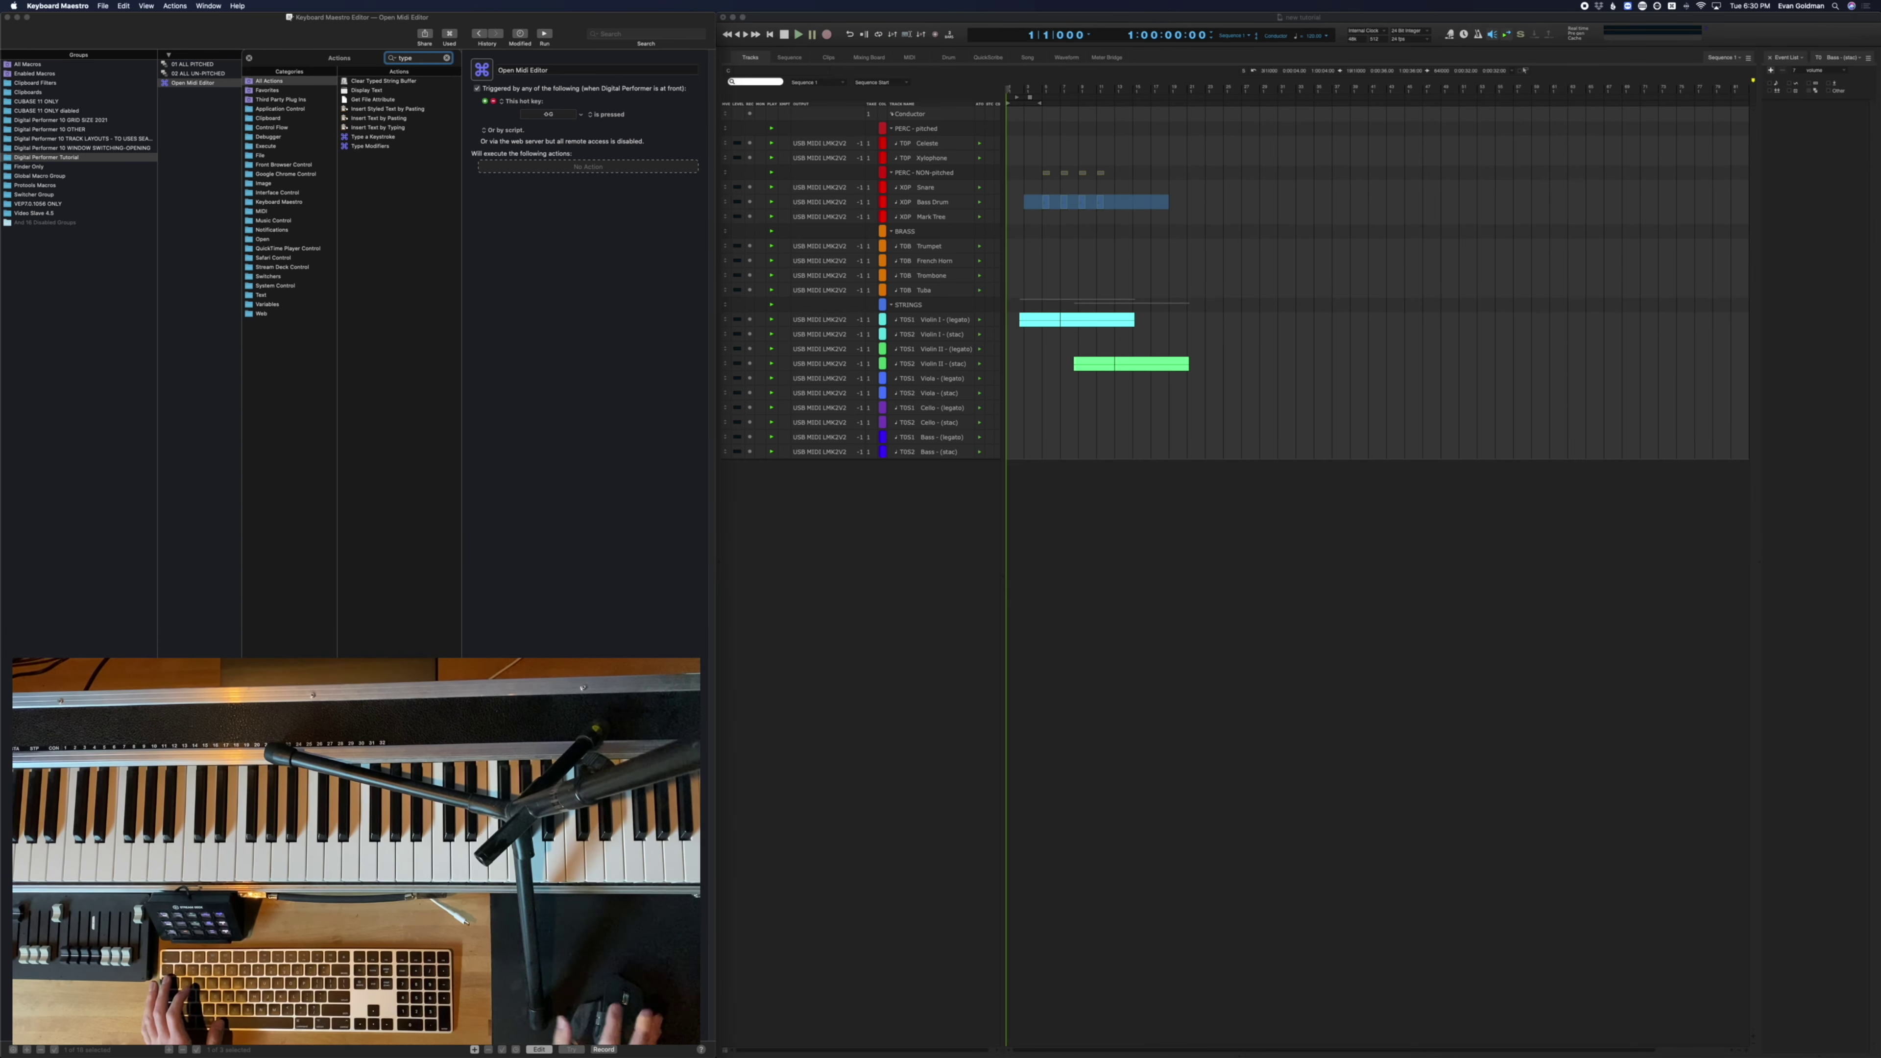
{"action": "left_click_drag", "start_coordinate": [504, 158], "coordinate": [581, 182]}
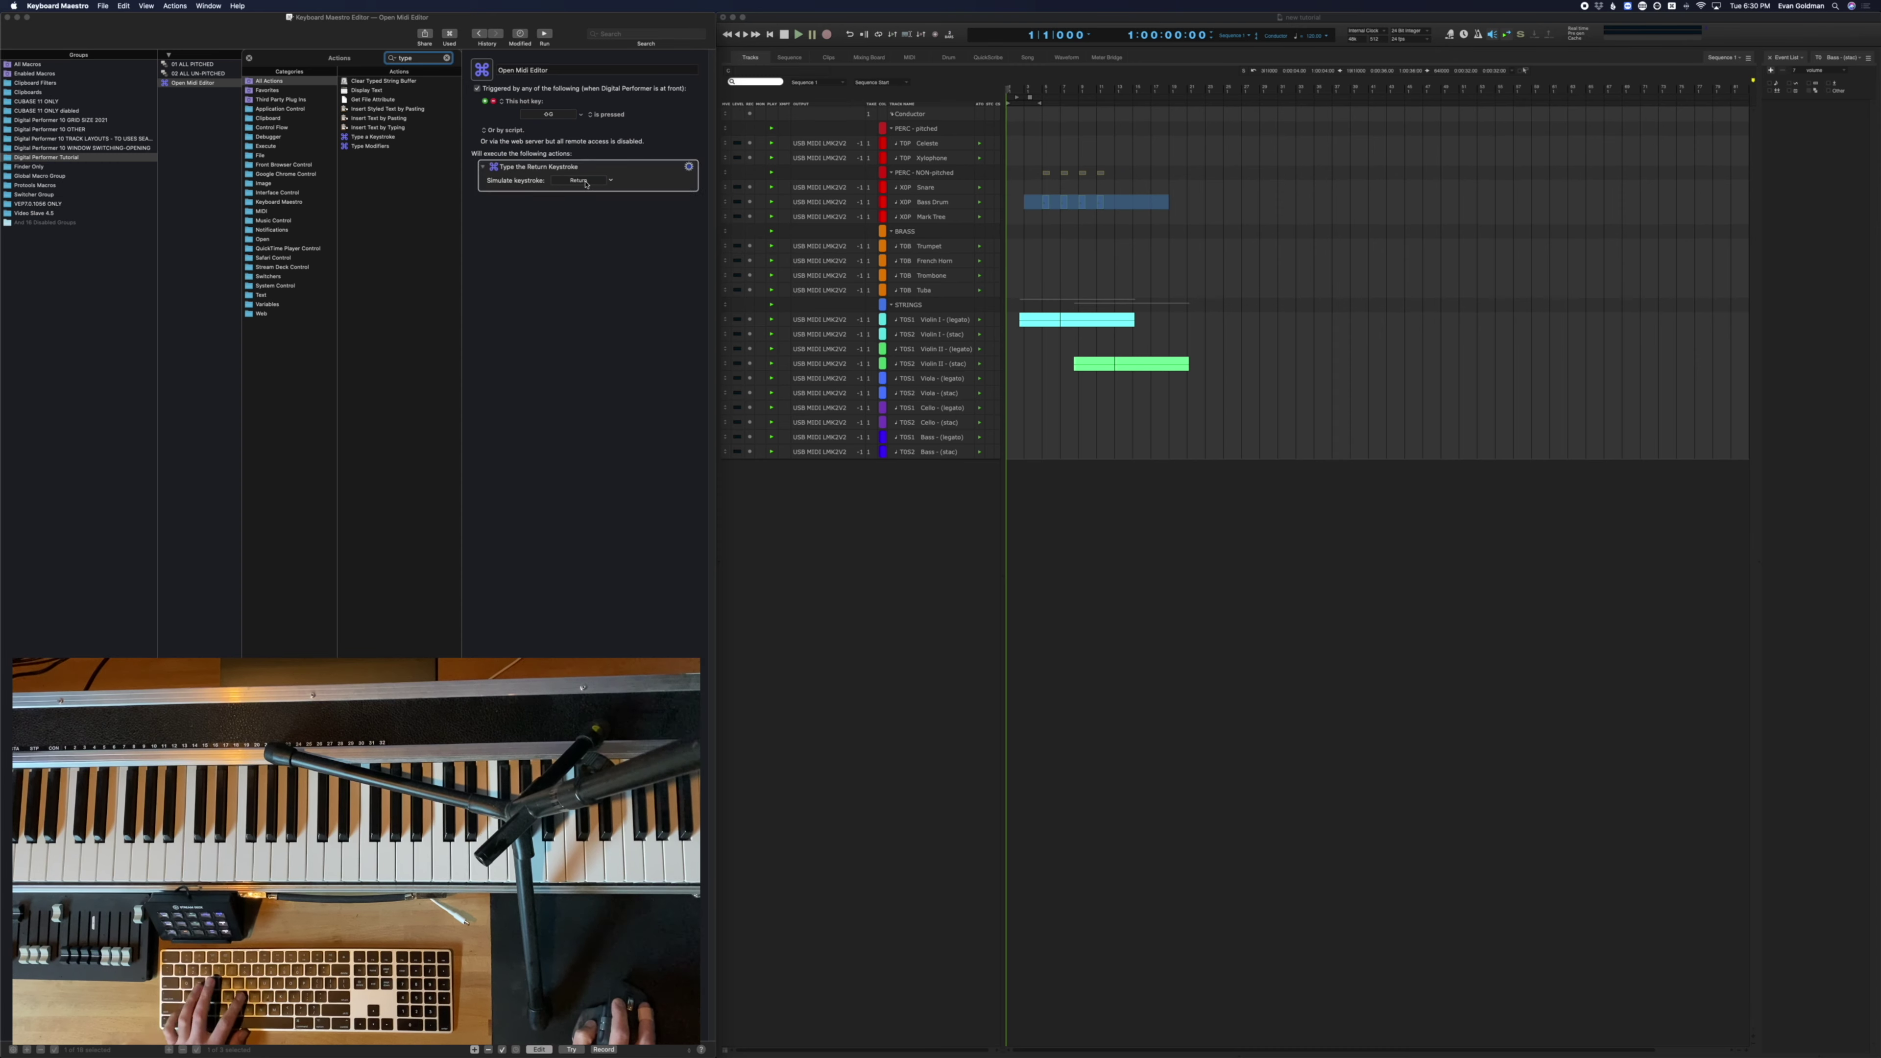
{"action": "key", "text": "shift+g"}
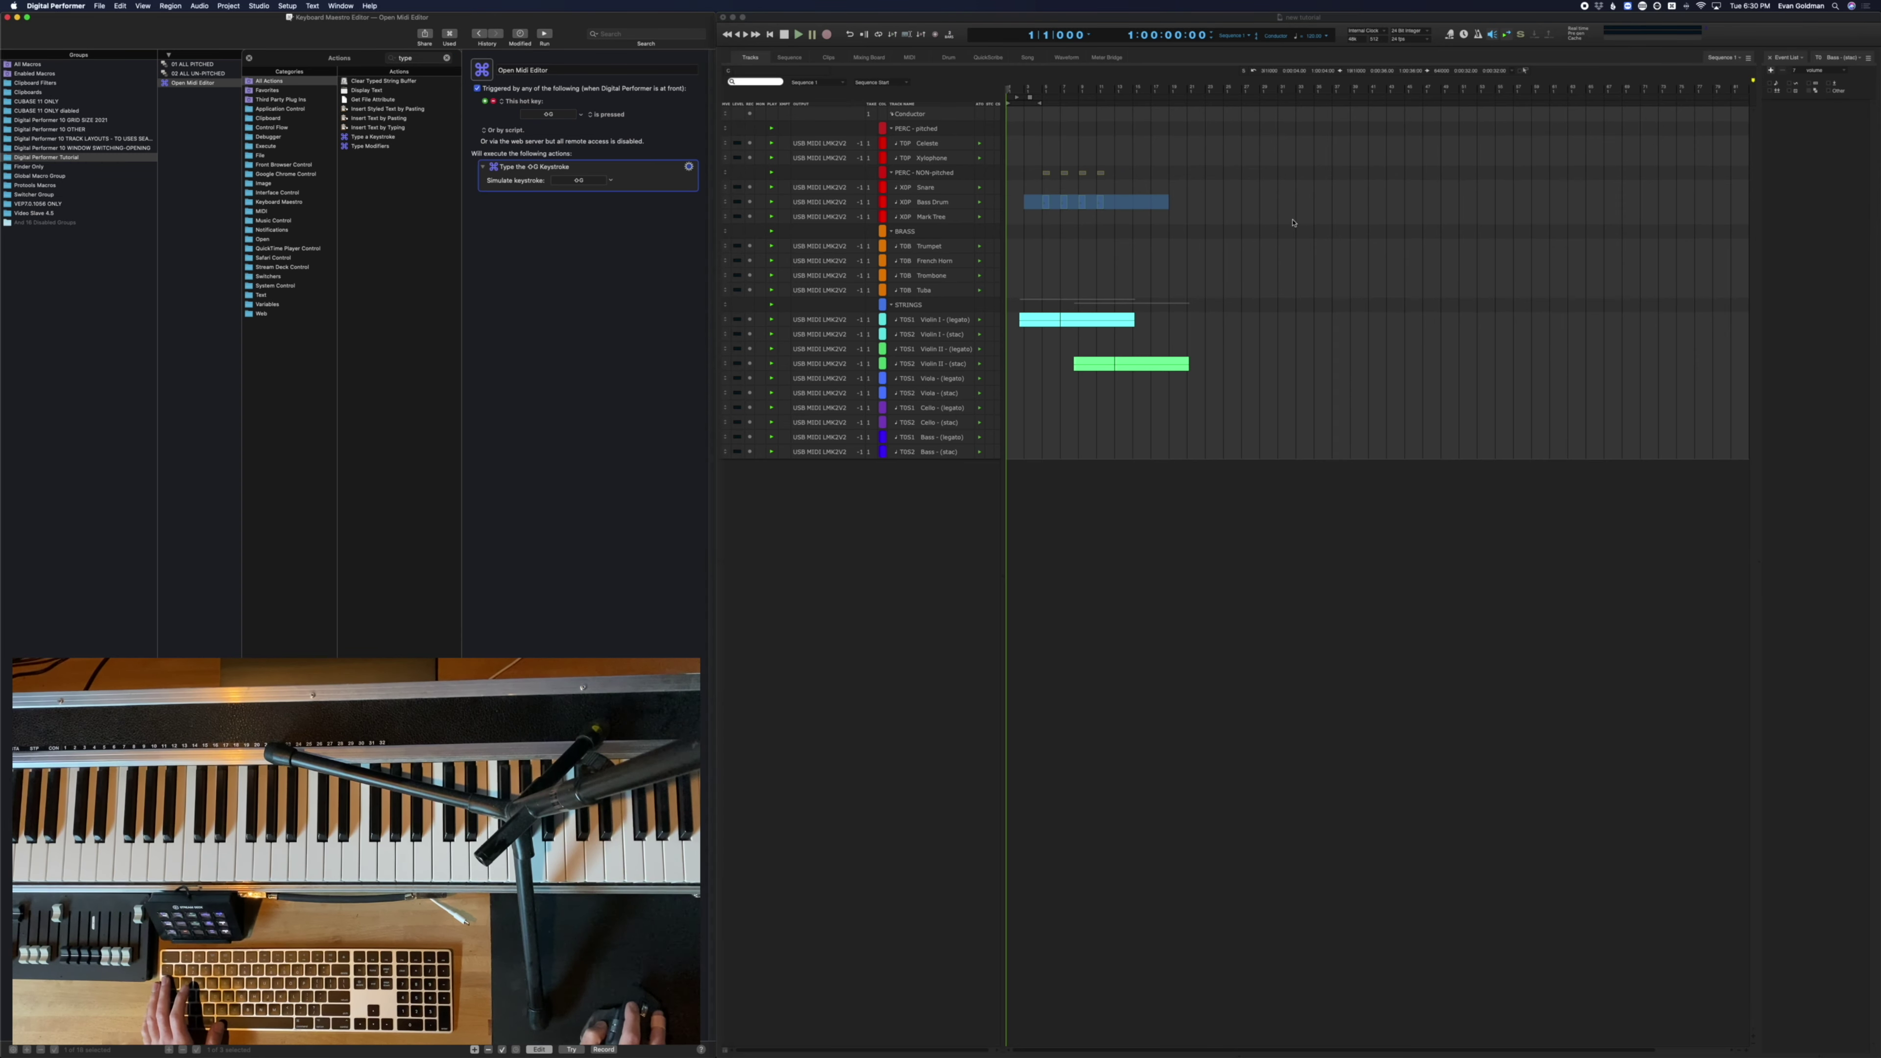
{"action": "left_click", "coordinate": [1288, 215]}
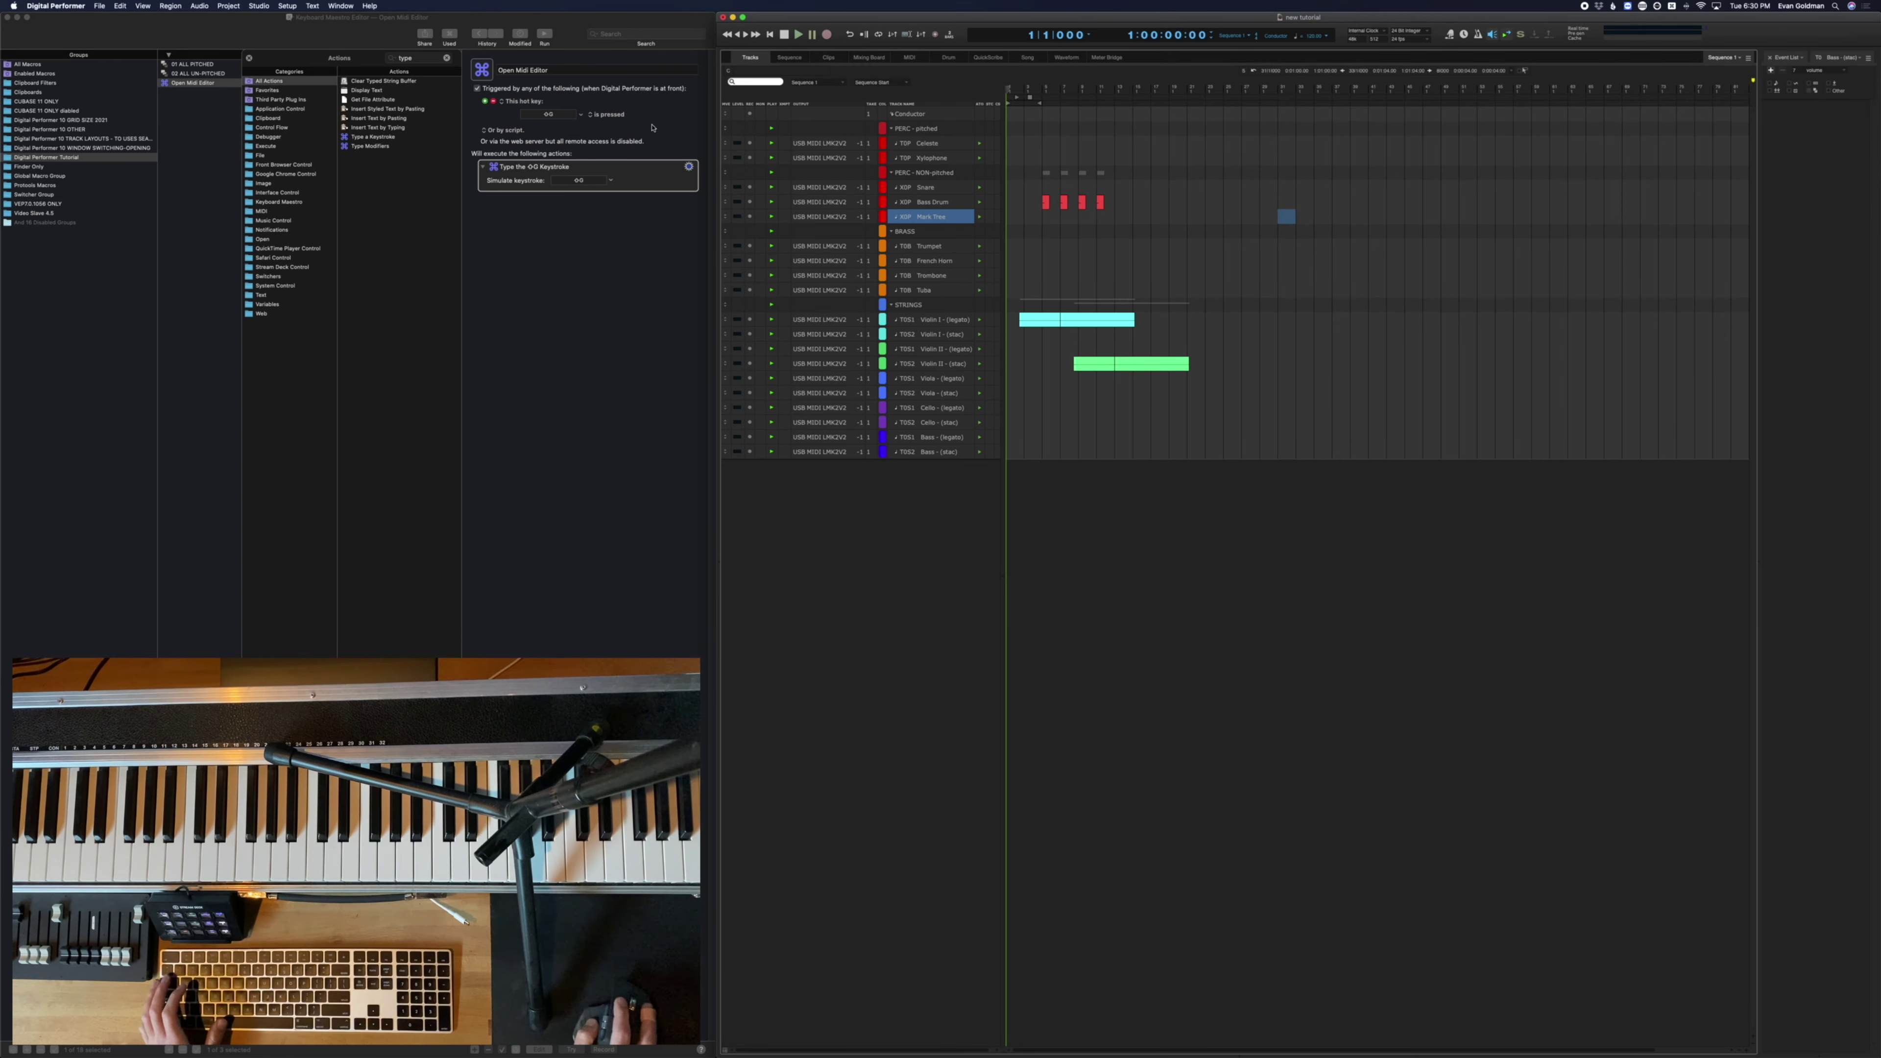
{"action": "left_click", "coordinate": [249, 59]}
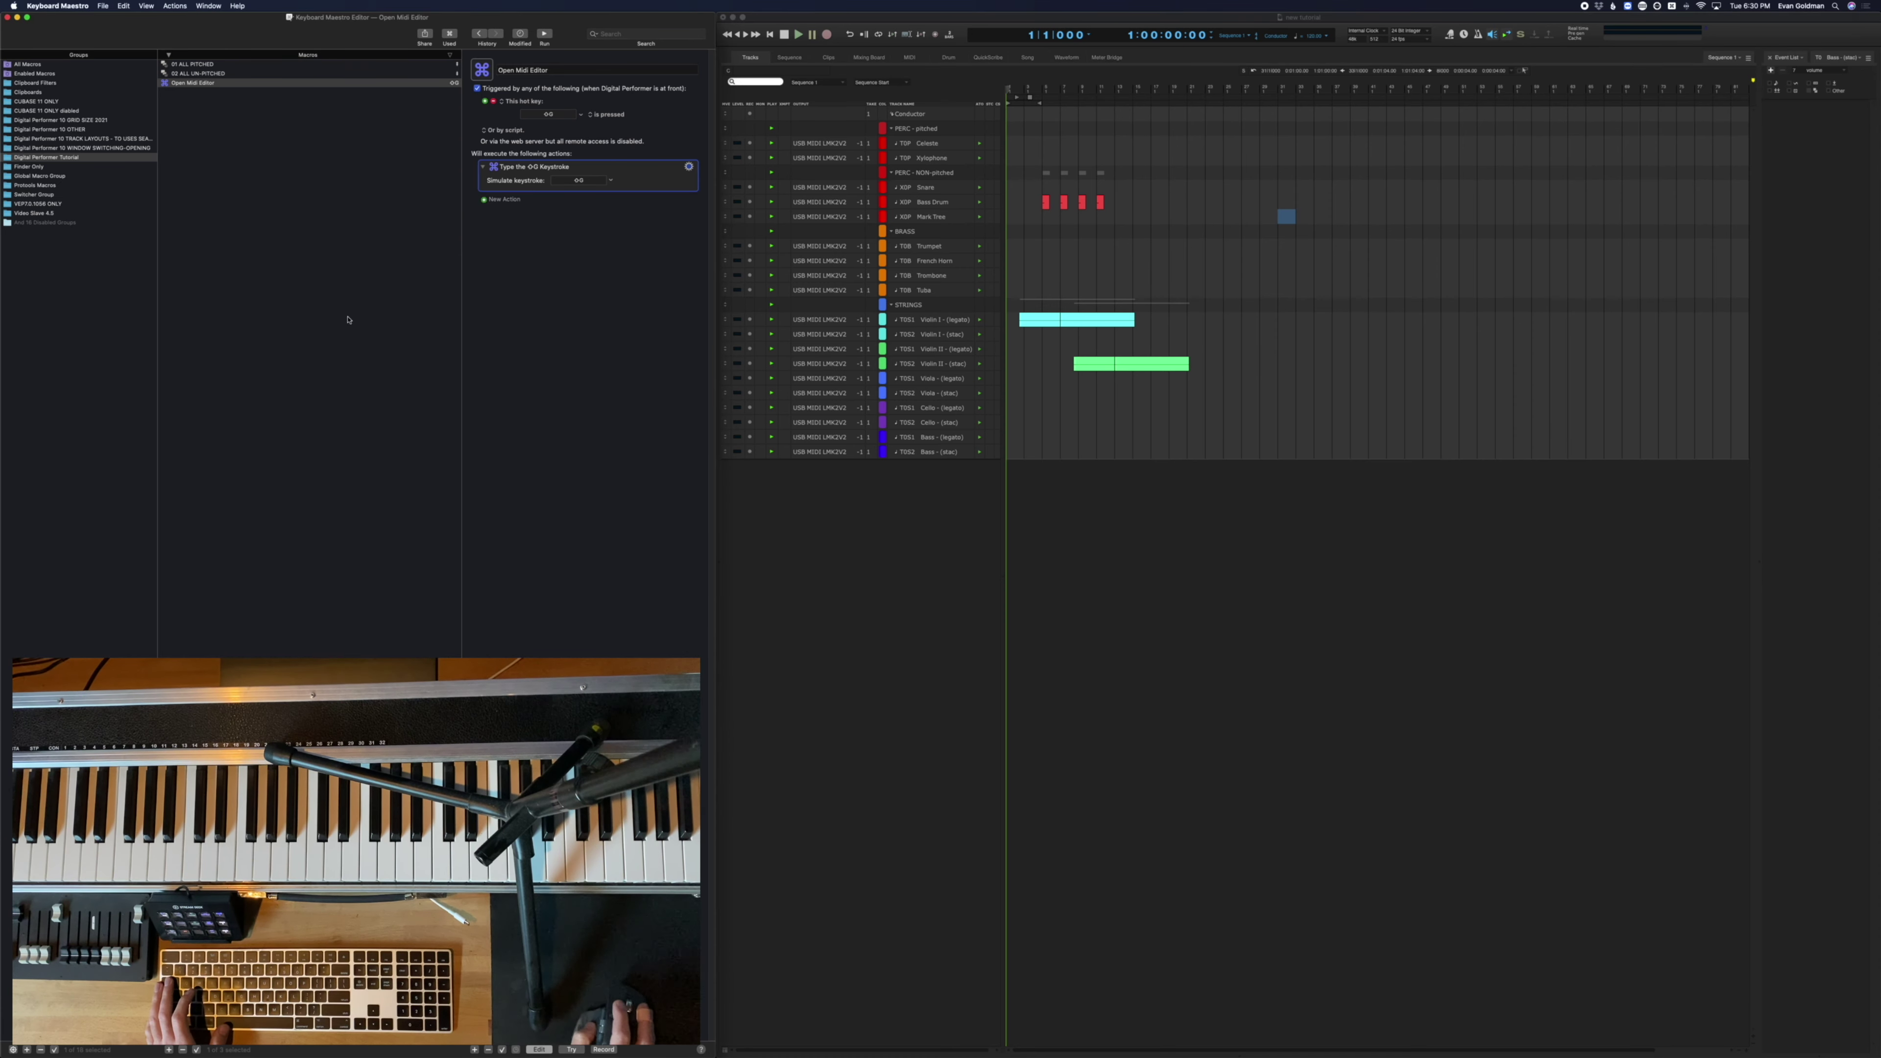
{"action": "left_click", "coordinate": [1304, 393]}
{"action": "left_click", "coordinate": [1134, 382]}
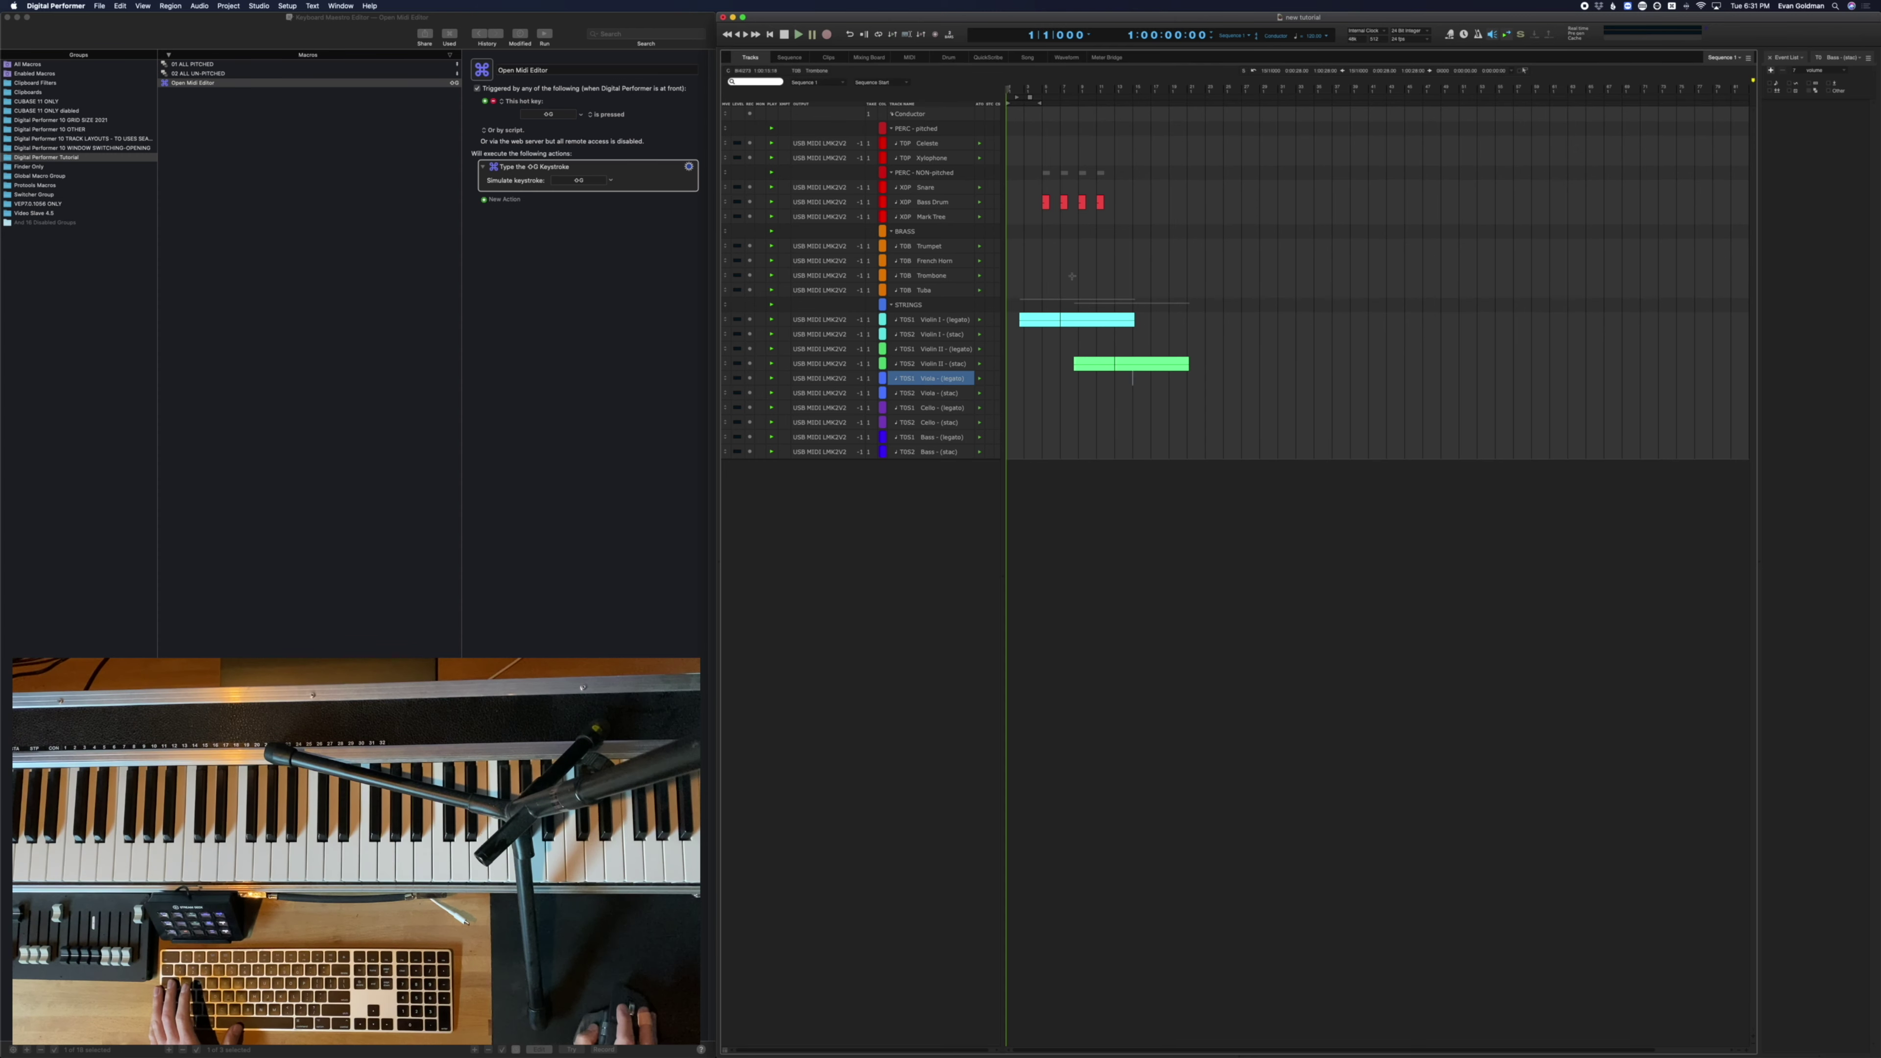
{"action": "left_click", "coordinate": [644, 183]}
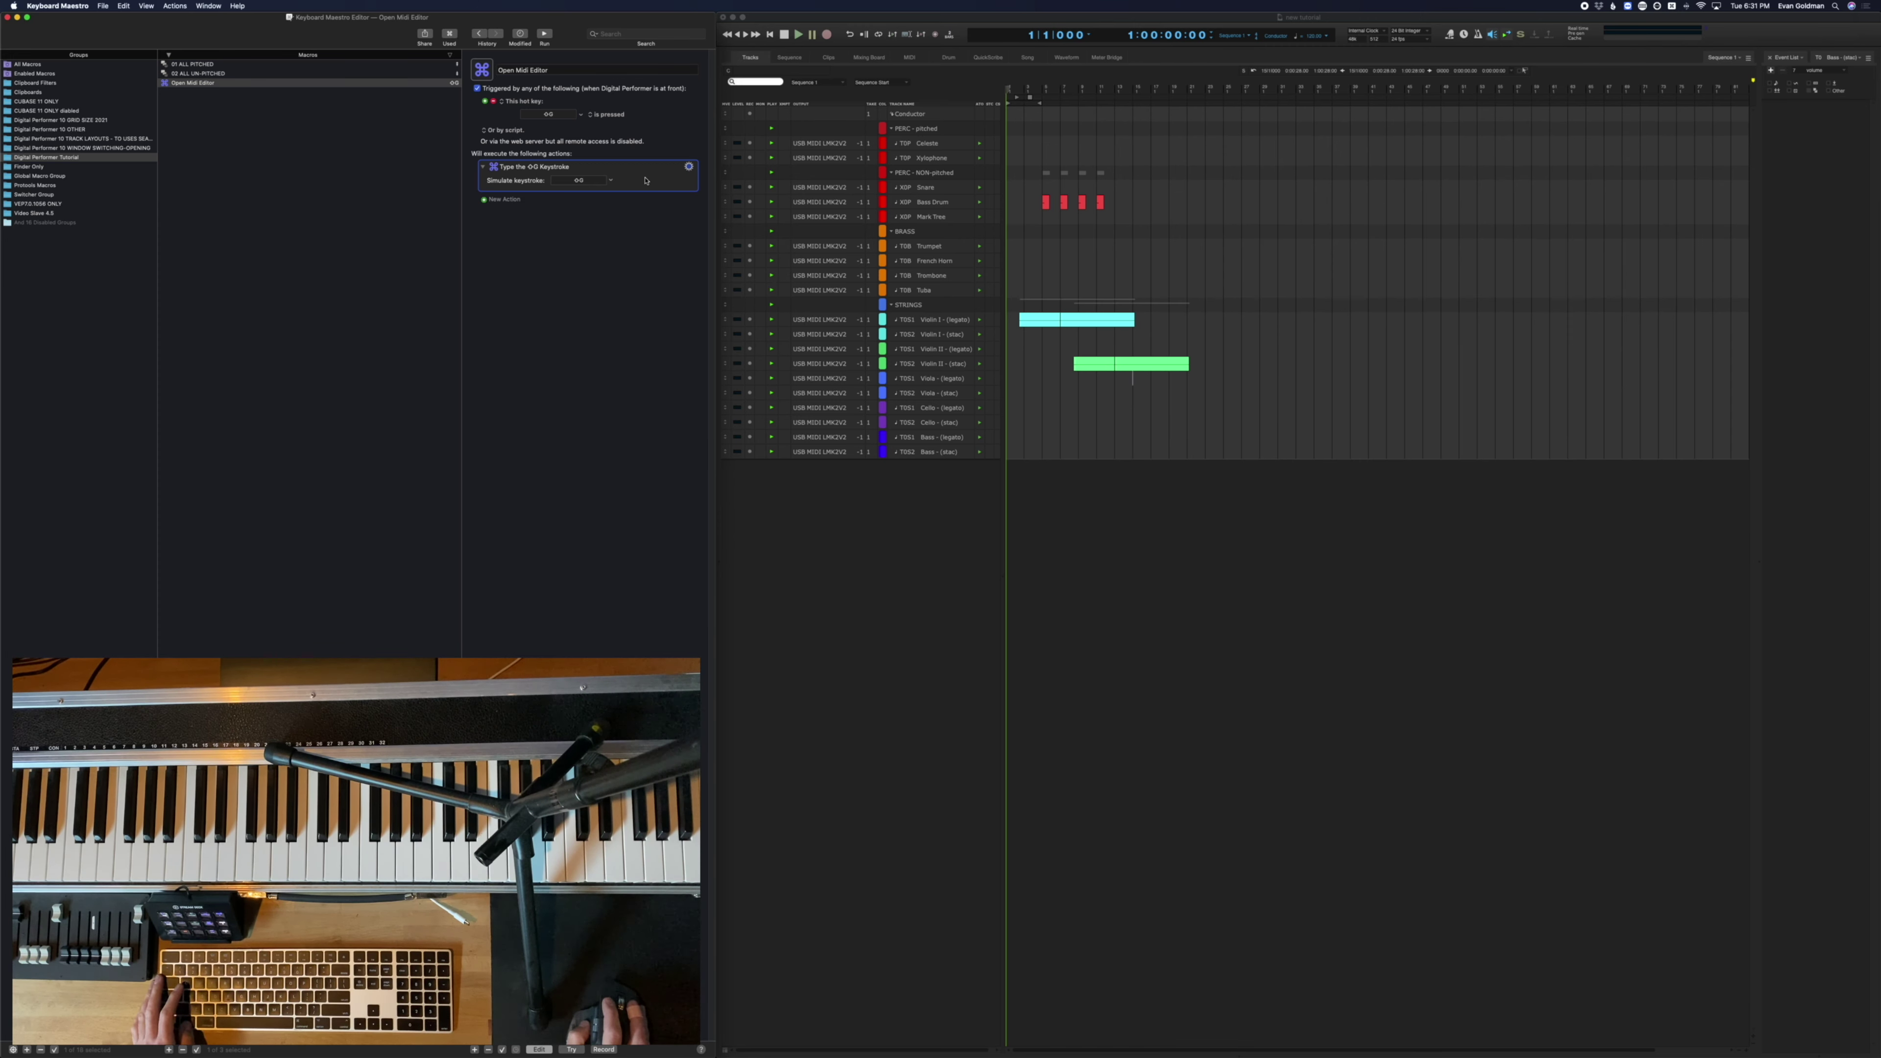
Select the Violin II (stac) phrase in Digital Performer, run the macro to open it in the MIDI editor and select its notes
{"action": "left_click", "coordinate": [948, 363]}
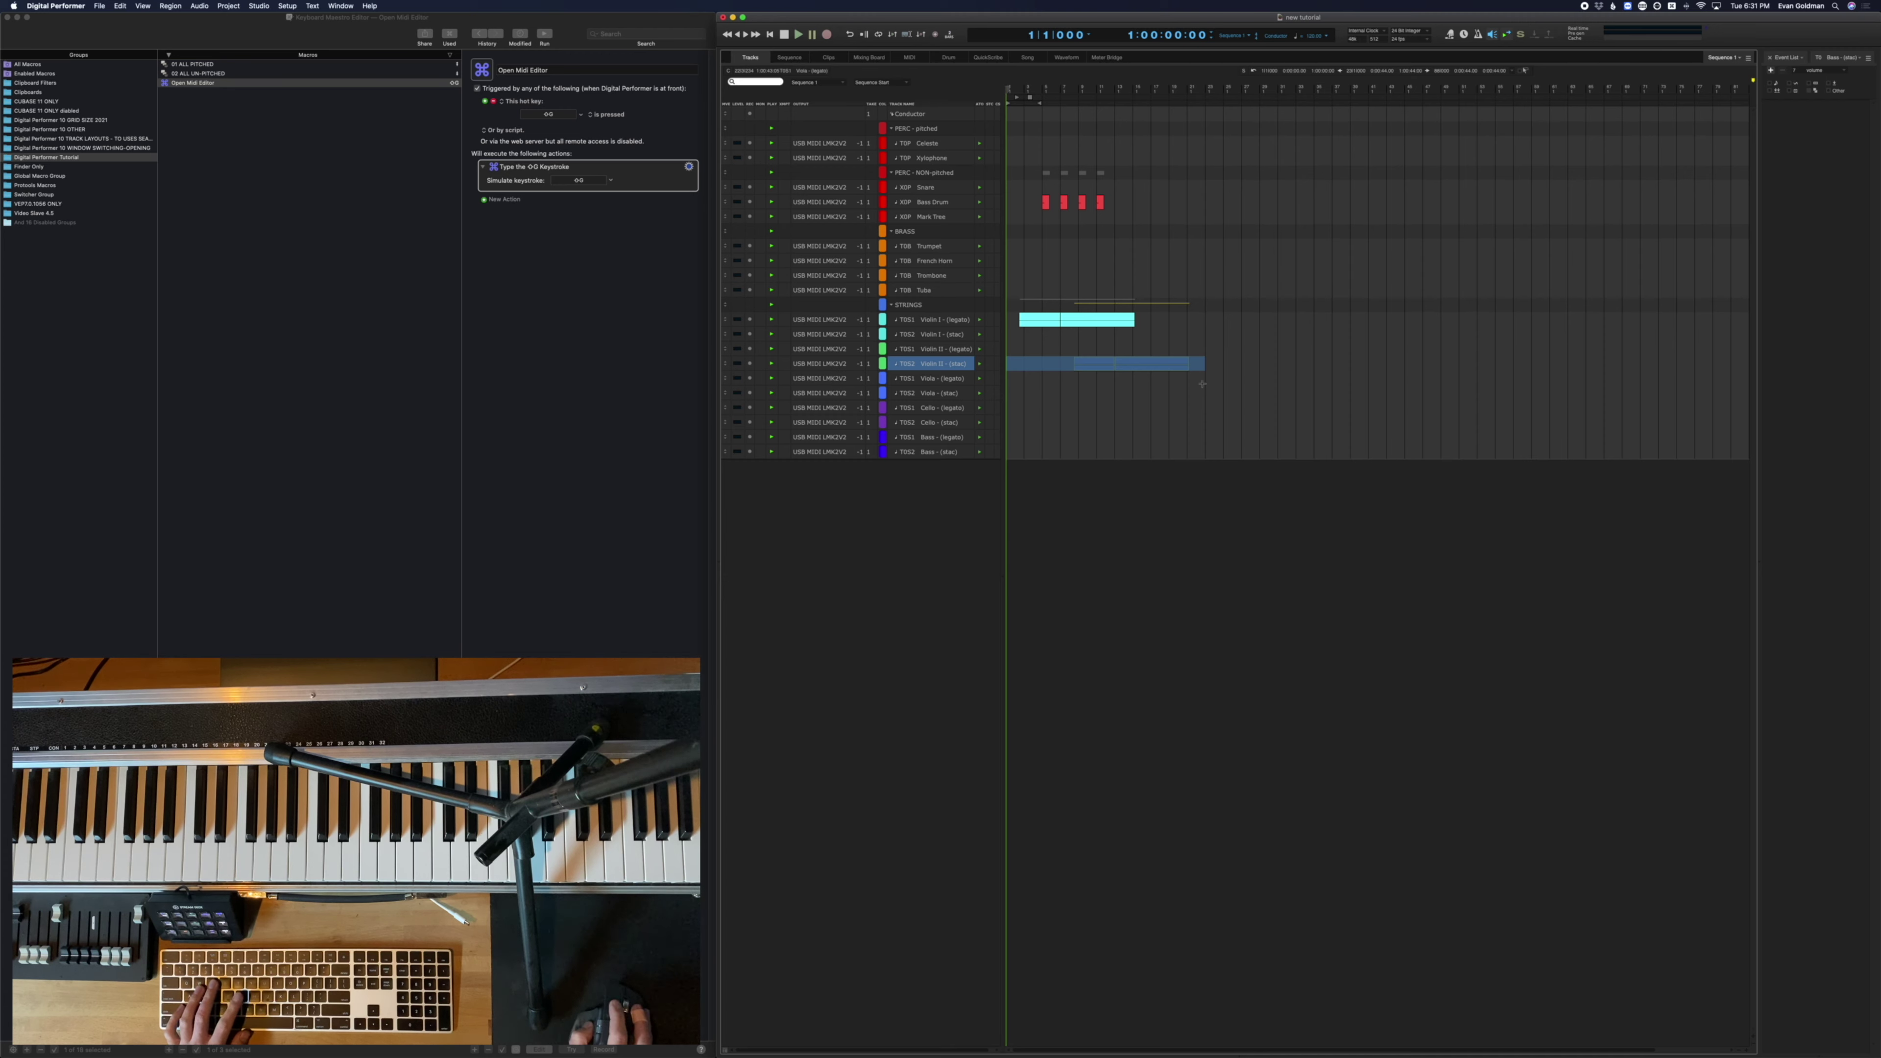
{"action": "key", "text": "shift+g"}
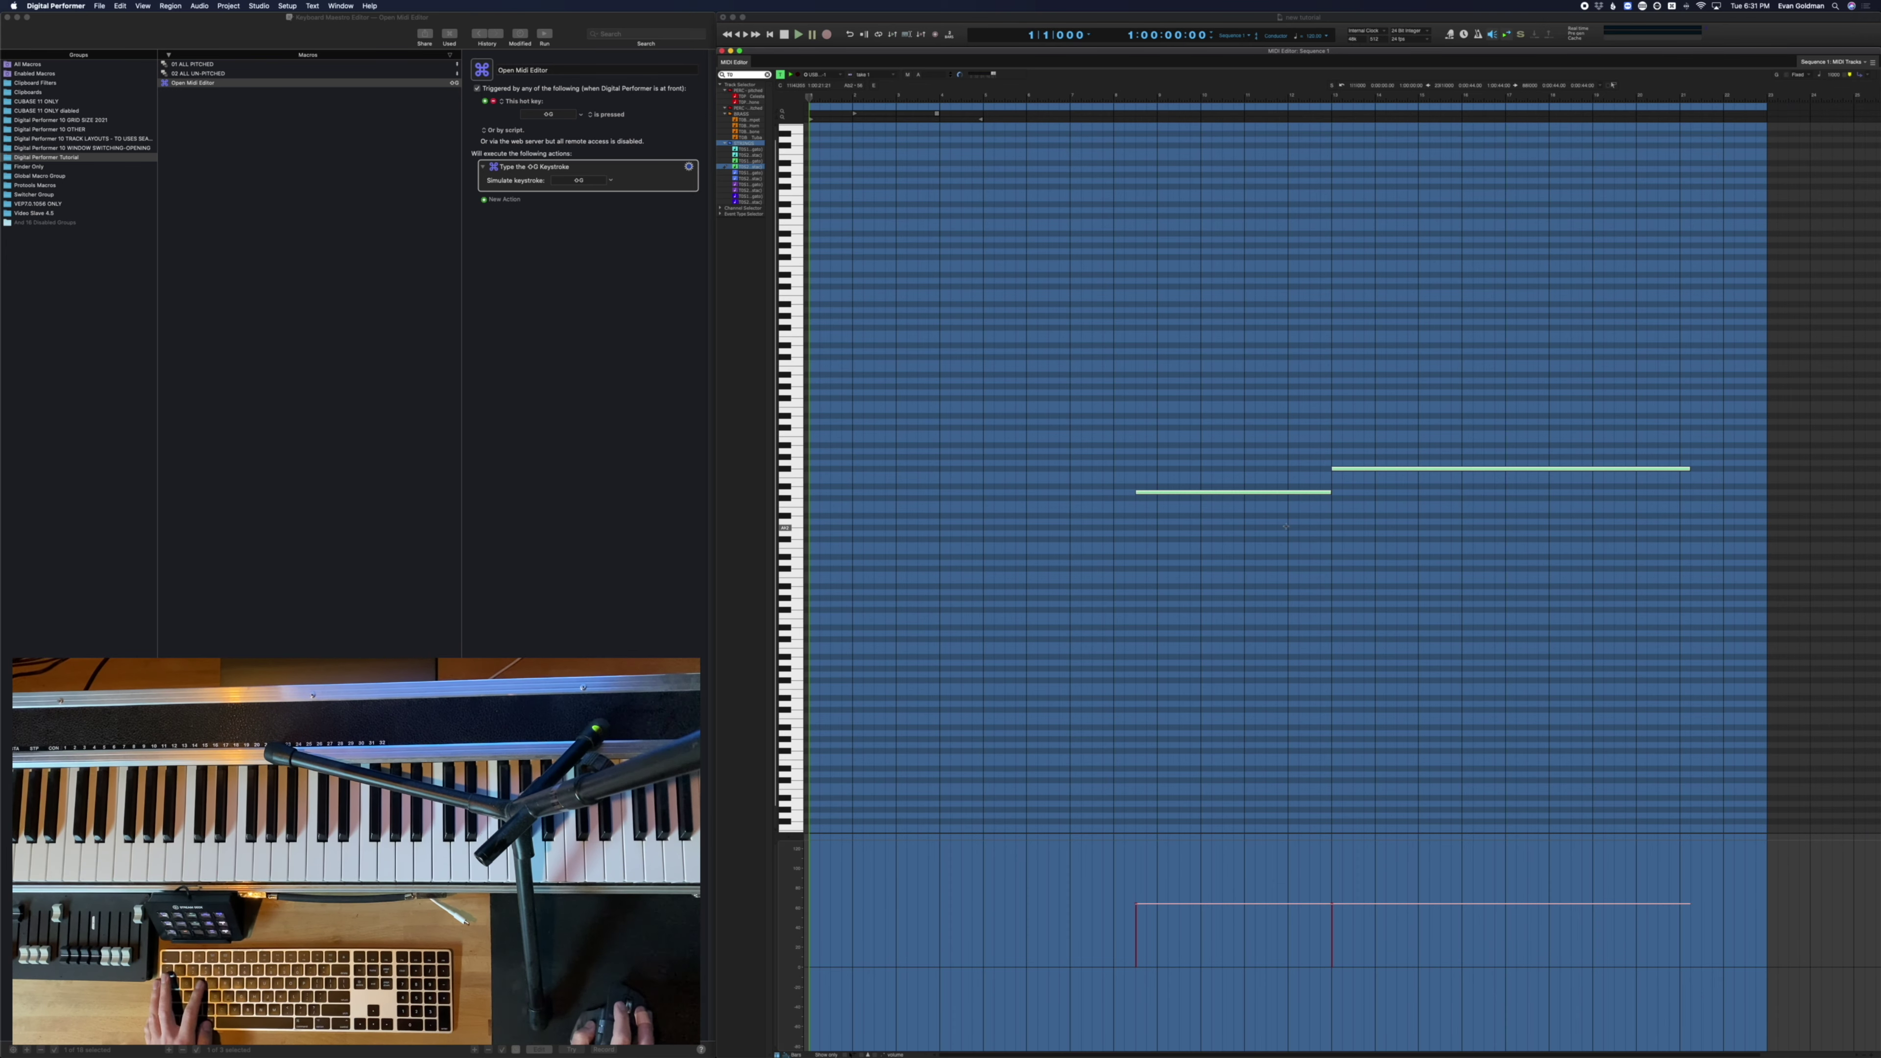
{"action": "left_click_drag", "start_coordinate": [1592, 583], "coordinate": [1032, 361]}
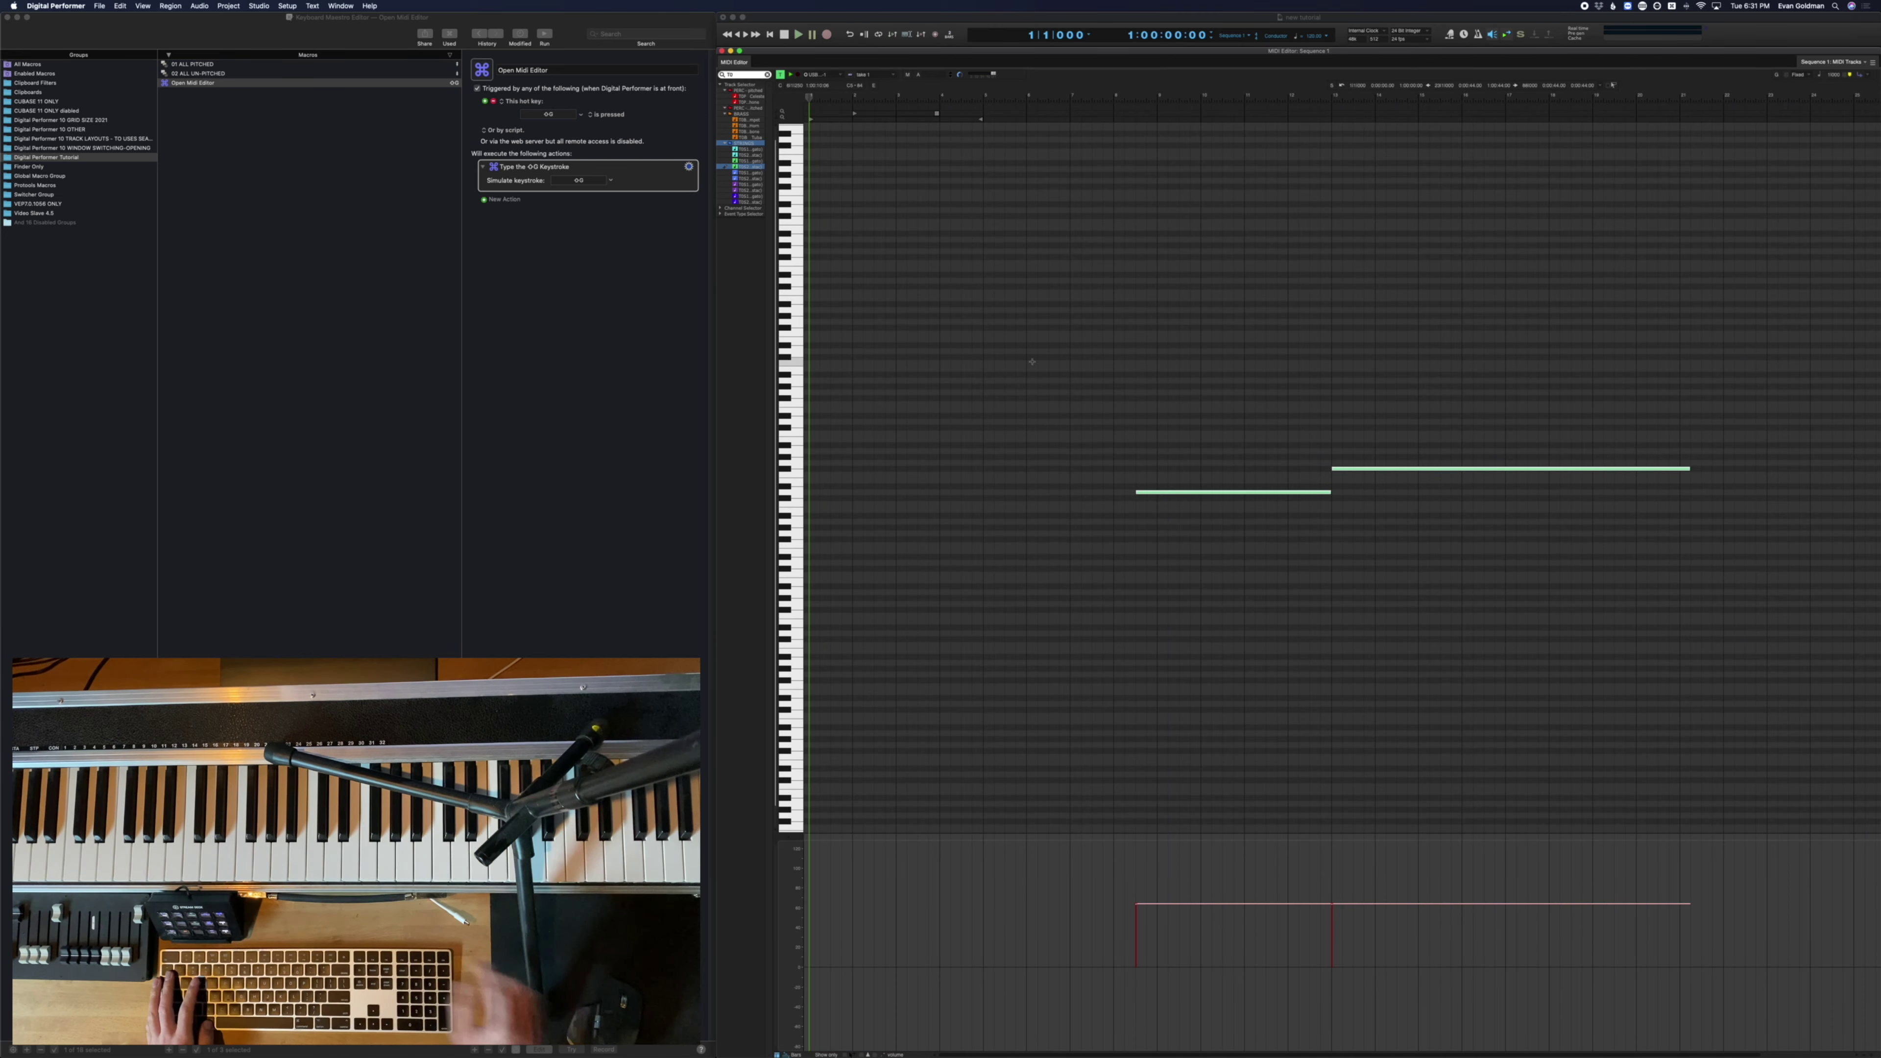
{"action": "key", "text": "shift+t"}
{"action": "key", "text": "shift+g"}
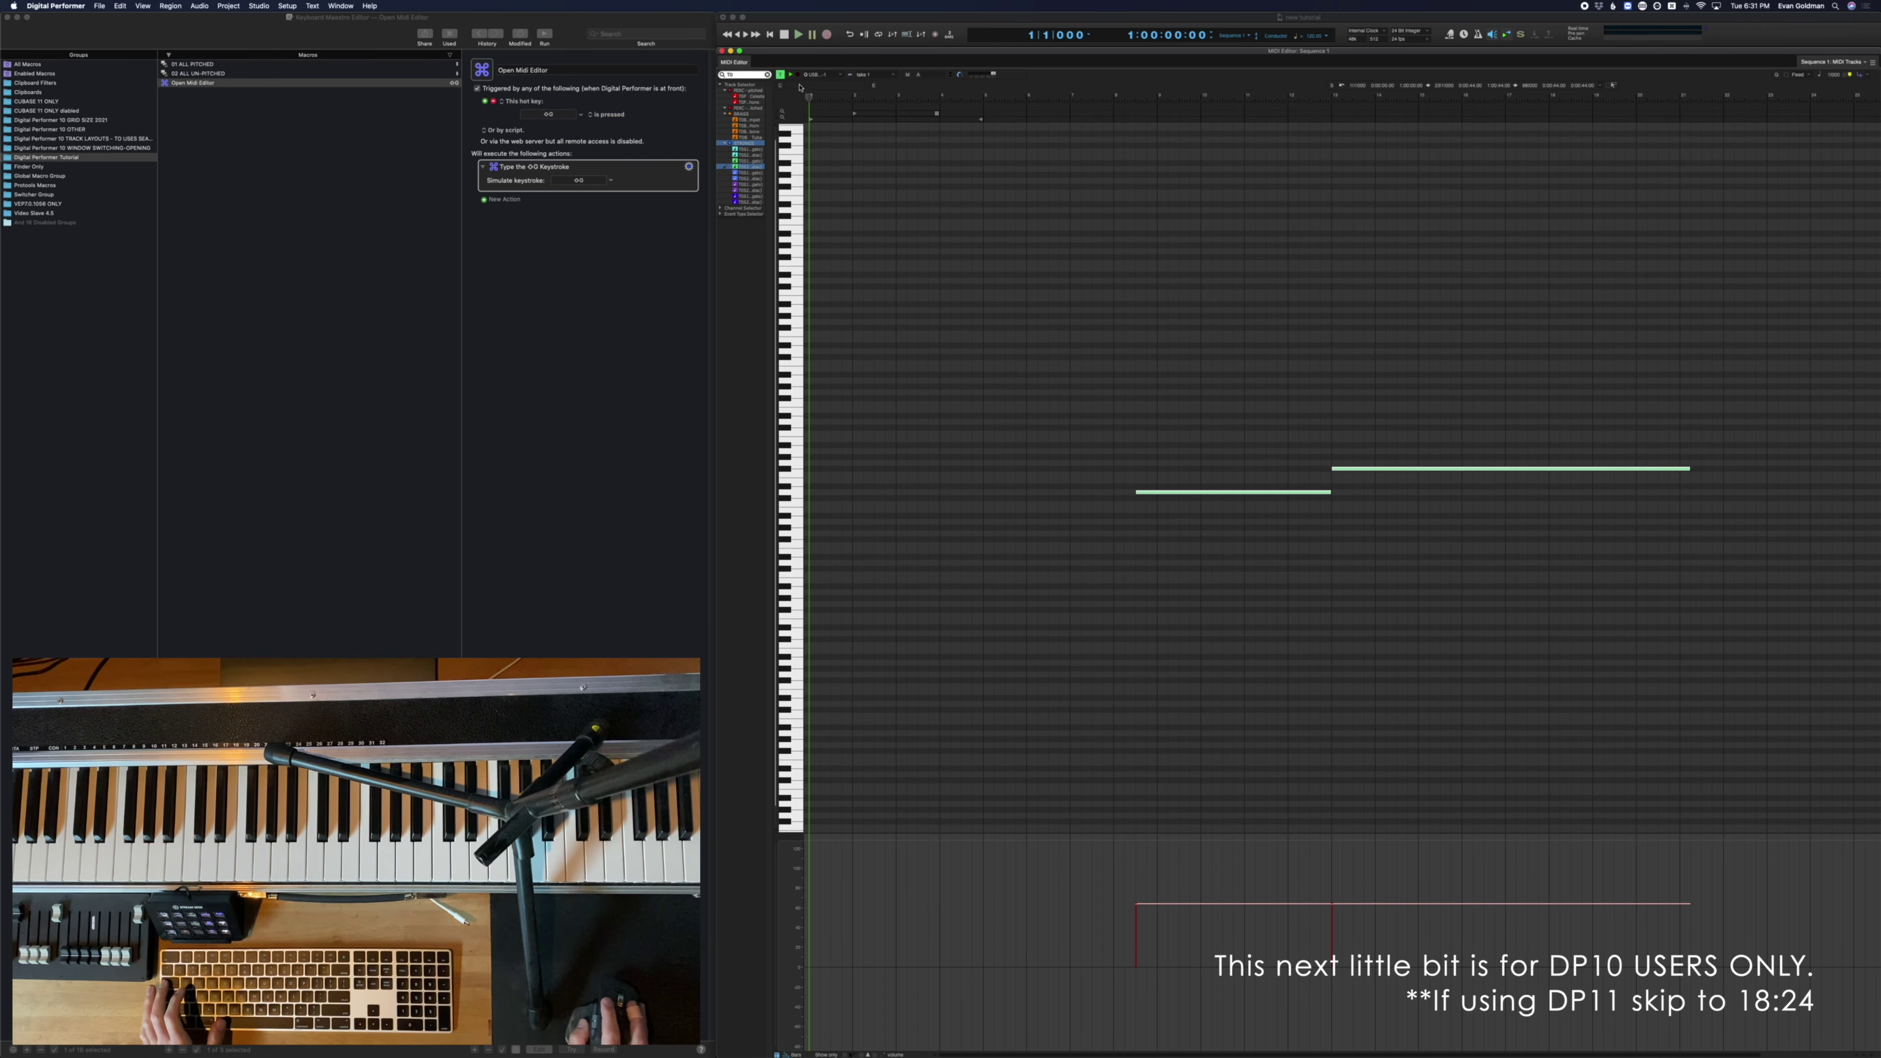
In Keyboard Maestro, search the actions for "click" and add a Move or Click Mouse action to the Open Midi Editor macro
{"action": "left_click", "coordinate": [621, 616]}
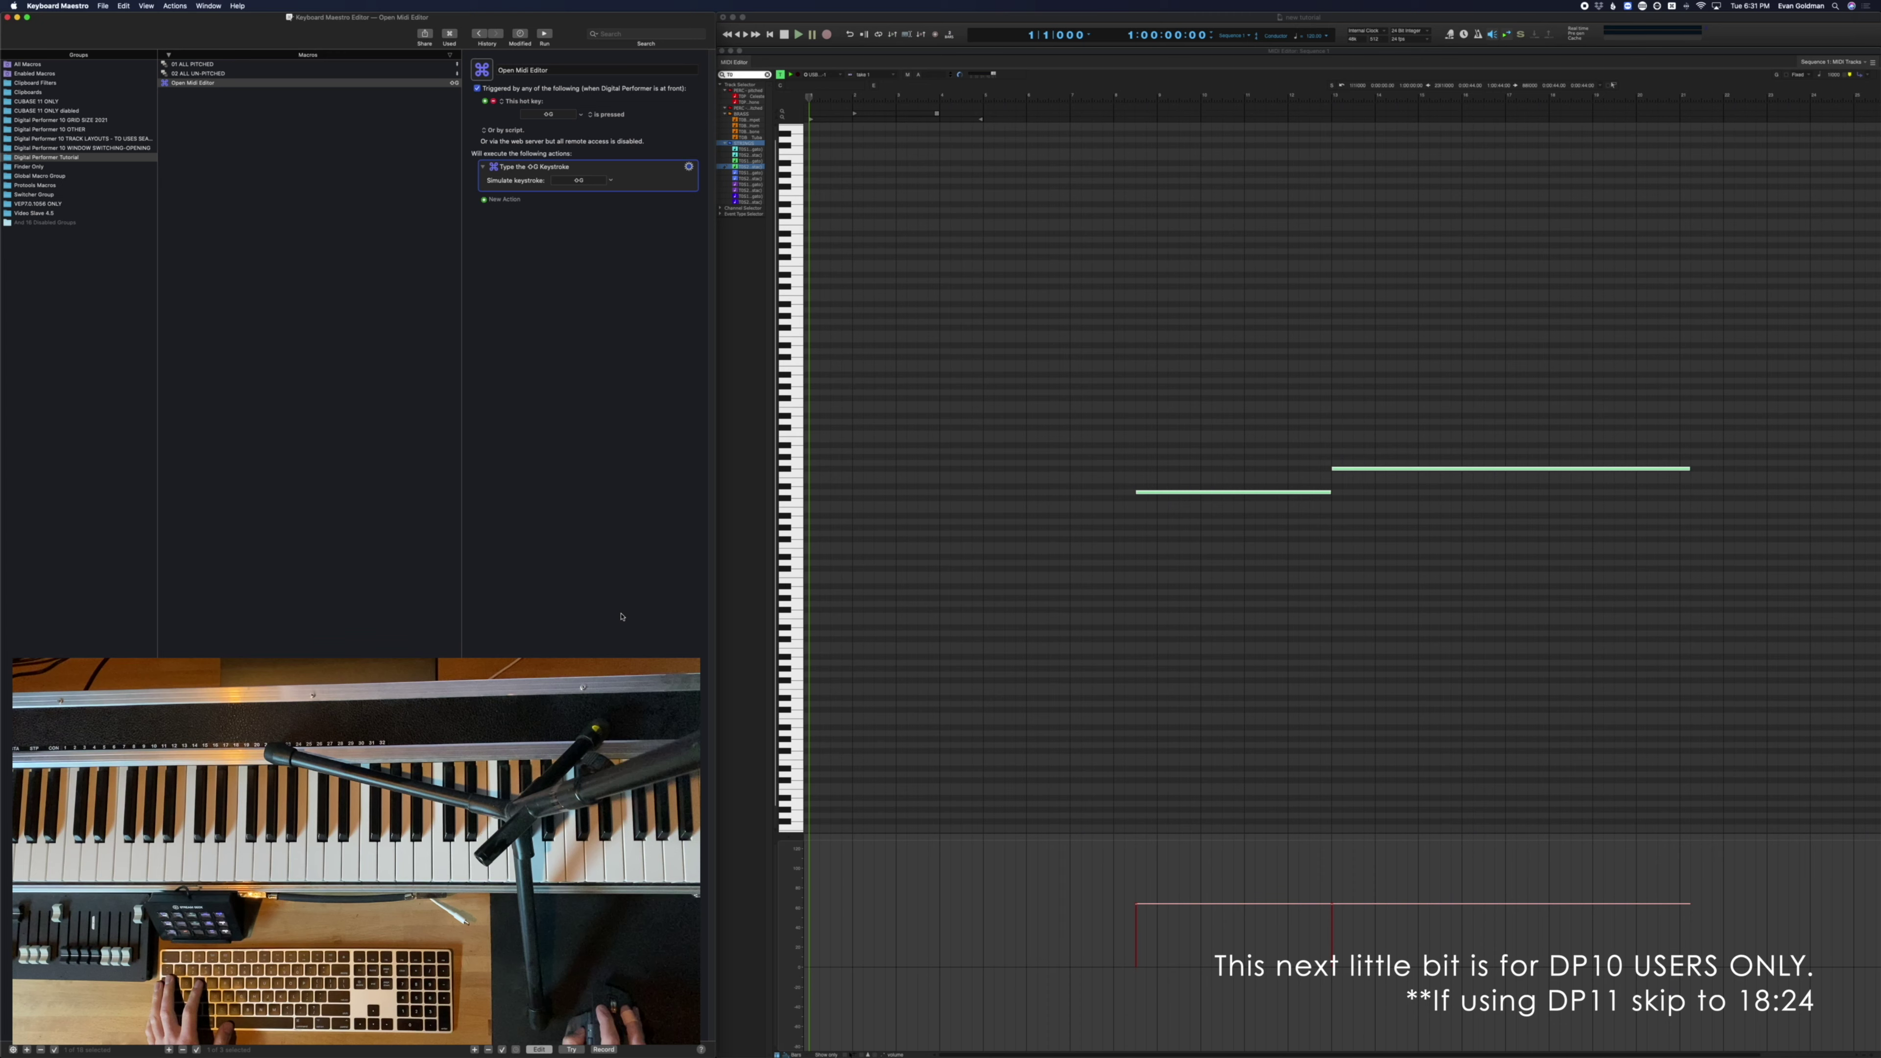
{"action": "left_click", "coordinate": [474, 1049]}
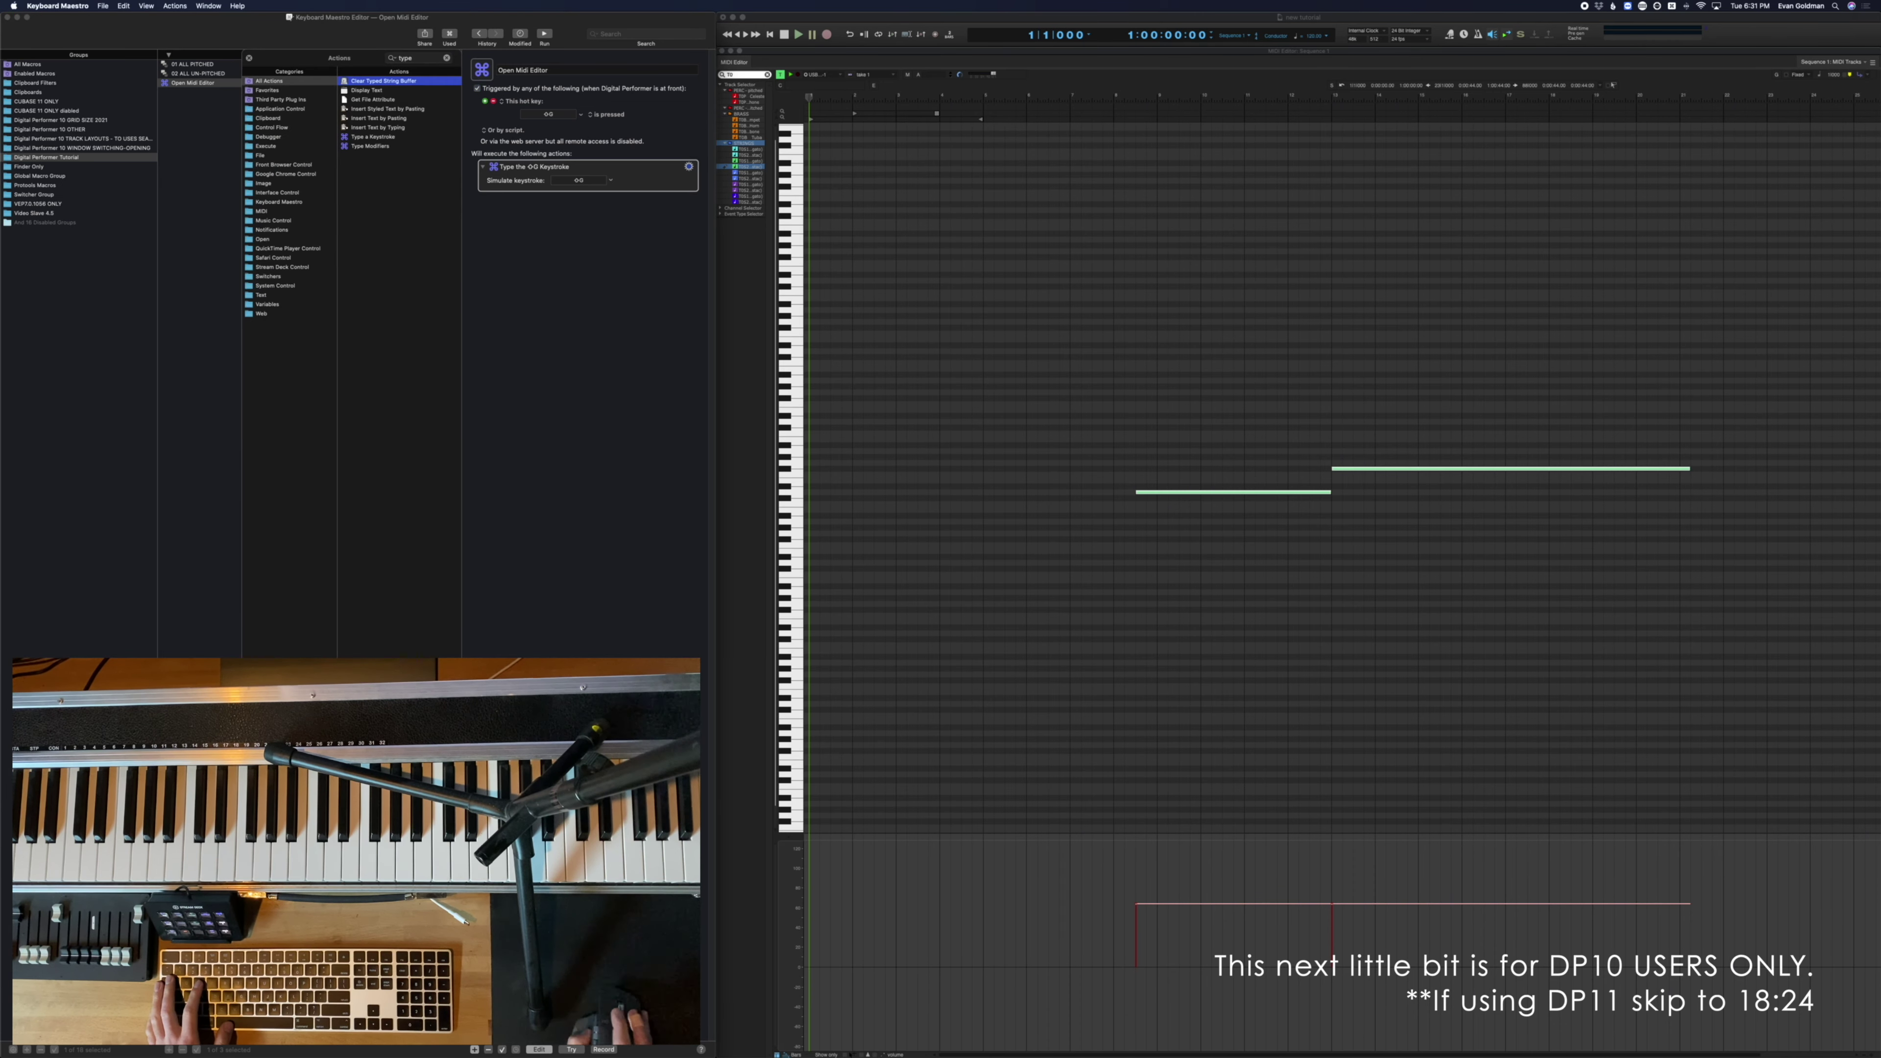
{"action": "double_click", "coordinate": [420, 56]}
{"action": "type", "text": "cli"}
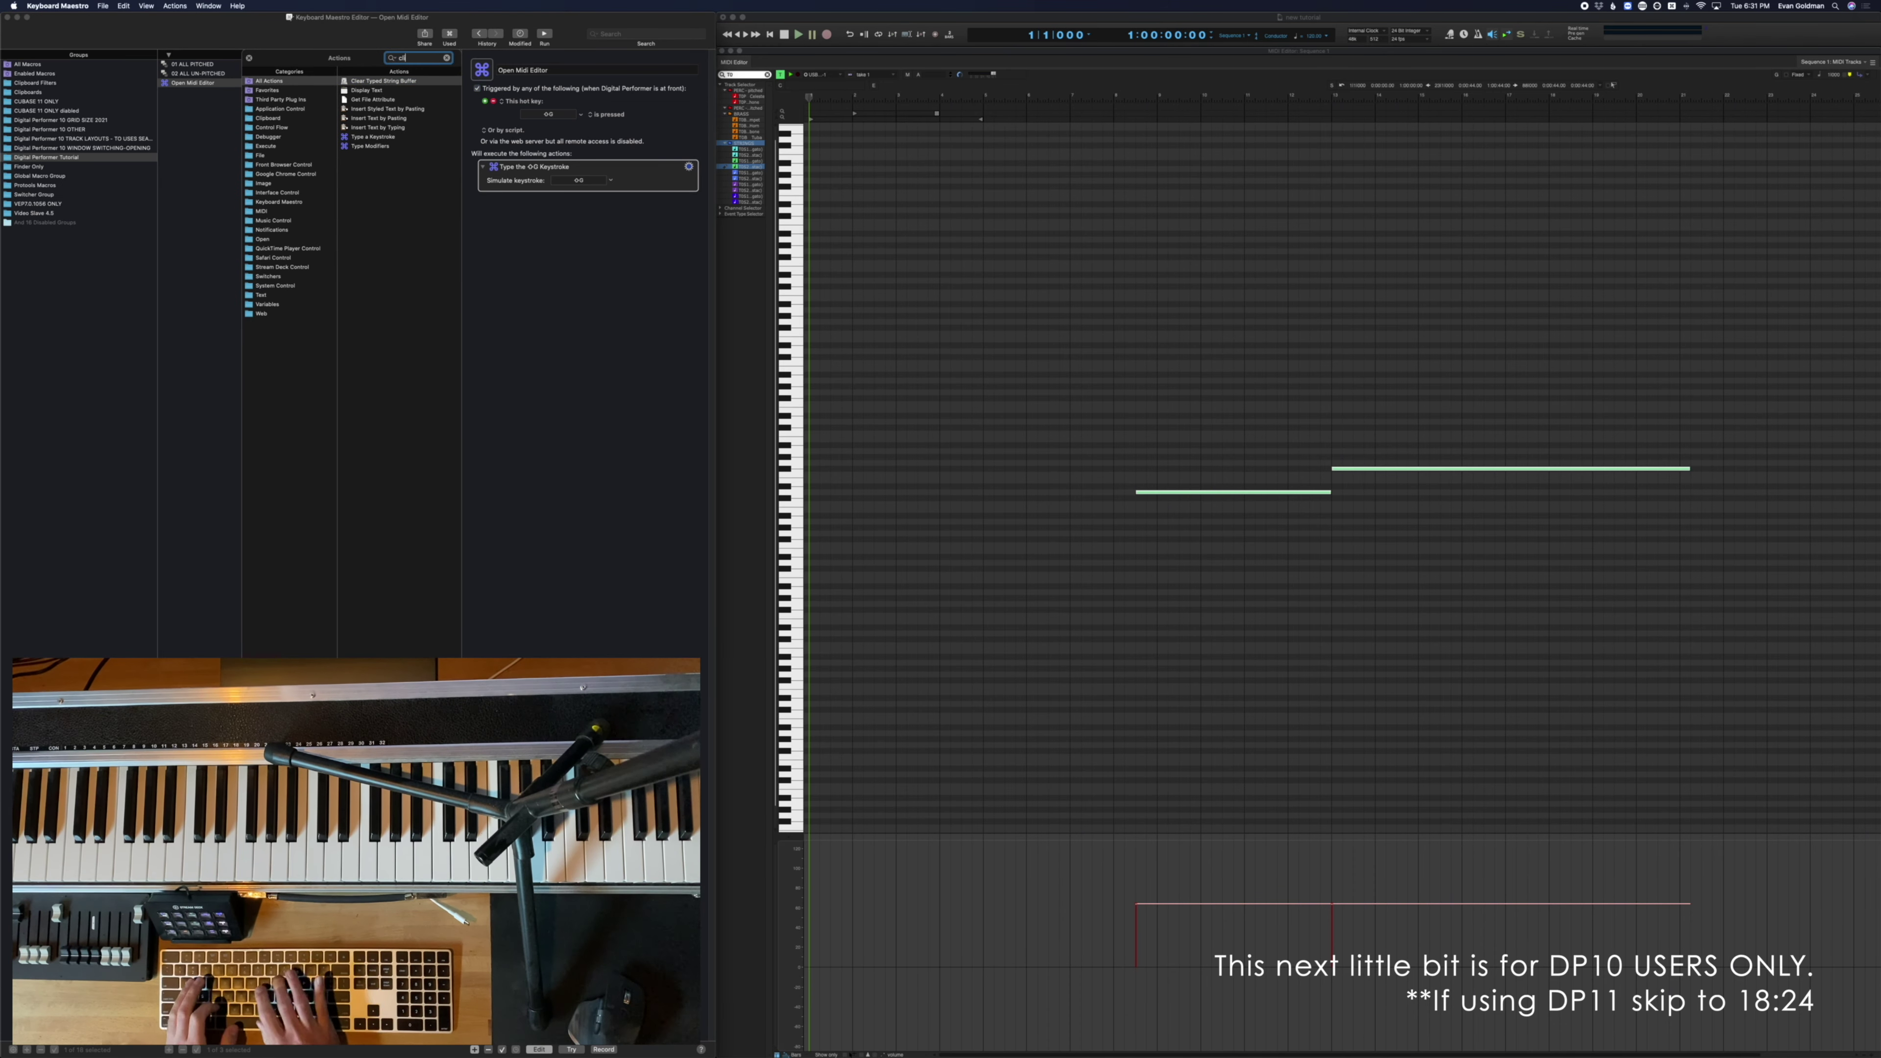
{"action": "type", "text": "ck"}
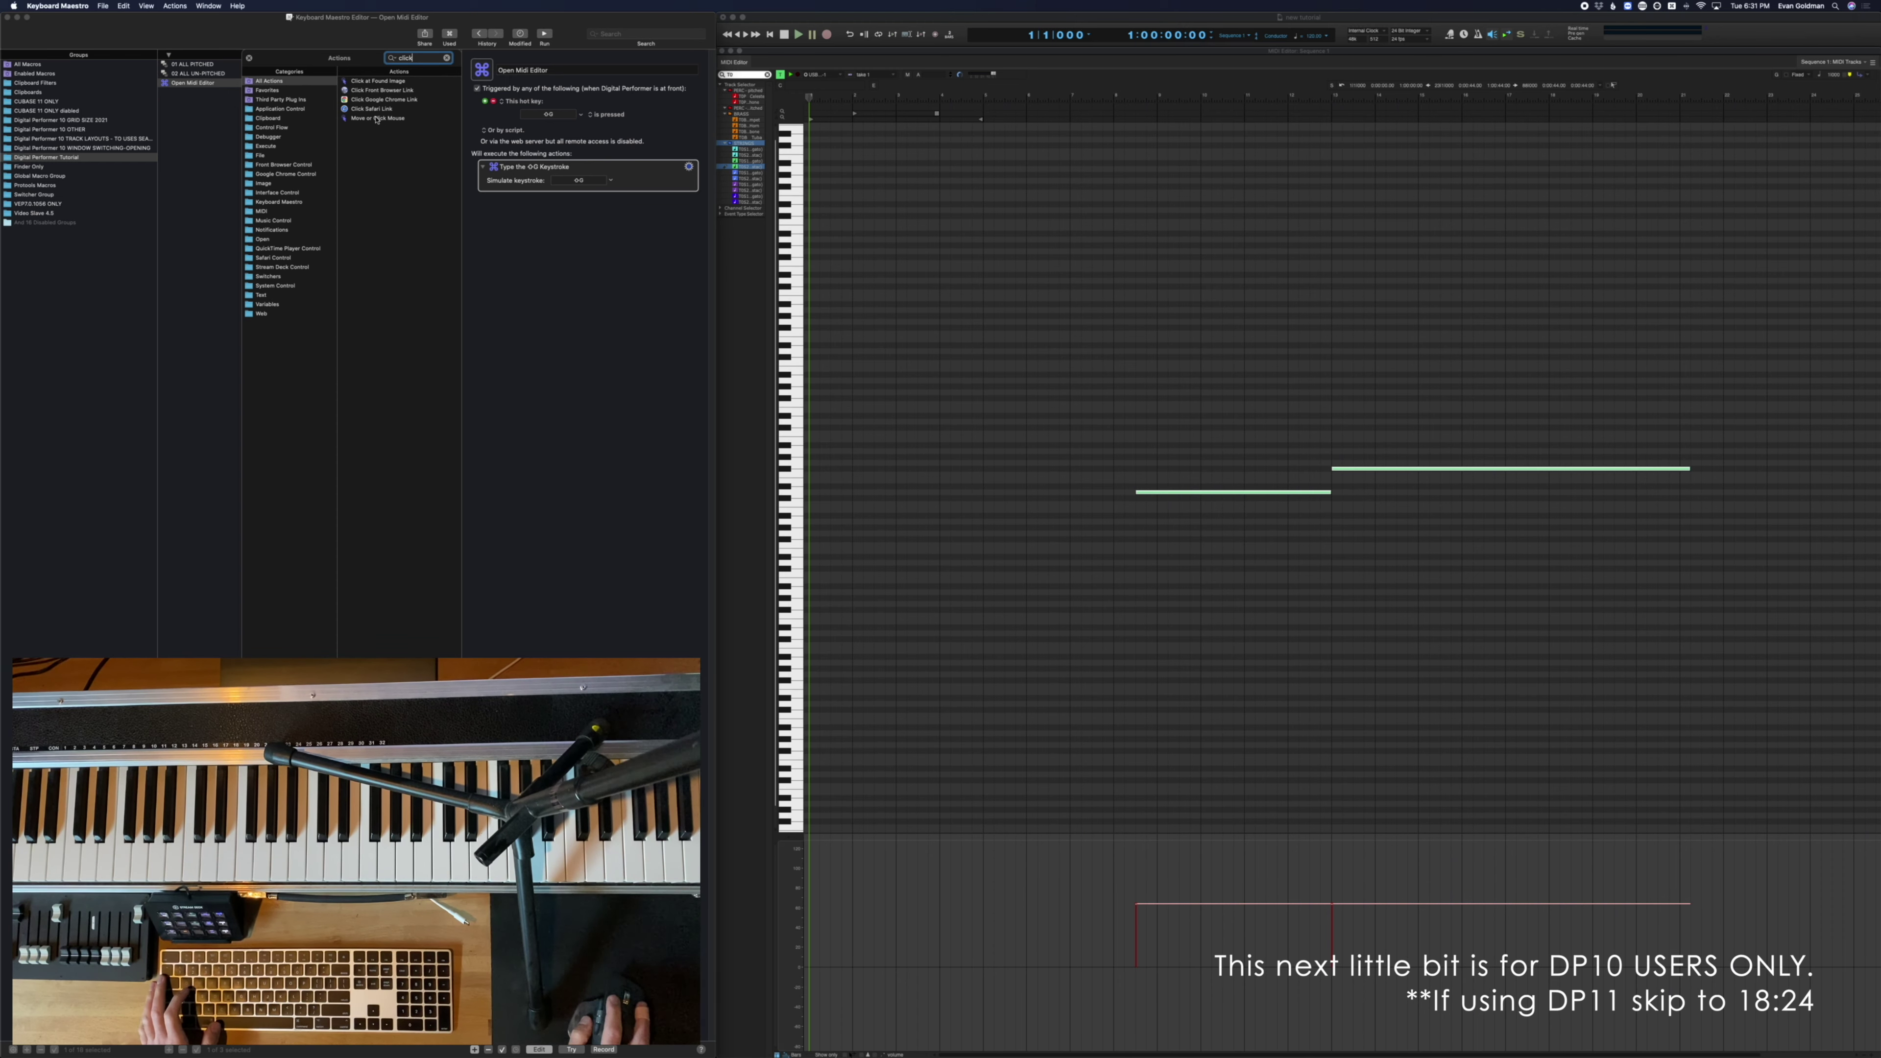
{"action": "left_click_drag", "start_coordinate": [586, 213], "coordinate": [585, 215]}
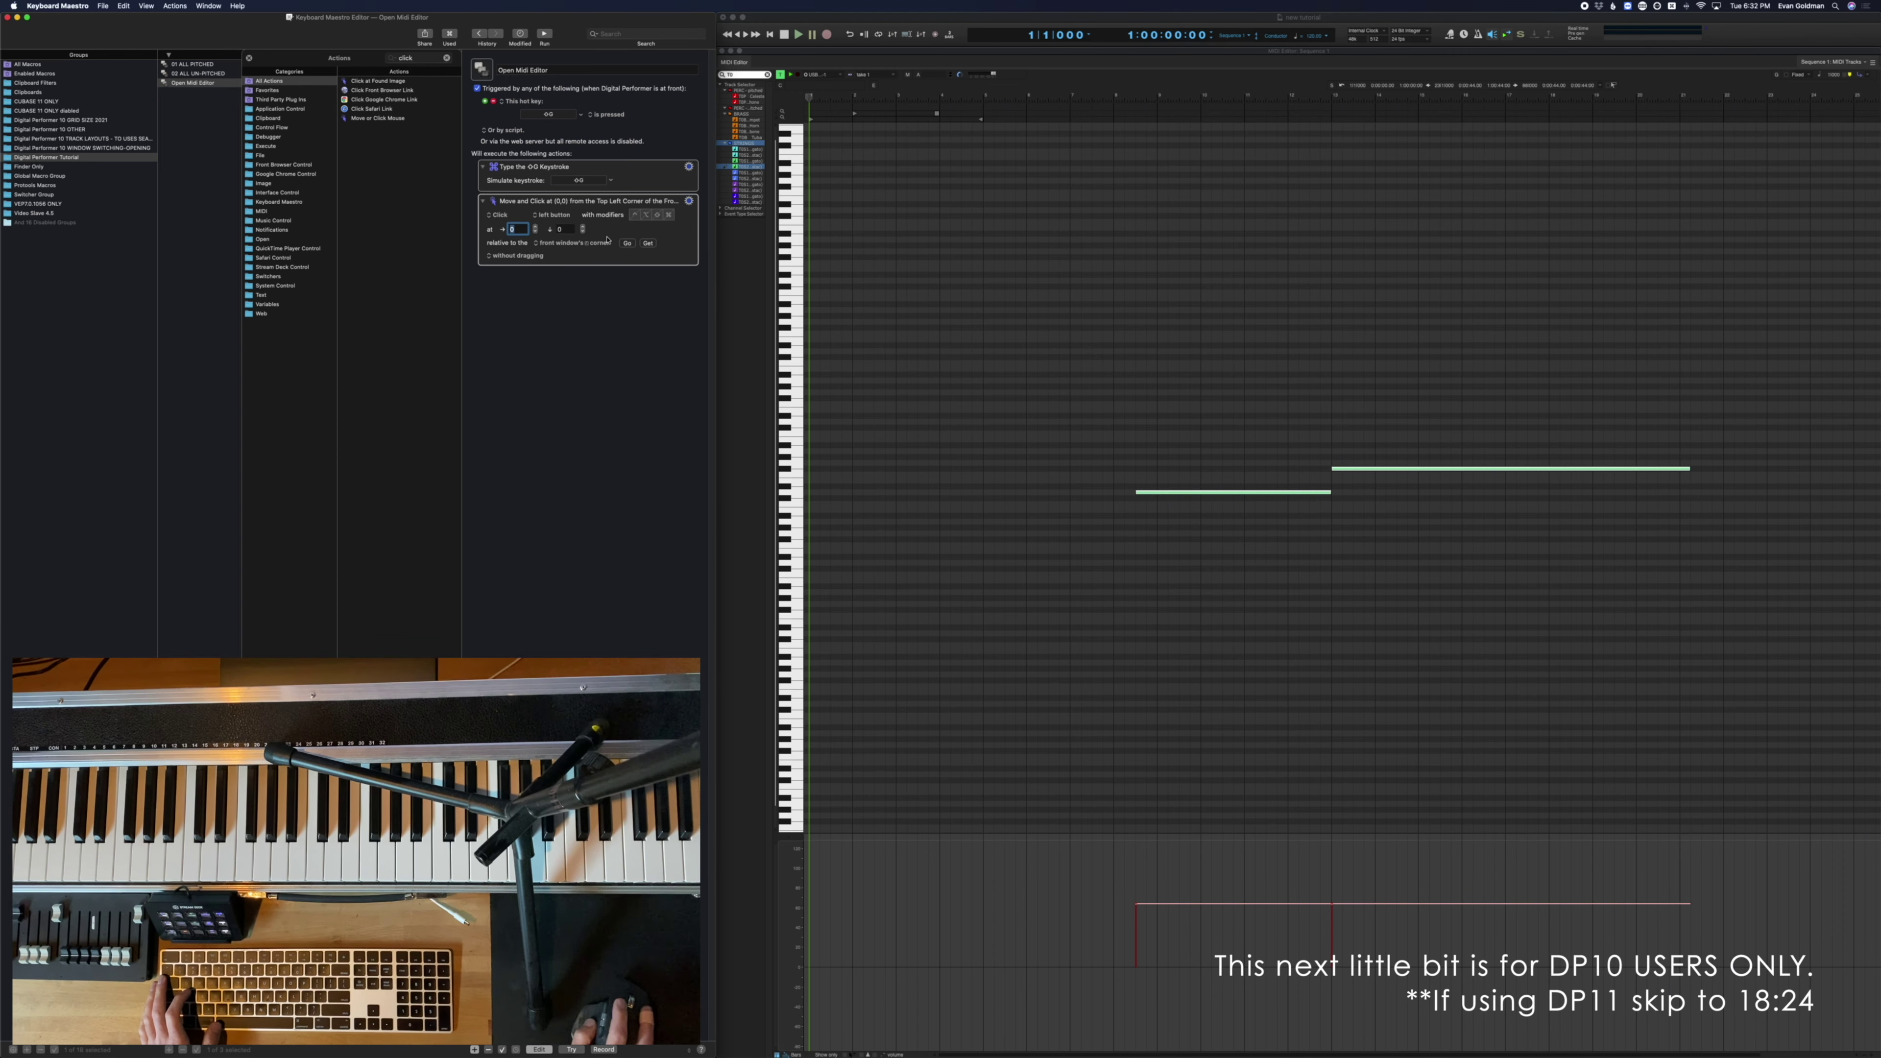
Turn on Restore Mouse Location for the click action and capture its click position in the MIDI editor relative to the front window's corner
{"action": "left_click", "coordinate": [639, 262]}
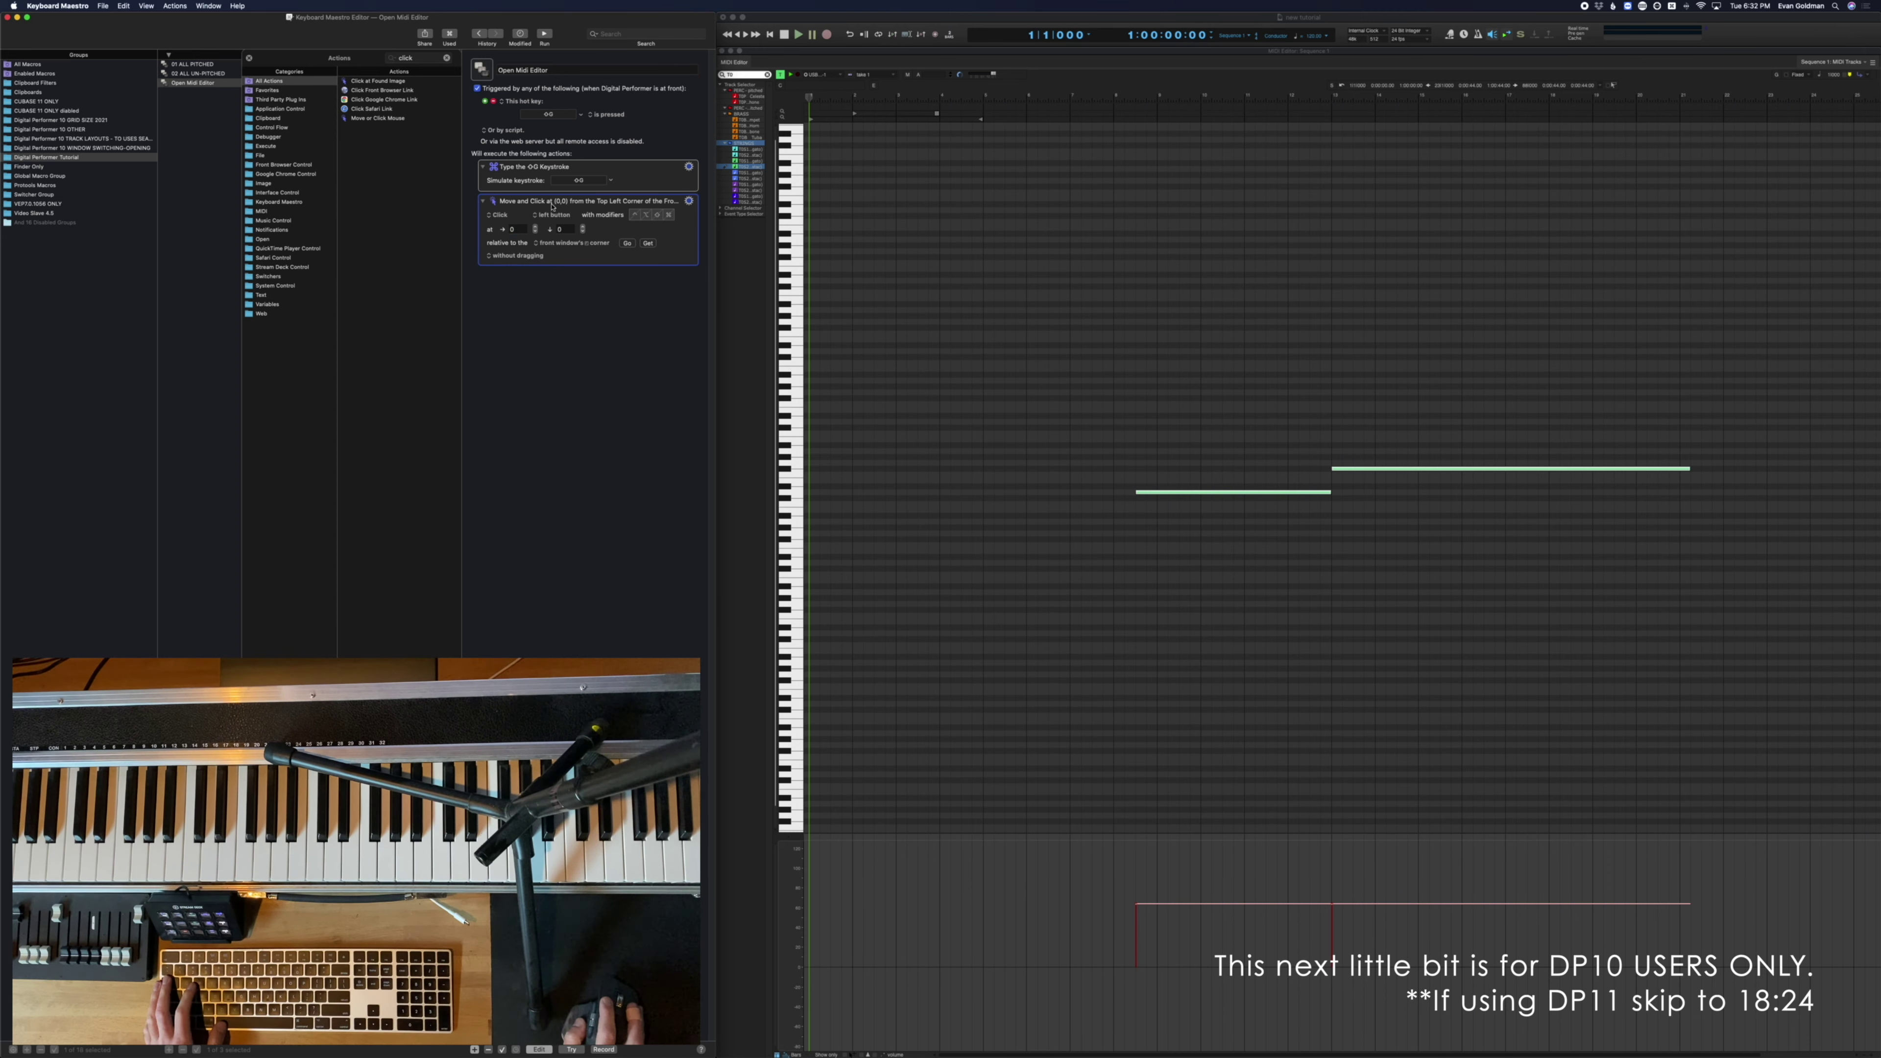
{"action": "left_click", "coordinate": [687, 201]}
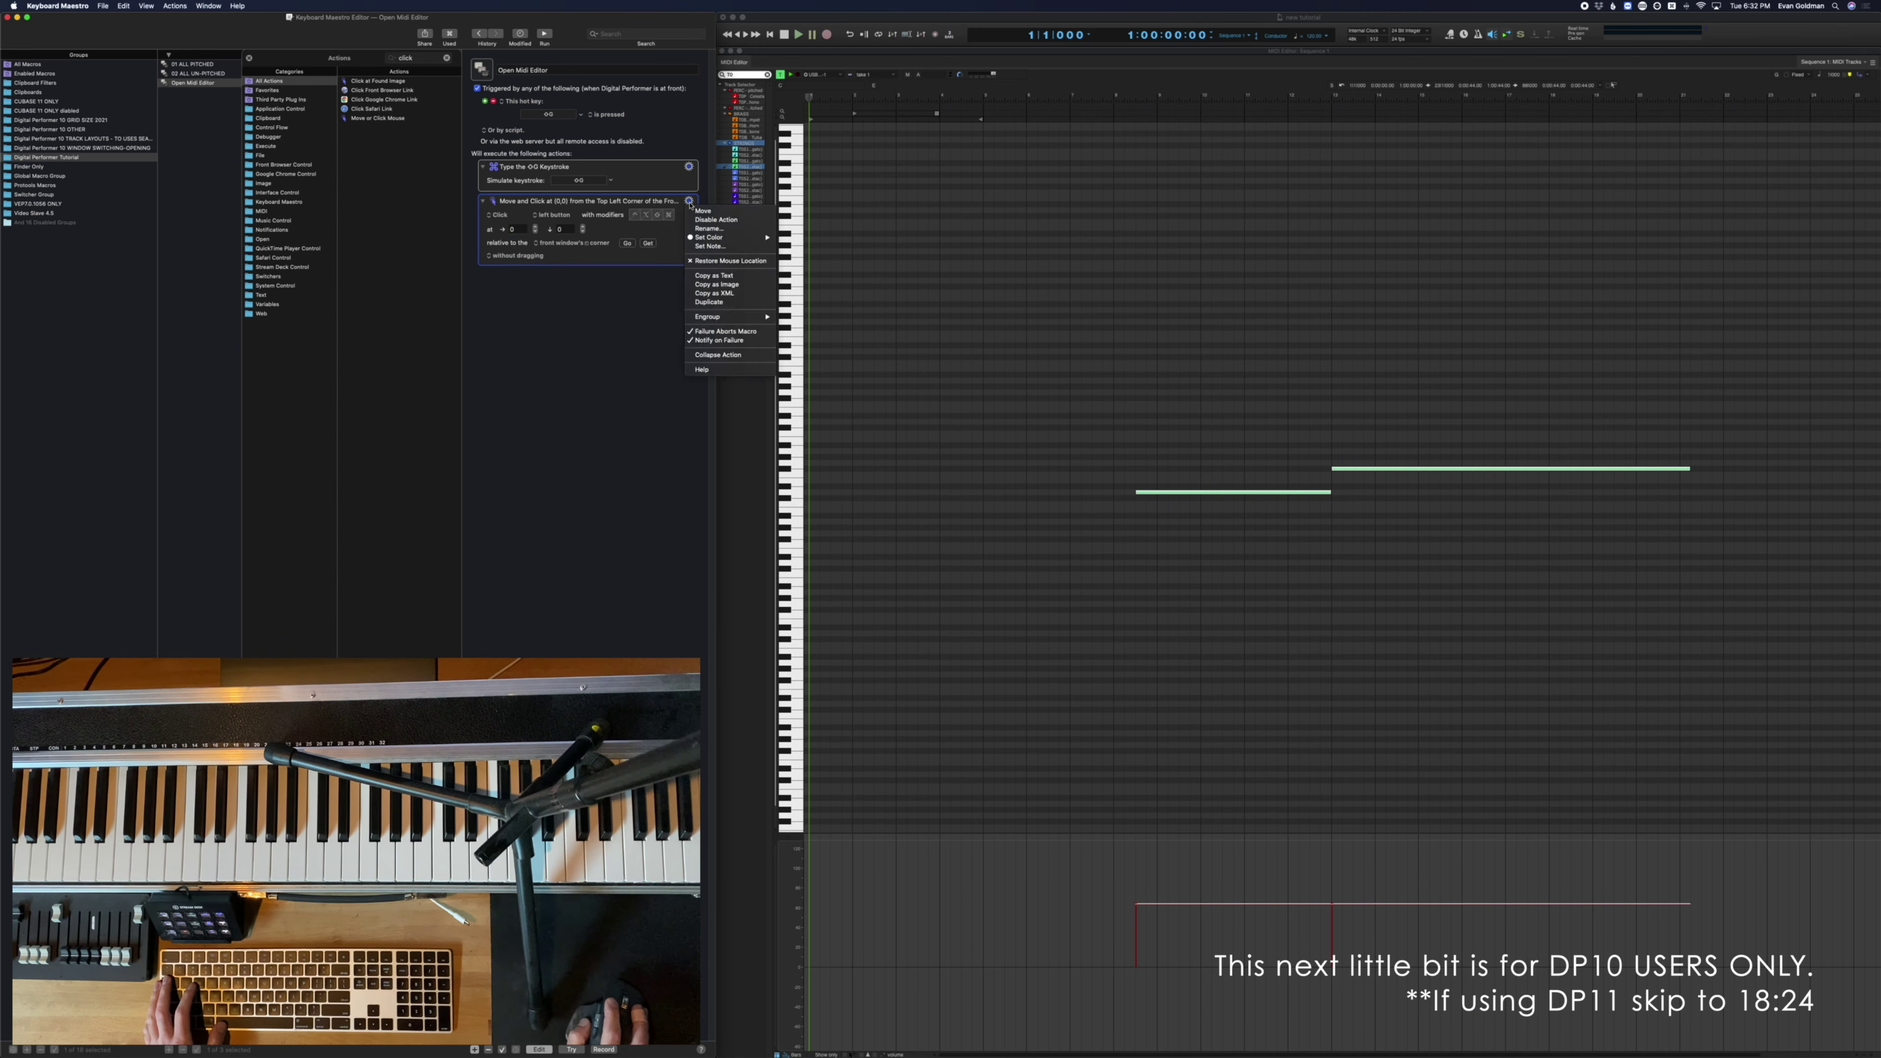
{"action": "left_click", "coordinate": [721, 260]}
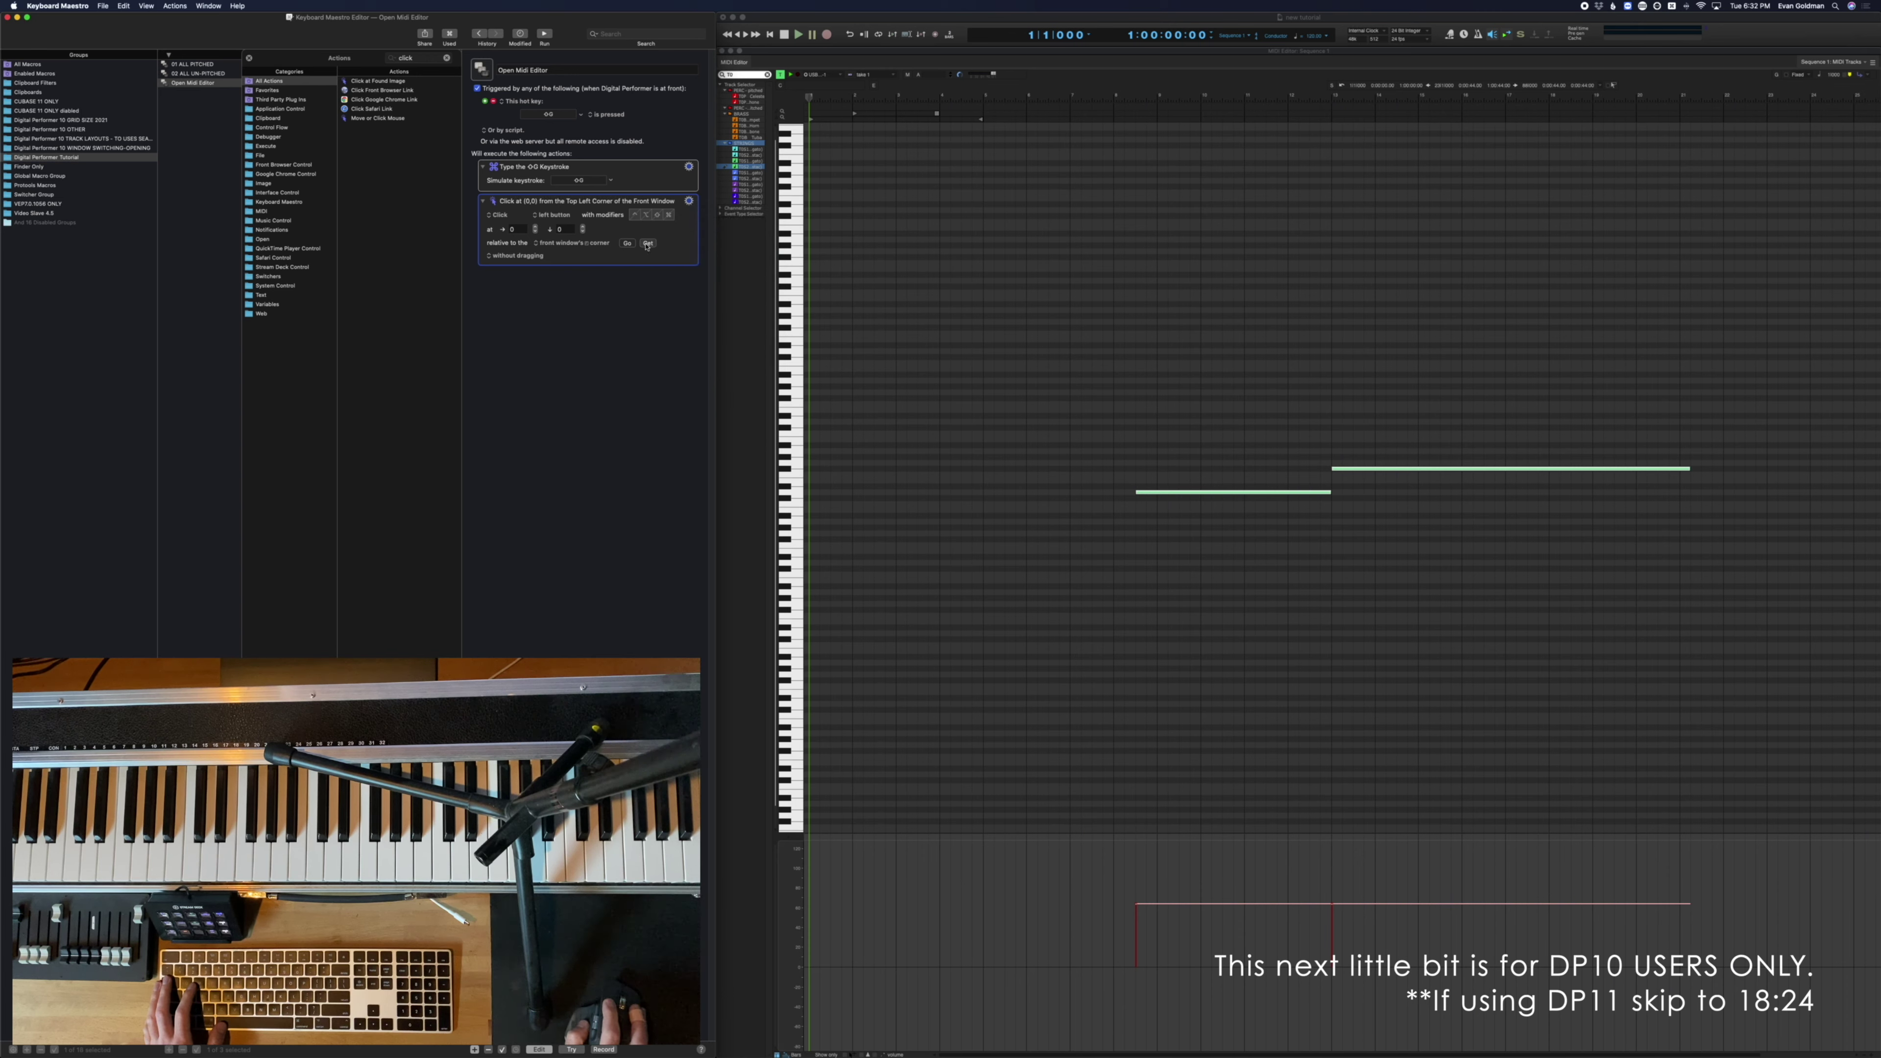
{"action": "left_click", "coordinate": [1172, 302]}
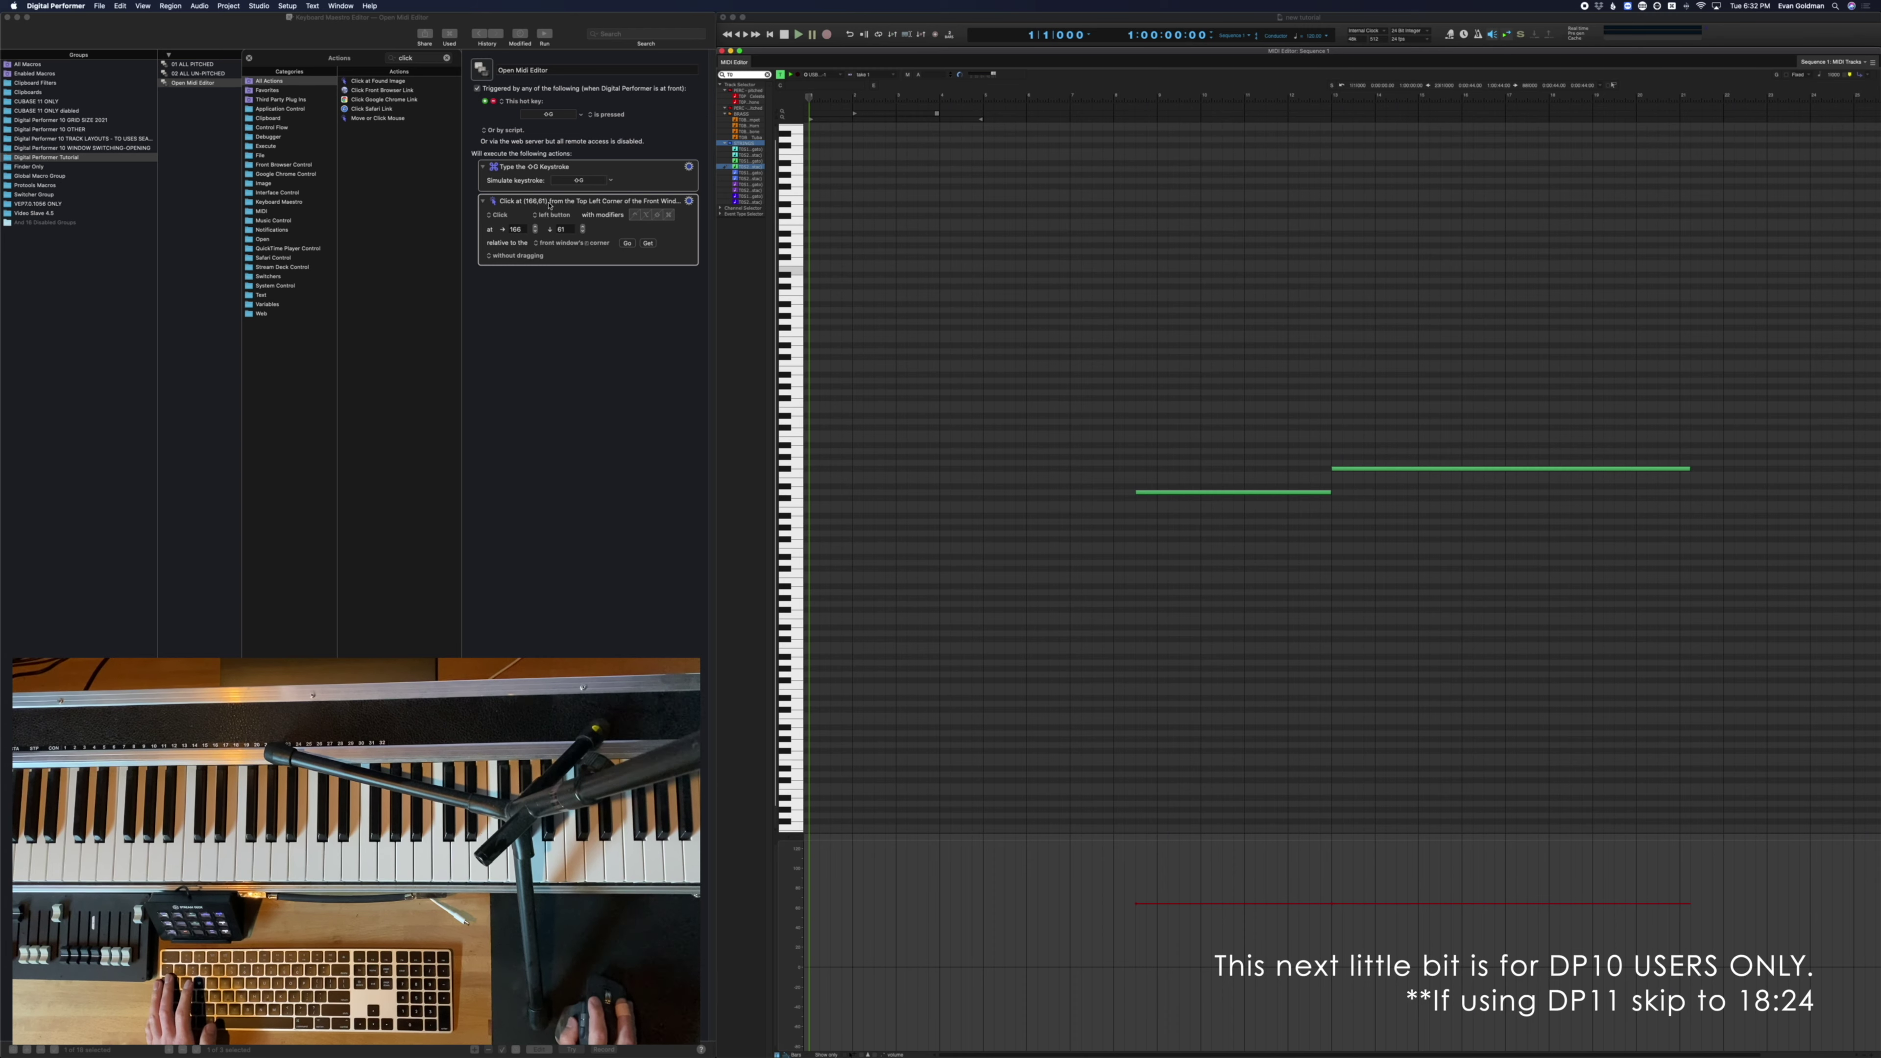
Test the macro in Digital Performer by opening the Violin II (stac) and Violin I (legato) phrases in the MIDI editor, closing it each time
{"action": "key", "text": "super+w"}
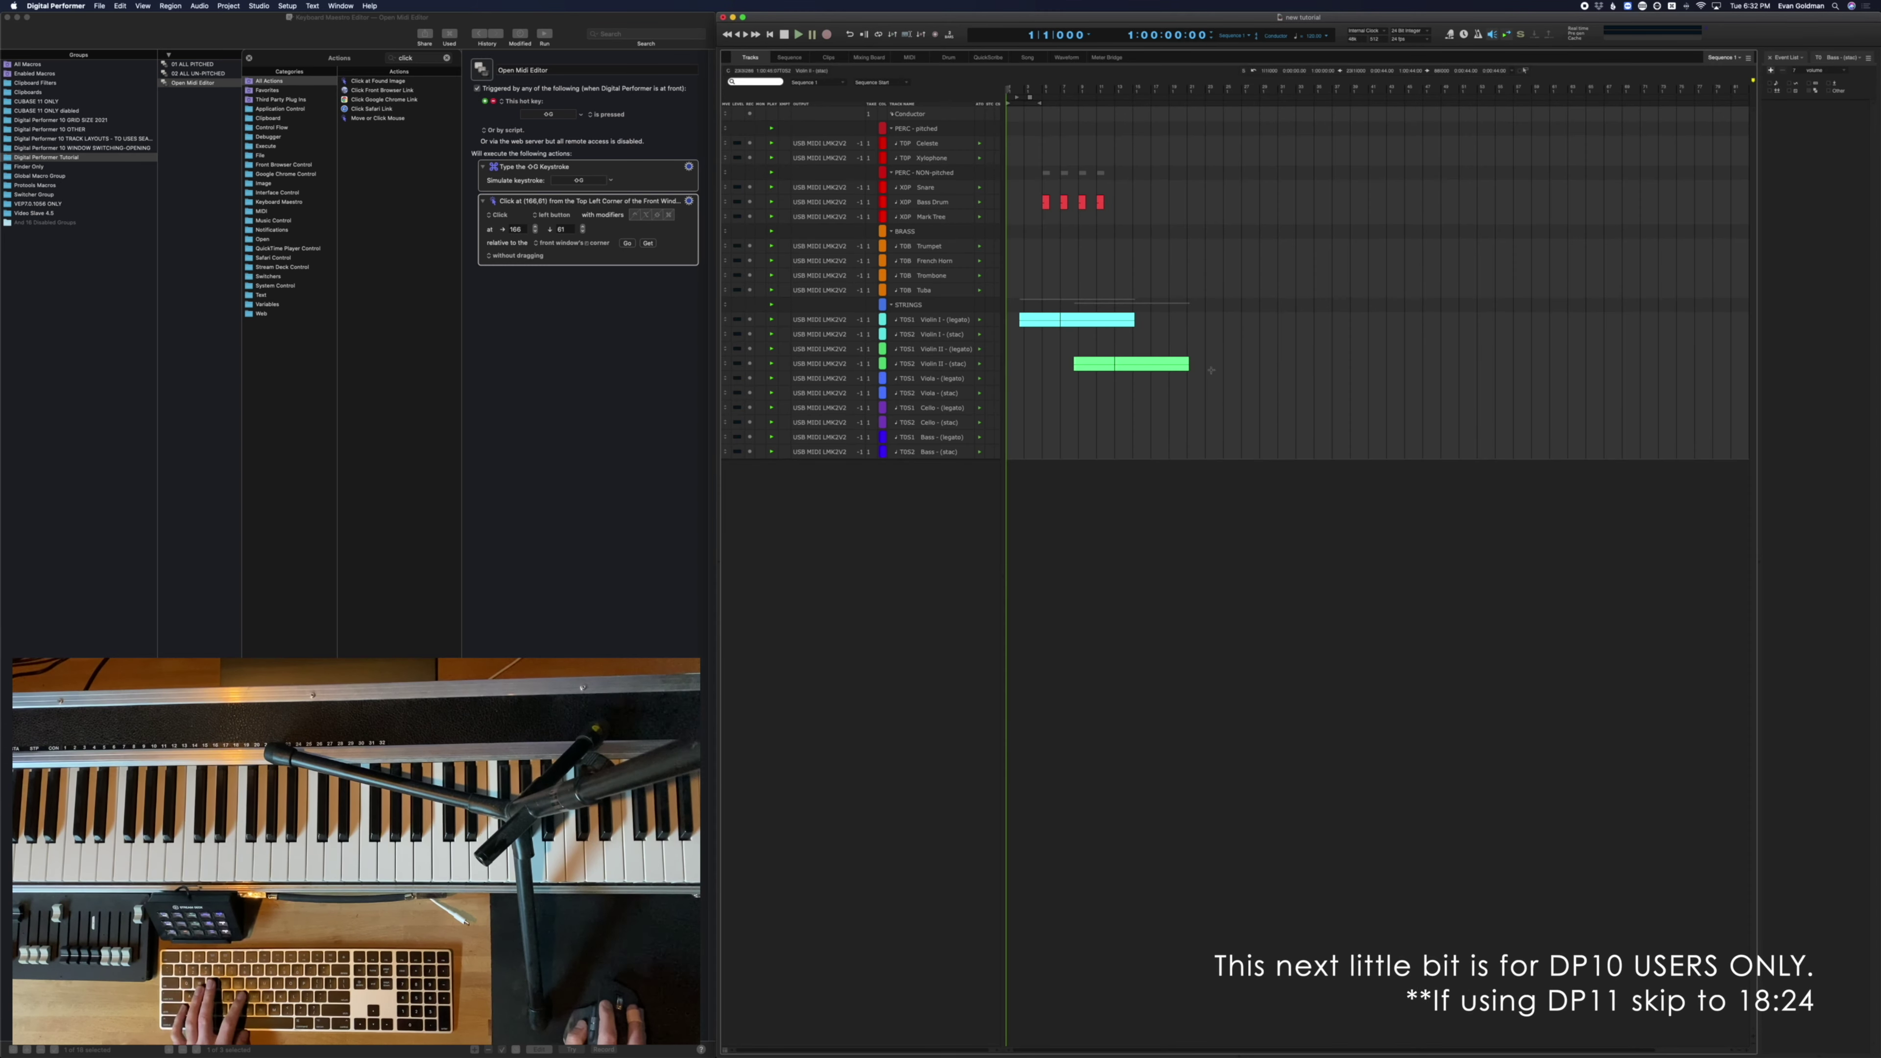
{"action": "left_click_drag", "start_coordinate": [1211, 370], "coordinate": [968, 369]}
{"action": "key", "text": "shift+g"}
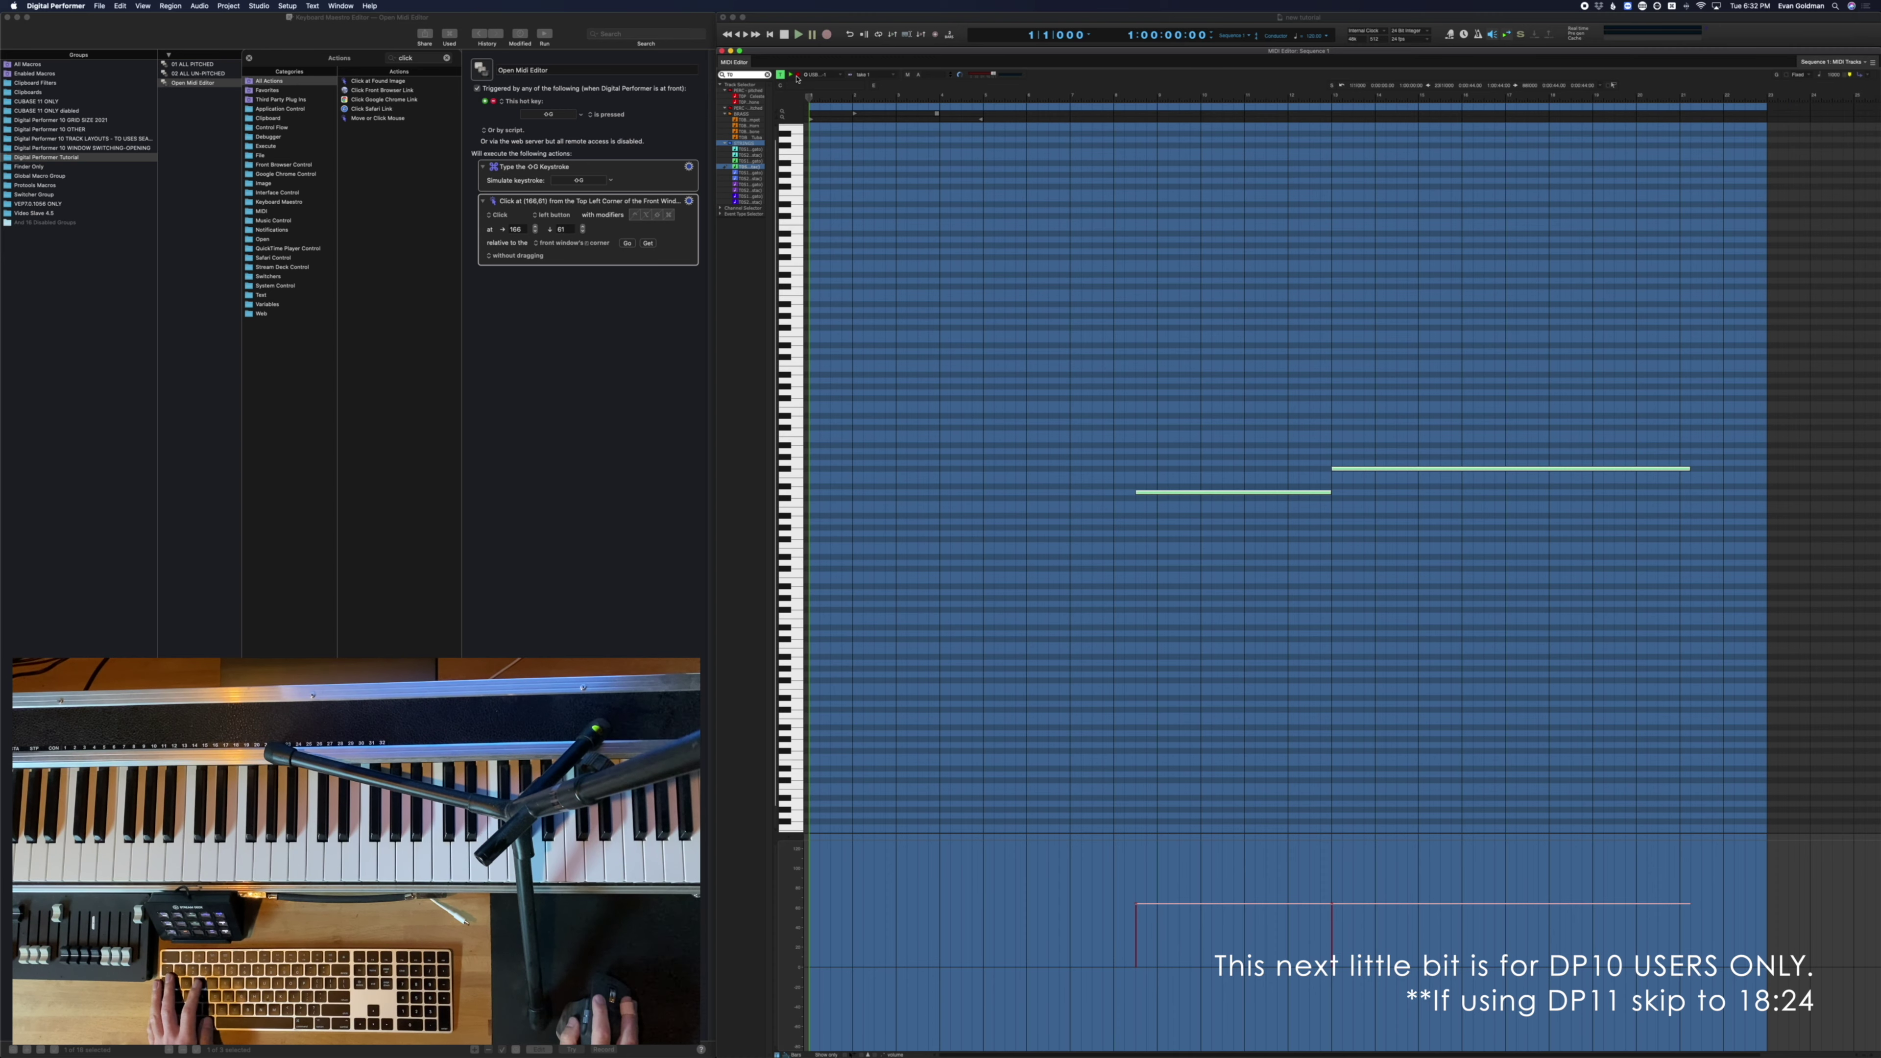
{"action": "key", "text": "super+w"}
{"action": "left_click", "coordinate": [1111, 363]}
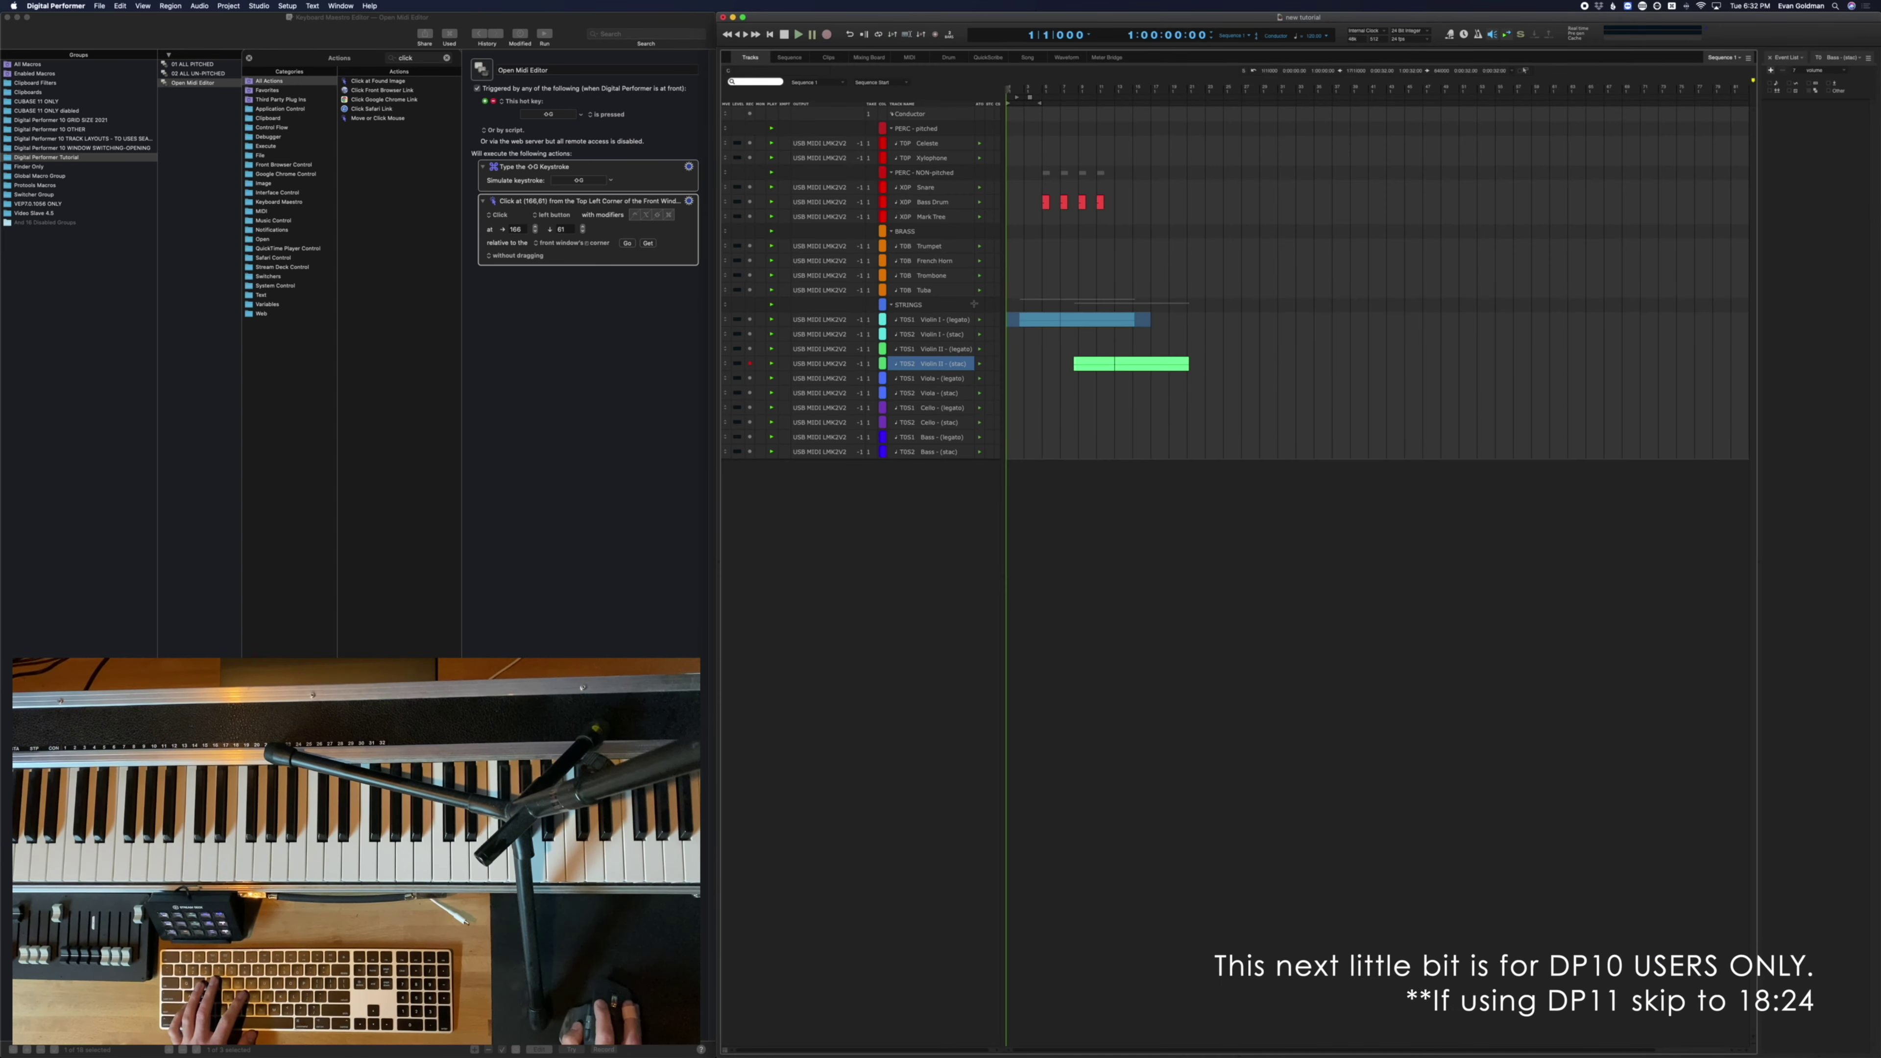
{"action": "key", "text": "shift+g"}
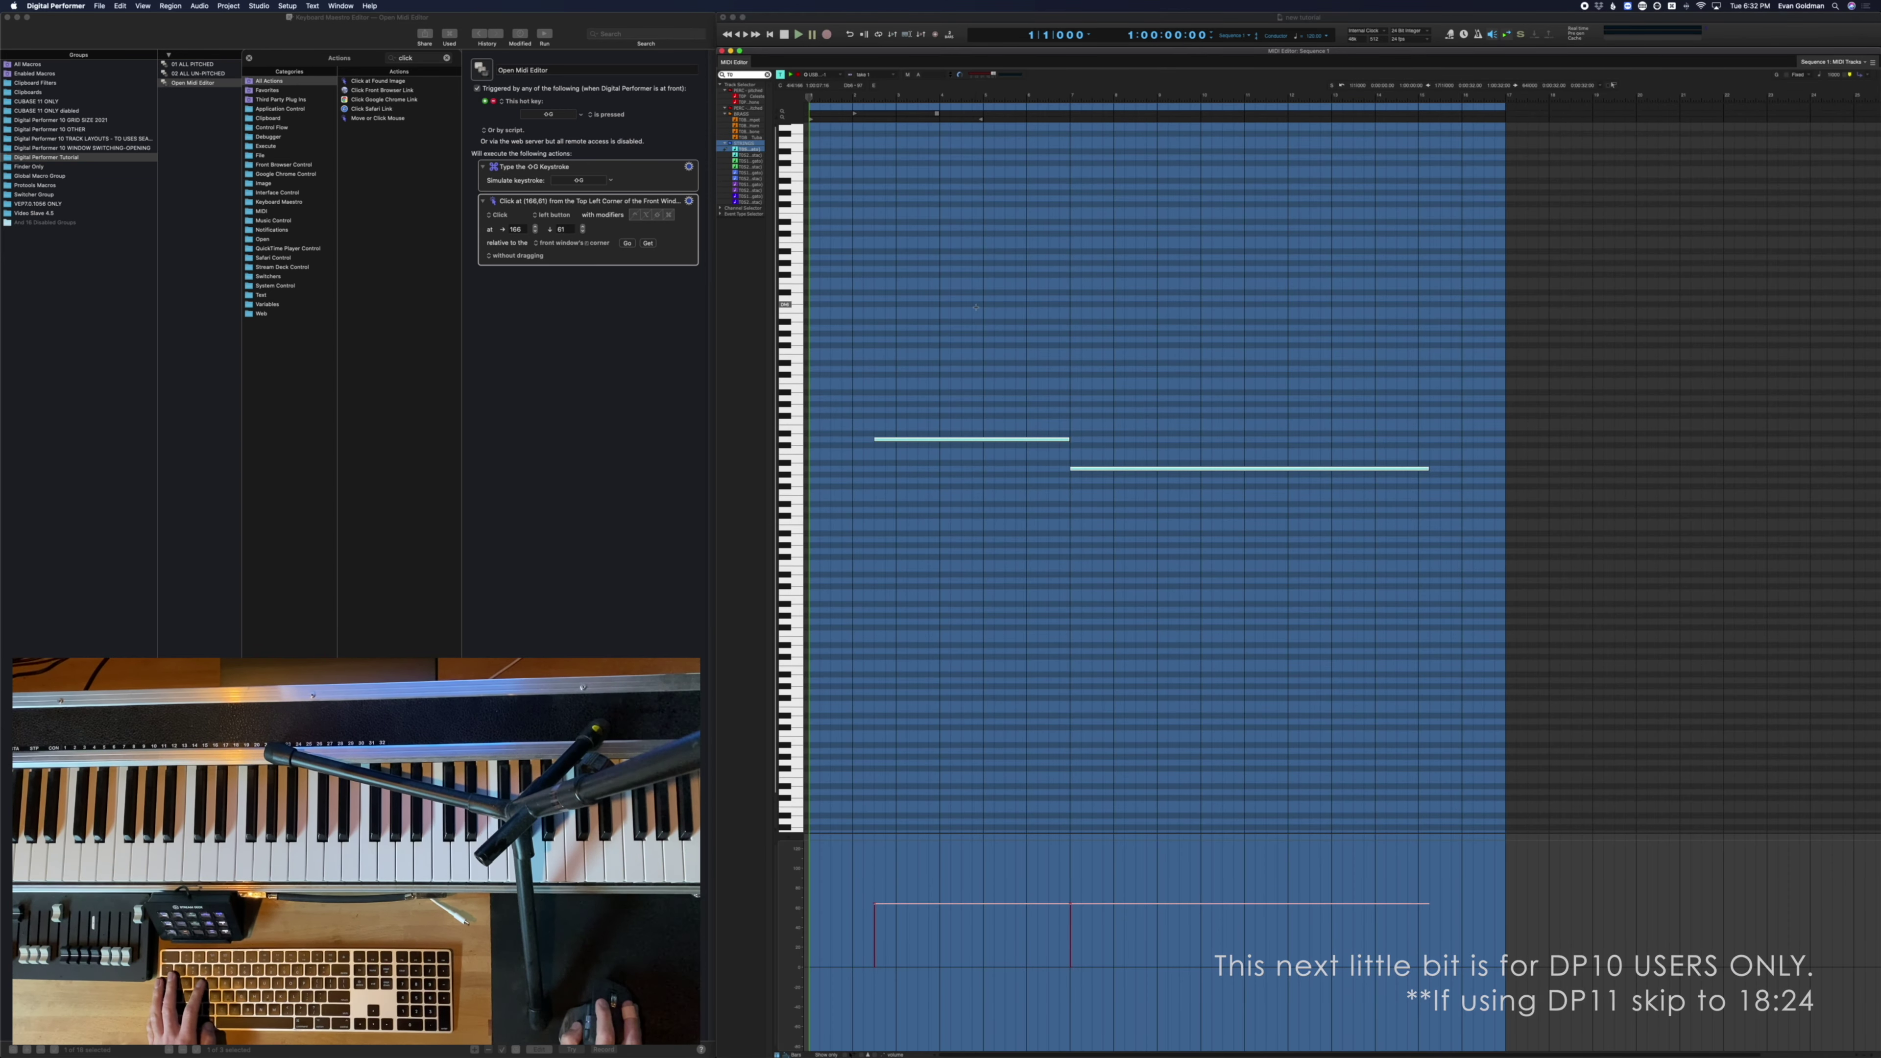
{"action": "key", "text": "super+w"}
Delete the mouse click action from the Open Midi Editor macro in Keyboard Maestro
{"action": "left_click", "coordinate": [678, 239]}
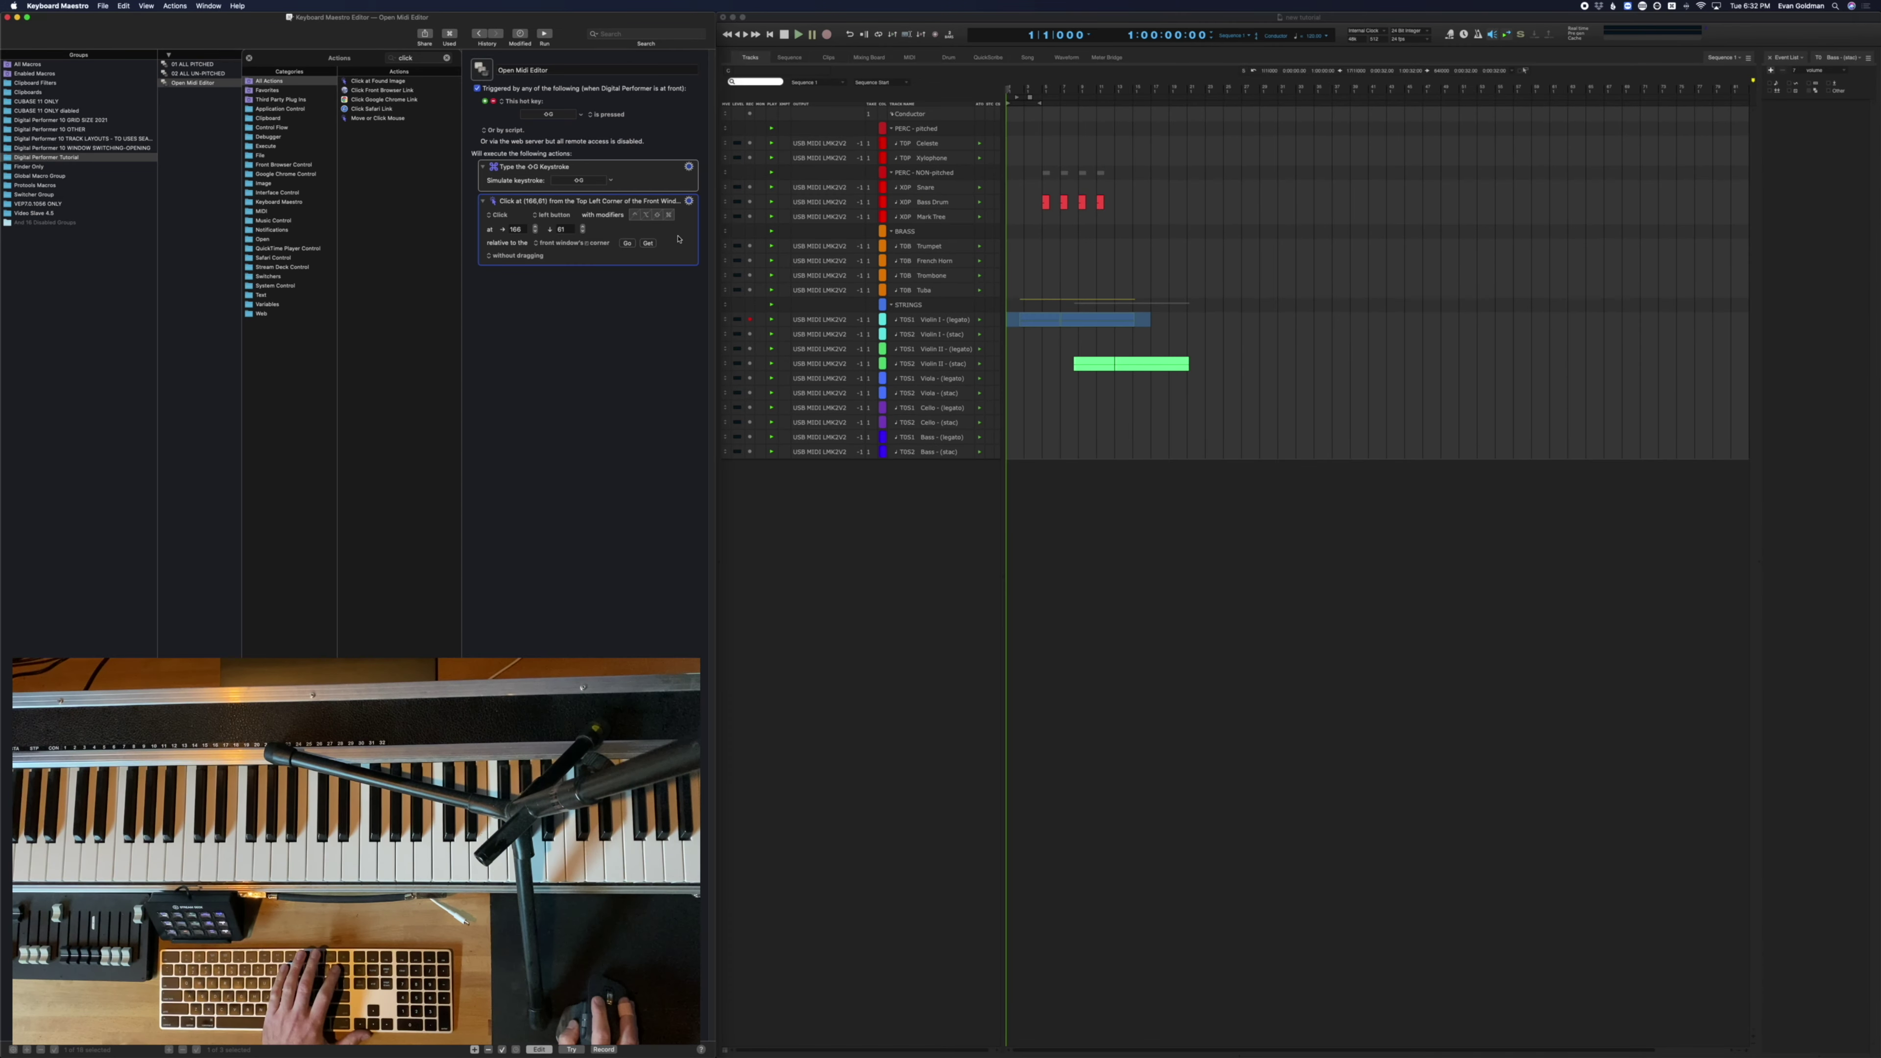
{"action": "key", "text": "BackSpace"}
Look up the record-enable command's shortcut in Digital Performer's Commands window by searching for "record enable"
{"action": "left_click", "coordinate": [1264, 432]}
{"action": "left_click_drag", "start_coordinate": [1223, 363], "coordinate": [1010, 361]}
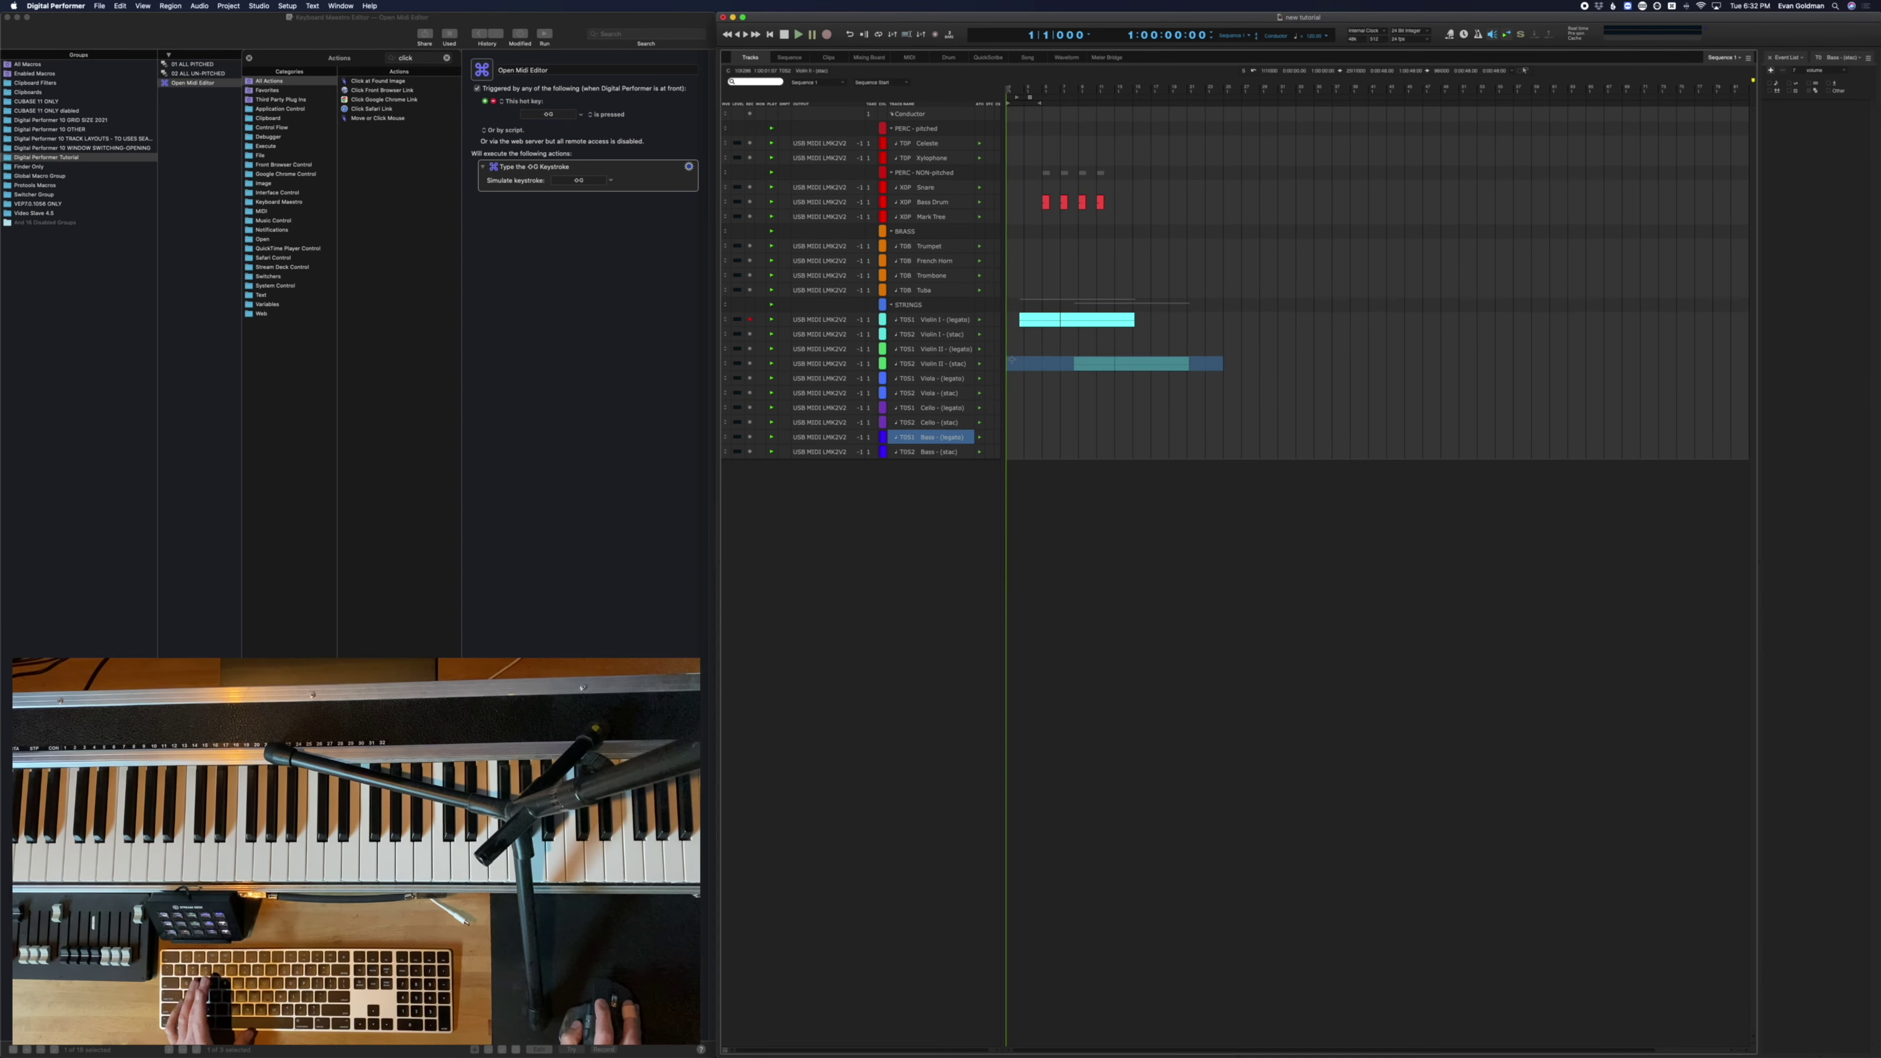
{"action": "key", "text": "shift+l"}
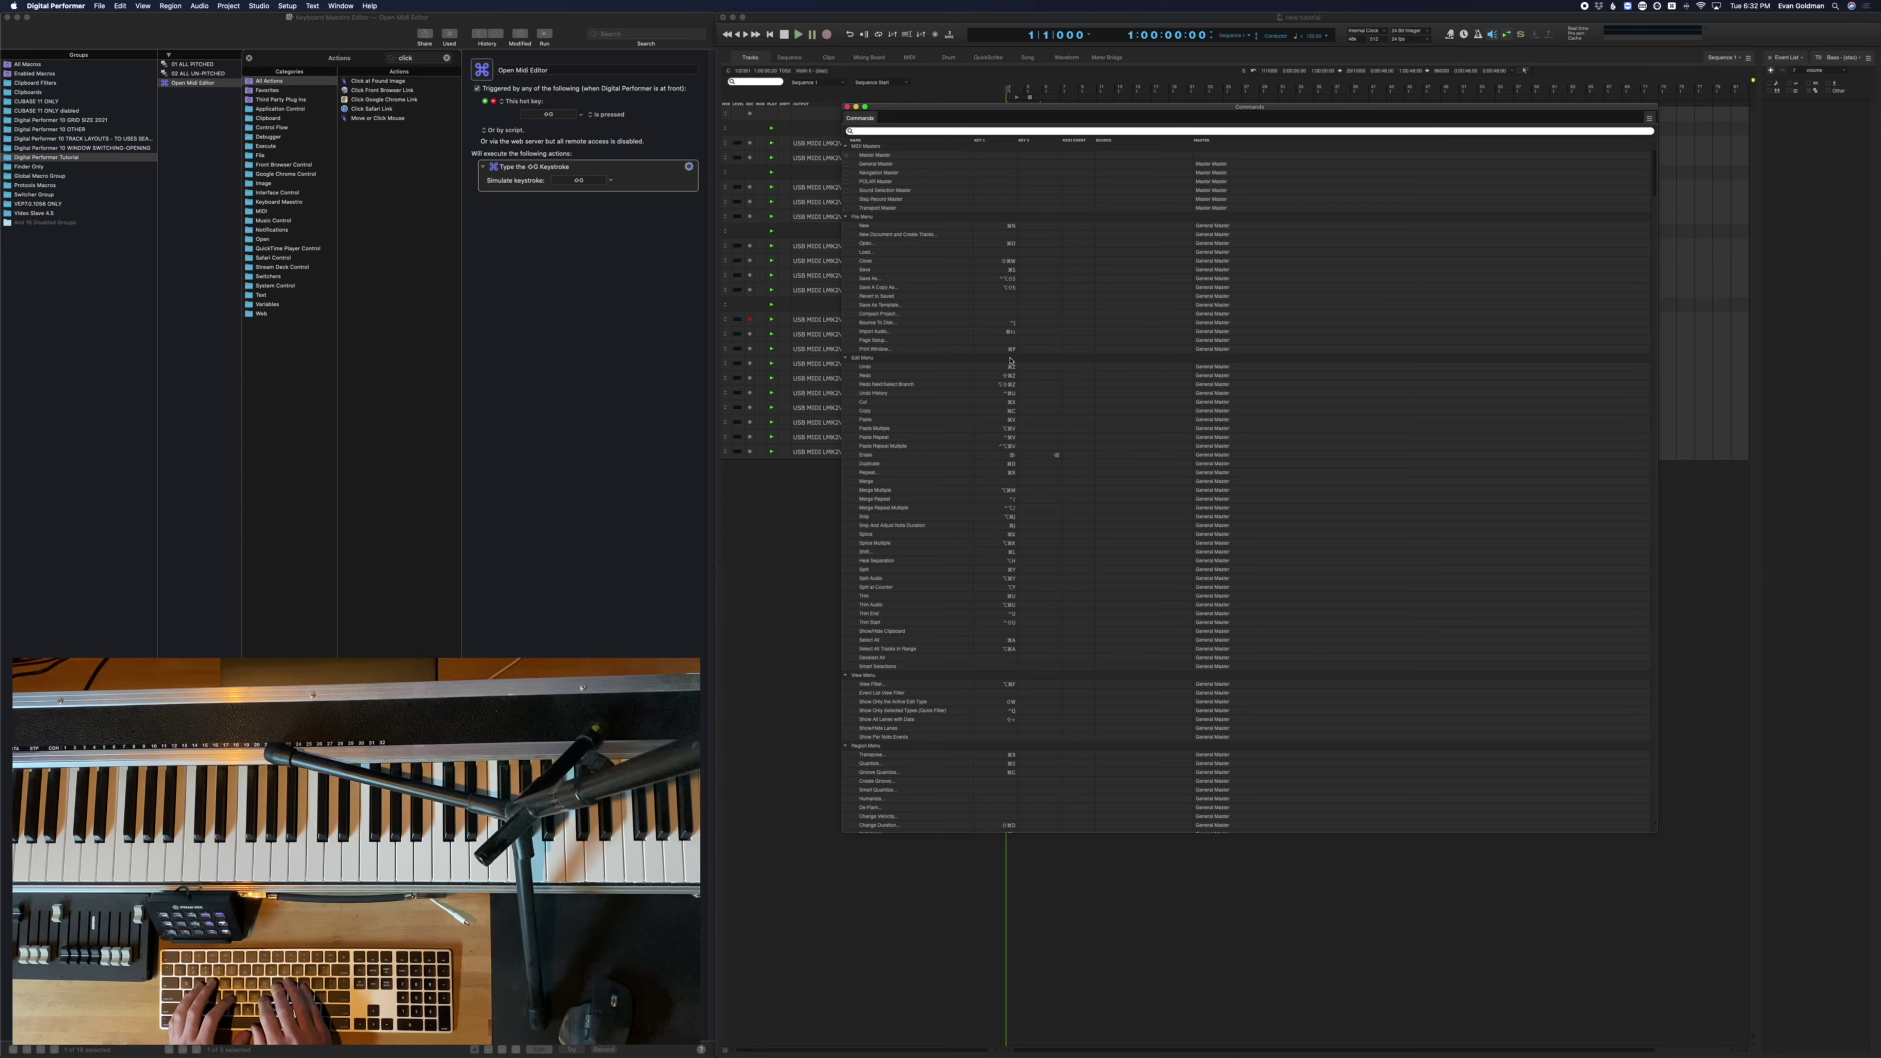
{"action": "type", "text": "track reco"}
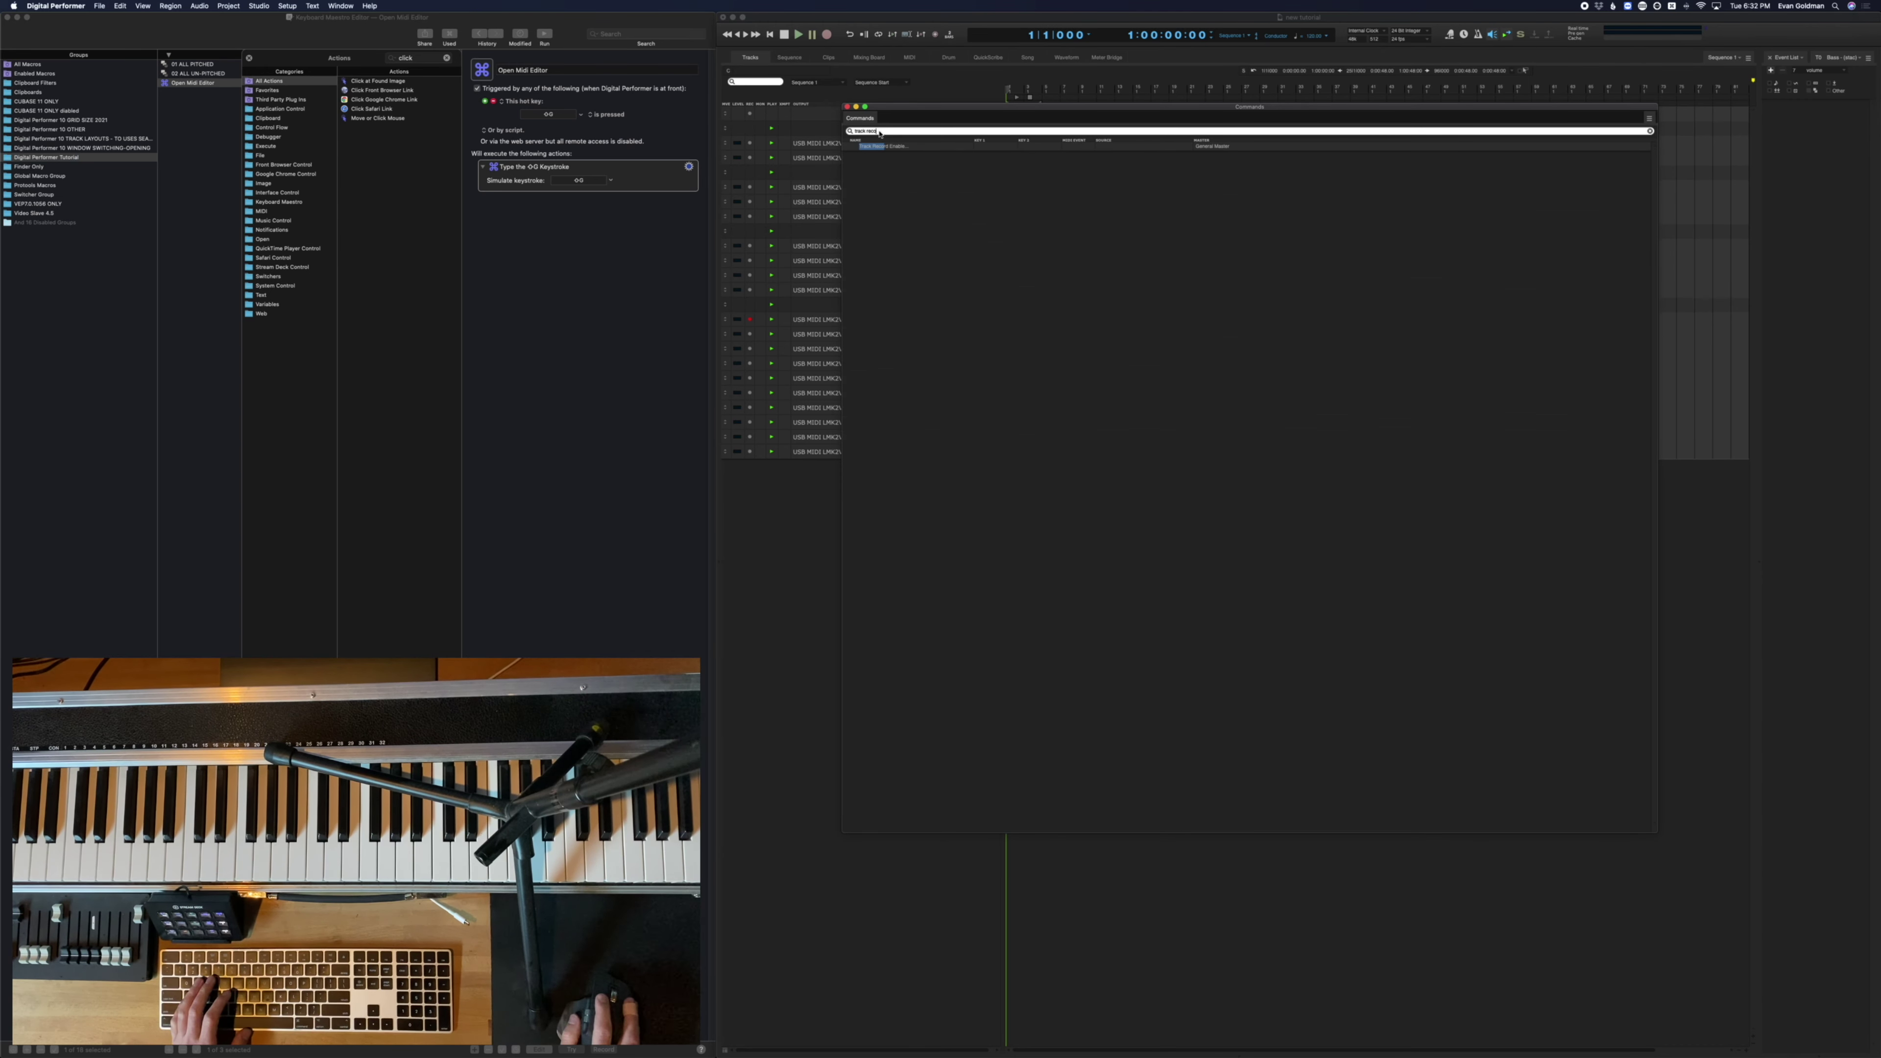
{"action": "key", "text": "super+a"}
{"action": "type", "text": "record enable"}
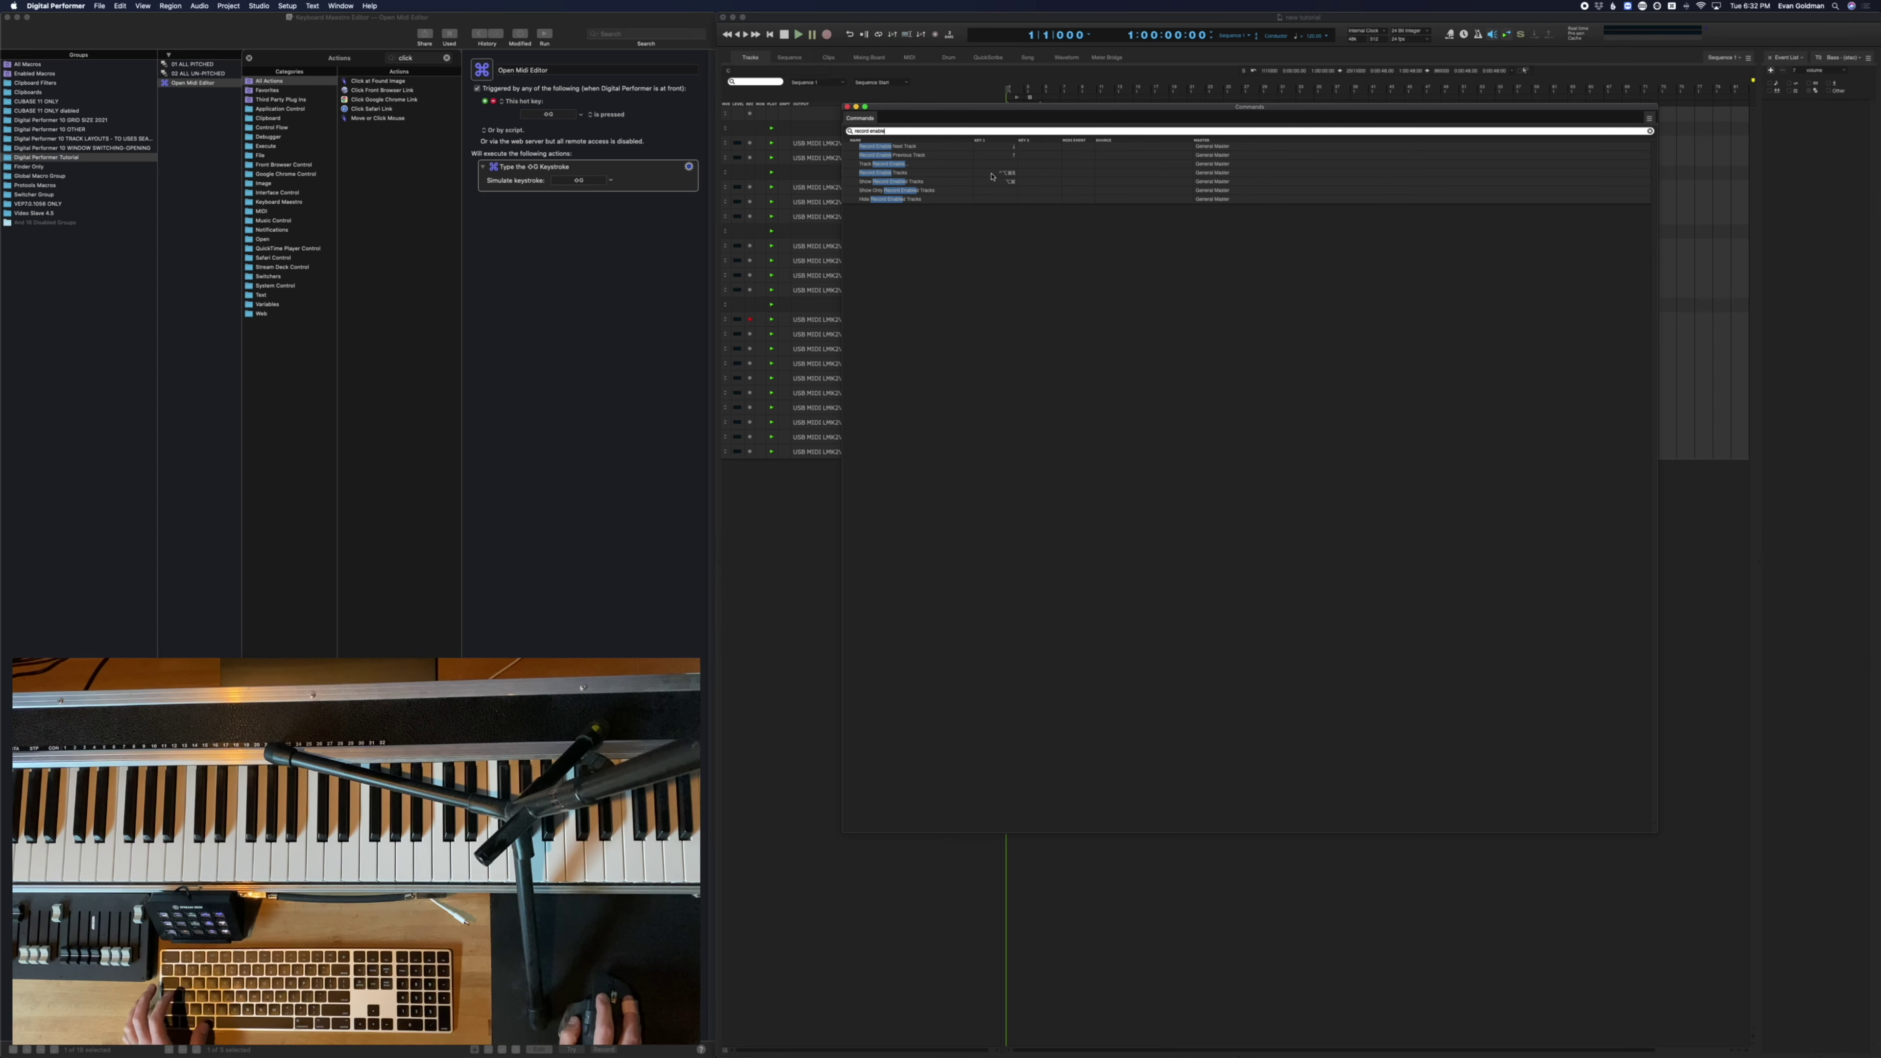
{"action": "key", "text": "super+w"}
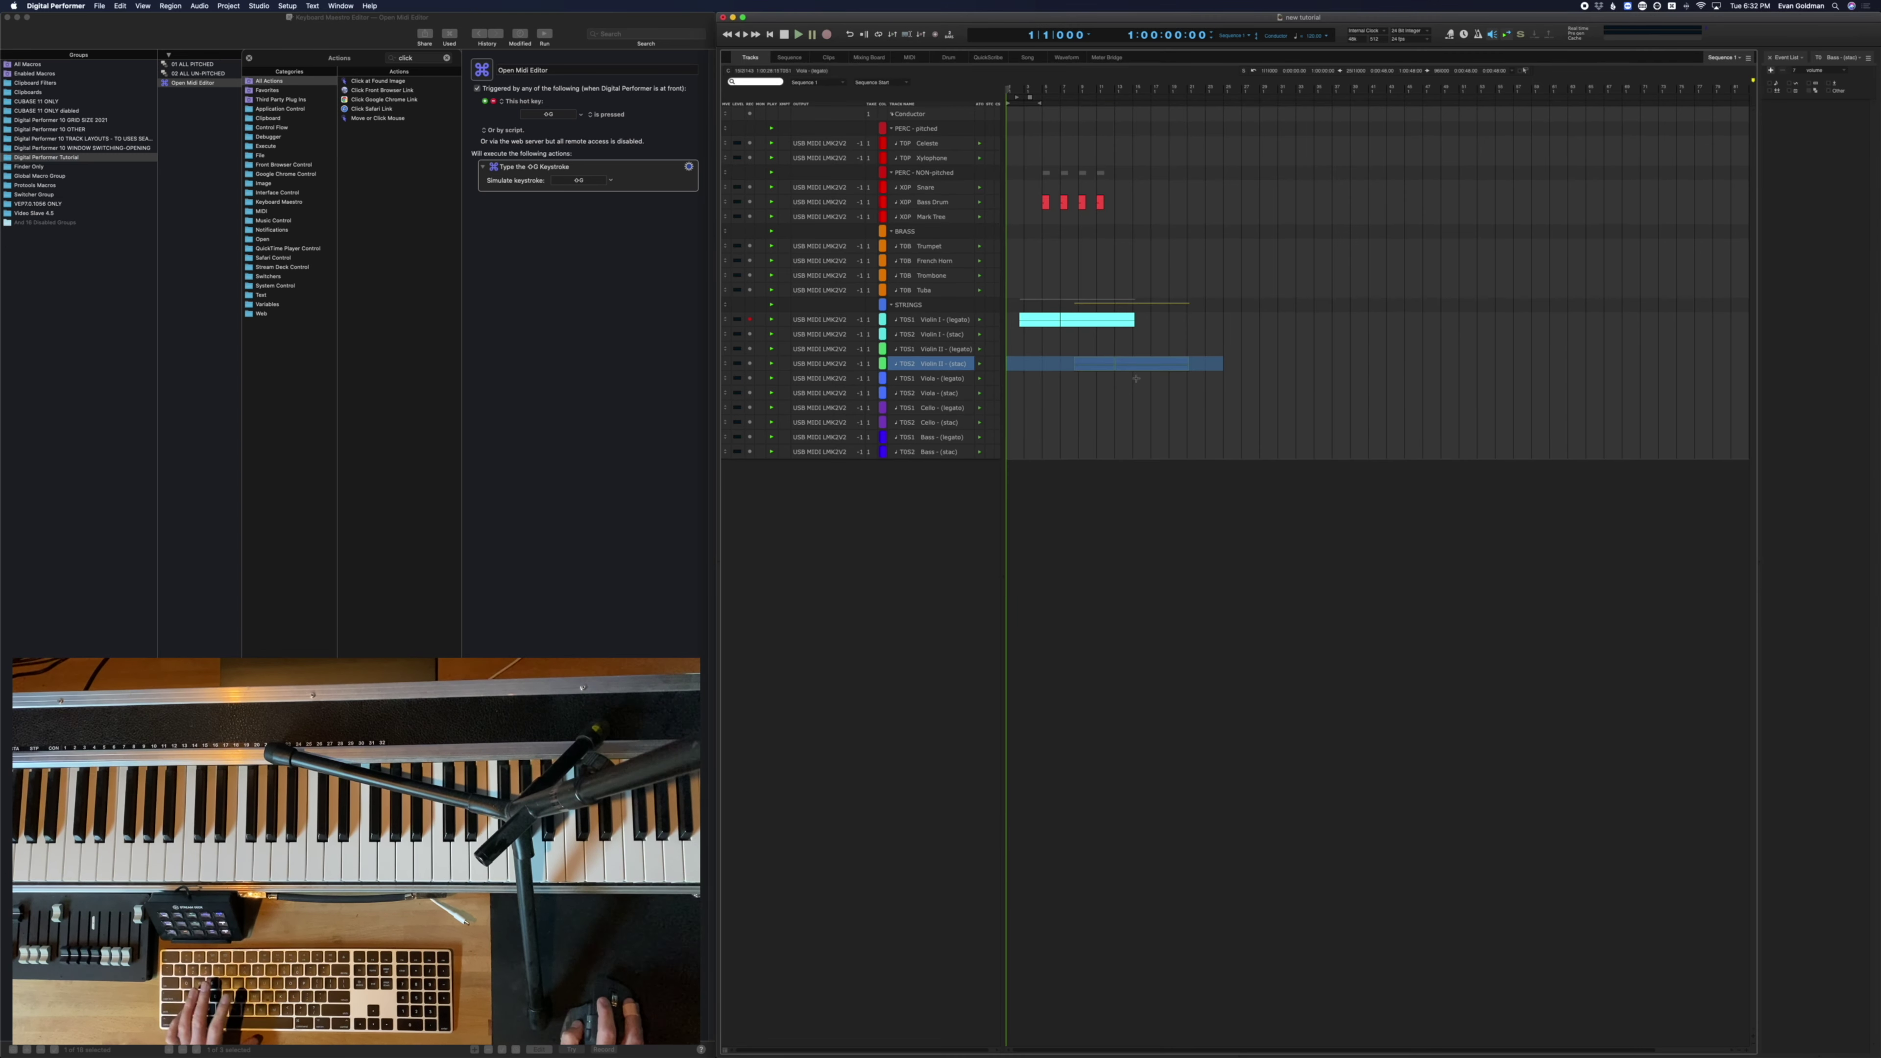
Select the time range around the Violin II (stac) phrase in the Tracks window
{"action": "left_click", "coordinate": [1158, 377]}
{"action": "left_click_drag", "start_coordinate": [1216, 365], "coordinate": [1007, 364]}
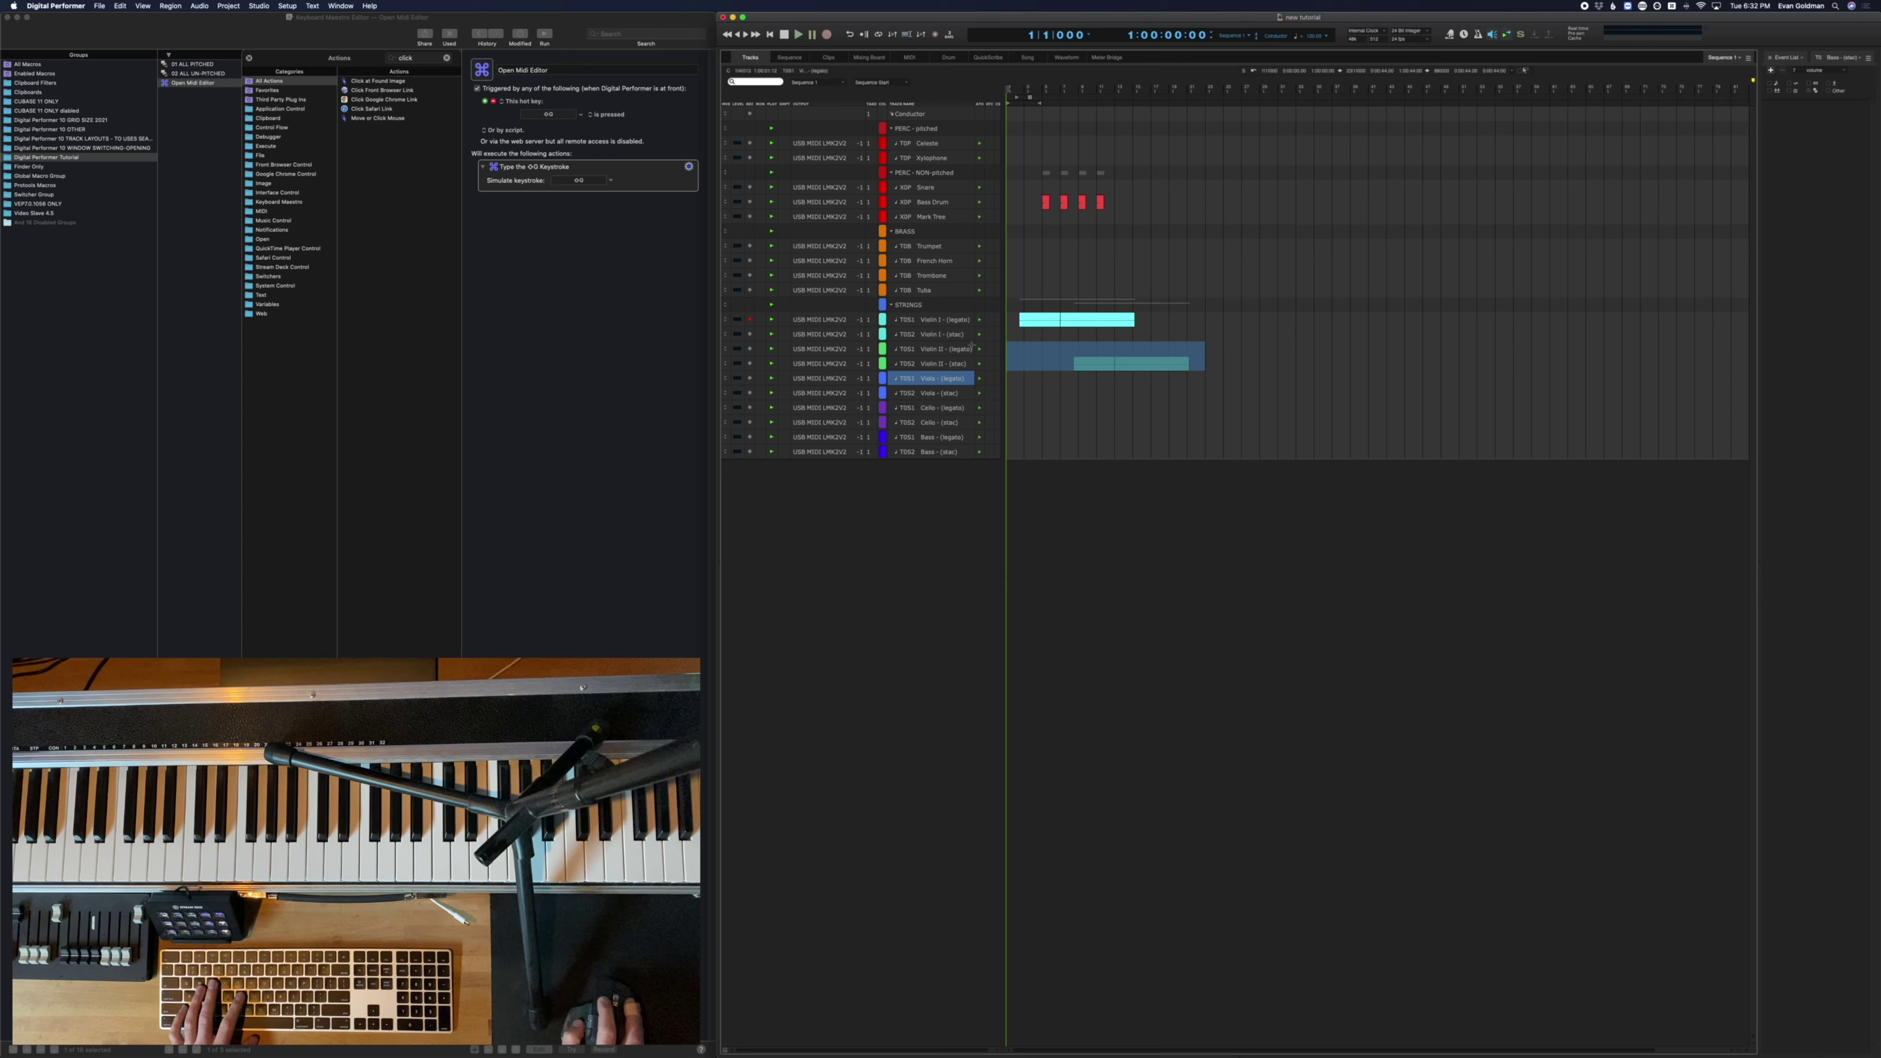
{"action": "left_click", "coordinate": [915, 364]}
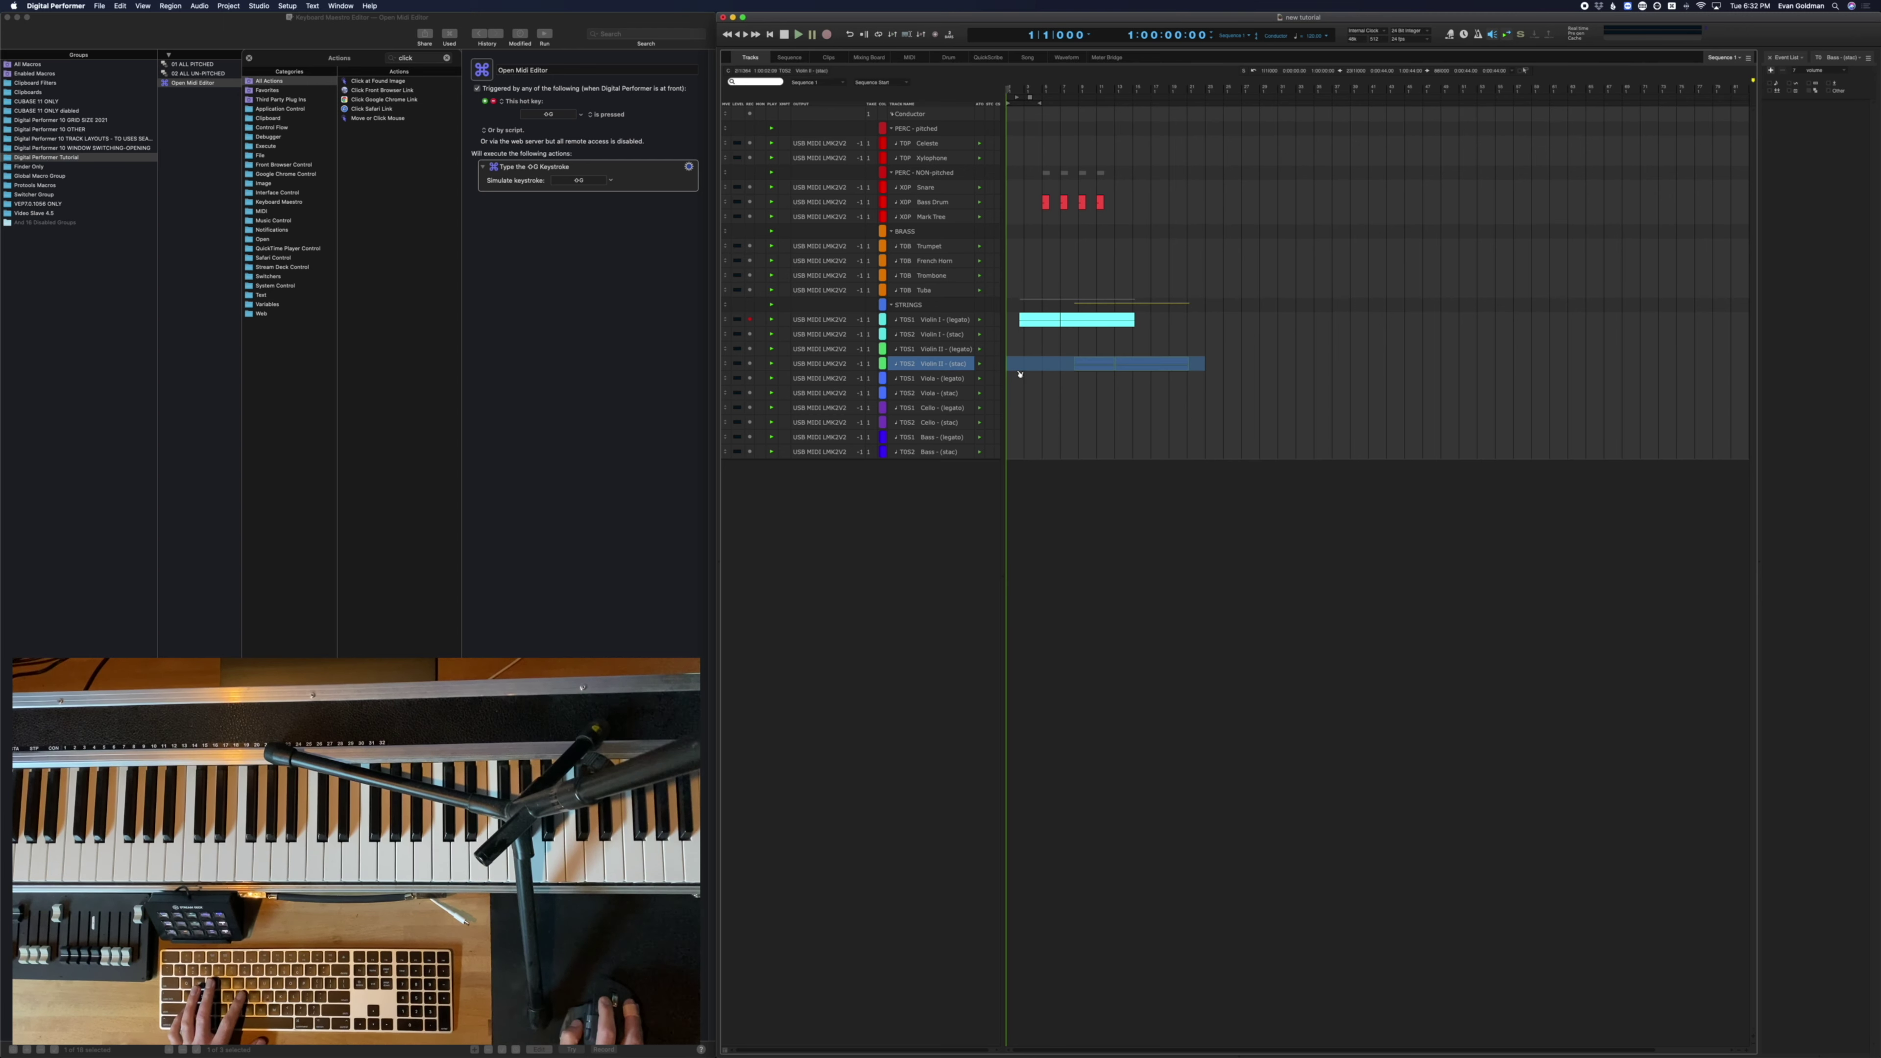
{"action": "left_click_drag", "start_coordinate": [1313, 364], "coordinate": [1007, 364]}
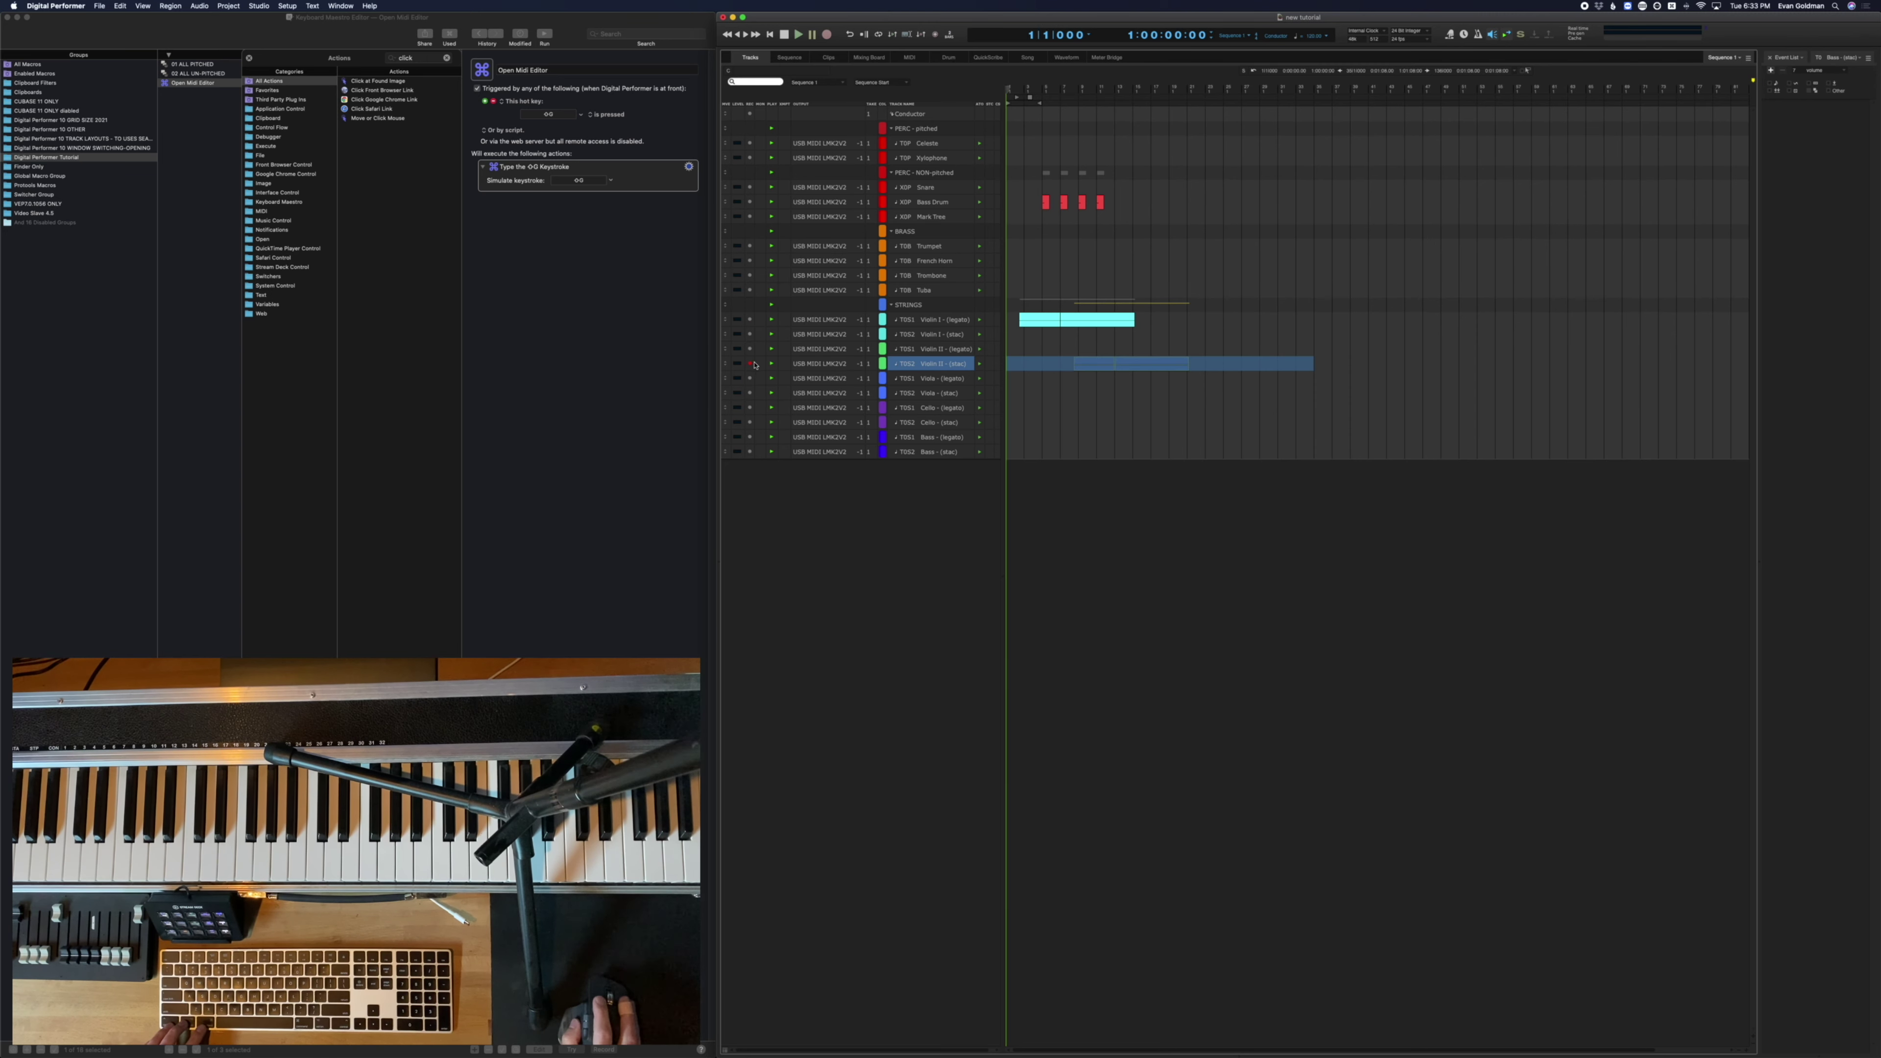
In Keyboard Maestro, duplicate the macro's keystroke action and set the copy to simulate Control-Option-Command-R
{"action": "left_click", "coordinate": [642, 180]}
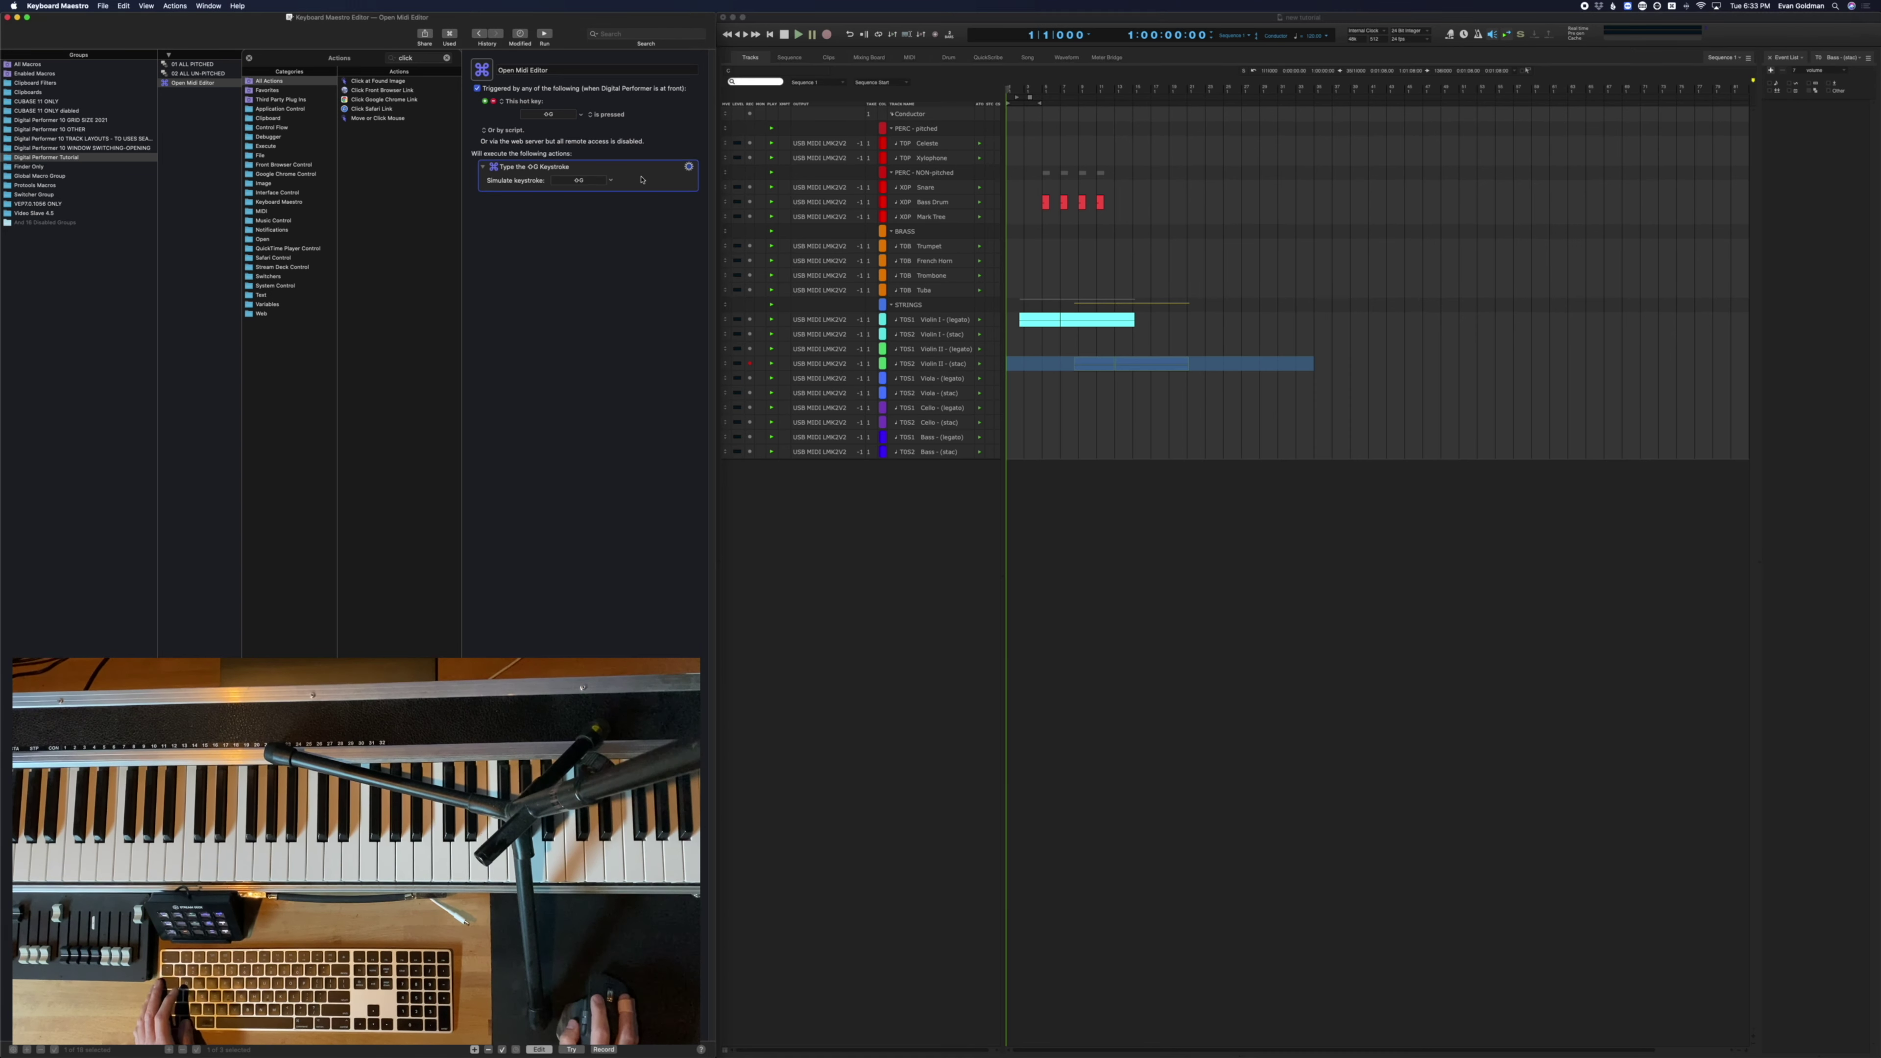
{"action": "key", "text": "super+d"}
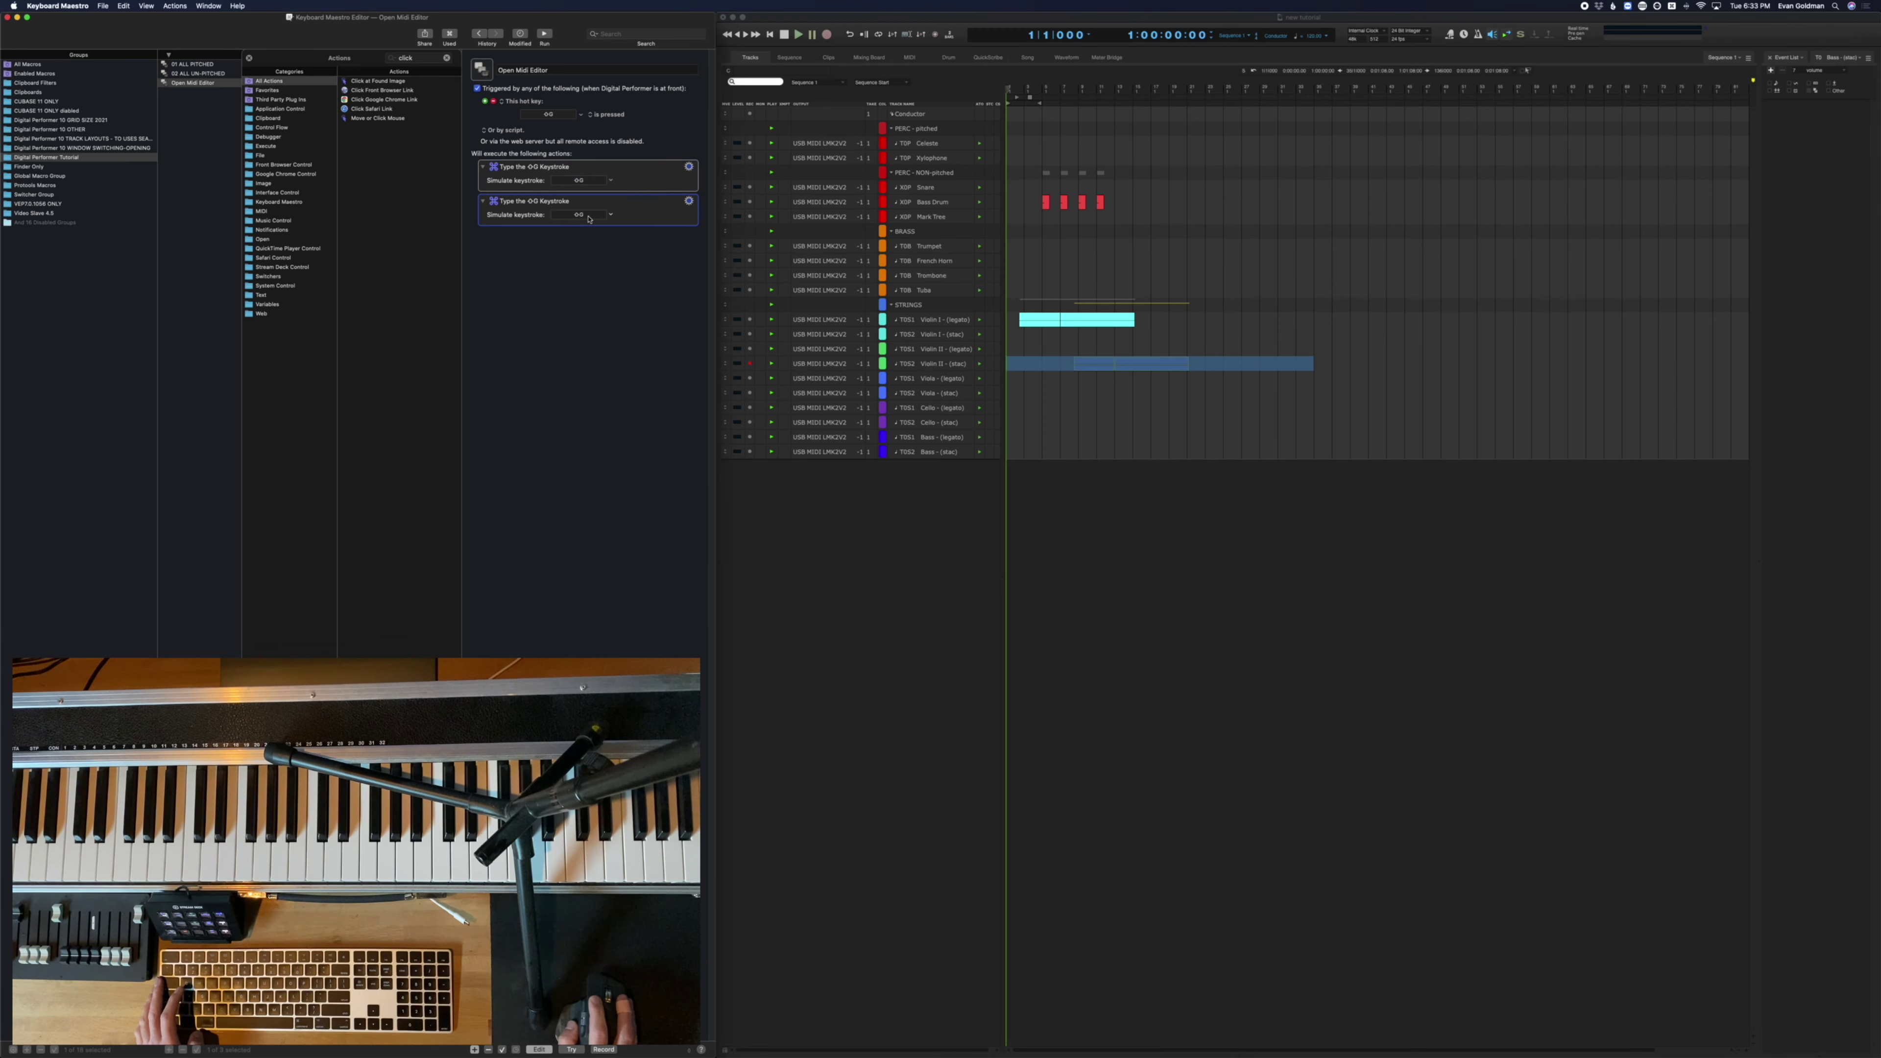
{"action": "left_click", "coordinate": [589, 216]}
{"action": "key", "text": "ctrl+alt+super+r"}
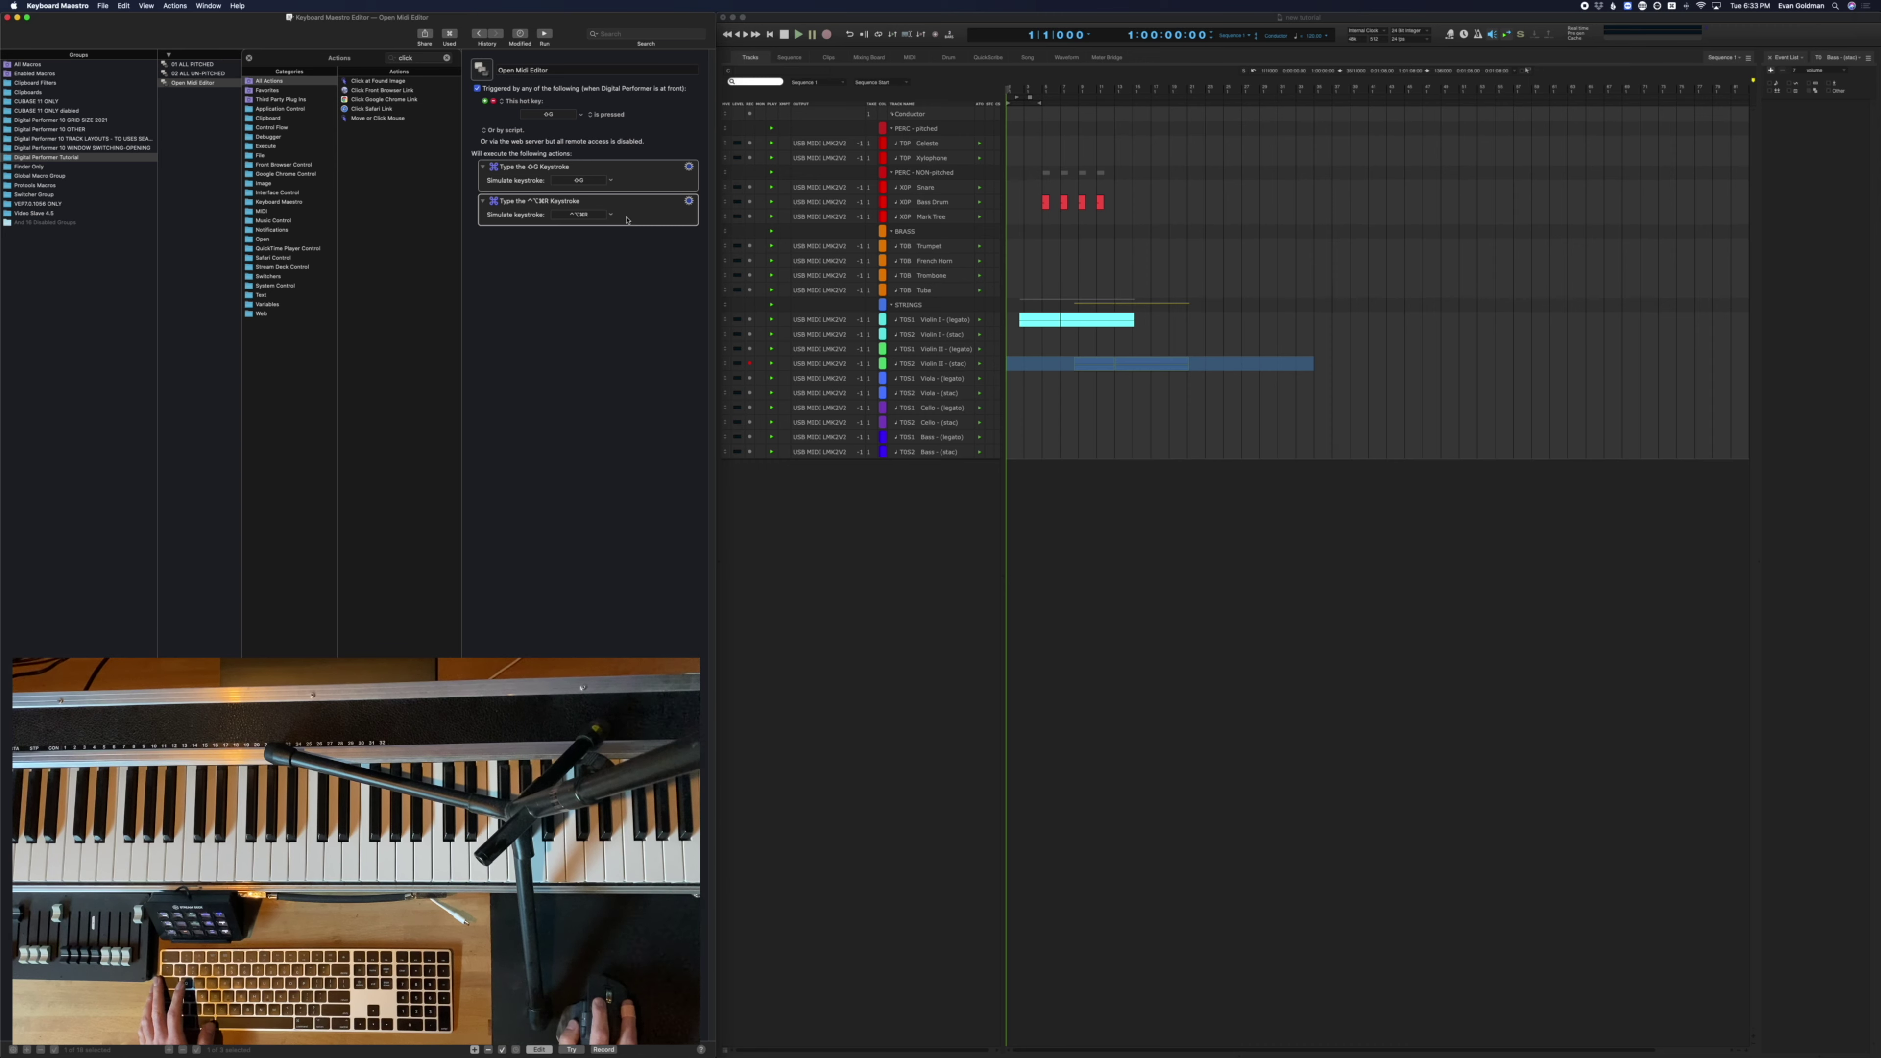
Test the revised macro in Digital Performer on the Violin I (legato) and non-pitched percussion phrases, closing the MIDI editor after each run
{"action": "key", "text": "super+Tab"}
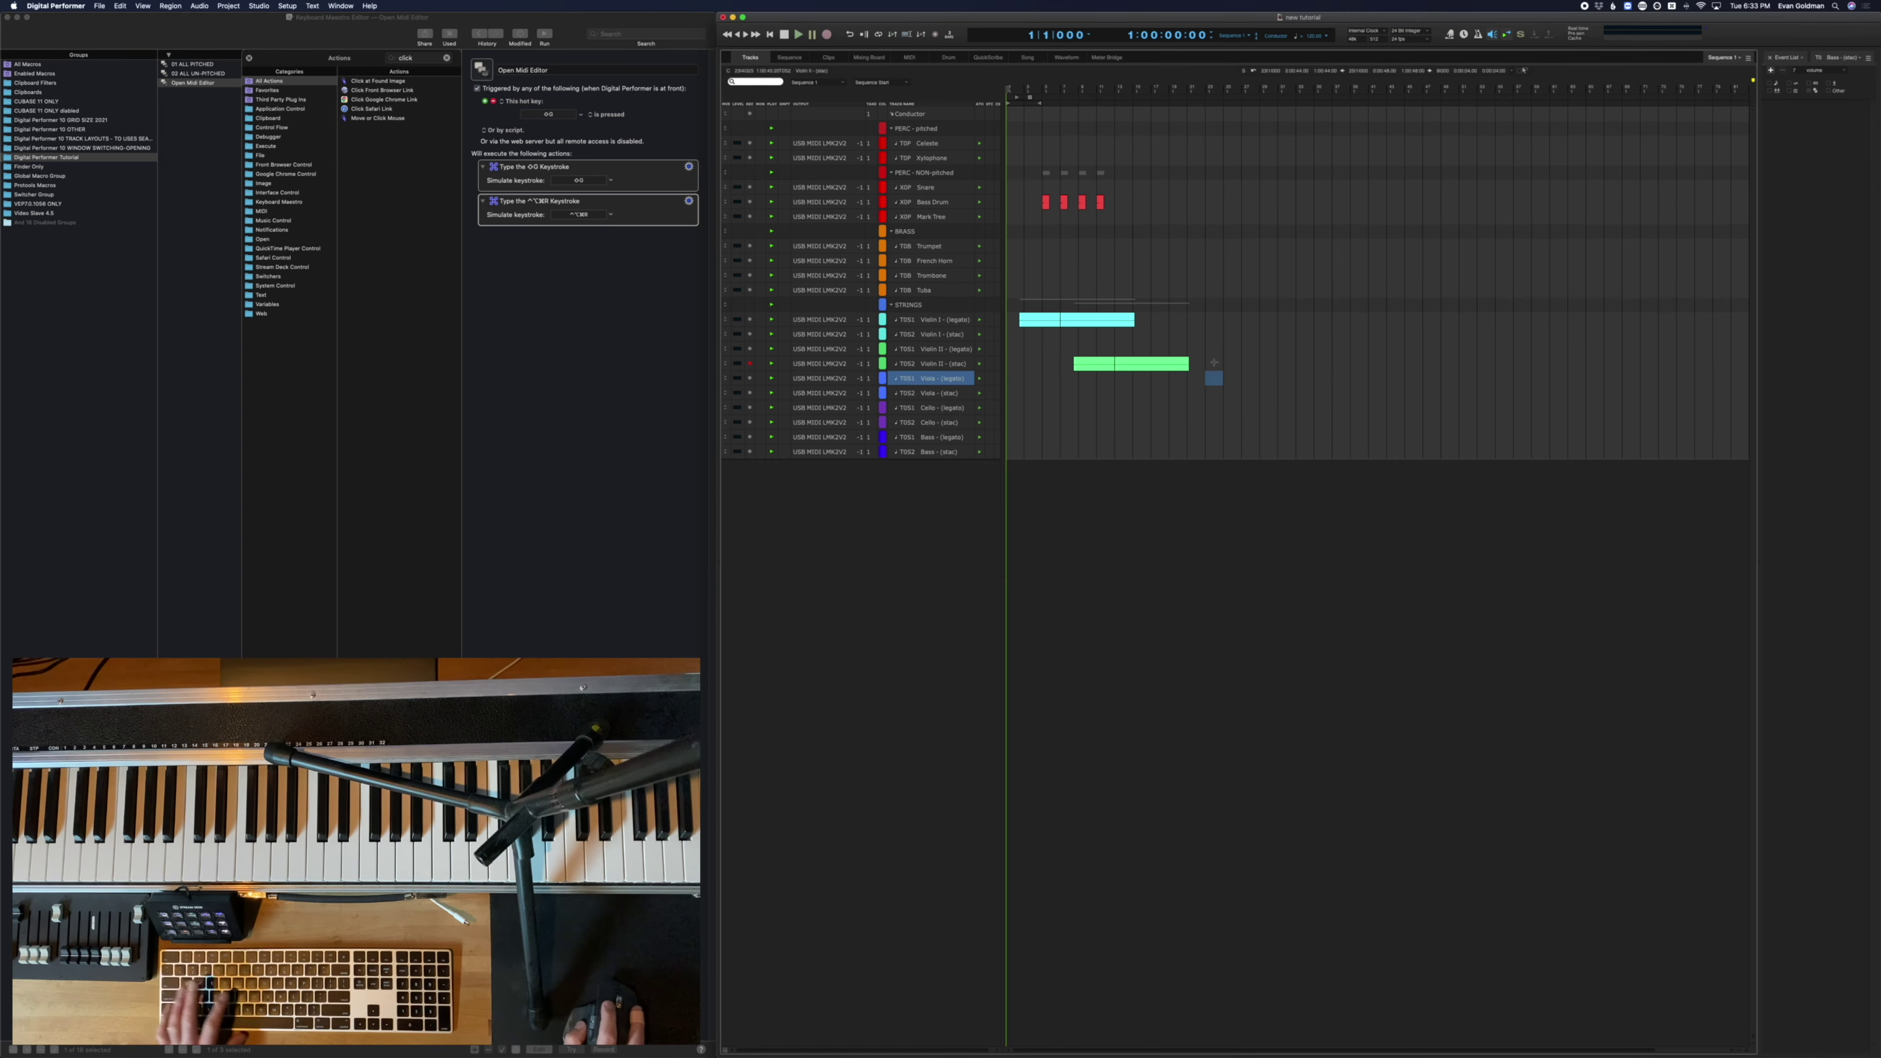
{"action": "left_click", "coordinate": [1111, 319]}
{"action": "key", "text": "shift+g"}
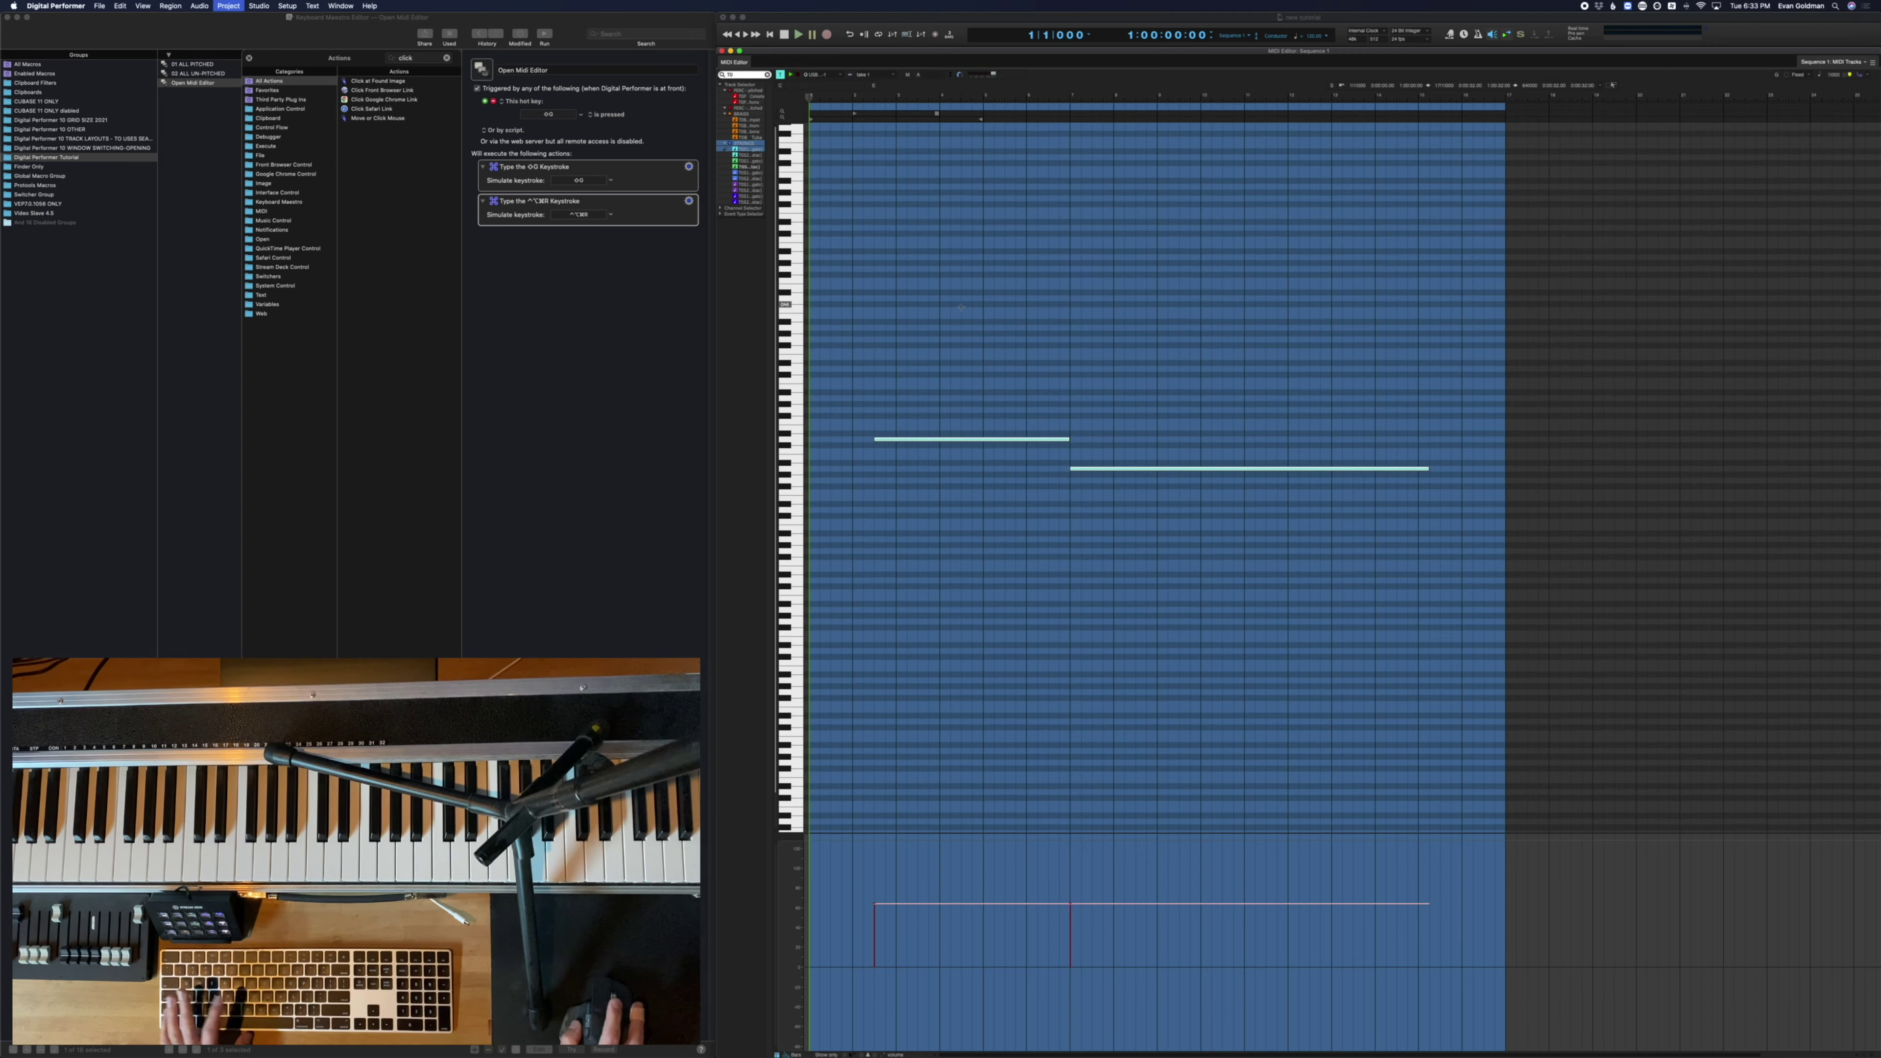
{"action": "key", "text": "super+w"}
{"action": "left_click_drag", "start_coordinate": [1114, 182], "coordinate": [1035, 195]}
{"action": "key", "text": "shift+g"}
{"action": "key", "text": "super+w"}
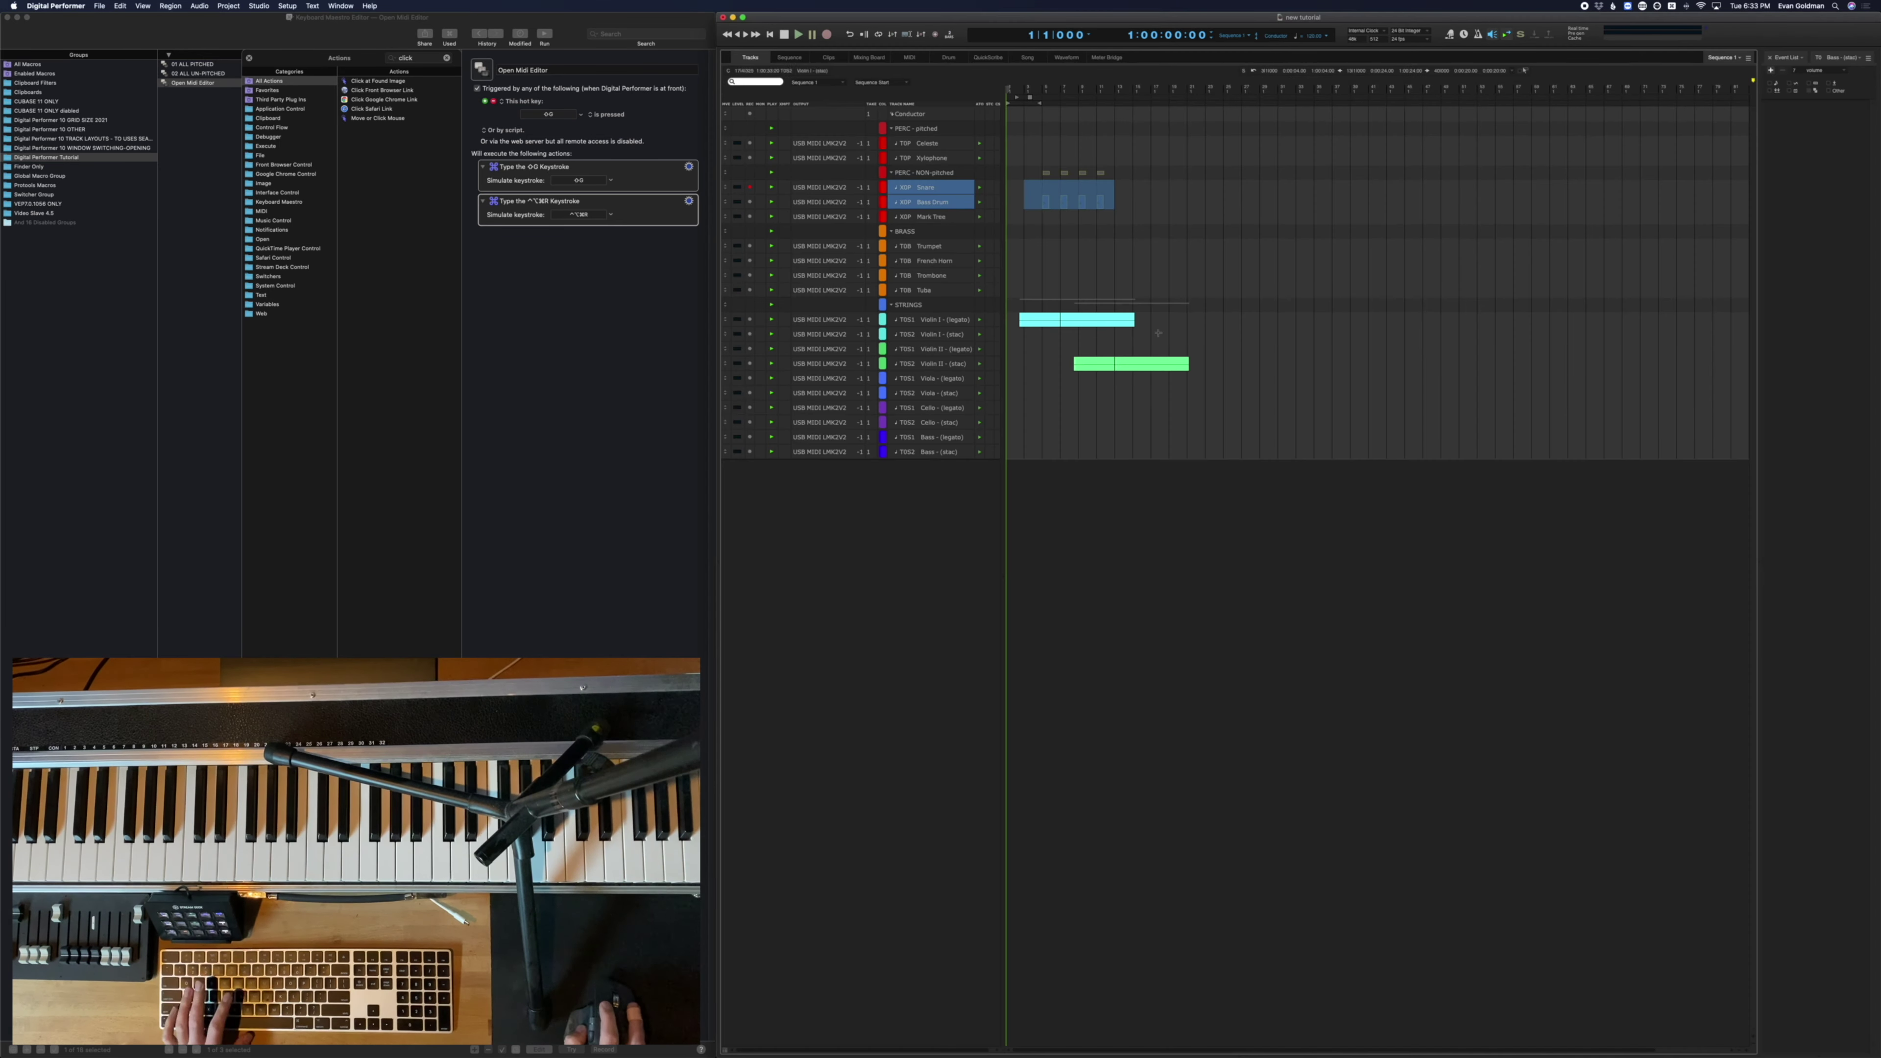
{"action": "left_click", "coordinate": [1073, 319]}
{"action": "key", "text": "shift+g"}
{"action": "key", "text": "super+w"}
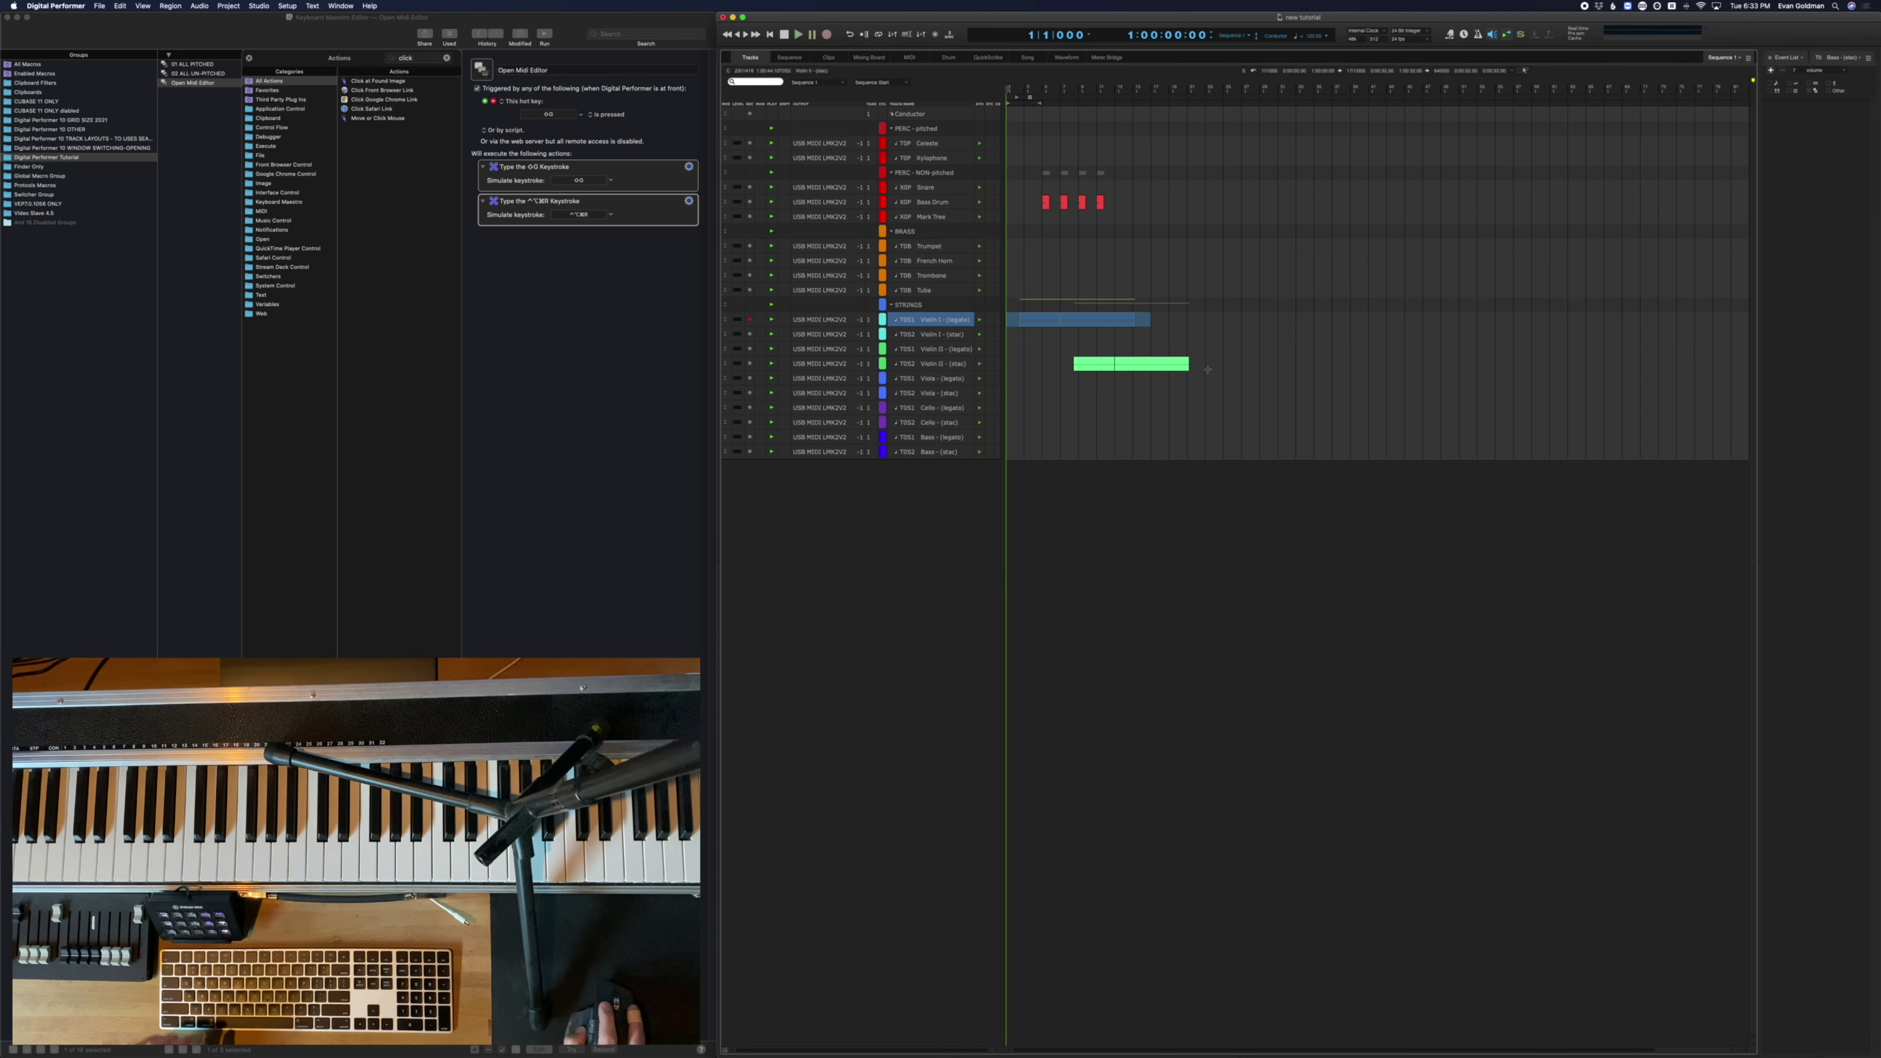
Test the macro in Digital Performer on the Violin II (stac) phrase, closing the MIDI editor and running it again
{"action": "left_click_drag", "start_coordinate": [1208, 366], "coordinate": [1033, 358]}
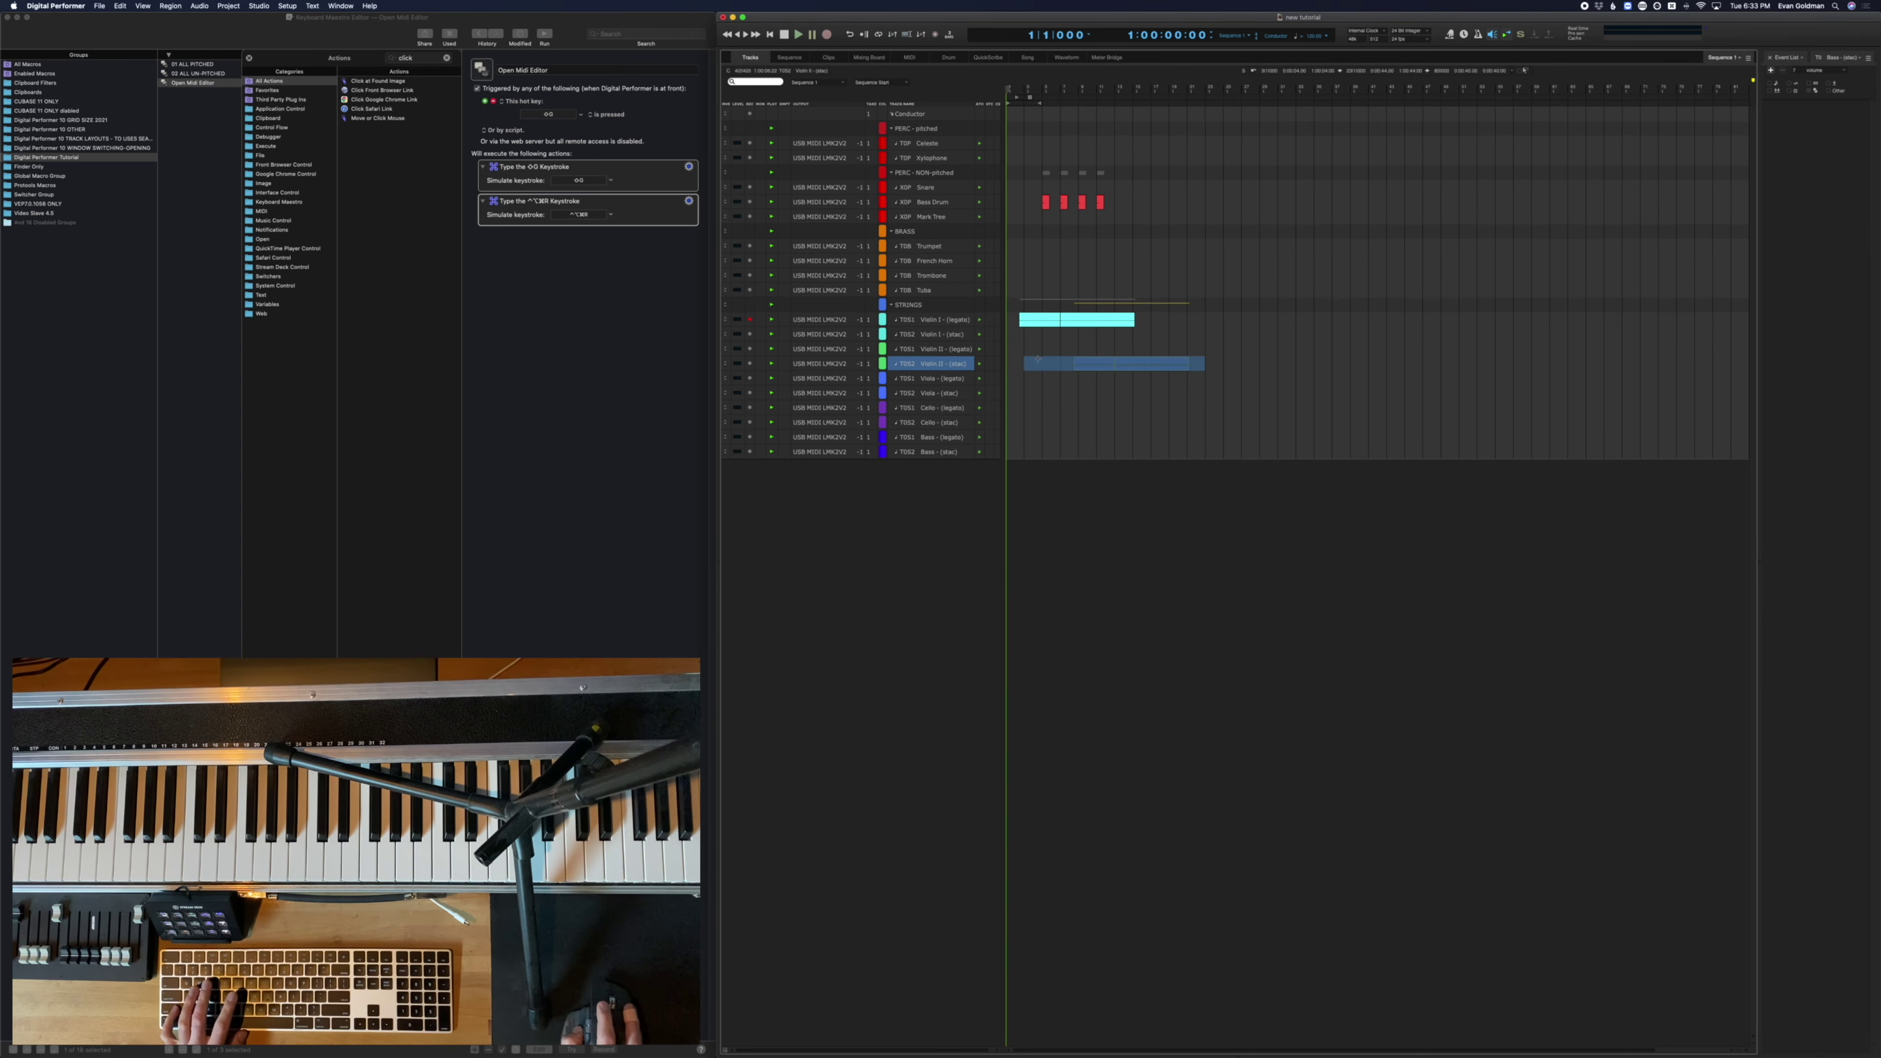
{"action": "key", "text": "shift+g"}
{"action": "key", "text": "super+w"}
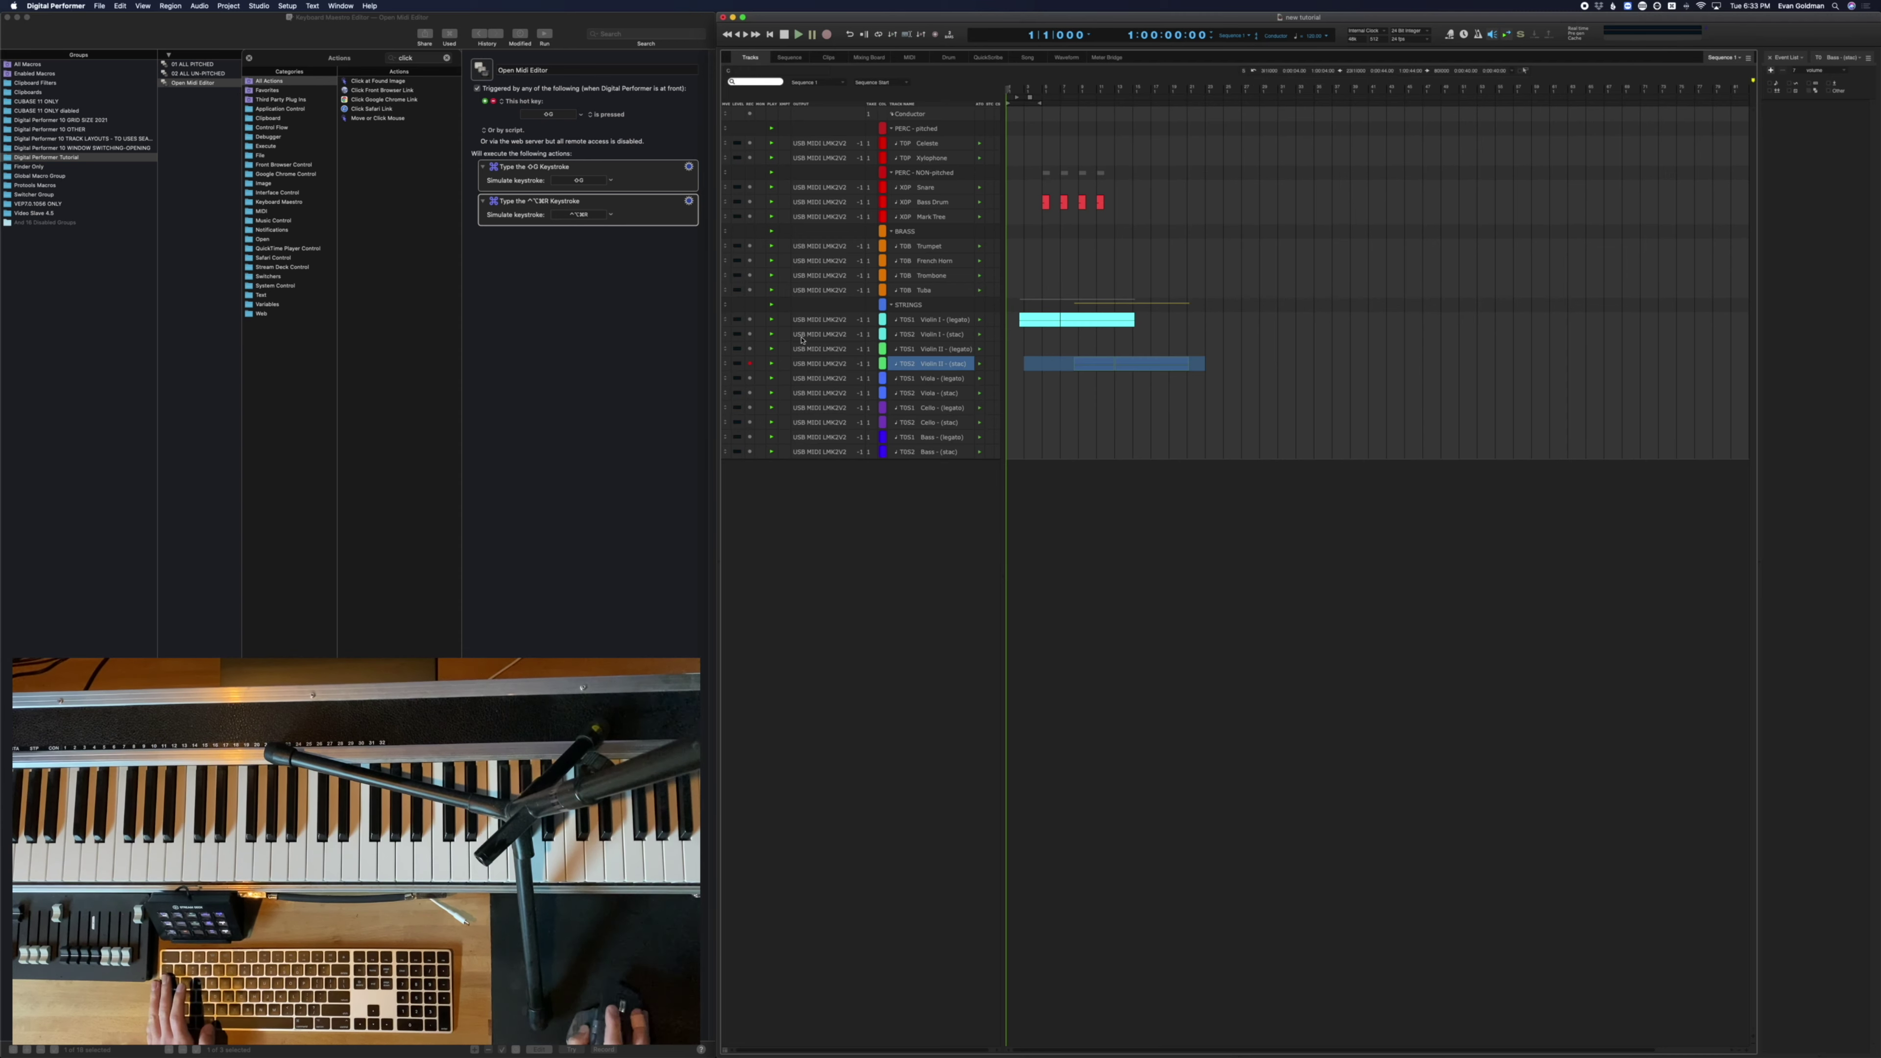
{"action": "left_click", "coordinate": [663, 217]}
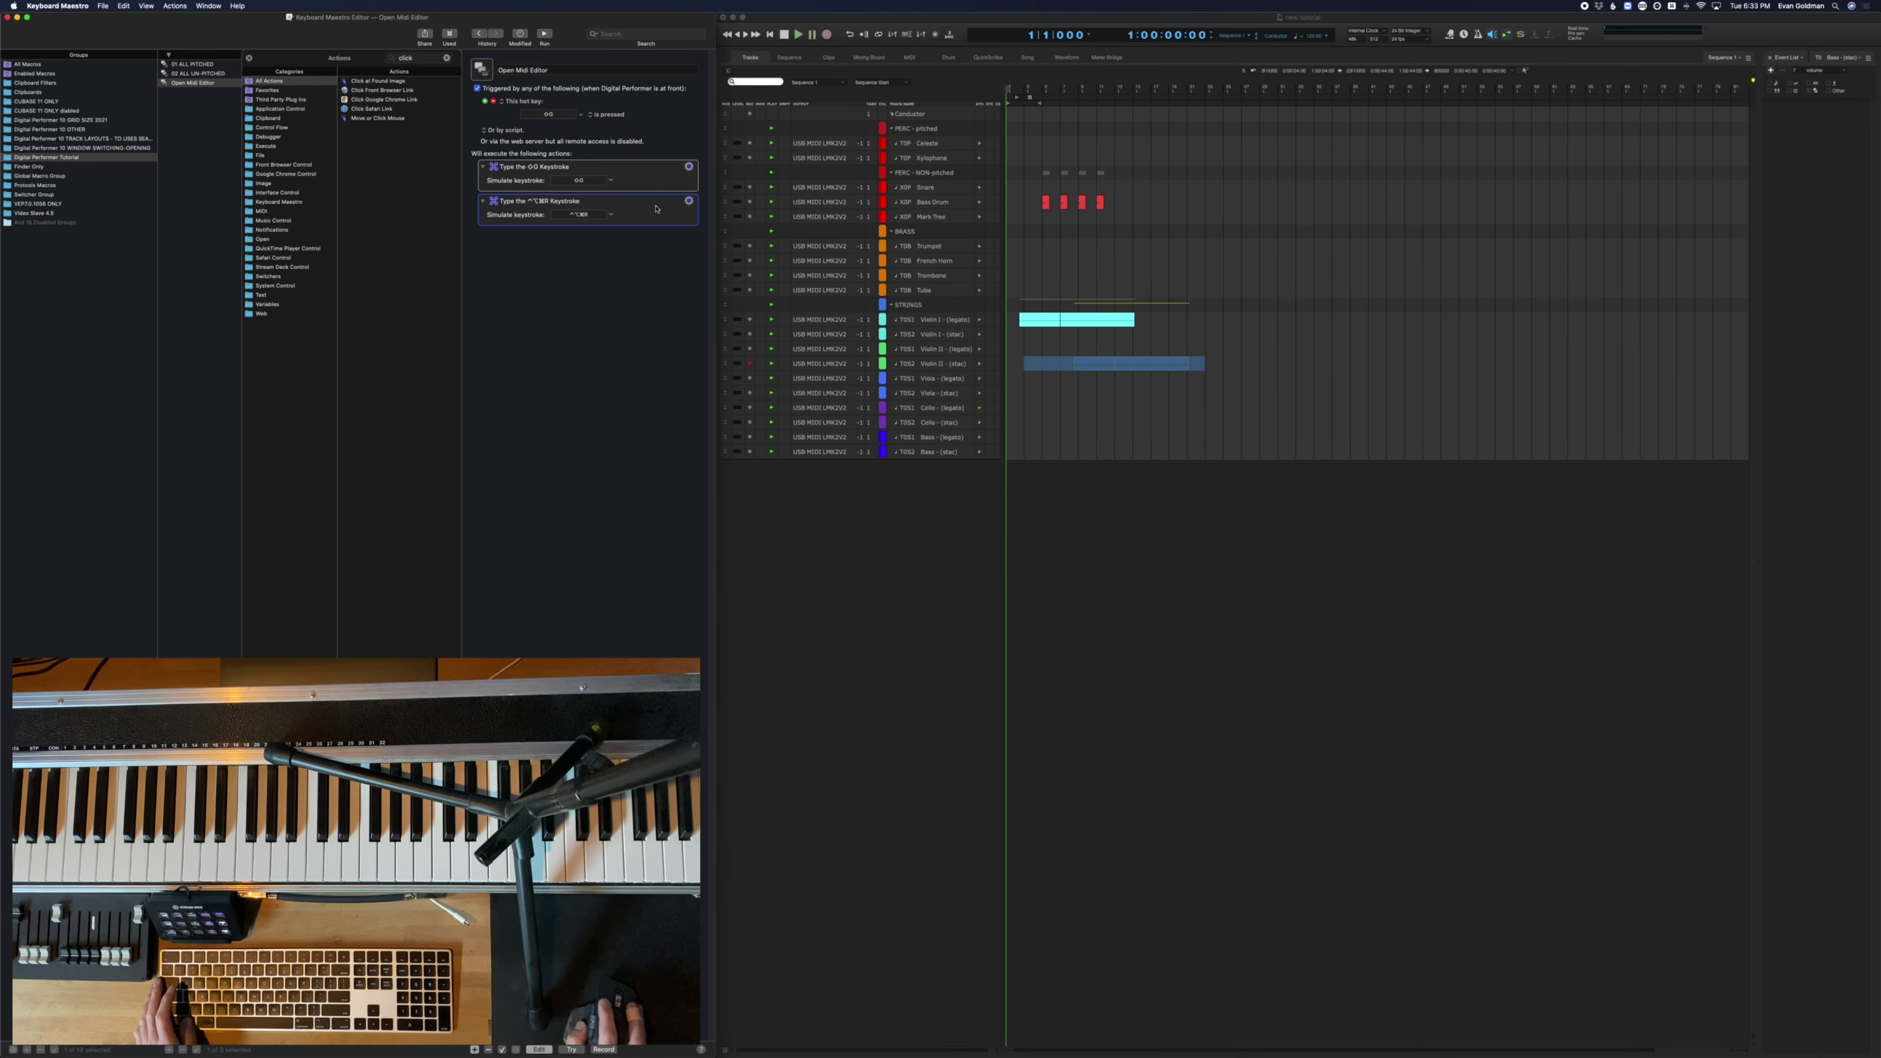
{"action": "key", "text": "super+Tab"}
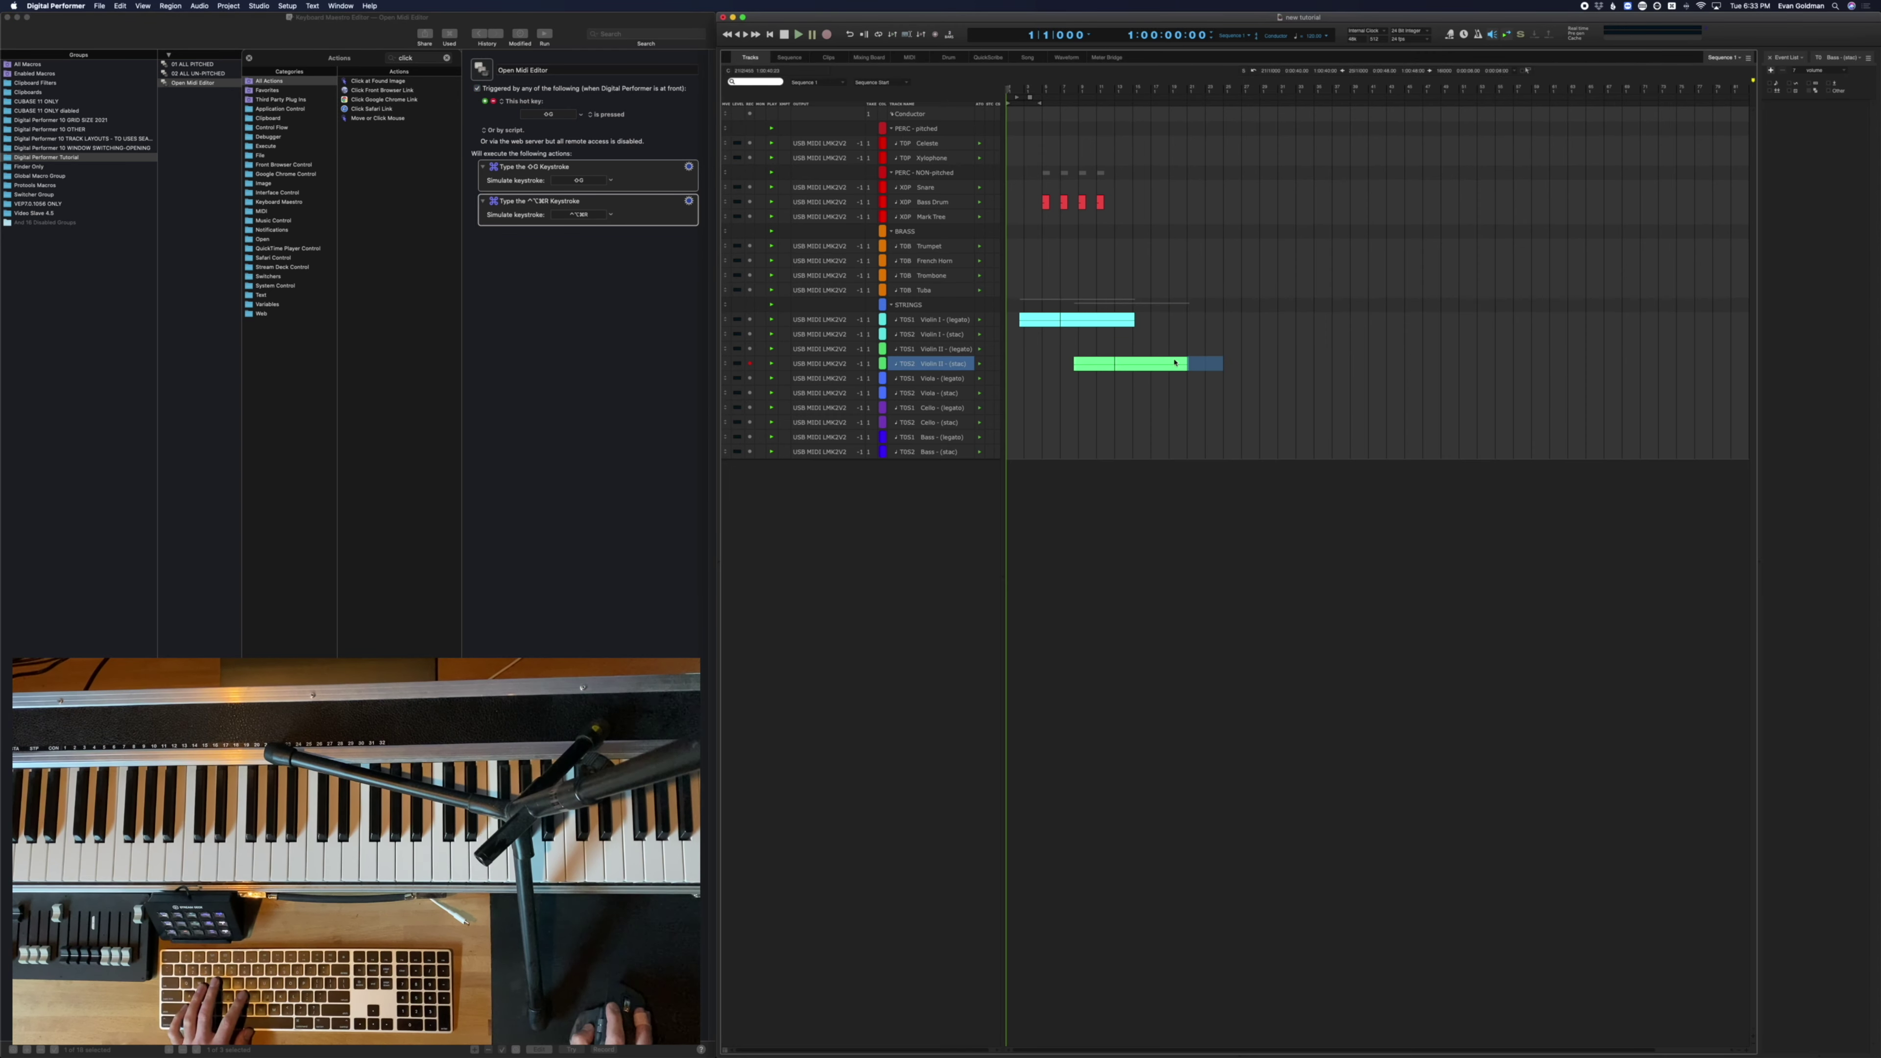
{"action": "left_click_drag", "start_coordinate": [1214, 363], "coordinate": [1042, 371]}
{"action": "key", "text": "shift+g"}
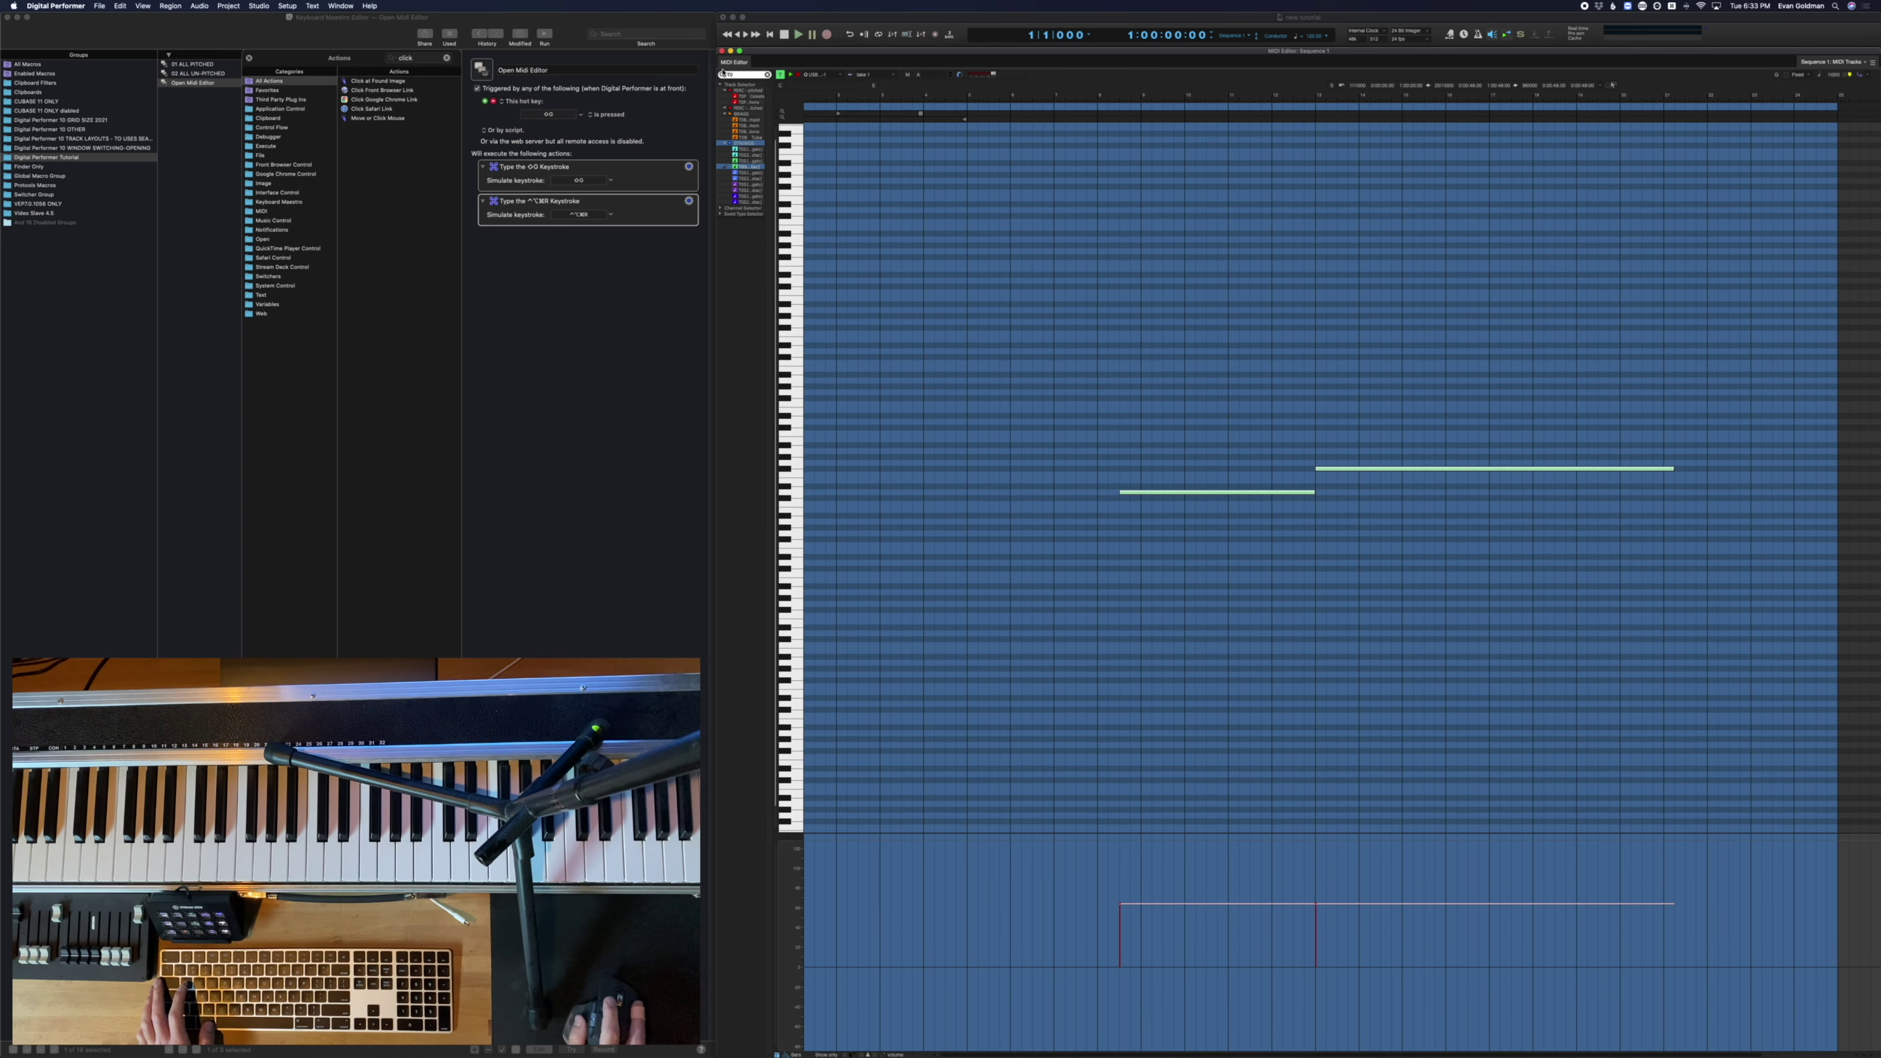
In Keyboard Maestro, duplicate the record-enable keystroke action, place the copy last and set it to simulate Option-Shift-F
{"action": "left_click", "coordinate": [670, 214]}
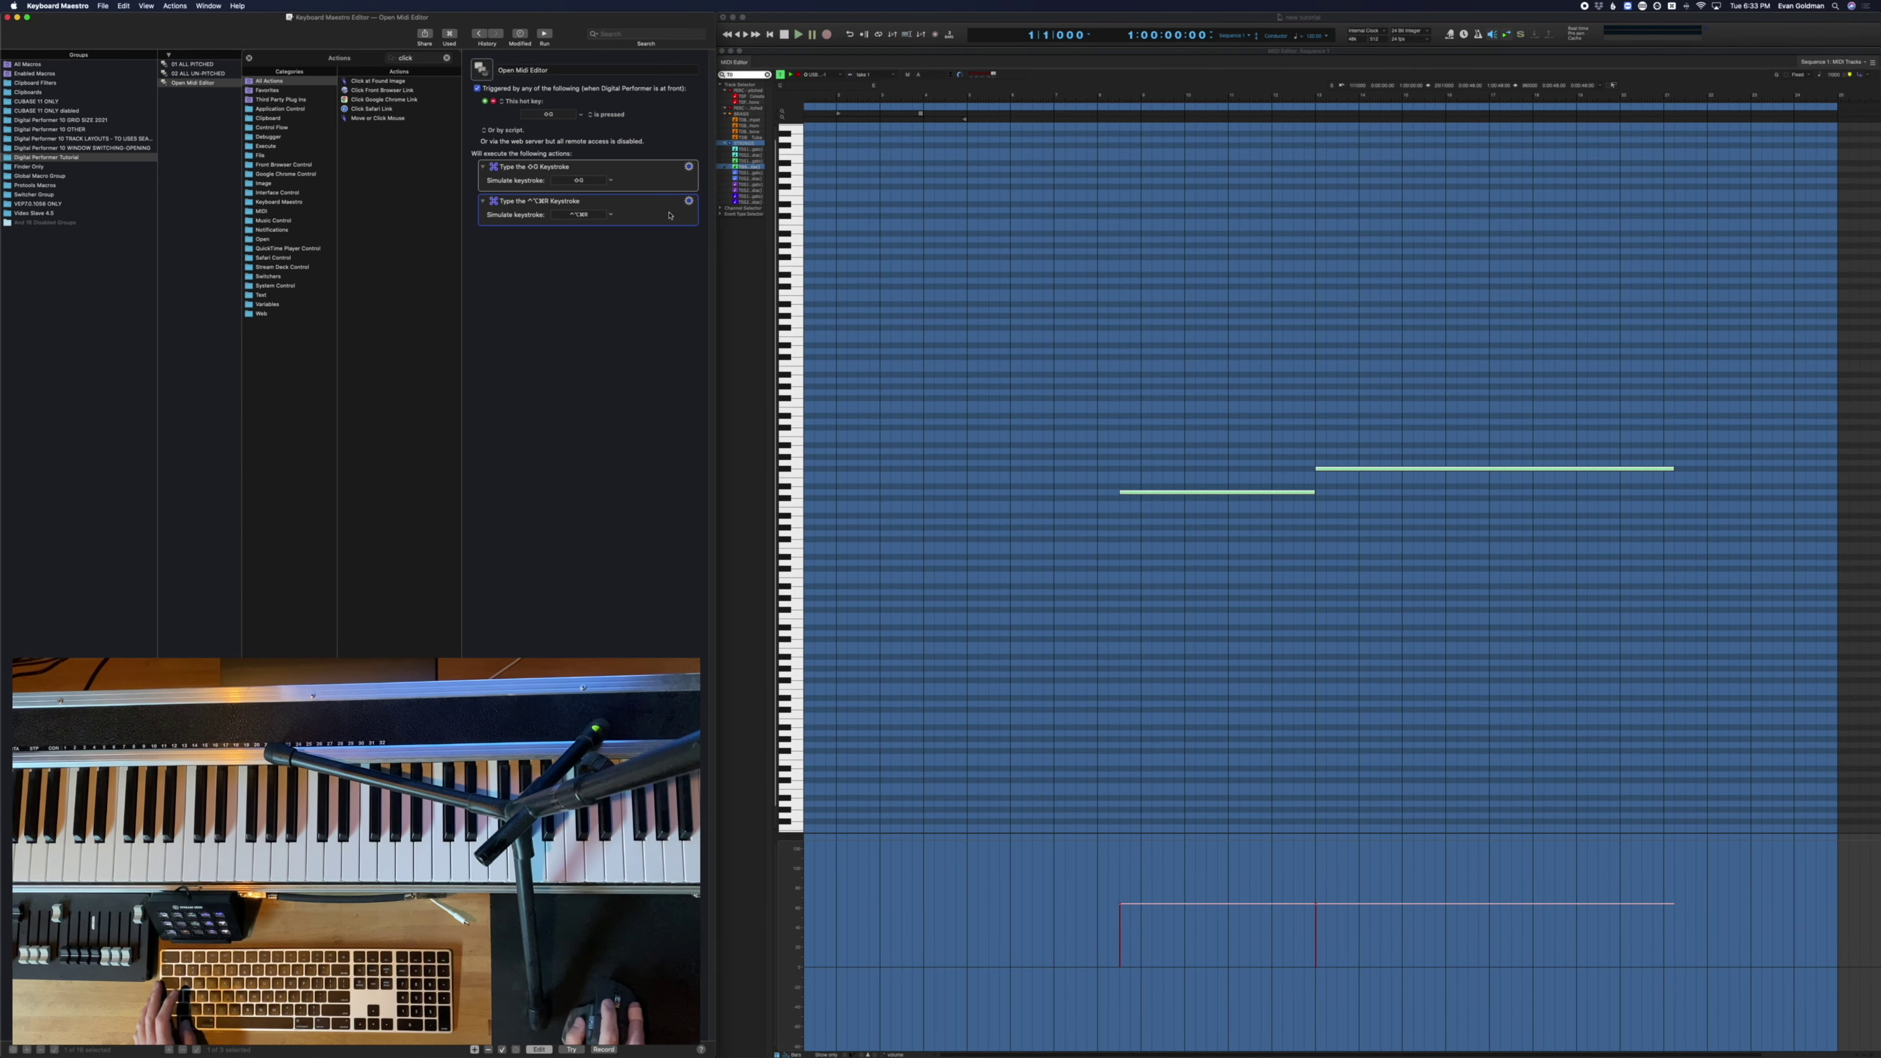
{"action": "key", "text": "super+d"}
{"action": "key", "text": "super+alt+Up"}
{"action": "key", "text": "super+alt+Up"}
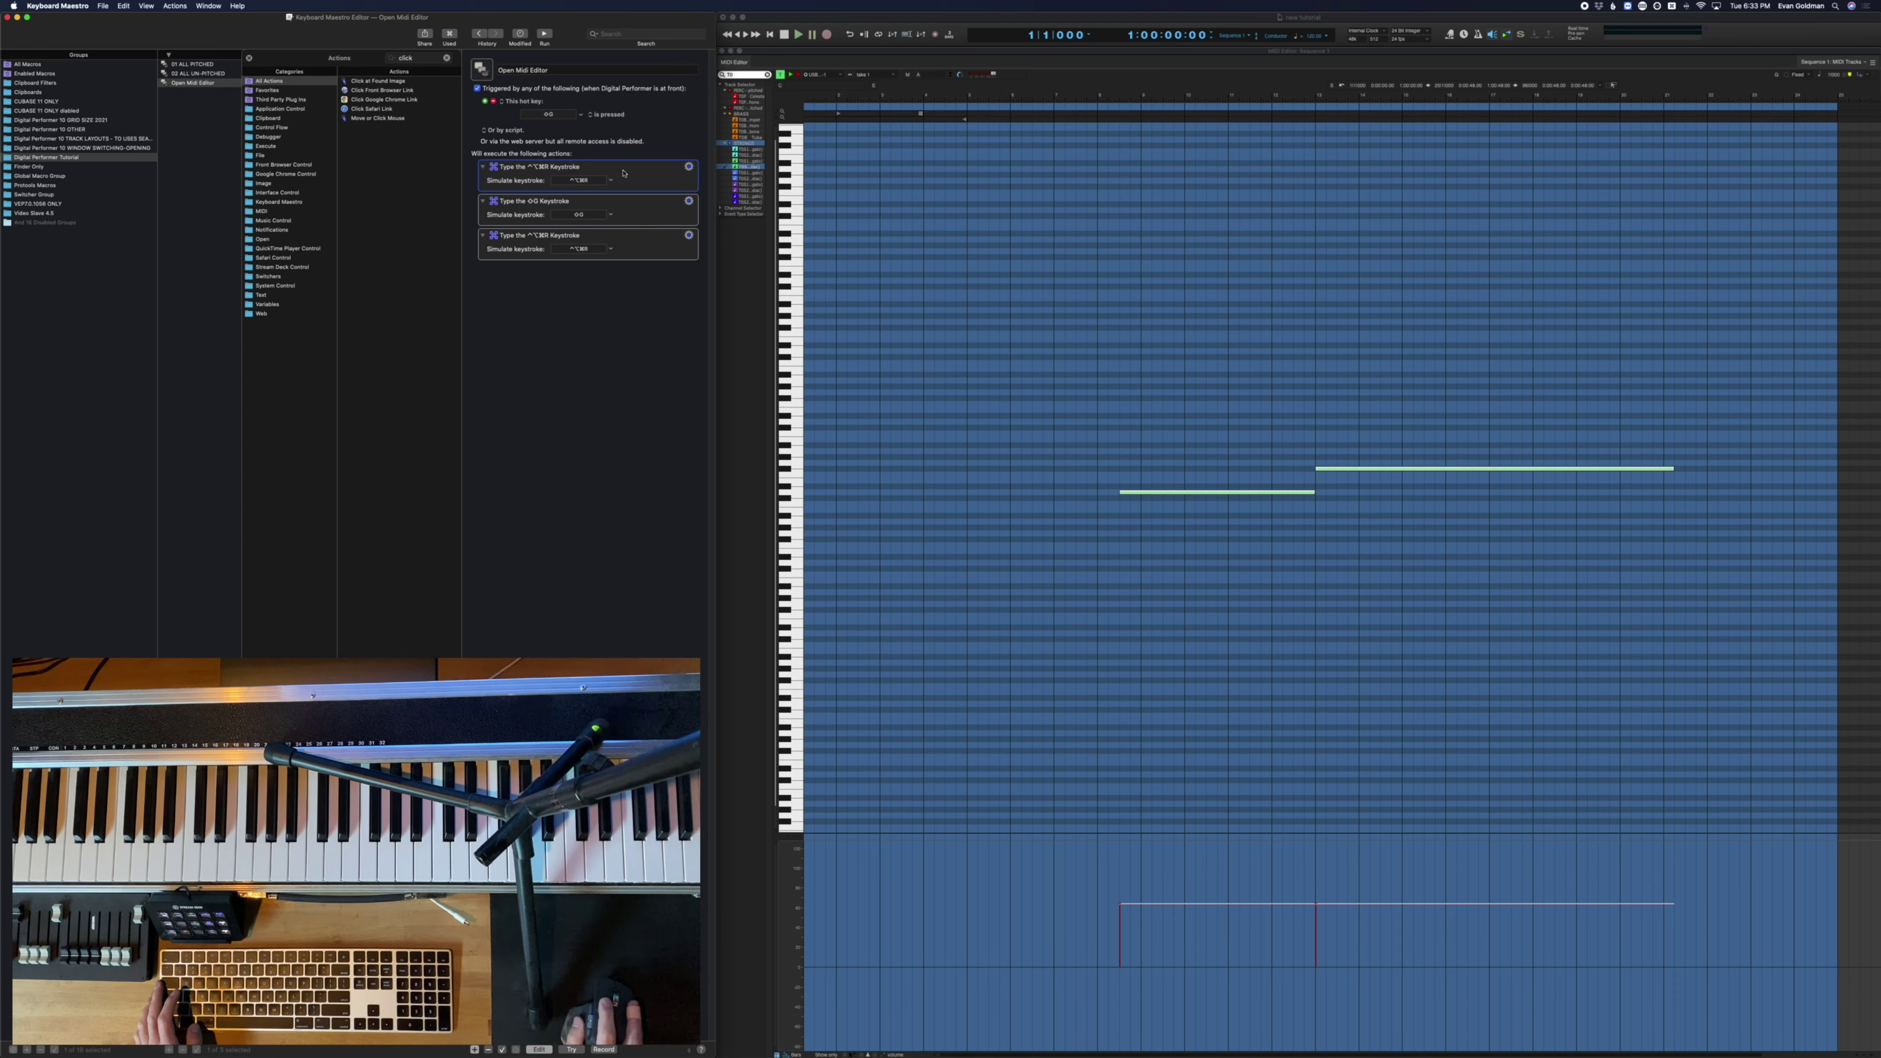
{"action": "left_click_drag", "start_coordinate": [622, 172], "coordinate": [593, 284]}
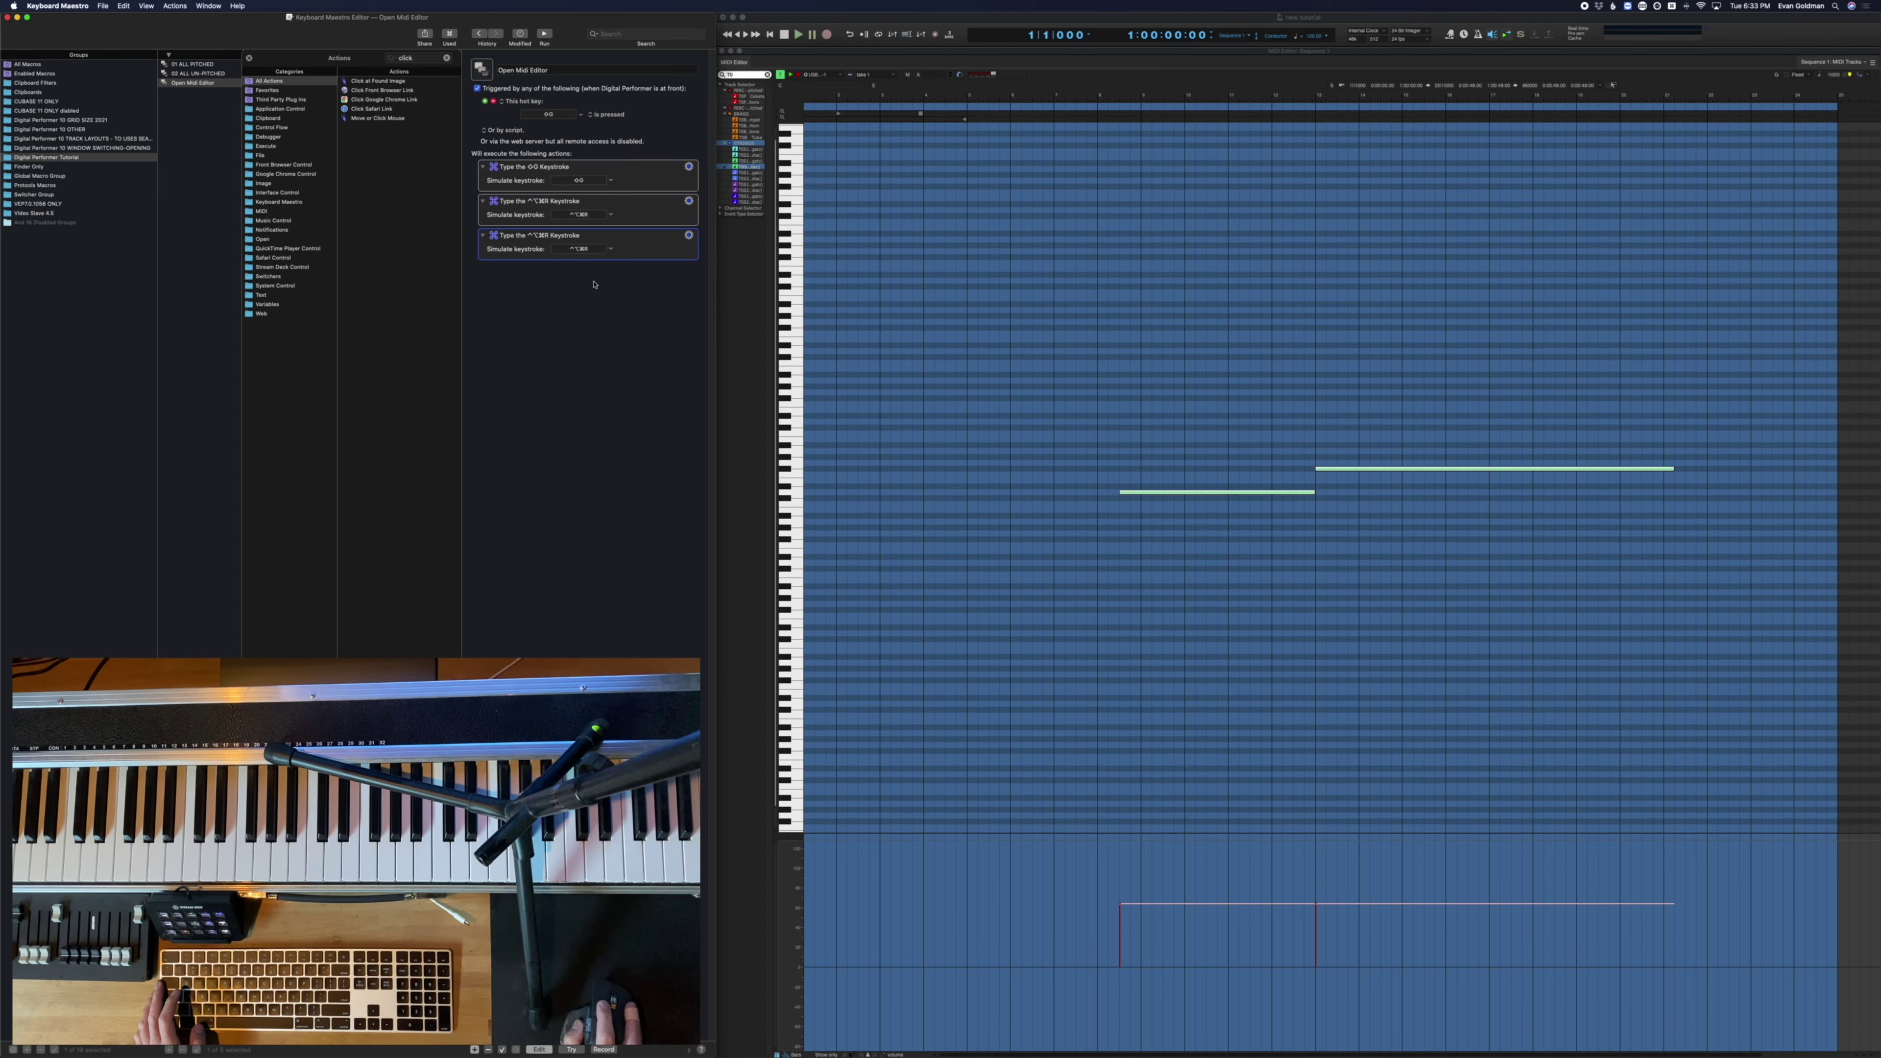
{"action": "left_click", "coordinate": [595, 250]}
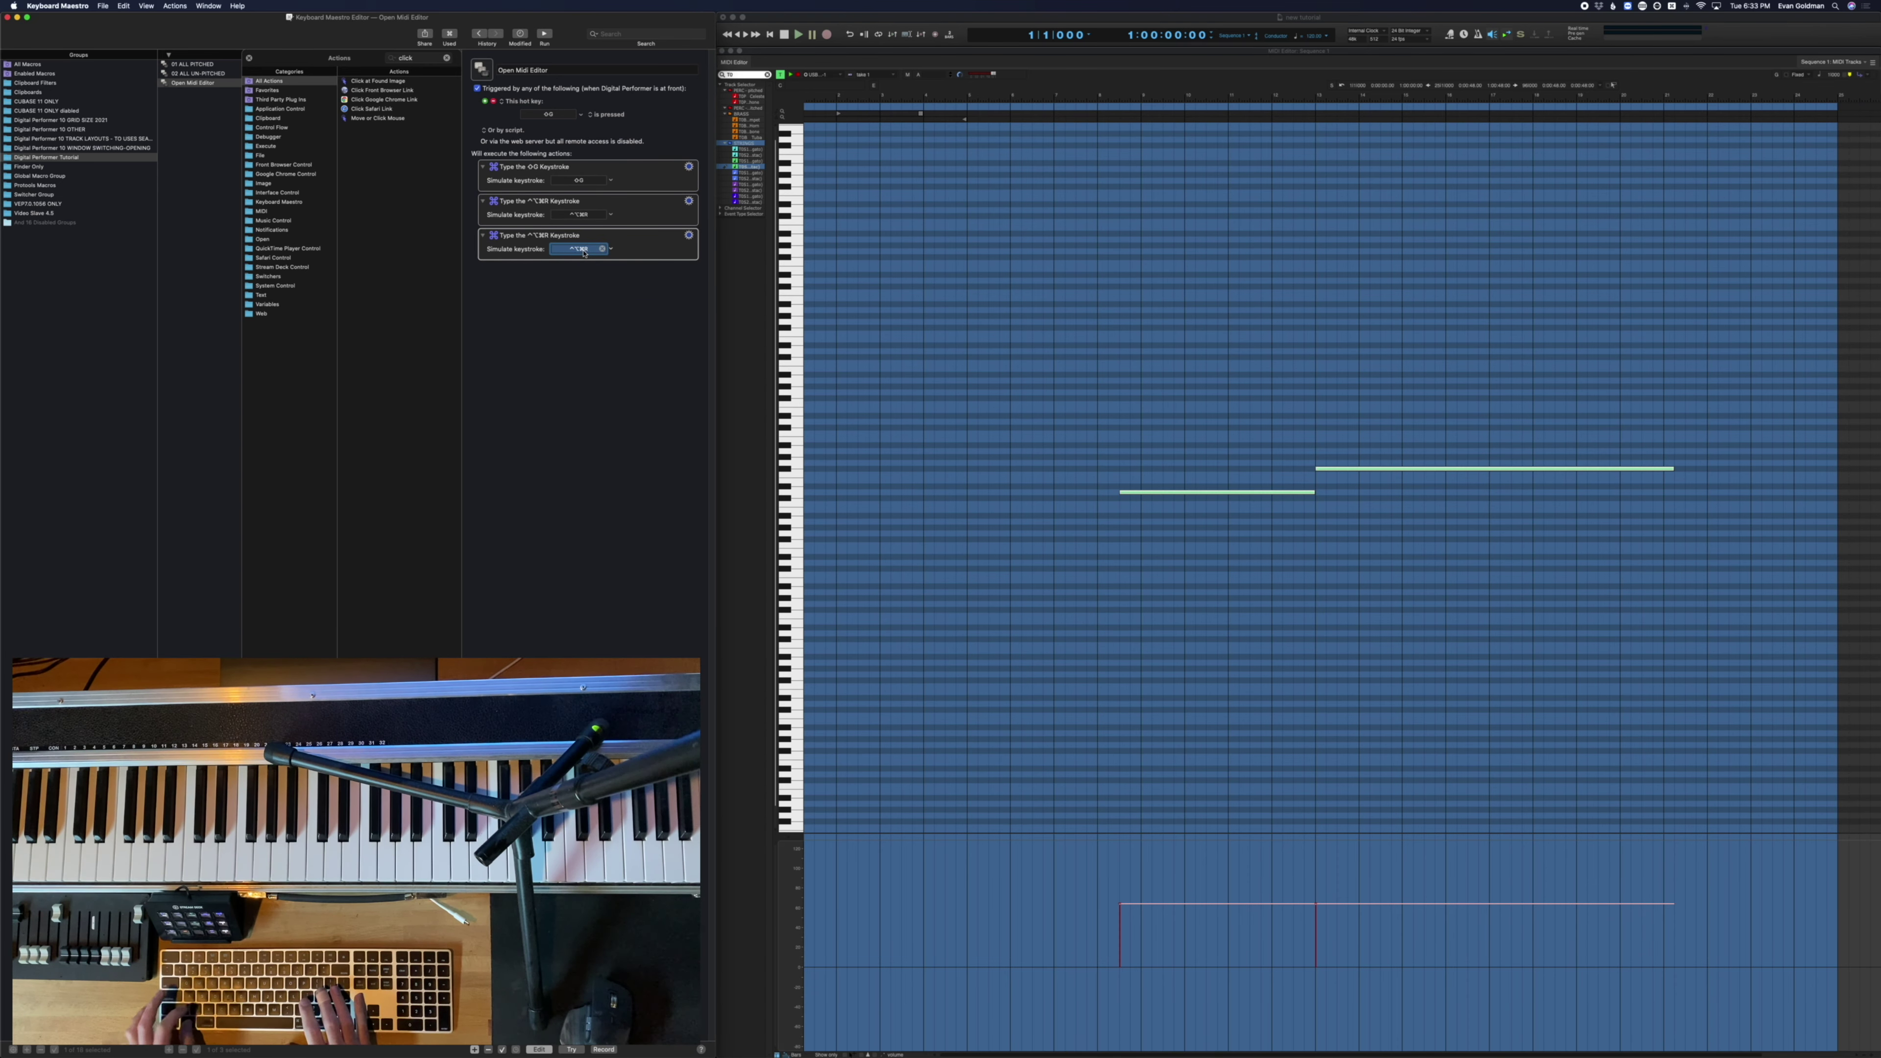
{"action": "key", "text": "alt+shift+f"}
Test the updated macro in Digital Performer on the Violin II (stac) phrase, filter the MIDI editor's track list for "TO" and close the editor
{"action": "left_click", "coordinate": [1108, 481]}
{"action": "key", "text": "shift+t"}
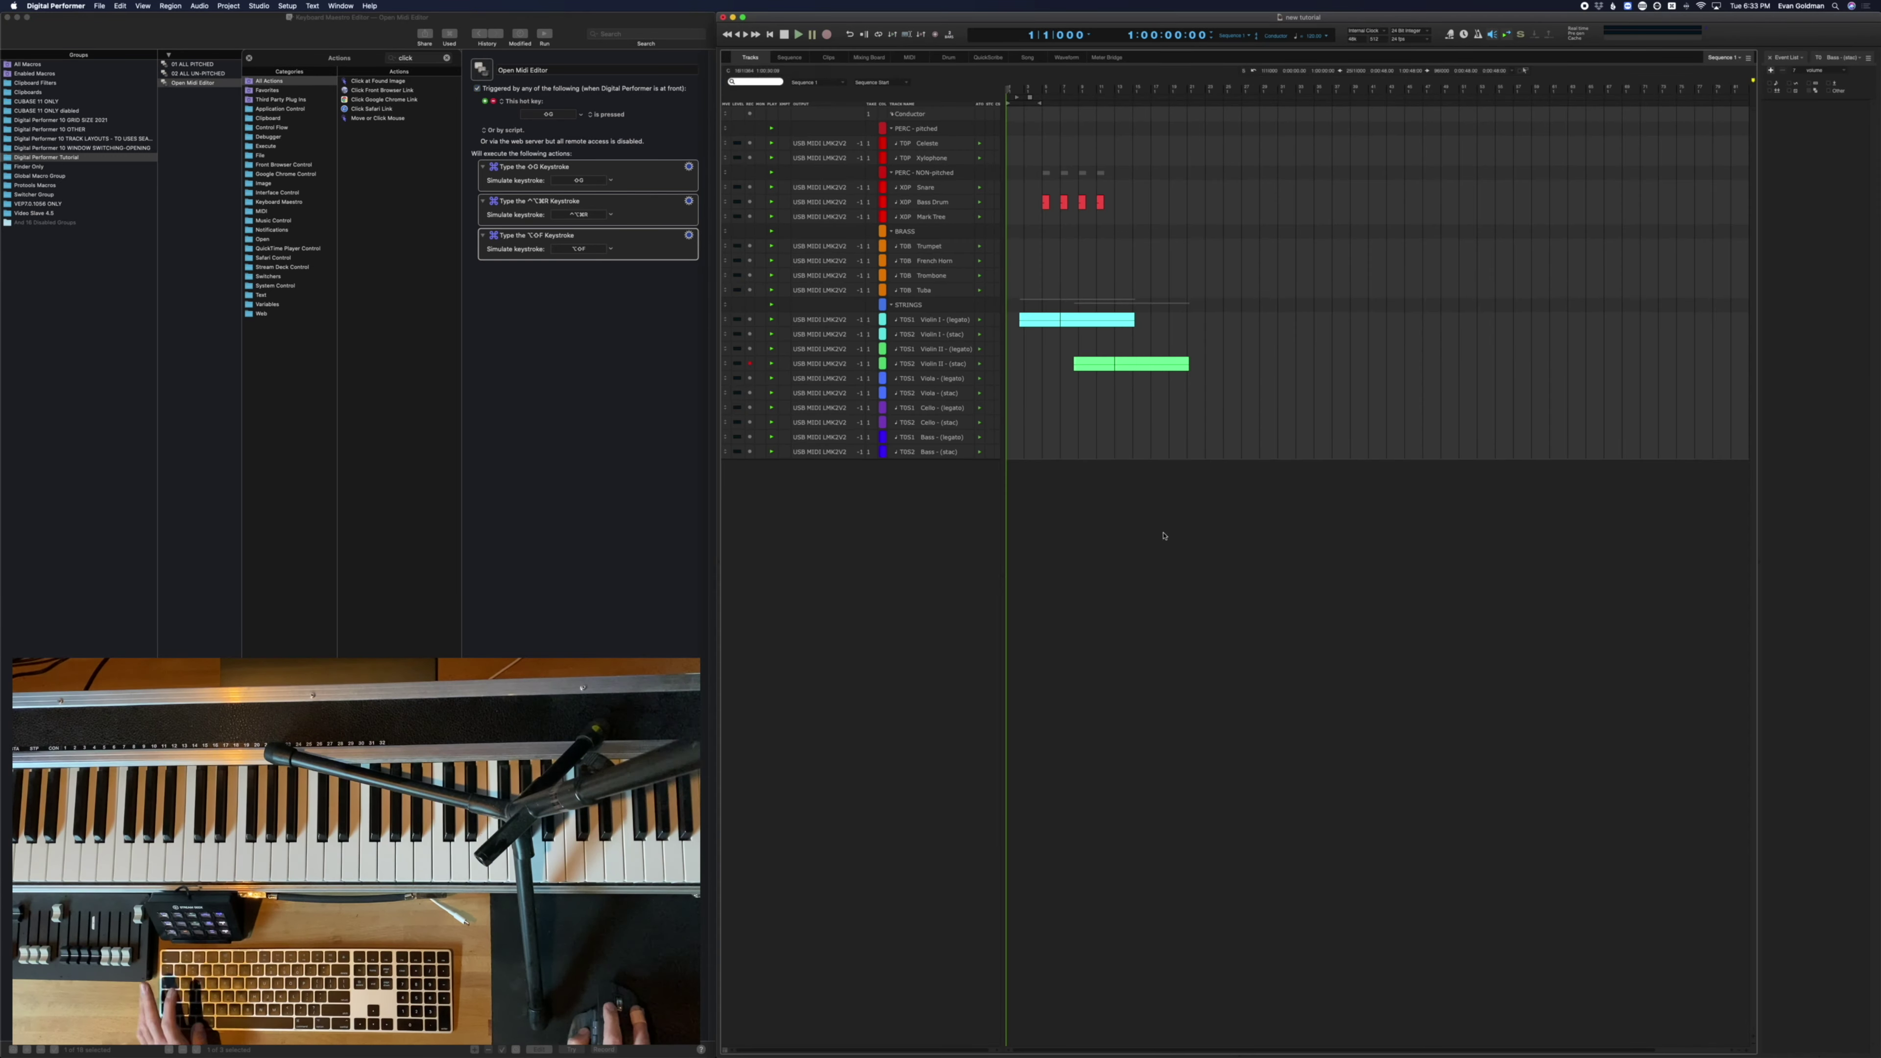
{"action": "left_click_drag", "start_coordinate": [1220, 363], "coordinate": [1045, 364]}
{"action": "key", "text": "shift+g"}
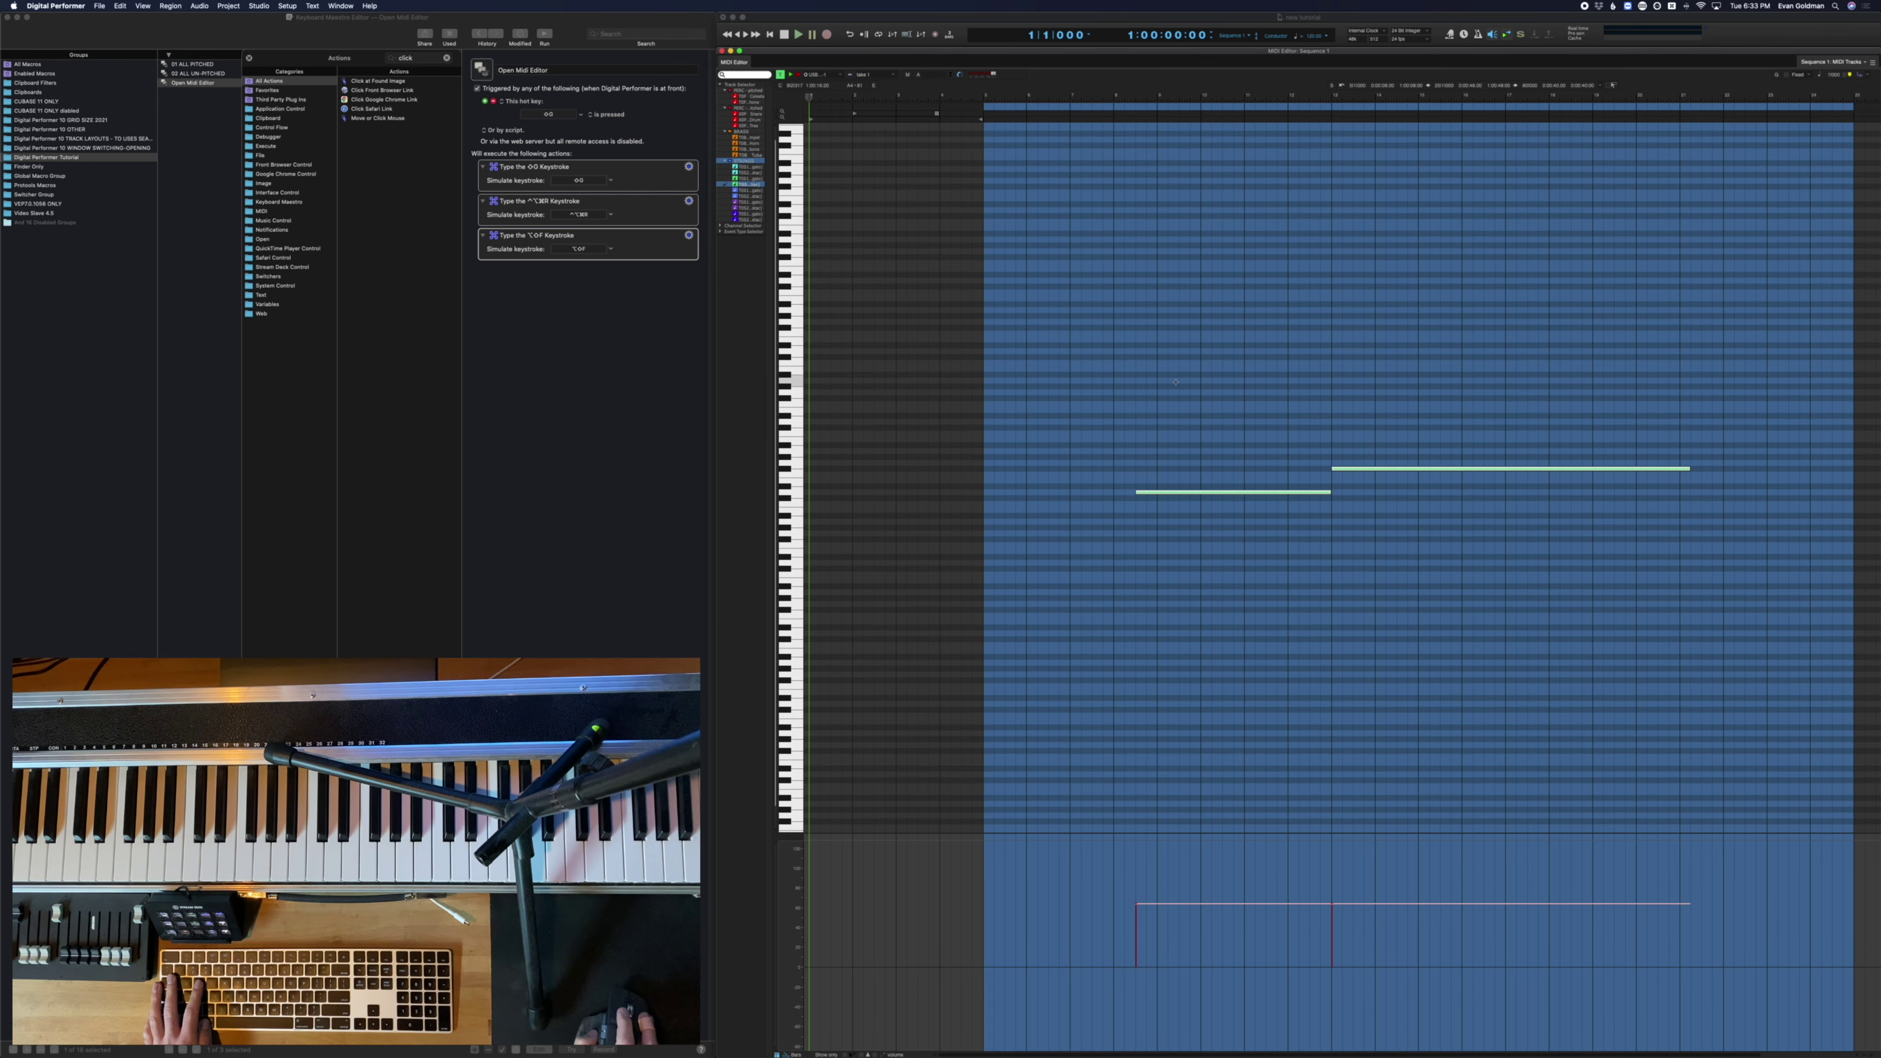
{"action": "type", "text": "TO"}
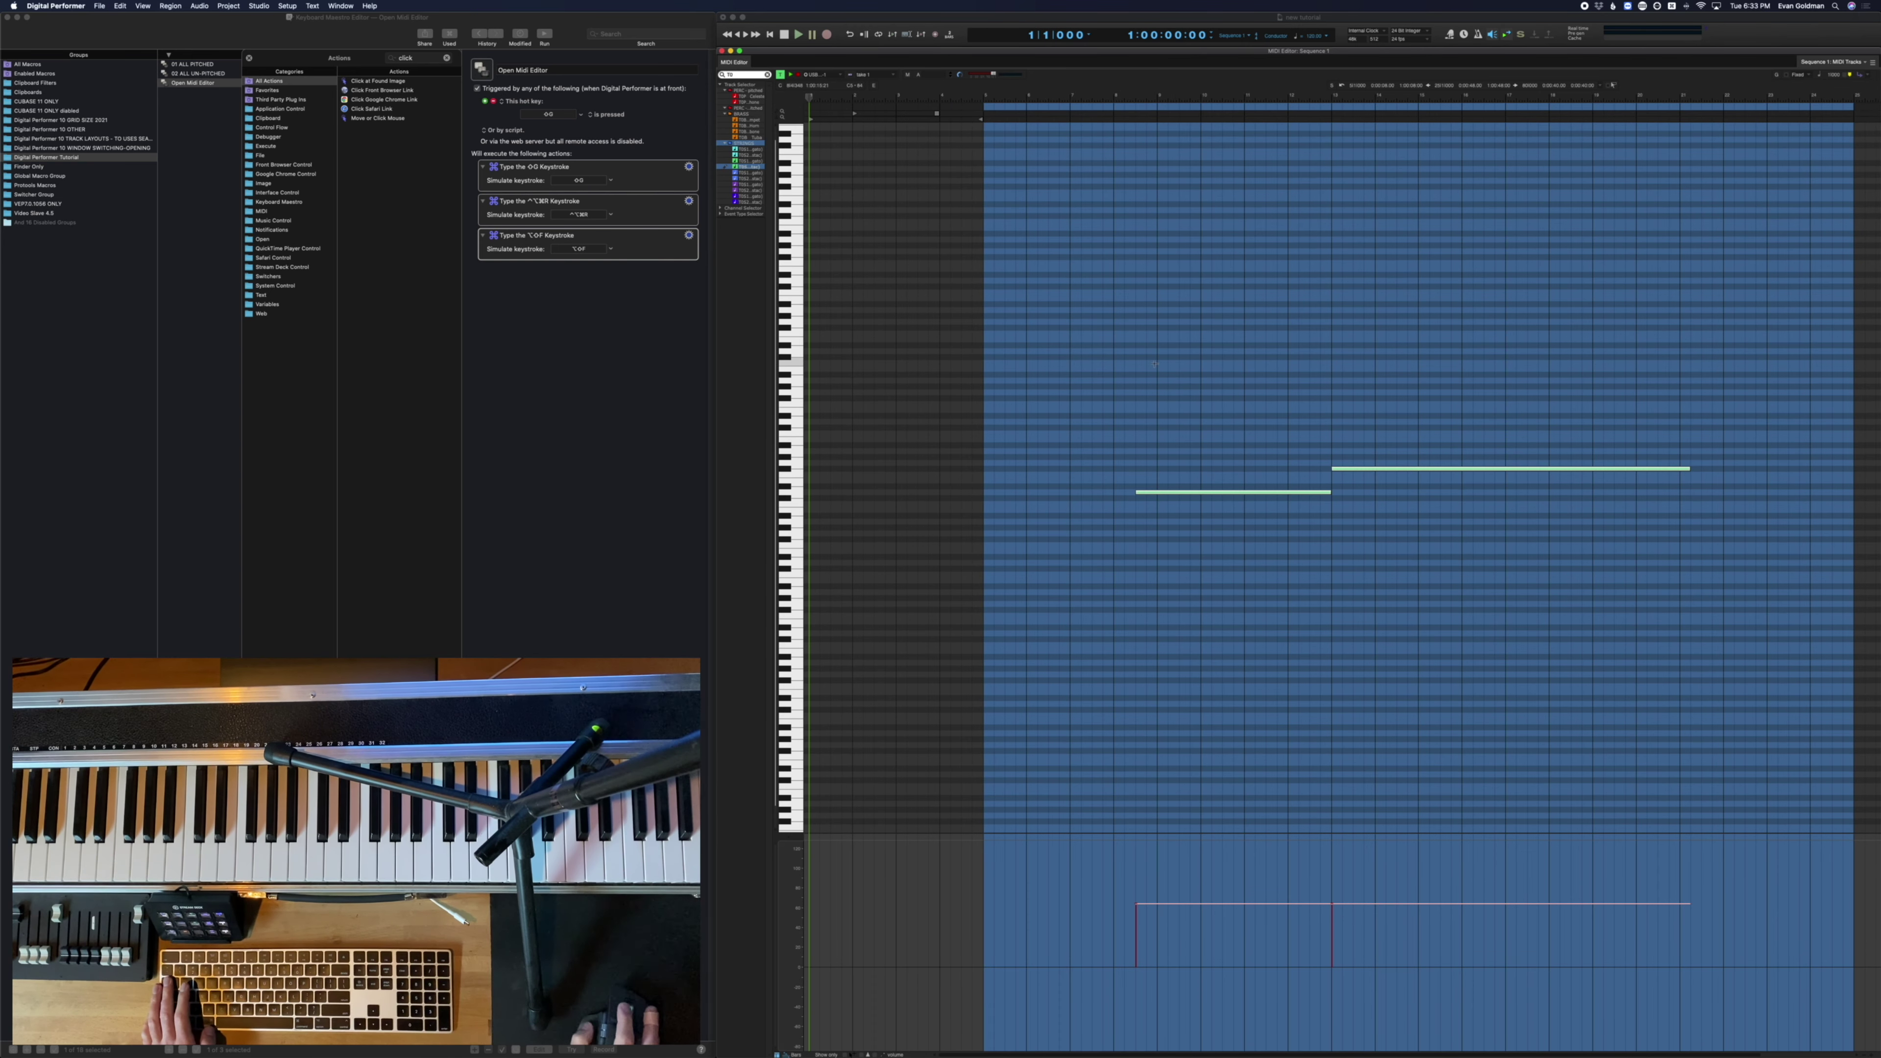
{"action": "key", "text": "super+w"}
Test the macro on a selection spanning the Trombone to Bass (legato) tracks, filtering the track list for "TO" before closing the MIDI editor
{"action": "left_click", "coordinate": [1157, 379]}
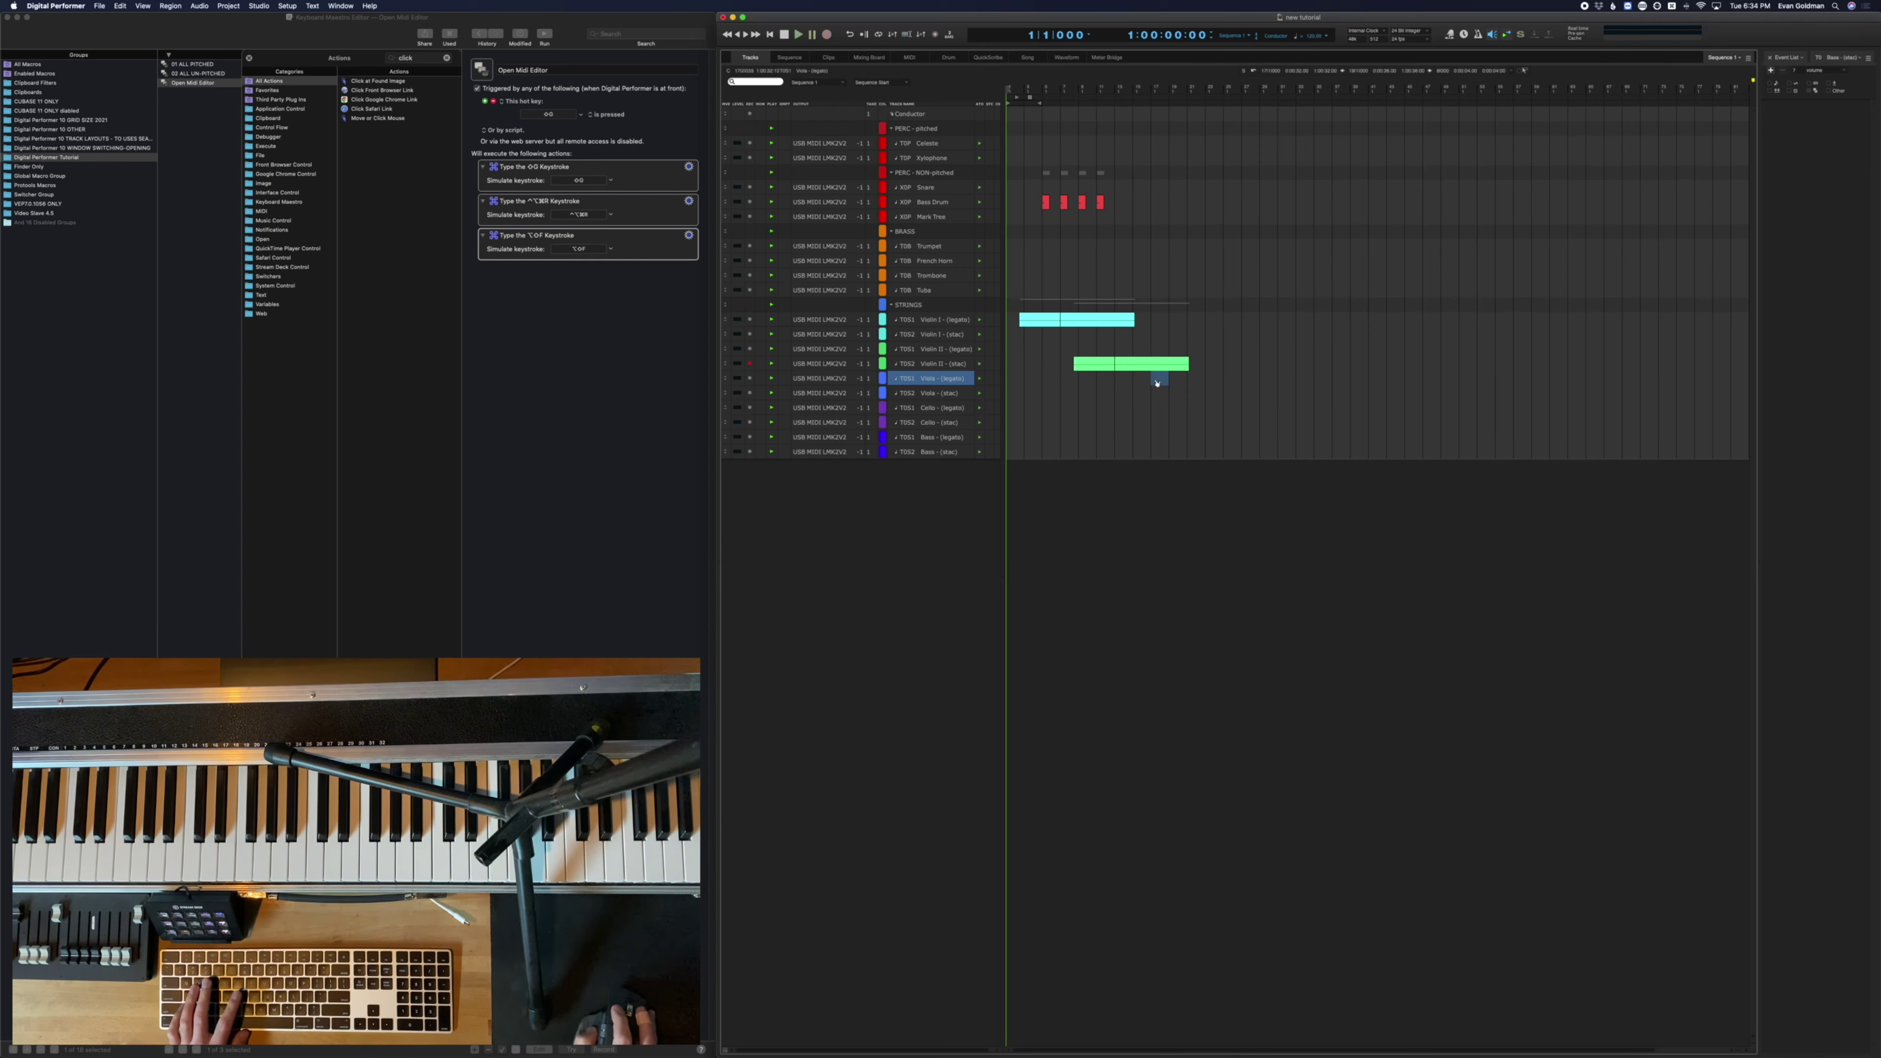
{"action": "left_click_drag", "start_coordinate": [1243, 277], "coordinate": [1018, 445]}
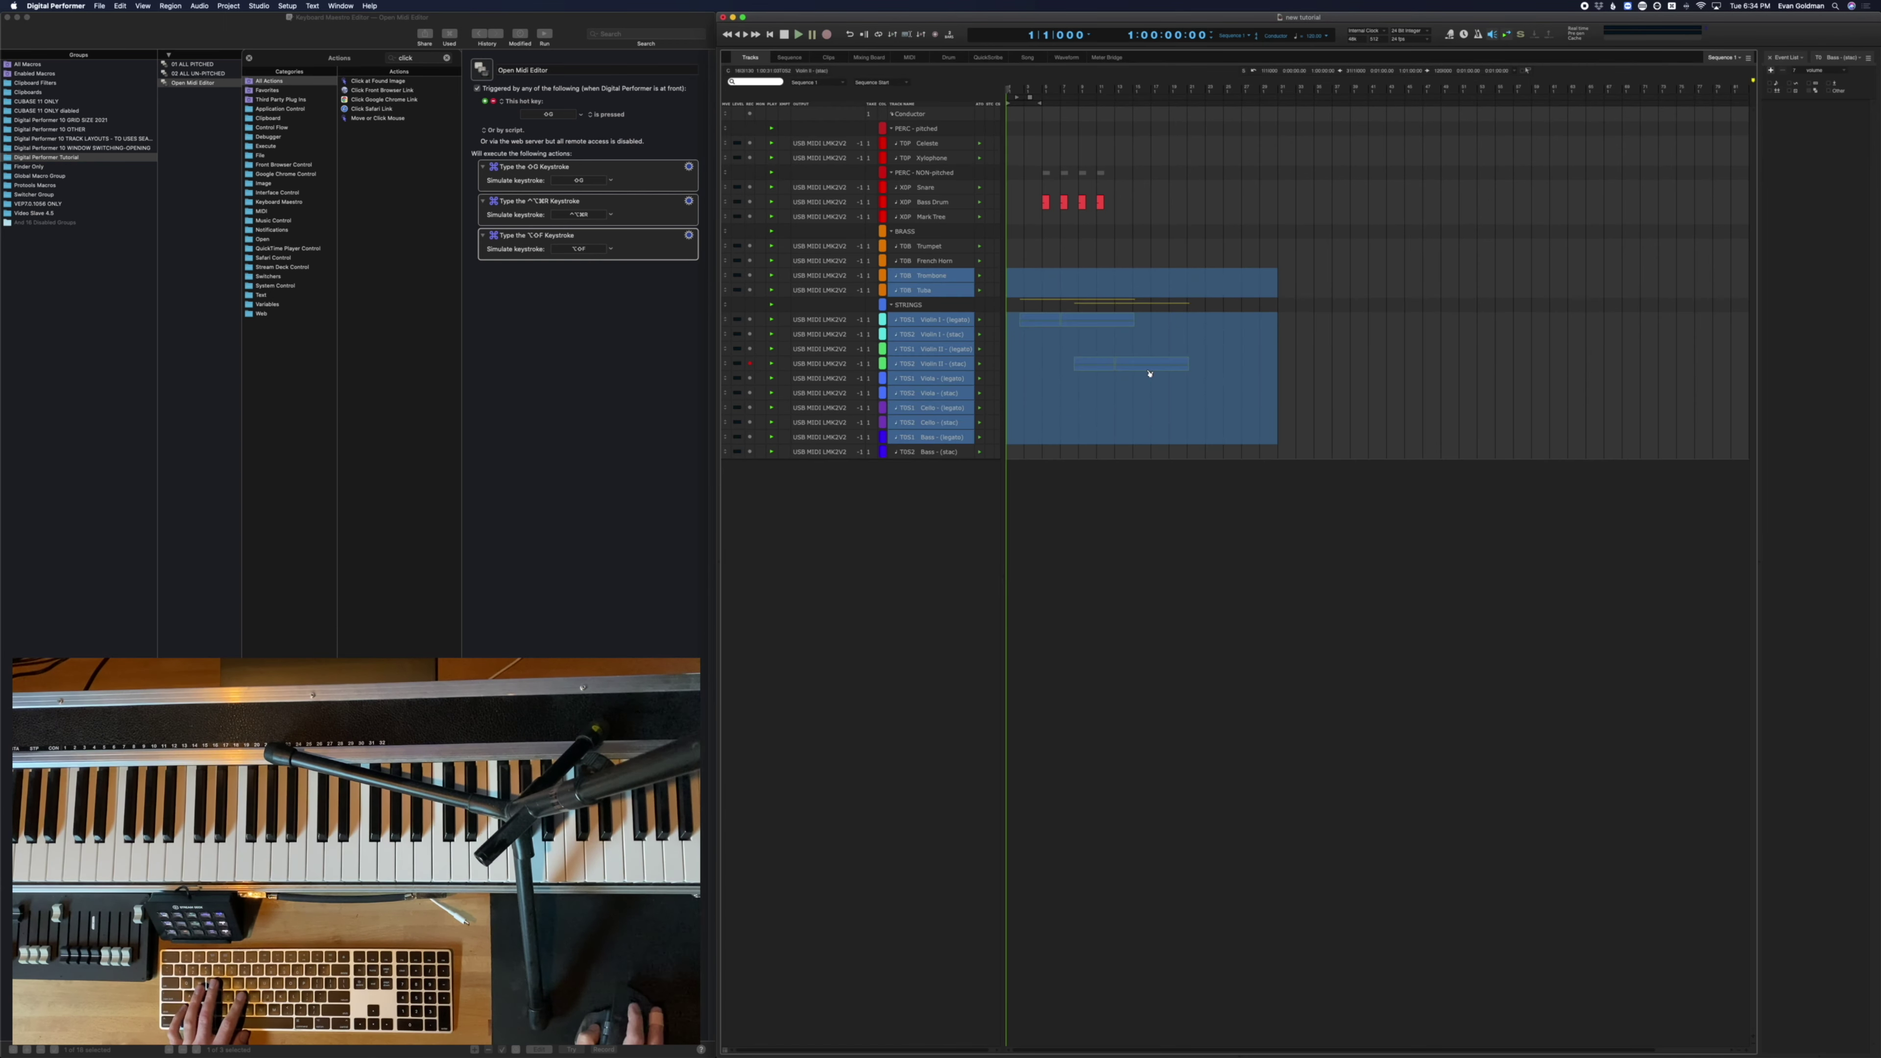
{"action": "key", "text": "shift+g"}
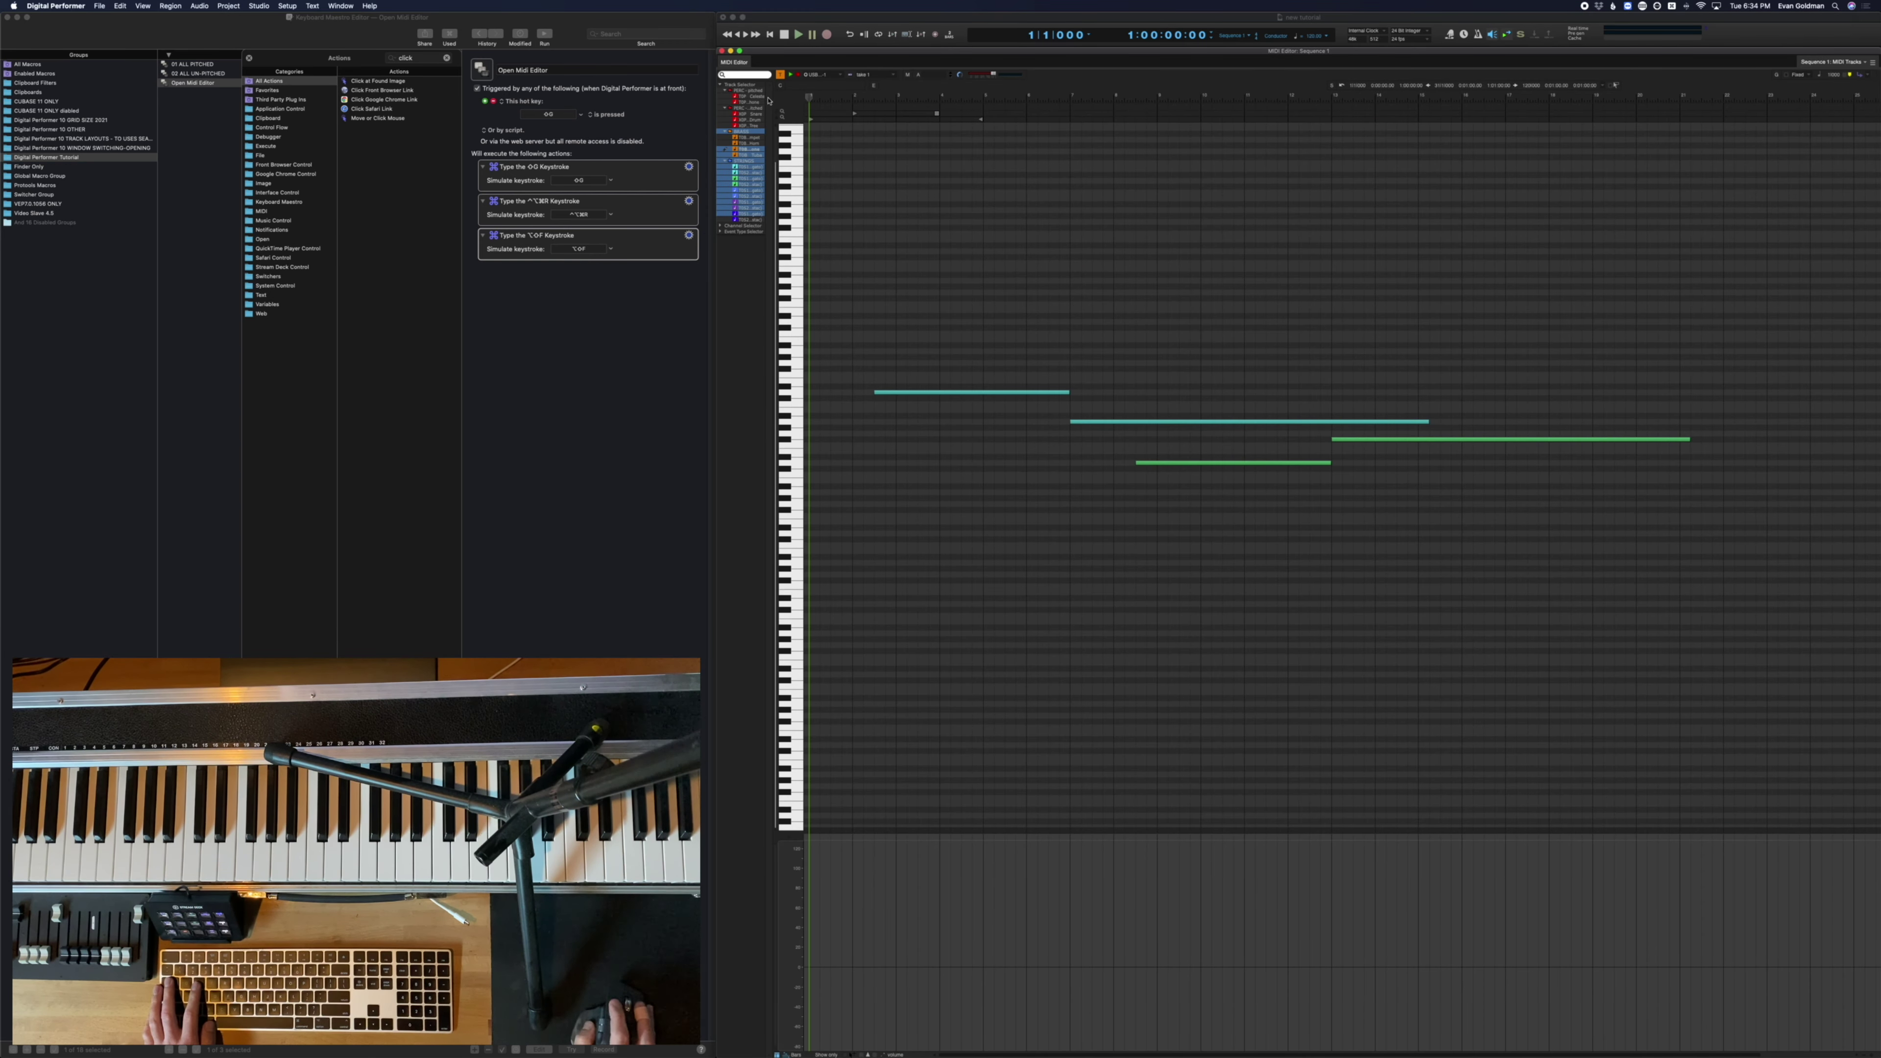
{"action": "type", "text": "To"}
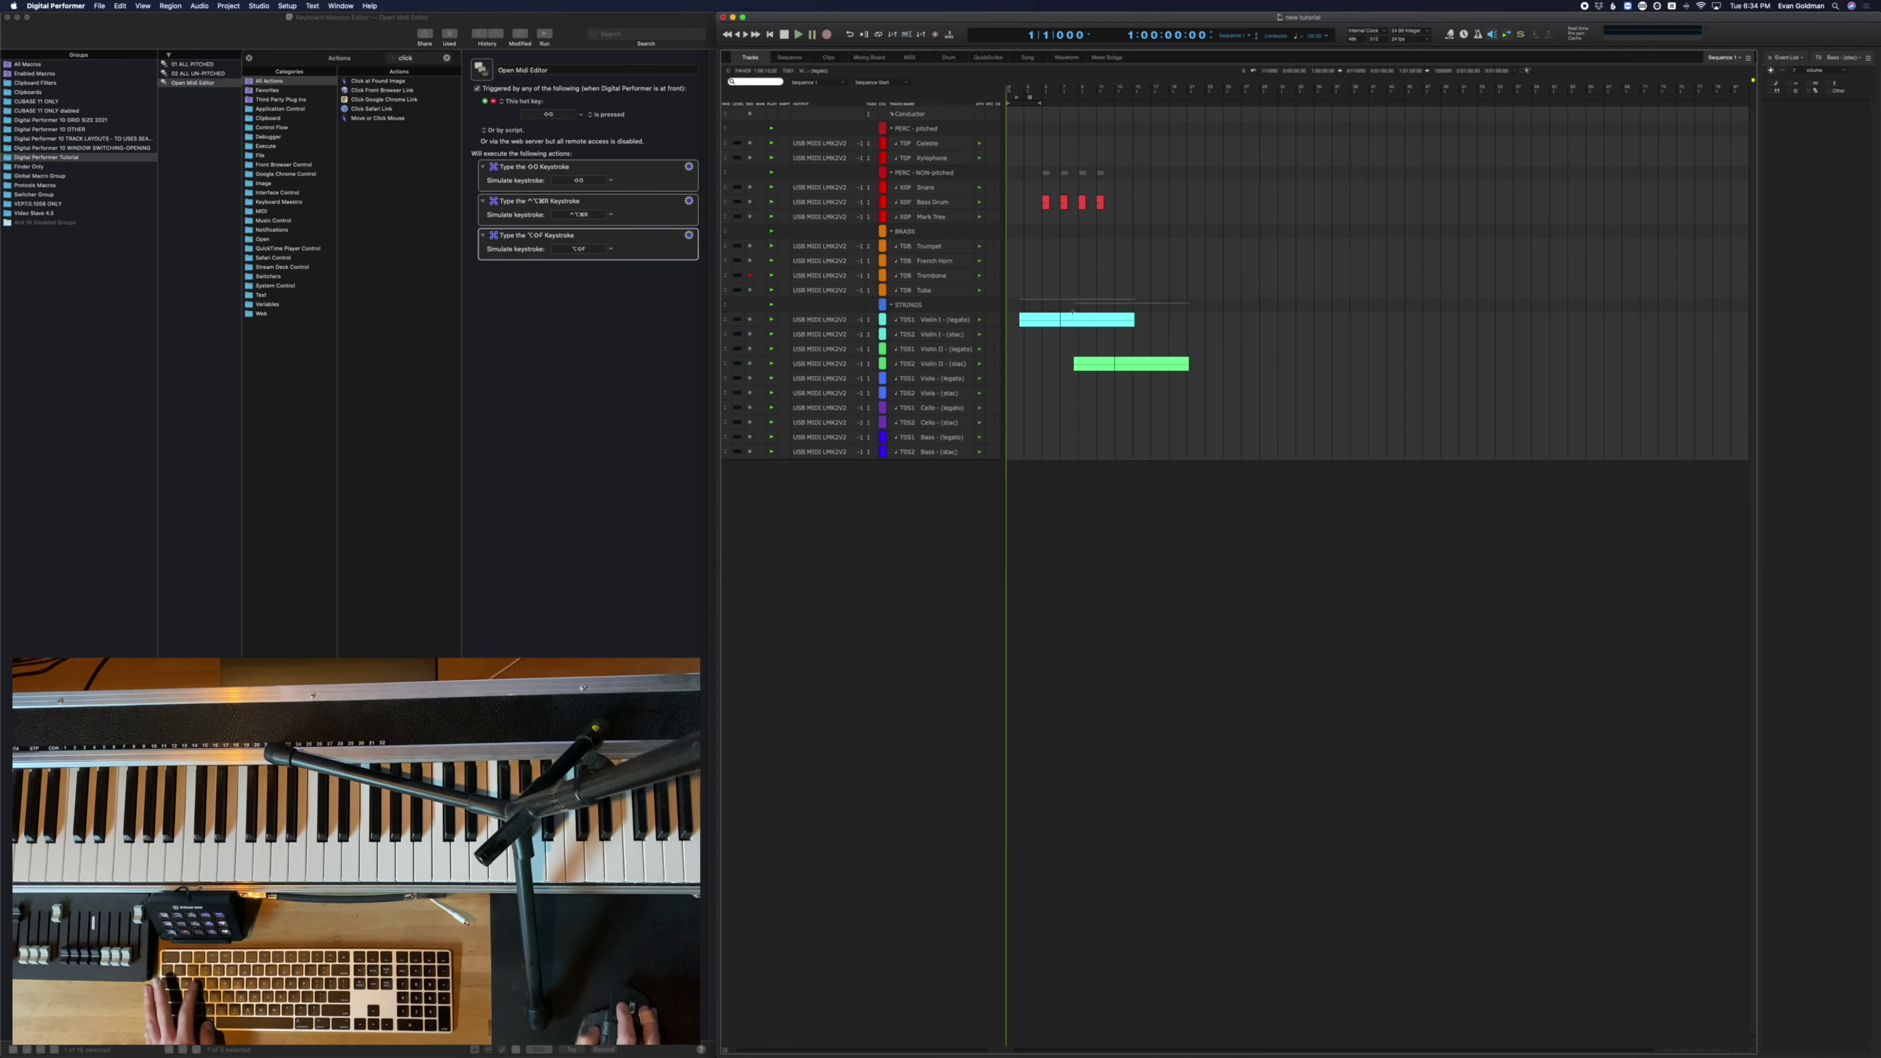
{"action": "key", "text": "super+w"}
Run the macro on the Bass Drum phrase and select its notes in the MIDI editor
{"action": "left_click_drag", "start_coordinate": [1113, 201], "coordinate": [1035, 205]}
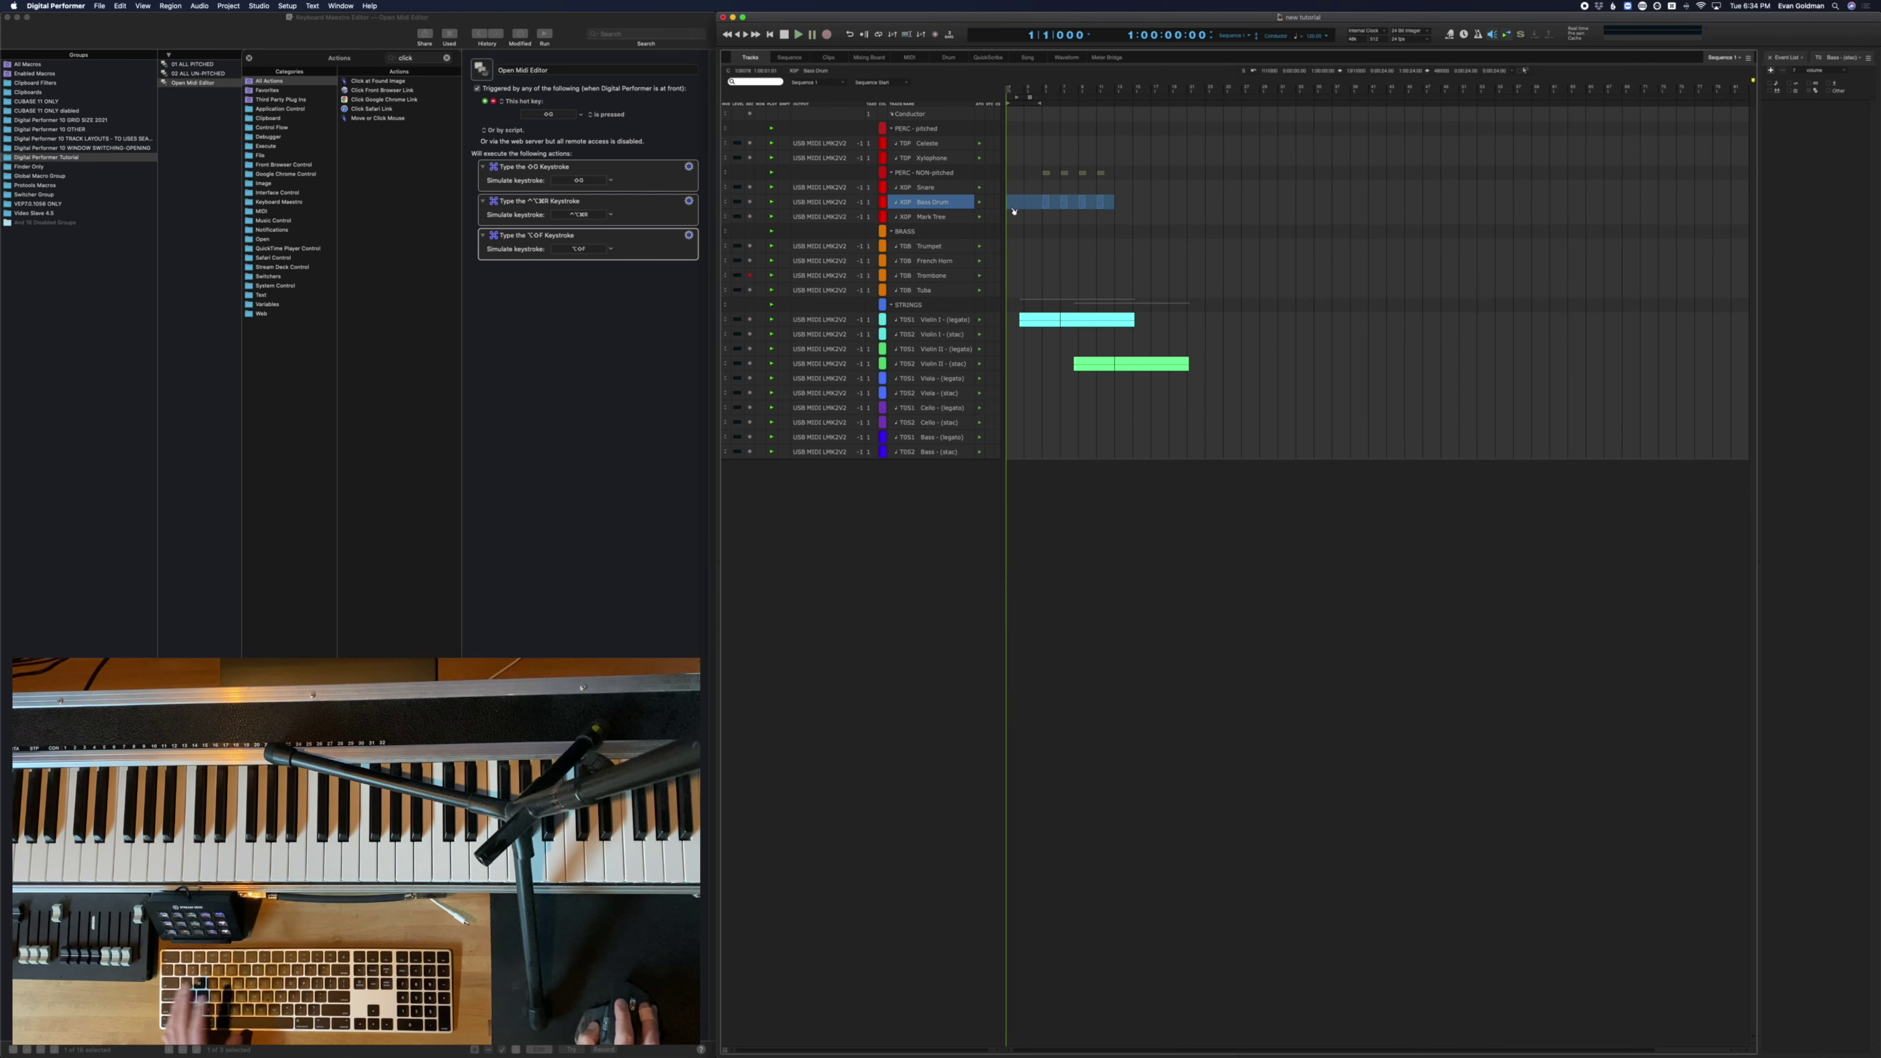
{"action": "key", "text": "shift+g"}
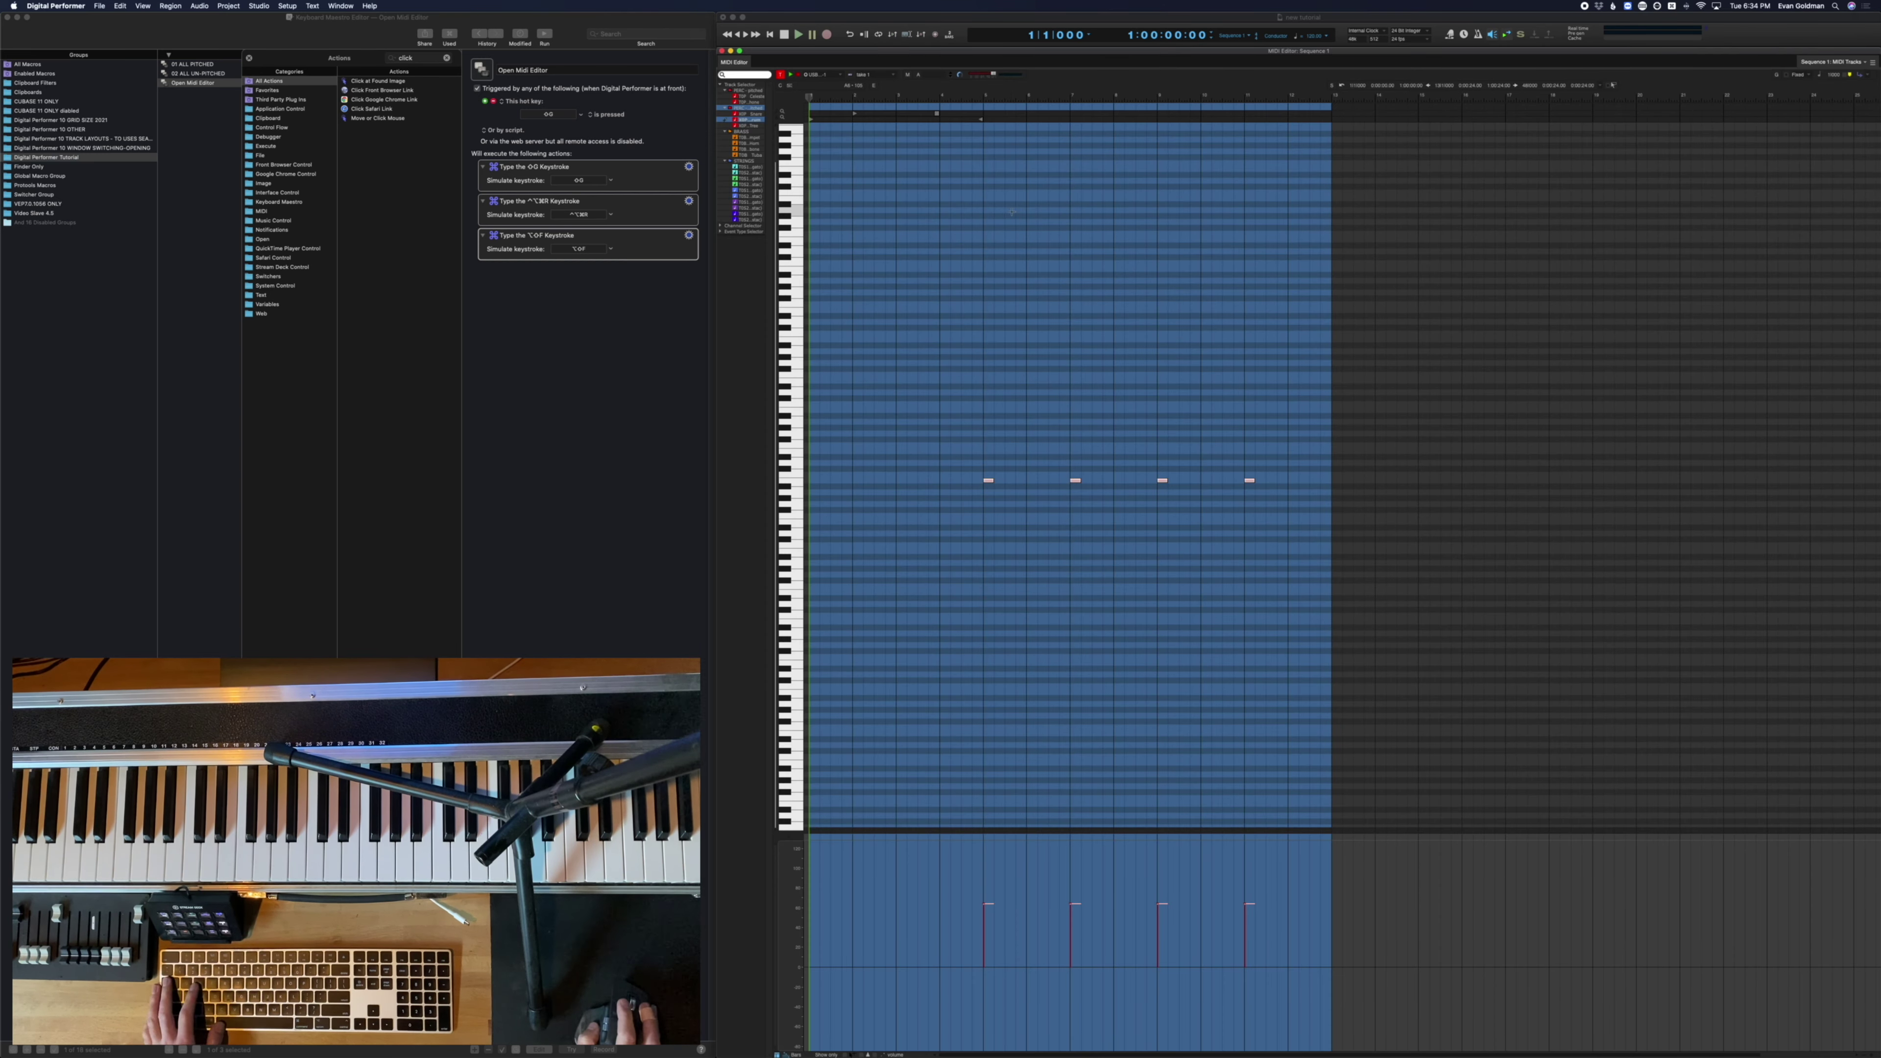
{"action": "left_click_drag", "start_coordinate": [940, 438], "coordinate": [1503, 548]}
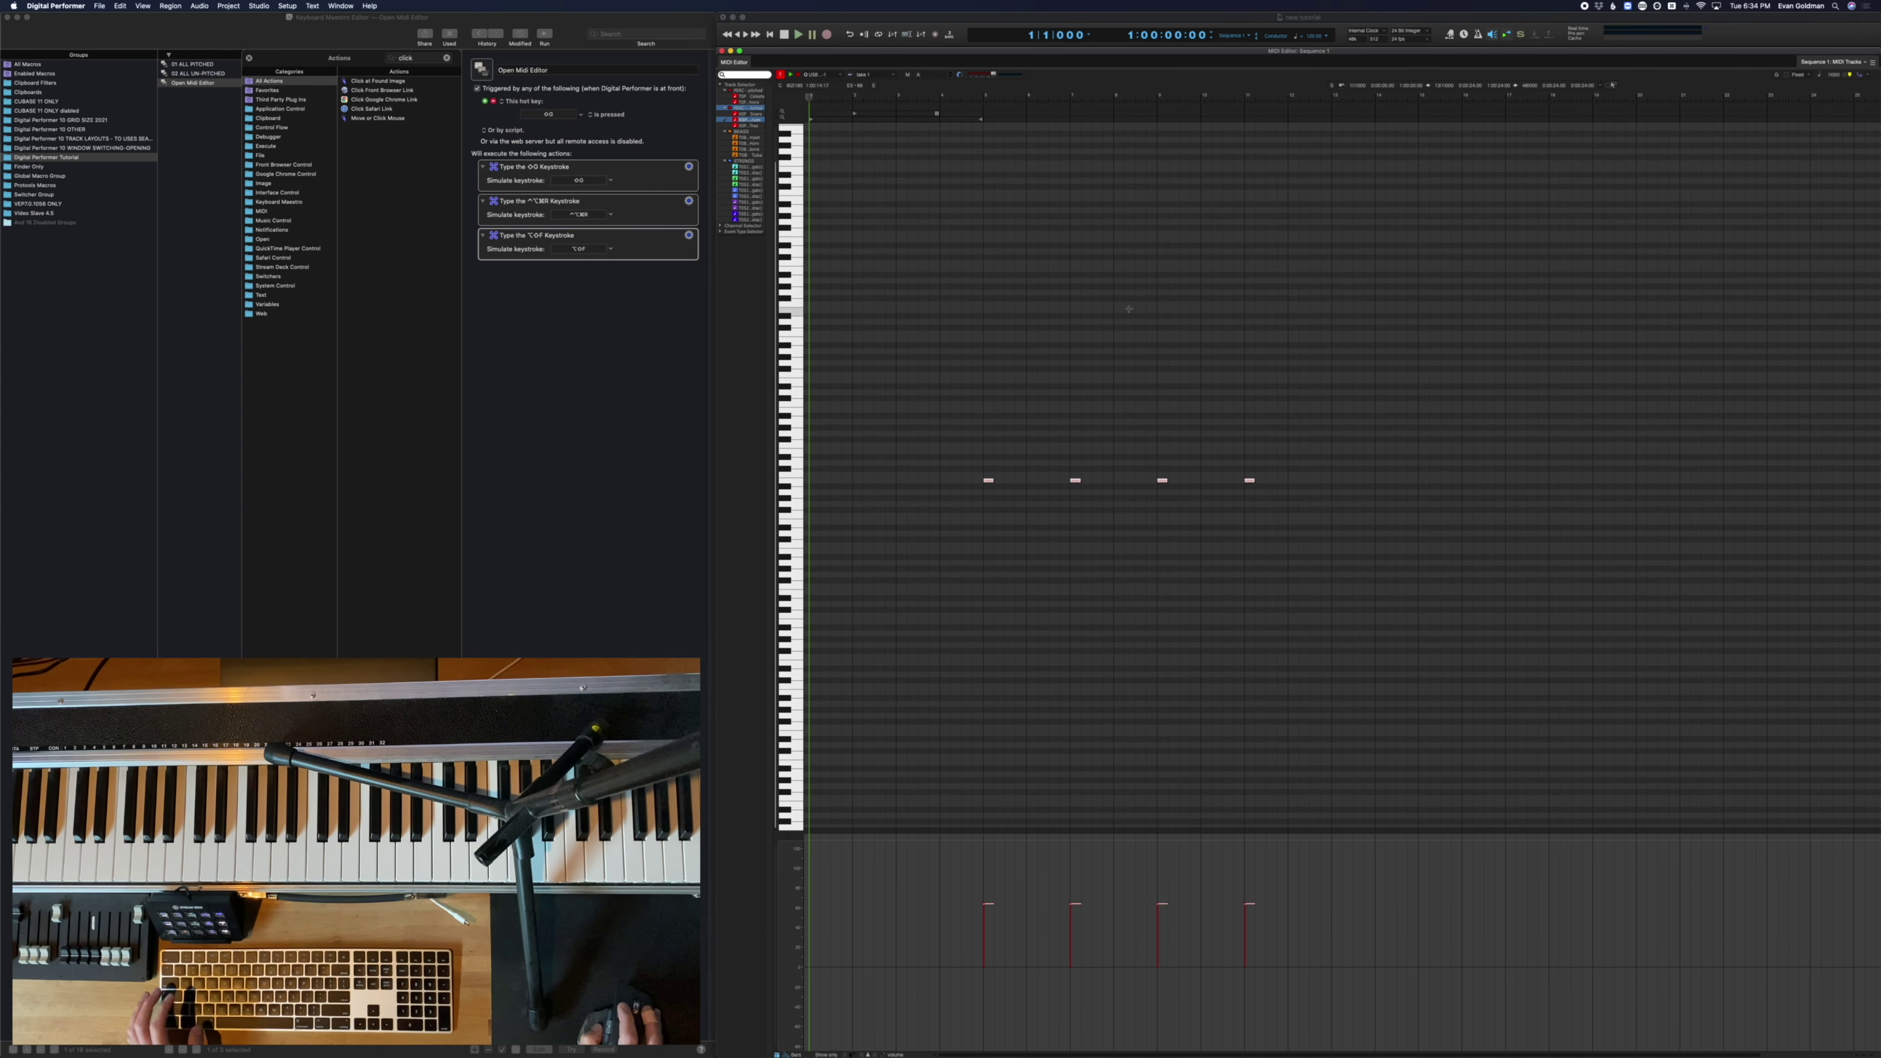
{"action": "left_click", "coordinate": [950, 420]}
{"action": "left_click_drag", "start_coordinate": [951, 420], "coordinate": [1487, 565]}
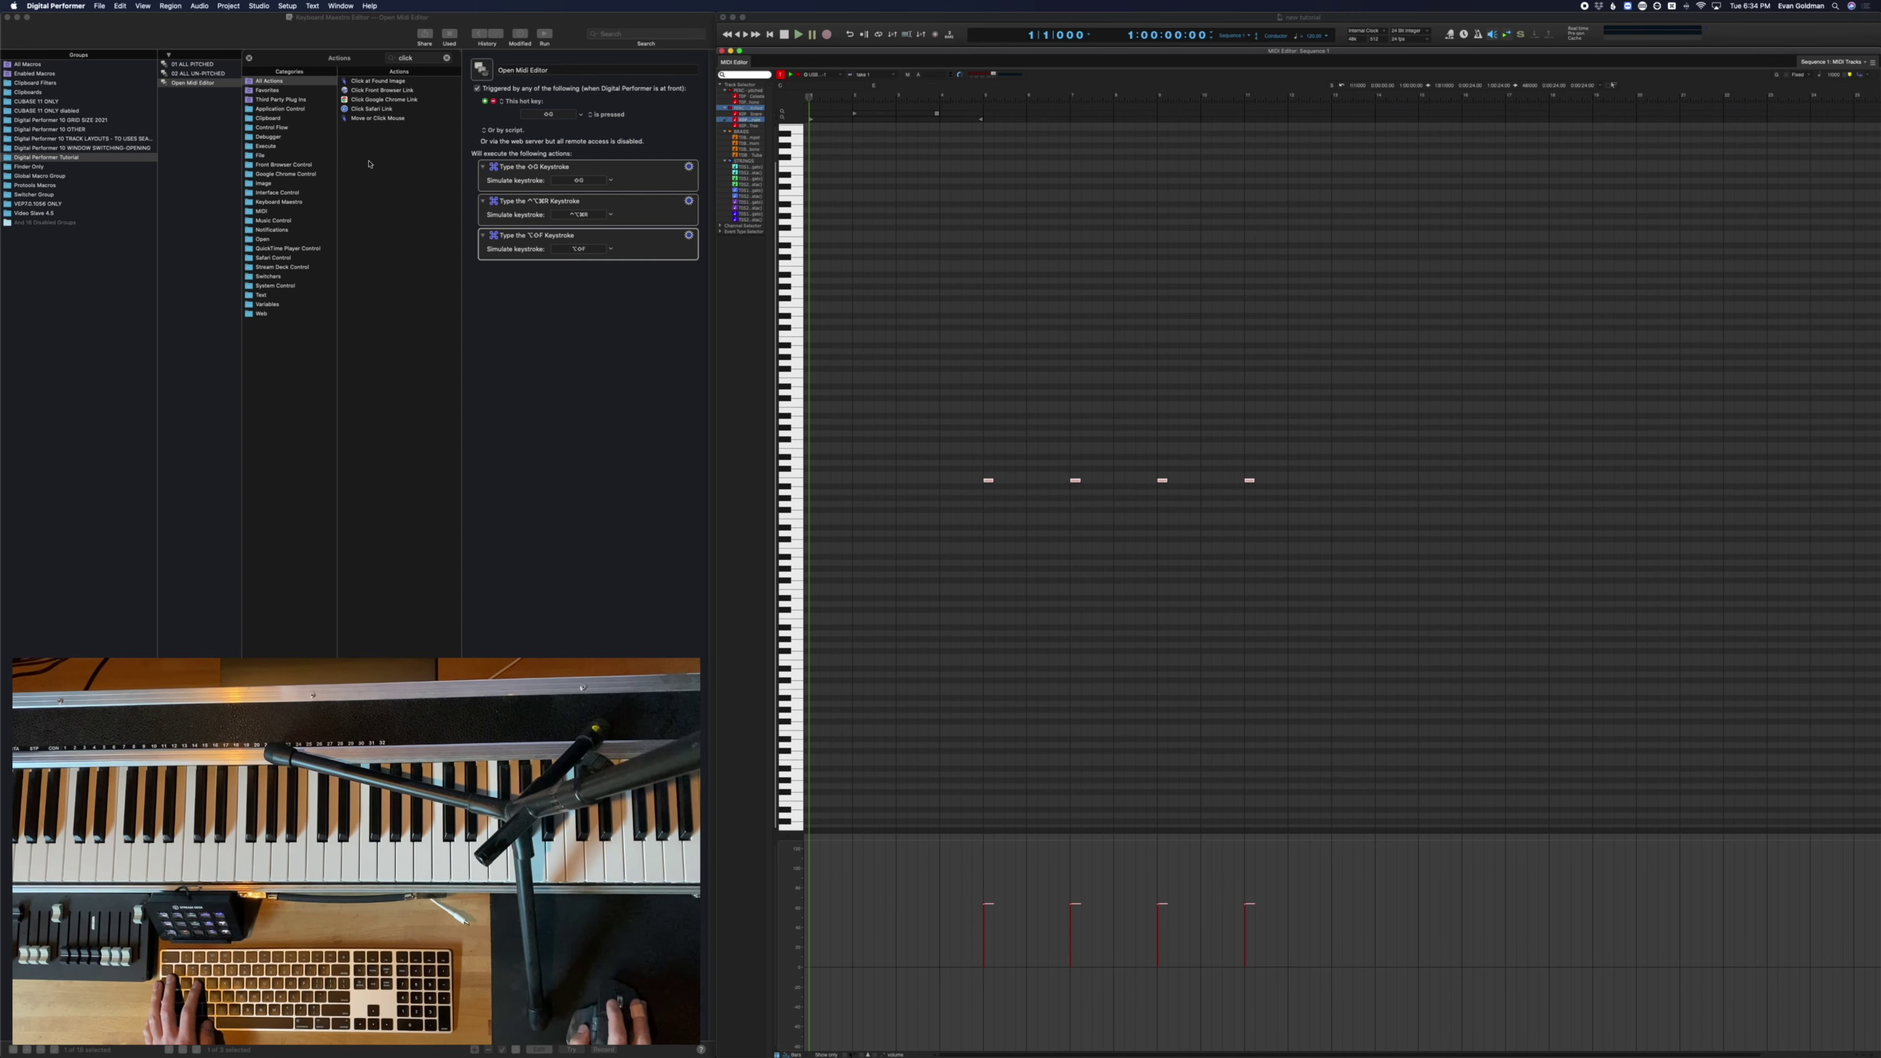
Hide Keyboard Maestro's action list, reselect the Bass Drum notes in Digital Performer and close the MIDI editor
{"action": "left_click", "coordinate": [250, 58]}
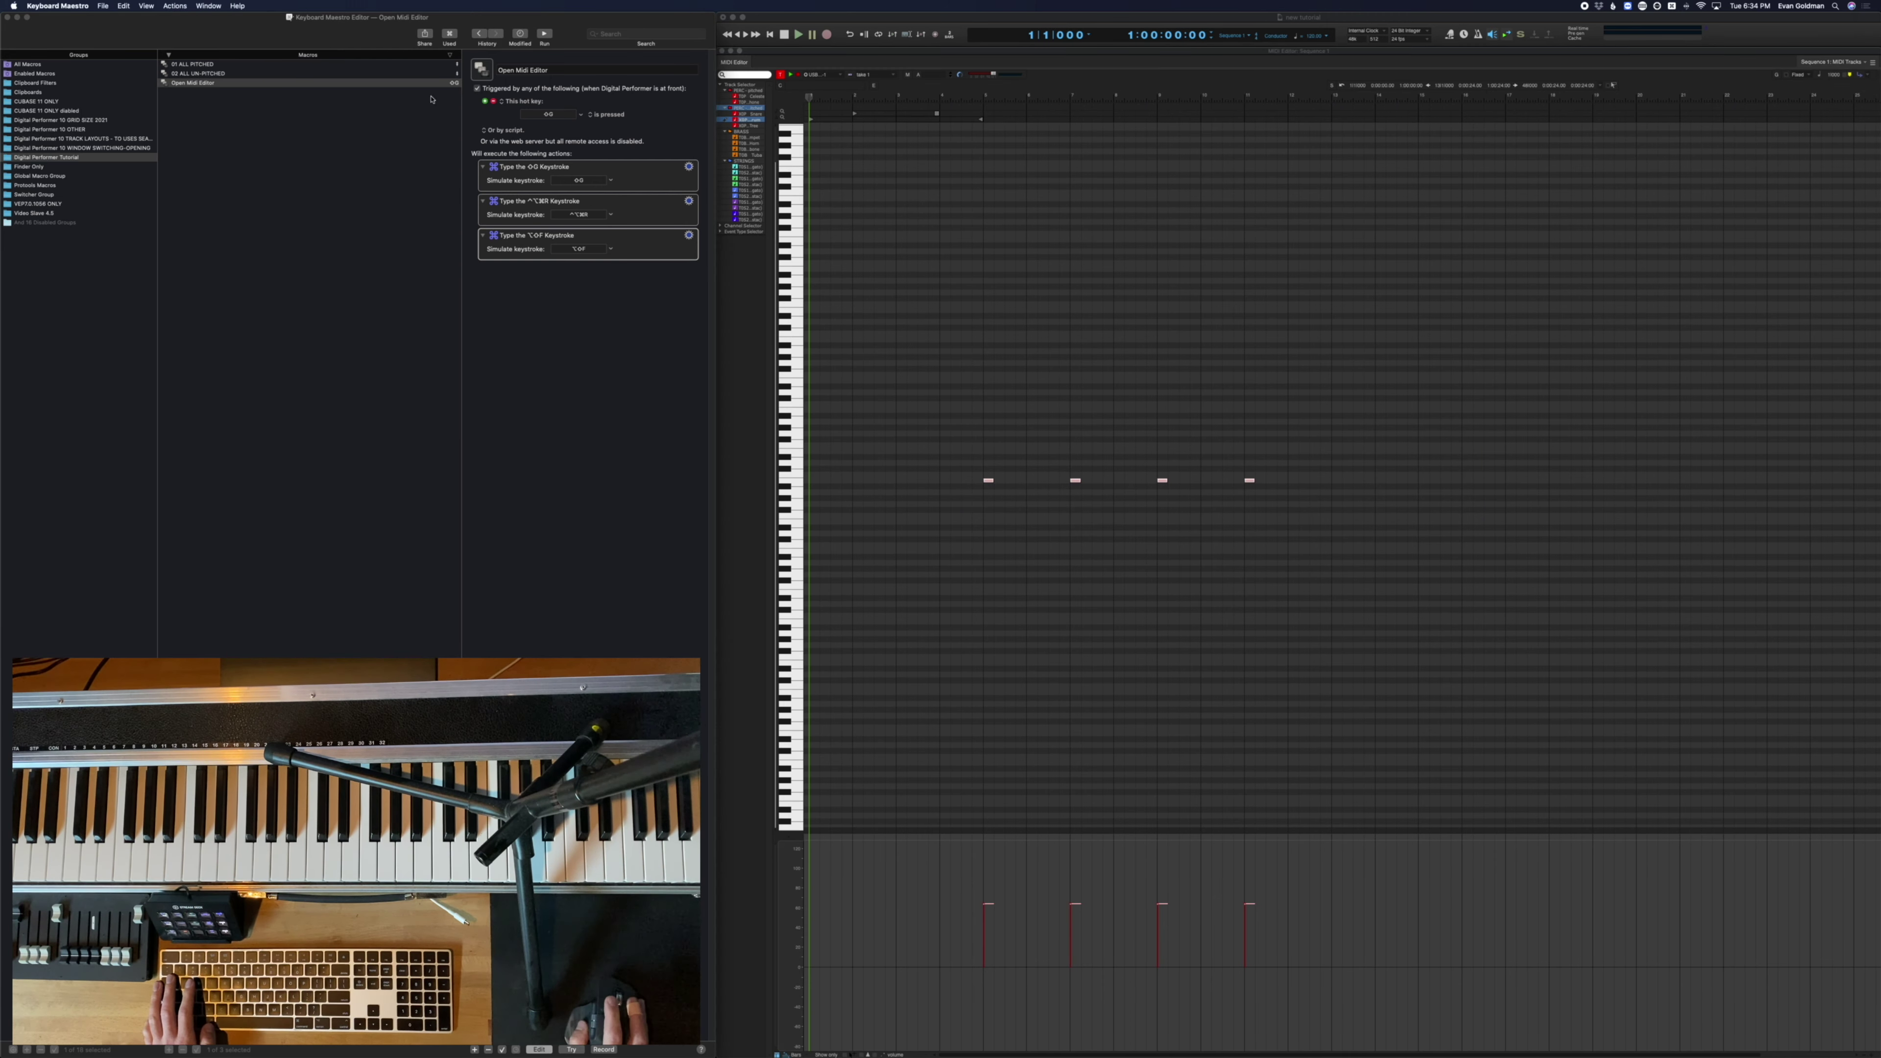
{"action": "left_click", "coordinate": [1290, 342]}
{"action": "left_click_drag", "start_coordinate": [941, 446], "coordinate": [1504, 555]}
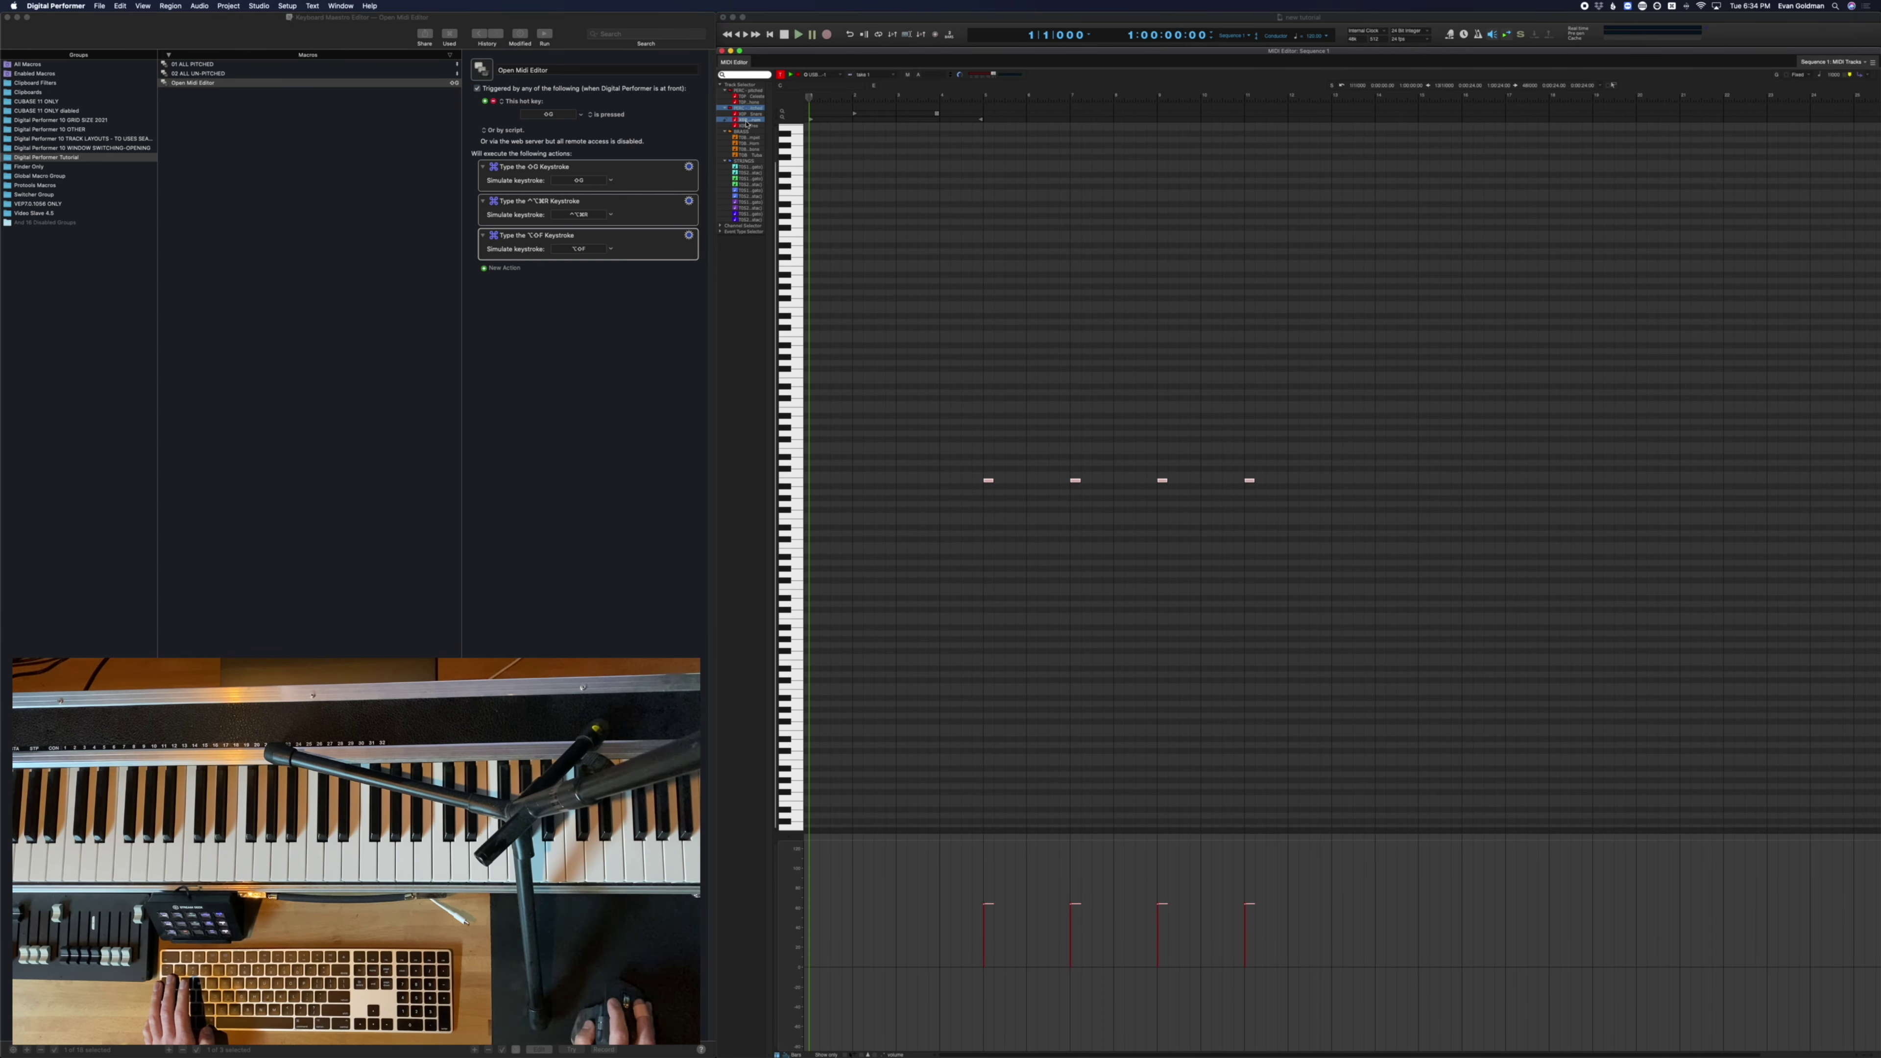
{"action": "key", "text": "super+w"}
Run the macro on the Violin II (stac) phrase, select all its notes and filter the track list for "TO" before returning to the Tracks window
{"action": "key", "text": "shift+g"}
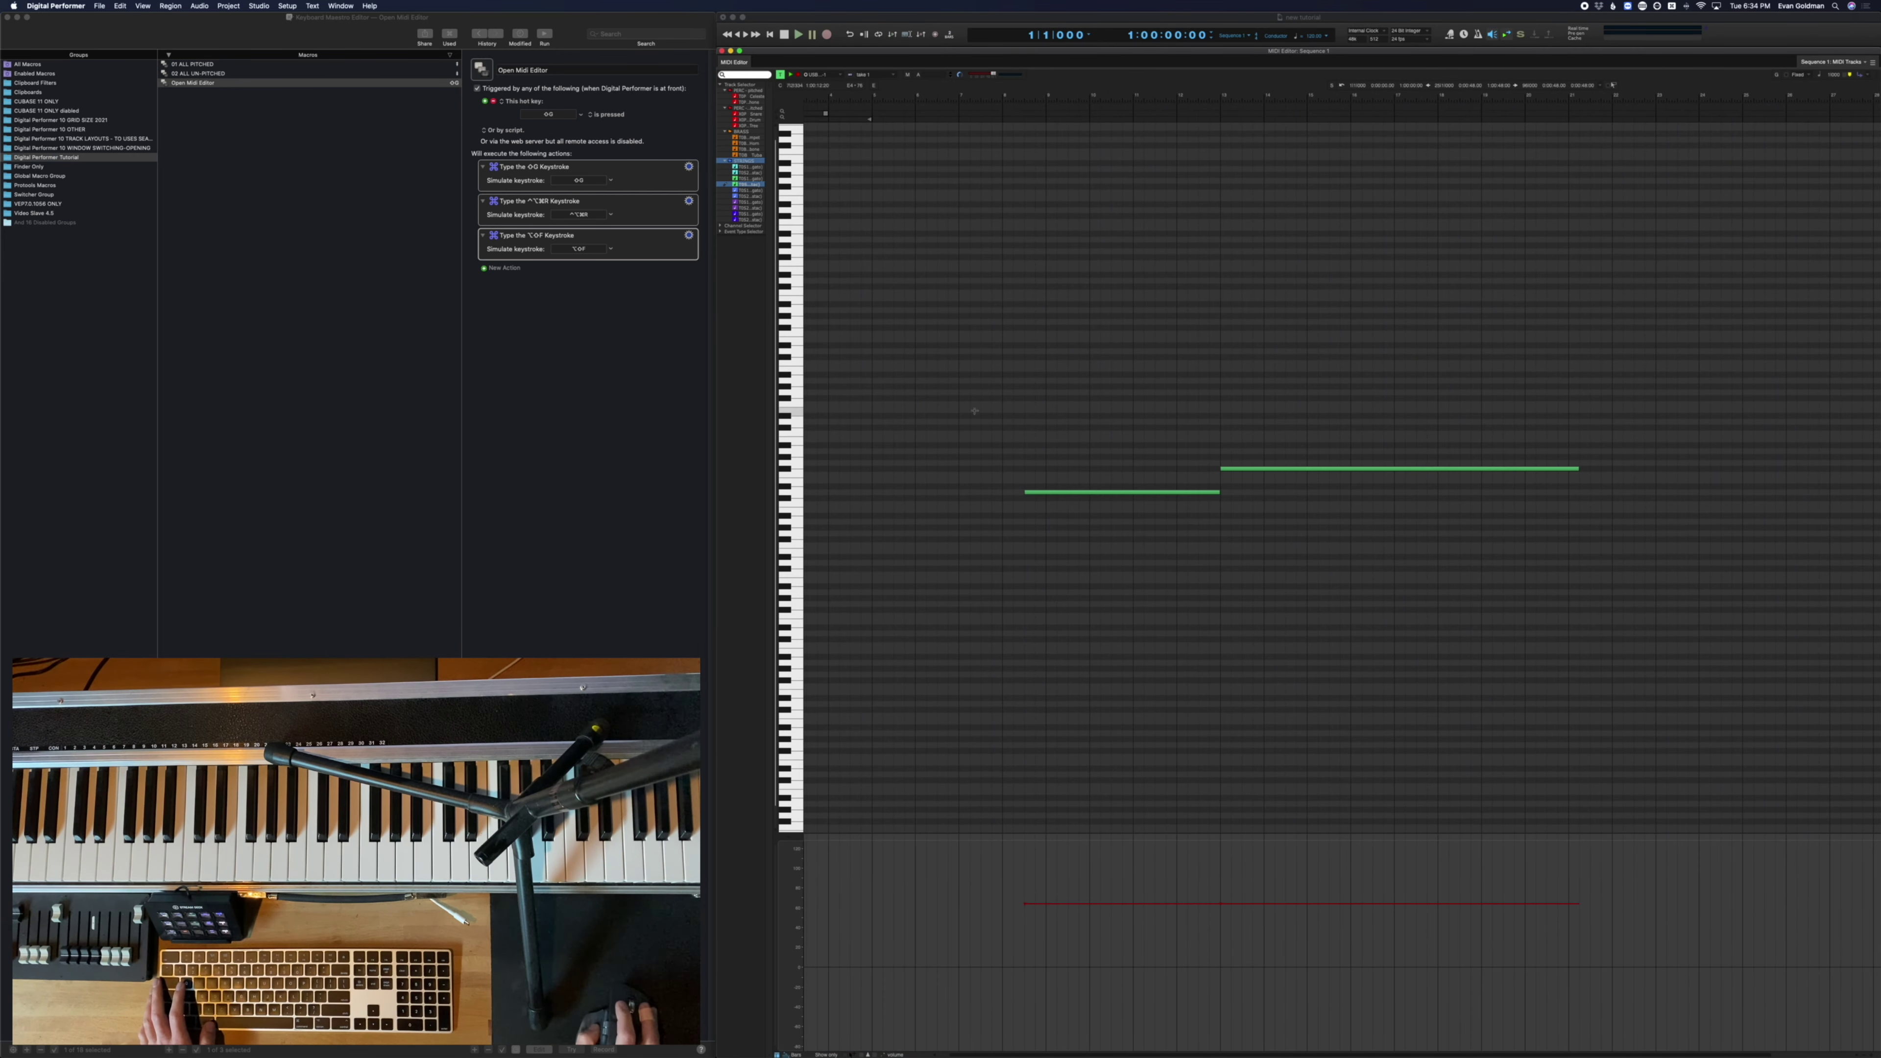
{"action": "key", "text": "super+a"}
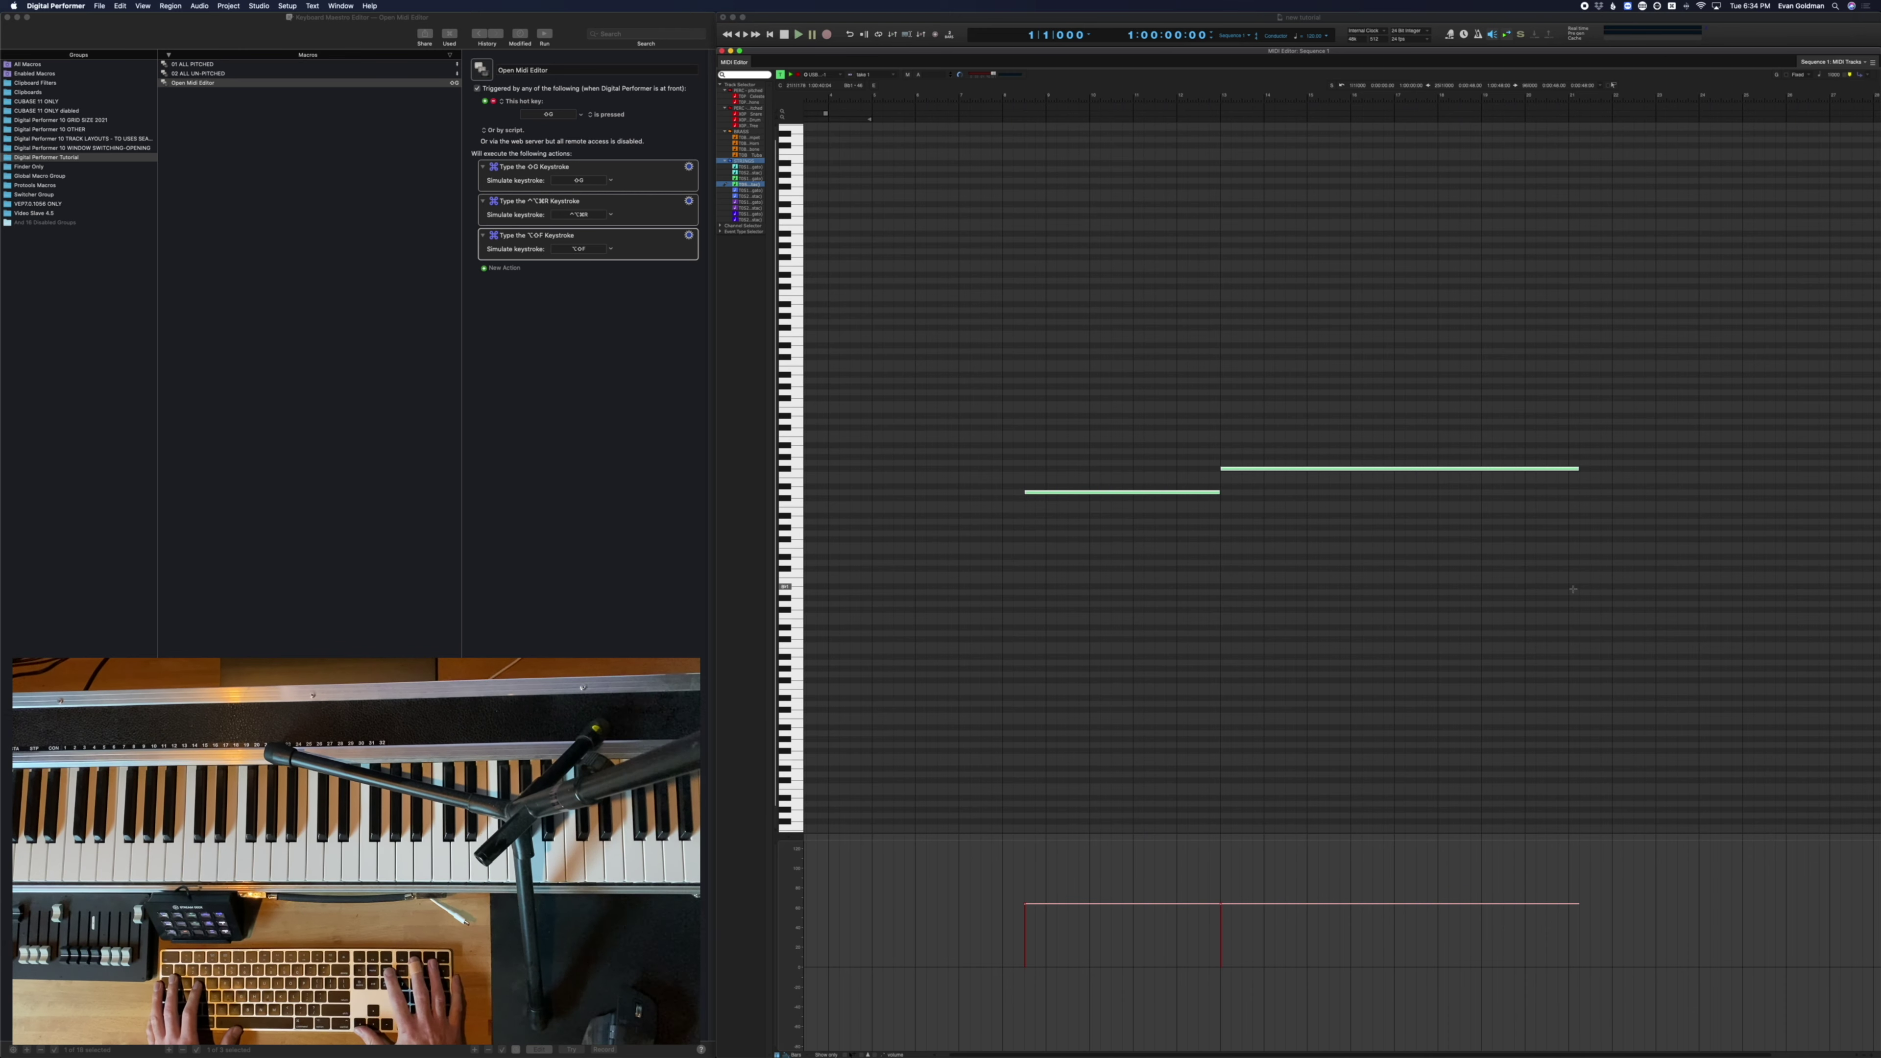
{"action": "type", "text": "T0"}
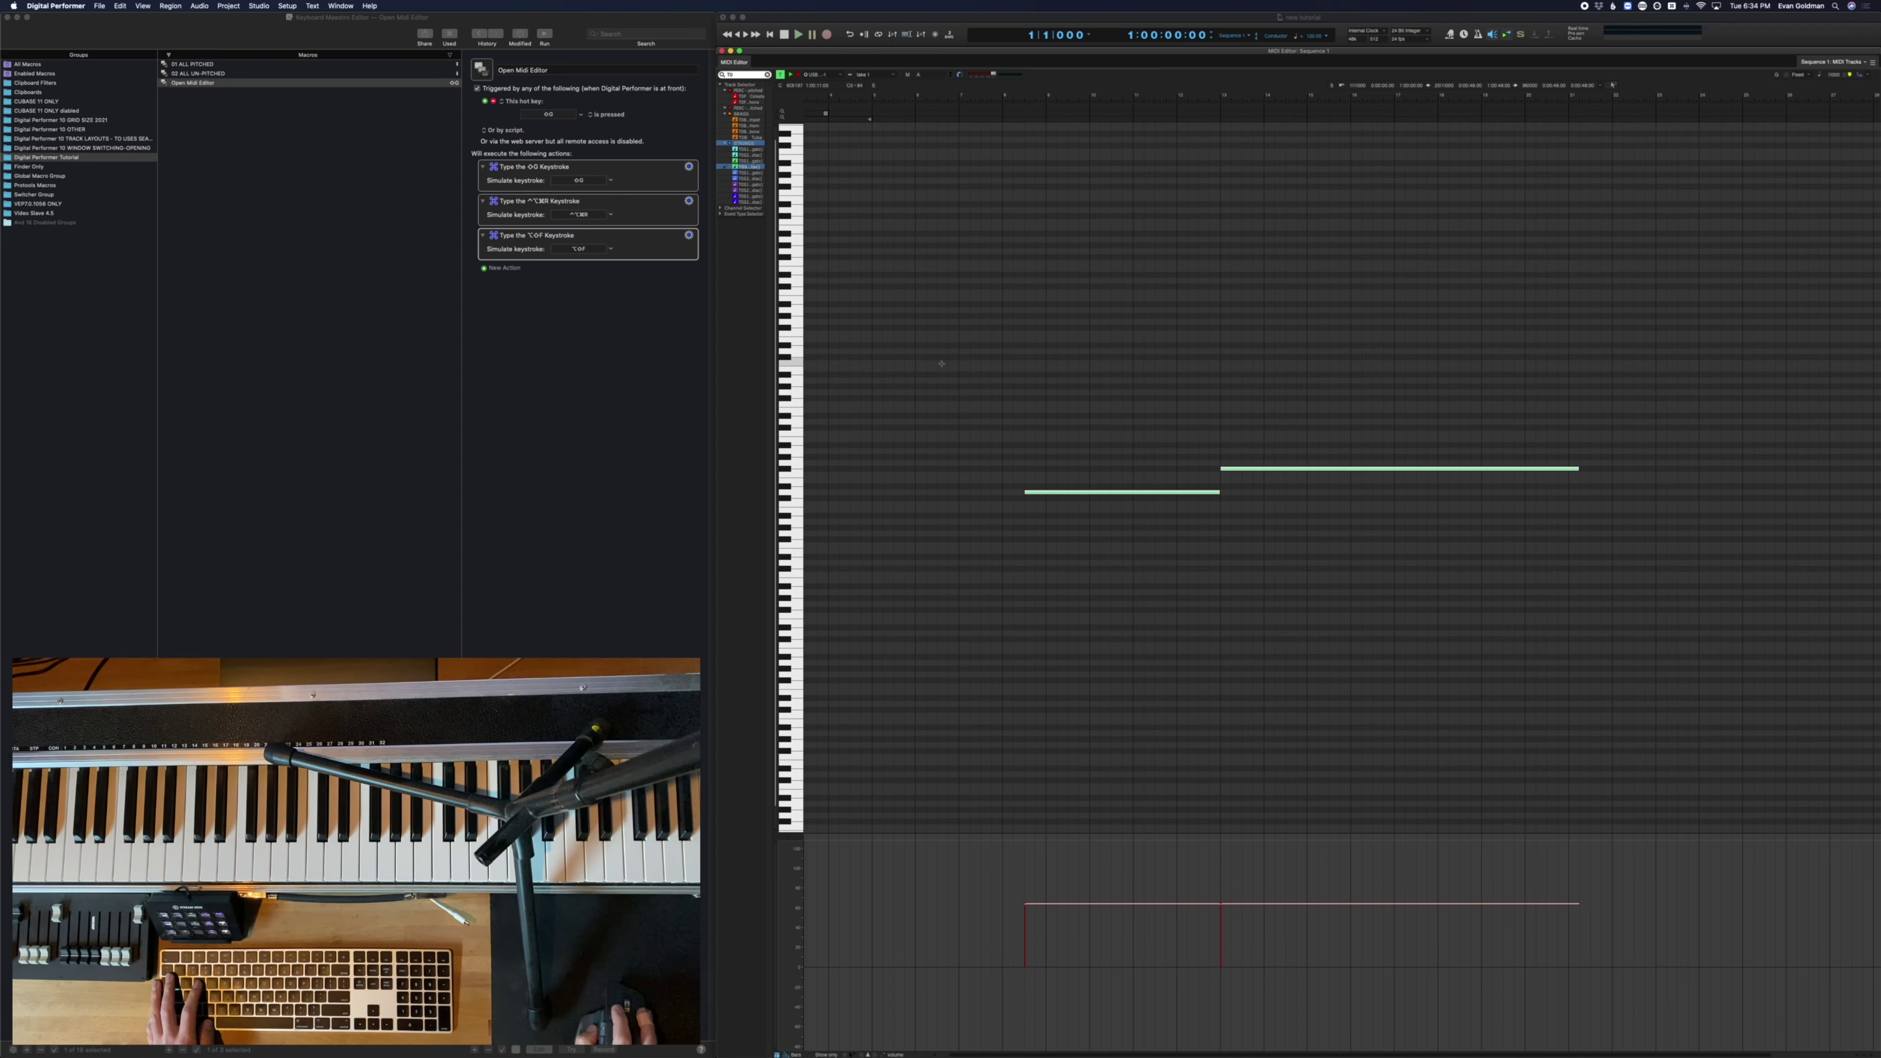
{"action": "key", "text": "shift+t"}
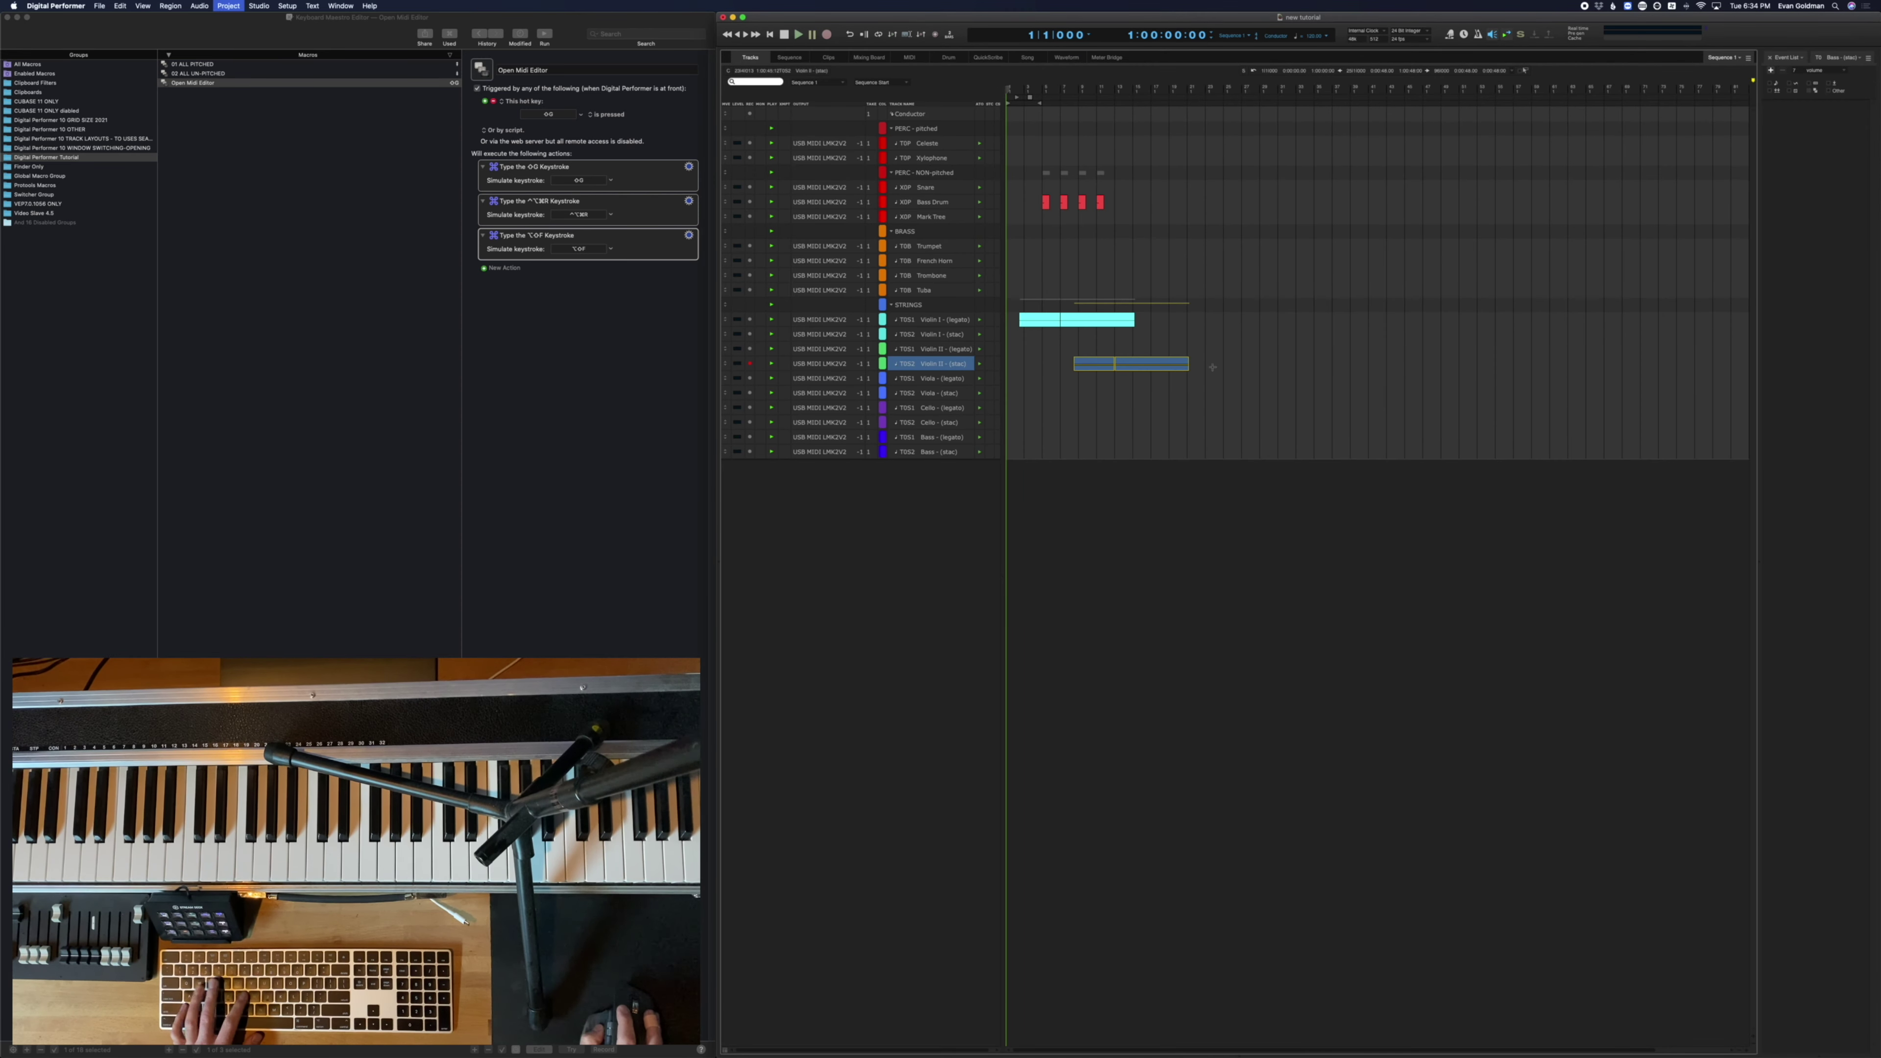
Rerun the macro on the selected Violin II (stac) phrase, filter for "TO", then show all tracks and return to the Tracks window
{"action": "key", "text": "shift+g"}
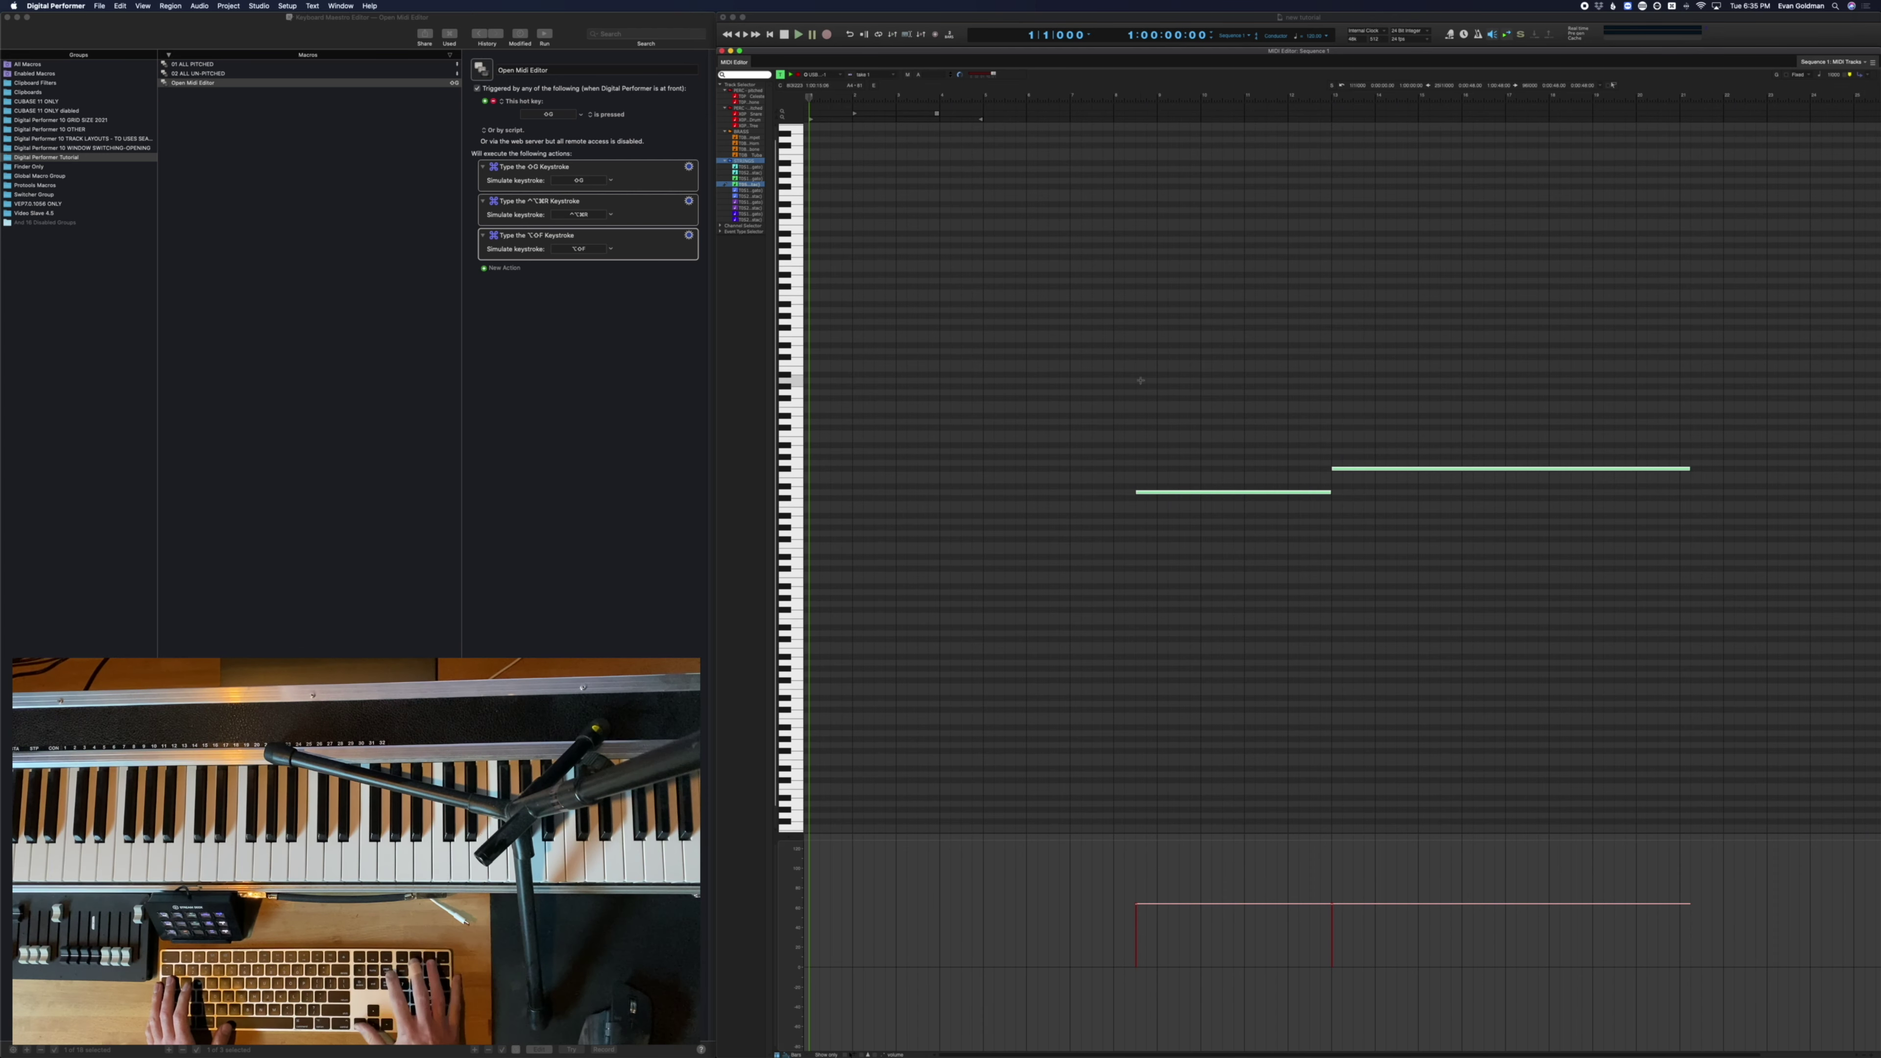
{"action": "type", "text": "TO"}
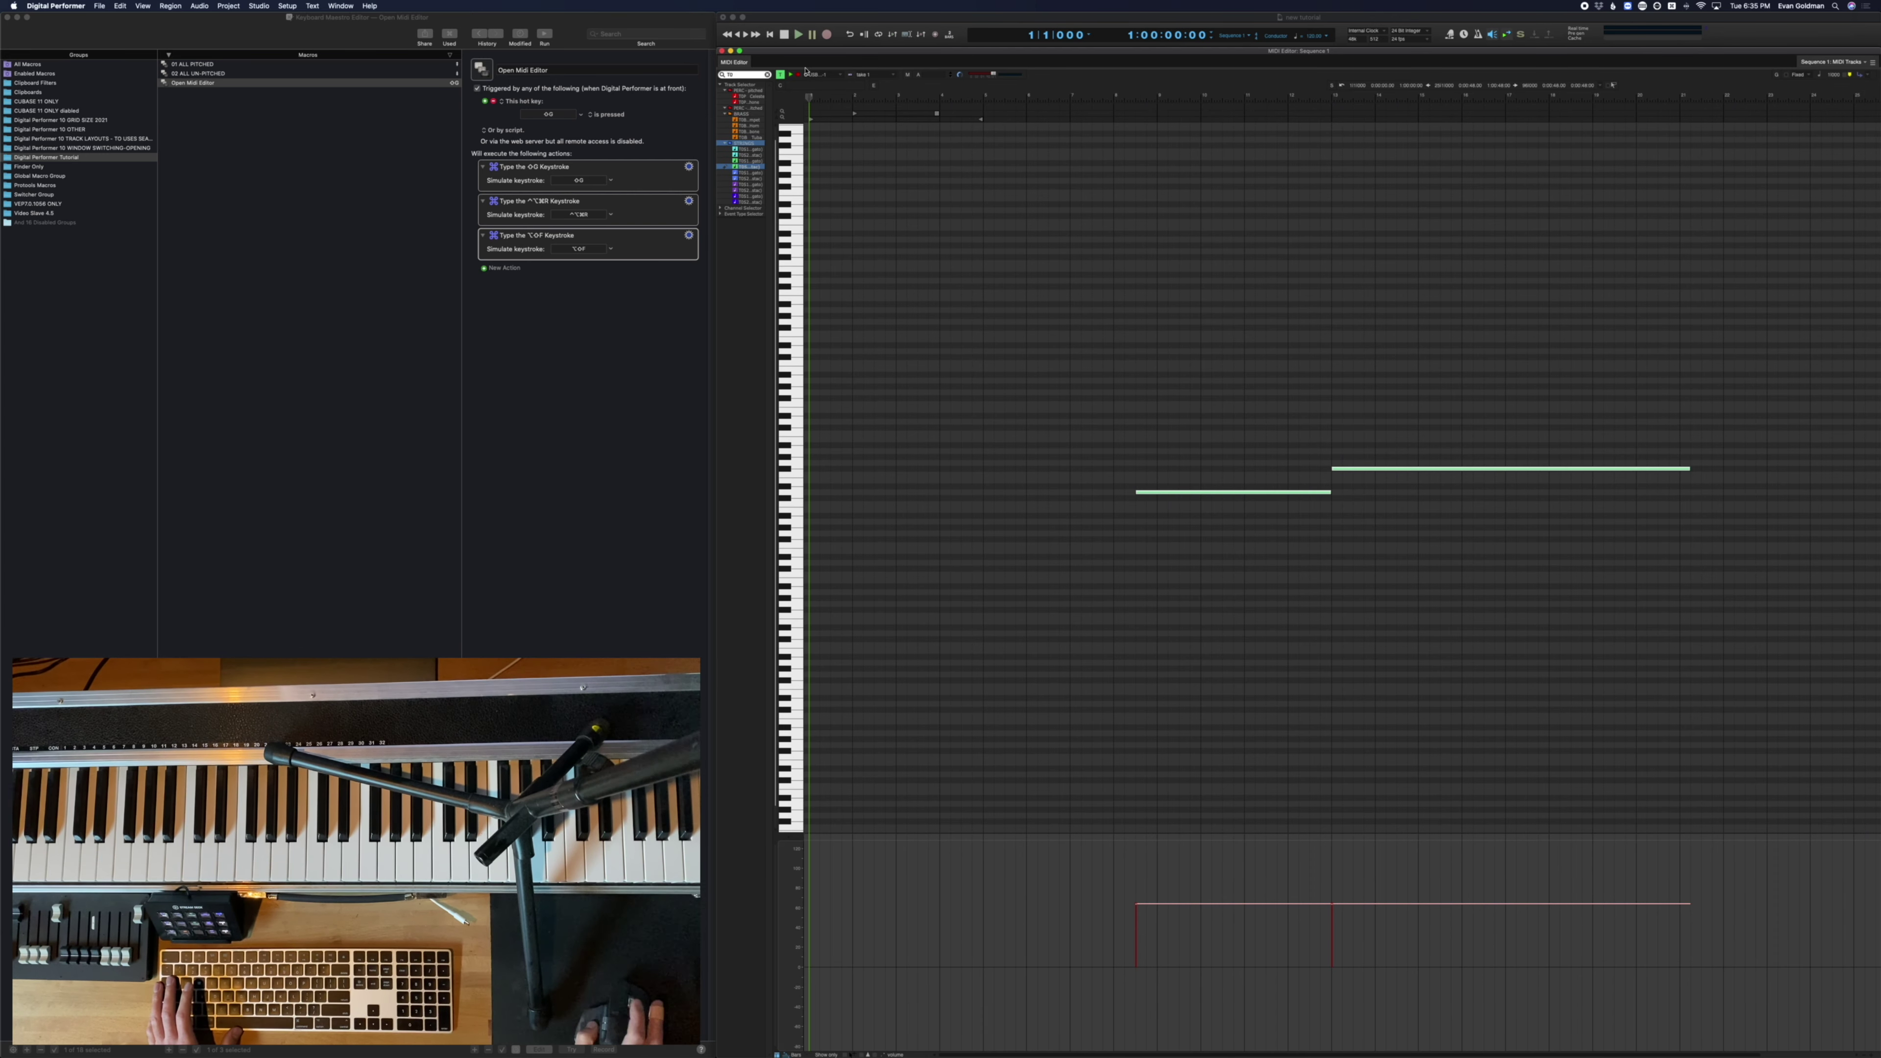
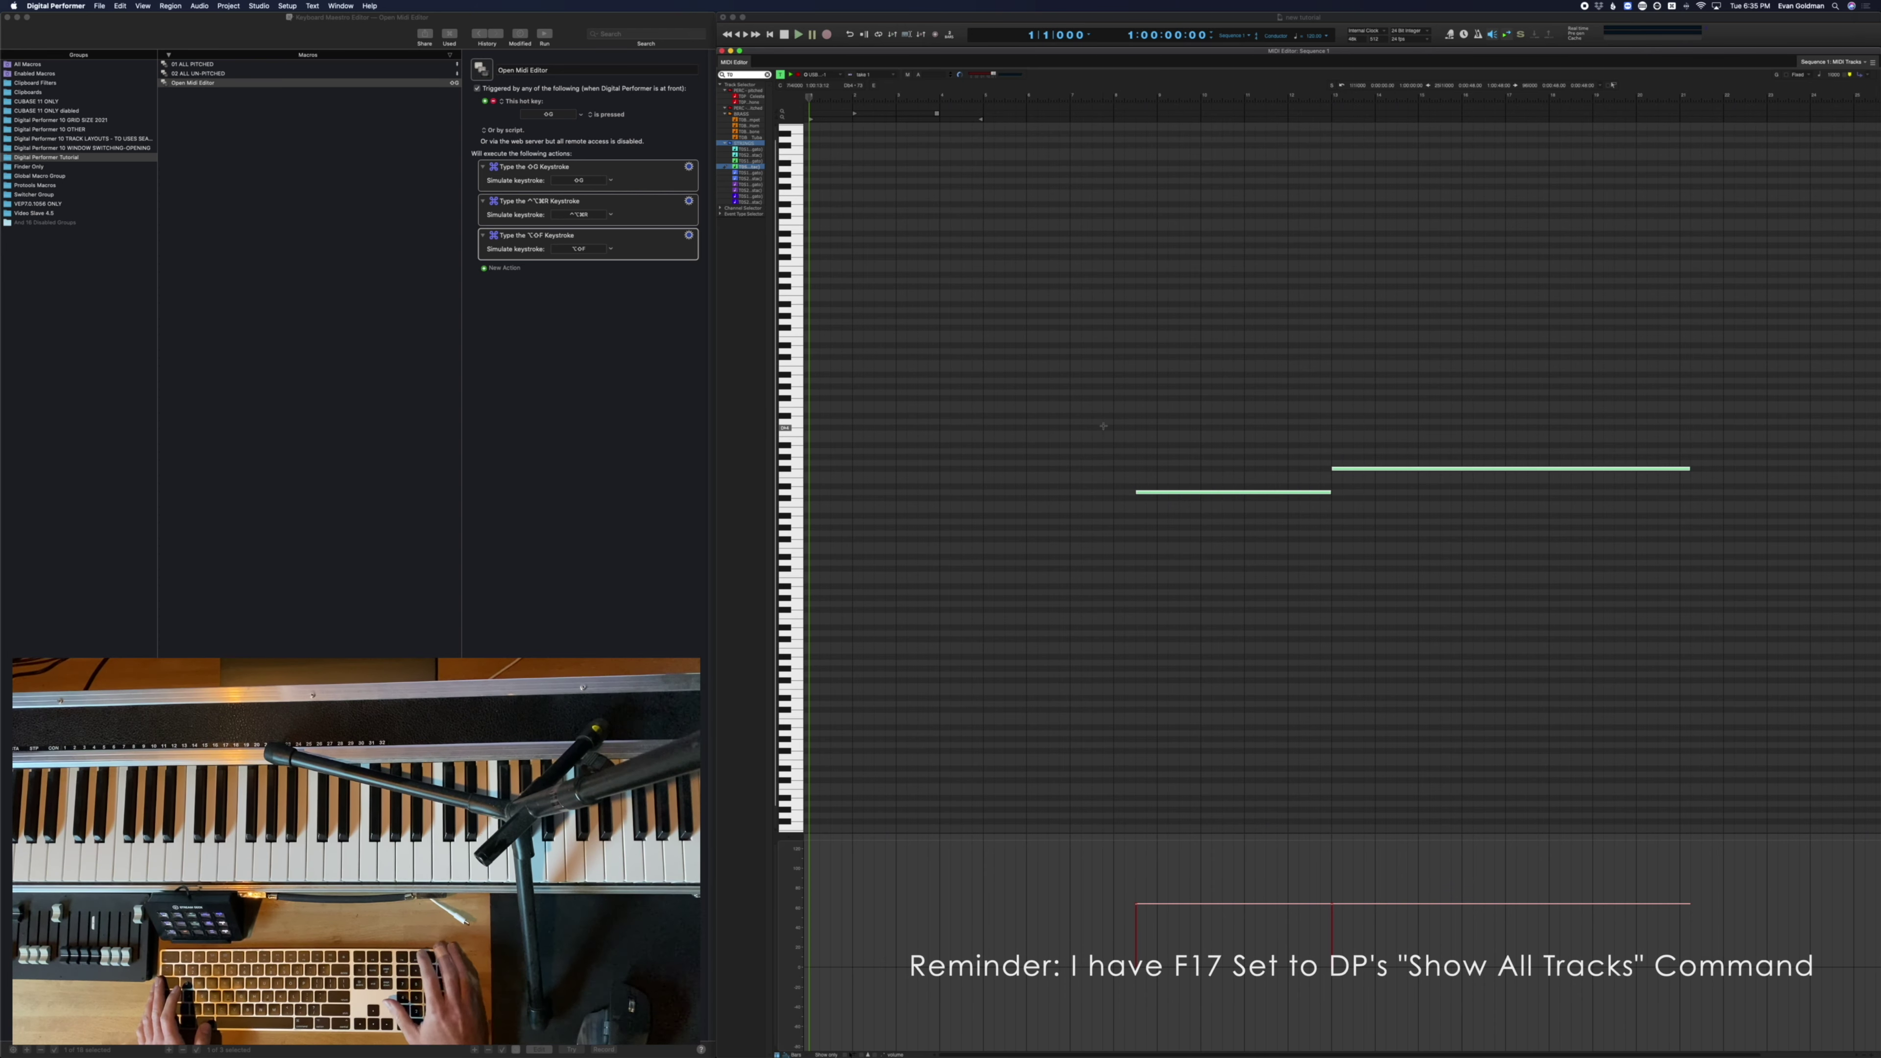
{"action": "key", "text": "F17"}
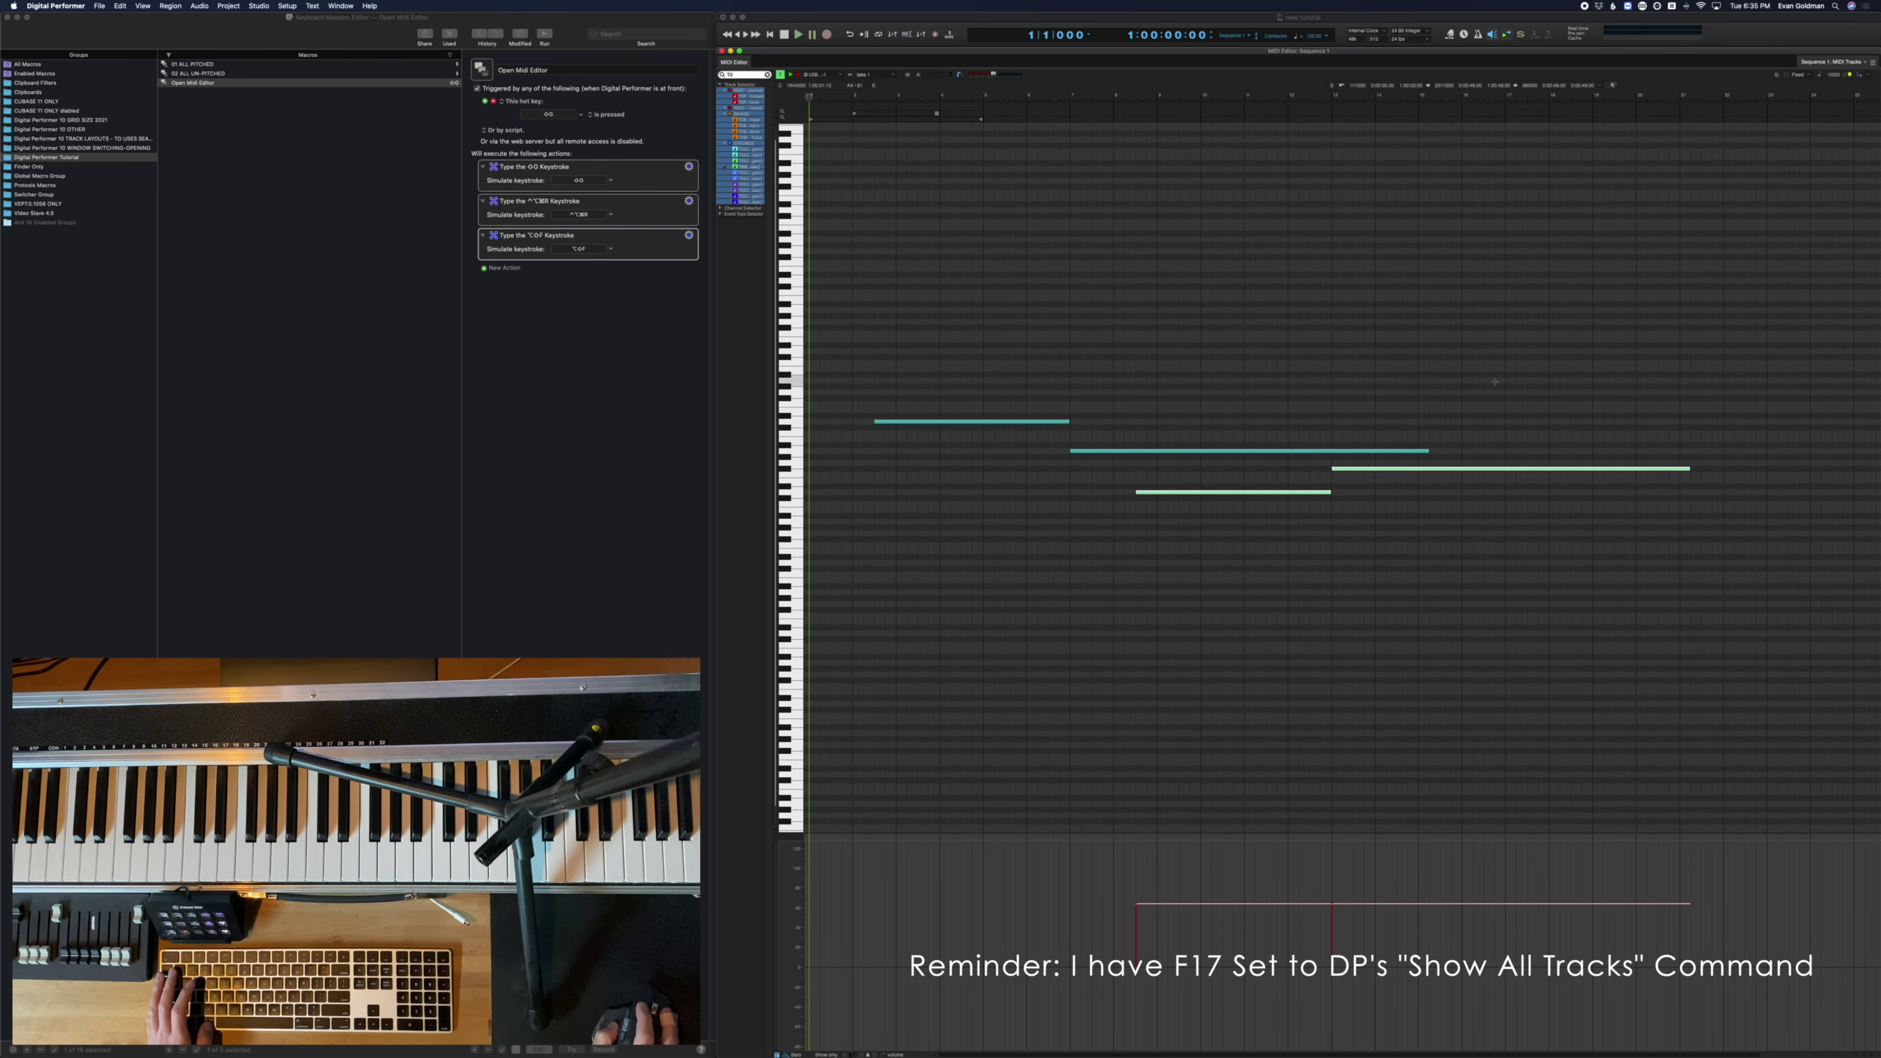
{"action": "left_click_drag", "start_coordinate": [1109, 417], "coordinate": [1469, 566]}
{"action": "key", "text": "shift+t"}
Reselect the Violin II (stac) phrase, repeat the macro, "TO" filter and Show All Tracks, and select both violin parts' notes
{"action": "left_click_drag", "start_coordinate": [1209, 371], "coordinate": [1067, 364]}
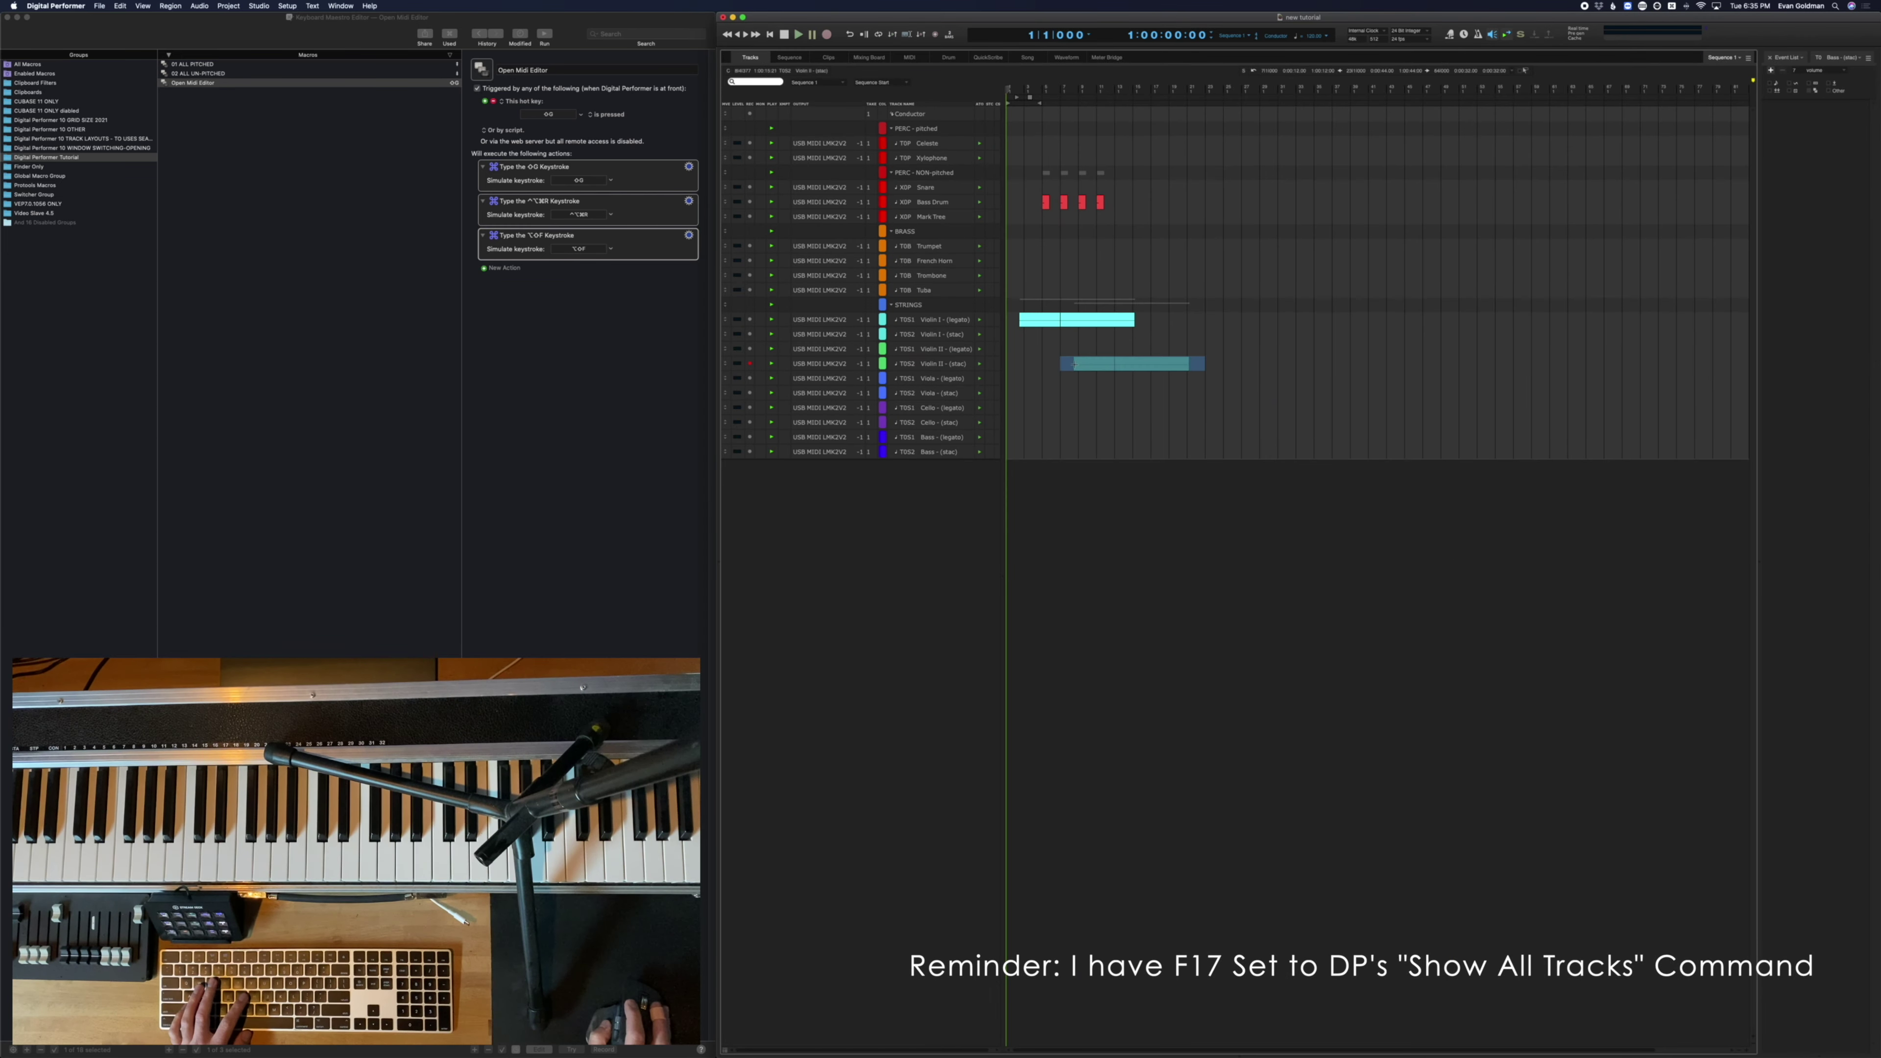
{"action": "key", "text": "shift+g"}
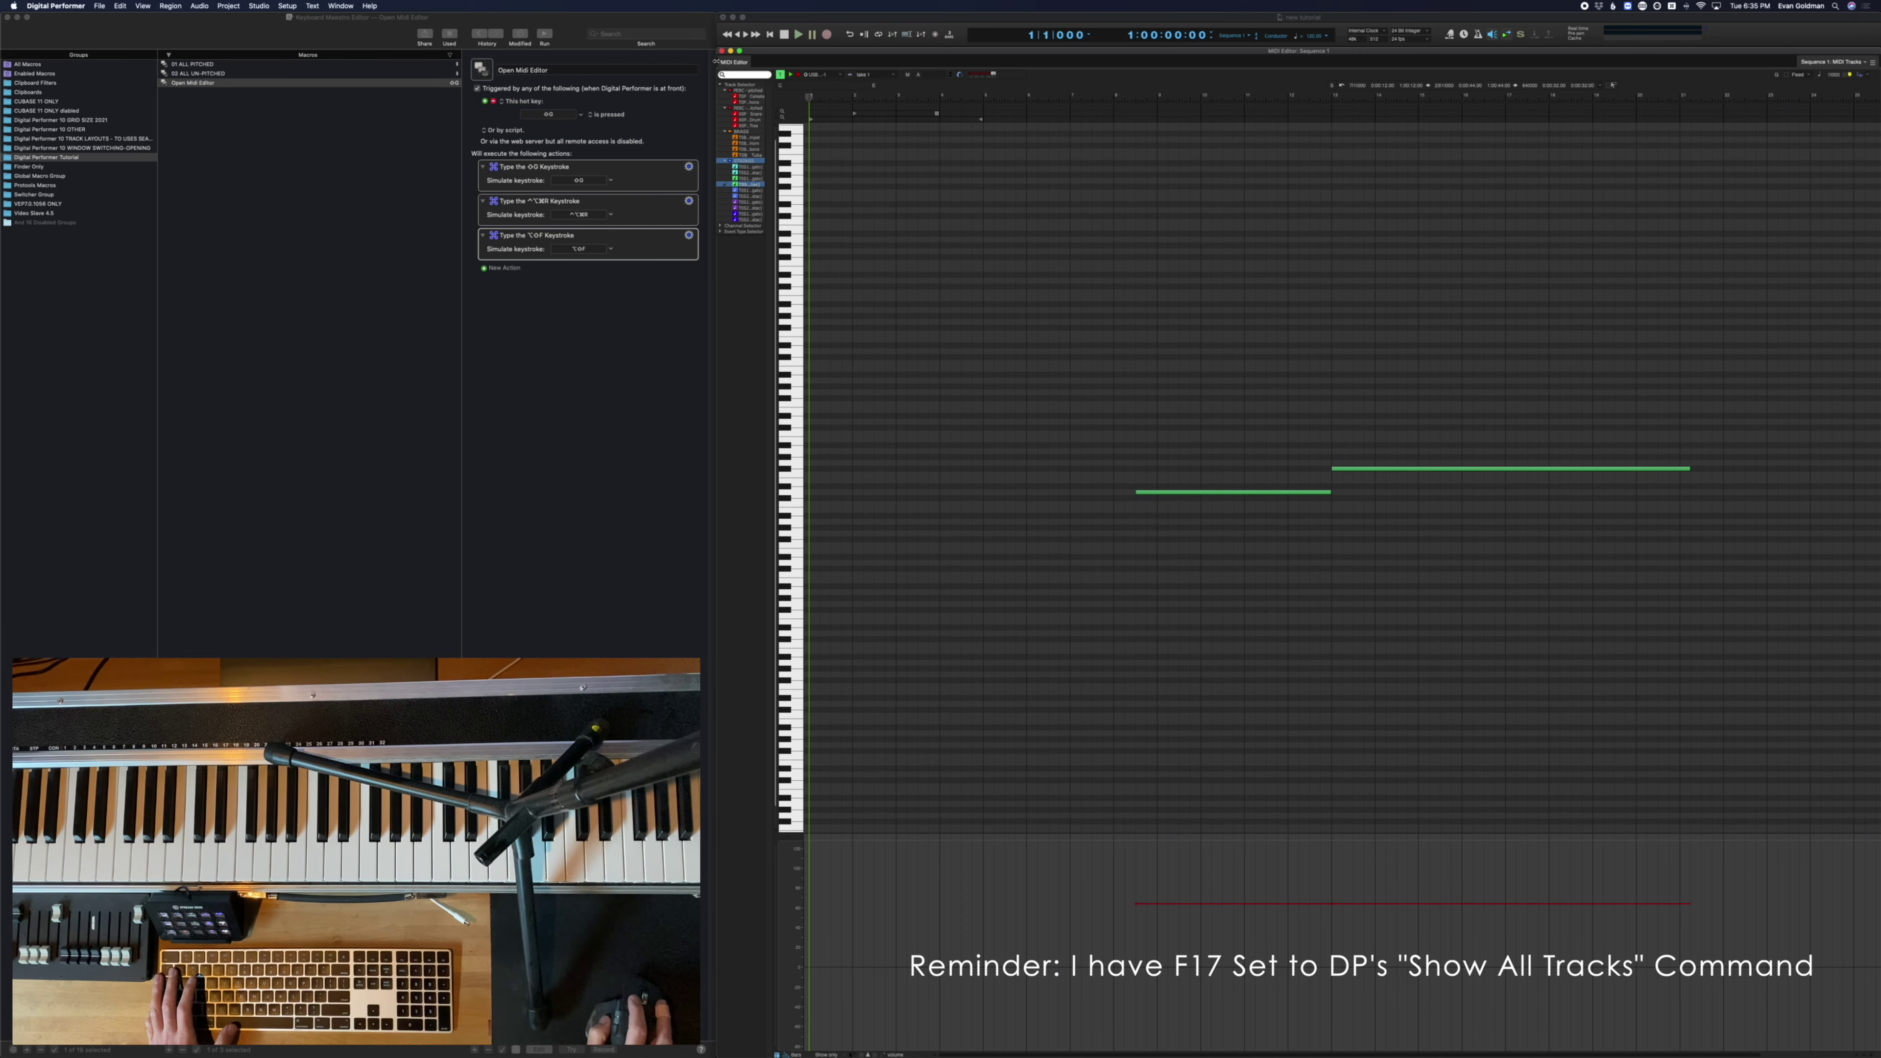
{"action": "type", "text": "TO"}
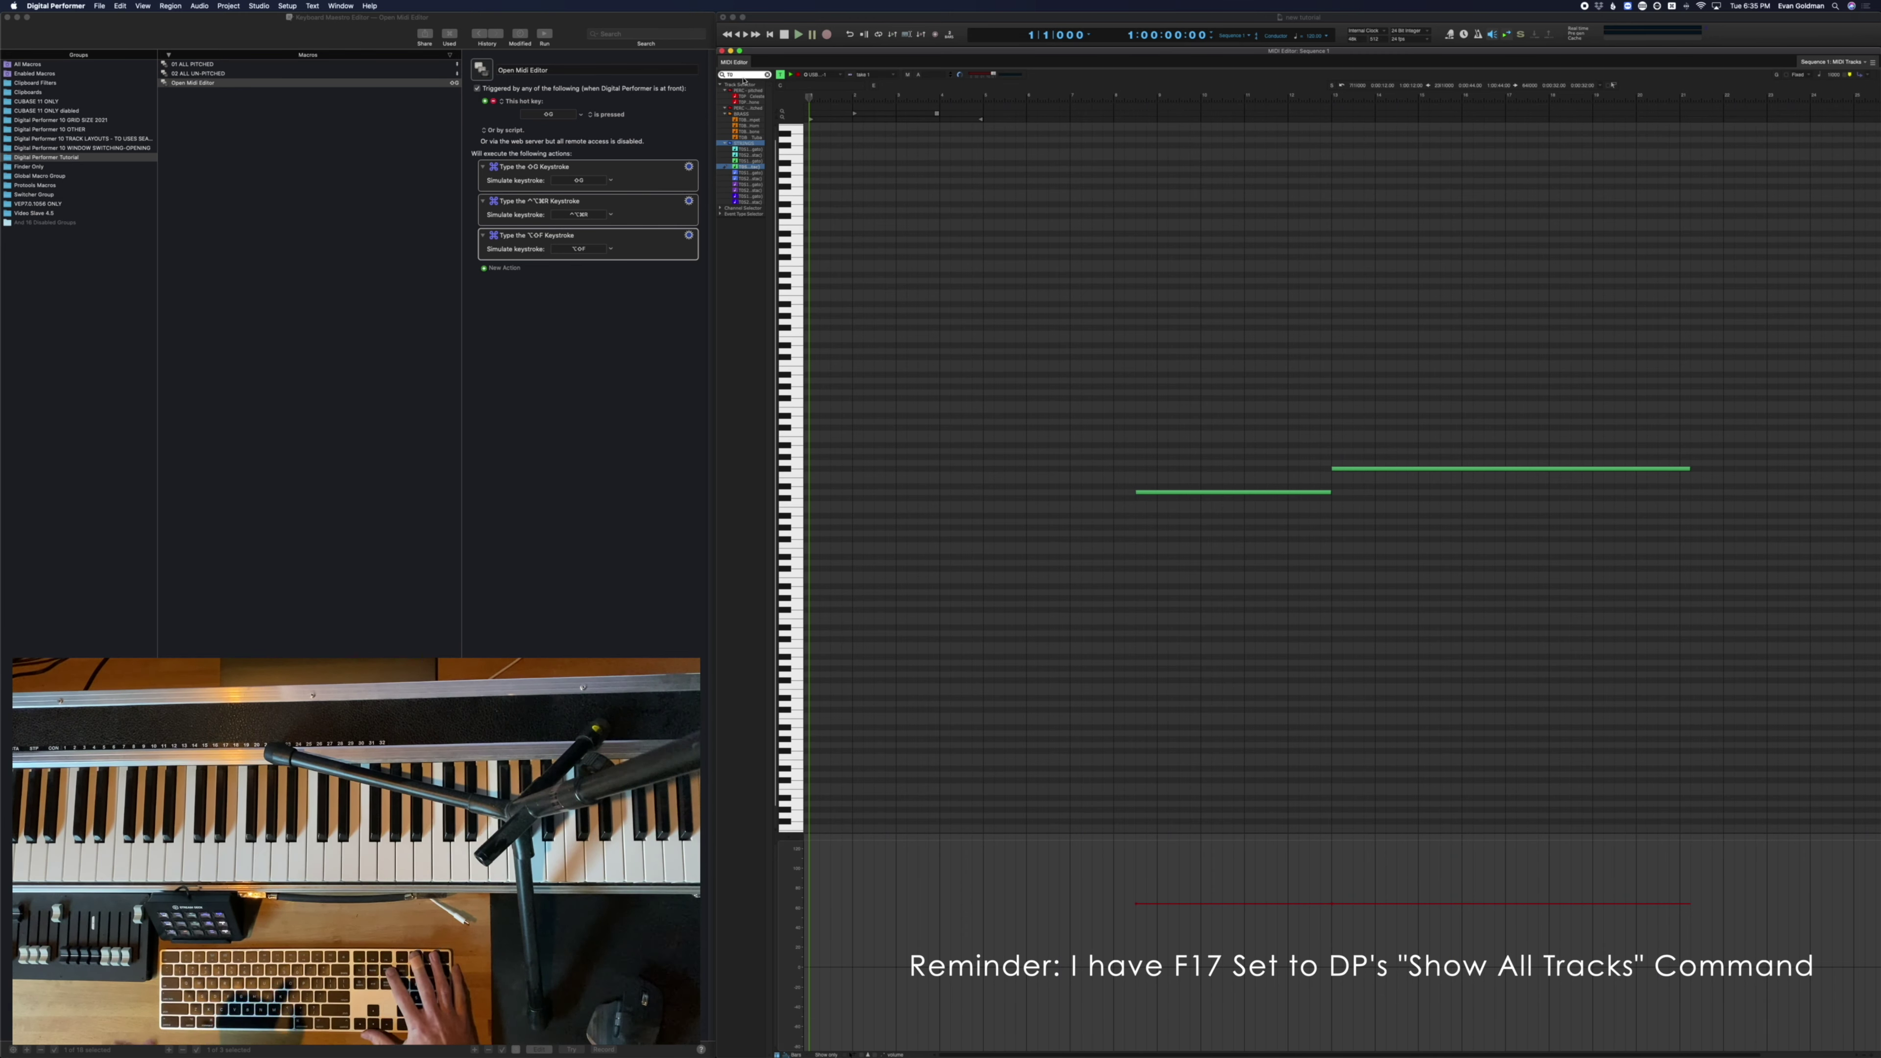
{"action": "key", "text": "F17"}
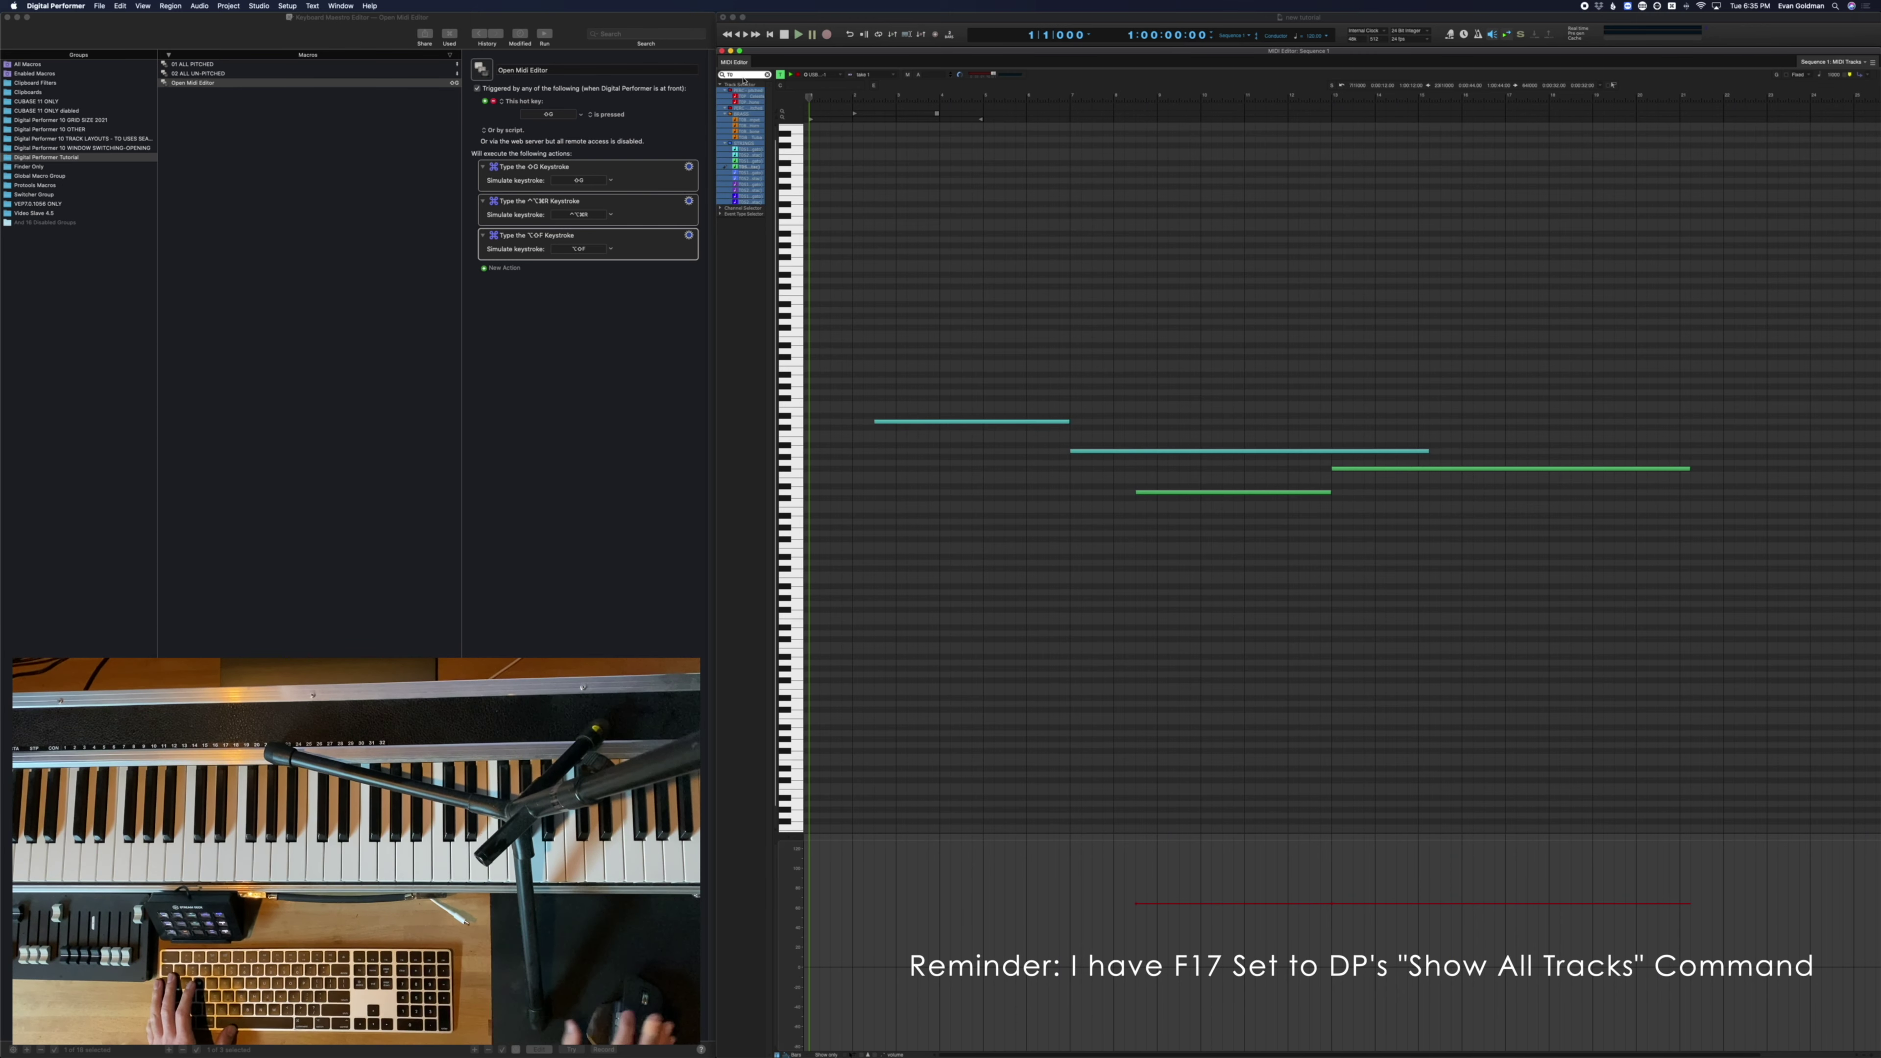
{"action": "left_click_drag", "start_coordinate": [1625, 597], "coordinate": [808, 326]}
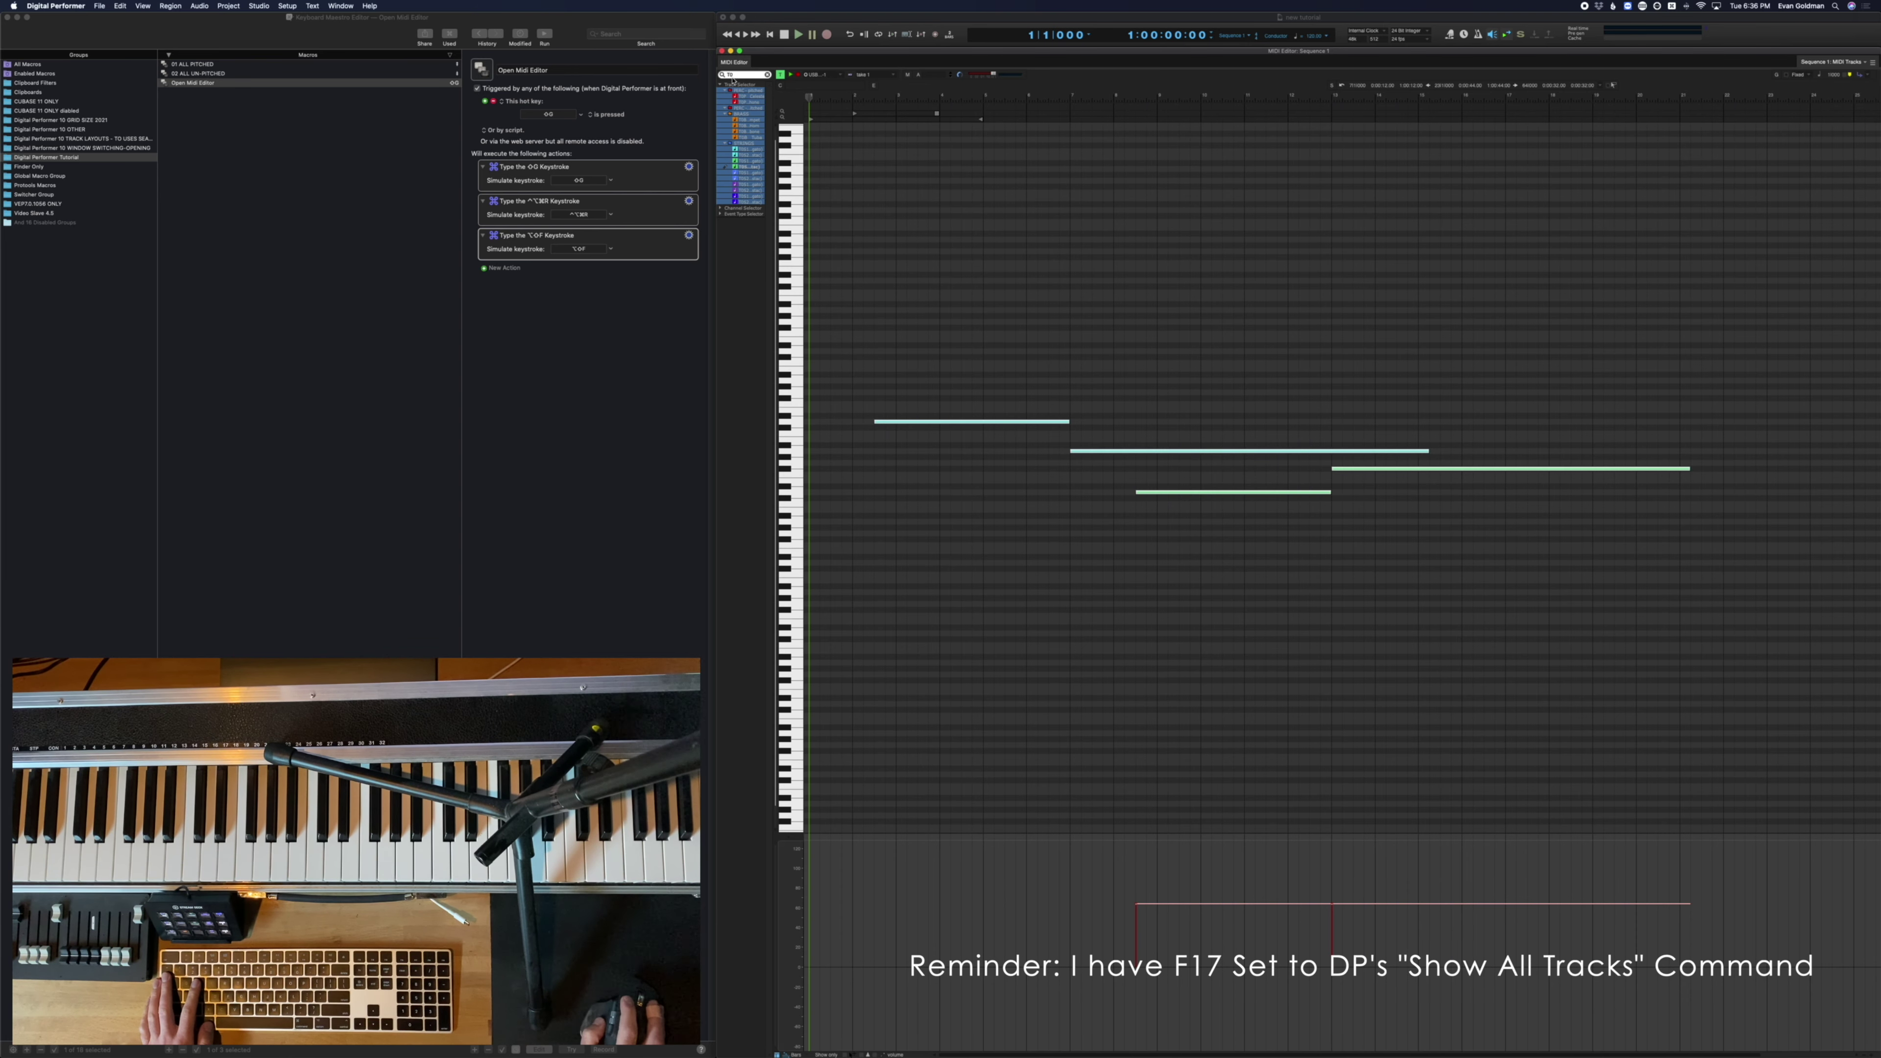
Return to the Tracks window and select the Violin II (stac) phrase, followed by the Violin I (legato) phrase
{"action": "key", "text": "shift+t"}
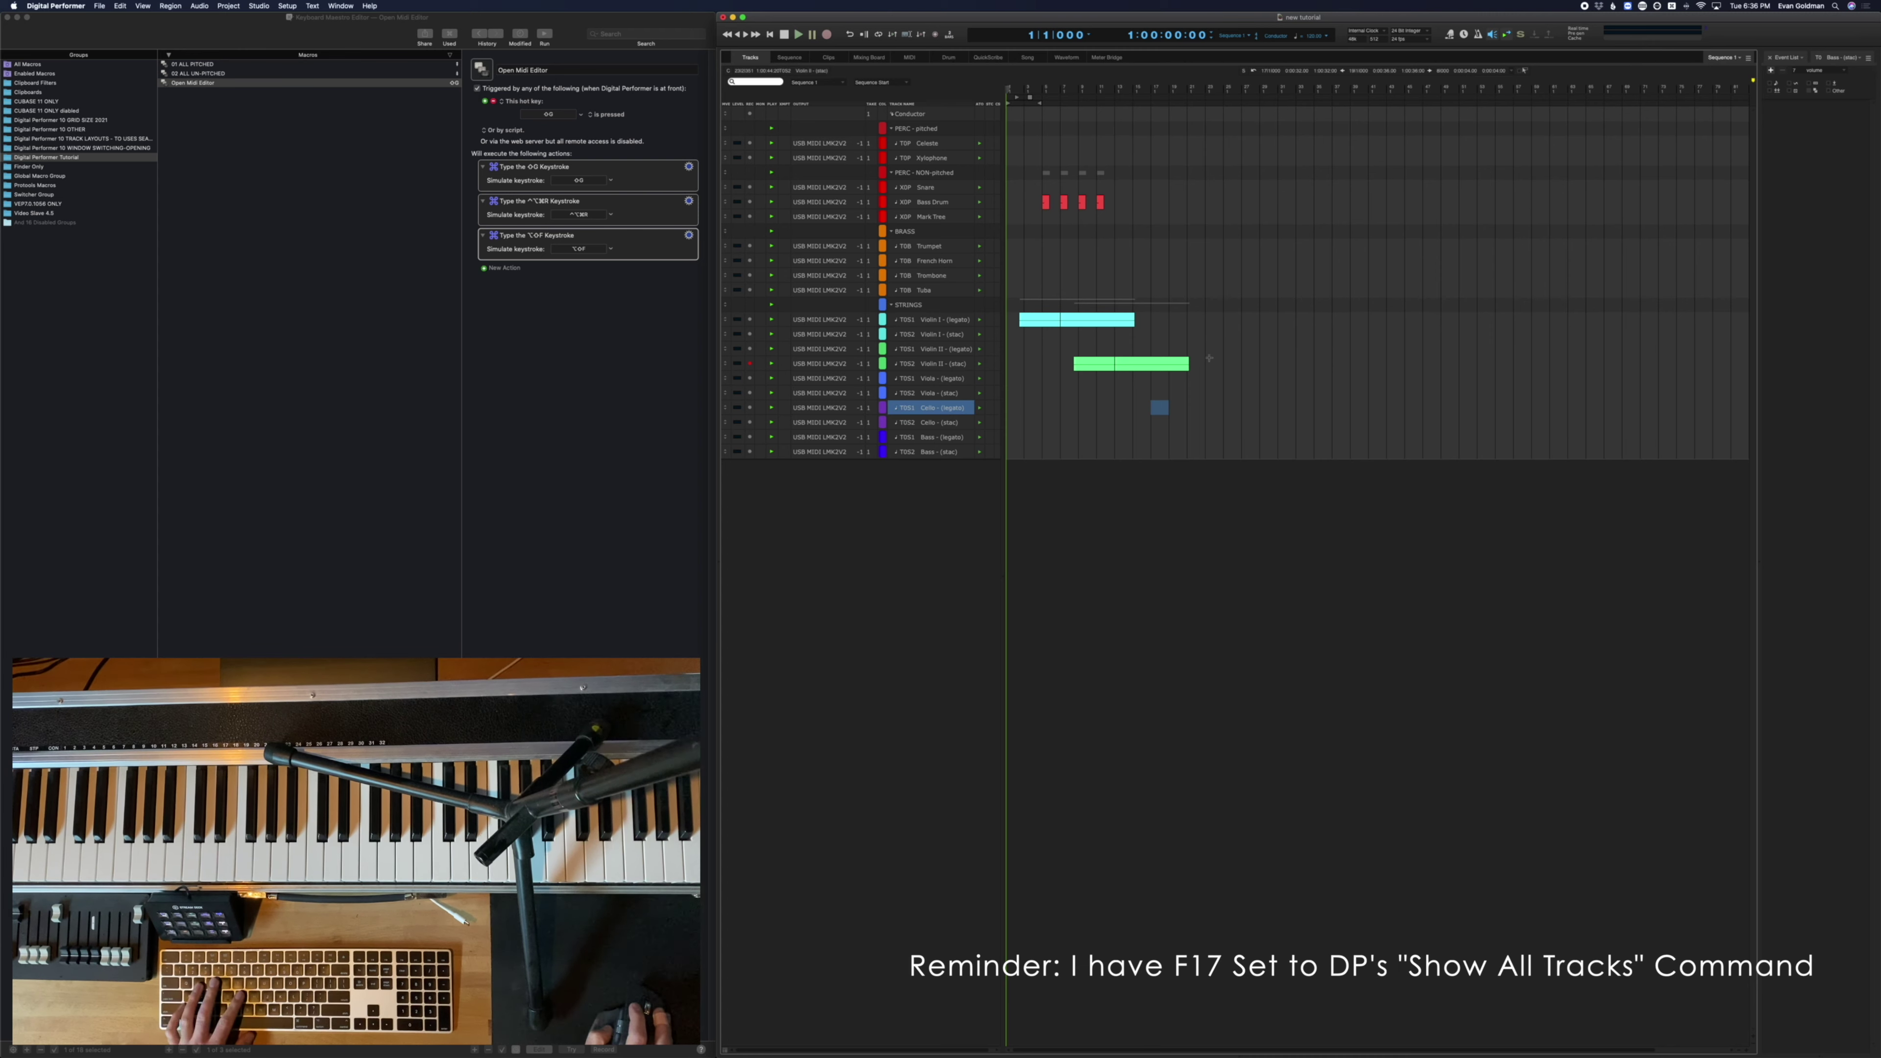
{"action": "left_click_drag", "start_coordinate": [1209, 358], "coordinate": [979, 361]}
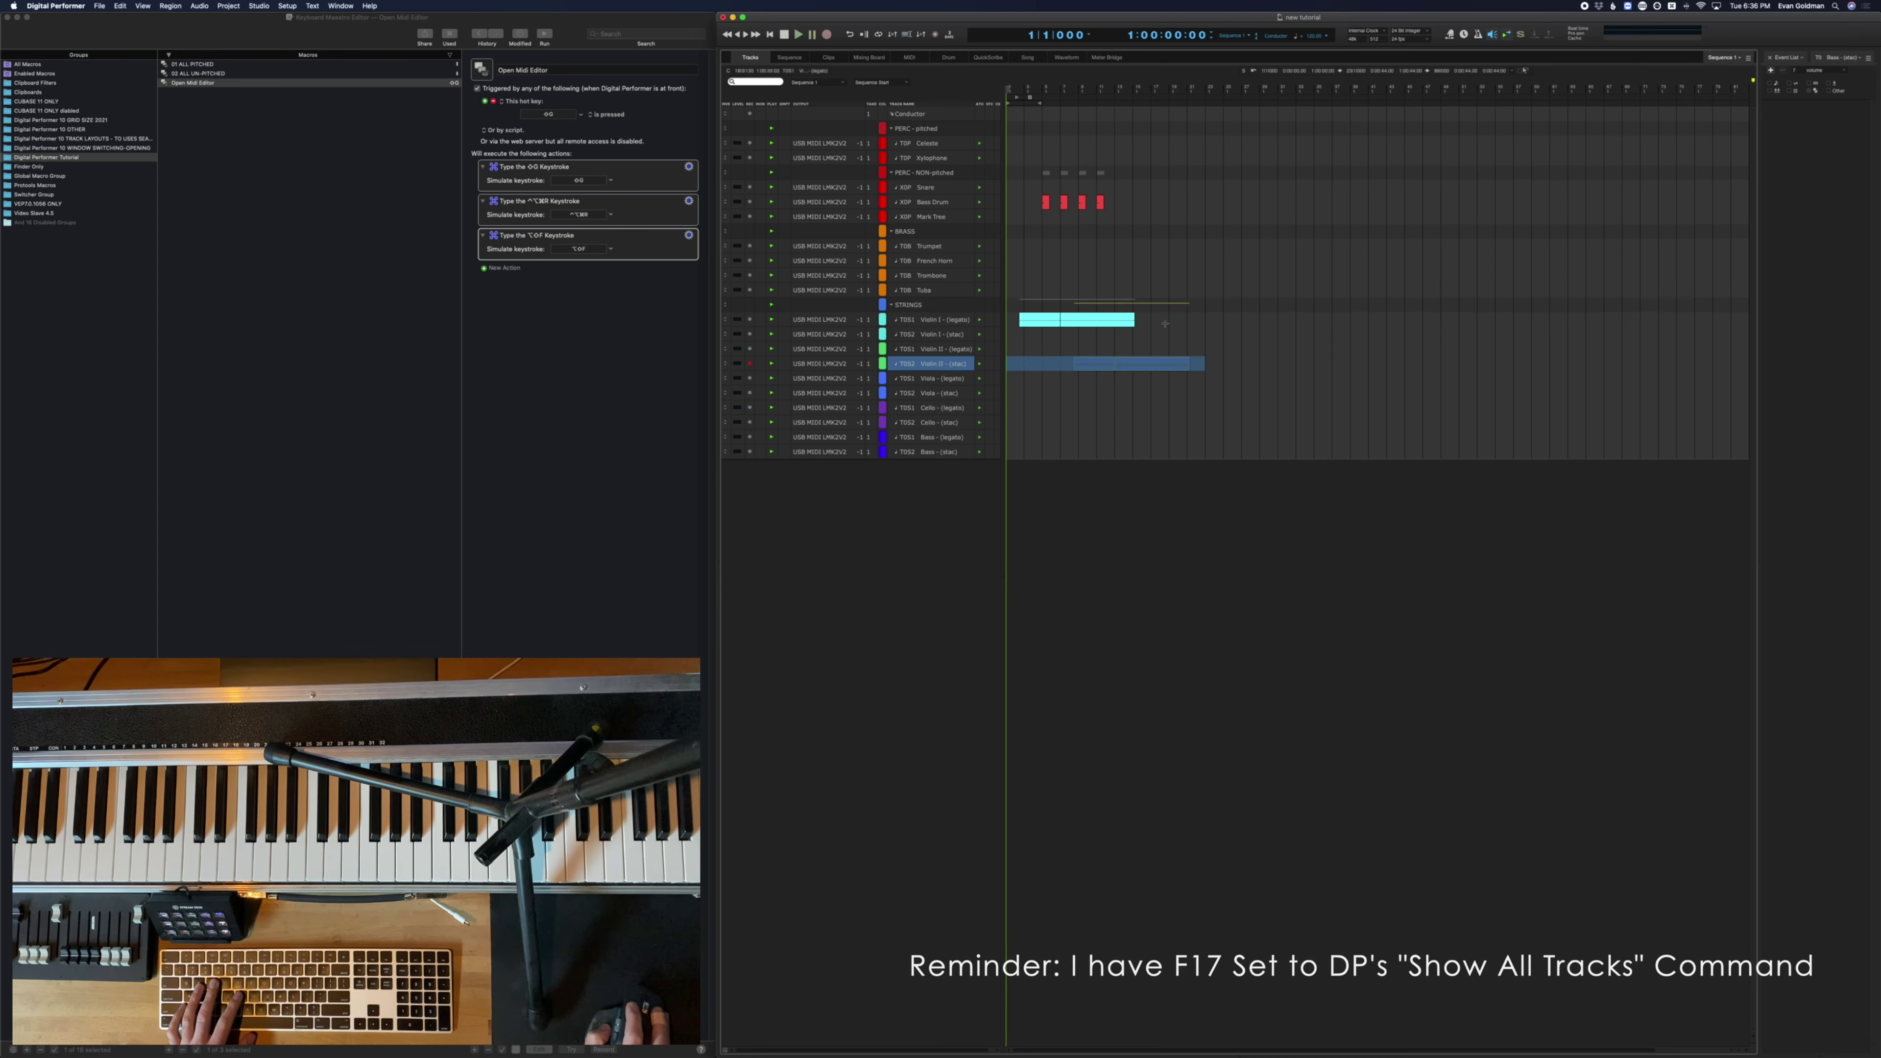
{"action": "left_click_drag", "start_coordinate": [1164, 324], "coordinate": [1009, 322]}
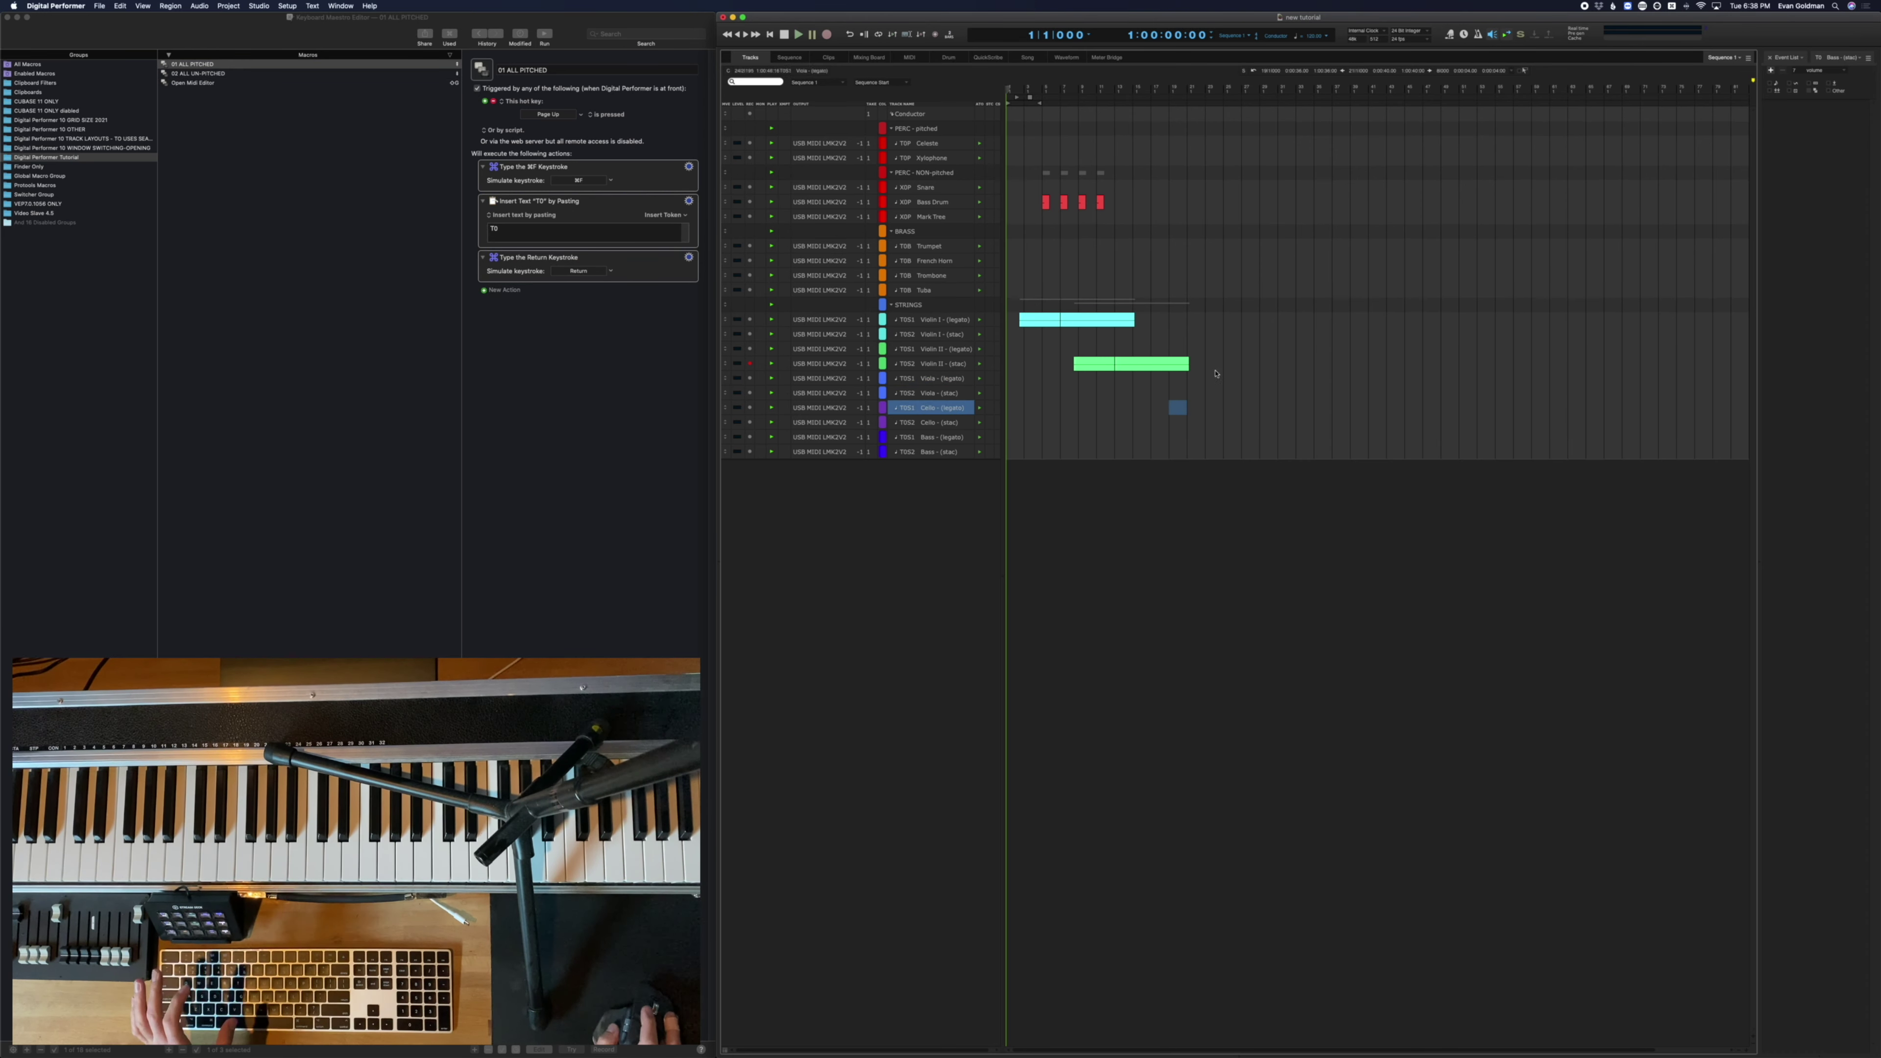
Reselect the Violin II (stac) phrase, open it in the MIDI editor with the macro and close the editor
{"action": "left_click", "coordinate": [1249, 420]}
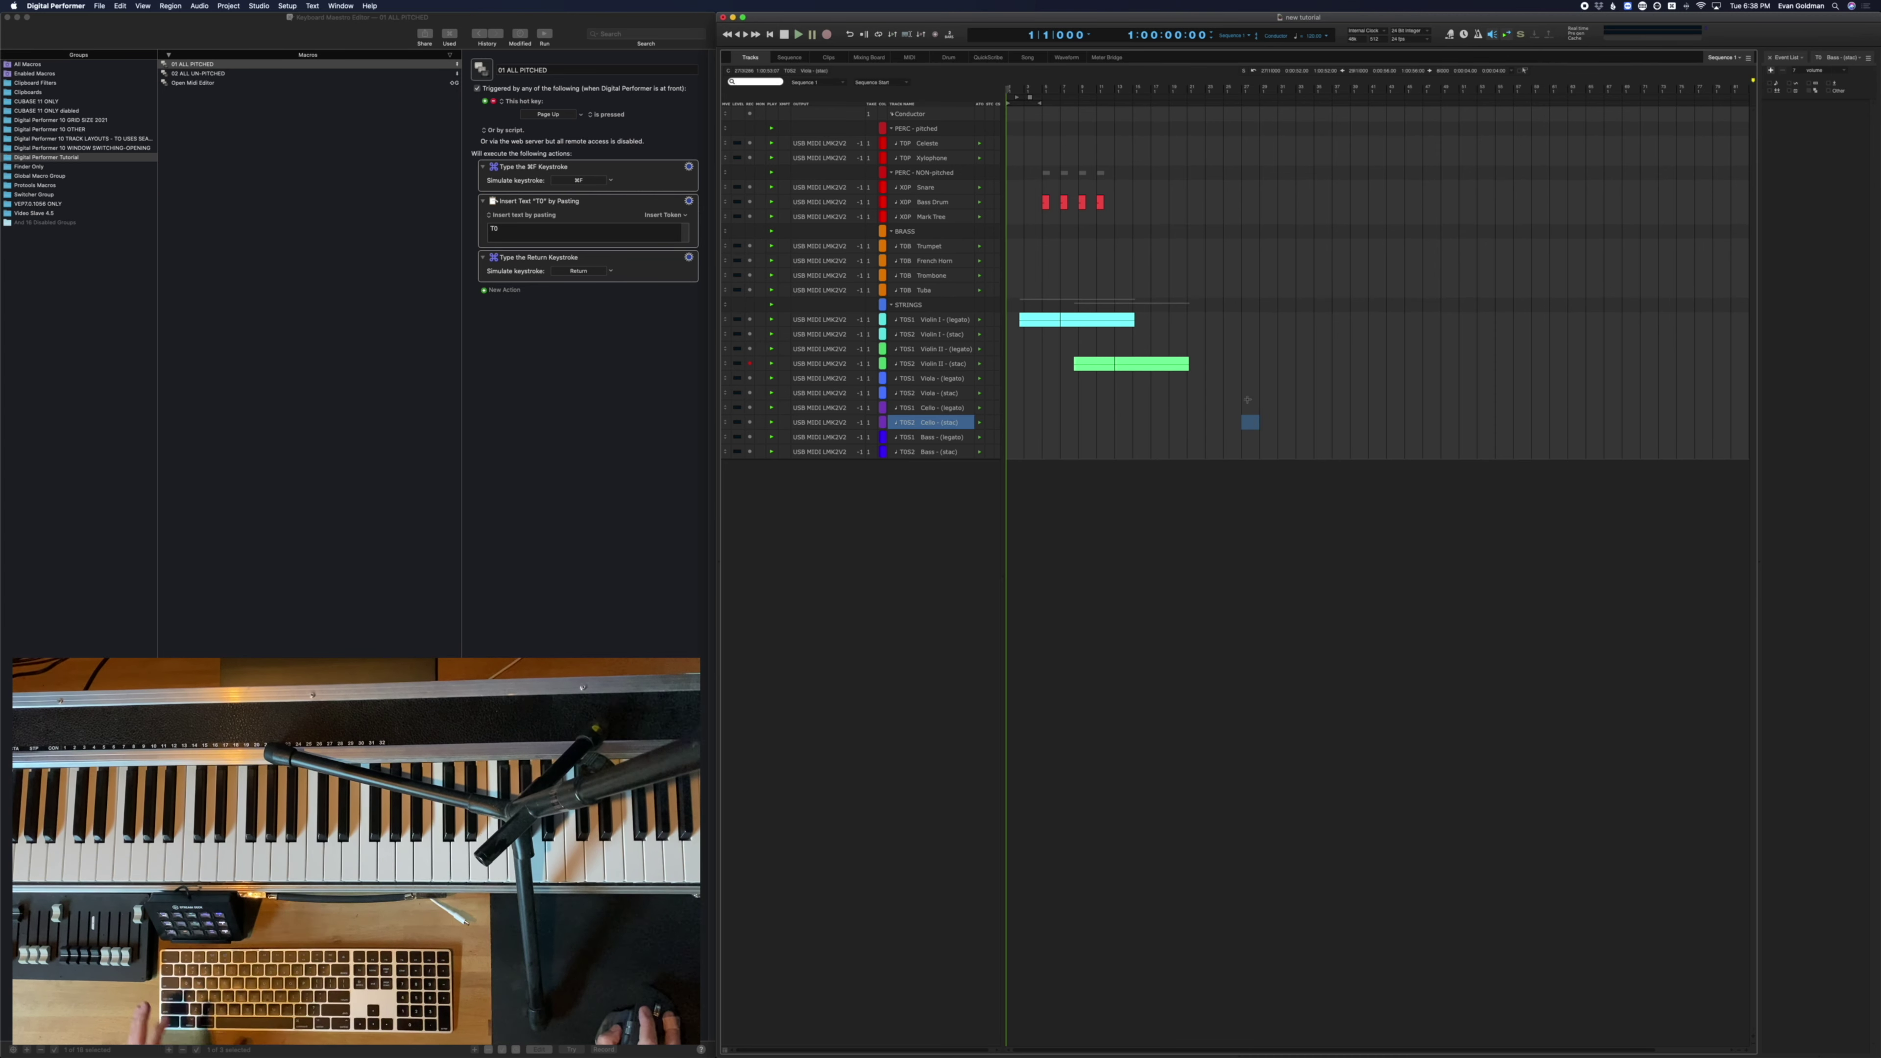
{"action": "left_click_drag", "start_coordinate": [1199, 363], "coordinate": [1049, 364]}
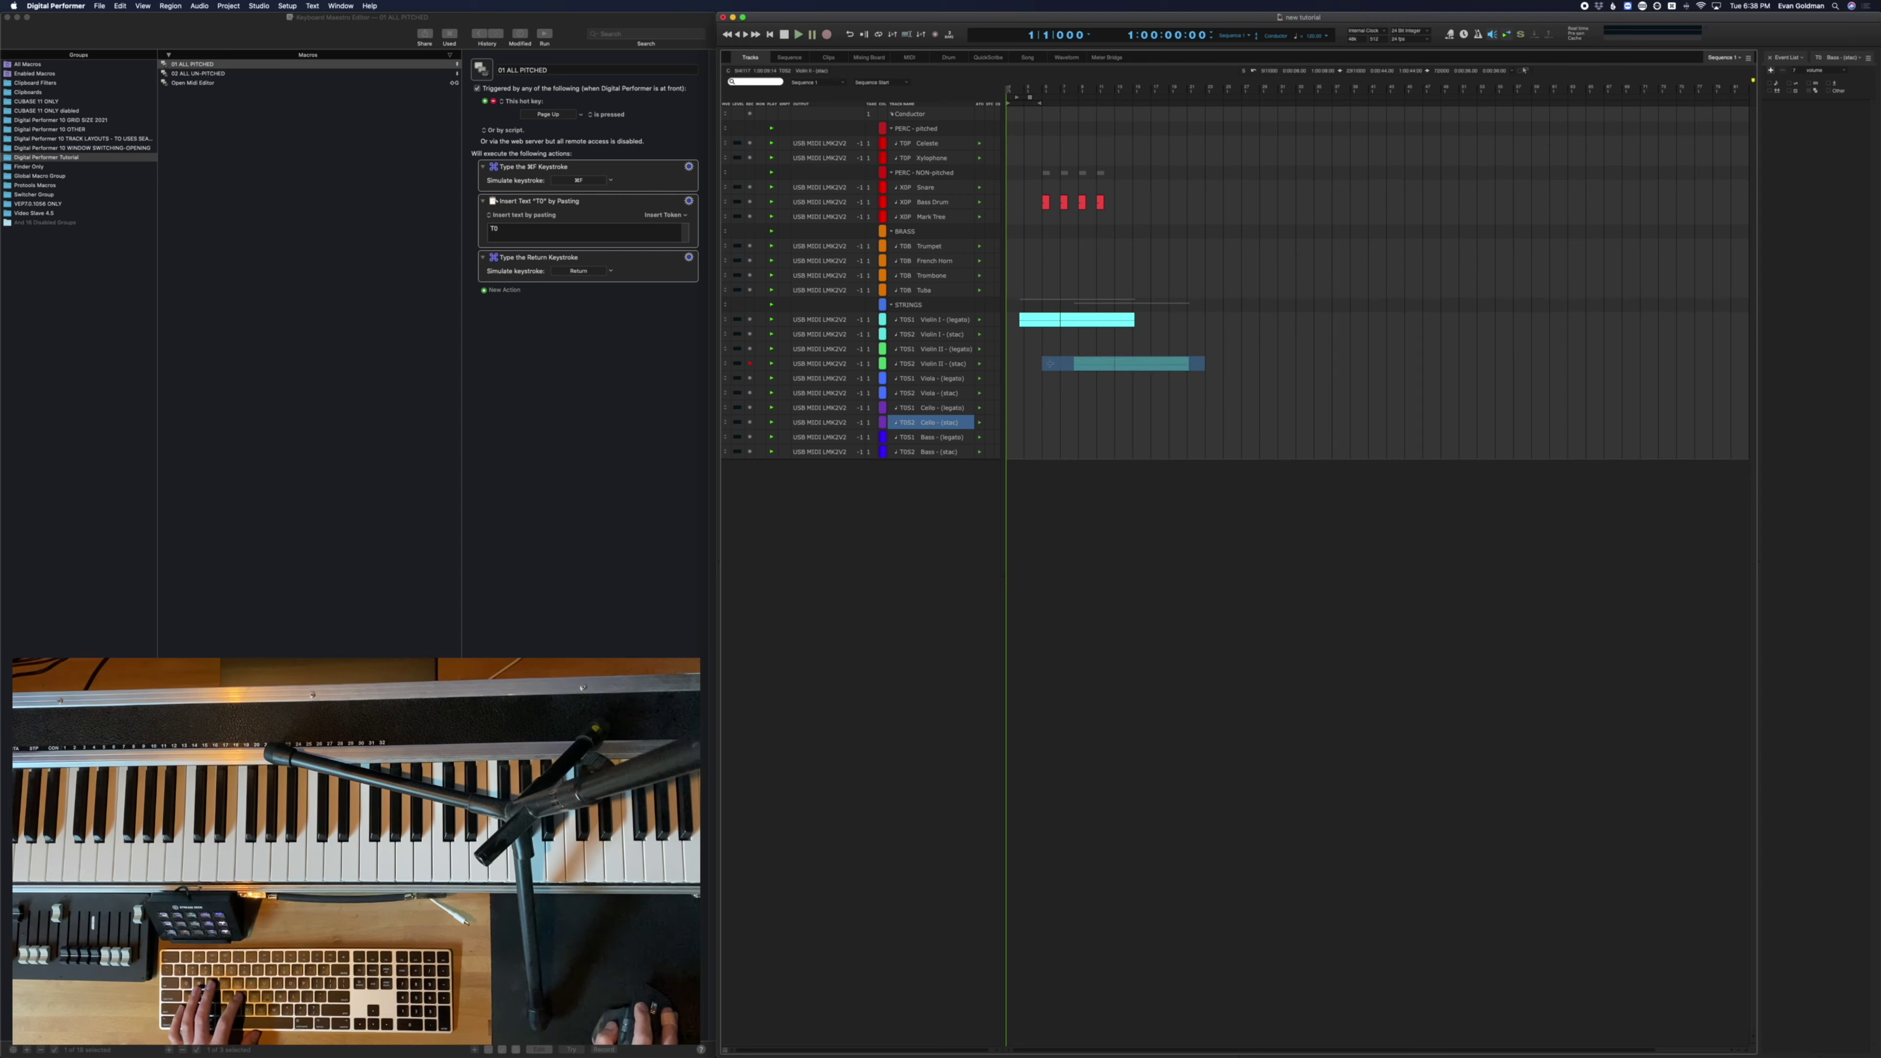
{"action": "key", "text": "shift+g"}
{"action": "key", "text": "super+w"}
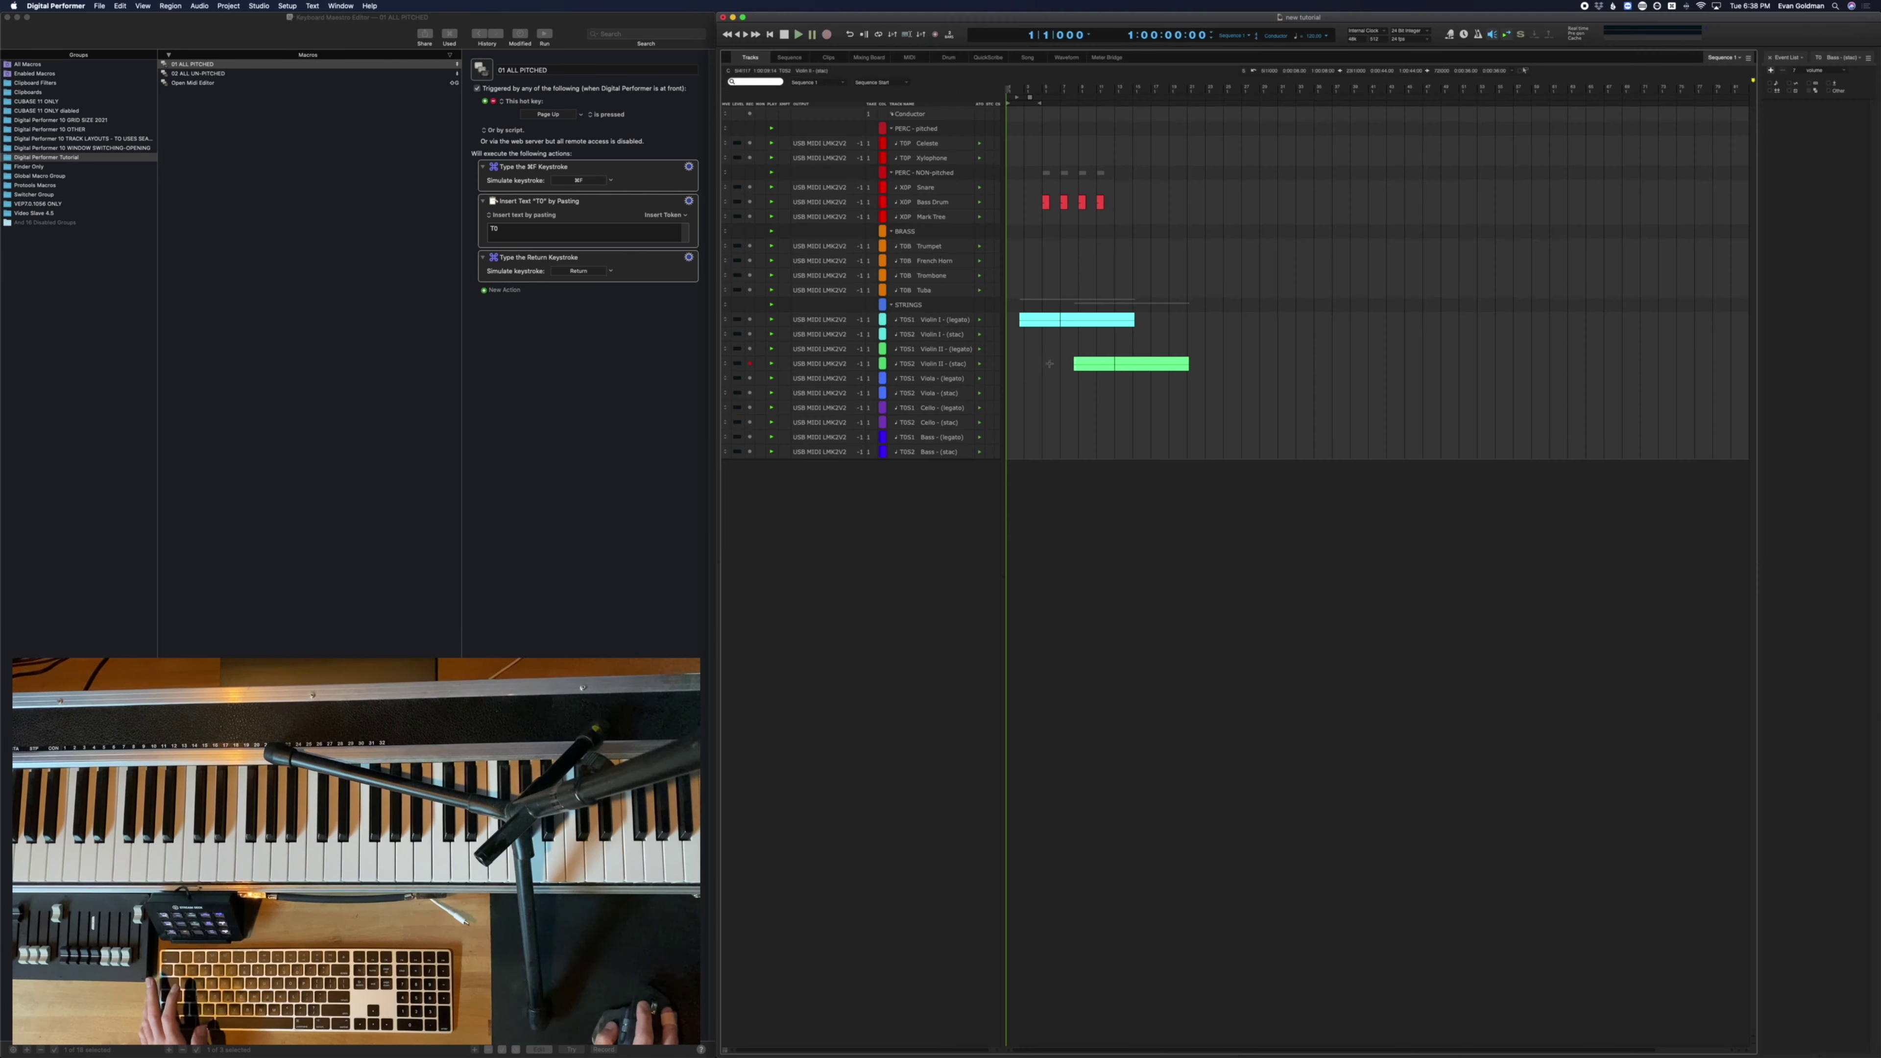
Switch to Keyboard Maestro and add an If Then Else action at the start of the 01 ALL PITCHED macro
{"action": "left_click", "coordinate": [583, 527]}
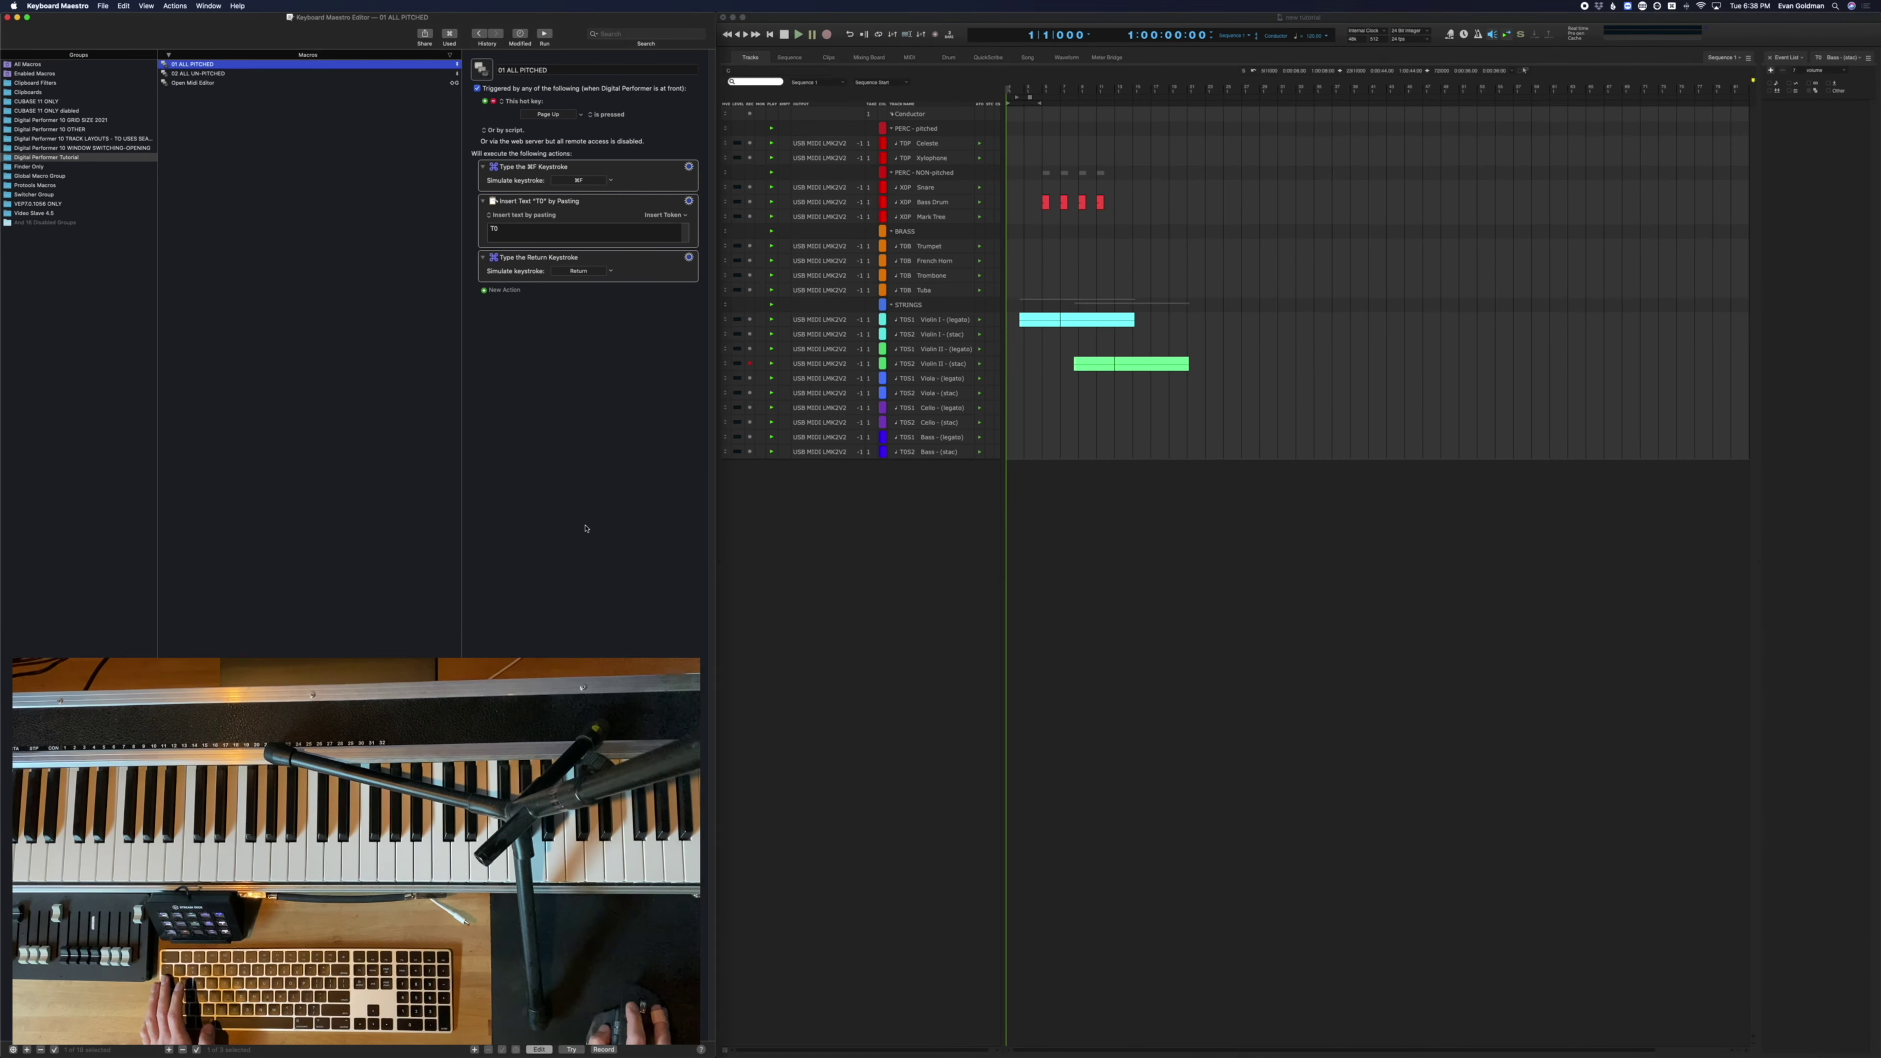
{"action": "left_click", "coordinate": [473, 1048]}
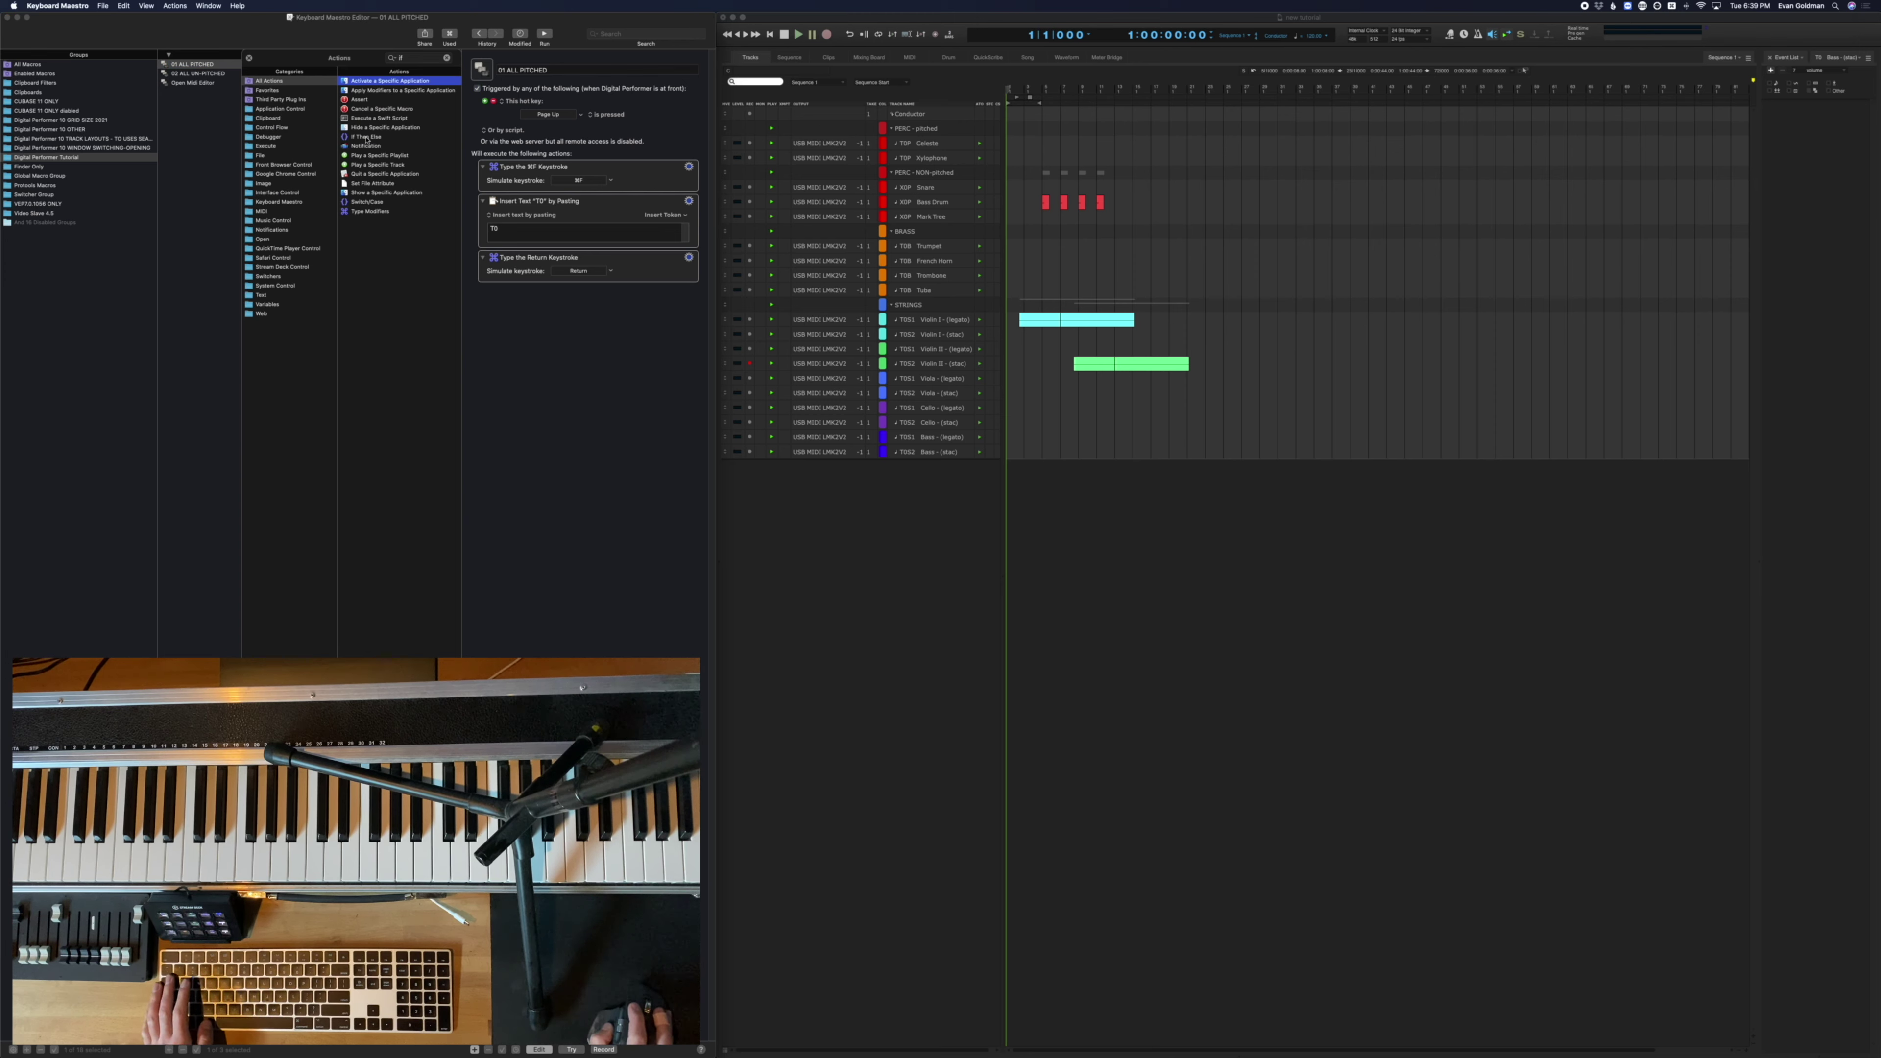
{"action": "double_click", "coordinate": [381, 143]}
{"action": "left_click", "coordinate": [249, 59]}
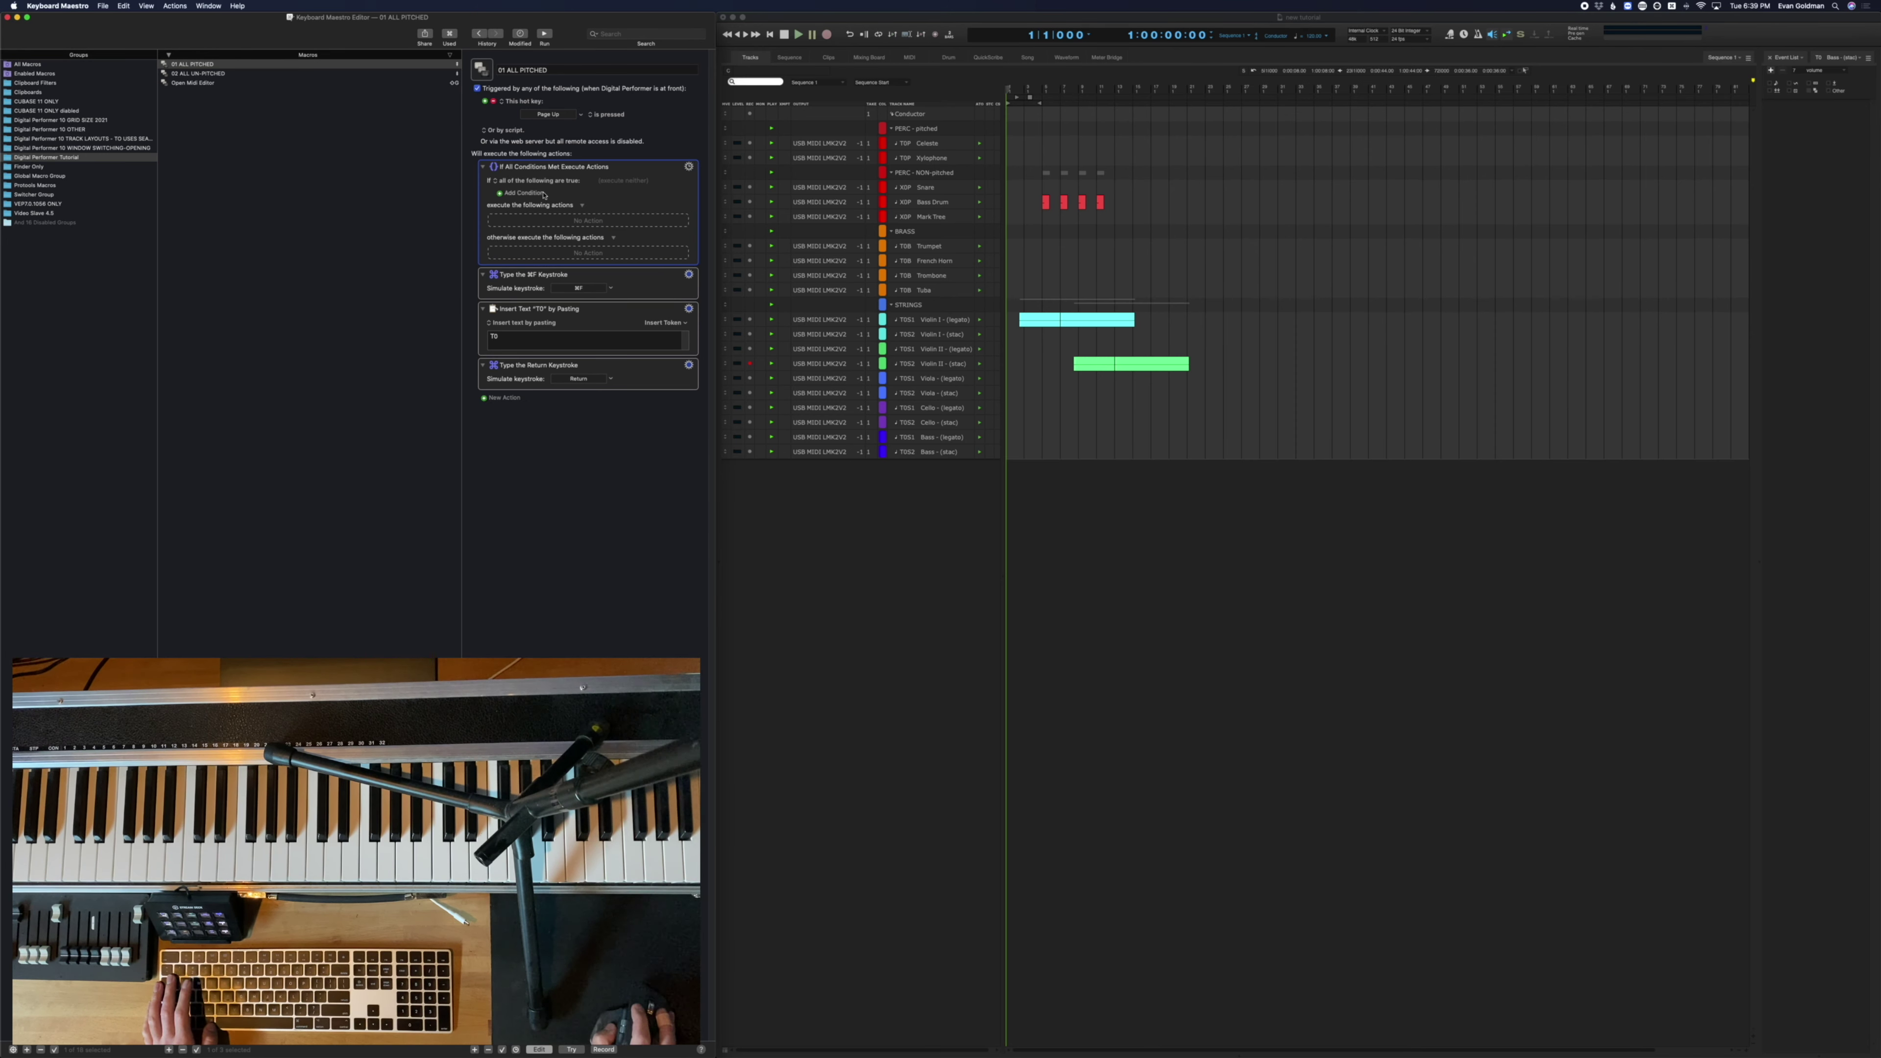
Add a Front Window condition to the If Then Else action, requiring that the title contains "Midi Editor"
{"action": "left_click", "coordinate": [523, 193]}
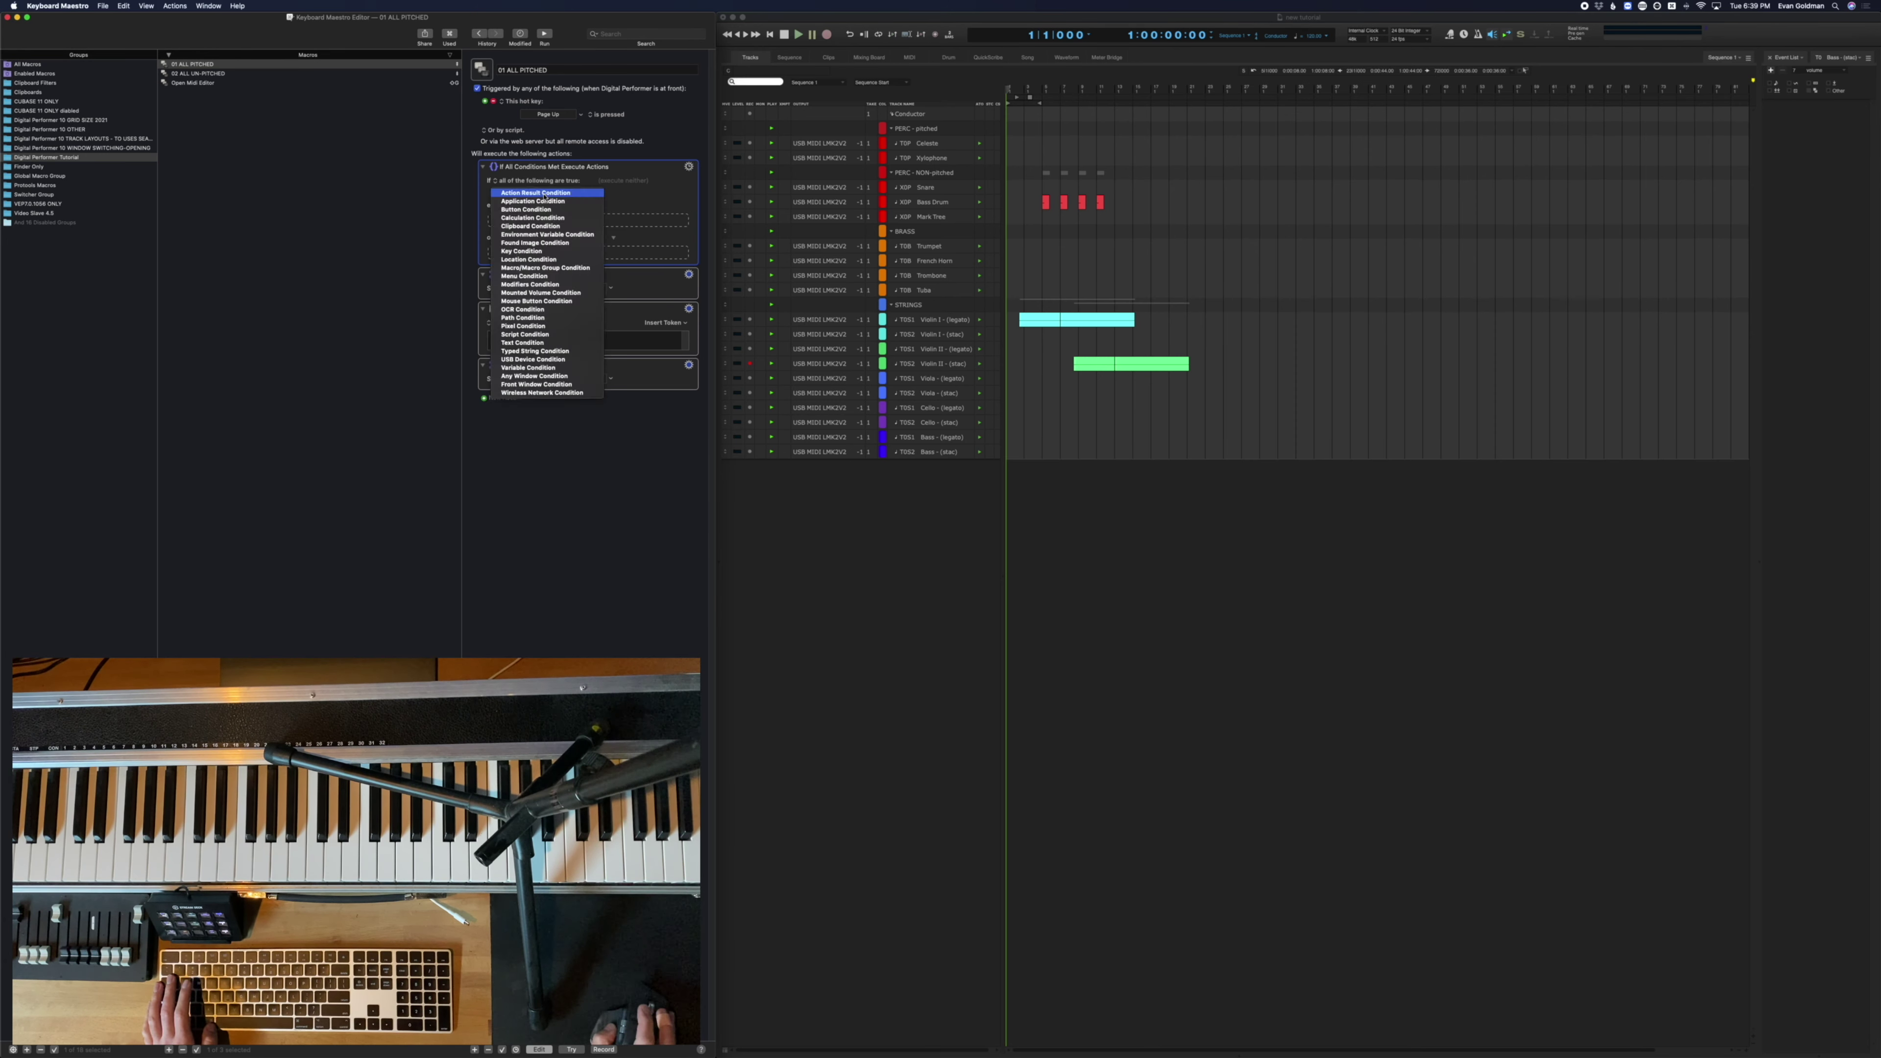
{"action": "left_click", "coordinate": [559, 384]}
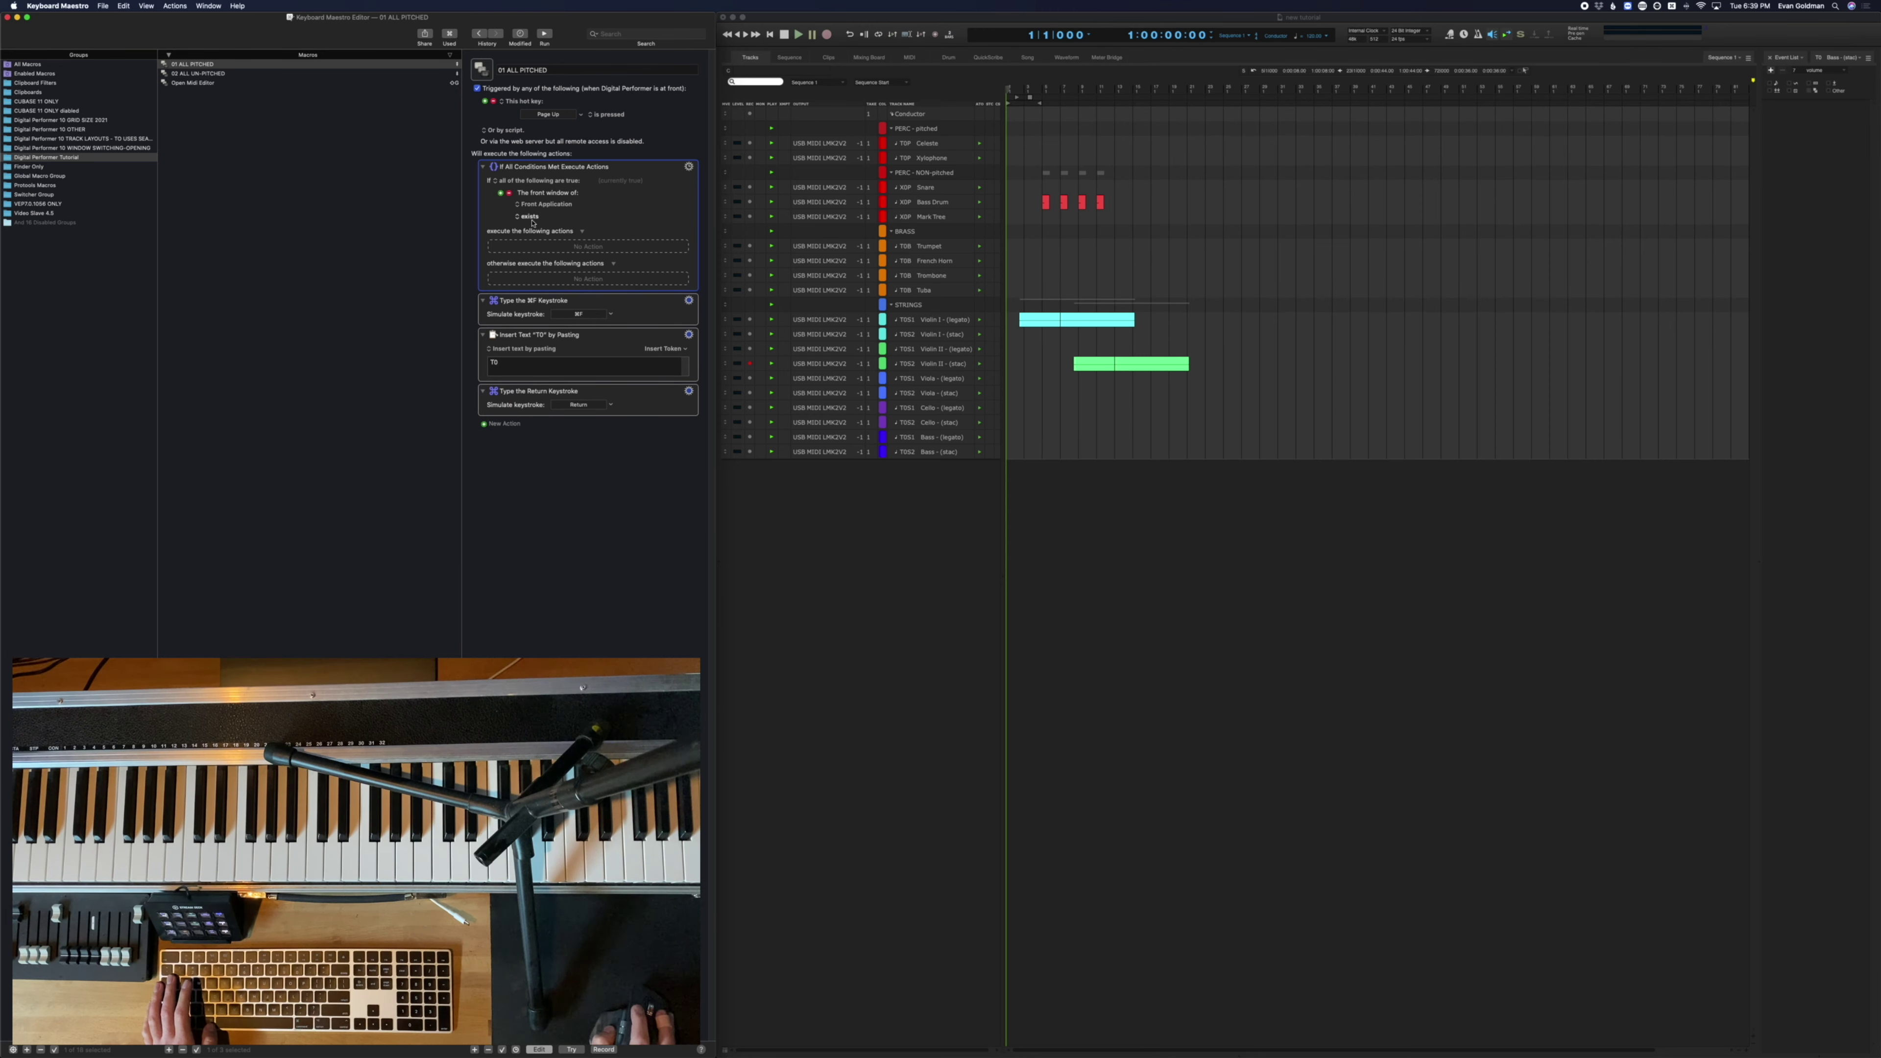
{"action": "left_click", "coordinate": [531, 218]}
{"action": "left_click", "coordinate": [550, 259]}
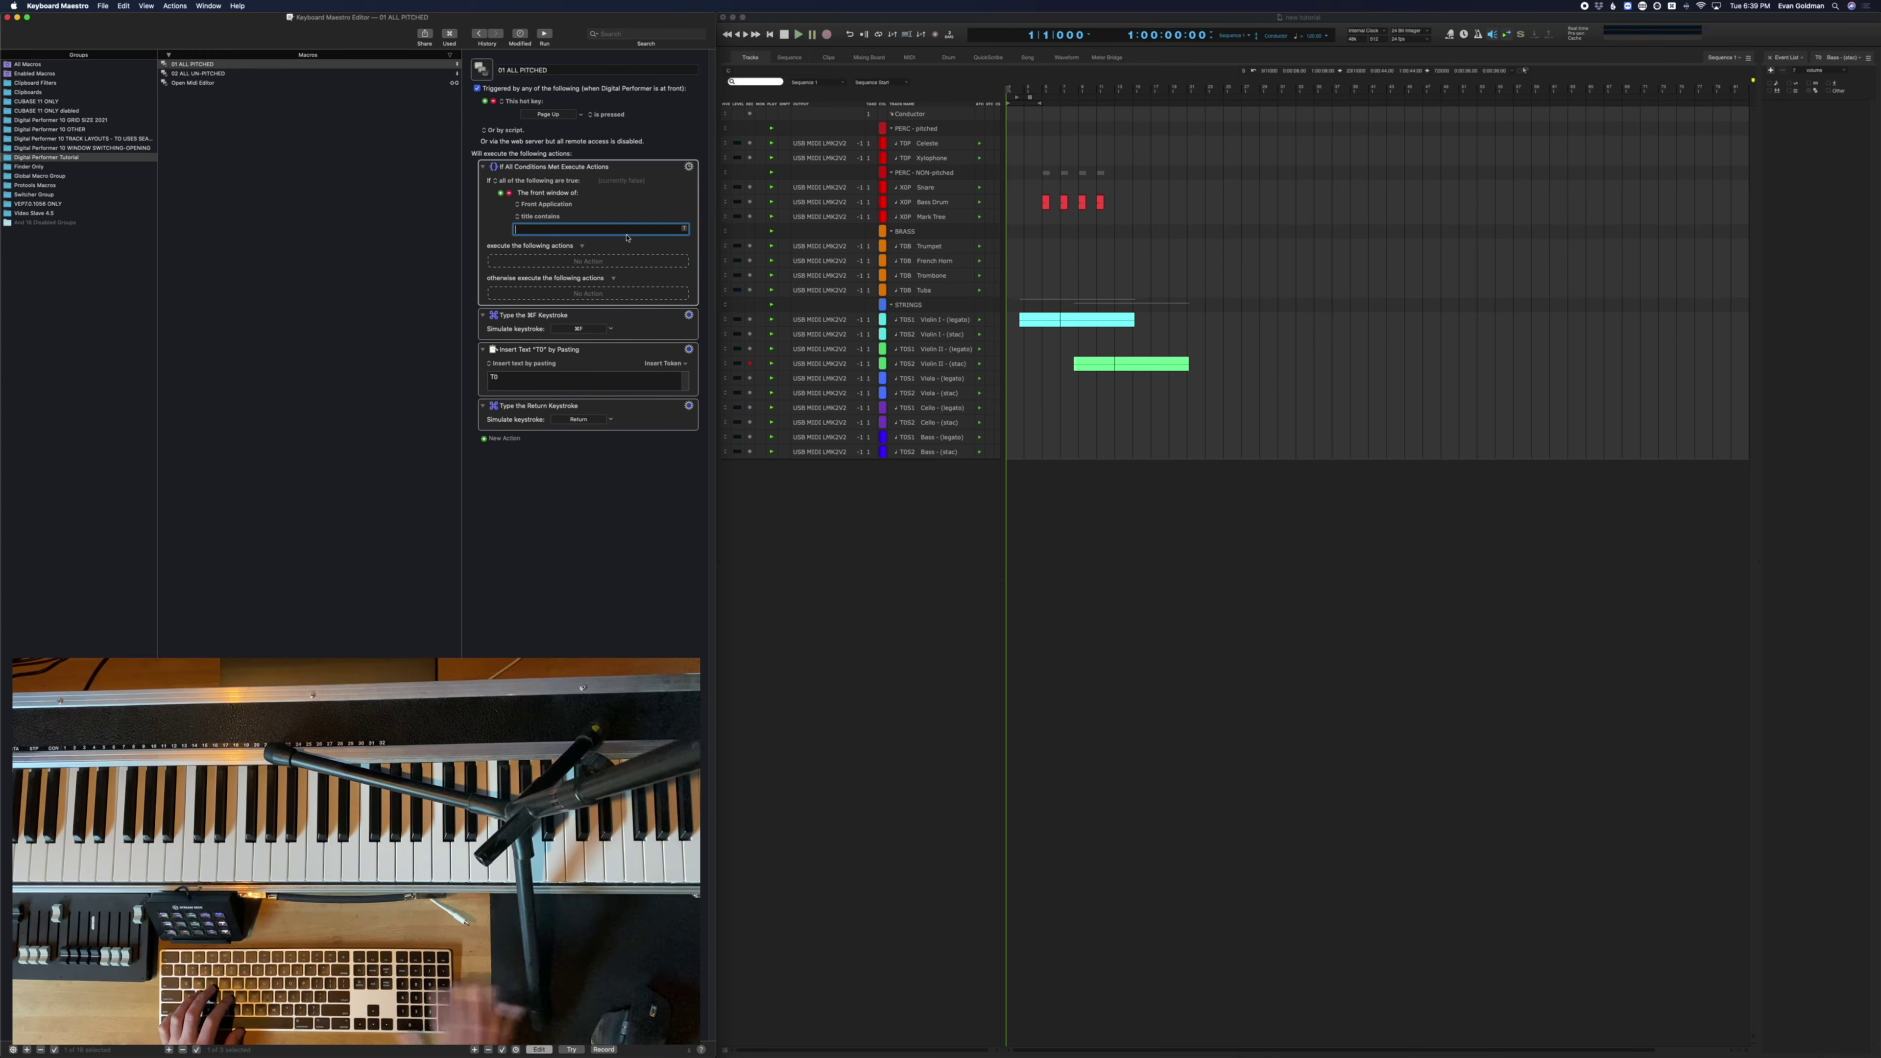
{"action": "type", "text": "Midi Editor"}
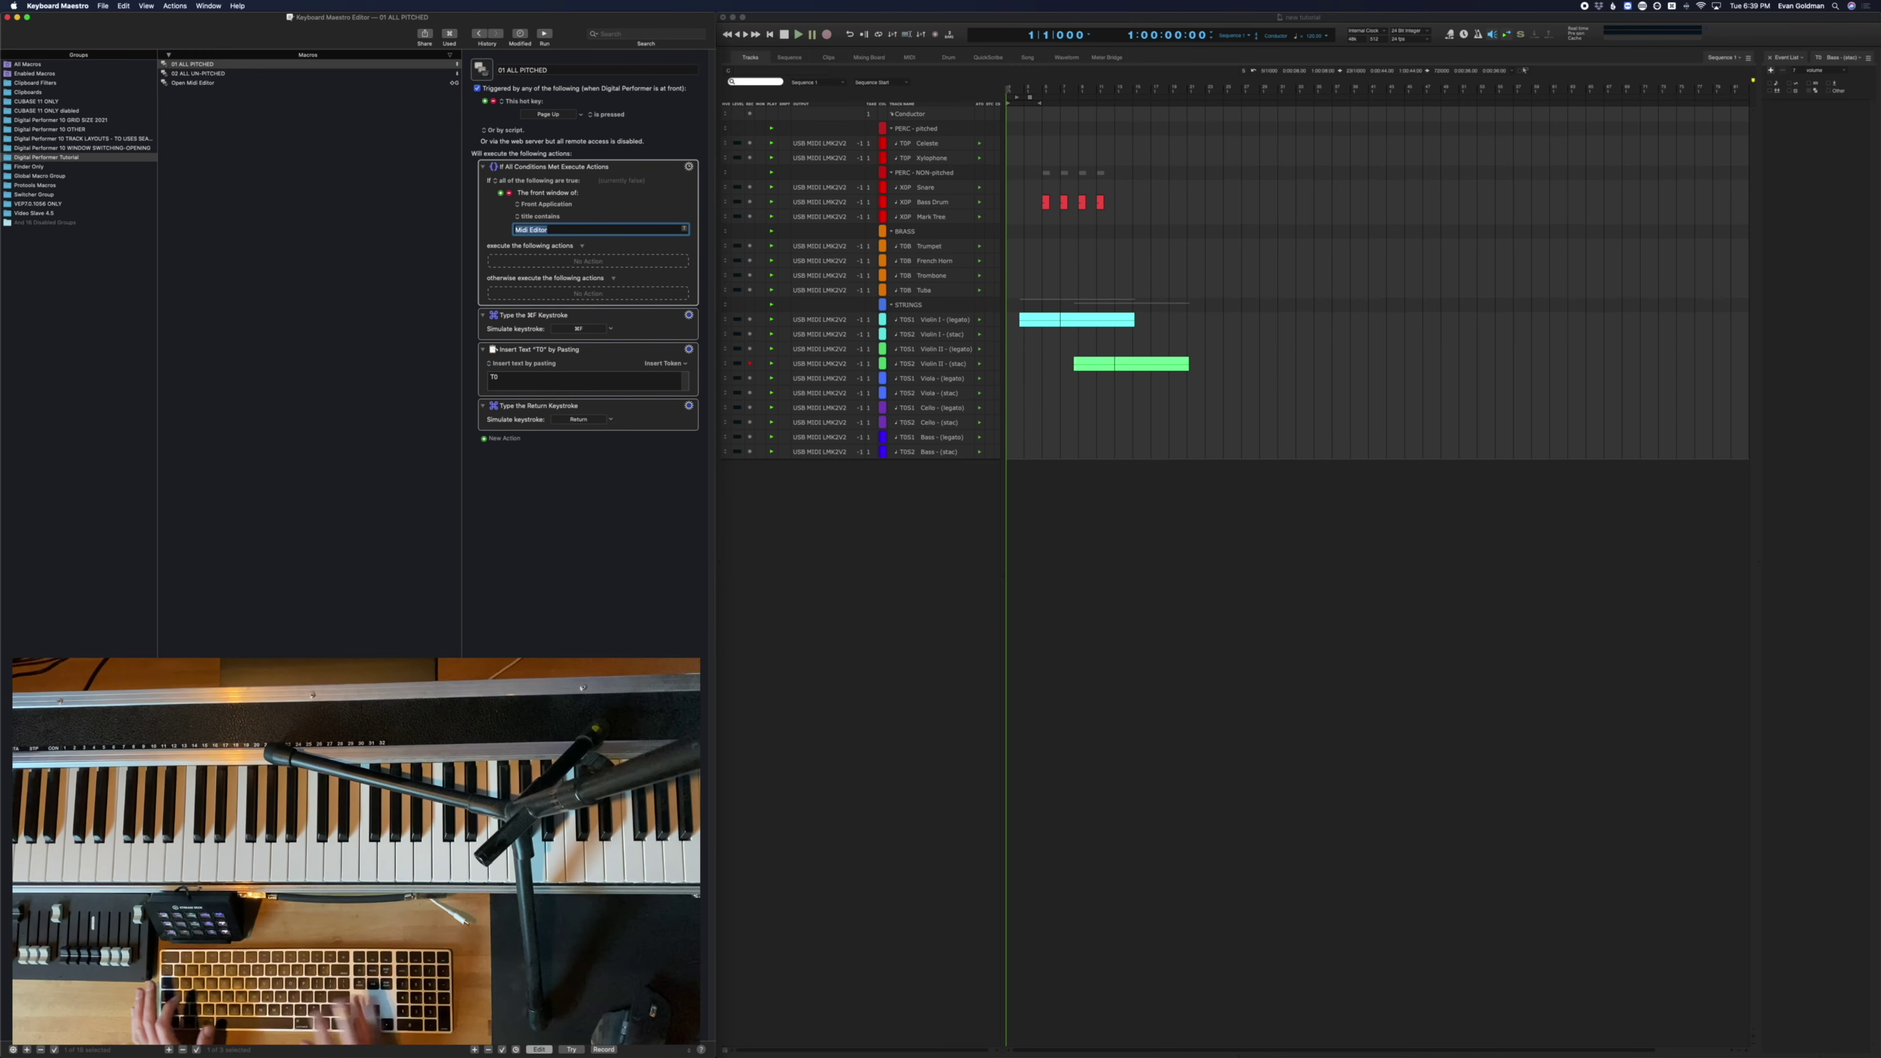
In Digital Performer, open the Violin II (stac) phrase in the MIDI editor, clear the selection and return to the Tracks window
{"action": "left_click", "coordinate": [997, 400]}
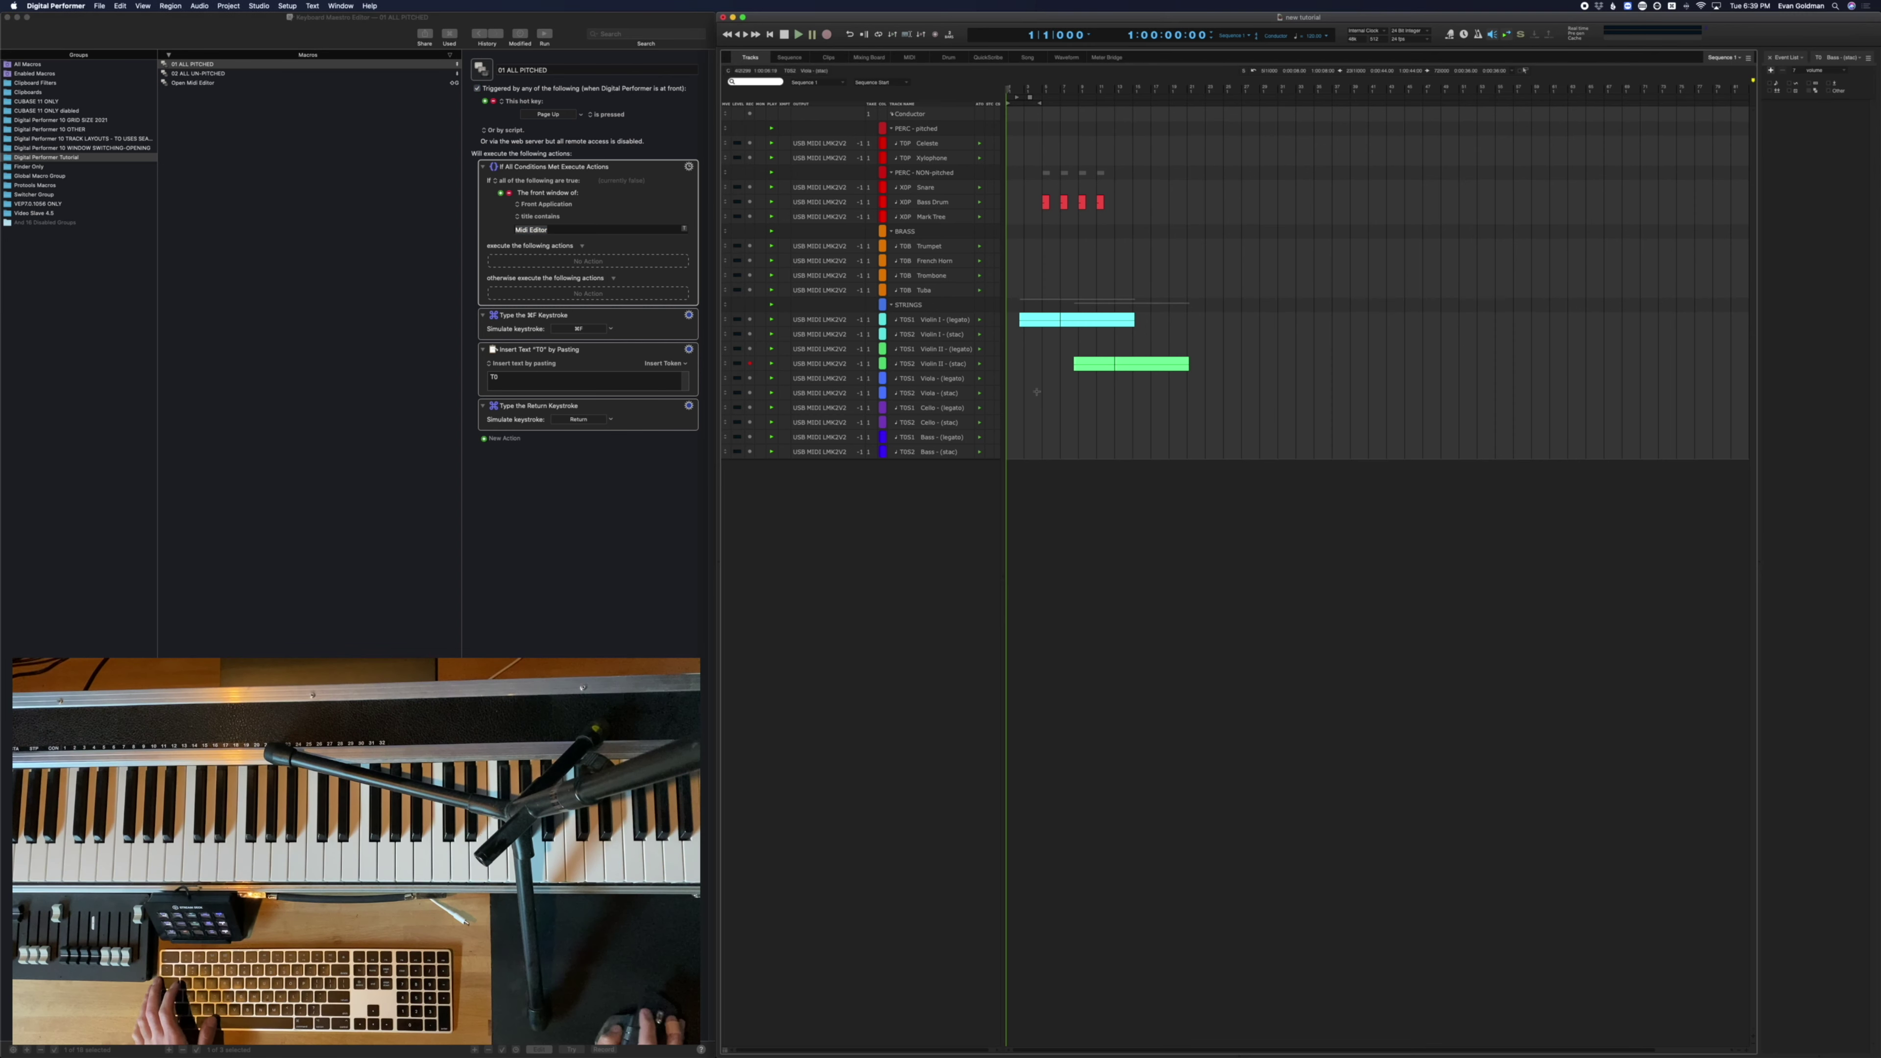
{"action": "left_click", "coordinate": [1086, 408]}
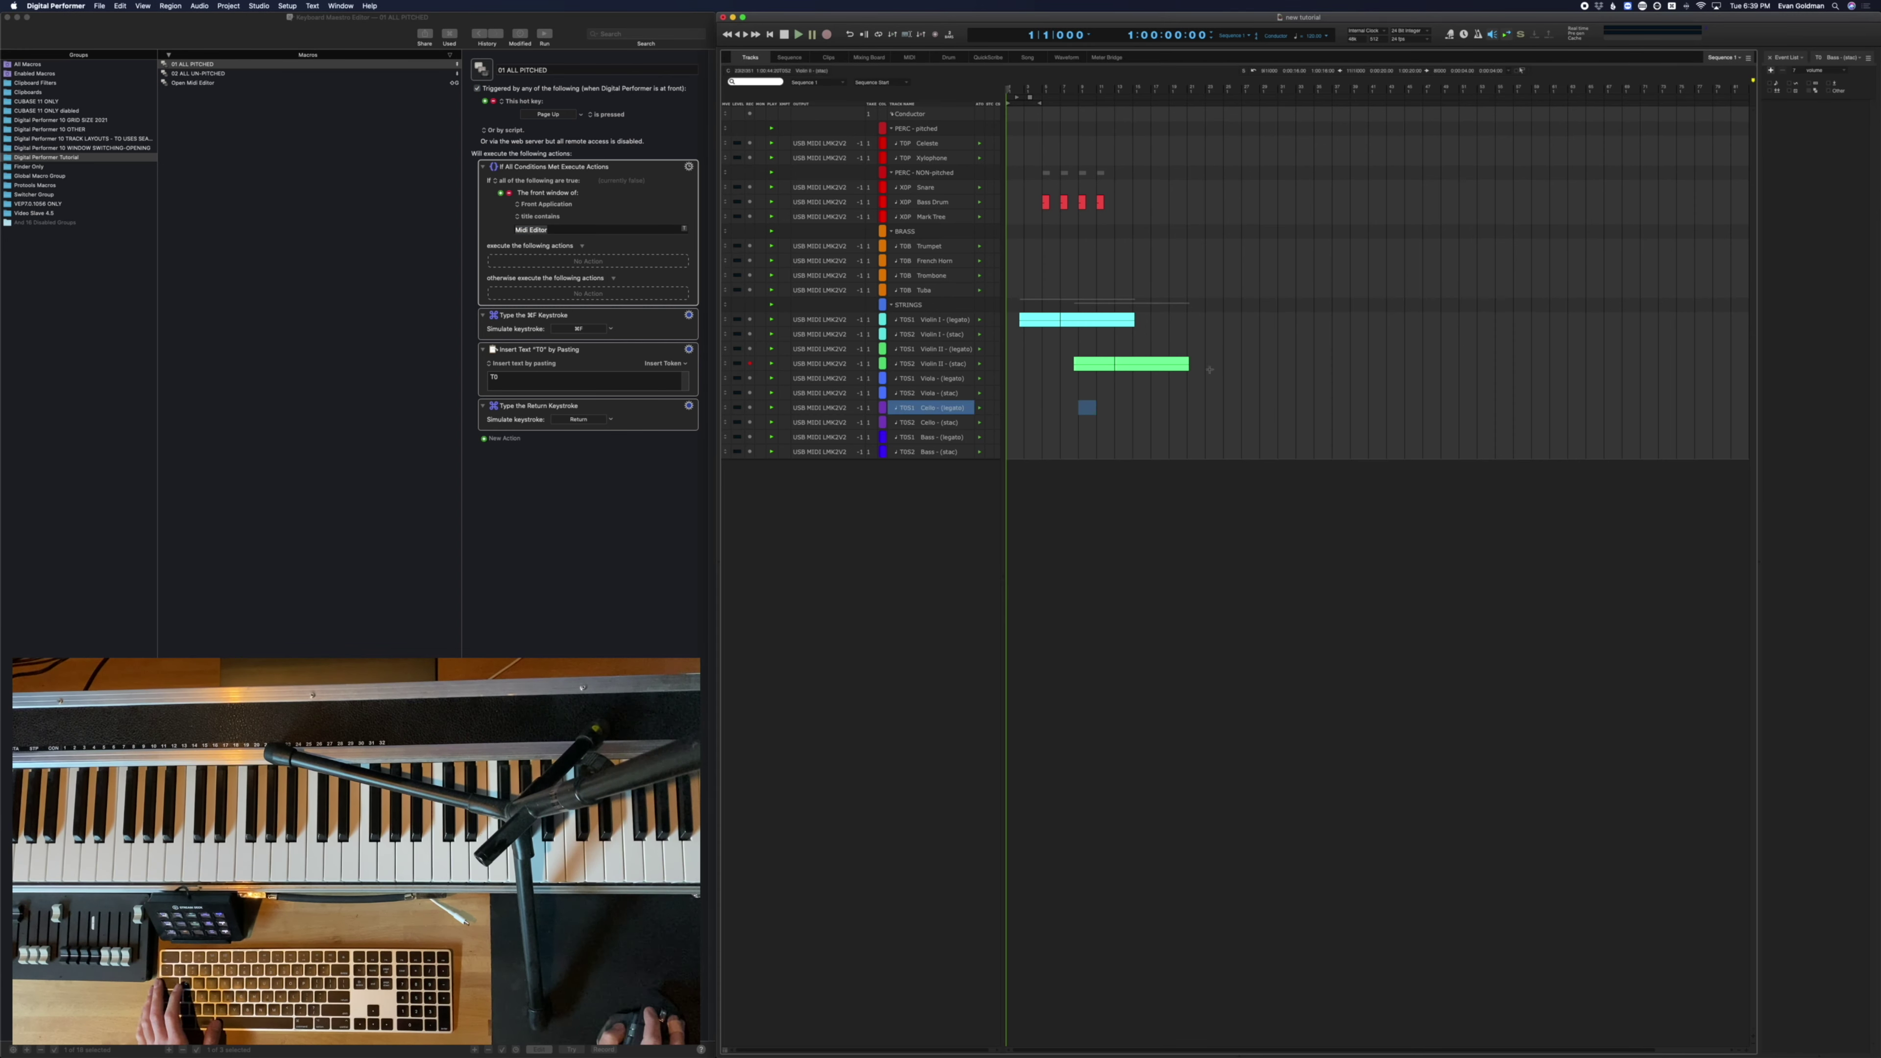
{"action": "left_click_drag", "start_coordinate": [1210, 369], "coordinate": [1066, 367]}
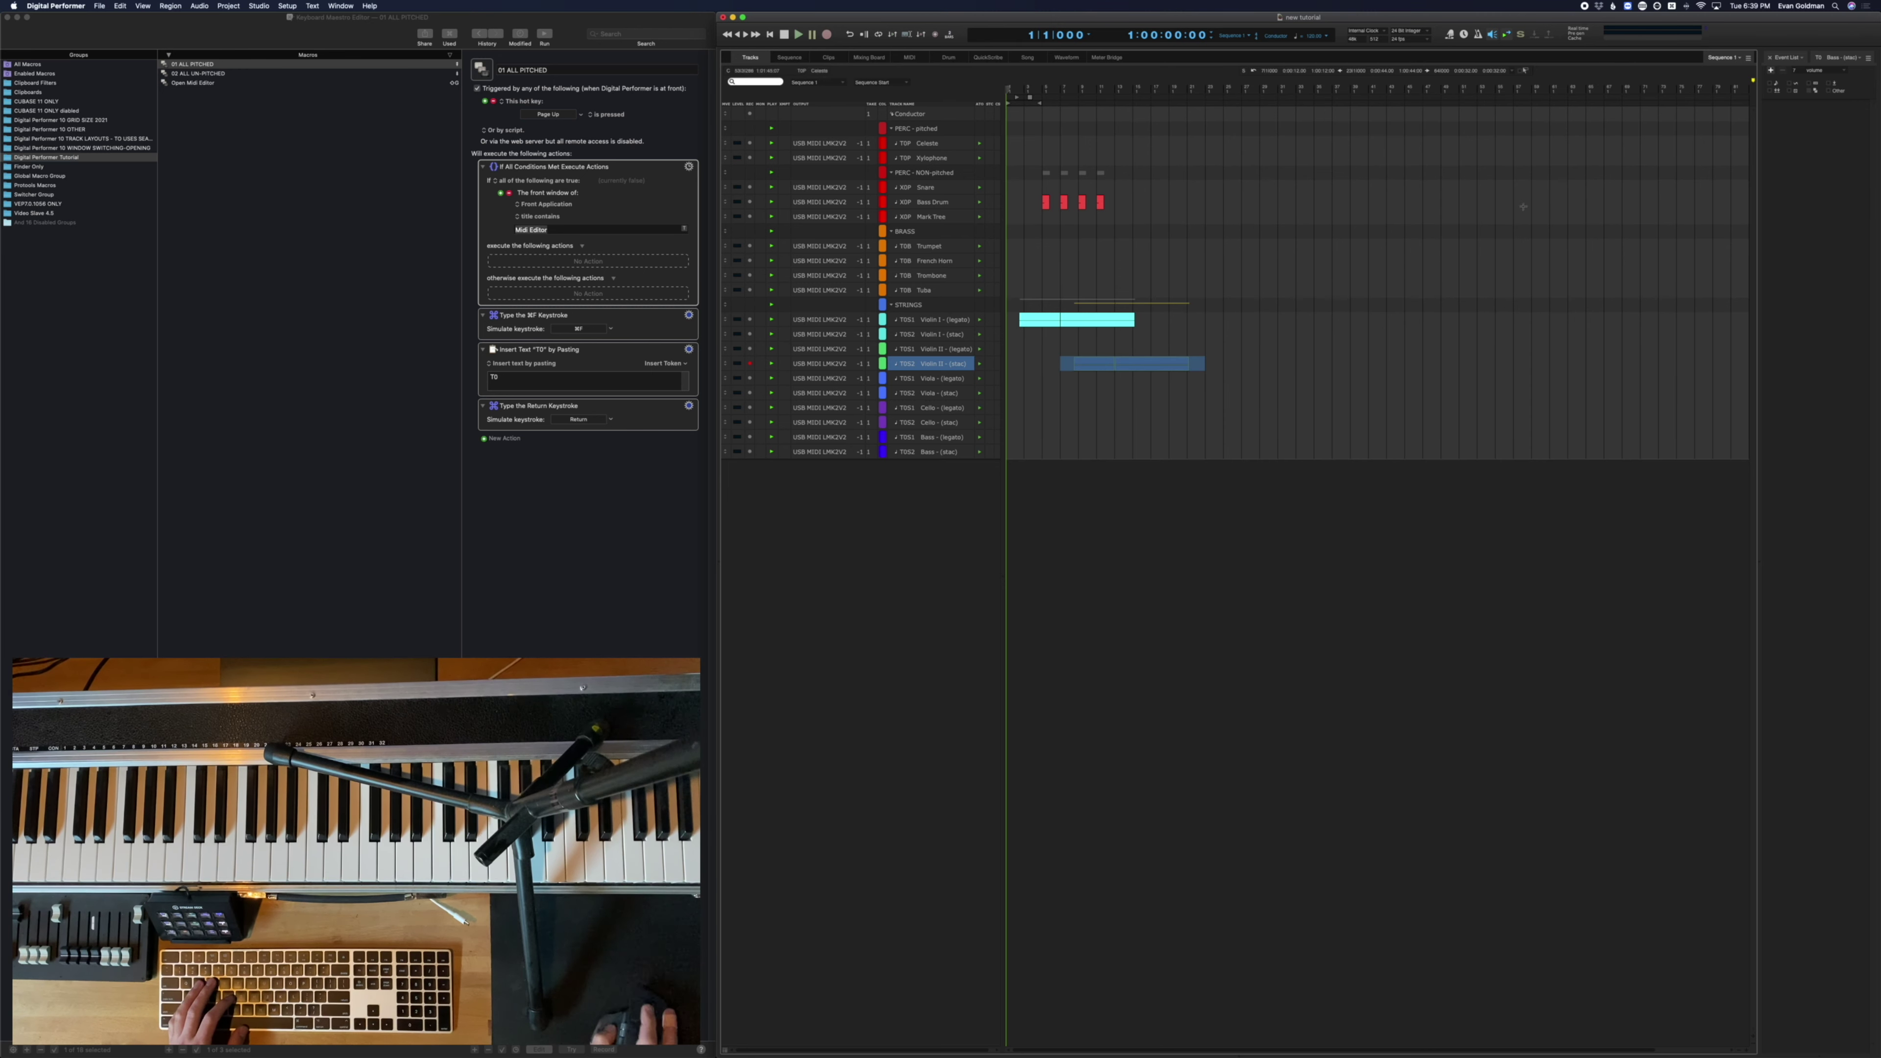
{"action": "left_click", "coordinate": [1177, 349]}
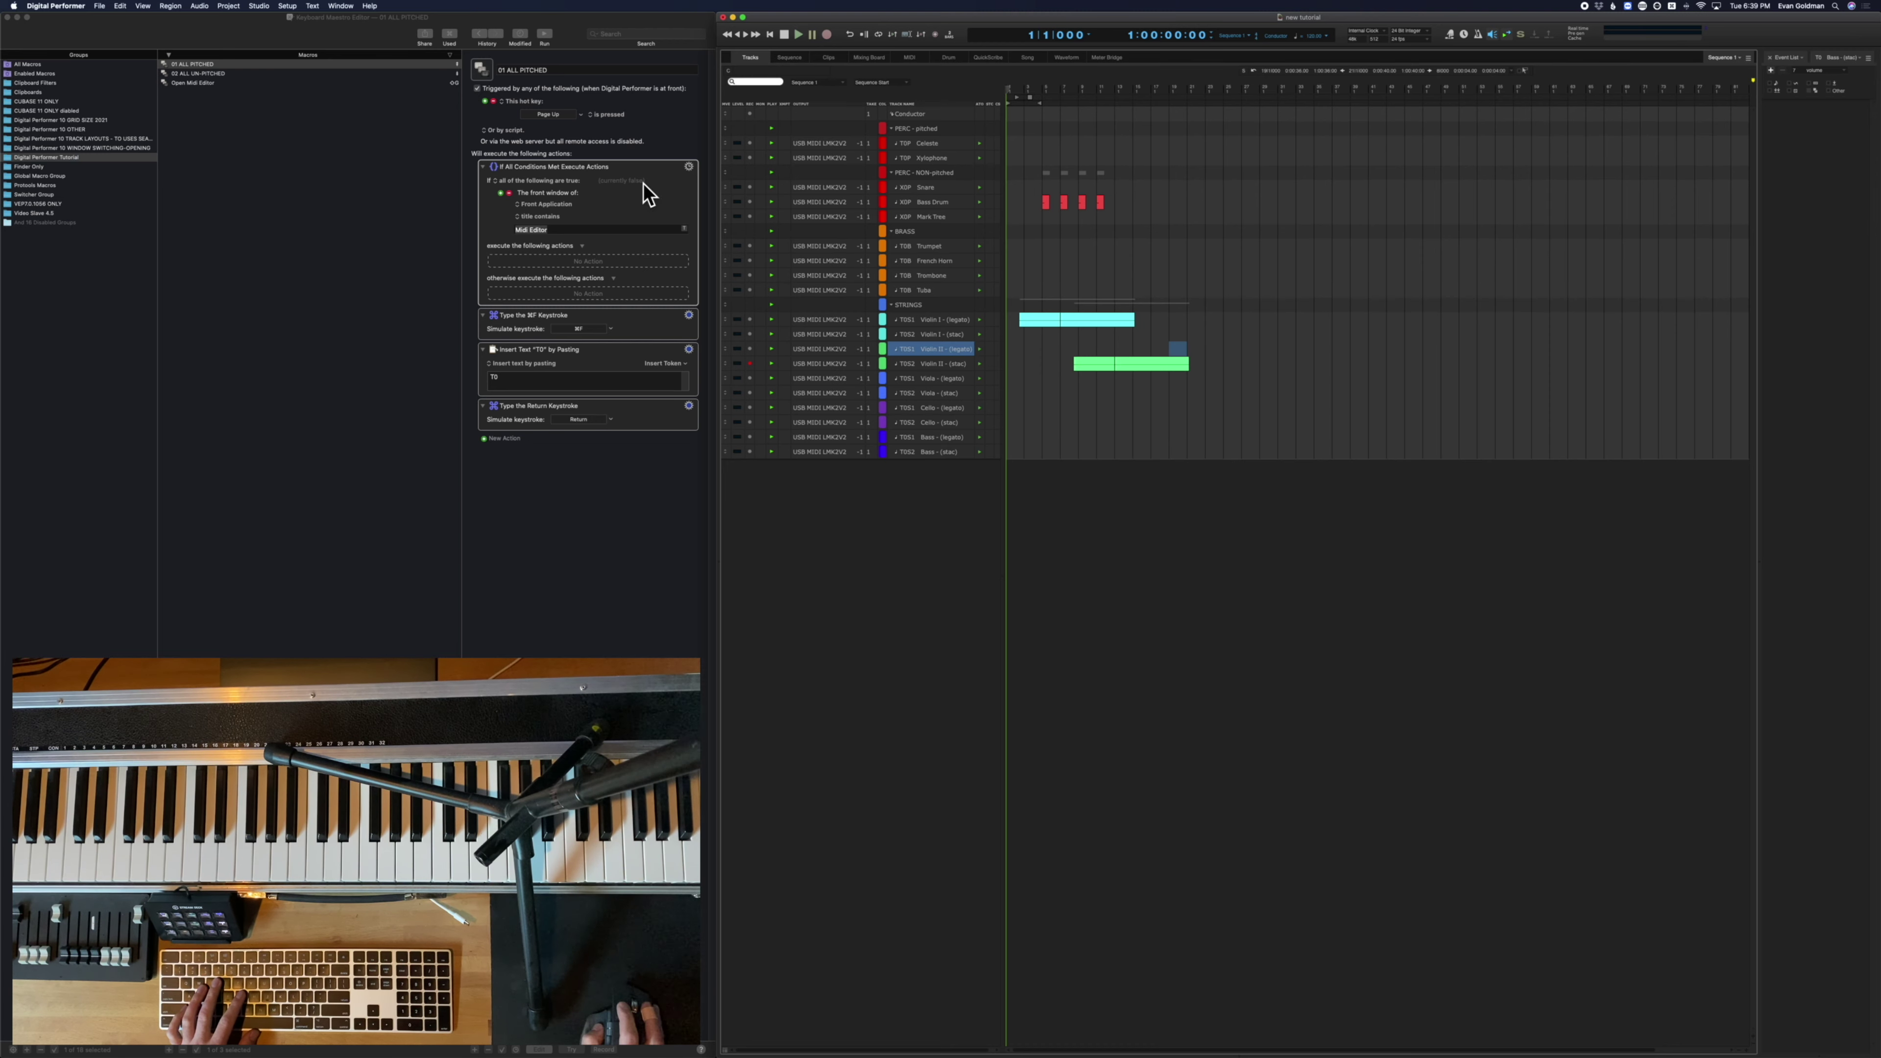
{"action": "left_click_drag", "start_coordinate": [1196, 363], "coordinate": [1050, 362]}
{"action": "key", "text": "shift+g"}
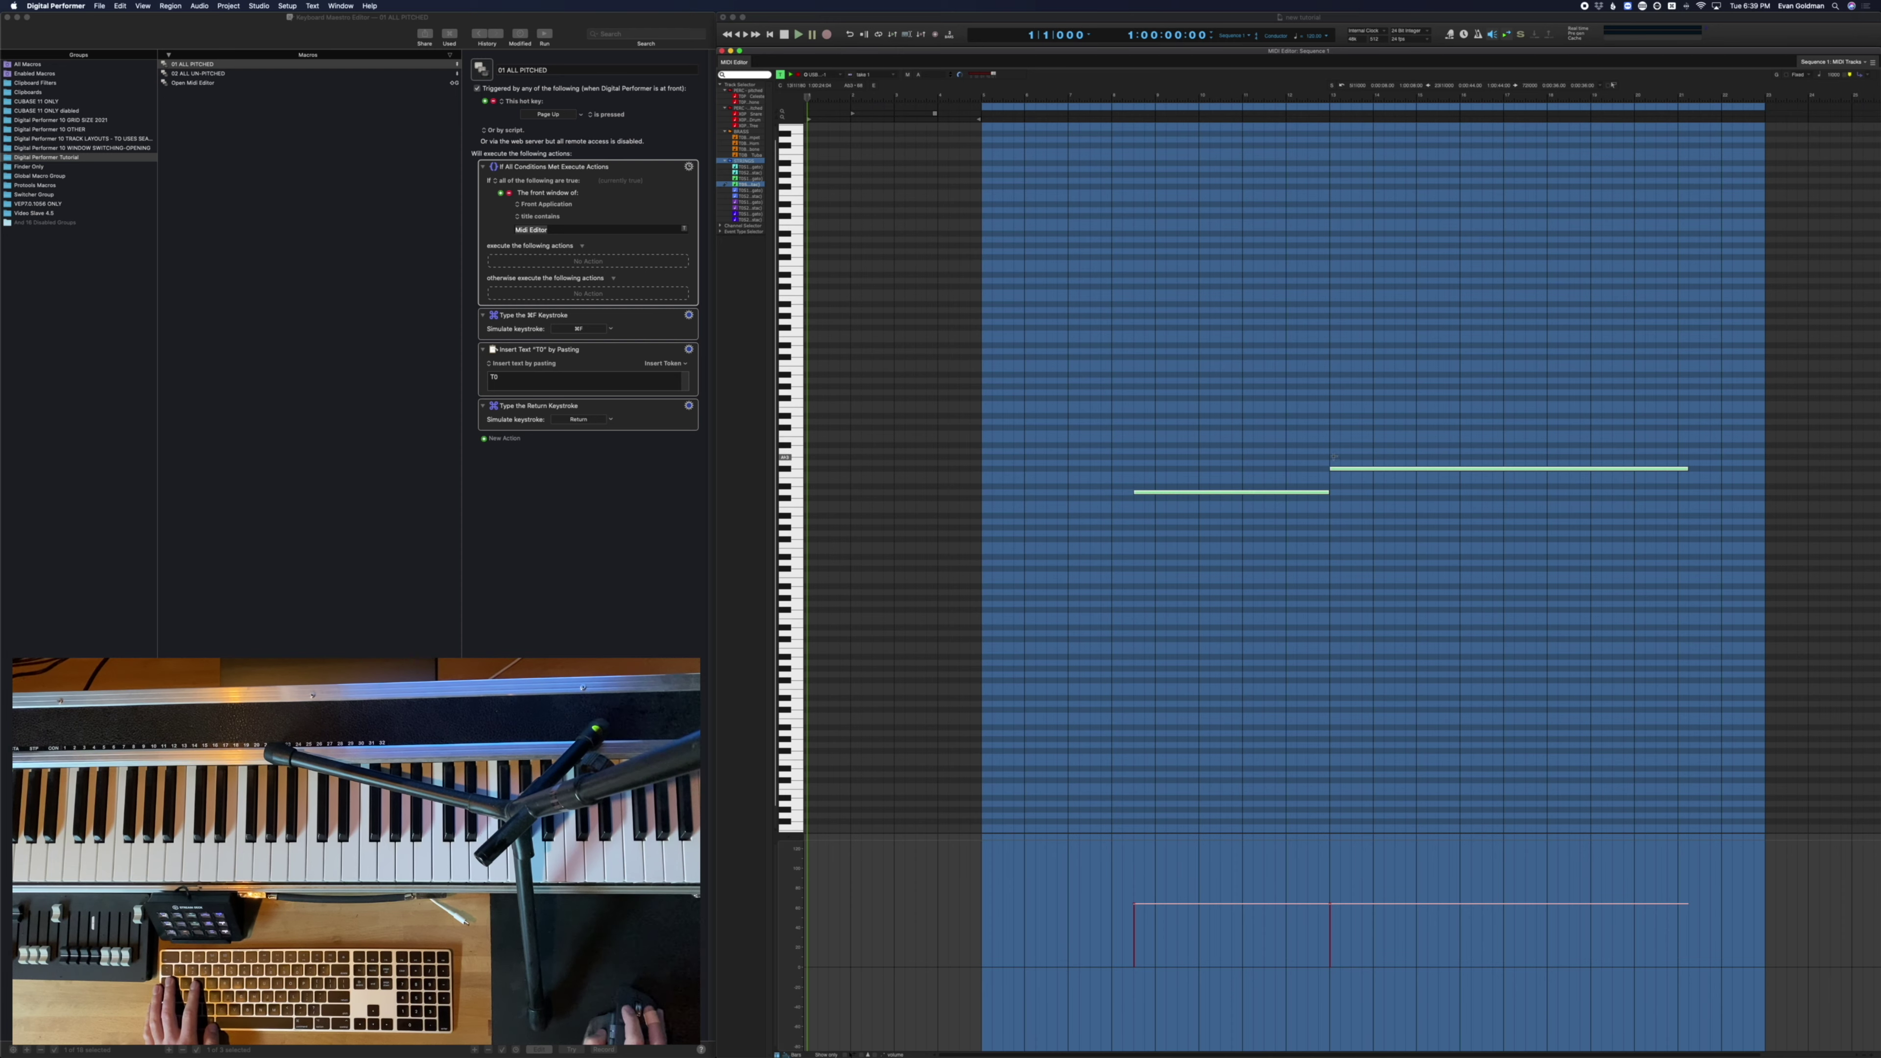
{"action": "key", "text": "Escape"}
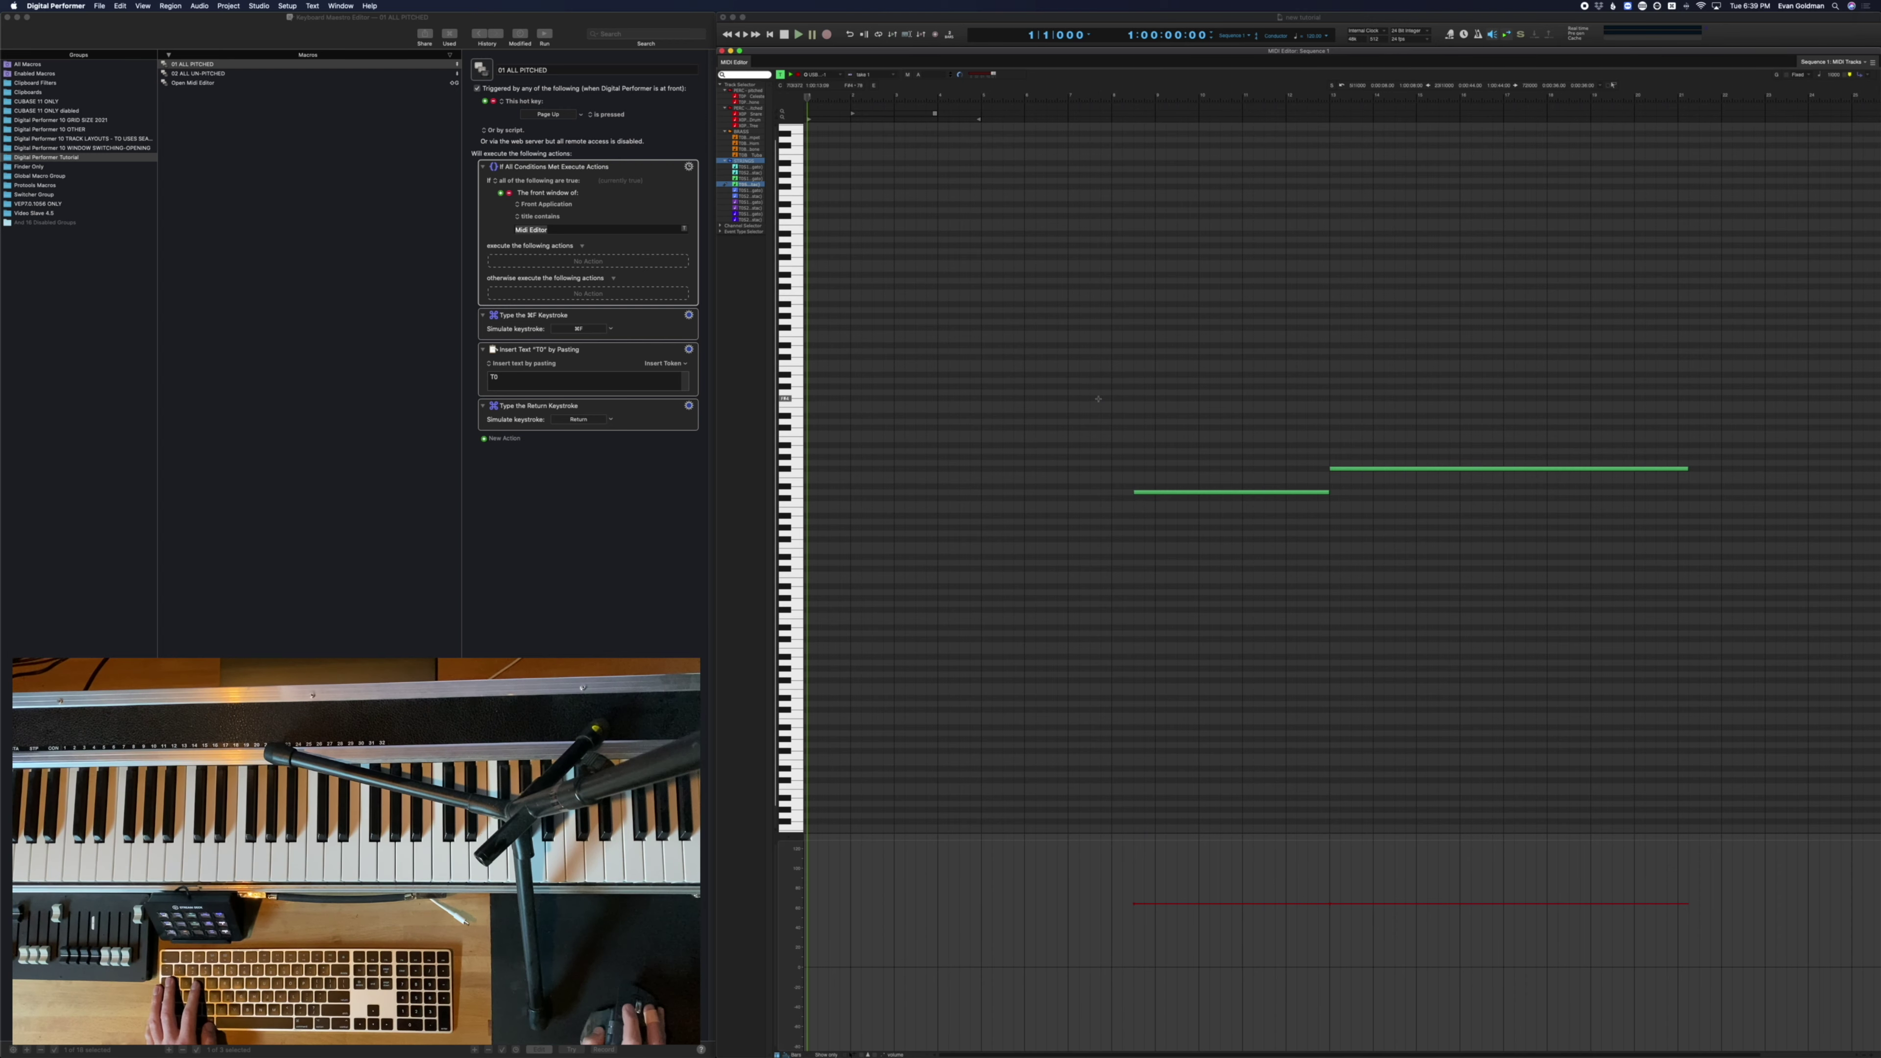
{"action": "key", "text": "shift+t"}
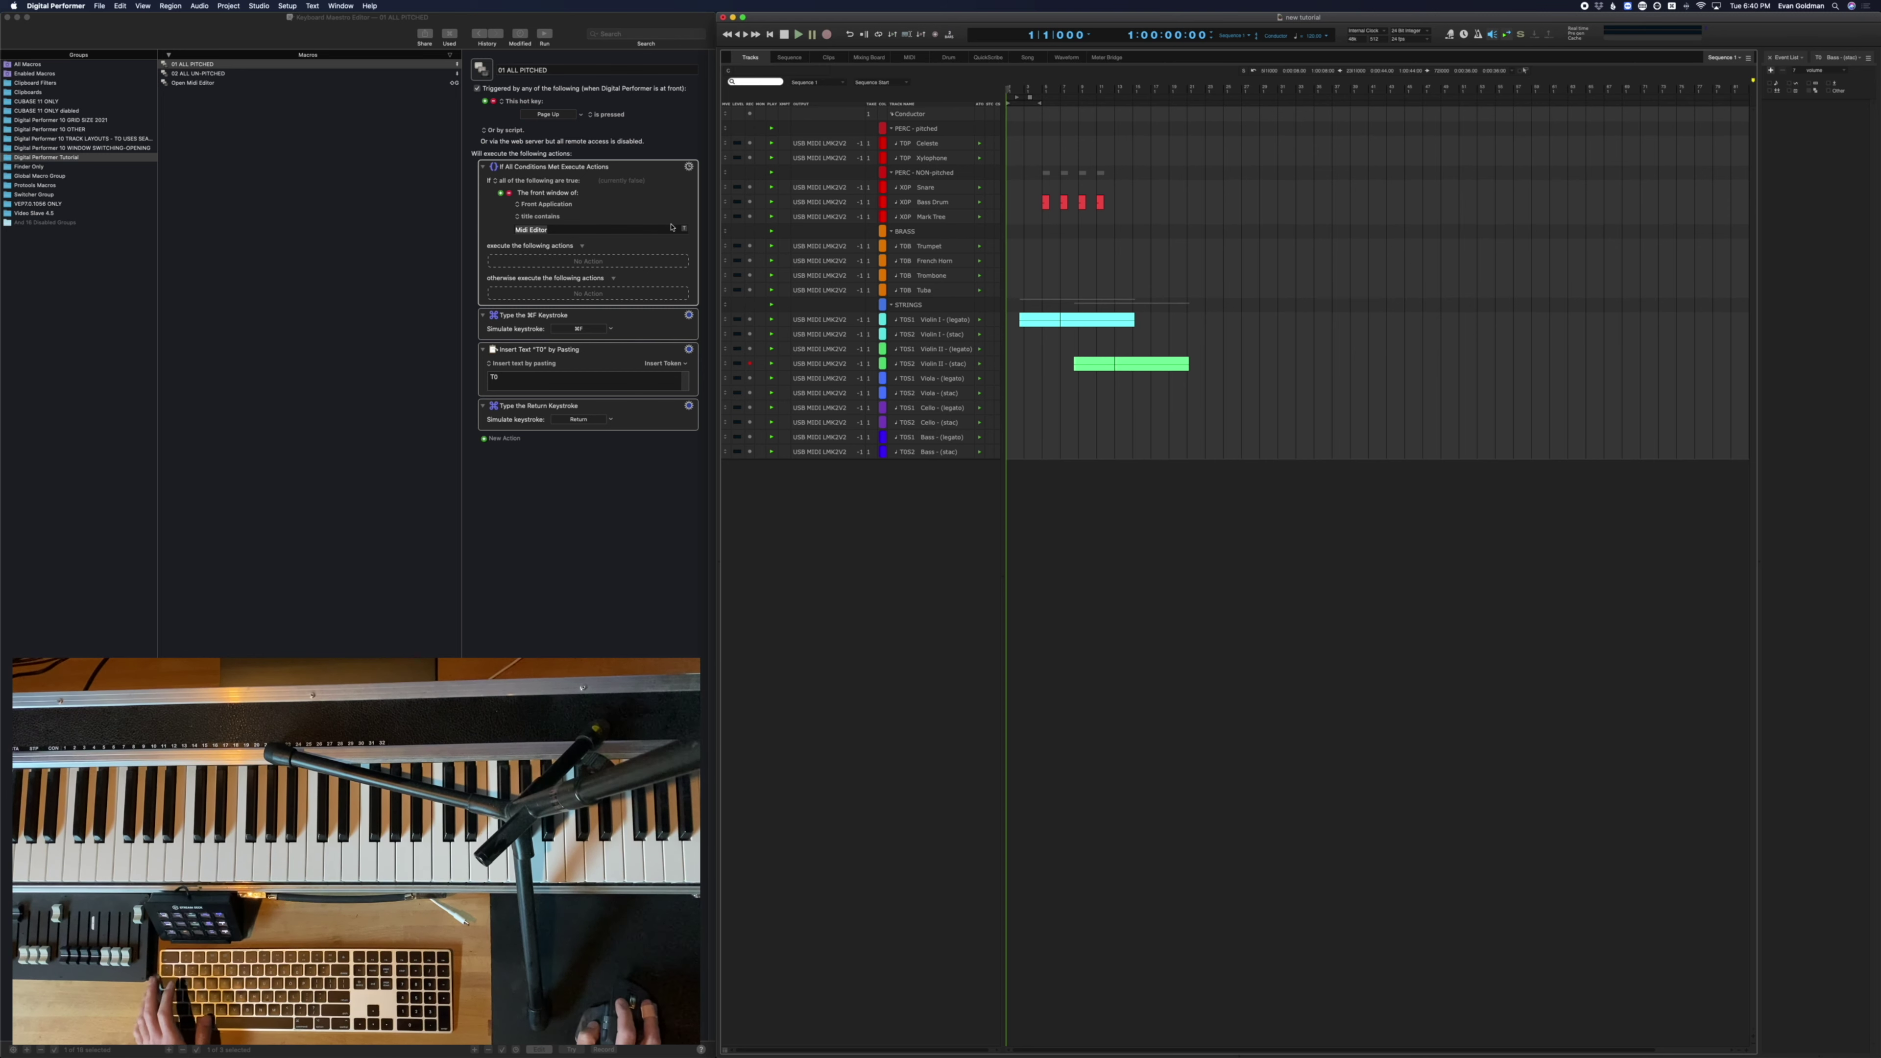
In Keyboard Maestro, move the ⌘F keystroke, "TO" text and Return keystroke actions into the condition's otherwise section
{"action": "left_click", "coordinate": [631, 335]}
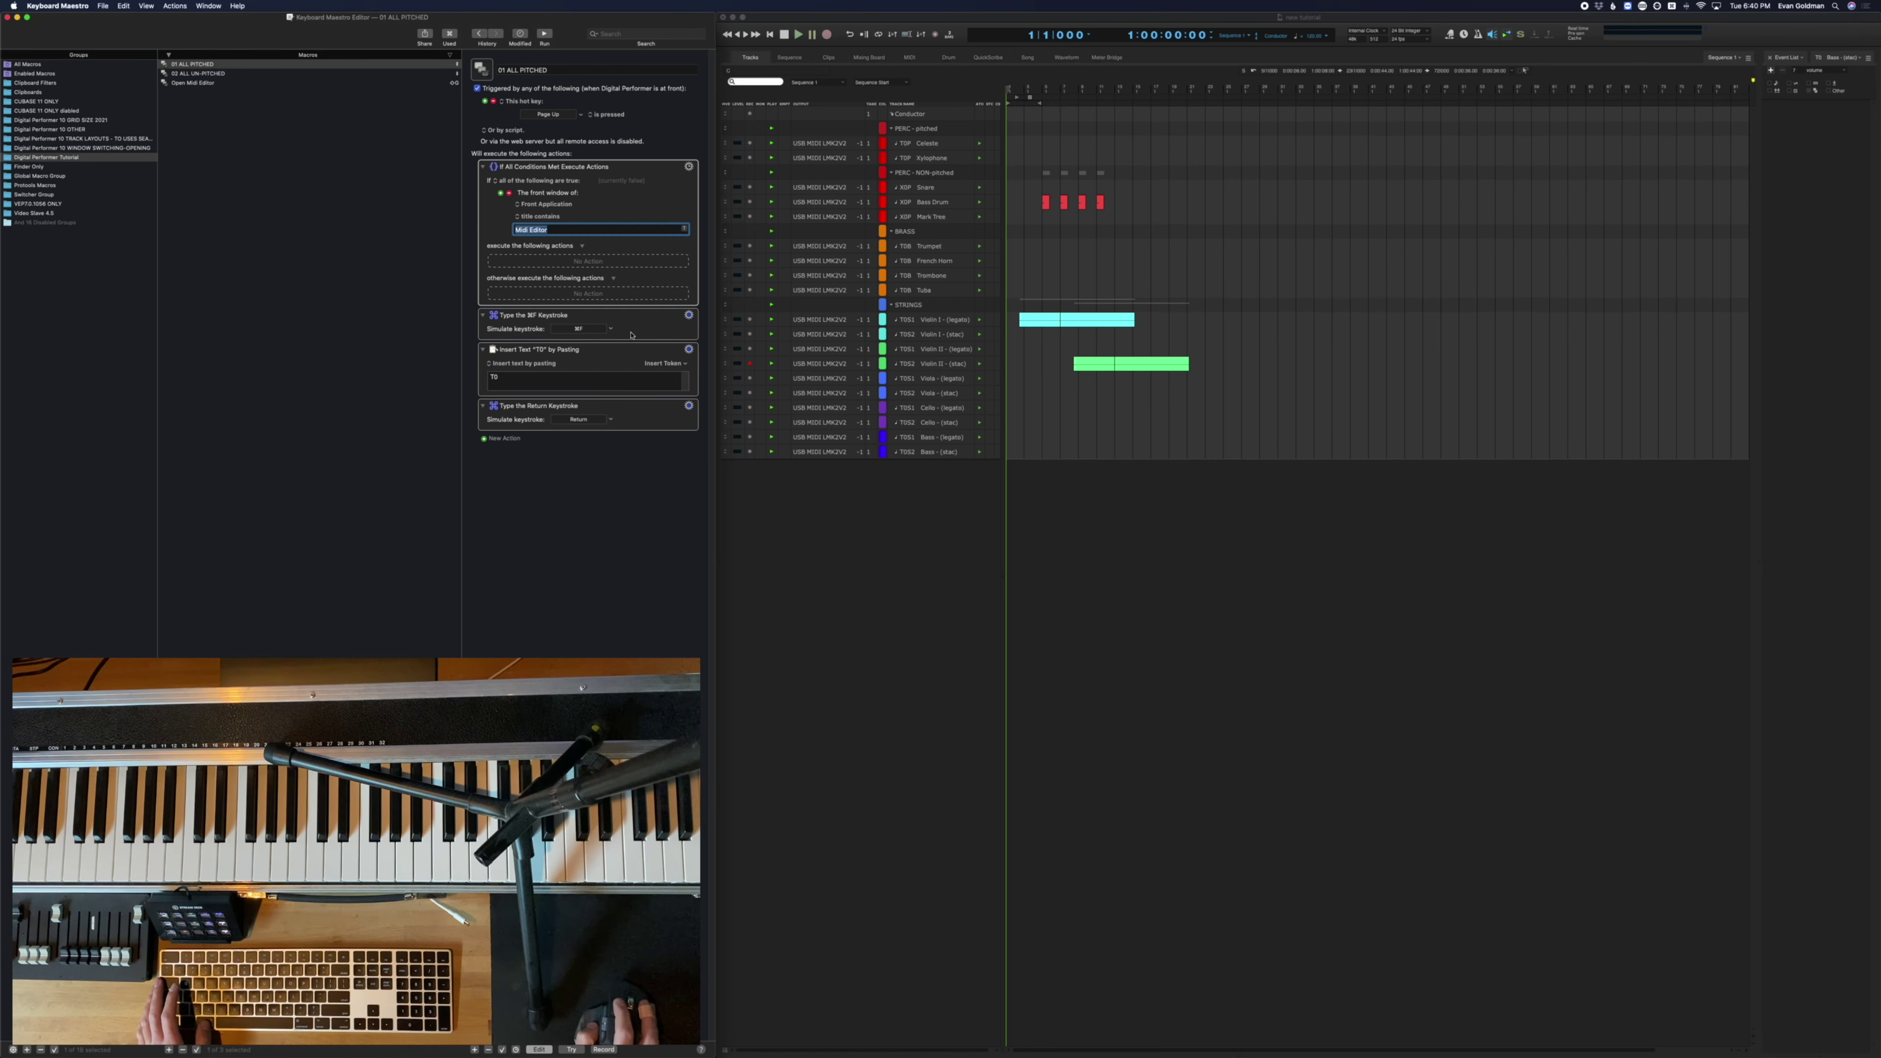
{"action": "left_click", "coordinate": [629, 420]}
{"action": "left_click_drag", "start_coordinate": [629, 421], "coordinate": [630, 299]}
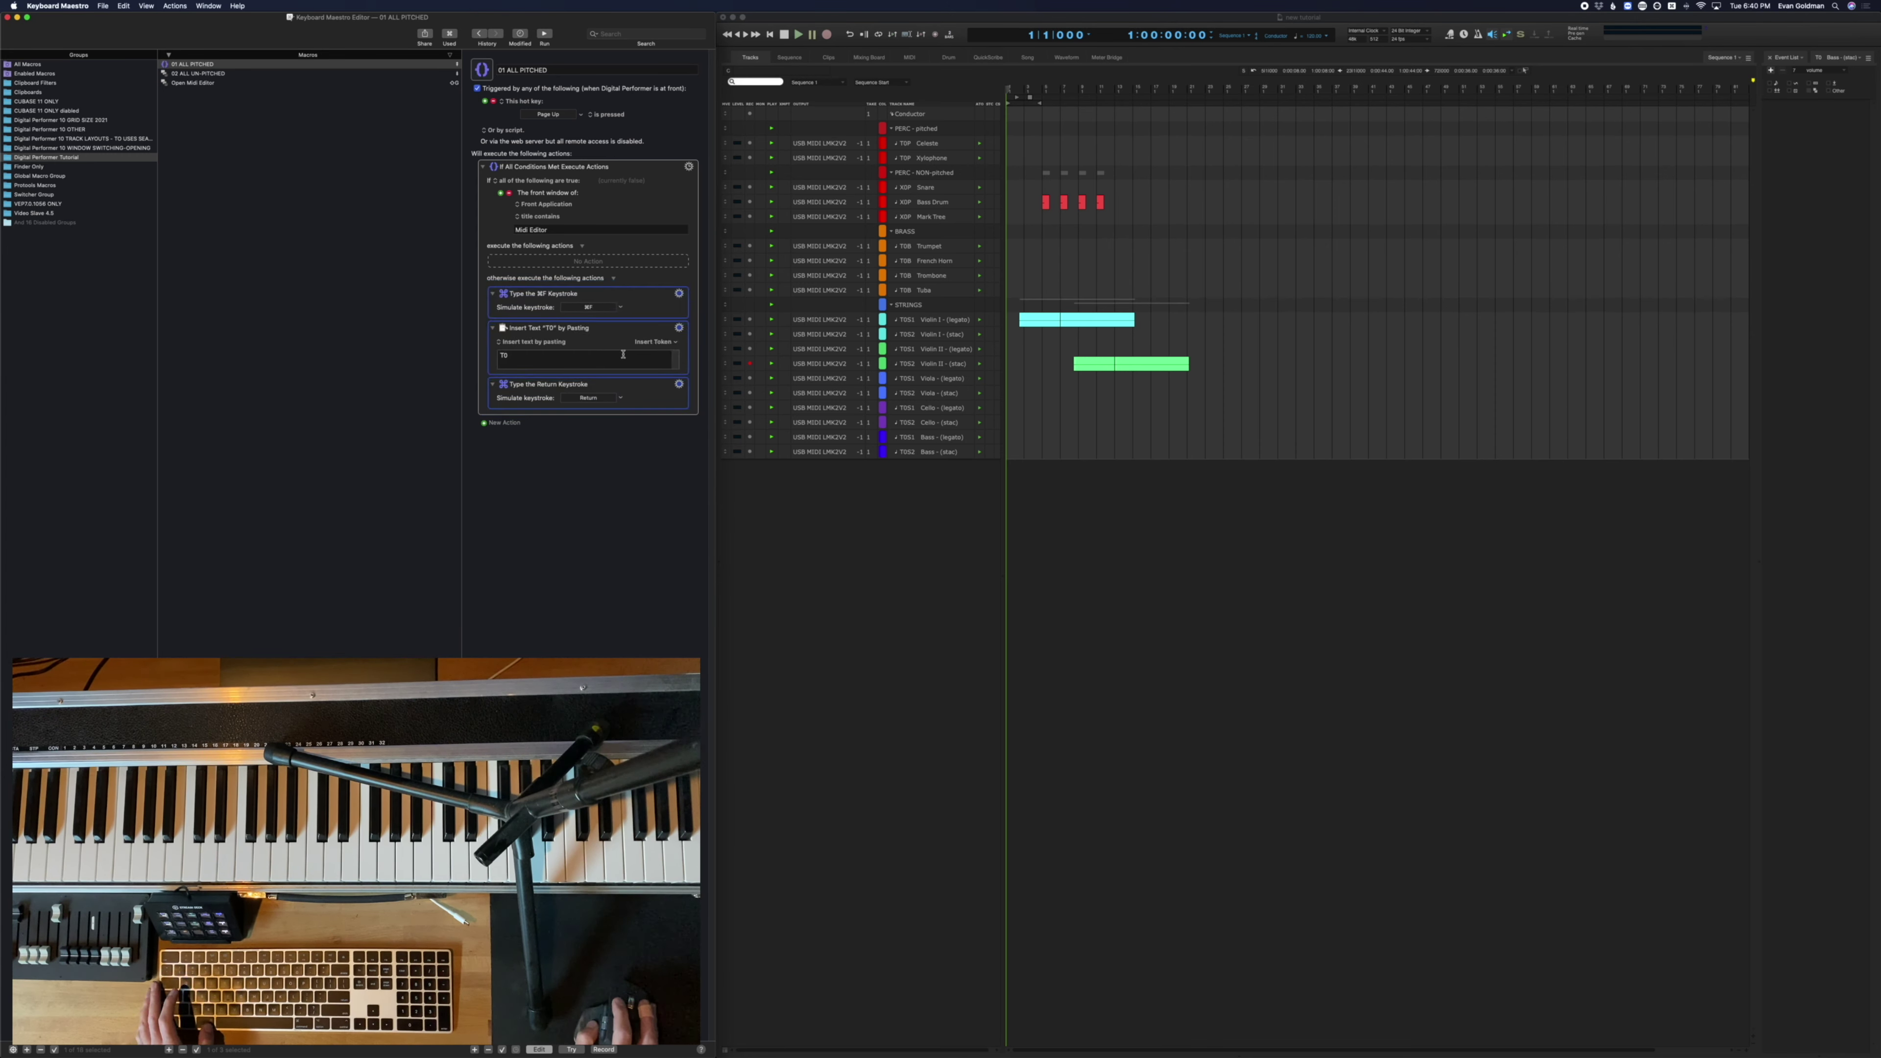
In Digital Performer's Tracks window, filter the tracks for "XO", run the ALL PITCHED macro to filter for "TO", and clear the filter
{"action": "left_click", "coordinate": [1214, 407]}
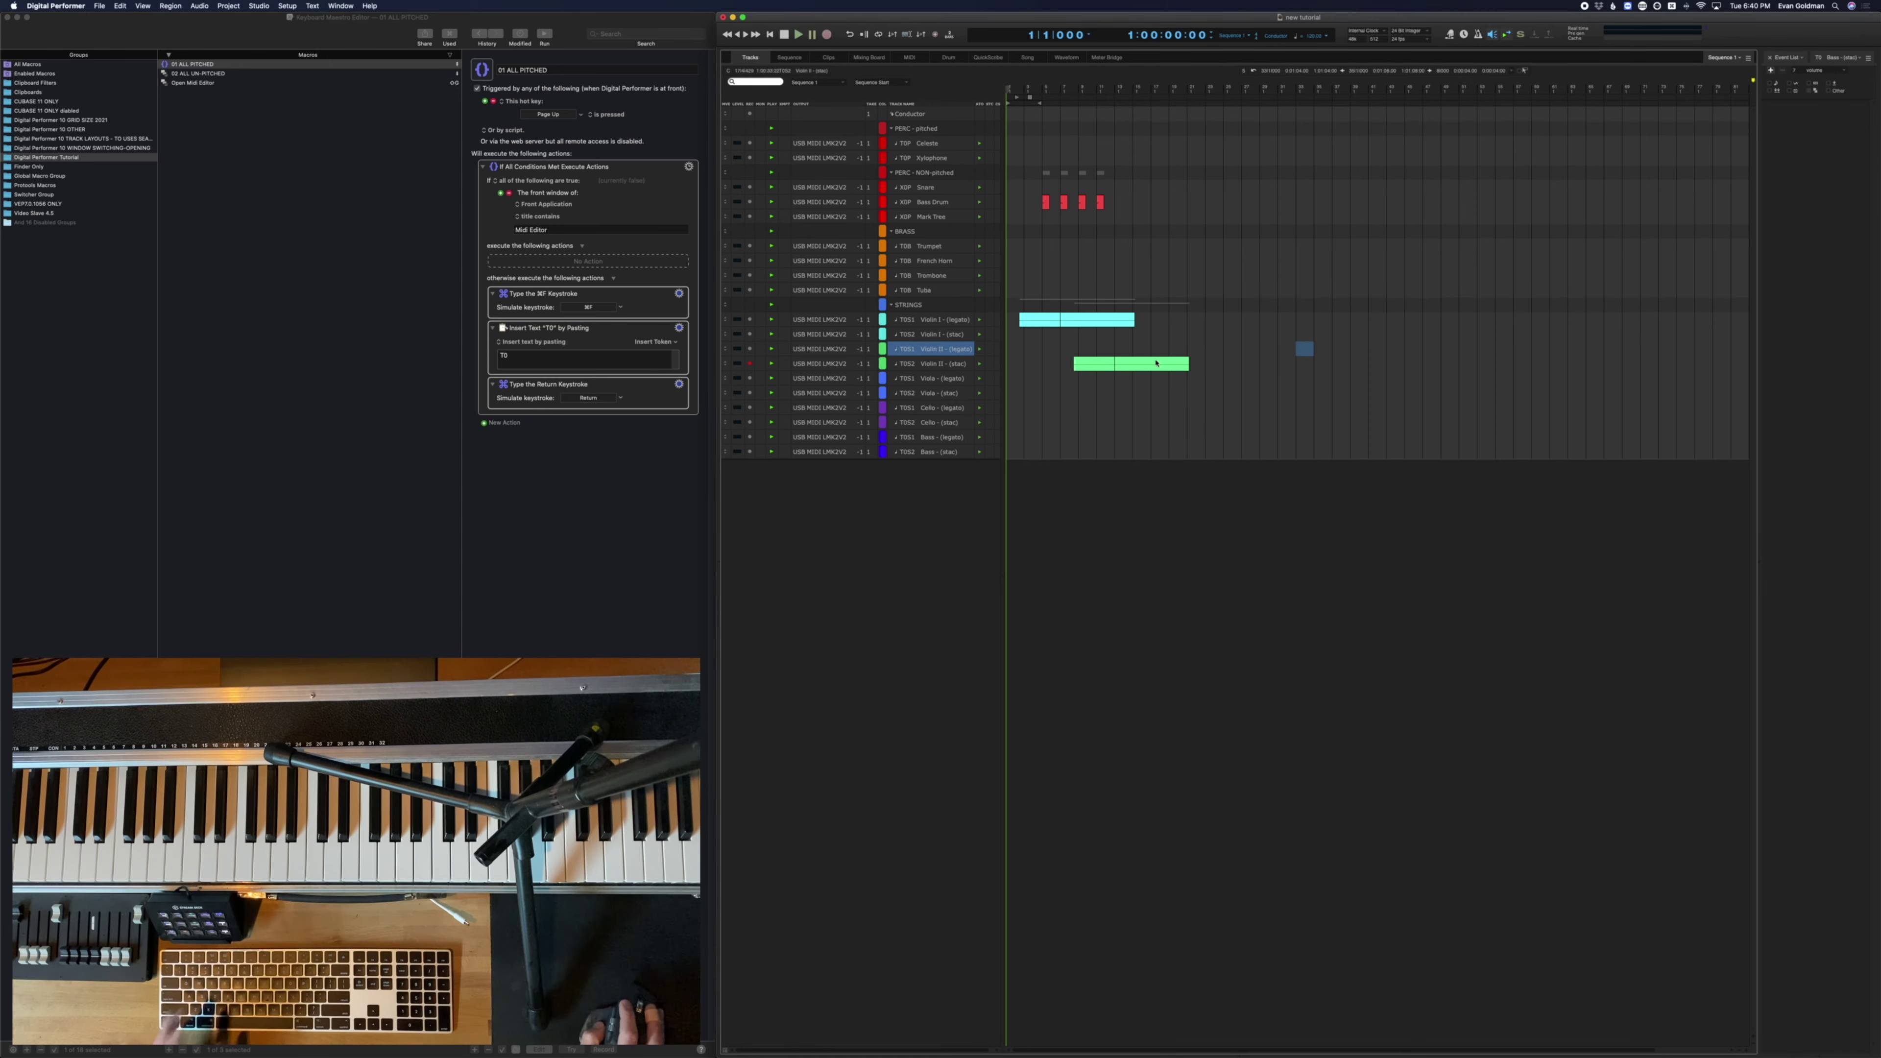
{"action": "left_click_drag", "start_coordinate": [1220, 363], "coordinate": [1014, 360]}
{"action": "left_click", "coordinate": [1137, 334]}
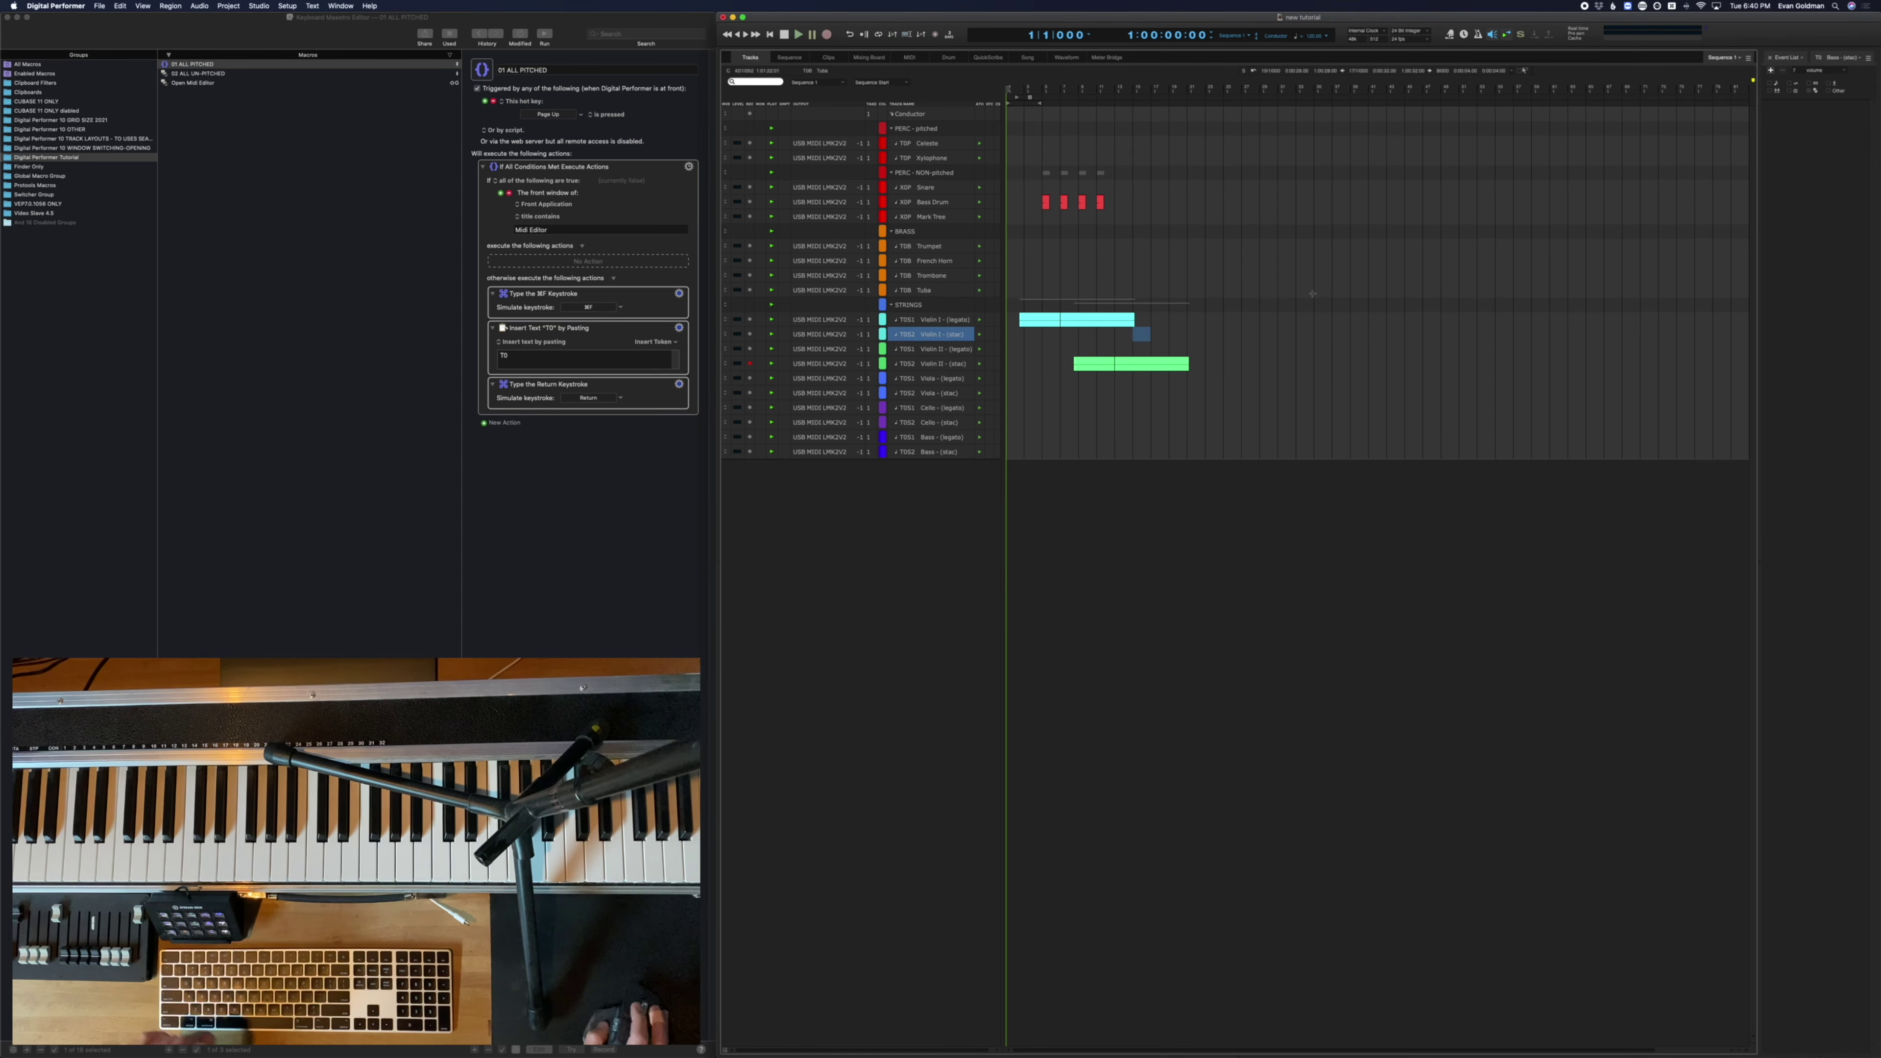
{"action": "left_click", "coordinate": [1144, 407]}
{"action": "type", "text": "XO"}
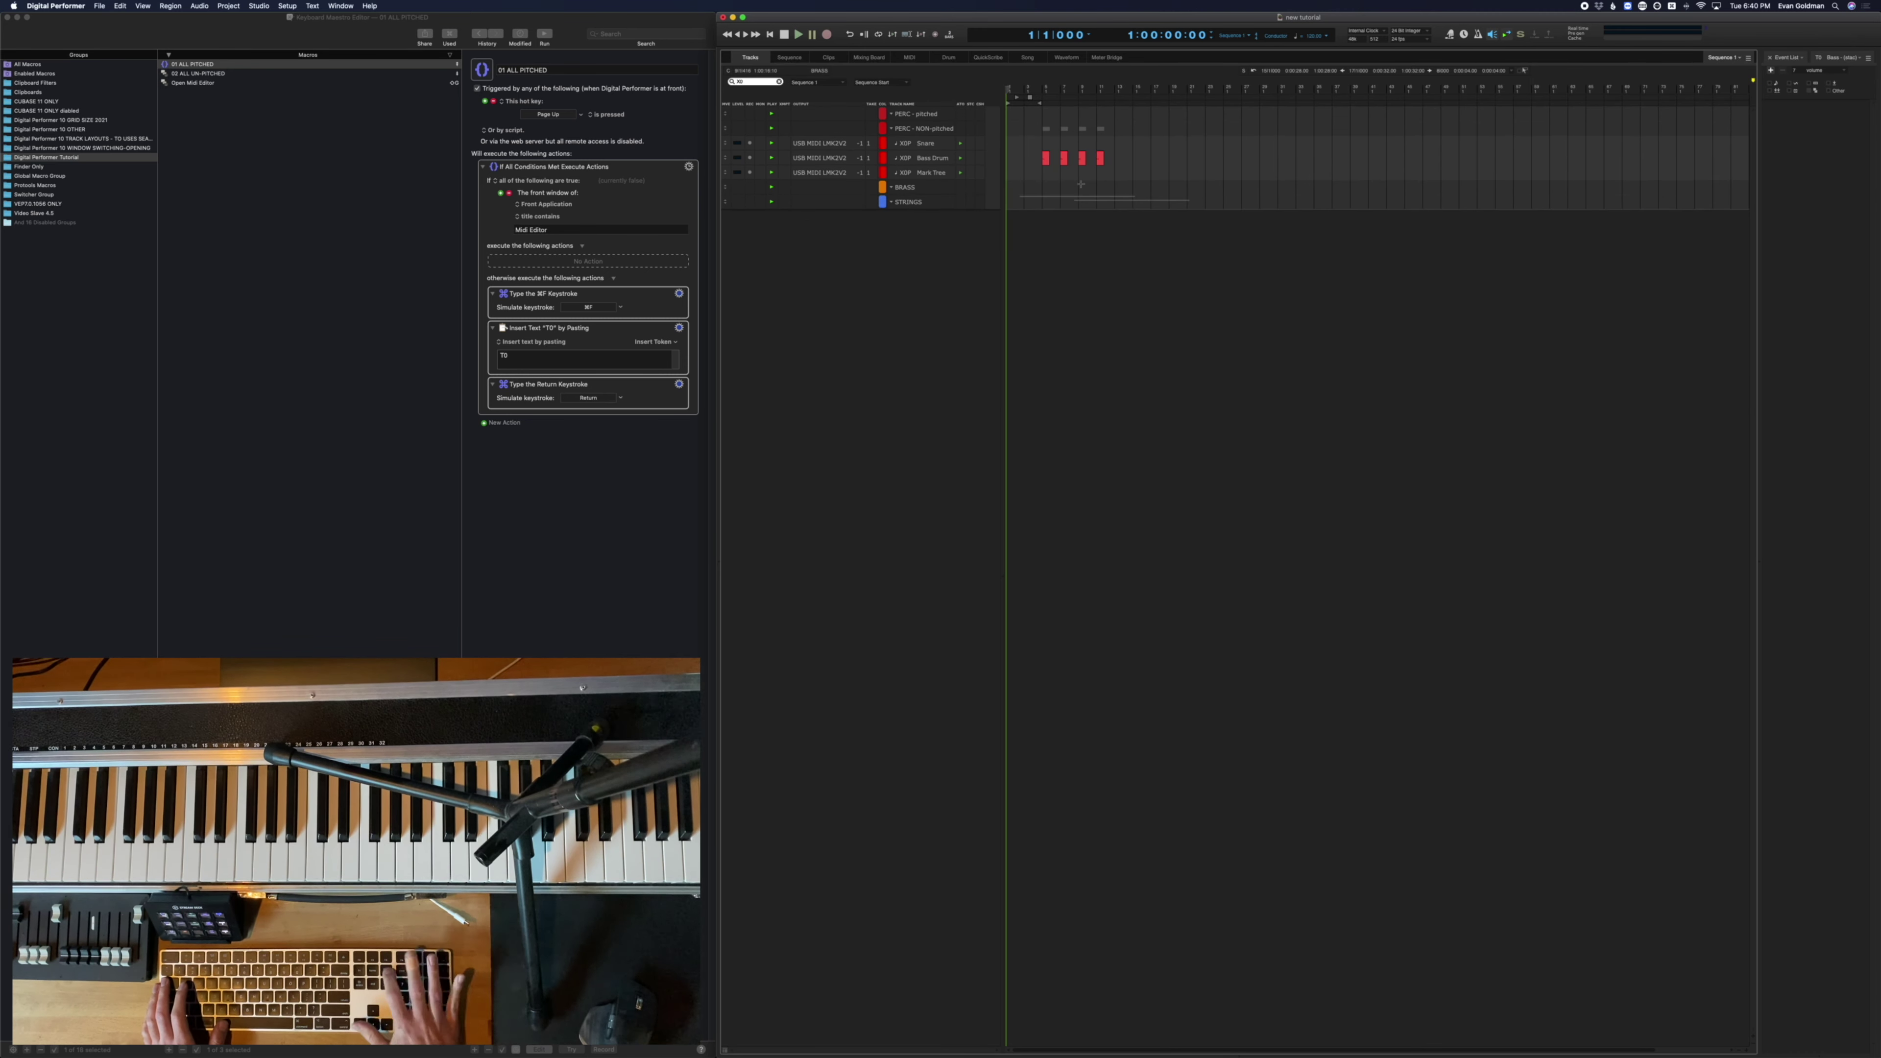
{"action": "key", "text": "Page_Up"}
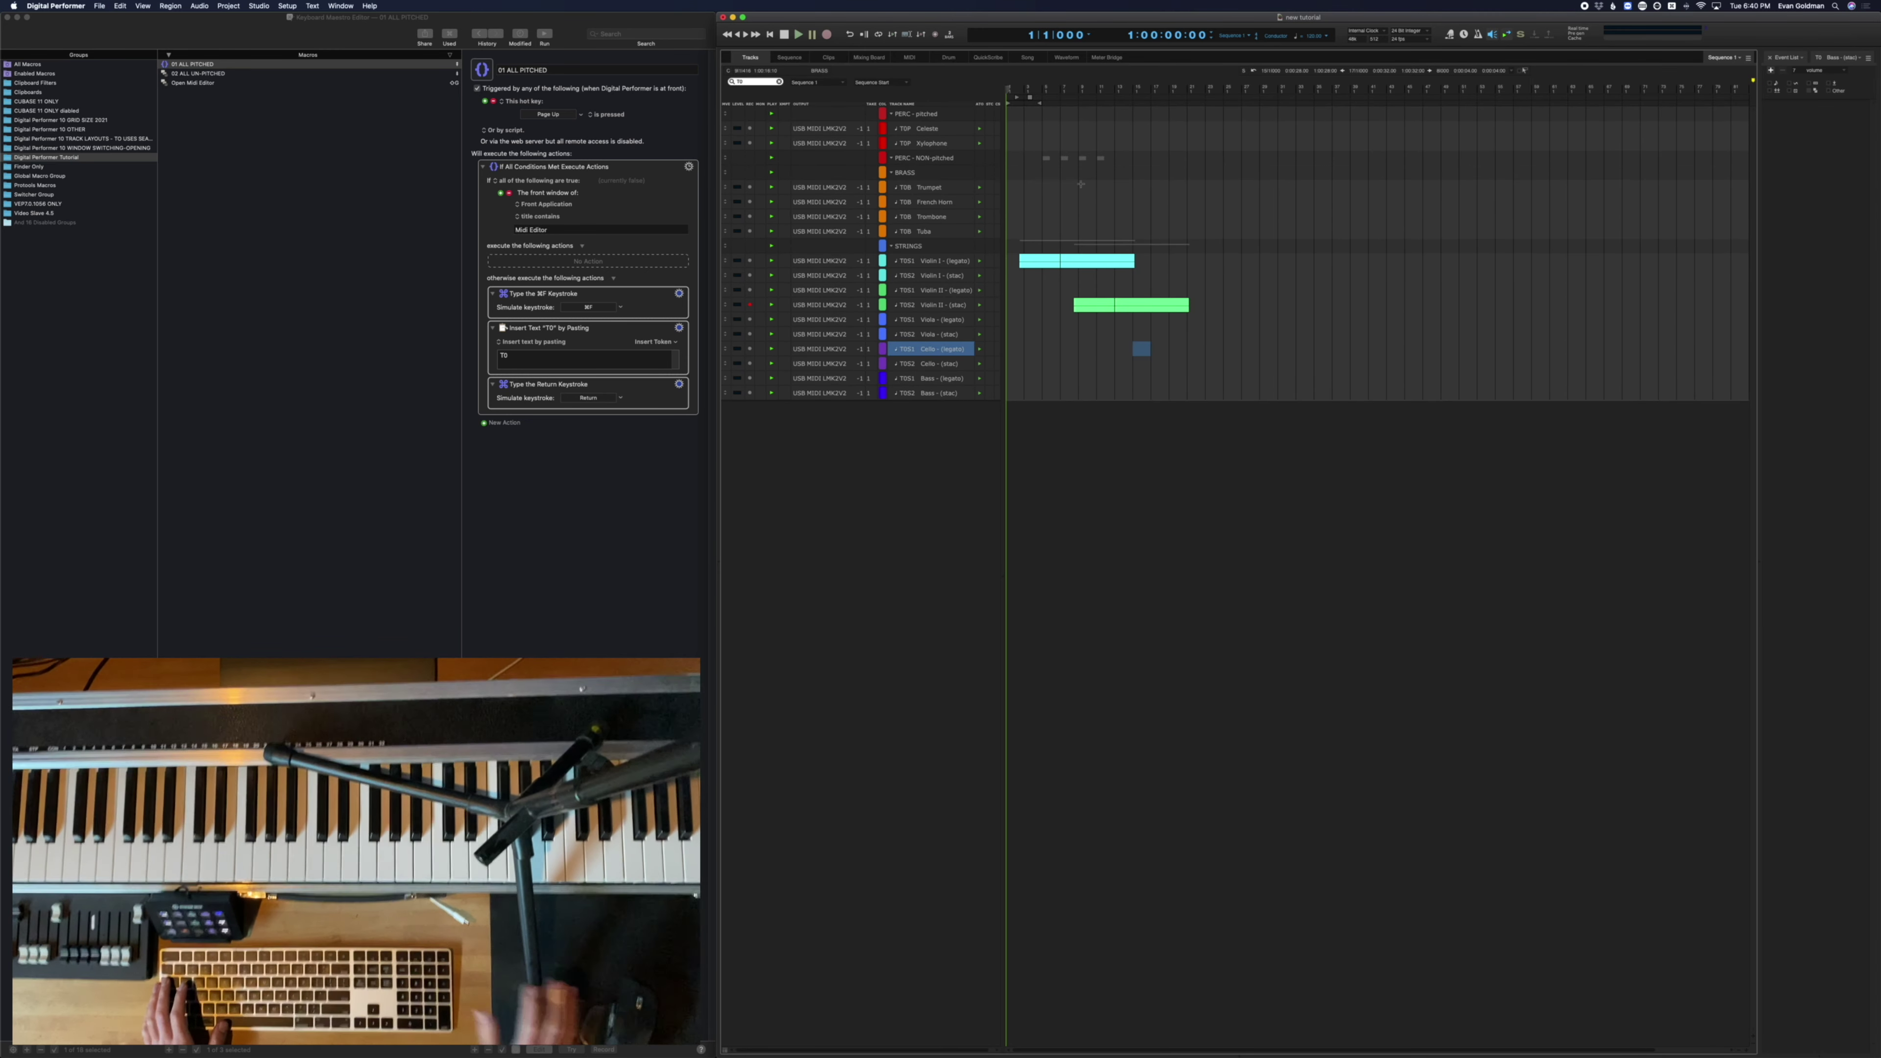
{"action": "left_click", "coordinate": [779, 82]}
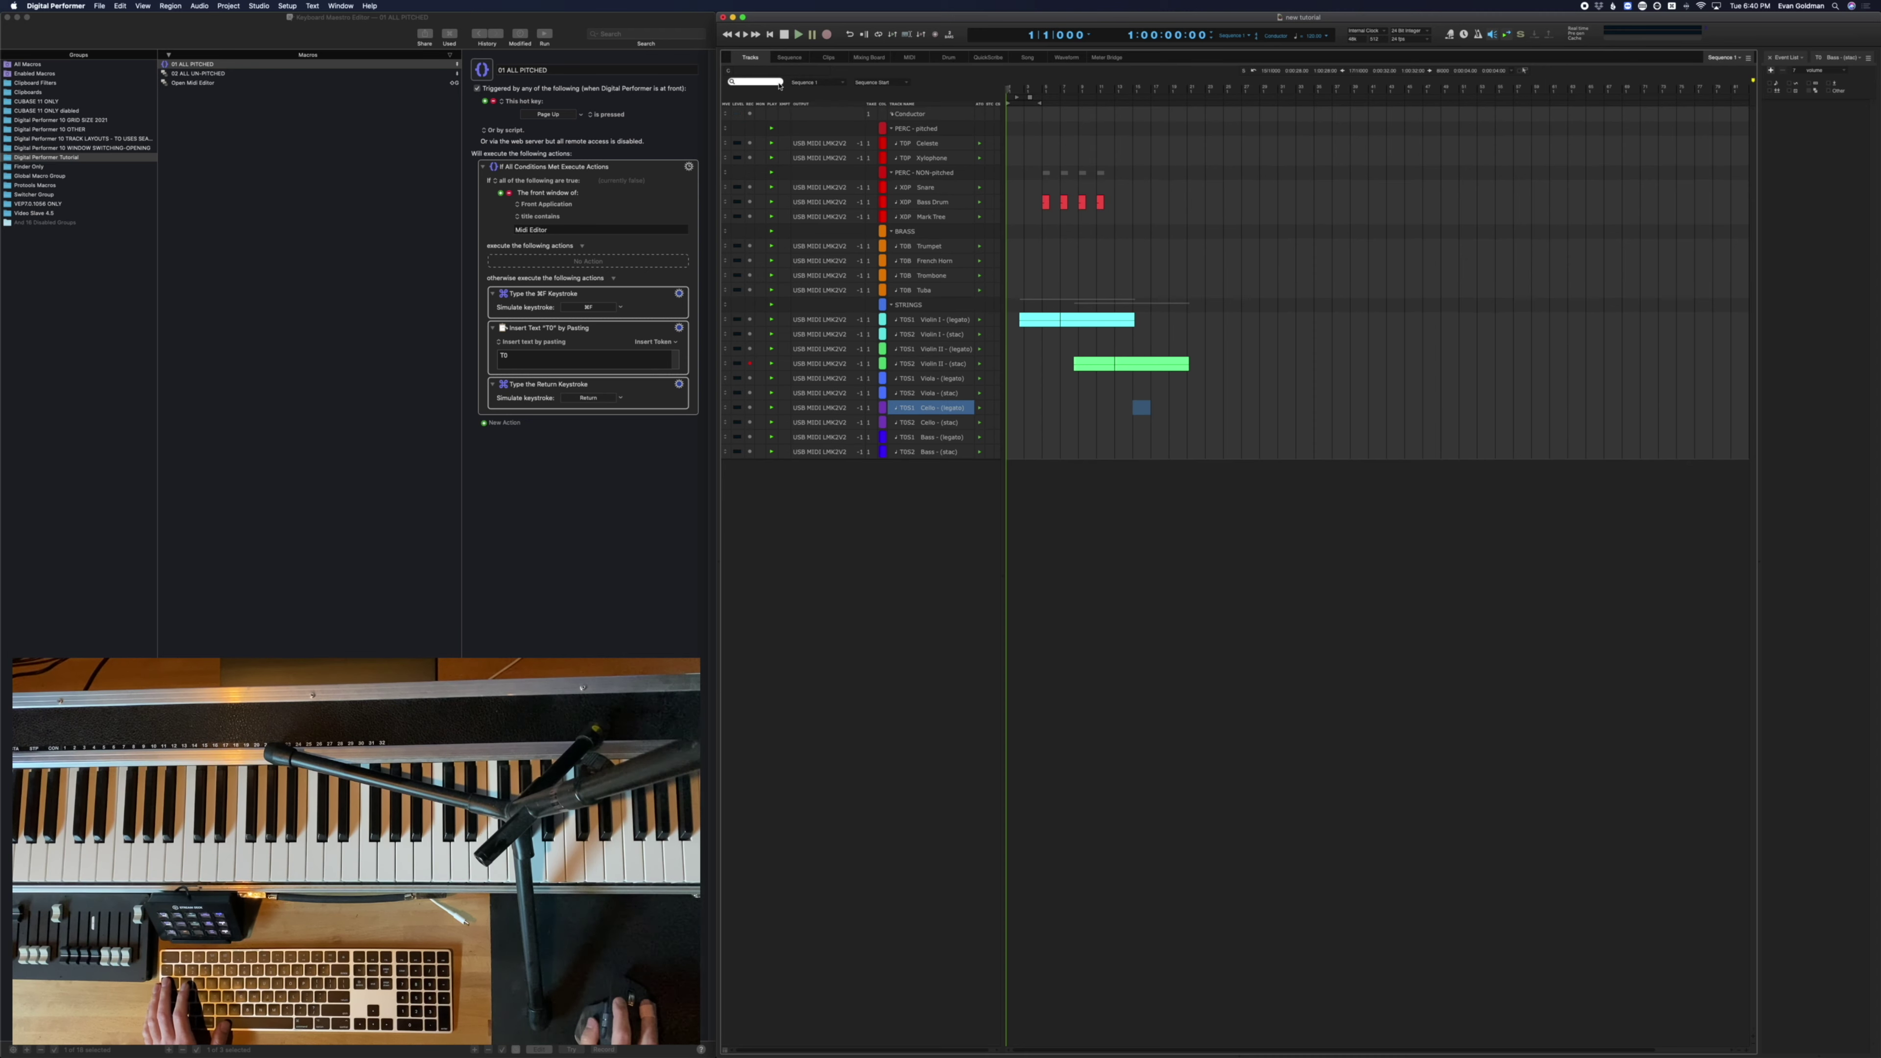
{"action": "key", "text": "Down"}
{"action": "left_click", "coordinate": [1106, 442]}
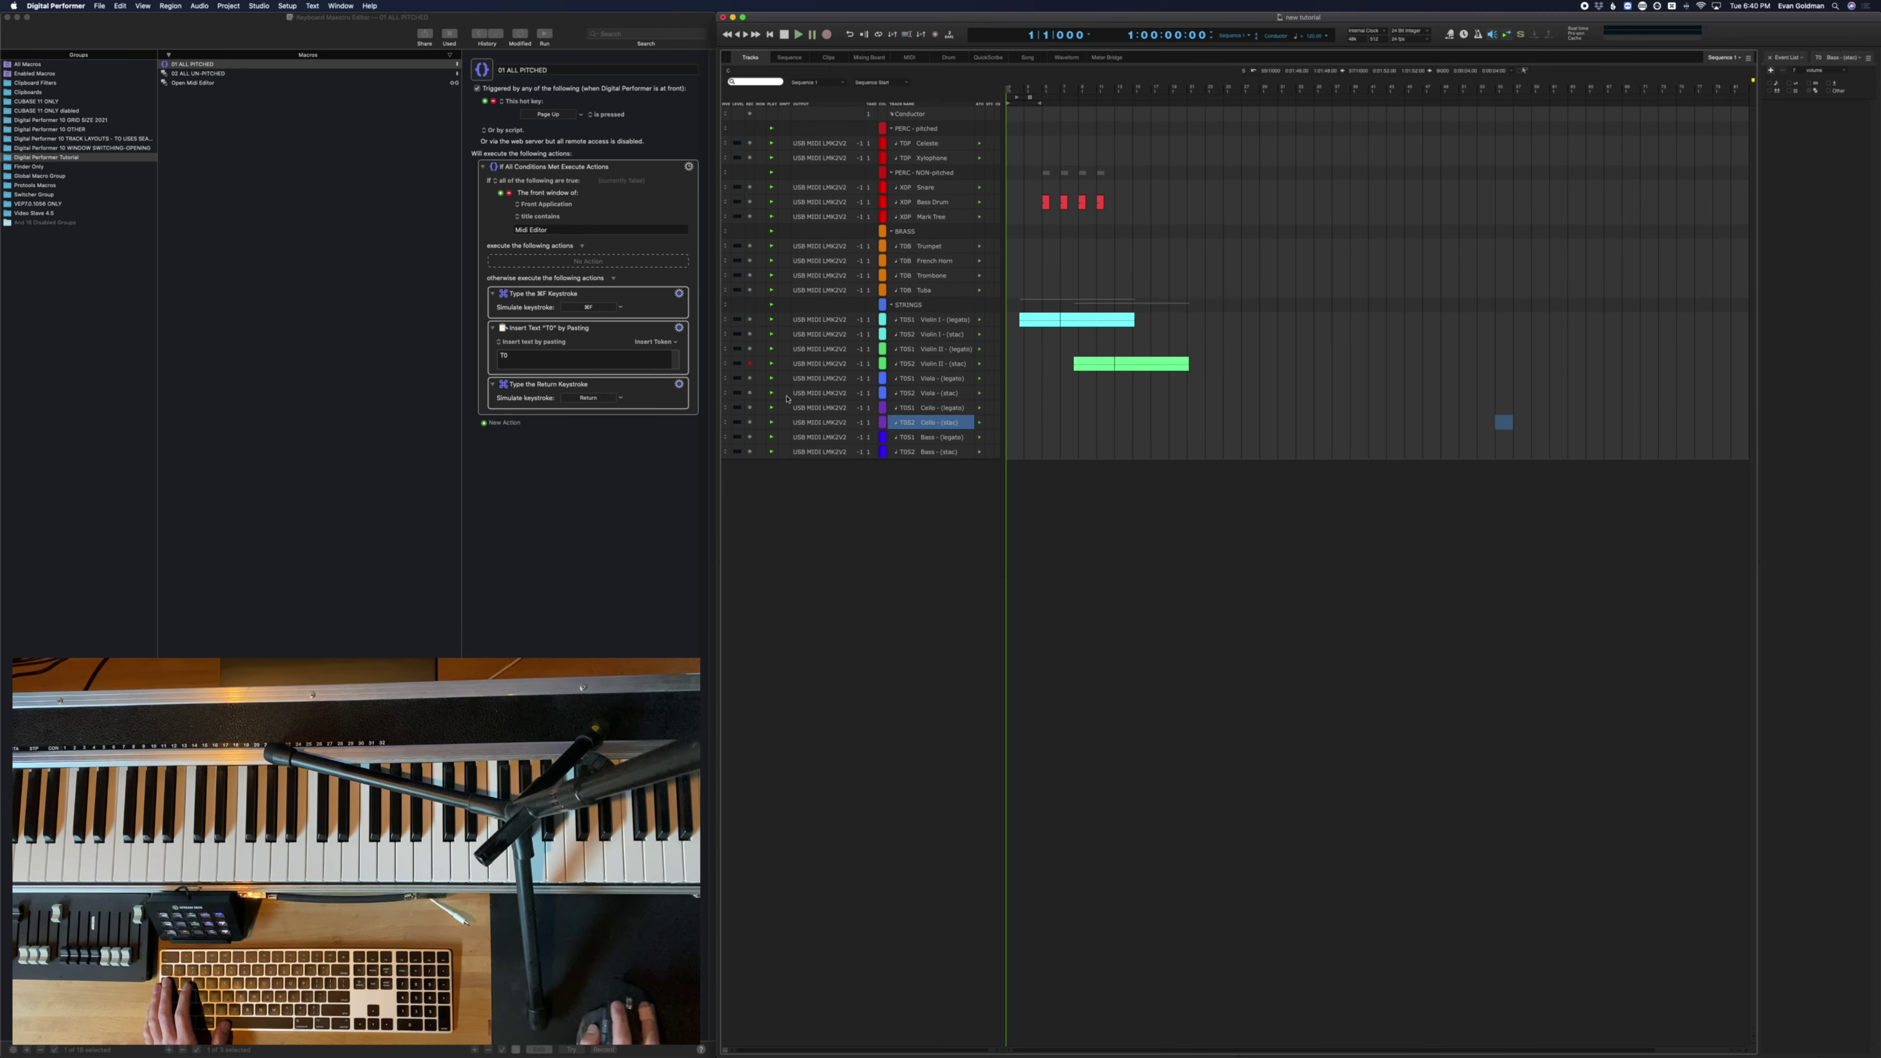
Switch to Keyboard Maestro and add an If Then Else action at the start of the 02 ALL UN-PITCHED macro
{"action": "left_click", "coordinate": [230, 84]}
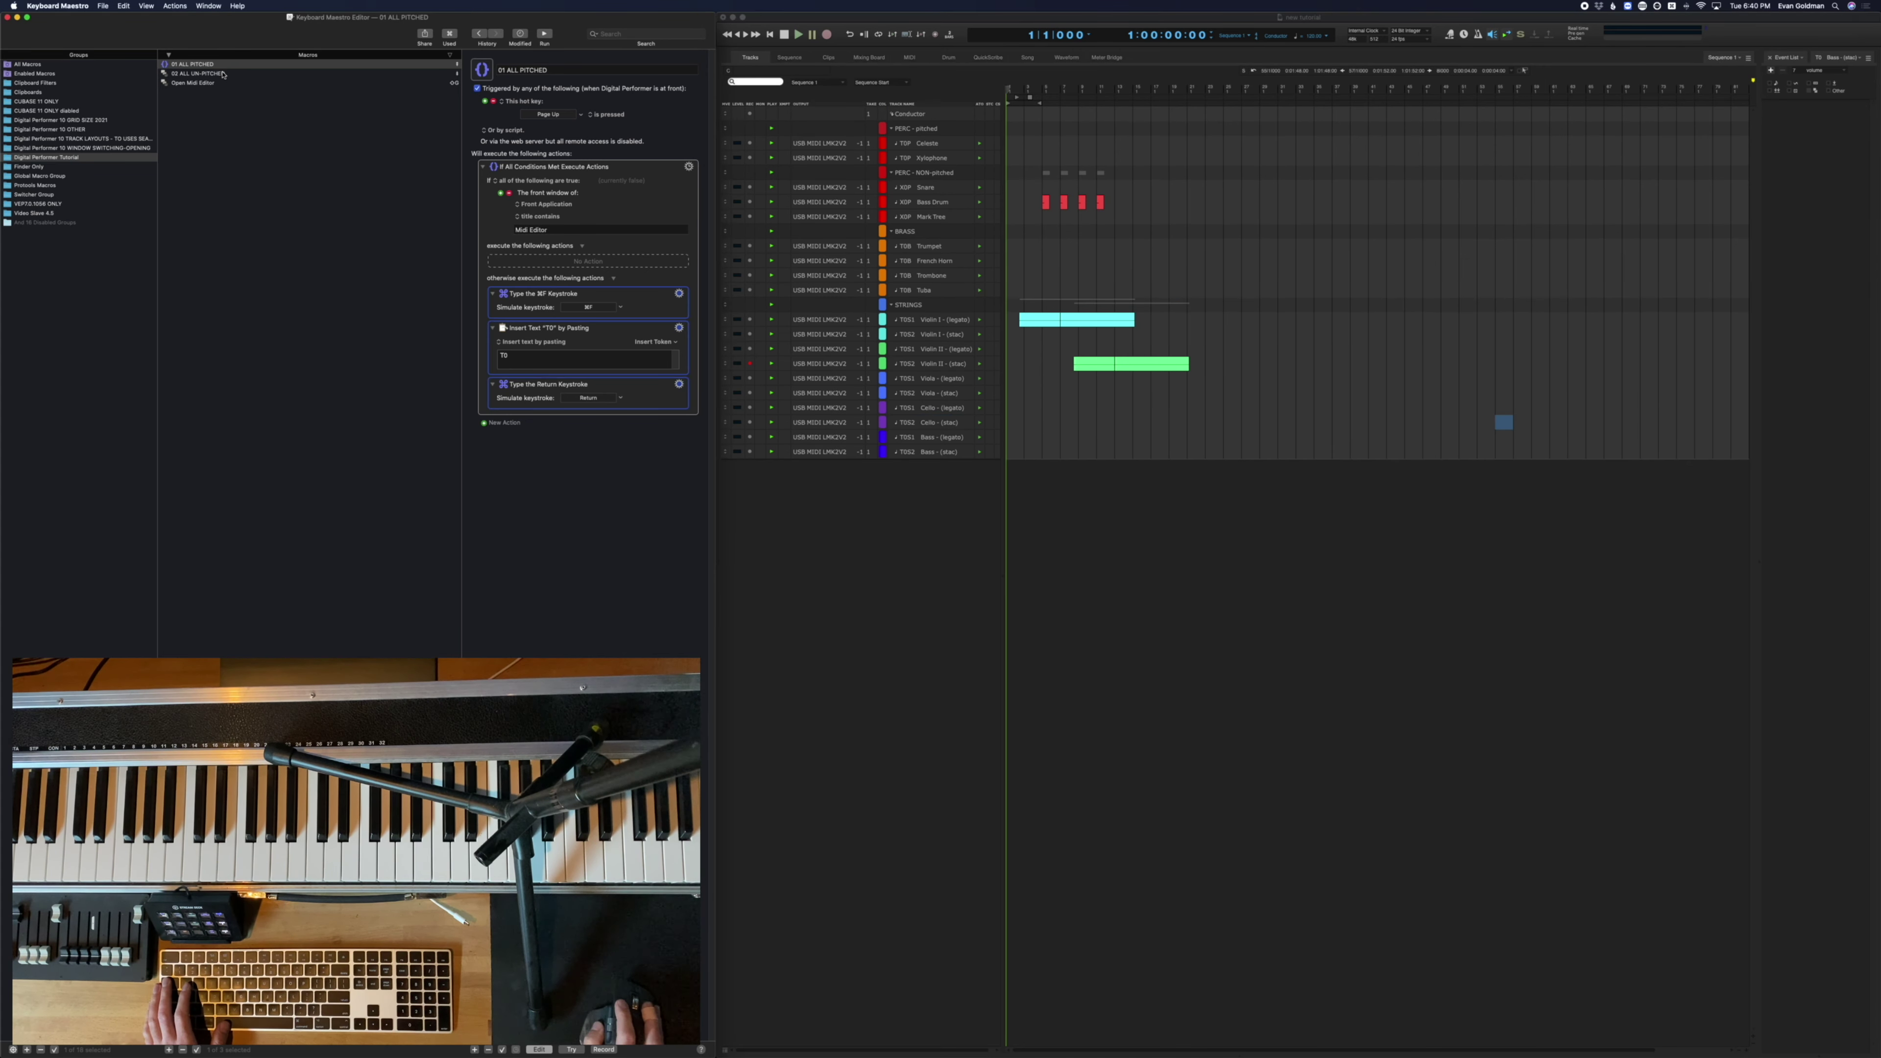
{"action": "left_click", "coordinate": [223, 74]}
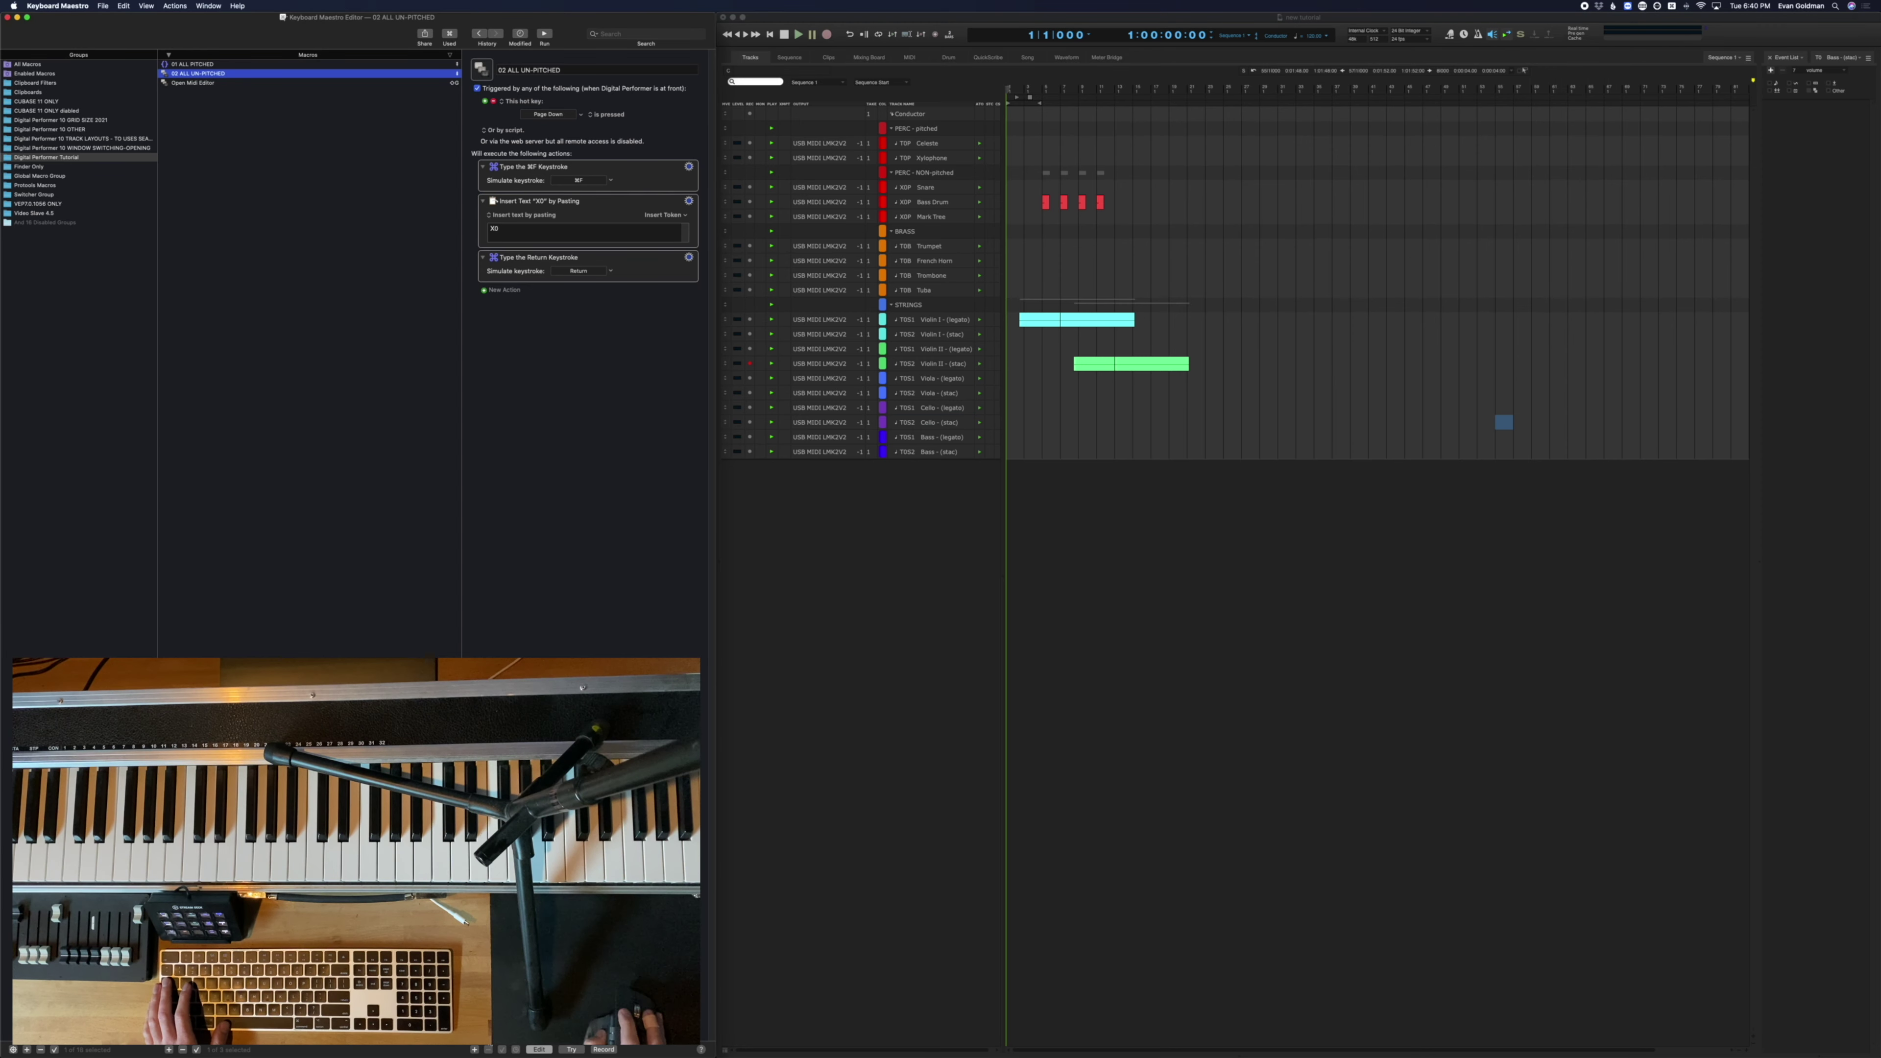
{"action": "left_click", "coordinate": [475, 1049]}
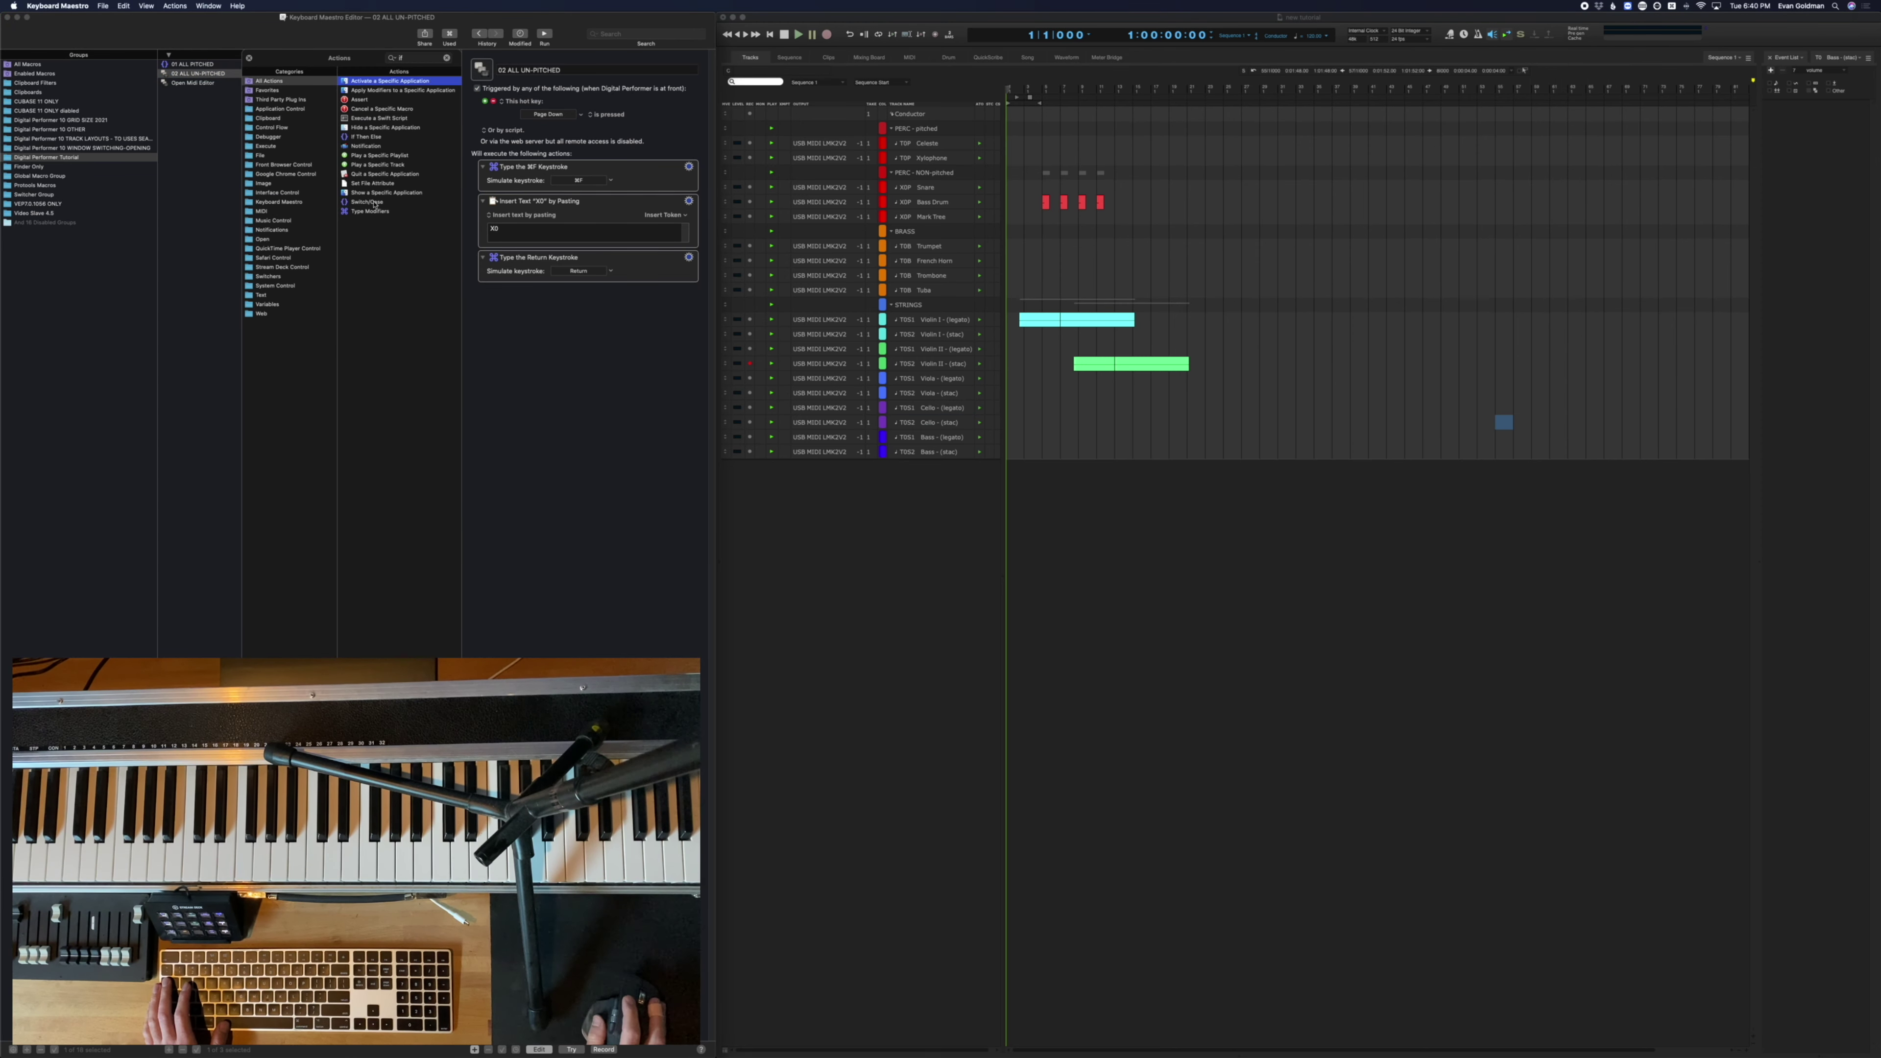
{"action": "left_click_drag", "start_coordinate": [367, 137], "coordinate": [519, 165]}
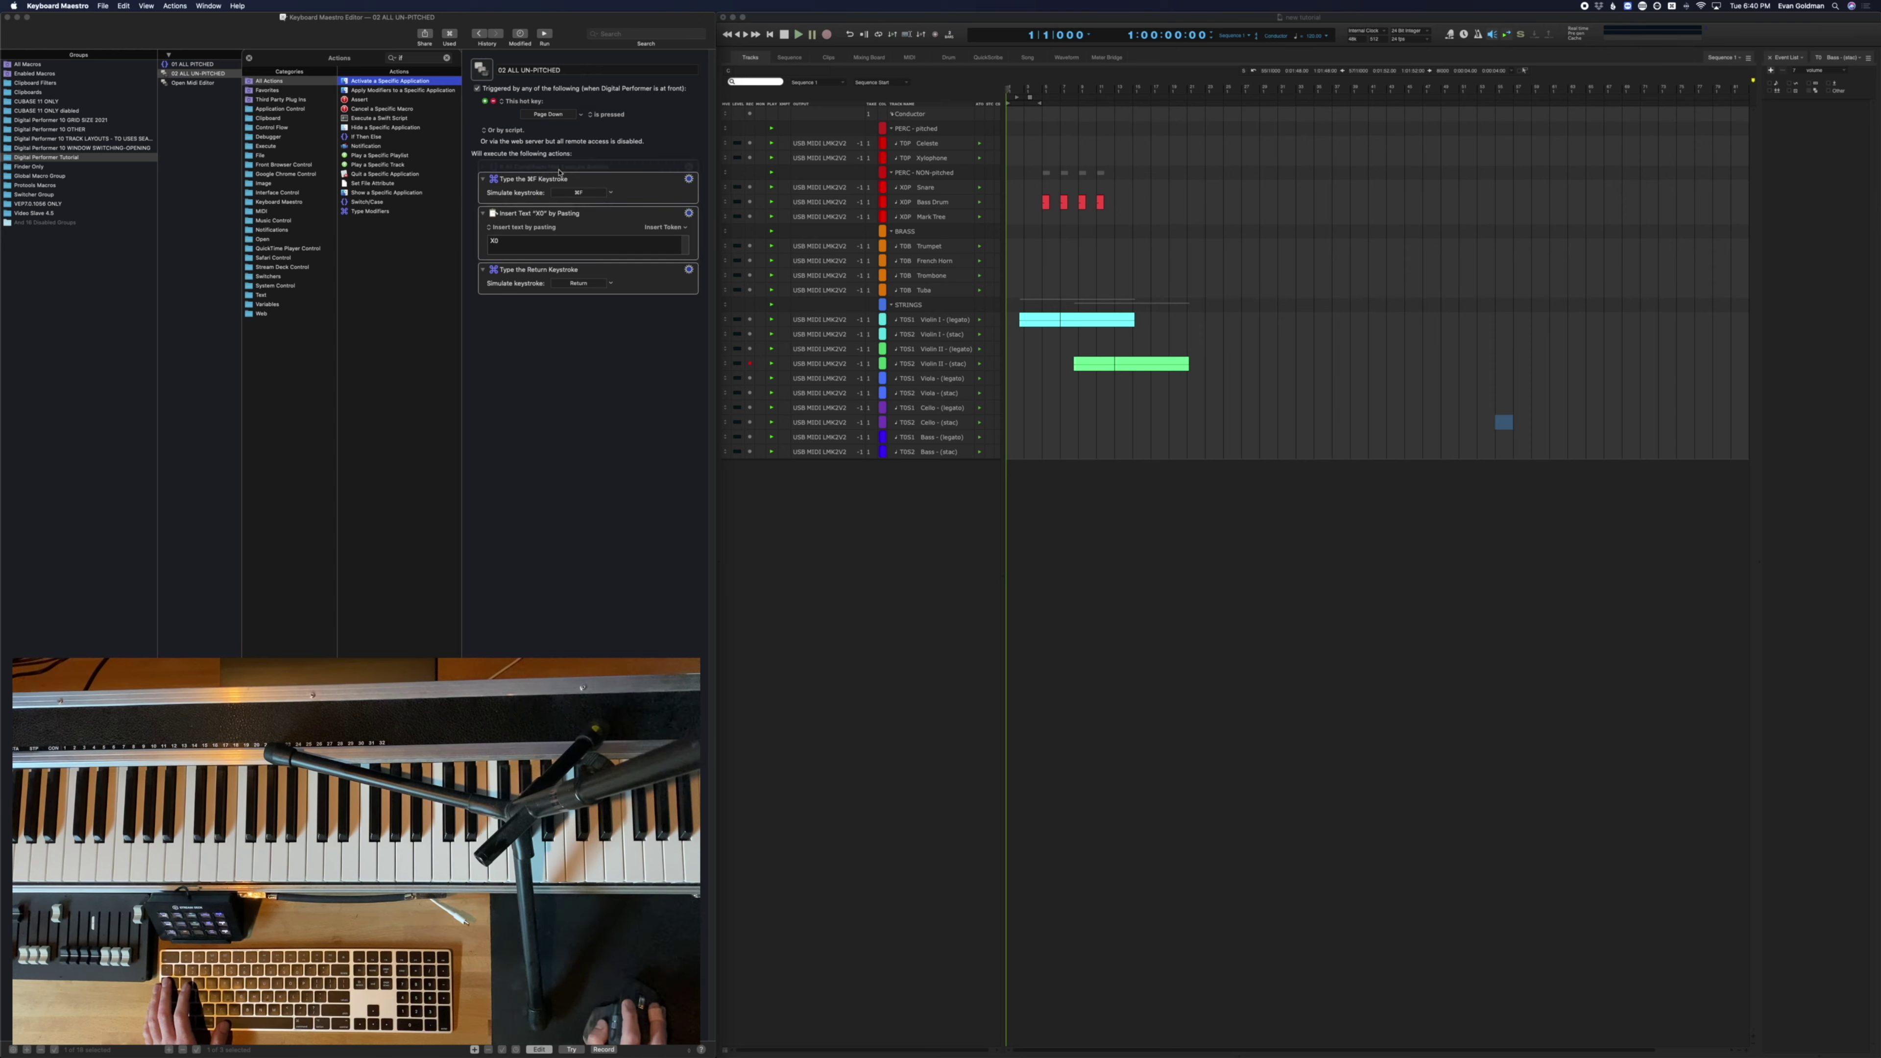
{"action": "left_click", "coordinate": [249, 58]}
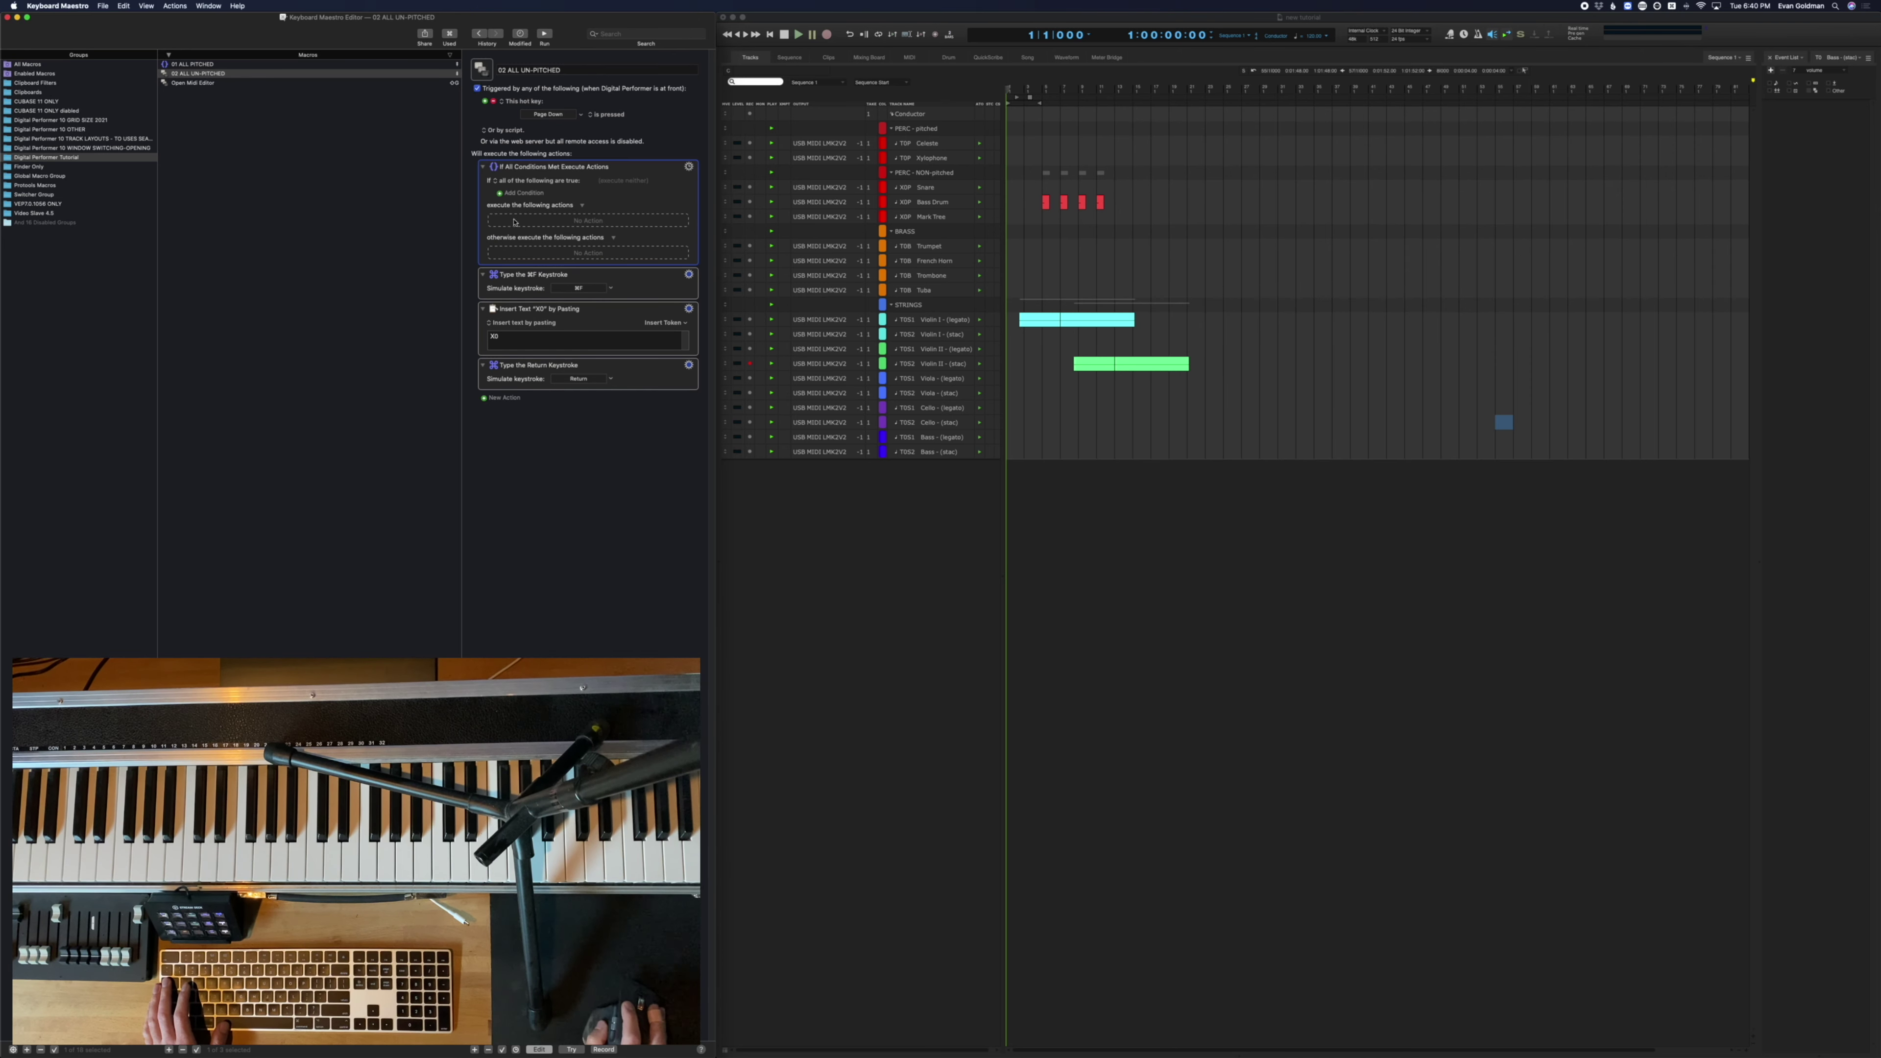
Add a condition to the If Then Else action requiring that the front application's front window title contains "MIDI Editor"
{"action": "left_click", "coordinate": [526, 194]}
{"action": "key", "text": "Return"}
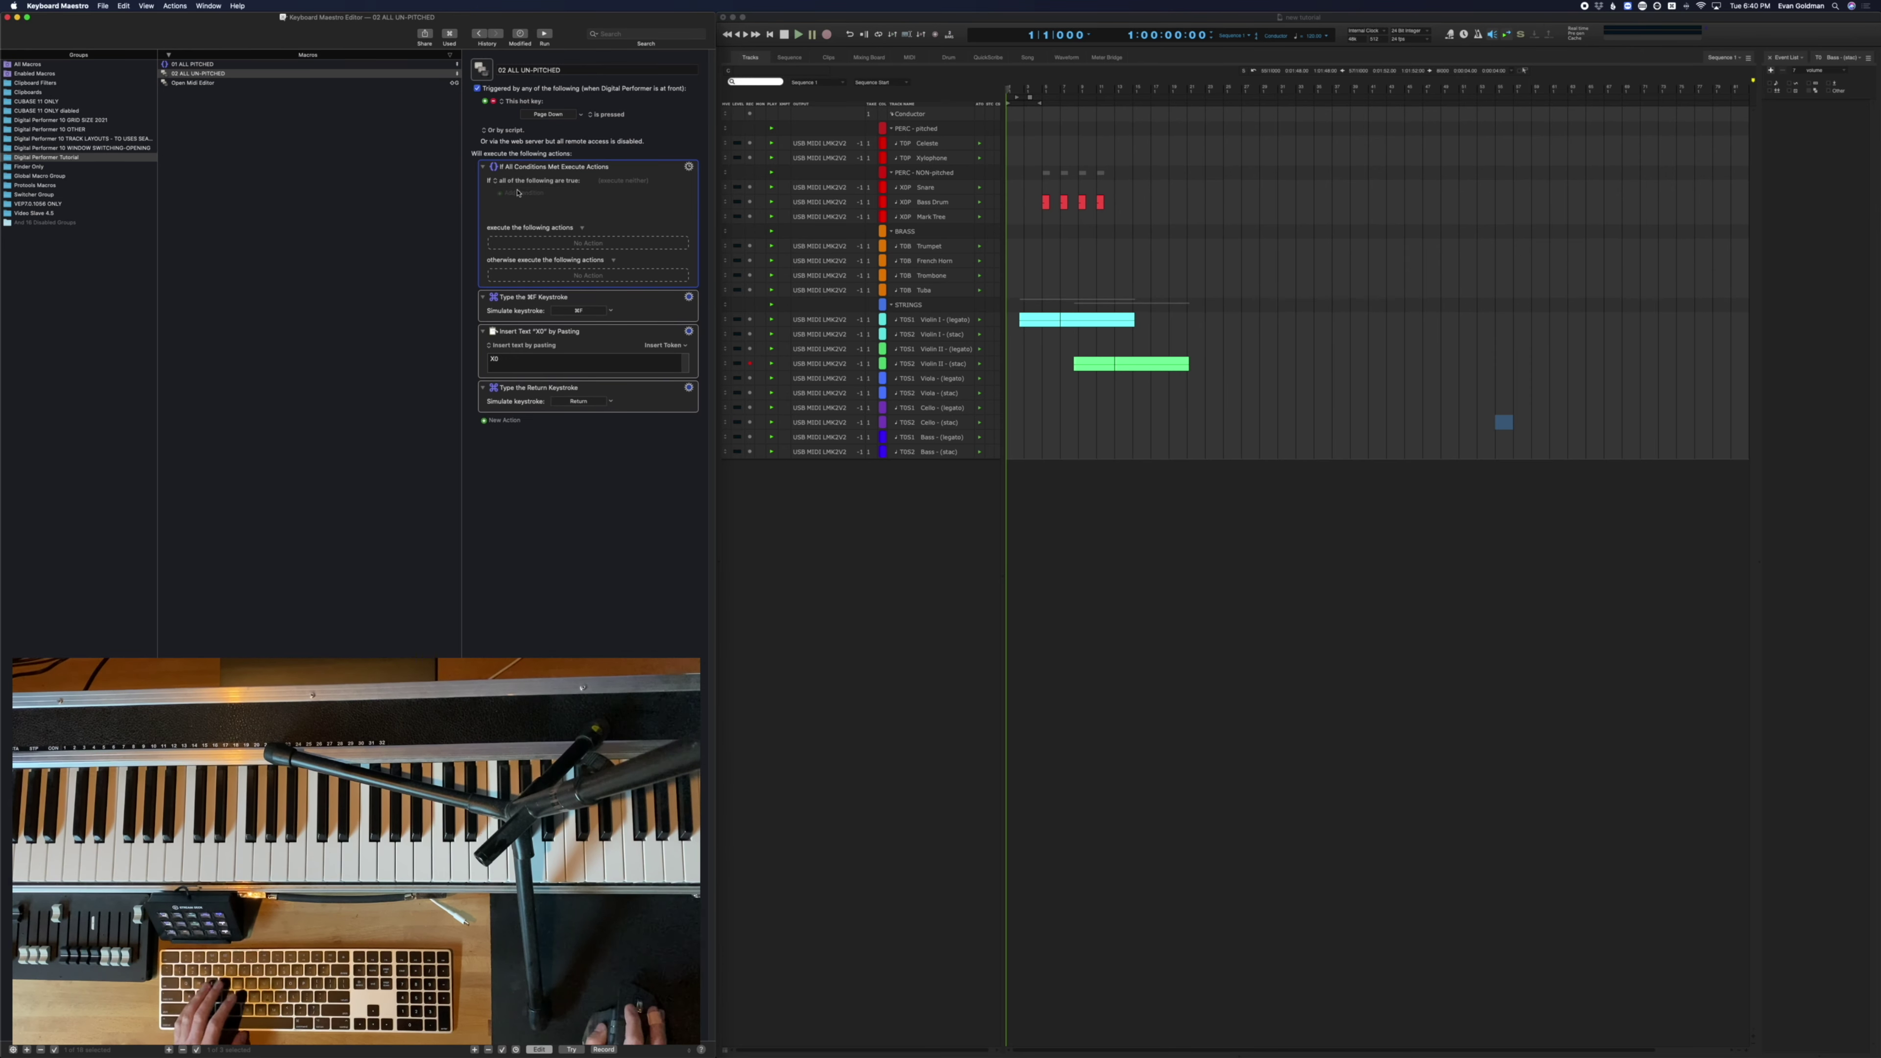
{"action": "left_click", "coordinate": [534, 218]}
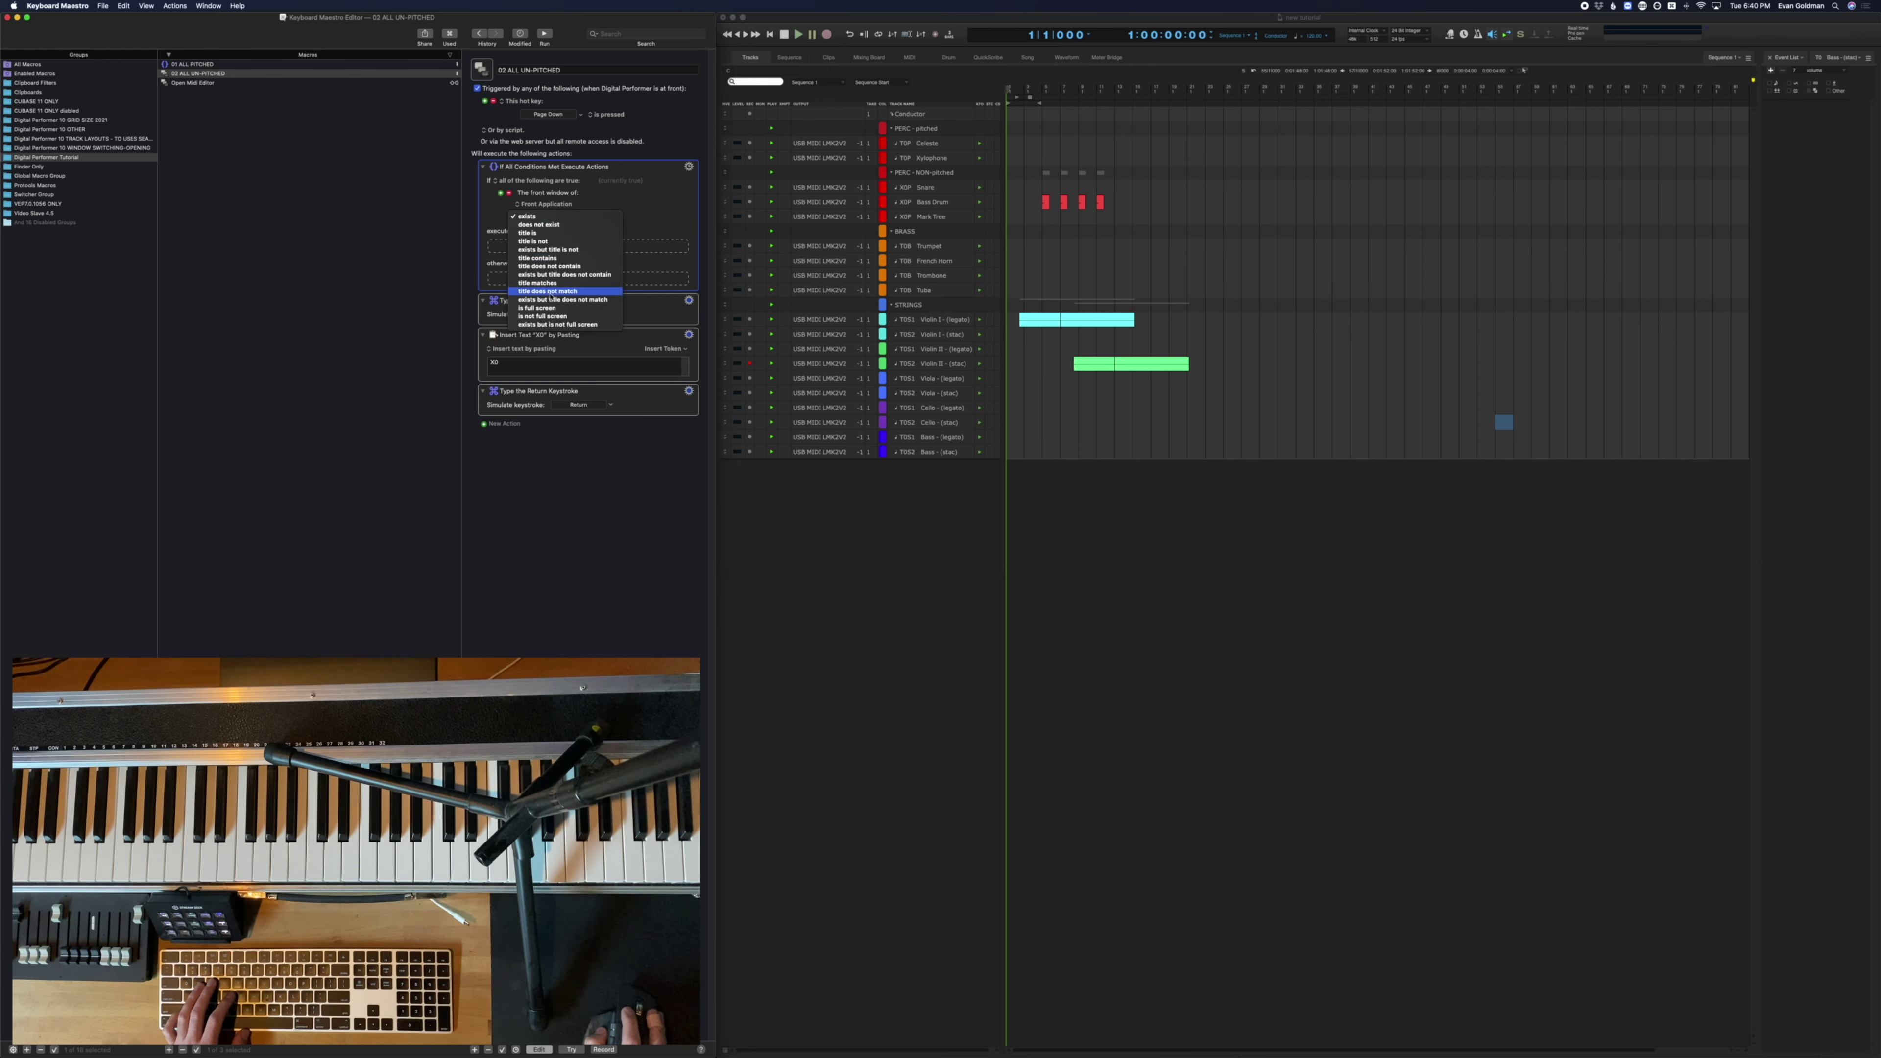
{"action": "left_click", "coordinate": [536, 284]}
{"action": "left_click", "coordinate": [534, 217]}
{"action": "left_click", "coordinate": [537, 191]}
{"action": "left_click", "coordinate": [610, 227]}
{"action": "type", "text": "MI"}
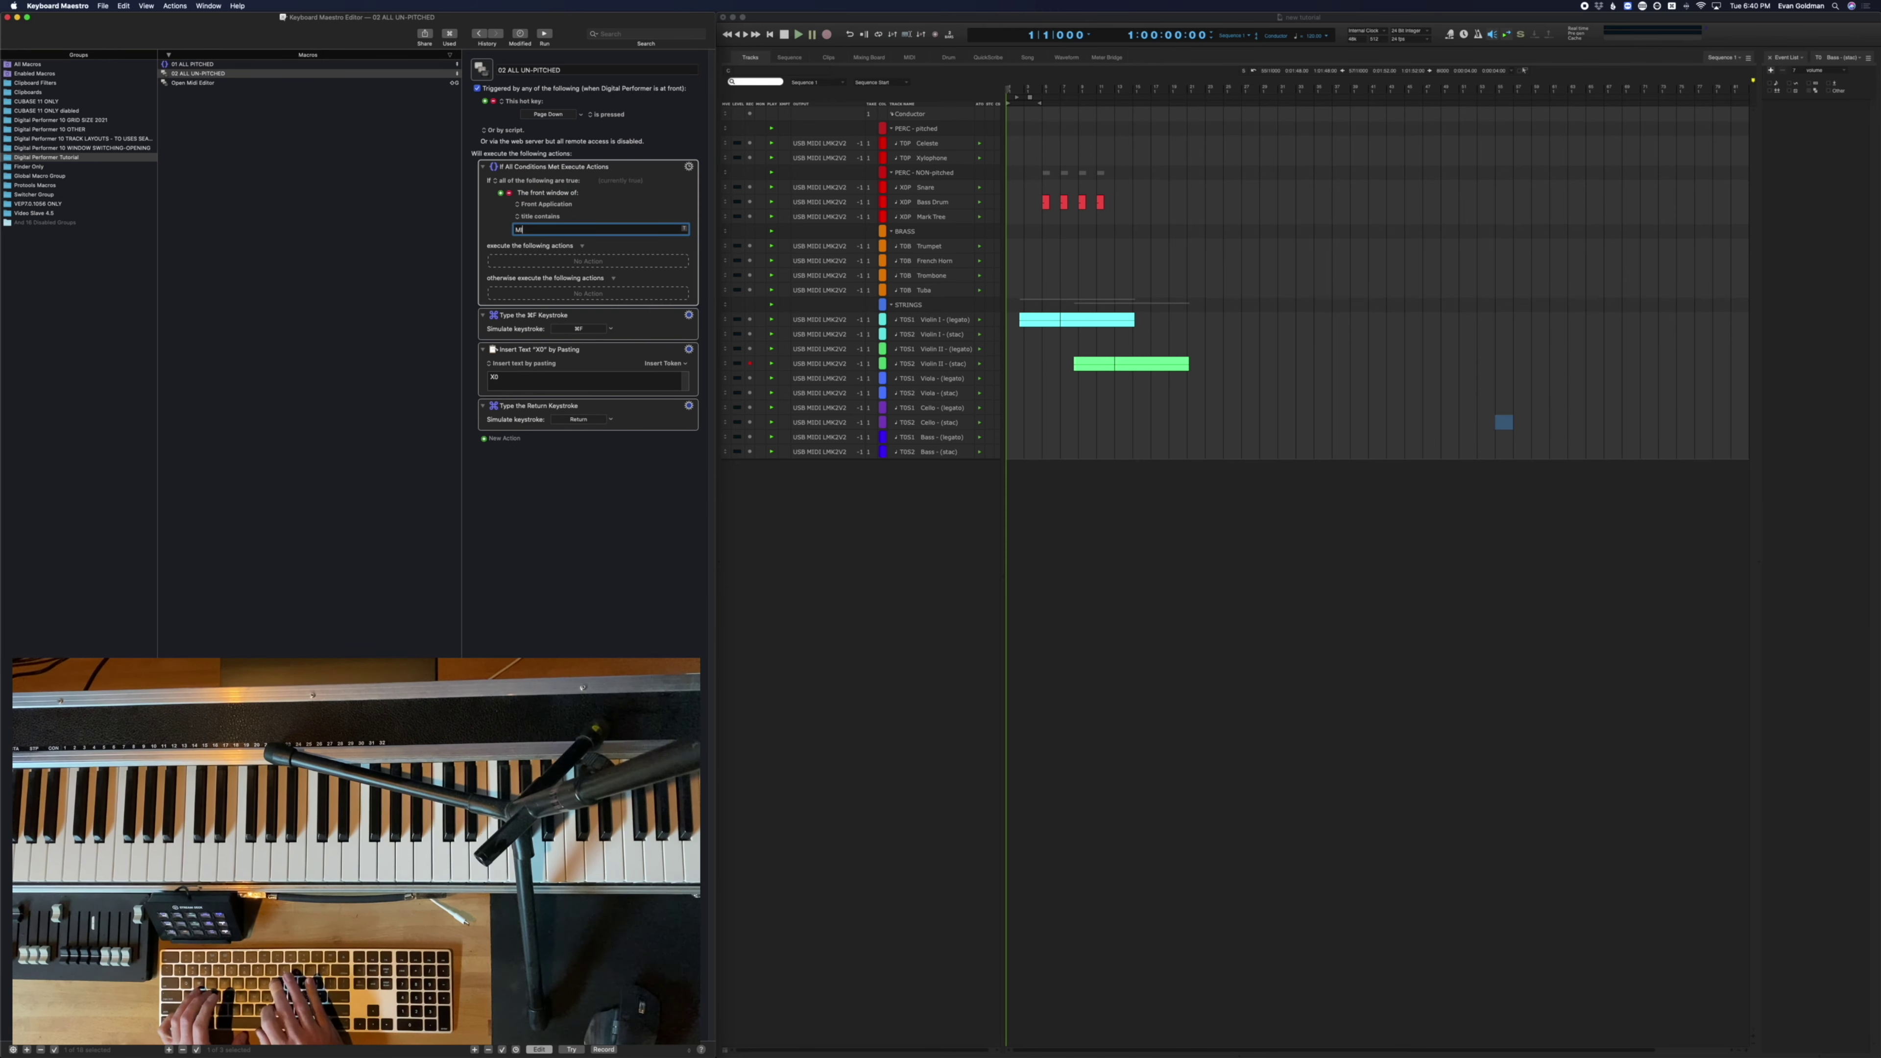
{"action": "type", "text": "DI EDitor"}
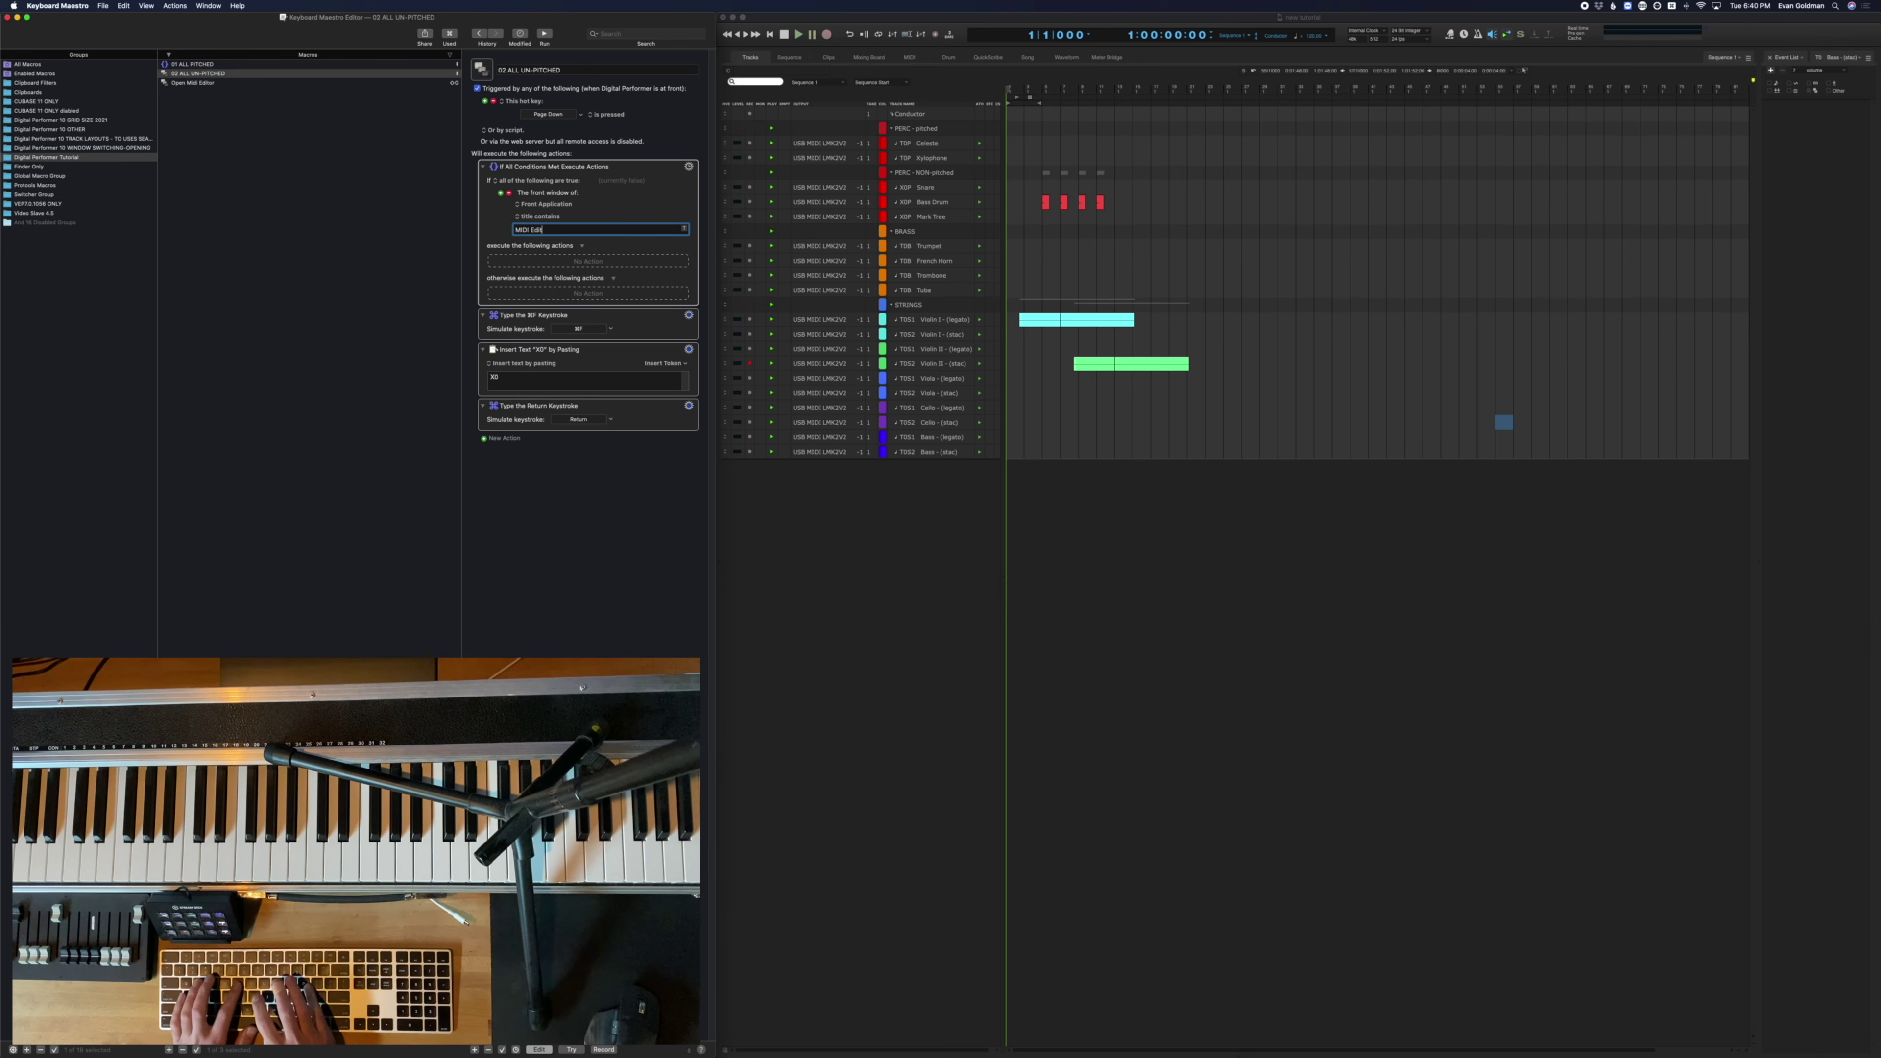
Move the ⌘F keystroke, "XO" text and Return keystroke actions into the condition's otherwise section
{"action": "left_click", "coordinate": [654, 334]}
{"action": "left_click", "coordinate": [652, 360], "text": "shift"}
{"action": "left_click_drag", "start_coordinate": [652, 360], "coordinate": [588, 290]}
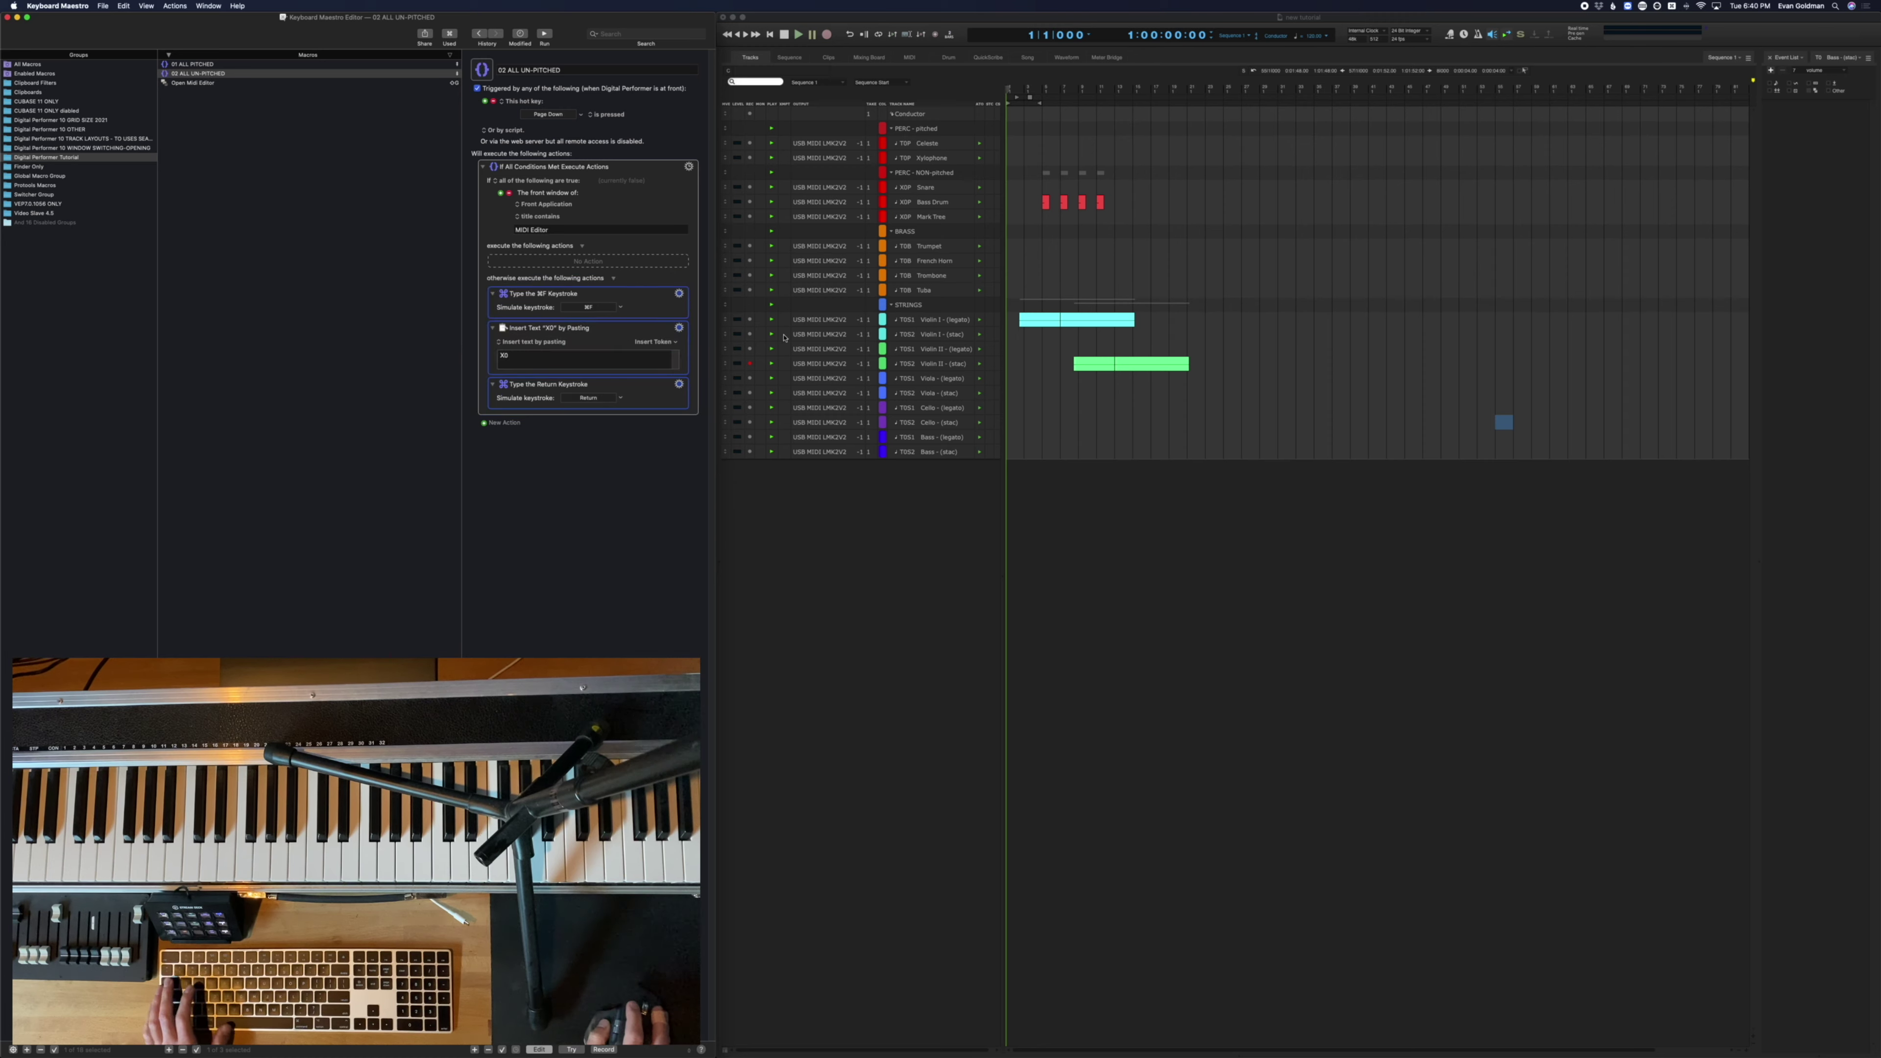
In Digital Performer, open the Violin II (stac) phrase in the MIDI editor and clear the selection
{"action": "left_click", "coordinate": [1210, 373]}
{"action": "left_click", "coordinate": [1210, 373]}
{"action": "key", "text": "shift+g"}
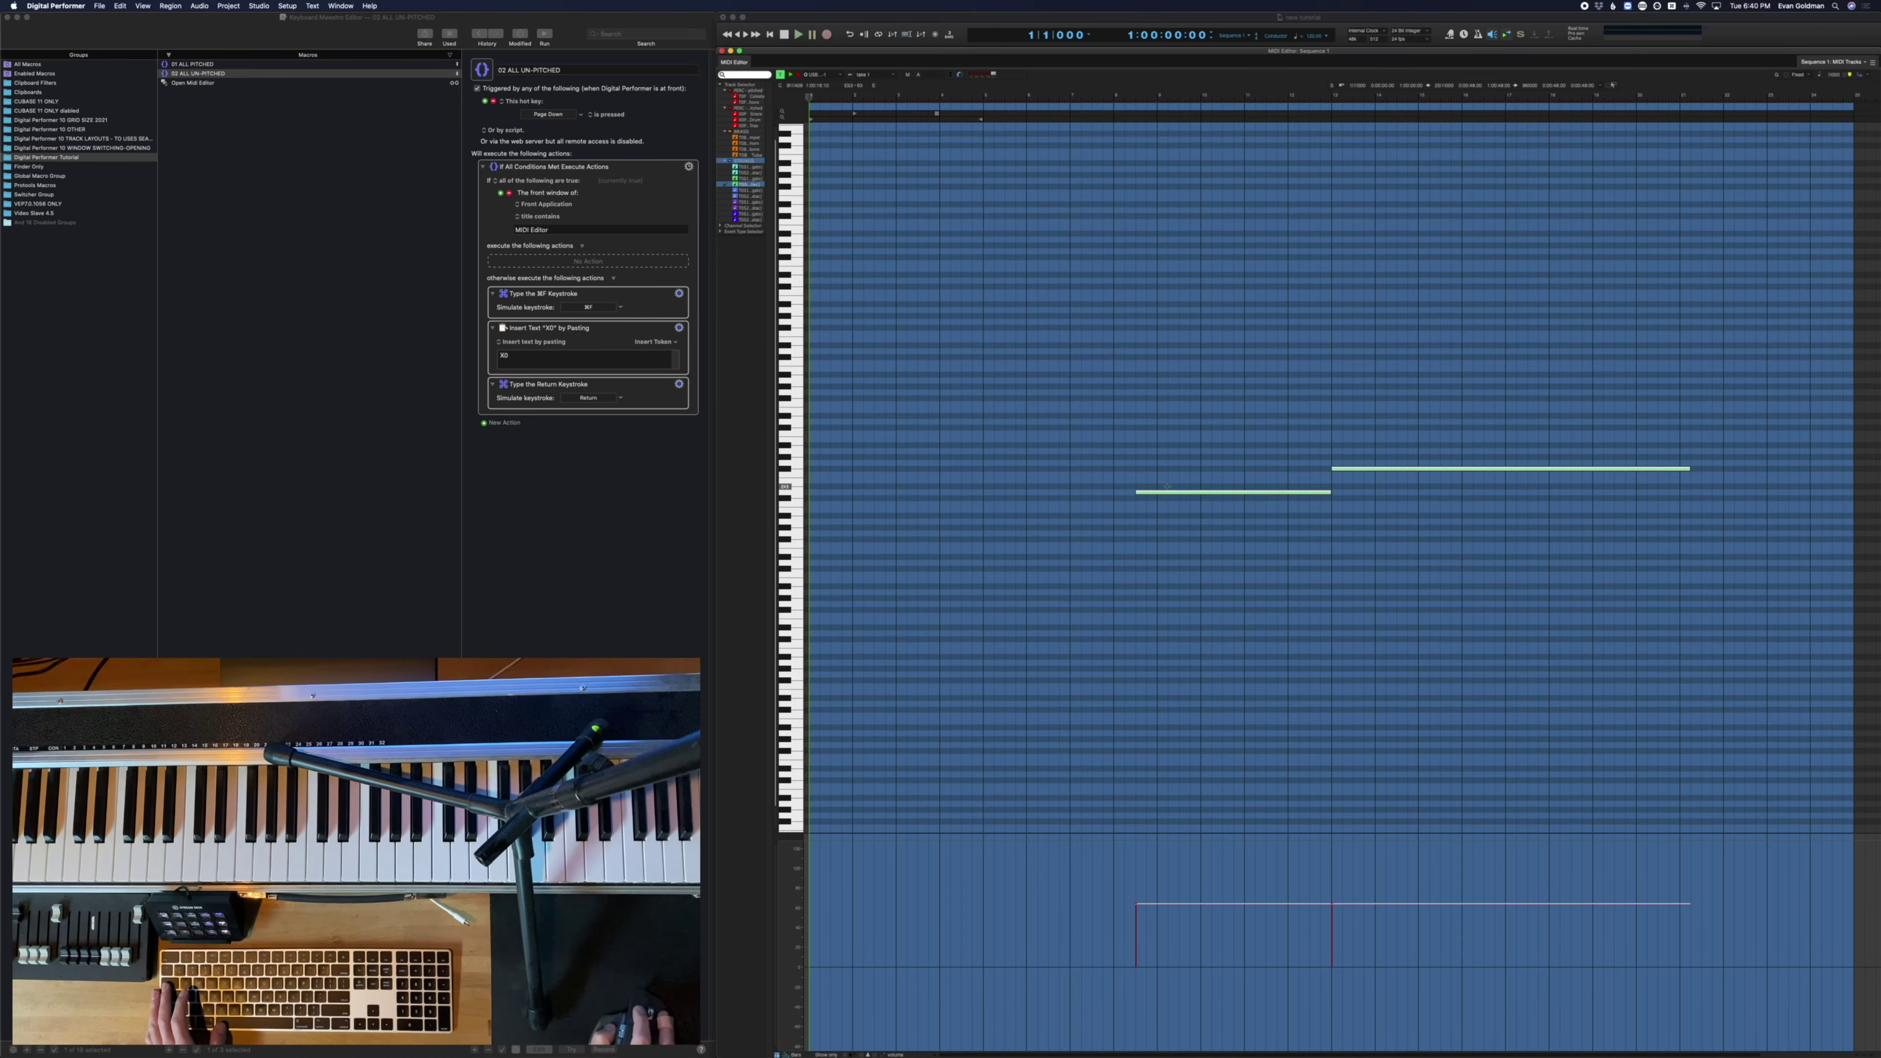
{"action": "left_click", "coordinate": [1168, 486]}
{"action": "scroll", "coordinate": [1116, 427], "scroll_direction": "right", "scroll_amount": 3}
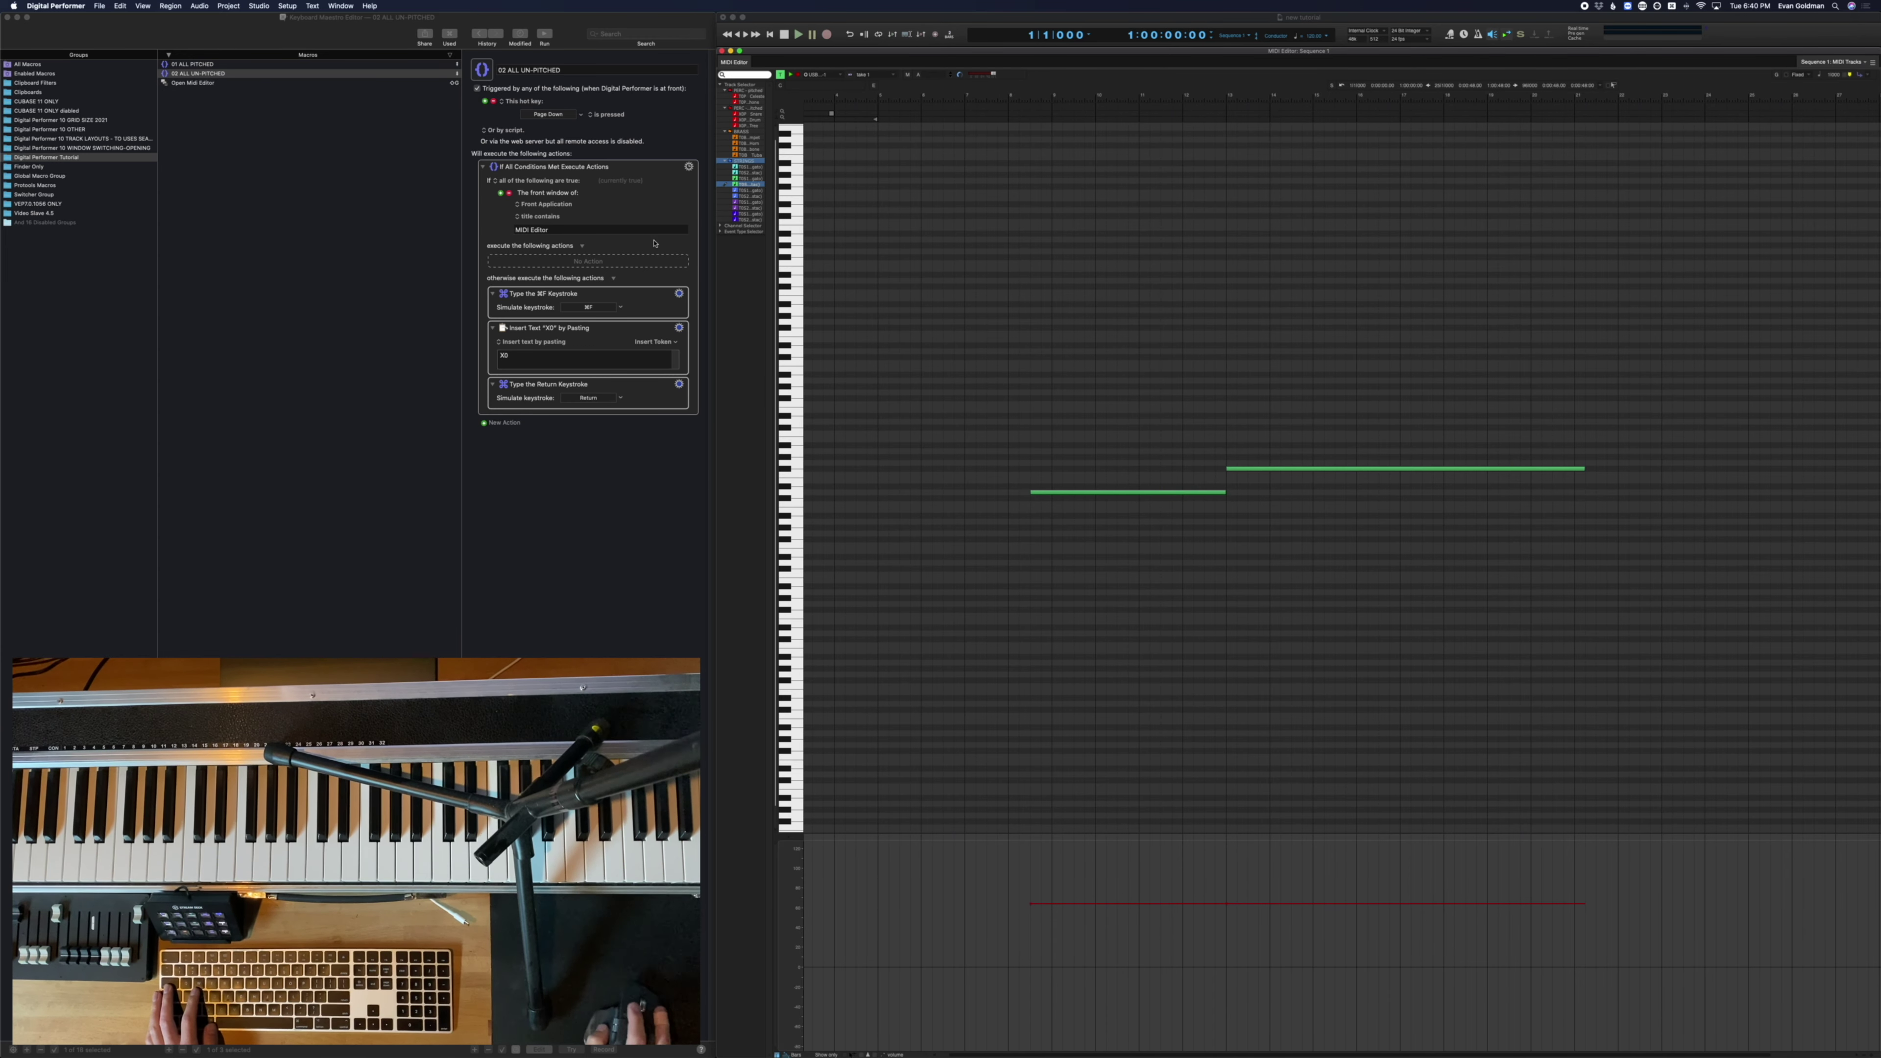
Switch to Keyboard Maestro, duplicate the three otherwise actions into the execute section, and add an F17 keystroke after them
{"action": "left_click", "coordinate": [654, 394]}
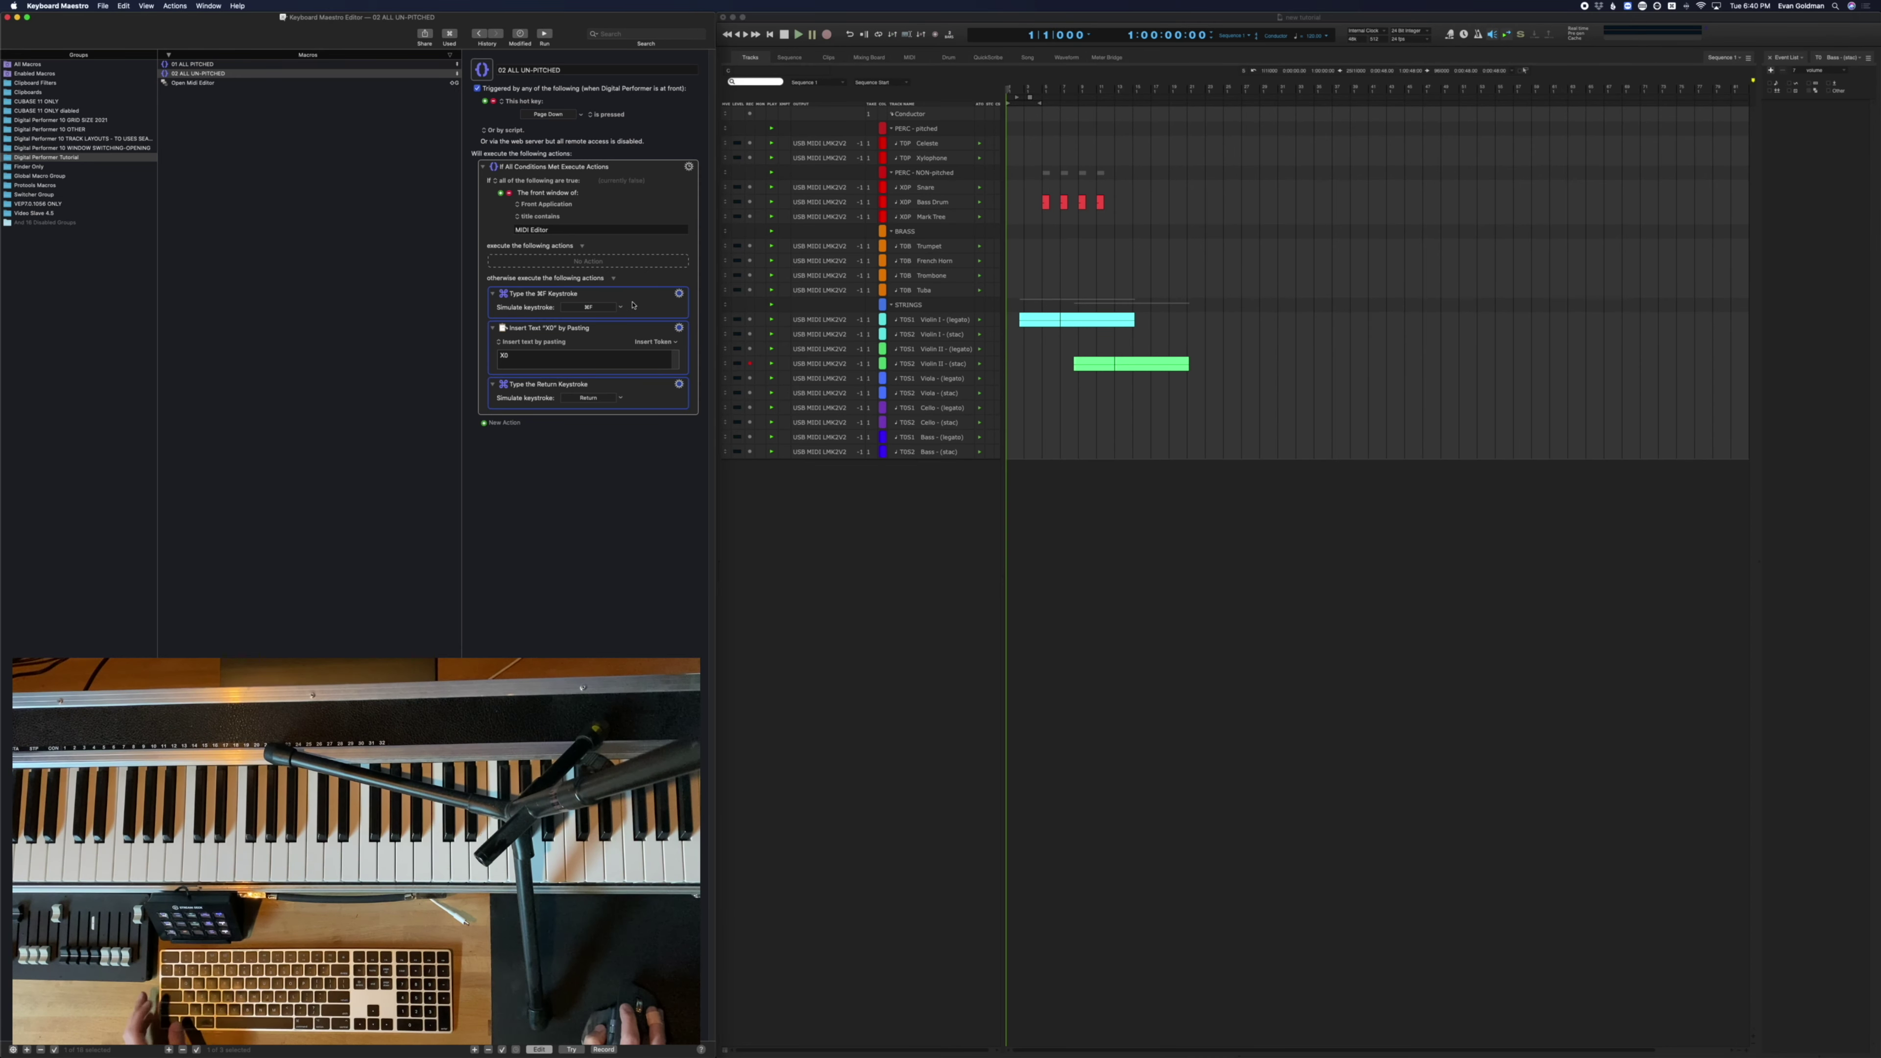
{"action": "left_click_drag", "start_coordinate": [635, 303], "coordinate": [632, 262]}
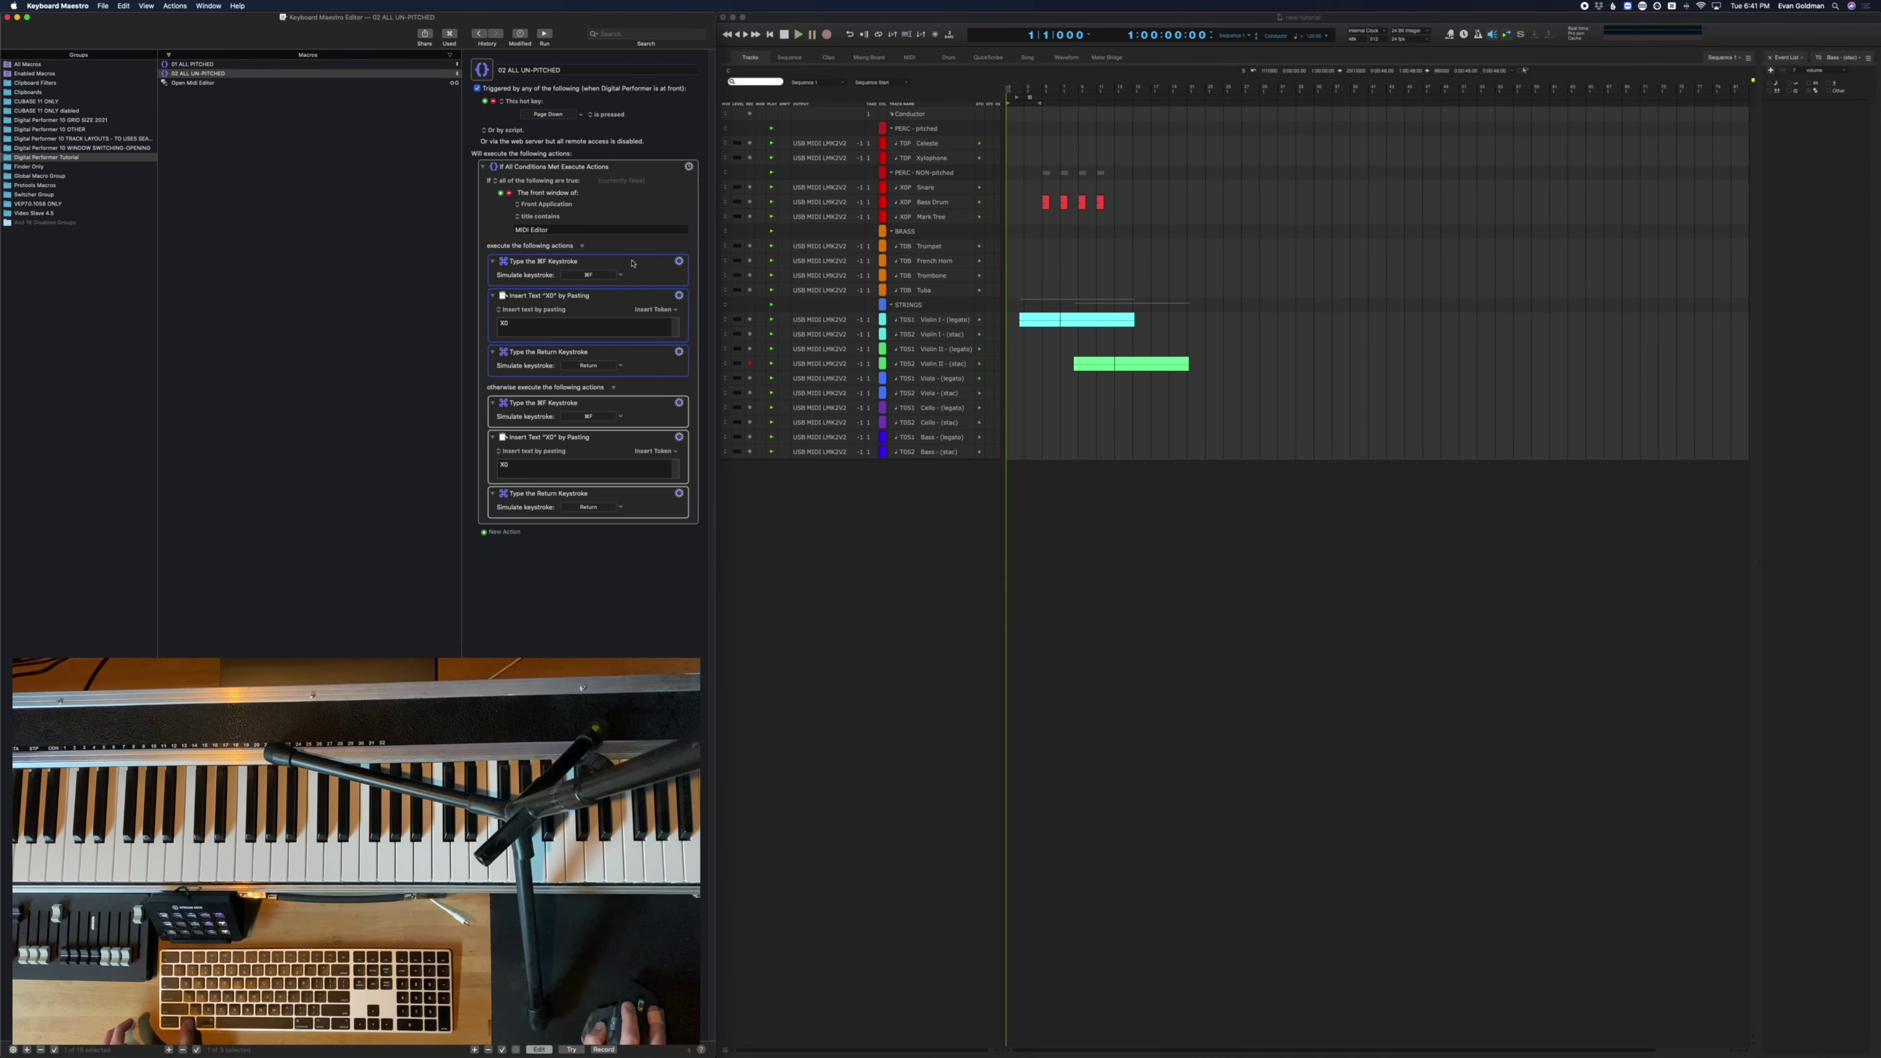
{"action": "left_click", "coordinate": [637, 365]}
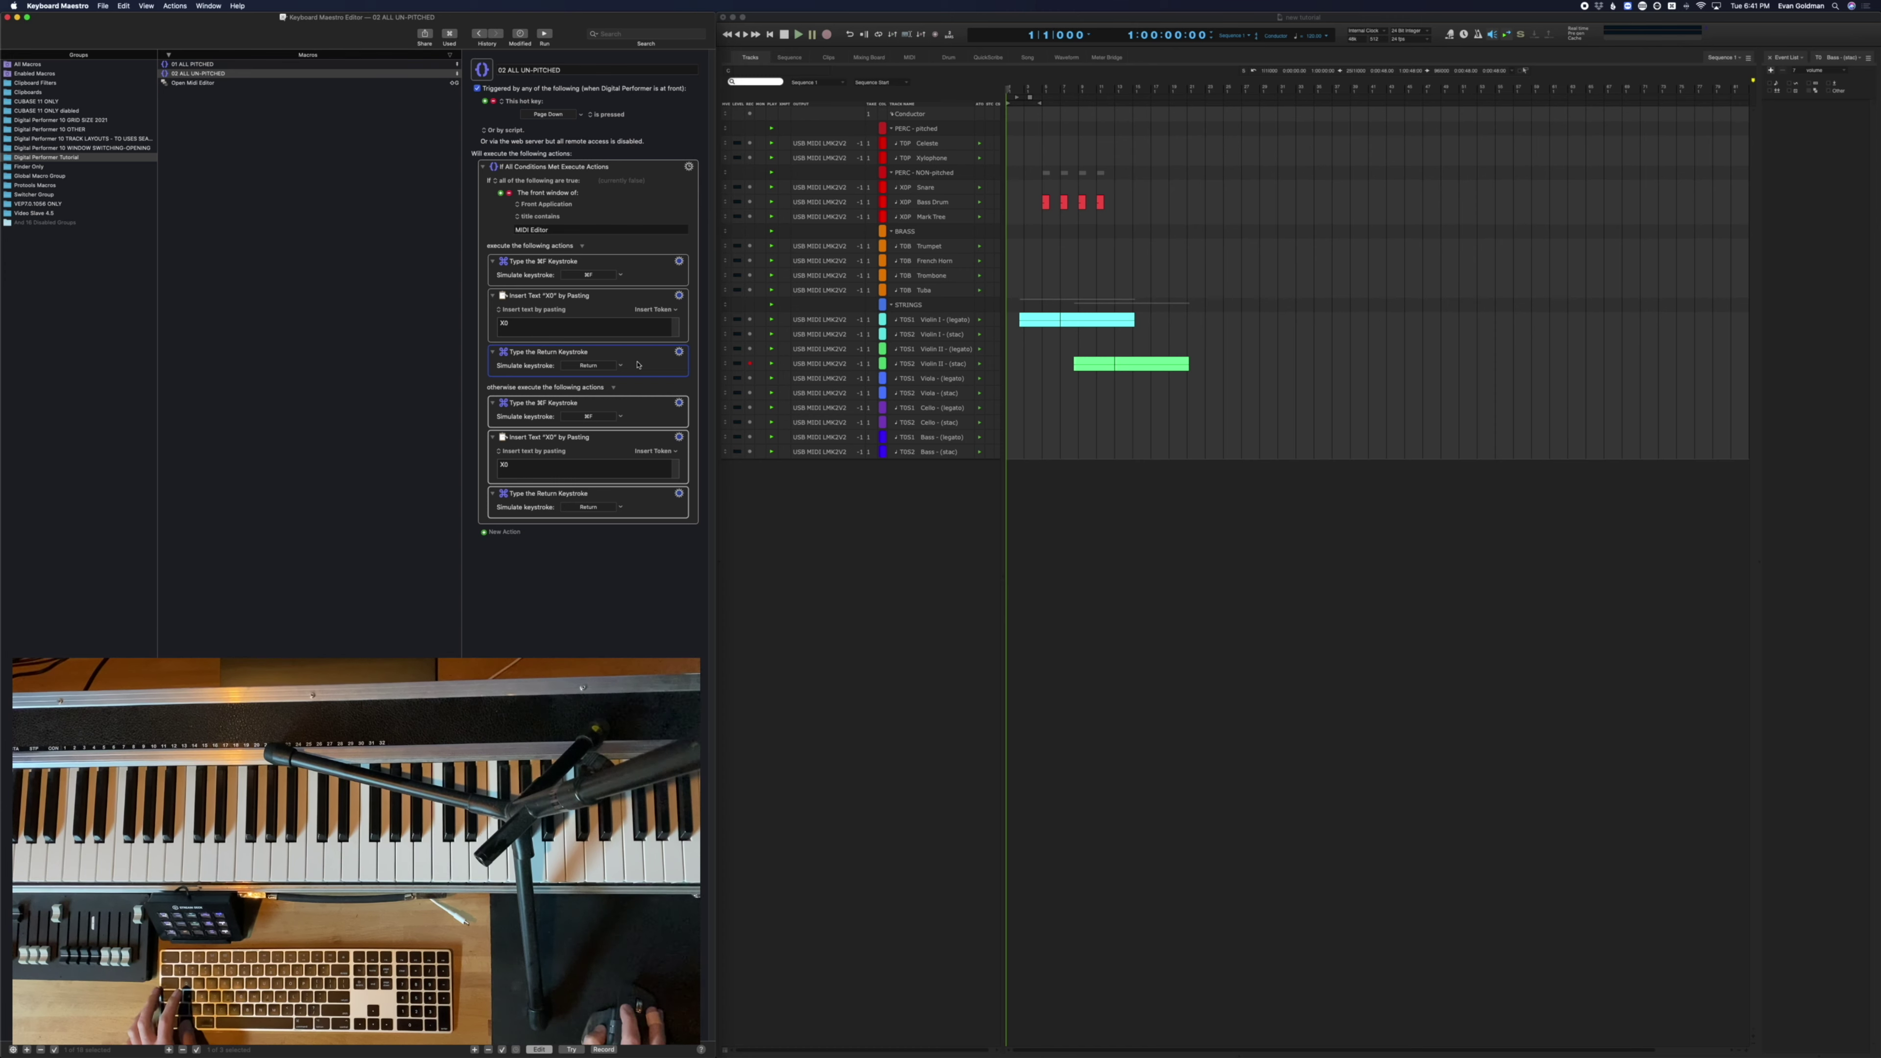
{"action": "left_click_drag", "start_coordinate": [638, 364], "coordinate": [619, 404]}
{"action": "left_click", "coordinate": [587, 401]}
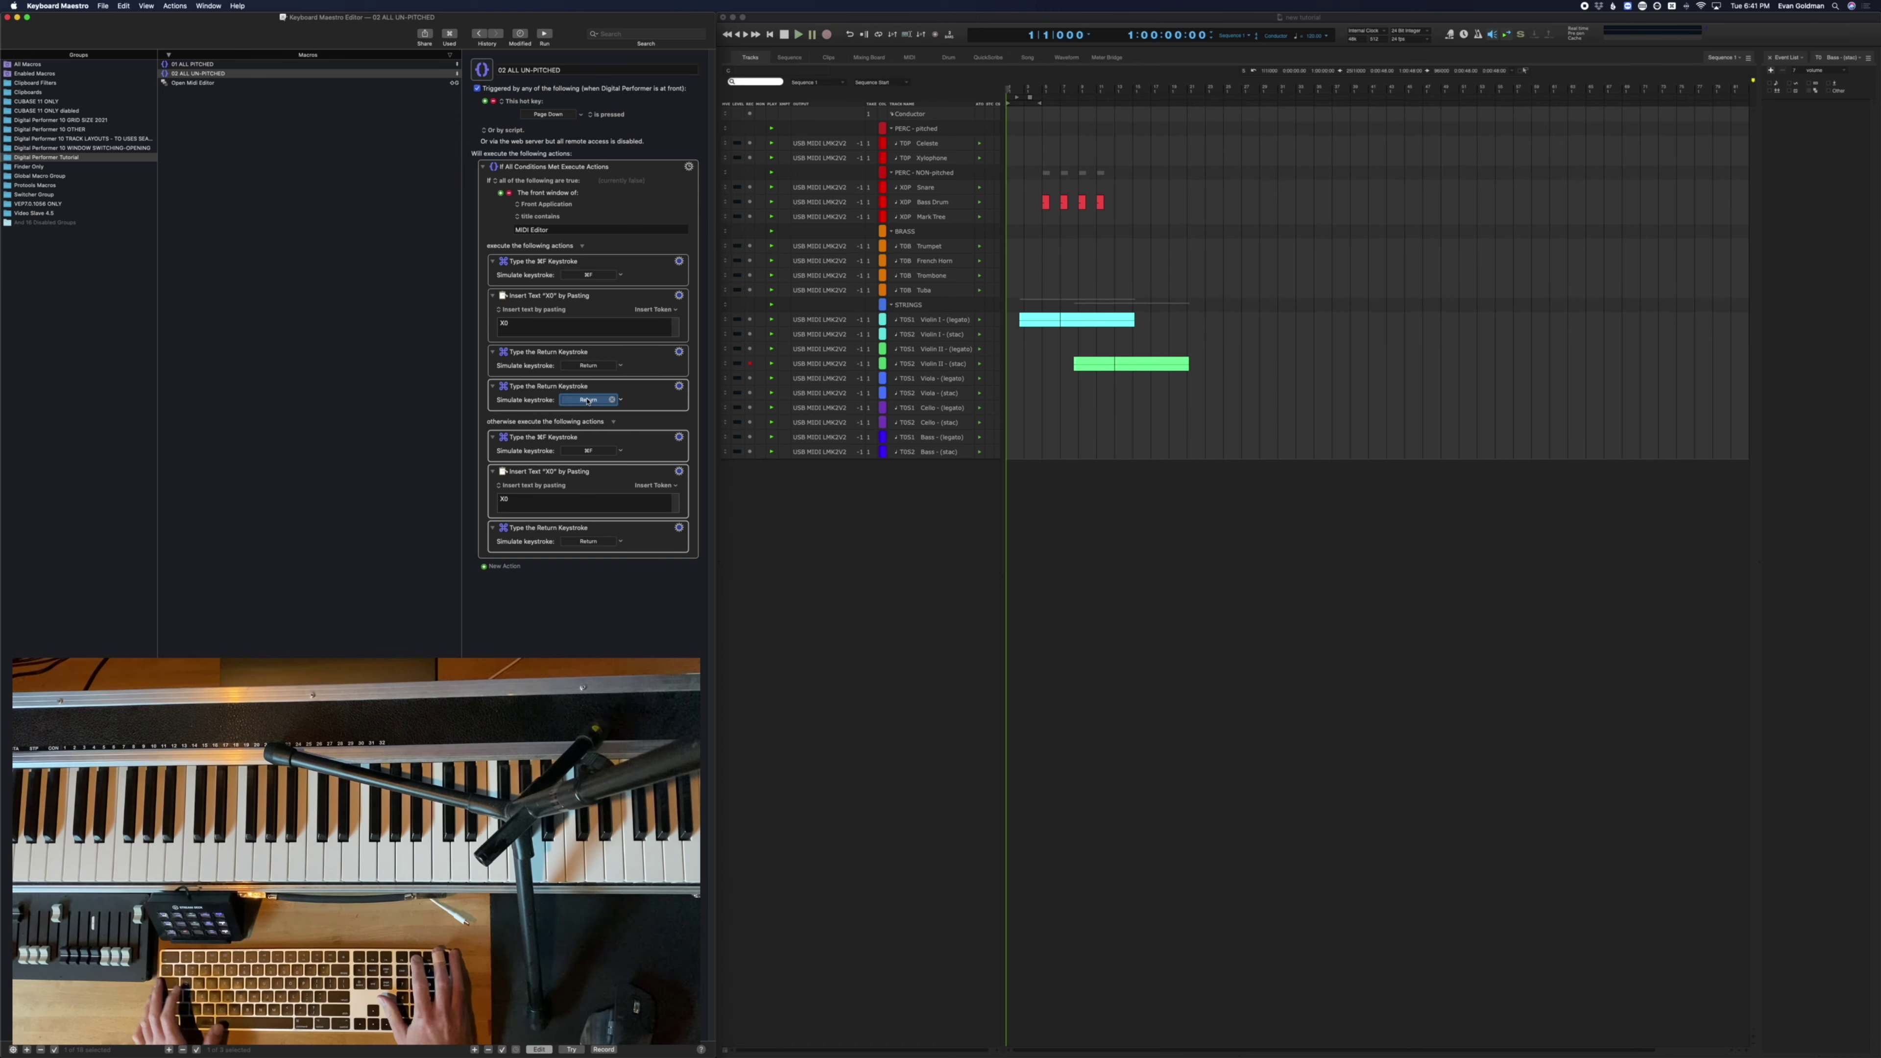
{"action": "key", "text": "F17"}
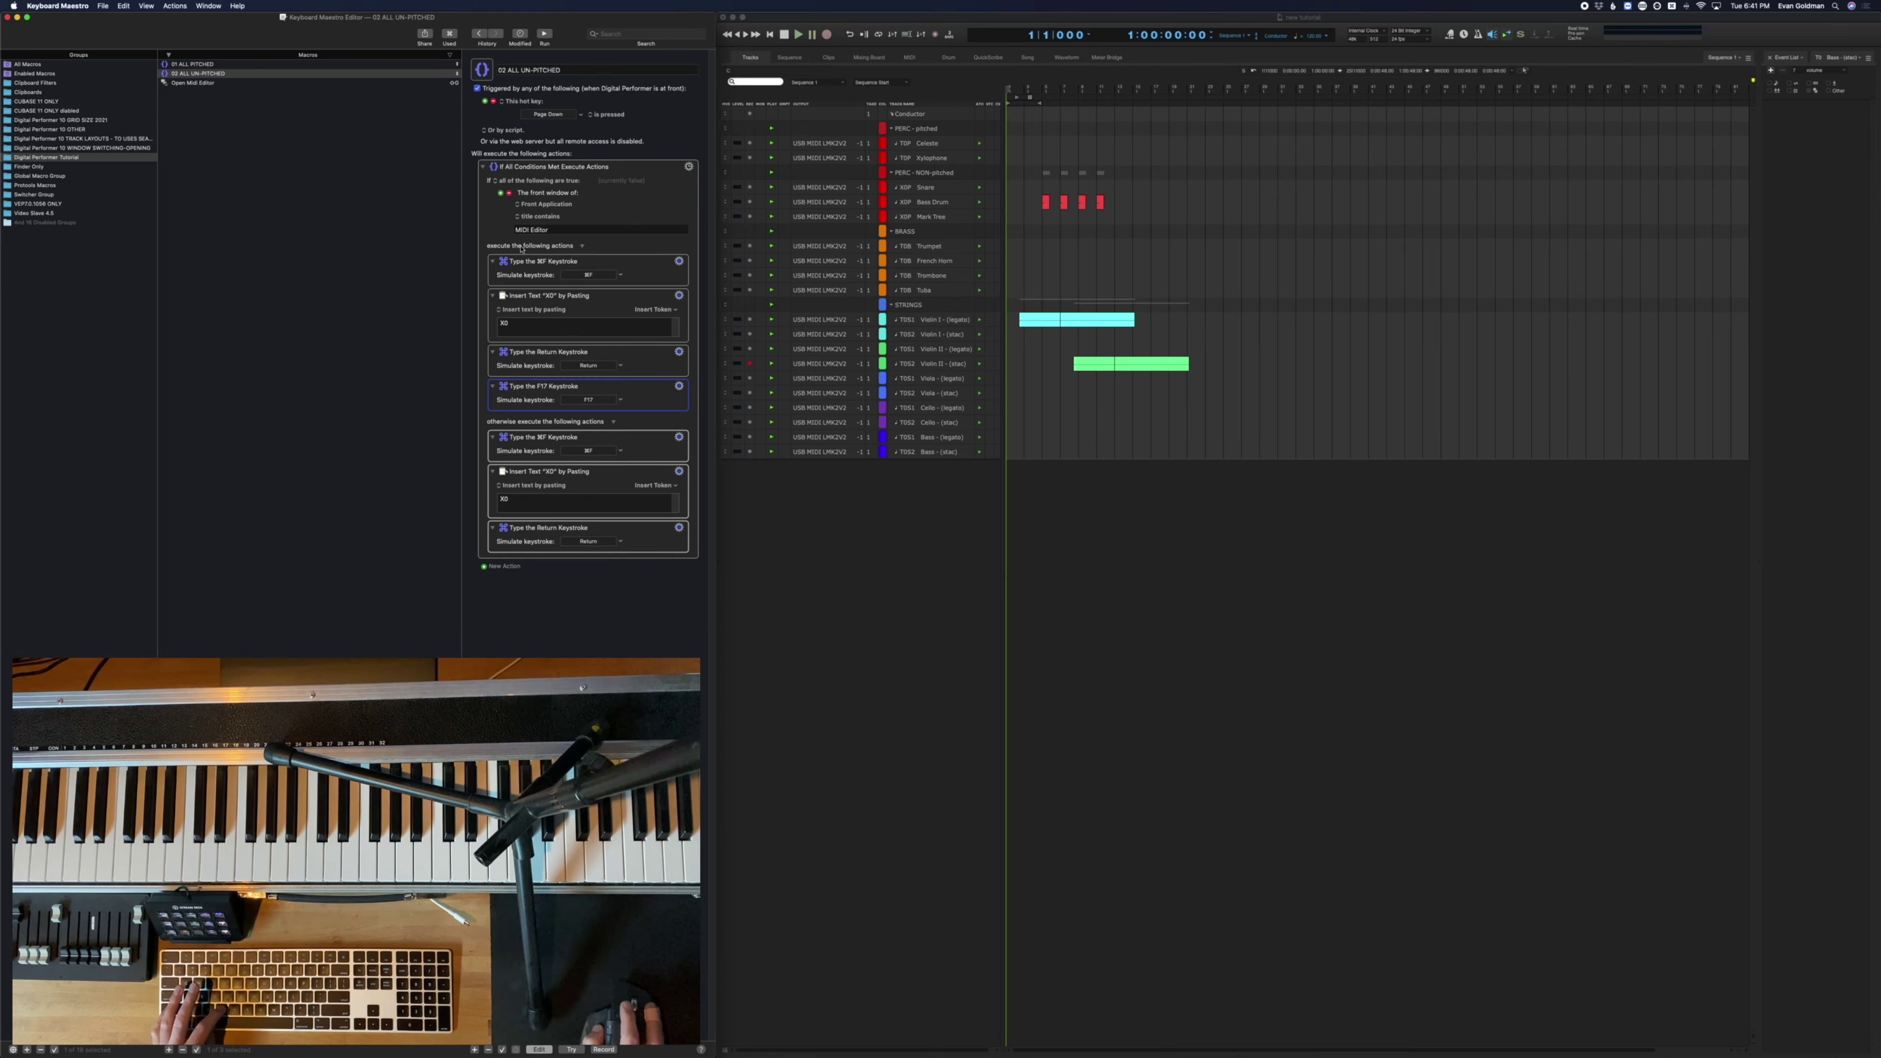
In the 01 ALL PITCHED macro, duplicate the three otherwise actions into the execute section and add an F17 keystroke after them
{"action": "key", "text": "Up"}
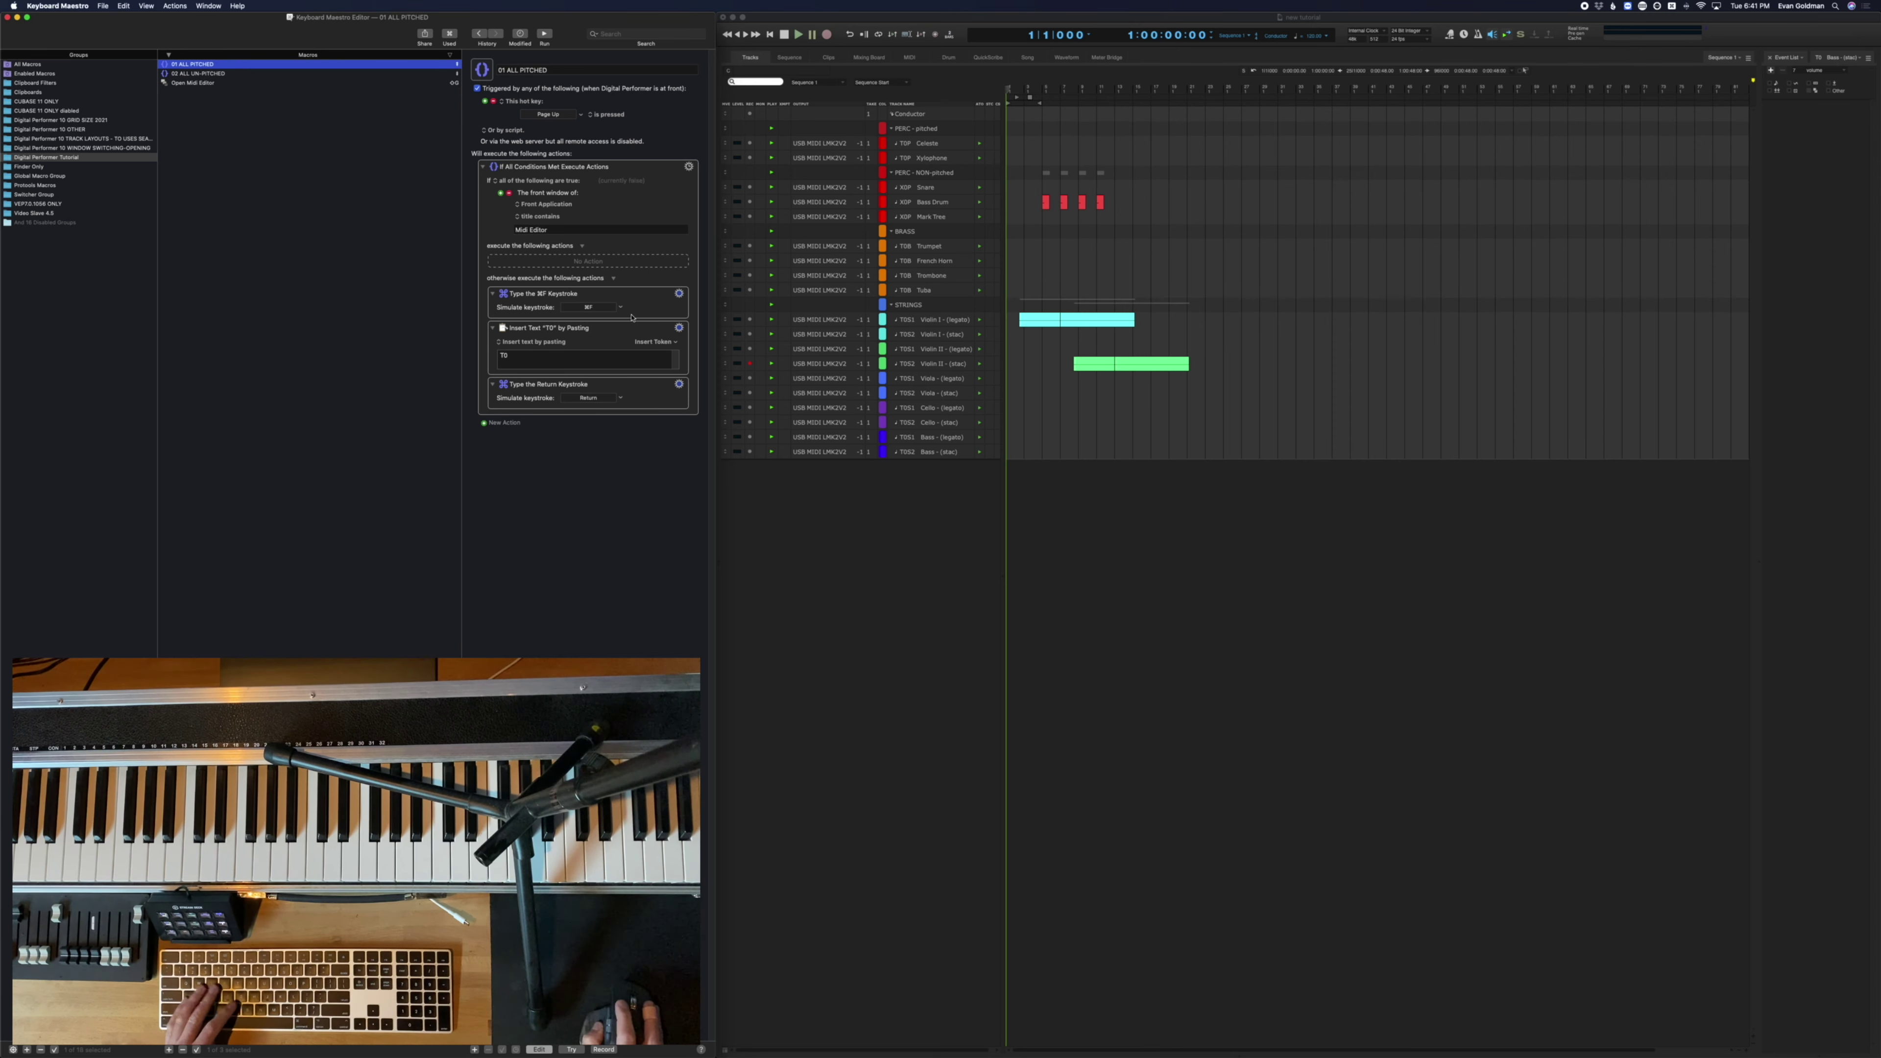
{"action": "left_click", "coordinate": [632, 317]}
{"action": "key", "text": "super+a"}
{"action": "key", "text": "super+c"}
{"action": "left_click", "coordinate": [635, 261]}
{"action": "key", "text": "super+v"}
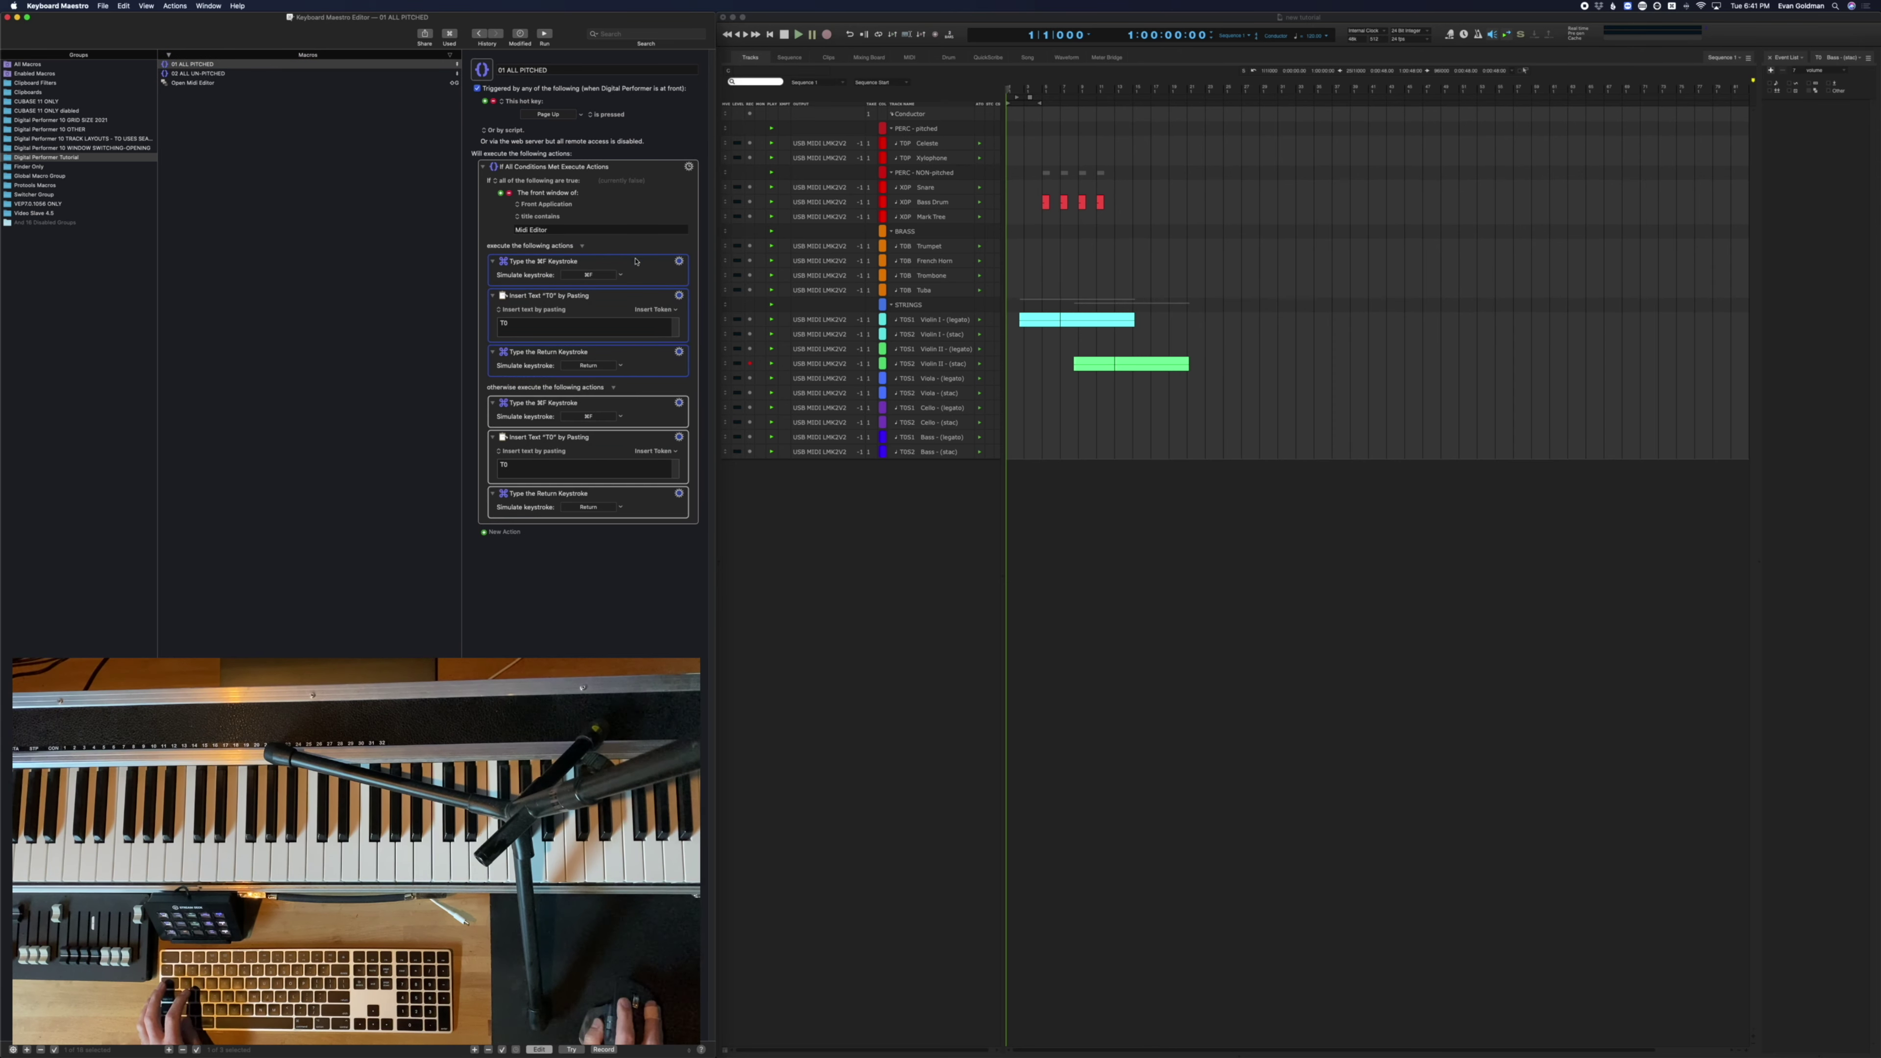
{"action": "left_click", "coordinate": [641, 367]}
{"action": "key", "text": "super+v"}
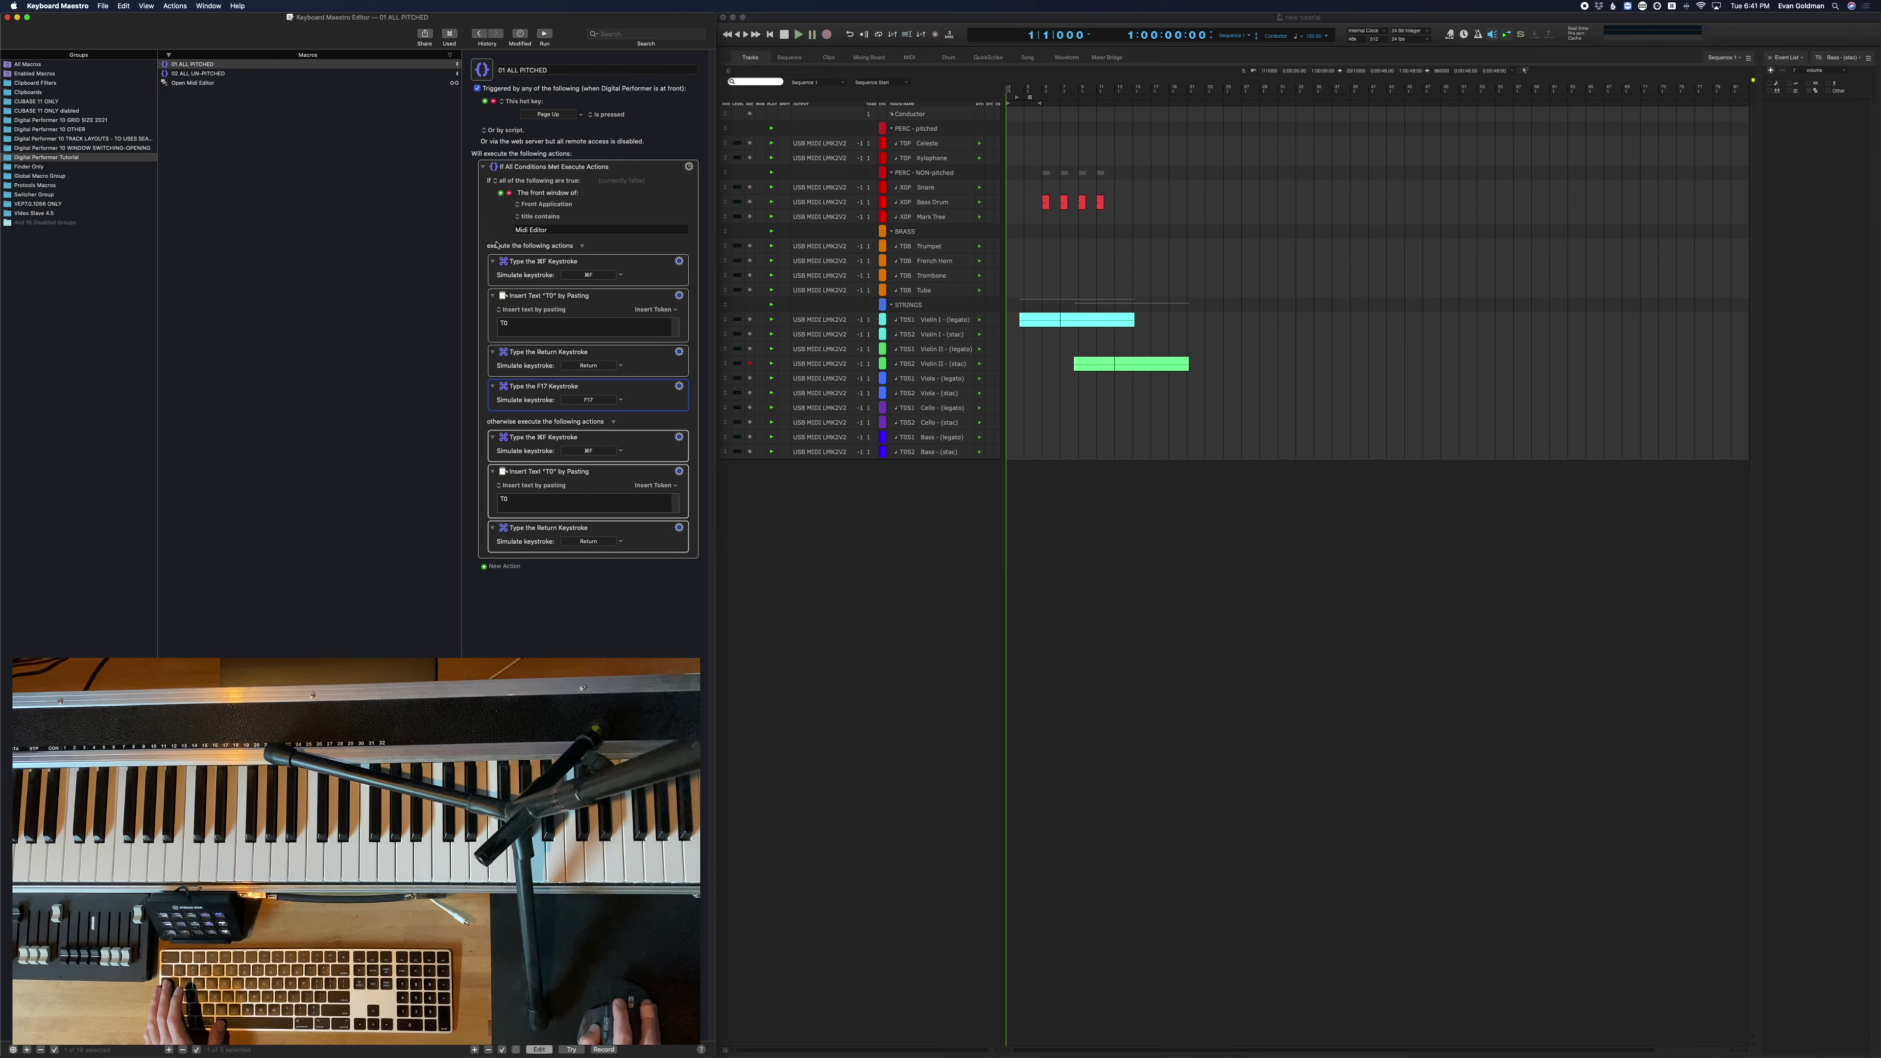
In Digital Performer, open the Violin II (stac) phrase in the MIDI editor and test the ALL PITCHED and ALL UN-PITCHED macros there
{"action": "left_click", "coordinate": [1285, 332]}
{"action": "left_click_drag", "start_coordinate": [1205, 363], "coordinate": [1013, 361]}
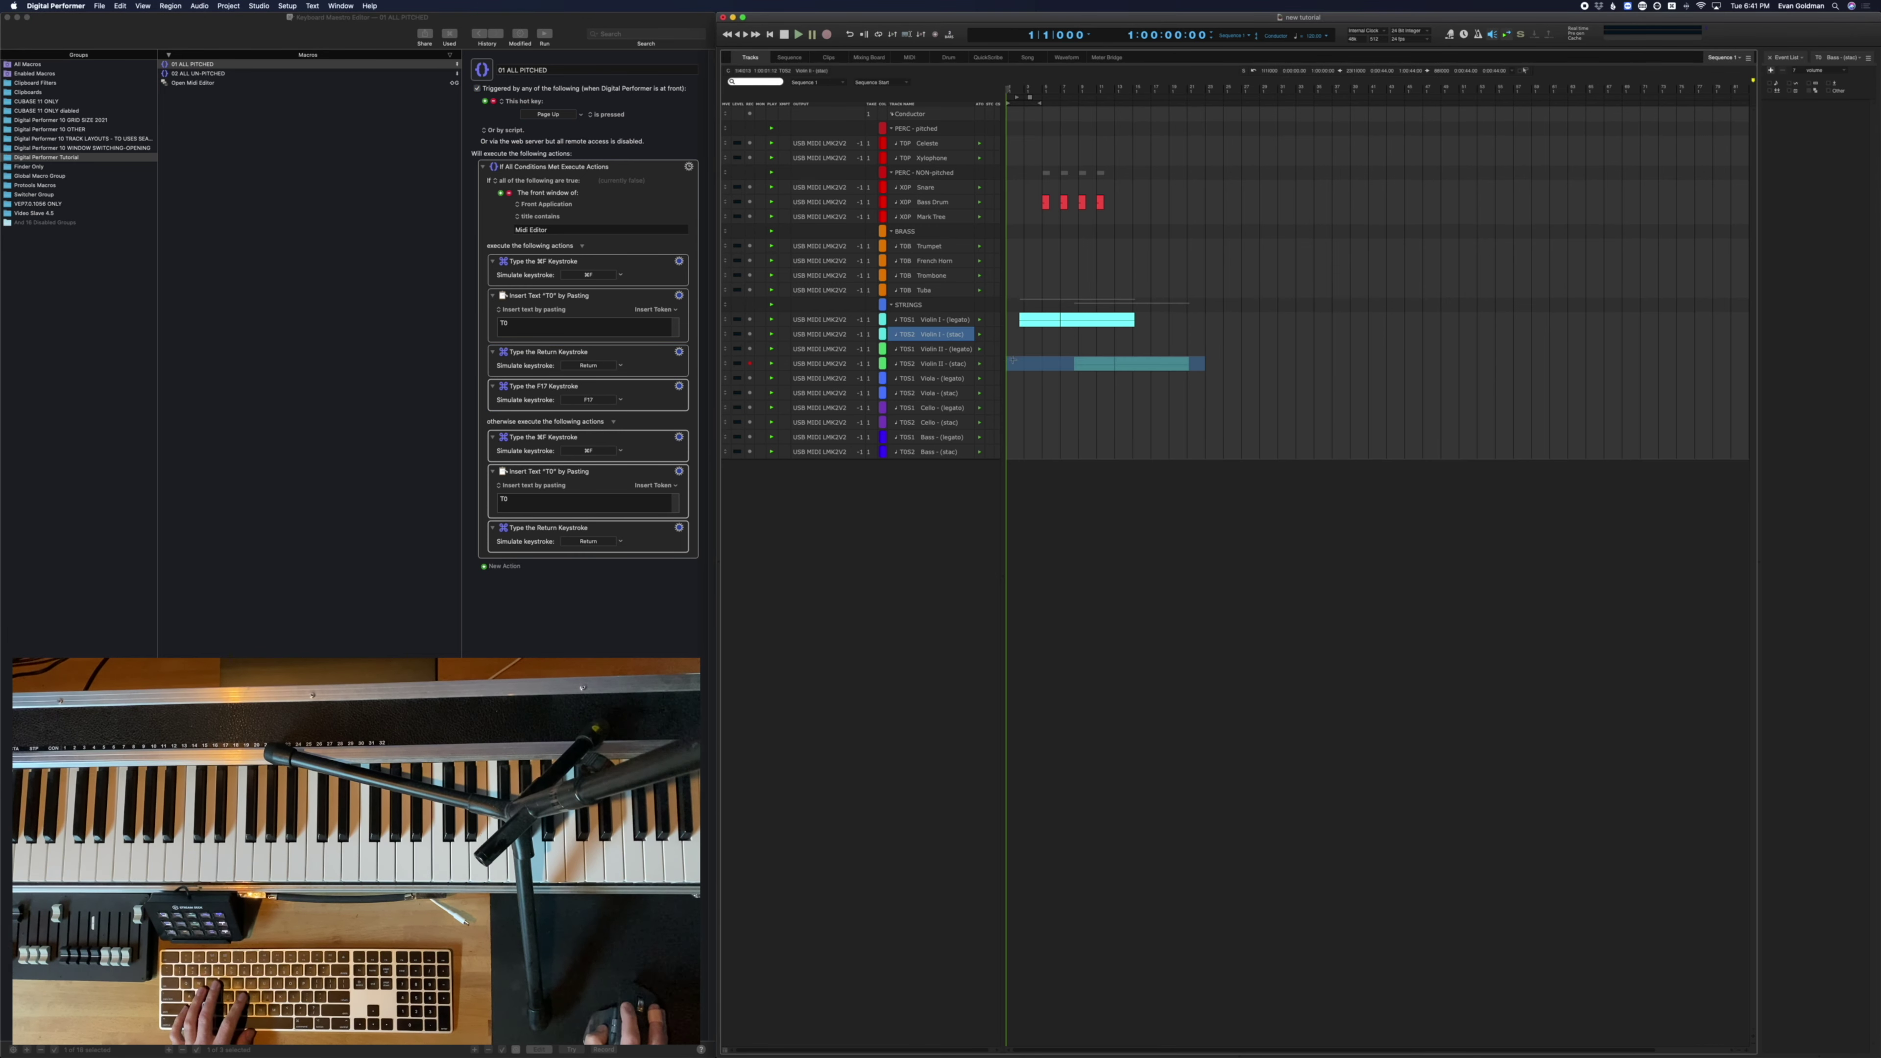
{"action": "key", "text": "shift+g"}
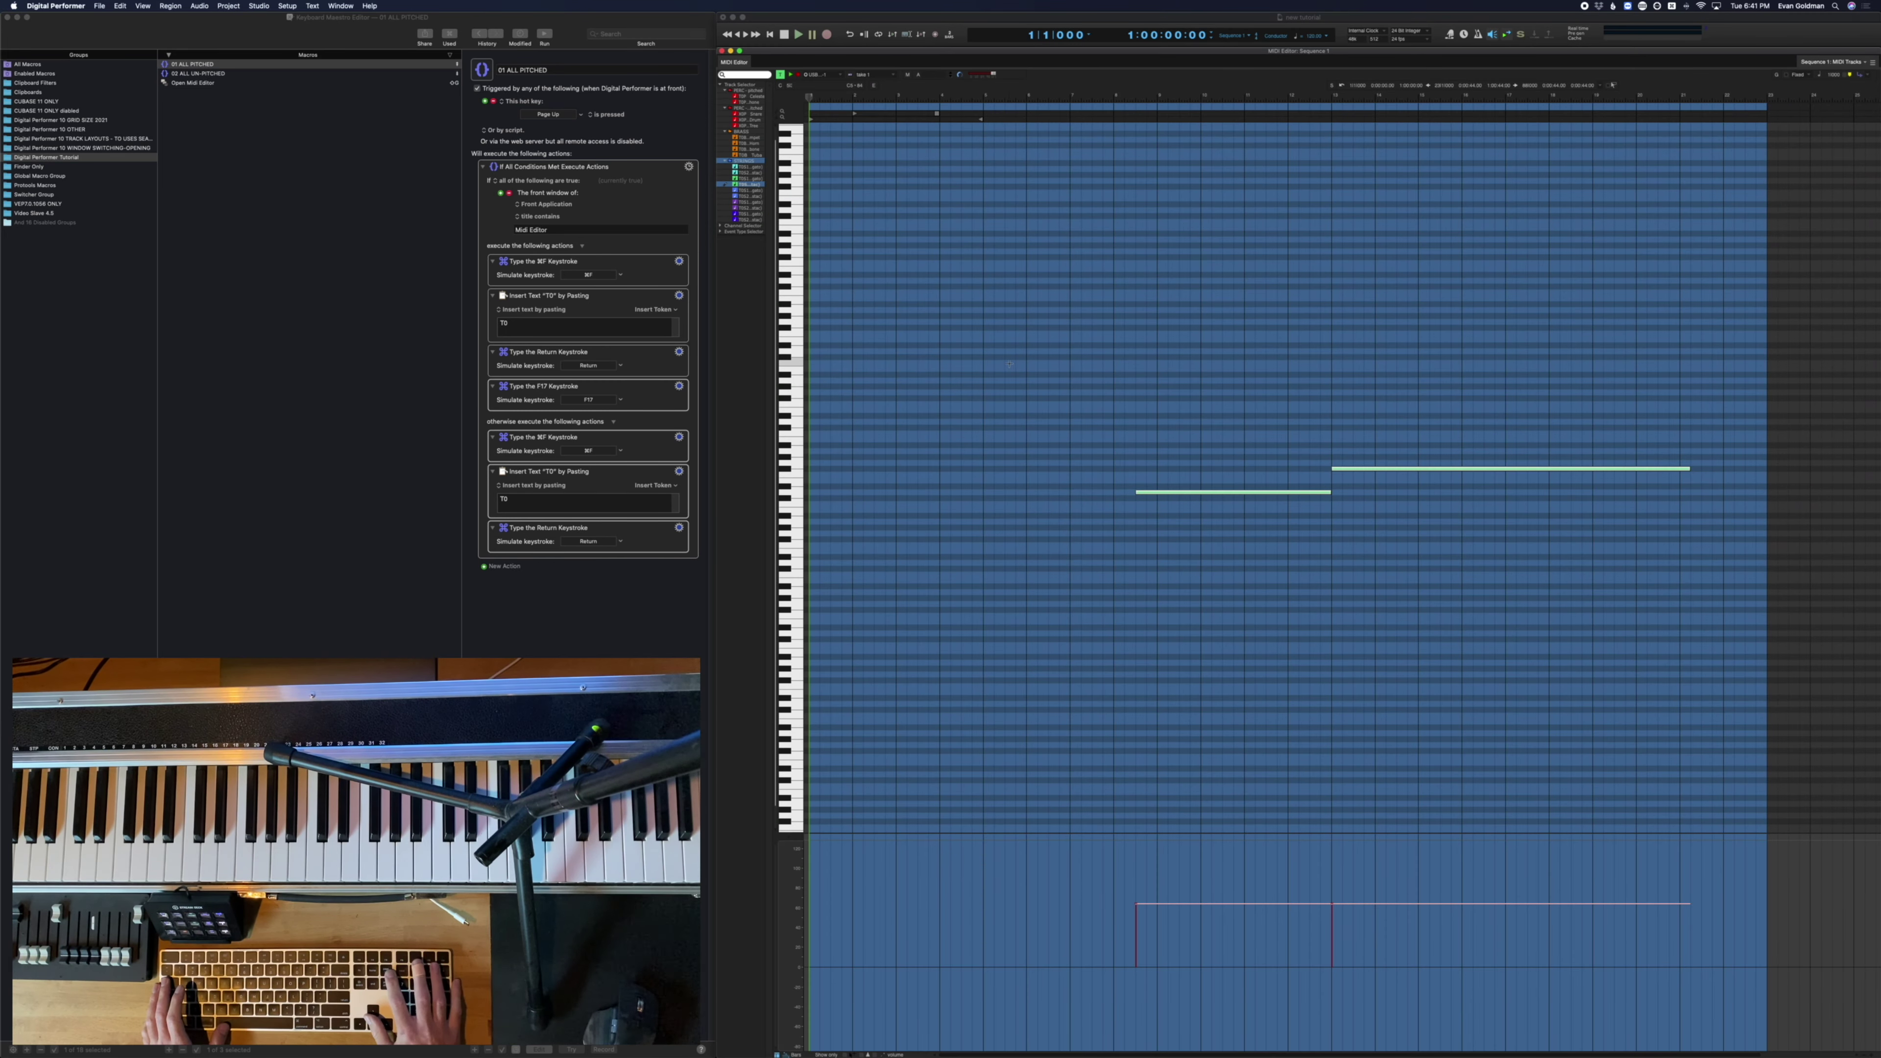
{"action": "key", "text": "Page_Up"}
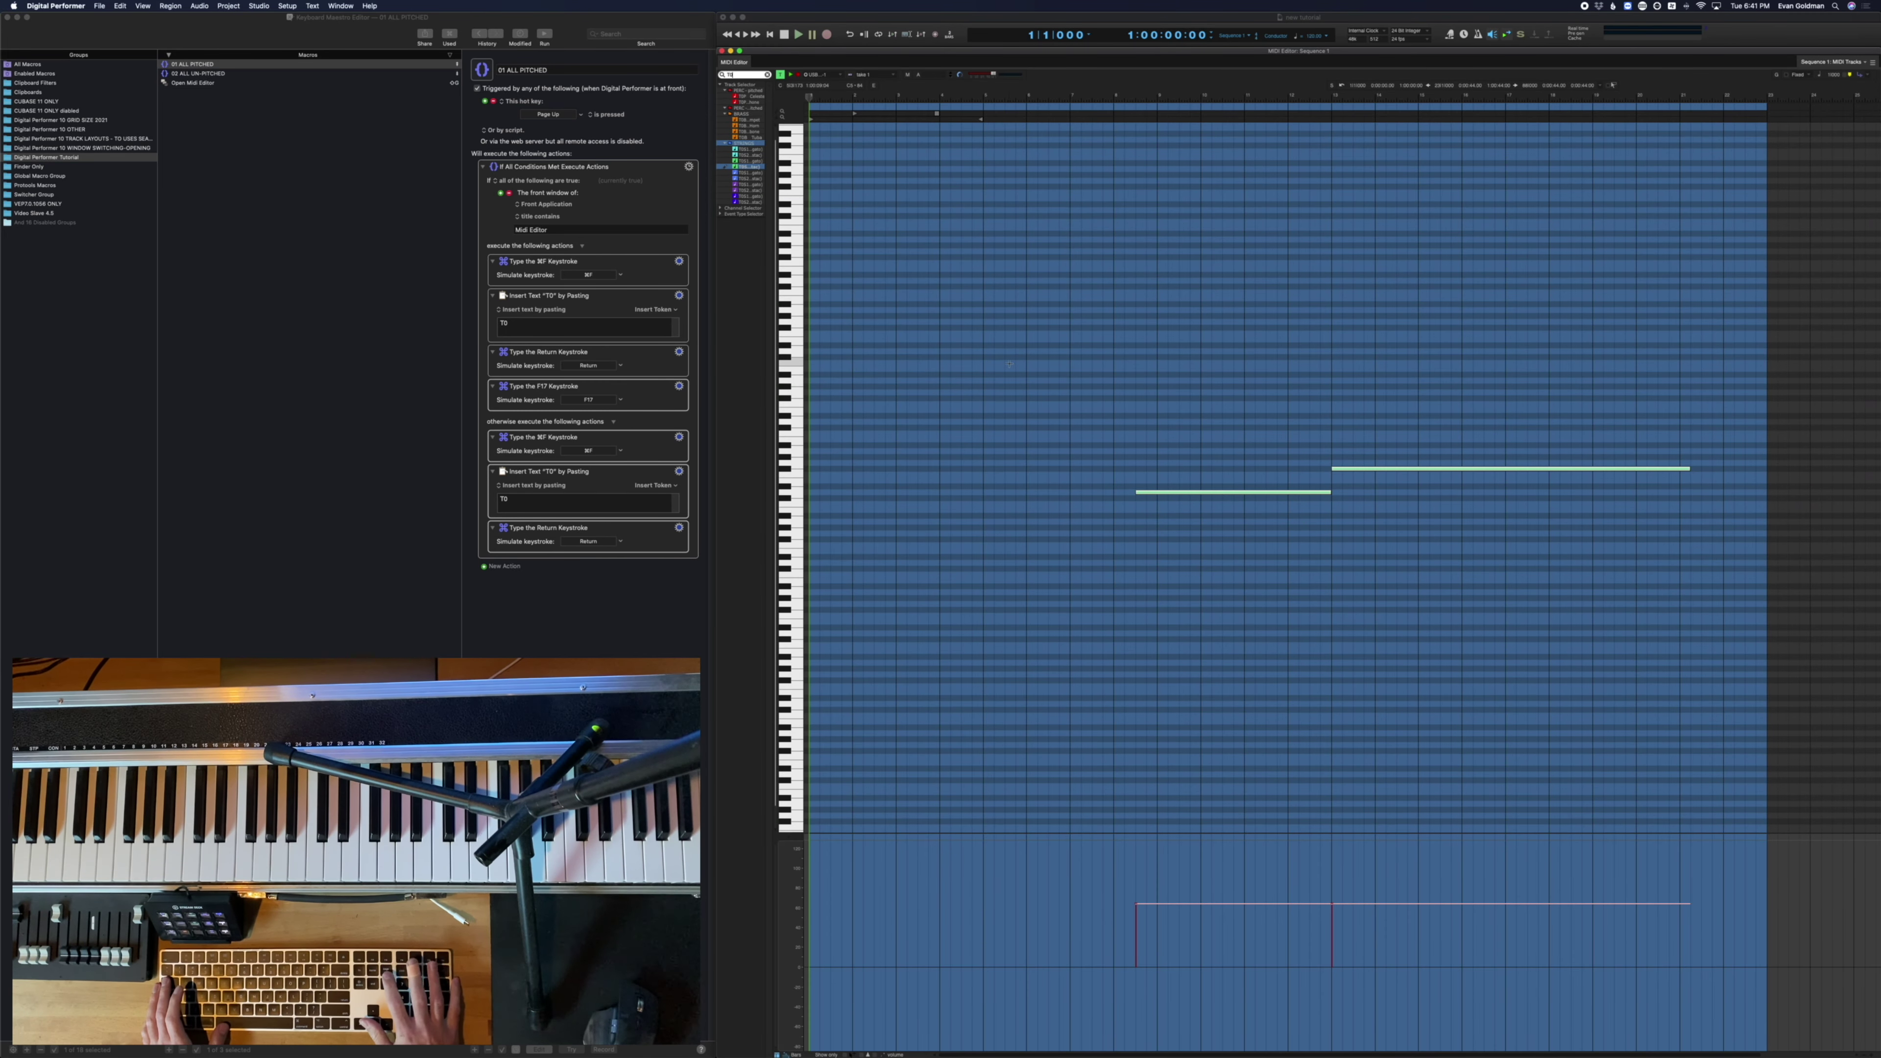
{"action": "key", "text": "Page_Down"}
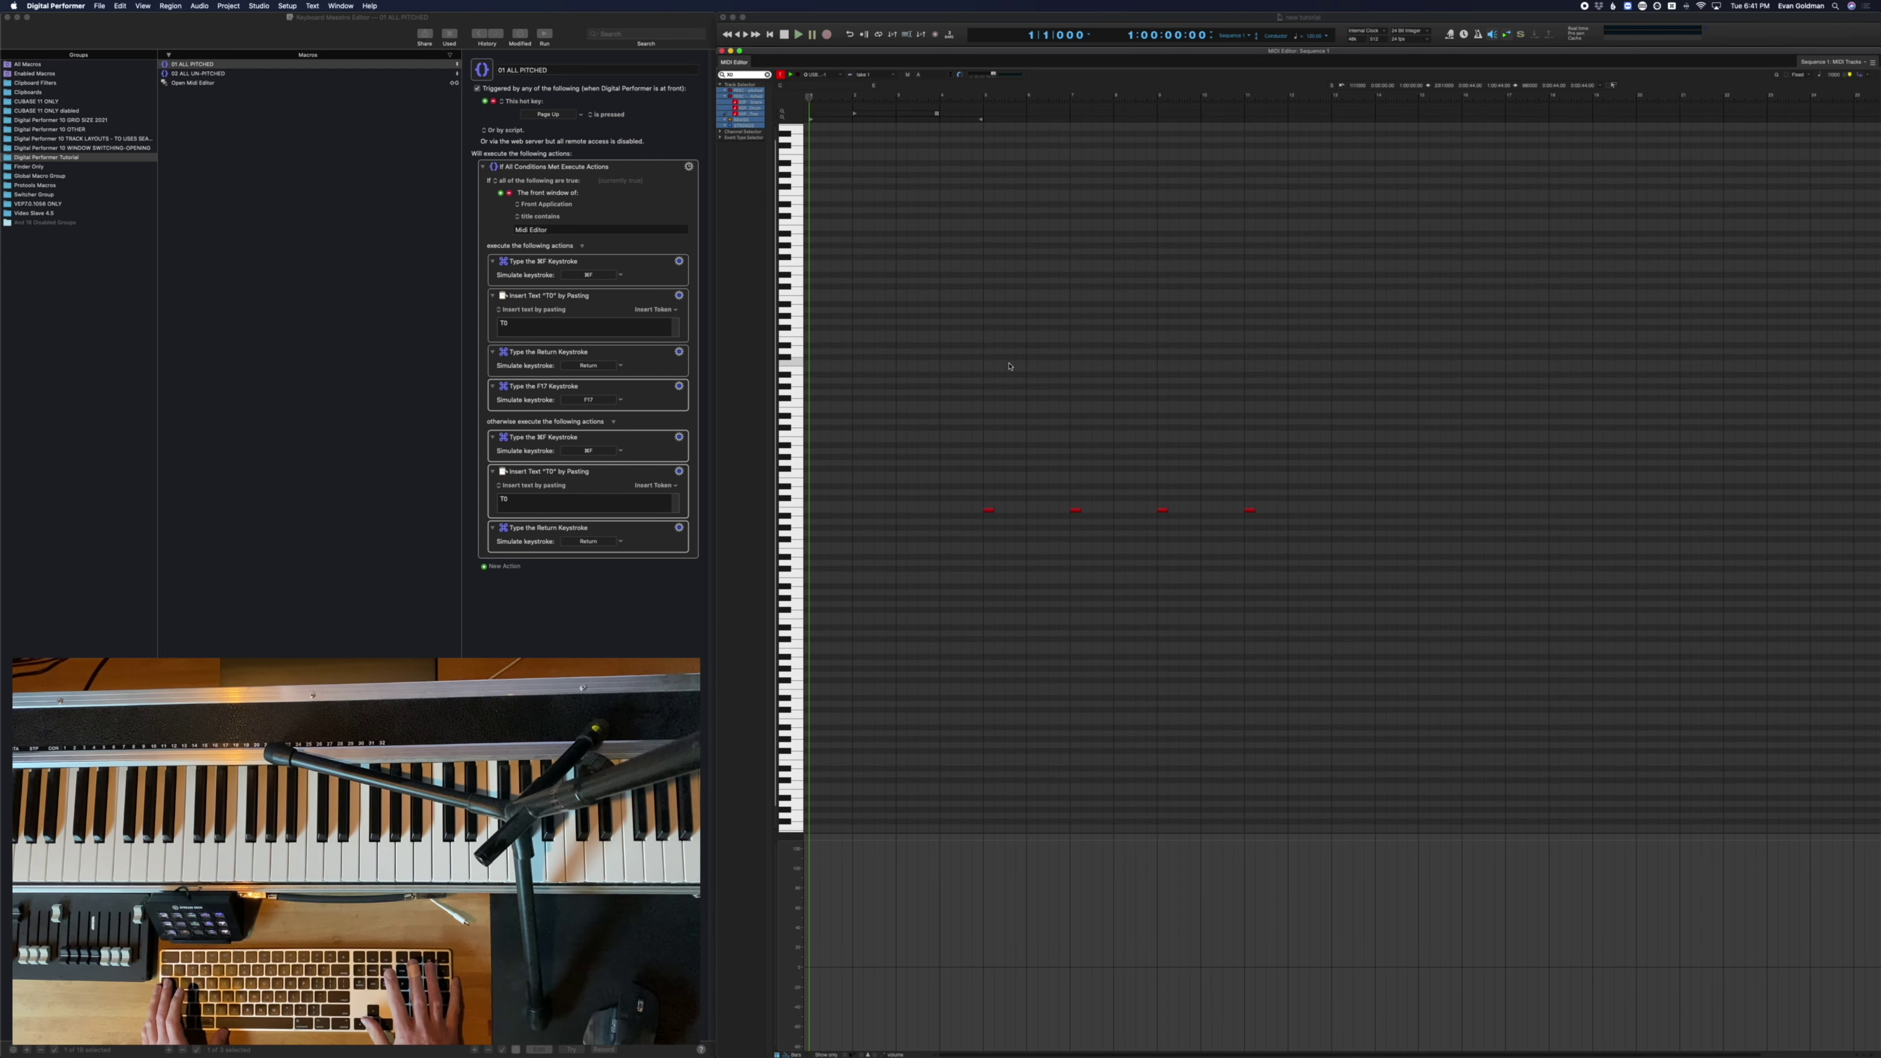
{"action": "key", "text": "Page_Up"}
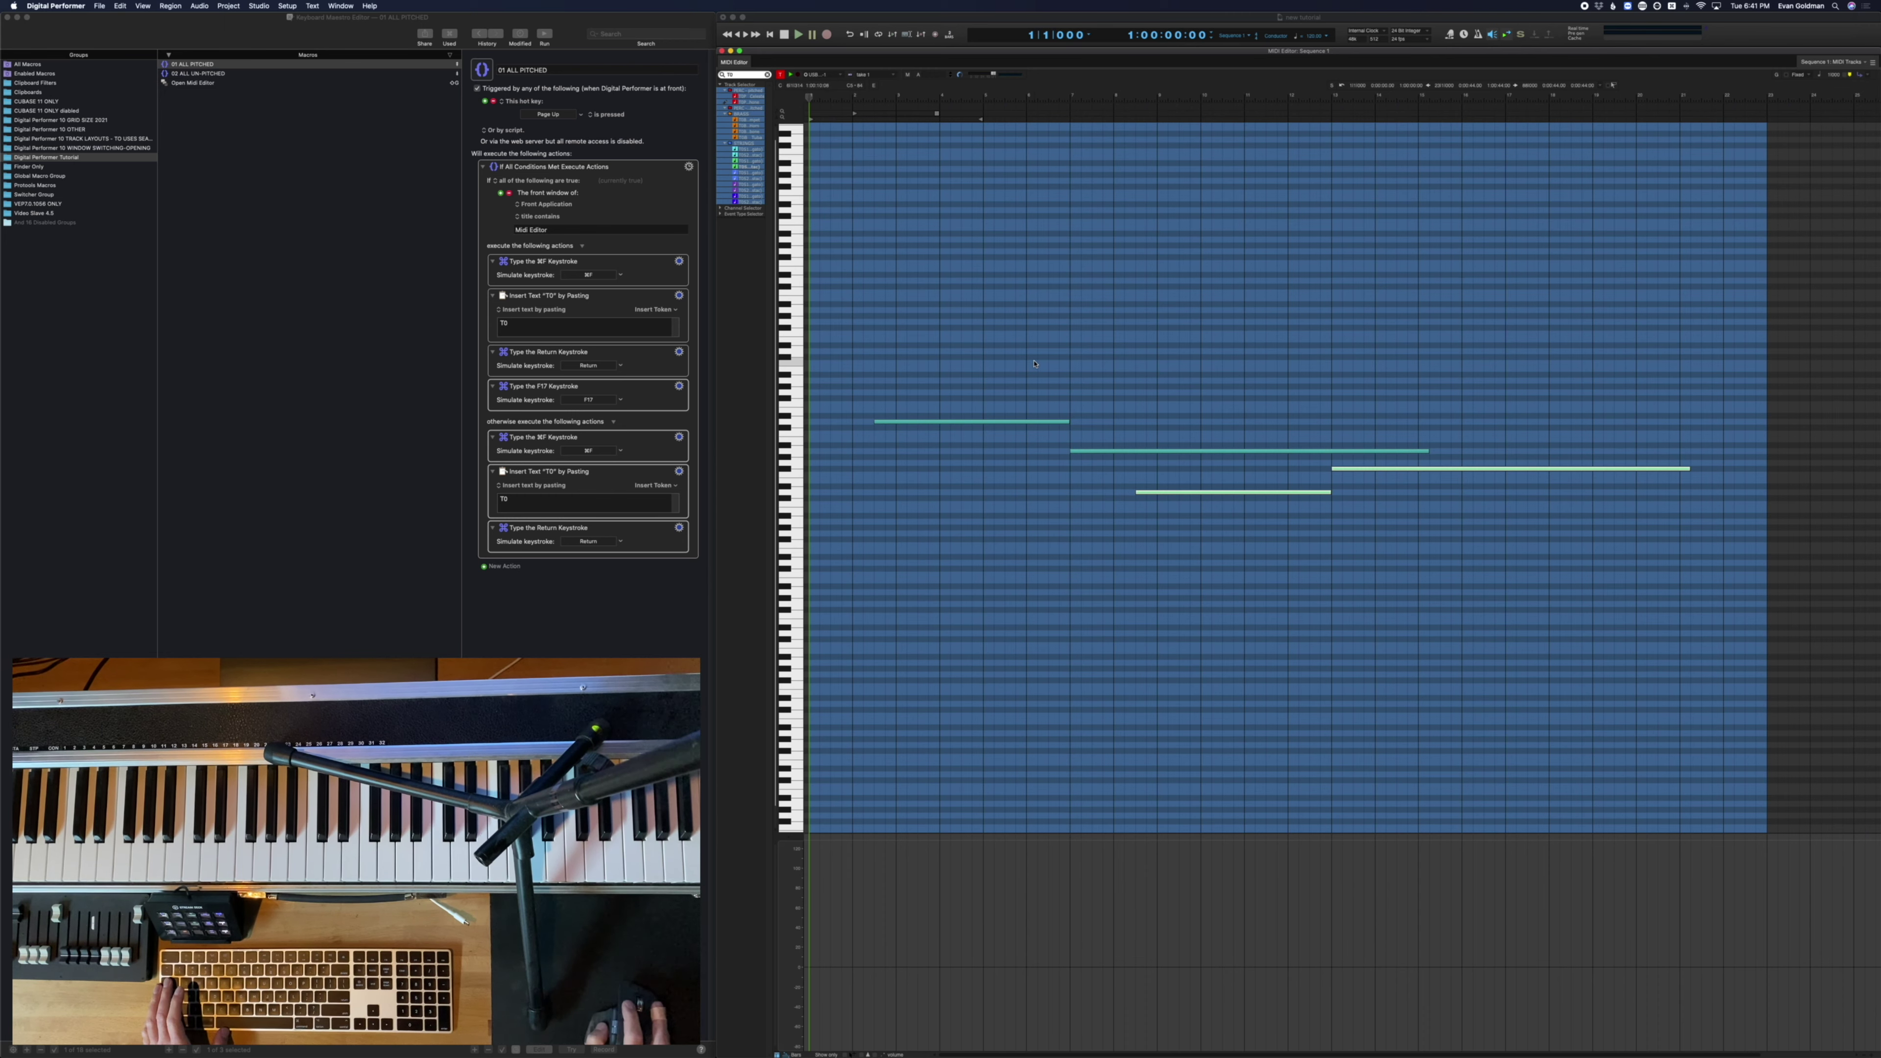
{"action": "left_click", "coordinate": [1034, 364]}
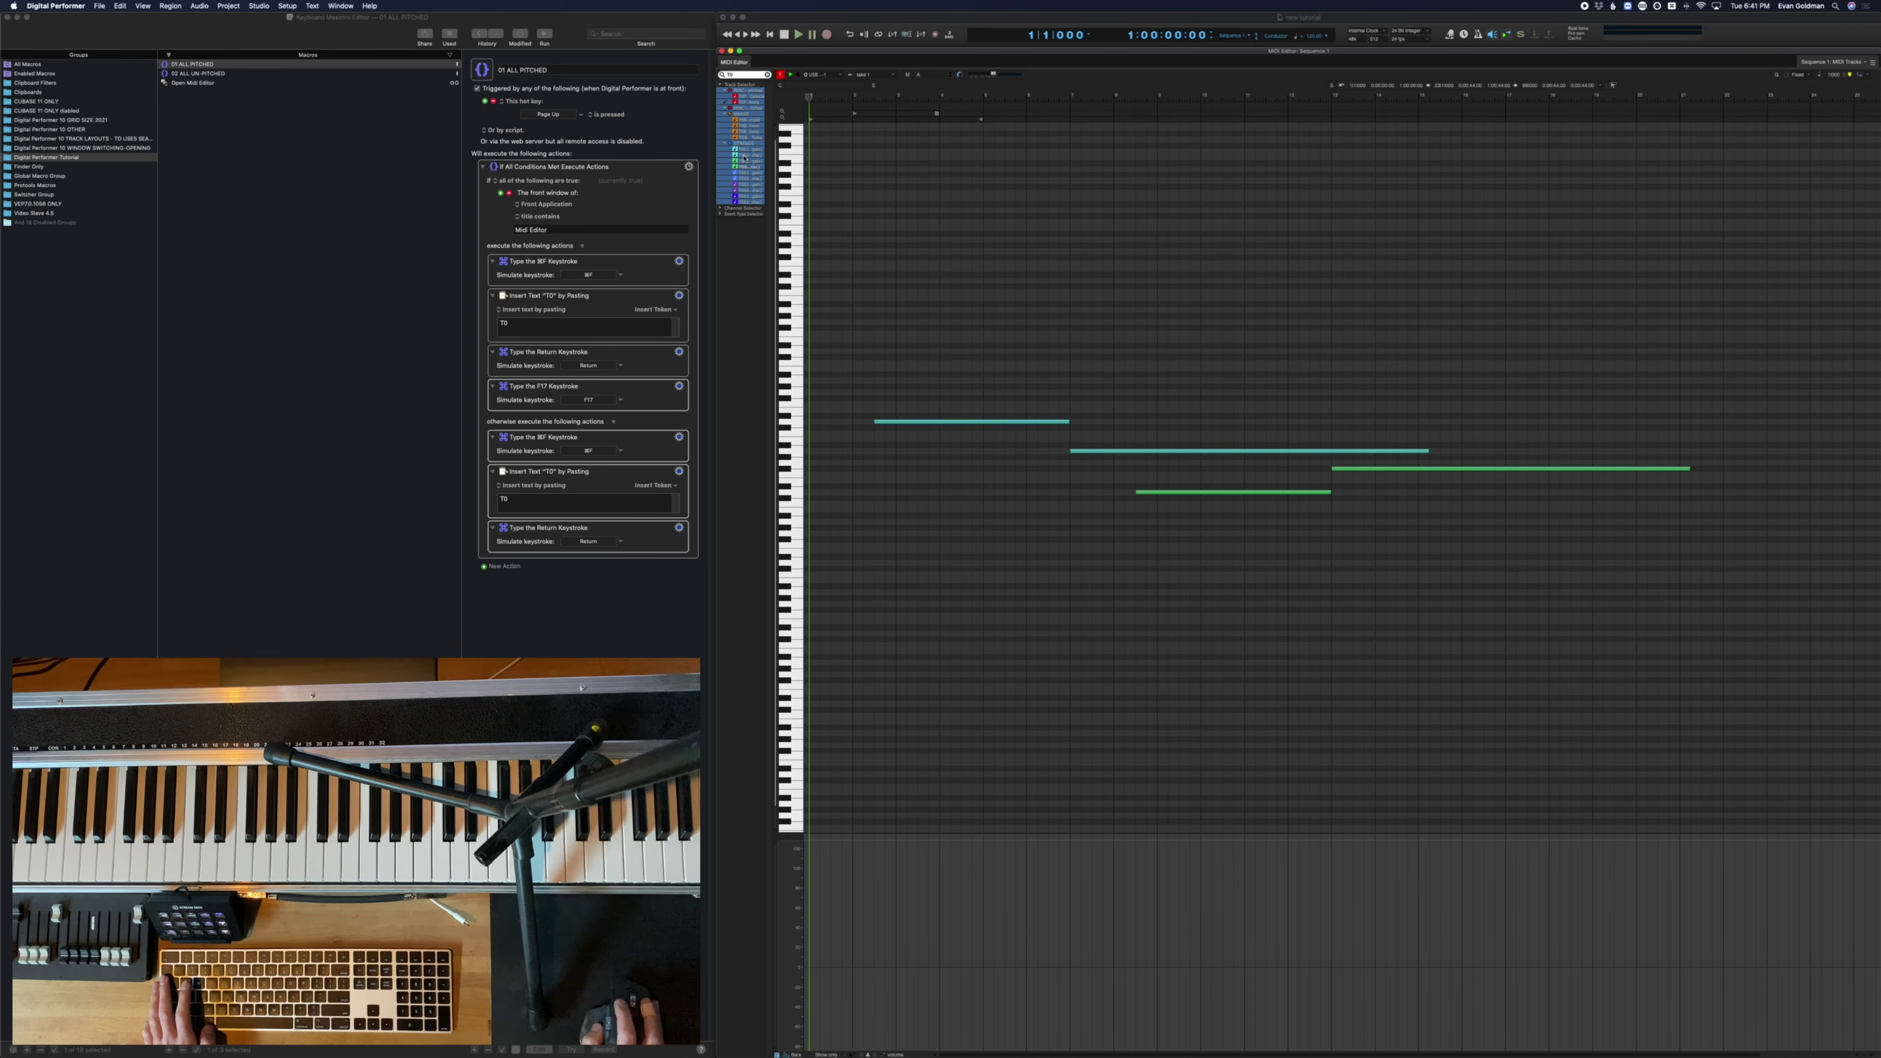
Return to the Tracks window, filter the tracks with the ALL UN-PITCHED macro, and clear the filter
{"action": "key", "text": "super+w"}
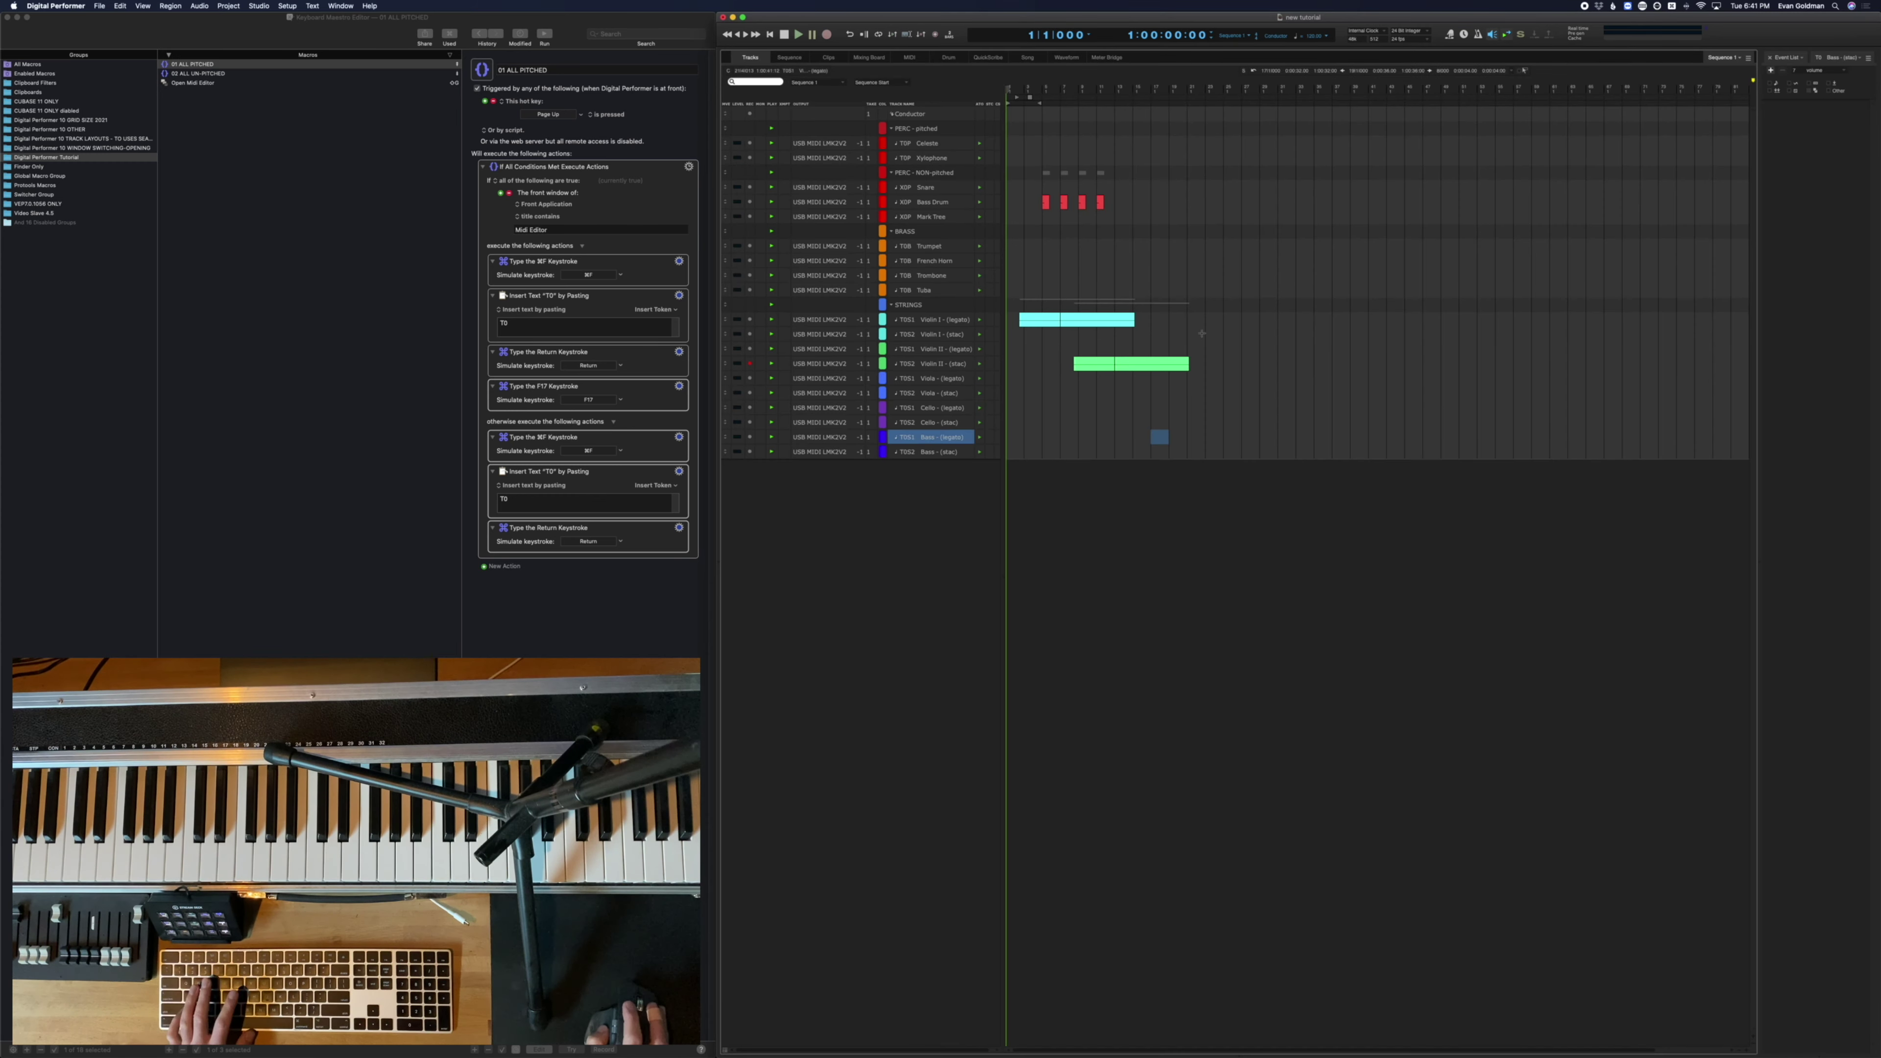
{"action": "double_click", "coordinate": [1153, 368]}
{"action": "key", "text": "super+w"}
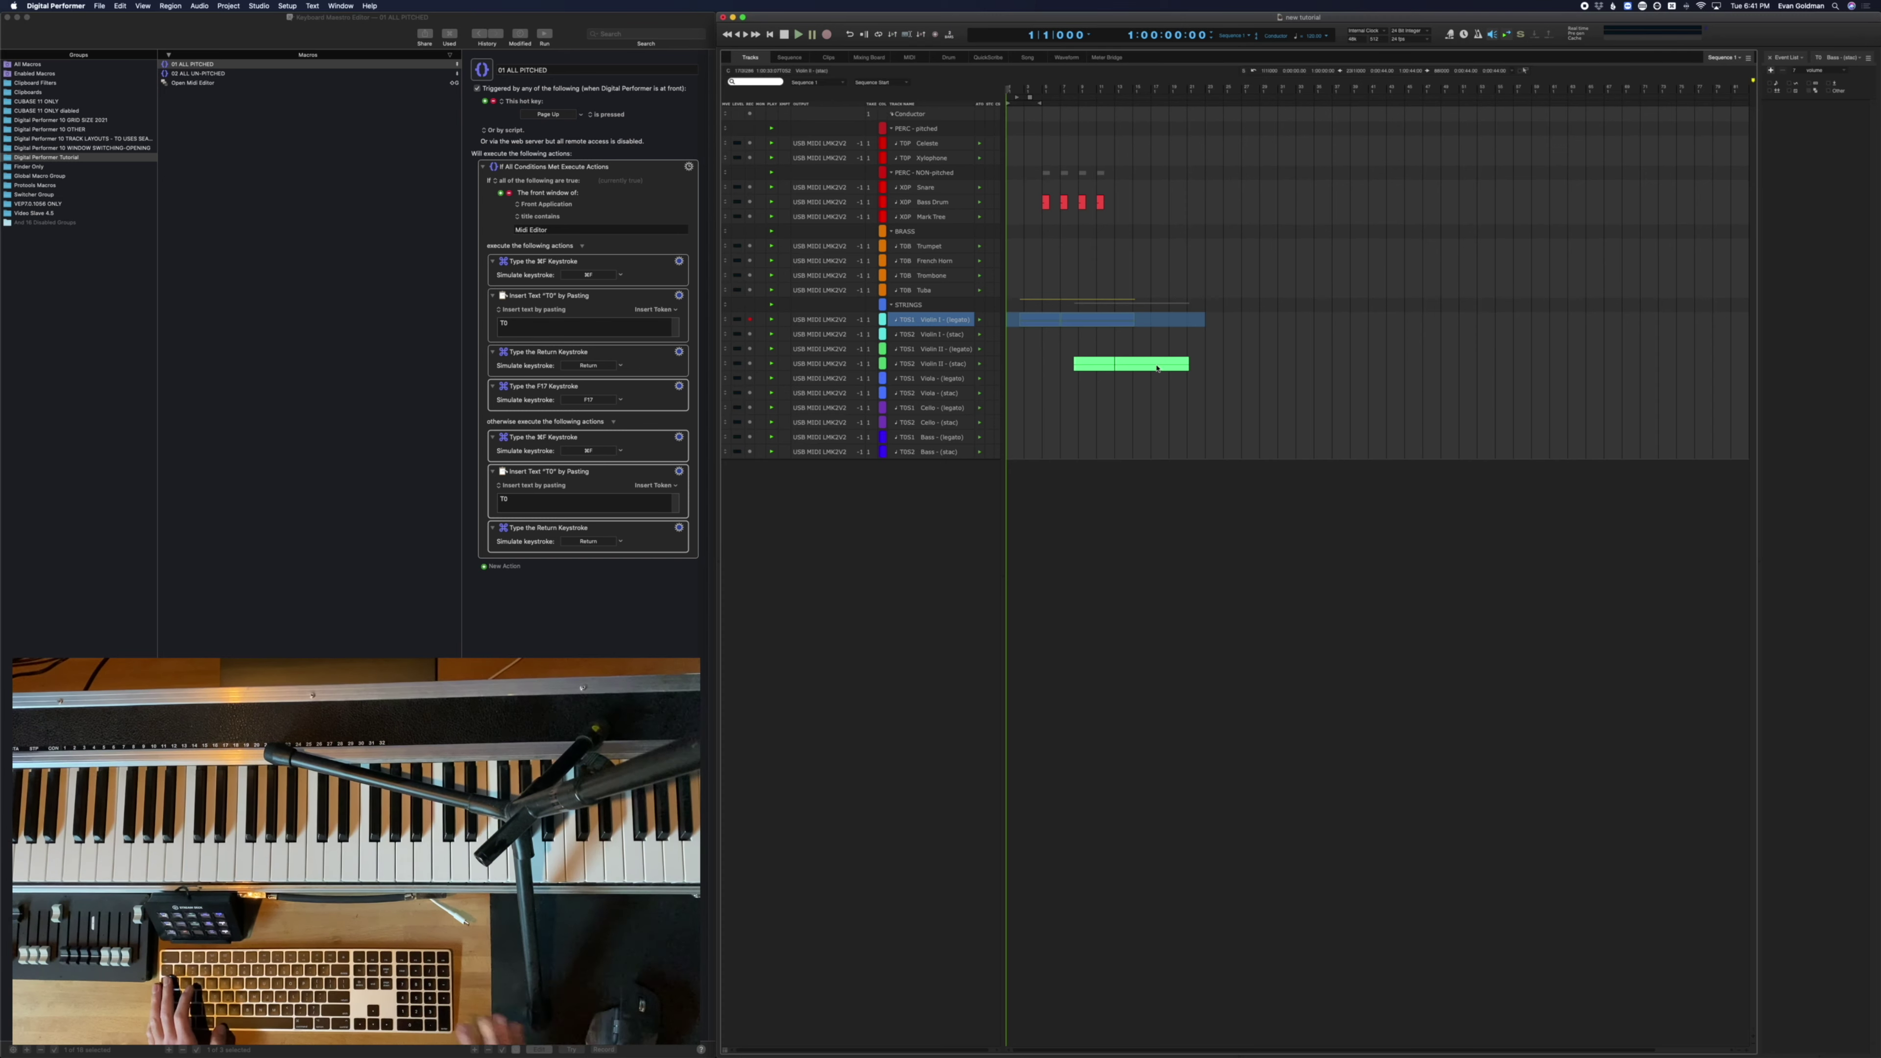
{"action": "key", "text": "Page_Up"}
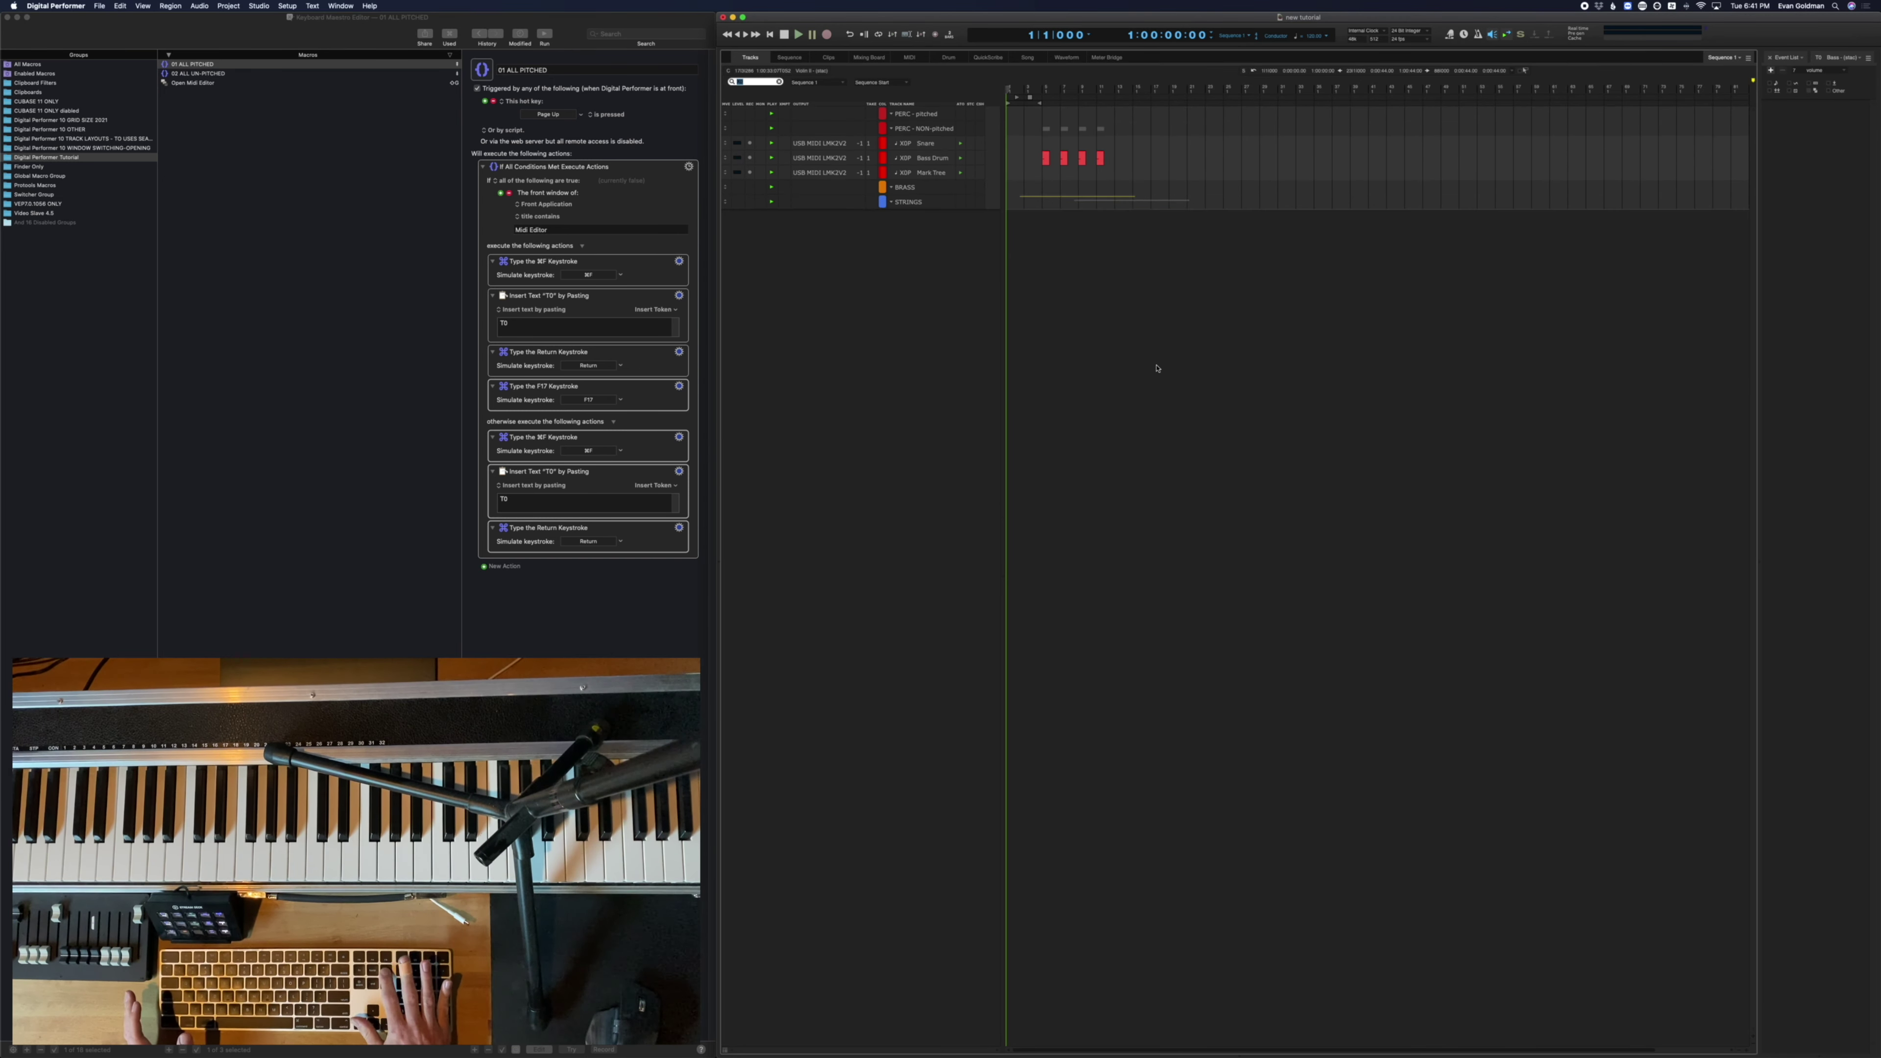
{"action": "left_click", "coordinate": [779, 81]}
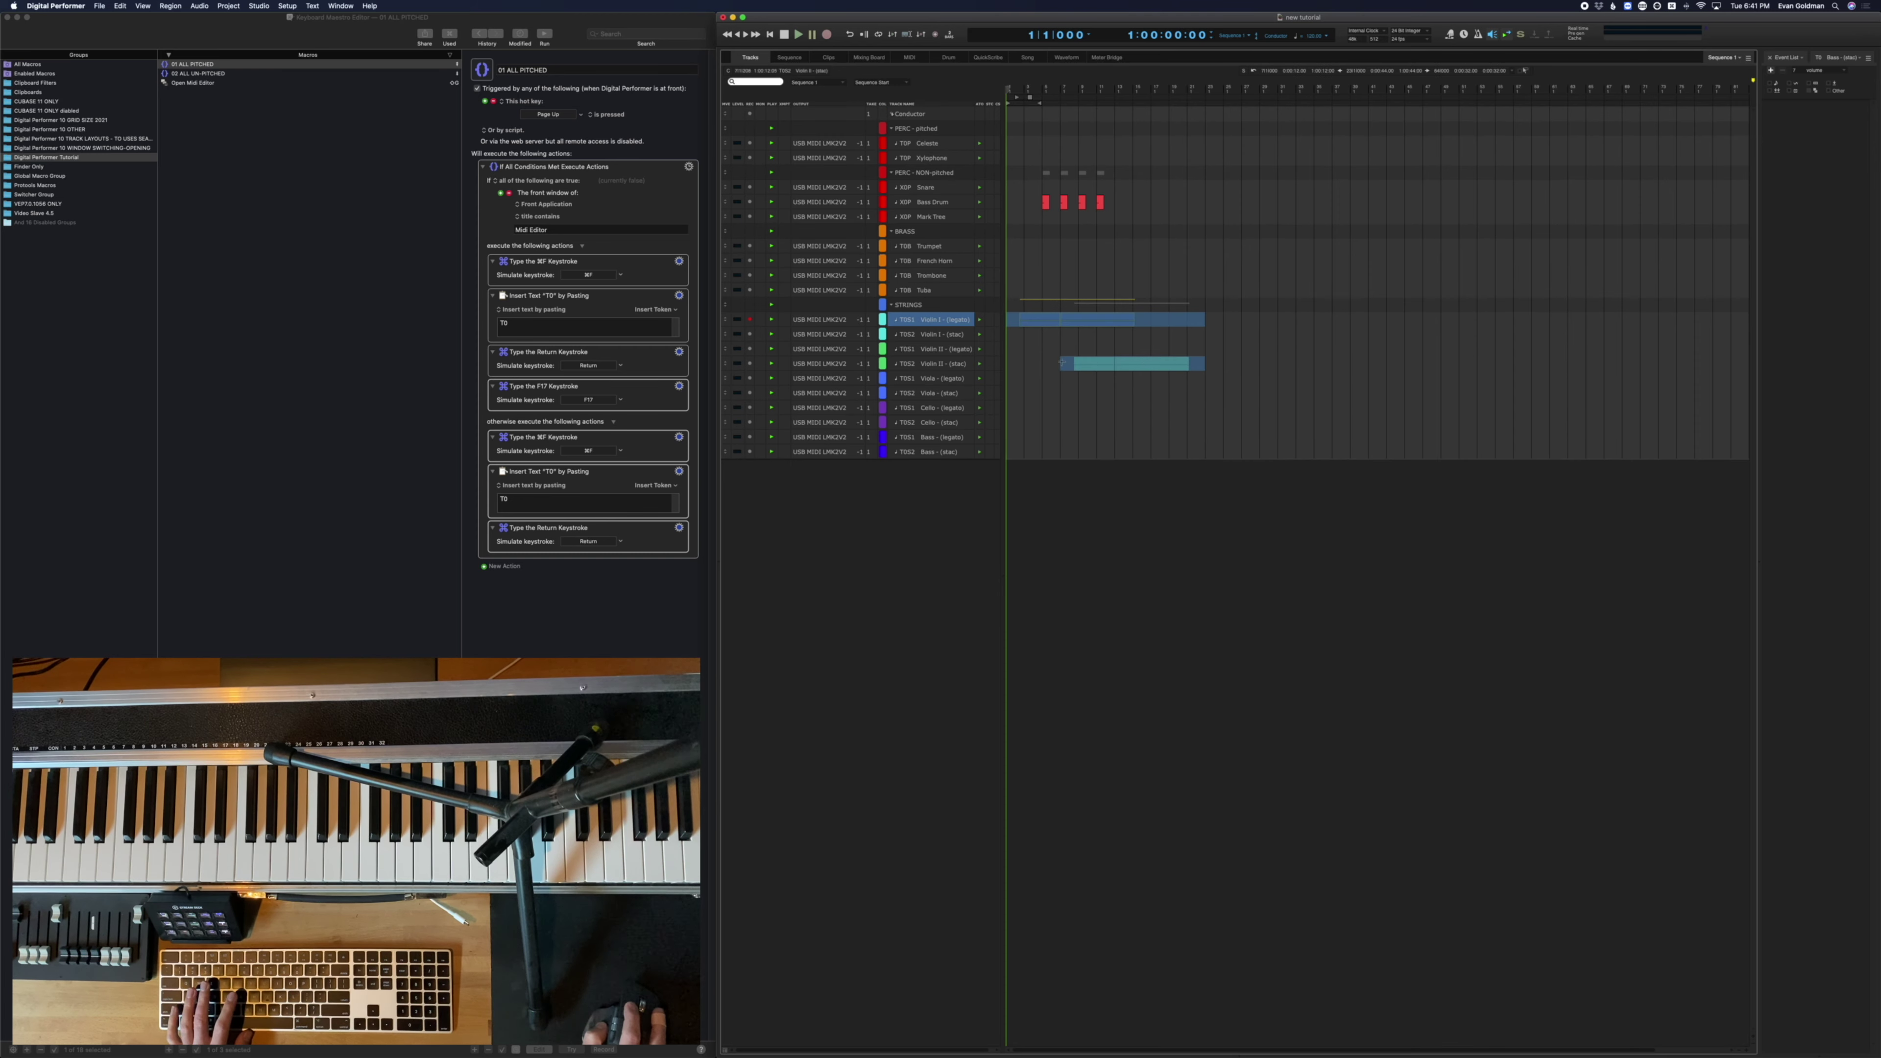
Open the Violin I and Violin II phrases in the MIDI editor, run the pitched and un-pitched macros, and return to the Tracks window
{"action": "double_click", "coordinate": [1096, 363]}
{"action": "left_click", "coordinate": [1106, 399]}
{"action": "key", "text": "Page_Up"}
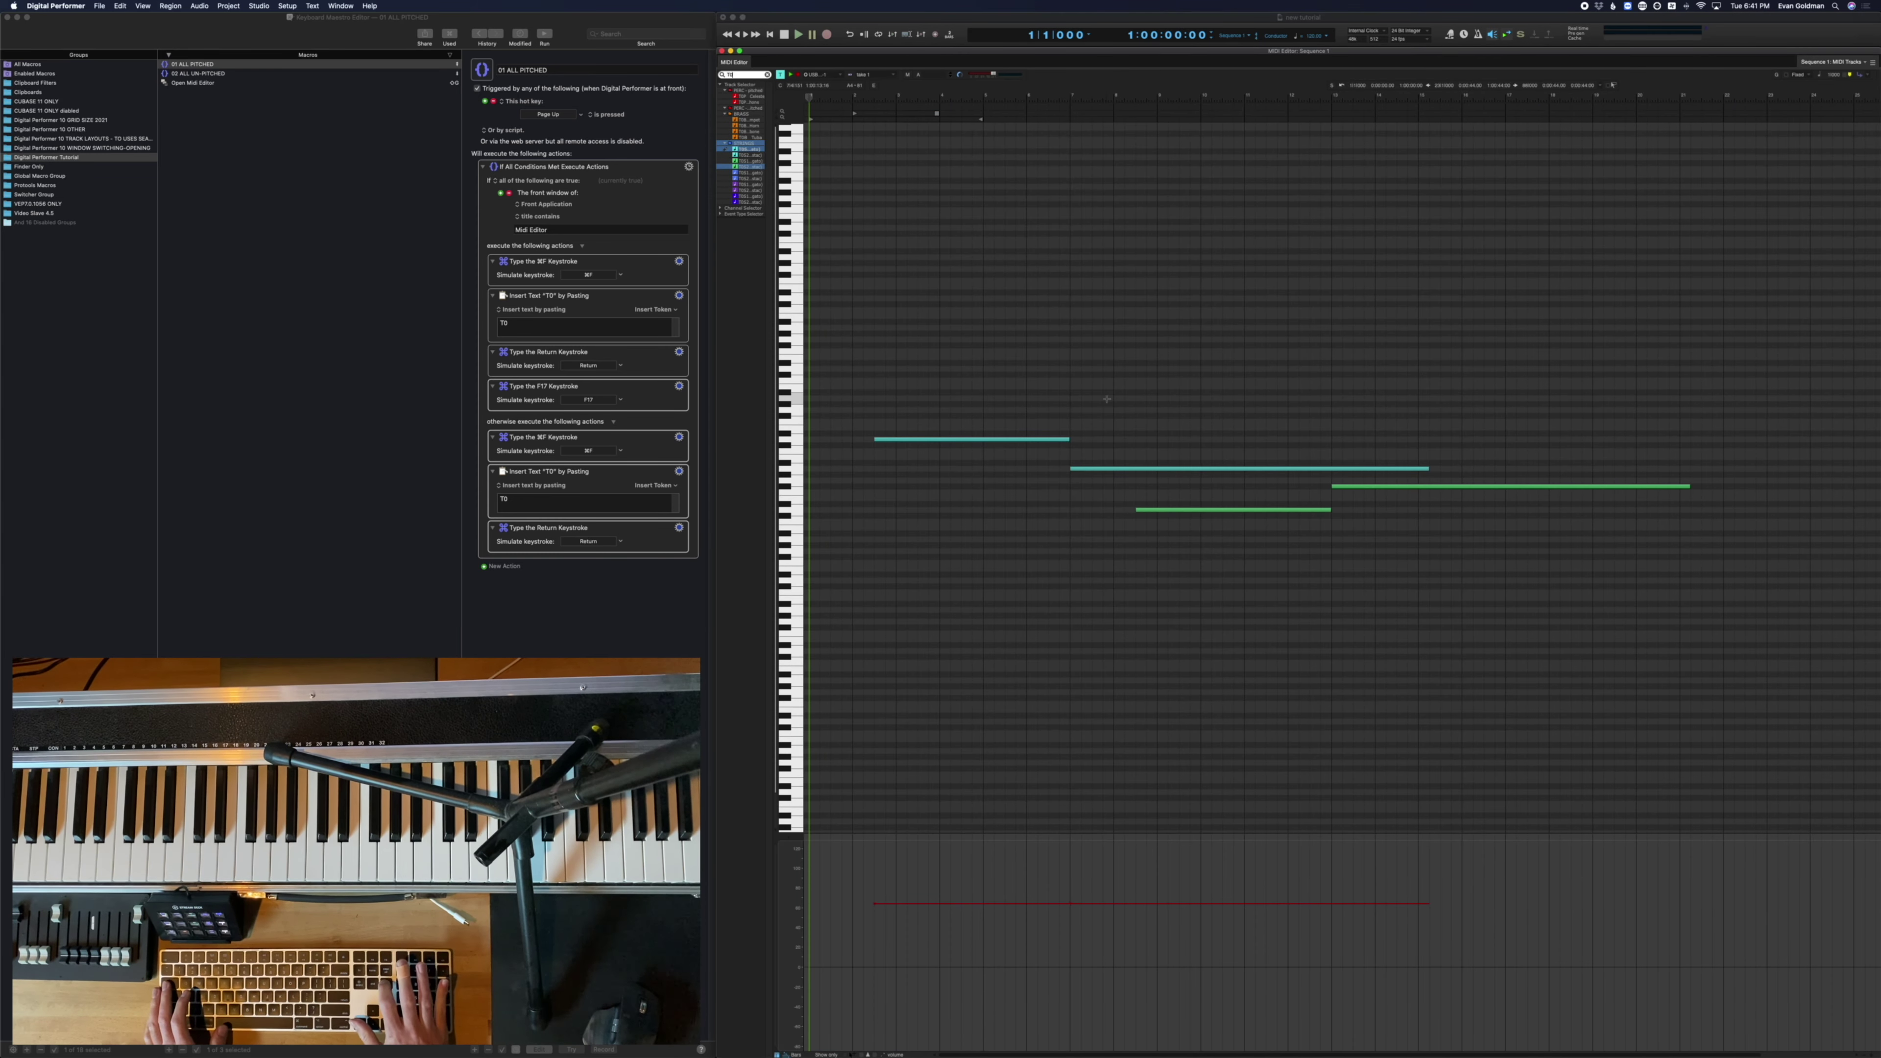
{"action": "key", "text": "Page_Up"}
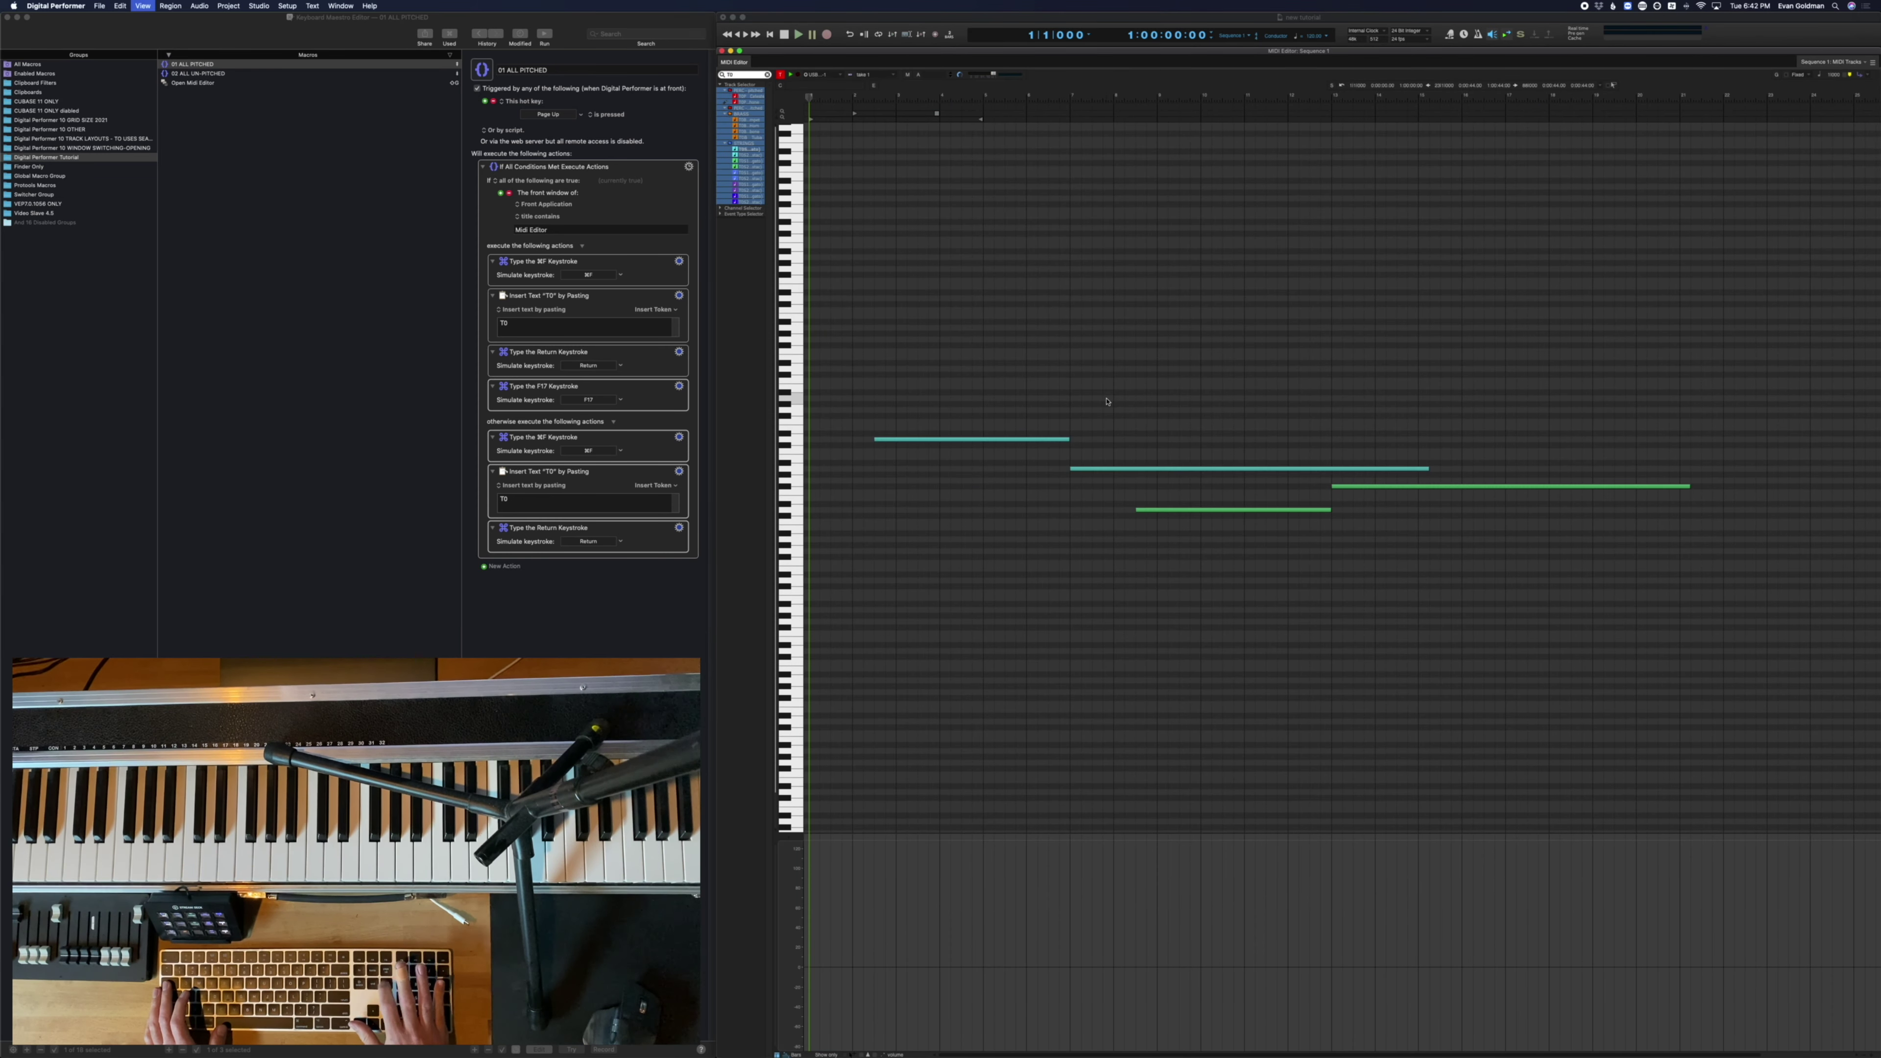
{"action": "key", "text": "Page_Down"}
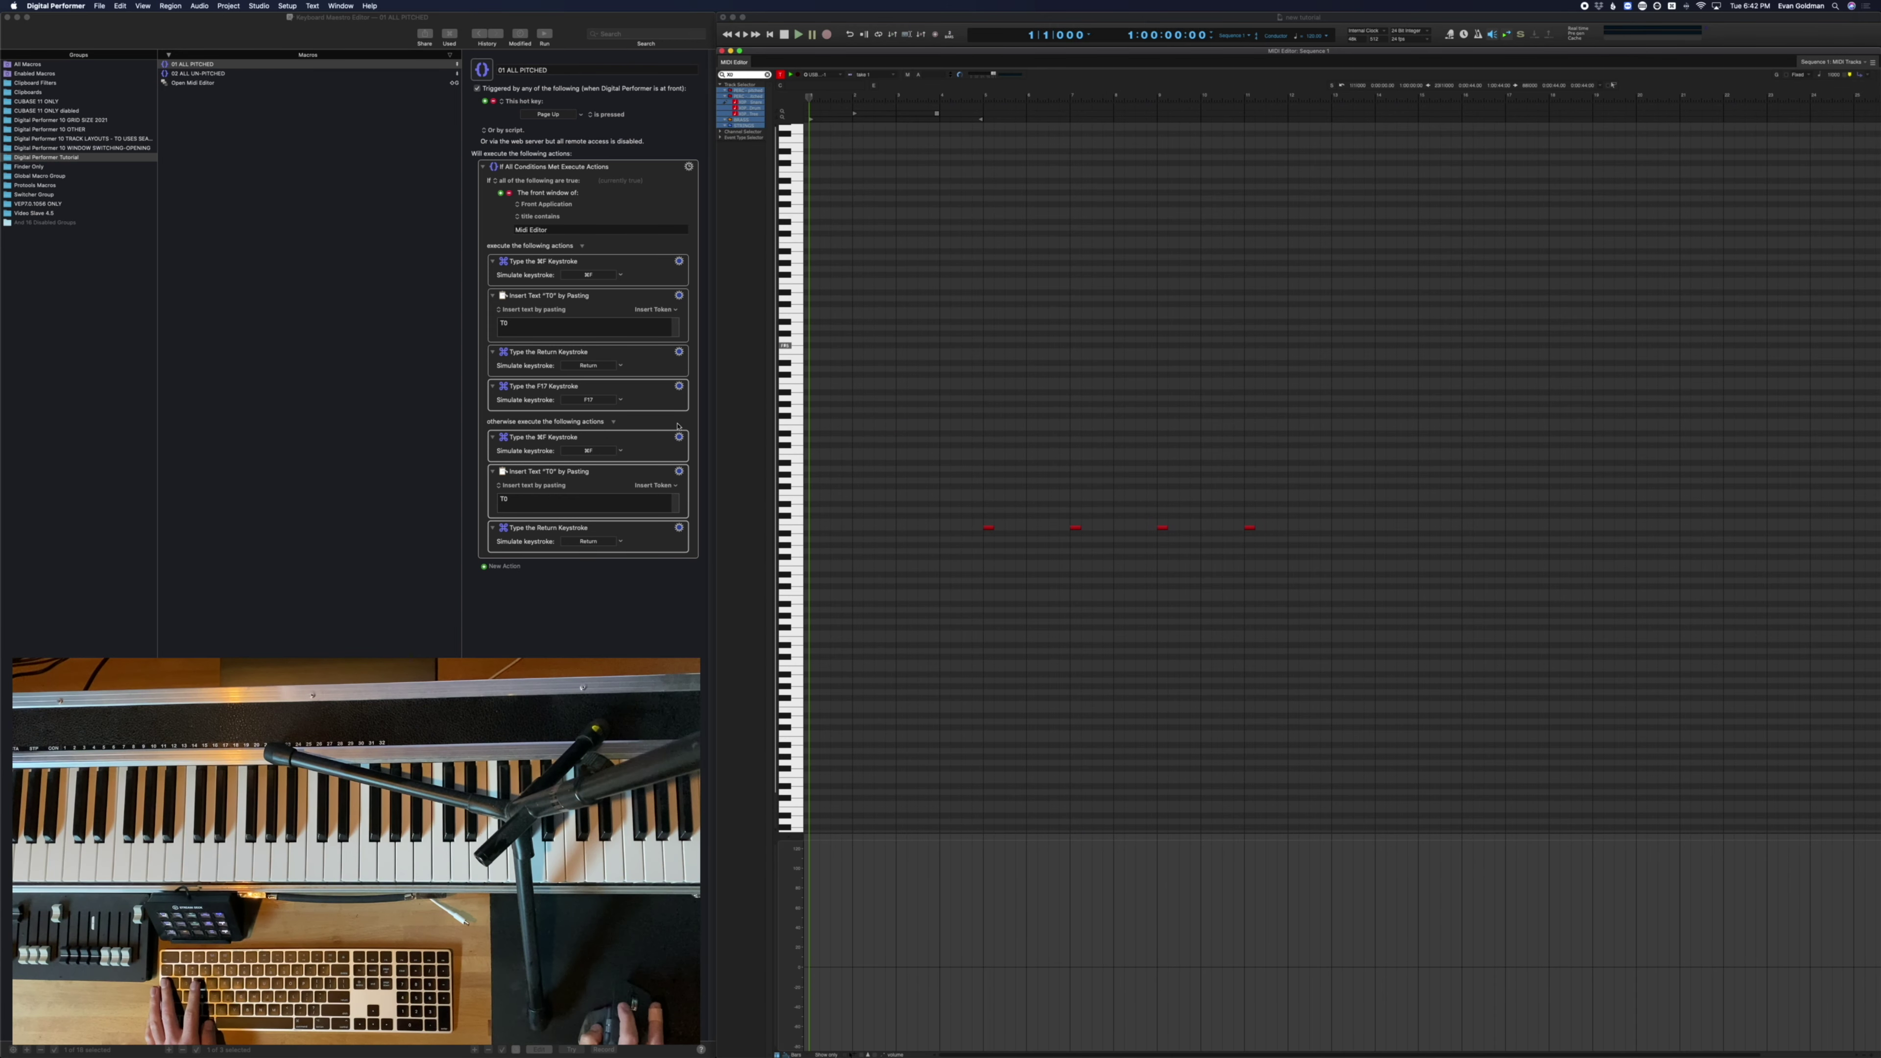
{"action": "key", "text": "shift+t"}
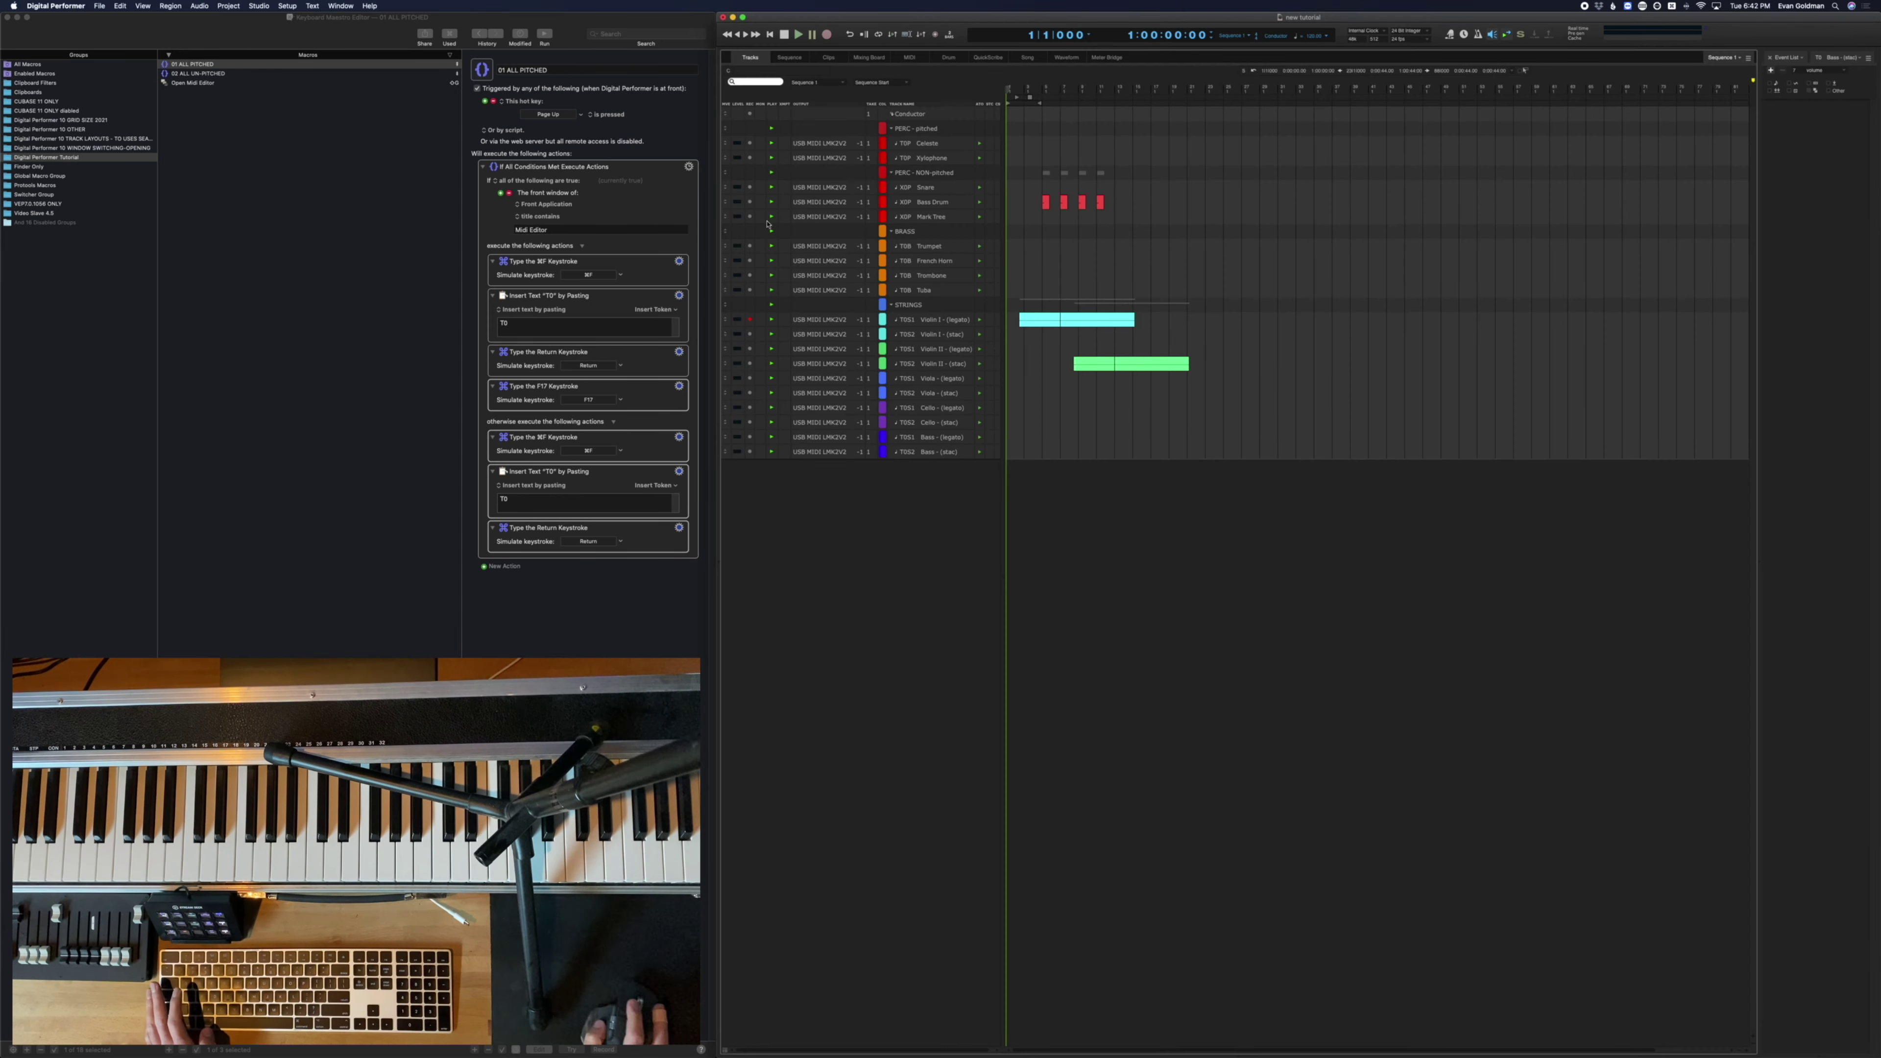
Review the front window title condition of the 01 ALL PITCHED macro in Keyboard Maestro against Digital Performer's Tracks window
{"action": "left_click", "coordinate": [668, 188]}
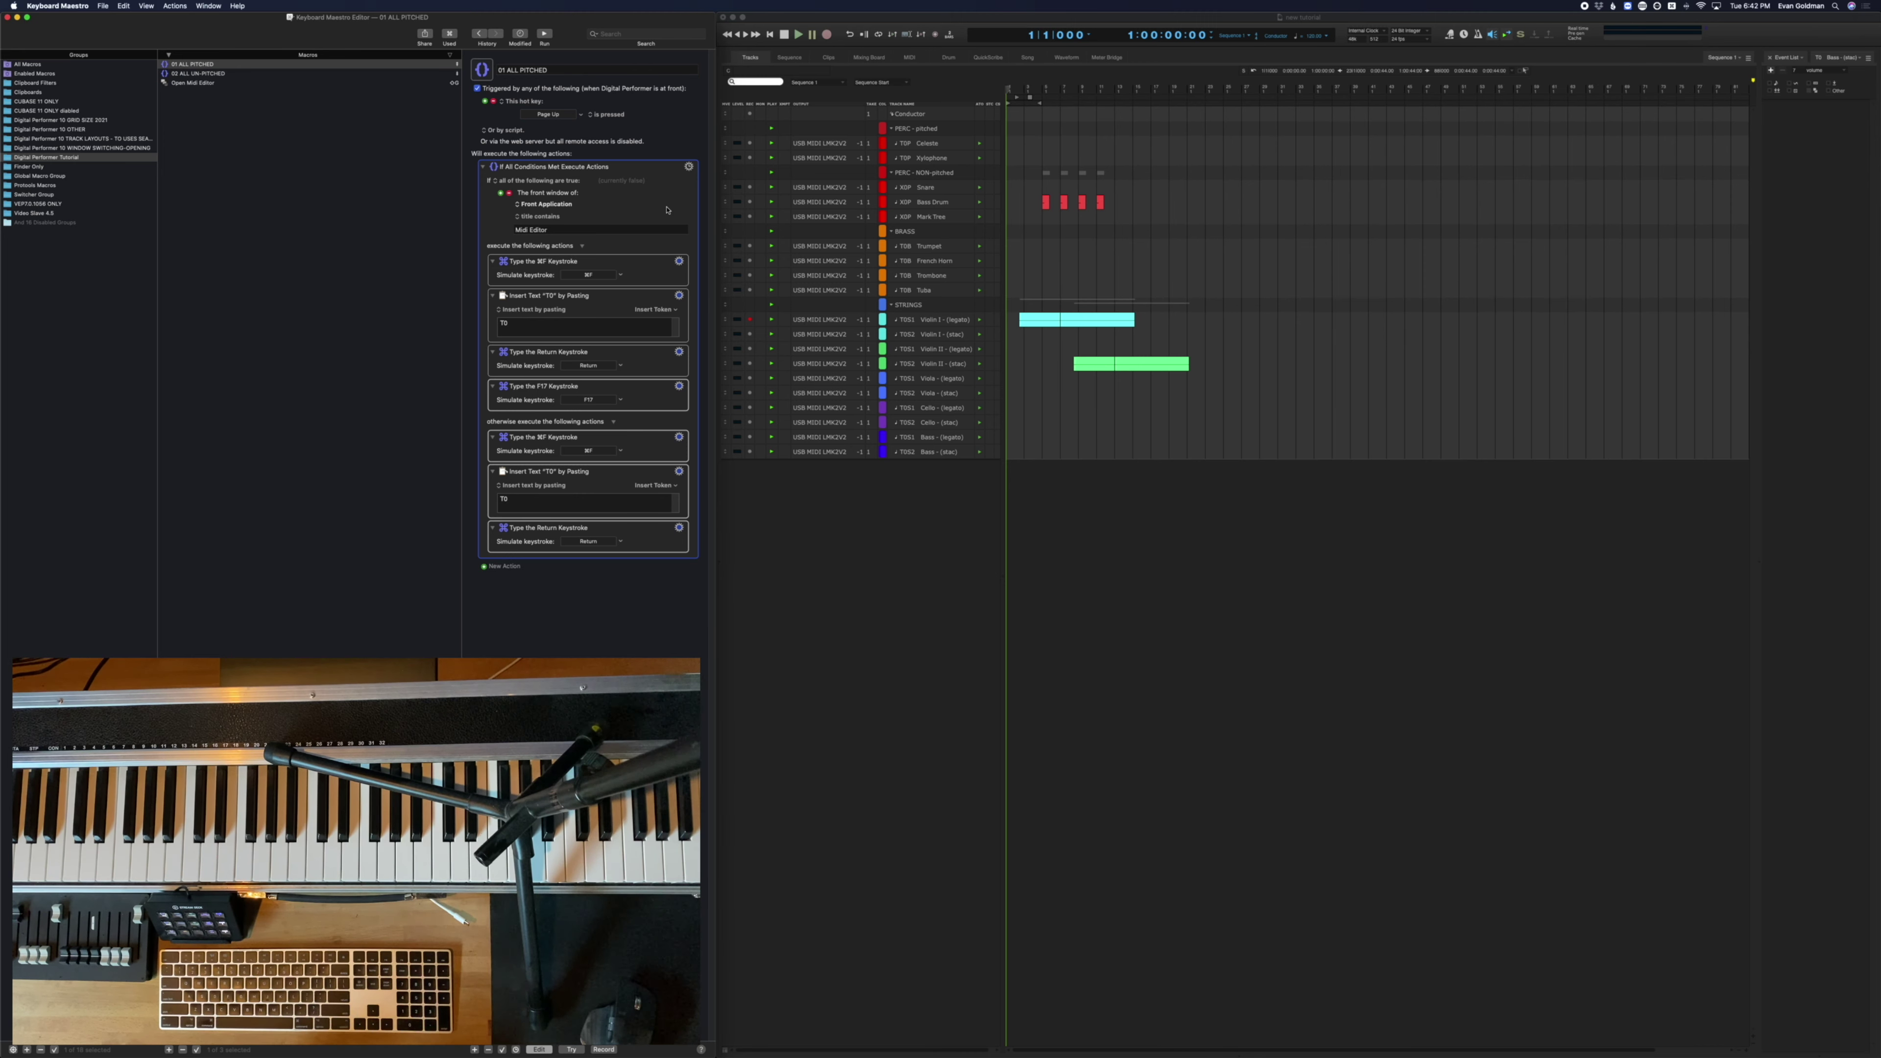
{"action": "left_click", "coordinate": [1323, 320]}
{"action": "left_click", "coordinate": [1267, 246]}
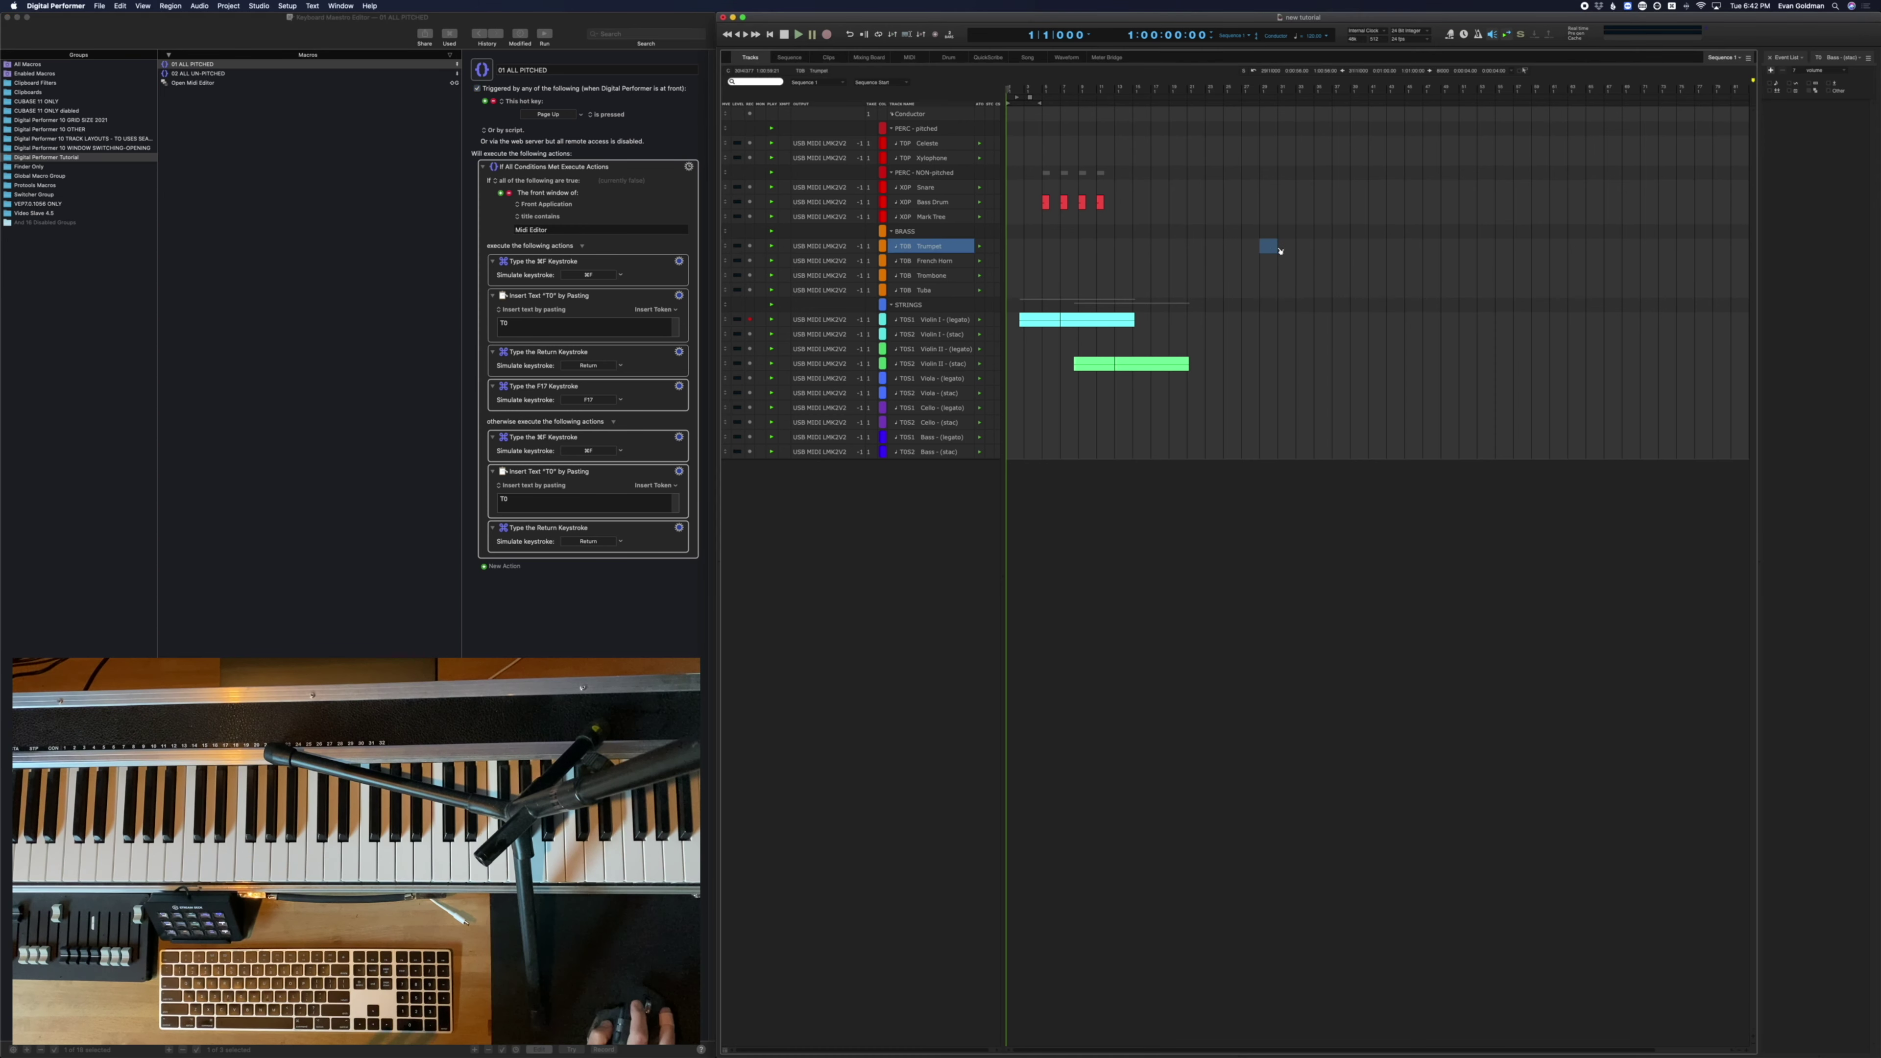
{"action": "left_click", "coordinate": [1281, 390]}
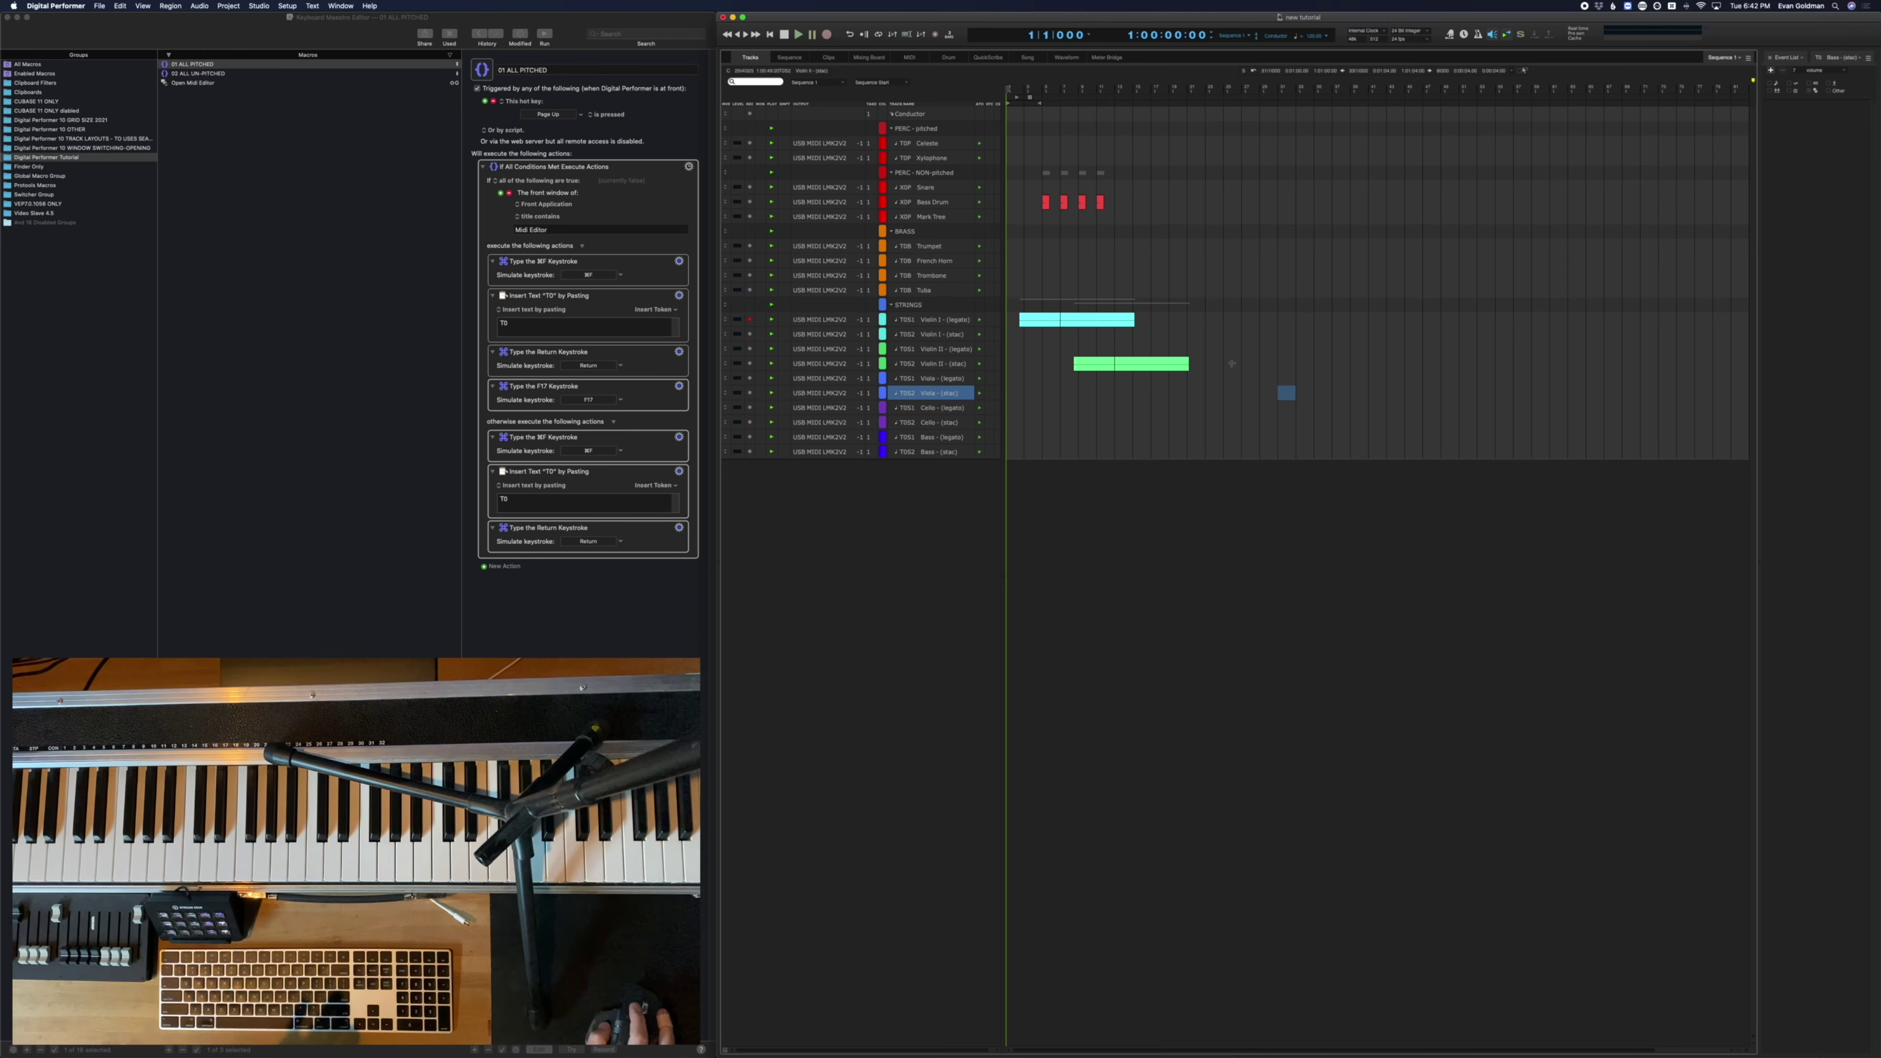
{"action": "key", "text": "super+Tab"}
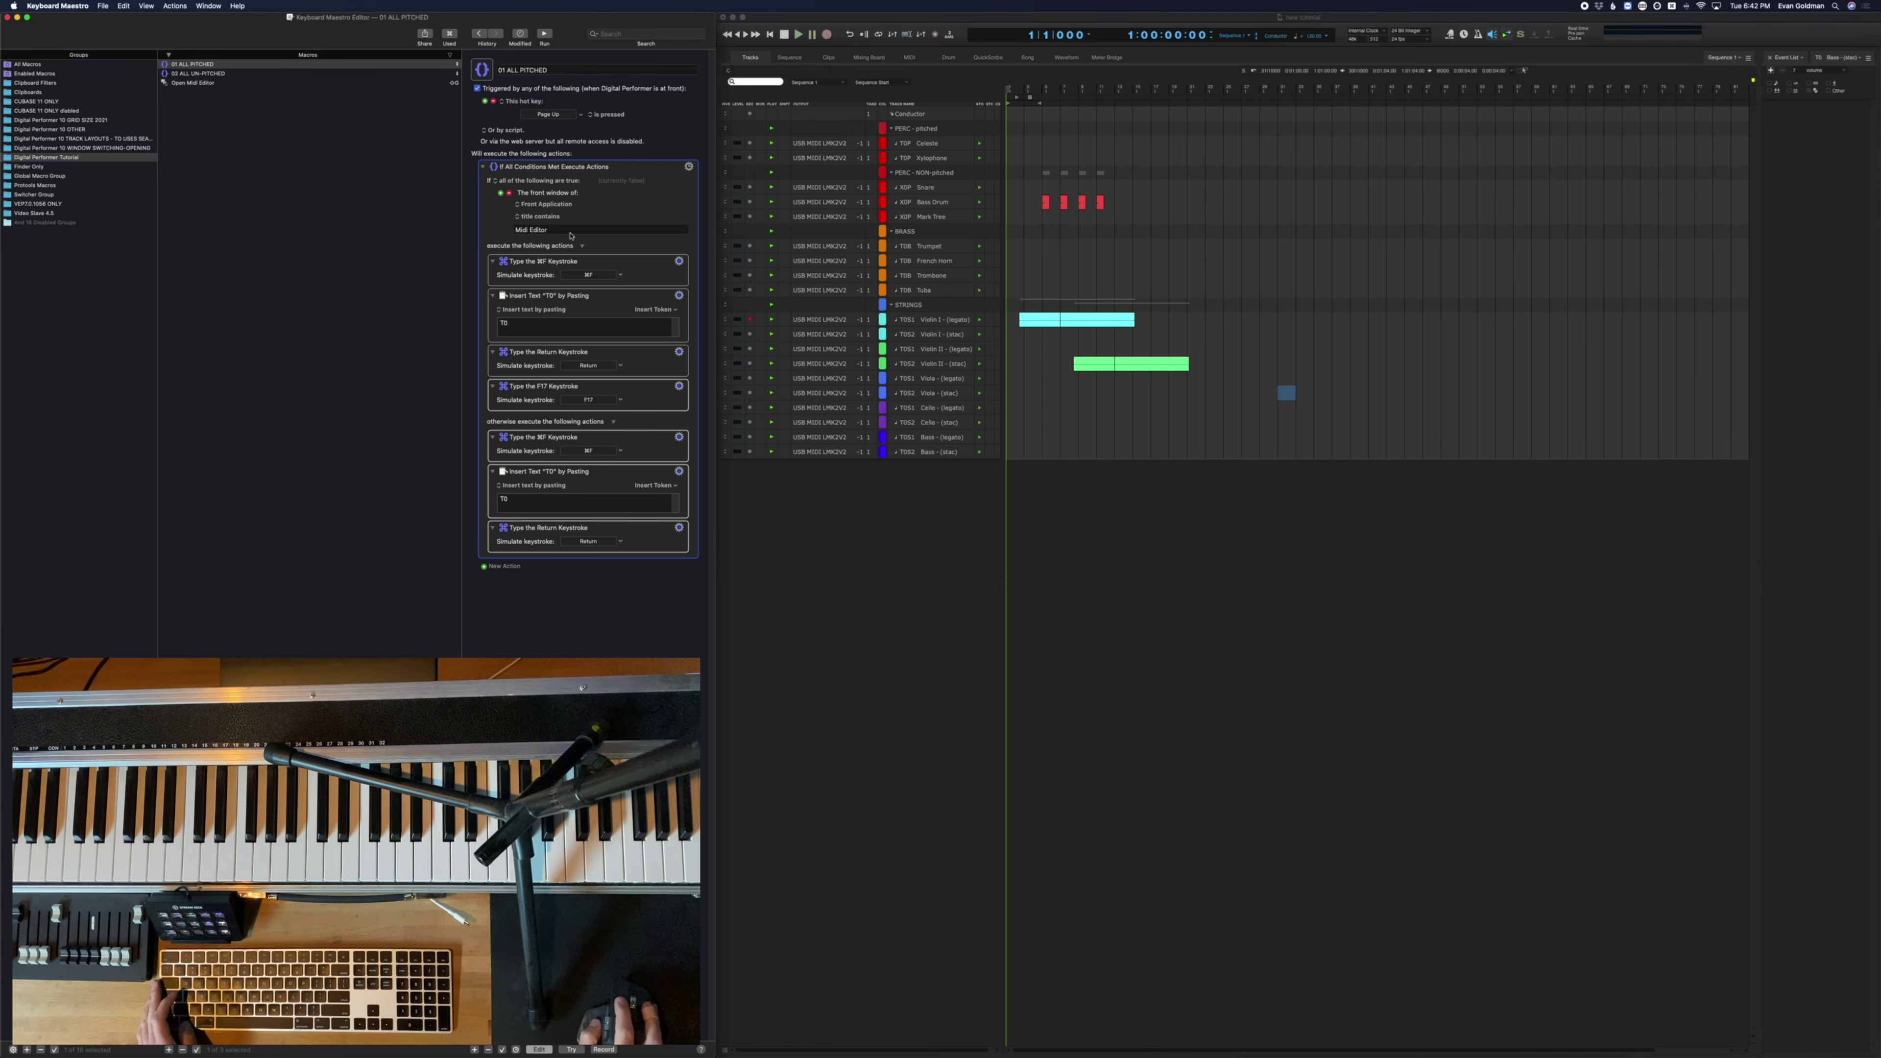
{"action": "left_click", "coordinate": [516, 230]}
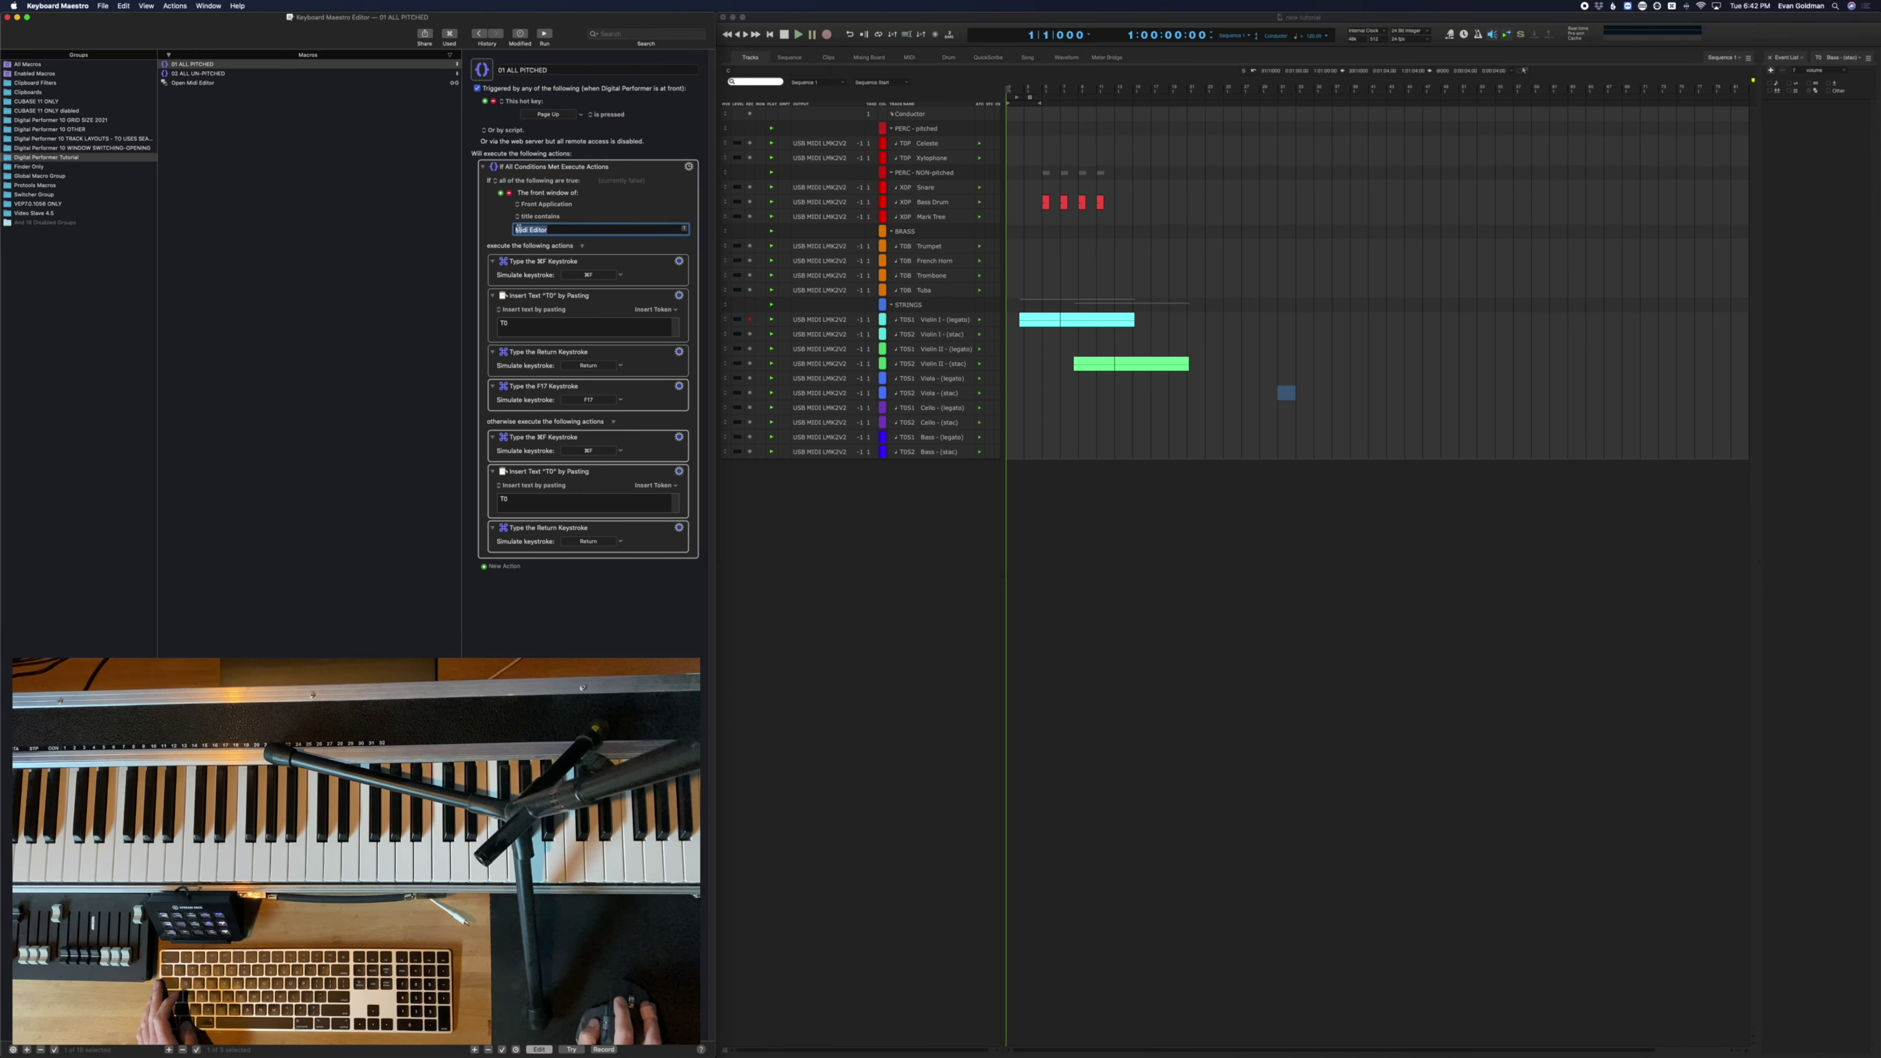
{"action": "left_click", "coordinate": [648, 217]}
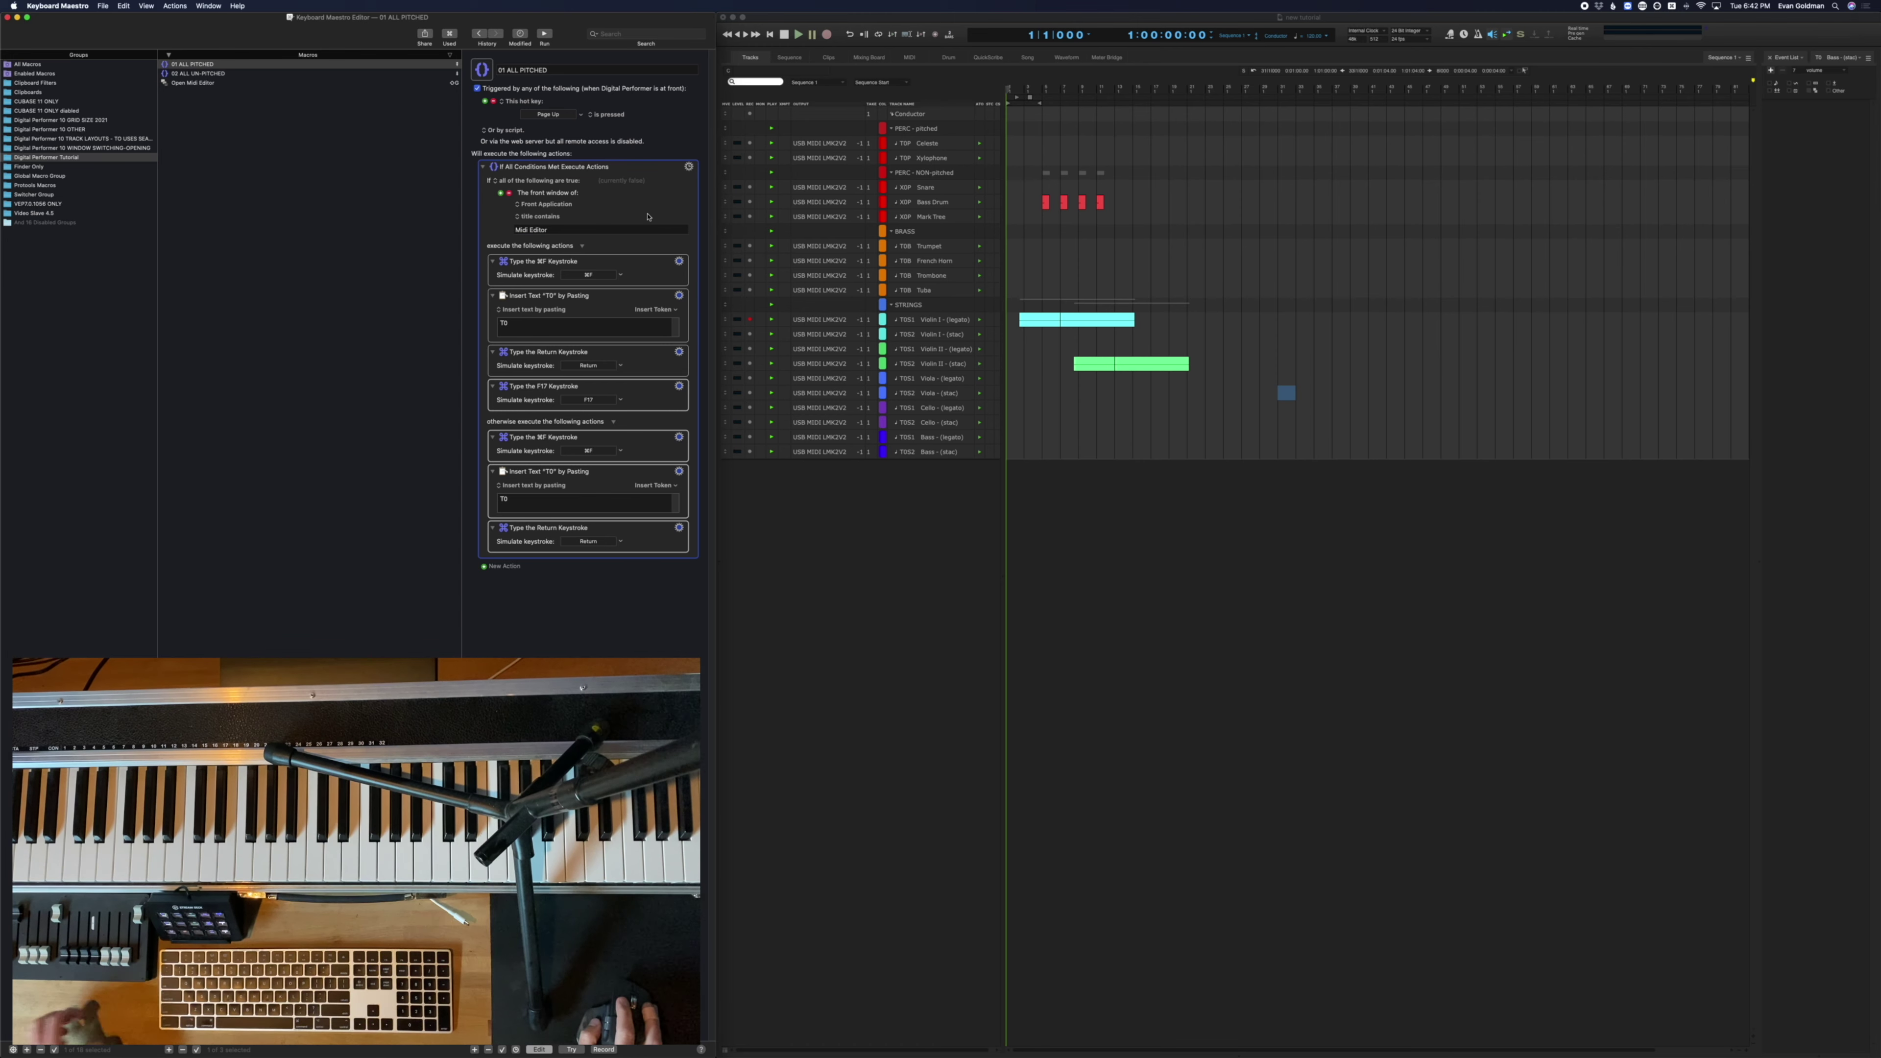
{"action": "left_click", "coordinate": [1159, 378]}
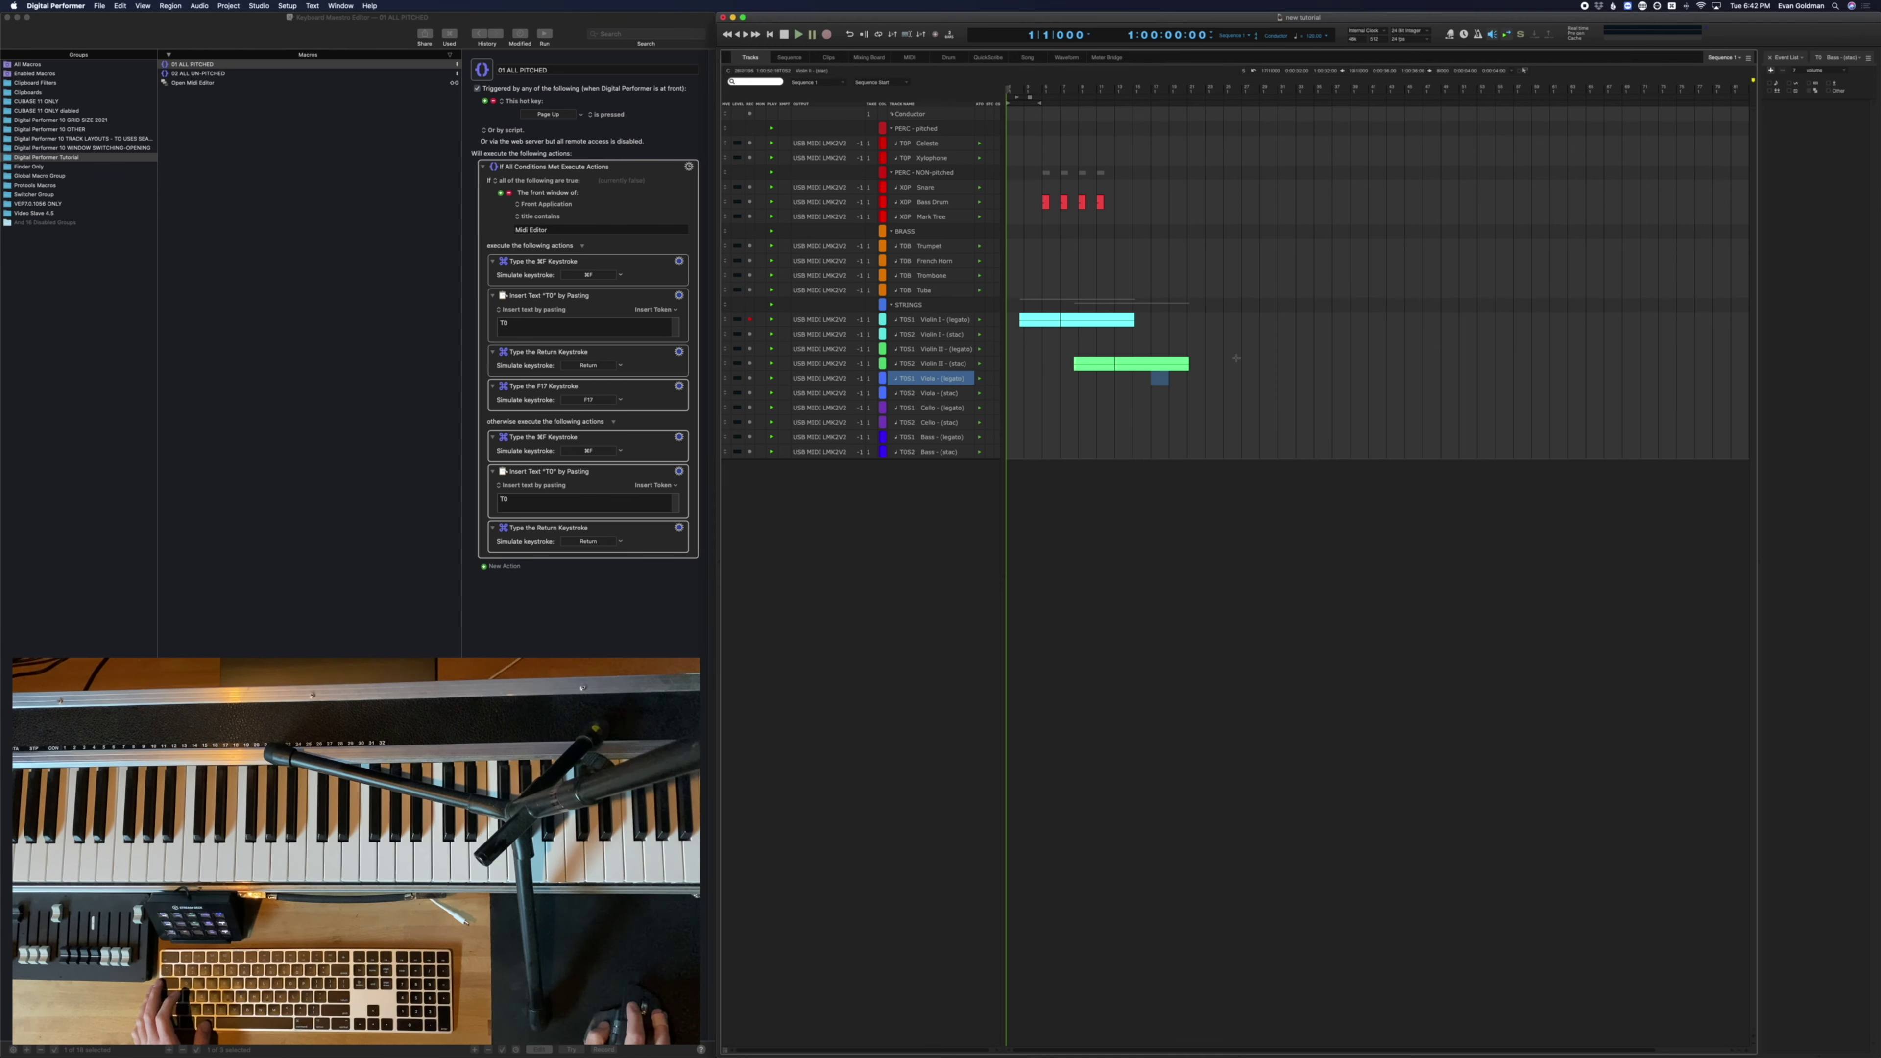
{"action": "left_click", "coordinate": [544, 203]}
{"action": "left_click", "coordinate": [633, 181]}
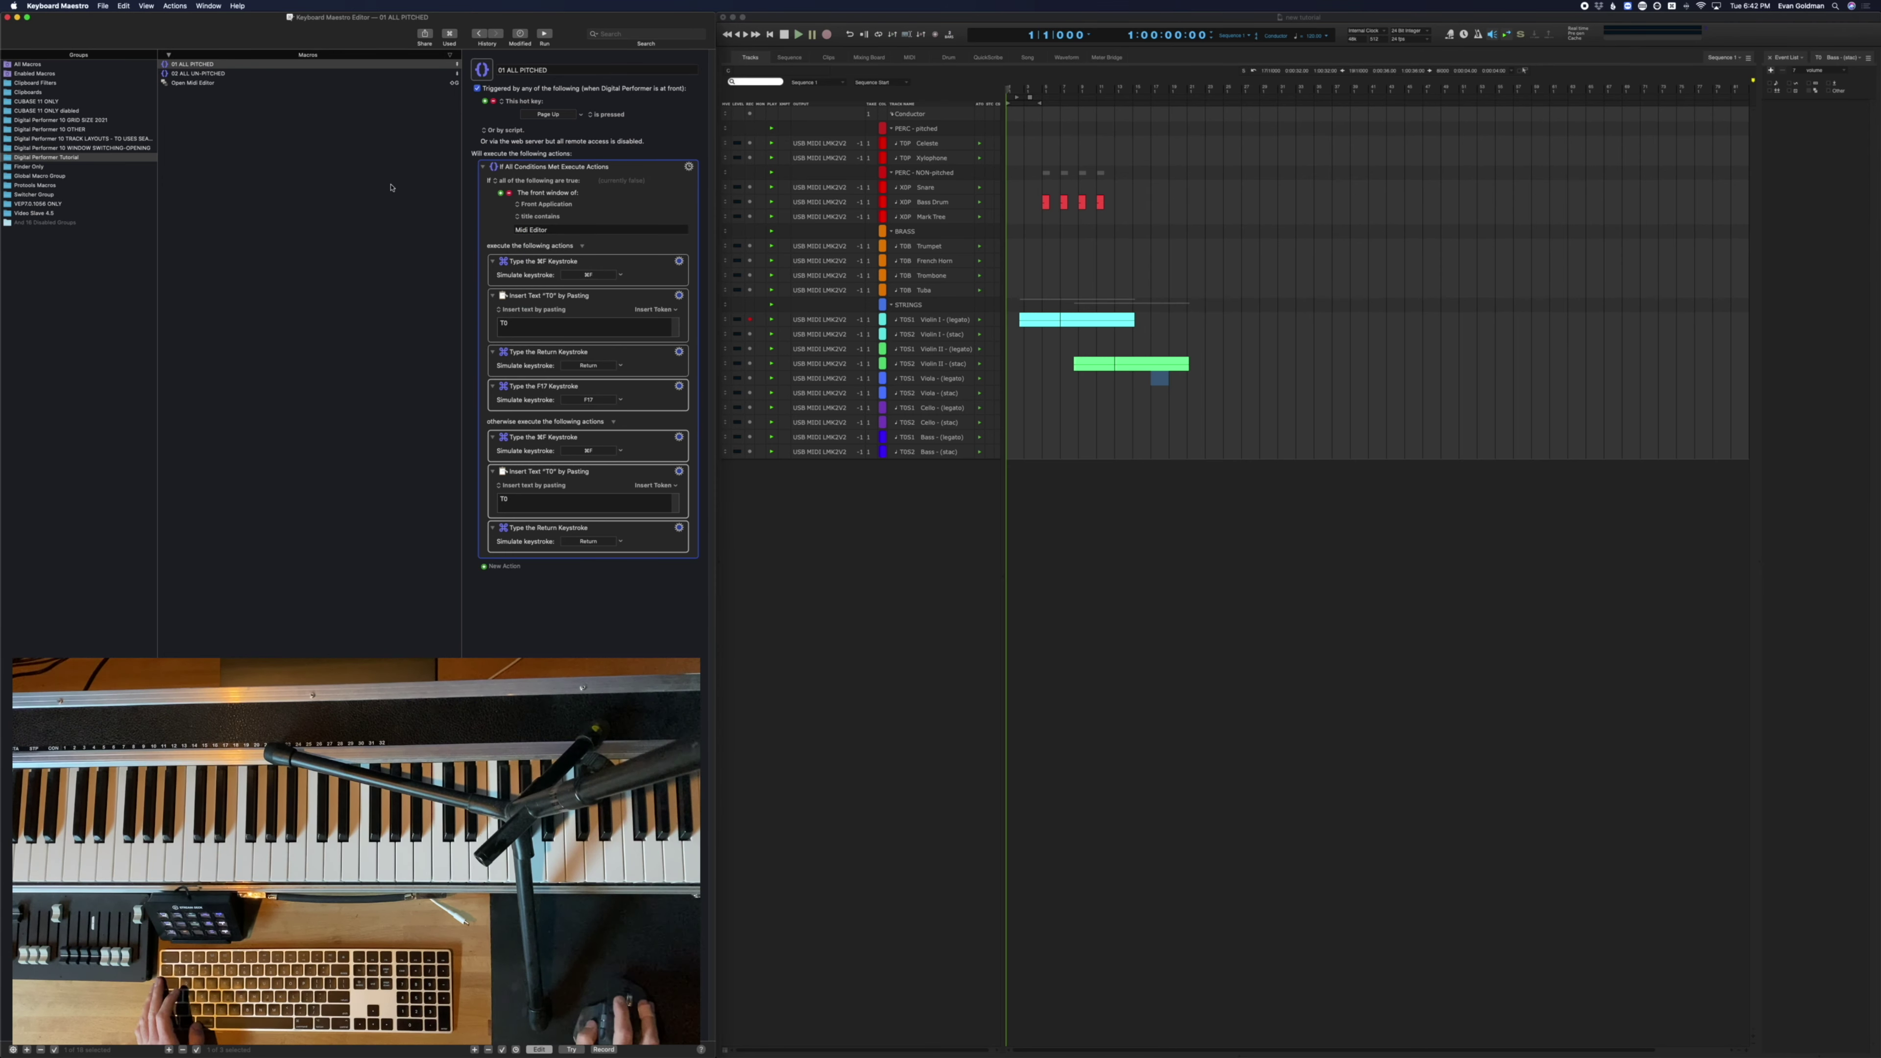
{"action": "left_click", "coordinate": [1208, 368]}
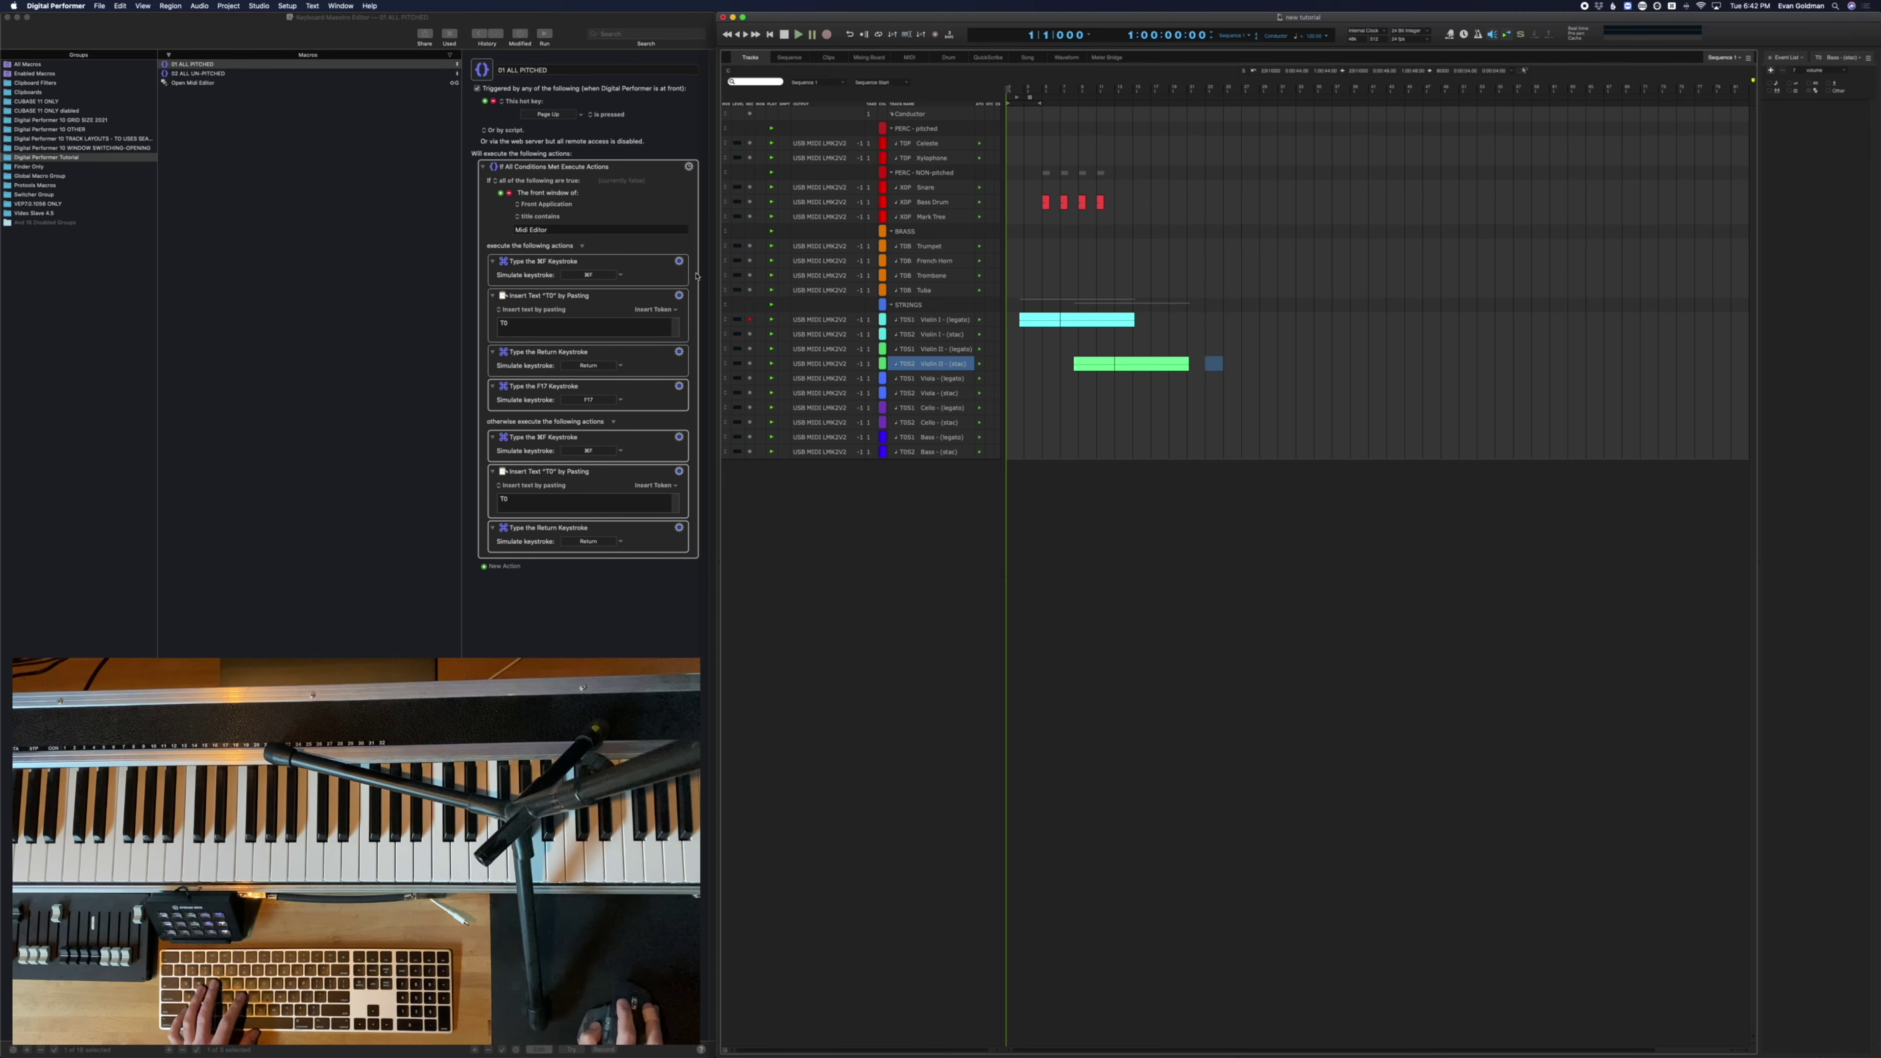
Switch to Keyboard Maestro, duplicate the 02 ALL UN-PITCHED macro, and rename the copy 03 - STRINGS - ALL
{"action": "key", "text": "super+Tab"}
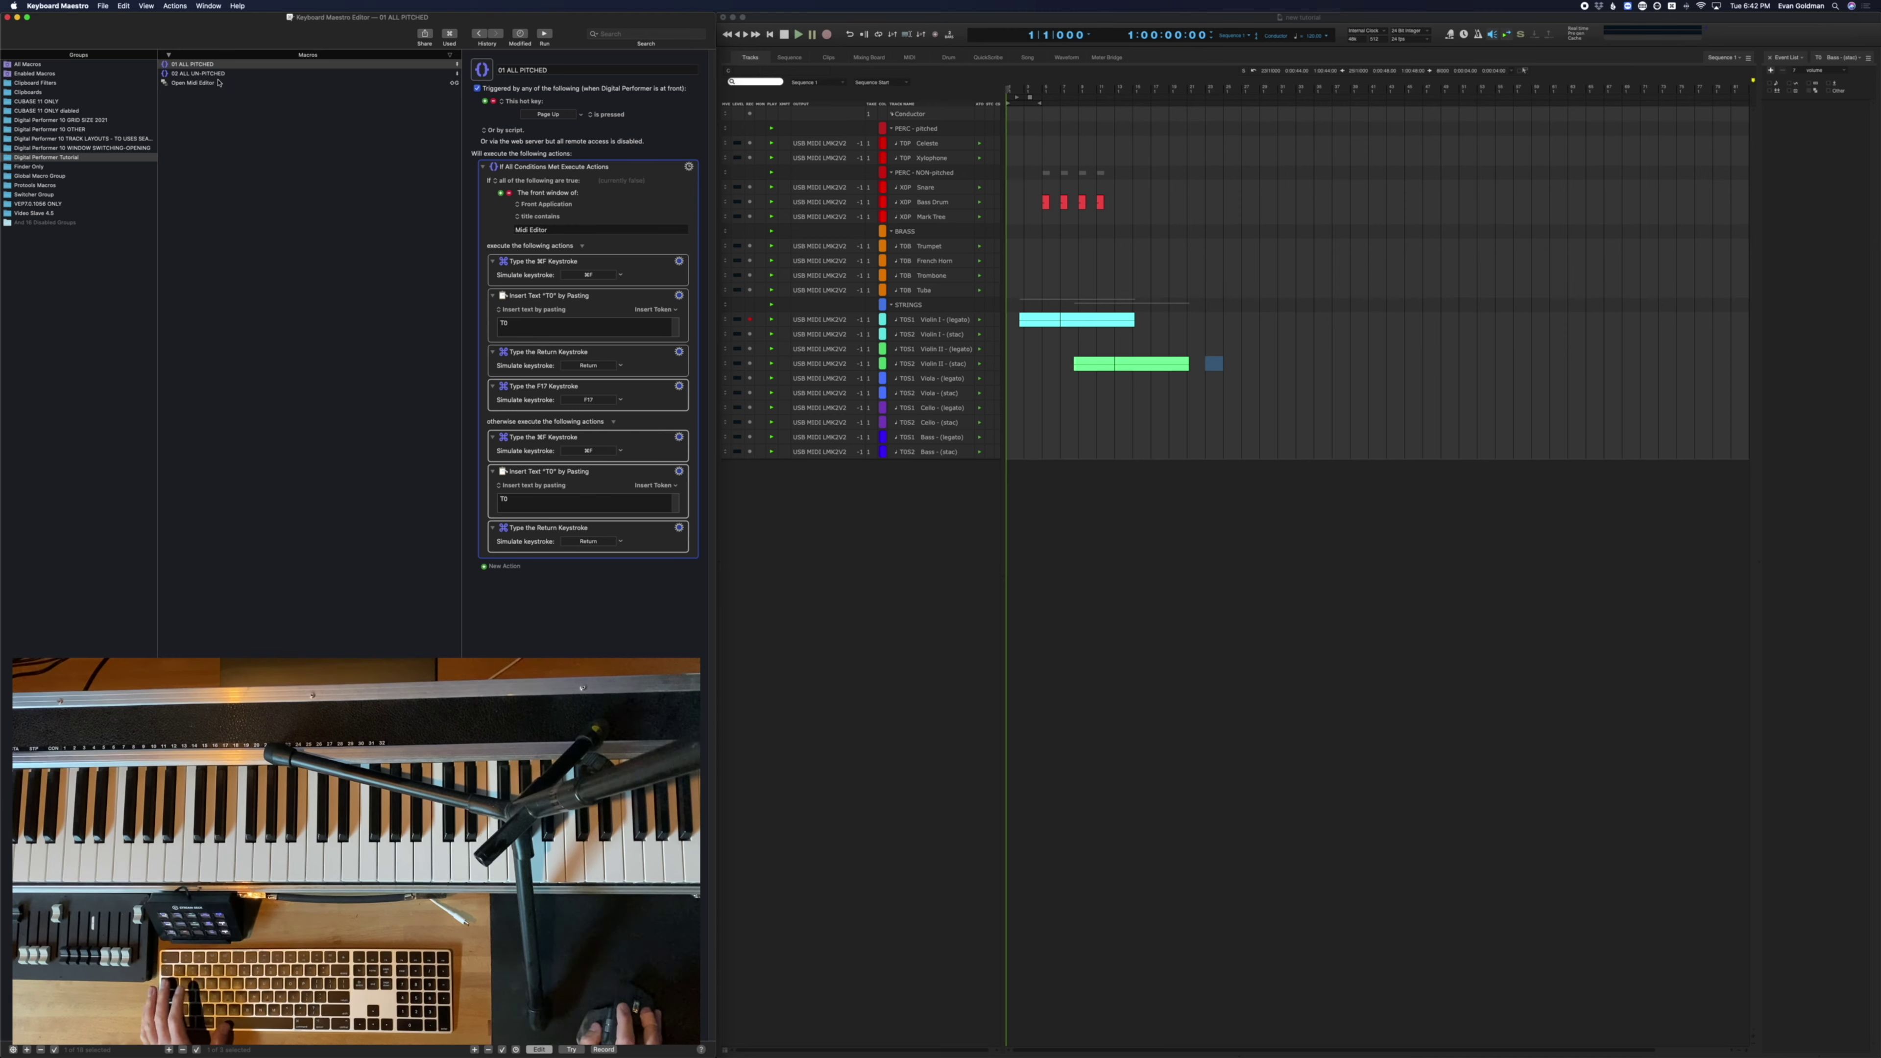
{"action": "left_click", "coordinate": [198, 75]}
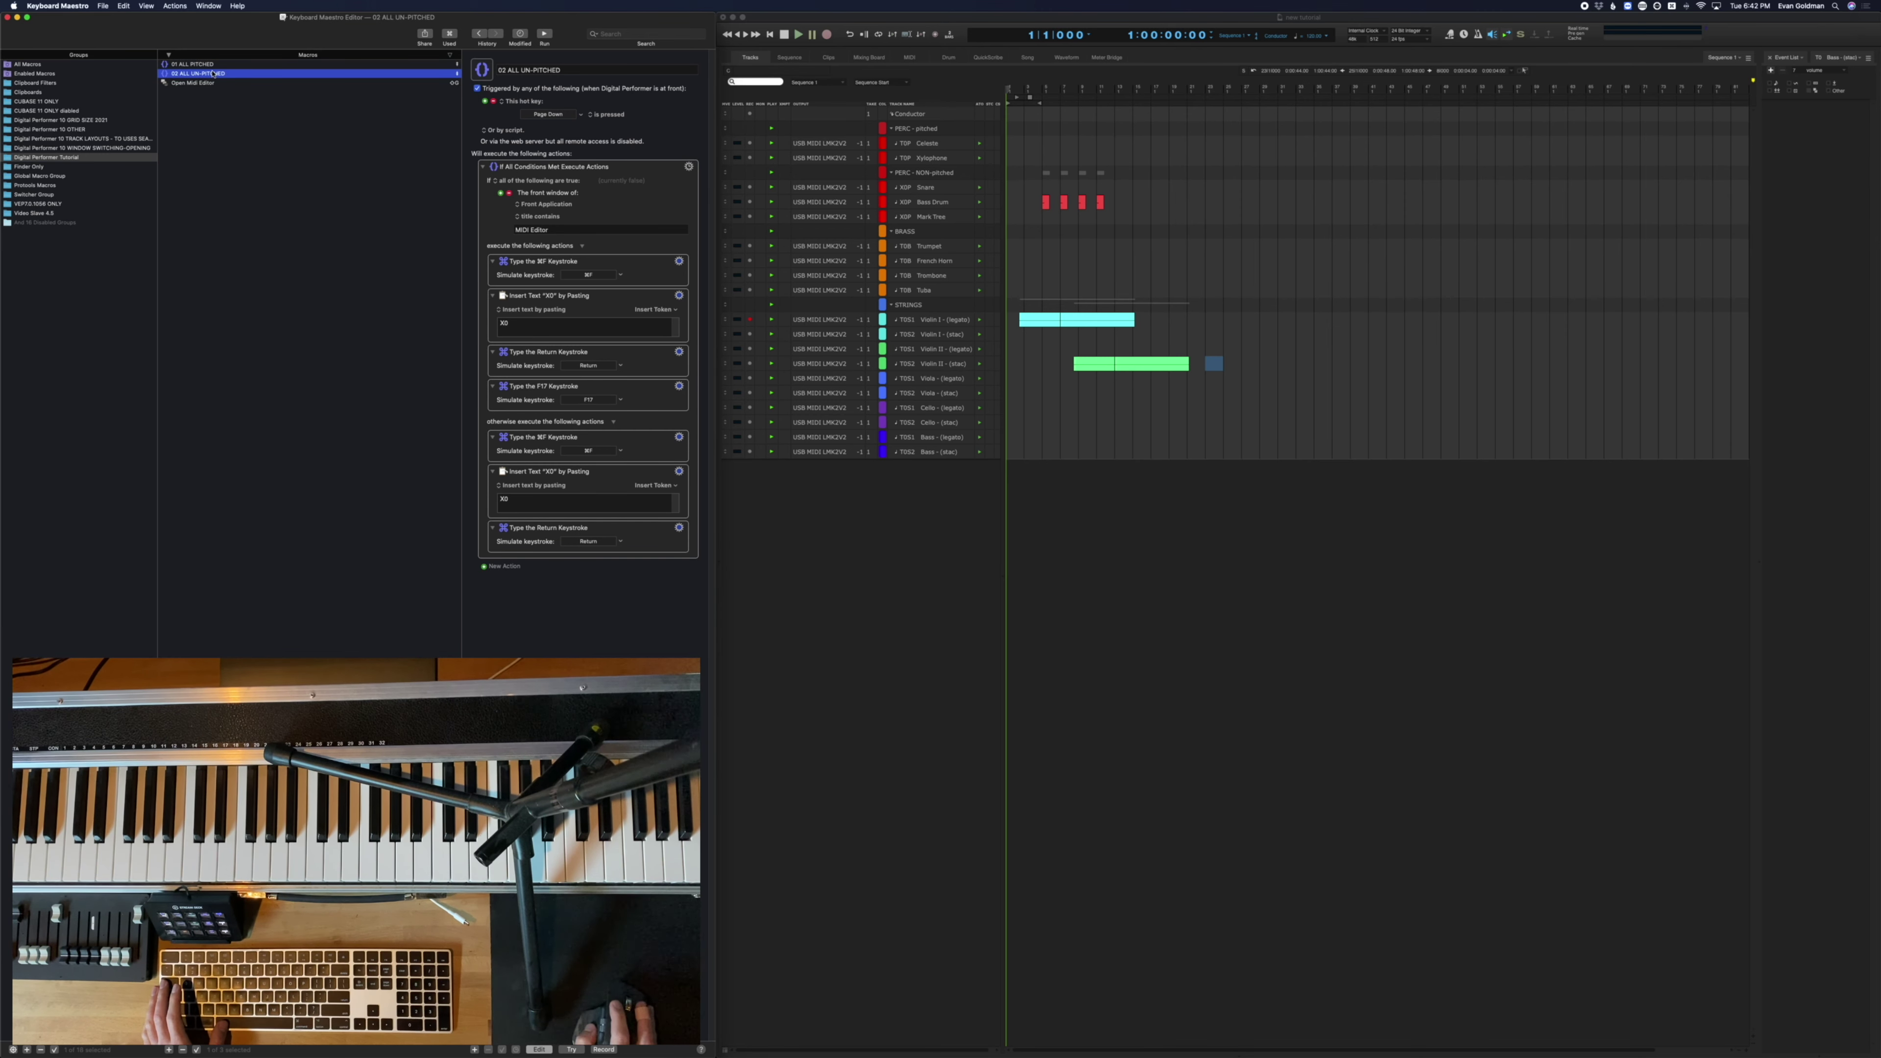
{"action": "left_click_drag", "start_coordinate": [213, 74], "coordinate": [281, 91]}
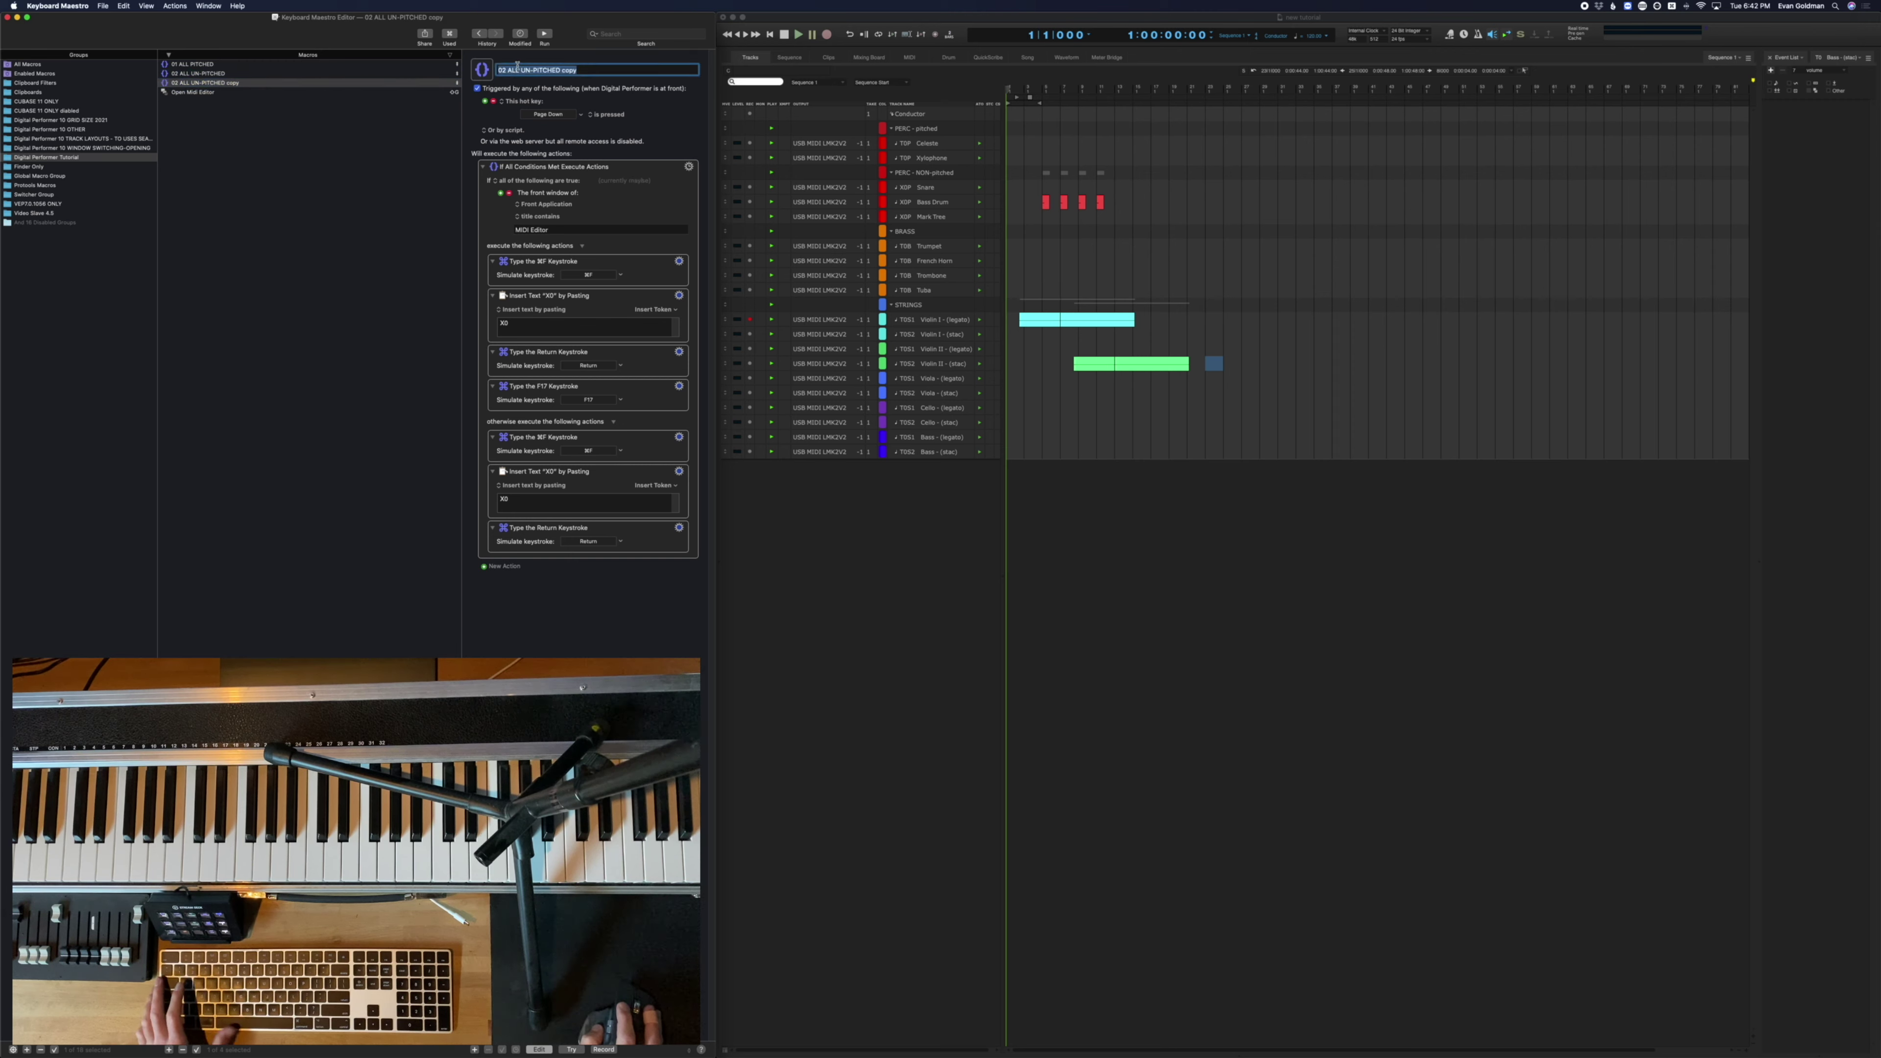
{"action": "key", "text": "Left"}
{"action": "key", "text": "Right"}
{"action": "key", "text": "Right"}
{"action": "key", "text": "BackSpace"}
{"action": "type", "text": "3"}
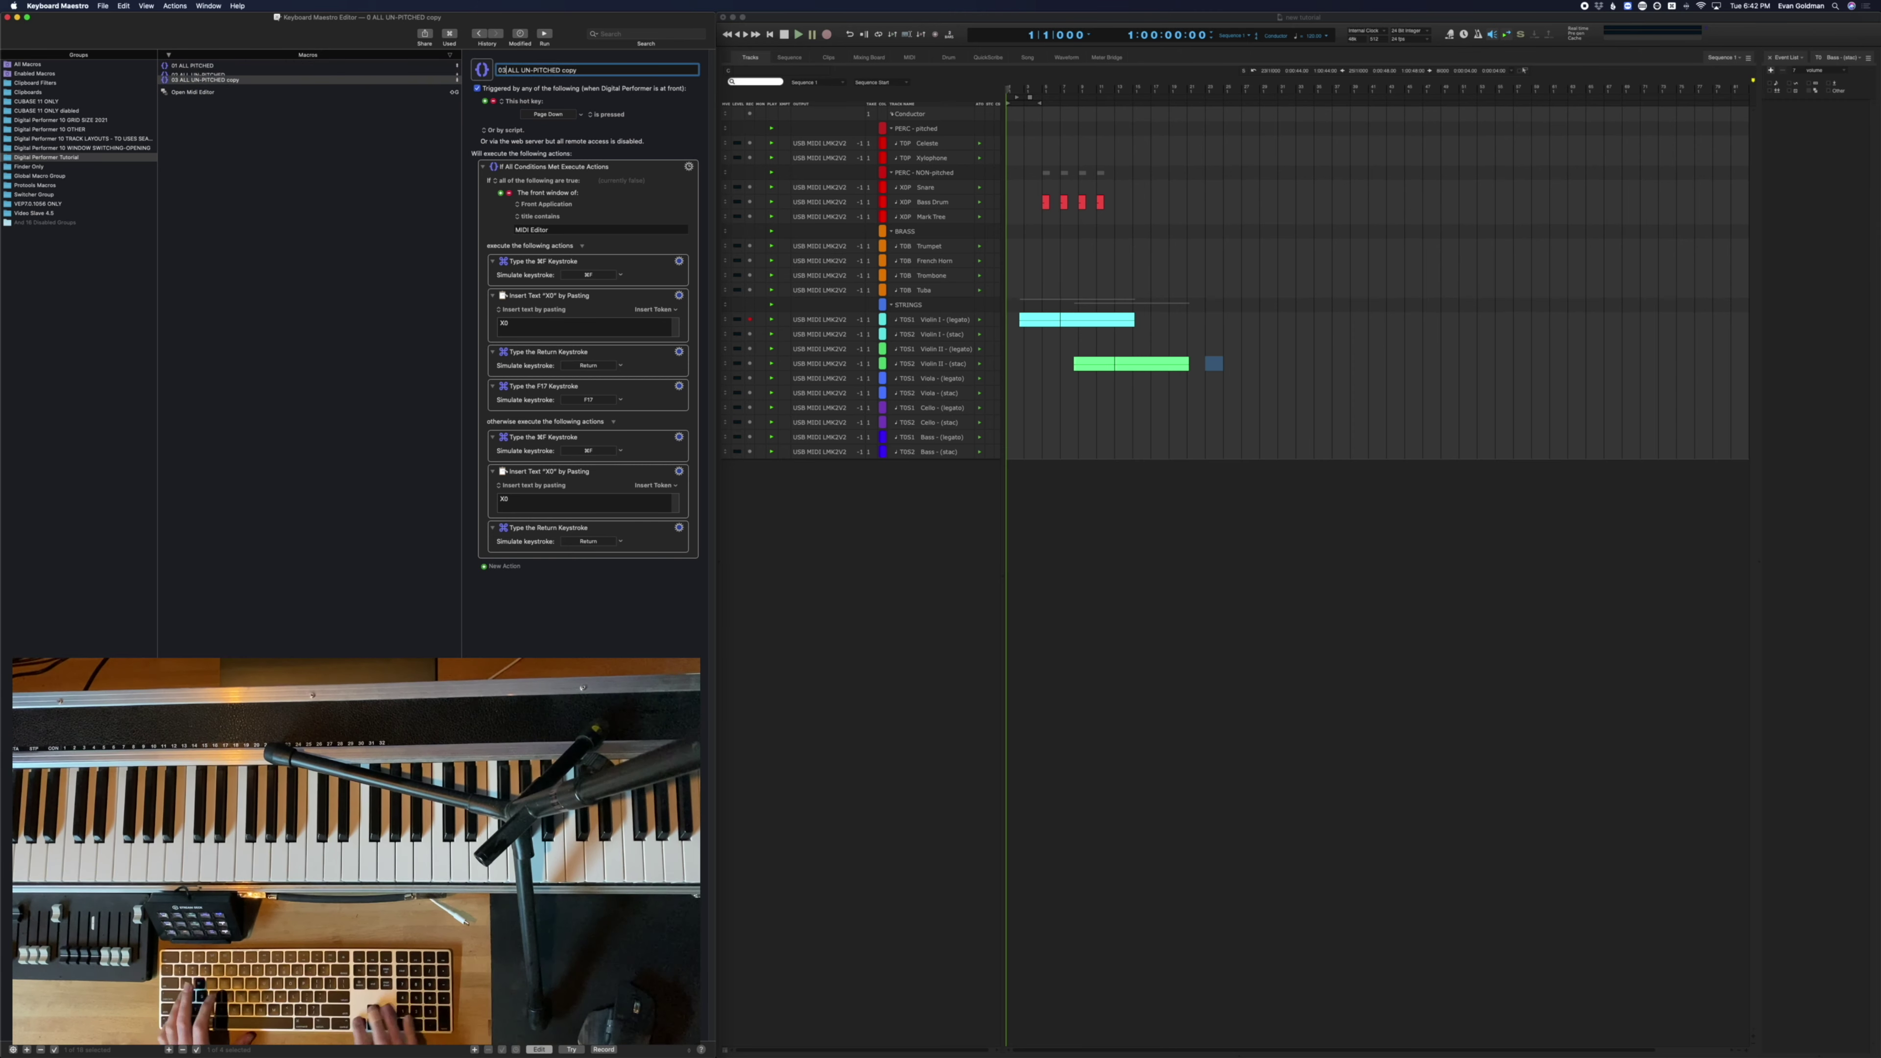
{"action": "key", "text": "shift+super+Right"}
{"action": "key", "text": "BackSpace"}
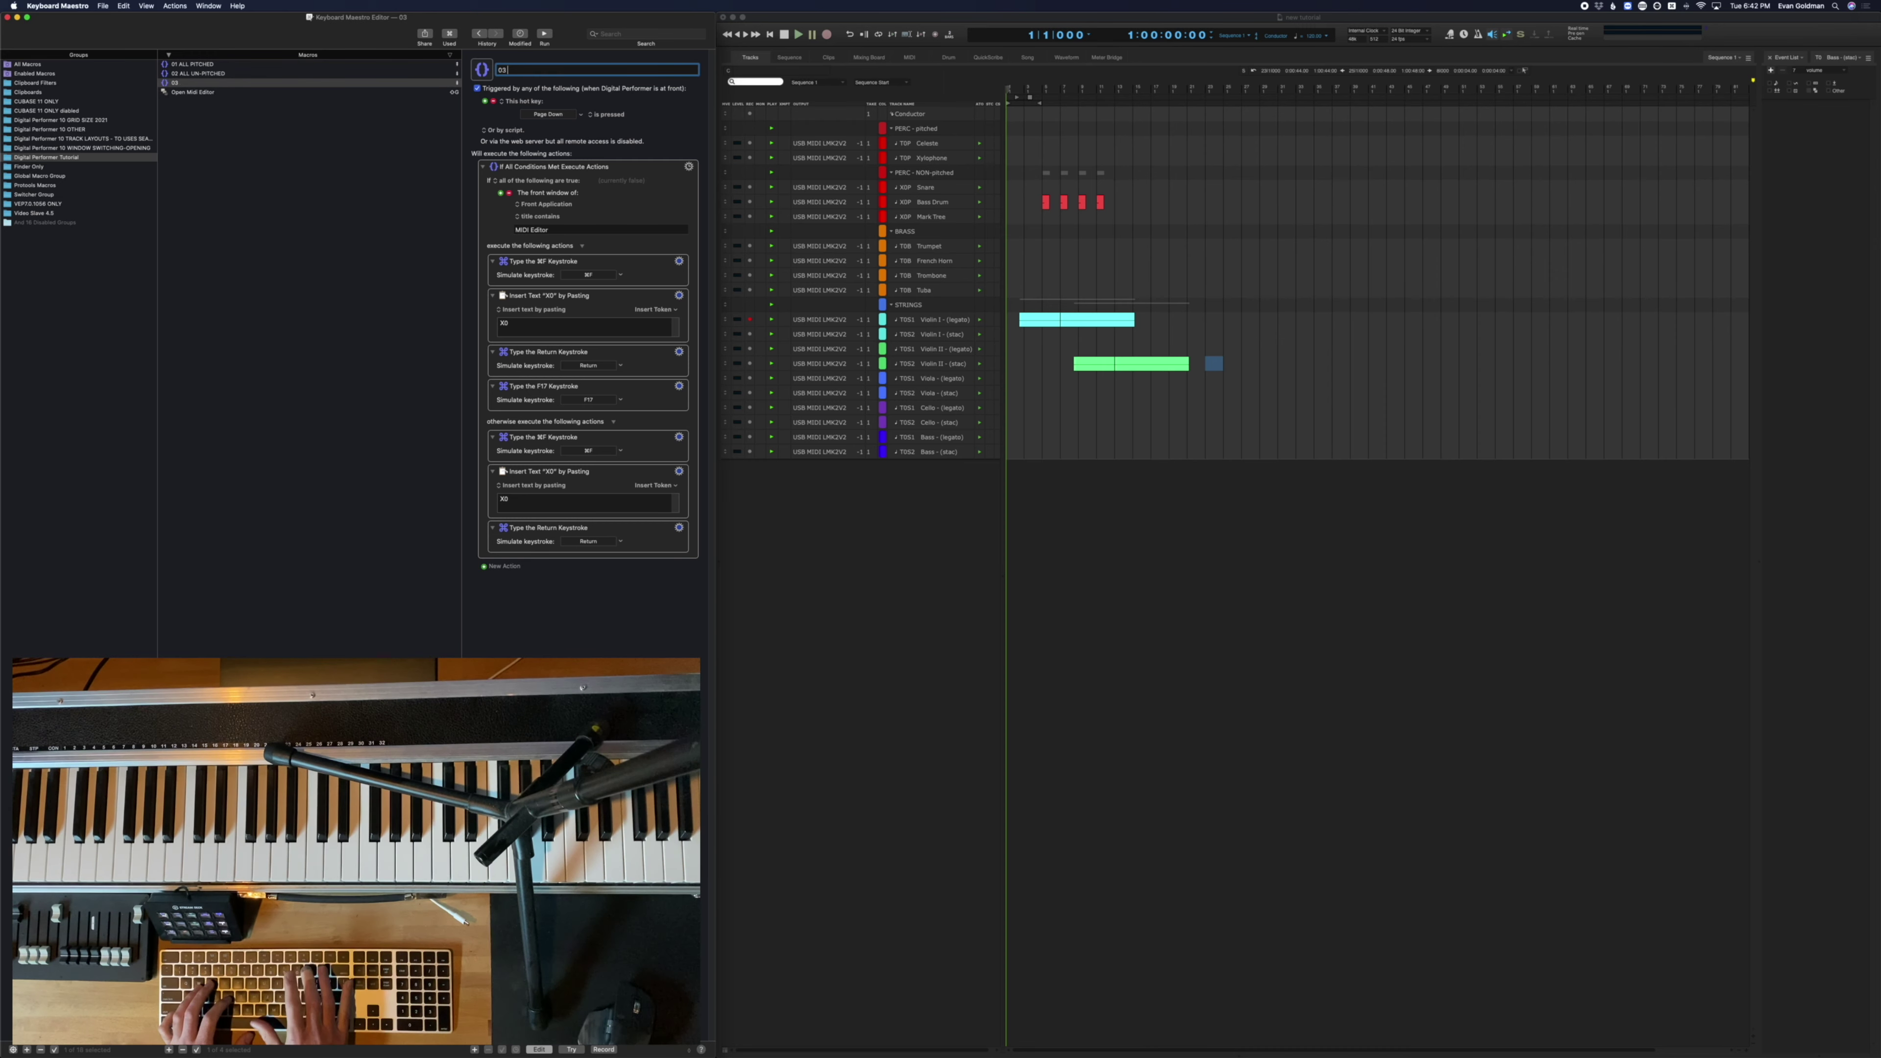
{"action": "type", "text": "- STRINGS -"}
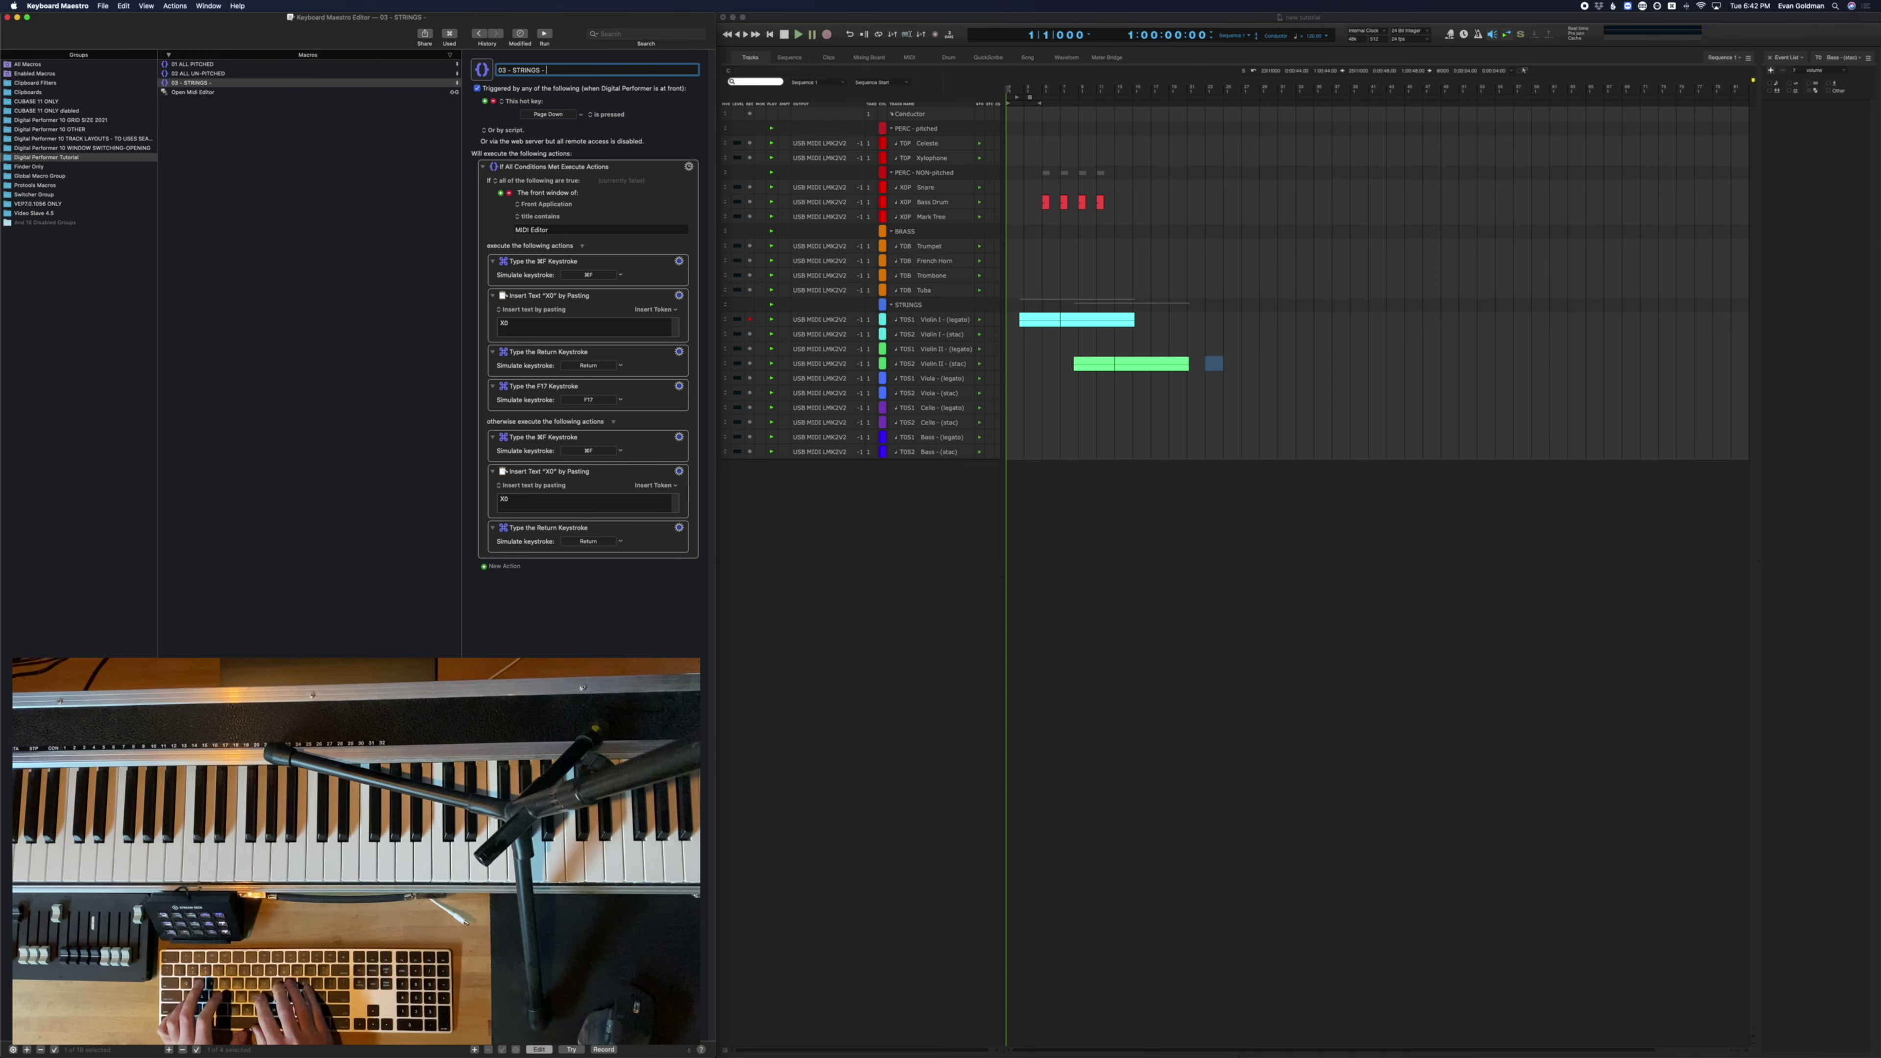
{"action": "type", "text": " ALL"}
{"action": "key", "text": "Return"}
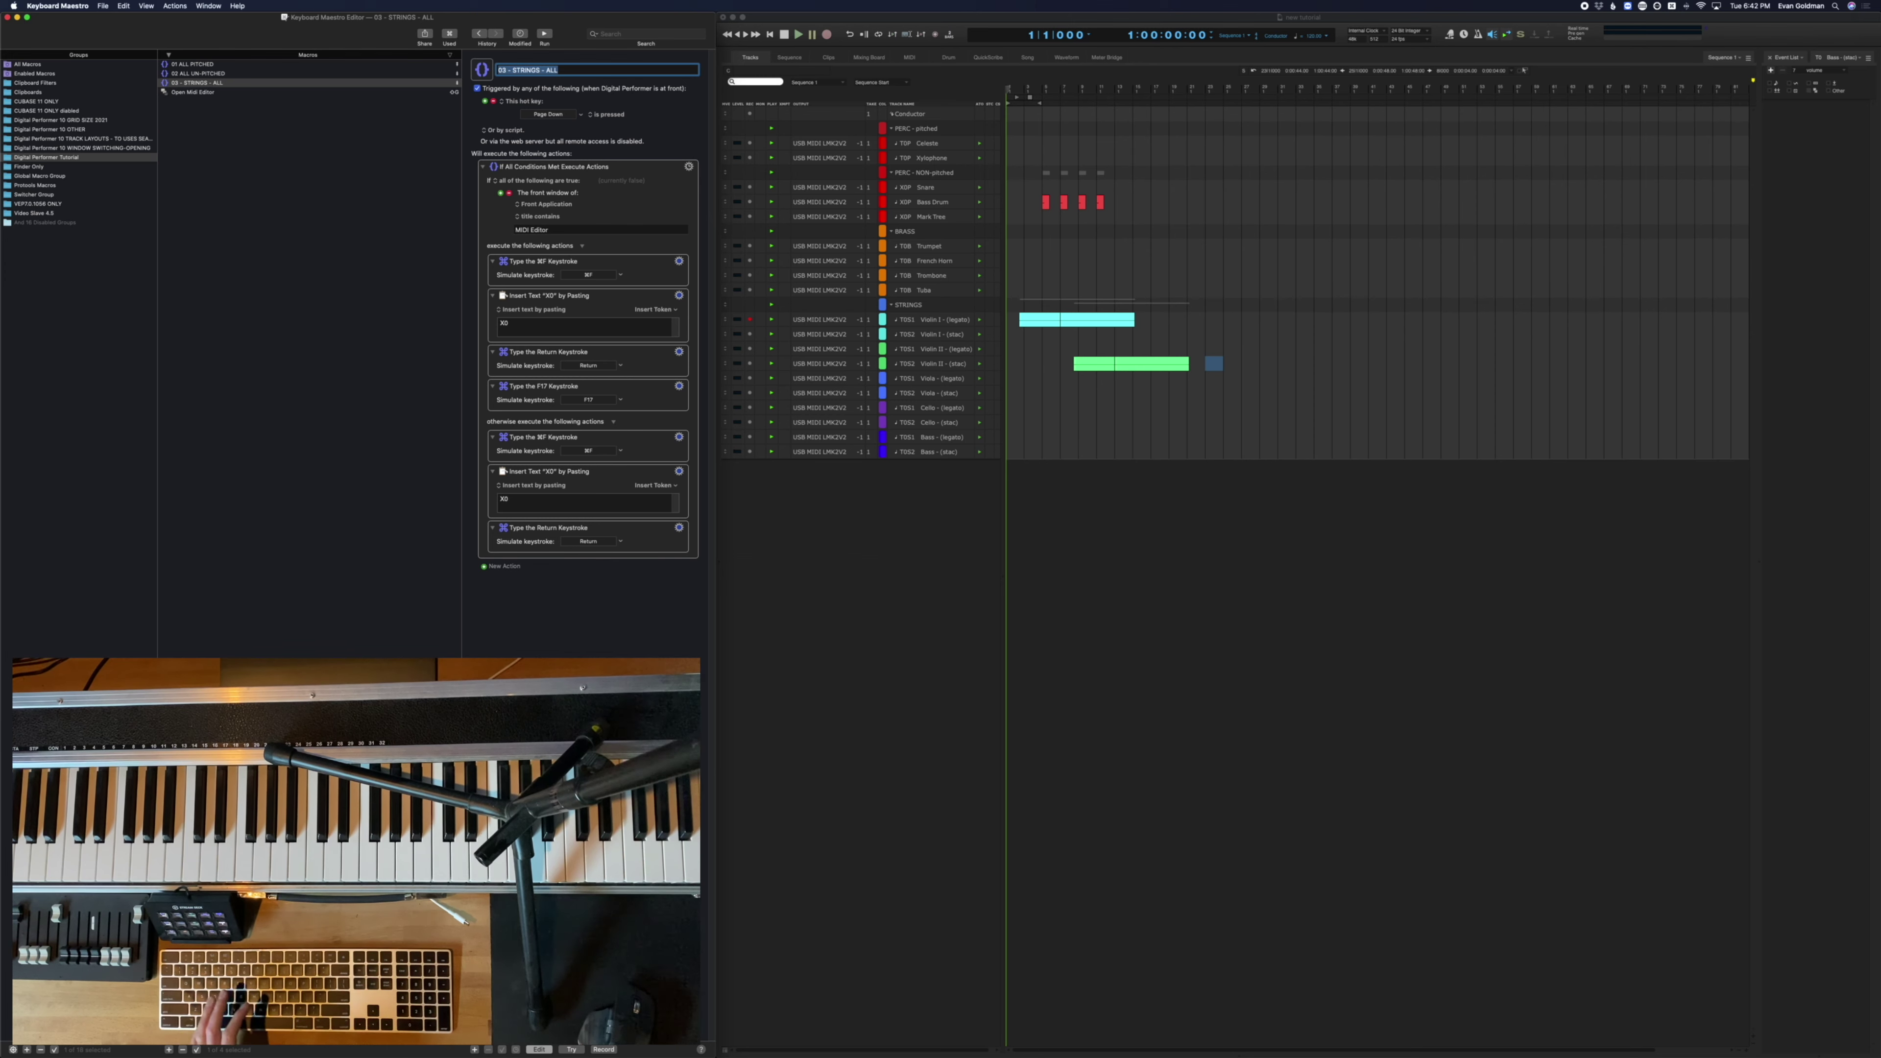
Set the macro's trigger hot key to F1 and its inserted text to OS in both condition branches
{"action": "left_click", "coordinate": [554, 115]}
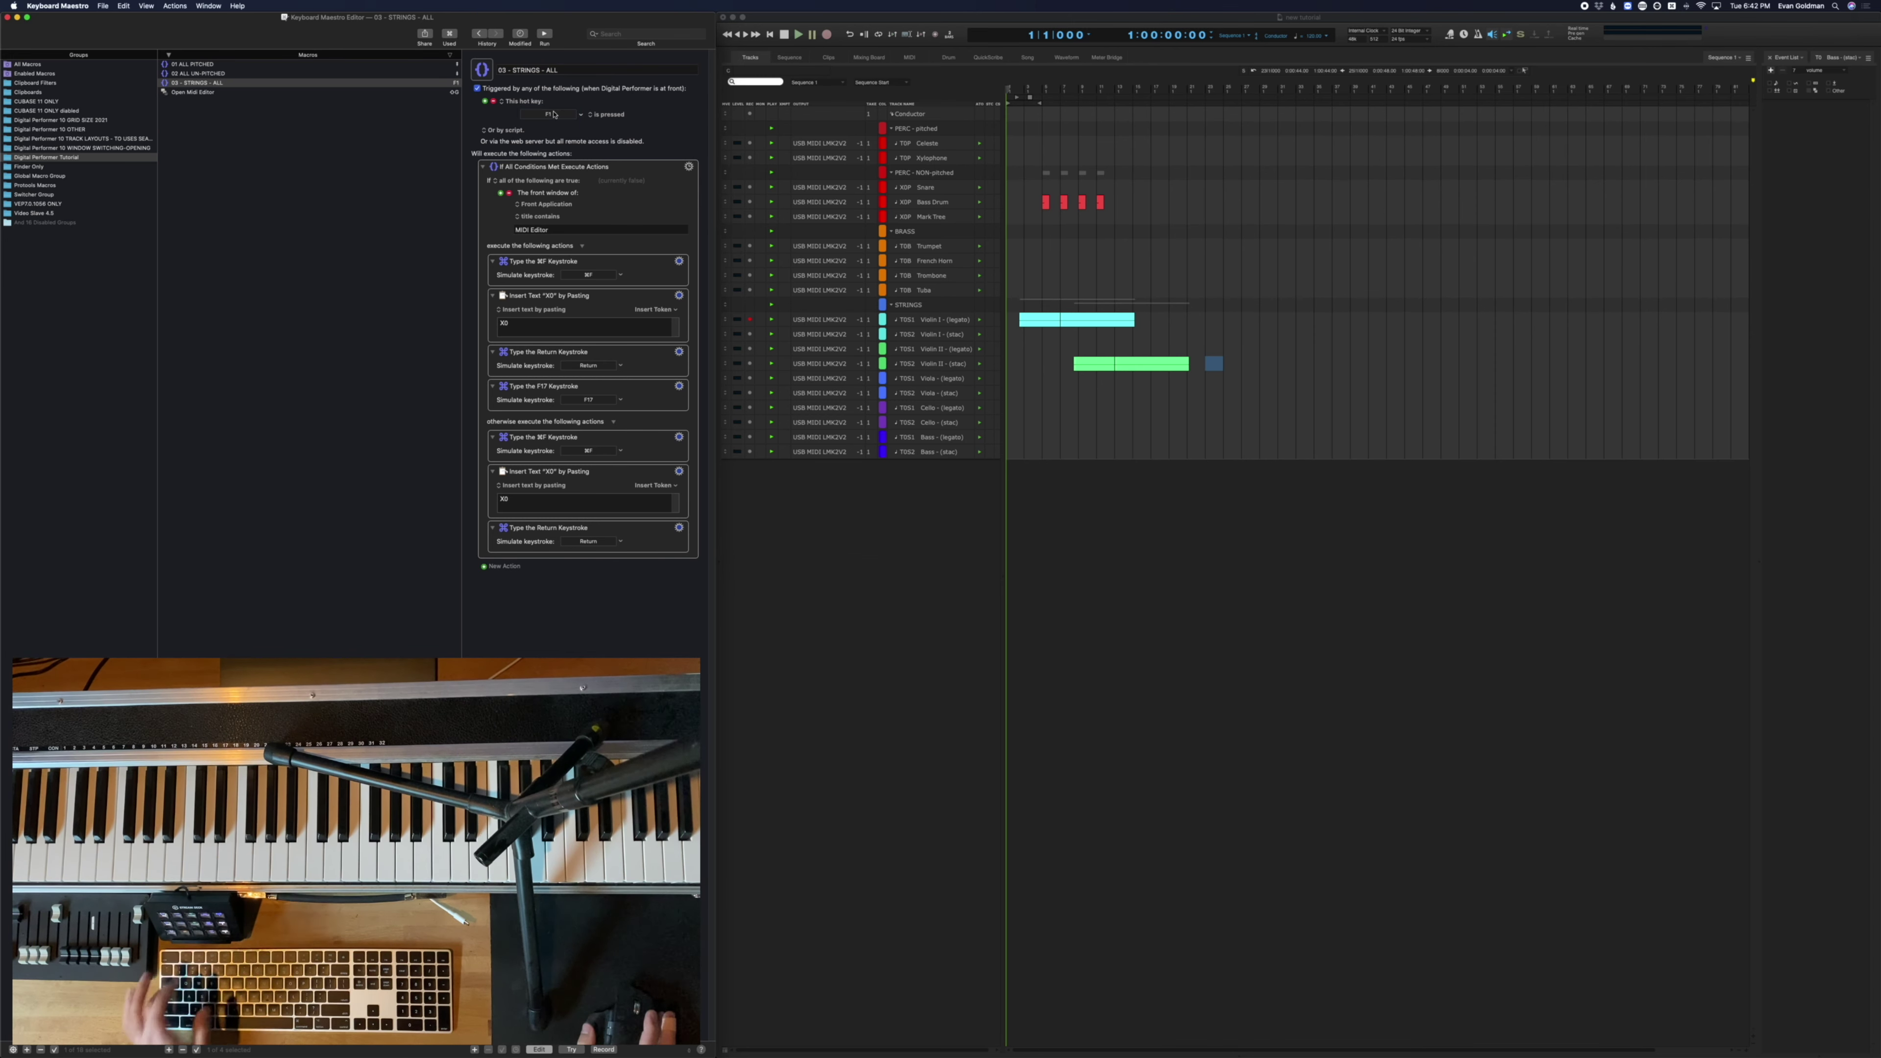
{"action": "double_click", "coordinate": [521, 324]}
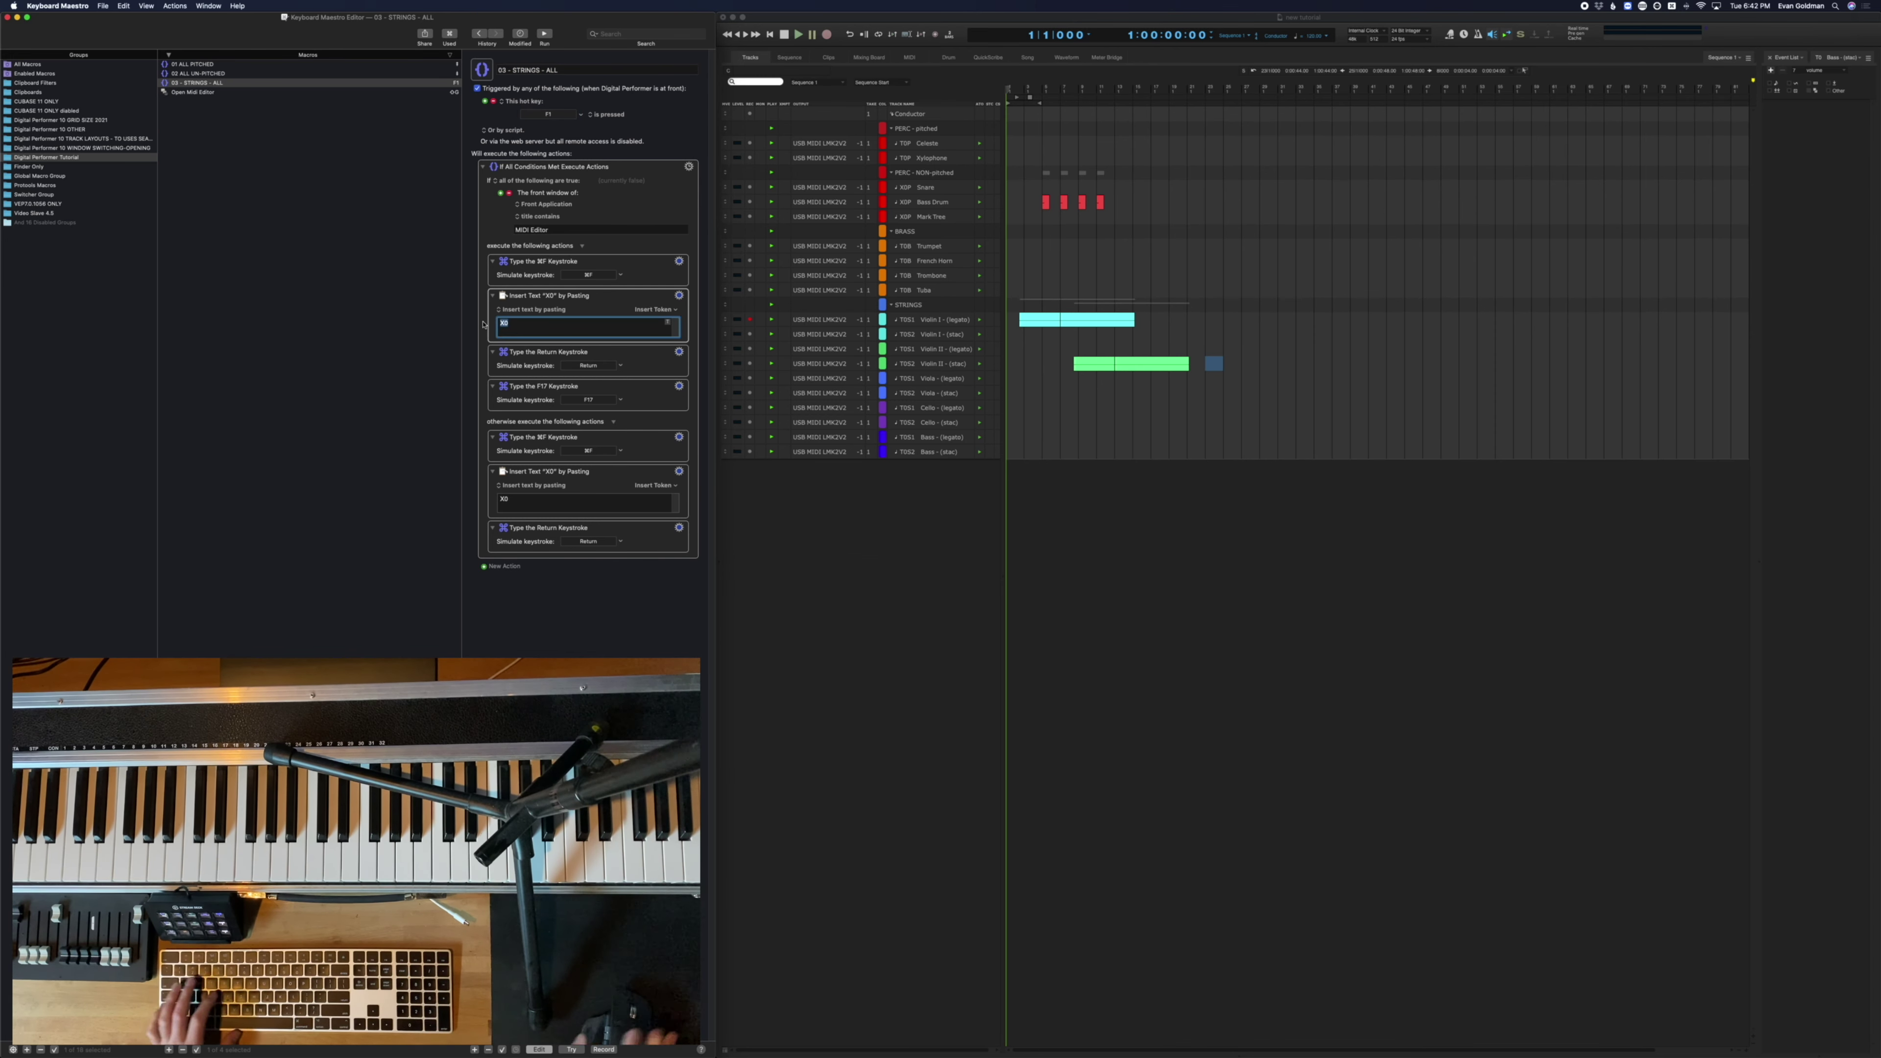
{"action": "type", "text": "05"}
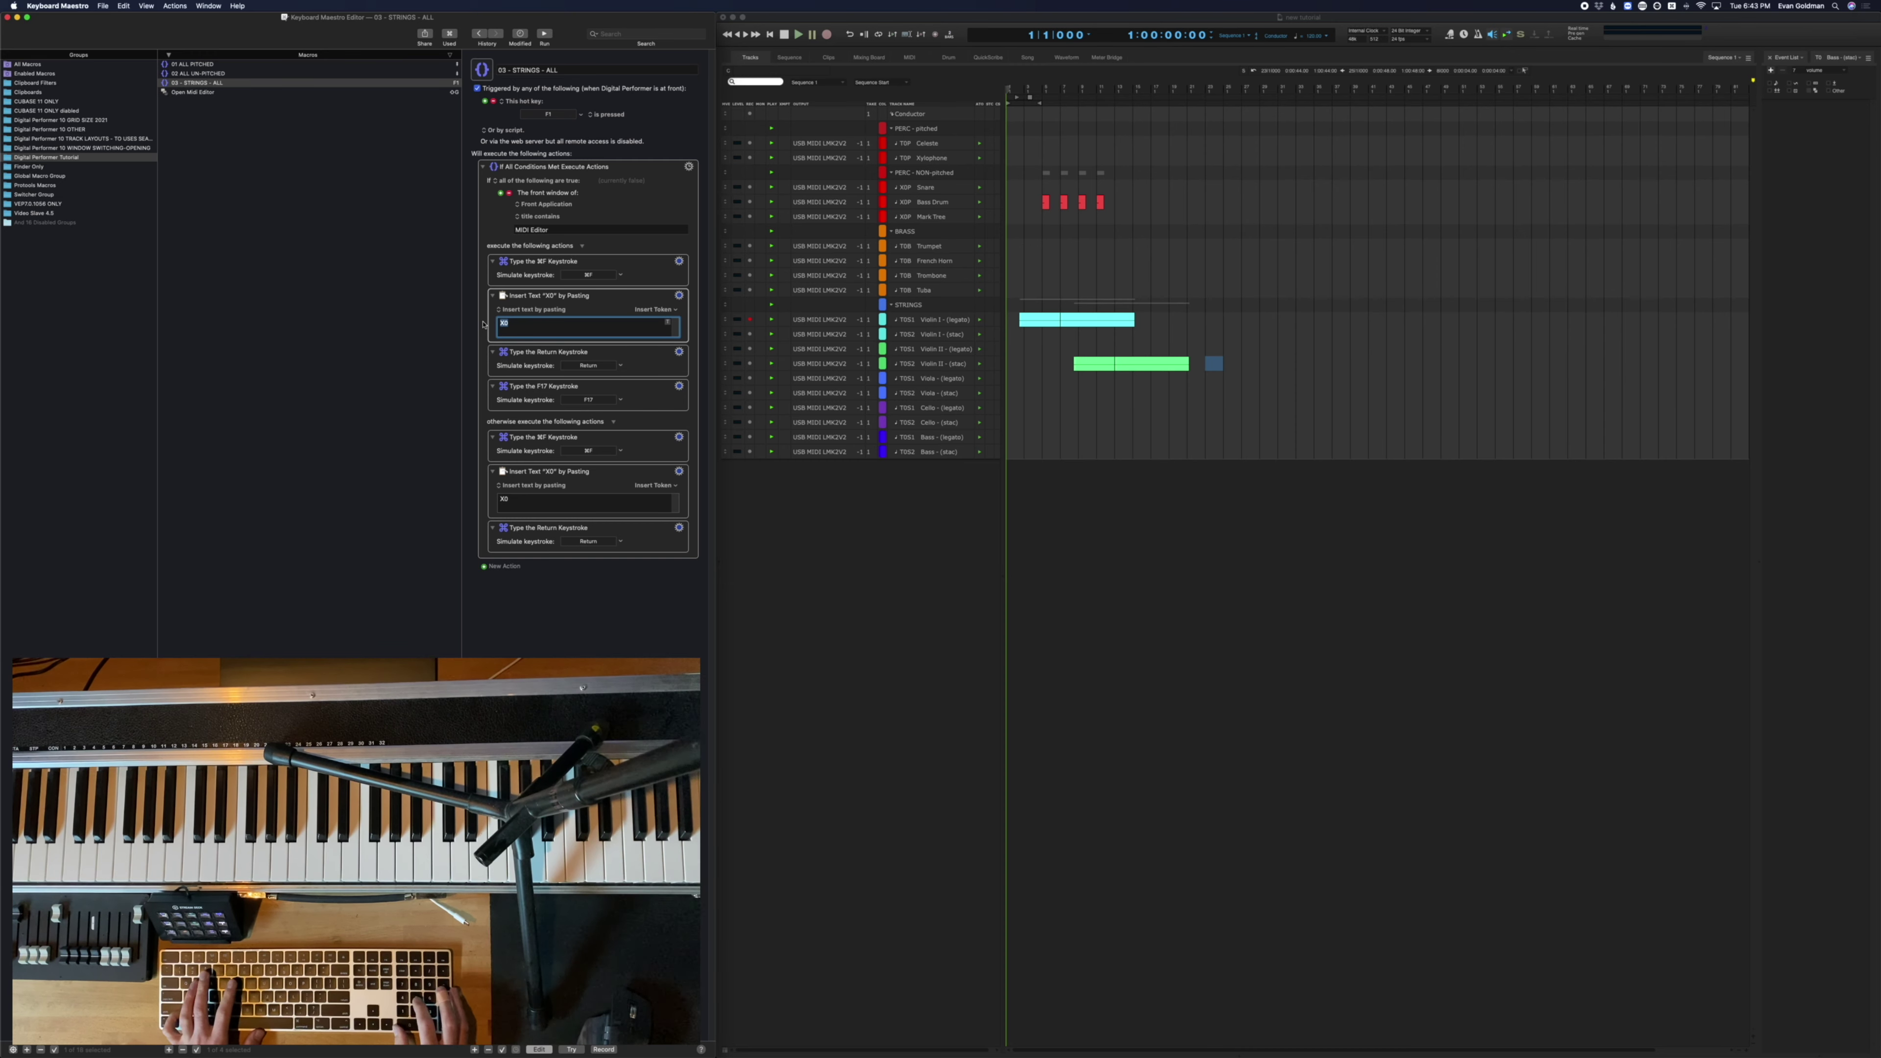
{"action": "double_click", "coordinate": [536, 499]}
{"action": "type", "text": "05"}
In Digital Performer, run the strings macro in the Tracks window, open the Violin II phrase in the MIDI editor, and run it there
{"action": "left_click", "coordinate": [1111, 422]}
{"action": "left_click", "coordinate": [1258, 421]}
{"action": "key", "text": "F1"}
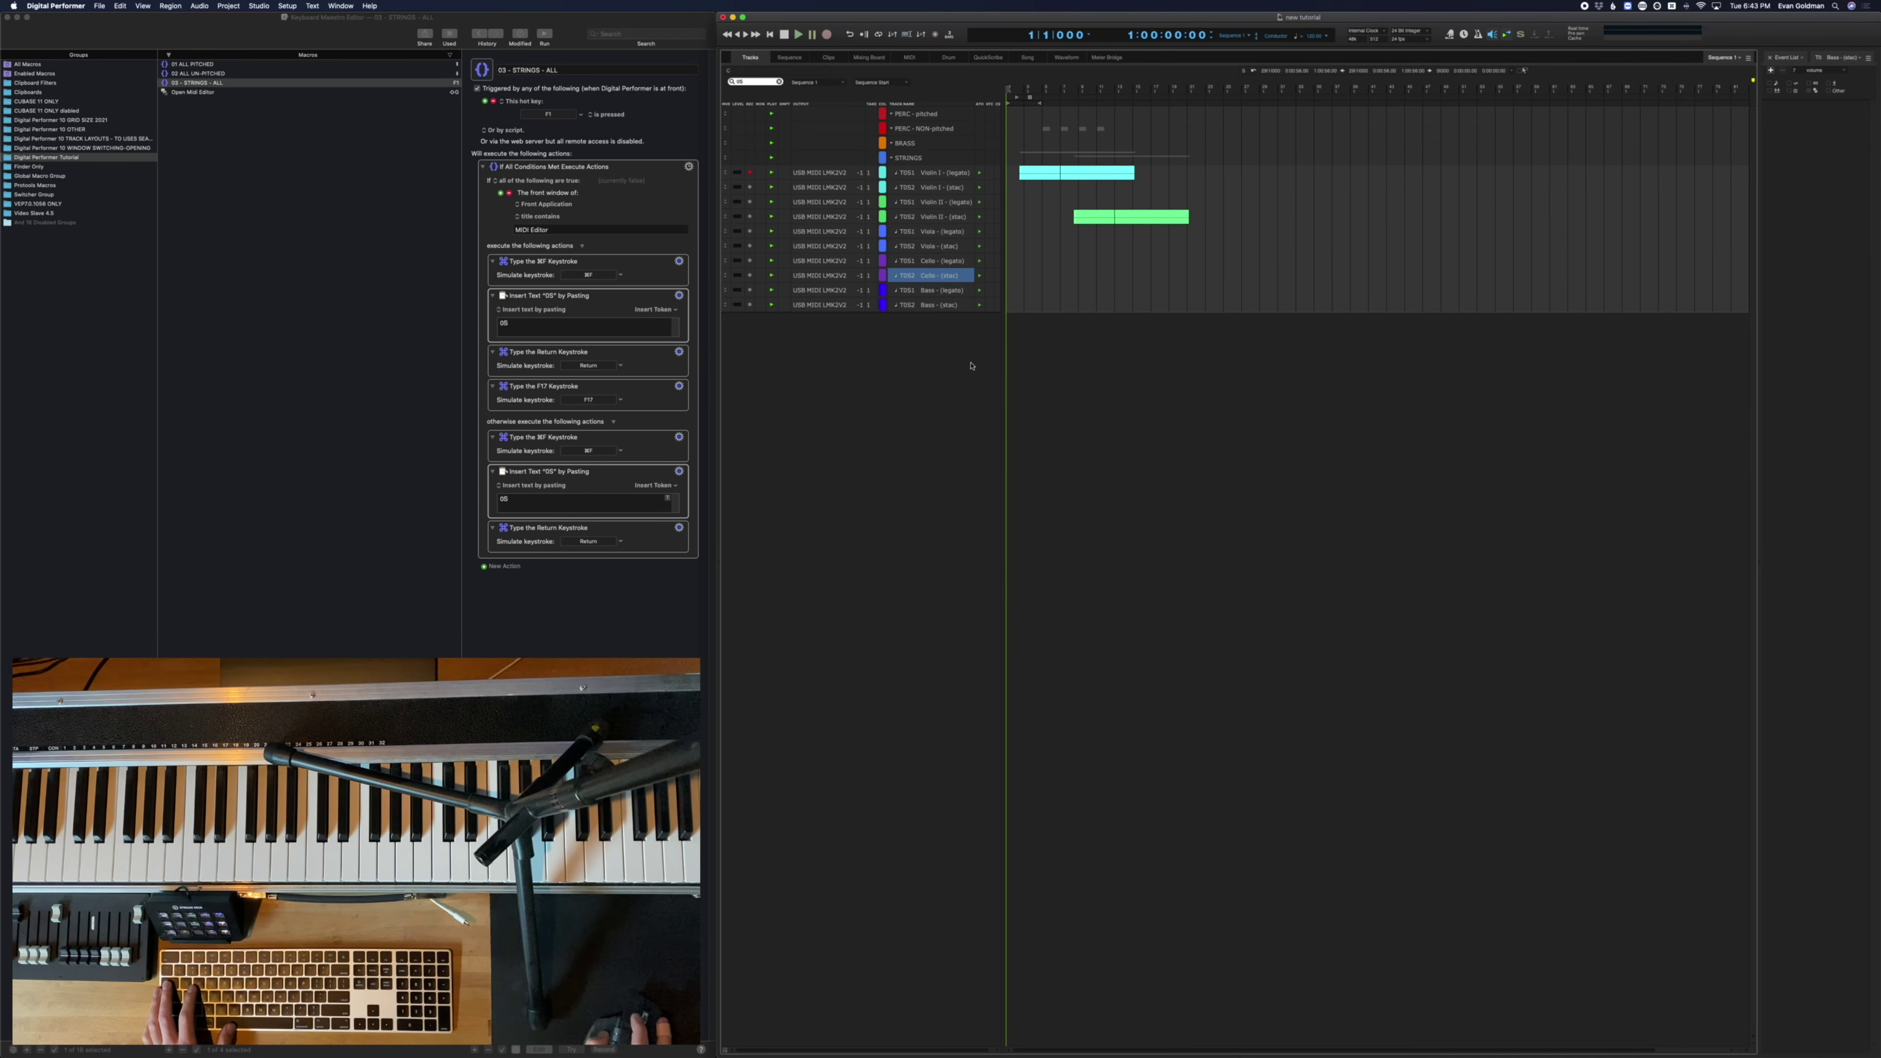
{"action": "double_click", "coordinate": [1067, 216]}
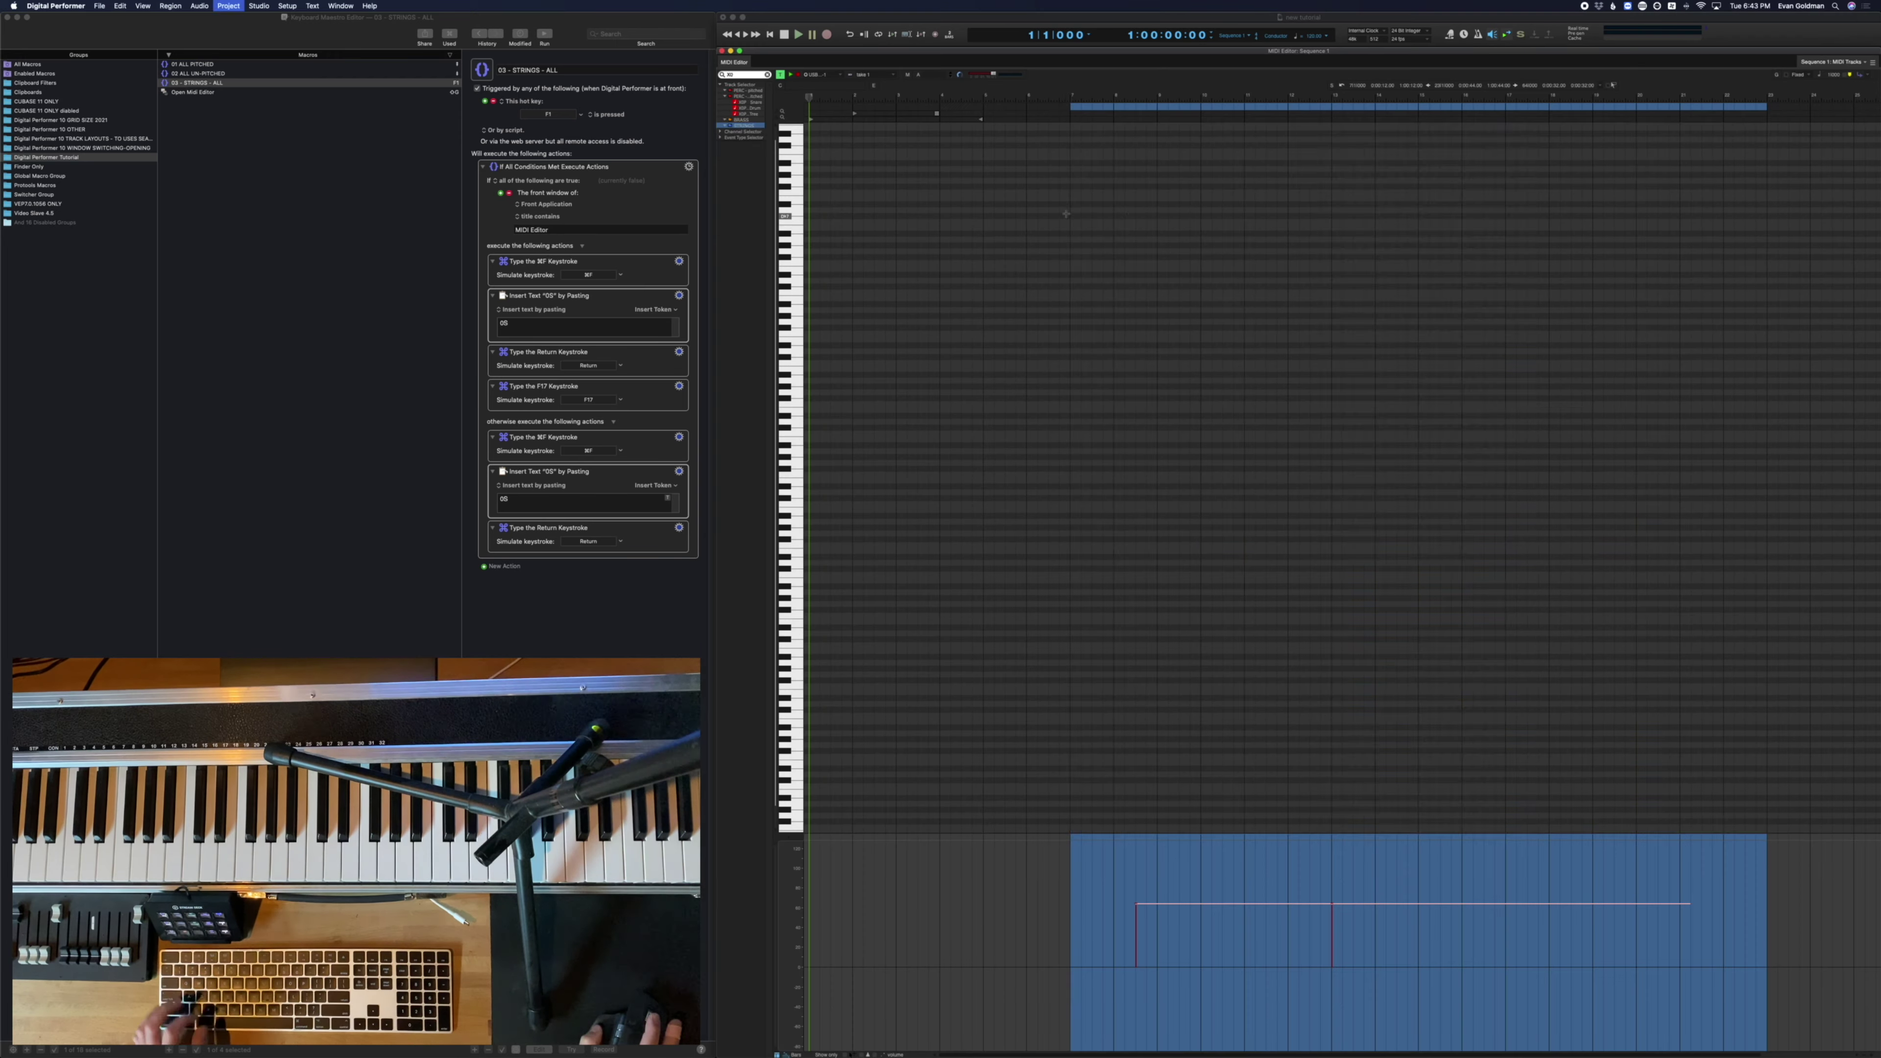
{"action": "key", "text": "F1"}
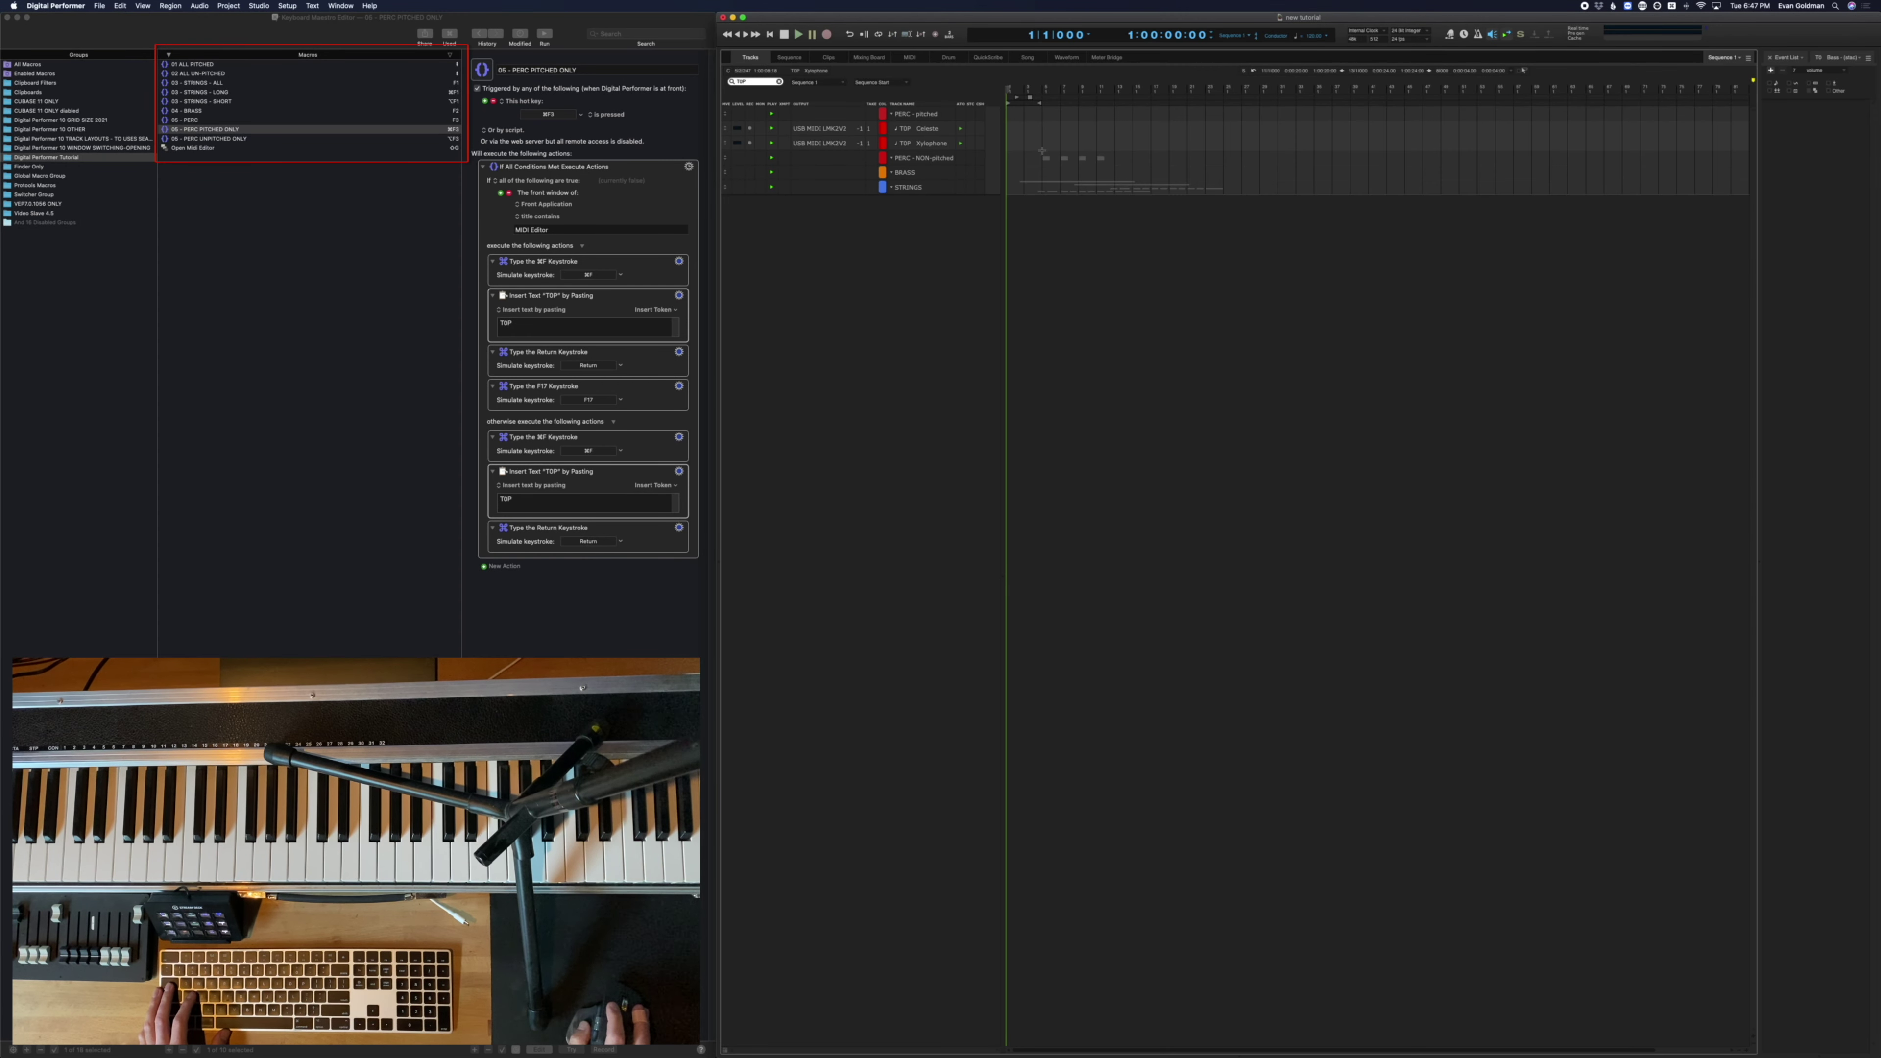
Filter the Tracks window with the 03 - STRINGS - ALL macro, and show only the strings tracks that contain data
{"action": "key", "text": "F1"}
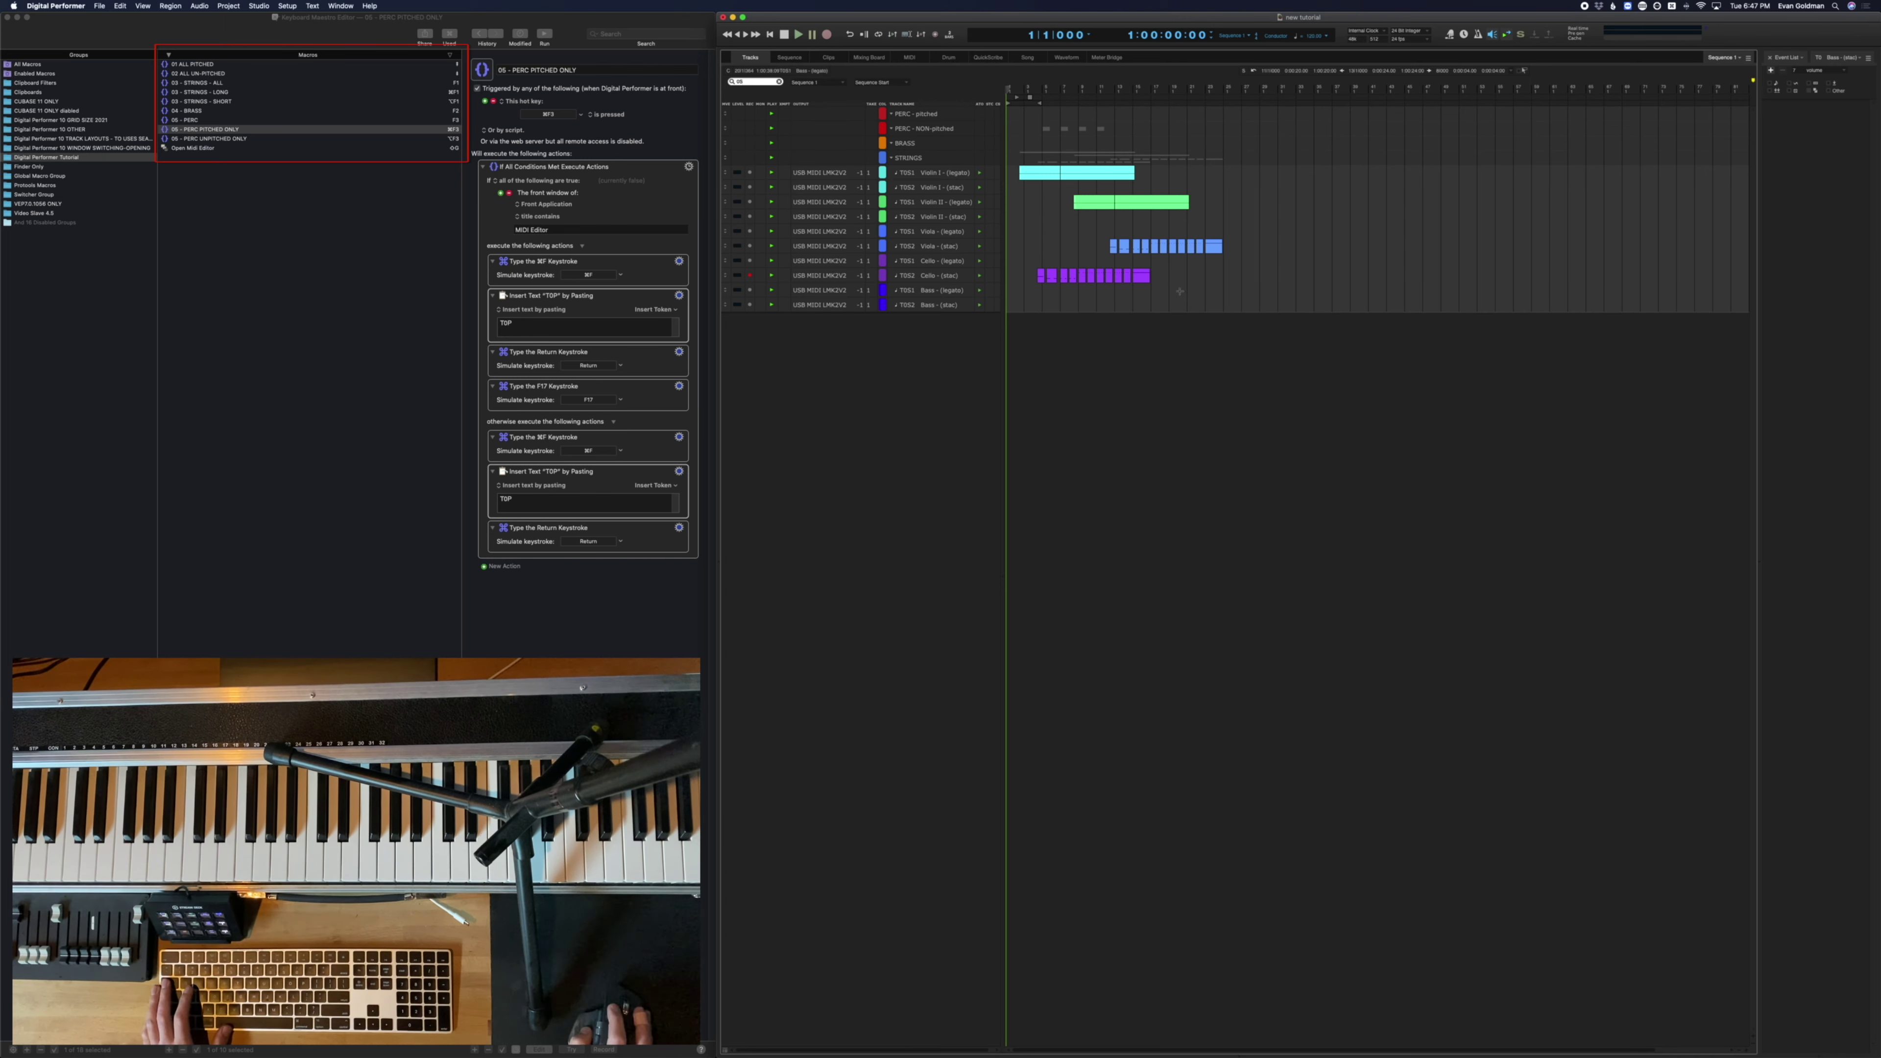
{"action": "left_click", "coordinate": [969, 276]}
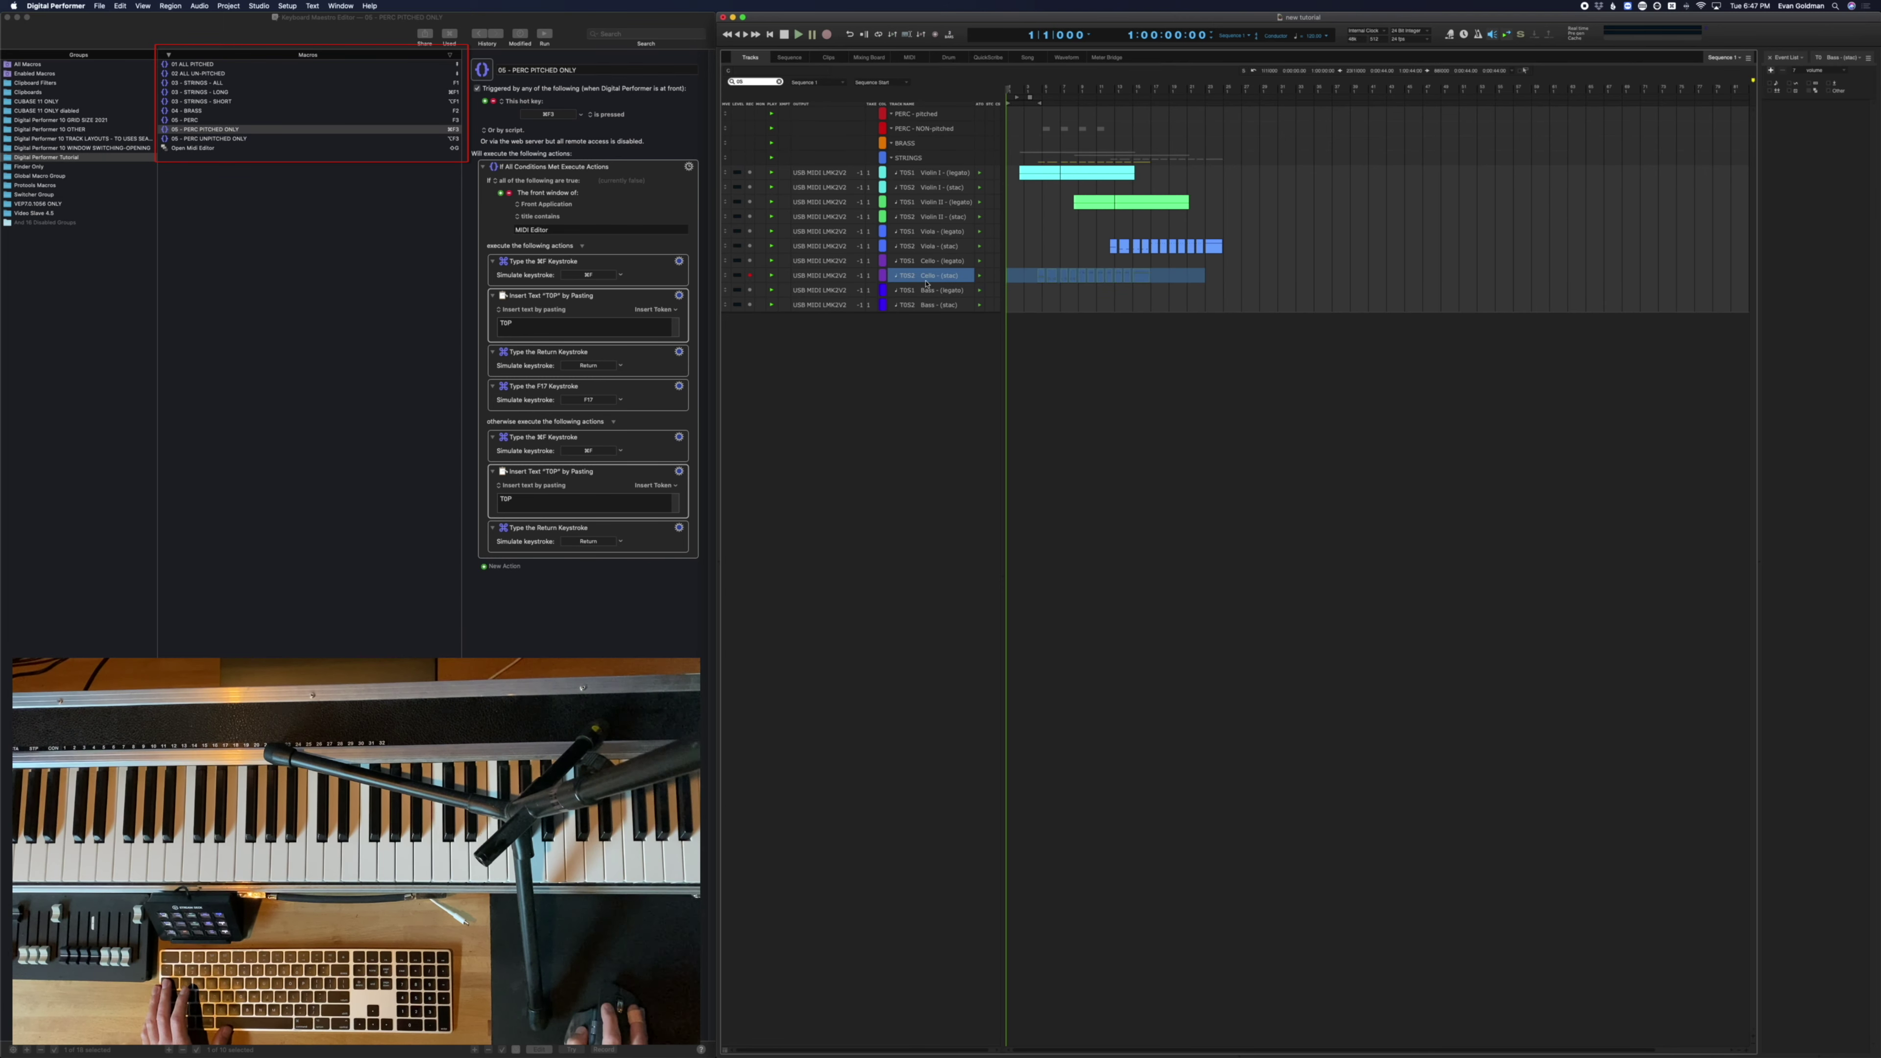
{"action": "left_click", "coordinate": [933, 262]}
{"action": "left_click", "coordinate": [933, 272]}
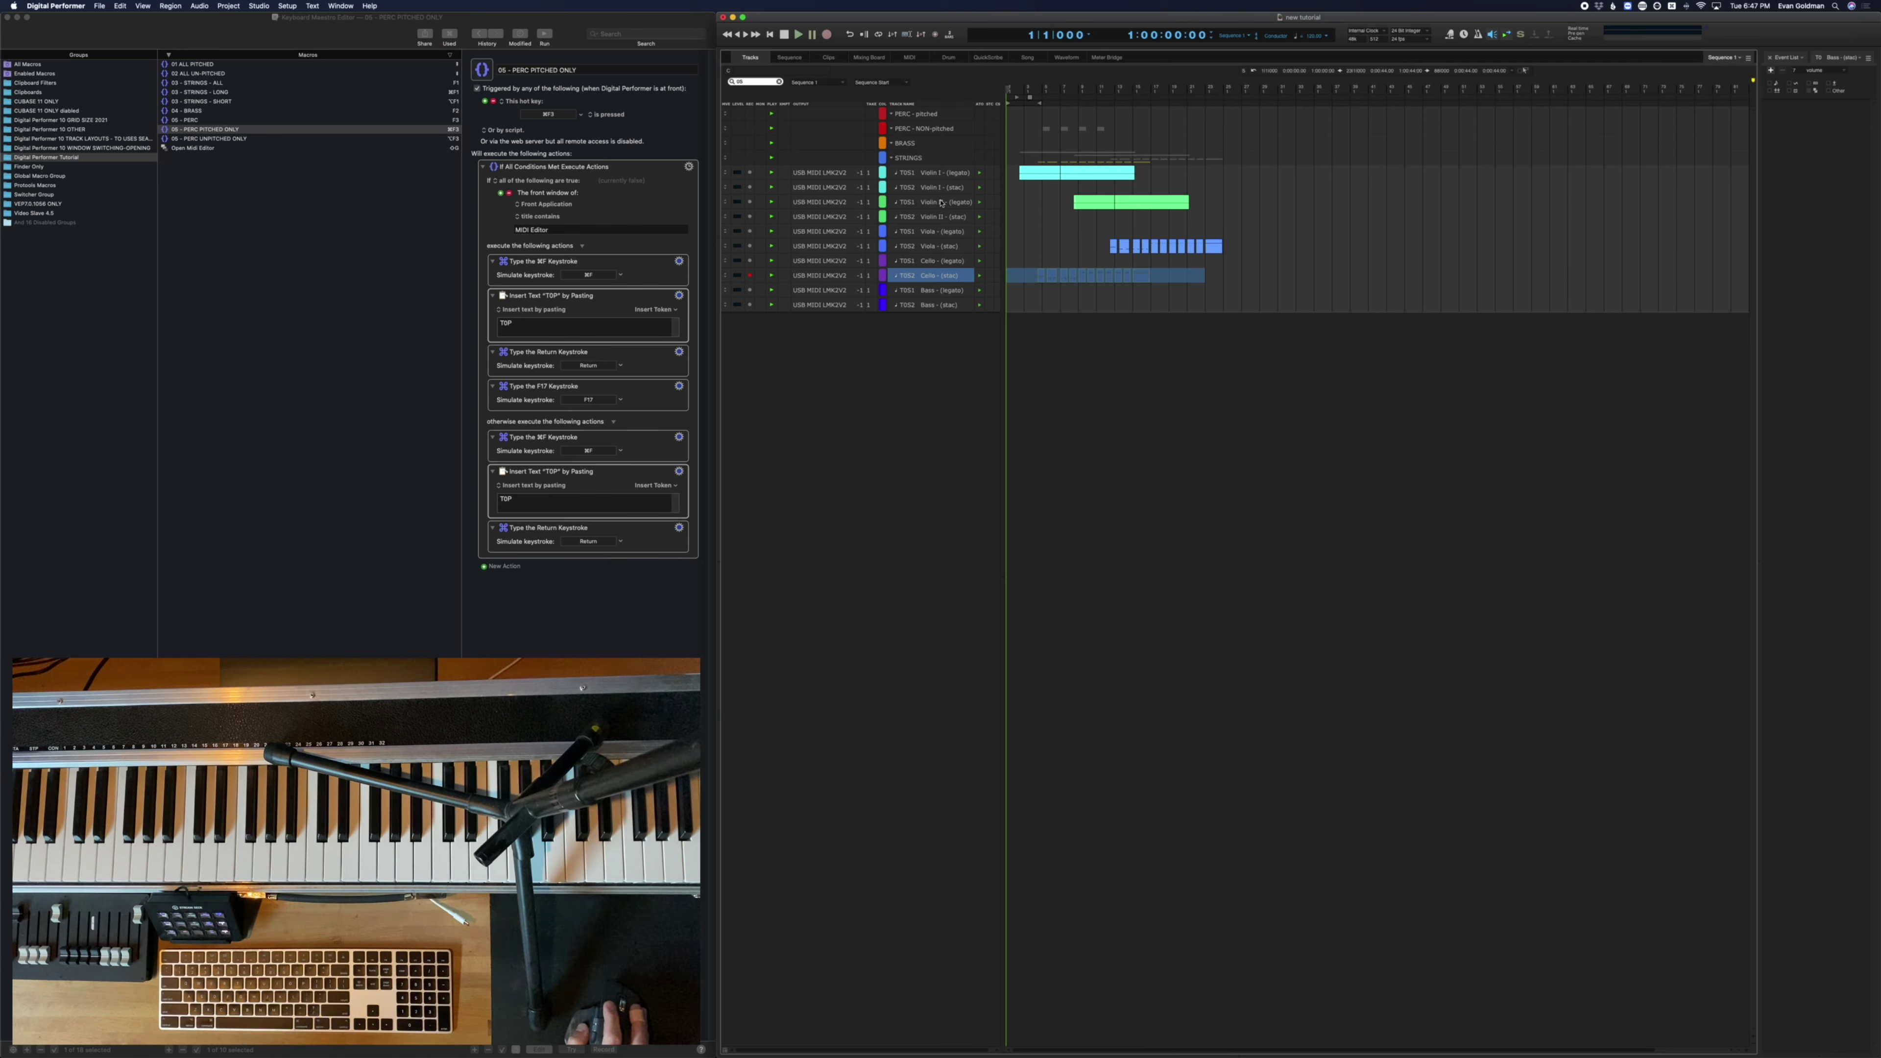
{"action": "left_click", "coordinate": [120, 5]}
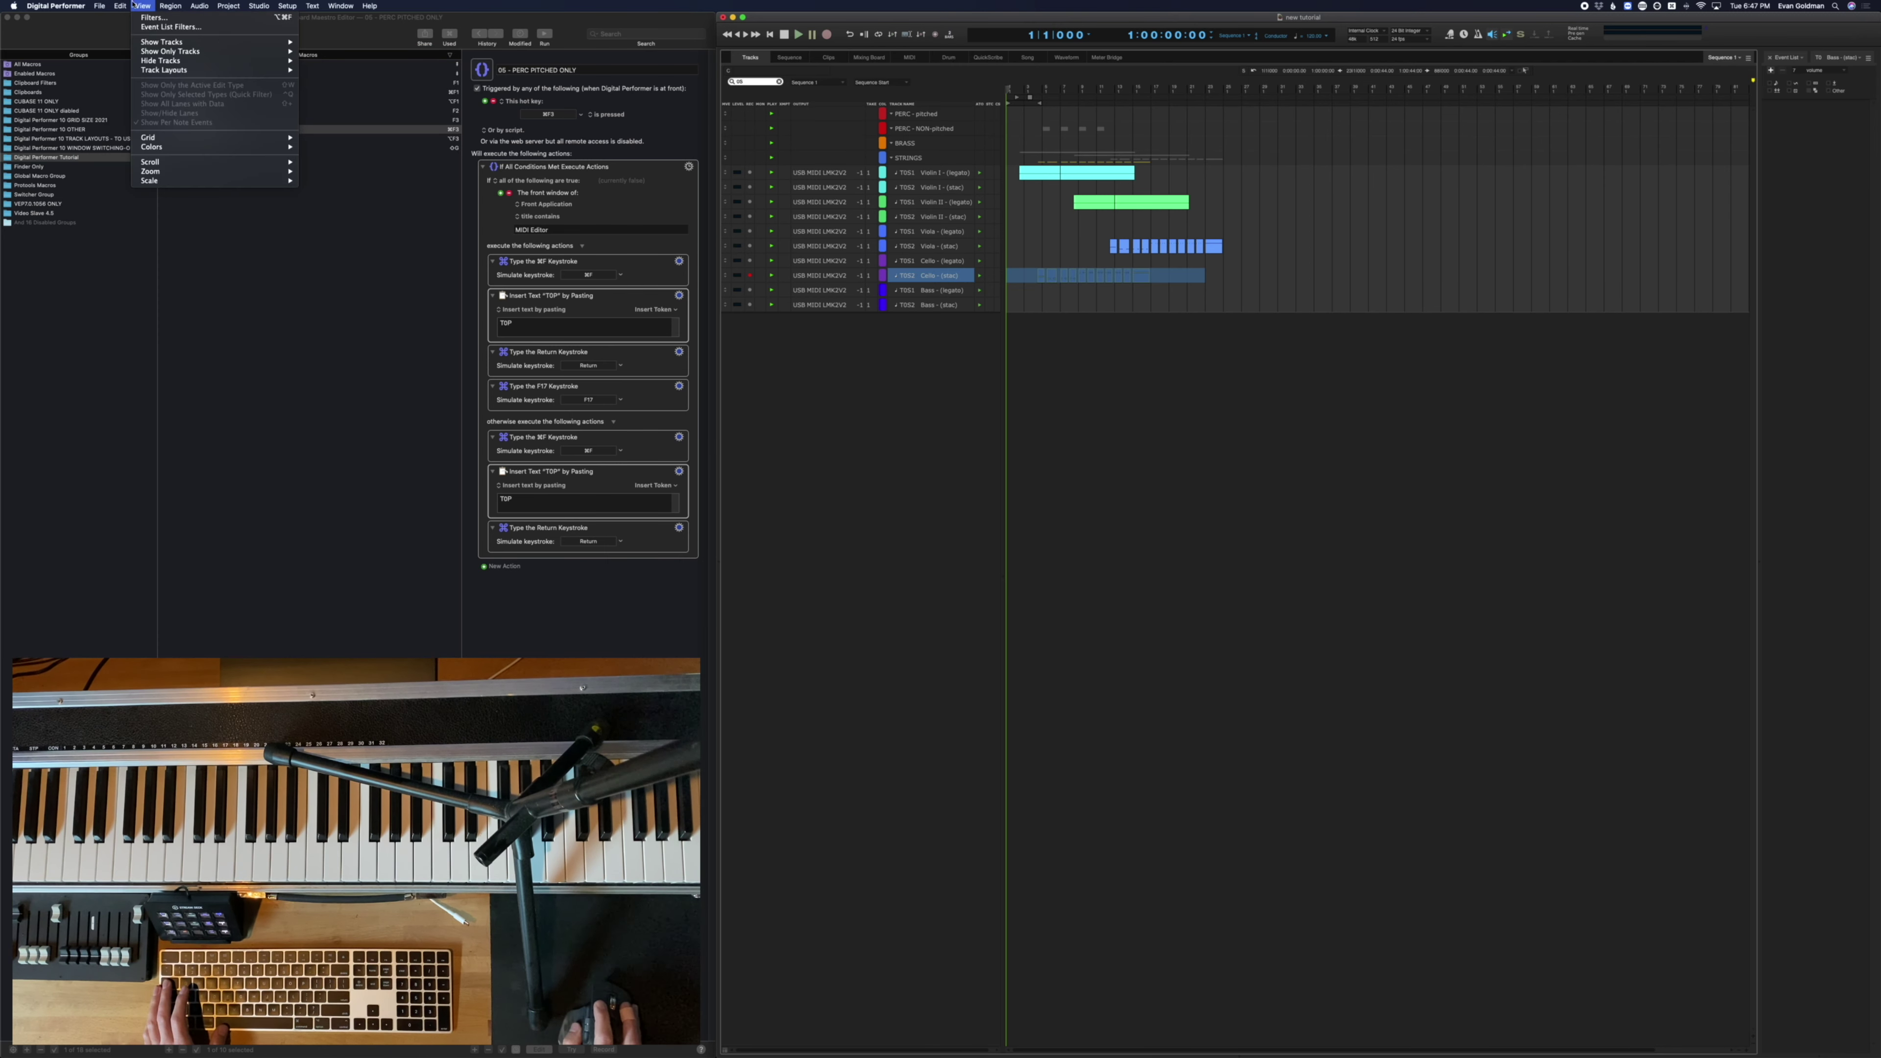
{"action": "left_click", "coordinate": [362, 149]}
{"action": "left_click", "coordinate": [1363, 263]}
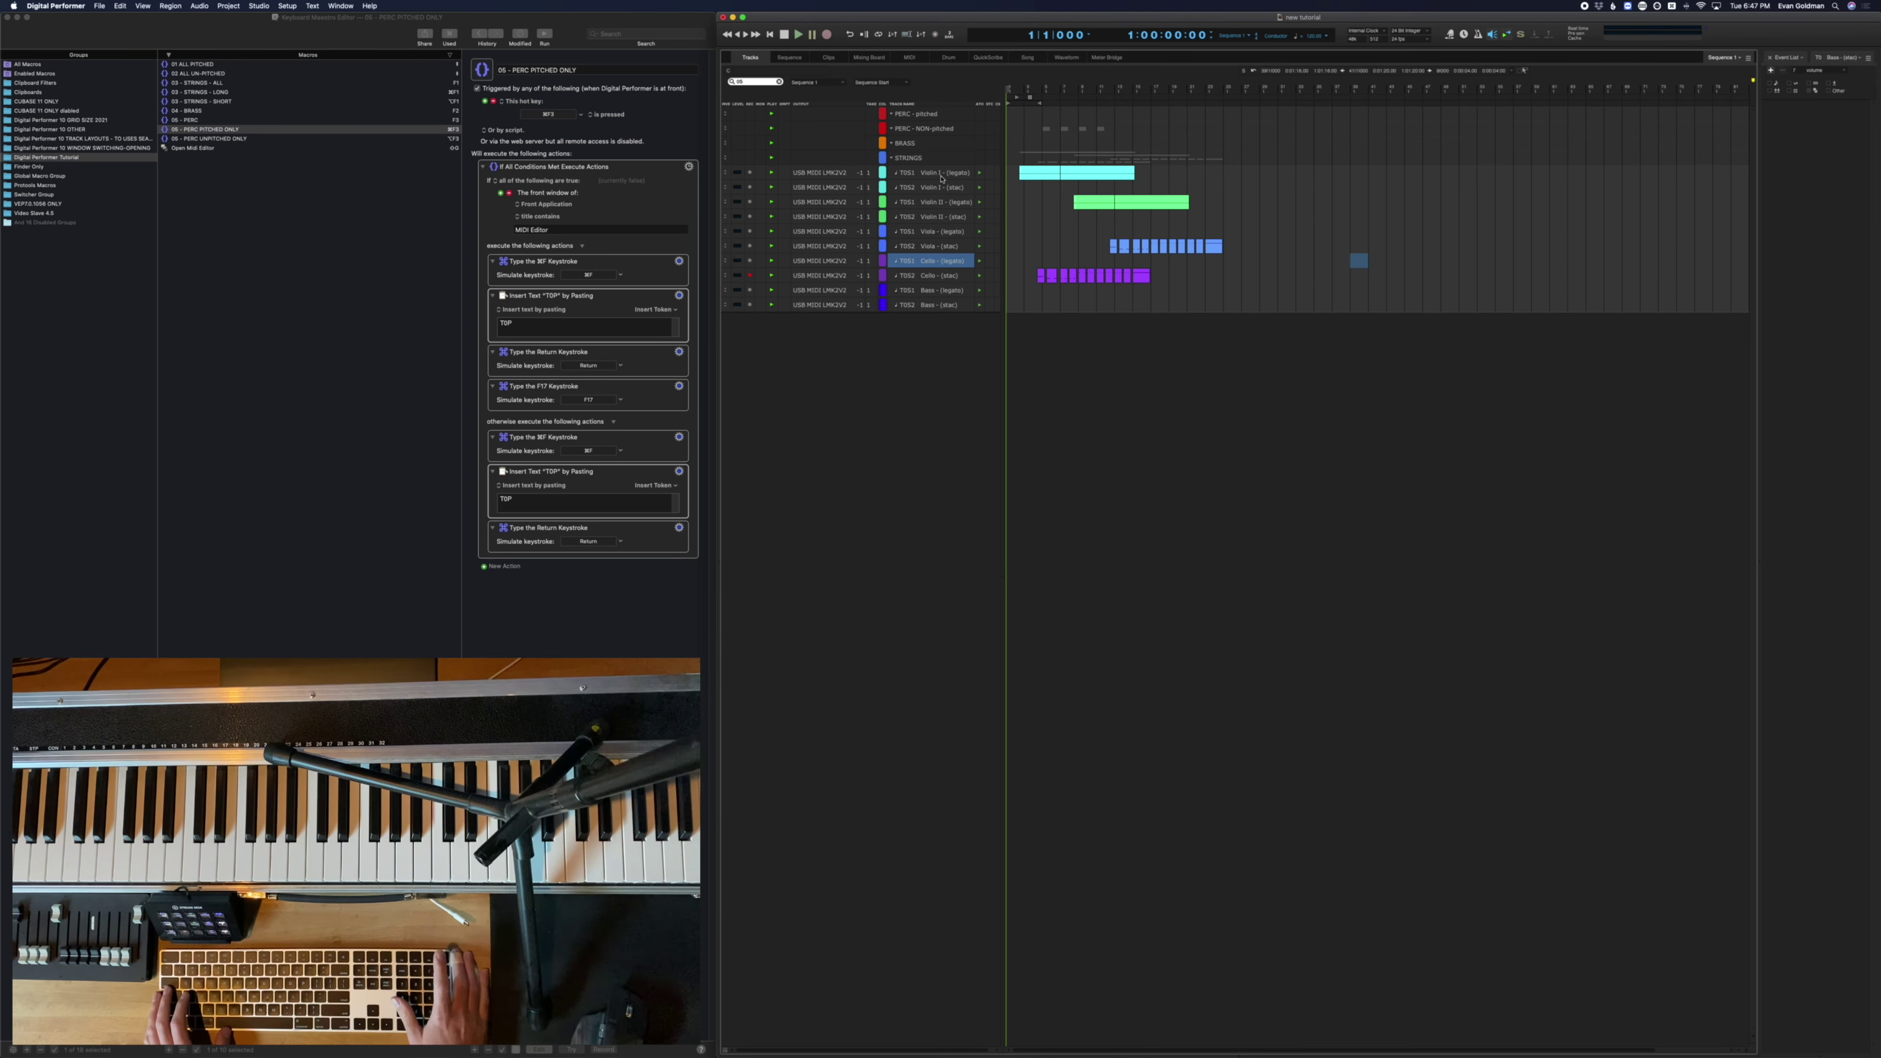
{"action": "key", "text": "cmd+F3"}
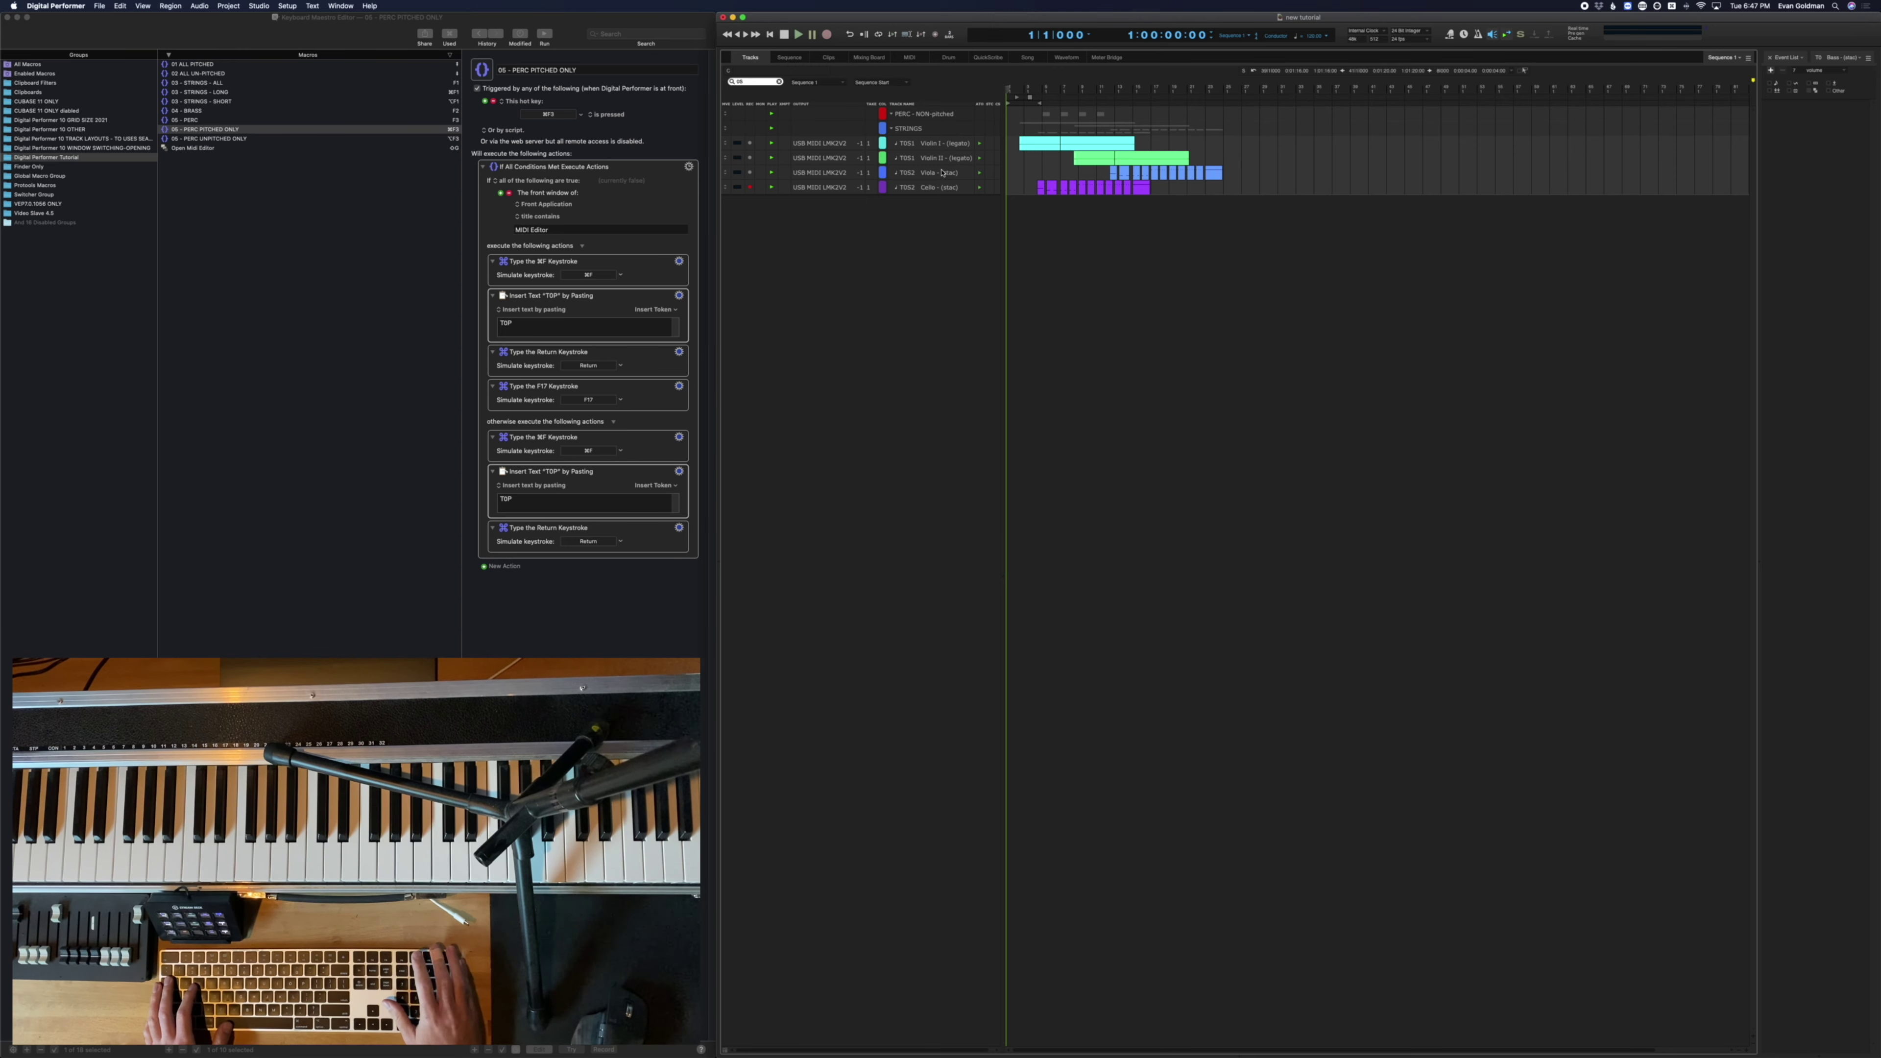
Bring back all strings tracks and toggle the view that shows only tracks with data
{"action": "key", "text": "F1"}
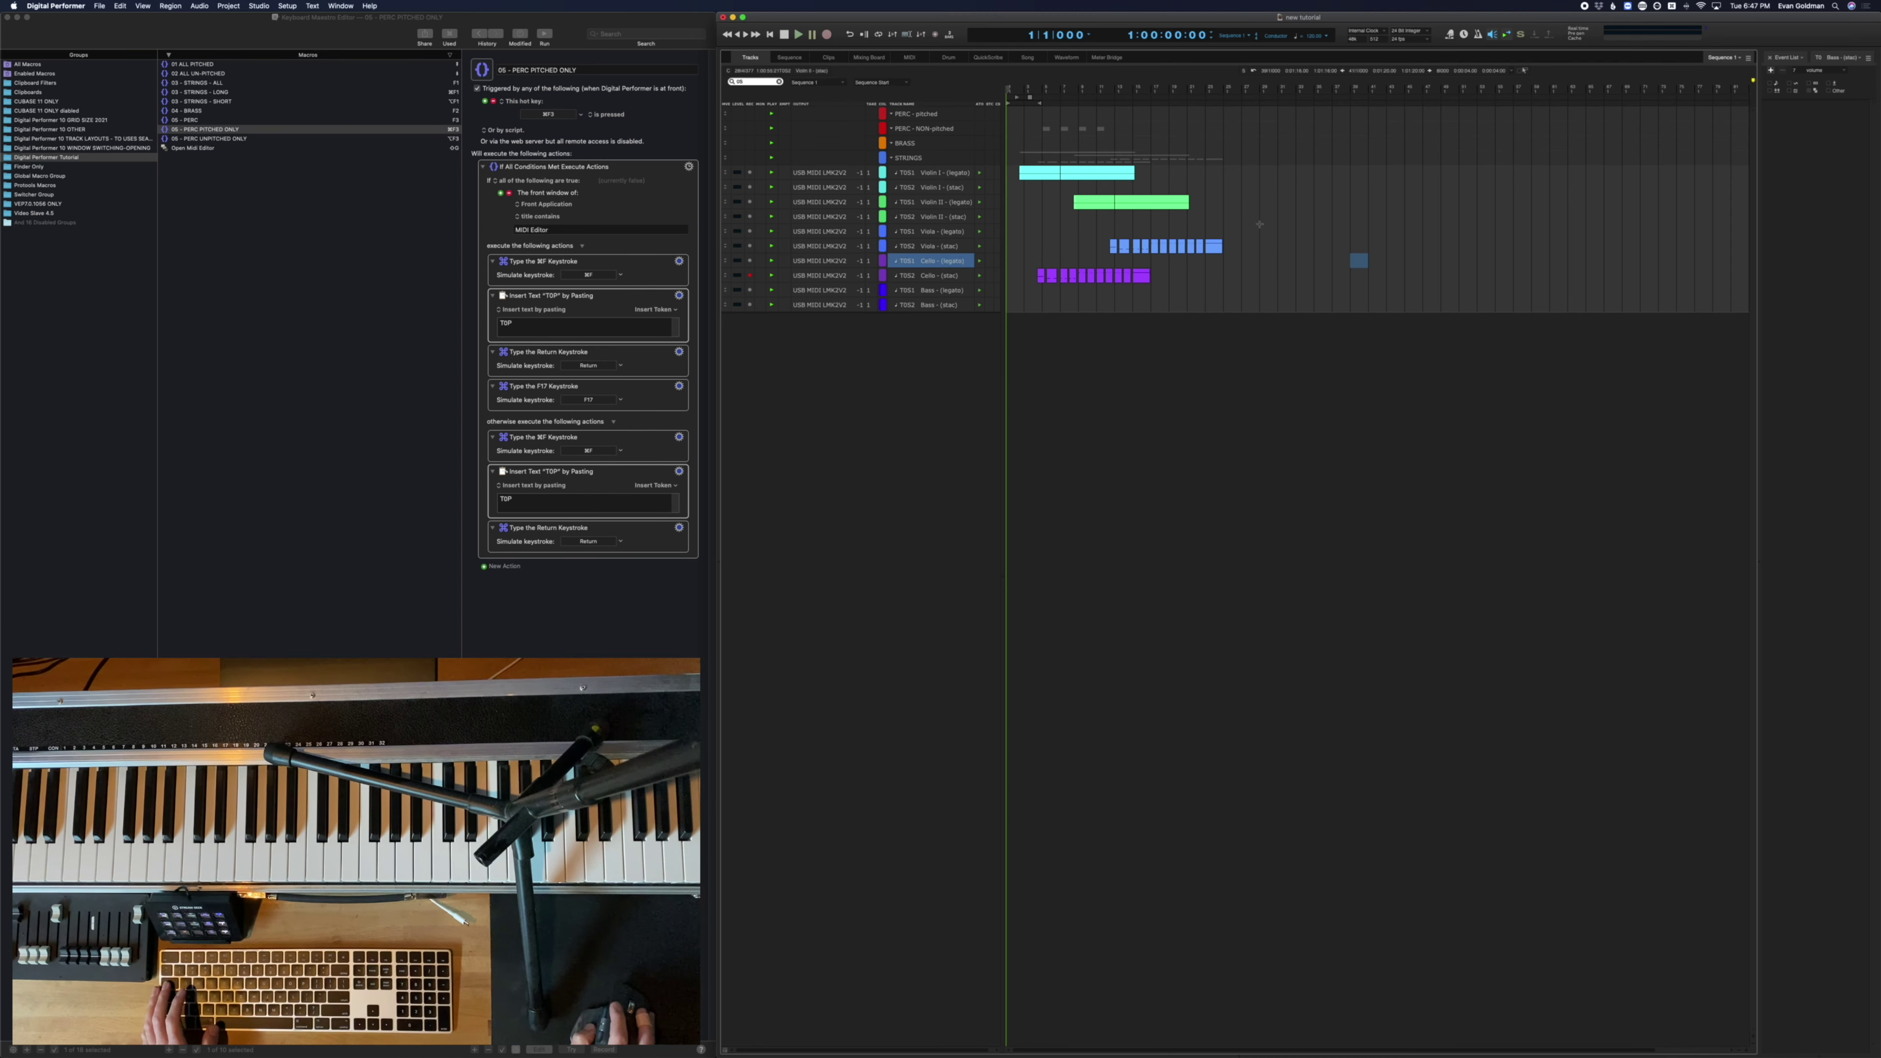
{"action": "key", "text": "super+F3"}
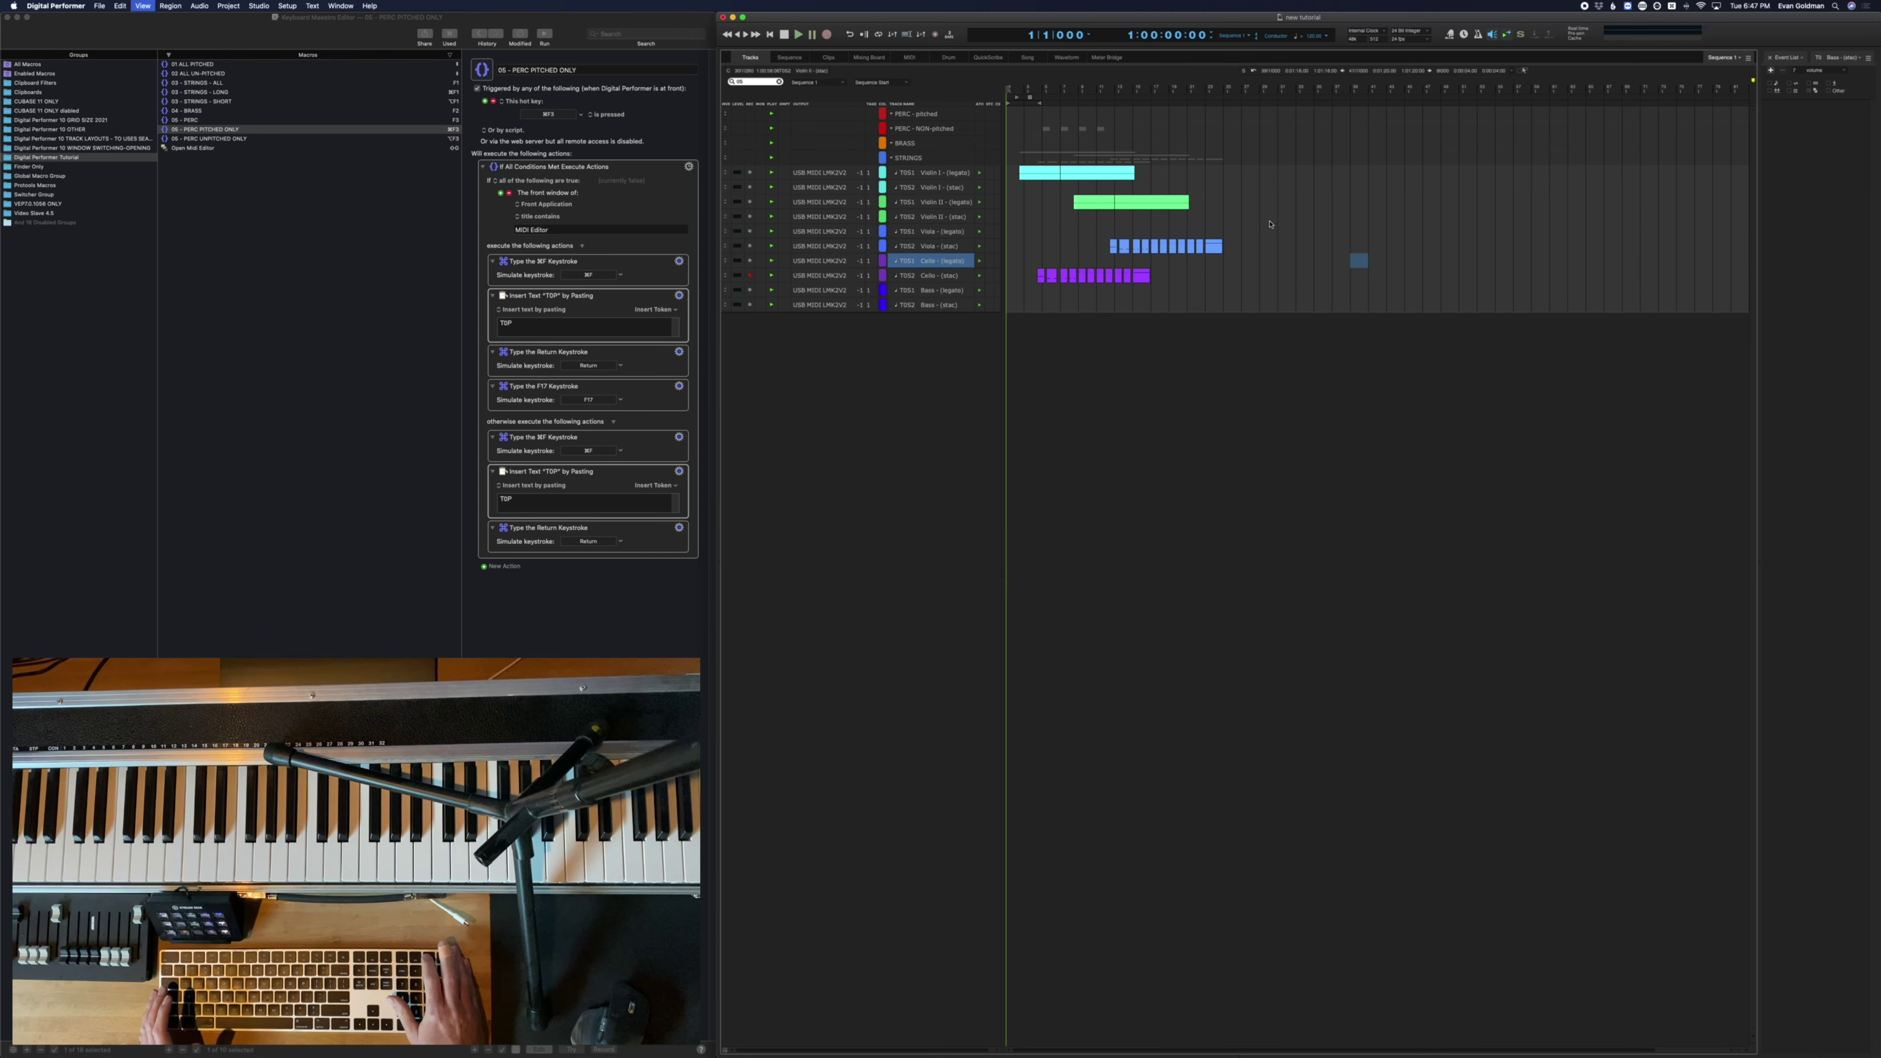
{"action": "key", "text": "super+F3"}
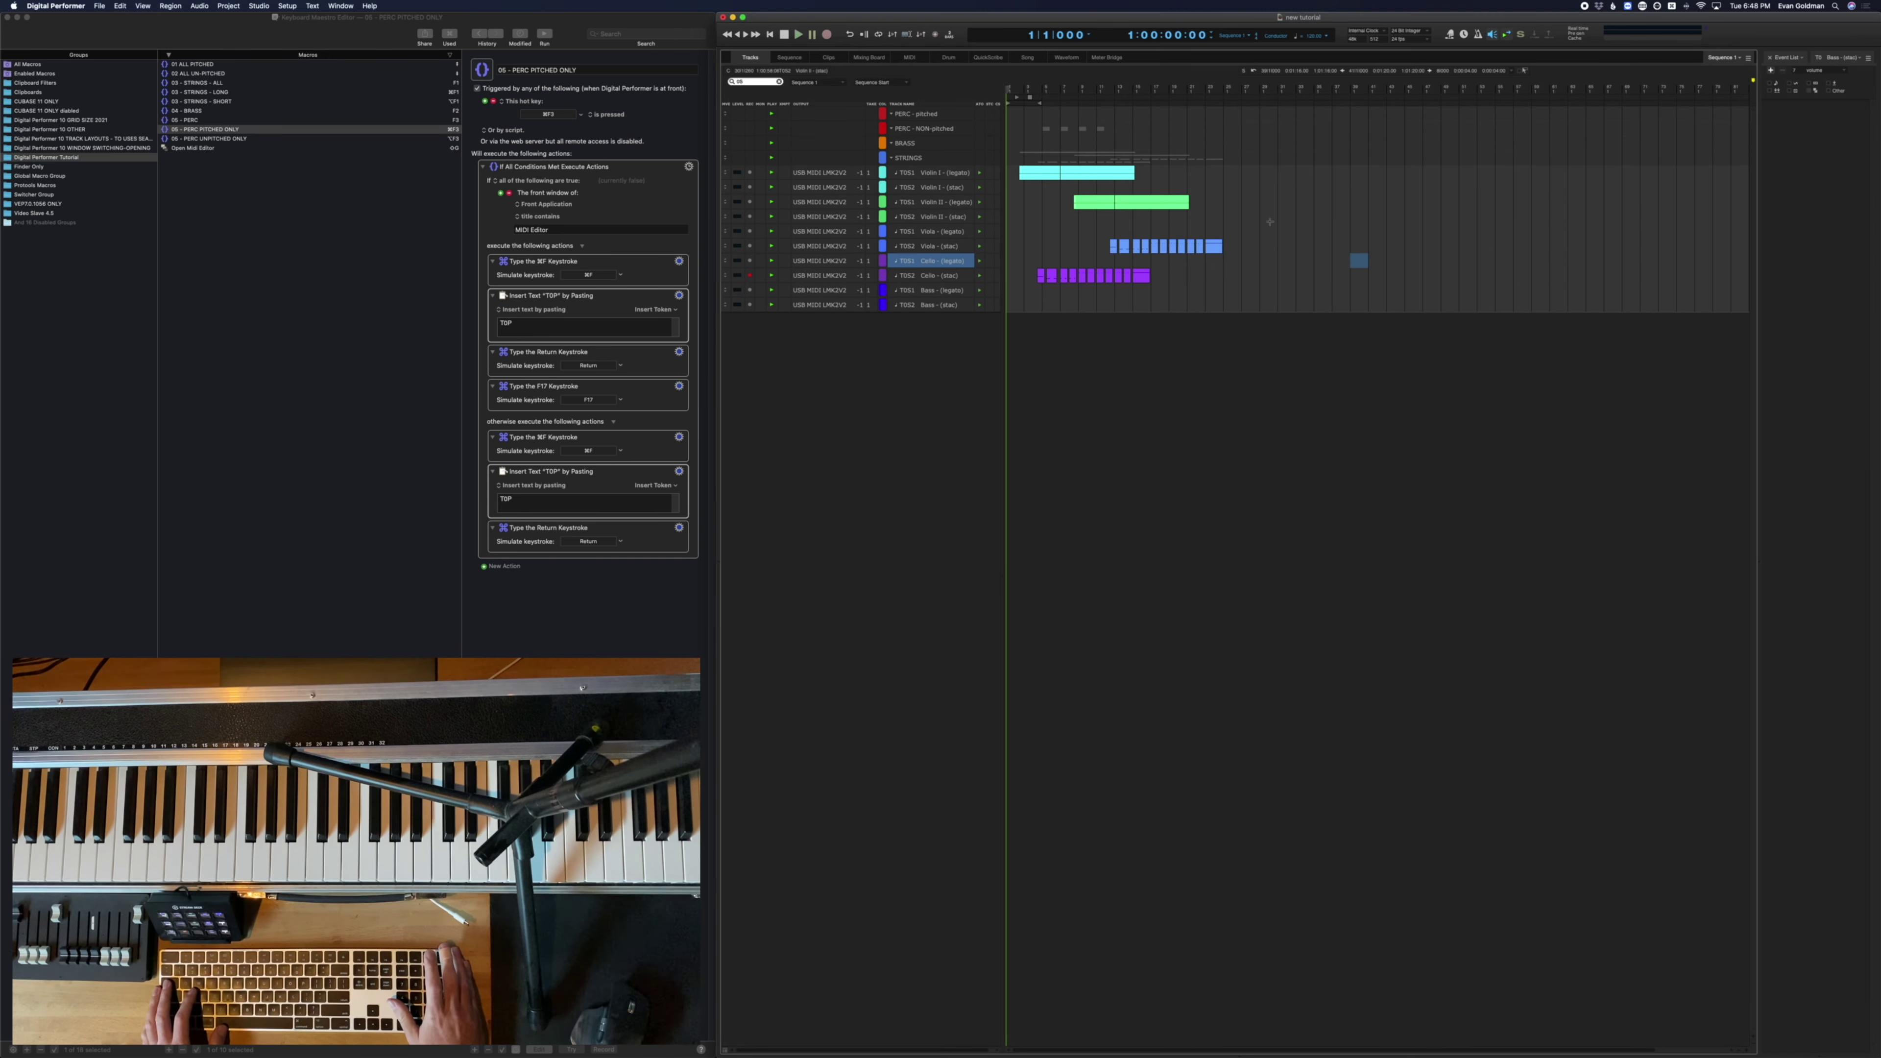
{"action": "key", "text": "super+F3"}
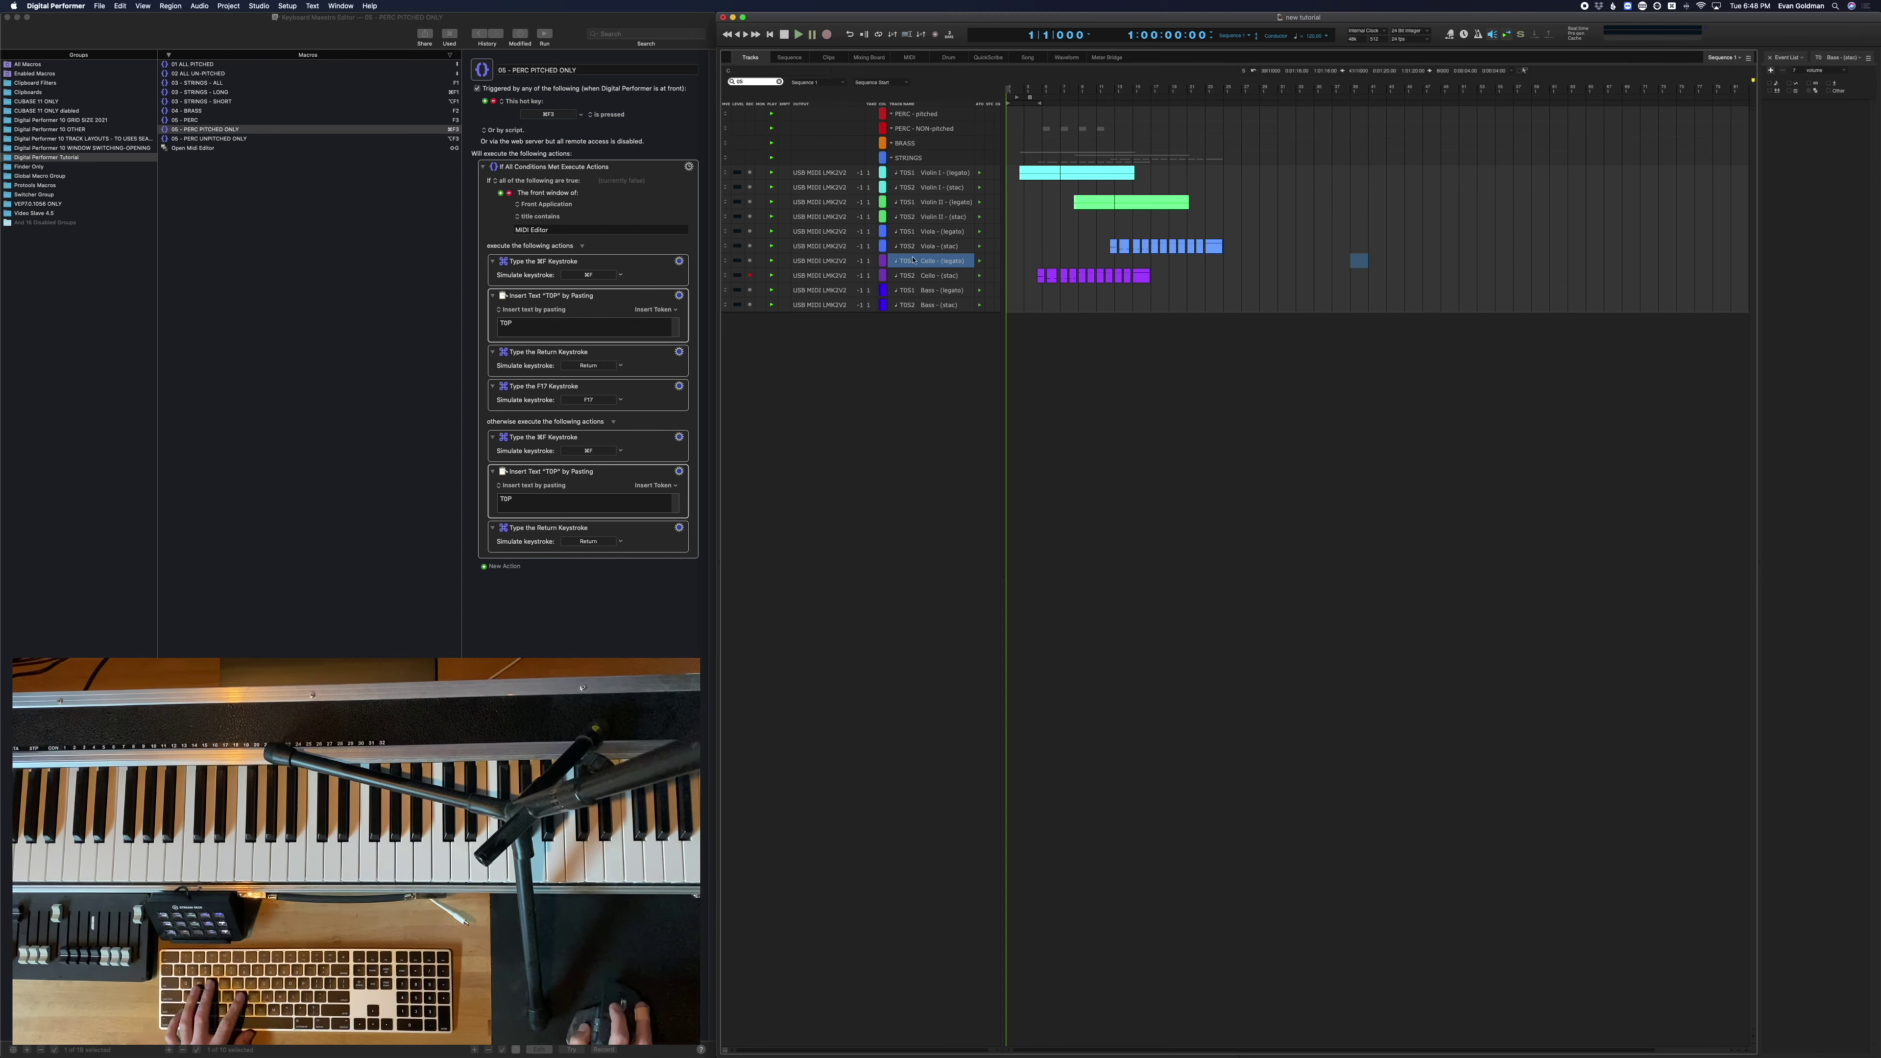
{"action": "left_click", "coordinate": [942, 232]}
{"action": "left_click", "coordinate": [946, 218]}
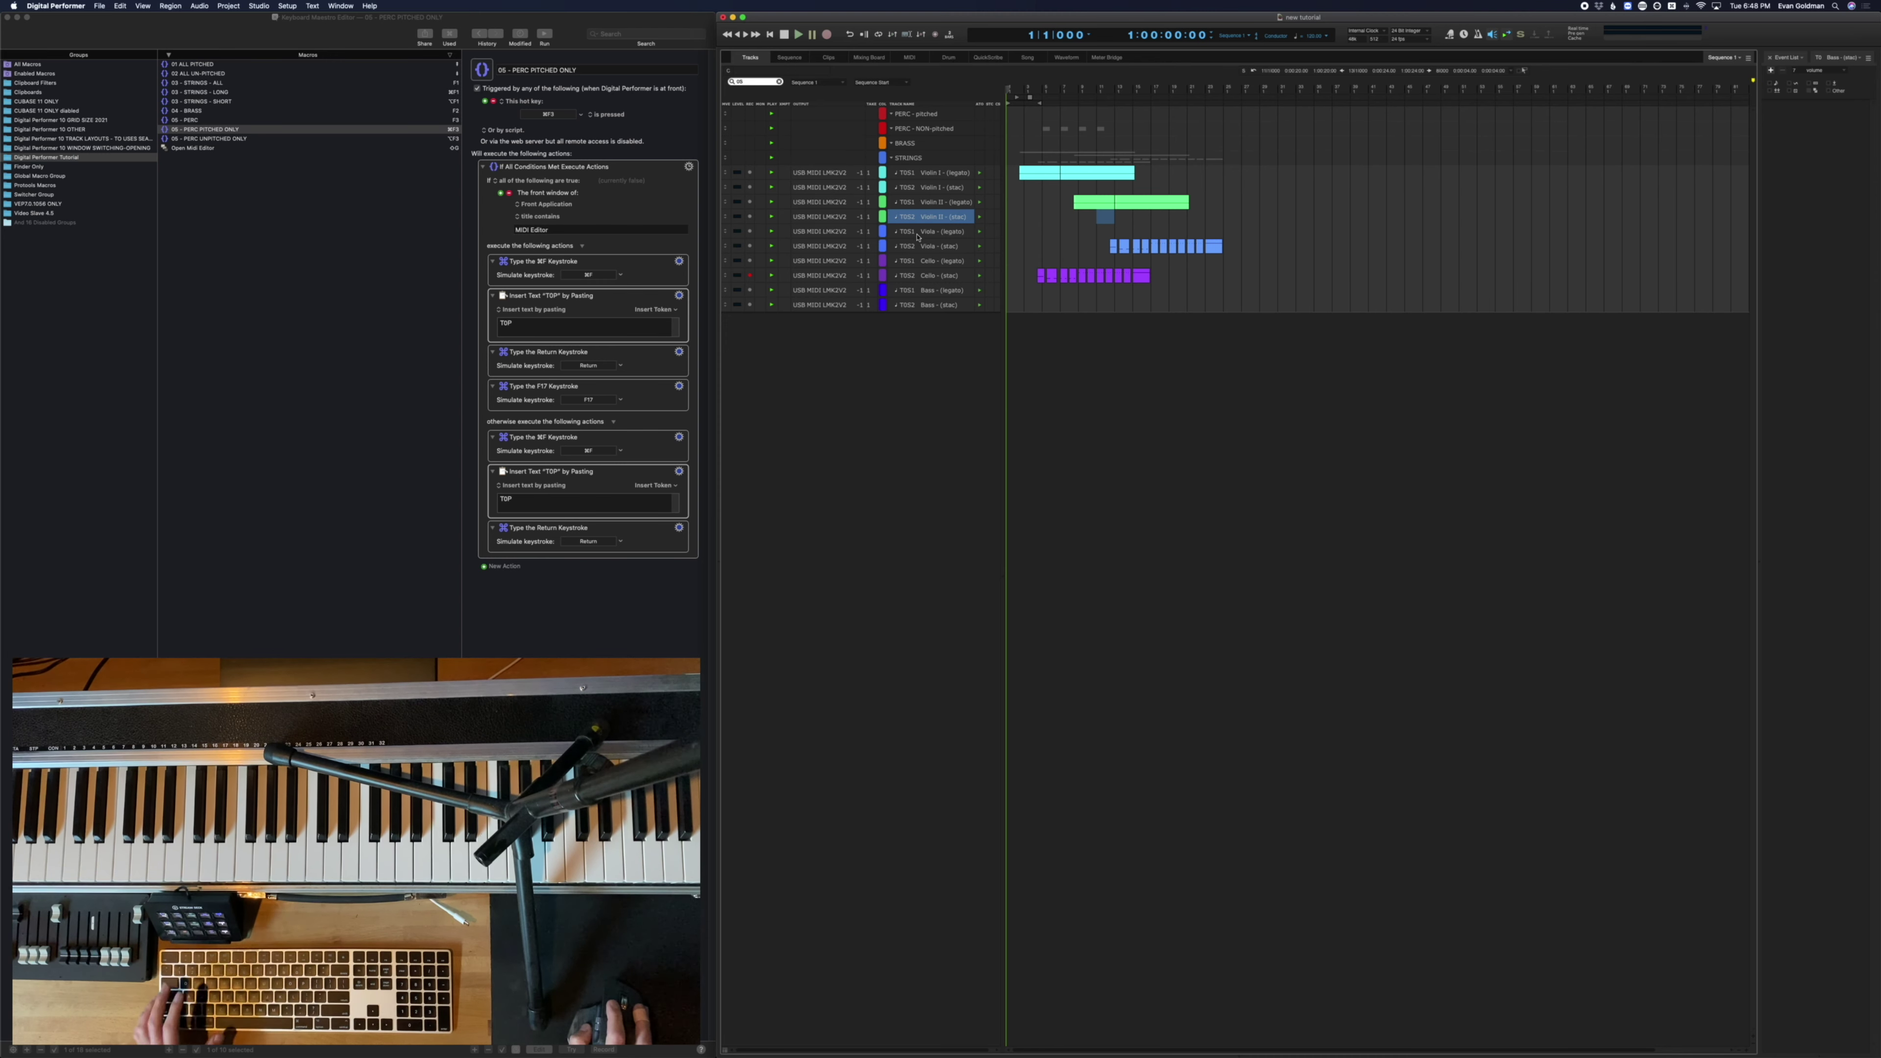
{"action": "key", "text": "Down"}
{"action": "key", "text": "Down"}
{"action": "key", "text": "Up"}
{"action": "key", "text": "Up"}
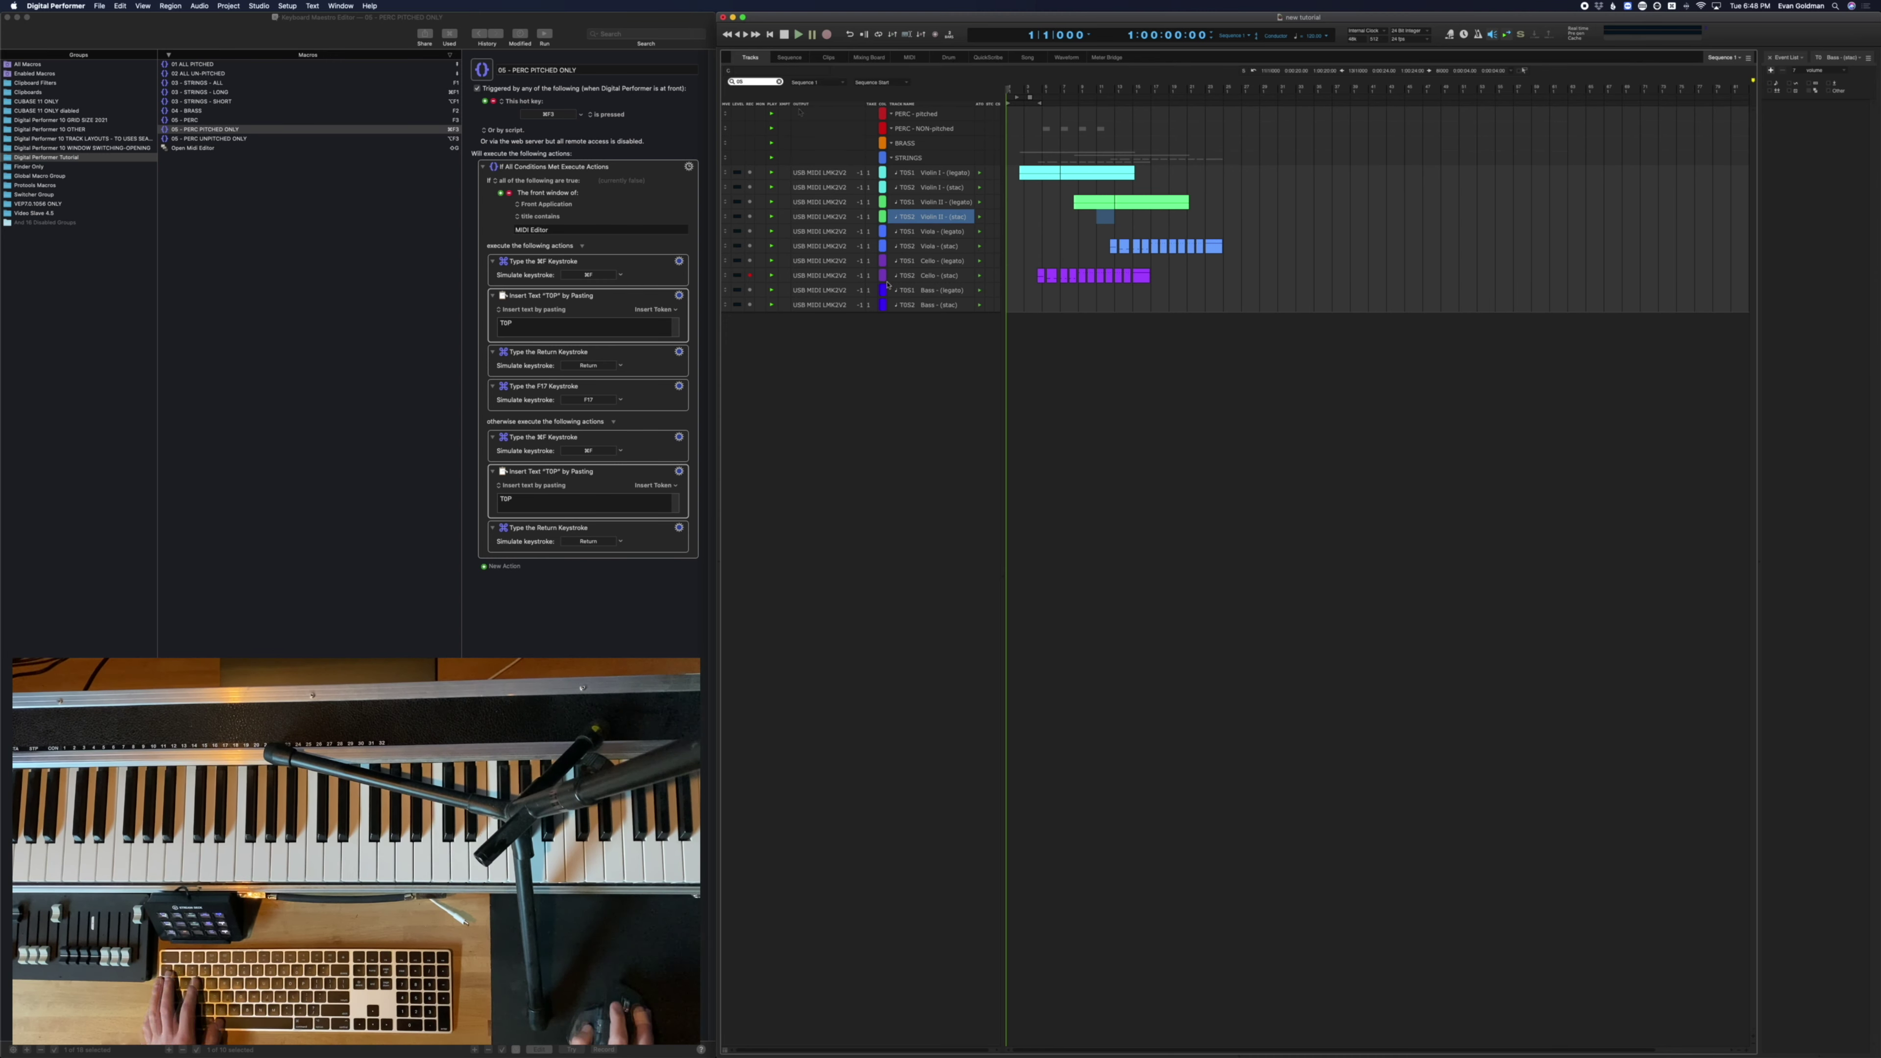
{"action": "left_click", "coordinate": [1083, 247]}
{"action": "left_click", "coordinate": [1090, 230]}
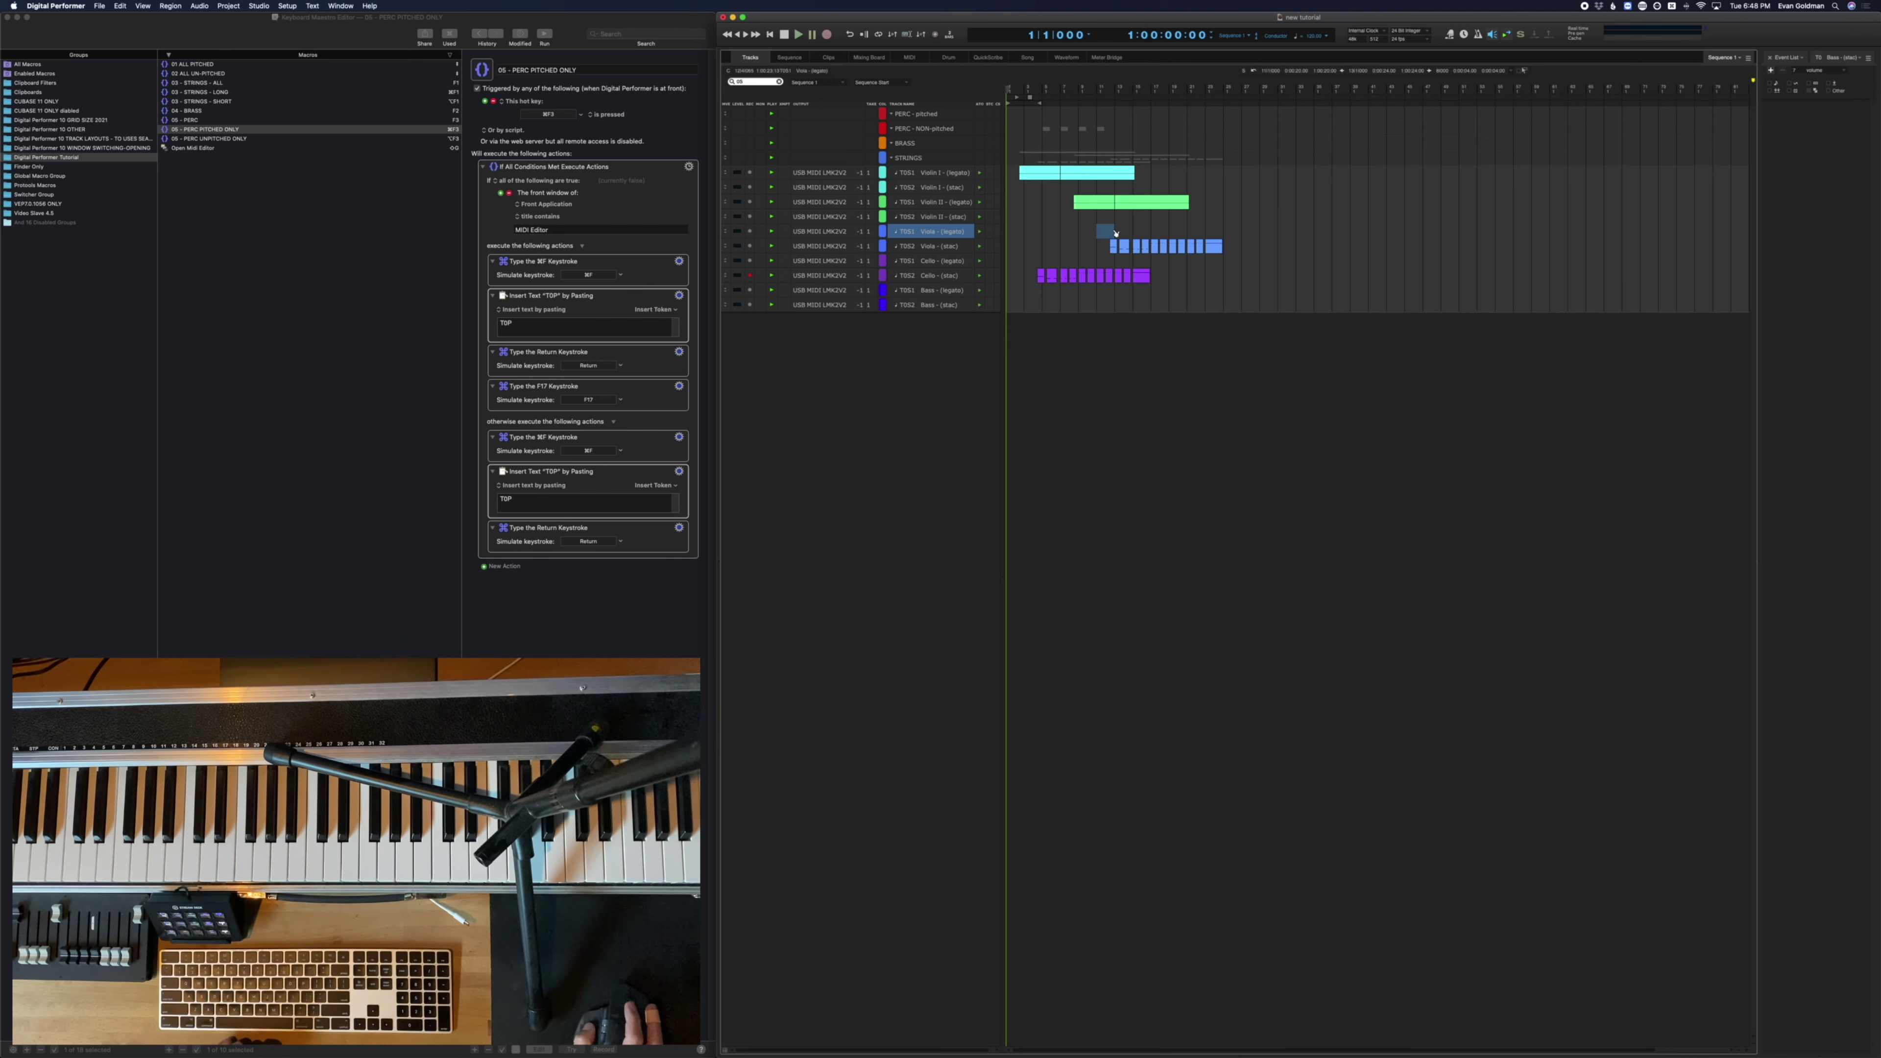
Switch to Keyboard Maestro and create a macro named SHOW ALL - TRUE ALL in the Digital Performer Tutorial group
{"action": "key", "text": "super+Tab"}
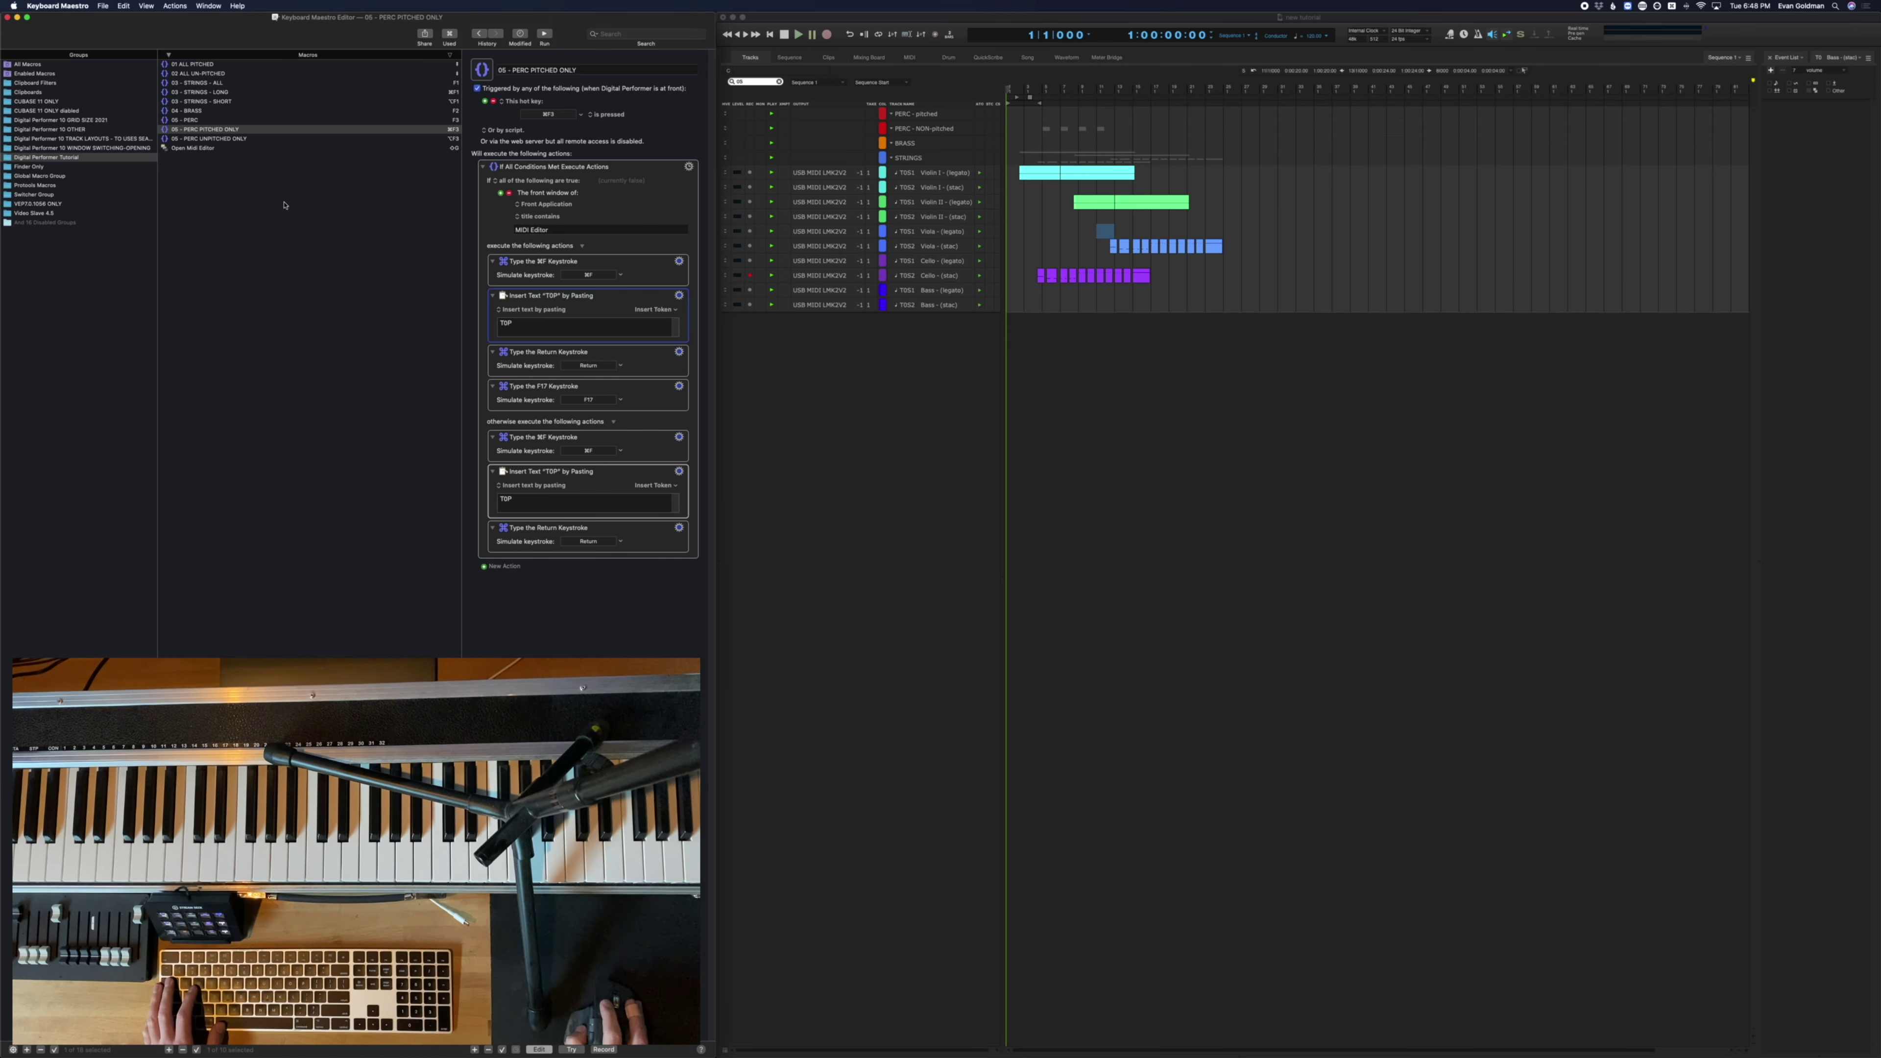
{"action": "left_click", "coordinate": [235, 139]}
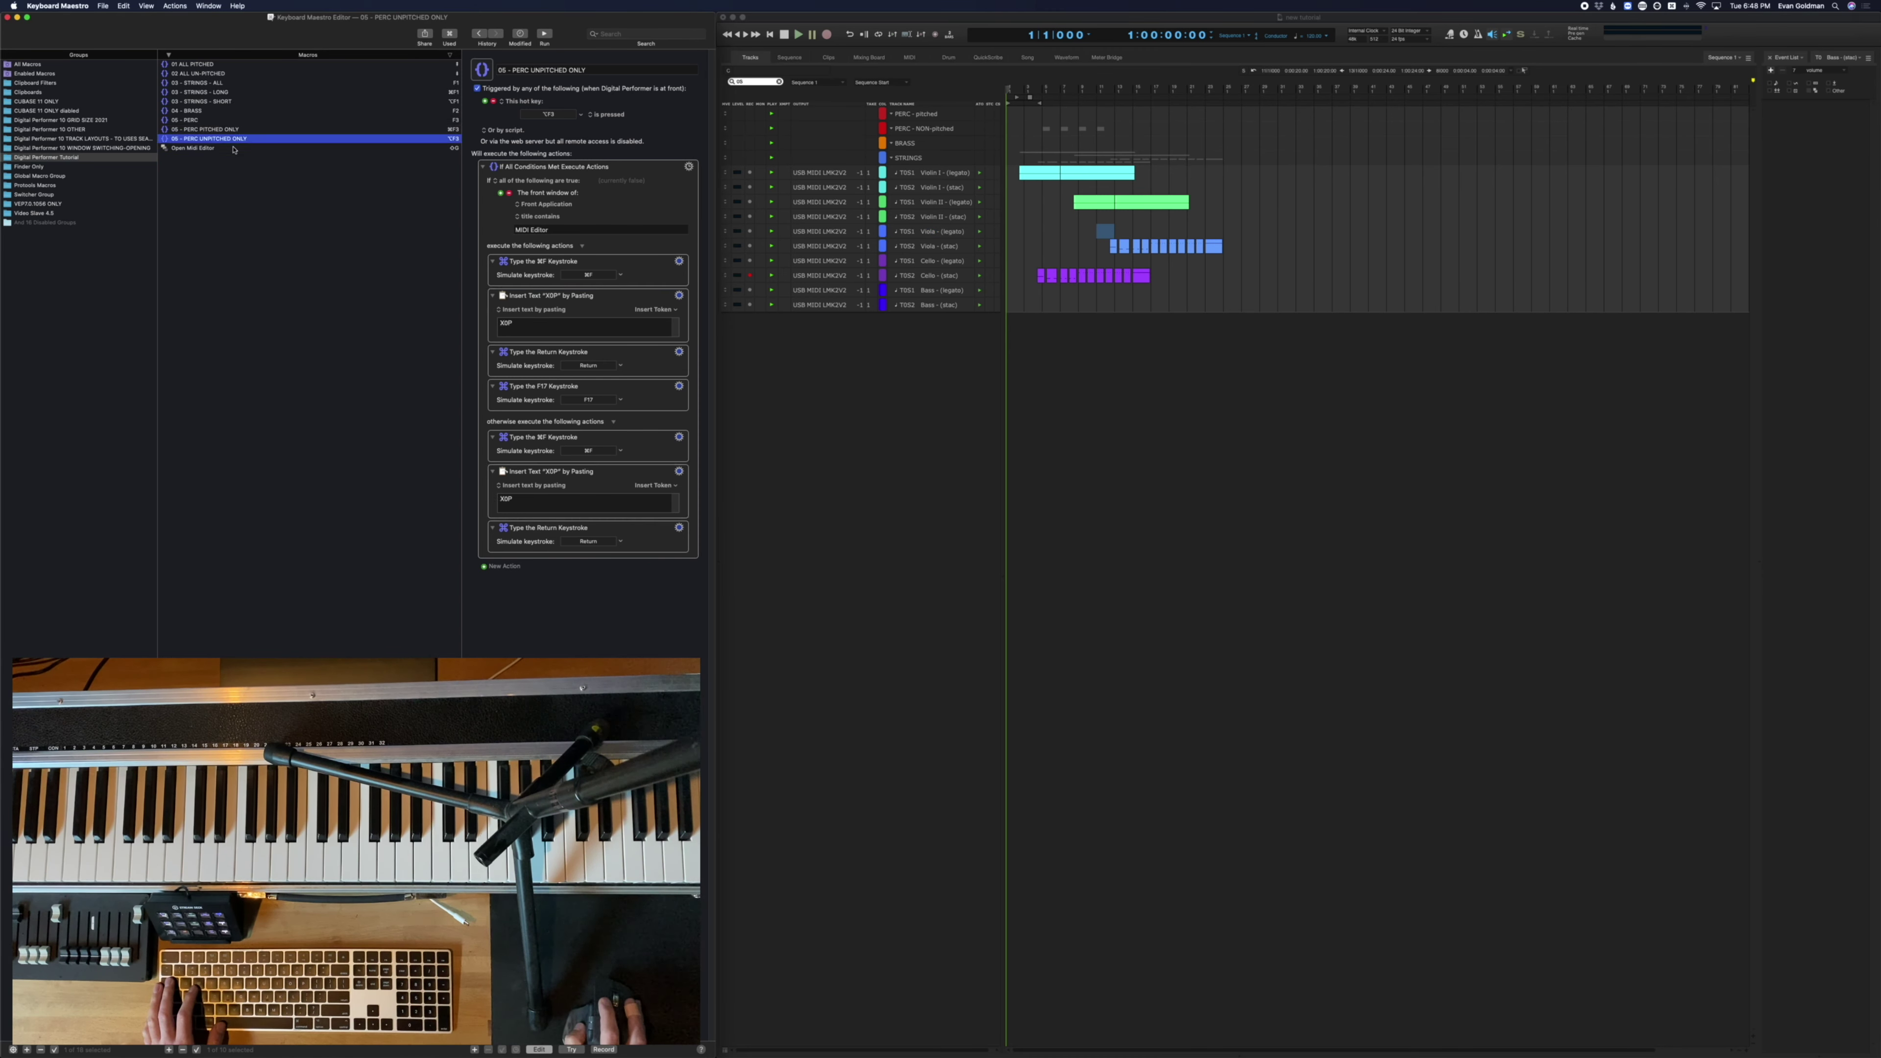
{"action": "right_click", "coordinate": [248, 139]}
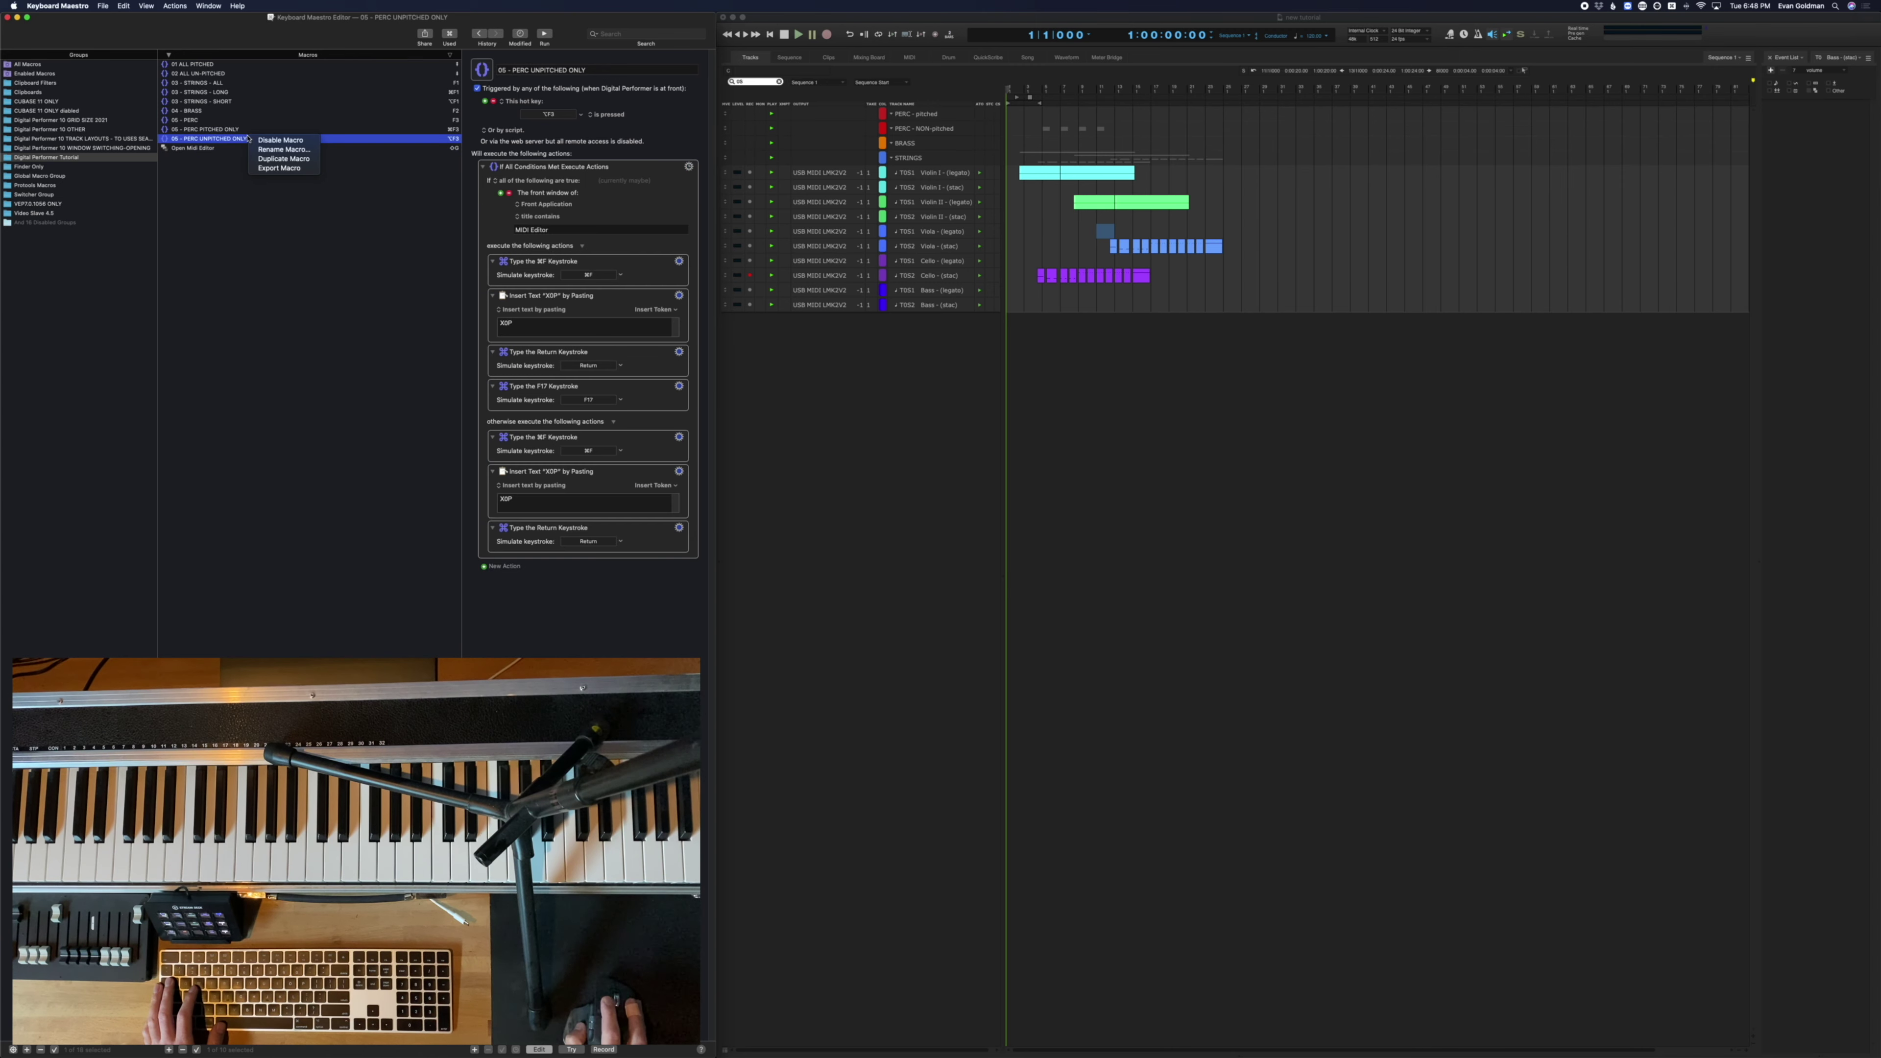
{"action": "left_click", "coordinate": [257, 257]}
{"action": "left_click", "coordinate": [170, 1049]}
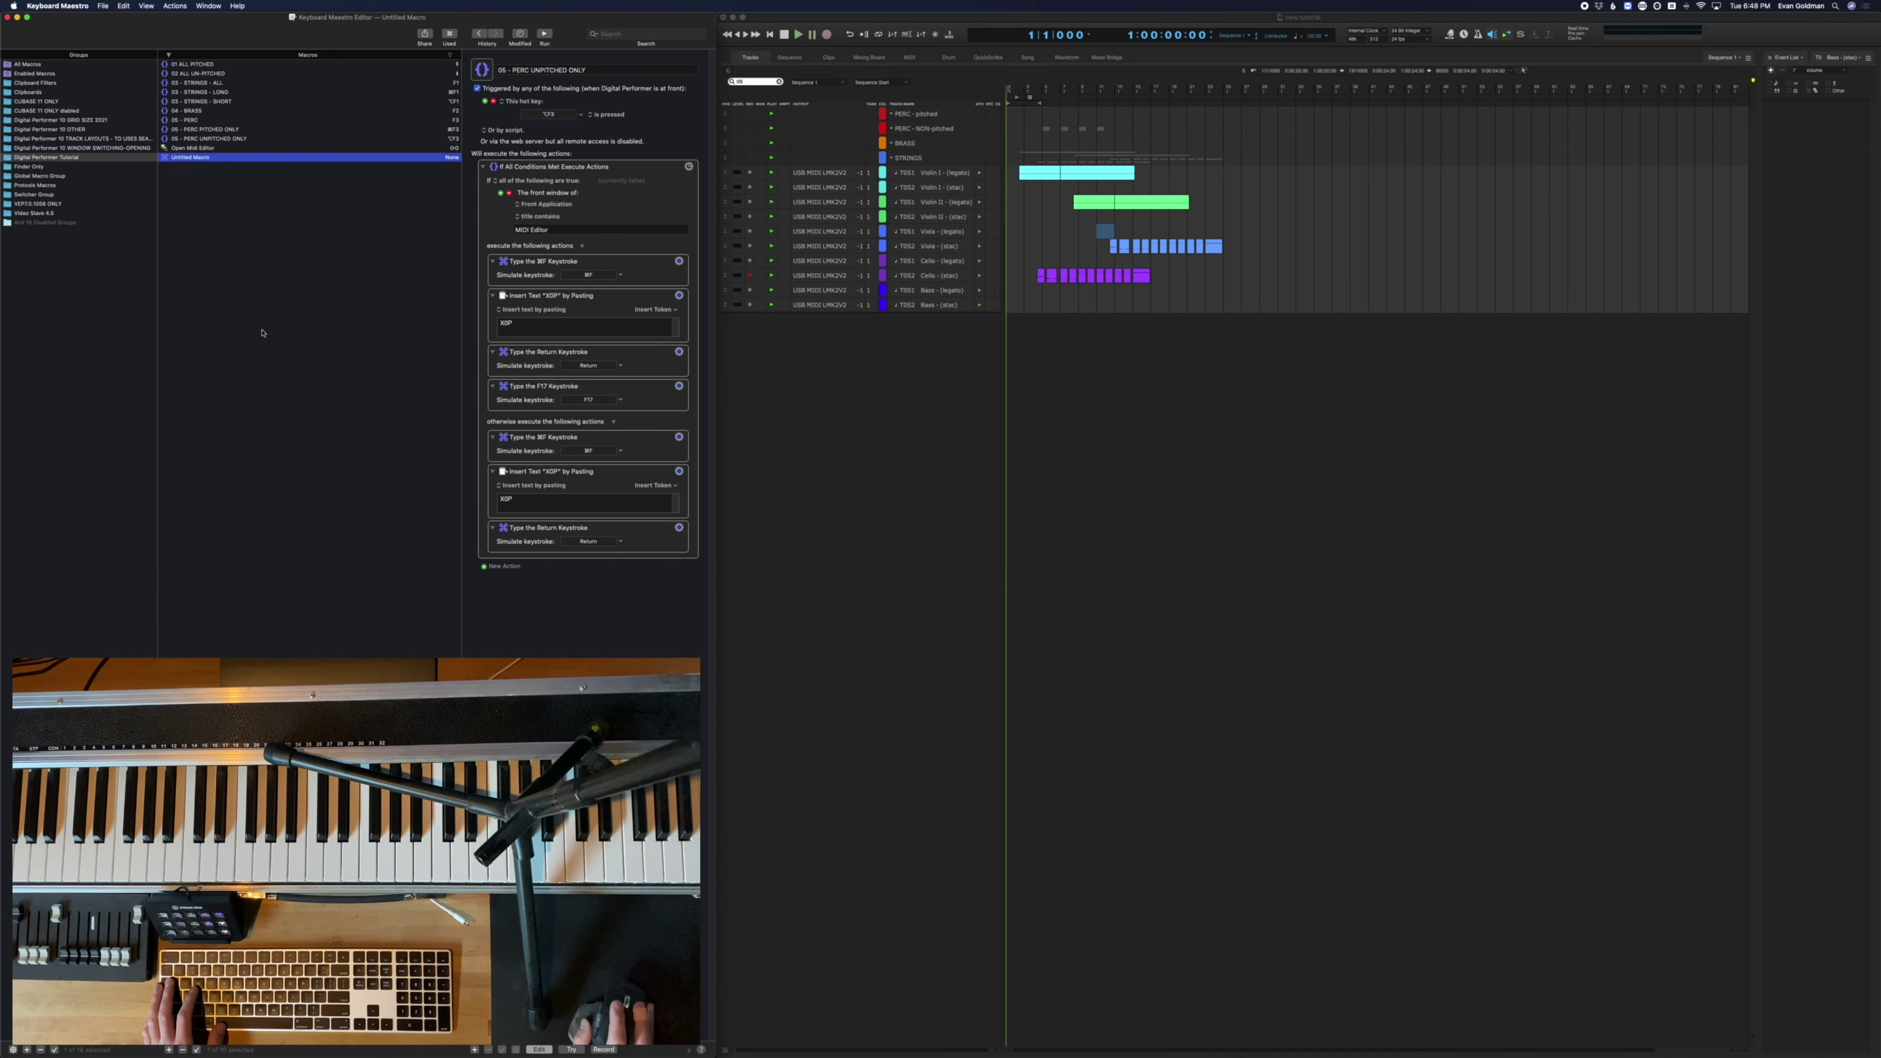
{"action": "type", "text": "S"}
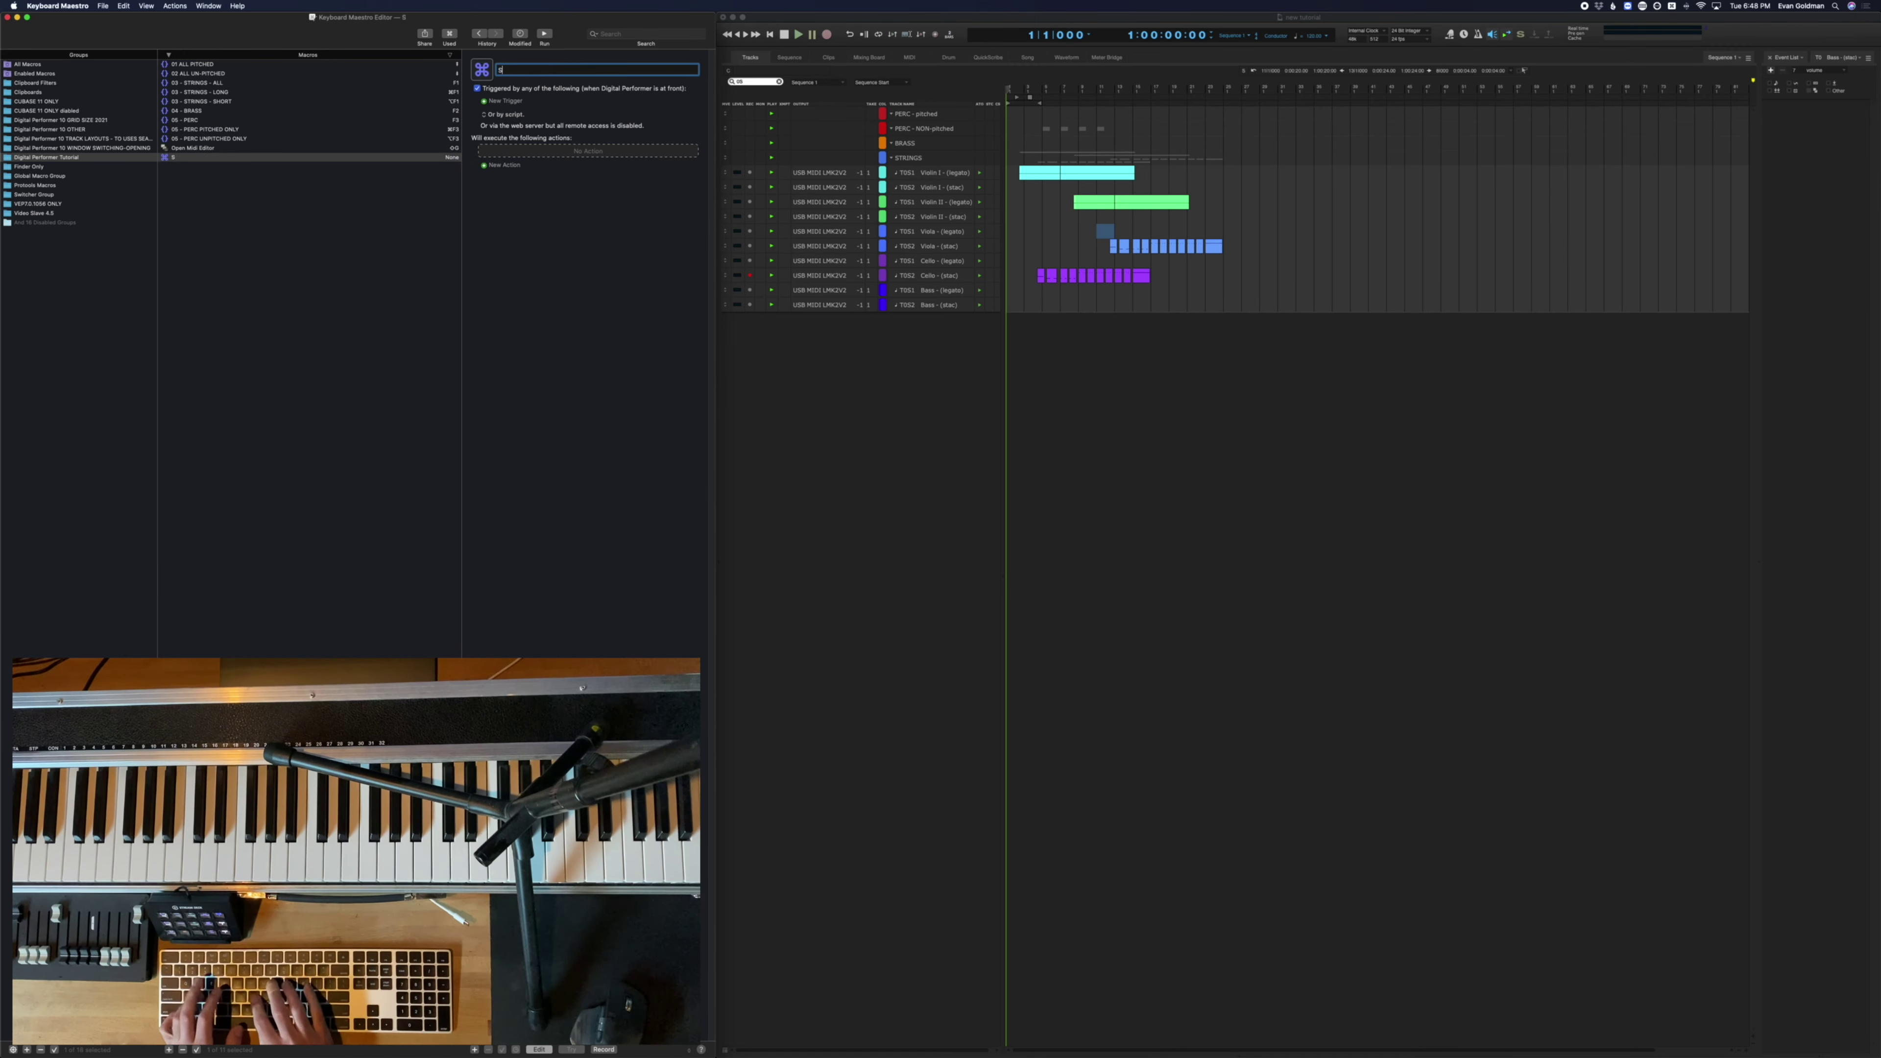
{"action": "type", "text": "HOW ALL -"}
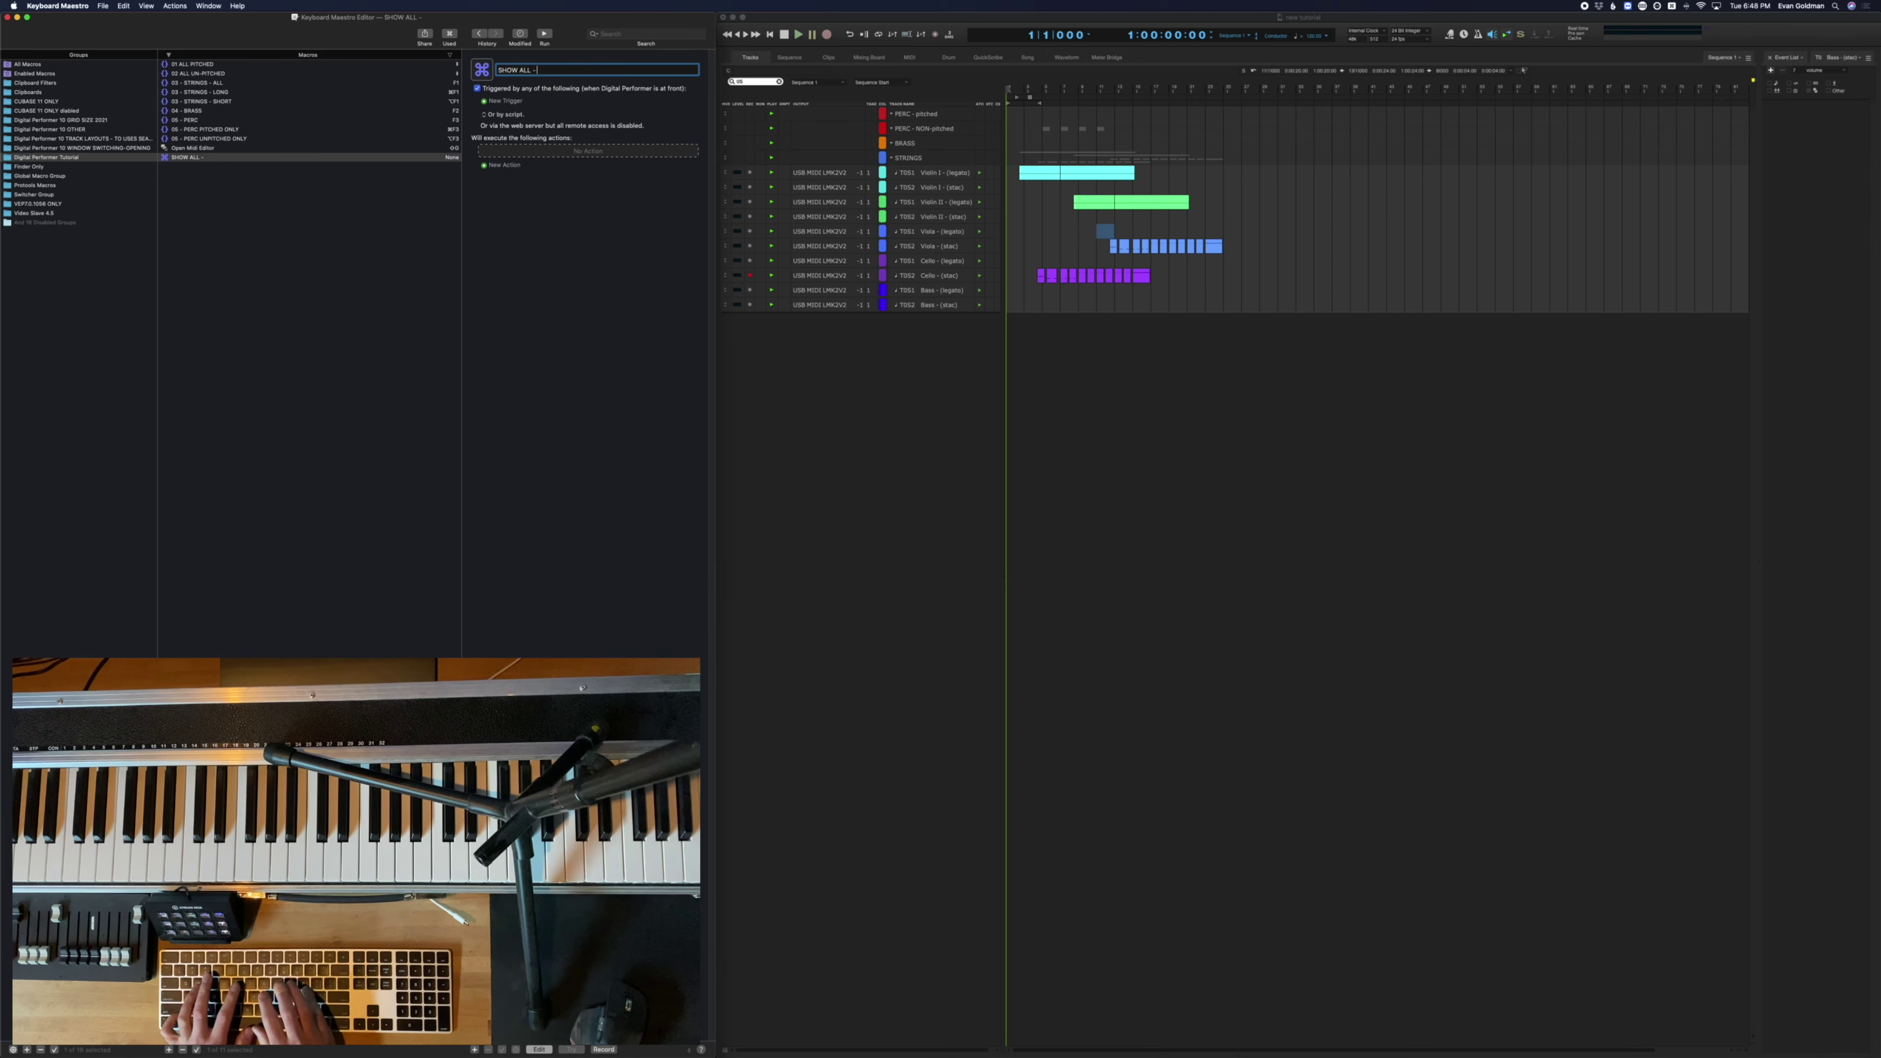
{"action": "type", "text": " TRUE ALL"}
{"action": "key", "text": "Return"}
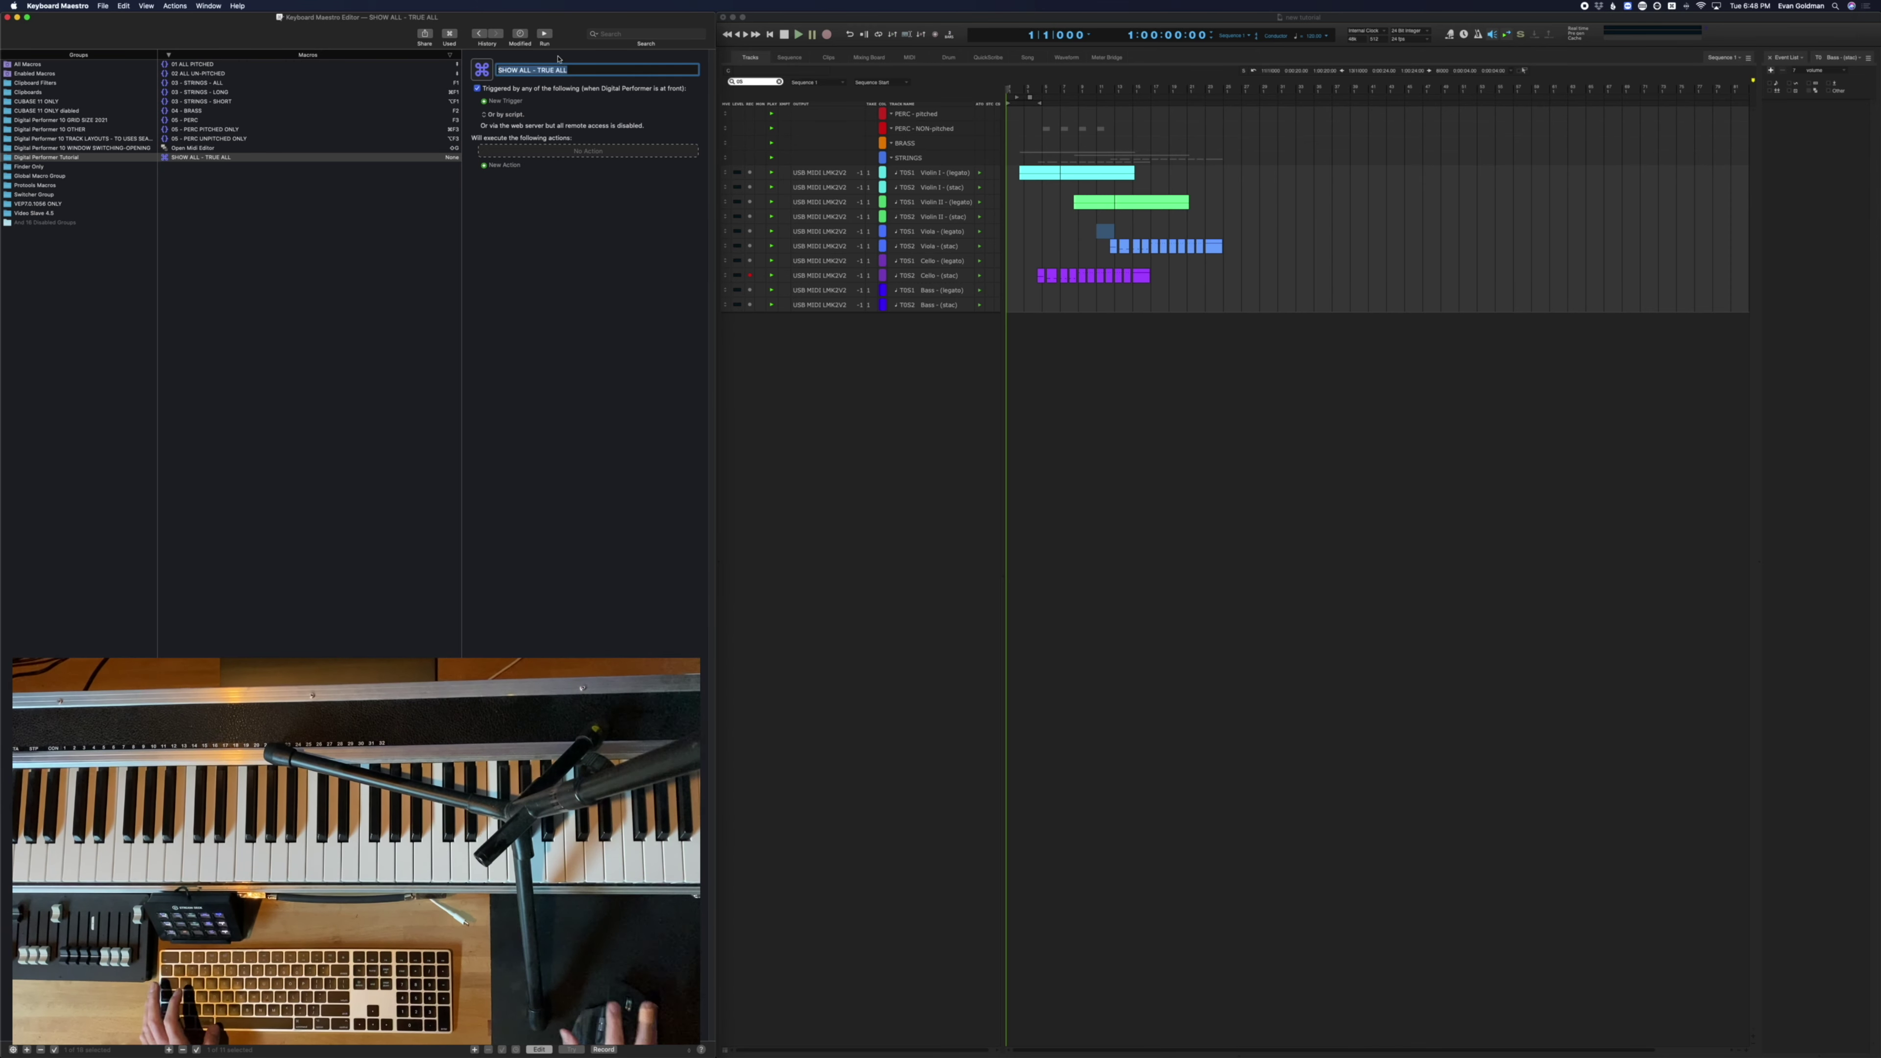
Add a hot key trigger to the SHOW ALL - TRUE ALL macro and set it to F16
{"action": "left_click", "coordinate": [507, 102]}
{"action": "left_click", "coordinate": [508, 102]}
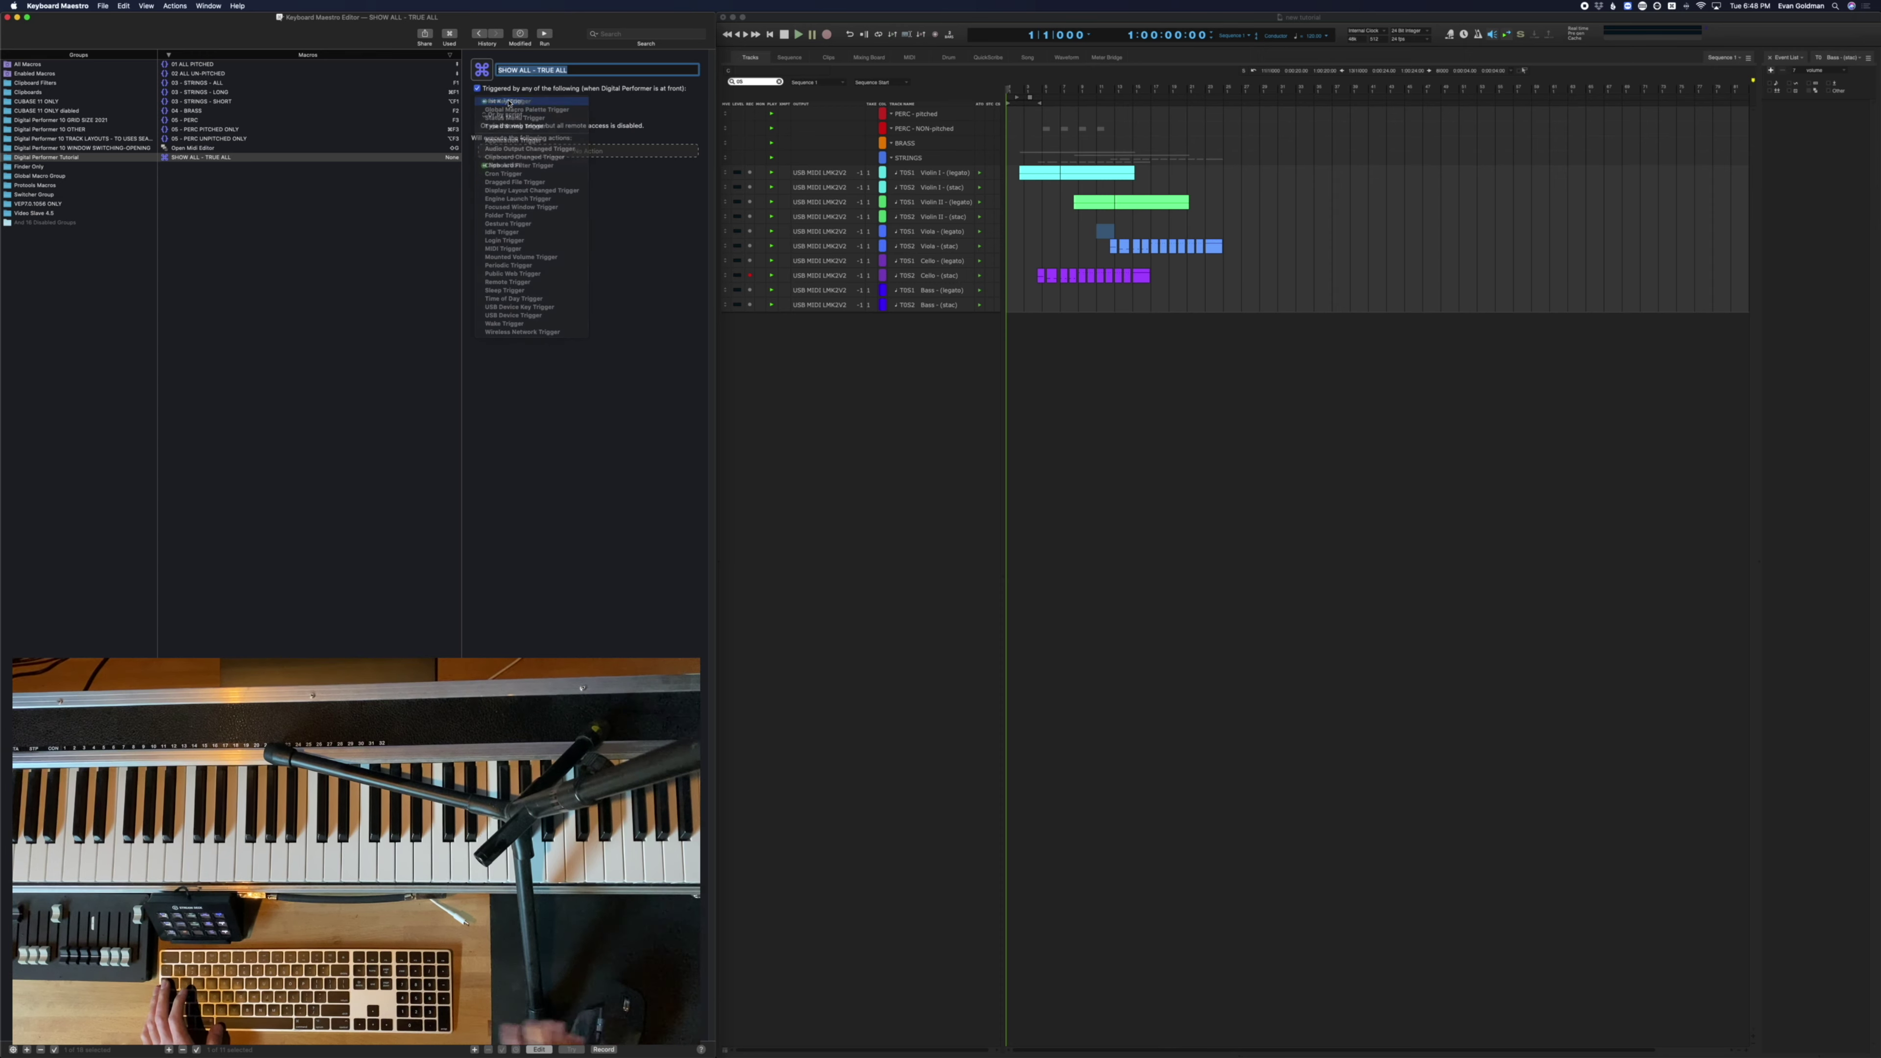
{"action": "key", "text": "F16"}
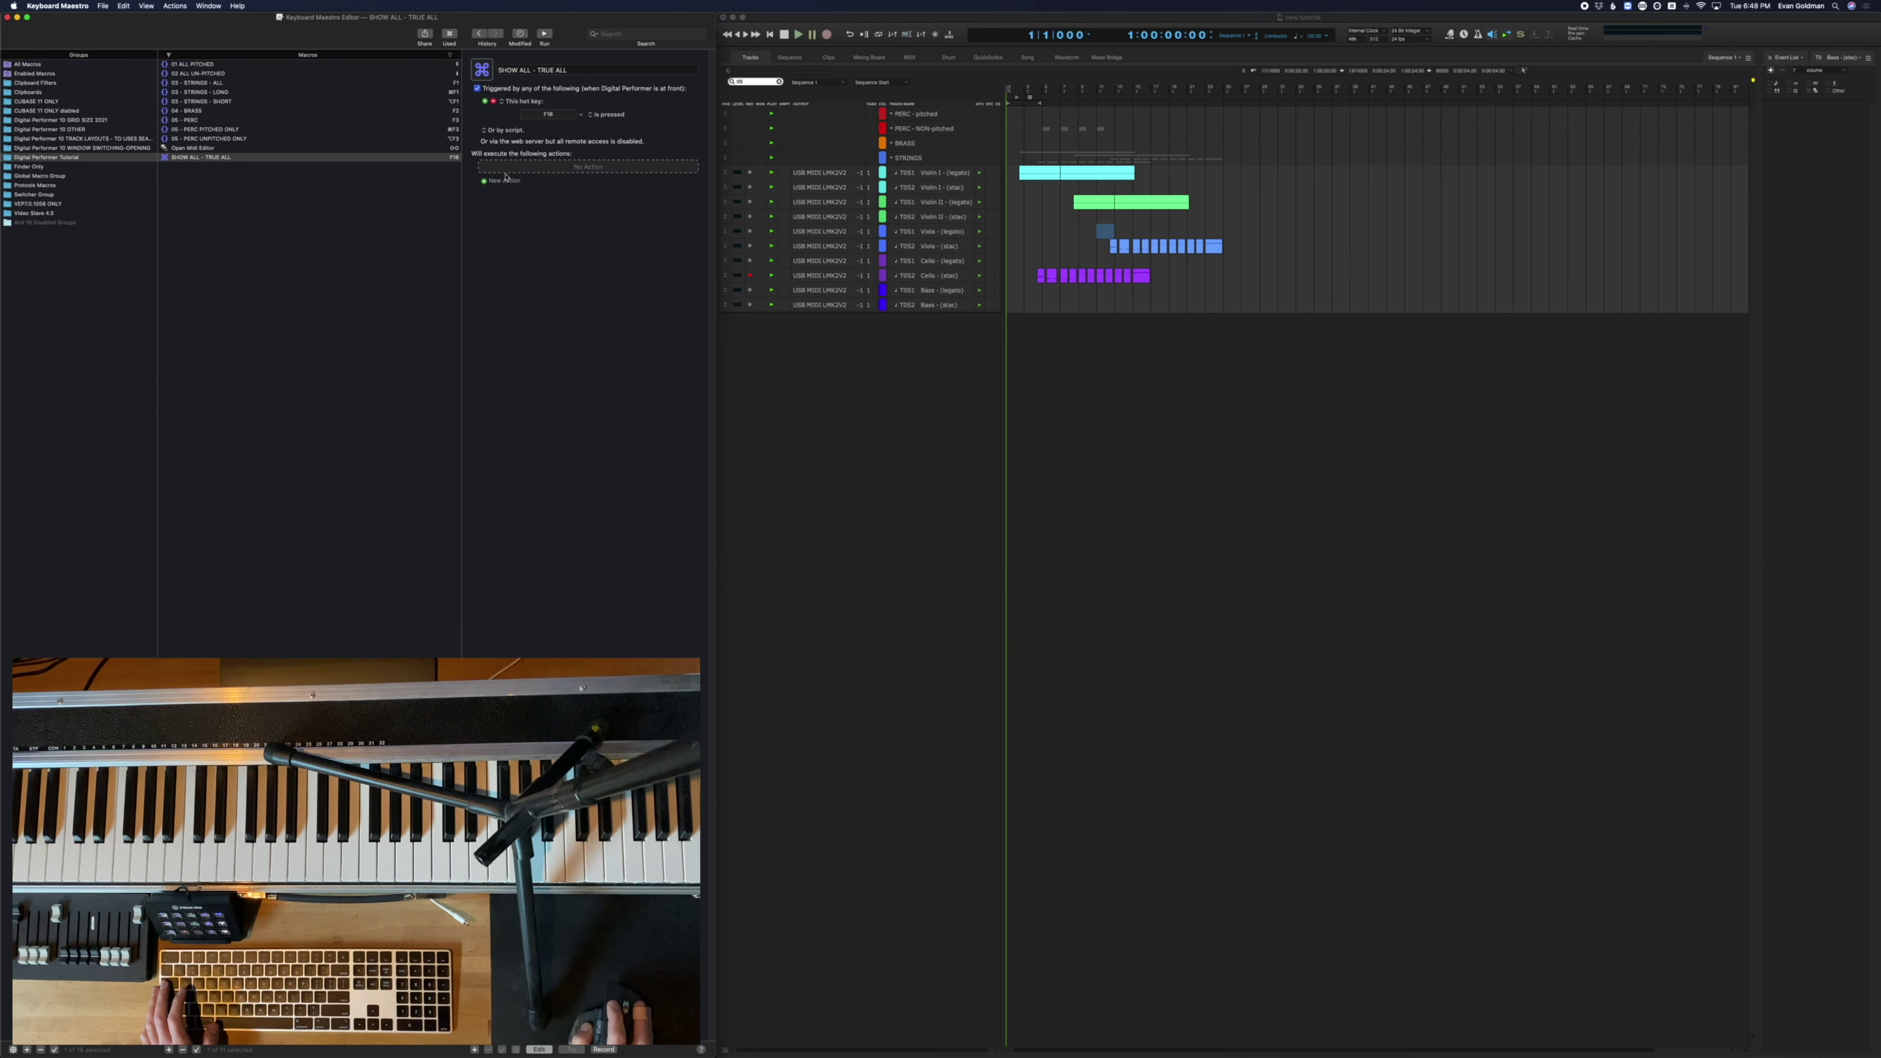
Add a Type a Keystroke action to the macro and set it to simulate F17
{"action": "left_click", "coordinate": [504, 181]}
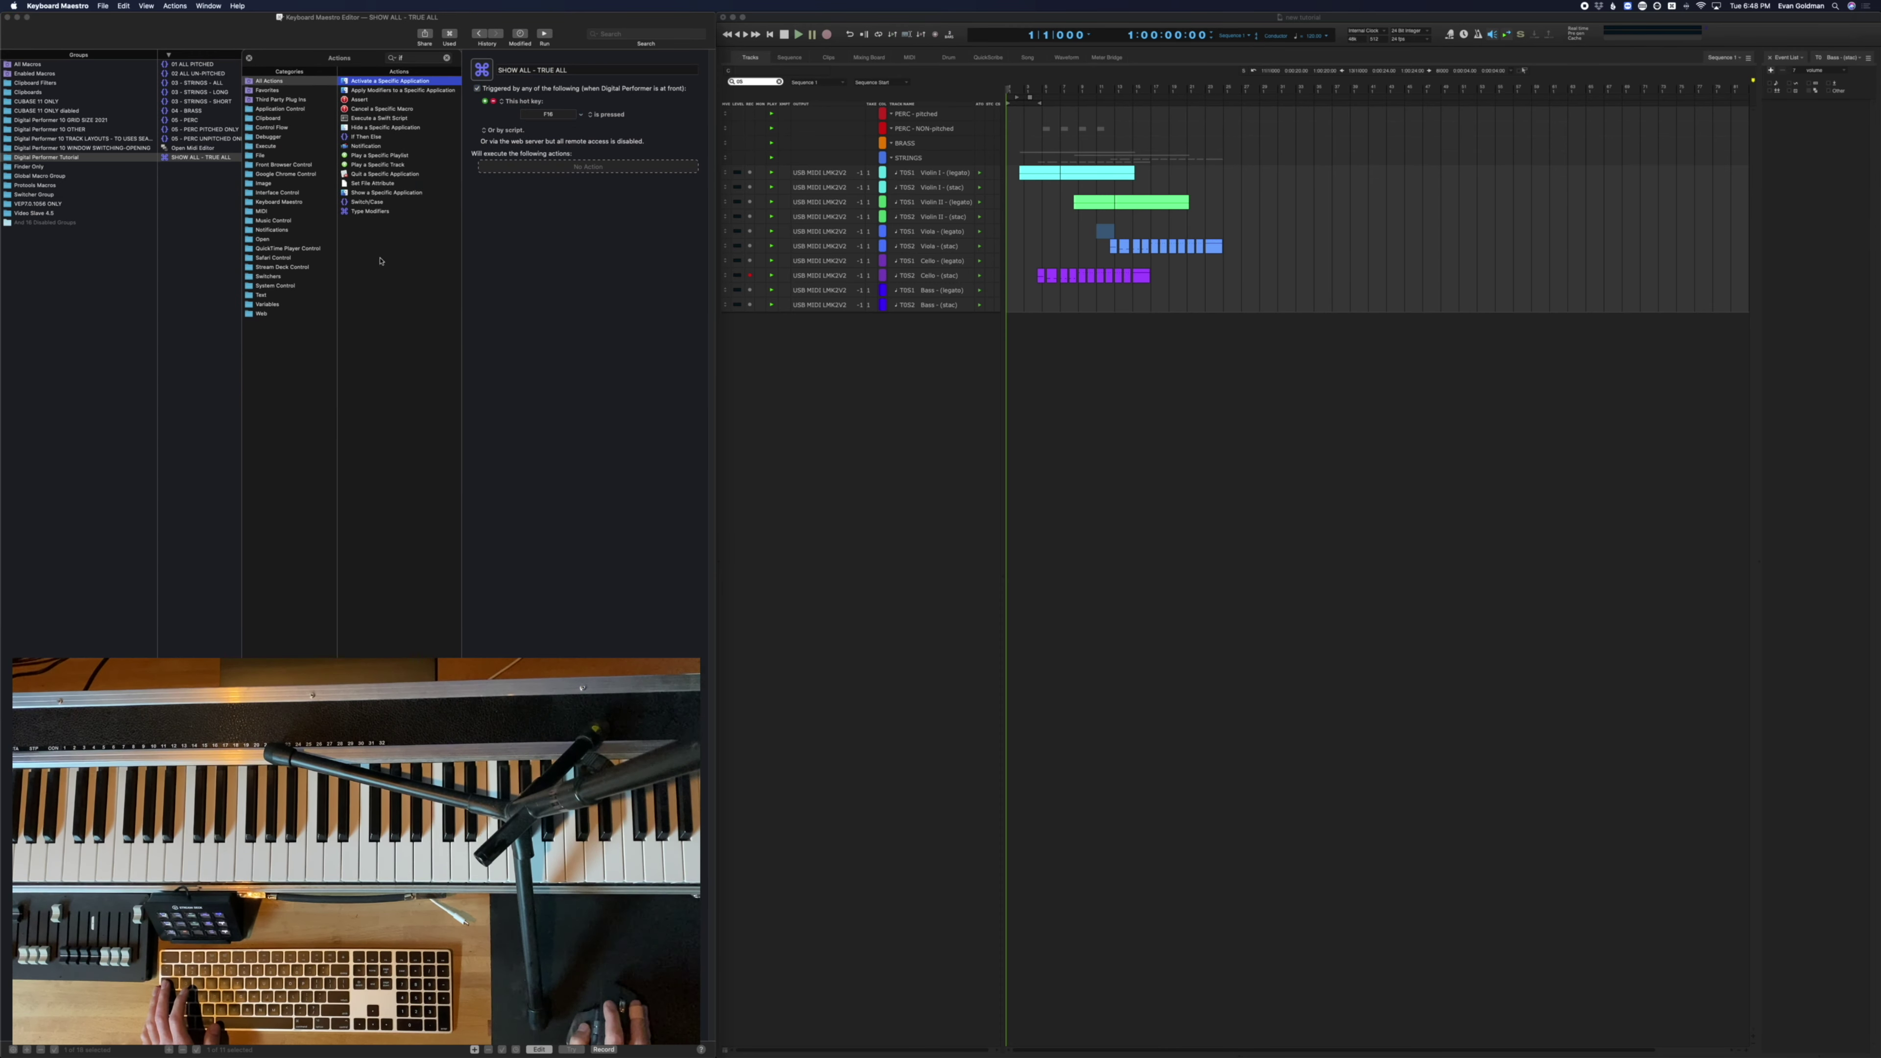
{"action": "left_click", "coordinate": [431, 61]}
{"action": "type", "text": "key"}
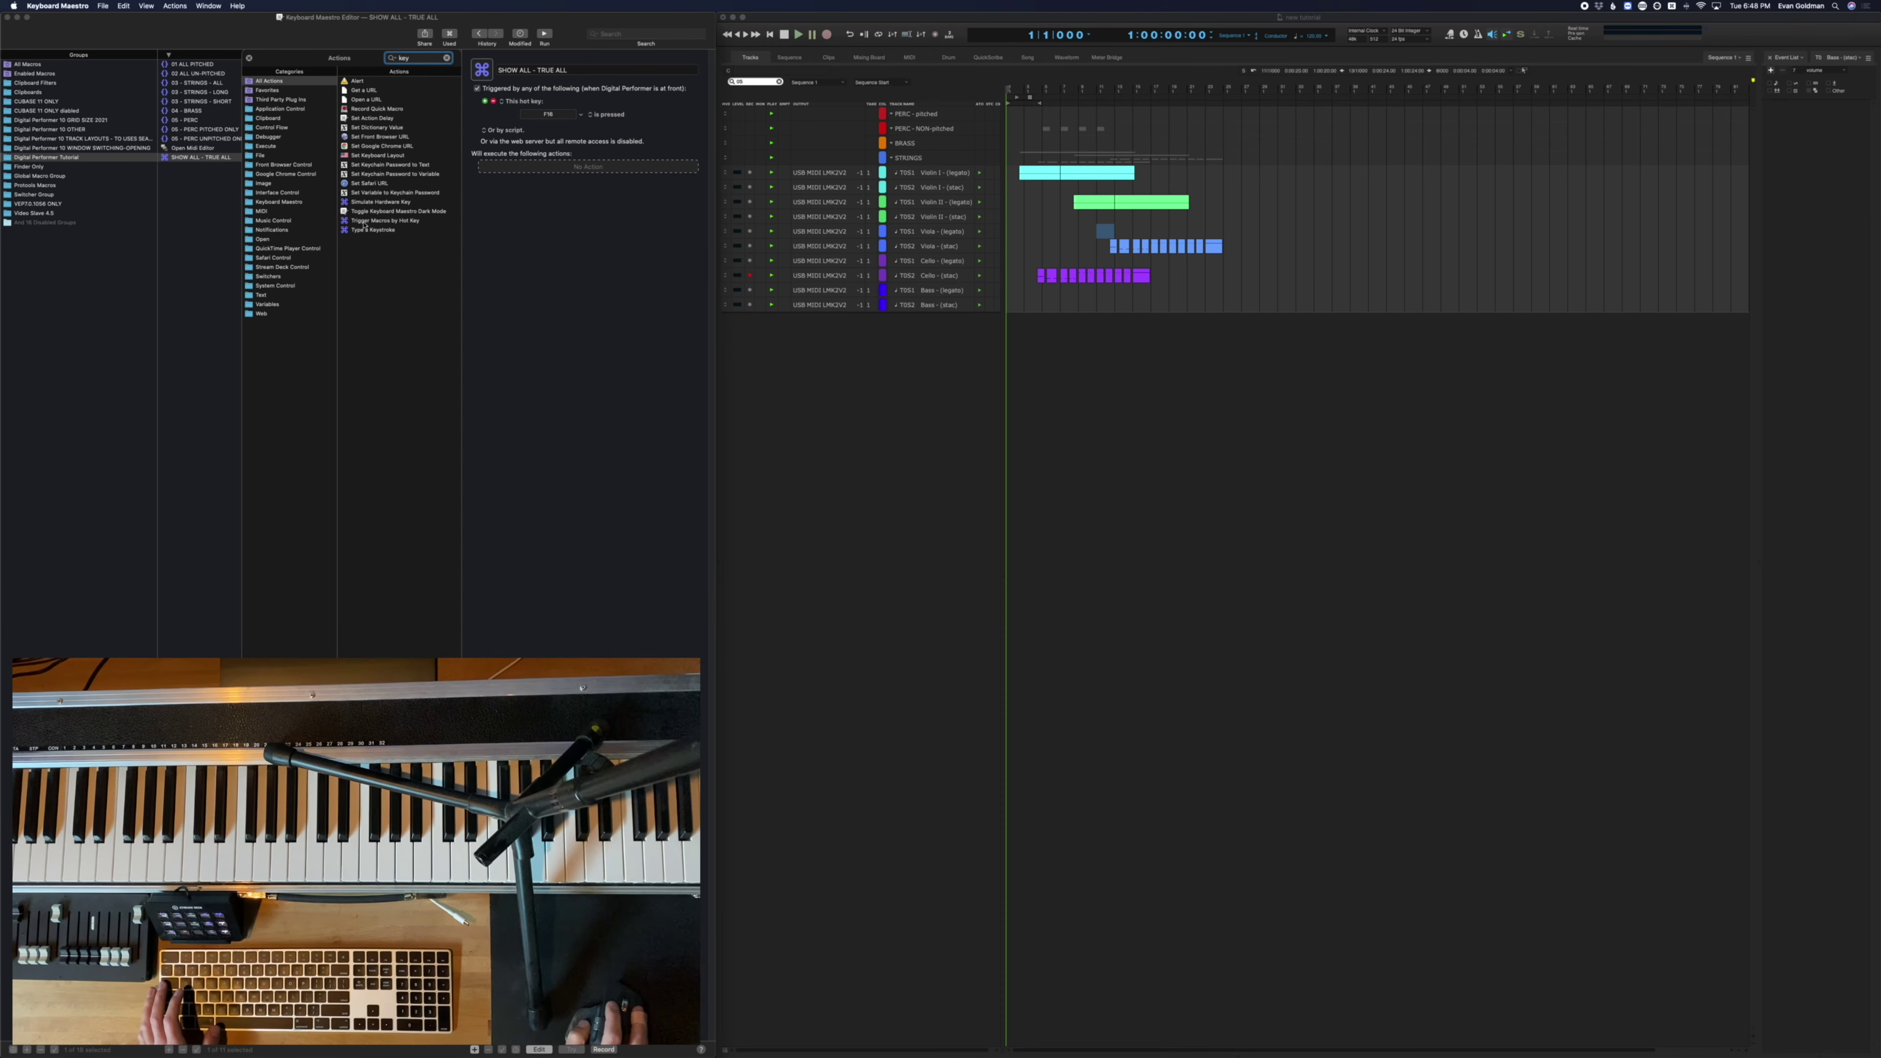
{"action": "left_click_drag", "start_coordinate": [370, 230], "coordinate": [563, 170]}
{"action": "key", "text": "F17"}
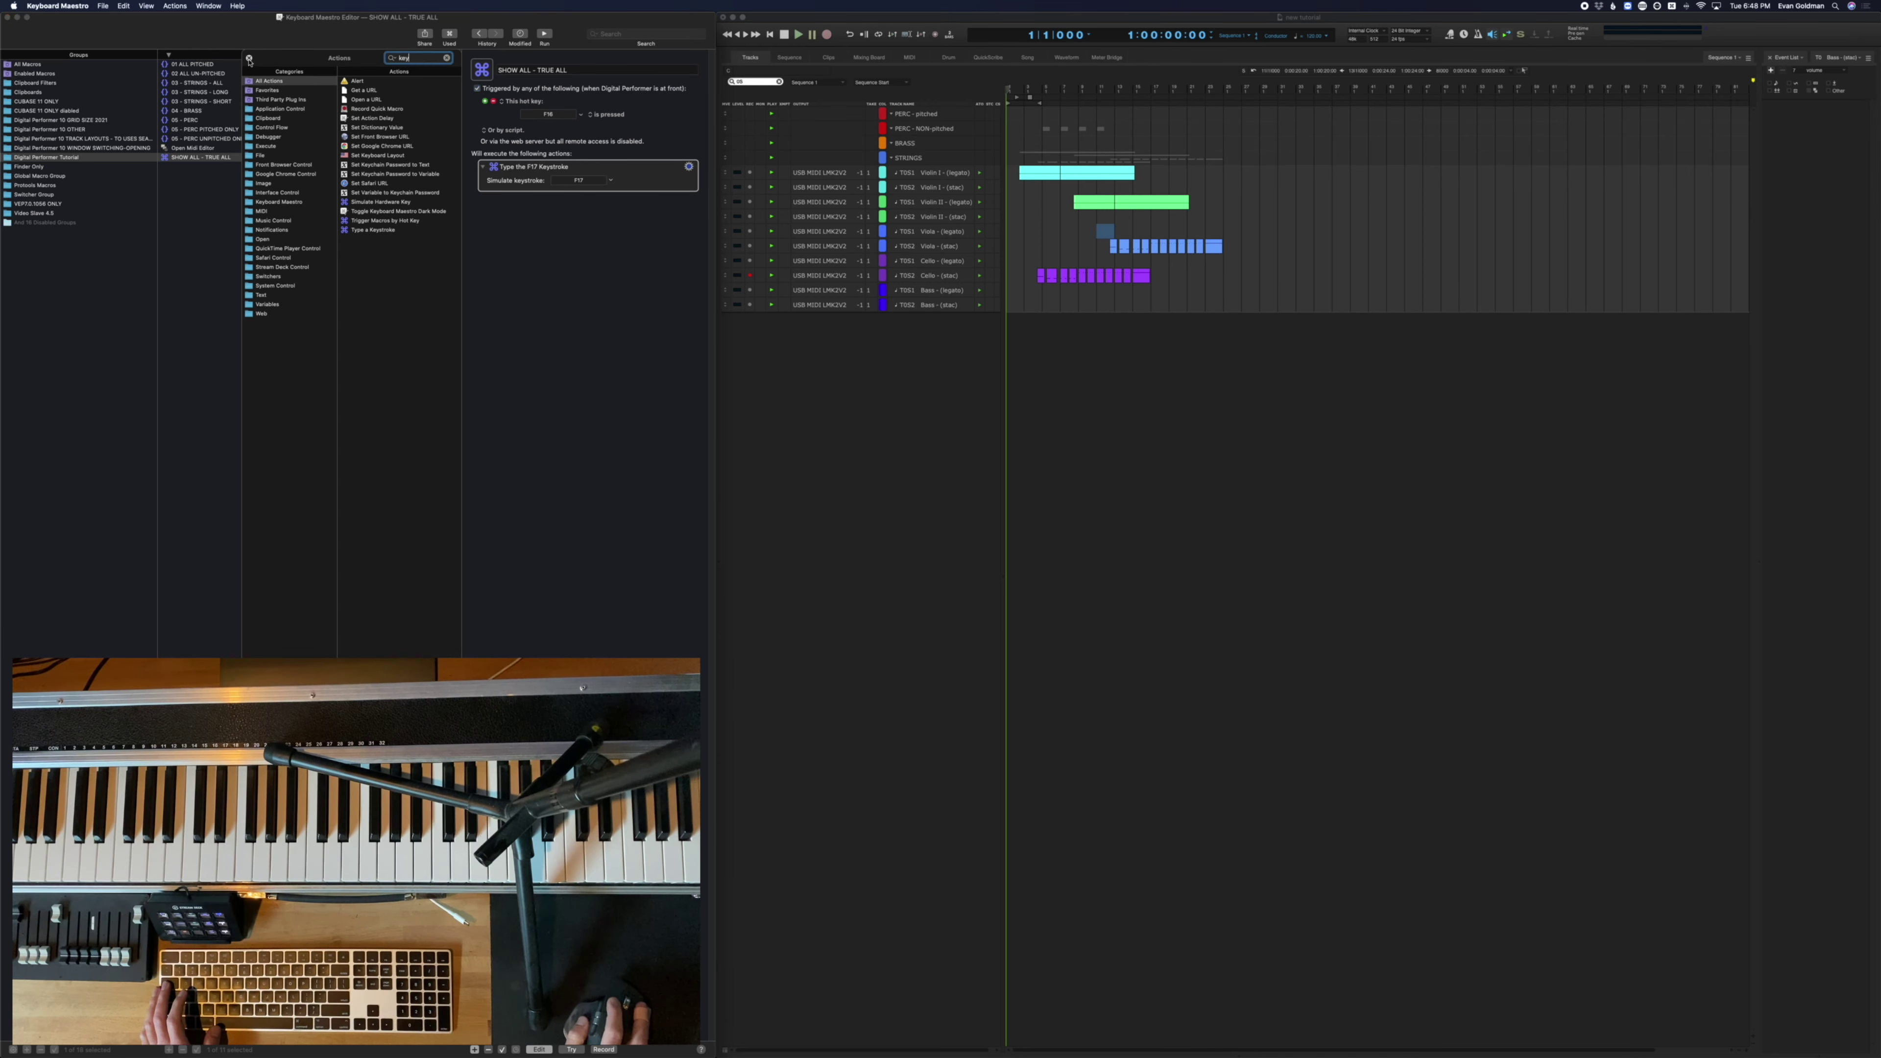
Duplicate the F17 keystroke action and set the copy to simulate Option-Command-F
{"action": "left_click", "coordinate": [250, 59]}
{"action": "key", "text": "super+d"}
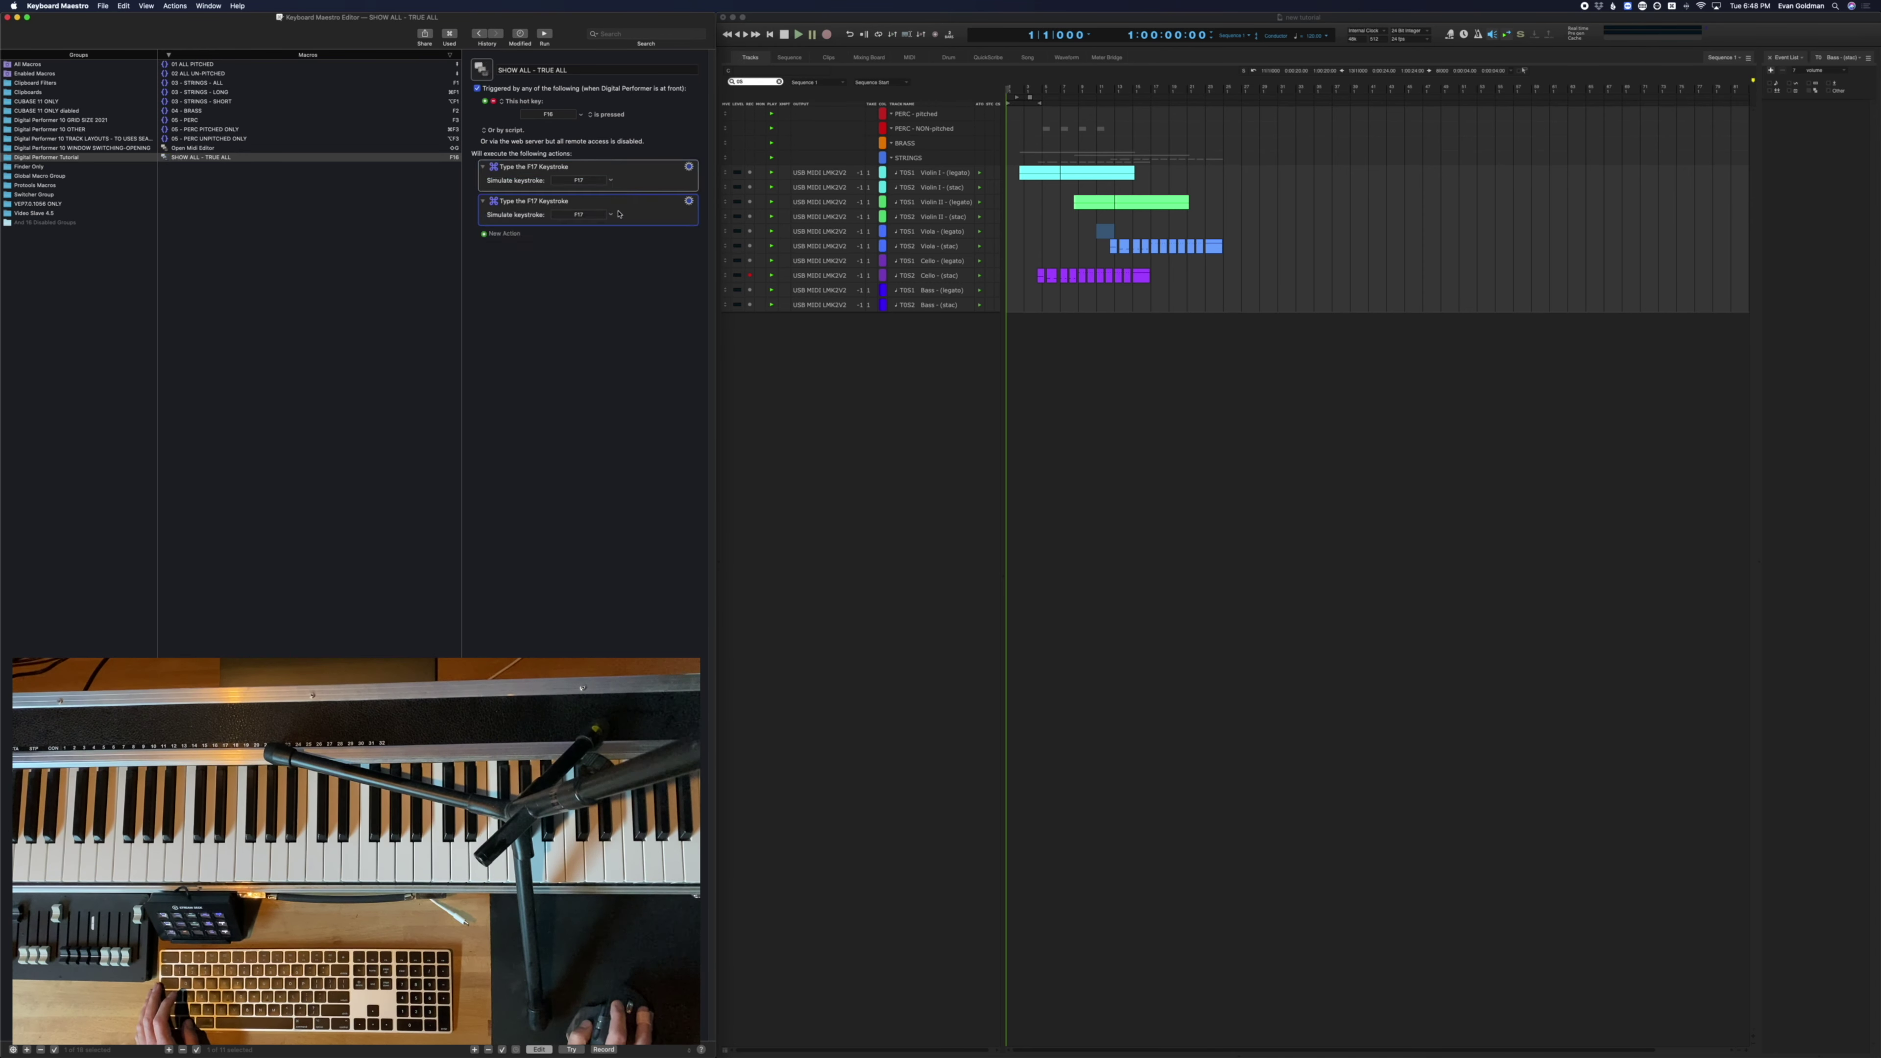
{"action": "left_click", "coordinate": [592, 216]}
{"action": "key", "text": "alt+super+f"}
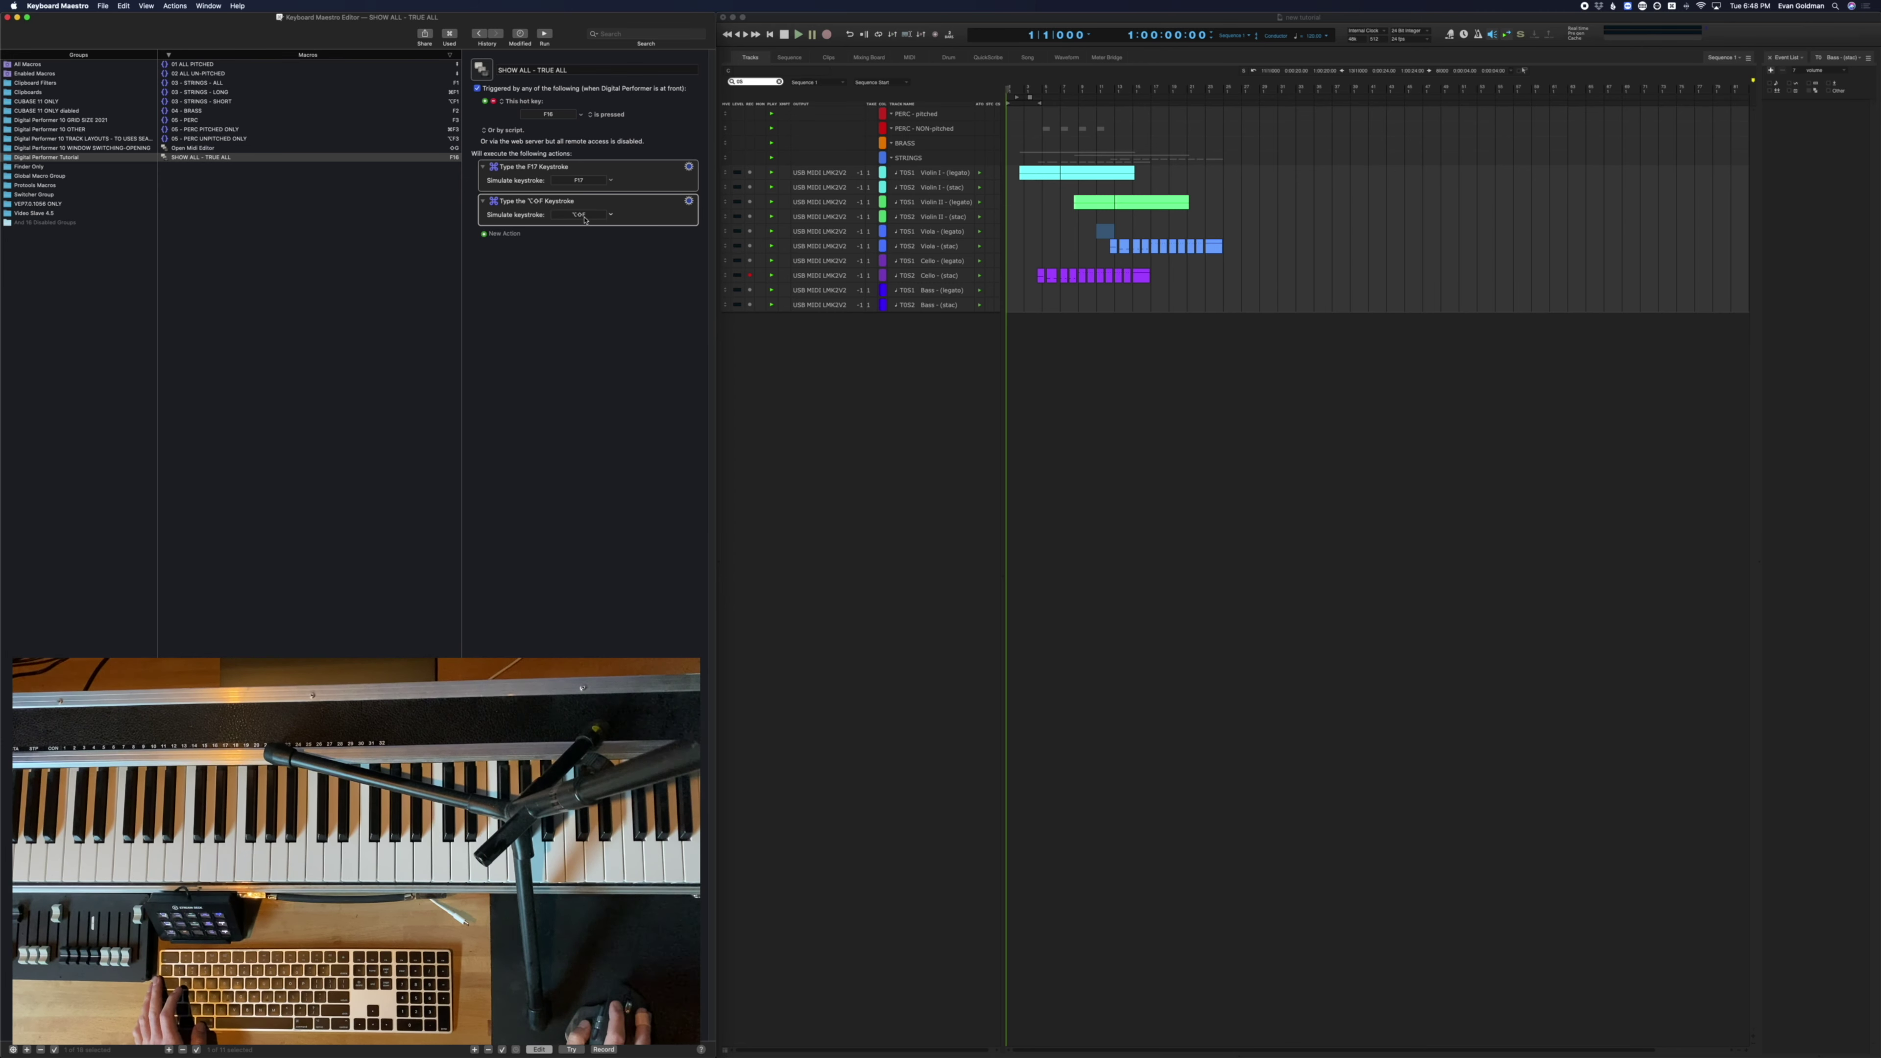
In Digital Performer, toggle the data-only view of the strings tracks, and clear the filter to show every track in the Tracks window
{"action": "left_click_drag", "start_coordinate": [1105, 232], "coordinate": [1340, 272]}
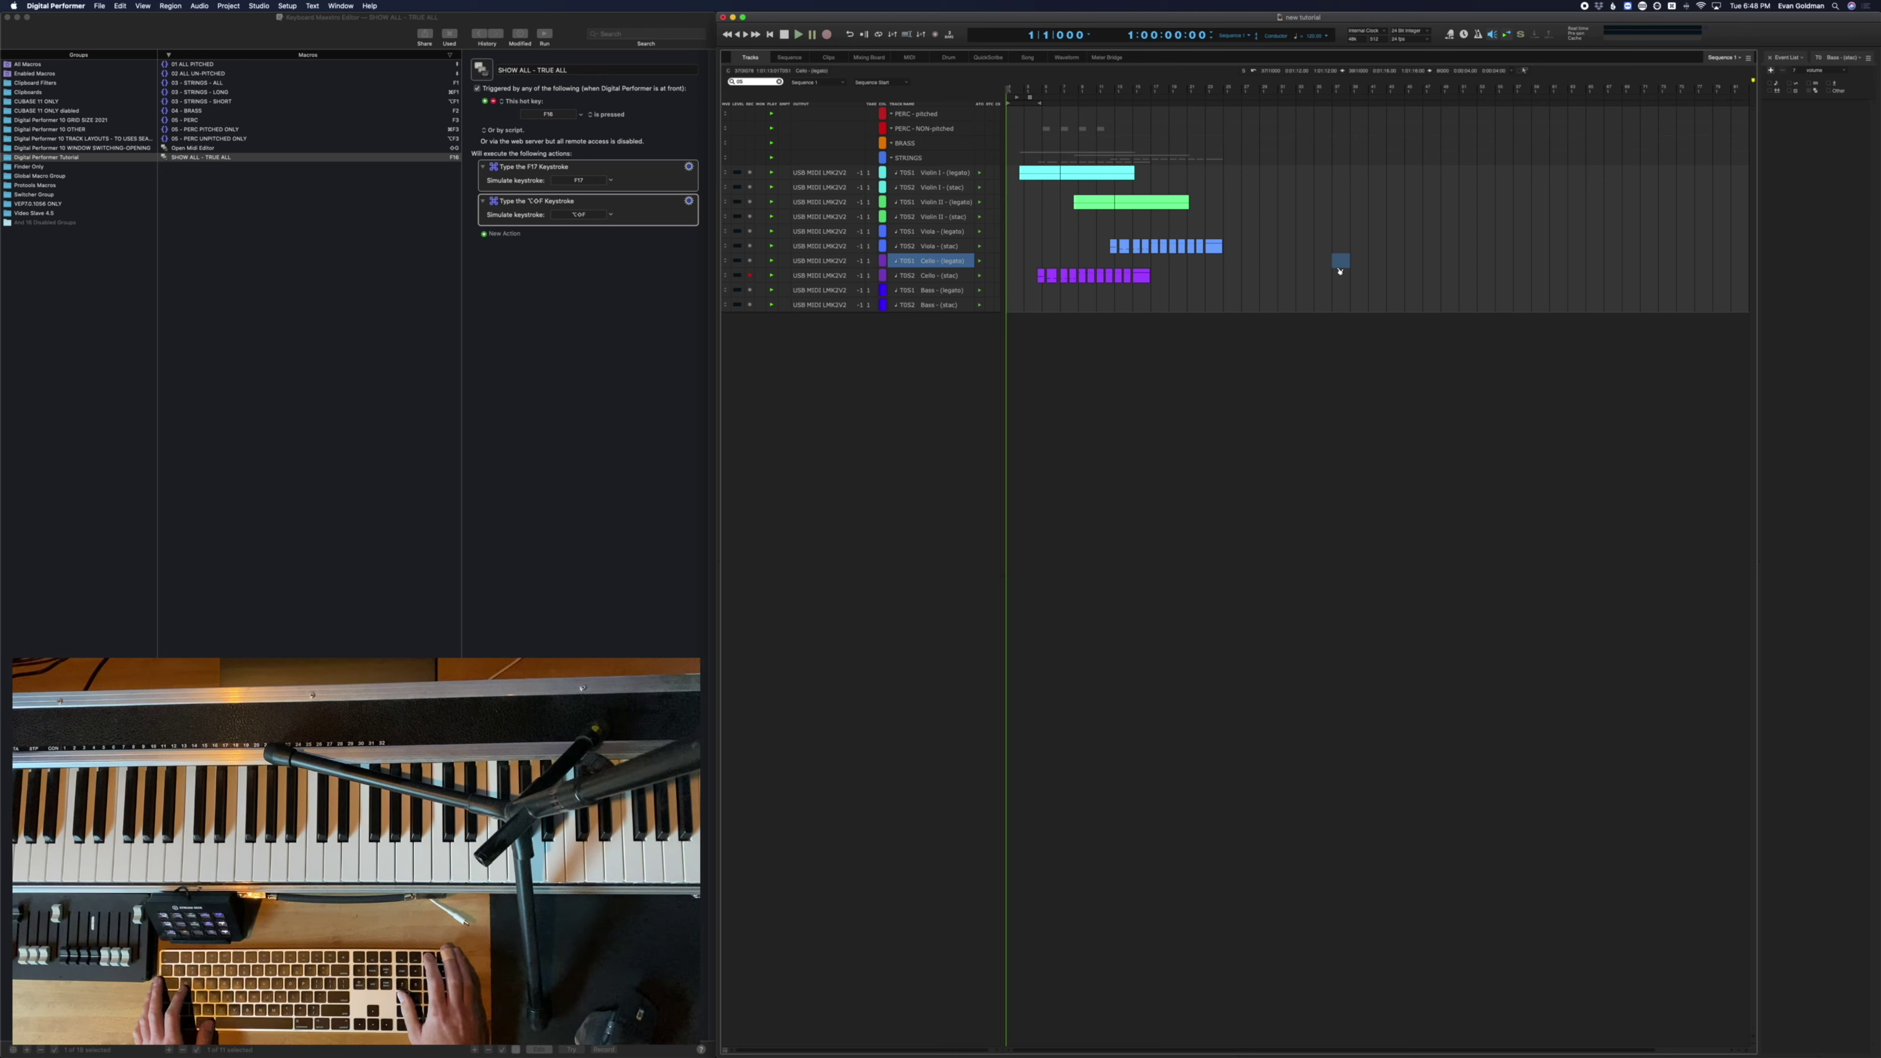
{"action": "key", "text": "F16"}
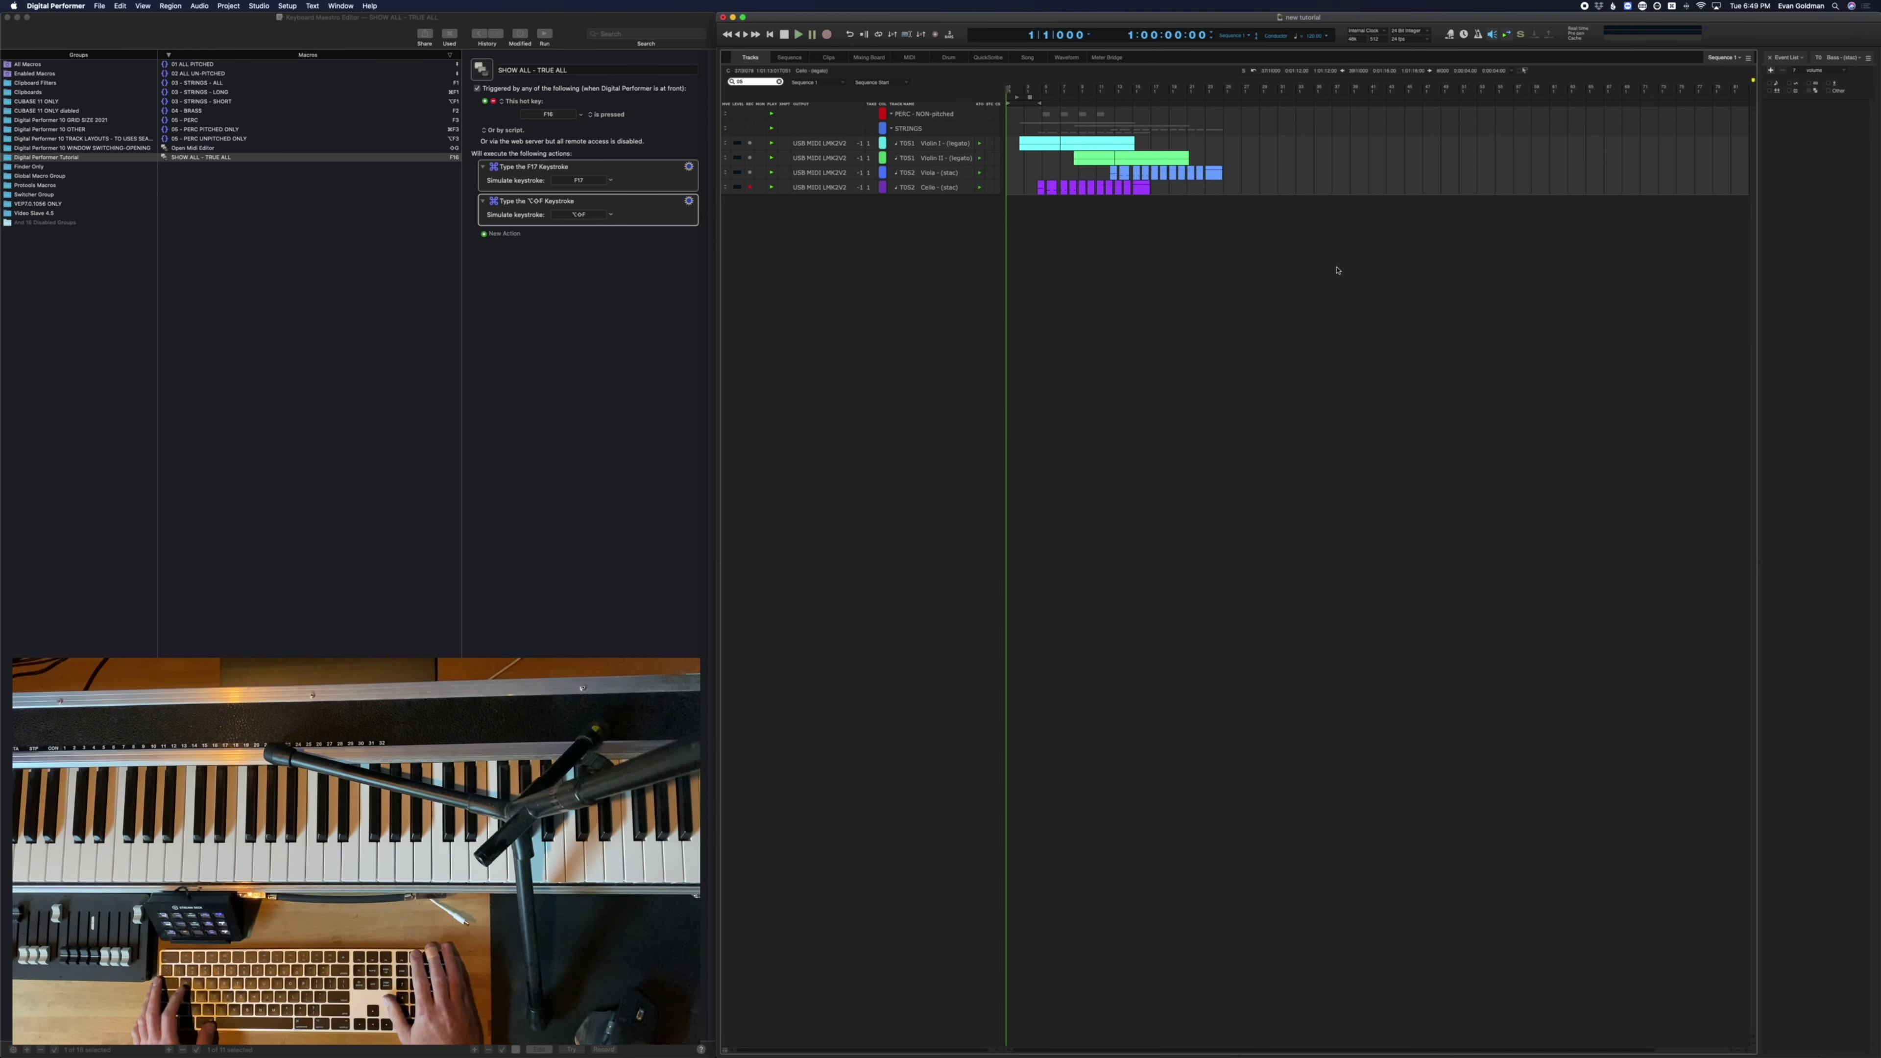
{"action": "key", "text": "F16"}
{"action": "left_click", "coordinate": [1339, 265]}
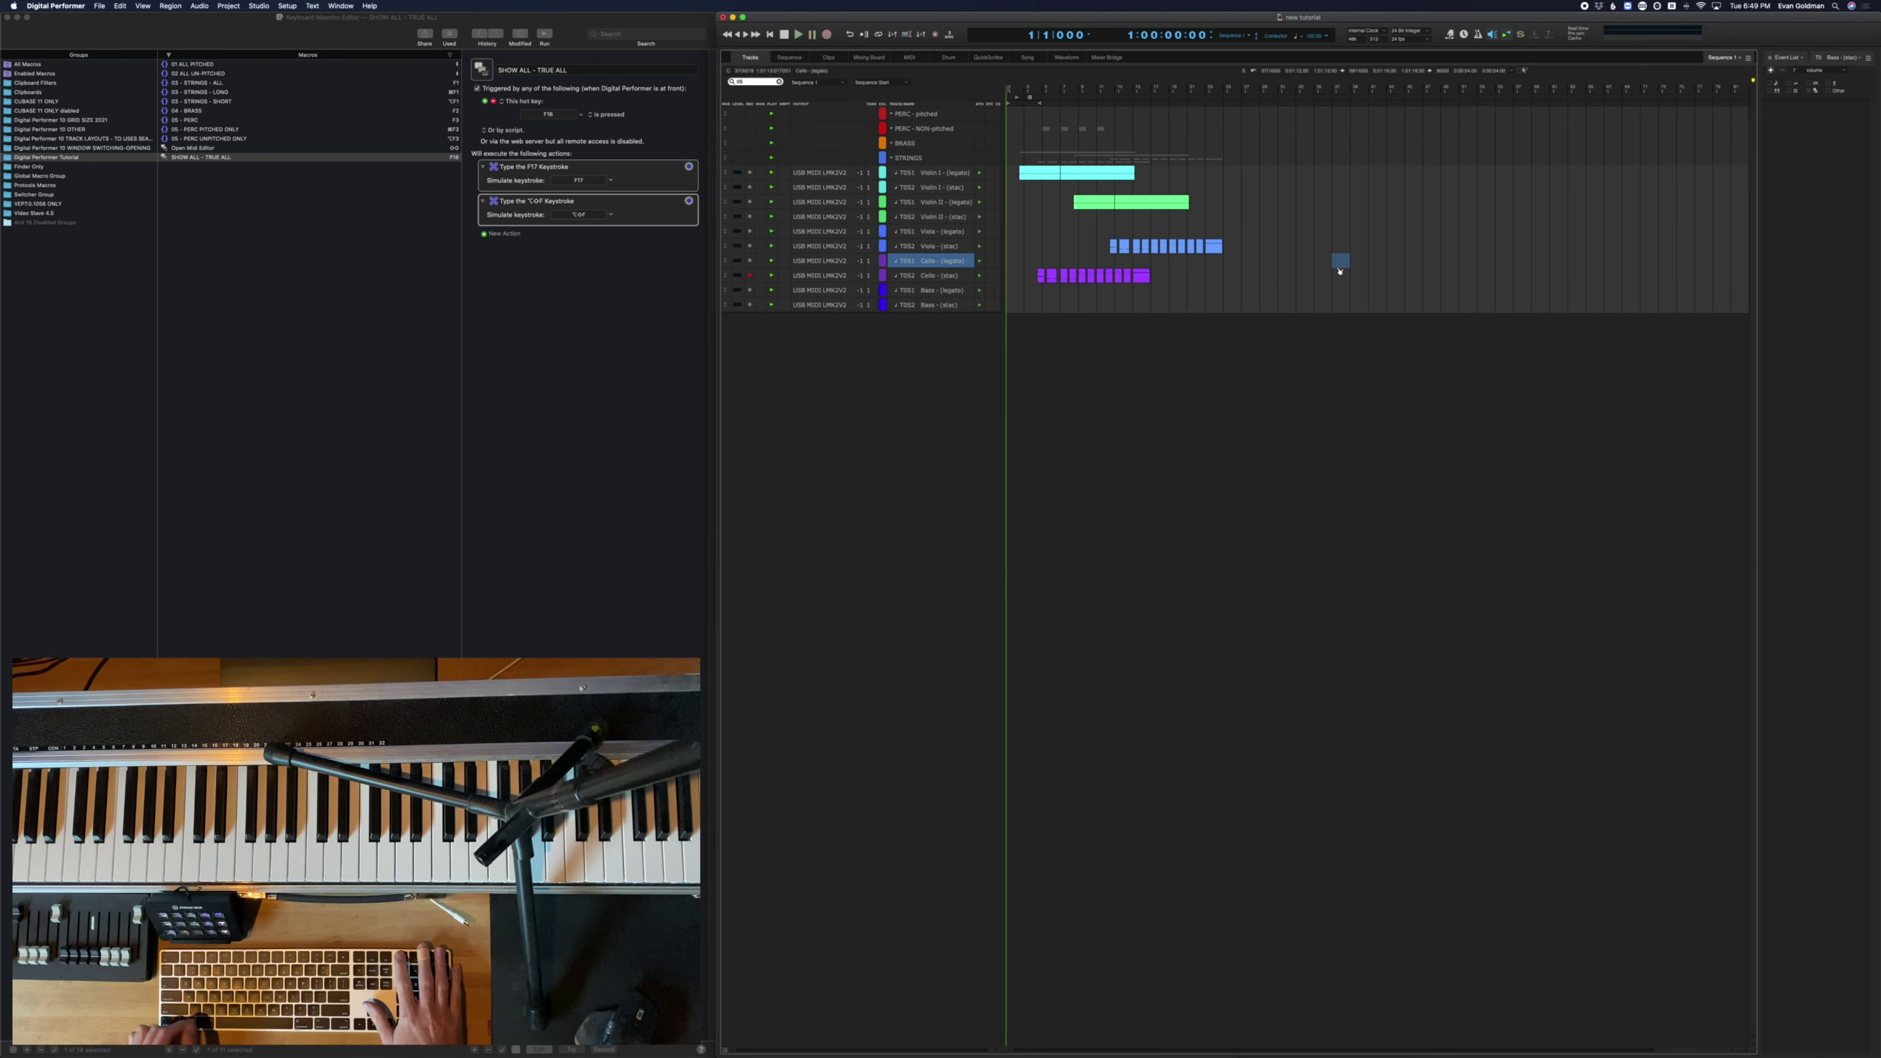
{"action": "key", "text": "F16"}
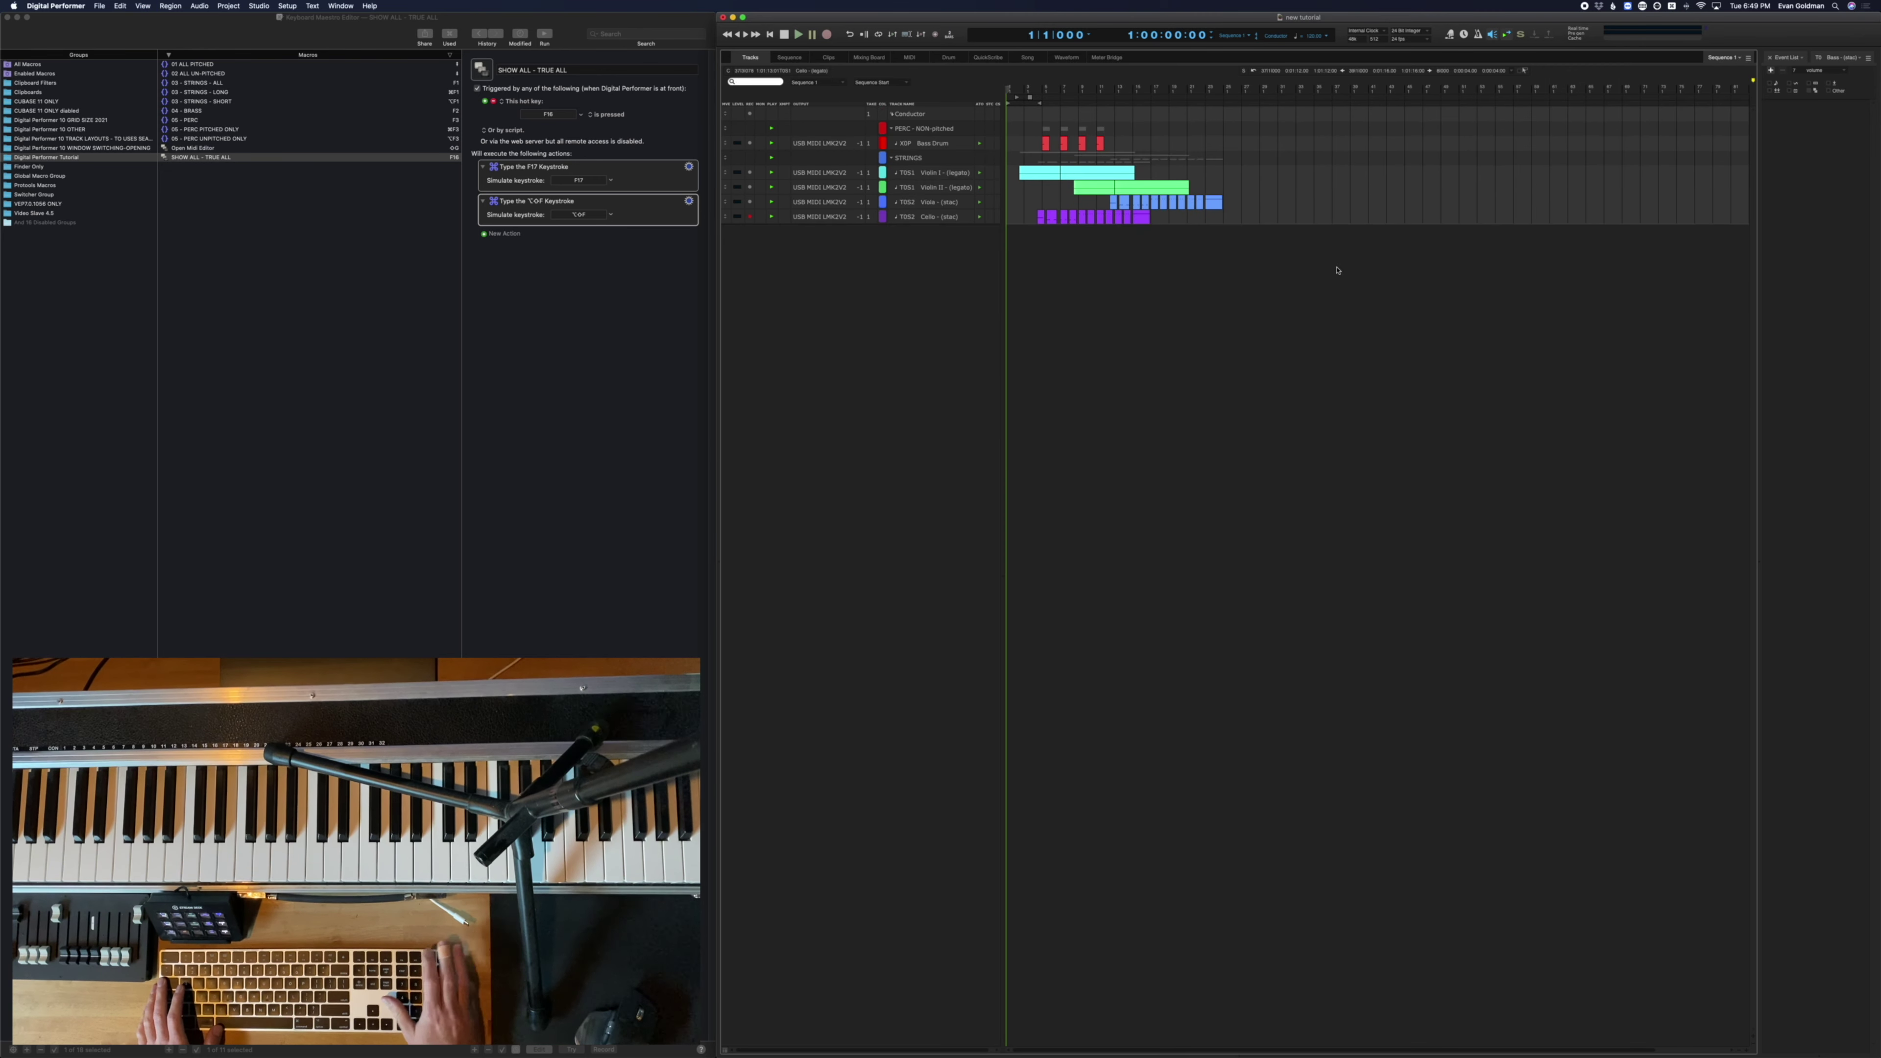
{"action": "key", "text": "F16"}
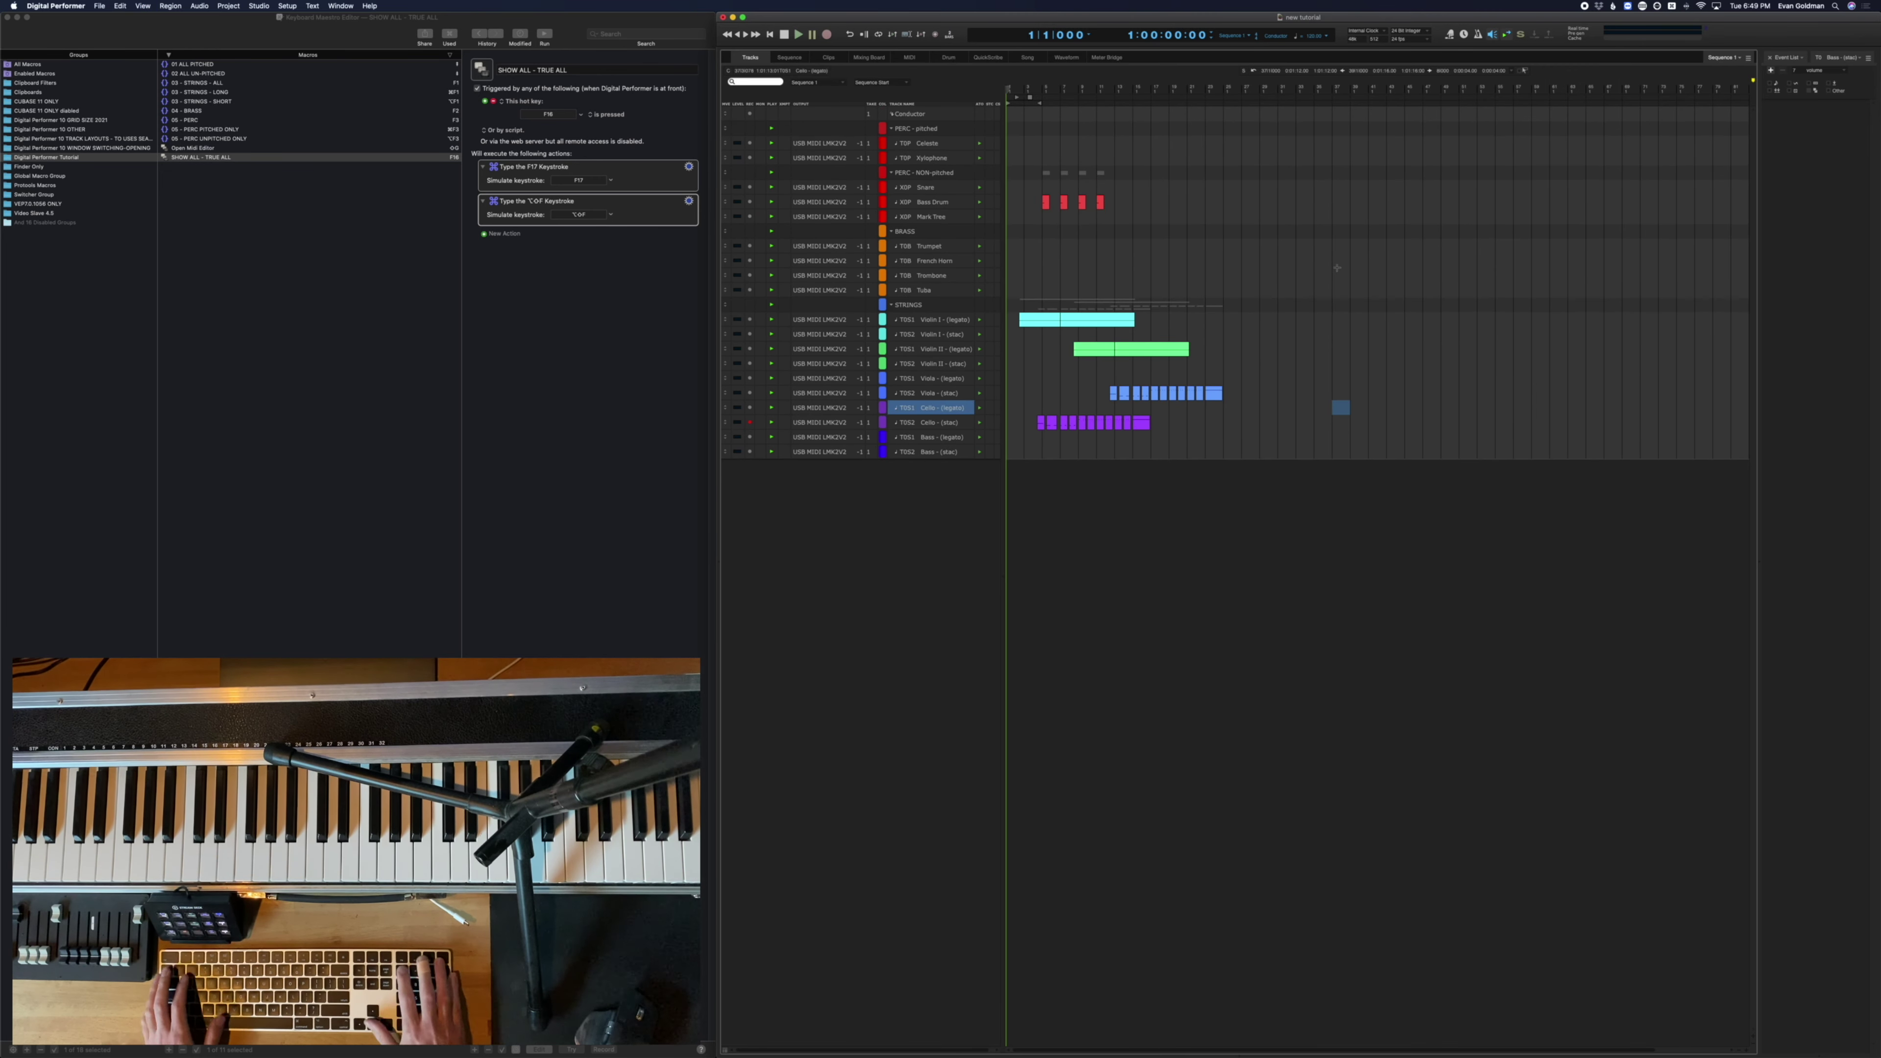
Filter the Tracks window with the 04 - BRASS macro, and toggle the view that shows only tracks with data
{"action": "key", "text": "F2"}
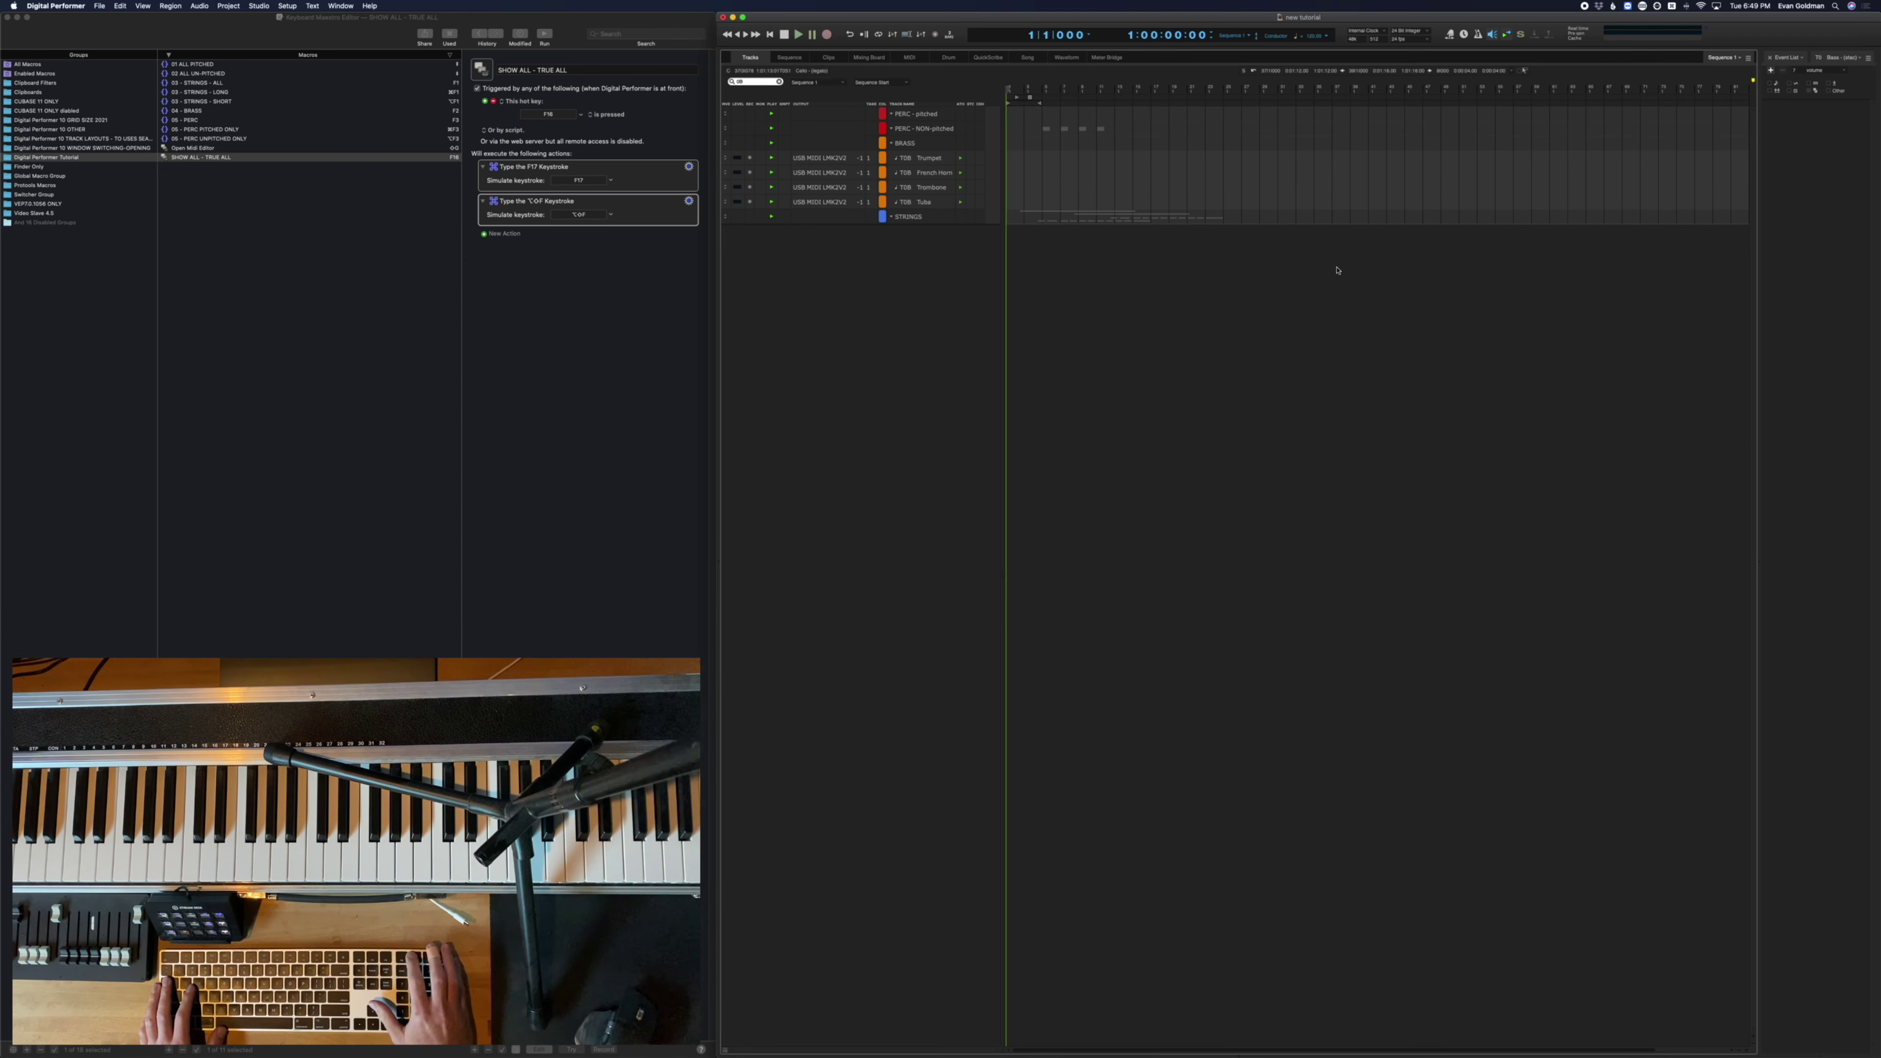
{"action": "key", "text": "alt+F3"}
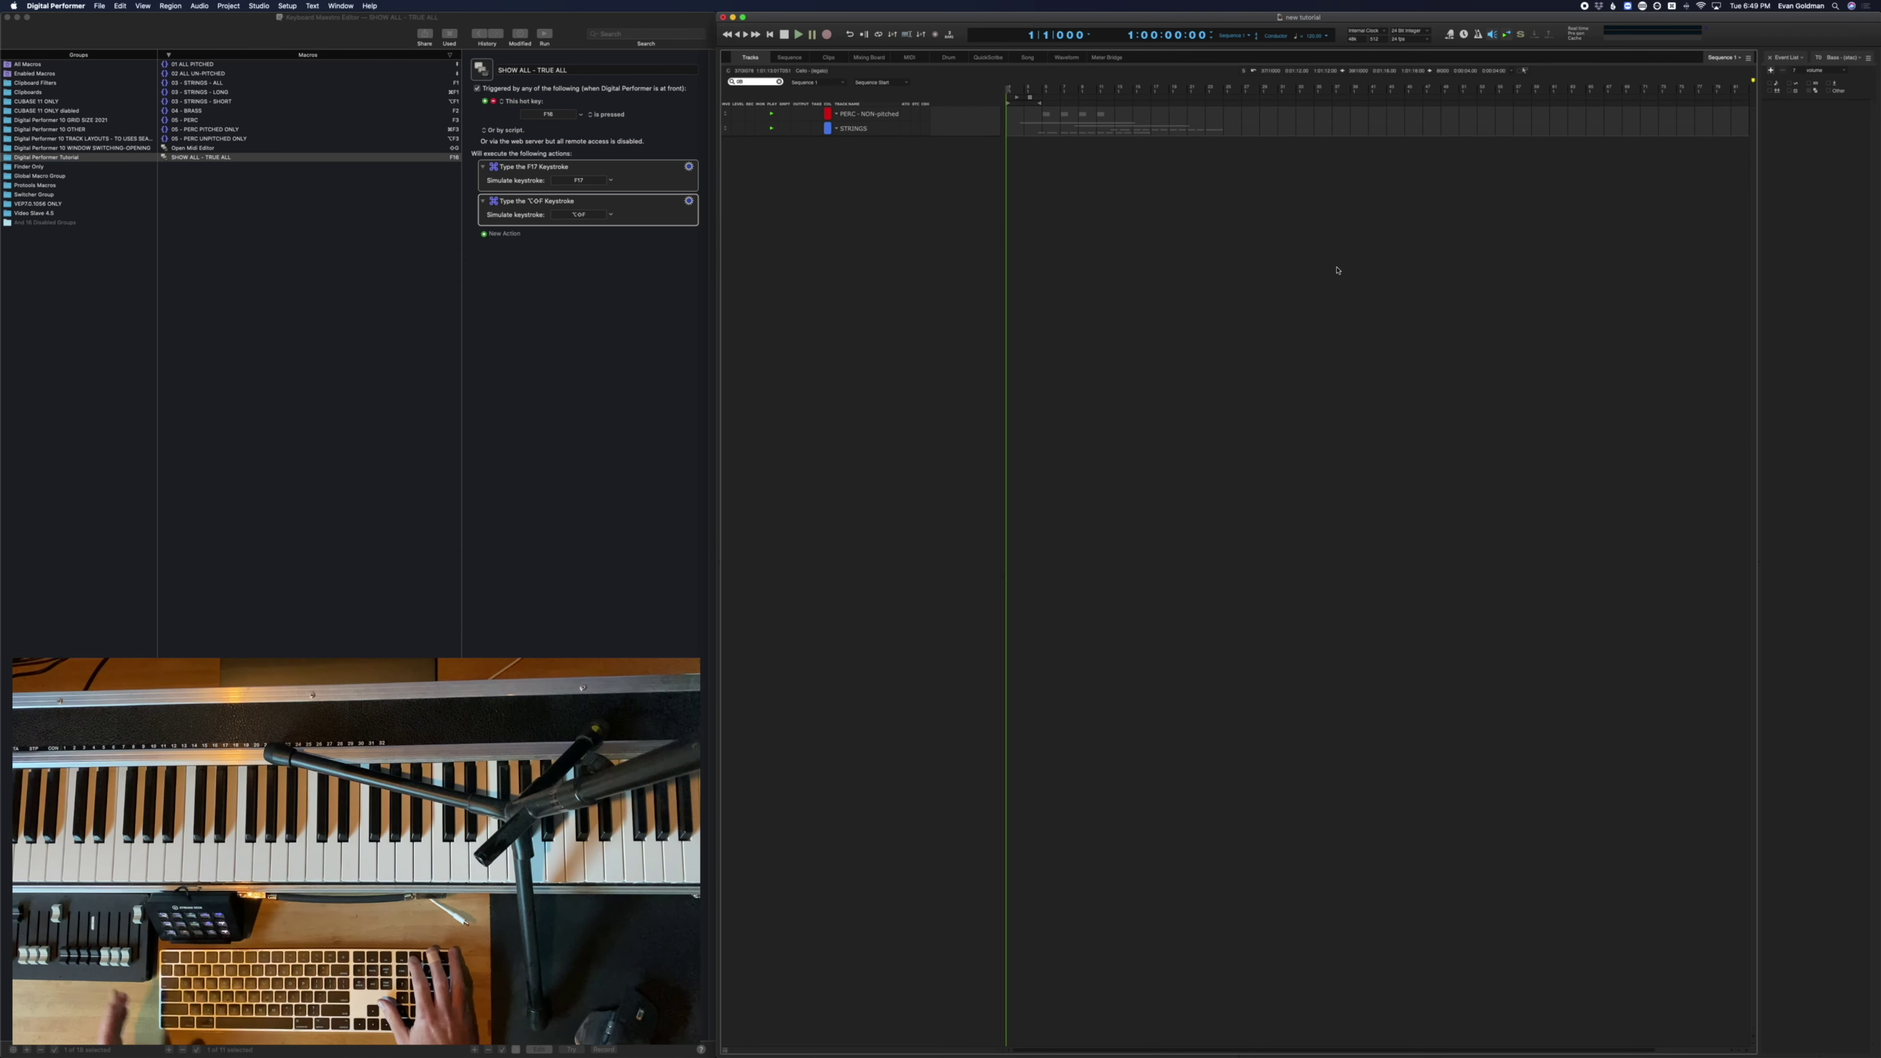
{"action": "key", "text": "F16"}
Open the French Horn track in the MIDI editor, draw one long note, and close the editor
{"action": "left_click_drag", "start_coordinate": [1081, 168], "coordinate": [1101, 169]}
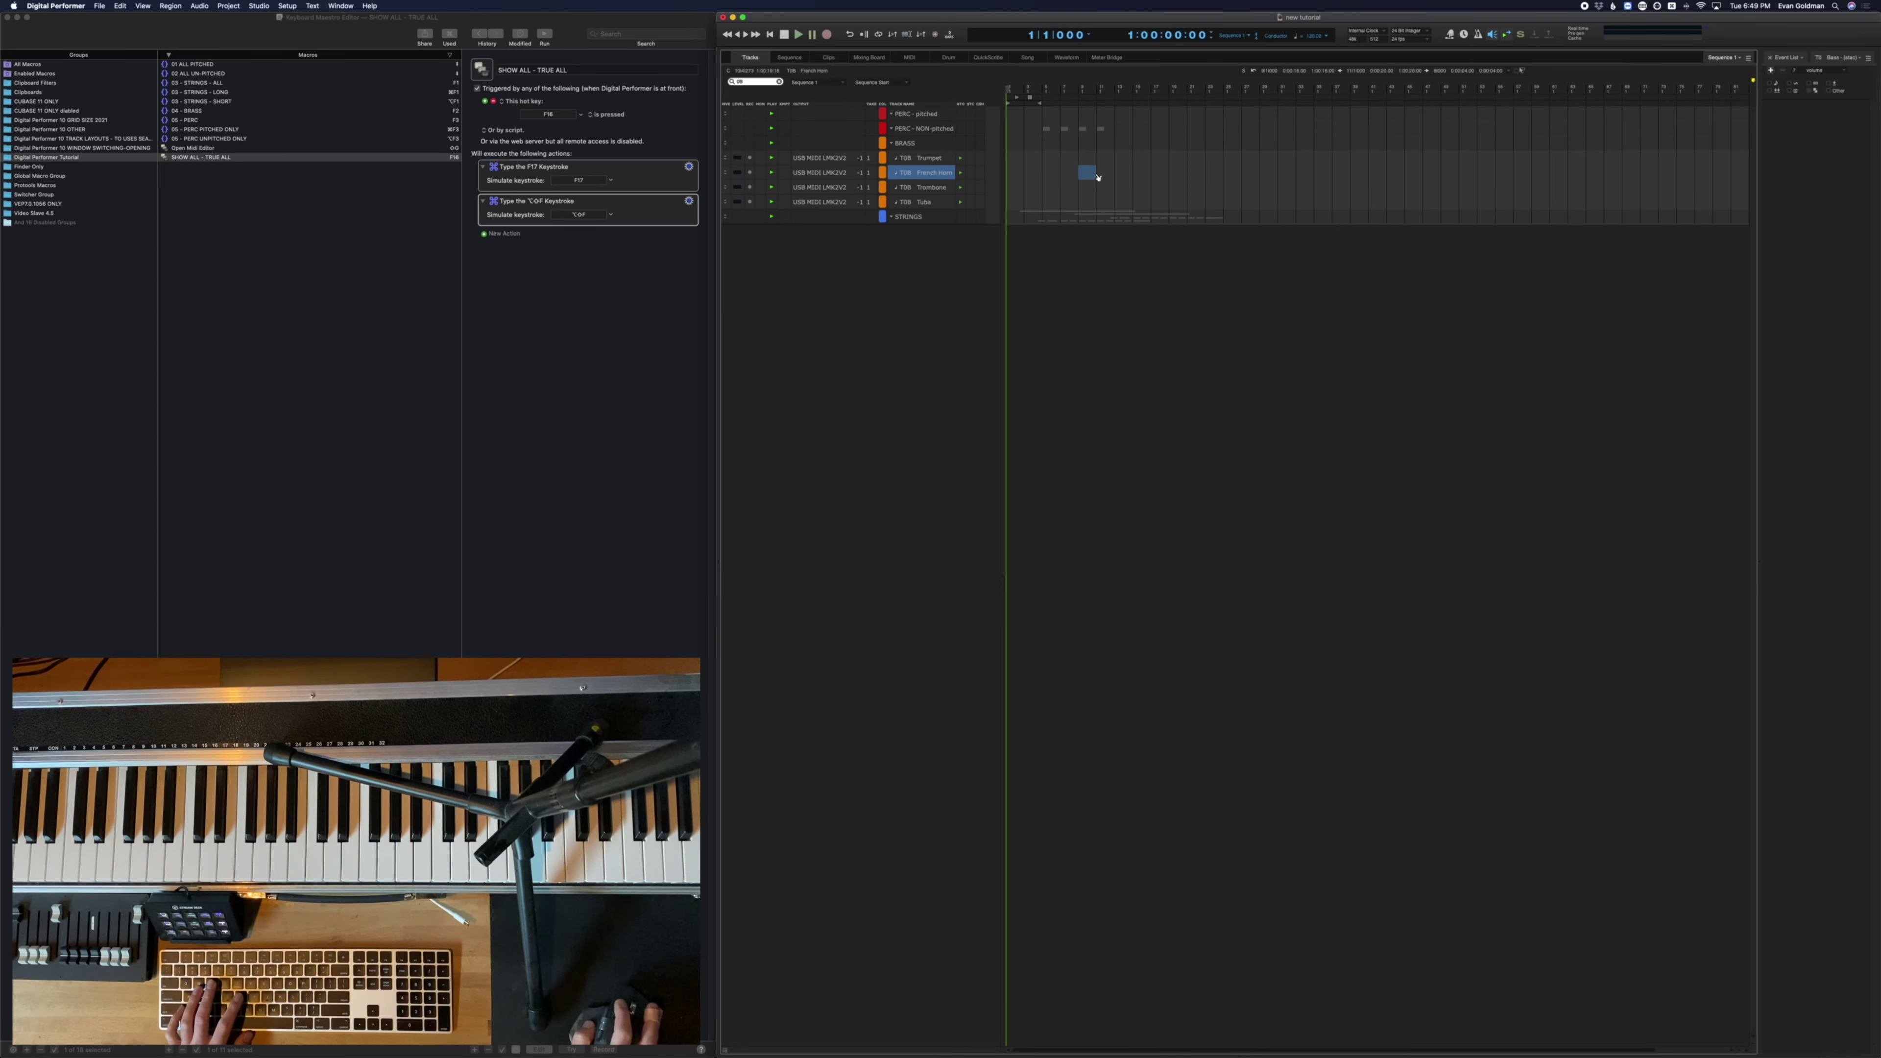
{"action": "key", "text": "shift+g"}
{"action": "left_click_drag", "start_coordinate": [1058, 441], "coordinate": [1187, 440]}
{"action": "key", "text": "cmd+w"}
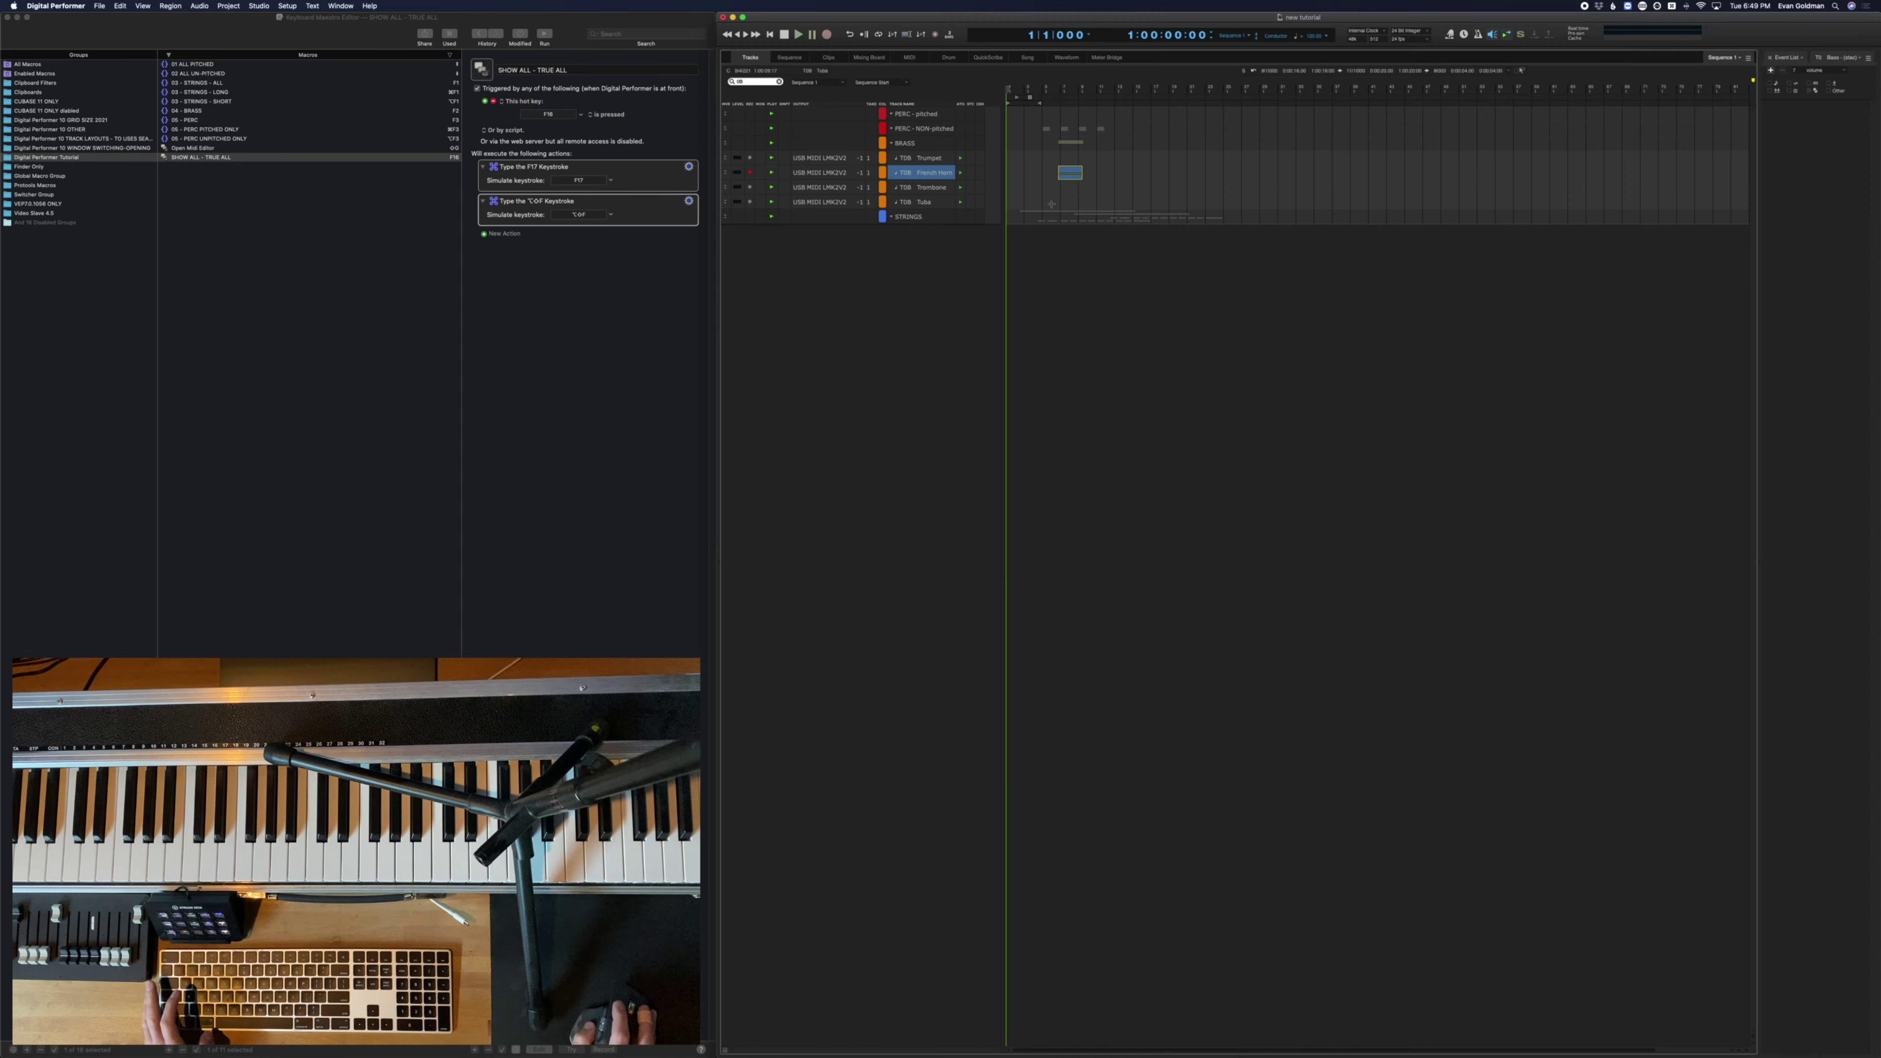
Toggle the data-only view of the brass tracks, and run SHOW ALL - TRUE ALL to bring back every track
{"action": "key", "text": "F16"}
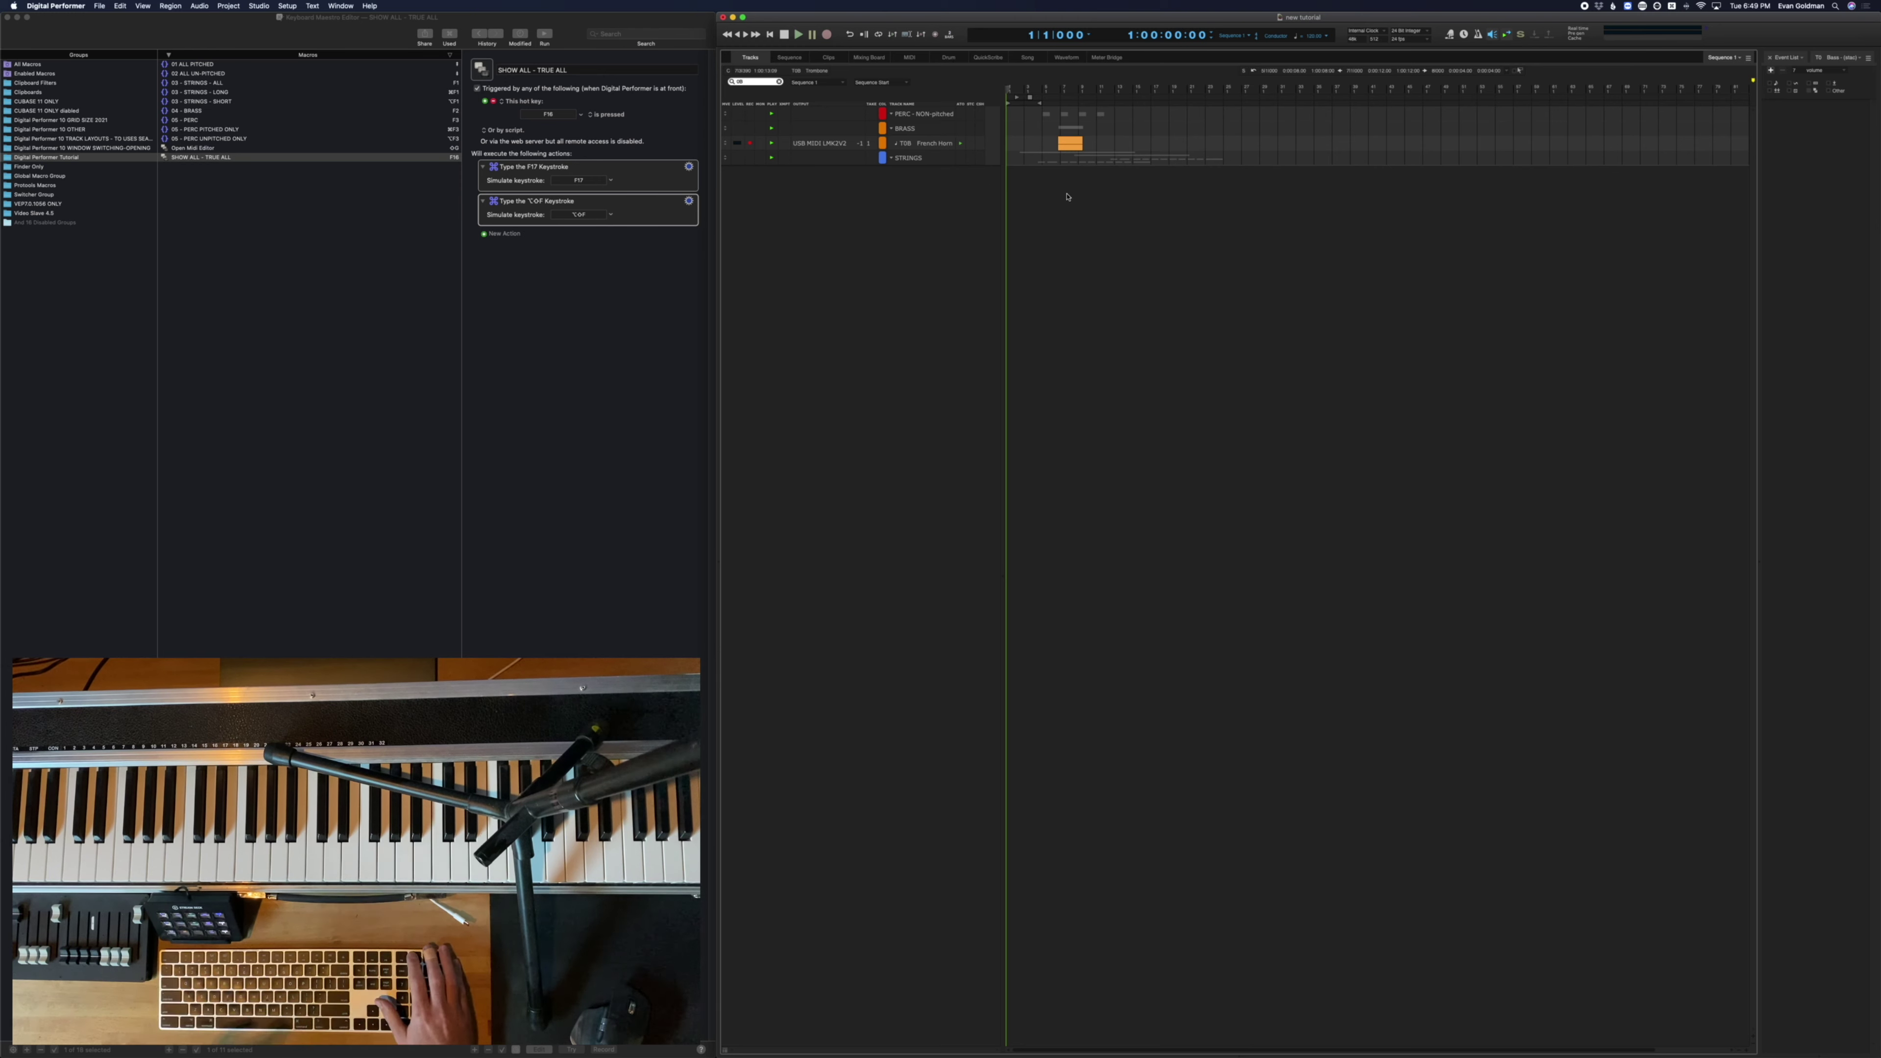
{"action": "key", "text": "F16"}
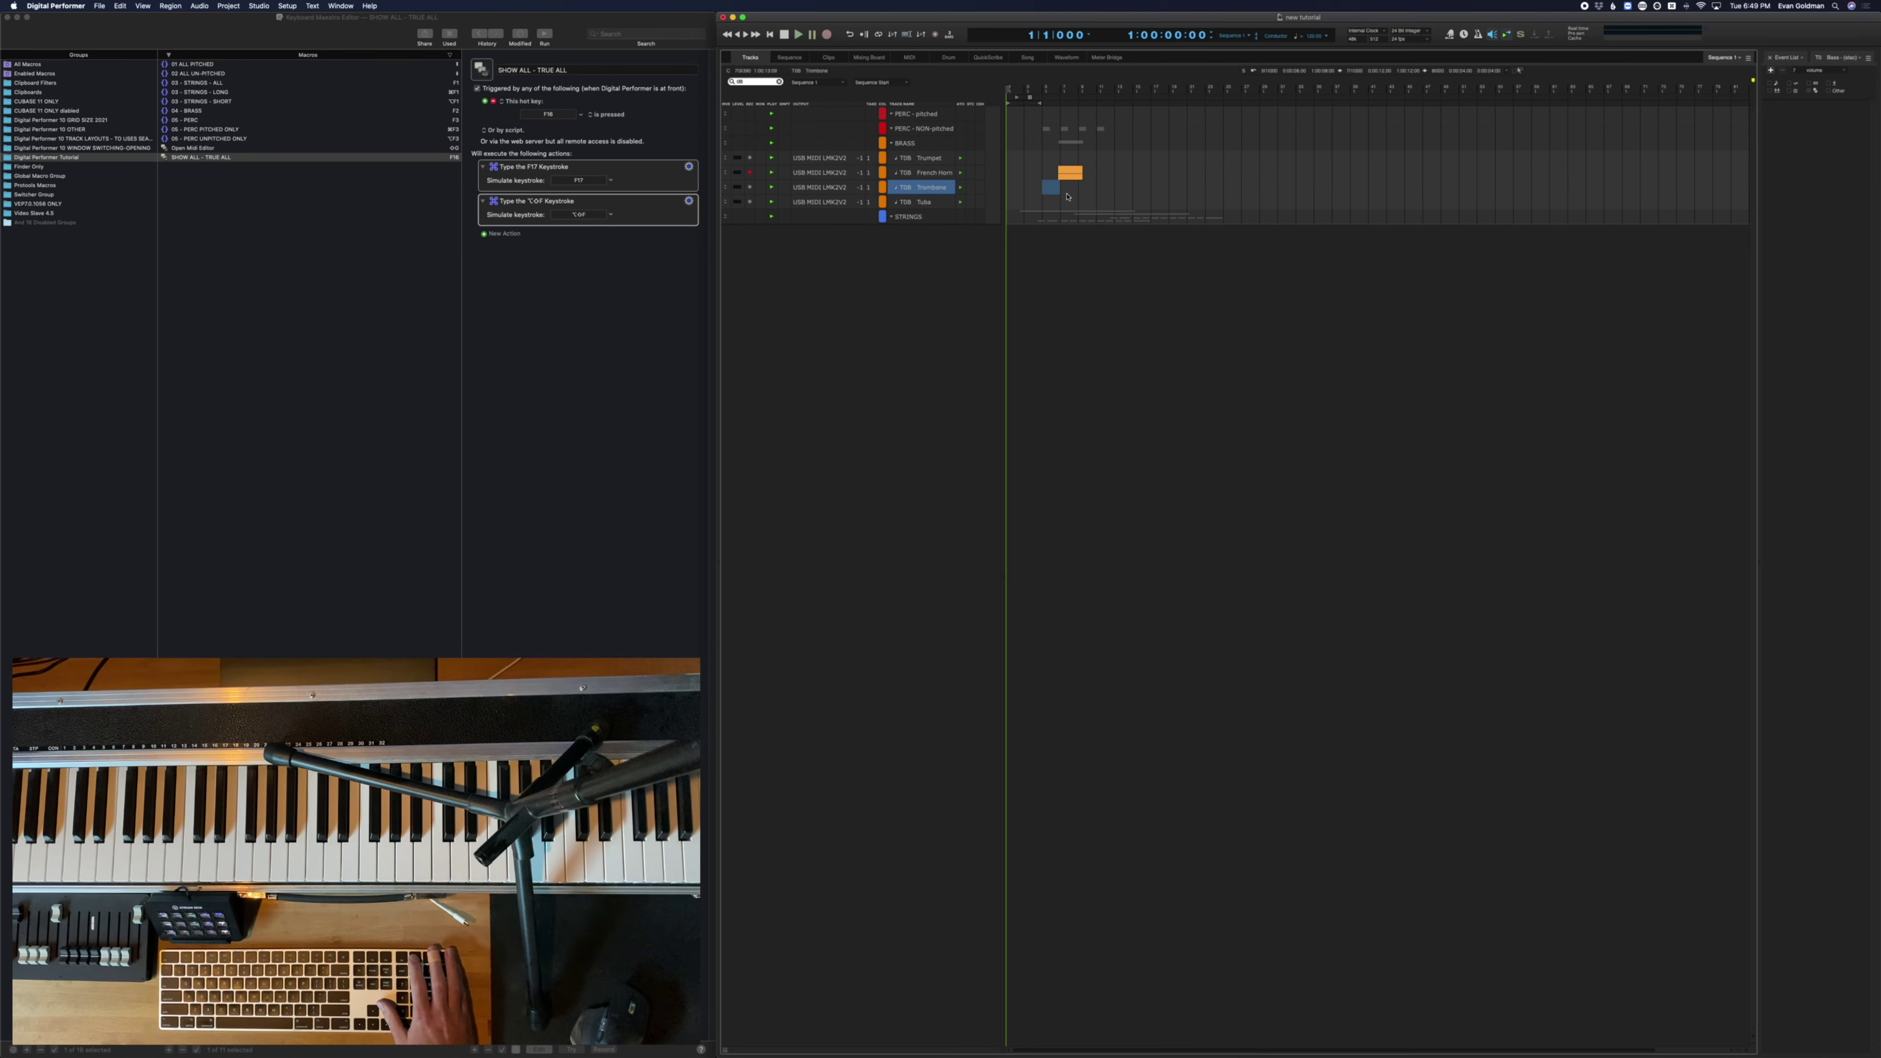
{"action": "key", "text": "F16"}
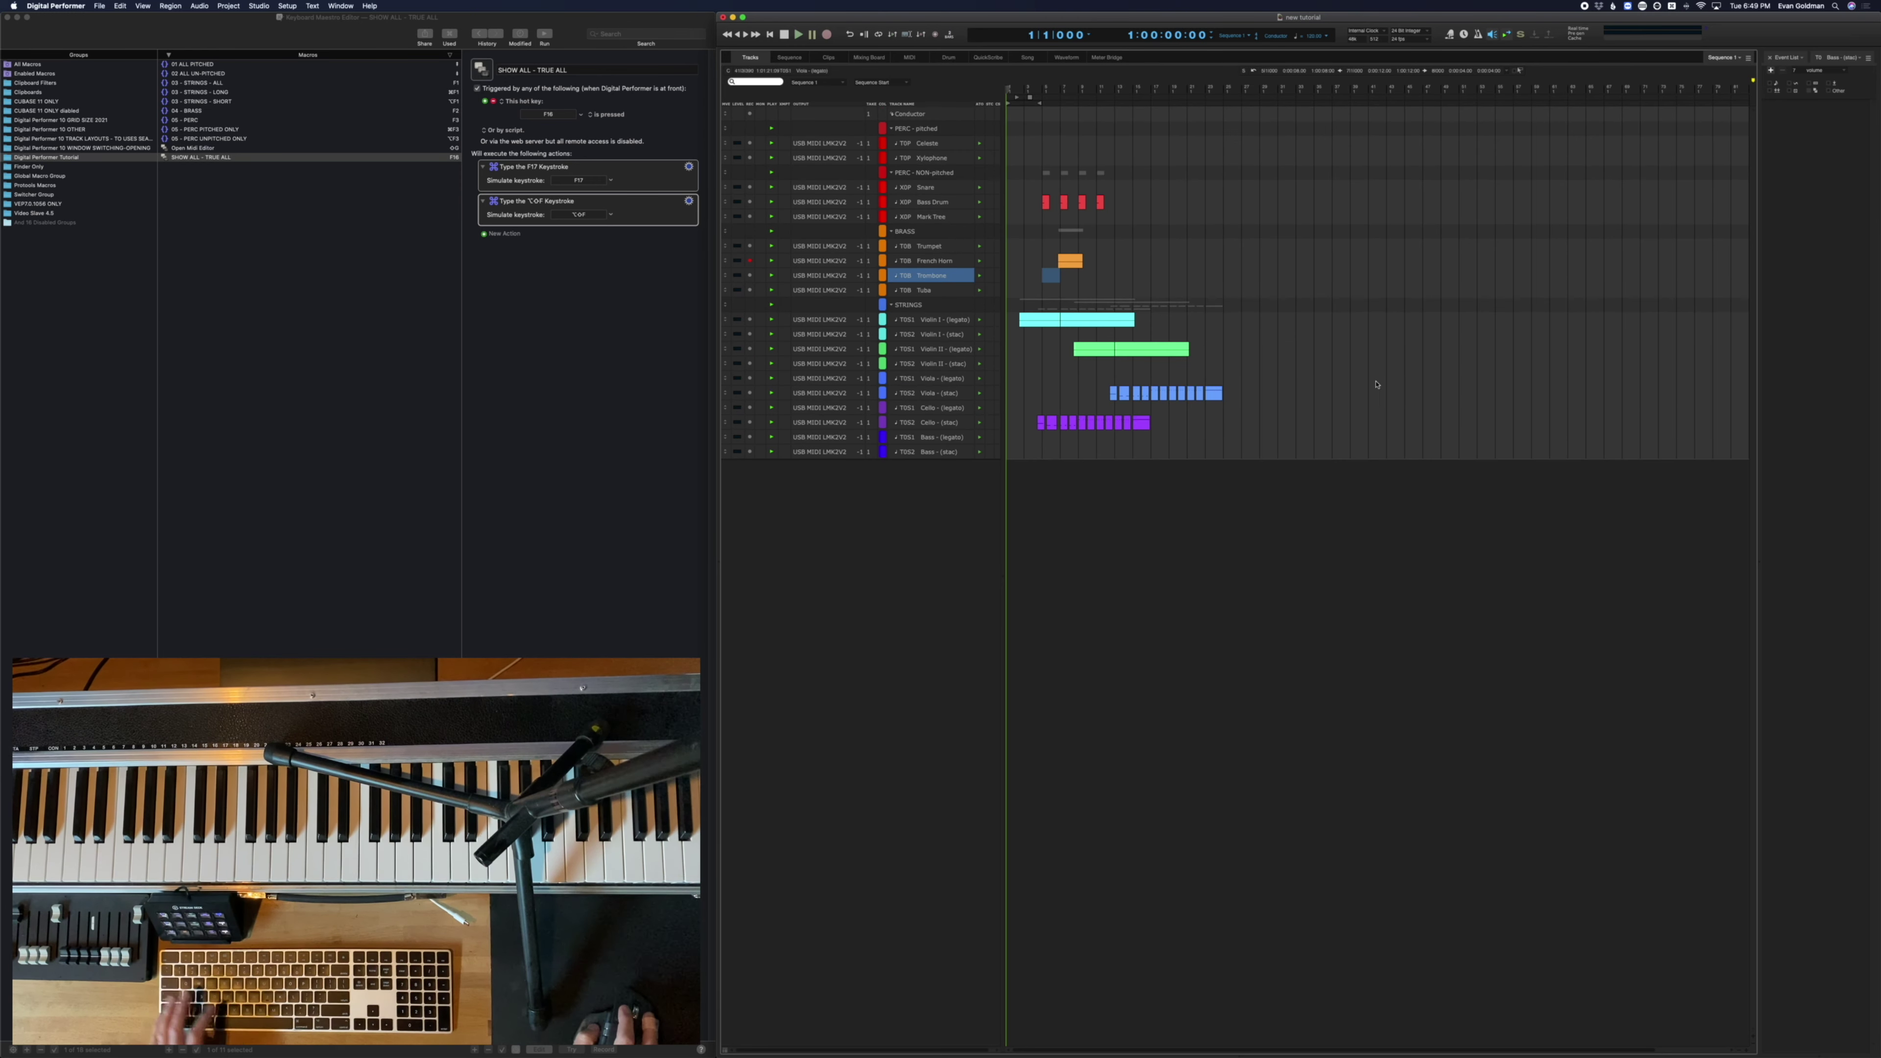
Select the Bass Drum phrases in the Tracks window and open them in the MIDI editor
{"action": "left_click", "coordinate": [1406, 215]}
{"action": "left_click_drag", "start_coordinate": [1132, 196], "coordinate": [1026, 212]}
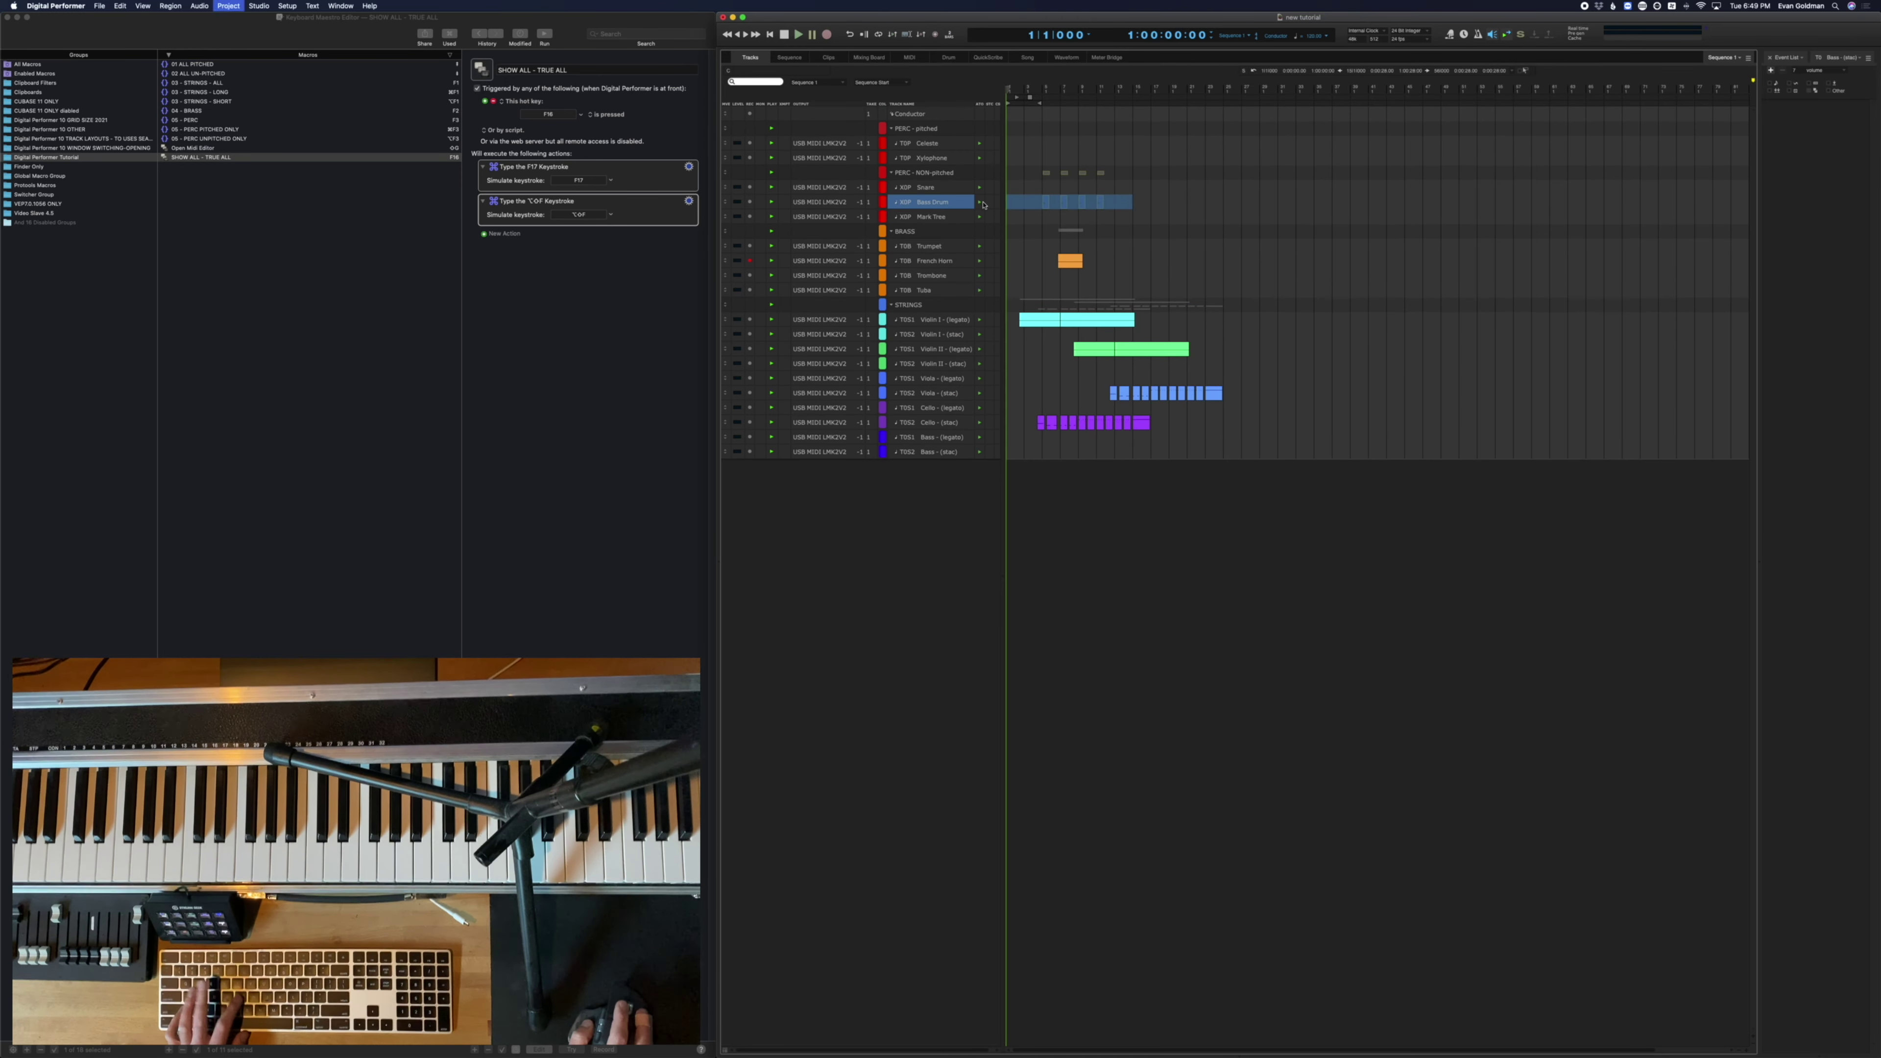
{"action": "key", "text": "alt+g"}
{"action": "left_click", "coordinate": [1118, 433]}
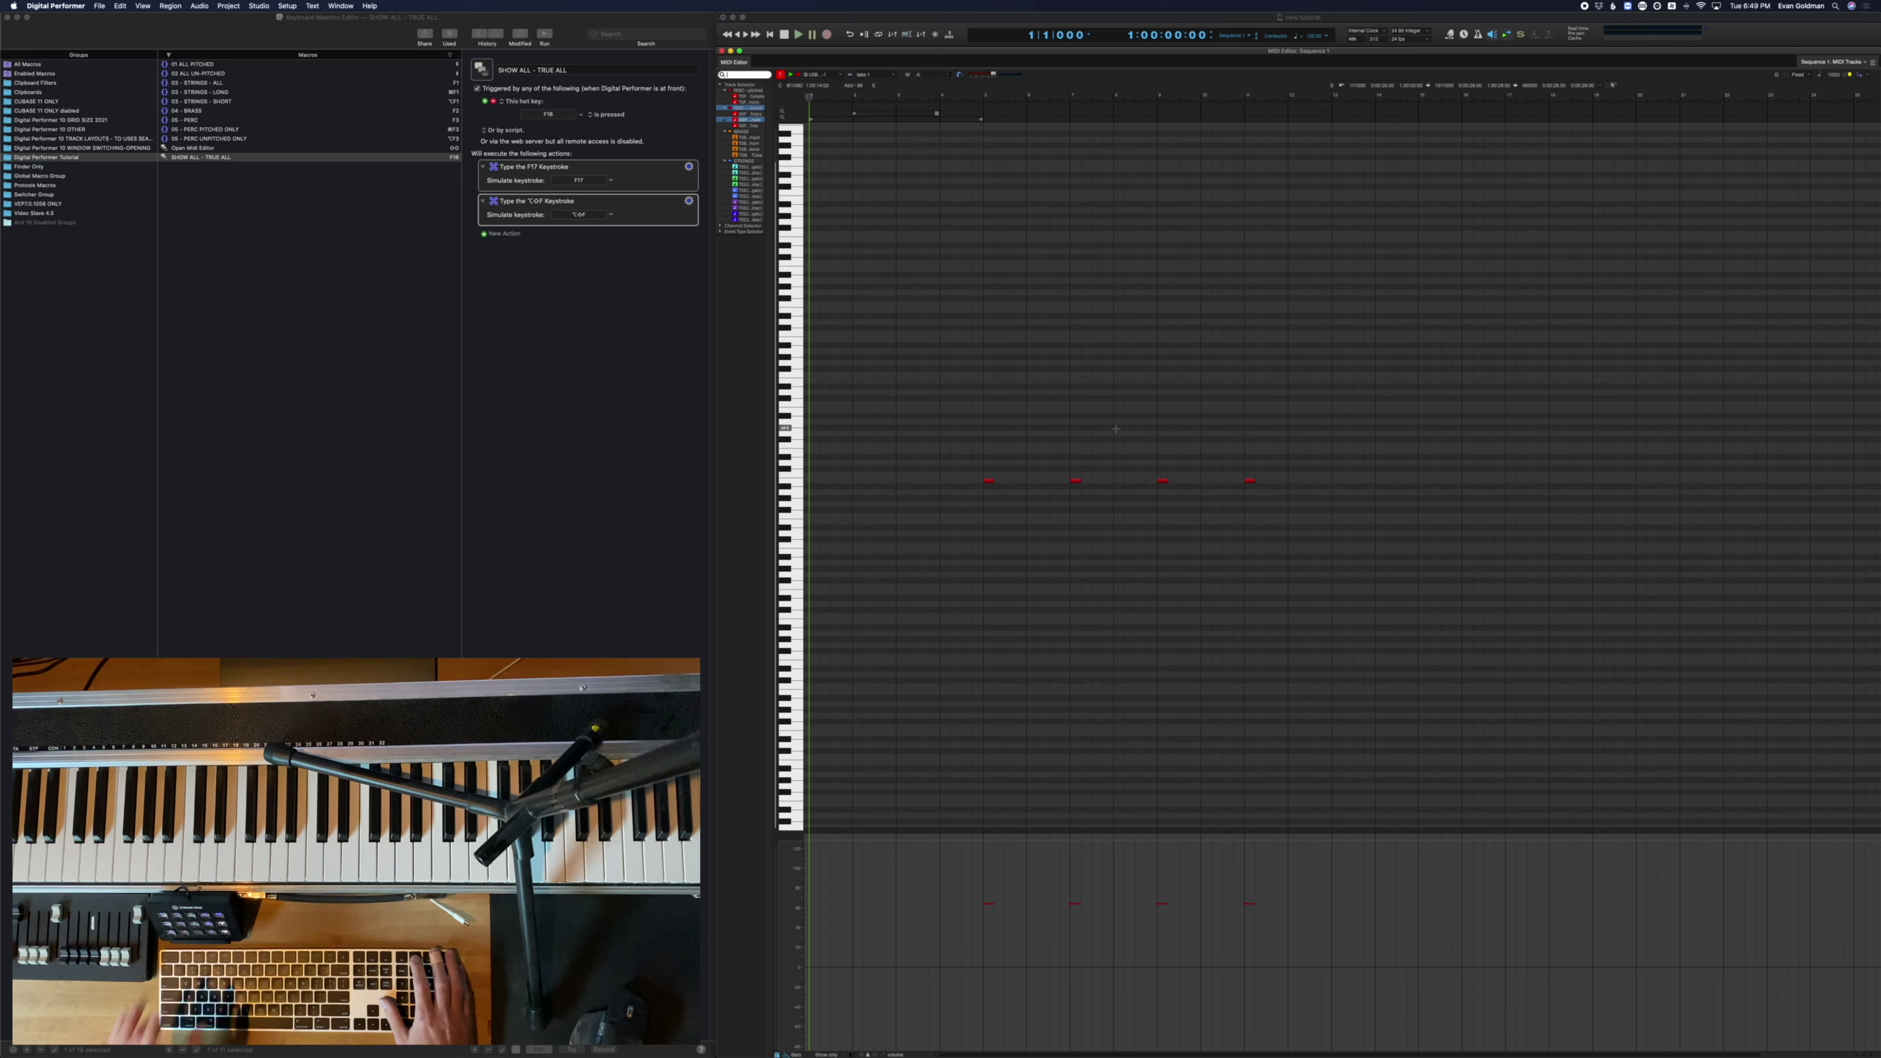
Filter the MIDI editor with the all, short and long strings macros in turn, and show all tracks with SHOW ALL - TRUE ALL
{"action": "key", "text": "F1"}
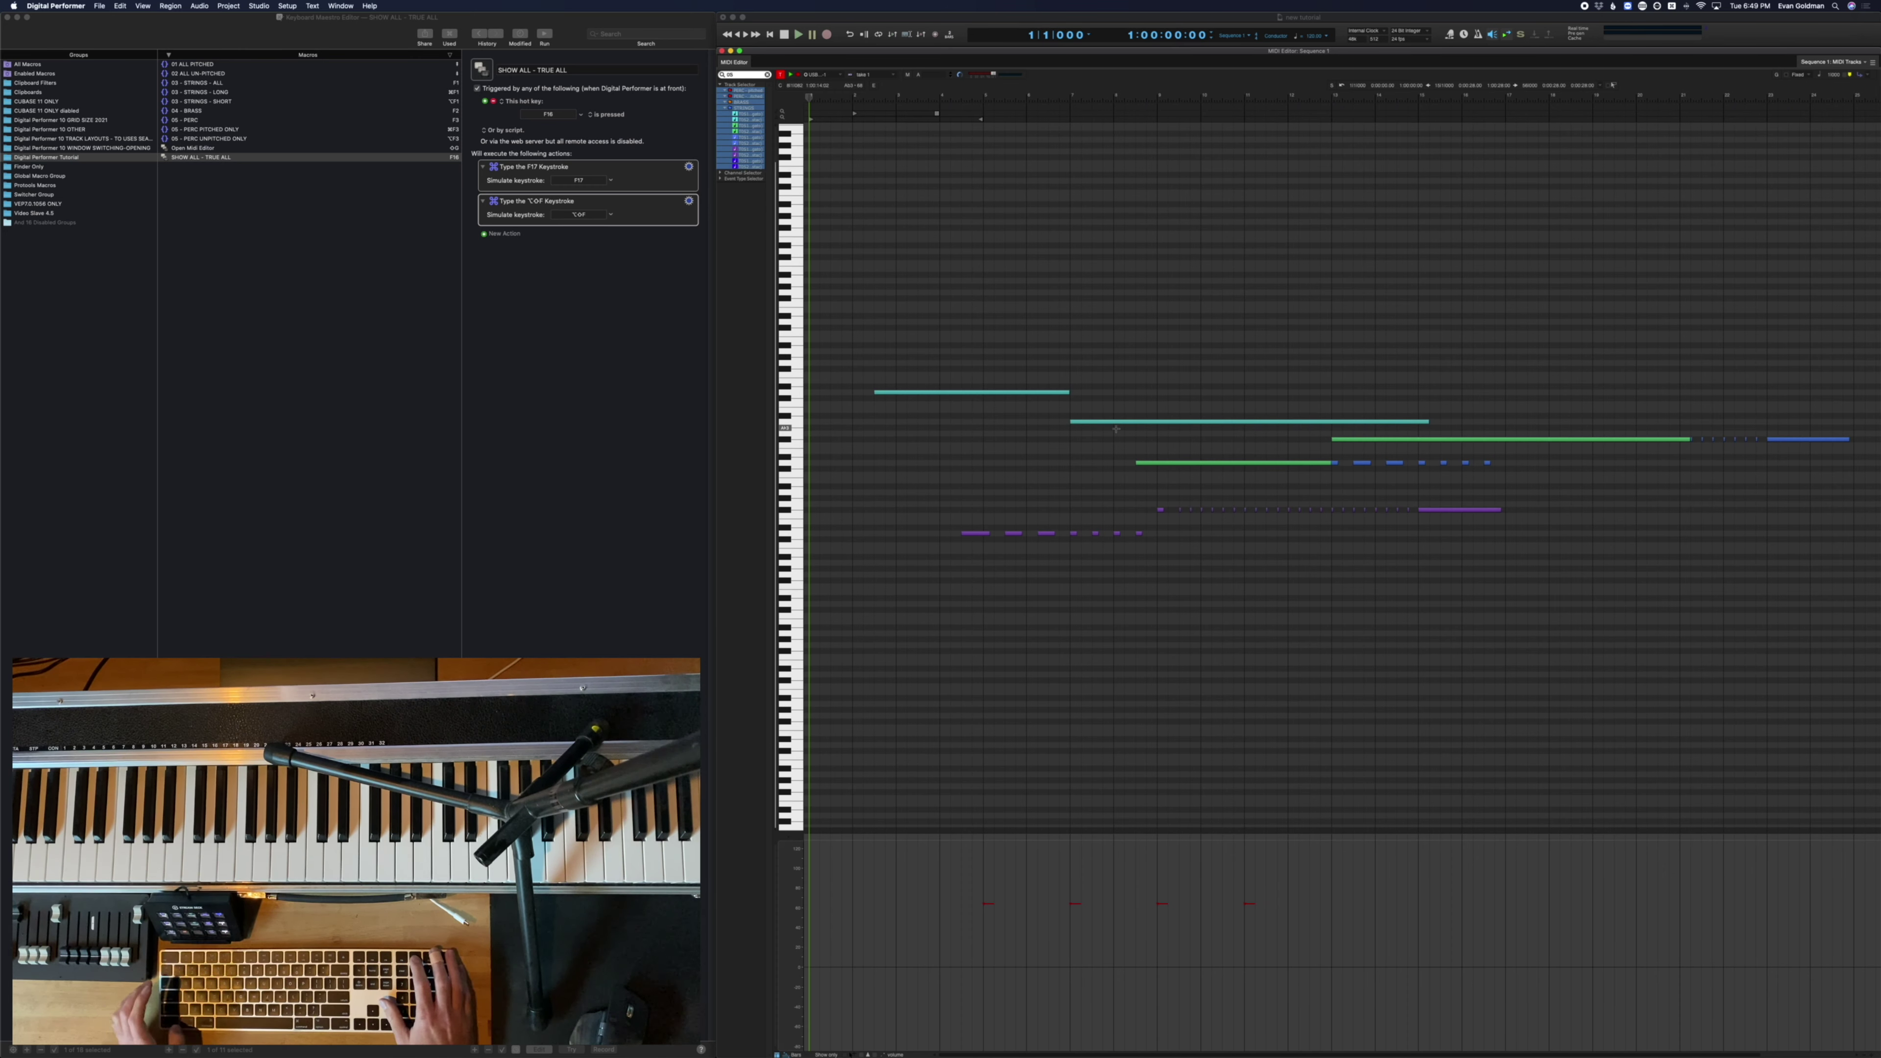
{"action": "key", "text": "alt+F1"}
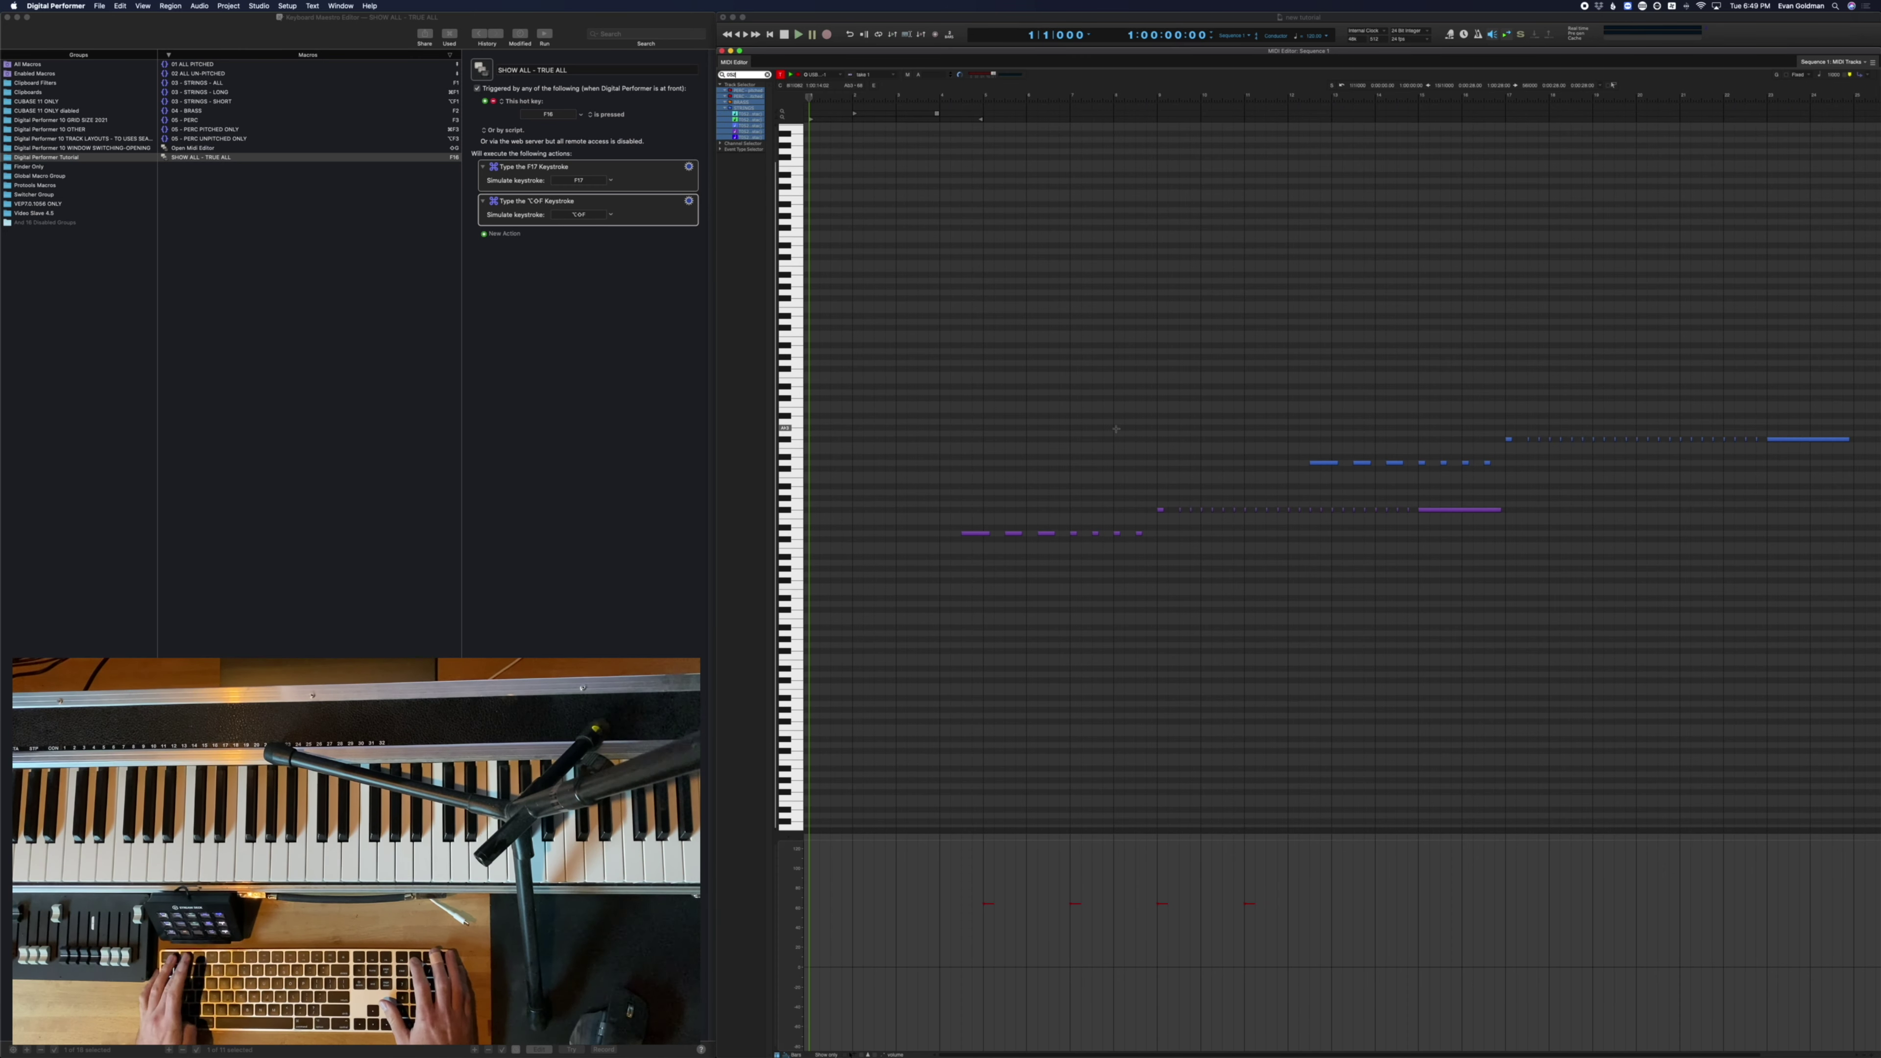
{"action": "key", "text": "super+F1"}
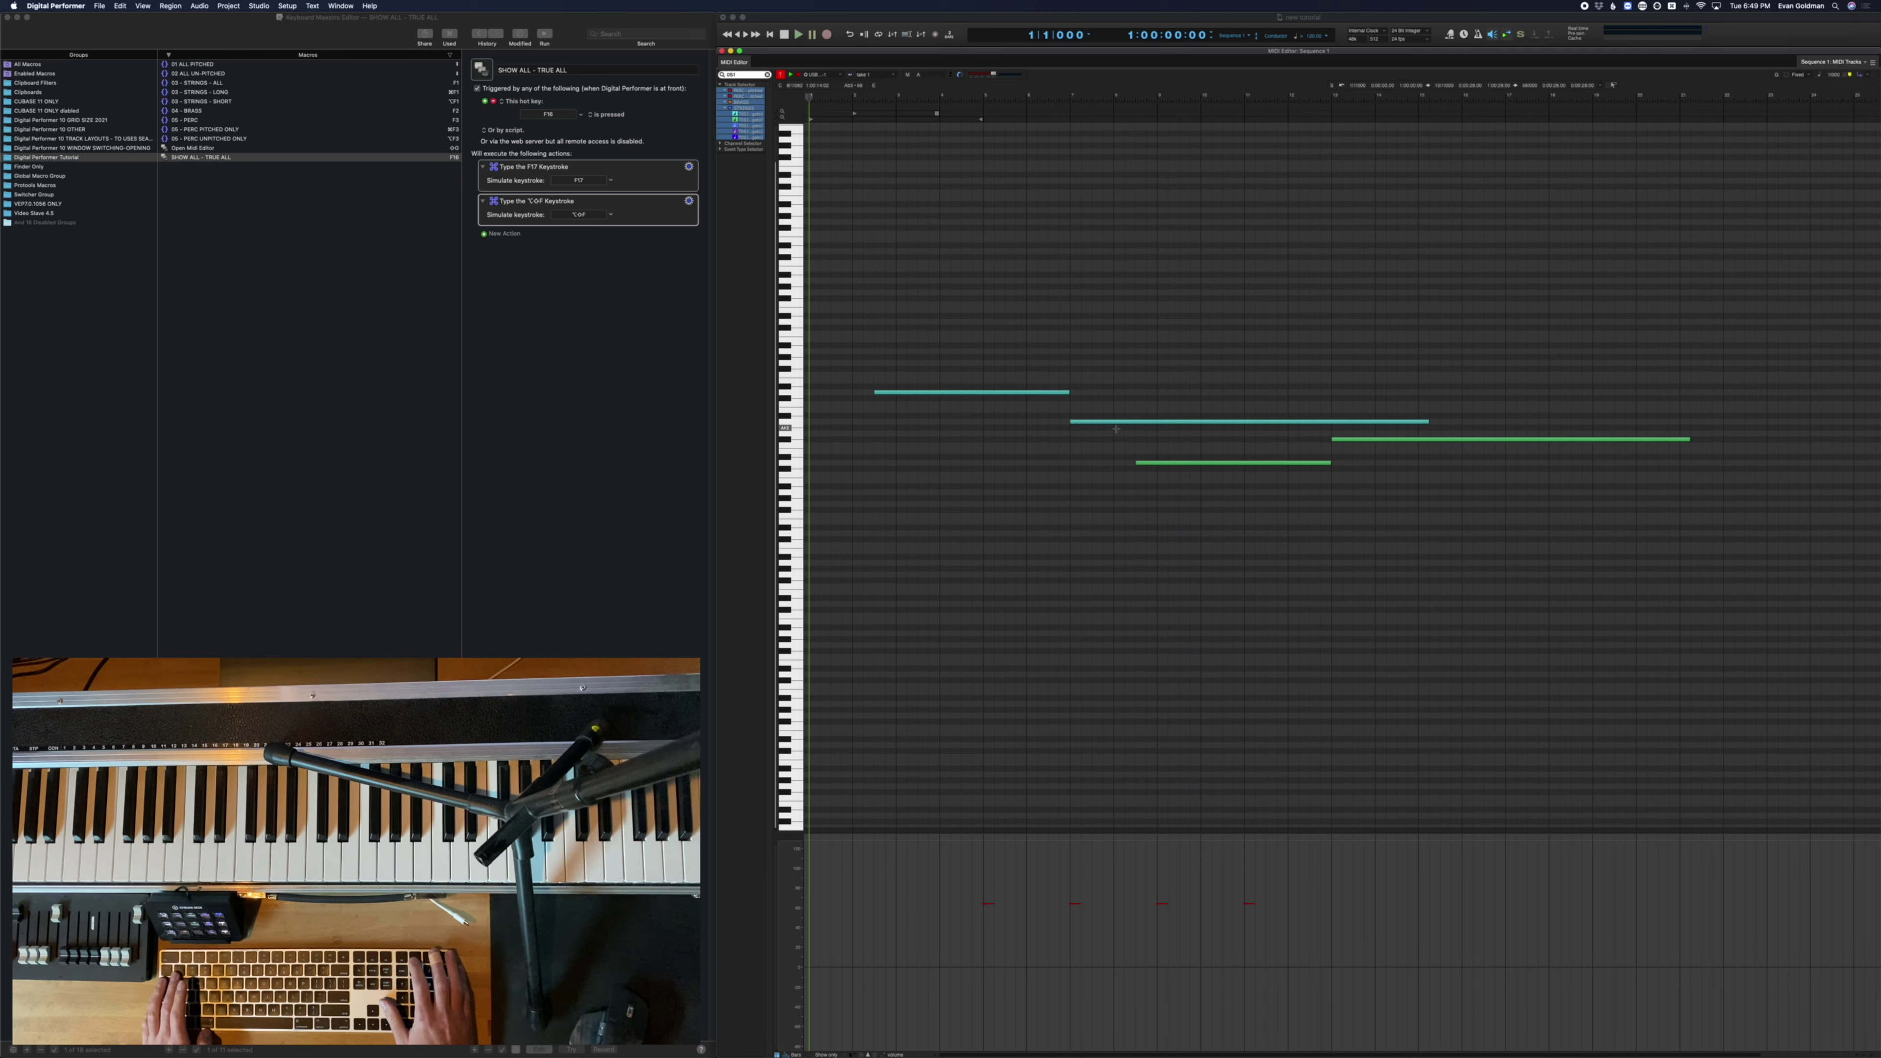
{"action": "key", "text": "F16"}
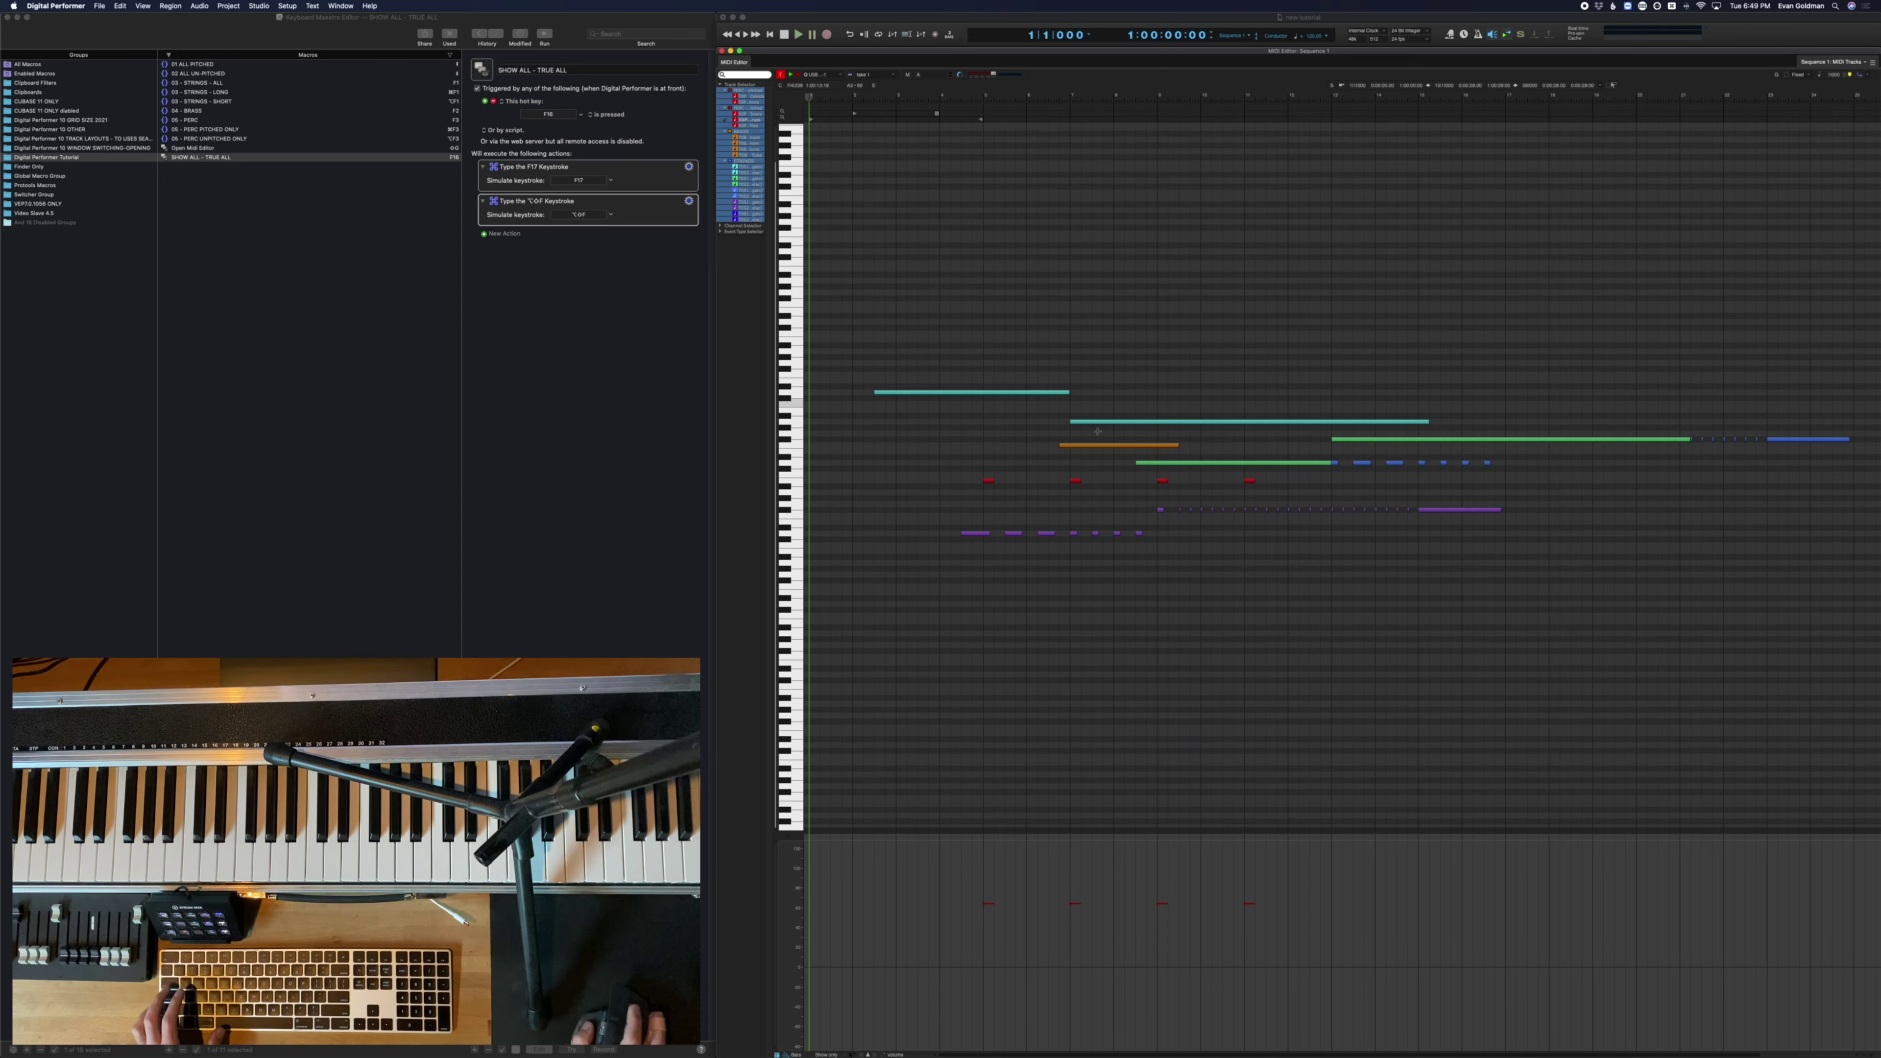
Try selecting notes of different instruments in the MIDI editor, and show only the pitched instruments with the 01 ALL PITCHED macro
{"action": "left_click_drag", "start_coordinate": [1800, 319], "coordinate": [831, 579]}
{"action": "left_click", "coordinate": [1001, 388]}
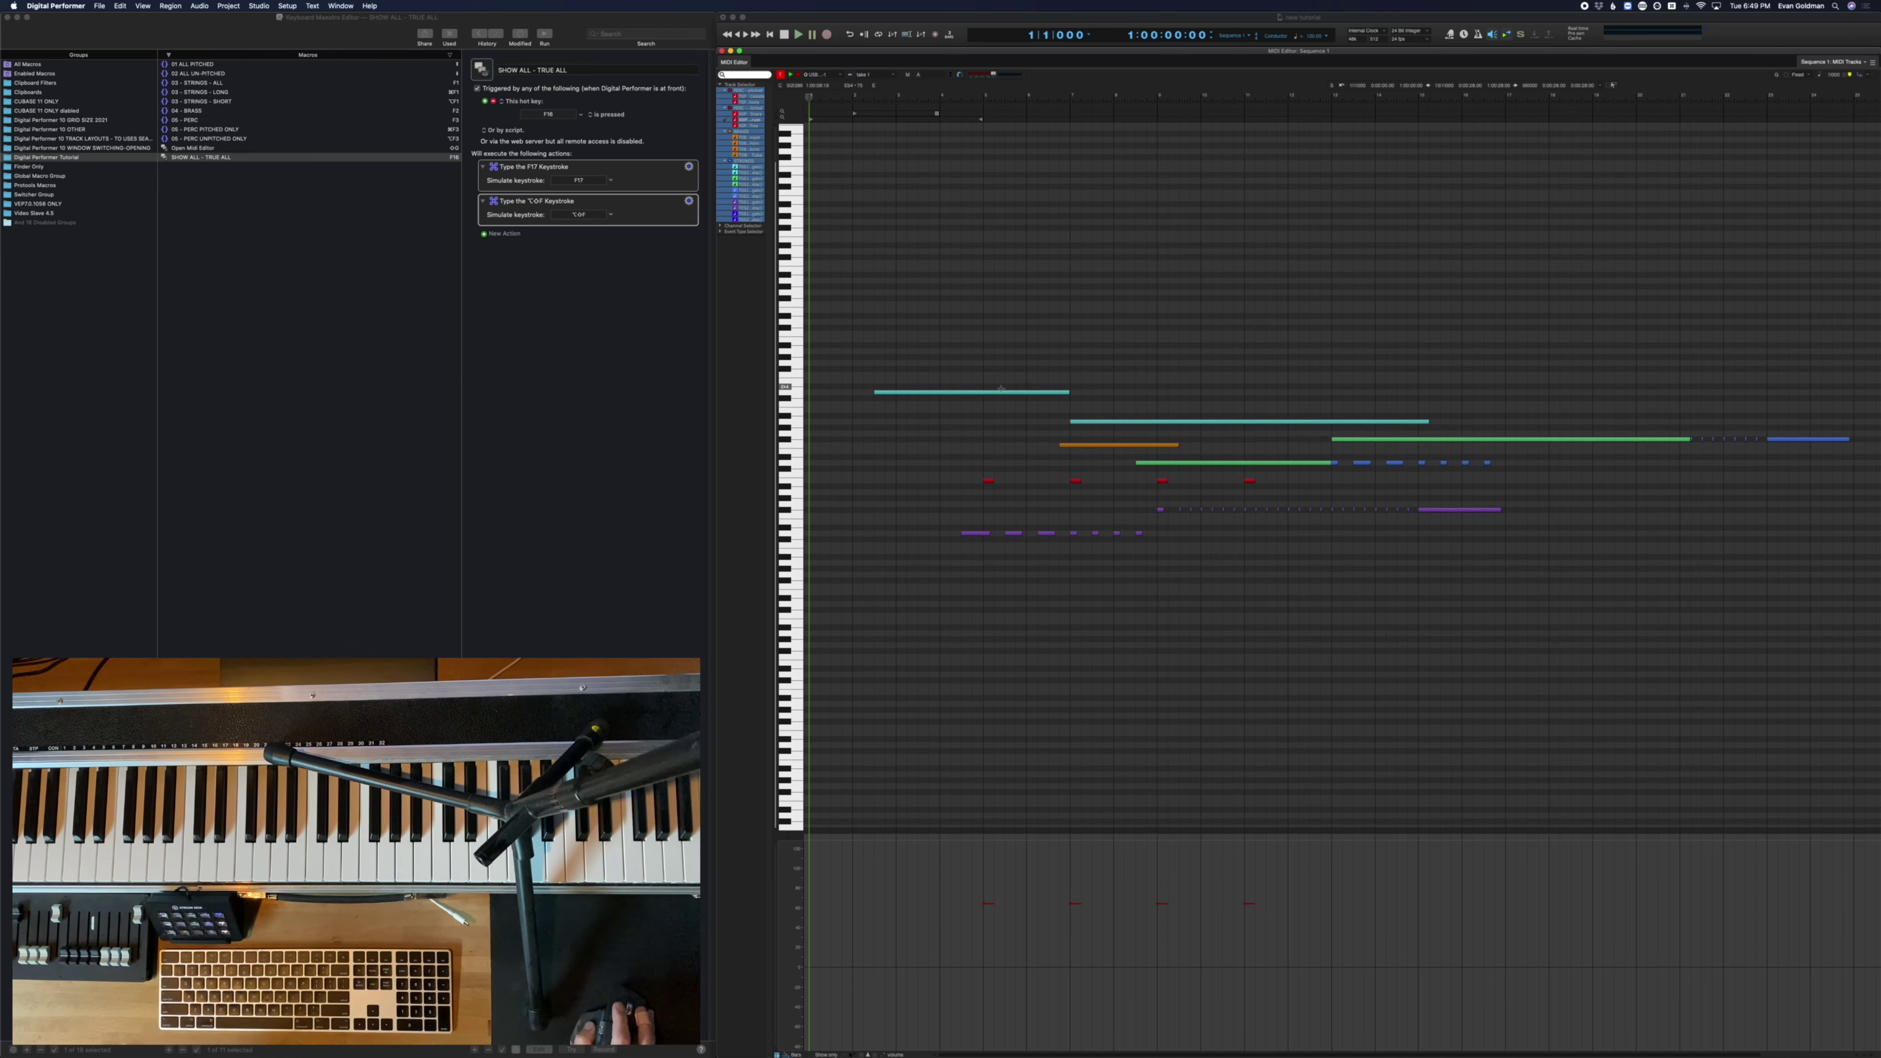
{"action": "mouse_move", "coordinate": [958, 482]}
{"action": "left_mouse_down"}
{"action": "mouse_move", "coordinate": [1352, 488]}
{"action": "mouse_move", "coordinate": [835, 517]}
{"action": "mouse_move", "coordinate": [984, 477]}
{"action": "left_mouse_up"}
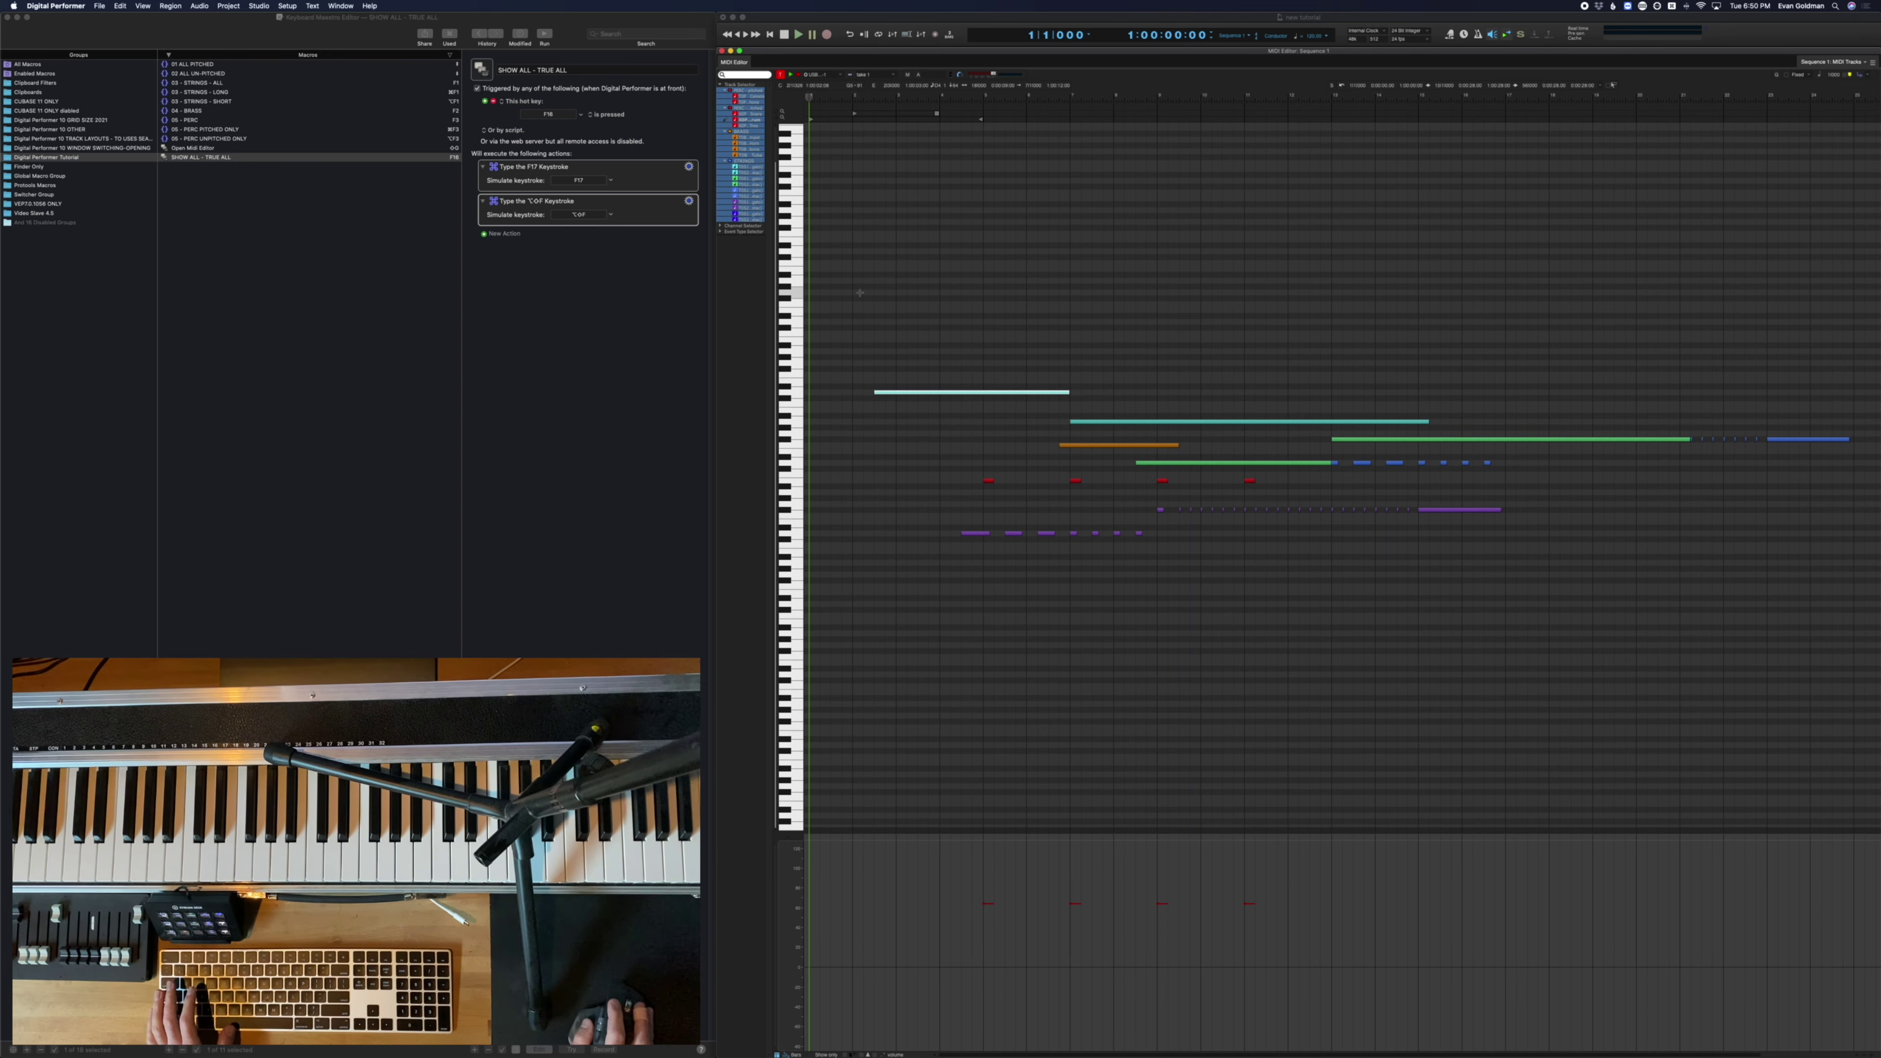
{"action": "key", "text": "super+c"}
{"action": "key", "text": "Delete"}
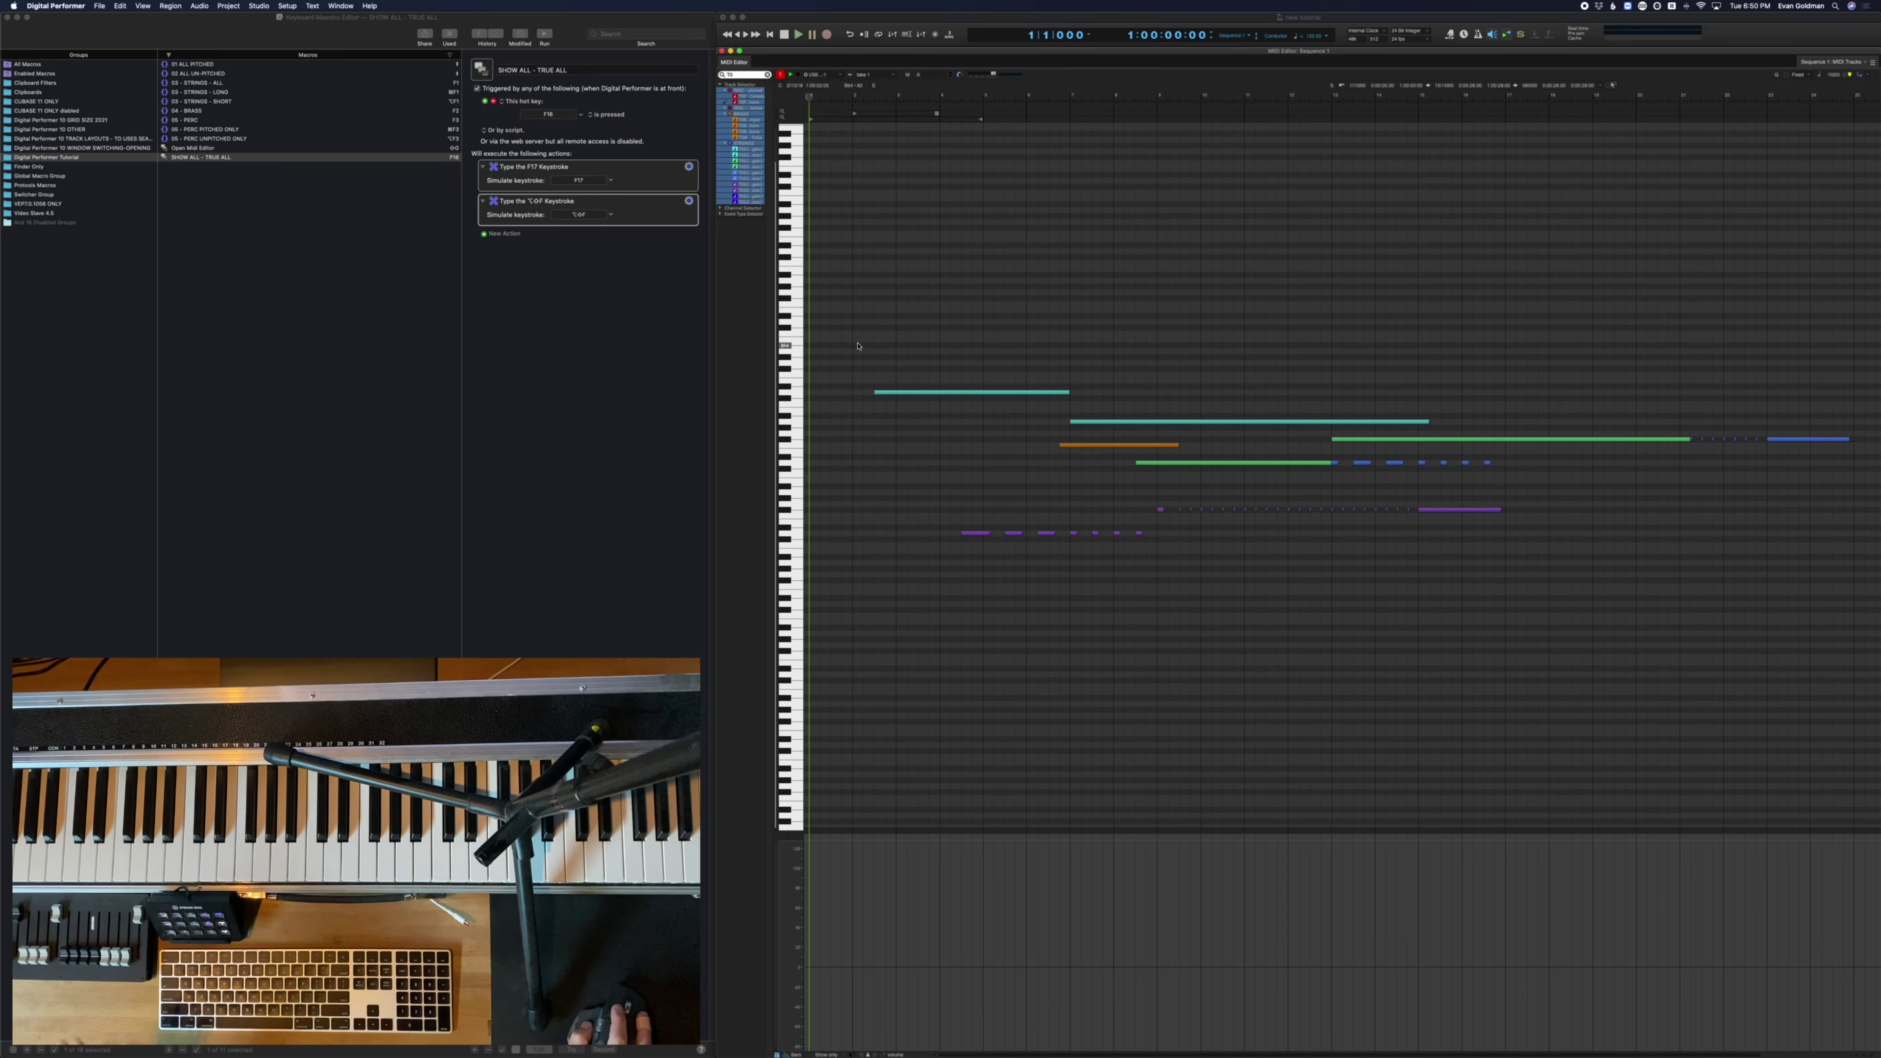
Move all the pitched notes up two steps in the MIDI editor, and show every track with SHOW ALL - TRUE ALL
{"action": "left_click_drag", "start_coordinate": [858, 346], "coordinate": [1795, 559]}
{"action": "key", "text": "Up"}
{"action": "key", "text": "Up"}
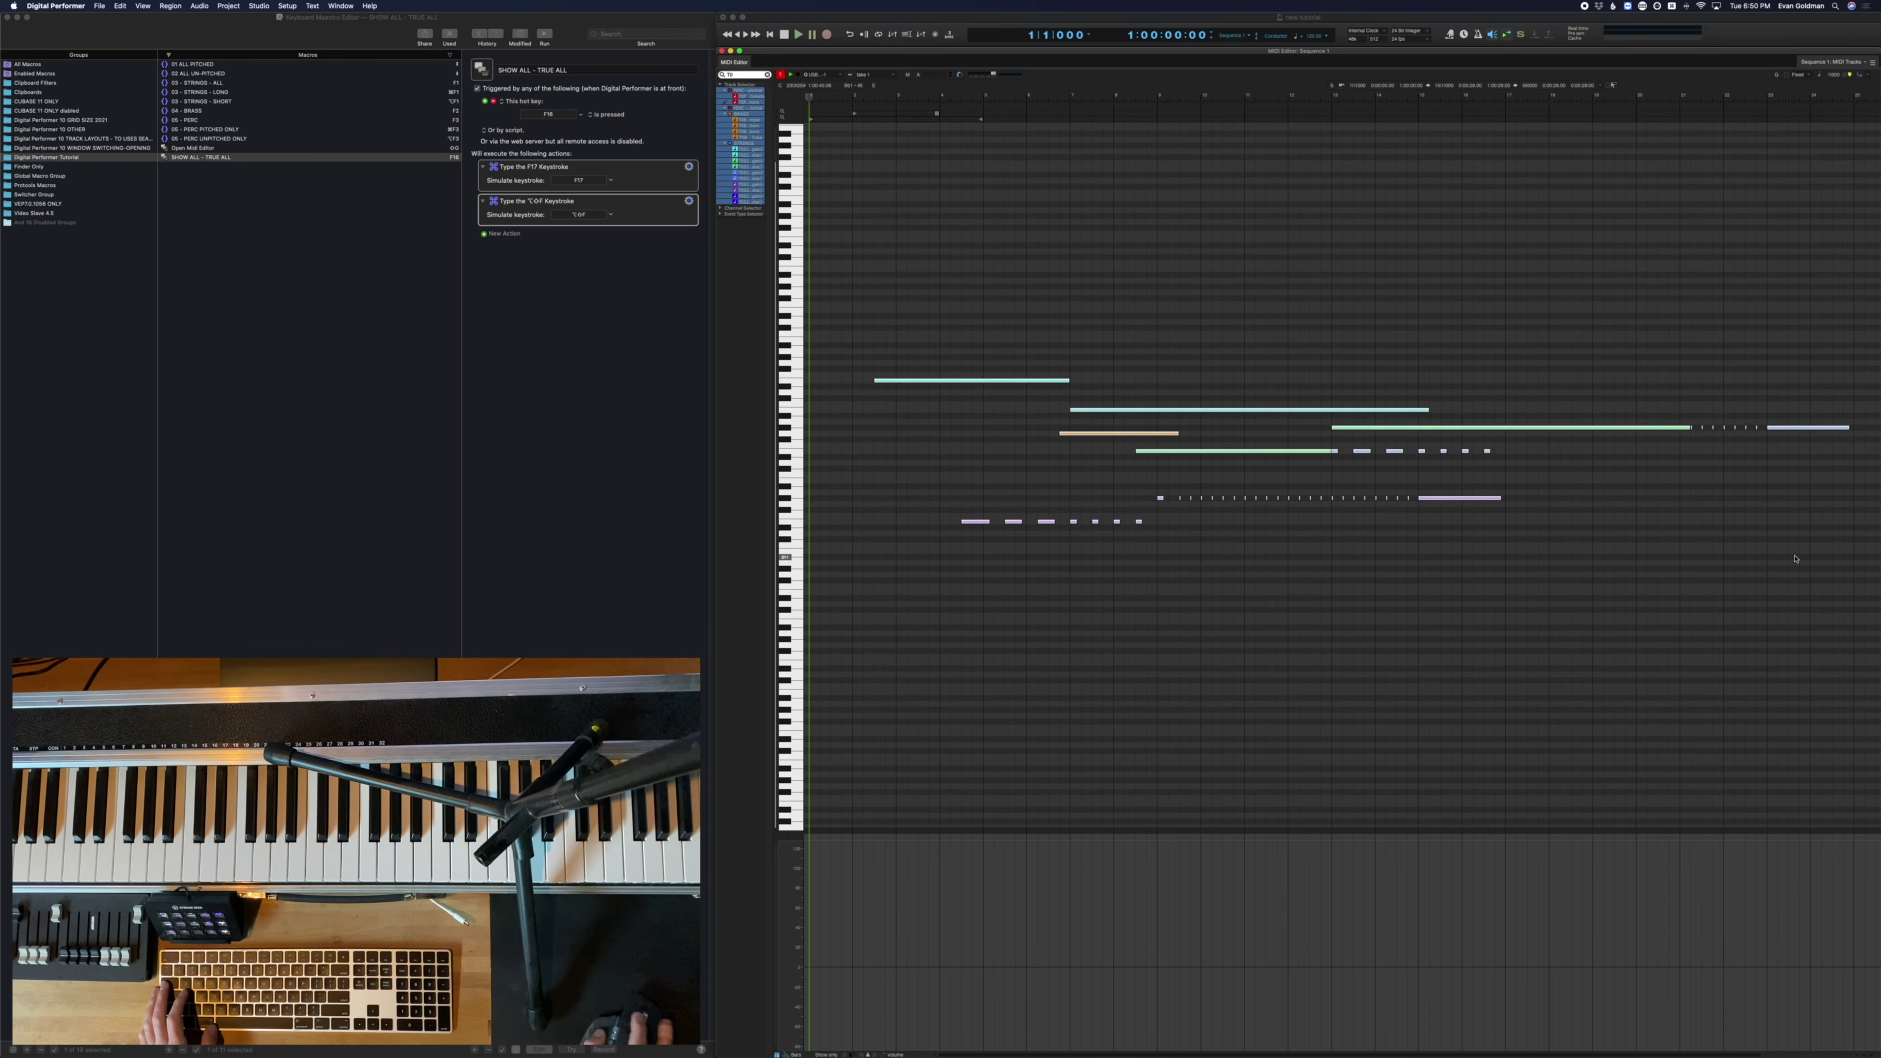
{"action": "key", "text": "F16"}
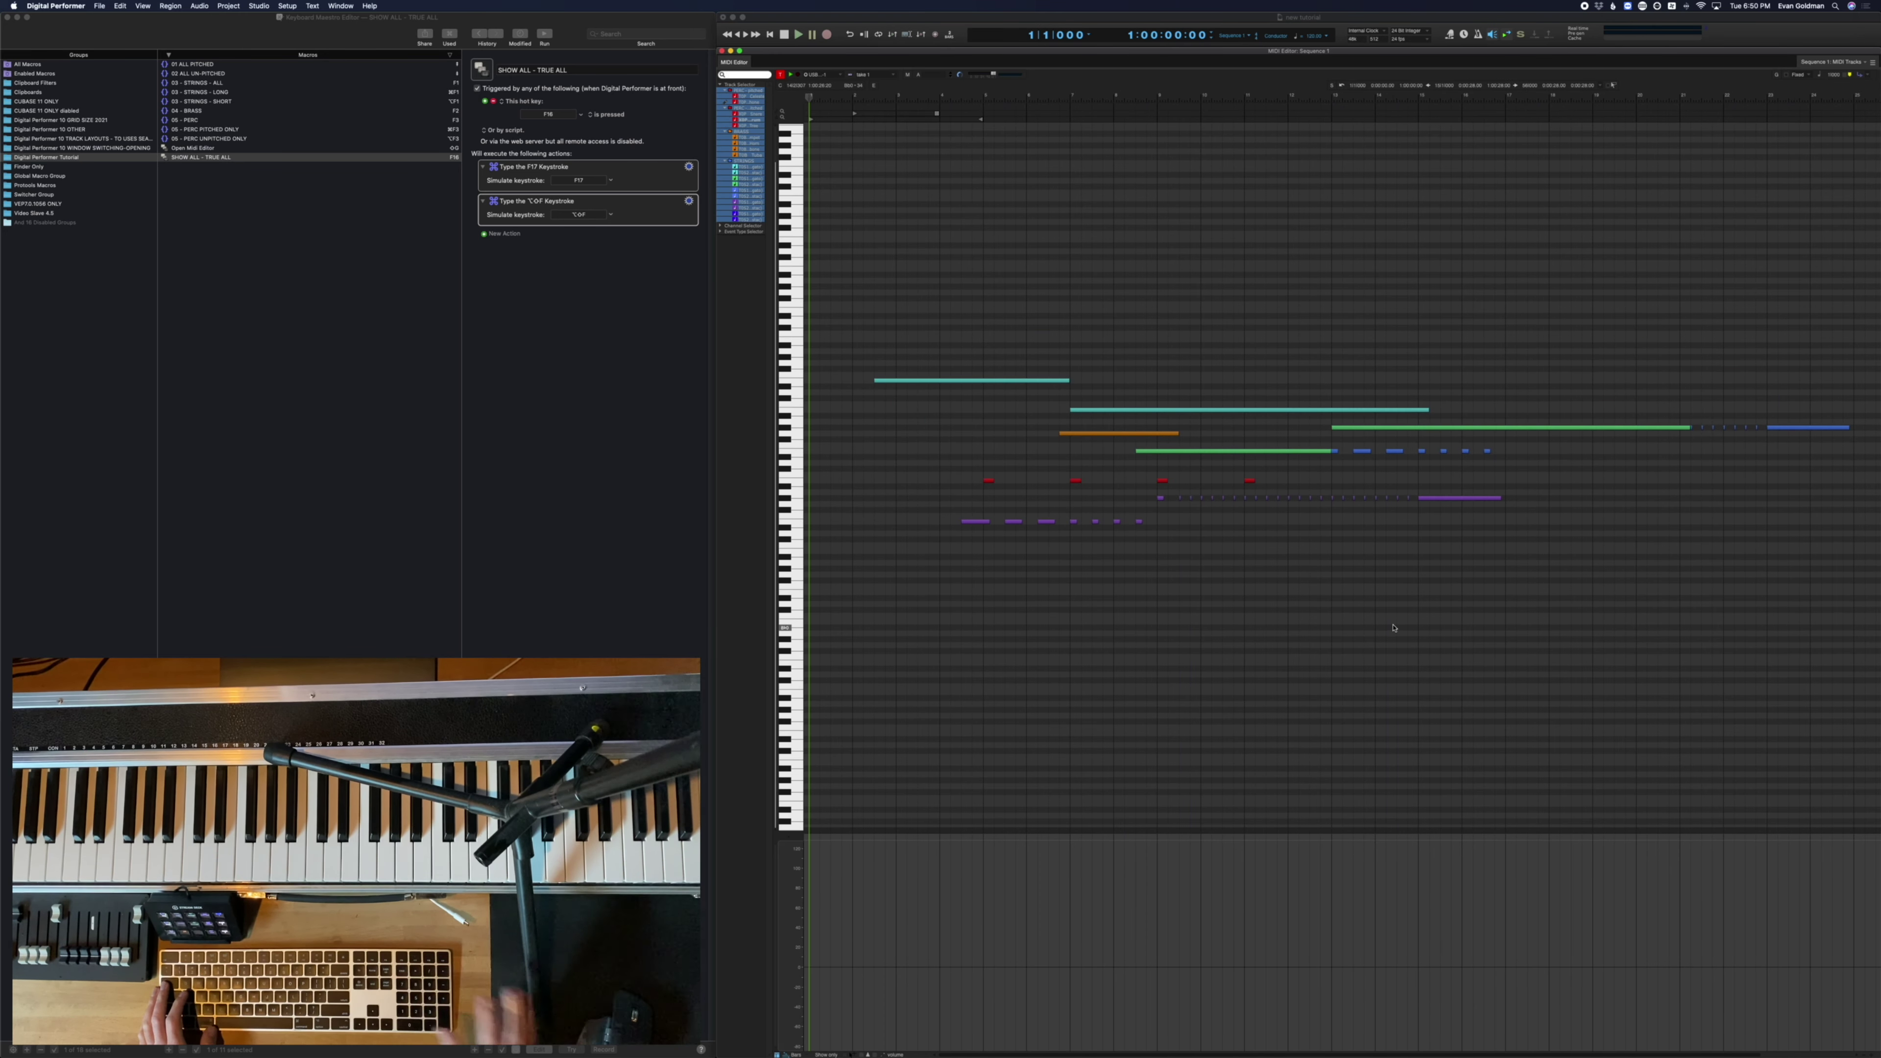
Show only the un-pitched percussion, copy the four Bass Drum notes further along the timeline, and close the MIDI editor
{"action": "mouse_move", "coordinate": [1284, 480]}
{"action": "left_mouse_down"}
{"action": "mouse_move", "coordinate": [924, 485]}
{"action": "mouse_move", "coordinate": [1296, 486]}
{"action": "left_mouse_up"}
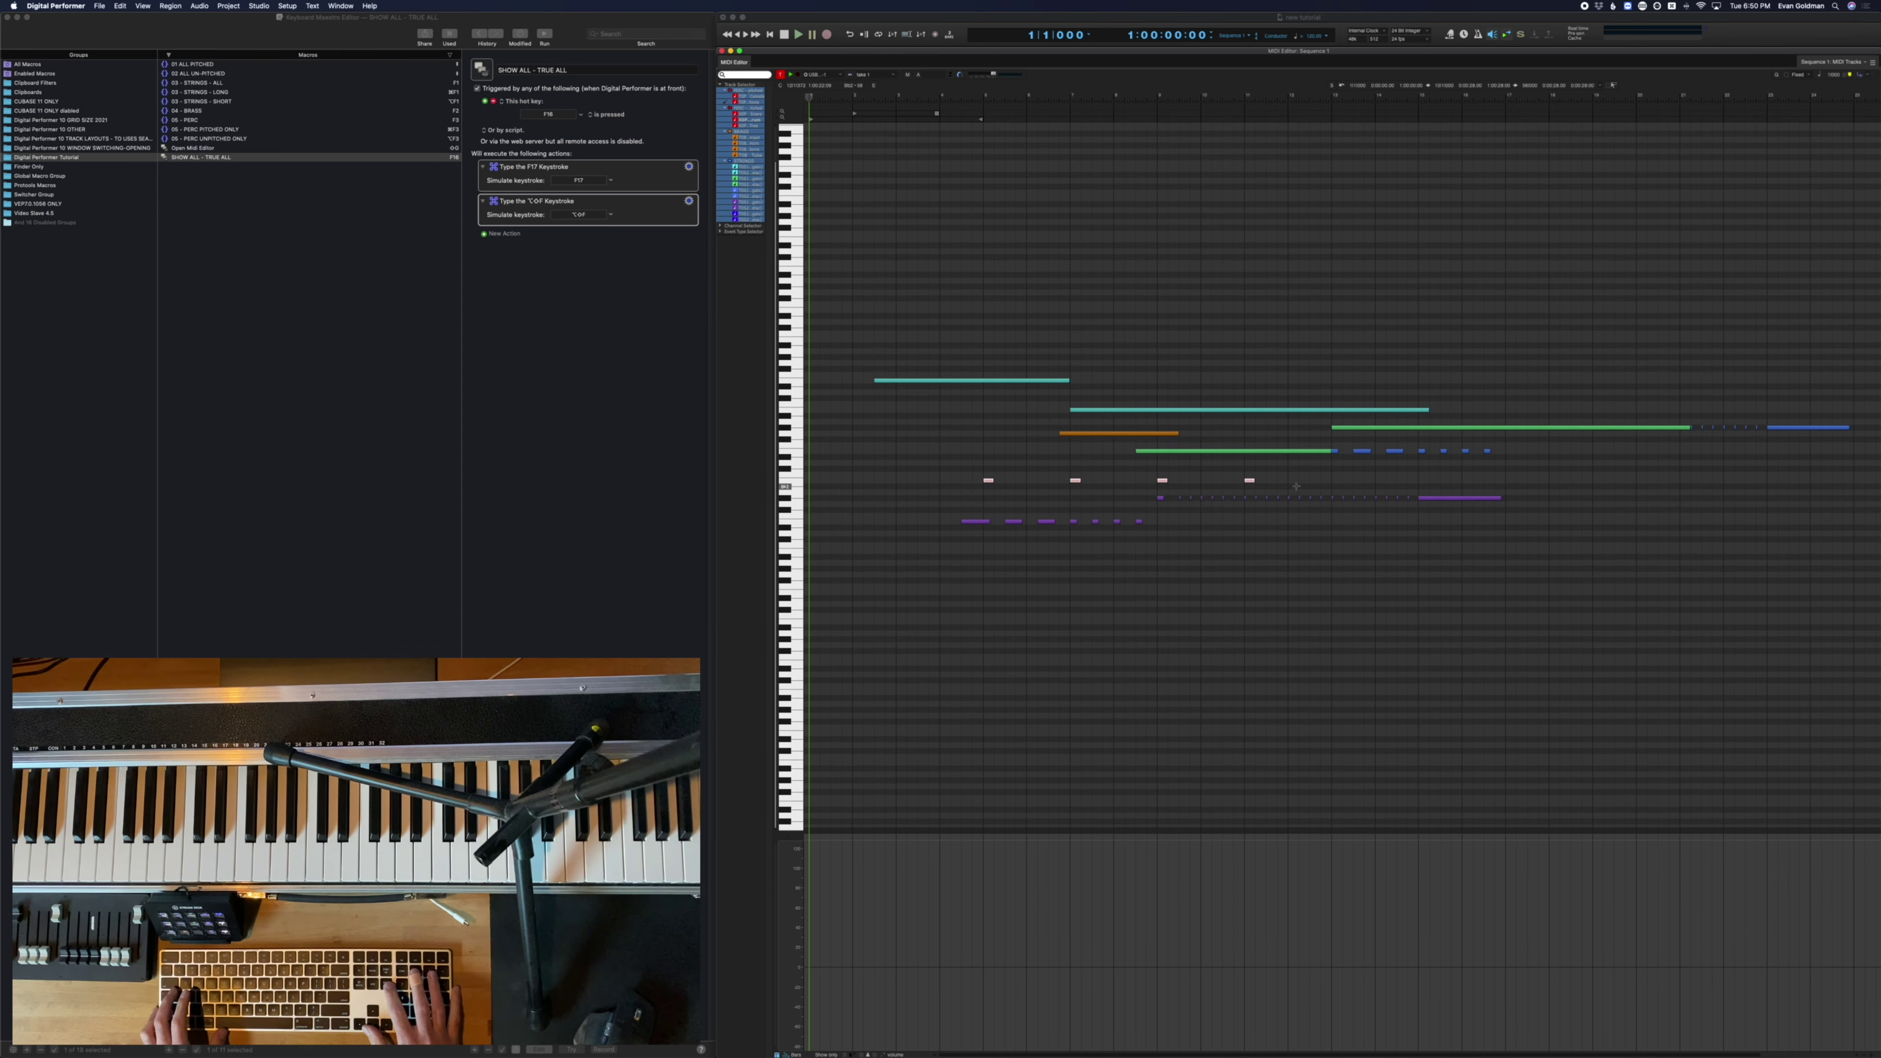
{"action": "key", "text": "F3"}
{"action": "left_click_drag", "start_coordinate": [886, 441], "coordinate": [1230, 508]}
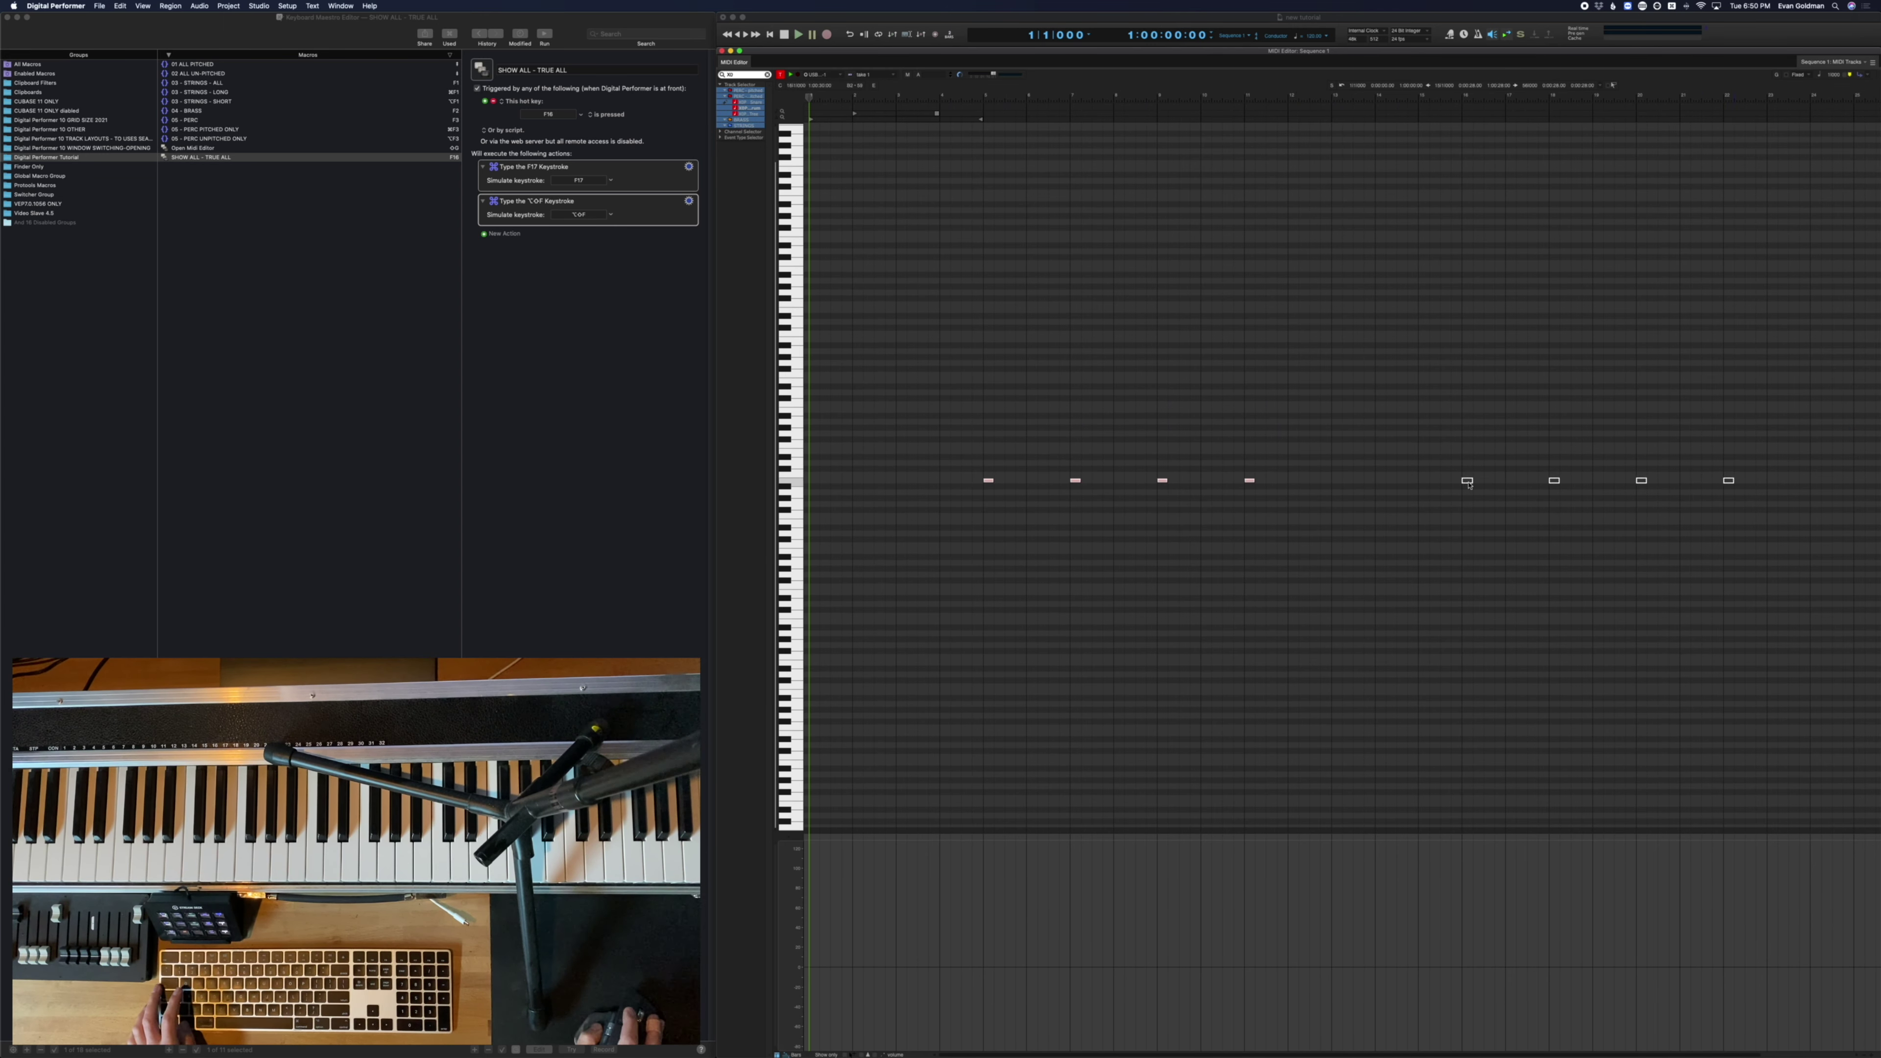
{"action": "left_click", "coordinate": [976, 537]}
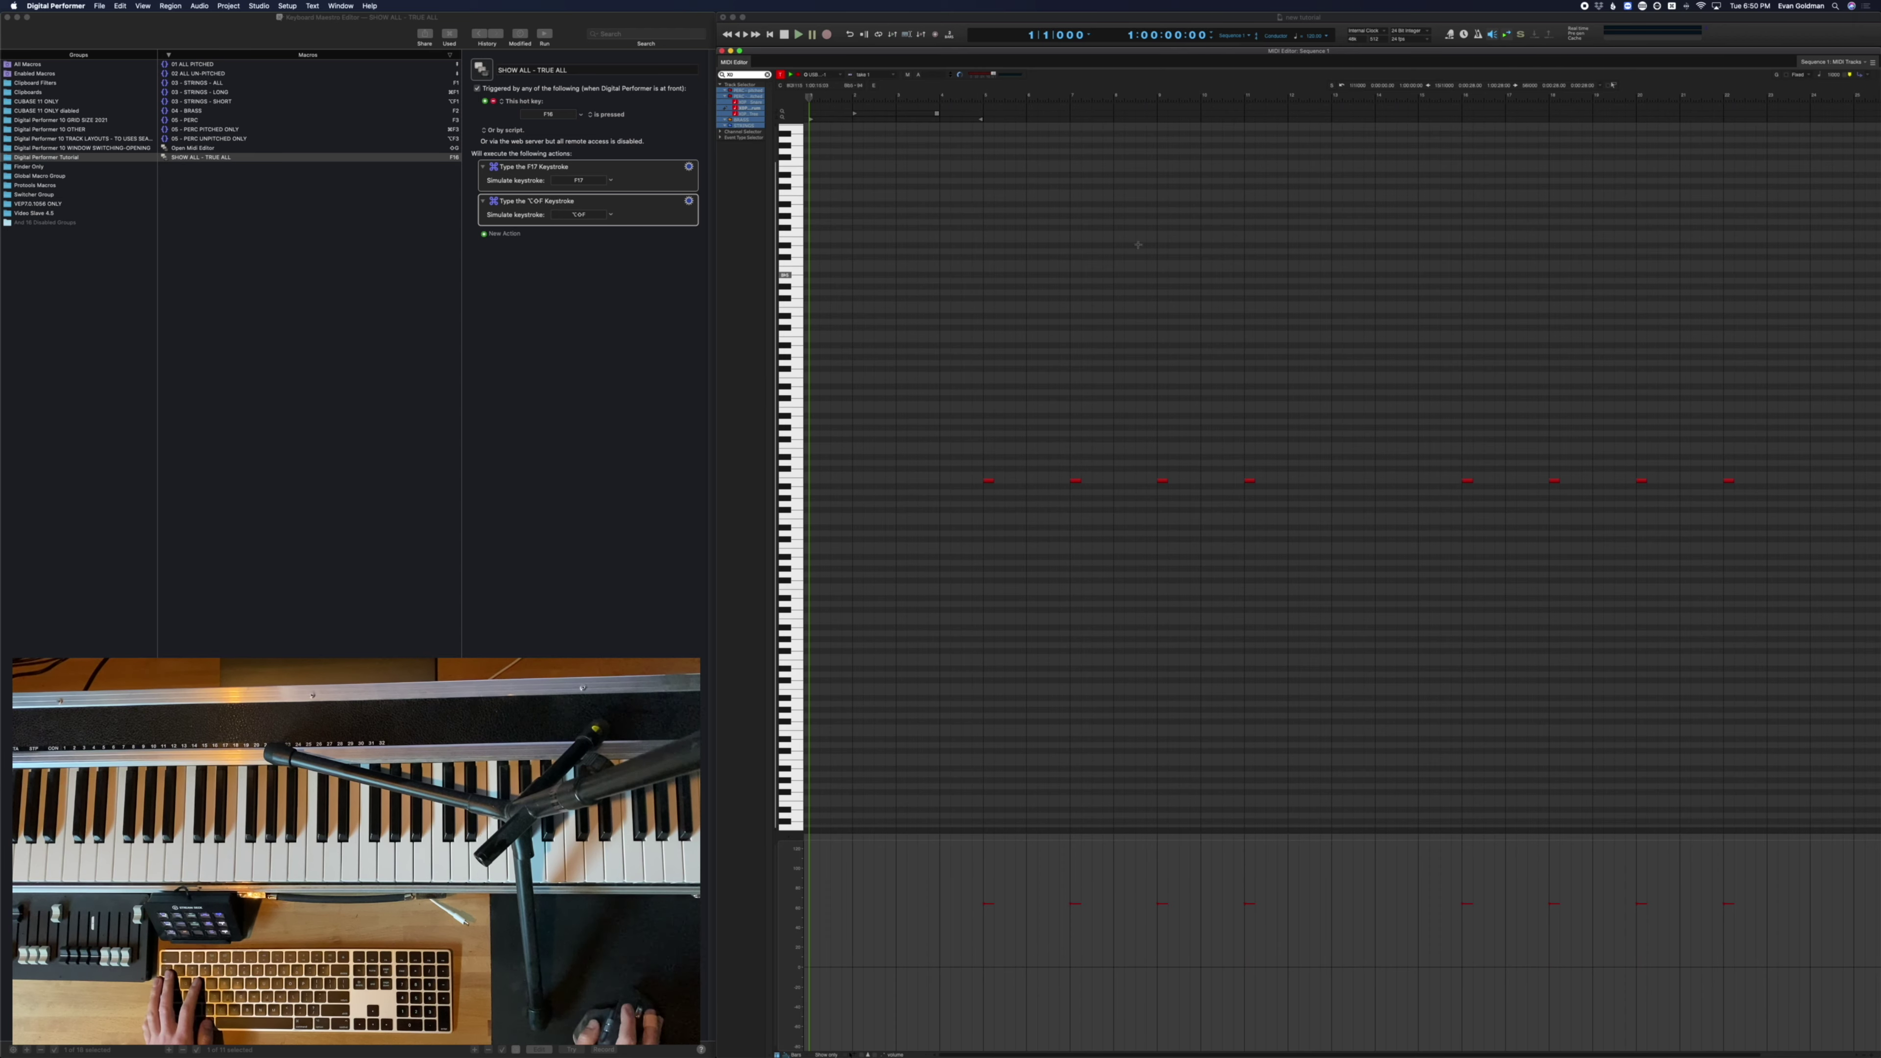
{"action": "key", "text": "super+w"}
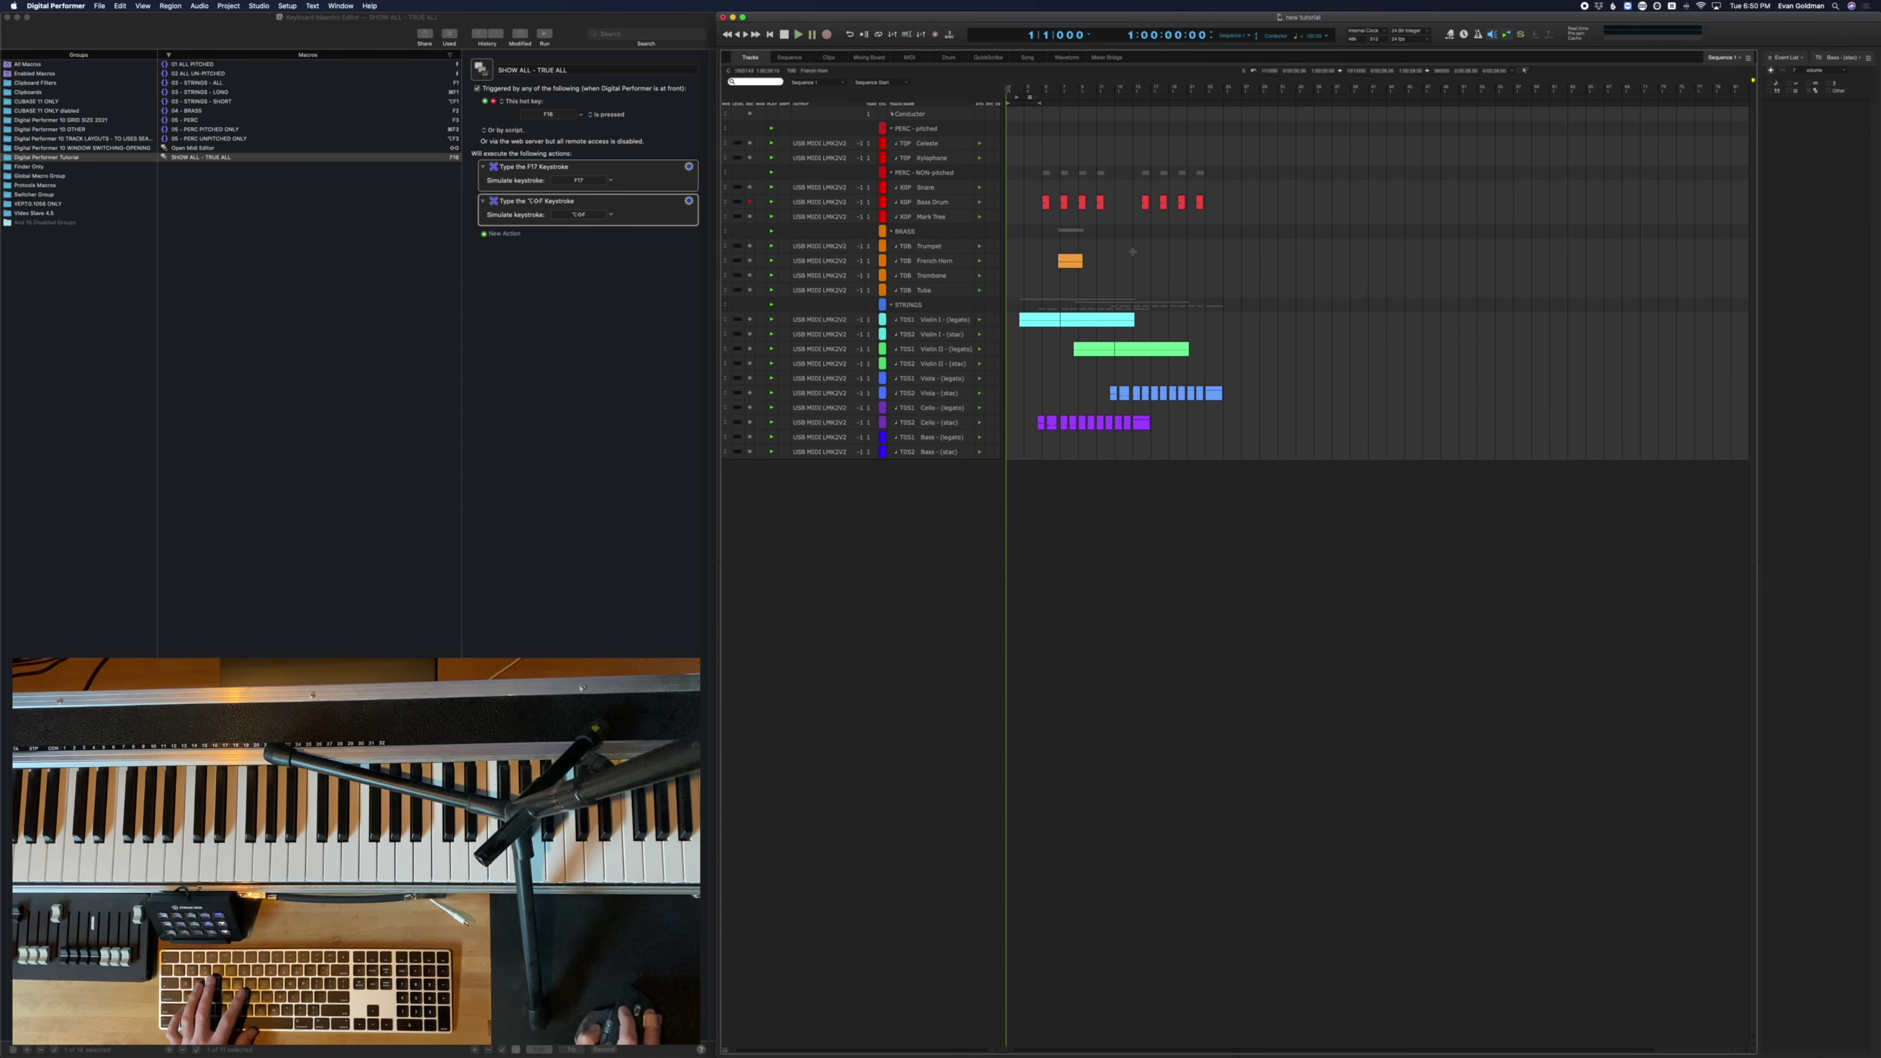
Select a time range across the Viola tracks in the Tracks window, and move the selection down to the Cello (stac) track
{"action": "left_click_drag", "start_coordinate": [1260, 399], "coordinate": [1033, 387]}
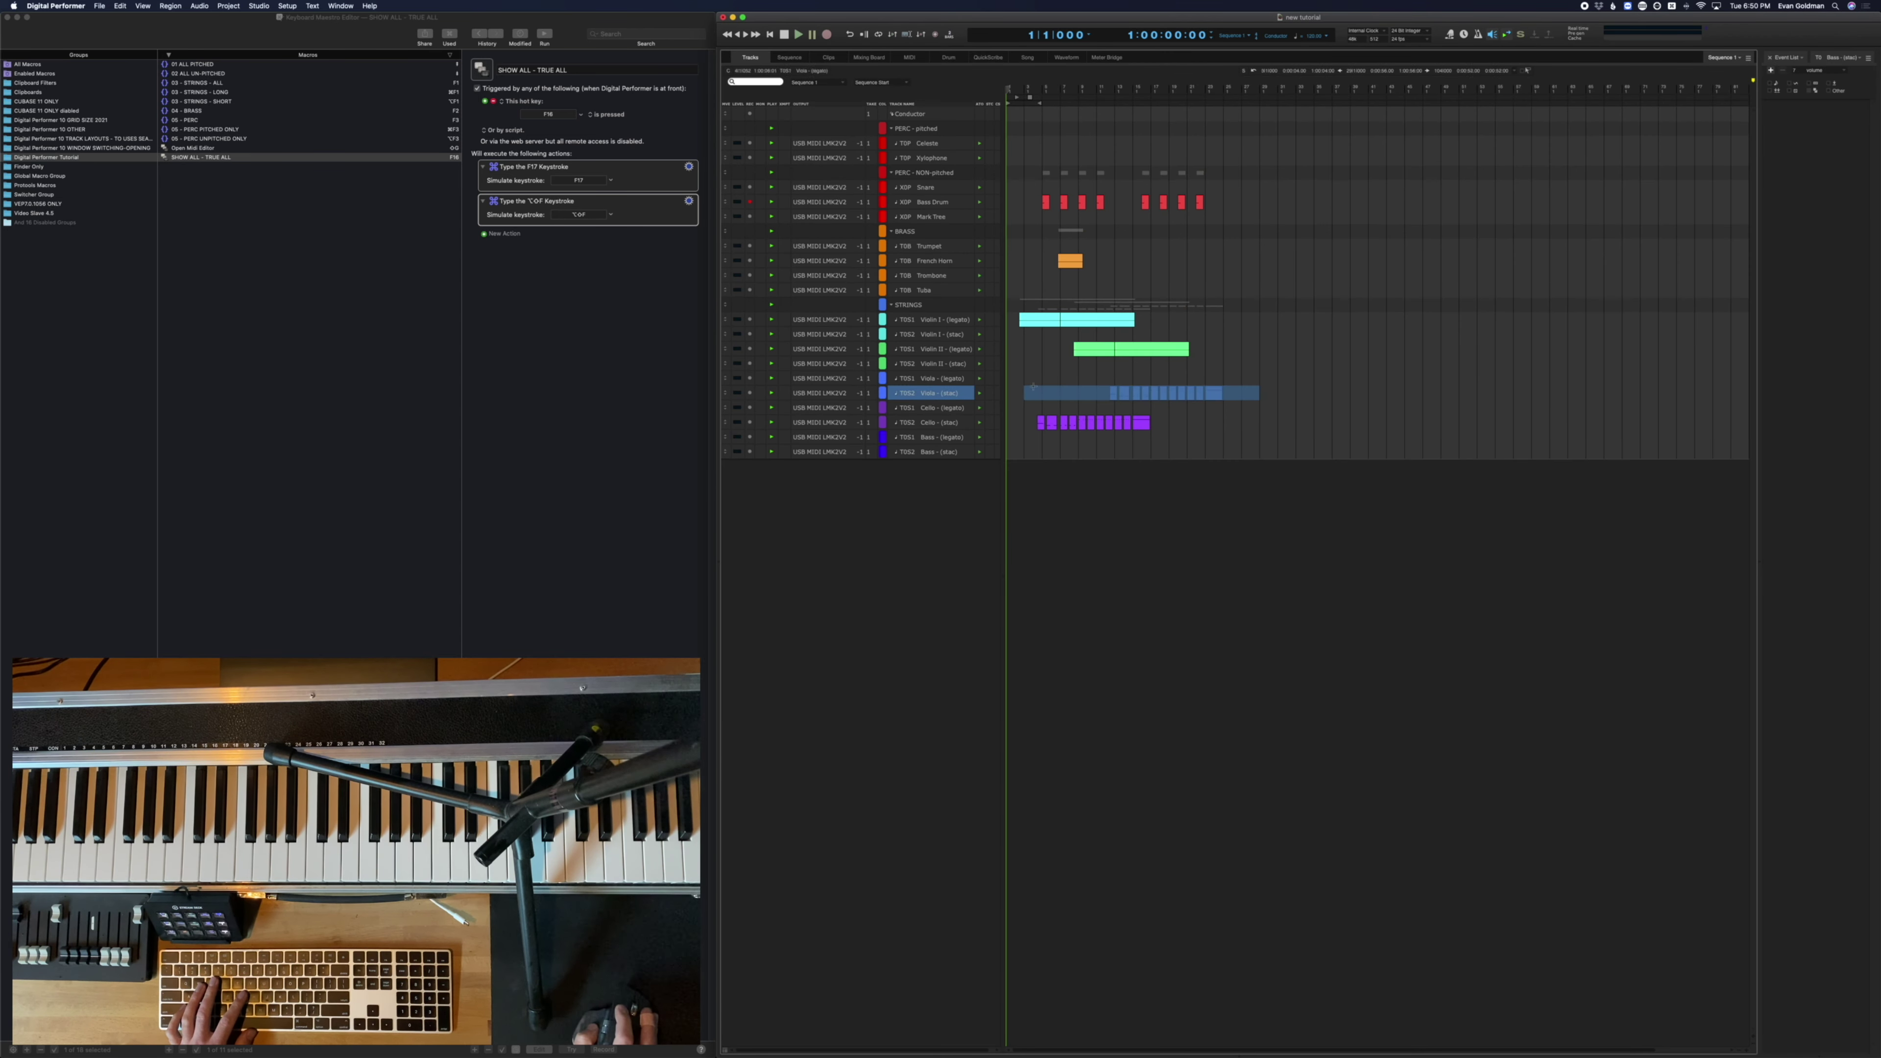
{"action": "left_click", "coordinate": [949, 378]}
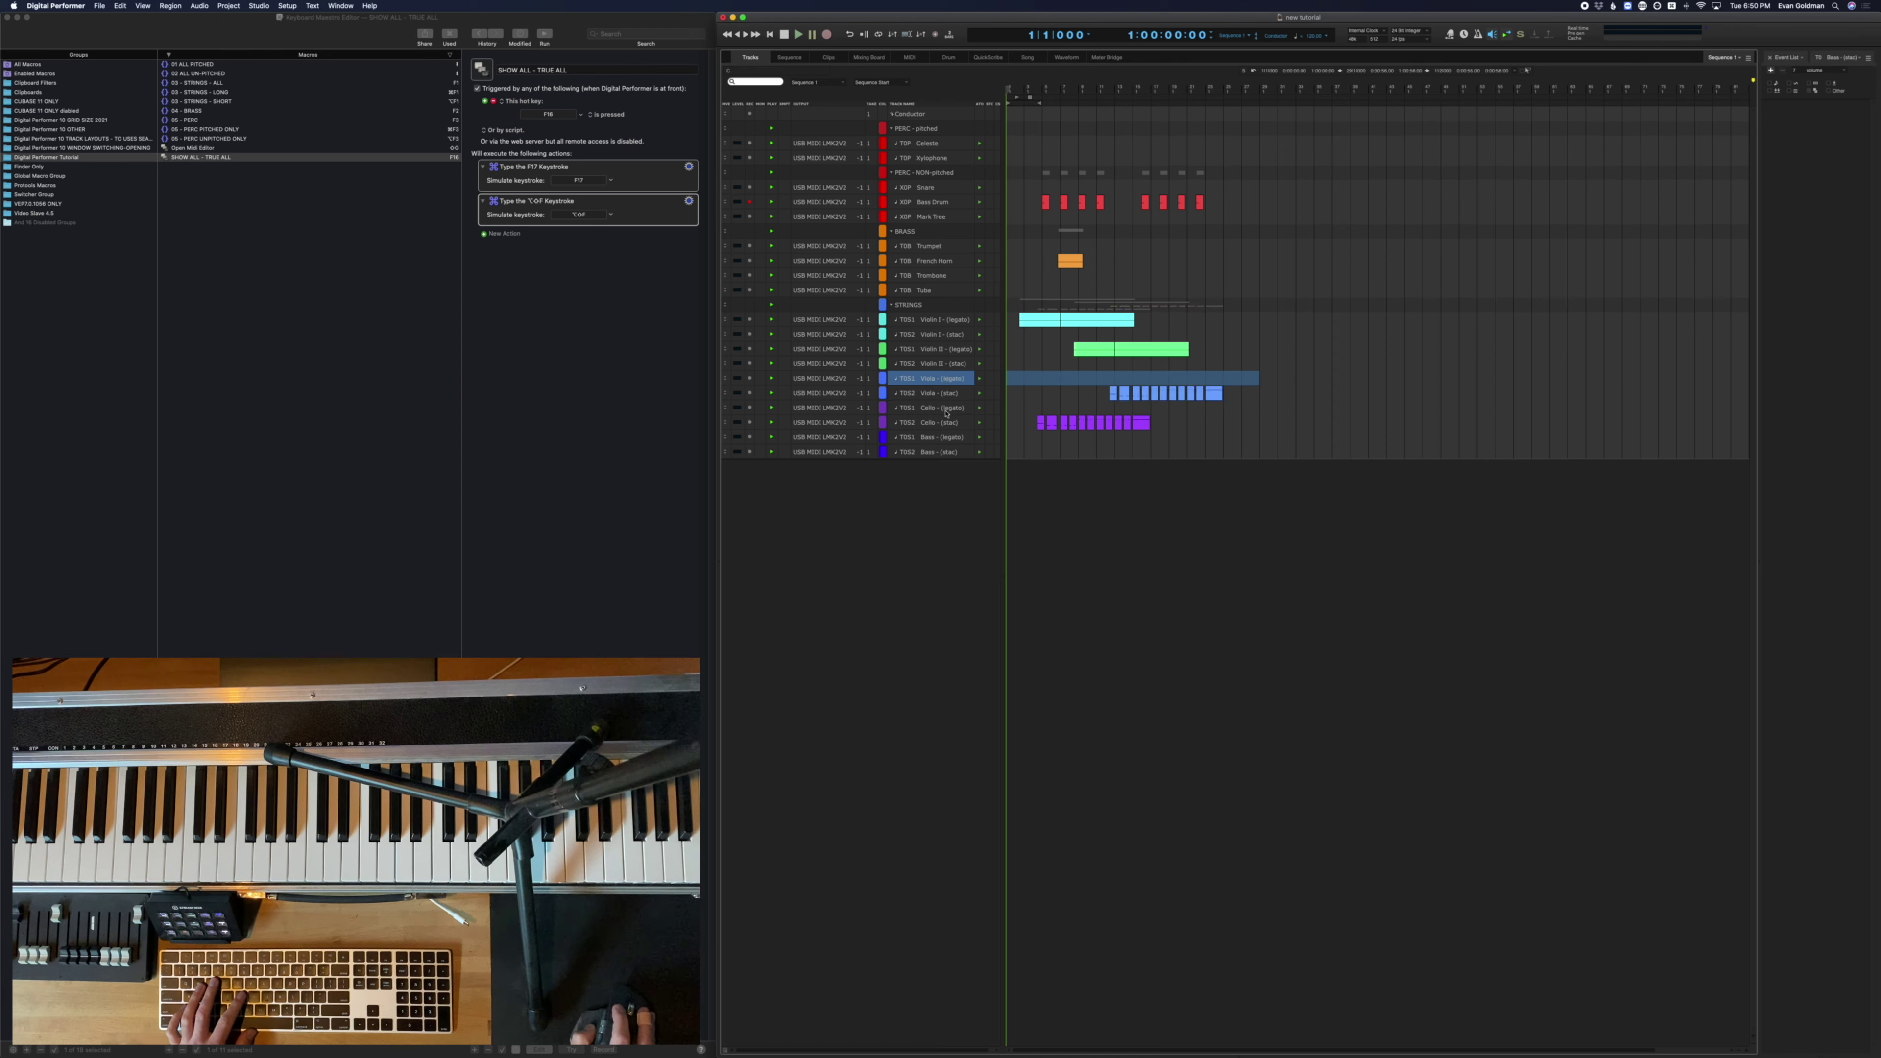
{"action": "key", "text": "Down"}
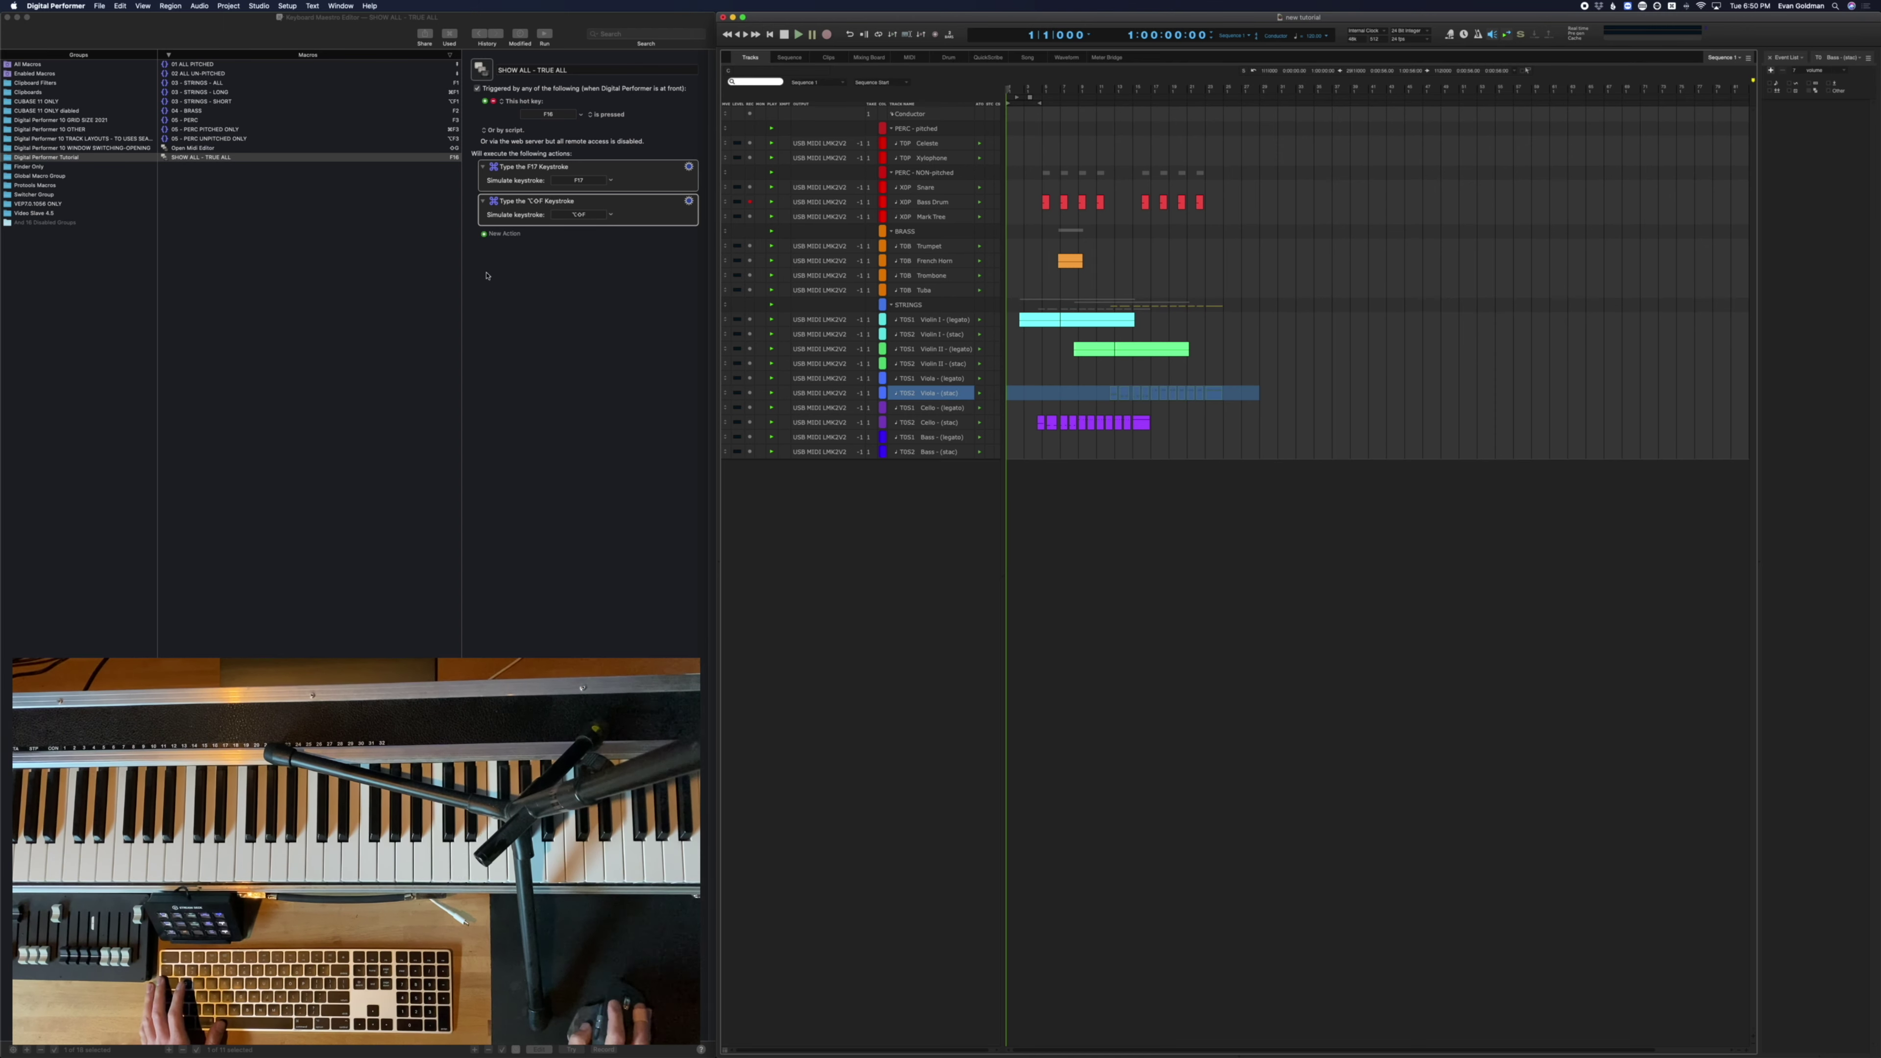
{"action": "left_click", "coordinate": [330, 32]}
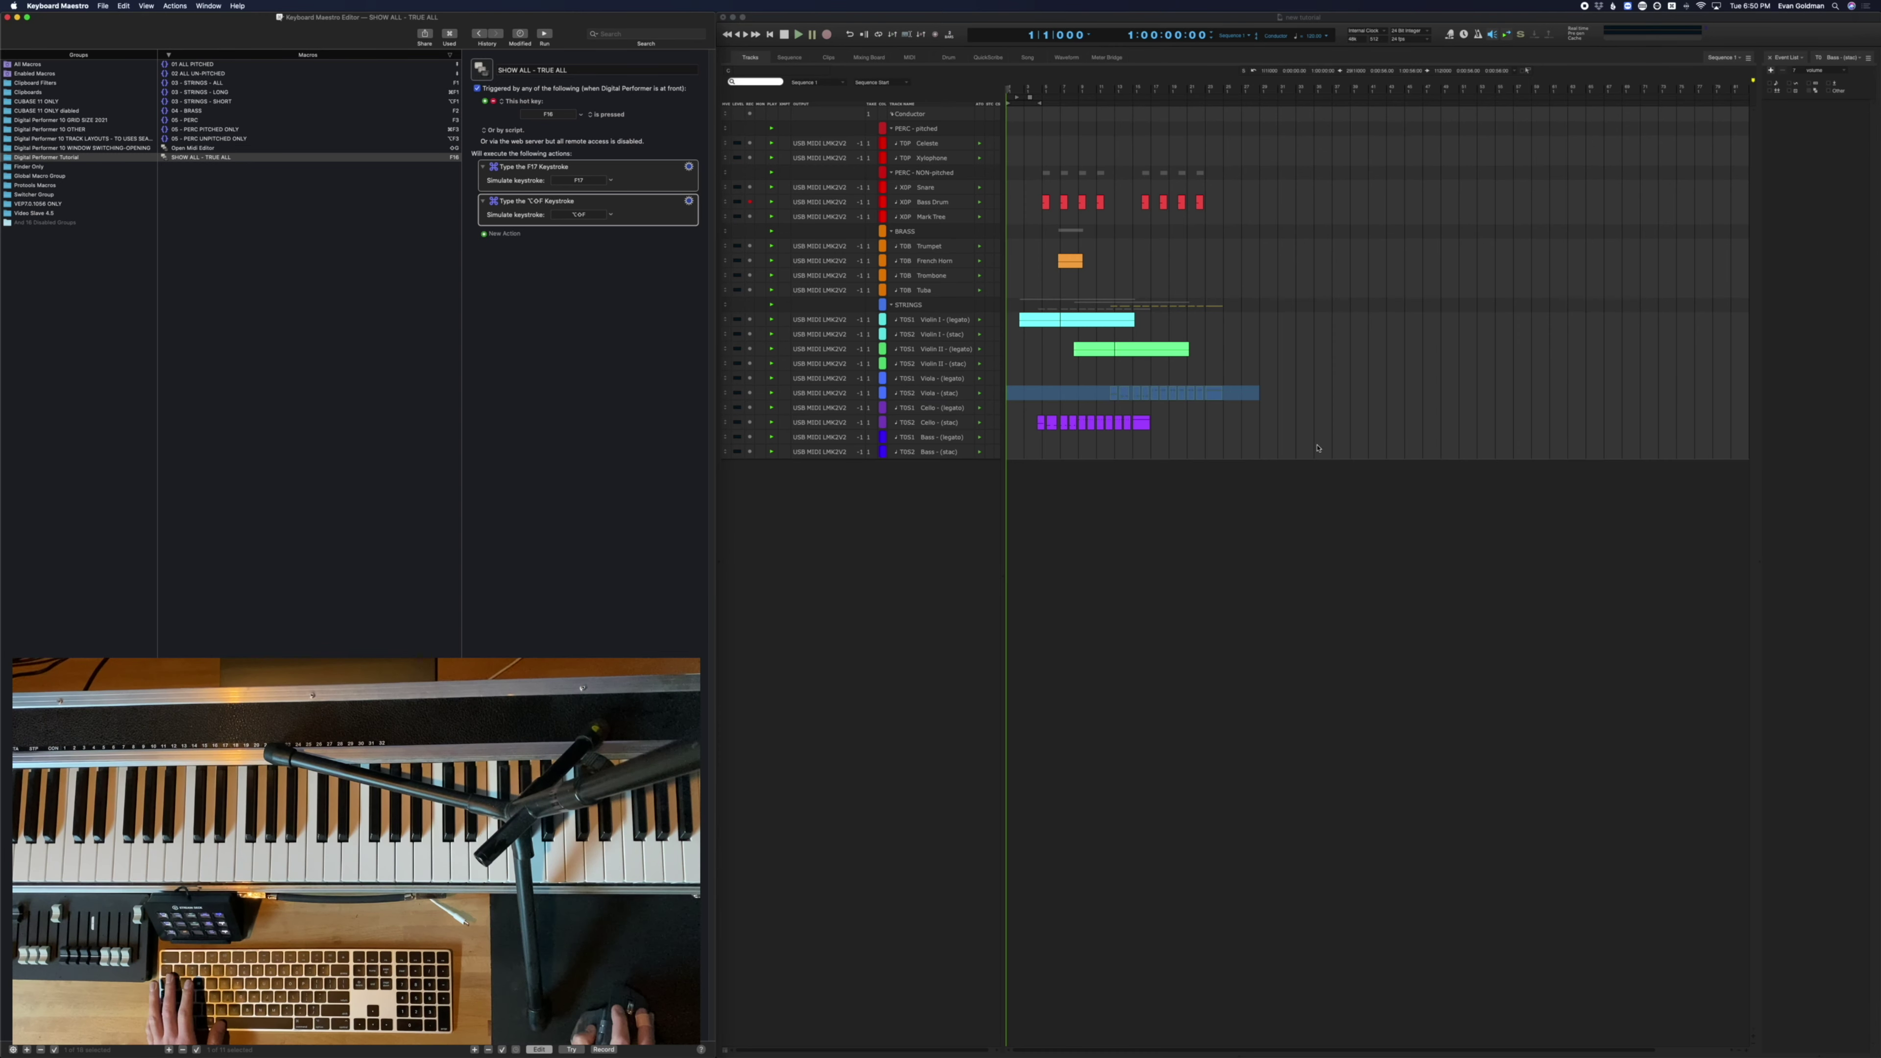
{"action": "key", "text": "super+Tab"}
{"action": "key", "text": "Down"}
{"action": "key", "text": "Down"}
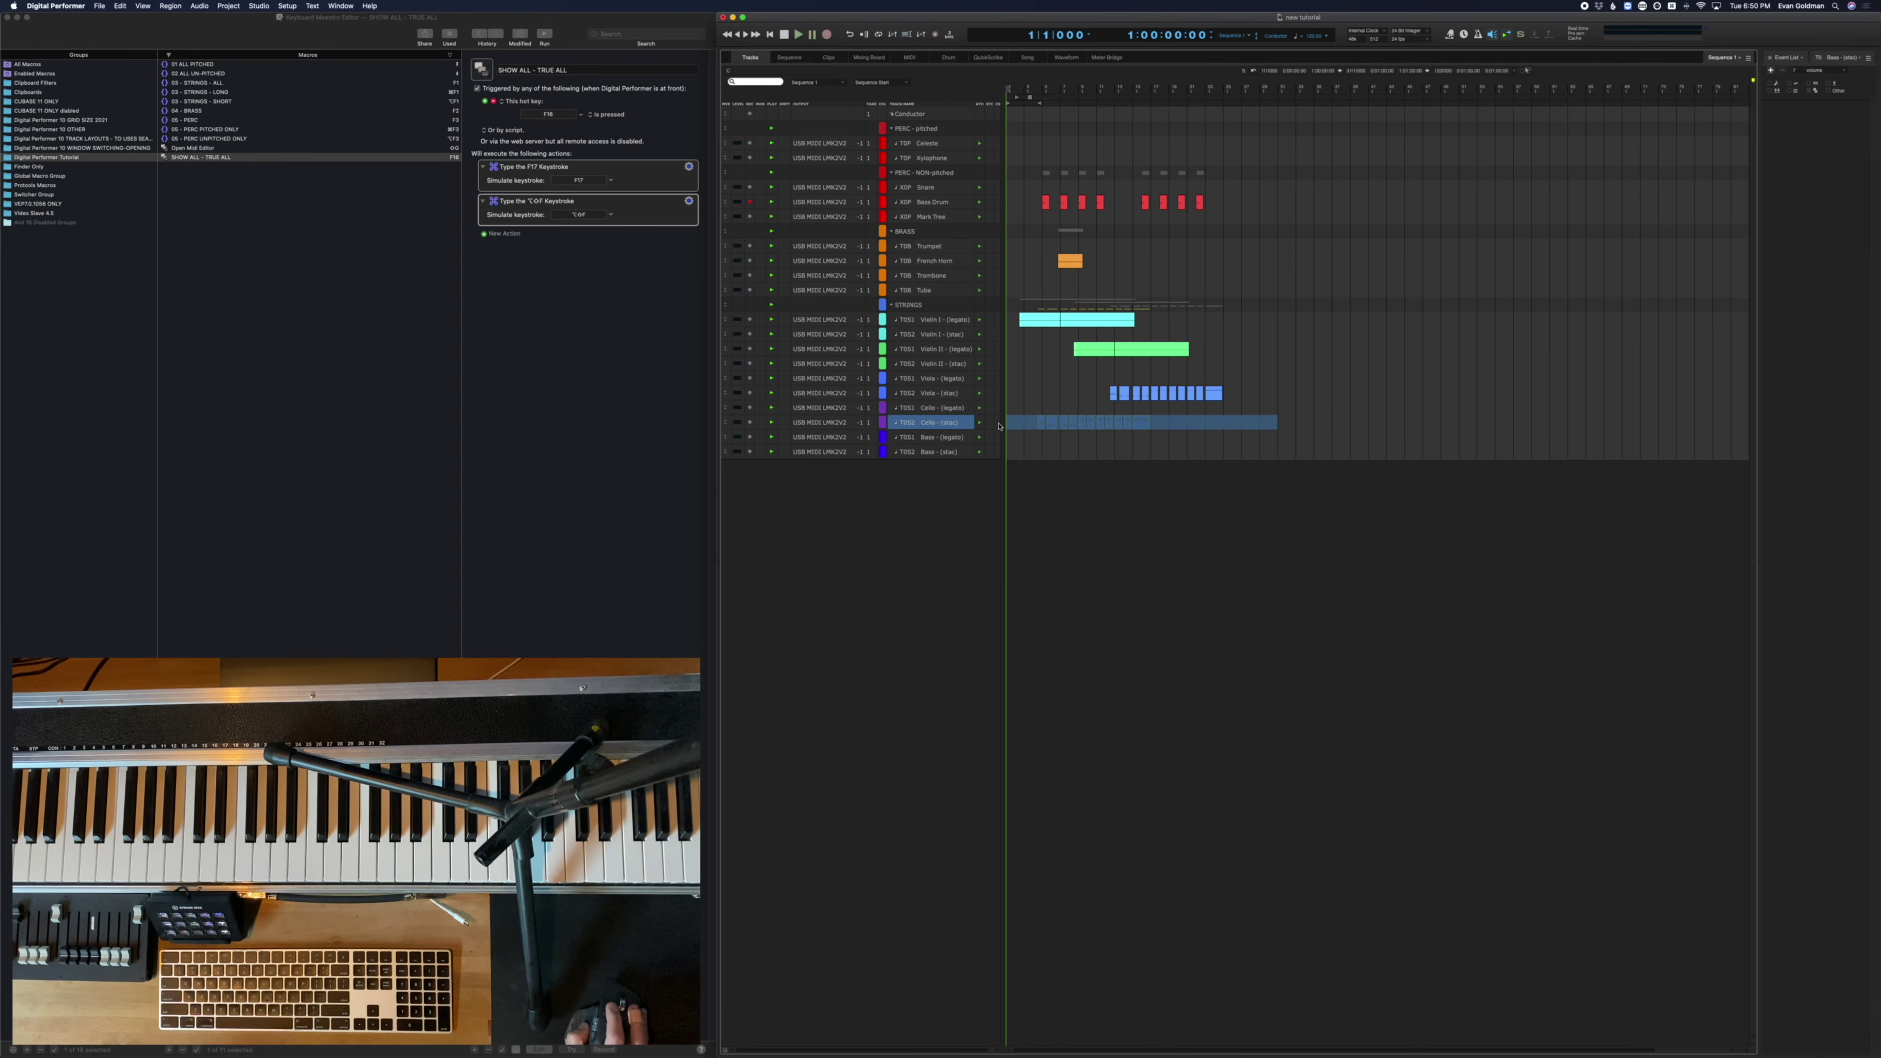